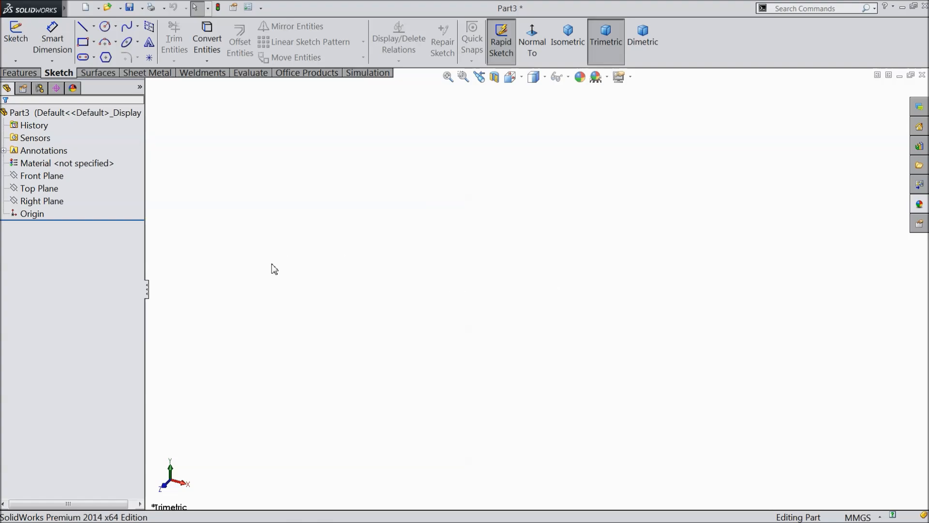
# Start a sketch on the Front Plane and draw a circle about 186 mm in diameter centred on the origin.
pyautogui.click(43, 176)
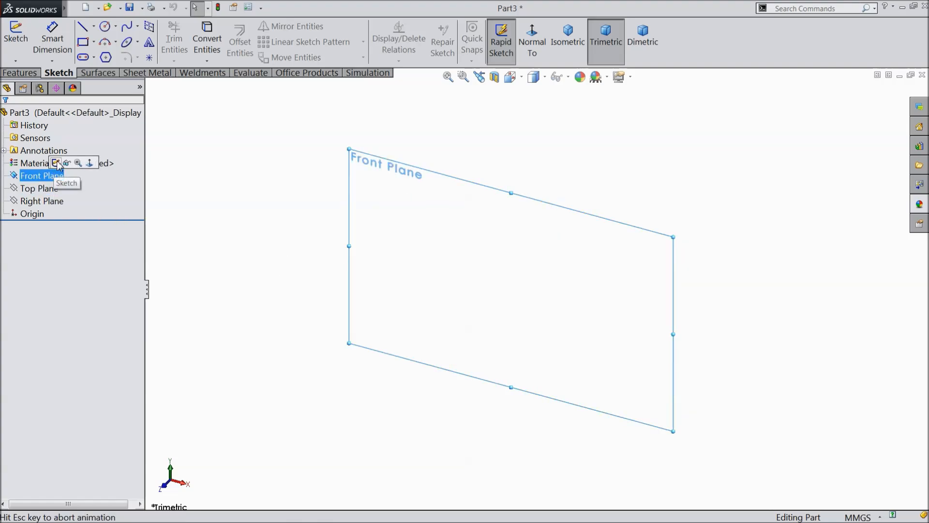
pyautogui.click(105, 27)
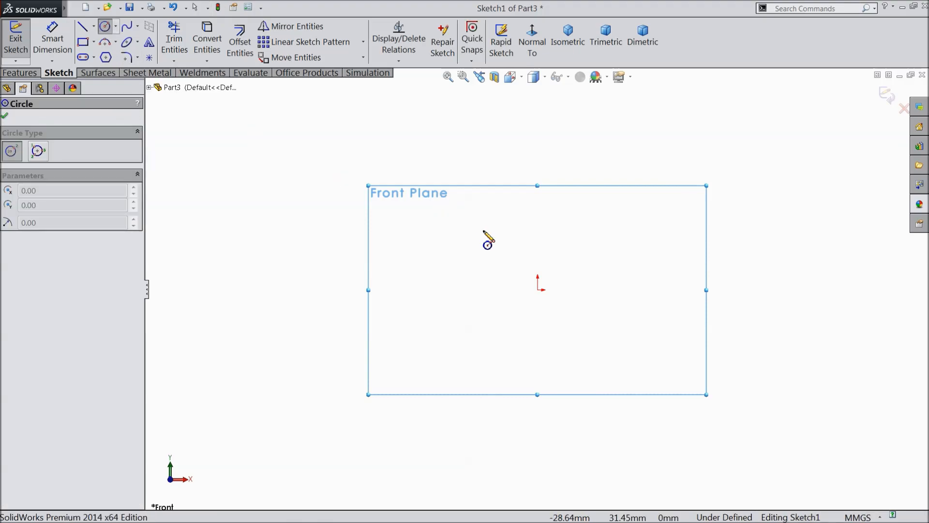
pyautogui.click(537, 290)
pyautogui.click(366, 253)
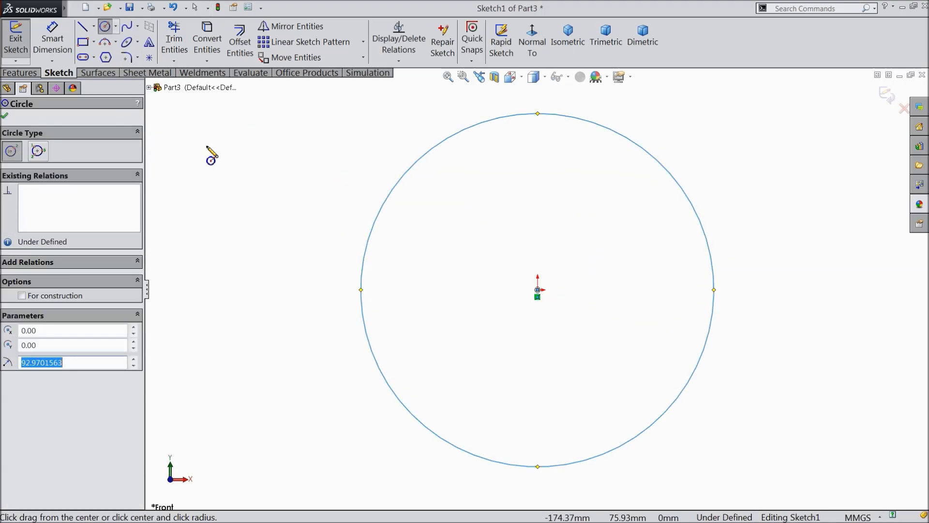
# Dimension the circle's diameter as 8 mm.
pyautogui.click(51, 41)
pyautogui.click(377, 216)
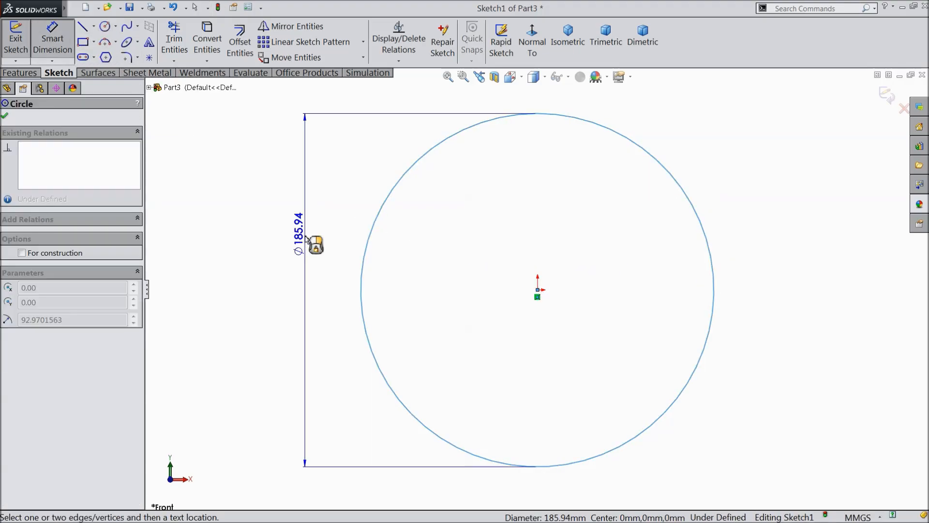
pyautogui.click(306, 238)
pyautogui.write('8')
pyautogui.click(253, 220)
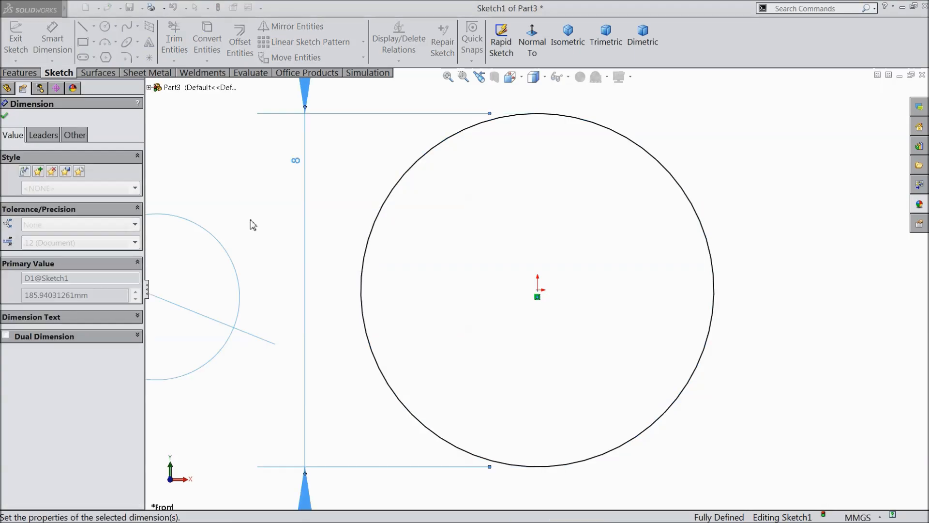
# Extrude the circle as a blind boss 40 mm deep to form a solid cylinder.
pyautogui.click(20, 72)
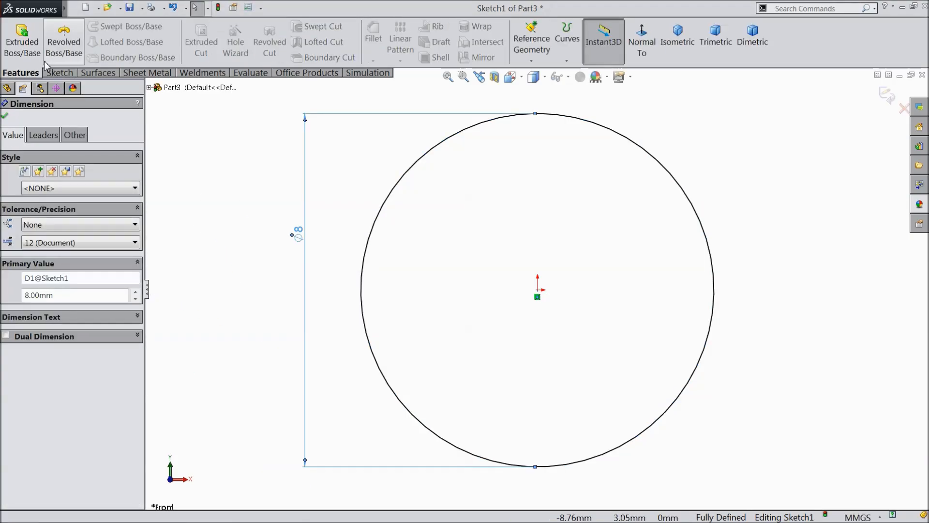
pyautogui.click(32, 47)
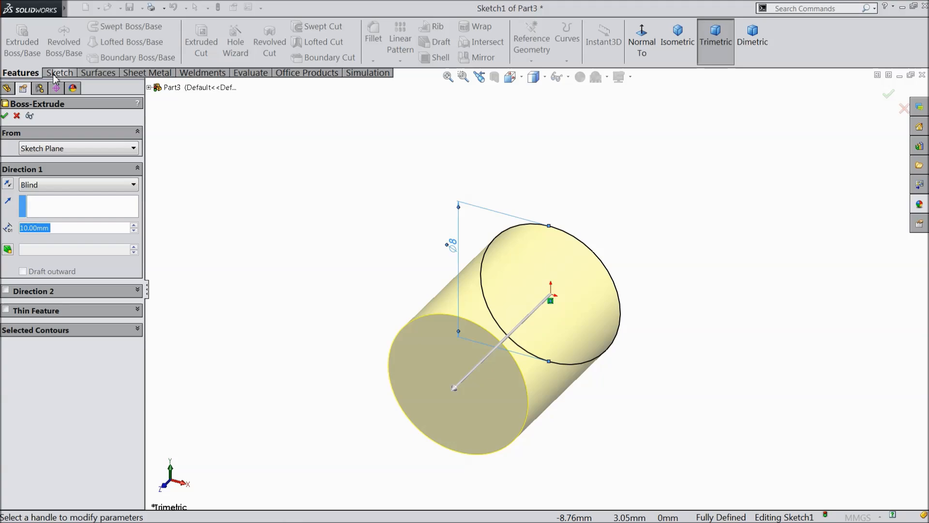
pyautogui.write('40')
pyautogui.press('Return')
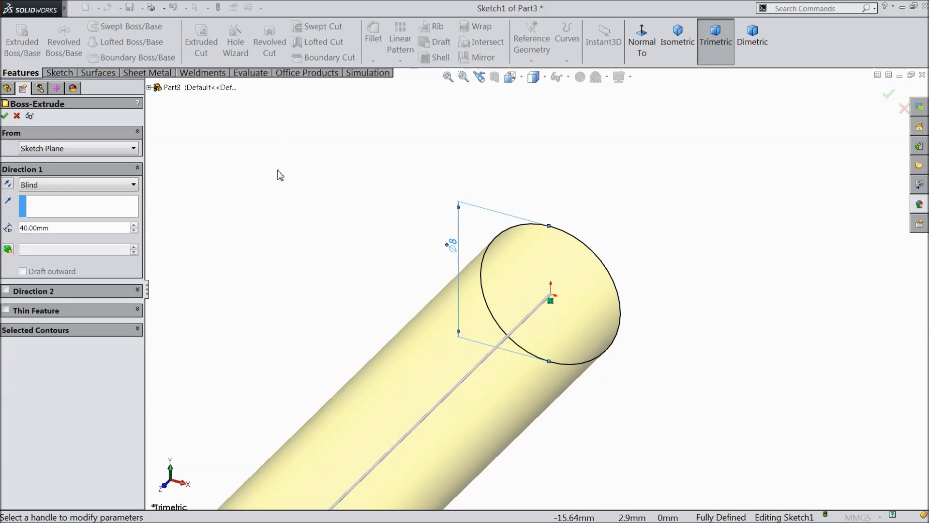
pyautogui.scroll(5, 274, 248)
pyautogui.scroll(-3, 535, 345)
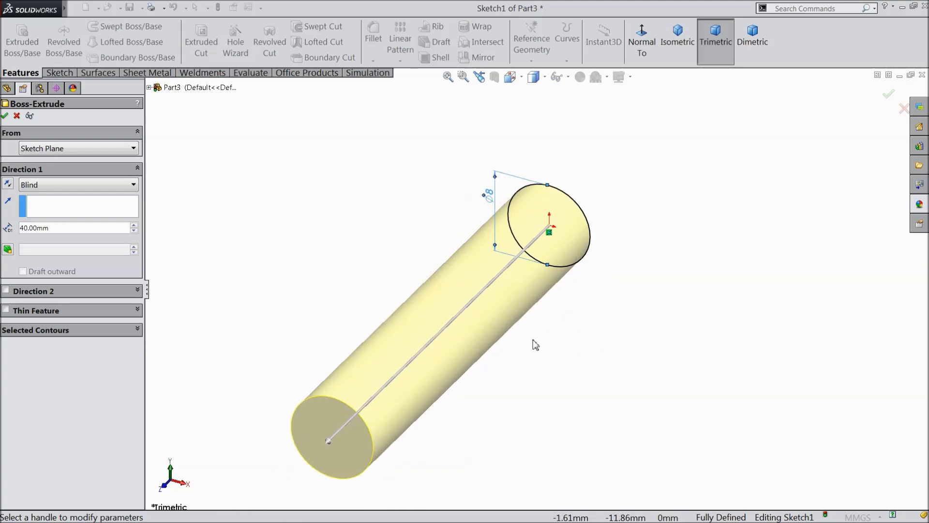
pyautogui.click(5, 115)
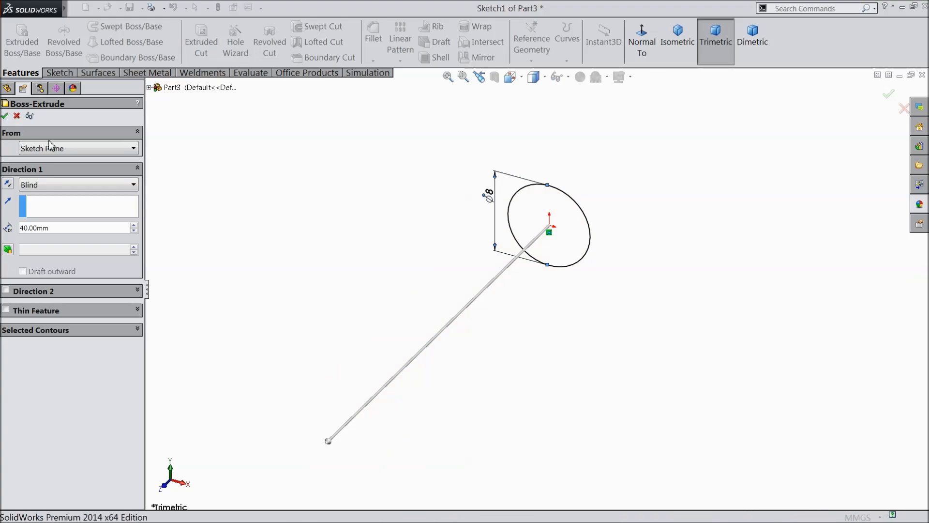
# Start a sketch on the Top Plane, viewed normal, and draw a vertical centerline from the origin to the cylinder's opposite end.
pyautogui.moveTo(303, 255); pyautogui.dragTo(282, 238, button='middle')
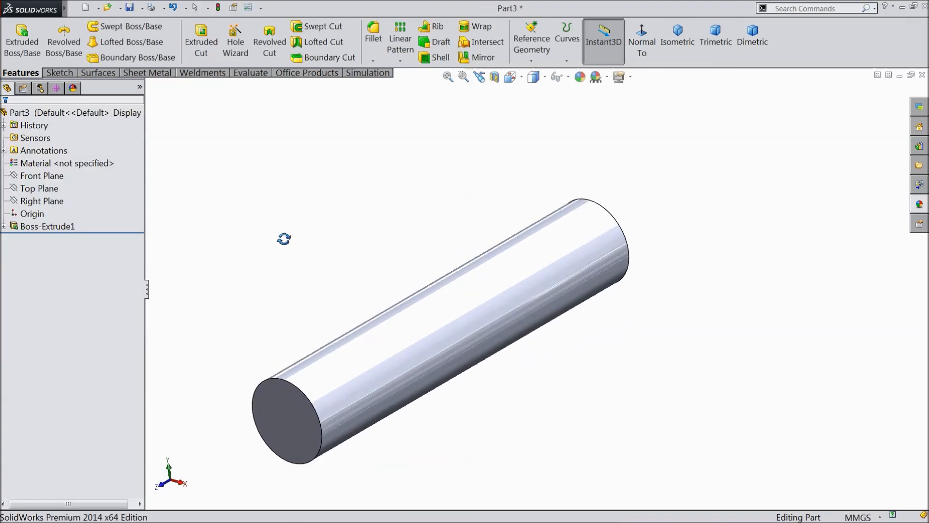
pyautogui.click(39, 188)
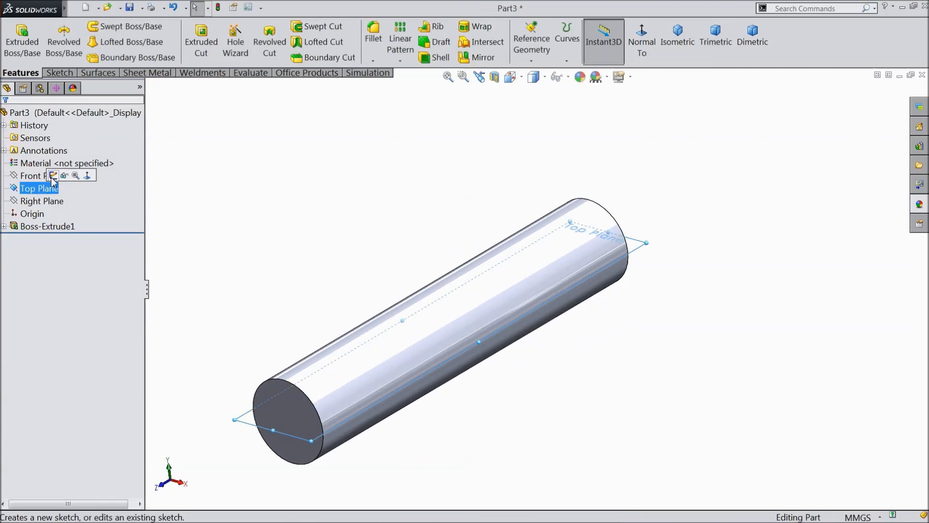
pyautogui.click(58, 177)
pyautogui.click(635, 51)
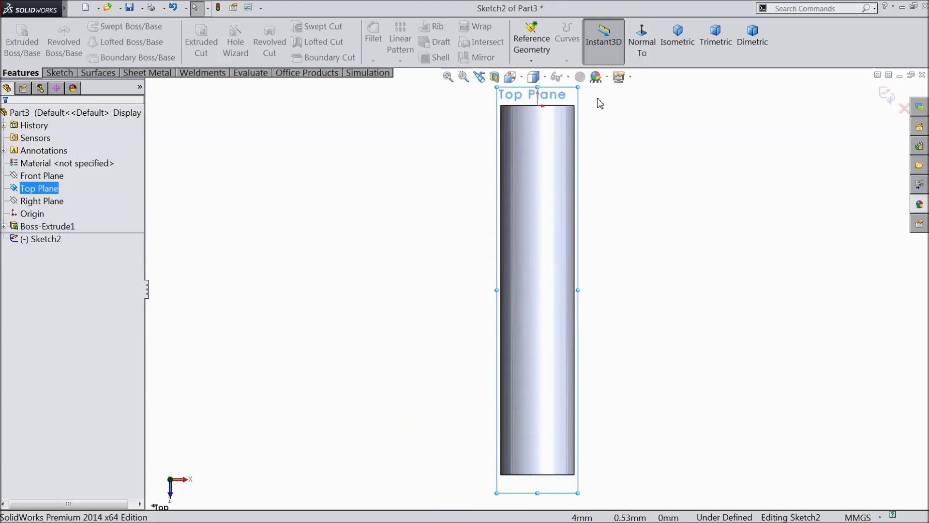
pyautogui.click(55, 75)
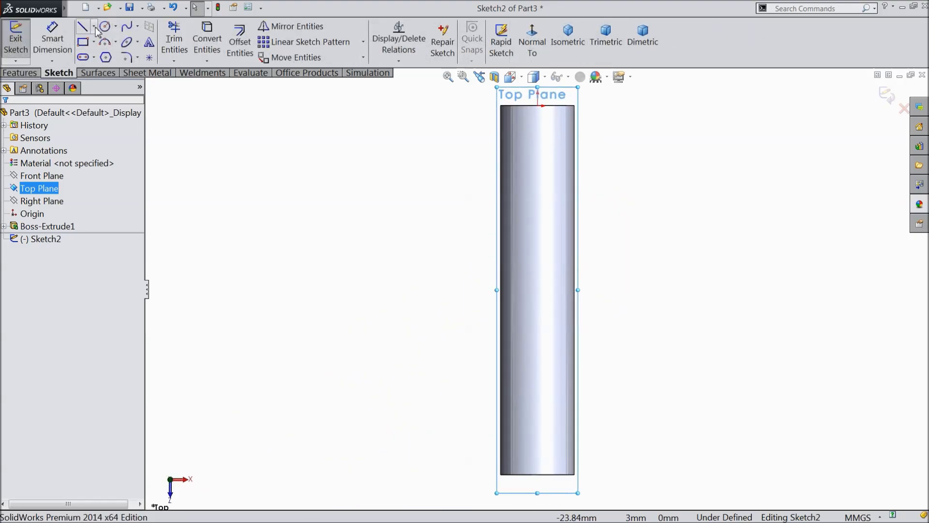
pyautogui.click(94, 27)
pyautogui.click(104, 53)
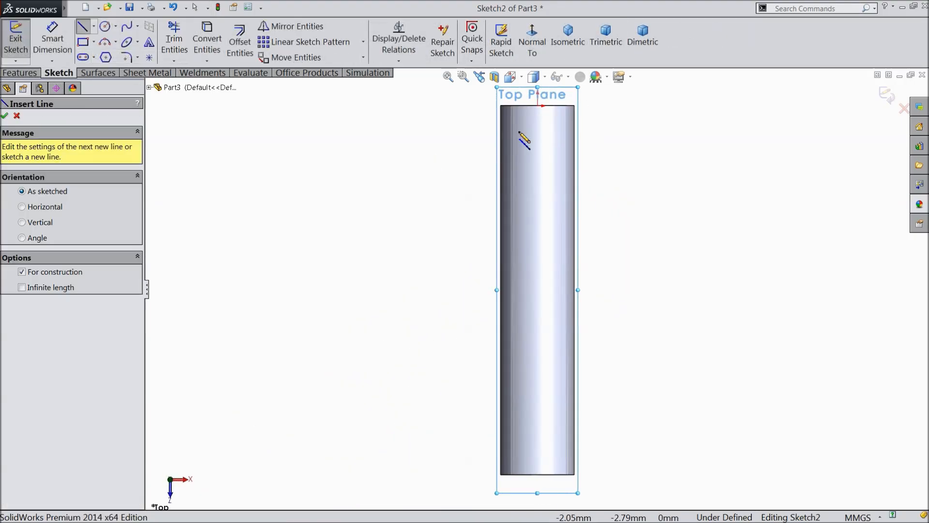
pyautogui.click(537, 106)
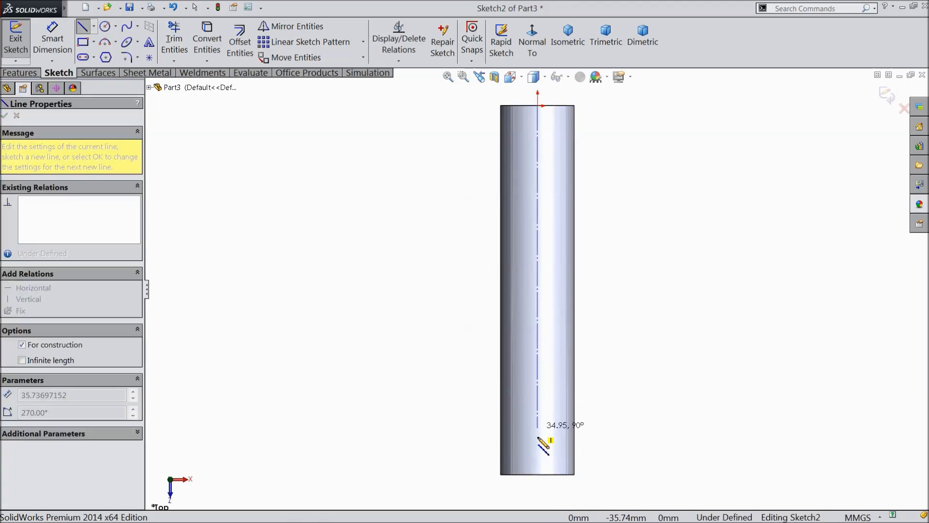
pyautogui.click(537, 474)
pyautogui.rightClick(614, 87)
pyautogui.click(628, 94)
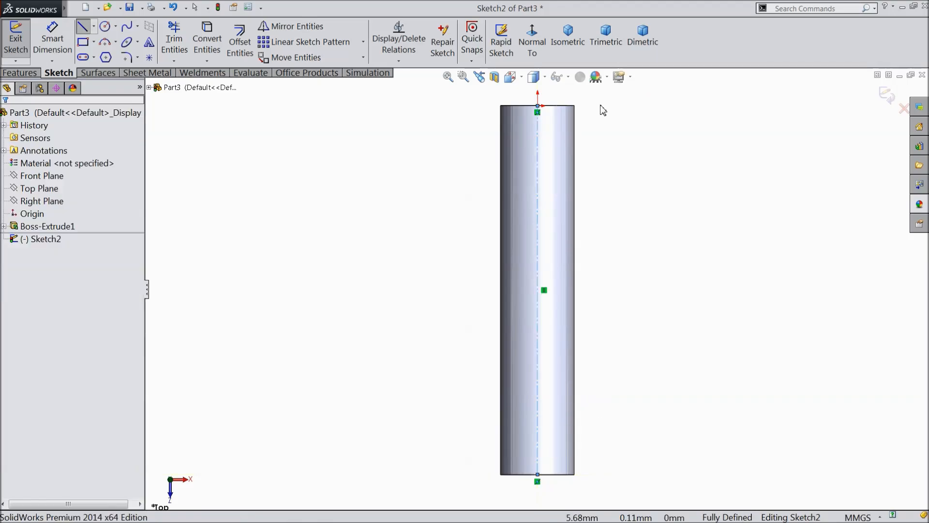
# Sketch a straight slot along the centerline near the origin end, about 6.6 mm between arc centres and 3.4 mm wide.
pyautogui.click(95, 57)
pyautogui.click(102, 75)
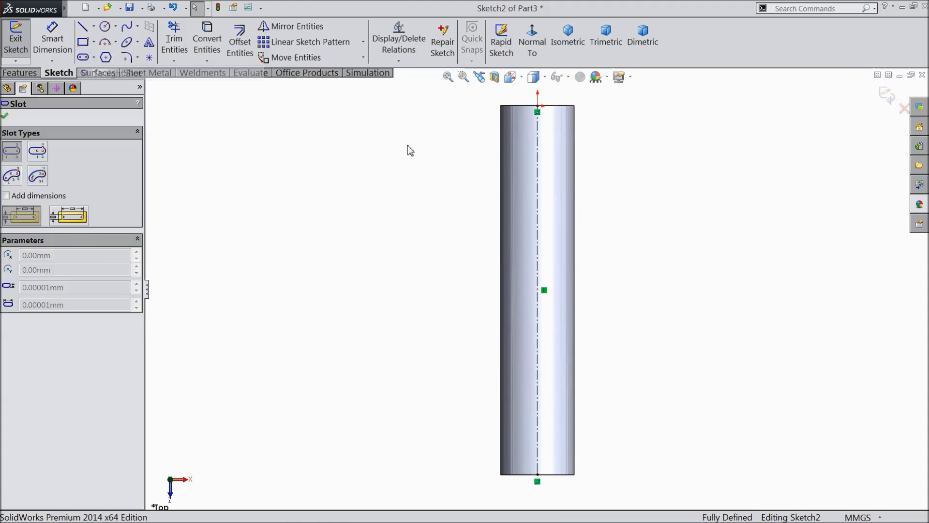
pyautogui.scroll(-4, 585, 160)
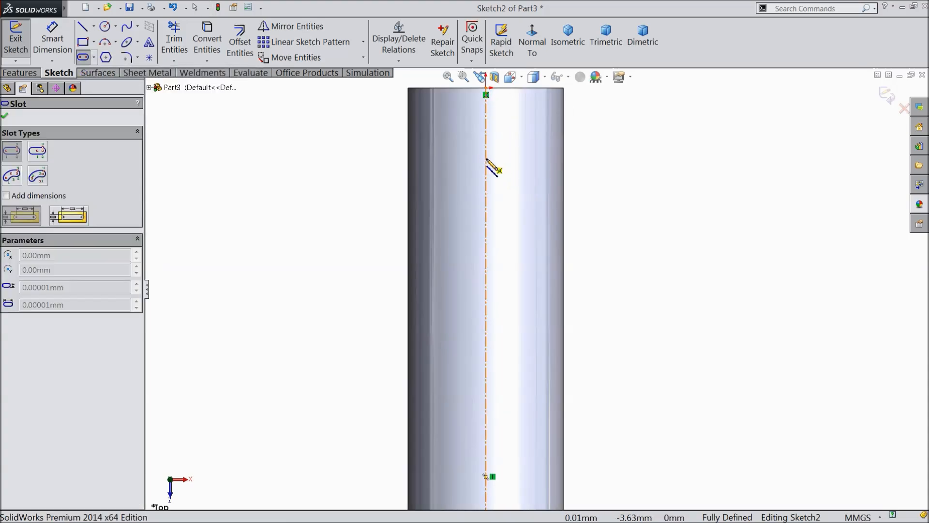
pyautogui.click(488, 287)
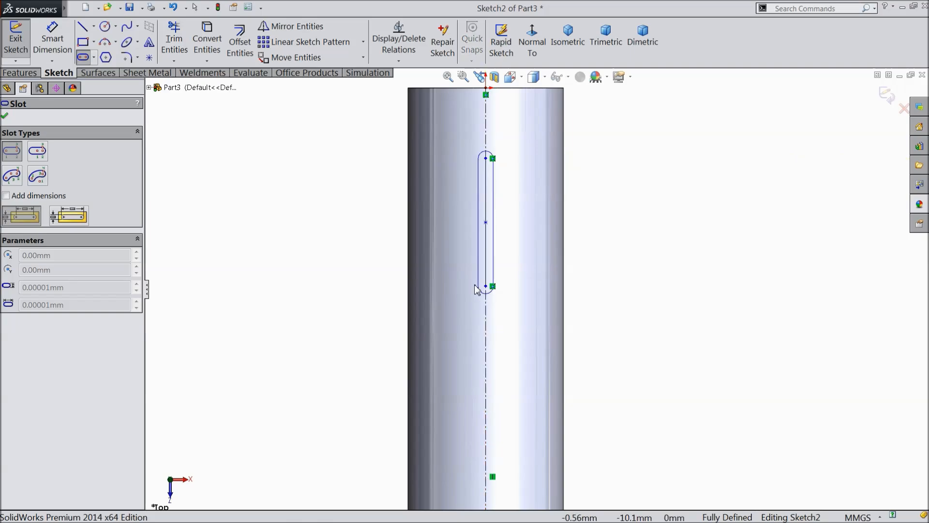
pyautogui.click(454, 286)
# Dimension the distance between the slot's two arc centres as 4 mm.
pyautogui.click(50, 48)
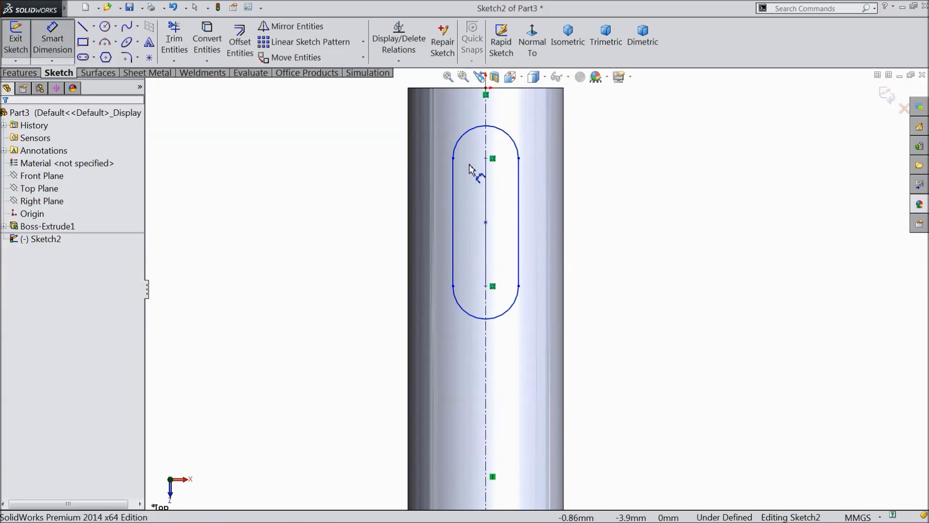
pyautogui.click(486, 159)
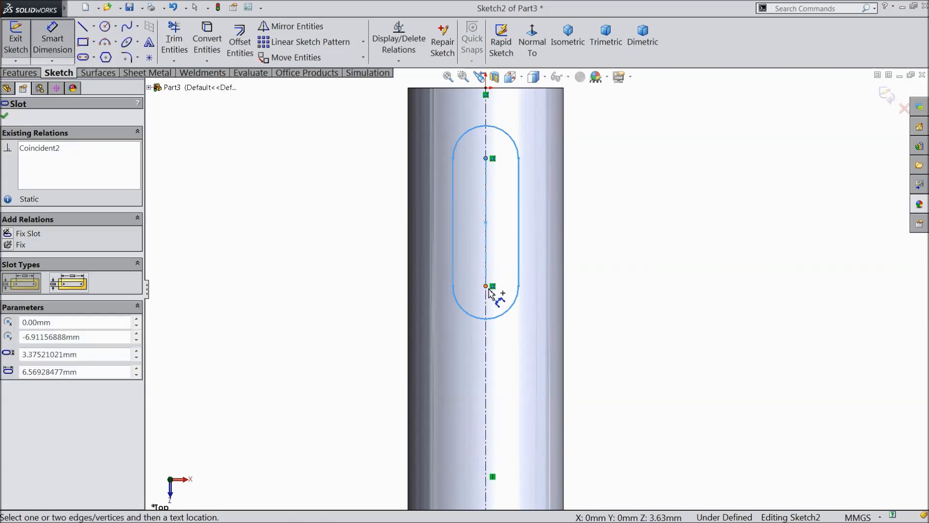
pyautogui.click(486, 286)
pyautogui.click(643, 248)
pyautogui.write('4')
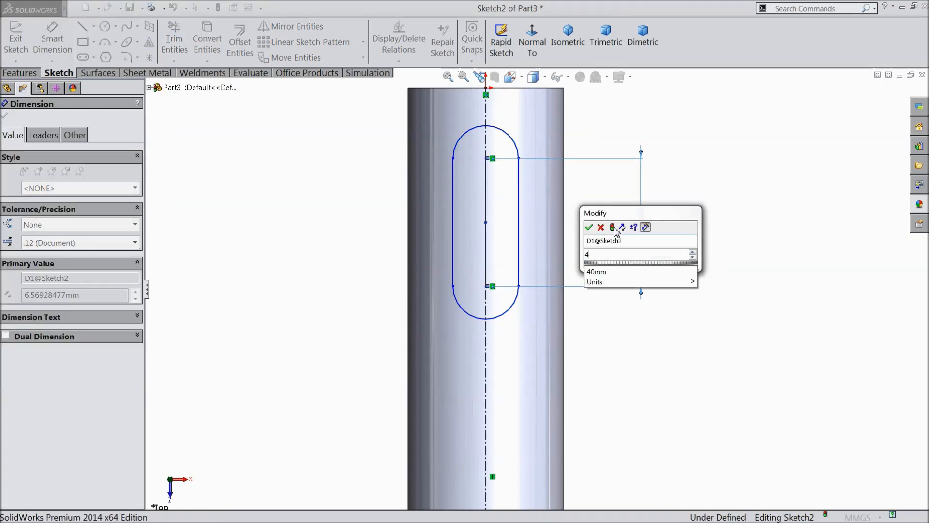
pyautogui.click(589, 227)
# Dimension the slot's end arc with a radius of 1.5 mm.
pyautogui.click(506, 318)
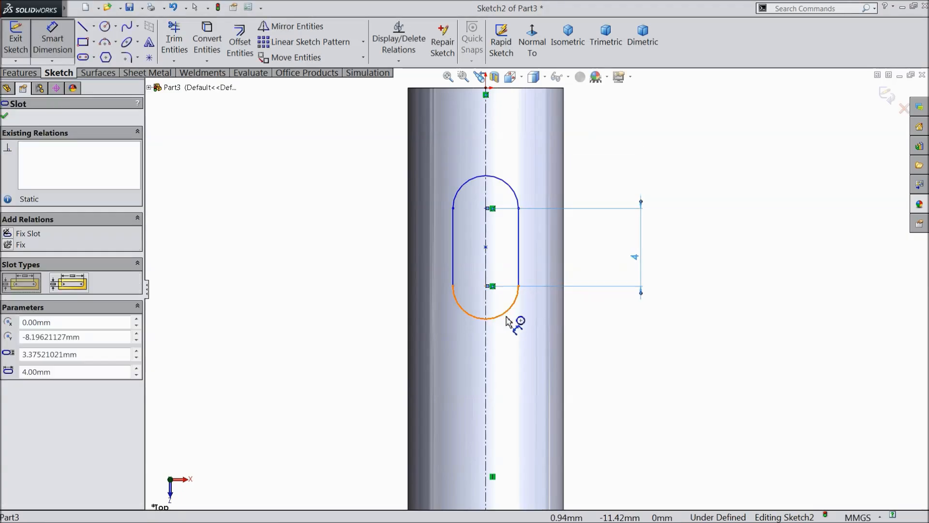
pyautogui.click(614, 350)
pyautogui.write('1.5')
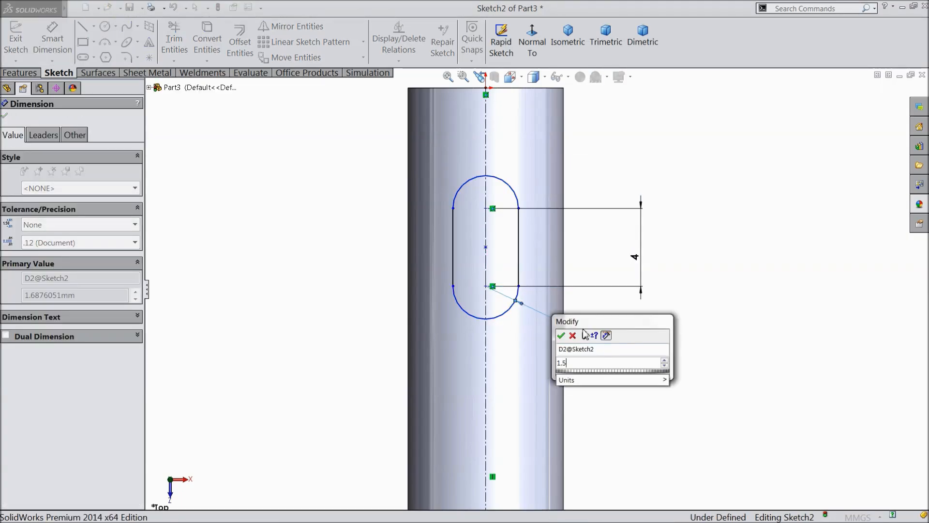
pyautogui.click(560, 335)
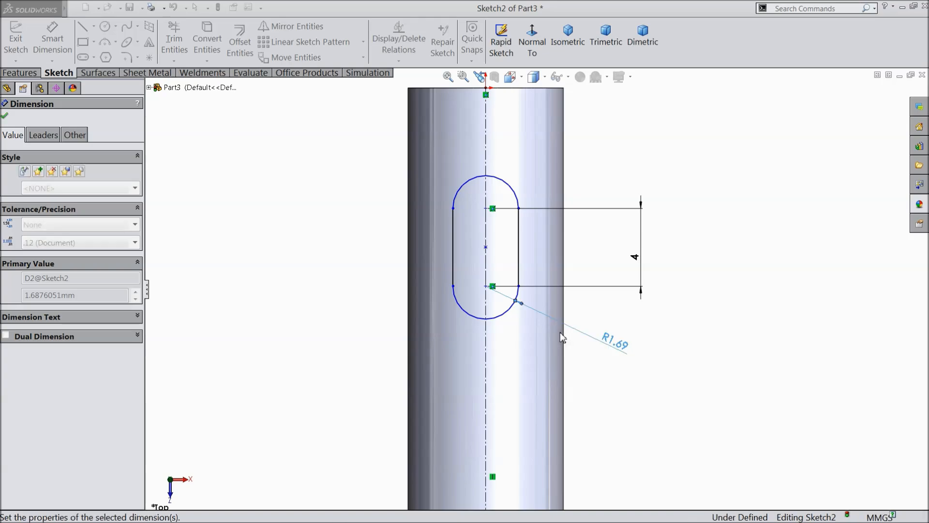
# Dimension the slot's nearer arc centre 5 mm from the cylinder's end edge at the origin.
pyautogui.click(486, 209)
pyautogui.click(514, 89)
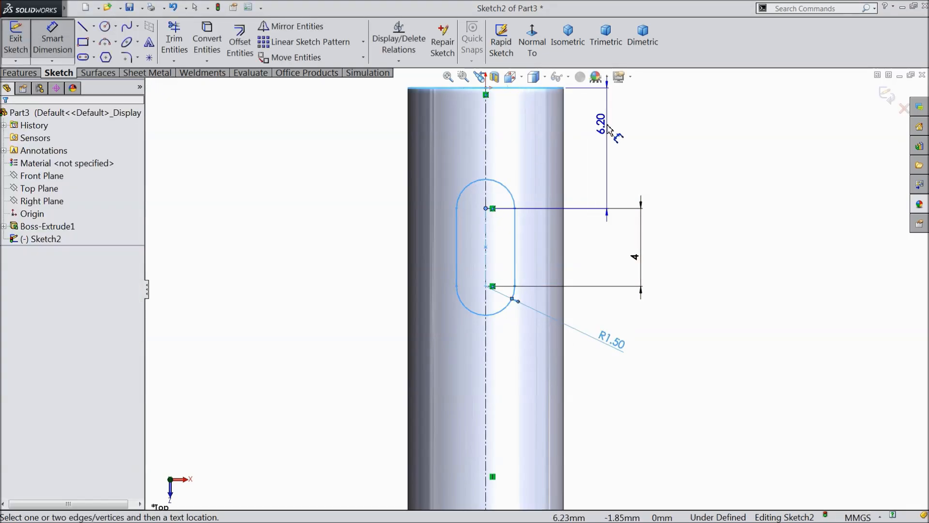
pyautogui.click(606, 128)
pyautogui.write('5')
pyautogui.click(555, 112)
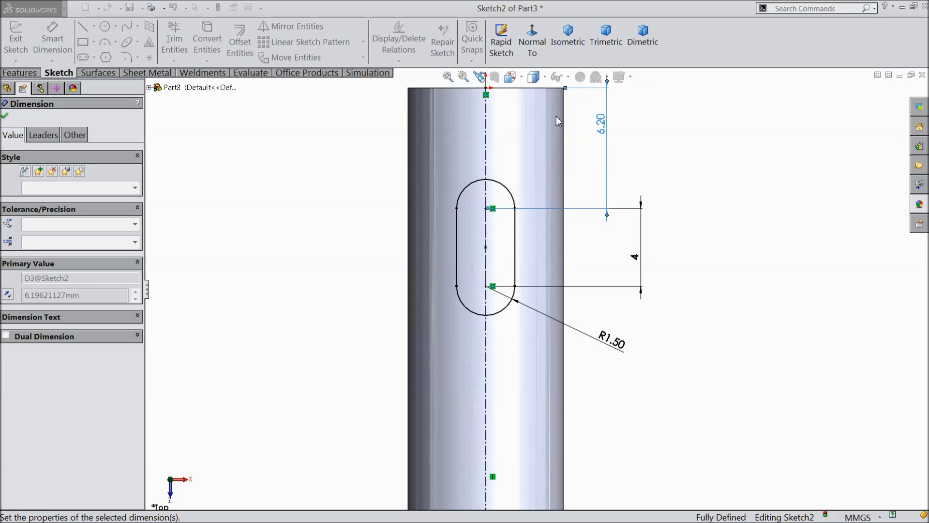
pyautogui.click(5, 117)
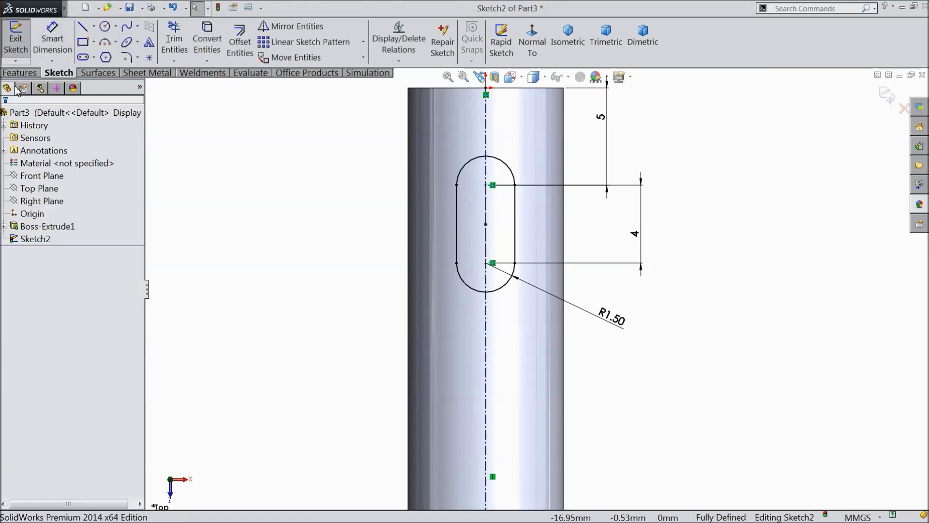
# Make an extruded cut of the slot profile with a 2.5 mm offset start and the Through All end condition.
pyautogui.click(20, 72)
pyautogui.click(203, 44)
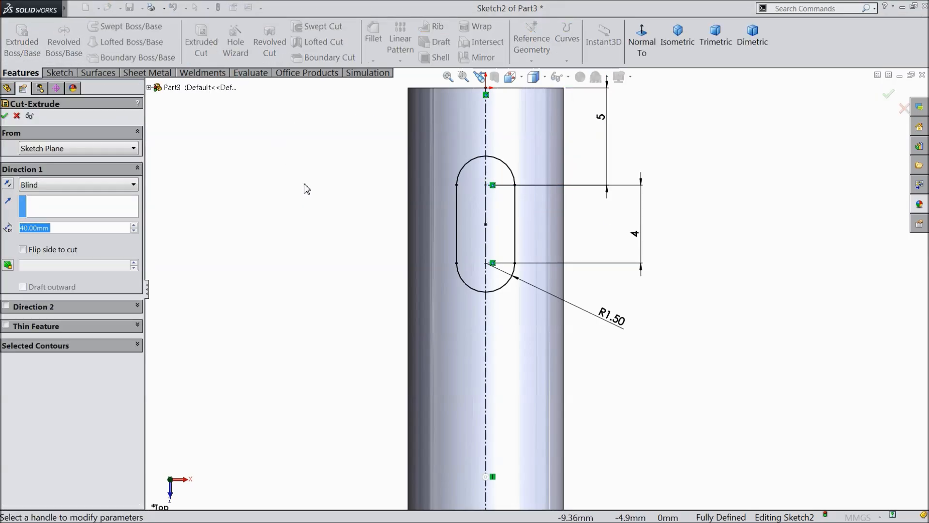
pyautogui.click(38, 148)
pyautogui.click(39, 195)
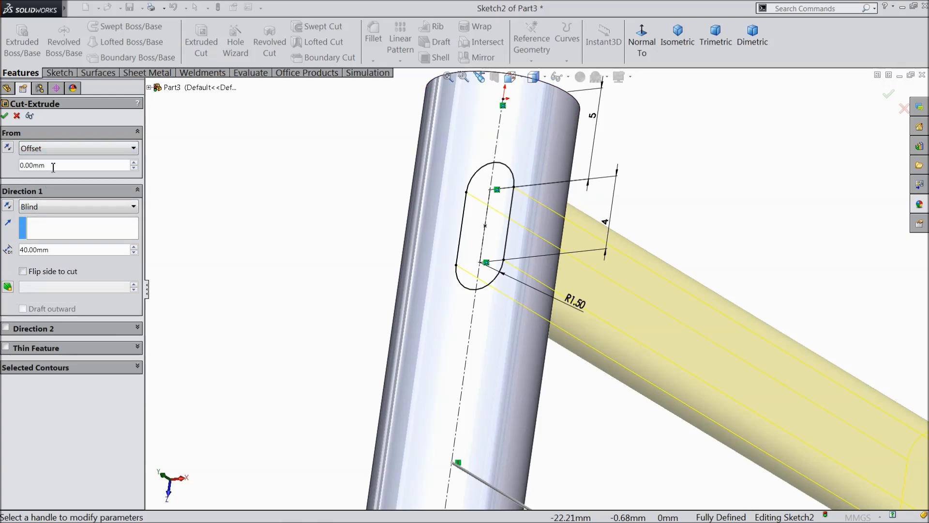
pyautogui.write('2.5')
pyautogui.press('Return')
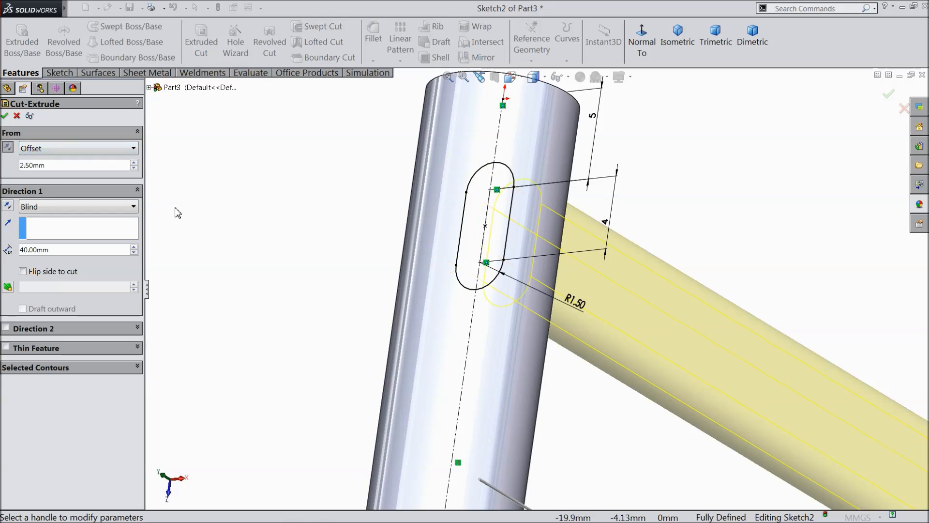
pyautogui.moveTo(175, 208); pyautogui.dragTo(164, 196, button='middle')
pyautogui.click(42, 208)
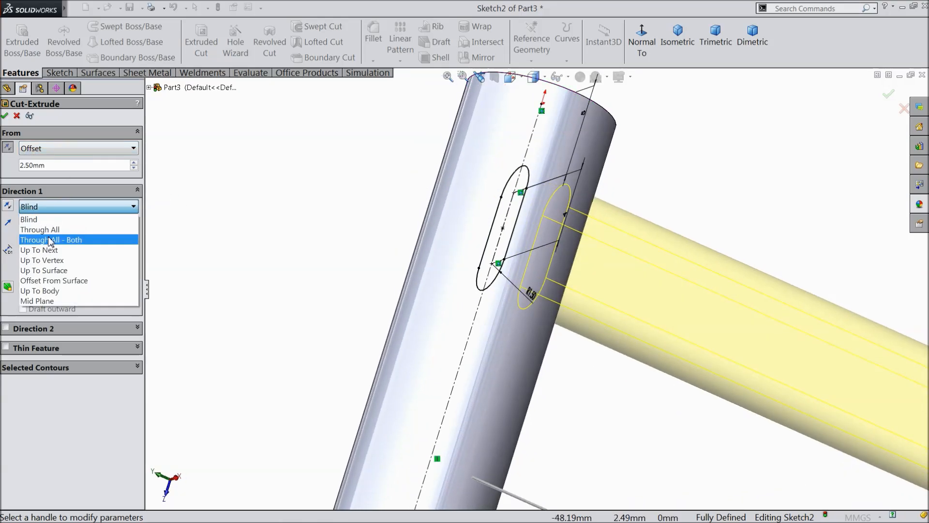
pyautogui.click(44, 228)
pyautogui.moveTo(197, 245)
pyautogui.mouseDown(button='middle')
pyautogui.moveTo(173, 231)
pyautogui.moveTo(214, 261)
pyautogui.moveTo(116, 238)
pyautogui.mouseUp(button='middle')
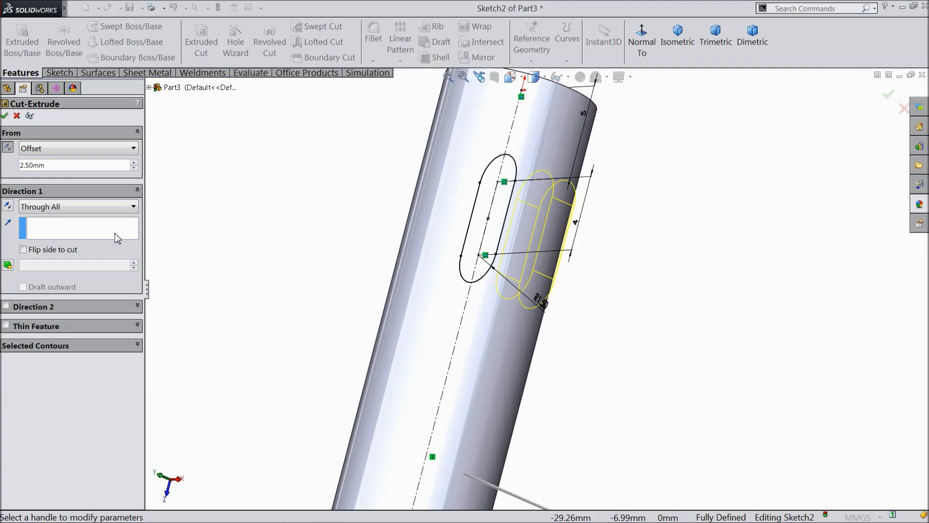
pyautogui.click(5, 118)
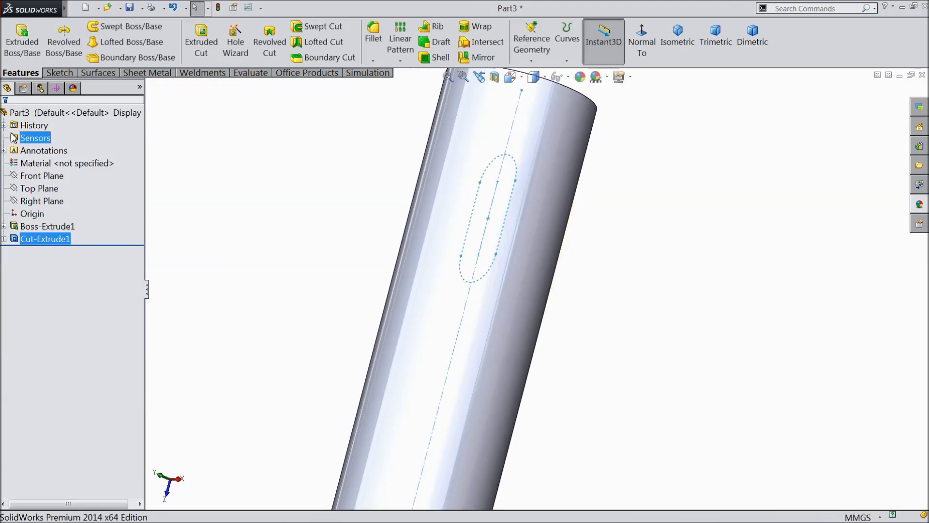
# Start a new sketch on the shaft's flat end face farthest from the keyway, viewed normal to that face.
pyautogui.click(310, 247)
pyautogui.moveTo(317, 269)
pyautogui.mouseDown(button='middle')
pyautogui.moveTo(243, 195)
pyautogui.moveTo(214, 128)
pyautogui.moveTo(230, 179)
pyautogui.moveTo(210, 141)
pyautogui.moveTo(293, 208)
pyautogui.moveTo(358, 236)
pyautogui.moveTo(333, 160)
pyautogui.moveTo(350, 143)
pyautogui.moveTo(339, 139)
pyautogui.mouseUp(button='middle')
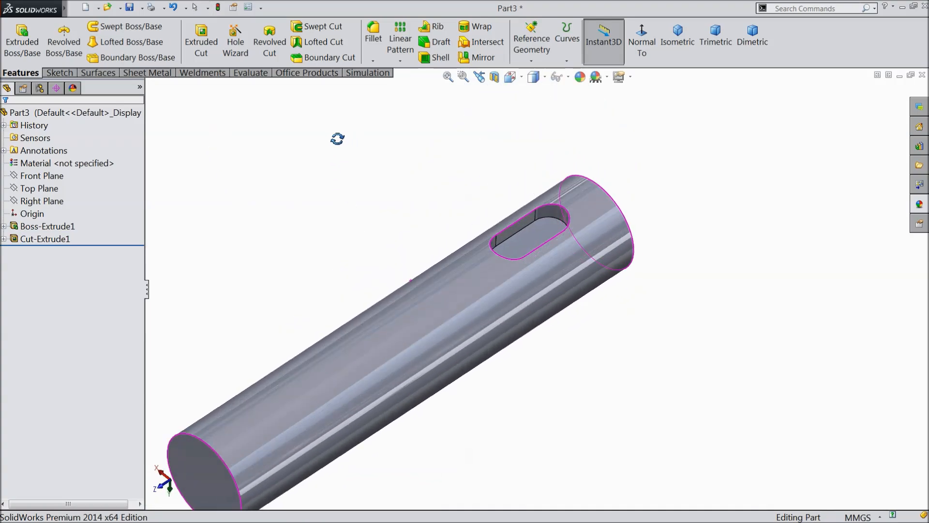
pyautogui.scroll(3, 362, 202)
pyautogui.moveTo(362, 203)
pyautogui.mouseDown(button='middle')
pyautogui.moveTo(385, 206)
pyautogui.moveTo(378, 193)
pyautogui.mouseUp(button='middle')
pyautogui.scroll(-3, 419, 400)
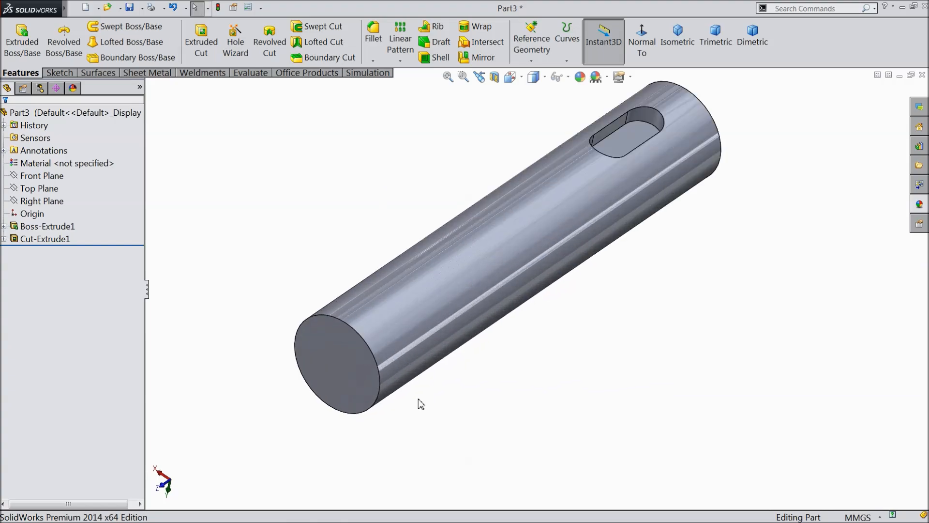
pyautogui.click(353, 379)
pyautogui.click(390, 349)
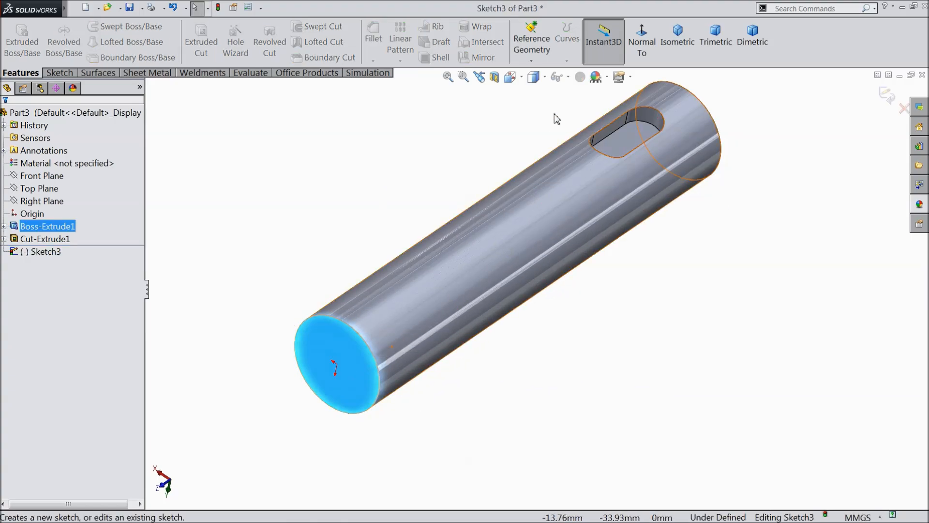
pyautogui.click(641, 50)
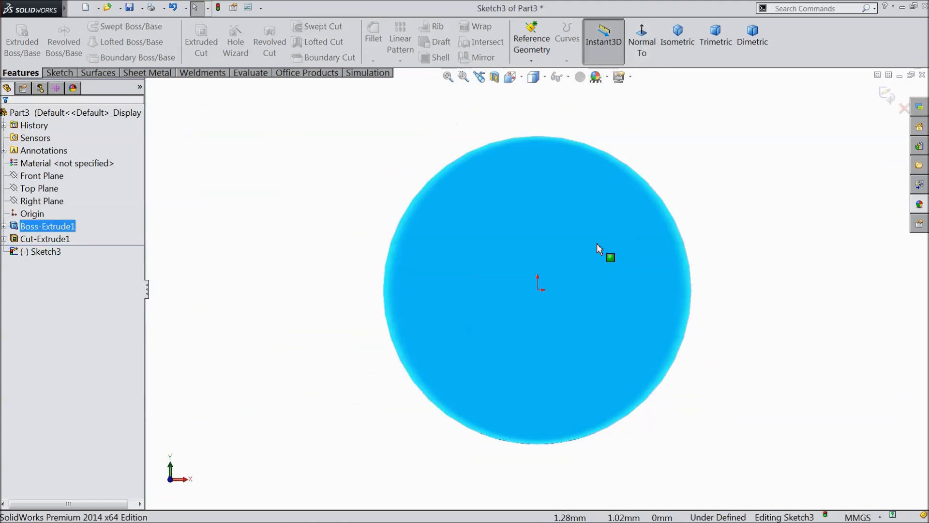
# Sketch a vertical construction line about 4.8 mm long from the origin up past the circular edge of the end face.
pyautogui.click(65, 72)
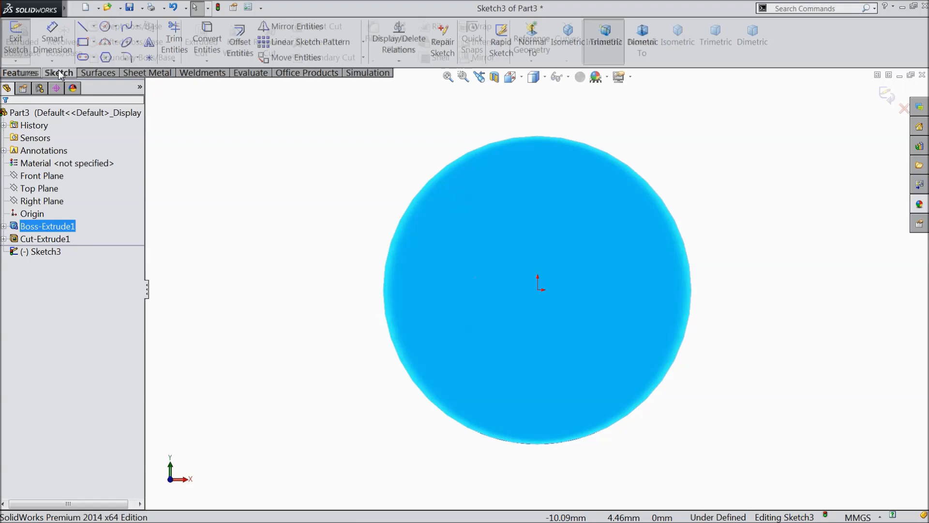
pyautogui.click(93, 26)
pyautogui.click(107, 57)
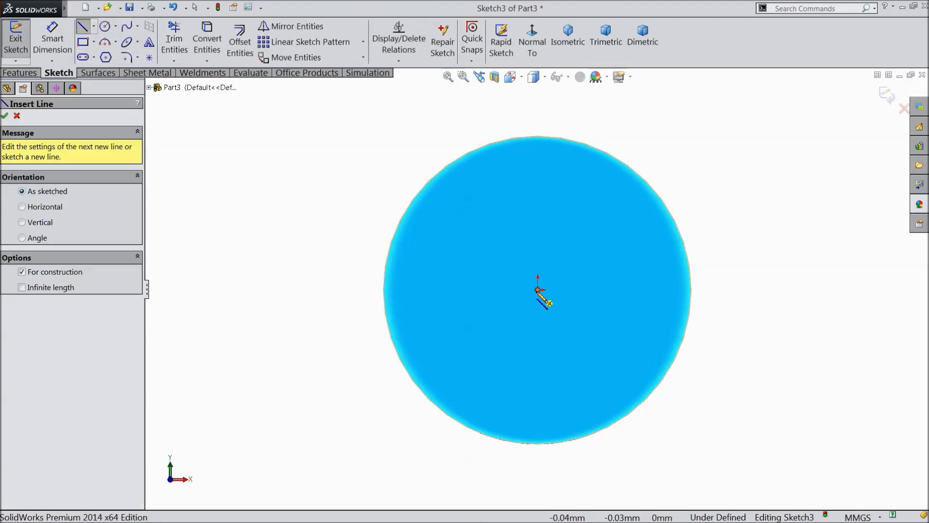
pyautogui.click(537, 290)
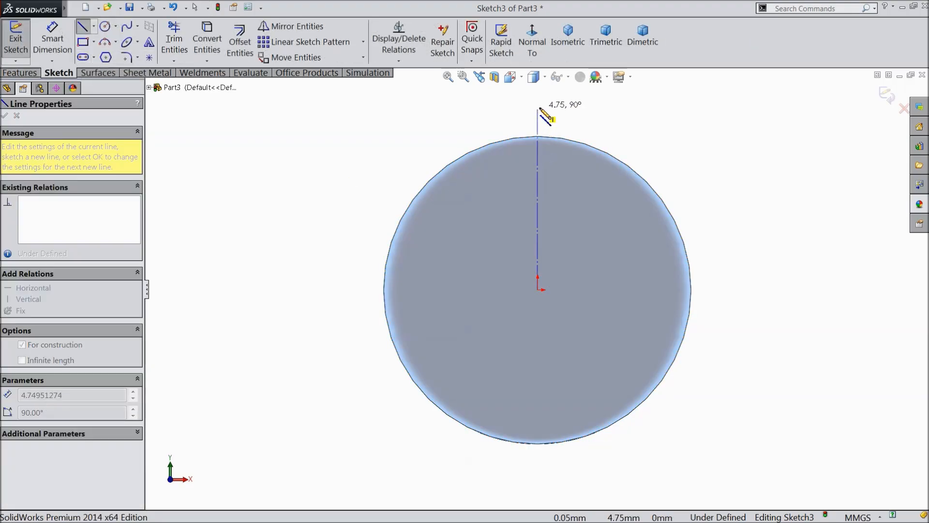
pyautogui.click(538, 106)
pyautogui.rightClick(540, 97)
pyautogui.click(576, 103)
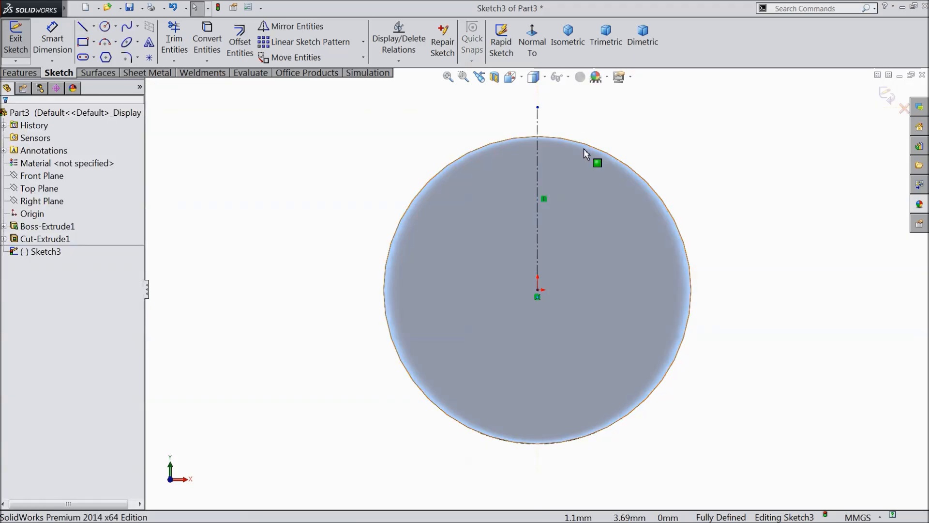
# Sketch a corner rectangle about 1.06 by 1.95 mm across the face's upper edge and make its vertical sides symmetric about the construction line.
pyautogui.click(84, 45)
pyautogui.scroll(-3, 535, 185)
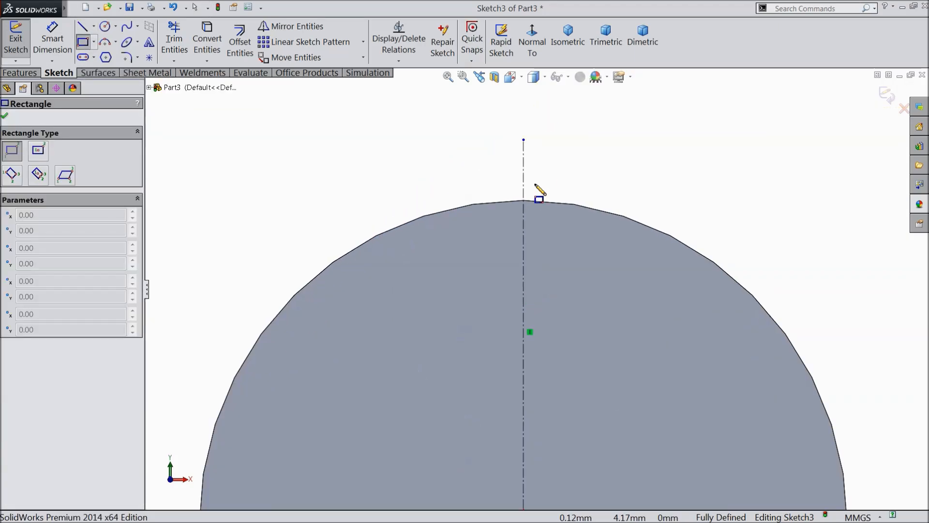
pyautogui.click(480, 163)
pyautogui.click(565, 321)
pyautogui.rightClick(353, 117)
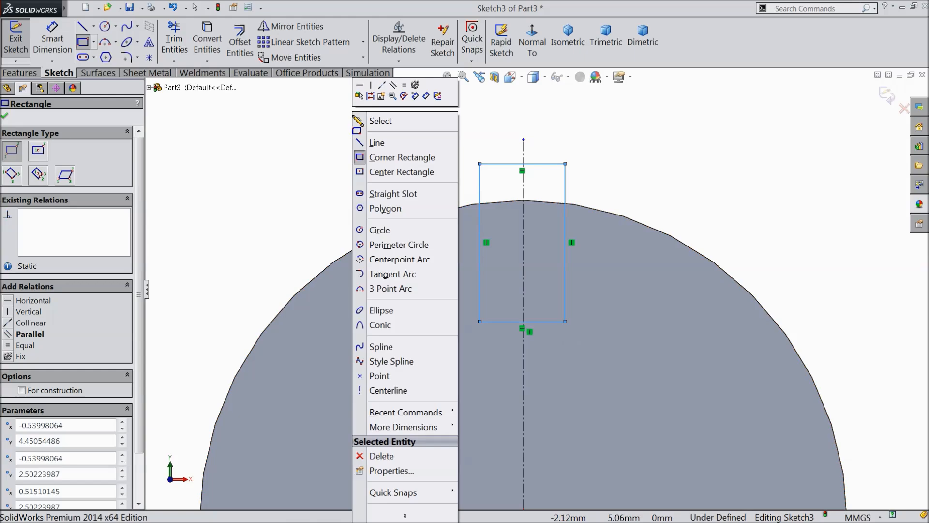
pyautogui.click(375, 121)
pyautogui.moveTo(584, 166); pyautogui.dragTo(430, 193)
pyautogui.click(513, 151)
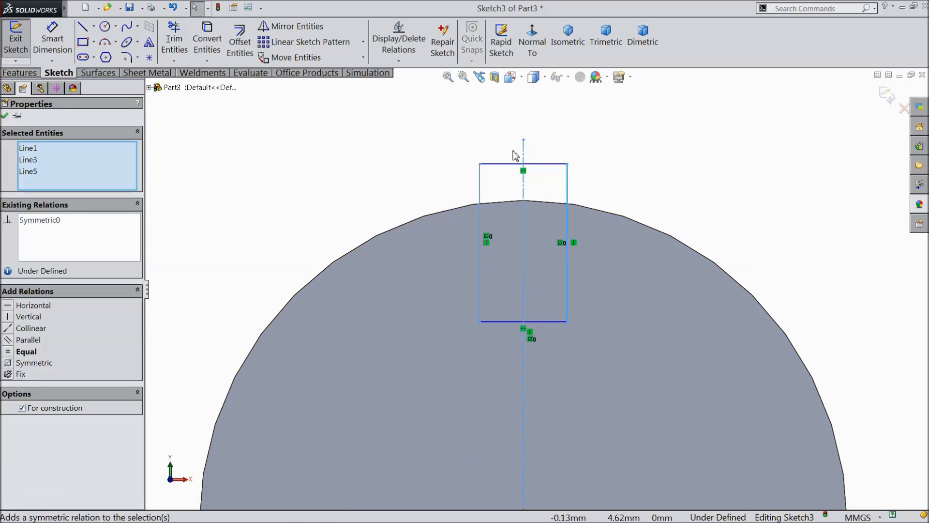
# Dimension the rectangle's width as 0.6 mm.
pyautogui.click(51, 39)
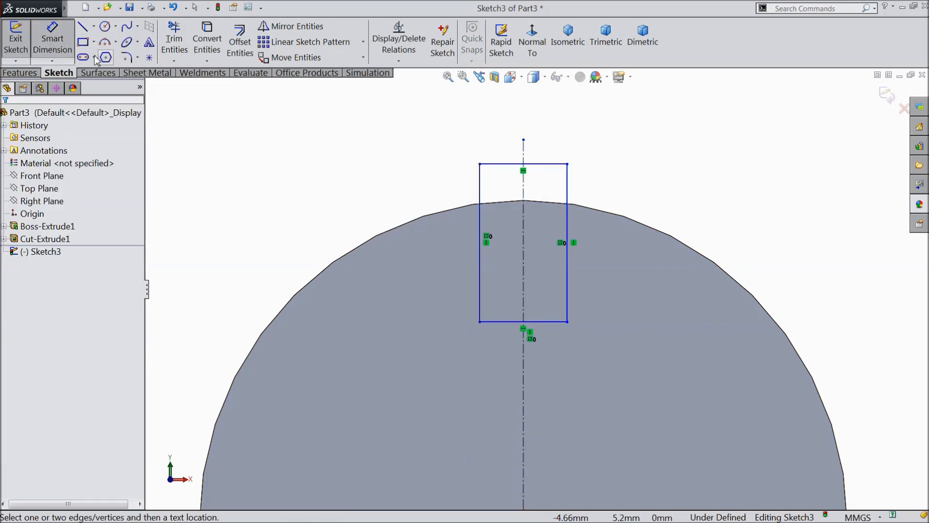
pyautogui.click(518, 167)
pyautogui.click(512, 125)
pyautogui.write('0.6')
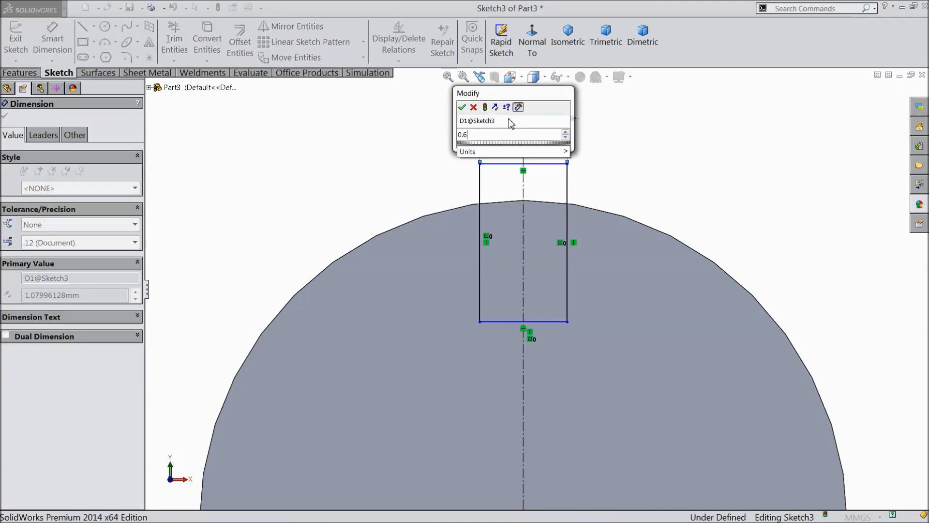
pyautogui.click(462, 107)
# Dimension the rectangle's upper edge 4.5 mm from the origin.
pyautogui.scroll(3, 504, 150)
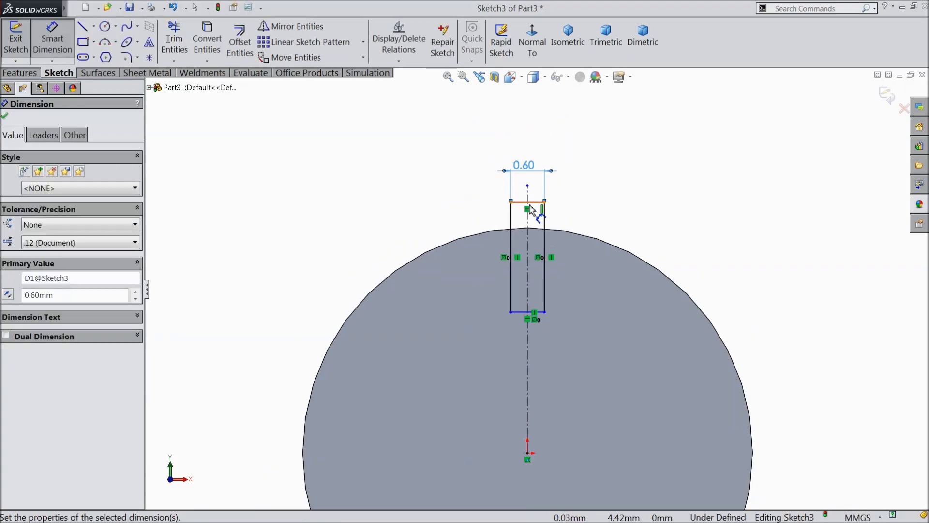
pyautogui.click(532, 312)
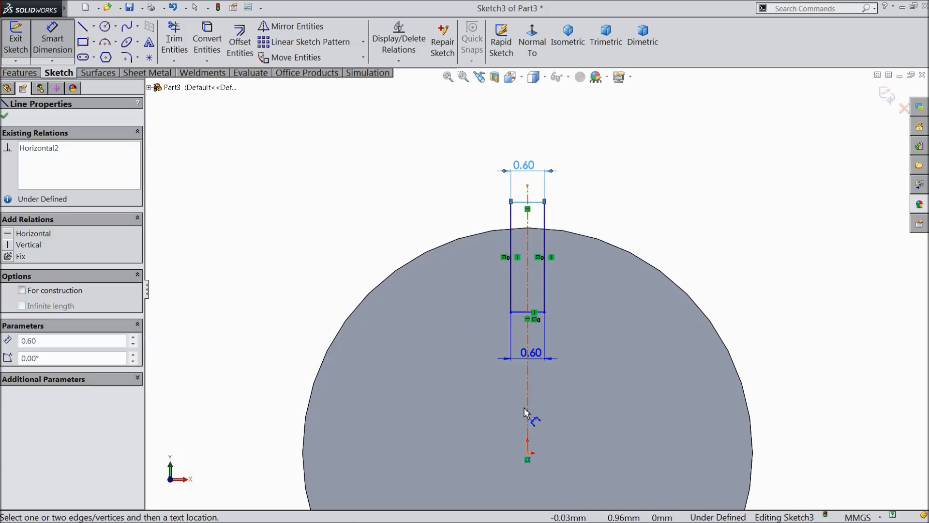
pyautogui.click(529, 452)
pyautogui.click(804, 370)
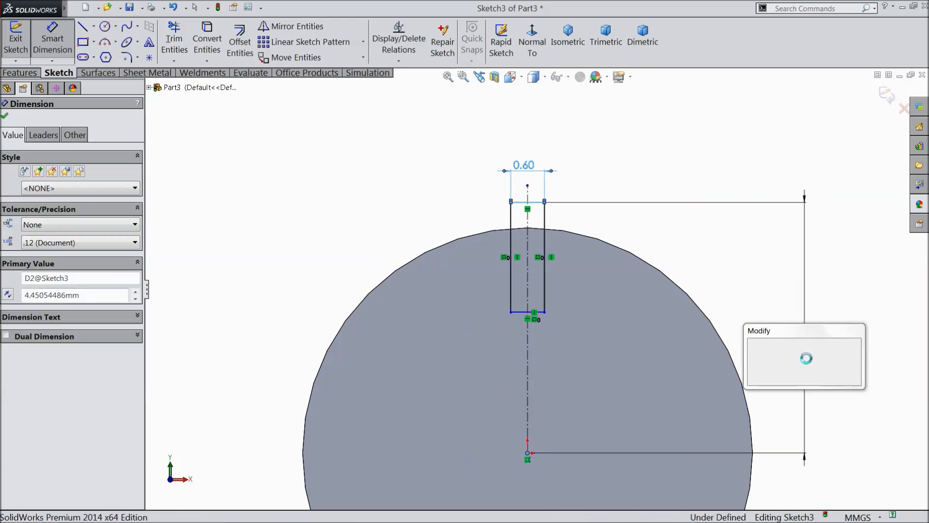
pyautogui.write('4.5')
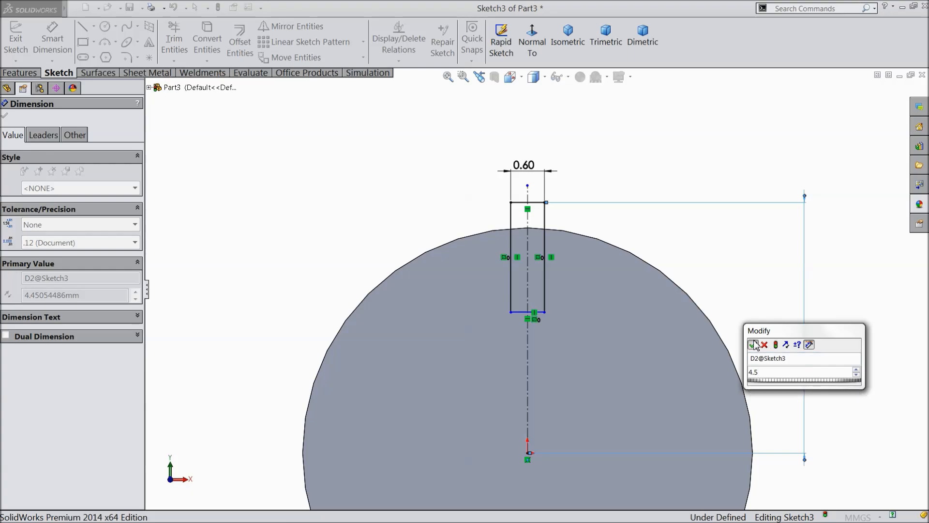
pyautogui.press('Return')
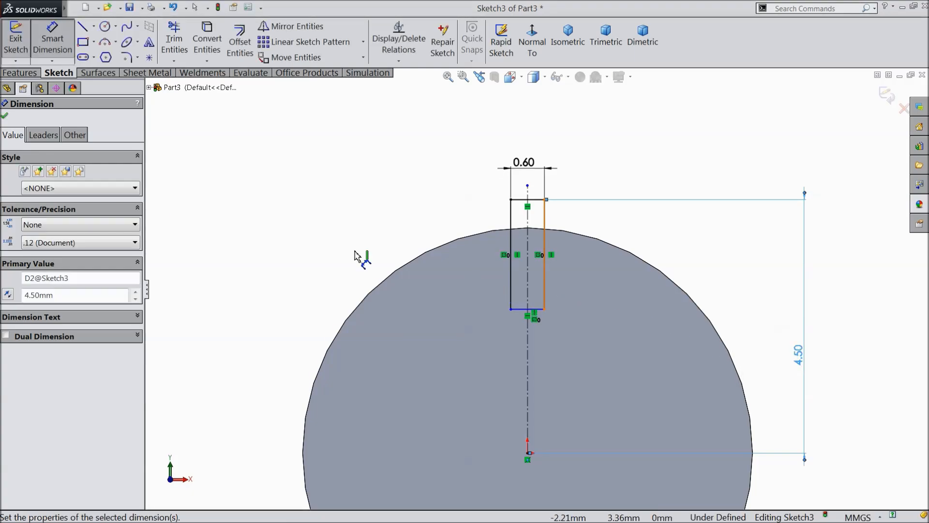
pyautogui.click(6, 116)
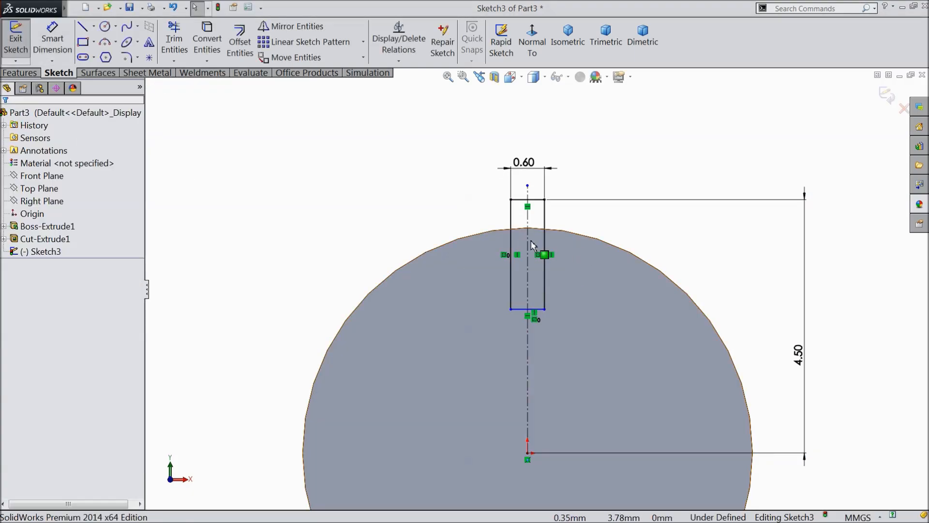
# Extrude the rectangle as a merged boss with a 10 mm blind depth, reversed to run back along the shaft.
pyautogui.click(24, 74)
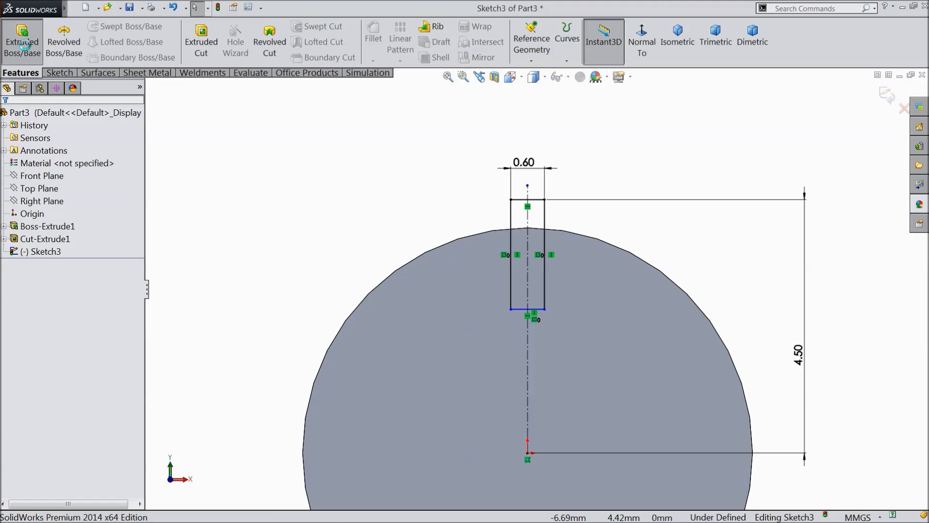
pyautogui.click(22, 41)
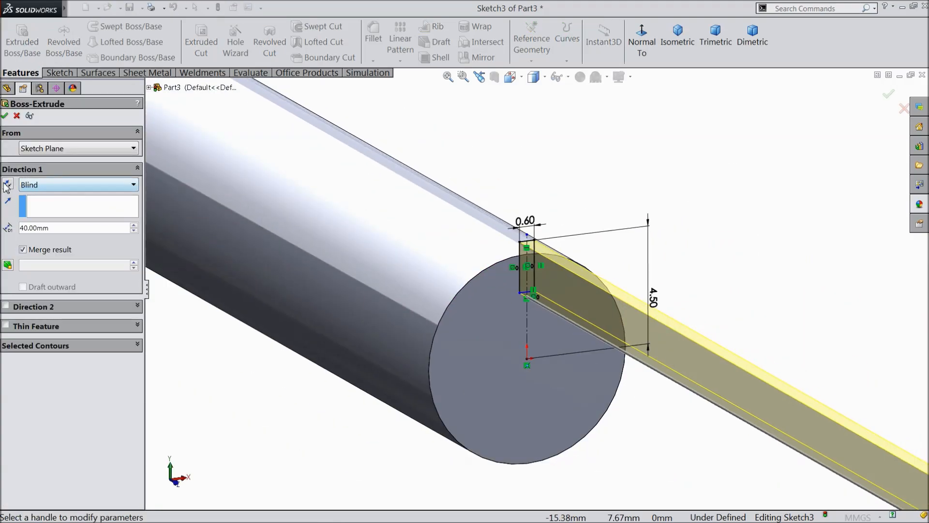
pyautogui.click(7, 185)
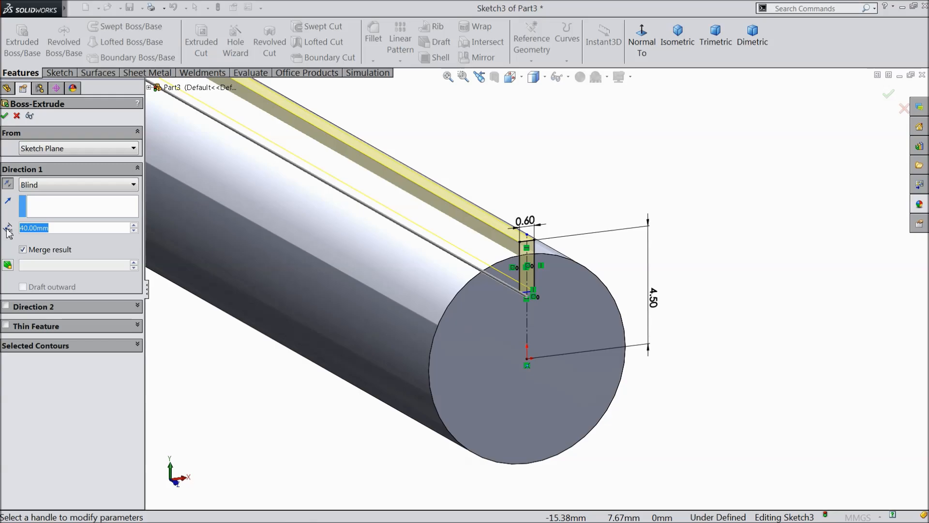
pyautogui.write('10')
pyautogui.press('Return')
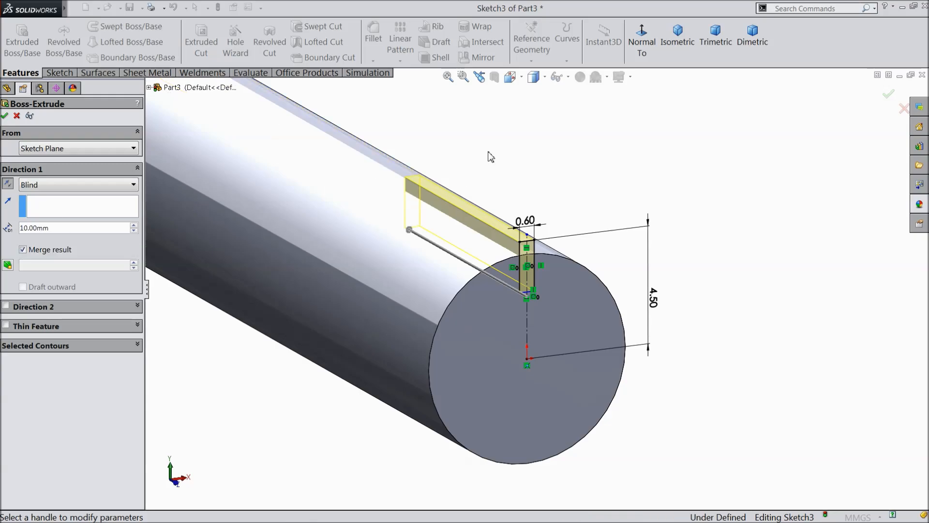
pyautogui.moveTo(502, 187)
pyautogui.mouseDown(button='middle')
pyautogui.moveTo(510, 210)
pyautogui.moveTo(508, 202)
pyautogui.mouseUp(button='middle')
pyautogui.scroll(1, 549, 294)
pyautogui.scroll(-2, 544, 334)
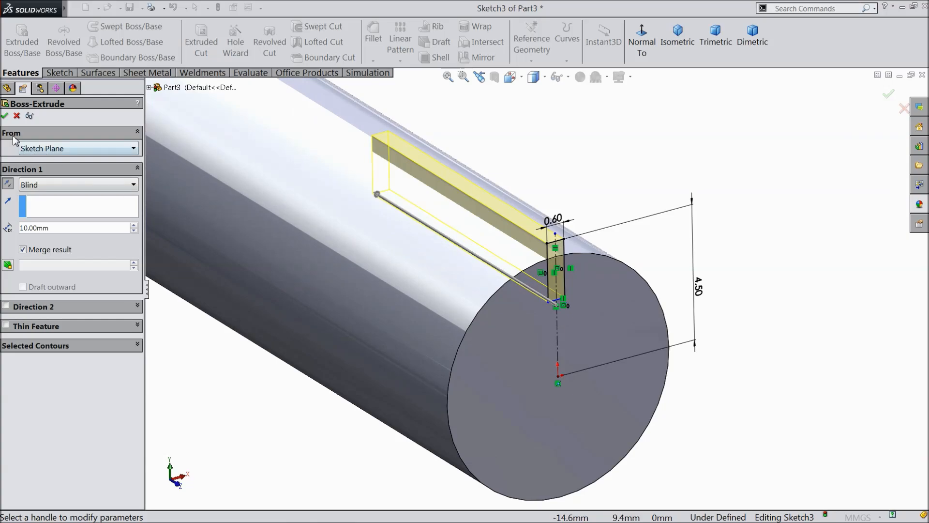
pyautogui.click(5, 116)
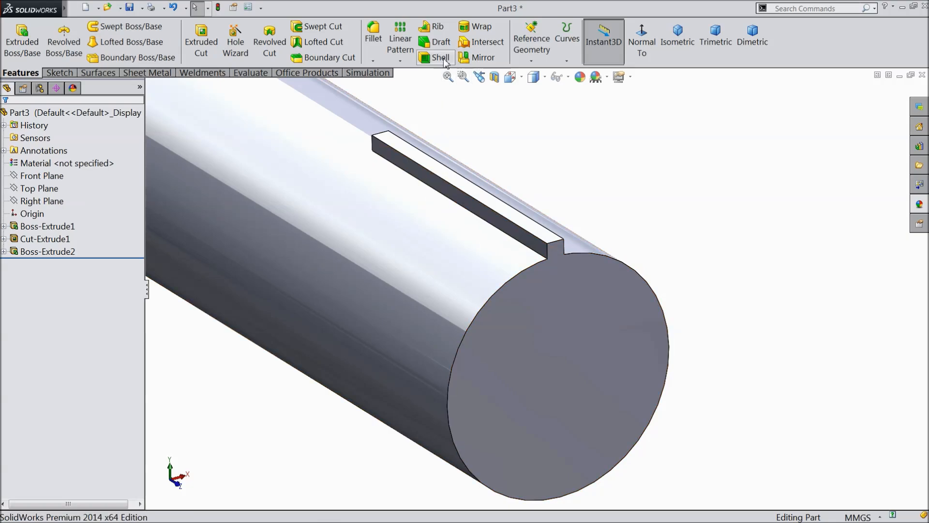
# Circular-pattern the extruded spline tooth about the shaft's circular end edge with 10 equally spaced instances over 360 degrees.
pyautogui.click(397, 59)
pyautogui.click(414, 91)
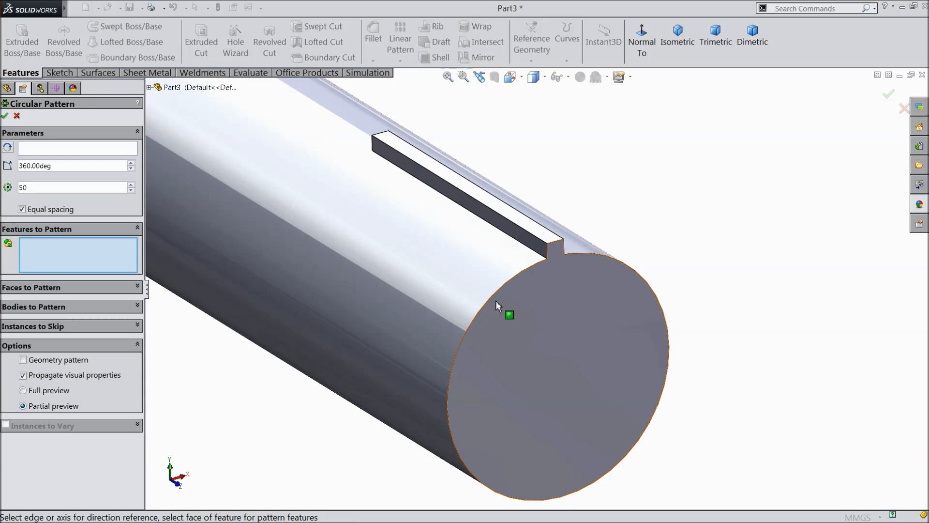
pyautogui.click(531, 232)
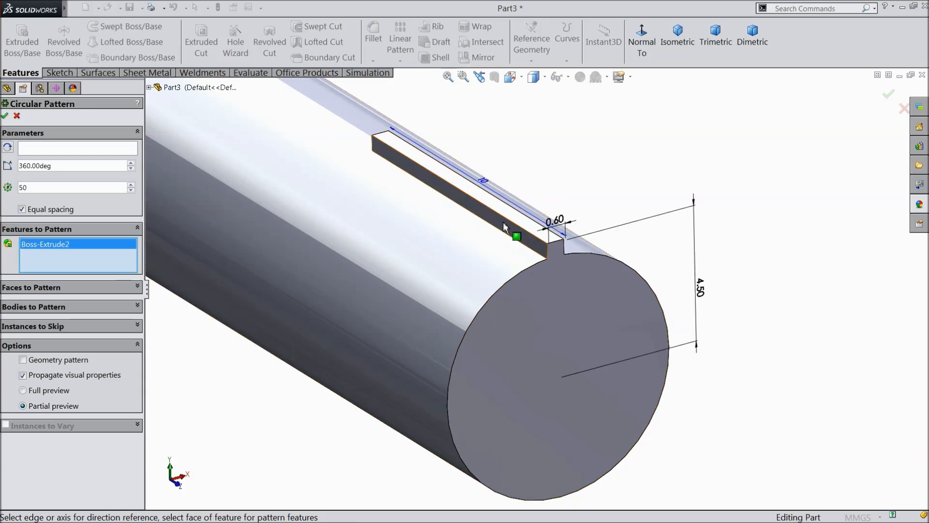
pyautogui.click(54, 149)
pyautogui.click(474, 325)
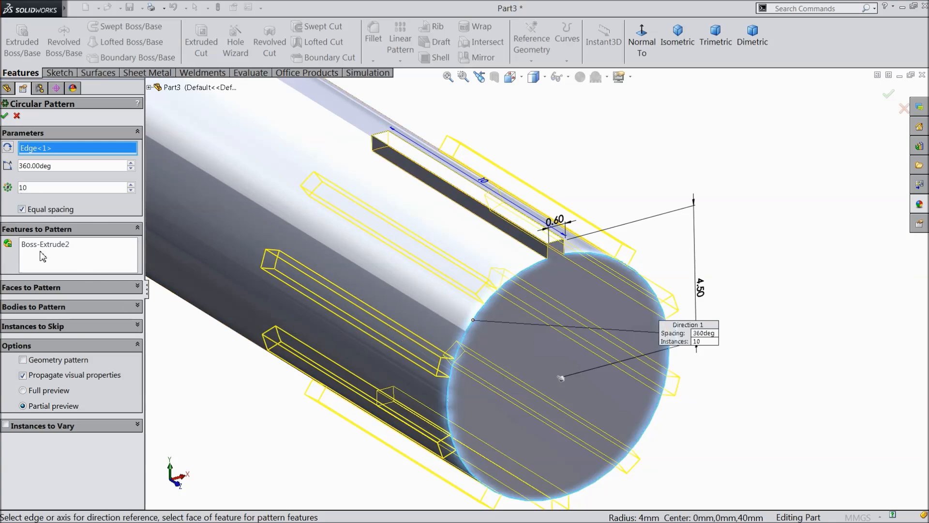
pyautogui.click(5, 116)
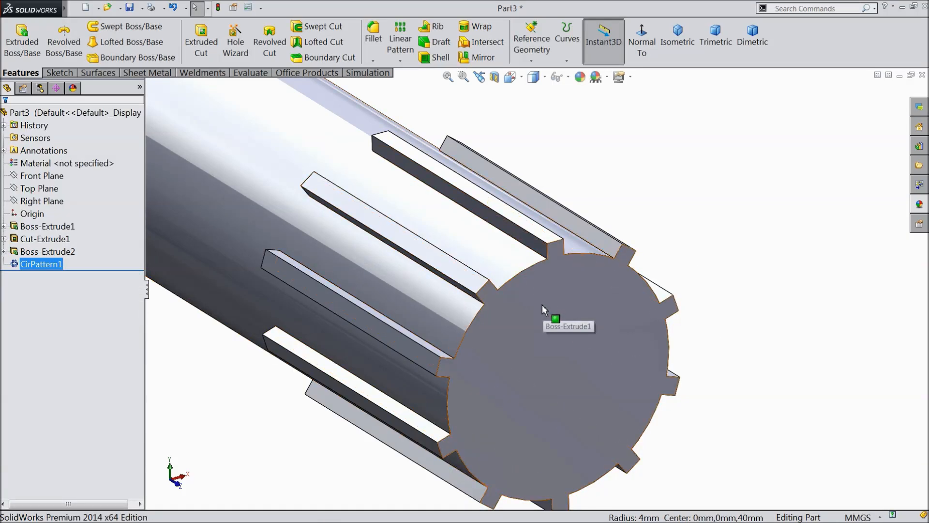
# Chamfer the end face nearest the keyway with a 0.5 mm distance at 45 degrees.
pyautogui.scroll(3, 542, 304)
pyautogui.scroll(-3, 452, 270)
pyautogui.moveTo(349, 203); pyautogui.dragTo(423, 369, button='middle')
pyautogui.click(374, 62)
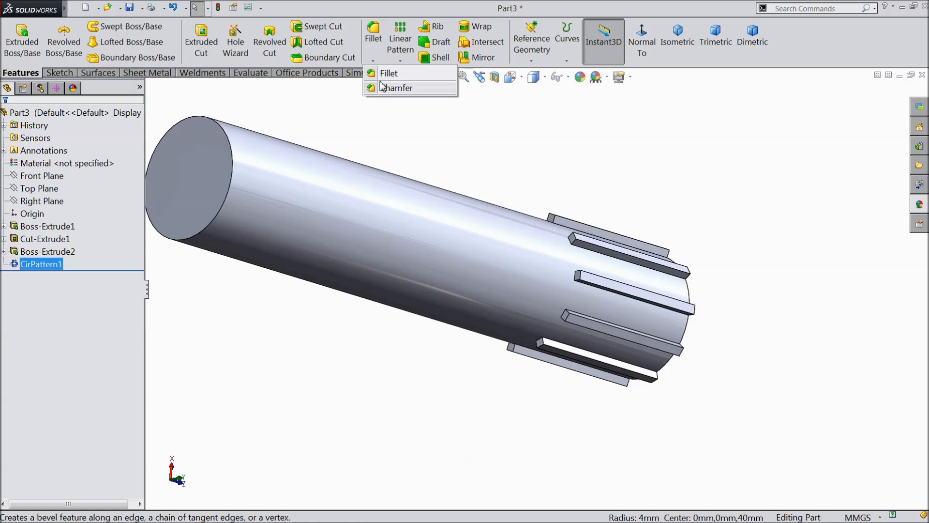
pyautogui.click(387, 87)
pyautogui.write('0.')
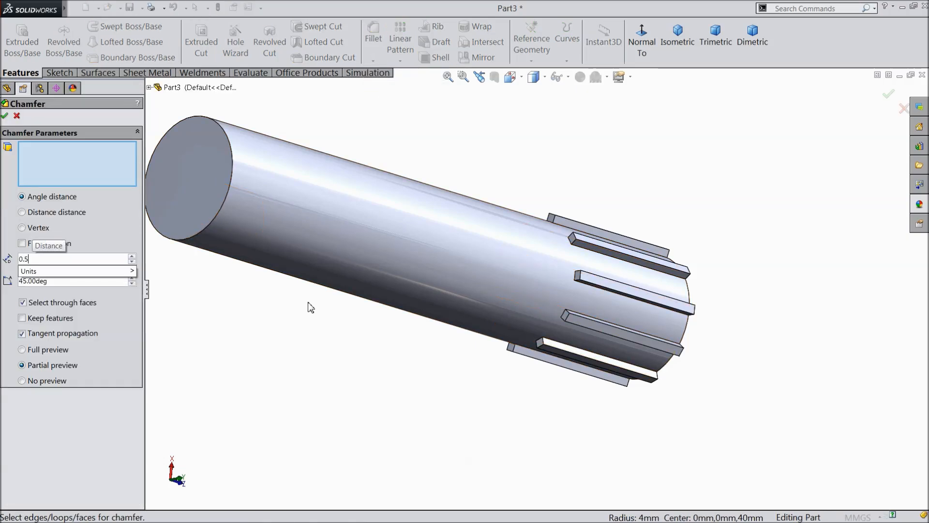
pyautogui.write('5')
pyautogui.press('Return')
pyautogui.click(202, 177)
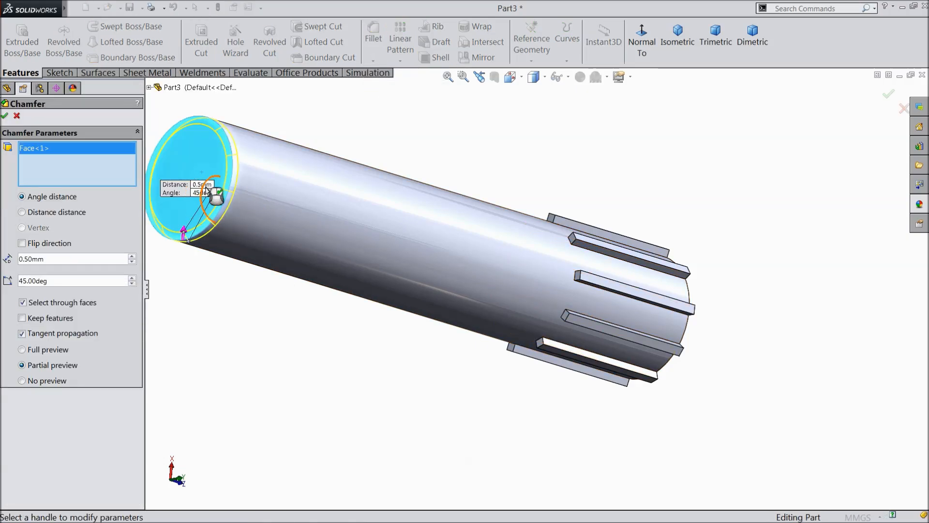
pyautogui.click(5, 116)
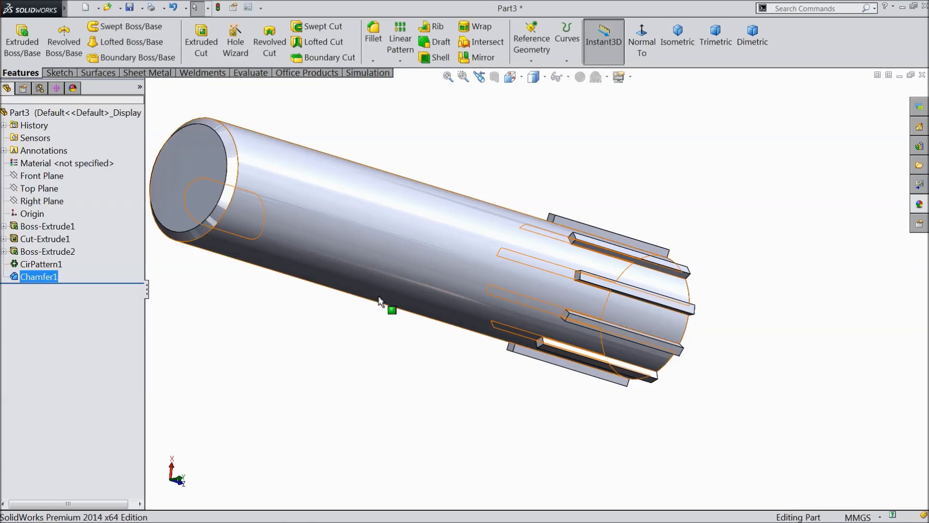
# Apply the chromium plate appearance to the whole part.
pyautogui.moveTo(388, 307); pyautogui.dragTo(316, 363, button='middle')
pyautogui.scroll(-2, 338, 279)
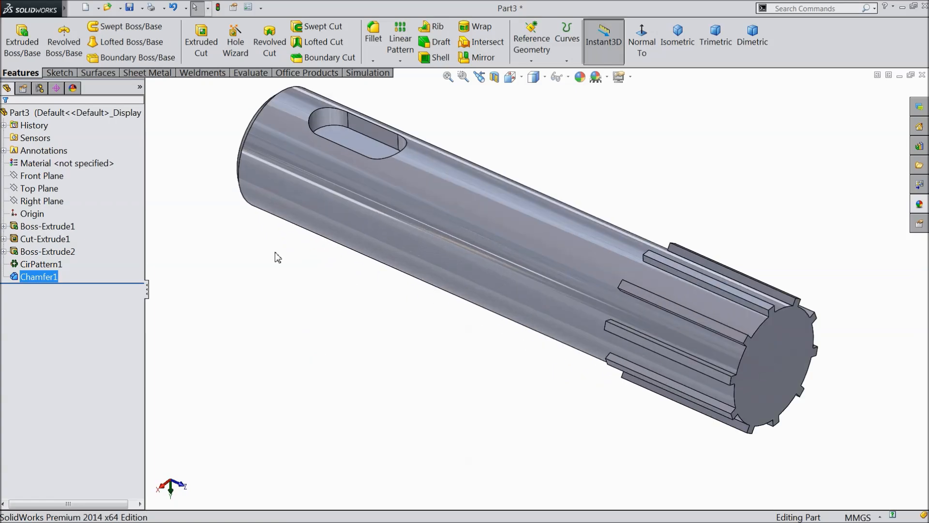
pyautogui.click(73, 112)
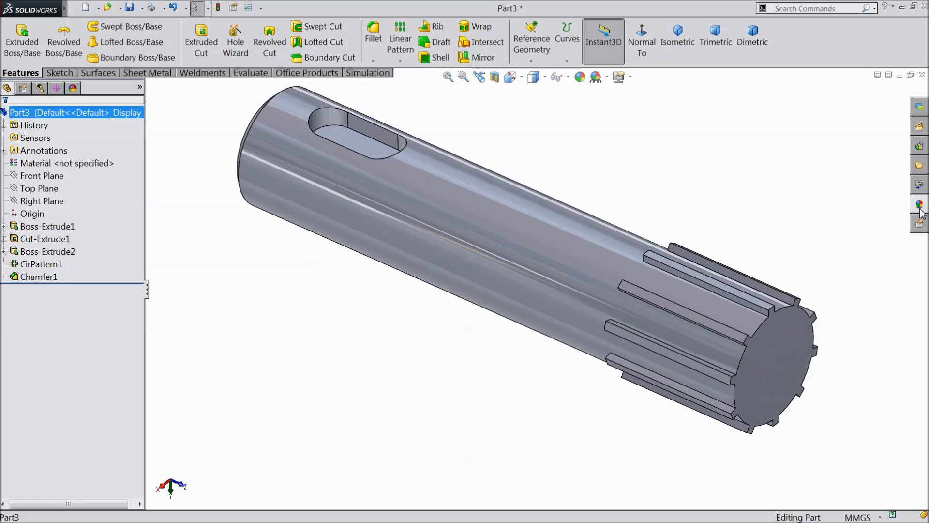
pyautogui.click(920, 204)
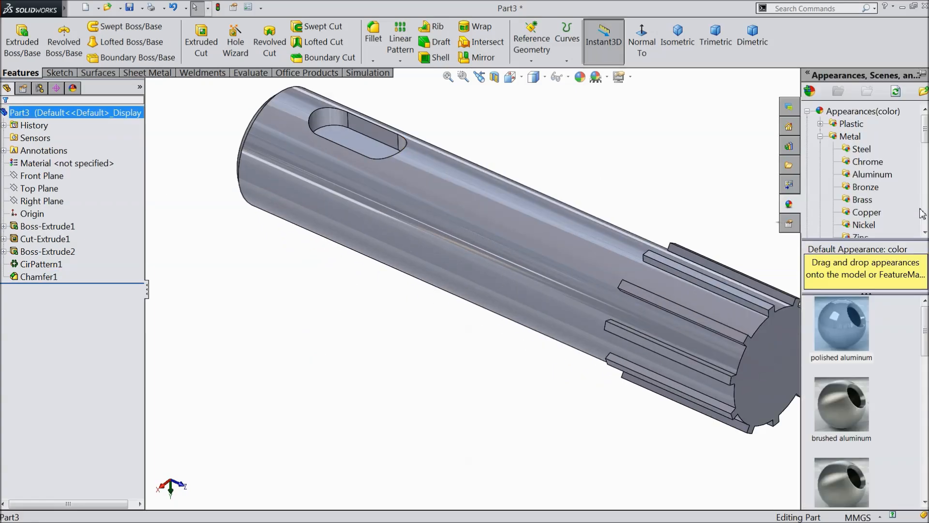
pyautogui.click(864, 164)
pyautogui.doubleClick(848, 348)
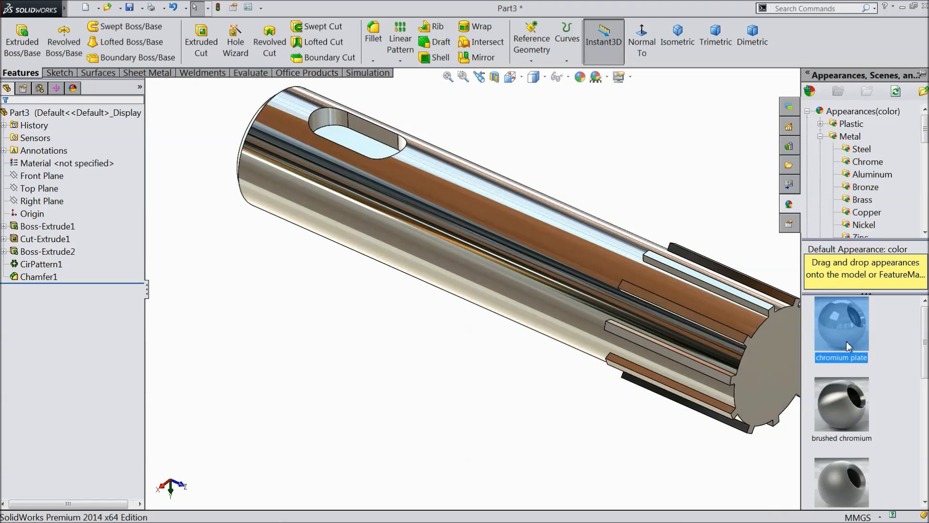
pyautogui.moveTo(627, 189); pyautogui.dragTo(612, 201, button='middle')
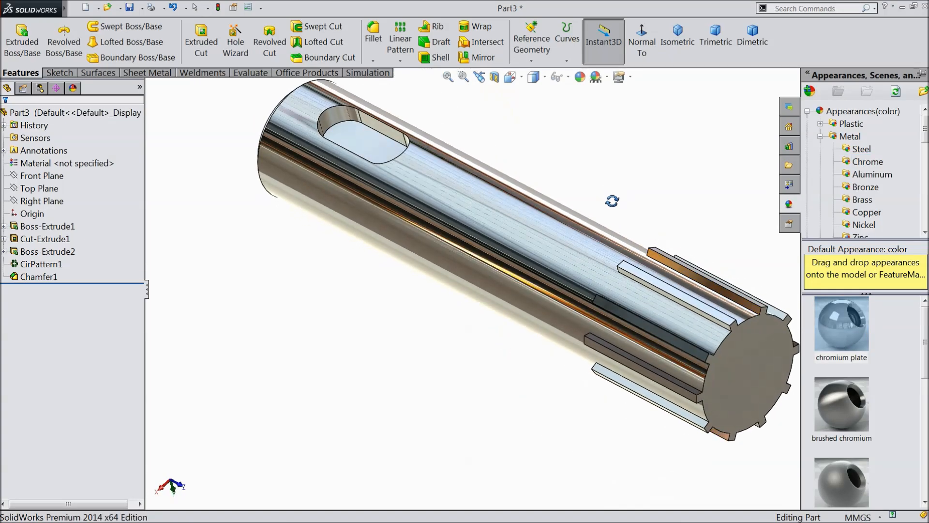
# Change the shaft's appearance to polished aluminum.
pyautogui.click(869, 177)
pyautogui.doubleClick(847, 321)
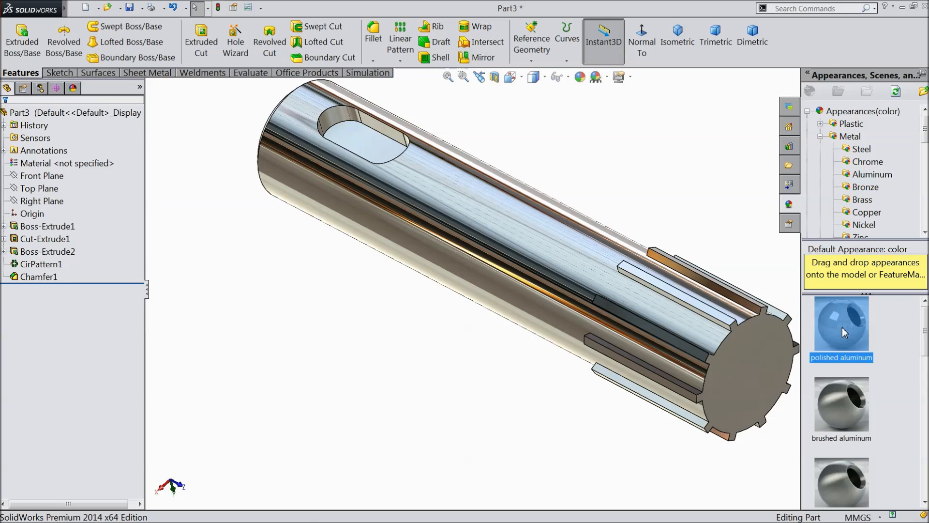
pyautogui.moveTo(586, 202); pyautogui.dragTo(641, 206, button='middle')
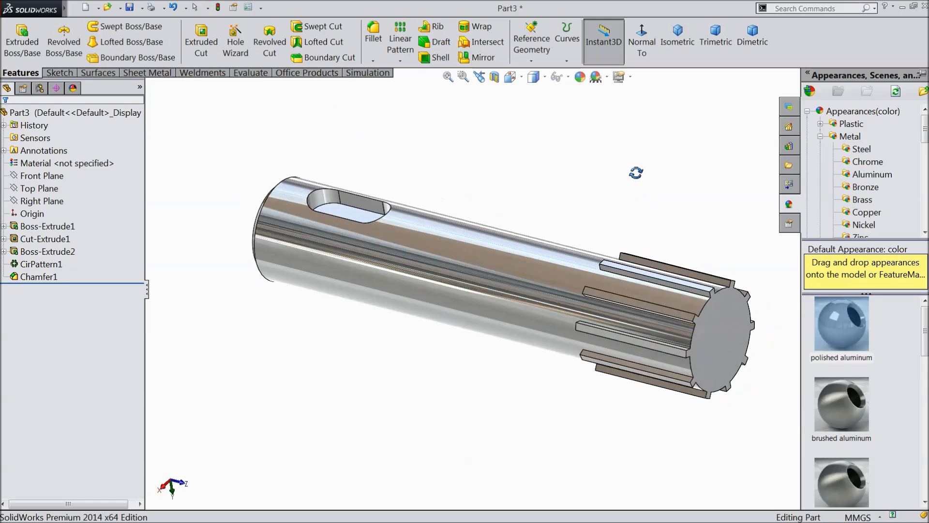
pyautogui.moveTo(575, 300); pyautogui.dragTo(551, 270, button='middle')
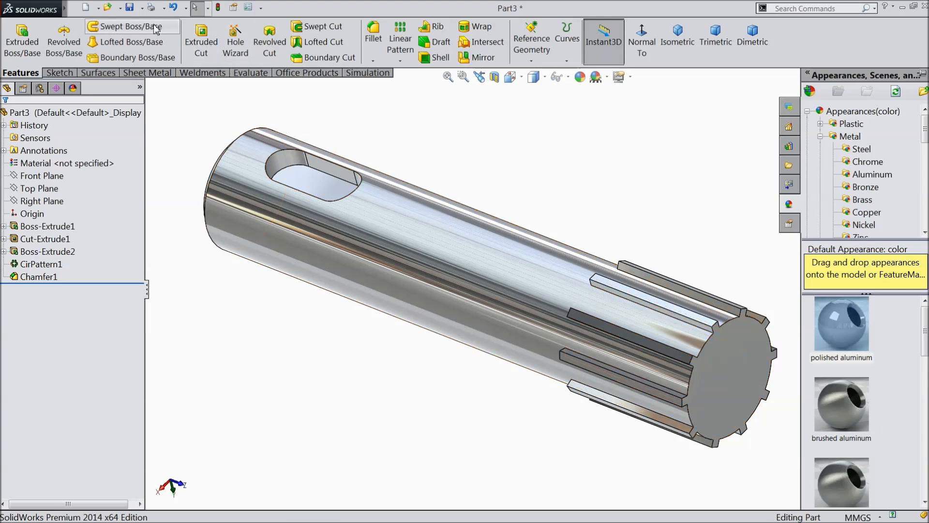
# Start saving the part and create a folder named Gear Speed Reducer on the Desktop as its location.
pyautogui.click(129, 7)
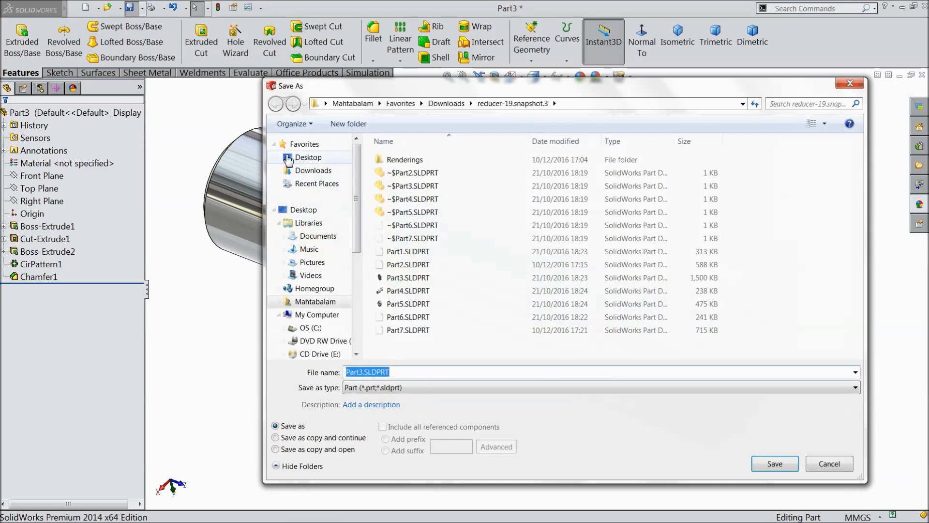
pyautogui.click(309, 159)
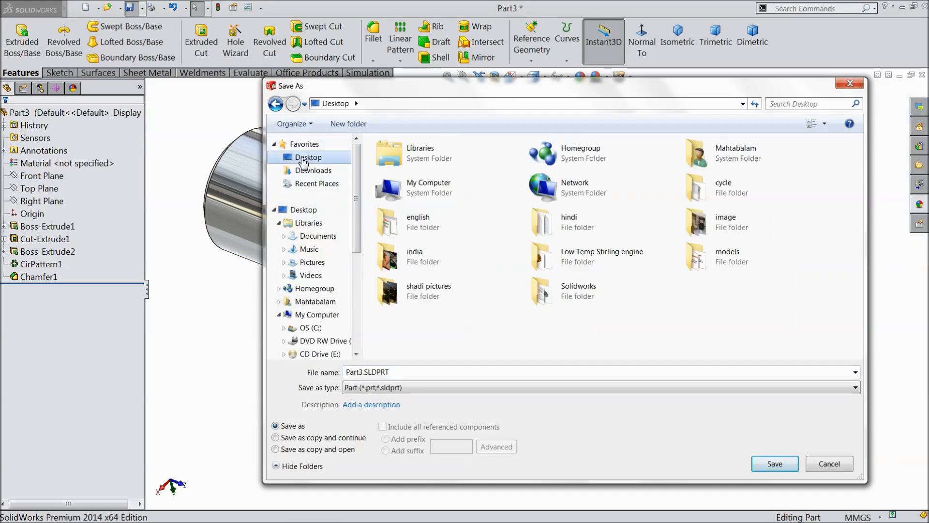
pyautogui.click(348, 125)
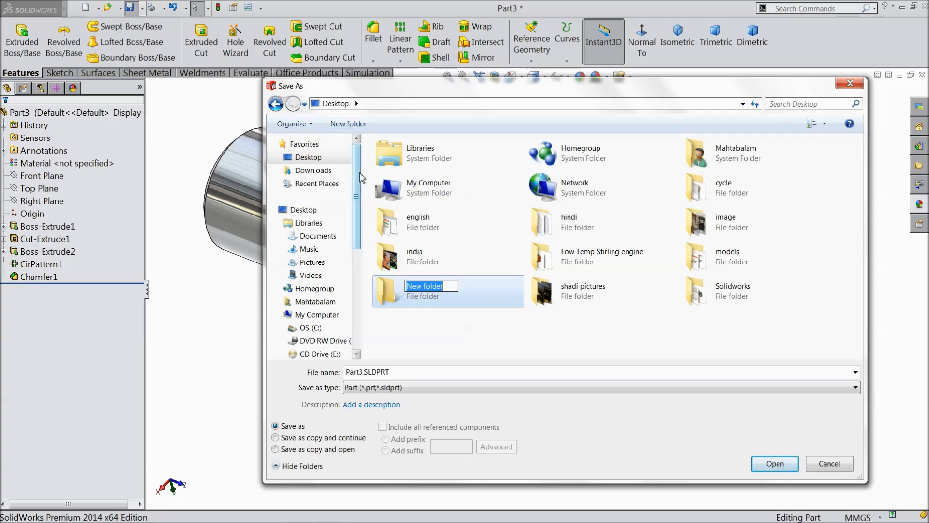
pyautogui.write('Gear')
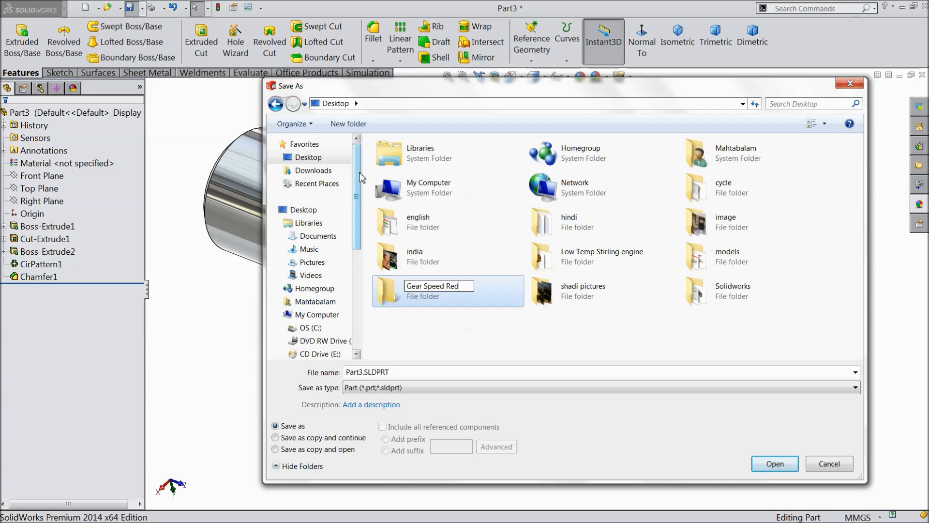
pyautogui.doubleClick(400, 302)
# Save the part as 1.input Shaft in the Gear Speed Reducer folder.
pyautogui.click(399, 371)
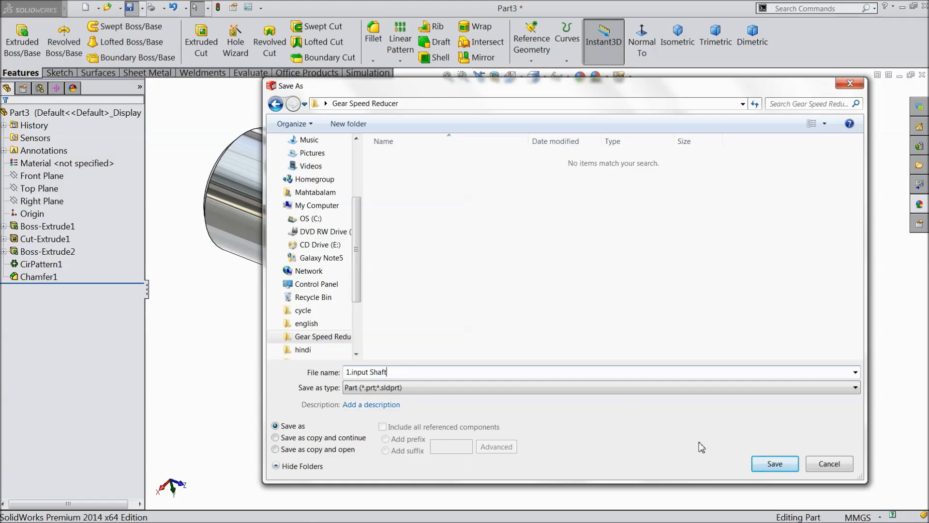
pyautogui.click(778, 465)
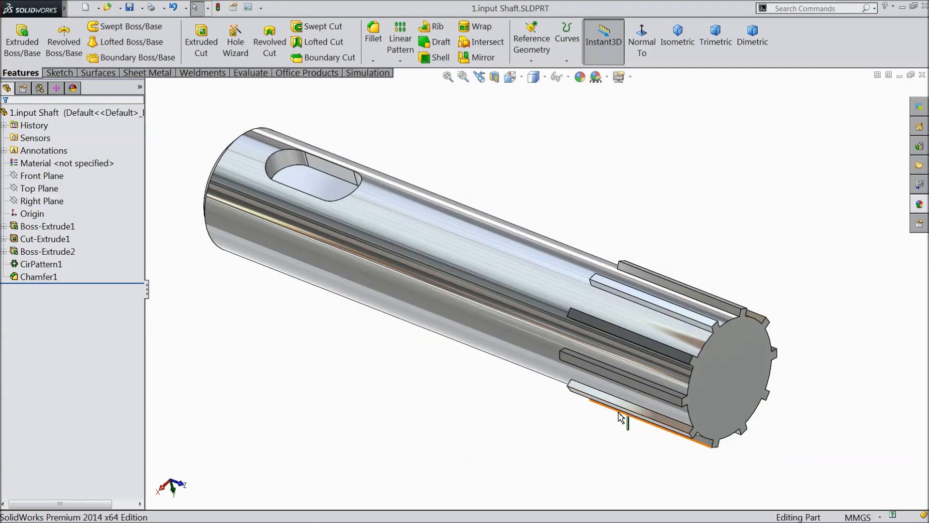
pyautogui.moveTo(463, 314); pyautogui.dragTo(441, 280, button='middle')
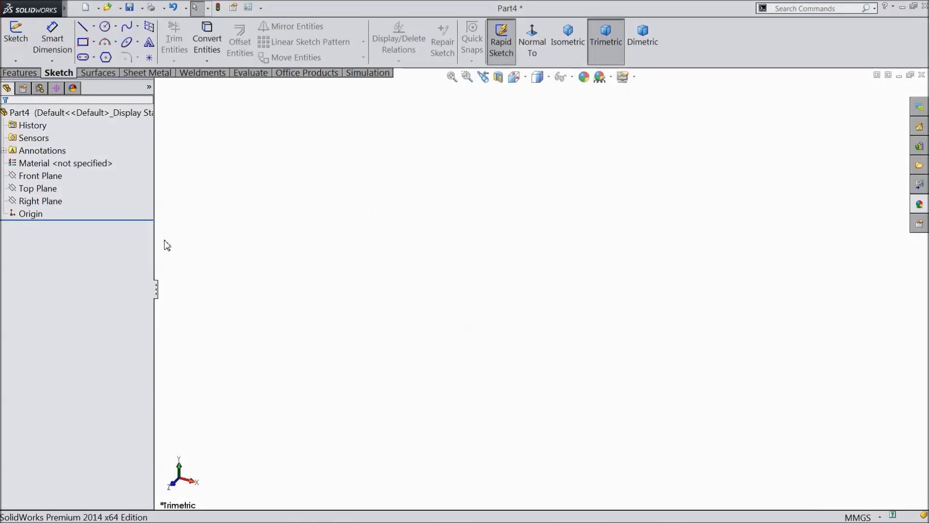
# Sketch a circle about 171 mm in diameter on the Front Plane, centred on the origin.
pyautogui.click(40, 175)
pyautogui.click(61, 163)
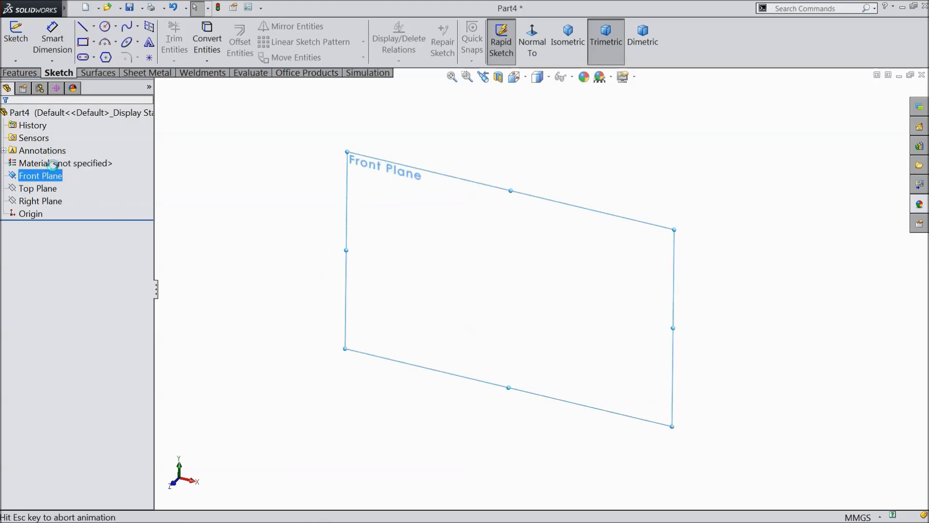
pyautogui.click(106, 27)
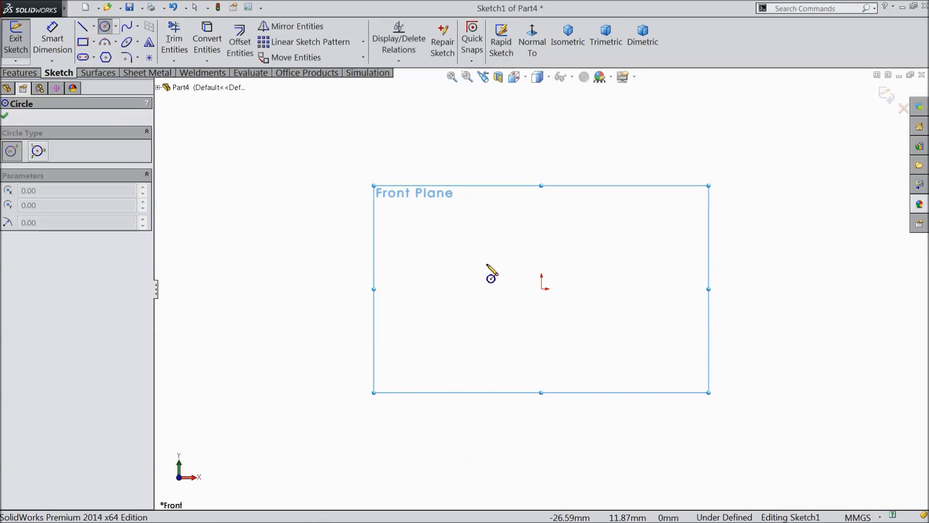
pyautogui.moveTo(542, 289); pyautogui.dragTo(402, 226)
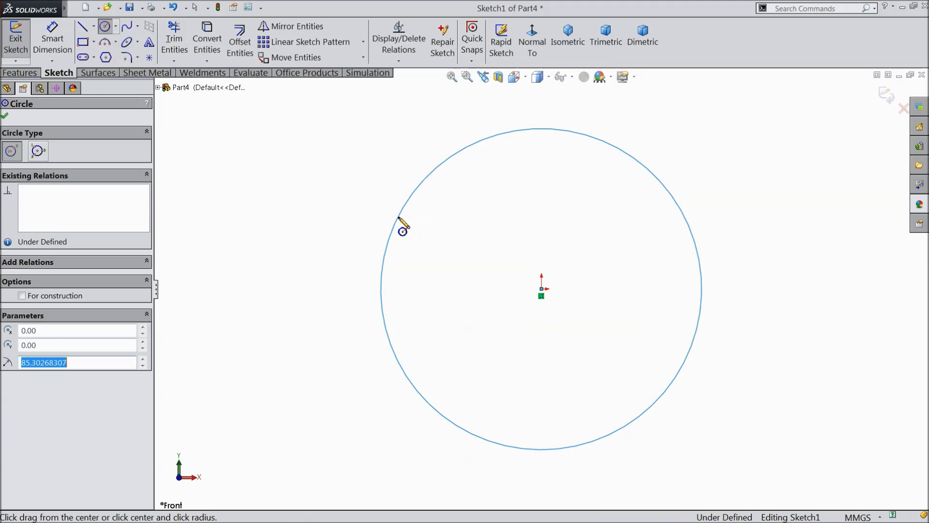
# Dimension the circle's diameter at 10.229 mm.
pyautogui.click(52, 38)
pyautogui.click(386, 278)
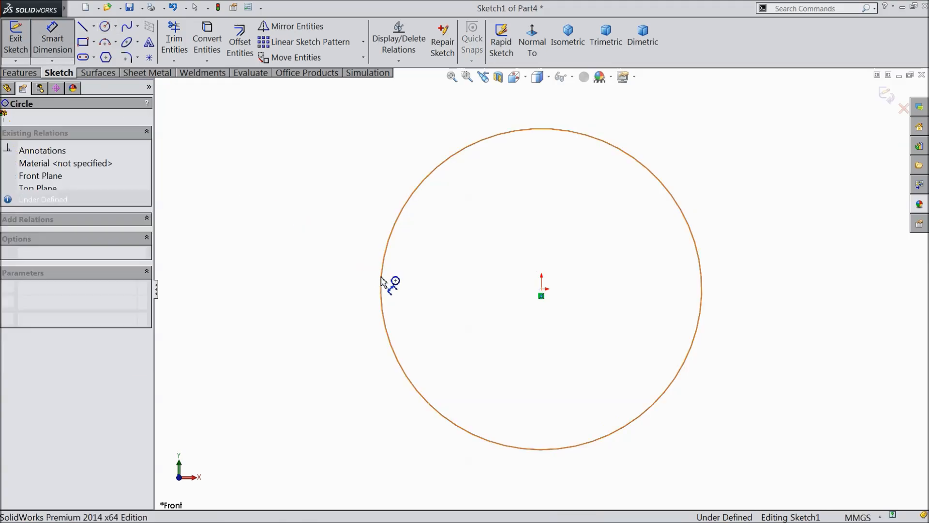
pyautogui.click(329, 279)
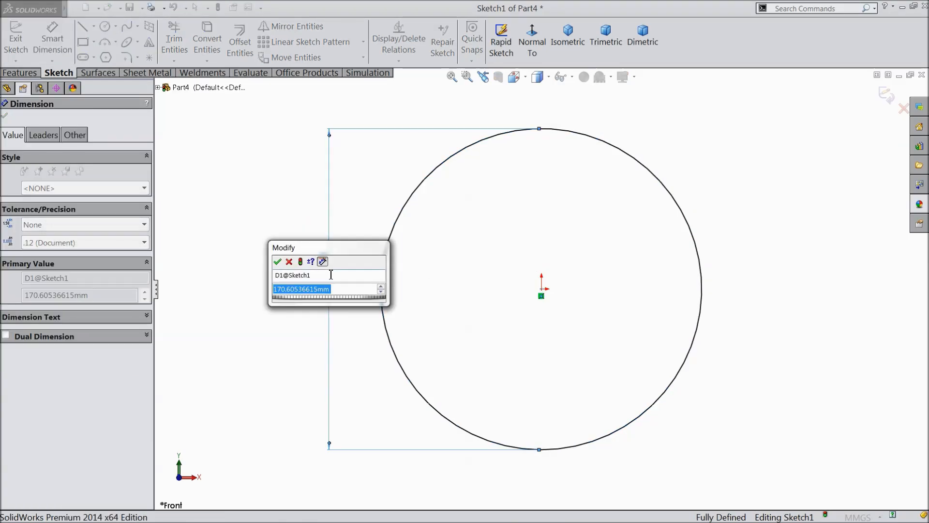
pyautogui.write('10.229')
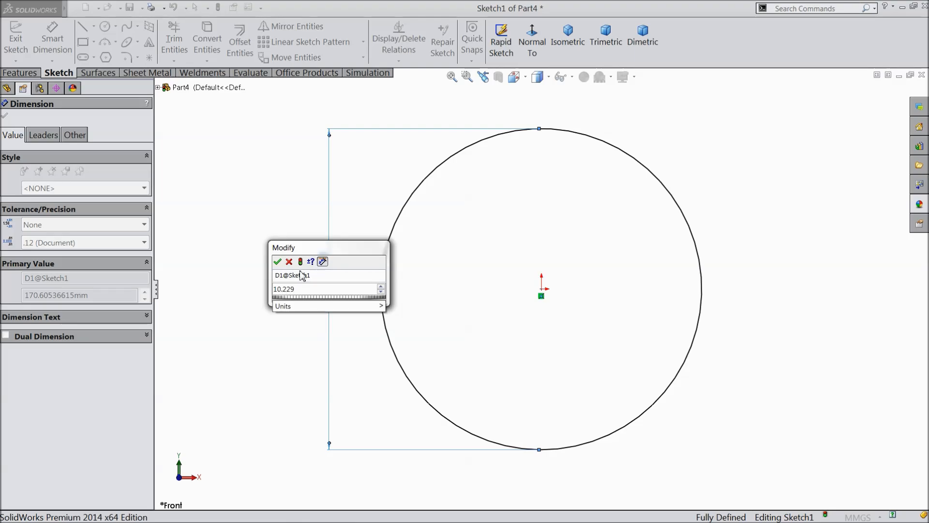
pyautogui.click(277, 261)
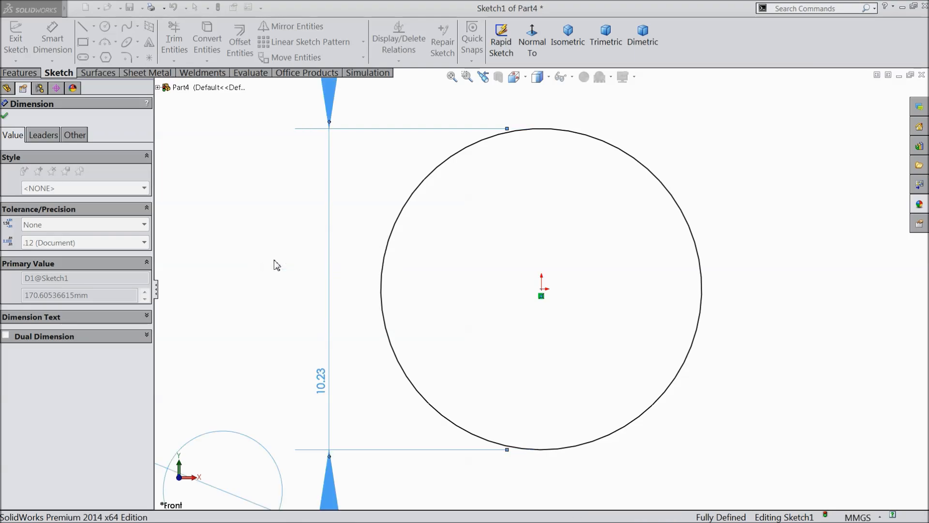
pyautogui.click(5, 115)
pyautogui.press('f')
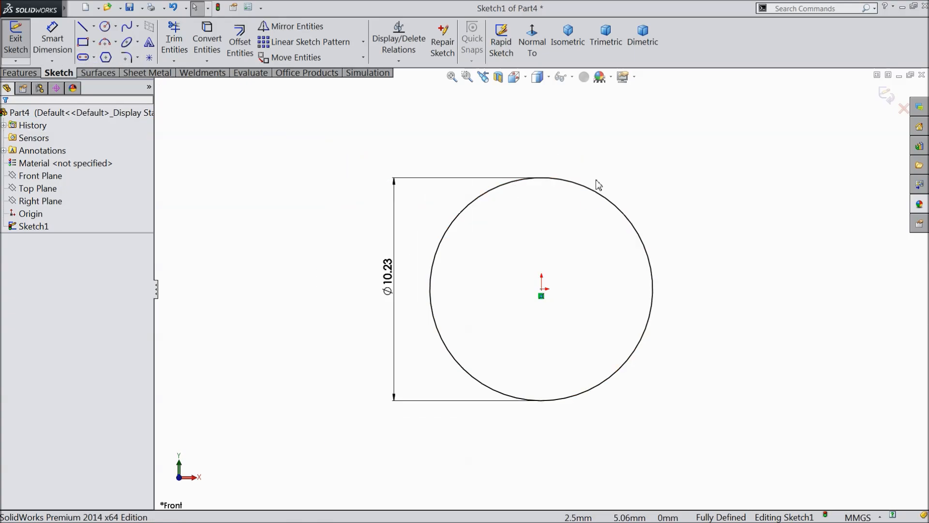
# Draw a vertical centerline from the origin up past the top of the circle.
pyautogui.scroll(-3, 599, 185)
pyautogui.click(94, 27)
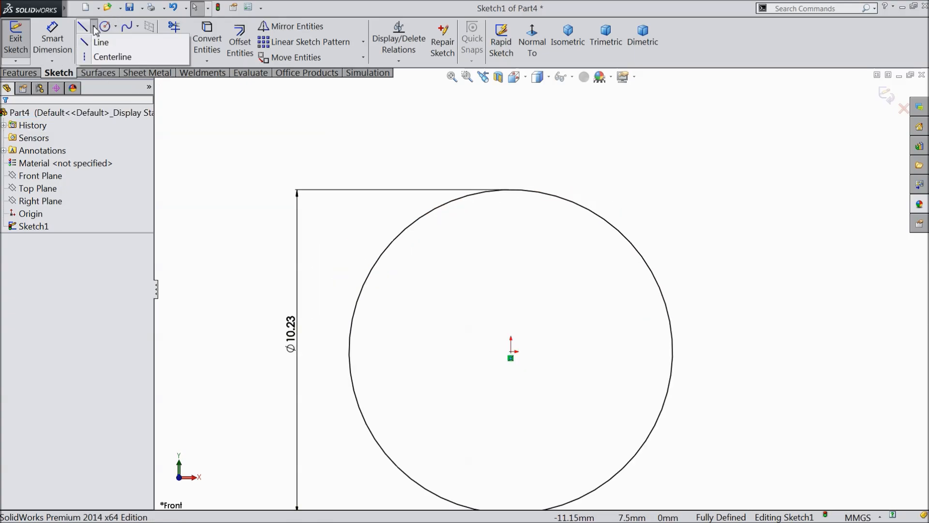
pyautogui.click(106, 58)
pyautogui.moveTo(510, 357); pyautogui.dragTo(511, 142)
pyautogui.rightClick(514, 147)
pyautogui.click(542, 122)
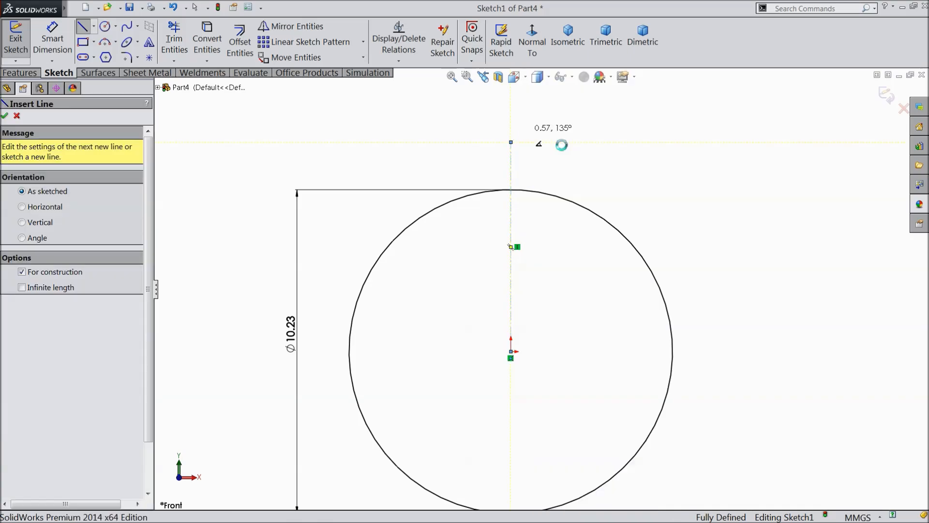
pyautogui.press('Escape')
pyautogui.click(513, 218)
pyautogui.click(328, 149)
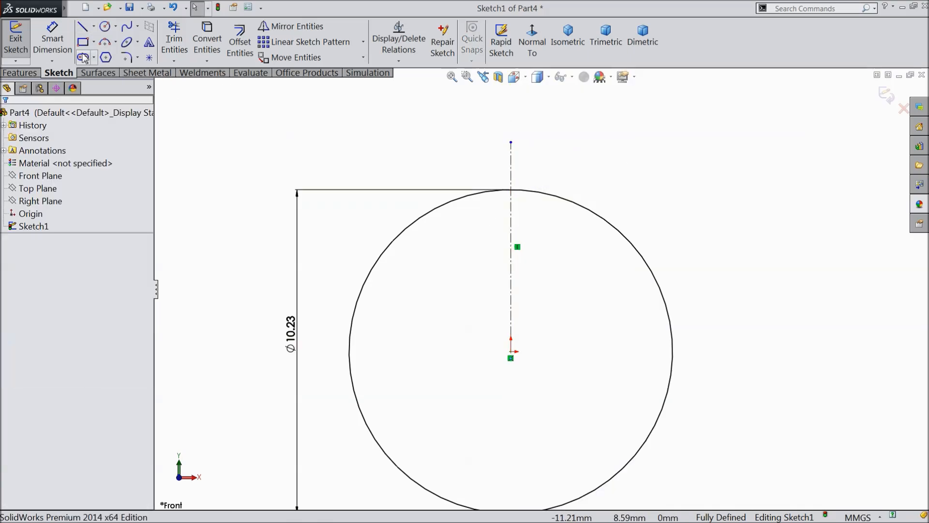
# Sketch a corner rectangle about 2.7 mm wide and 2.9 mm high across the top of the circle.
pyautogui.click(83, 43)
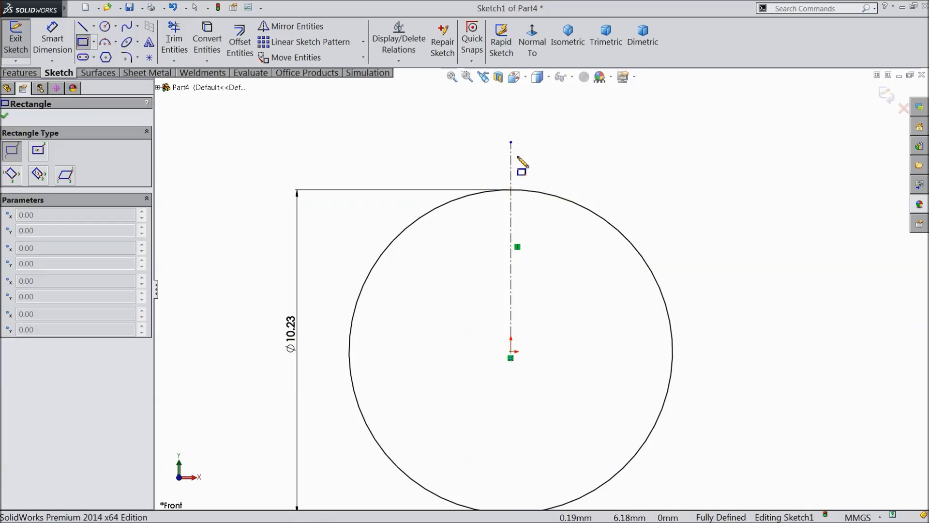
pyautogui.click(472, 146)
pyautogui.click(557, 238)
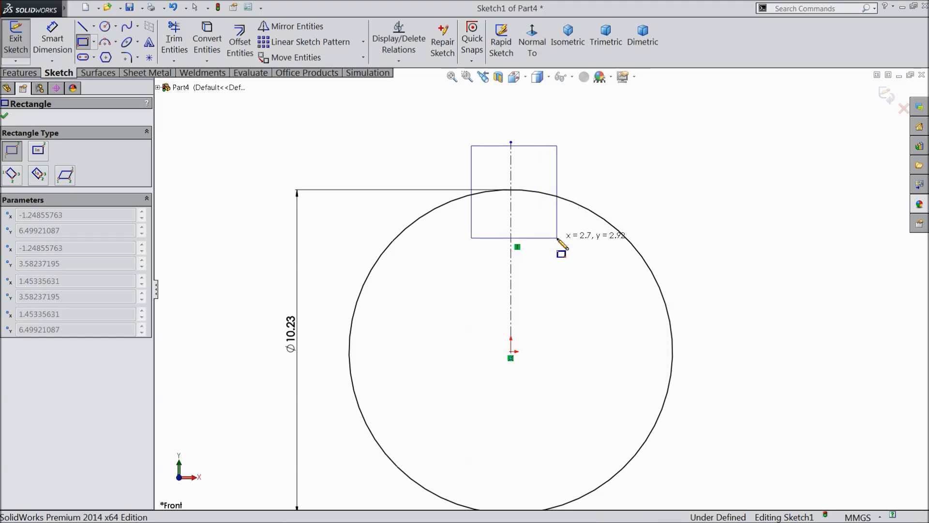
pyautogui.rightClick(216, 143)
pyautogui.click(250, 120)
# Make the rectangle's two vertical sides symmetric about the centerline.
pyautogui.scroll(-3, 555, 216)
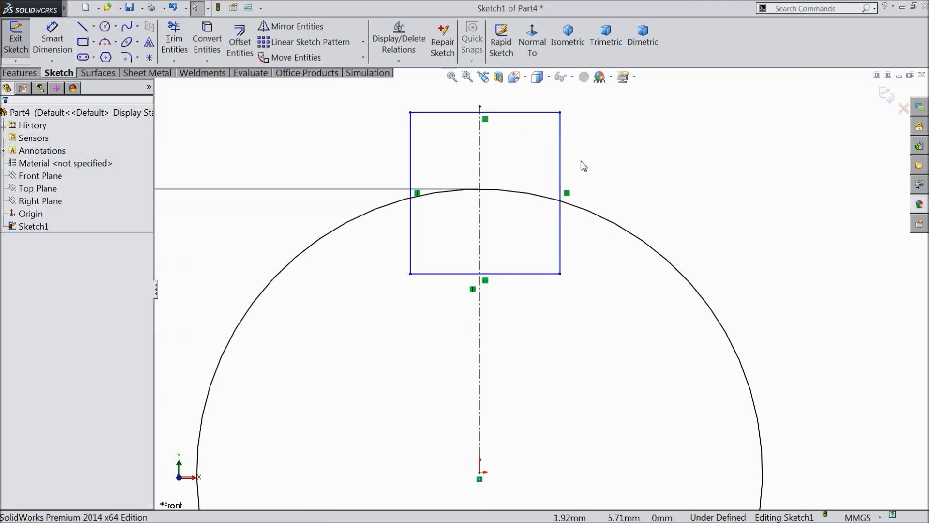
pyautogui.moveTo(591, 135)
pyautogui.mouseDown()
pyautogui.moveTo(543, 156)
pyautogui.moveTo(381, 158)
pyautogui.mouseUp()
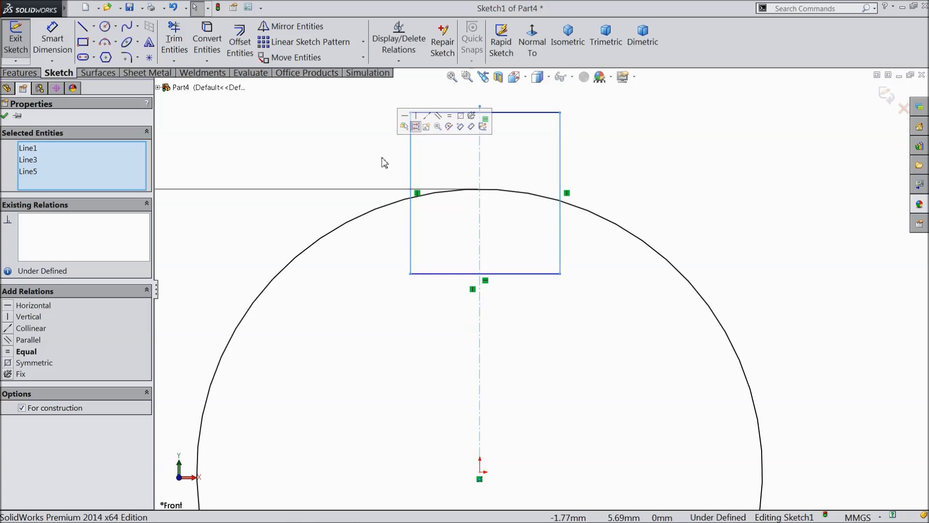
pyautogui.click(460, 116)
# Dimension the rectangle's width at 4 mm.
pyautogui.click(52, 41)
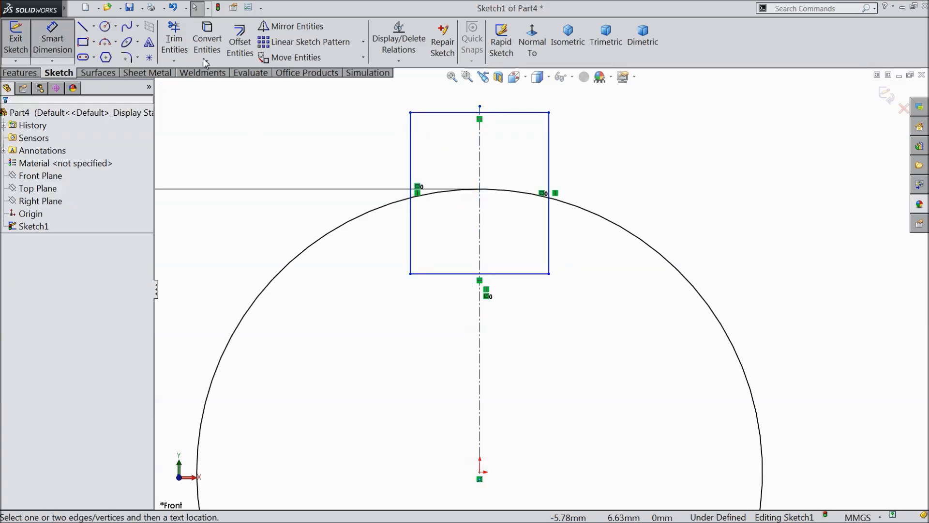
pyautogui.click(450, 112)
pyautogui.click(467, 105)
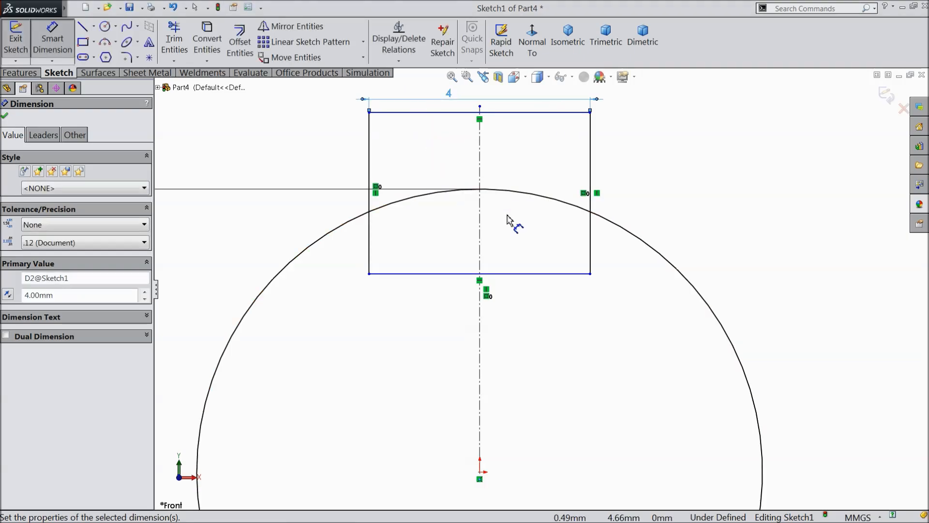
# Dimension the rectangle's upper edge 7 mm above the origin.
pyautogui.scroll(3, 554, 257)
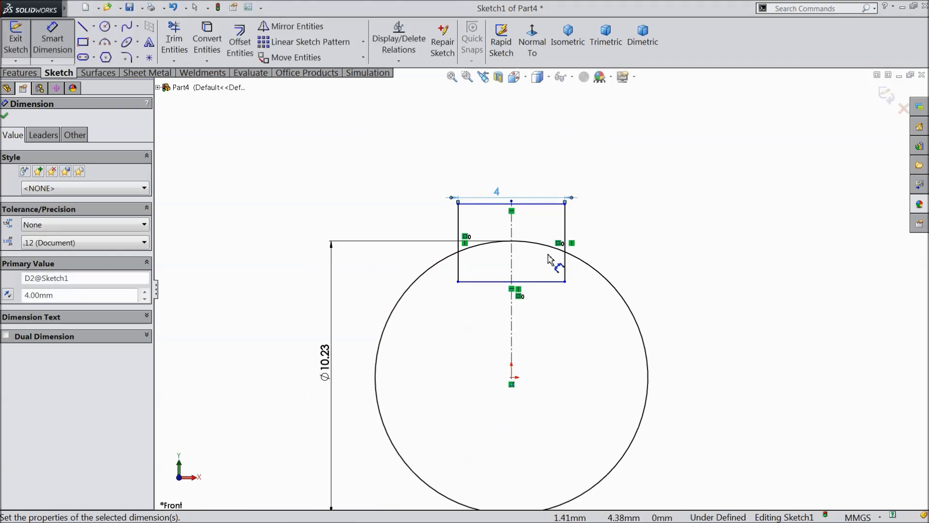
pyautogui.moveTo(529, 148); pyautogui.dragTo(495, 402)
pyautogui.click(495, 401)
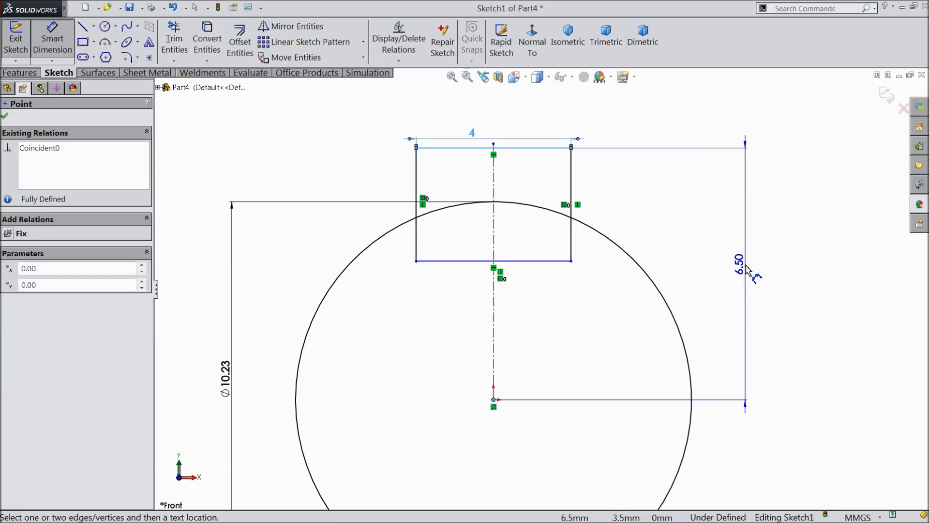
pyautogui.click(745, 269)
pyautogui.write('7')
pyautogui.click(693, 252)
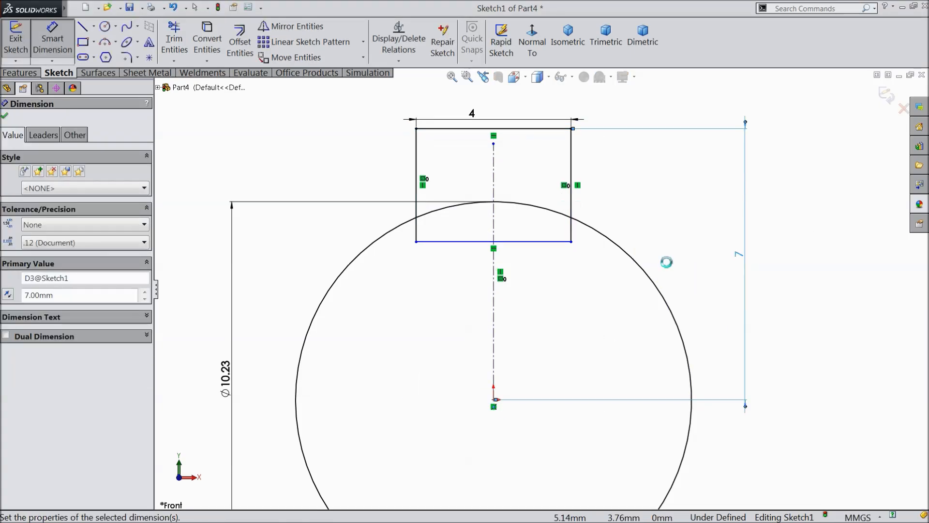
# Trim the rectangle's lower edge, its side-line ends inside the circle and the arc between its sides to leave one closed outline.
pyautogui.click(4, 115)
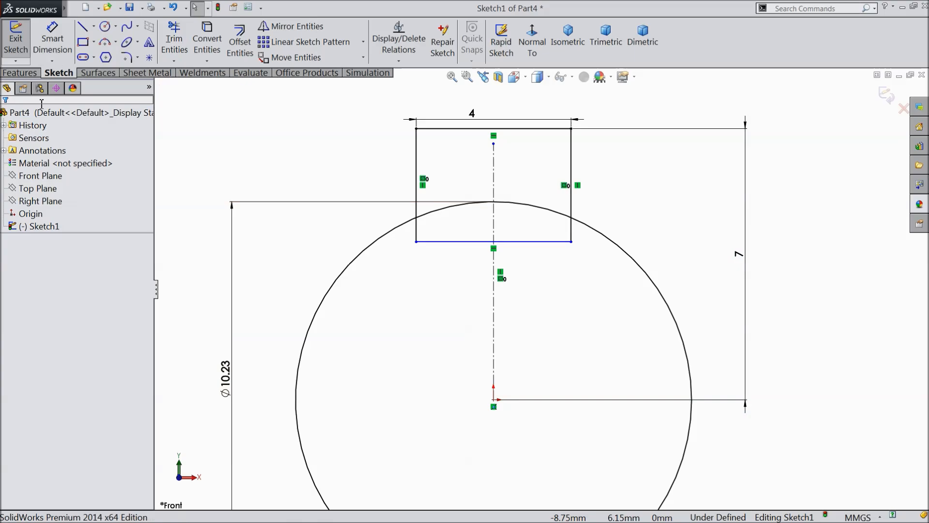
pyautogui.click(175, 43)
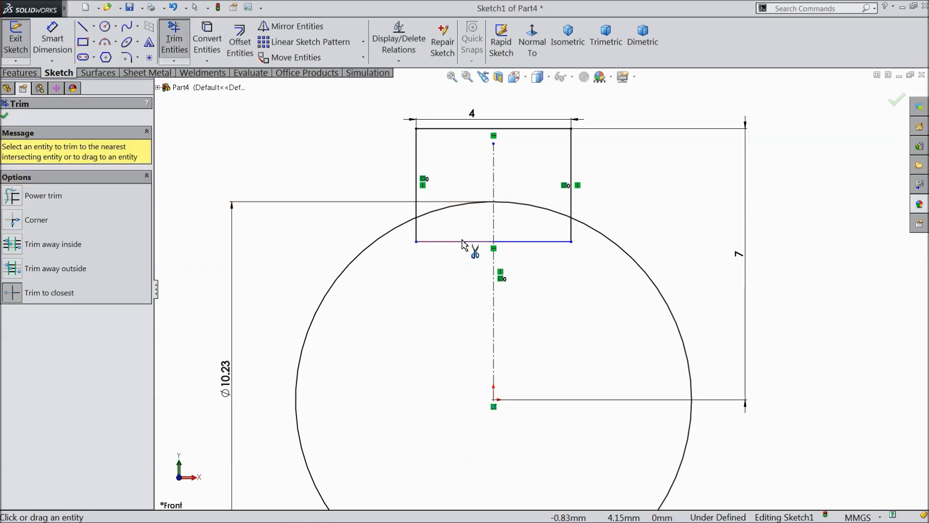
pyautogui.click(462, 242)
pyautogui.click(548, 242)
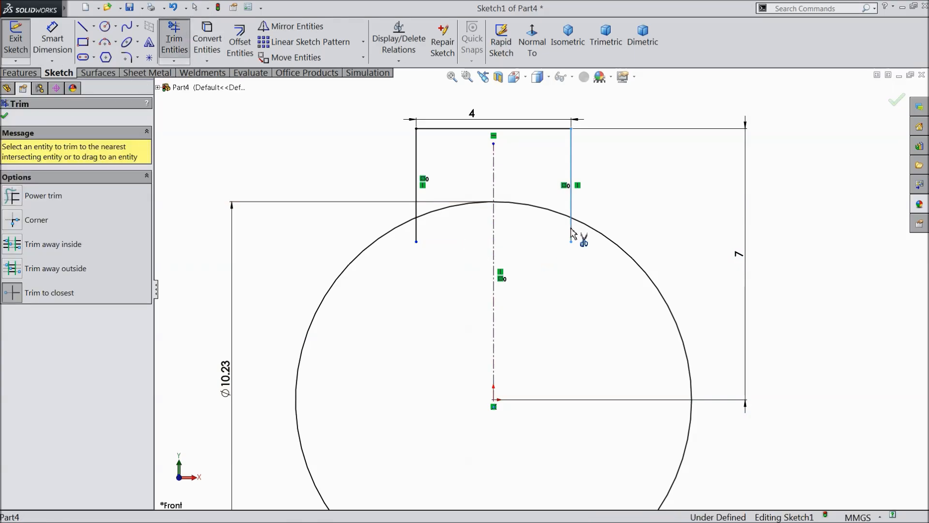
pyautogui.click(572, 234)
pyautogui.click(534, 209)
pyautogui.click(473, 212)
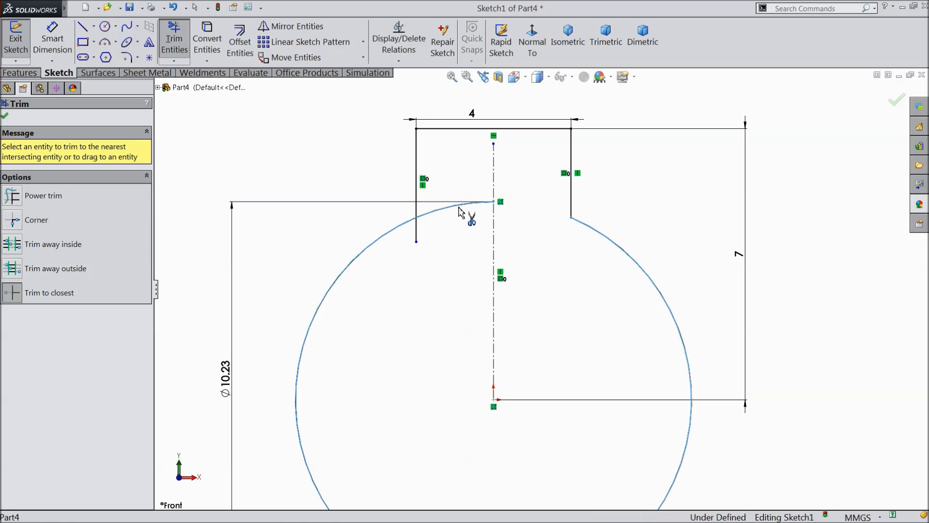
pyautogui.click(416, 232)
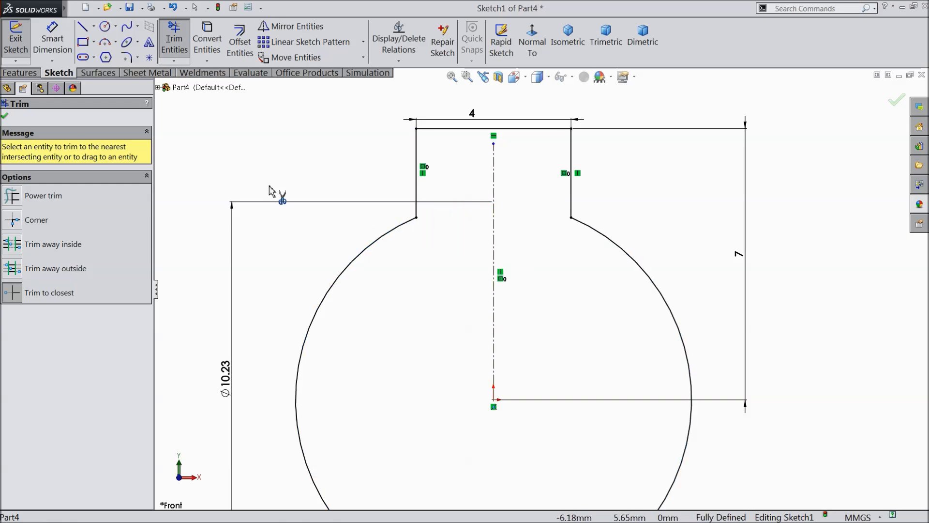
pyautogui.click(6, 117)
# Extrude the keyed circle profile as a blind boss 30 mm deep.
pyautogui.scroll(5, 523, 266)
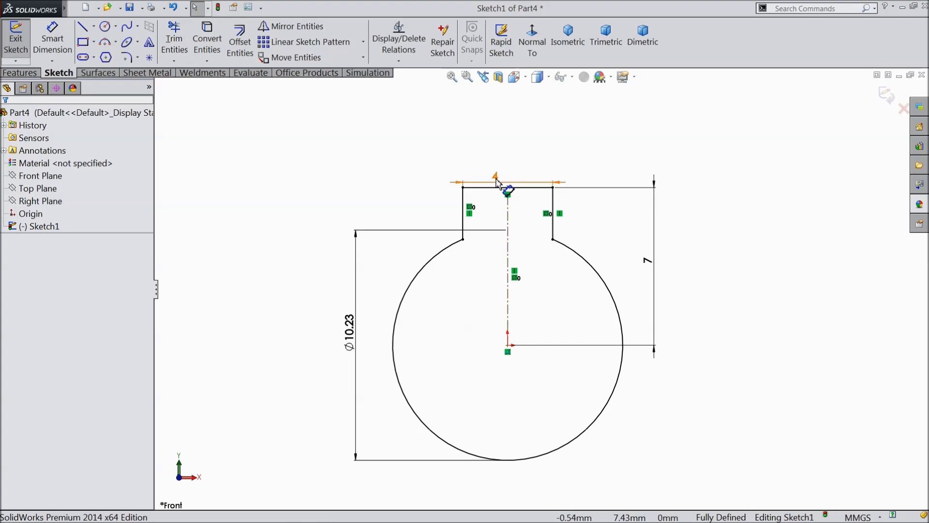
pyautogui.click(499, 167)
pyautogui.click(19, 73)
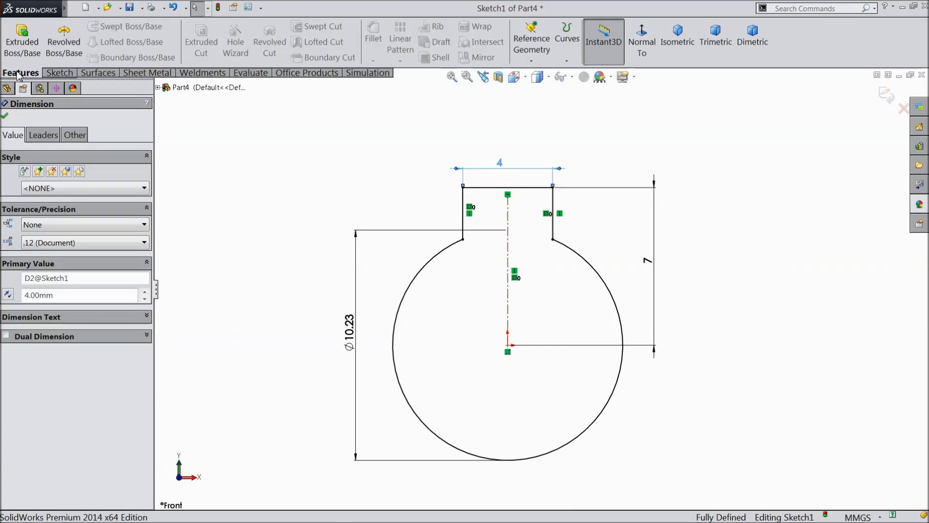
pyautogui.click(22, 46)
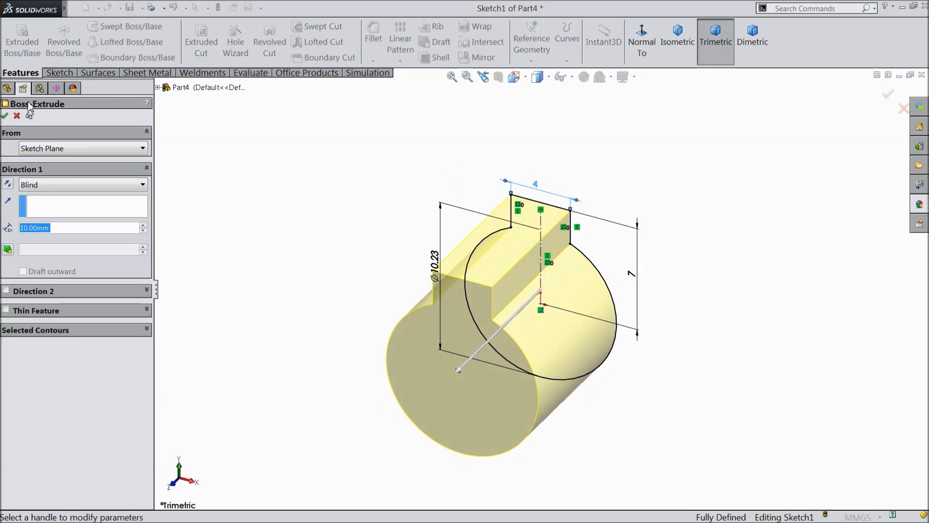
pyautogui.write('30')
pyautogui.press('Return')
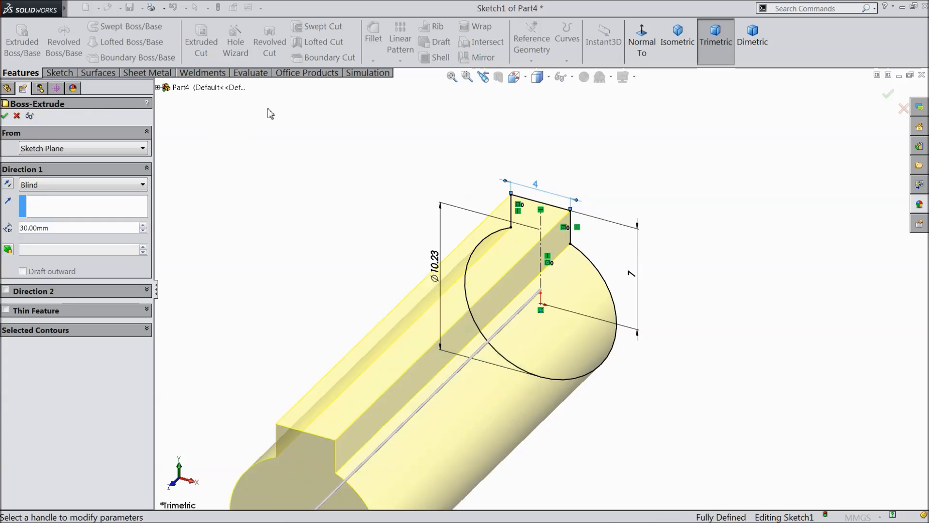
pyautogui.click(678, 37)
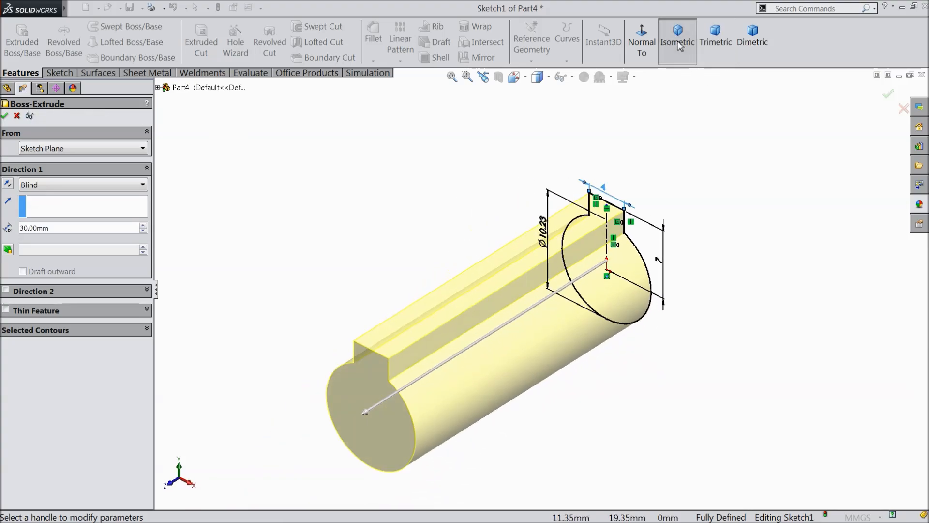
pyautogui.scroll(-3, 585, 351)
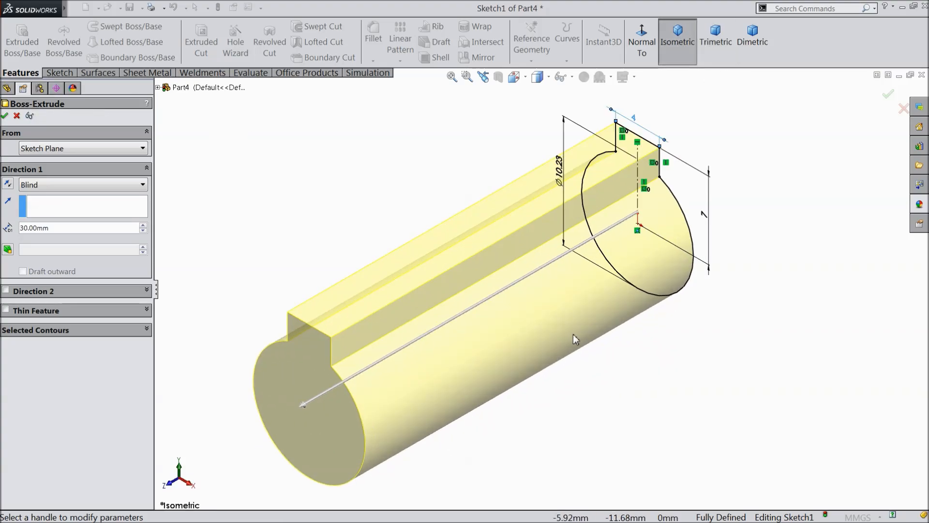
pyautogui.click(5, 116)
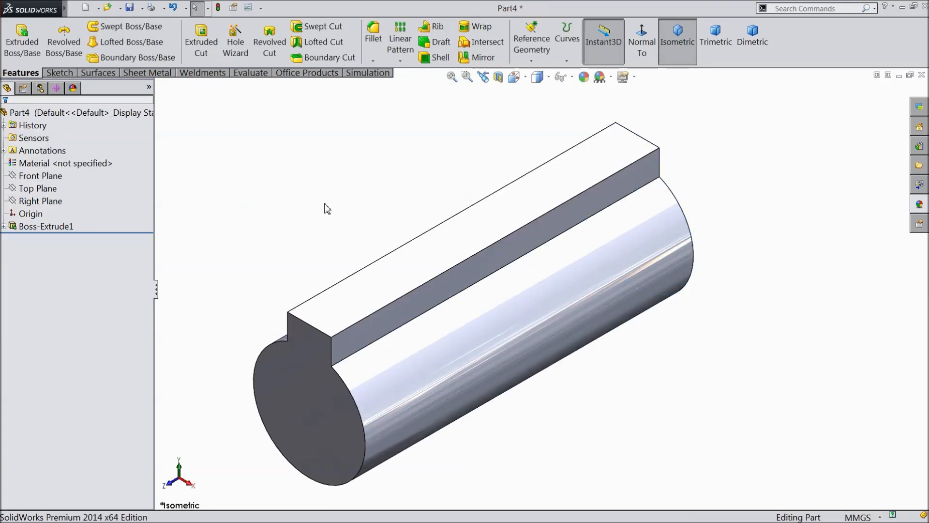
# Start a sketch on the shaft's front end face and draw an origin-centred circle matching the round edge, radius about 5.11 mm.
pyautogui.click(312, 405)
pyautogui.click(354, 380)
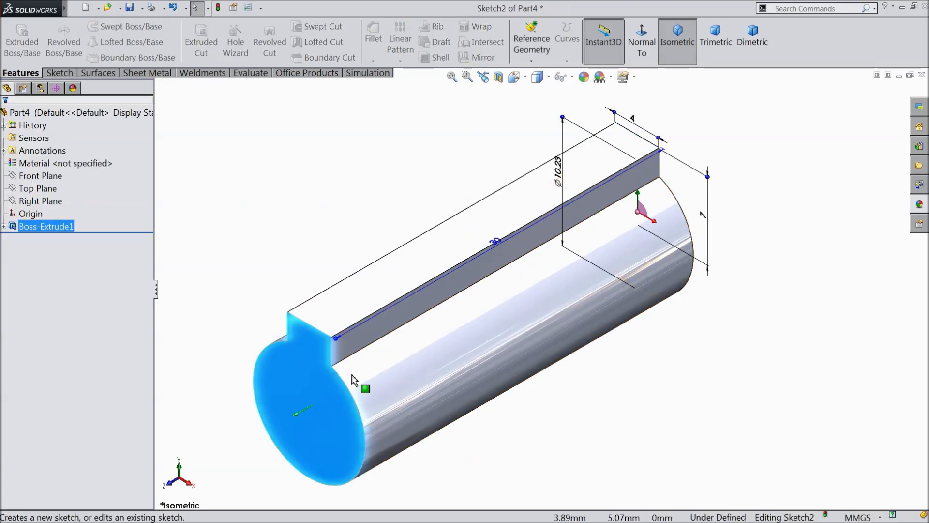
pyautogui.click(637, 52)
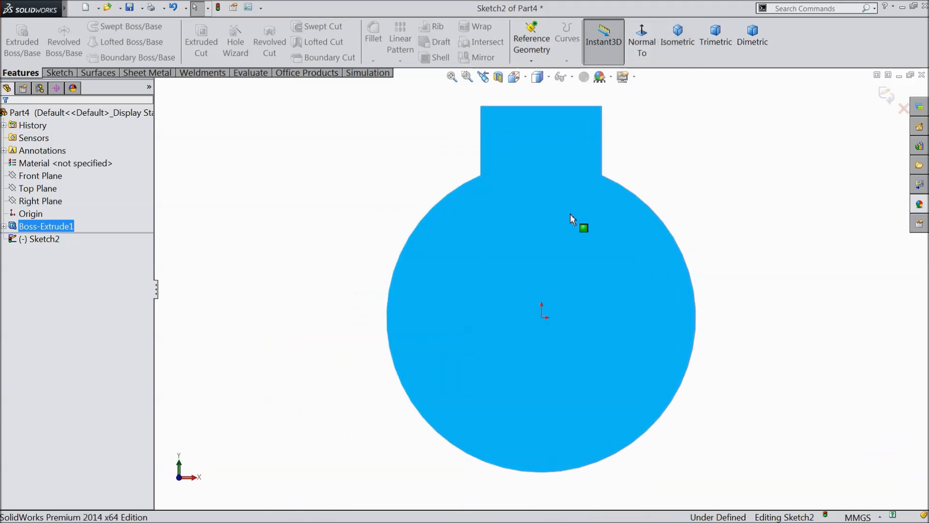
pyautogui.click(60, 73)
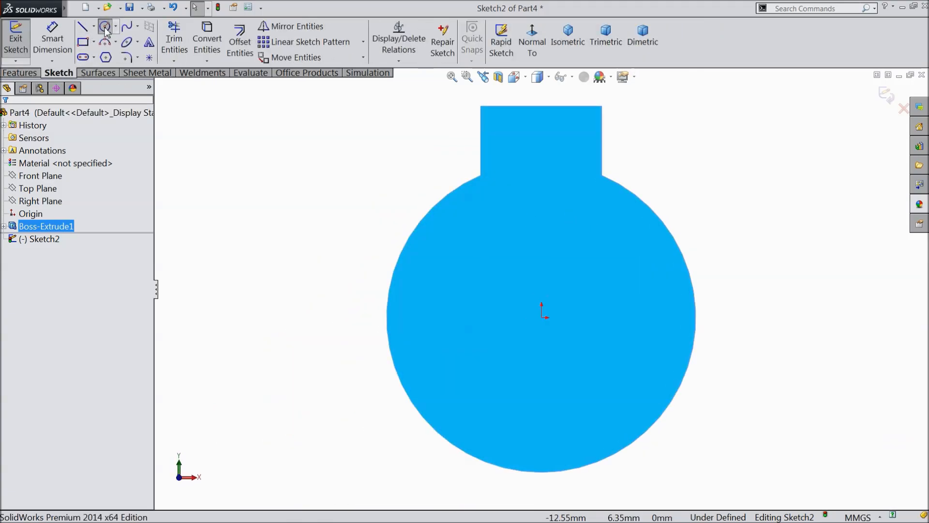
pyautogui.click(105, 27)
pyautogui.click(541, 317)
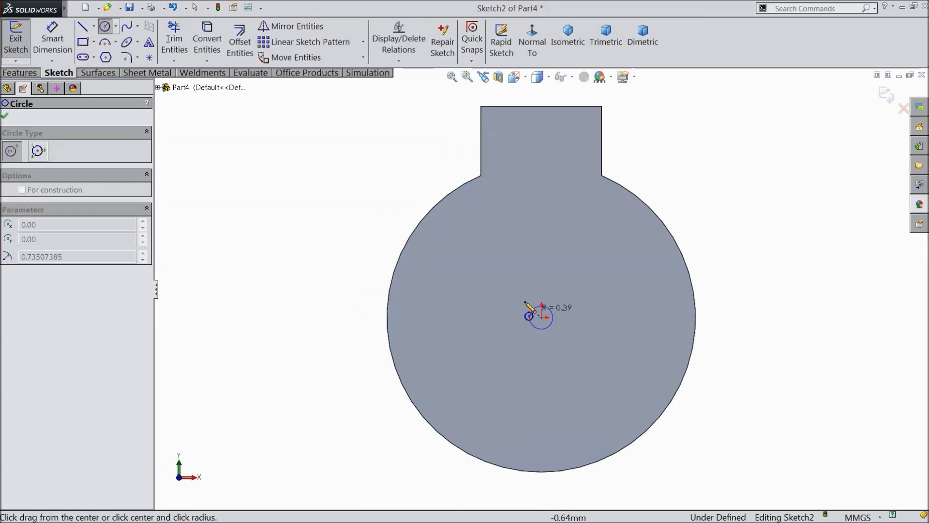
pyautogui.click(428, 209)
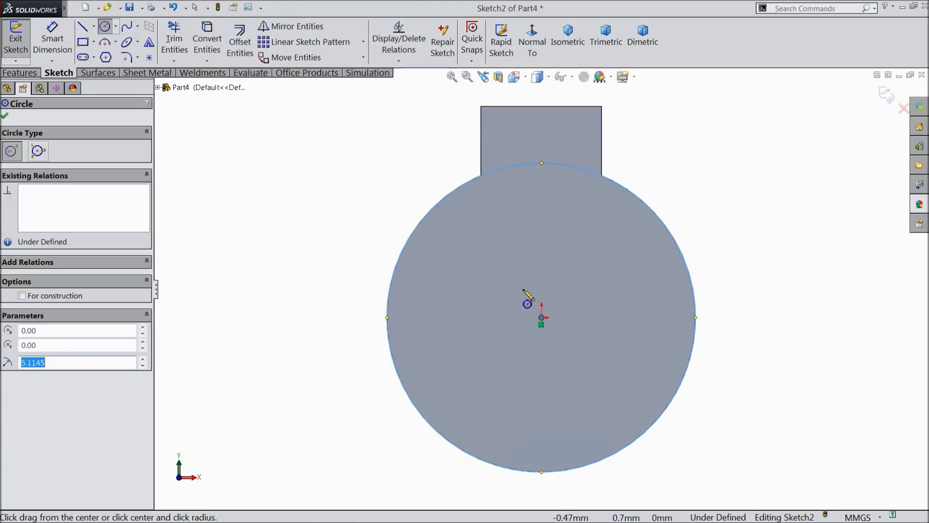
# Sketch a second concentric circle around the key, with a radius of about 7.59 mm.
pyautogui.click(541, 318)
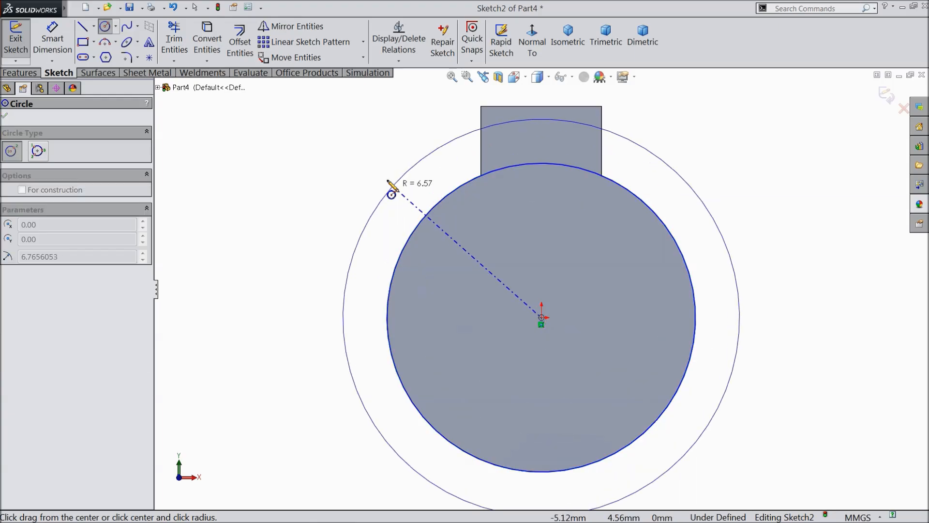
pyautogui.click(378, 157)
pyautogui.scroll(1, 521, 147)
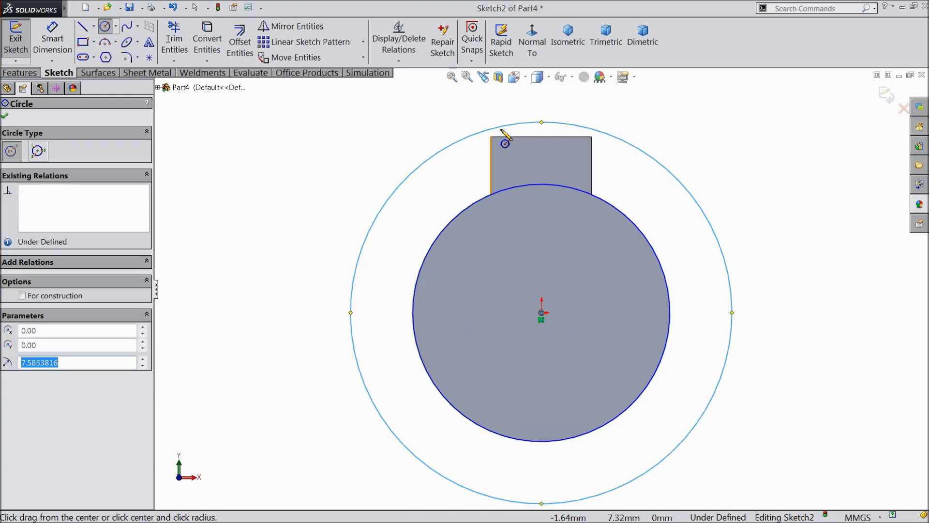
# Set up an extruded cut of the ring between the circles, starting from a 10 mm offset reversed into the shaft.
pyautogui.click(20, 73)
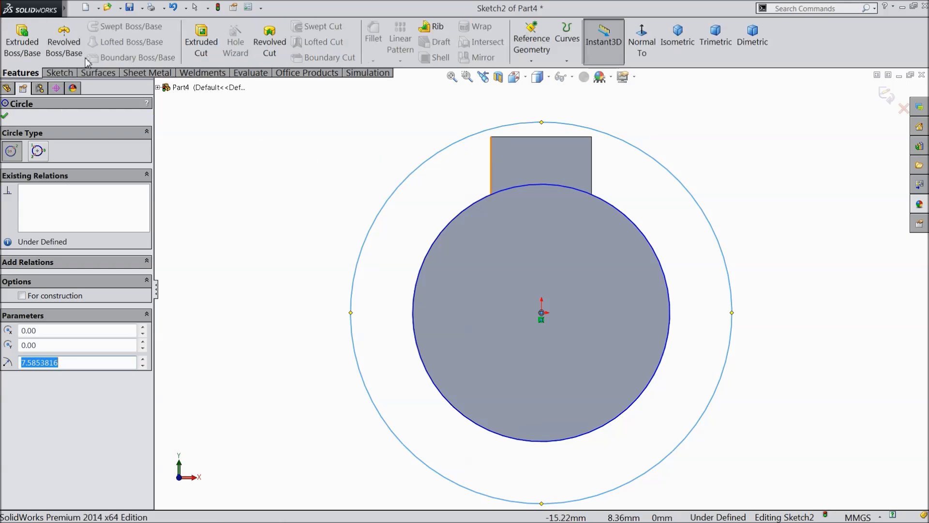
pyautogui.click(201, 41)
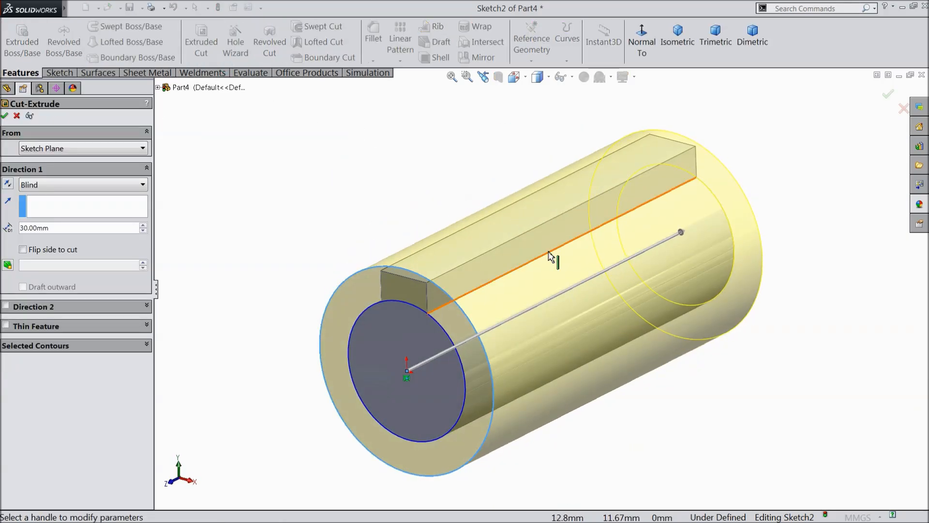
pyautogui.click(43, 149)
pyautogui.click(41, 194)
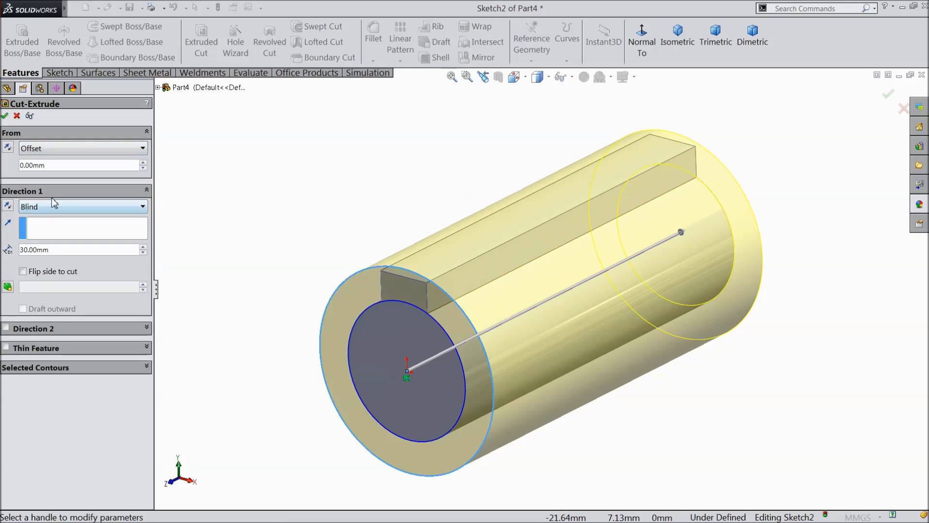
pyautogui.write('10')
pyautogui.press('Return')
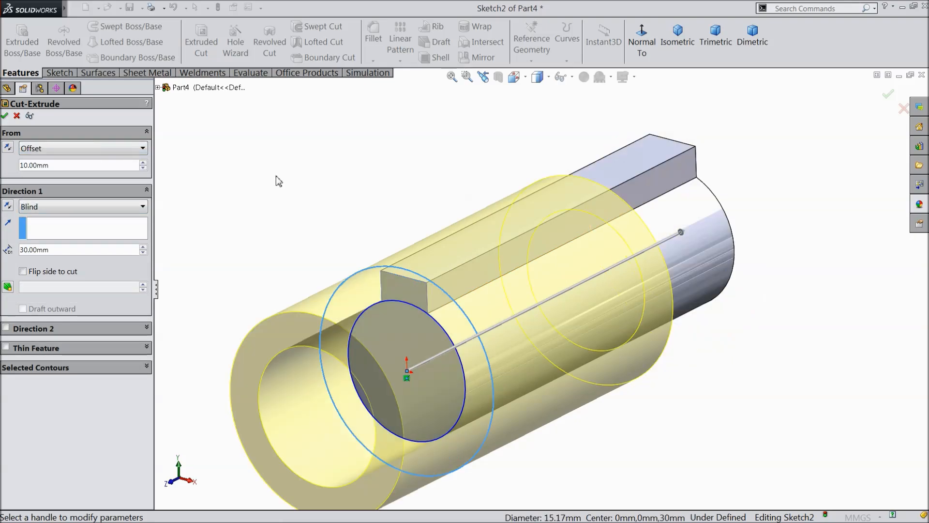
pyautogui.click(8, 147)
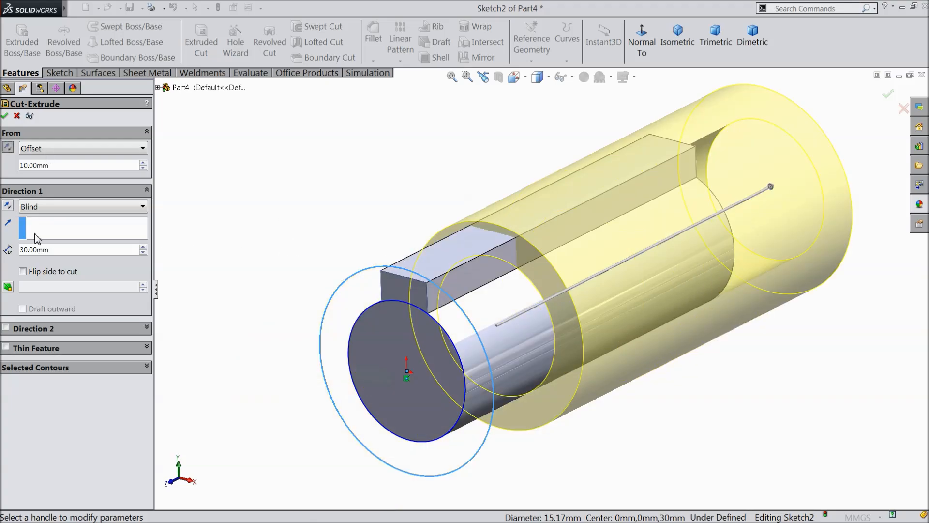
# Set the cut's blind depth to 10 mm and finish it to remove the middle section of the key.
pyautogui.write('10')
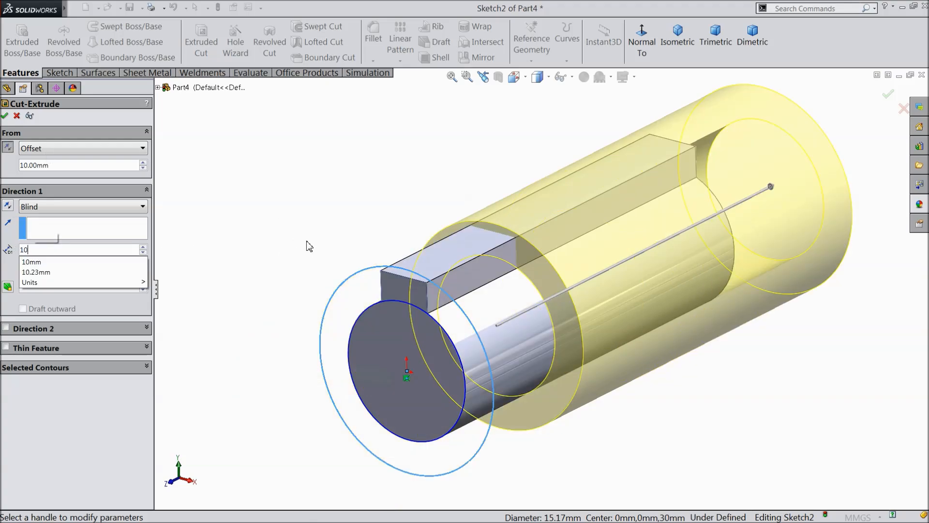
pyautogui.press('Return')
pyautogui.moveTo(325, 230); pyautogui.dragTo(306, 220, button='middle')
pyautogui.moveTo(365, 196)
pyautogui.mouseDown(button='middle')
pyautogui.moveTo(310, 197)
pyautogui.moveTo(354, 202)
pyautogui.mouseUp(button='middle')
pyautogui.scroll(-2, 576, 289)
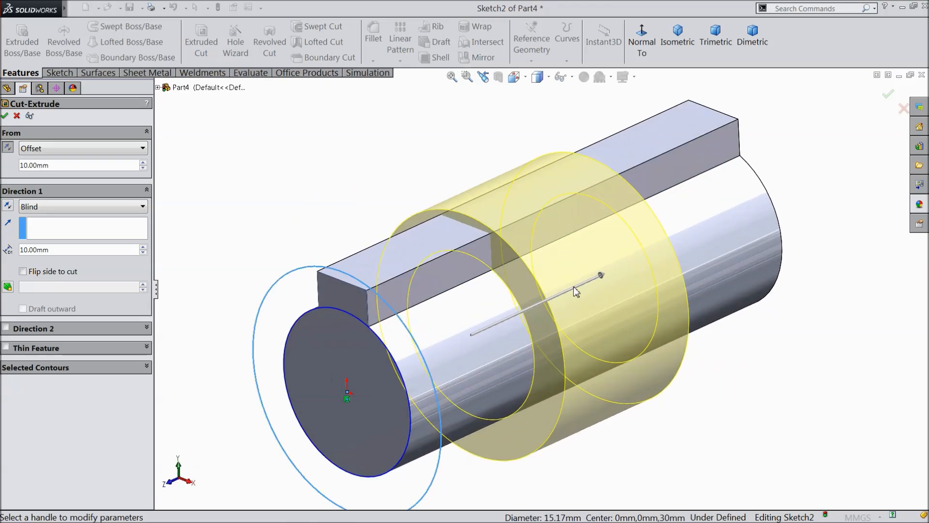
pyautogui.click(5, 117)
pyautogui.moveTo(287, 178)
pyautogui.mouseDown(button='middle')
pyautogui.moveTo(211, 197)
pyautogui.moveTo(286, 182)
pyautogui.mouseUp(button='middle')
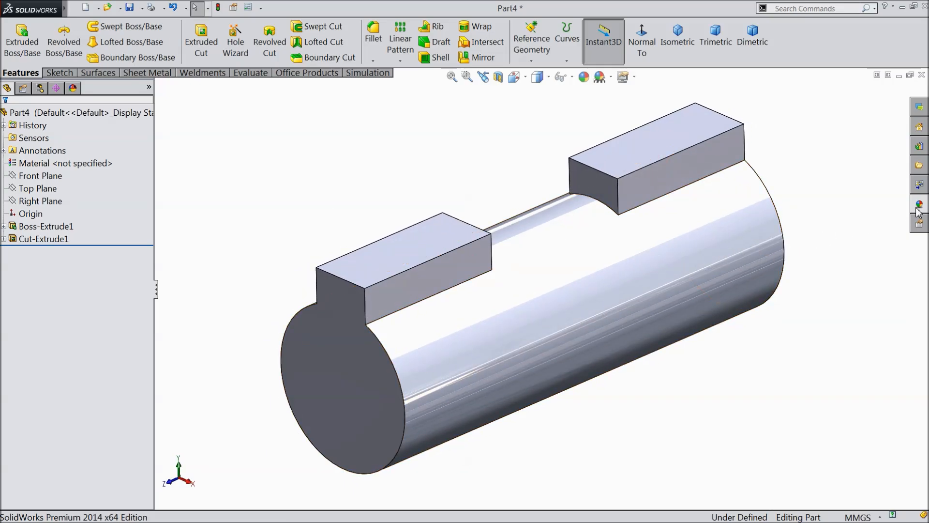
# Apply the polished aluminum appearance to the whole shaft.
pyautogui.click(919, 206)
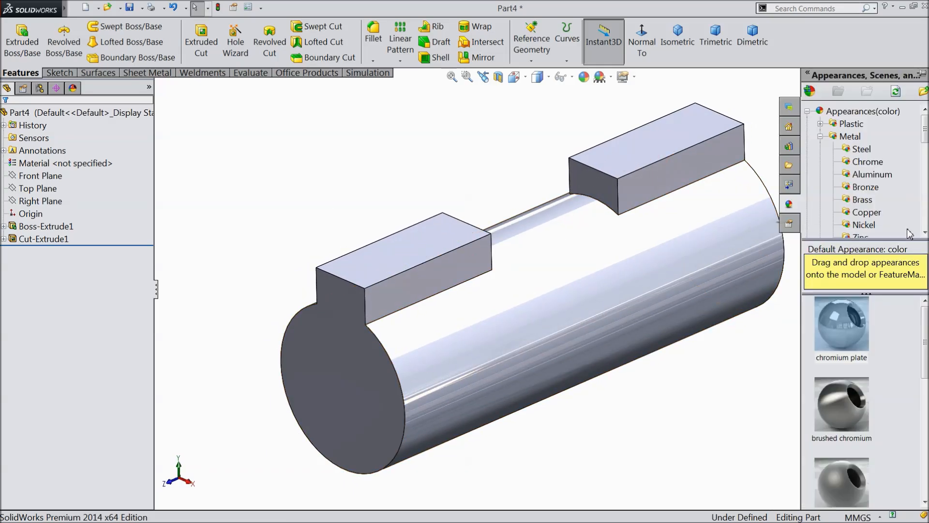
pyautogui.click(865, 179)
pyautogui.moveTo(856, 343); pyautogui.dragTo(581, 310)
pyautogui.moveTo(581, 310)
pyautogui.mouseDown(button='middle')
pyautogui.moveTo(655, 312)
pyautogui.moveTo(628, 342)
pyautogui.mouseUp(button='middle')
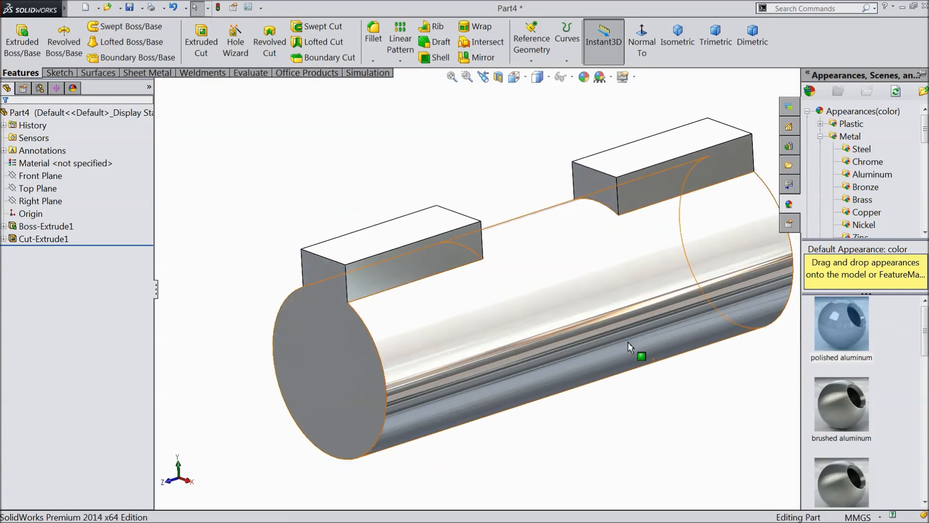
pyautogui.click(628, 341)
pyautogui.scroll(1, 670, 367)
pyautogui.click(673, 370)
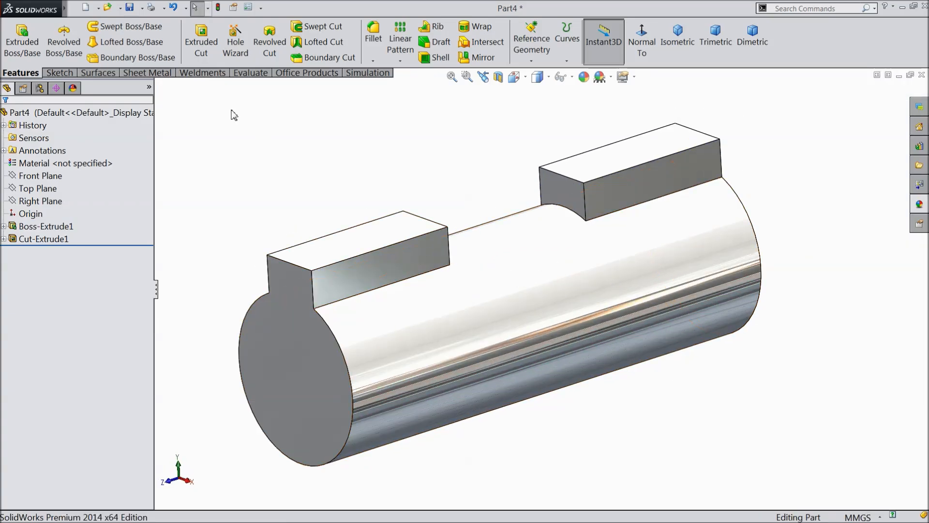
# Save the part as "2.Speed Shaft" in the Gear Speed Reducer folder on the desktop.
pyautogui.click(131, 8)
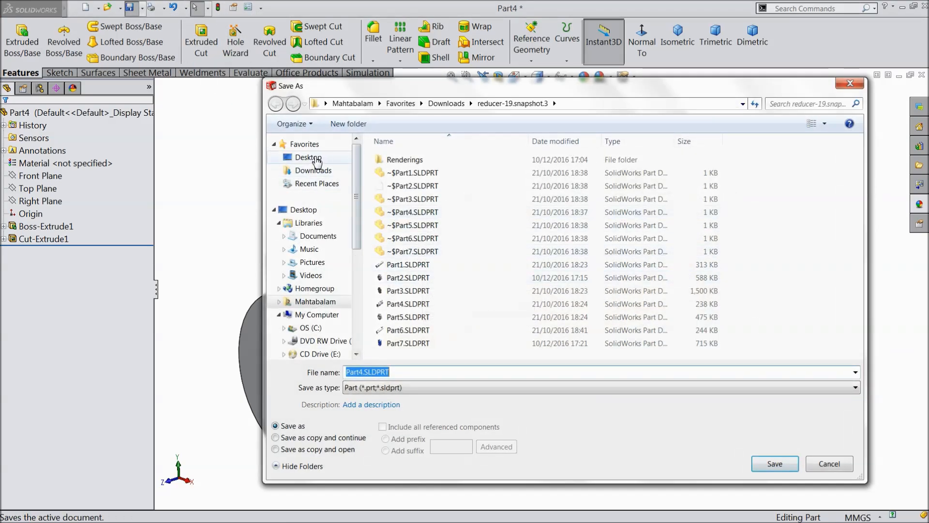
pyautogui.click(317, 159)
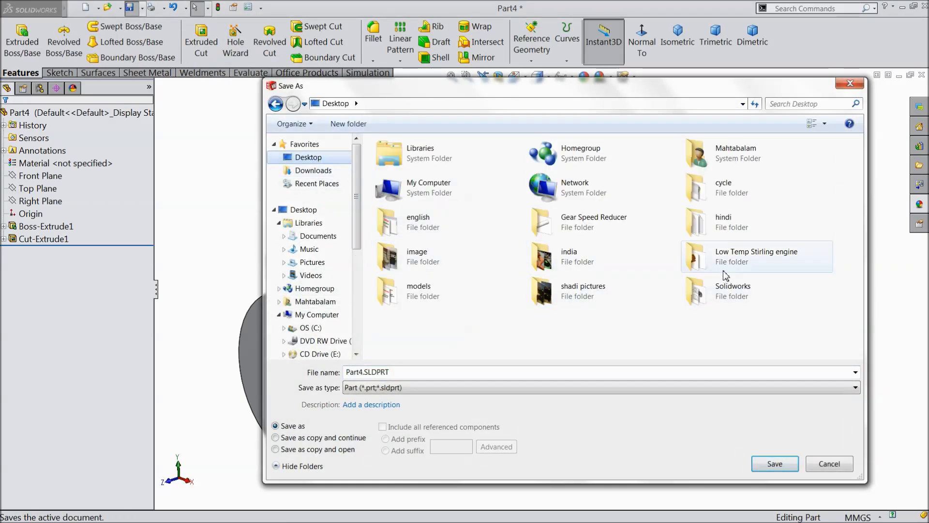
pyautogui.doubleClick(587, 209)
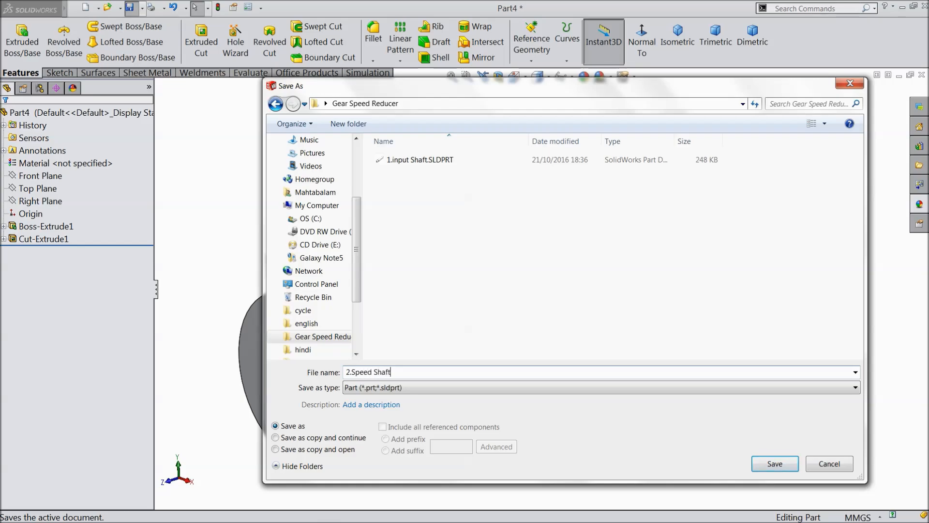
pyautogui.click(775, 463)
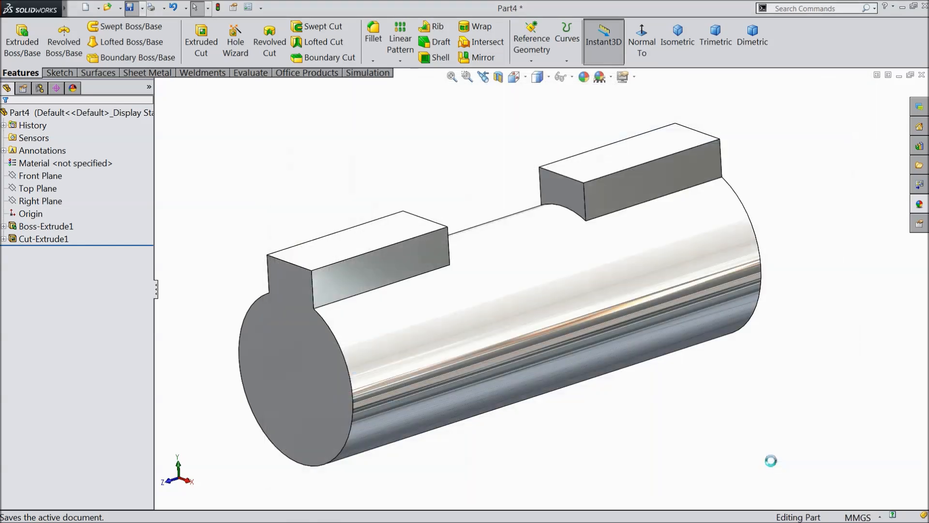
pyautogui.scroll(-2, 496, 325)
pyautogui.moveTo(496, 330); pyautogui.dragTo(499, 327, button='middle')
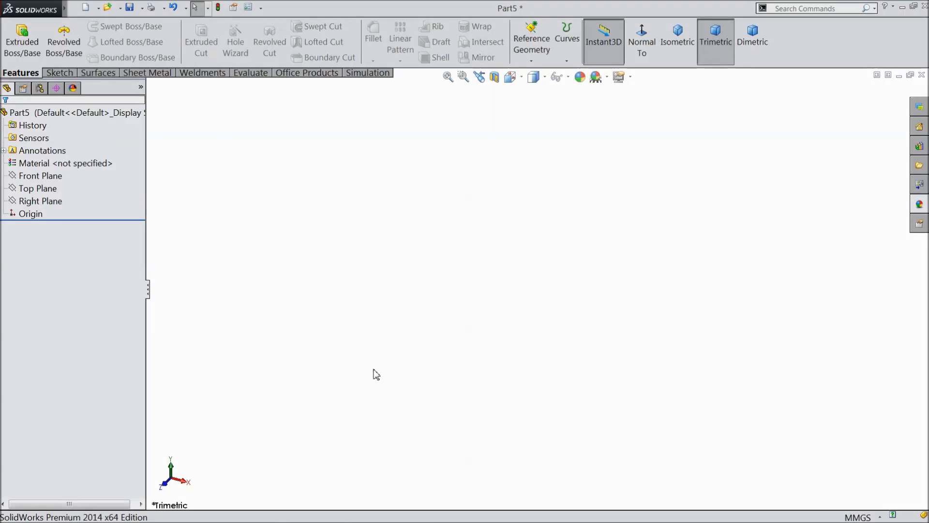
# Sketch a circle centred on the origin of the Front Plane and set its diameter to 10 mm.
pyautogui.click(53, 176)
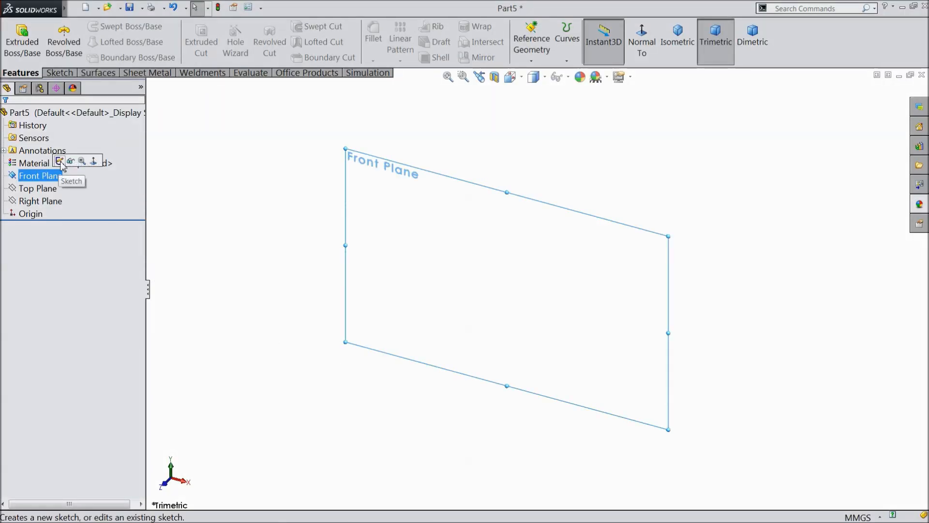
pyautogui.click(72, 163)
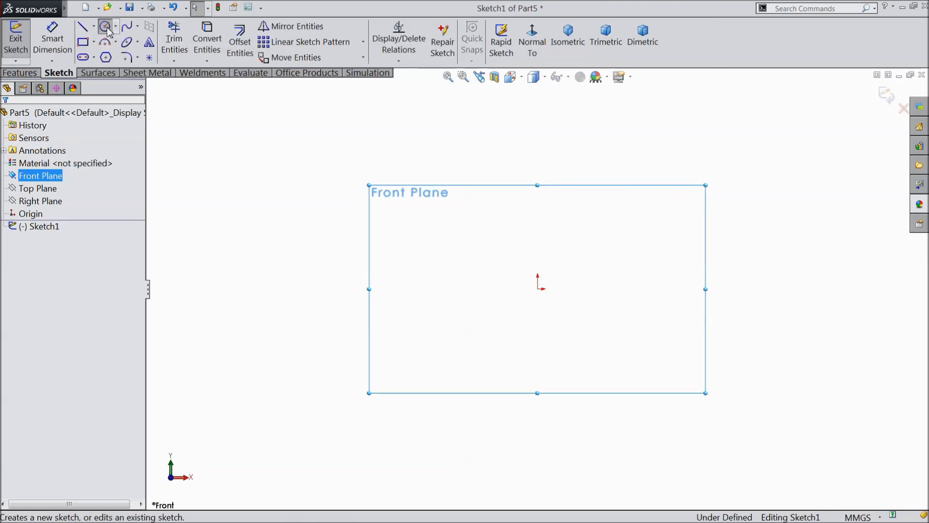
pyautogui.click(105, 26)
pyautogui.moveTo(537, 289); pyautogui.dragTo(408, 197)
pyautogui.click(52, 46)
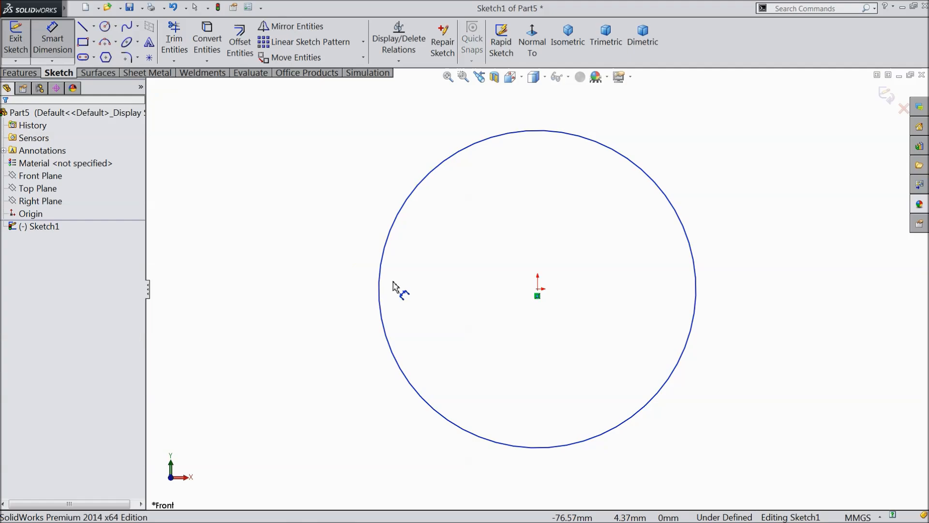
pyautogui.click(382, 287)
pyautogui.click(327, 280)
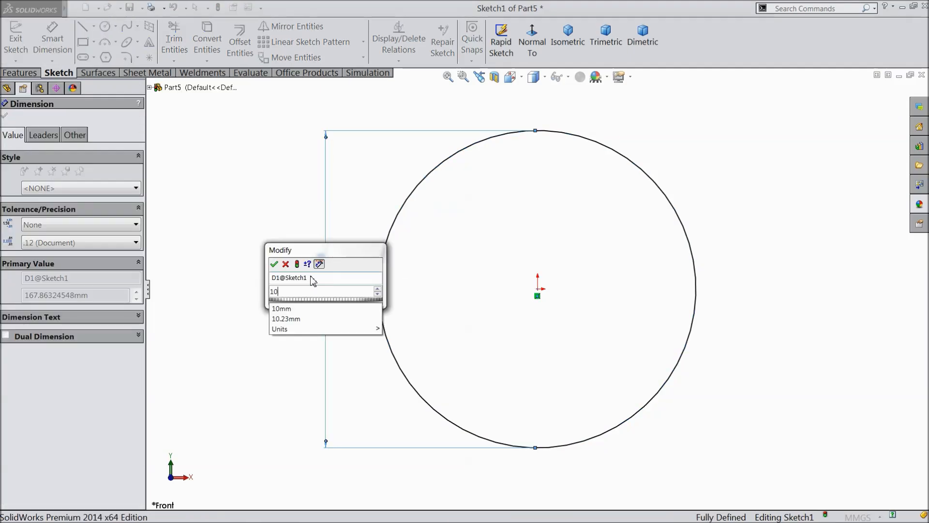
pyautogui.write('10')
pyautogui.click(272, 265)
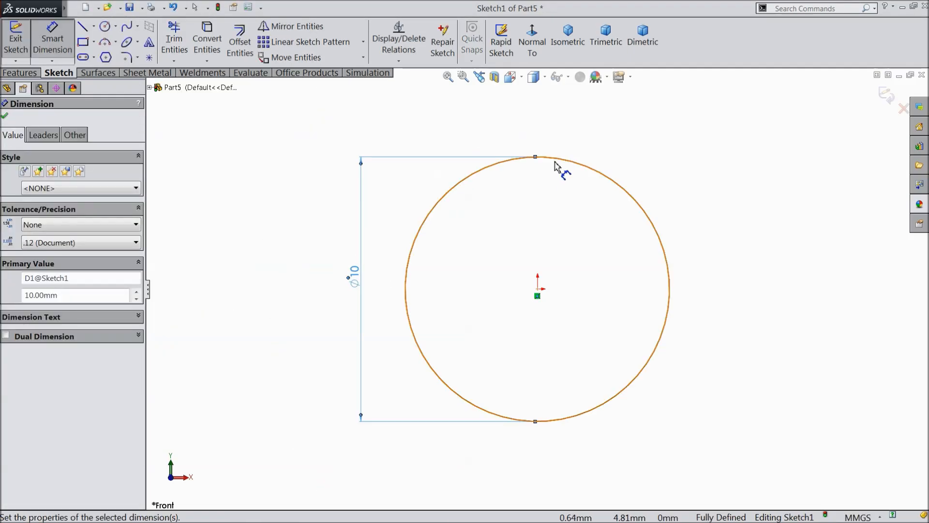
# Draw a vertical centerline about 7.1 mm long from the origin up past the top of the circle.
pyautogui.click(94, 27)
pyautogui.click(96, 54)
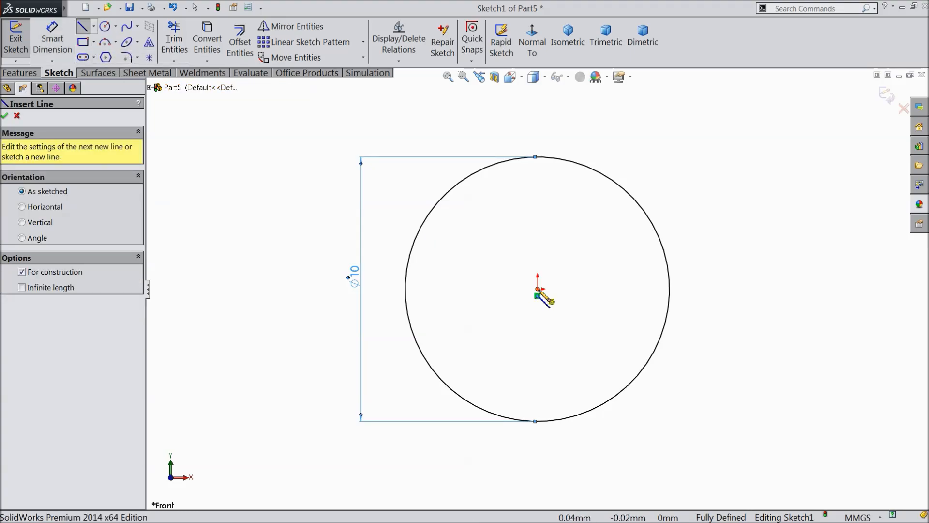
pyautogui.click(537, 289)
pyautogui.click(537, 100)
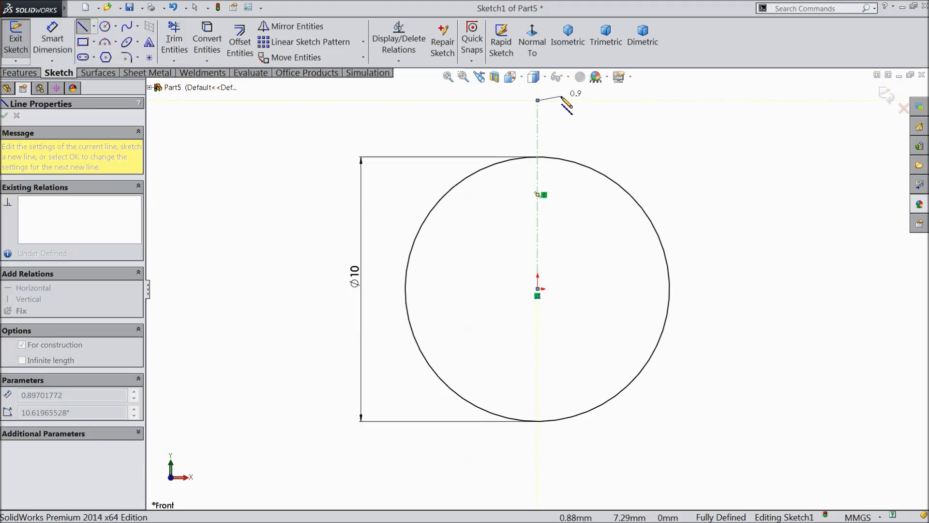
pyautogui.rightClick(562, 98)
pyautogui.click(587, 120)
pyautogui.press('Escape')
pyautogui.click(540, 182)
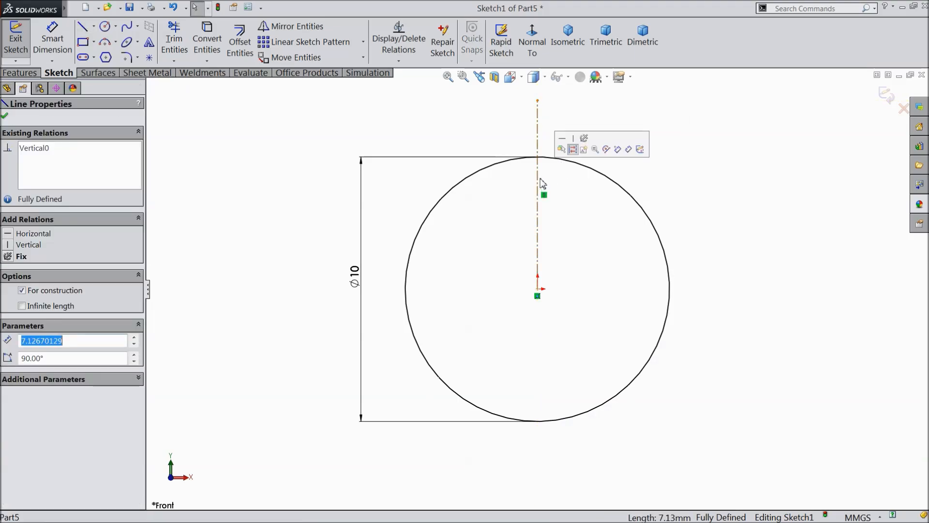
# Draw a corner rectangle about 2.9 by 2.4 mm across the circle's top and make its vertical sides symmetric about the centerline.
pyautogui.click(84, 42)
pyautogui.scroll(-5, 544, 177)
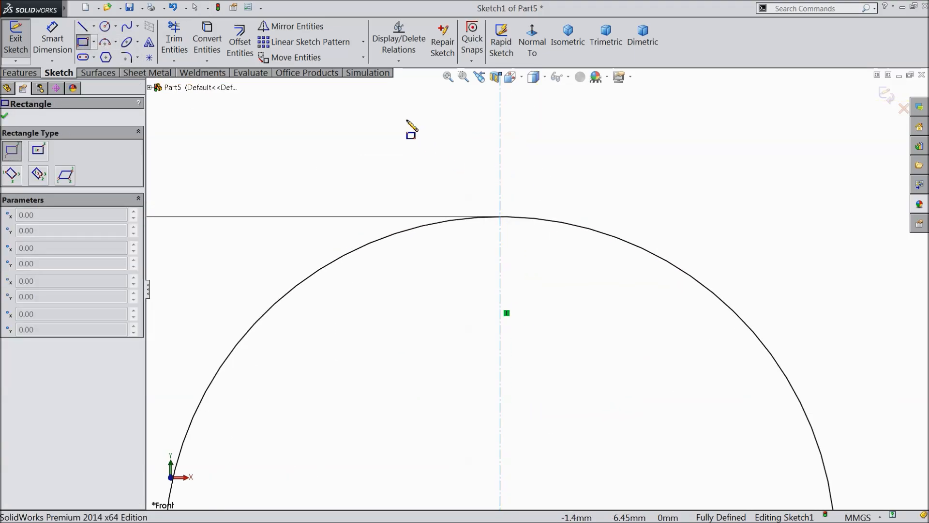
pyautogui.moveTo(407, 119)
pyautogui.mouseDown()
pyautogui.moveTo(574, 255)
pyautogui.moveTo(603, 296)
pyautogui.moveTo(601, 283)
pyautogui.mouseUp()
pyautogui.rightClick(655, 180)
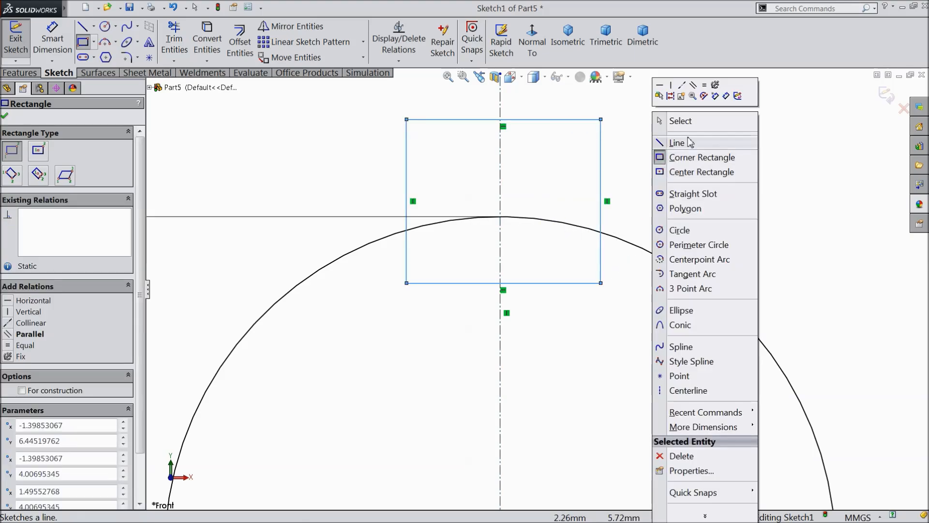
pyautogui.click(690, 122)
pyautogui.moveTo(629, 143); pyautogui.dragTo(359, 183)
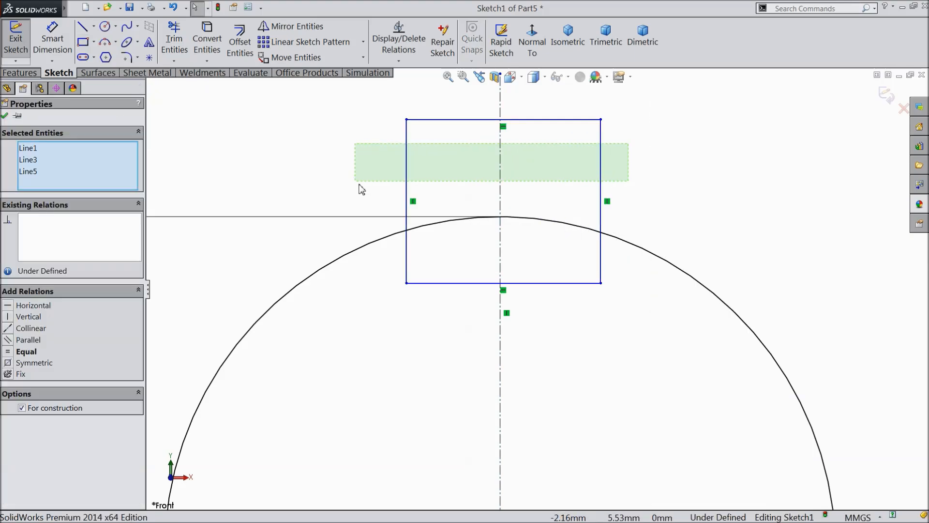
pyautogui.click(441, 148)
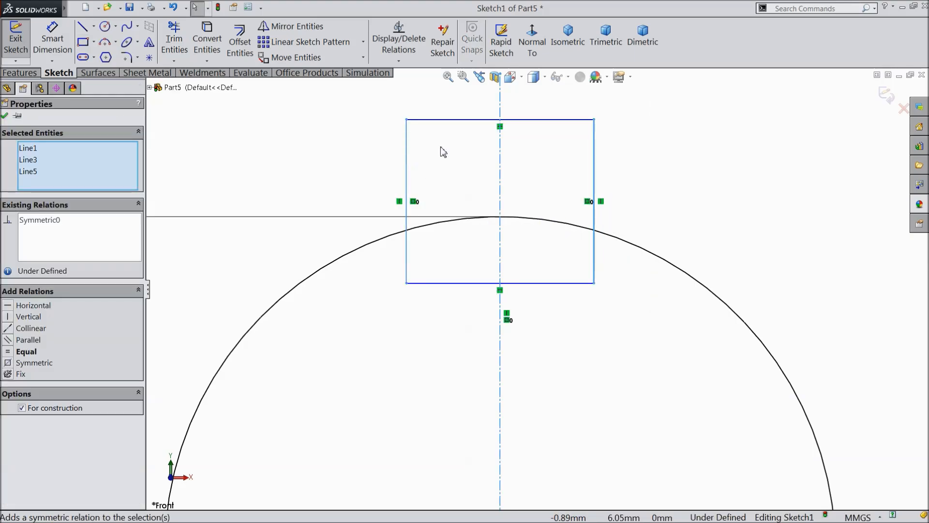
# Dimension the rectangle's top edge to a width of 4 mm.
pyautogui.click(69, 61)
pyautogui.click(473, 121)
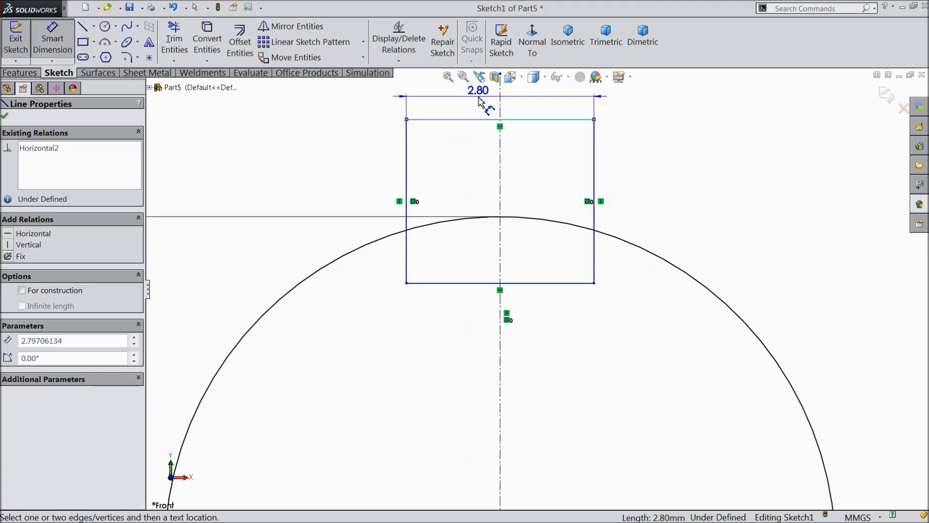
pyautogui.click(483, 102)
pyautogui.write('4')
pyautogui.click(426, 86)
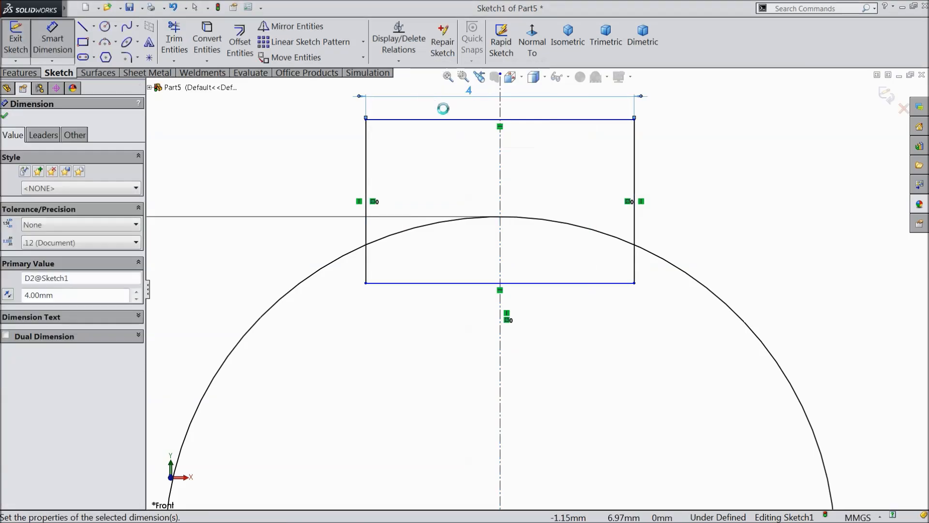
pyautogui.press('f')
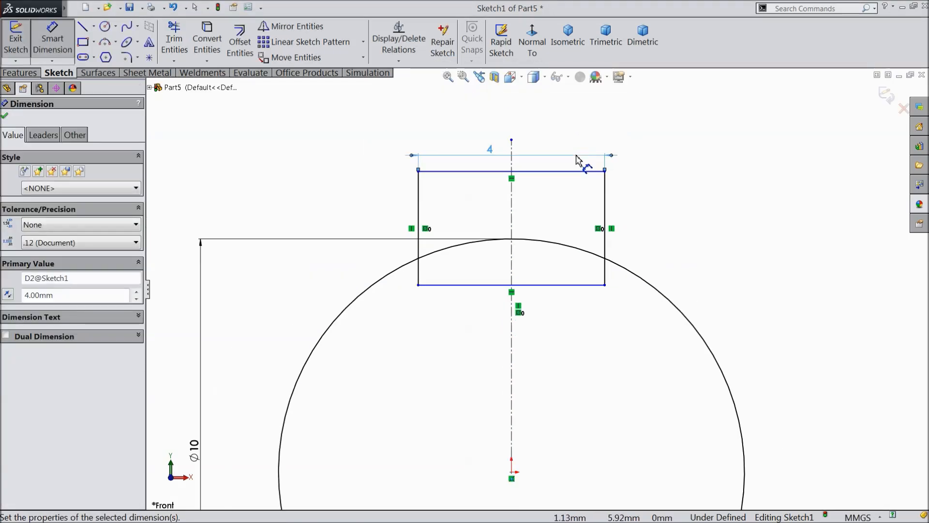
# Dimension the rectangle's top edge to 7 mm above the origin.
pyautogui.click(550, 171)
pyautogui.click(512, 472)
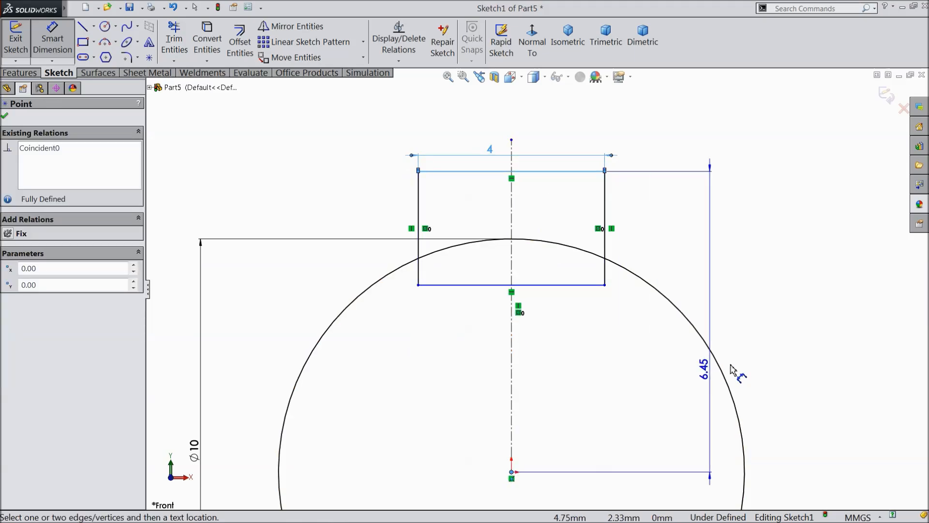
pyautogui.click(799, 342)
pyautogui.write('7')
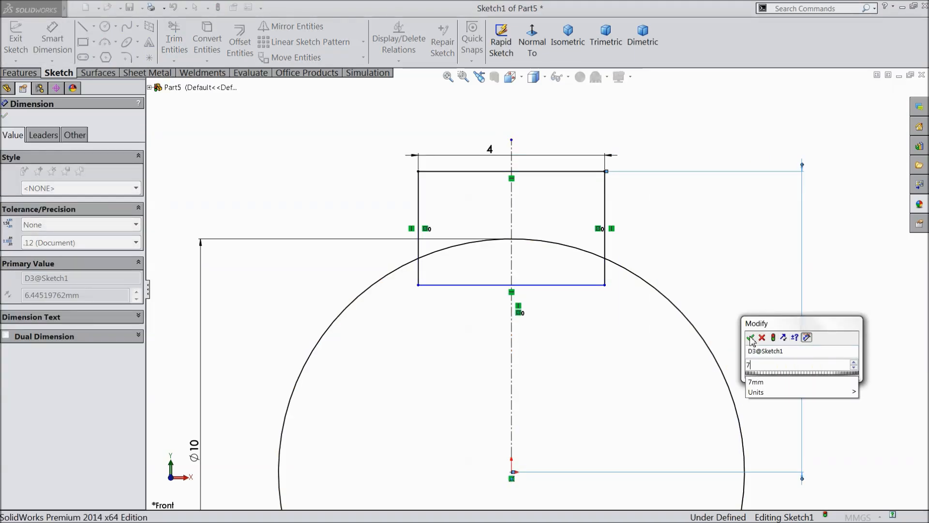
pyautogui.click(750, 338)
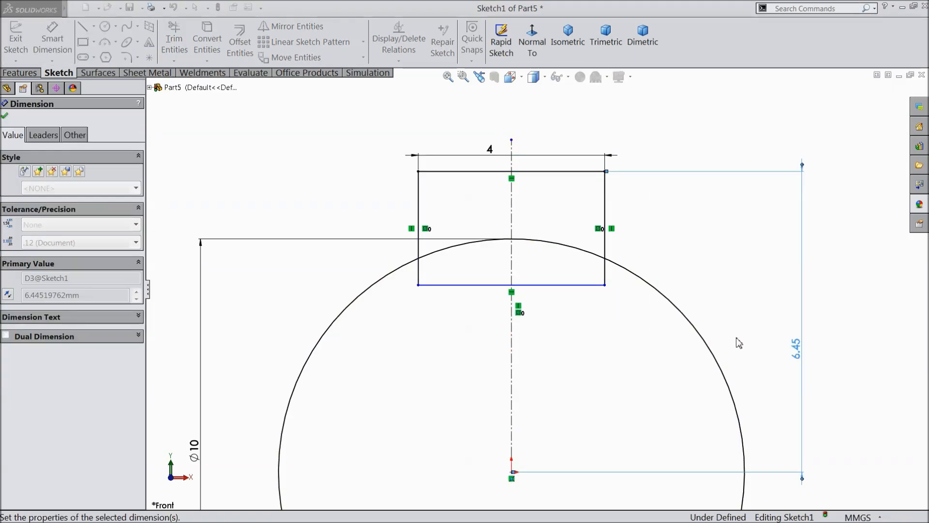
pyautogui.click(6, 118)
# Stretch the rectangle deeper into the circle and trim the overlapping lines and arcs to leave one closed key-and-shaft outline.
pyautogui.moveTo(605, 260); pyautogui.dragTo(605, 313)
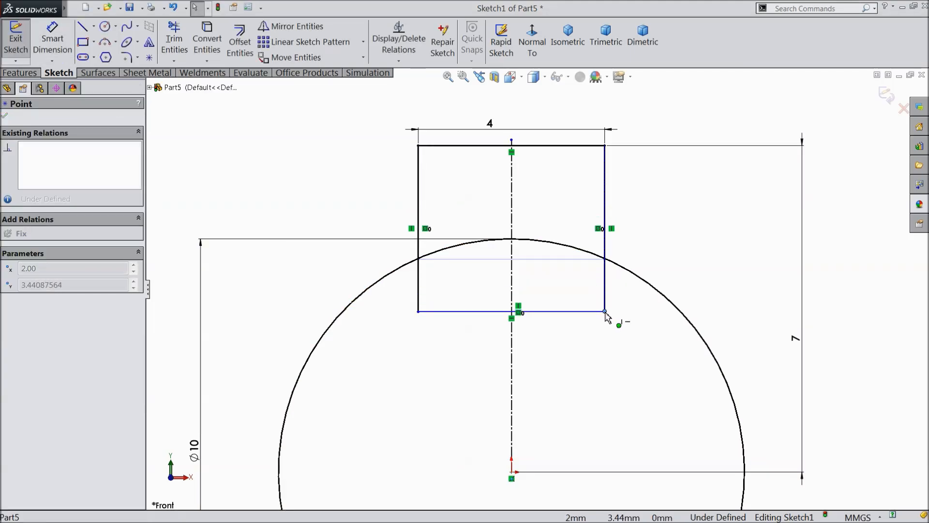
pyautogui.click(175, 38)
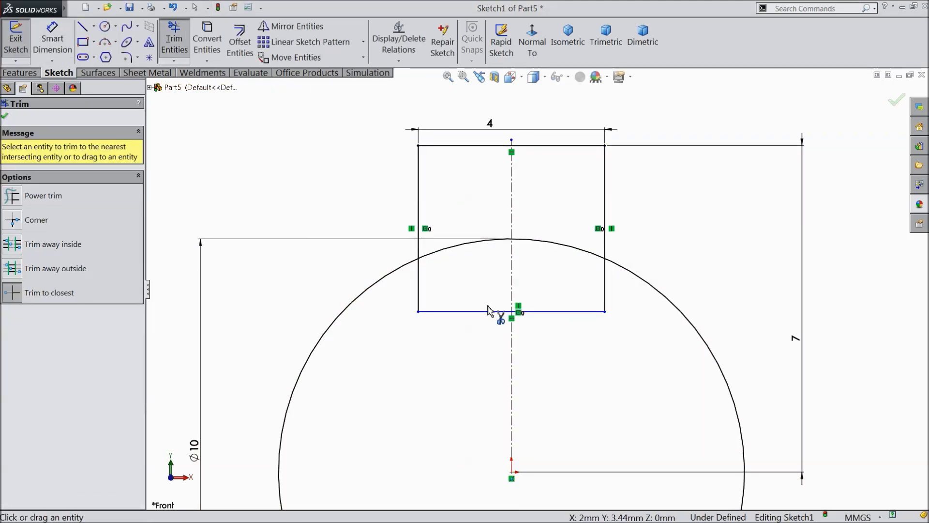
pyautogui.click(479, 312)
pyautogui.click(551, 312)
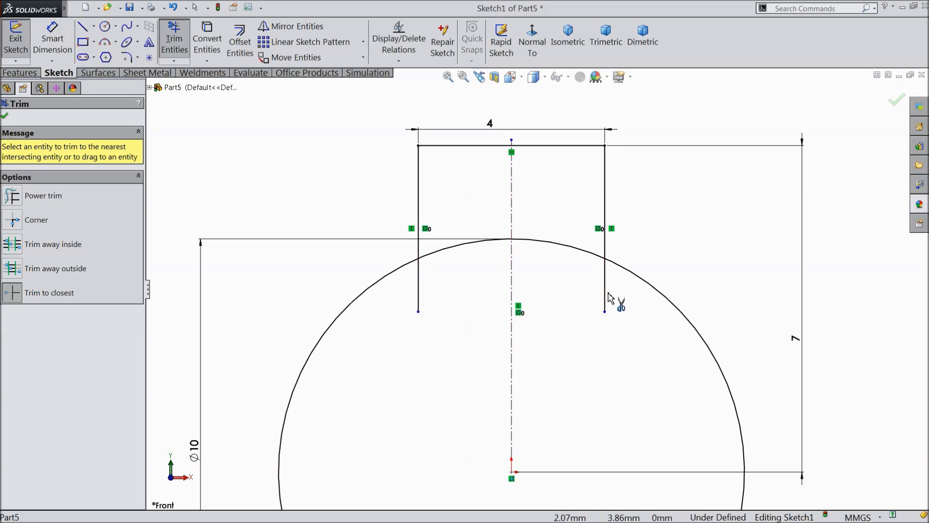
pyautogui.click(604, 294)
pyautogui.click(575, 254)
pyautogui.click(465, 252)
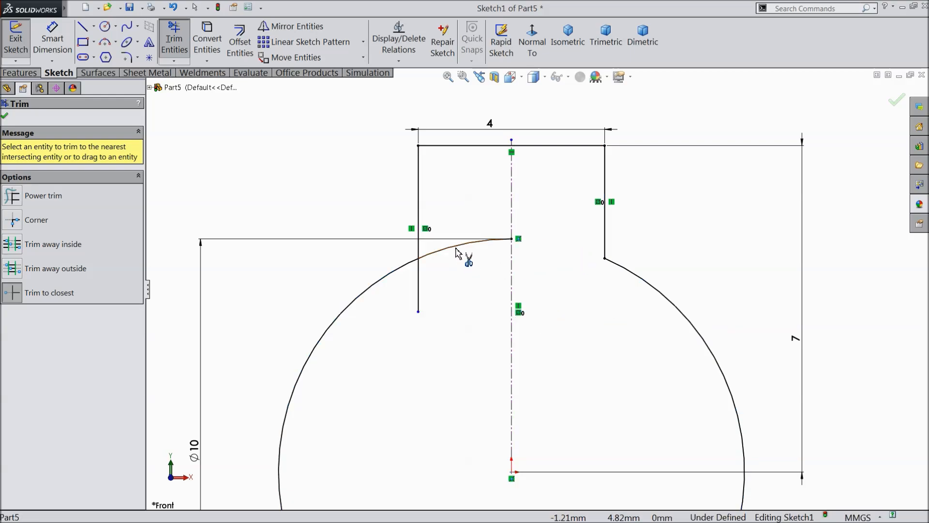
pyautogui.click(423, 285)
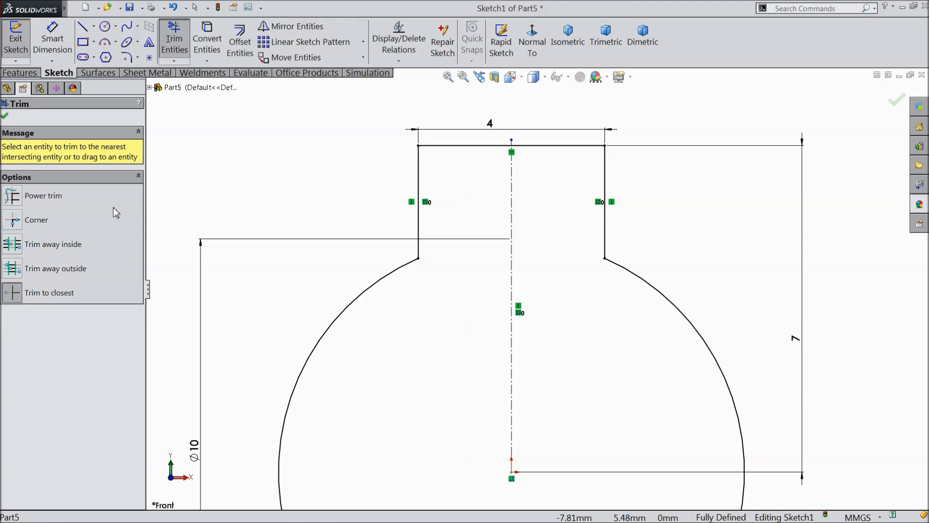
pyautogui.click(5, 116)
# Extrude the keyed profile as a boss with a blind depth of 10 mm.
pyautogui.press('f')
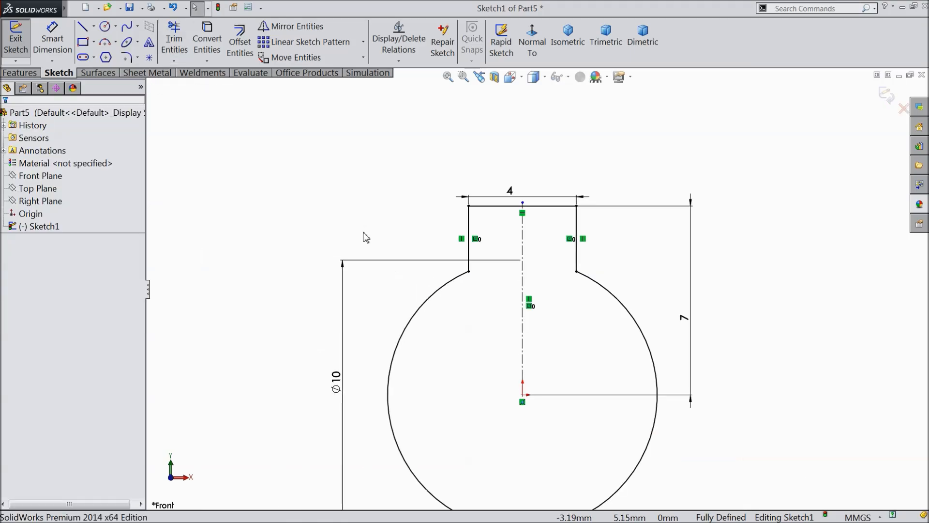
pyautogui.scroll(-1, 546, 309)
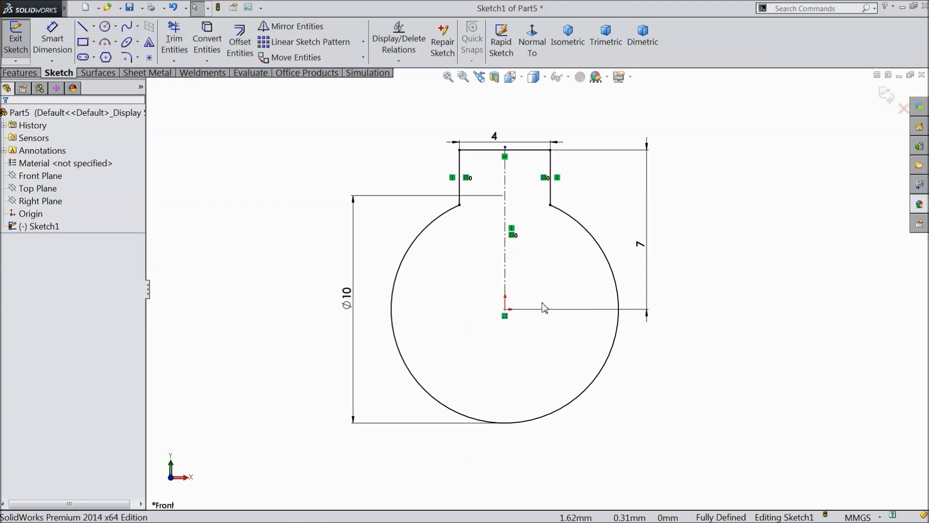
pyautogui.click(23, 74)
pyautogui.click(22, 39)
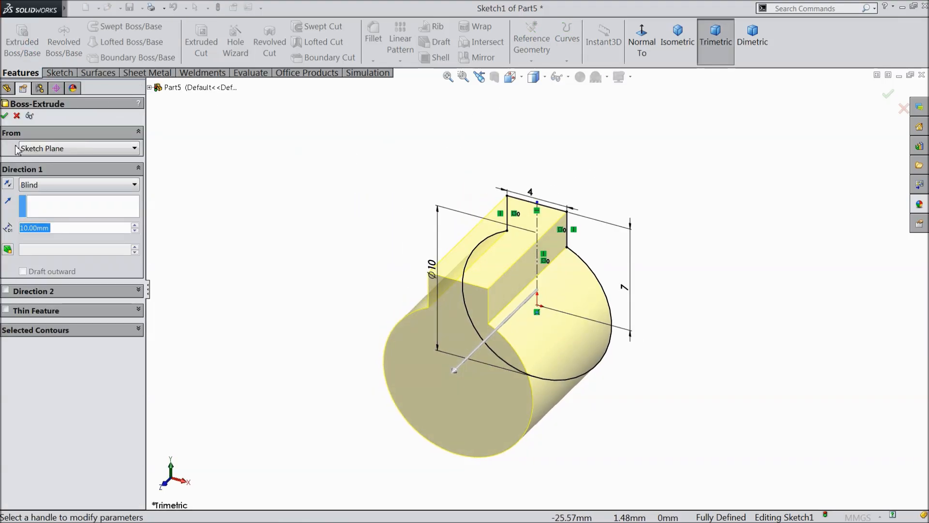
pyautogui.click(5, 116)
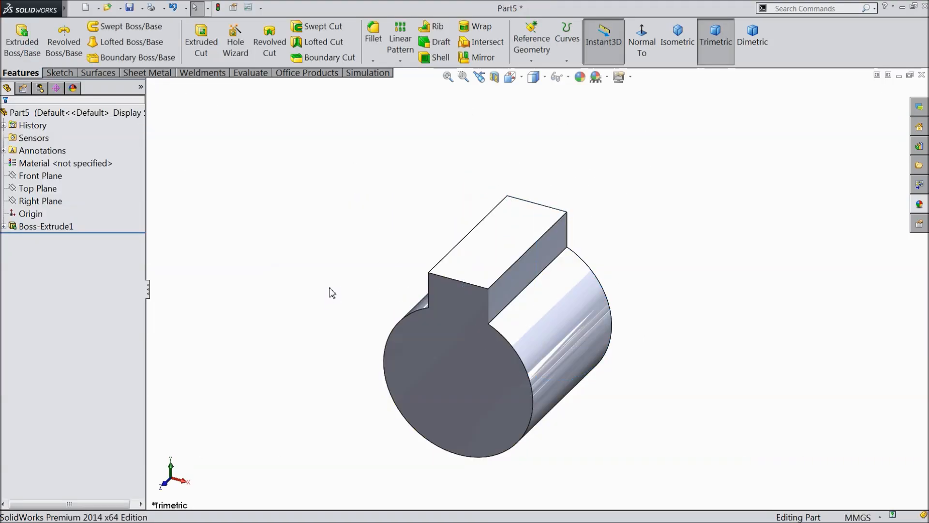
# Sketch a circle of 5 mm radius centred on the origin on the boss's front face, matching the shaft's outline.
pyautogui.click(491, 388)
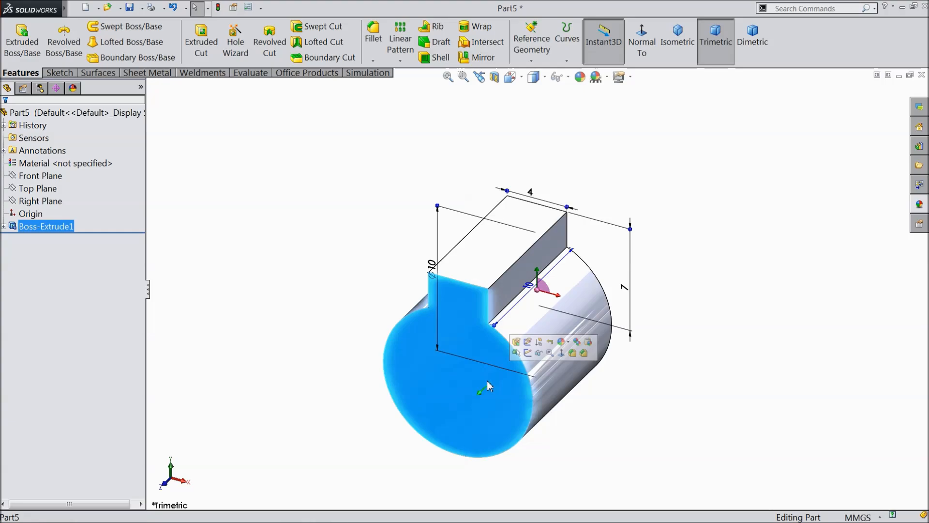
pyautogui.click(539, 348)
pyautogui.click(642, 44)
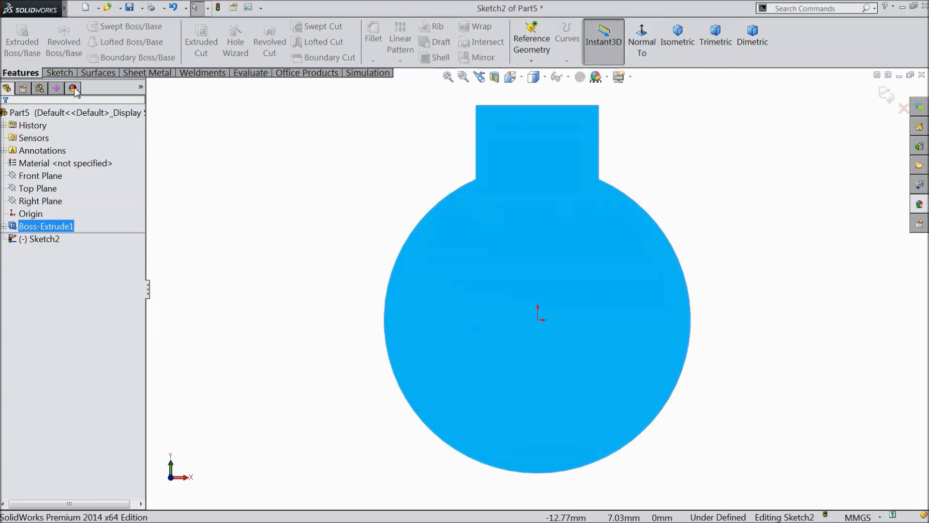
pyautogui.click(53, 73)
pyautogui.click(105, 27)
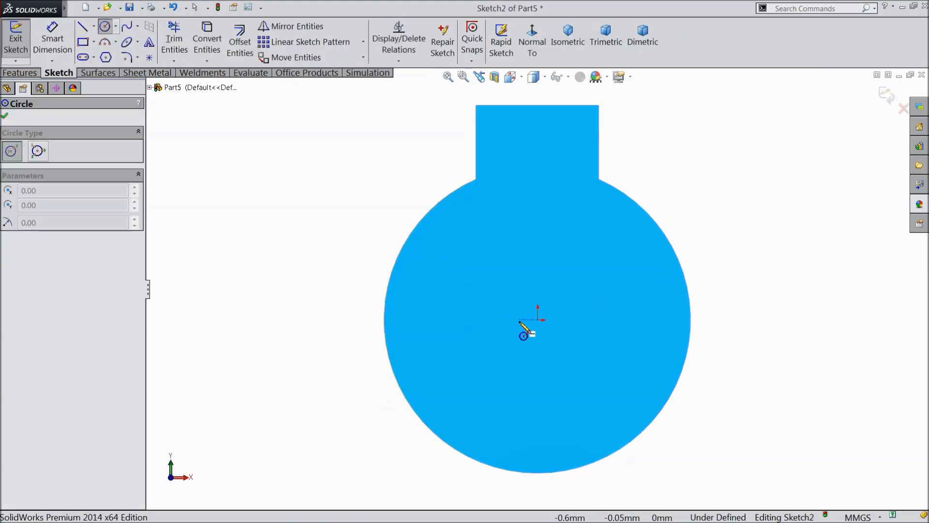
pyautogui.moveTo(538, 320); pyautogui.dragTo(421, 238)
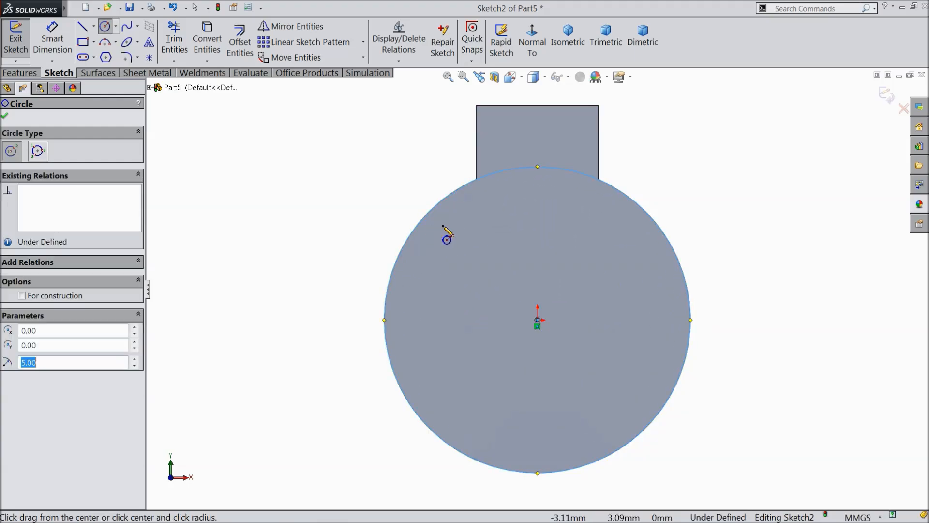
# Extrude the circle as a blind boss 30 mm outward from the keyed end, merged with the existing body.
pyautogui.click(20, 72)
pyautogui.click(22, 43)
pyautogui.click(664, 45)
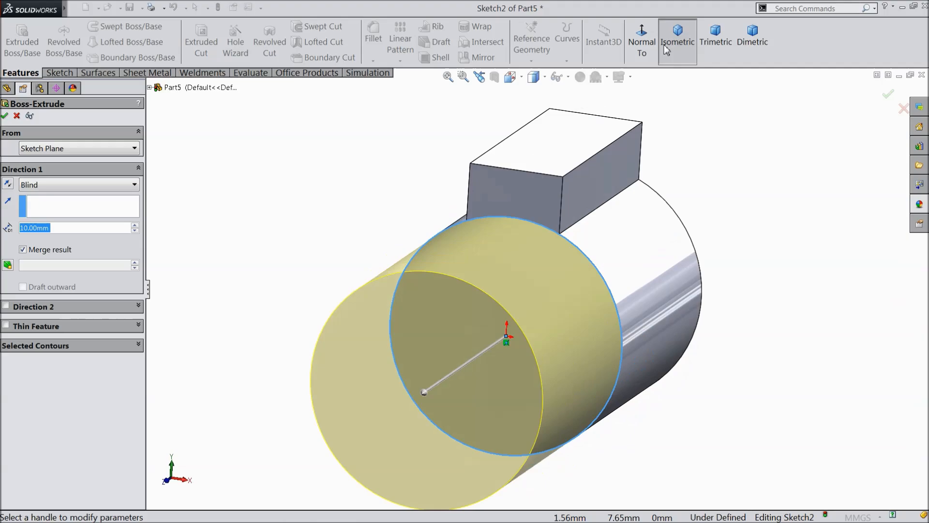
pyautogui.scroll(2, 128, 227)
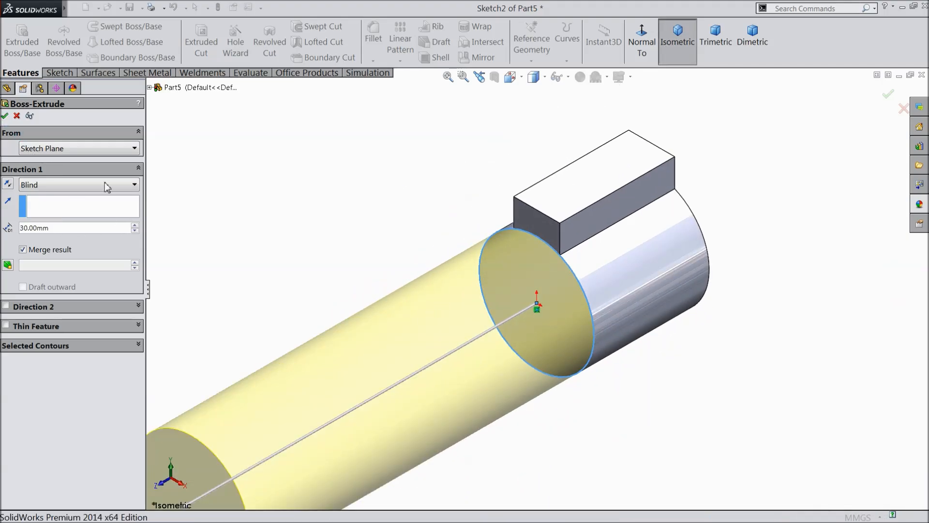
pyautogui.click(6, 116)
pyautogui.press('z')
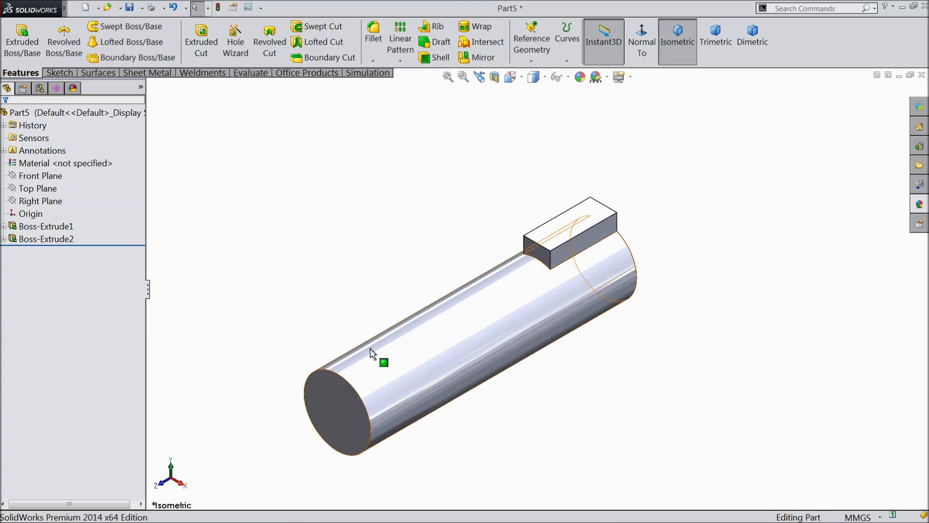
pyautogui.scroll(-2, 380, 370)
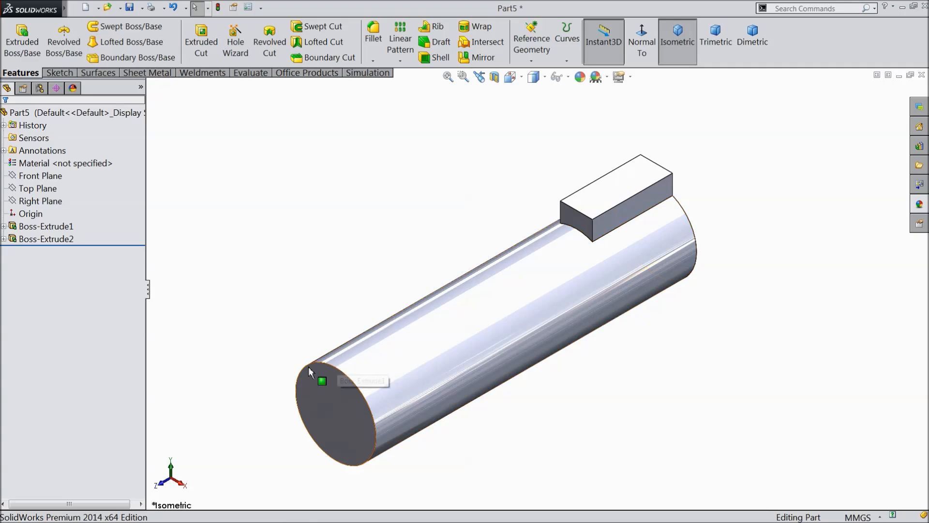
# Open a new sketch on the Top Plane, viewed face-on at the shaft's plain end.
pyautogui.click(35, 189)
pyautogui.click(42, 176)
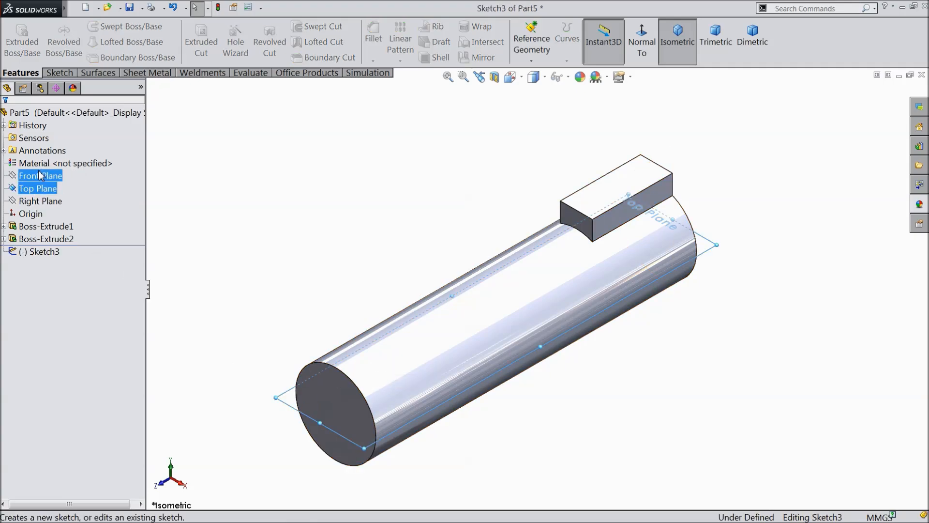
pyautogui.click(644, 43)
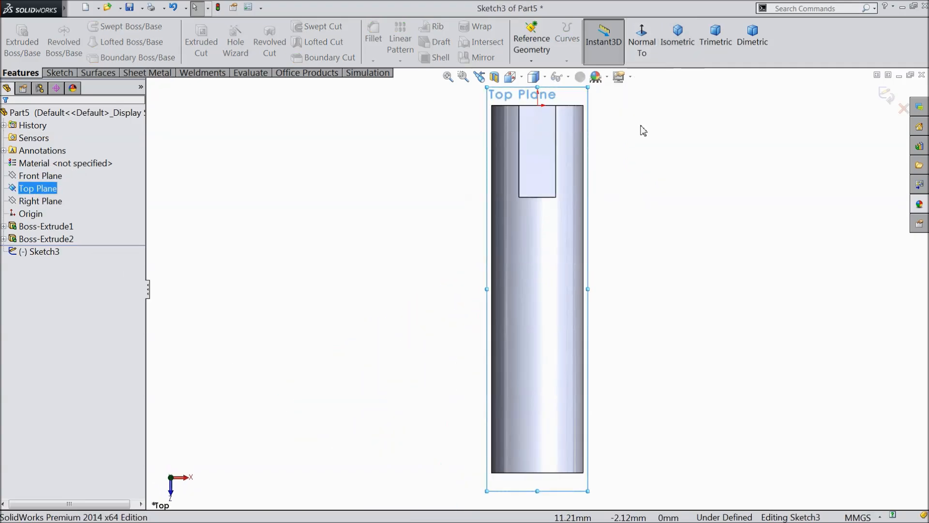
pyautogui.scroll(-3, 556, 402)
pyautogui.scroll(-1, 557, 401)
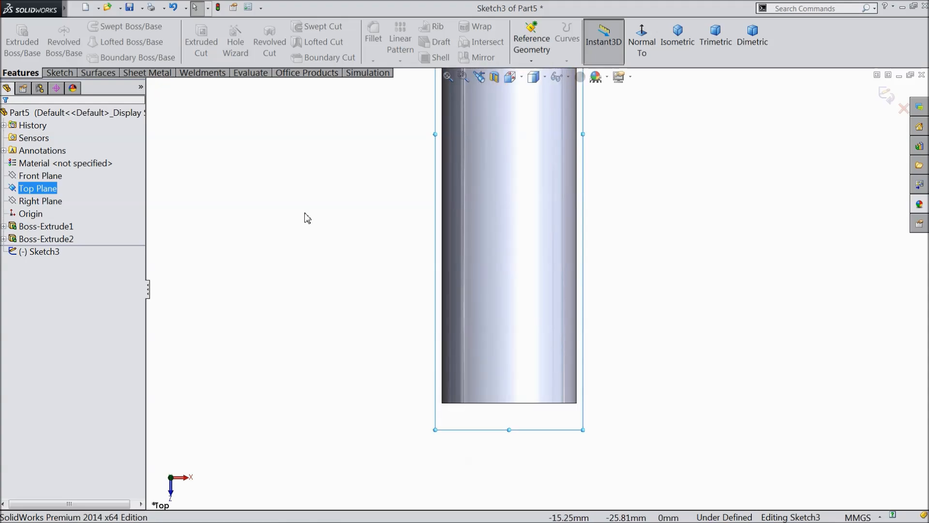
# Draw a vertical centerline along the shaft's axis, starting at the midpoint of the plain end's edge.
pyautogui.click(57, 74)
pyautogui.click(94, 27)
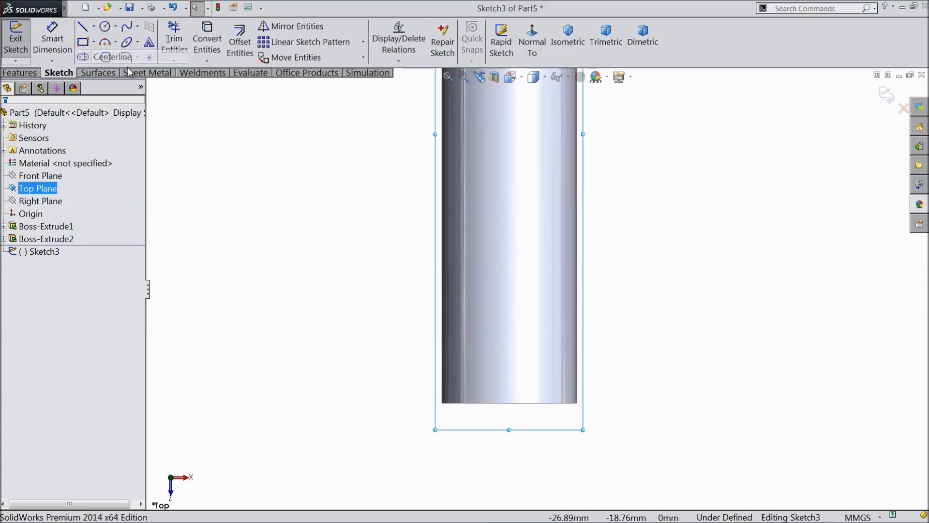
pyautogui.click(97, 51)
pyautogui.click(509, 403)
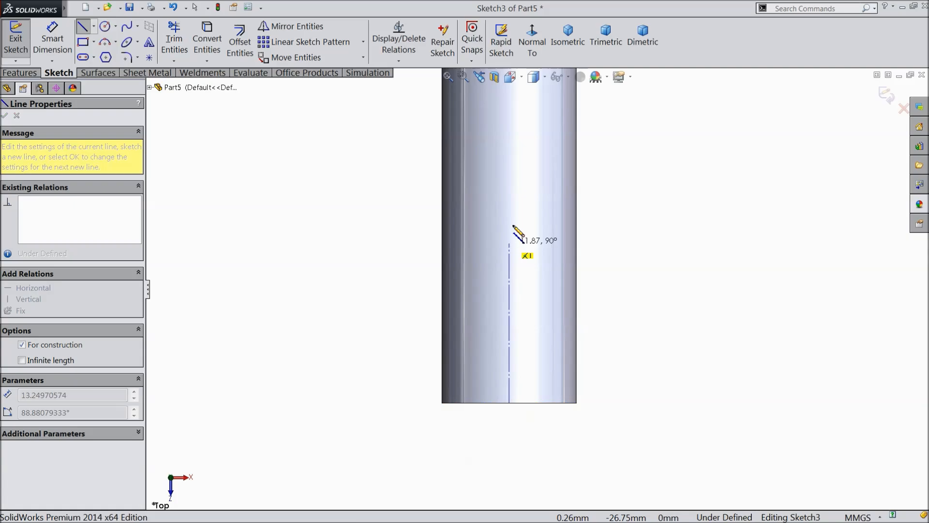
pyautogui.click(509, 158)
pyautogui.rightClick(517, 155)
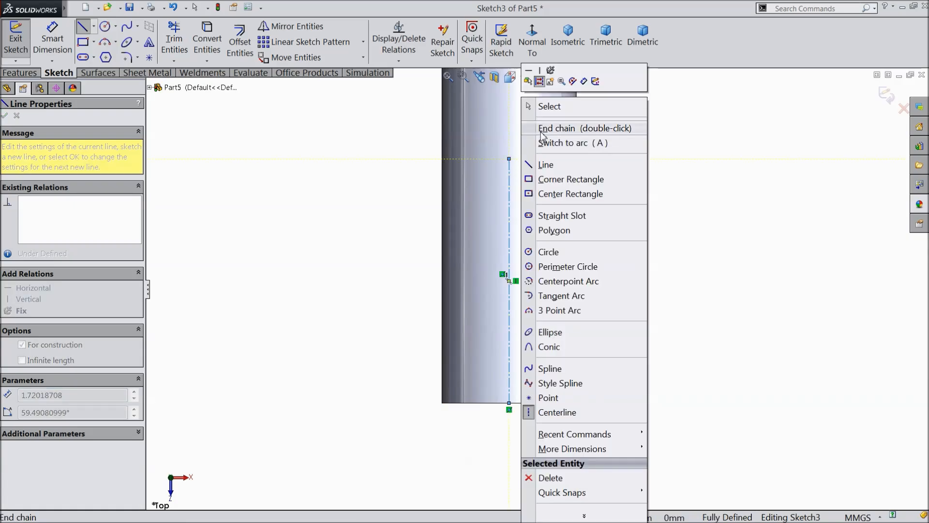
pyautogui.click(546, 104)
pyautogui.scroll(-2, 549, 232)
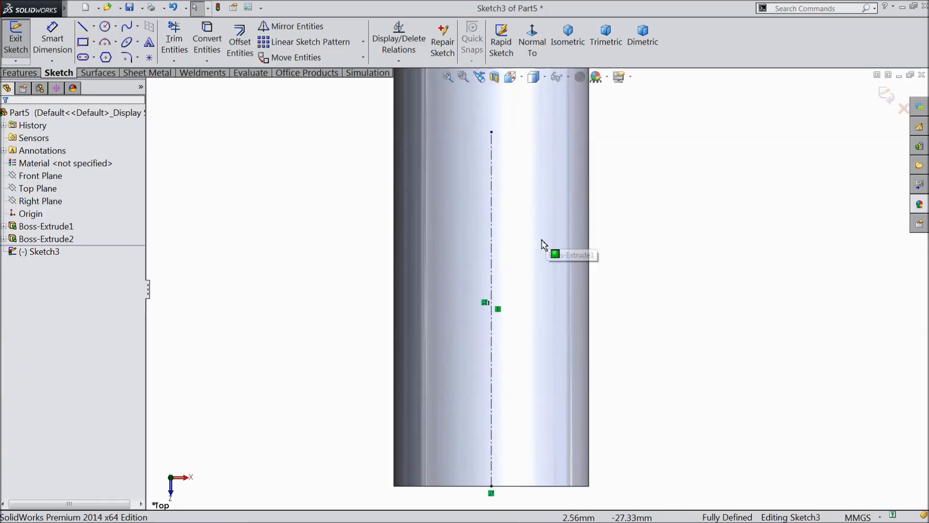
# Sketch a straight slot on the centerline near the plain end, about 3.5 mm wide with about 6.3 mm between arc centres.
pyautogui.click(95, 58)
pyautogui.click(114, 73)
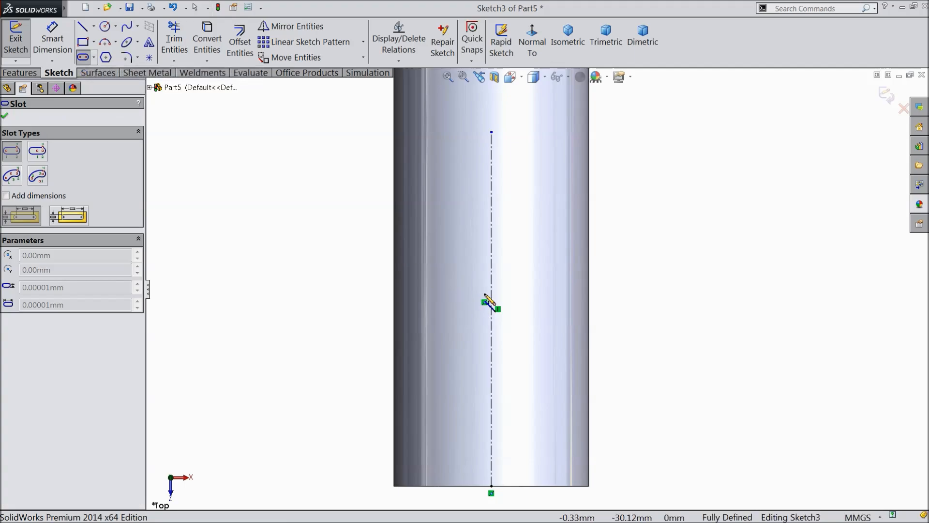
pyautogui.click(492, 405)
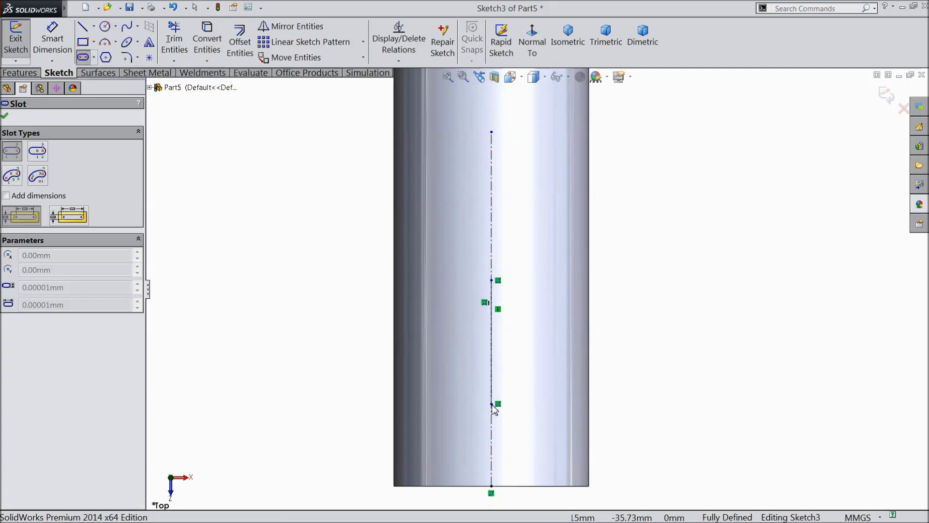
pyautogui.click(527, 409)
pyautogui.scroll(1, 489, 365)
pyautogui.scroll(-3, 515, 380)
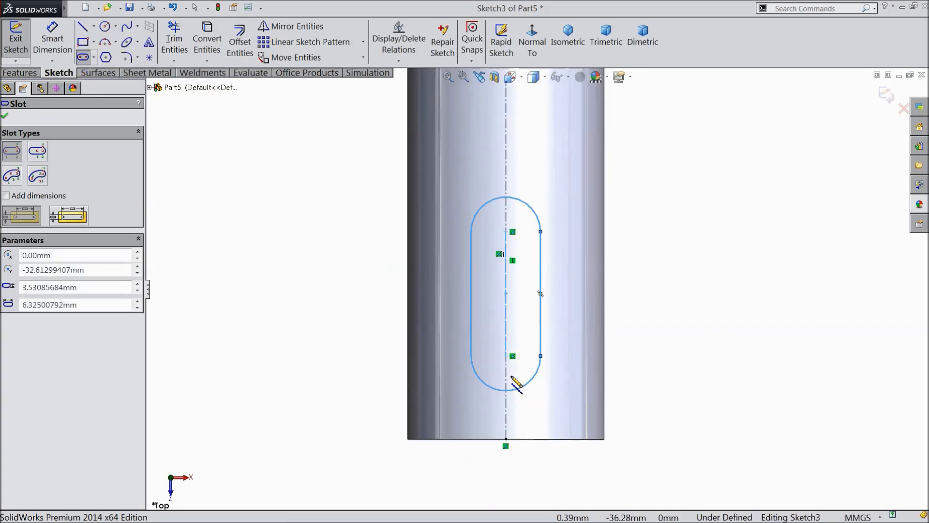
# Dimension the slot's width between its two straight sides as 3 mm.
pyautogui.click(47, 41)
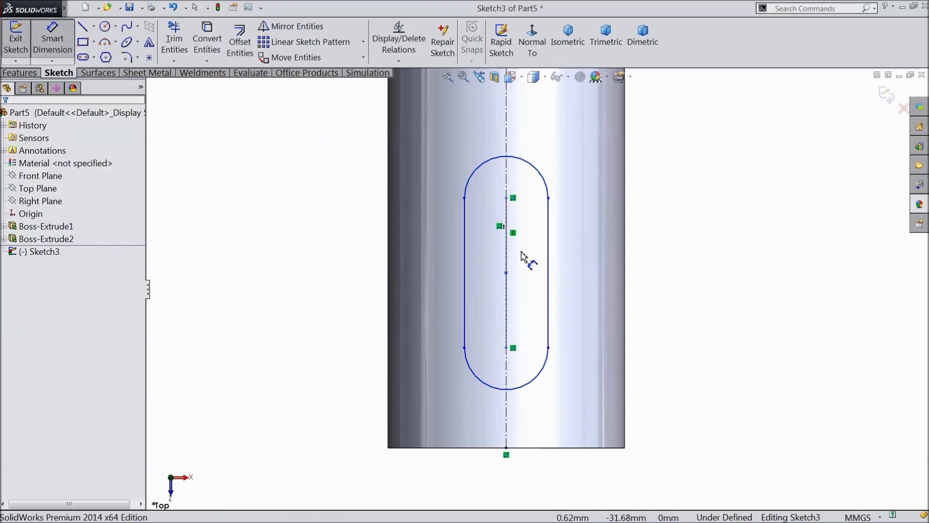
pyautogui.click(549, 213)
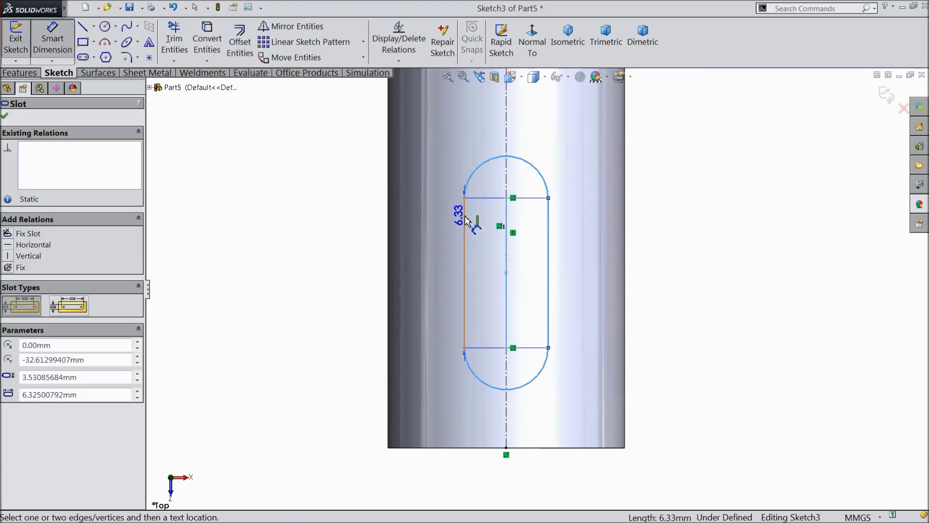
pyautogui.click(466, 215)
pyautogui.click(529, 130)
pyautogui.write('3')
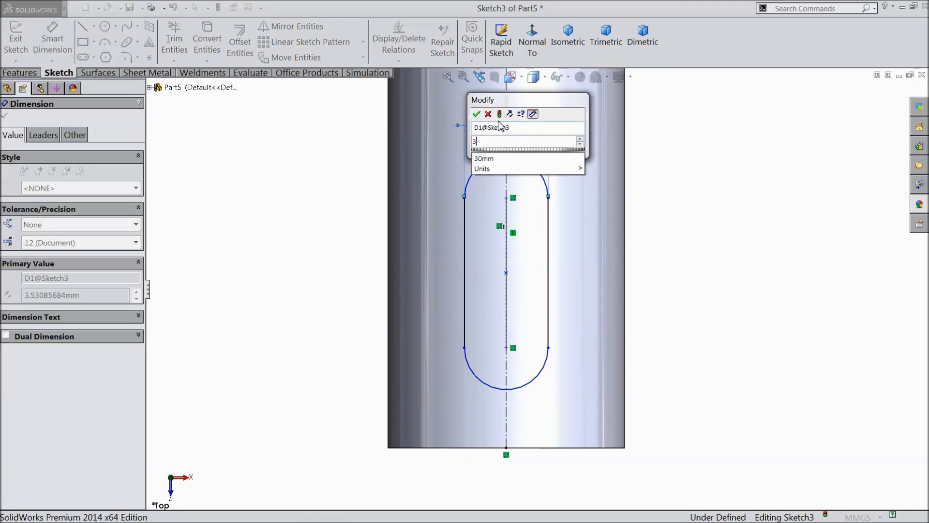
pyautogui.press('Return')
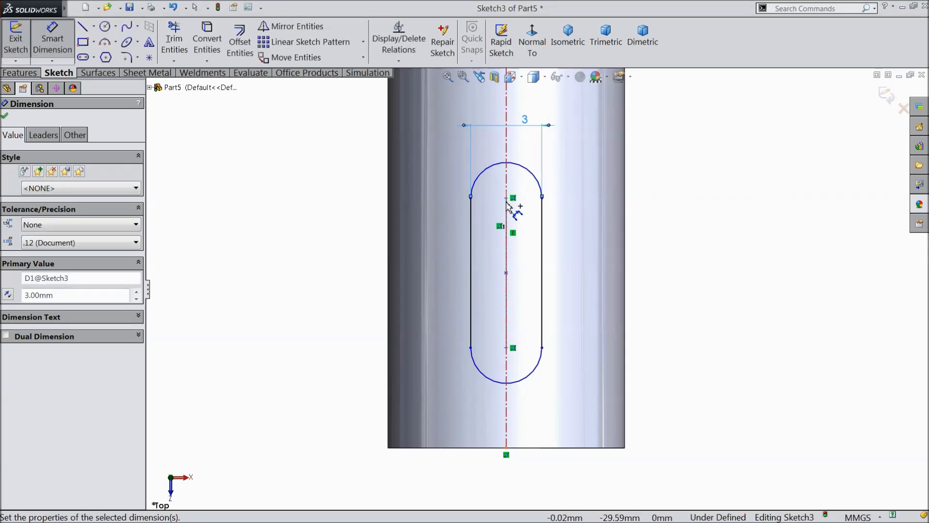
# Dimension the distance between the slot's two arc centres as 5 mm.
pyautogui.click(507, 200)
pyautogui.click(508, 348)
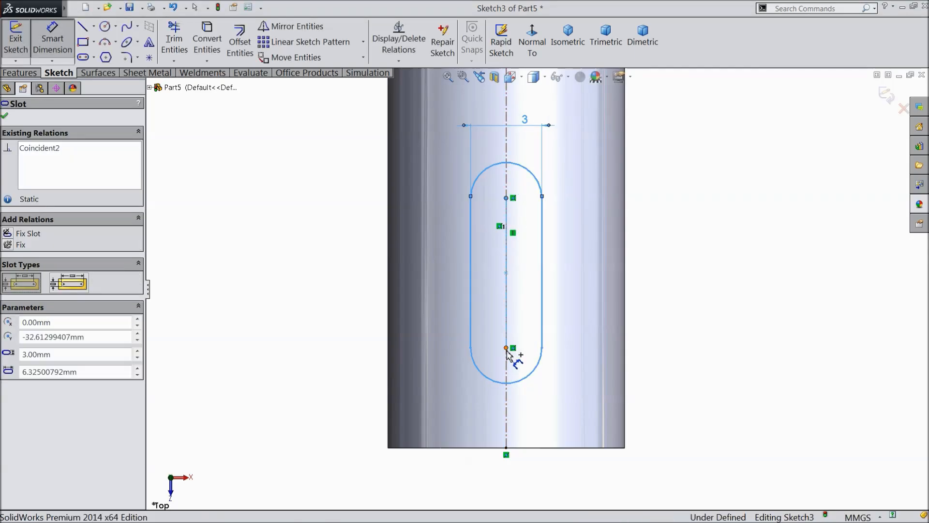
pyautogui.click(689, 290)
pyautogui.write('5')
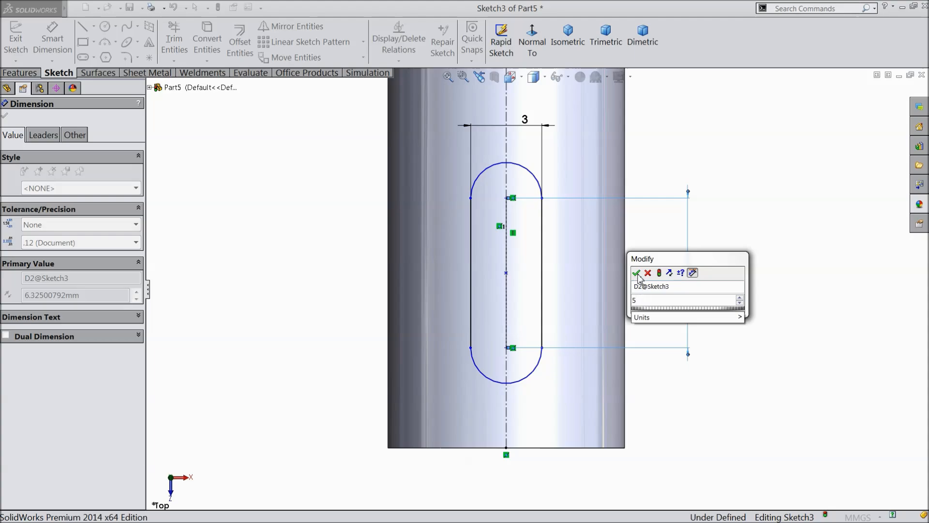
pyautogui.click(637, 273)
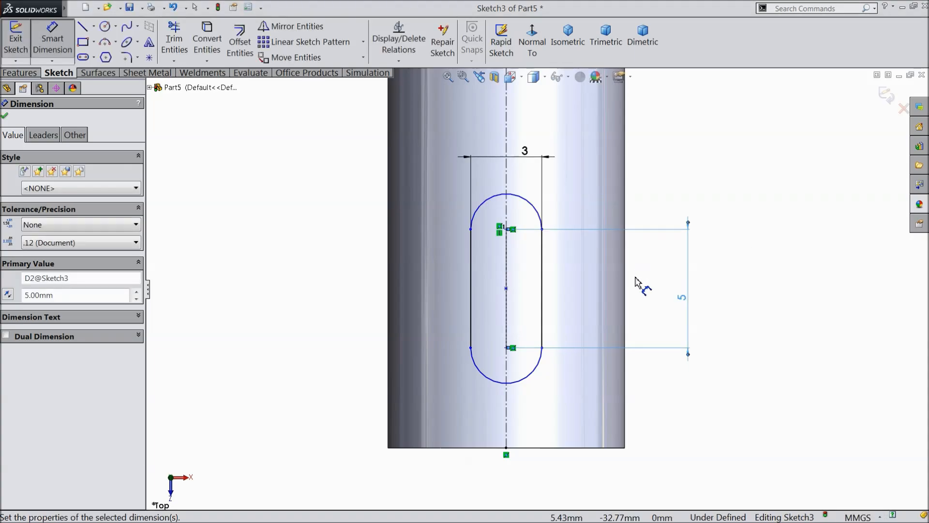
# Dimension the distance from the slot's nearer arc centre to the shaft's plain end edge as 5 mm.
pyautogui.click(514, 380)
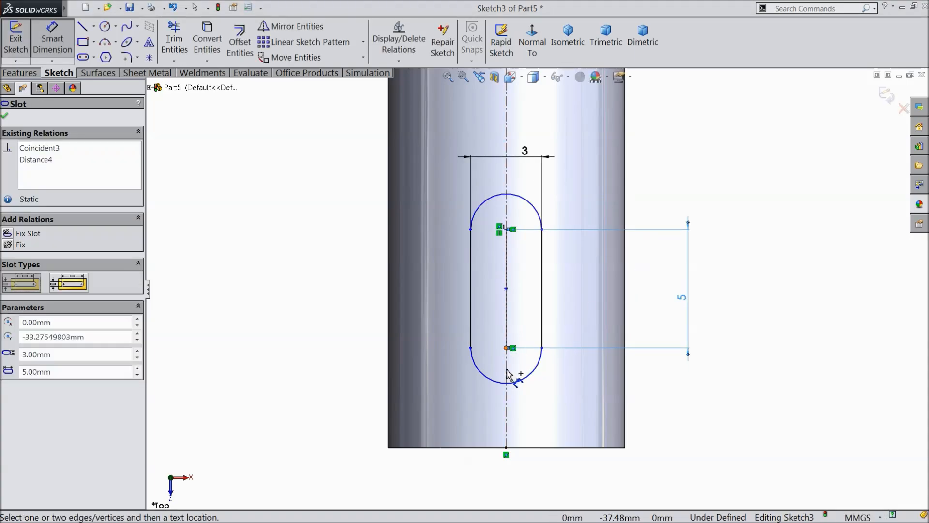
pyautogui.click(525, 447)
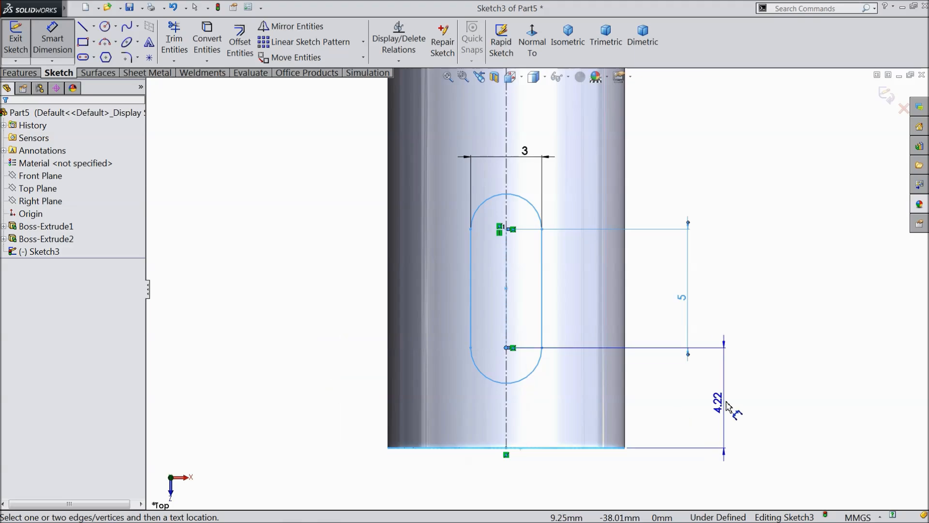
pyautogui.click(712, 406)
pyautogui.write('5')
pyautogui.press('Return')
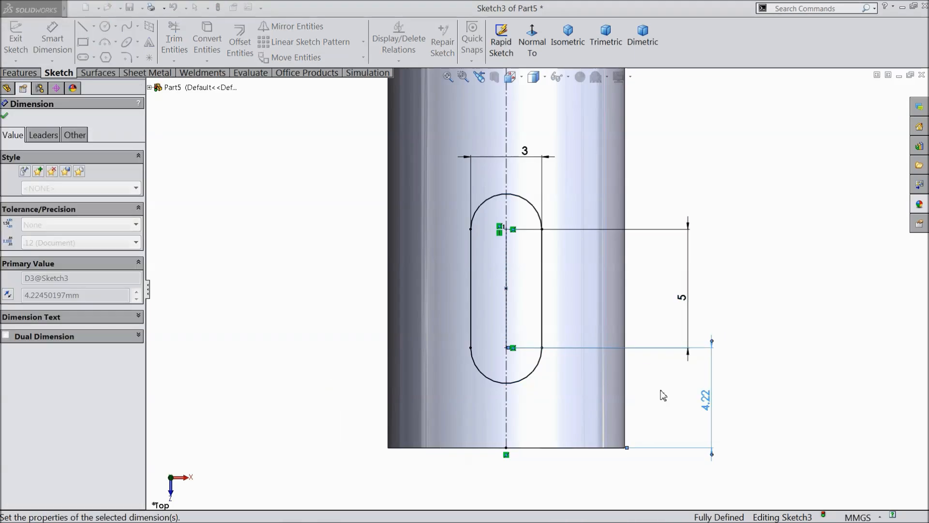
pyautogui.click(4, 118)
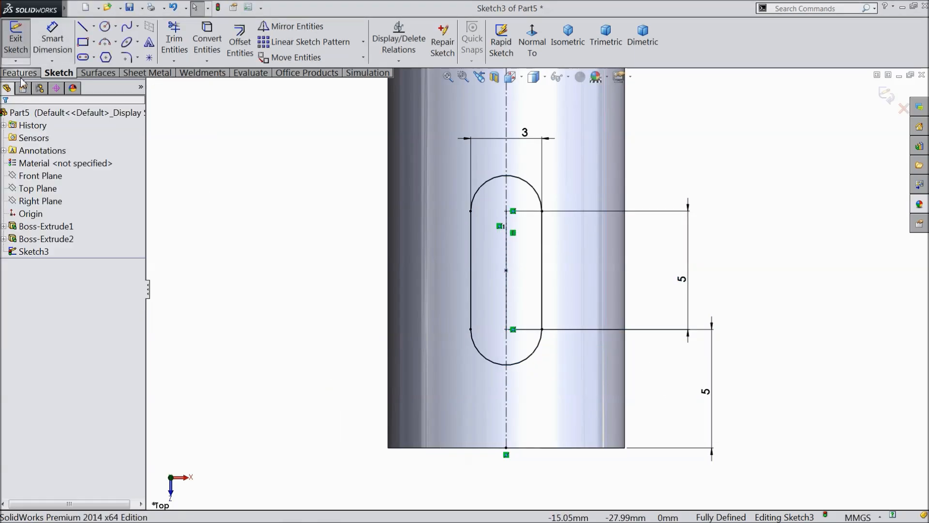
# Cut the slot into the shaft with an Extruded Cut starting at a 3.5 mm offset, direction reversed upward, Through All.
pyautogui.click(19, 72)
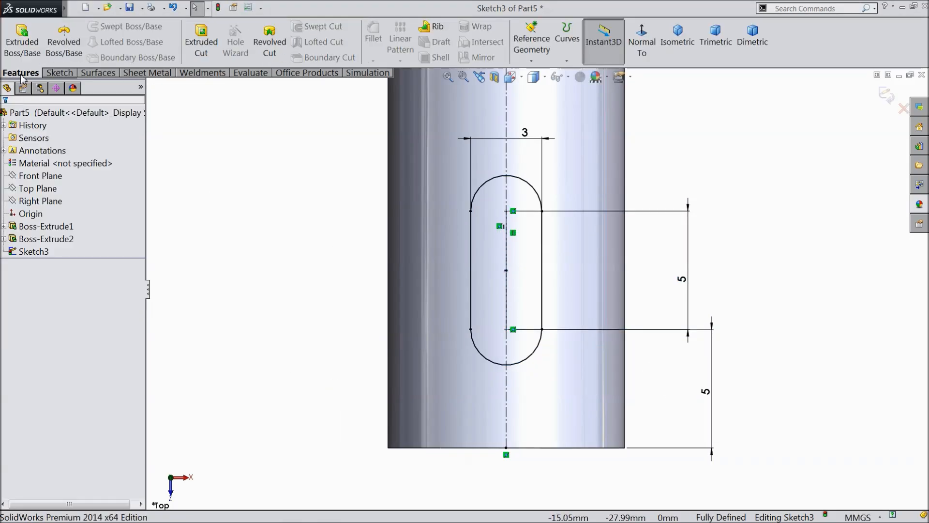
pyautogui.click(673, 44)
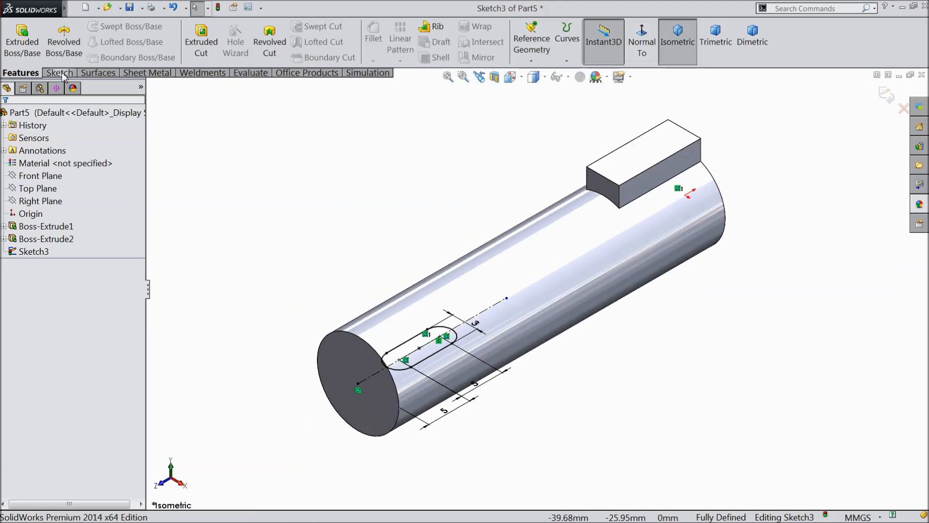
pyautogui.click(201, 43)
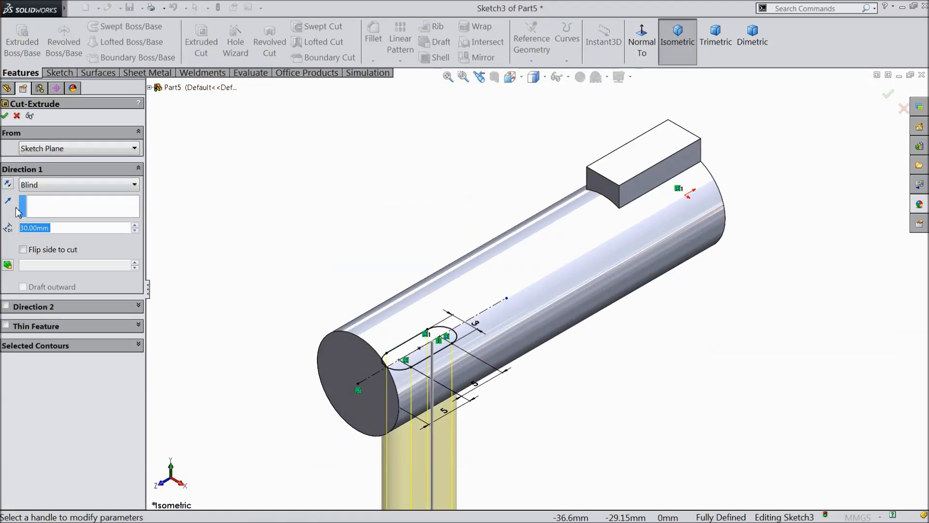
pyautogui.click(48, 149)
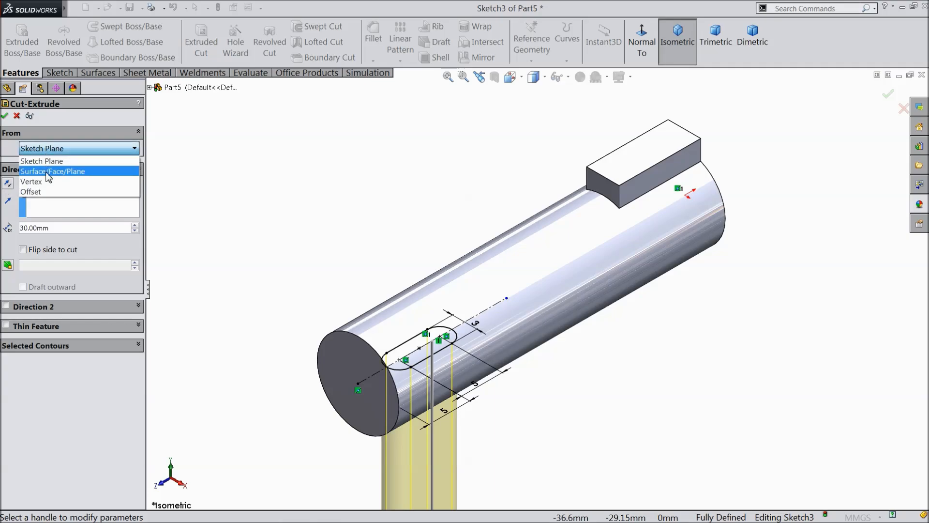
pyautogui.click(41, 196)
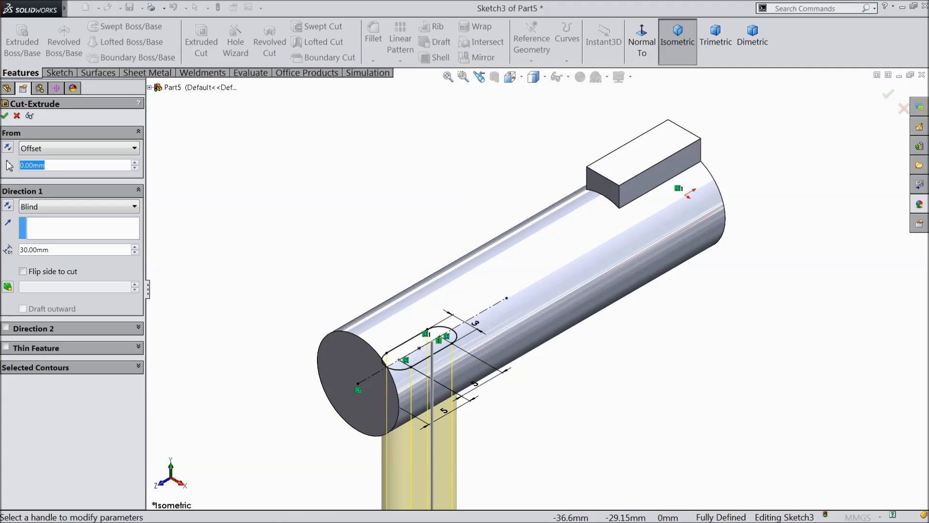
pyautogui.write('3.5')
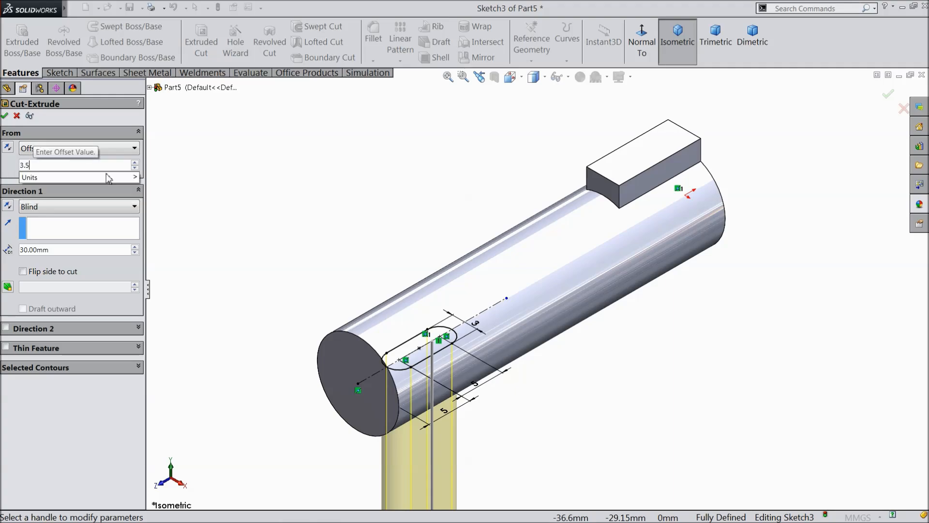
pyautogui.press('Return')
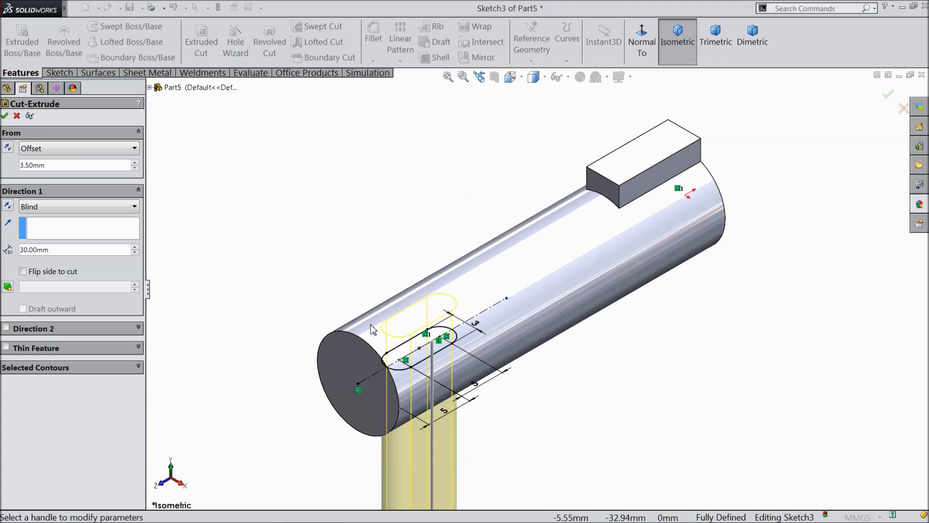
pyautogui.click(8, 208)
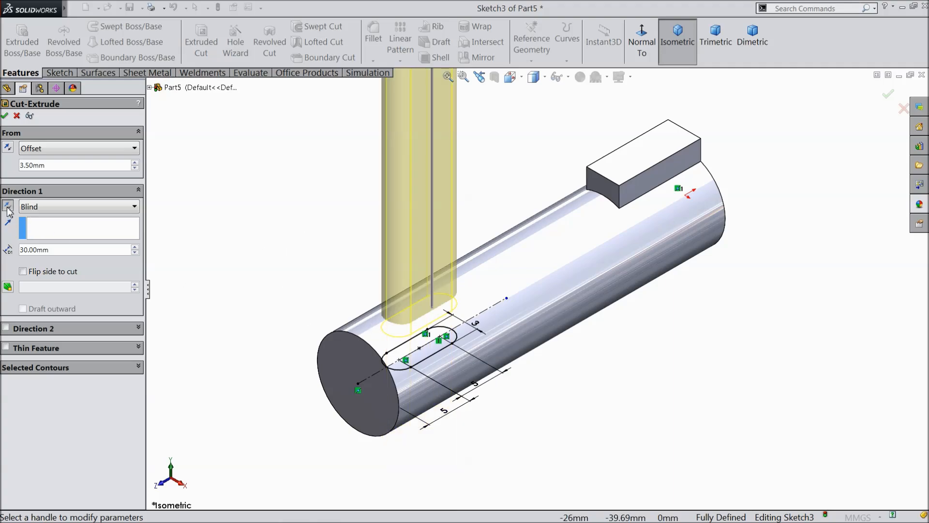
pyautogui.click(53, 207)
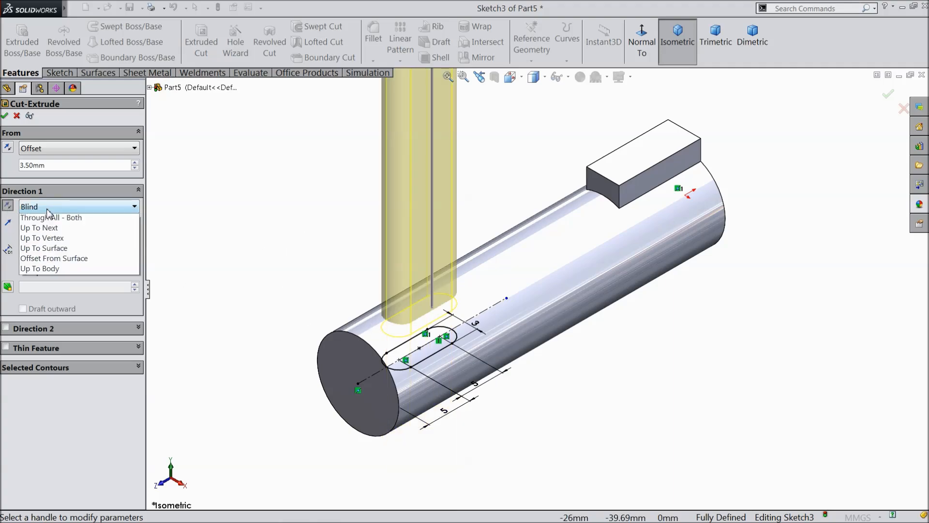
pyautogui.click(45, 233)
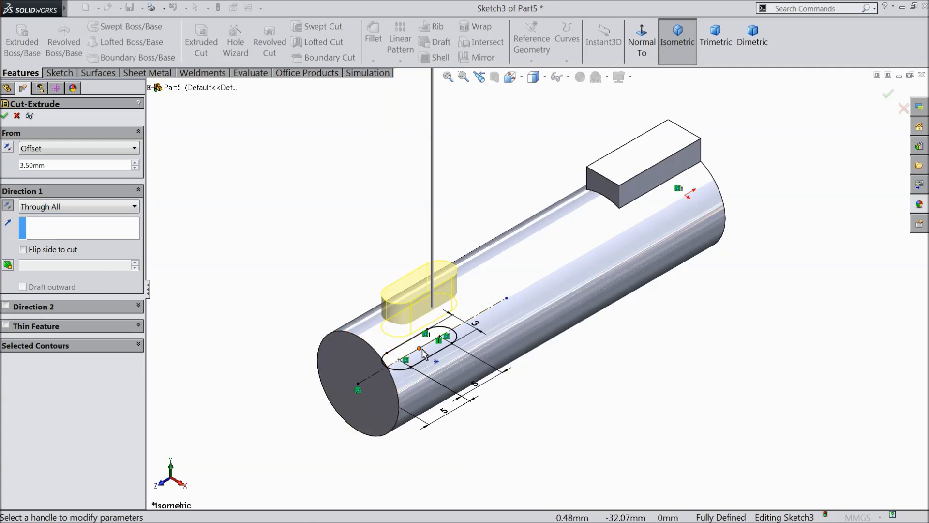
pyautogui.click(5, 116)
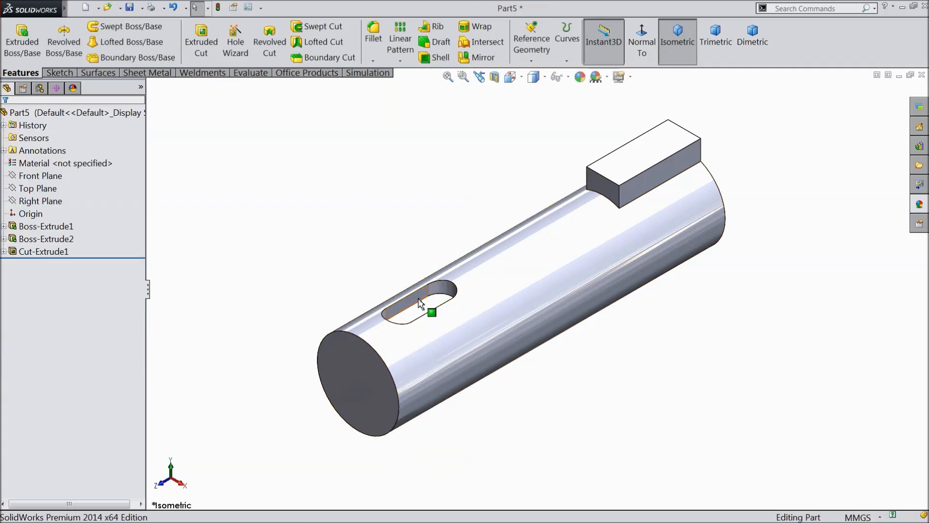
# Chamfer the circular face at the shaft's slotted end with a 0.5 mm distance at 45 degrees.
pyautogui.moveTo(421, 304)
pyautogui.mouseDown(button='middle')
pyautogui.moveTo(446, 306)
pyautogui.moveTo(450, 325)
pyautogui.moveTo(415, 305)
pyautogui.moveTo(430, 300)
pyautogui.mouseUp(button='middle')
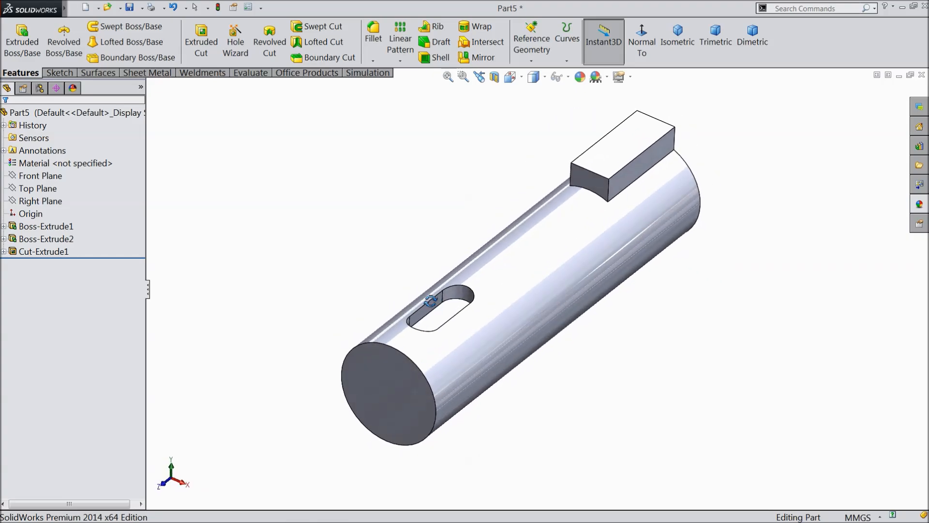
pyautogui.scroll(-1, 582, 260)
pyautogui.scroll(1, 580, 260)
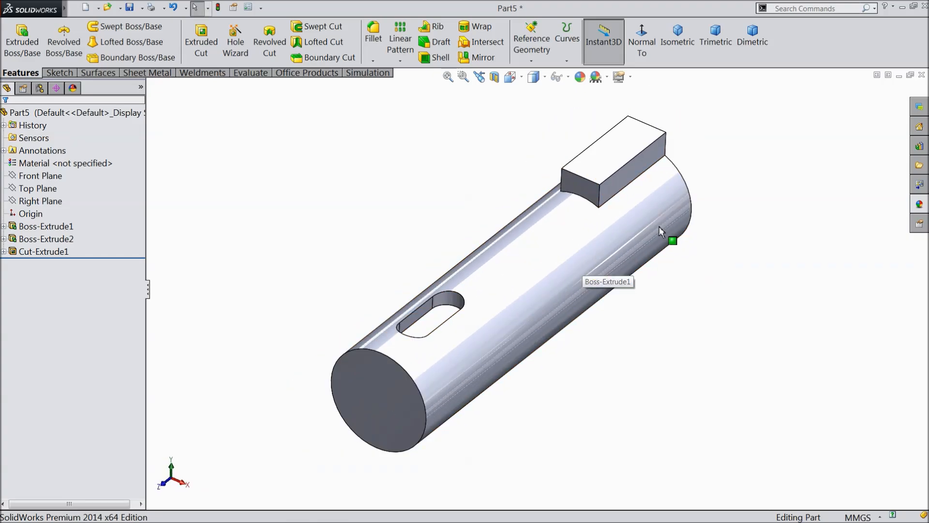
pyautogui.scroll(-1, 661, 232)
pyautogui.click(373, 61)
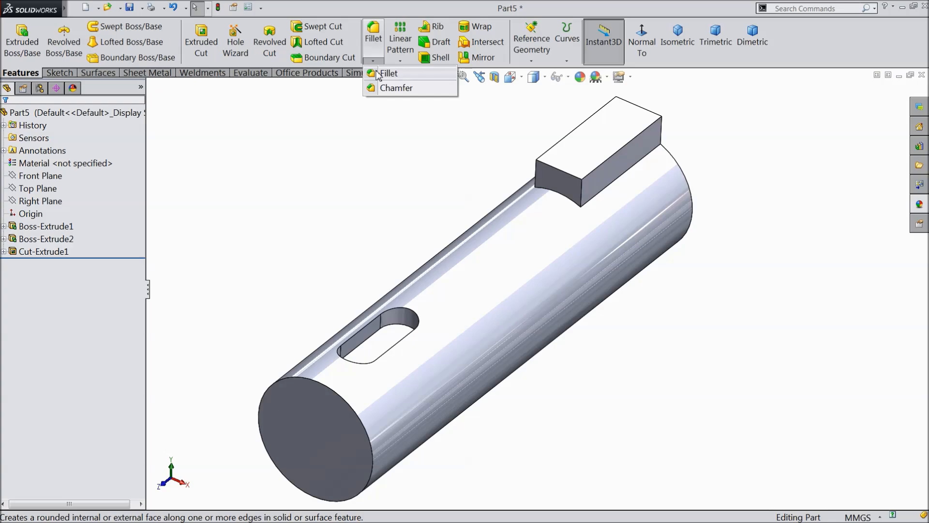
pyautogui.click(394, 85)
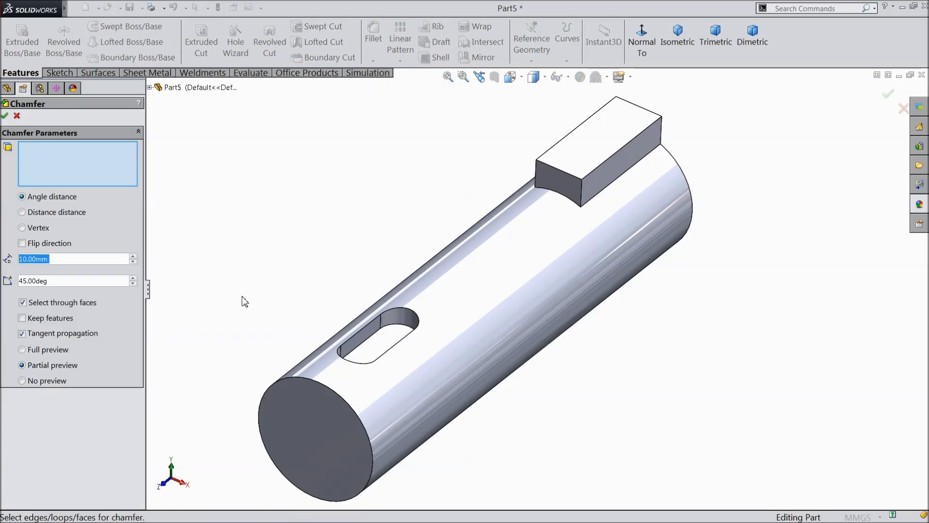
pyautogui.write('0.')
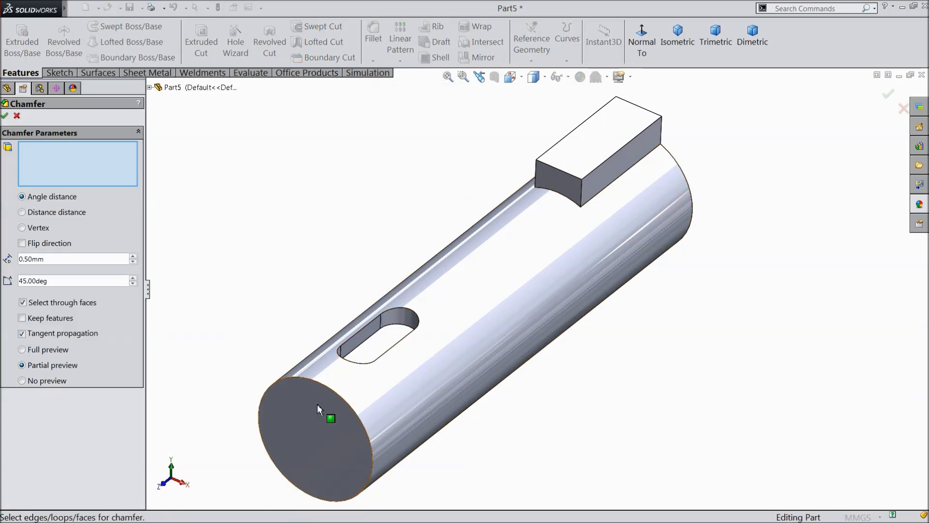
pyautogui.click(318, 406)
pyautogui.click(5, 117)
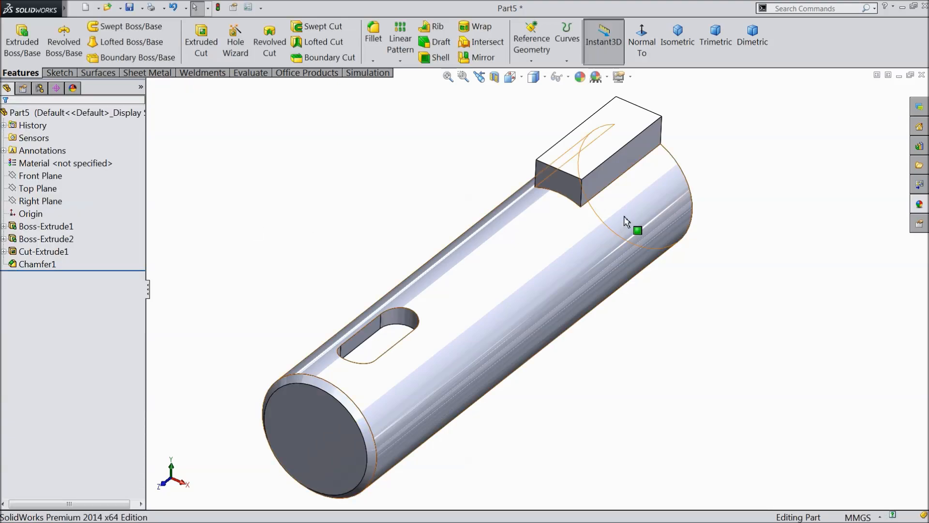
# Apply the polished aluminum appearance to the whole shaft part.
pyautogui.click(100, 116)
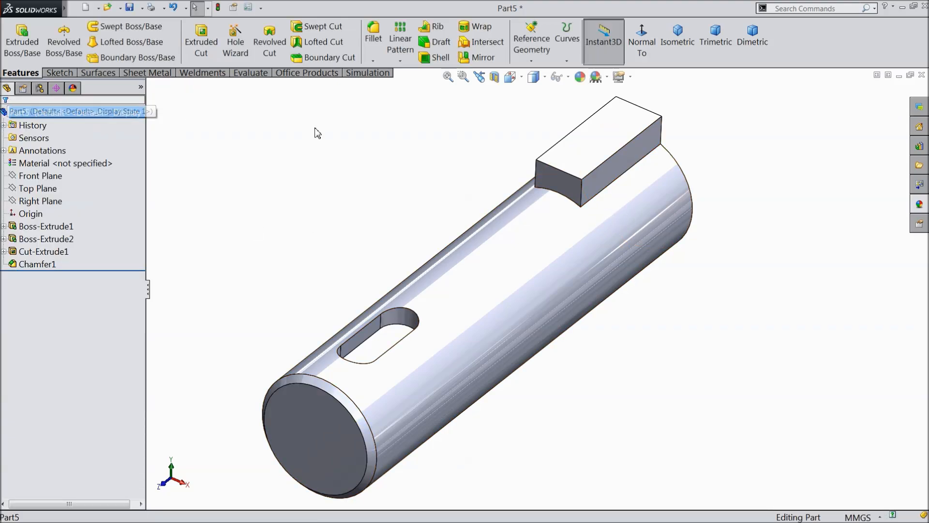
pyautogui.click(920, 204)
pyautogui.click(847, 334)
pyautogui.moveTo(606, 320)
pyautogui.mouseDown(button='middle')
pyautogui.moveTo(533, 343)
pyautogui.moveTo(613, 314)
pyautogui.mouseUp(button='middle')
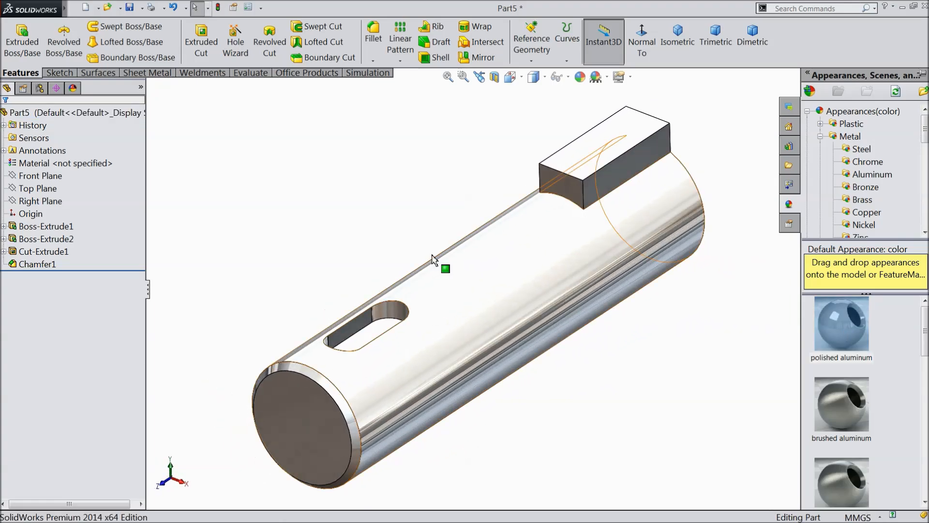
# Save the part as "3.Output Shaft" in the Gear Speed Reducer folder.
pyautogui.click(129, 7)
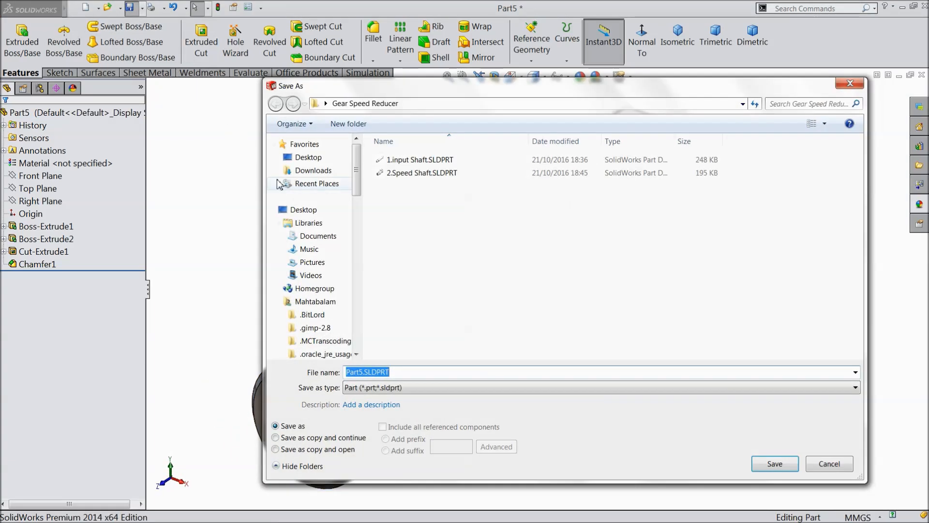
pyautogui.write('3.Output Shaft')
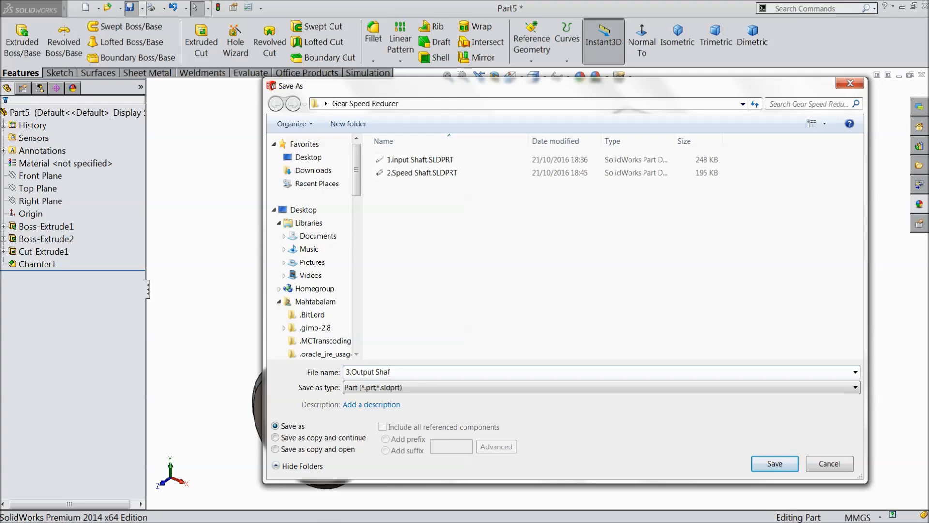
pyautogui.click(769, 465)
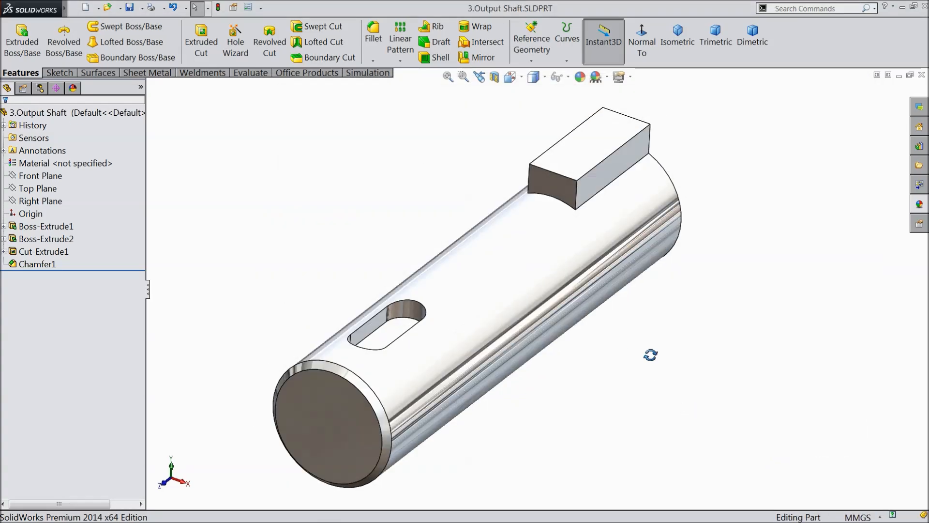
pyautogui.moveTo(650, 354); pyautogui.dragTo(576, 390, button='middle')
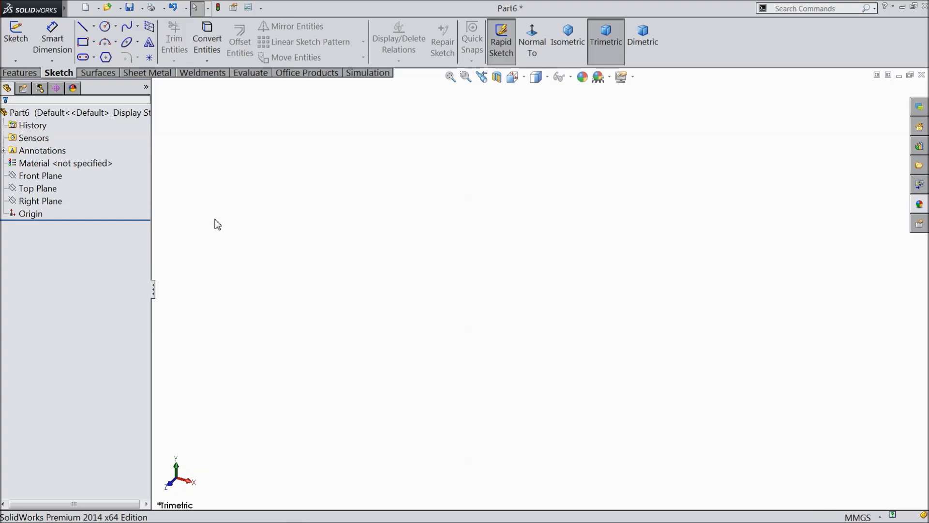
# Sketch two concentric circles centred on the origin on the Front Plane, with radii of about 124 mm and 60 mm.
pyautogui.click(51, 176)
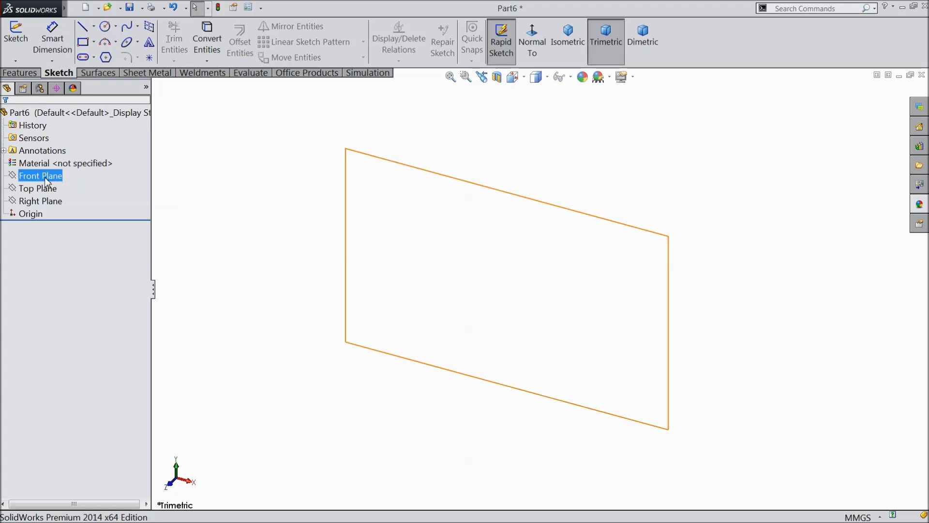
pyautogui.click(63, 163)
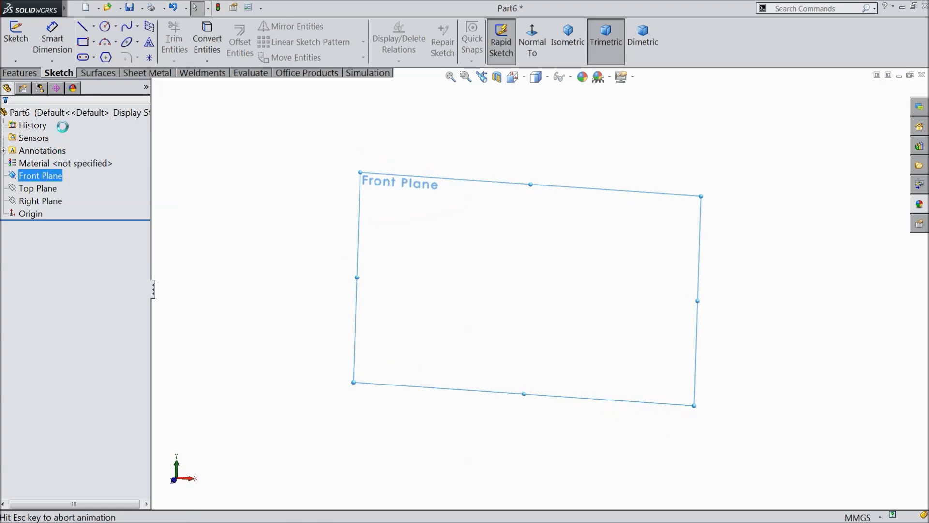
pyautogui.click(104, 26)
pyautogui.click(540, 289)
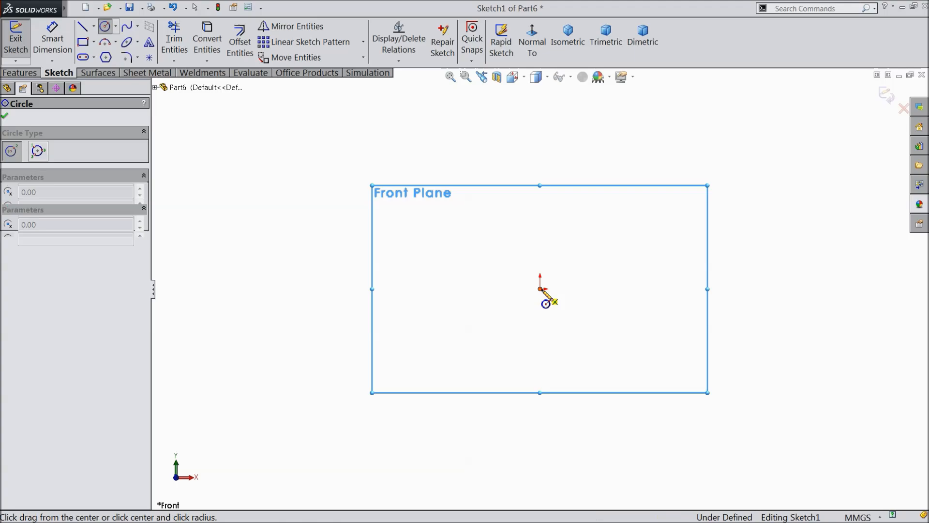
pyautogui.click(342, 184)
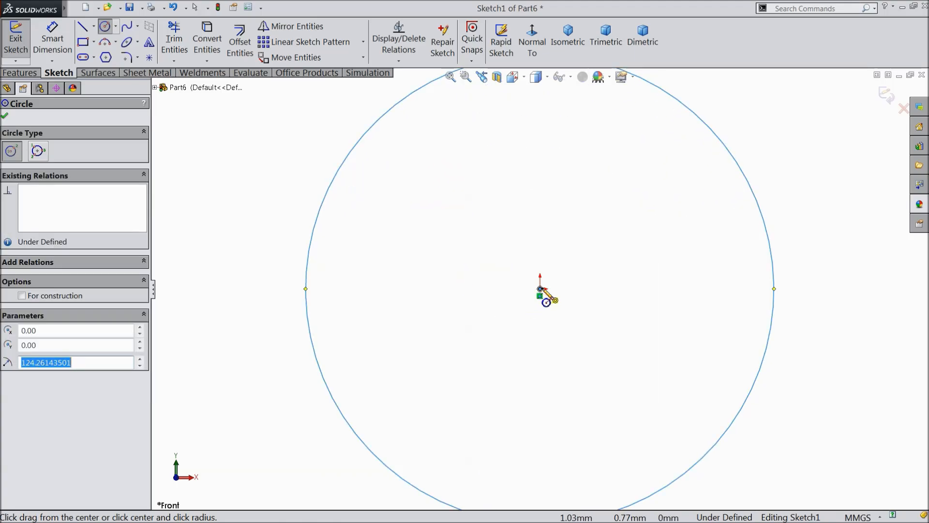
pyautogui.click(540, 289)
pyautogui.click(435, 246)
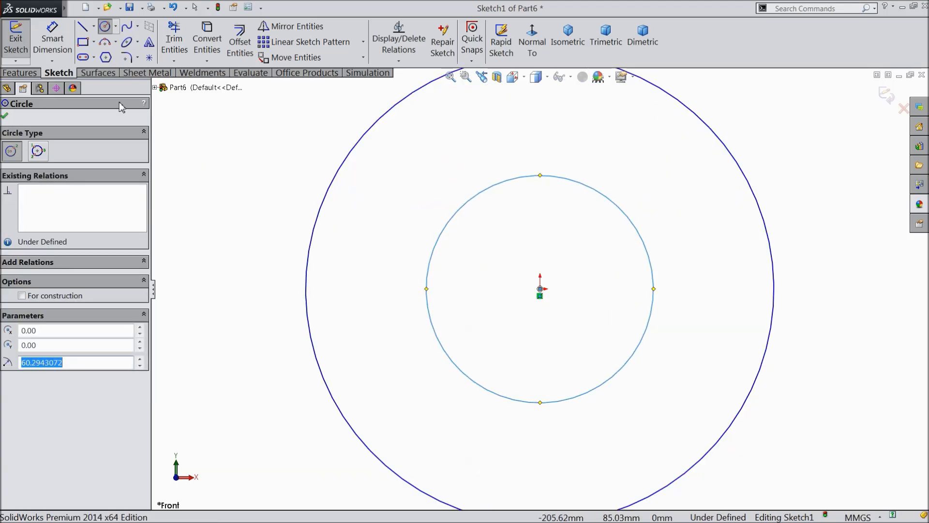
# Dimension the outer circle's diameter as 20 mm.
pyautogui.click(52, 42)
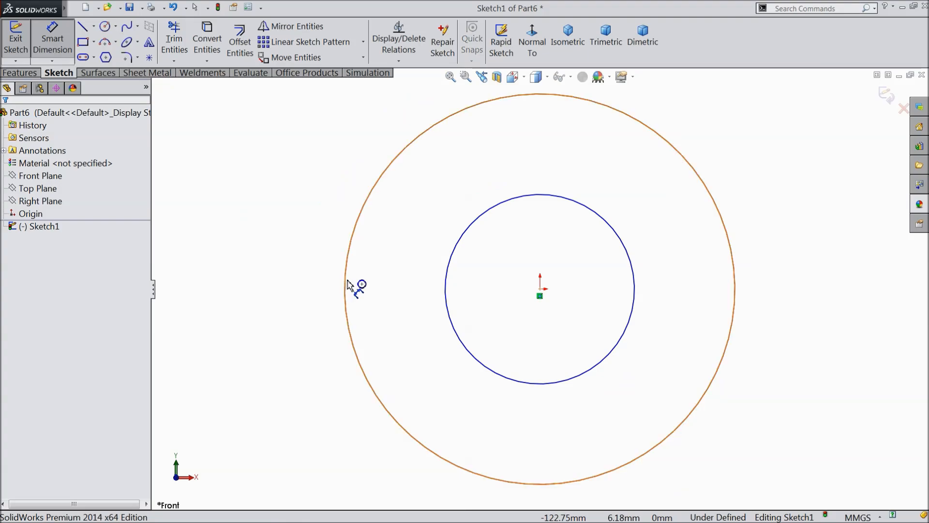
pyautogui.click(344, 282)
pyautogui.click(261, 281)
pyautogui.write('20')
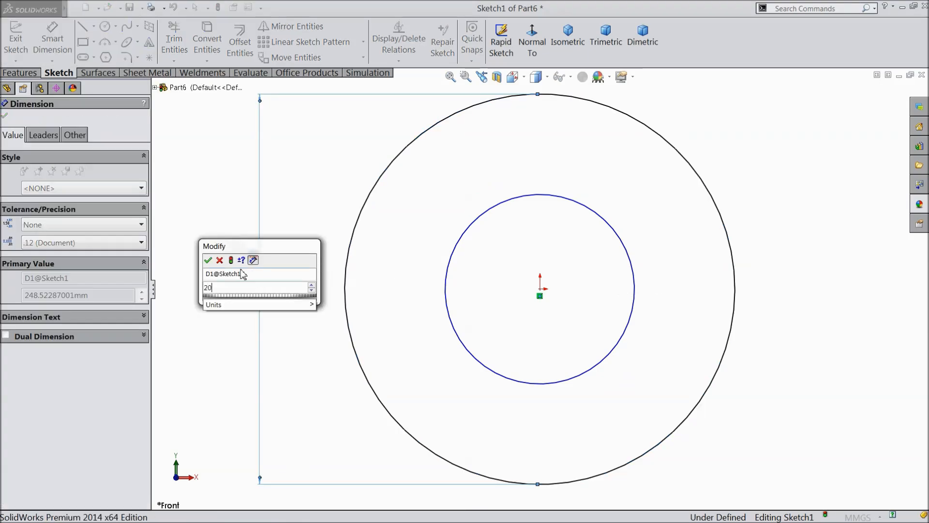
pyautogui.click(208, 261)
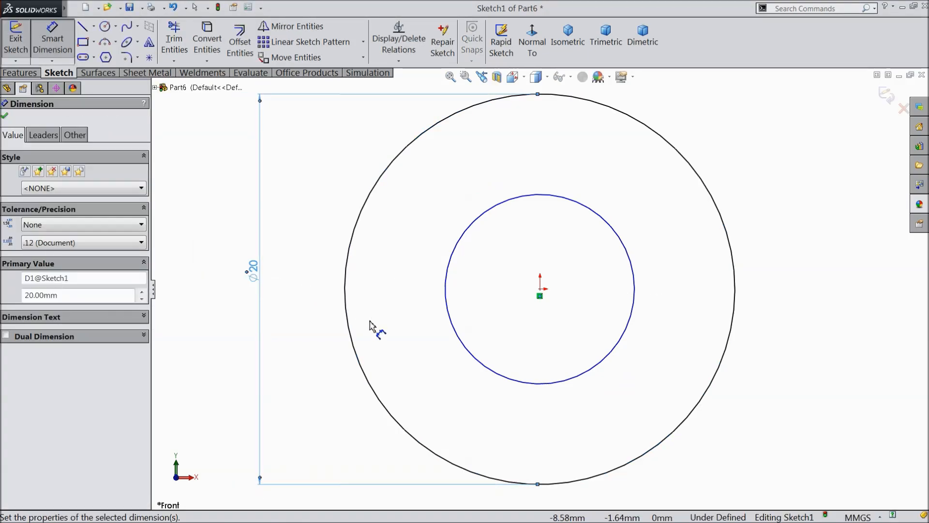
# Dimension the inner circle's diameter as 8 mm.
pyautogui.click(634, 302)
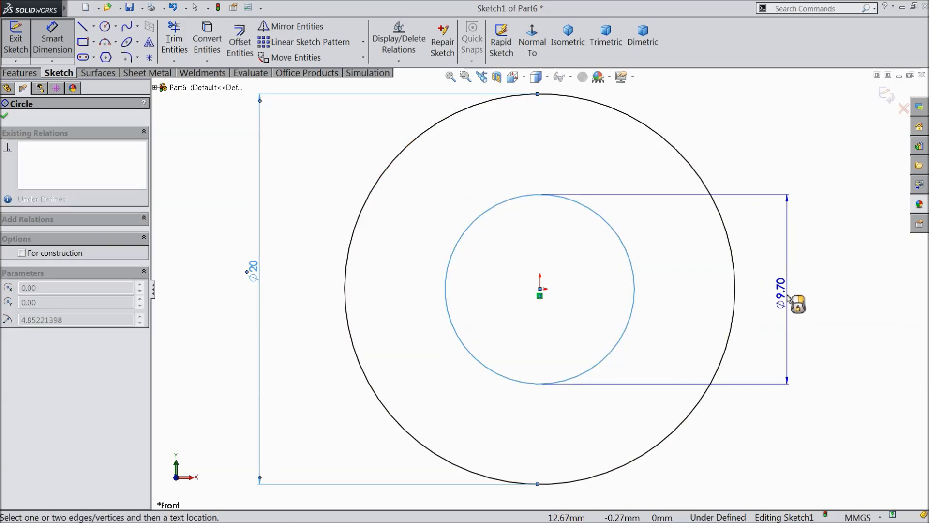
pyautogui.click(789, 298)
pyautogui.write('8')
pyautogui.click(736, 282)
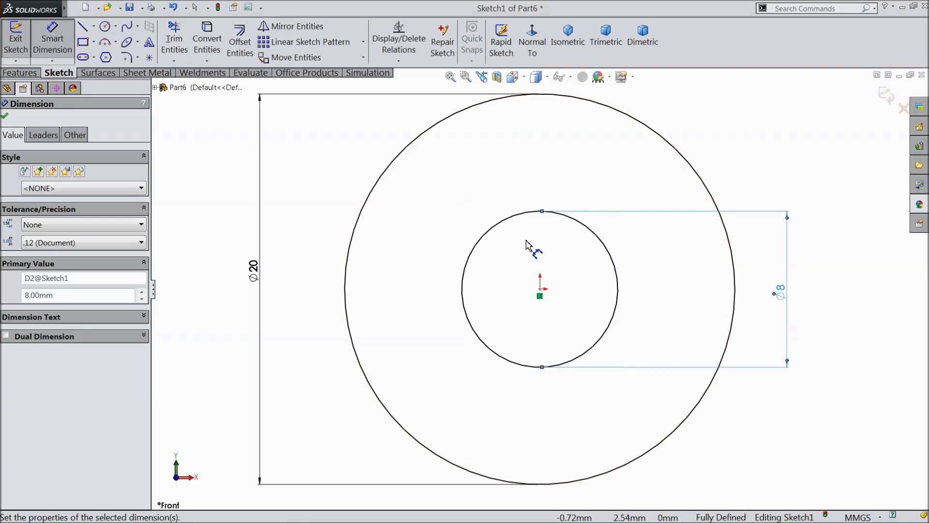
# Draw a vertical centerline from the origin up to a point between the inner and outer circles.
pyautogui.click(93, 26)
pyautogui.click(99, 56)
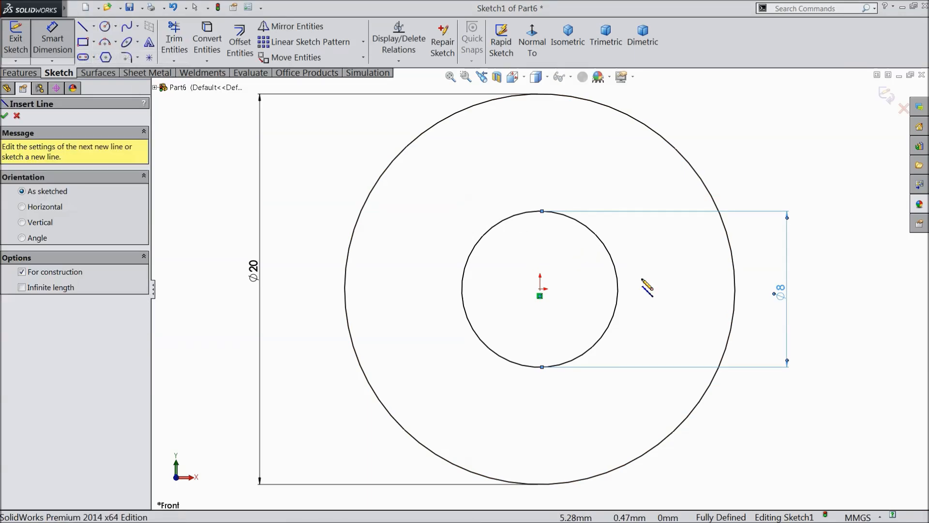
pyautogui.click(540, 289)
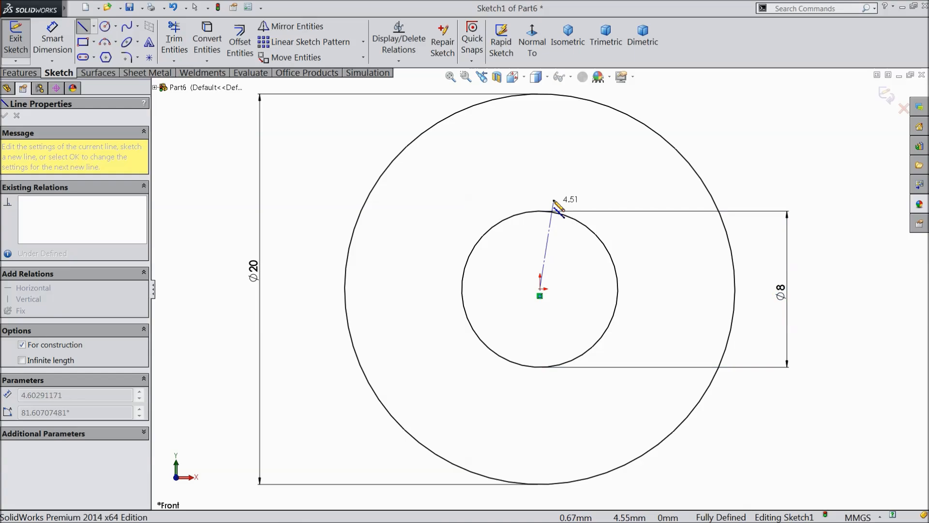
pyautogui.click(540, 181)
pyautogui.rightClick(565, 170)
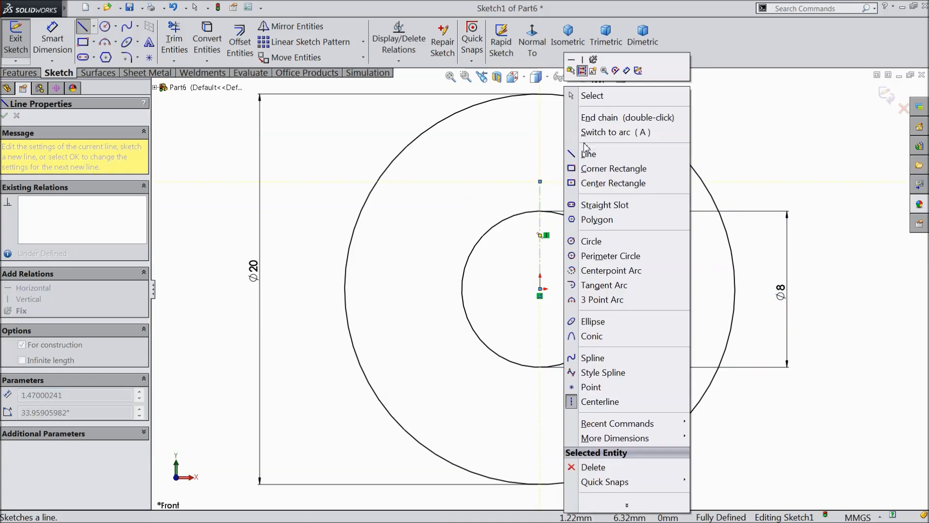
pyautogui.click(587, 95)
# Draw a corner rectangle about 0.83 mm wide and 1.39 mm high across the centerline and the top of the inner circle.
pyautogui.scroll(-3, 573, 229)
pyautogui.scroll(-2, 547, 215)
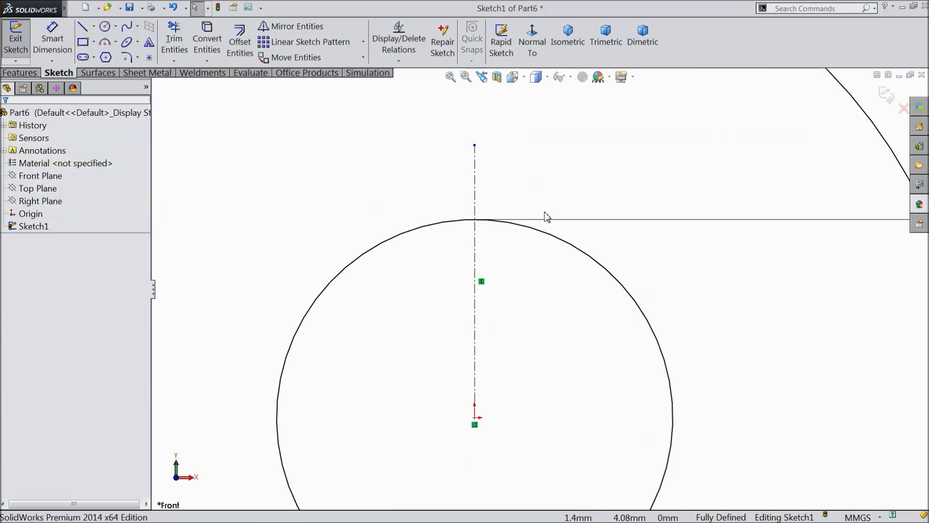
pyautogui.click(84, 43)
pyautogui.scroll(-2, 431, 222)
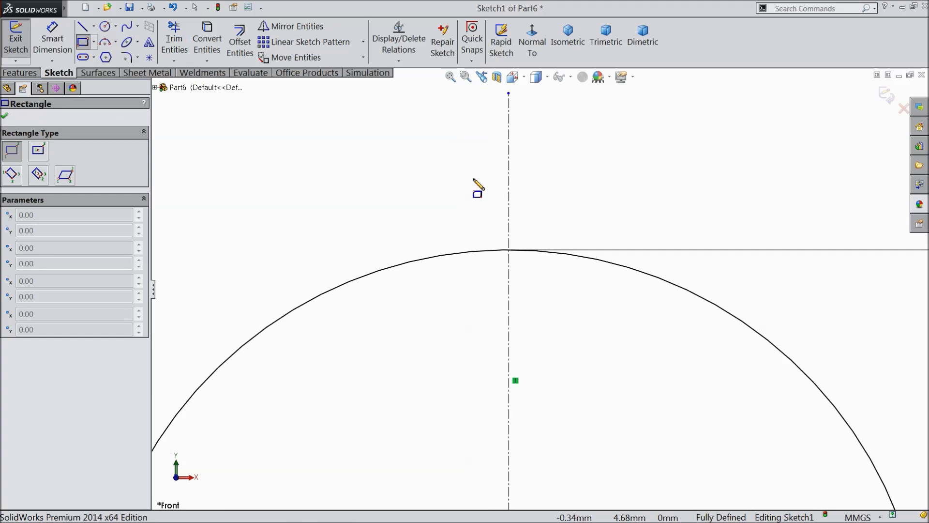
pyautogui.moveTo(471, 175); pyautogui.dragTo(557, 320)
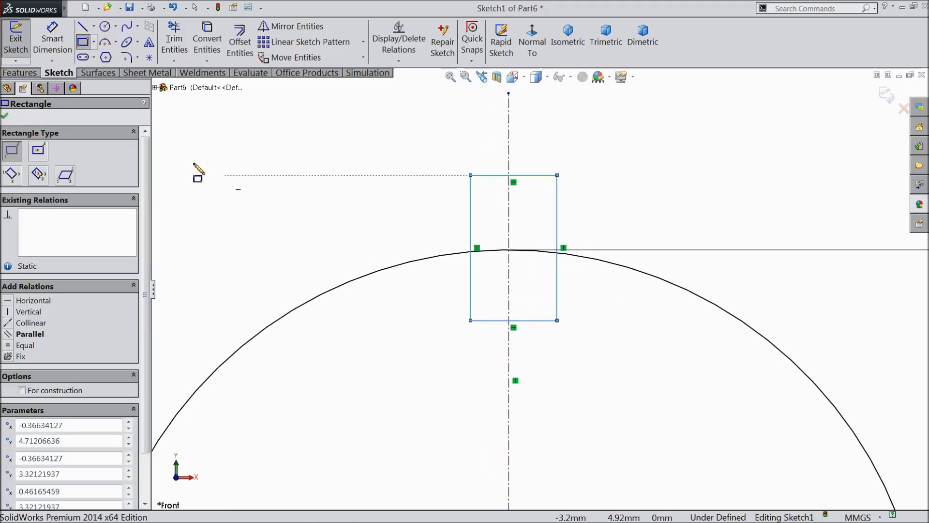
# Dimension the rectangle's width as 0.6 mm along its upper edge.
pyautogui.click(60, 45)
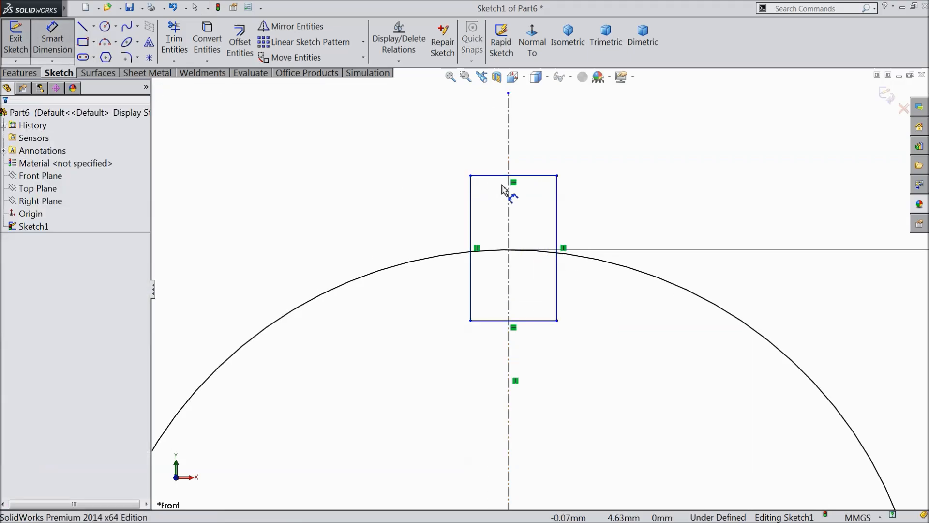
pyautogui.click(532, 176)
pyautogui.click(532, 155)
pyautogui.write('0.6')
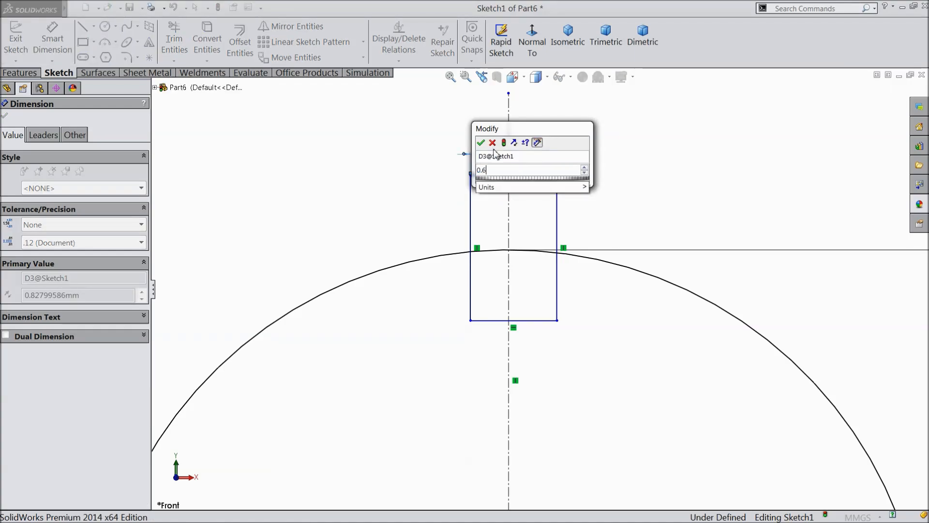
pyautogui.click(481, 142)
pyautogui.press('Escape')
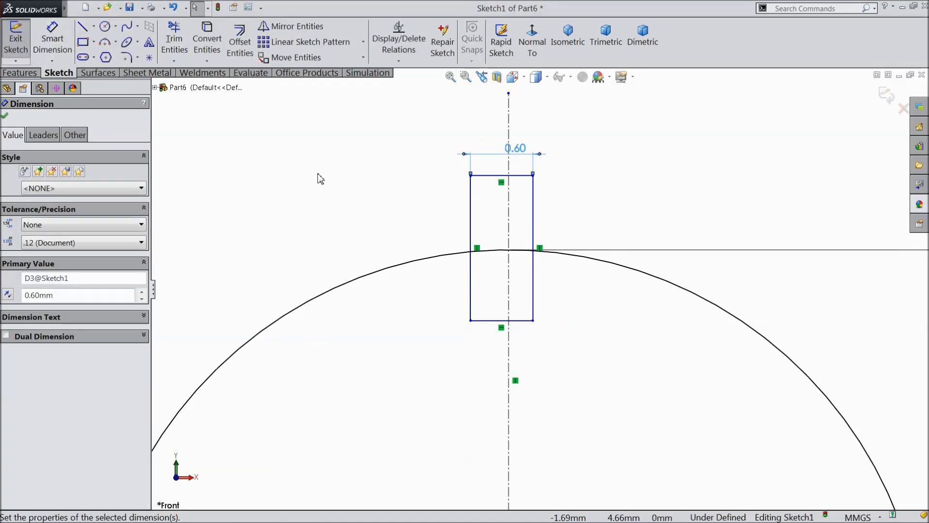
# Make the rectangle's two vertical sides symmetric about the vertical centerline.
pyautogui.moveTo(573, 176); pyautogui.dragTo(430, 208)
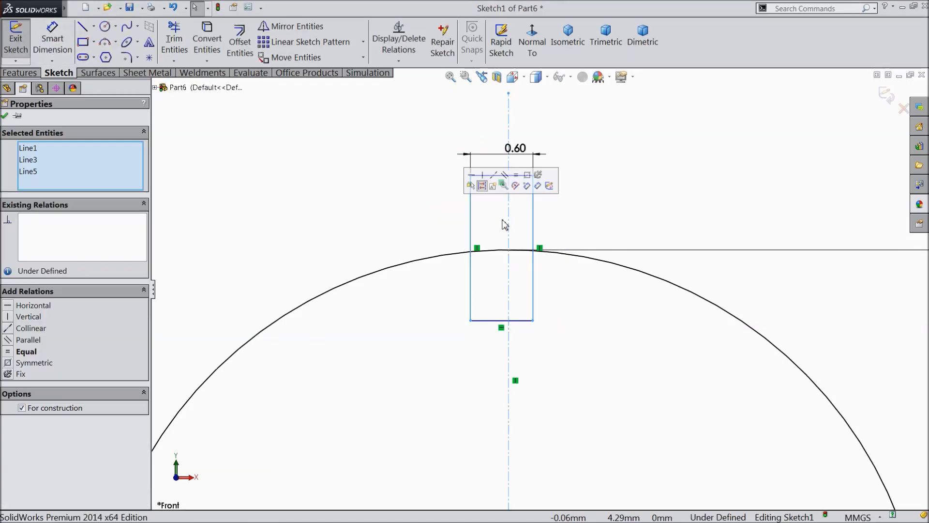
pyautogui.click(515, 185)
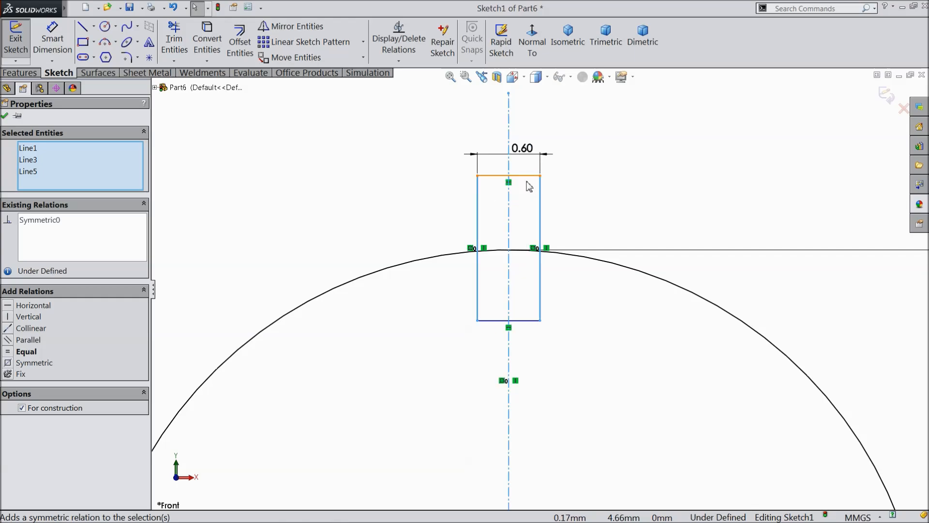
pyautogui.click(6, 116)
# Dimension the distance from the origin to the rectangle's upper edge as 4.5 mm.
pyautogui.click(52, 39)
pyautogui.scroll(5, 513, 203)
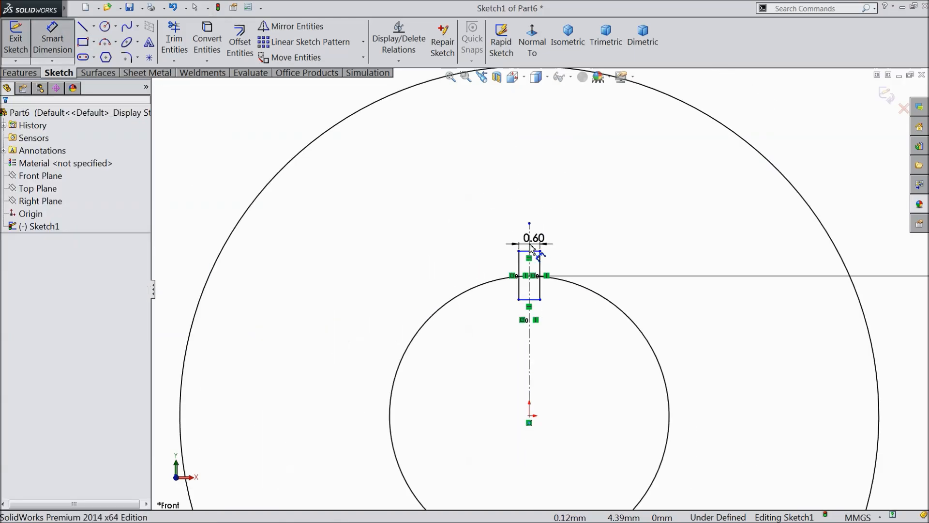
pyautogui.scroll(-4, 566, 369)
pyautogui.click(500, 129)
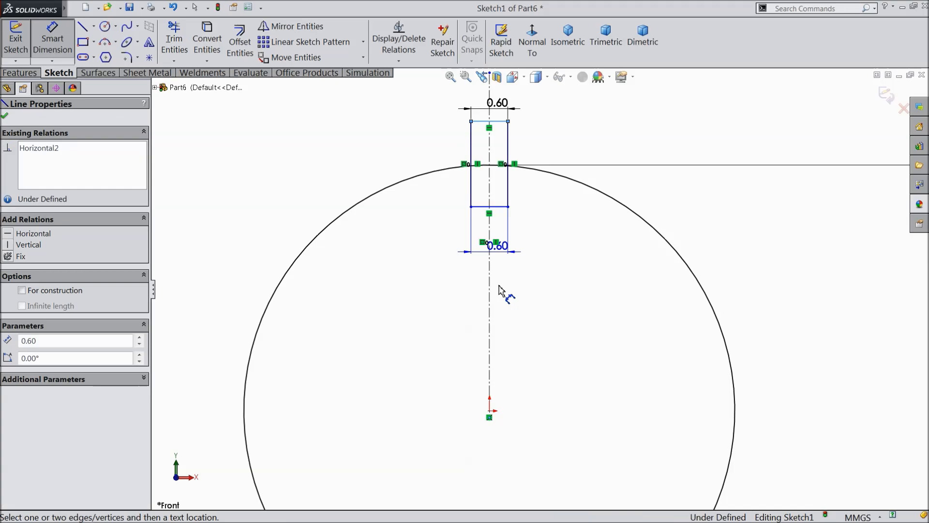
pyautogui.click(490, 411)
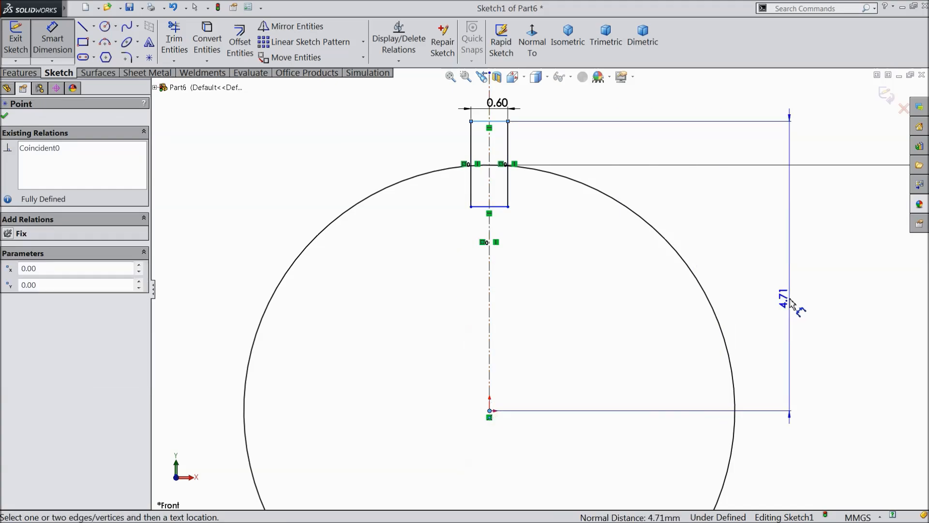
pyautogui.click(791, 309)
pyautogui.write('4.5')
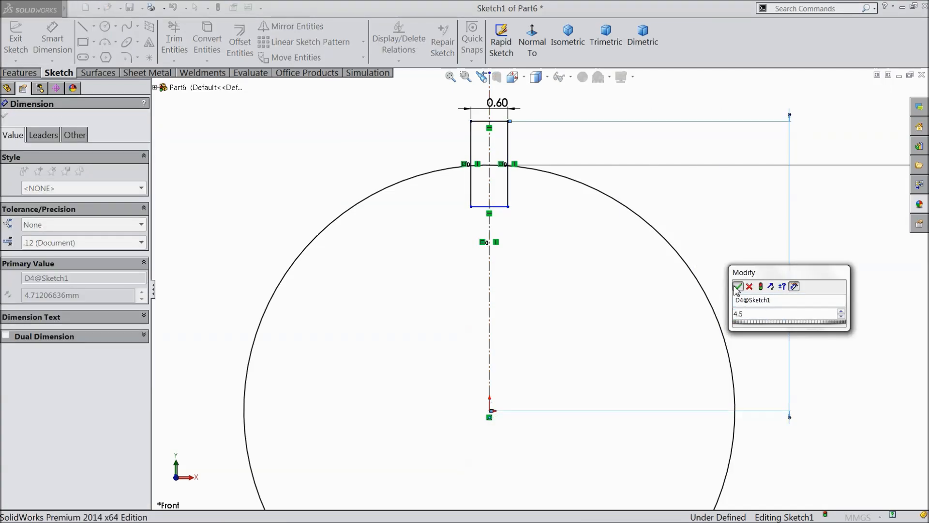
pyautogui.click(737, 286)
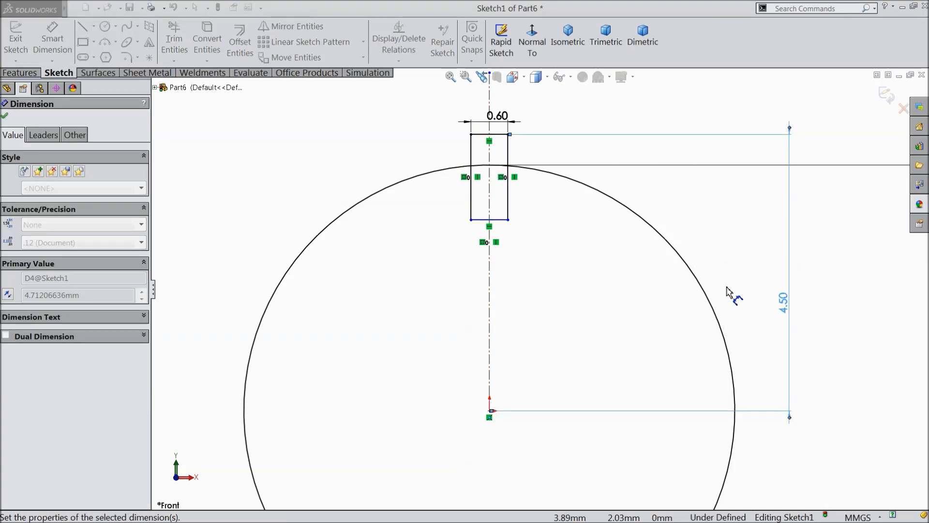
pyautogui.click(5, 117)
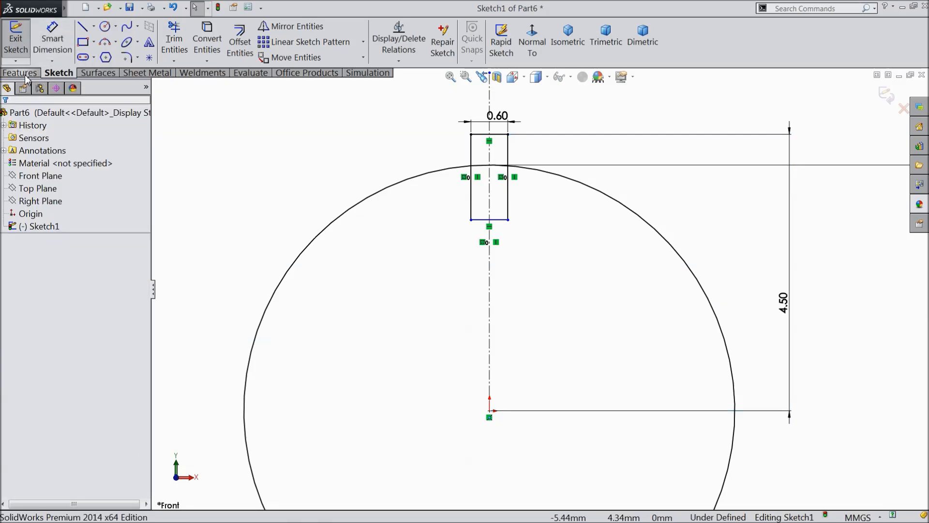
# Trim the rectangle's portion inside the inner circle and the arc between its sides to leave an open keyway notch.
pyautogui.click(188, 53)
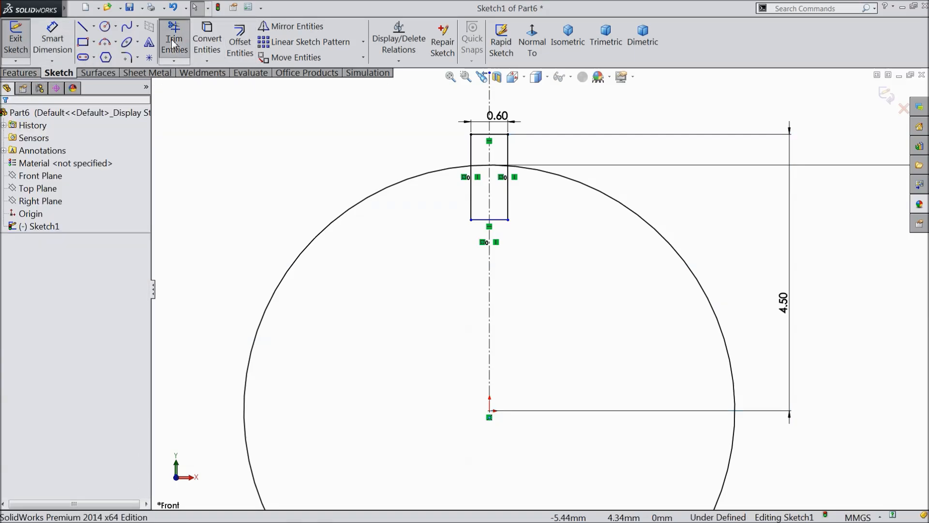
pyautogui.scroll(-3, 481, 155)
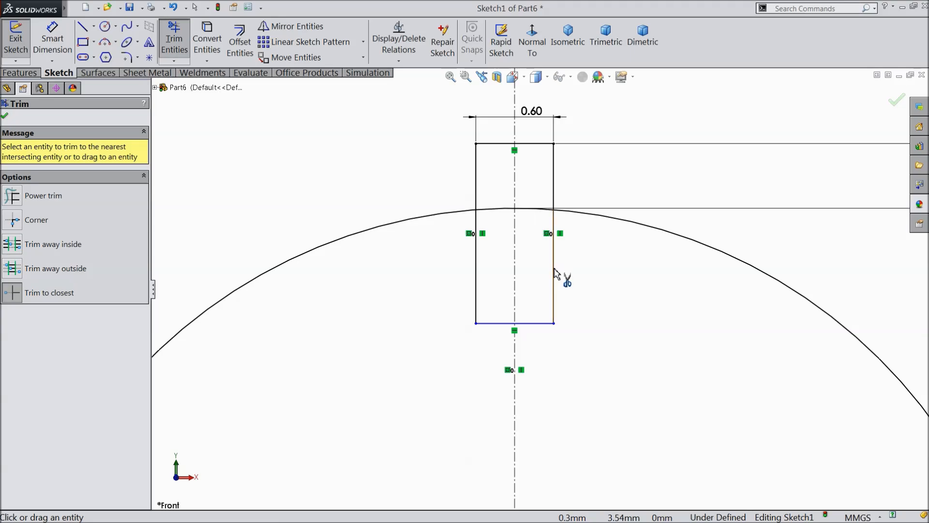
pyautogui.click(554, 272)
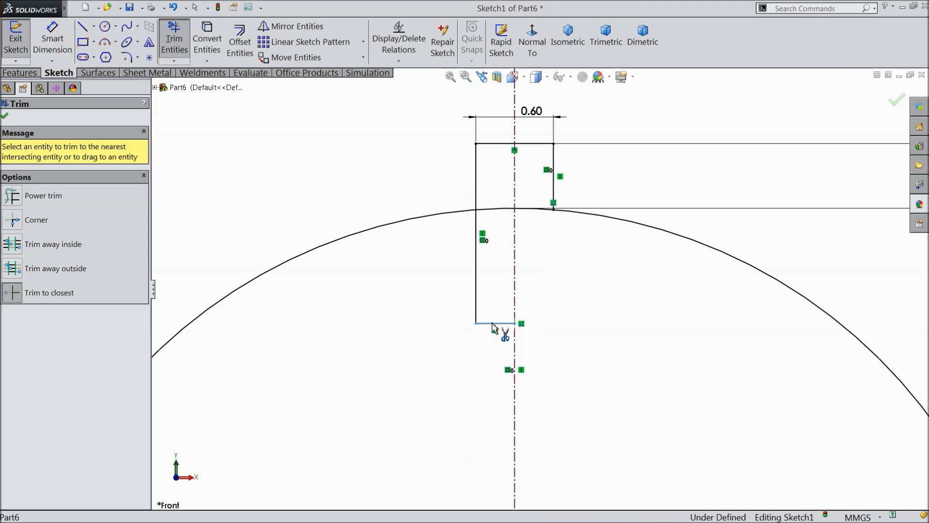
pyautogui.click(495, 322)
pyautogui.click(475, 306)
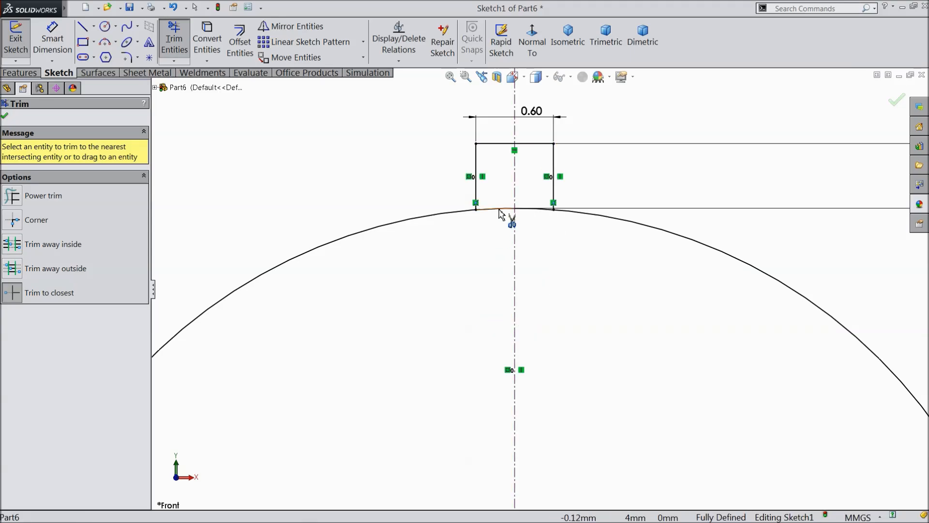
pyautogui.click(499, 210)
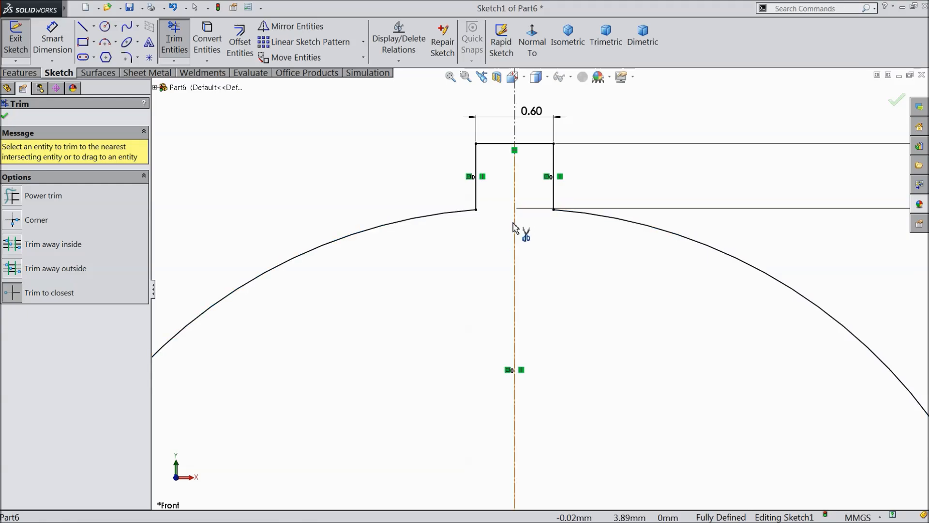
pyautogui.click(6, 117)
pyautogui.scroll(10, 540, 218)
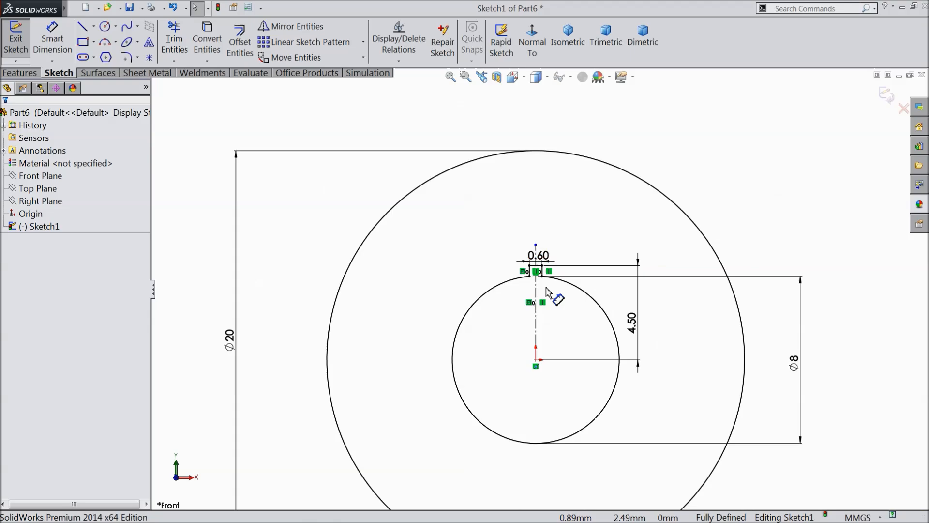
# Create a circular sketch pattern of the notch's three lines about the origin with 10 equally spaced instances over 360 degrees.
pyautogui.scroll(-5, 547, 291)
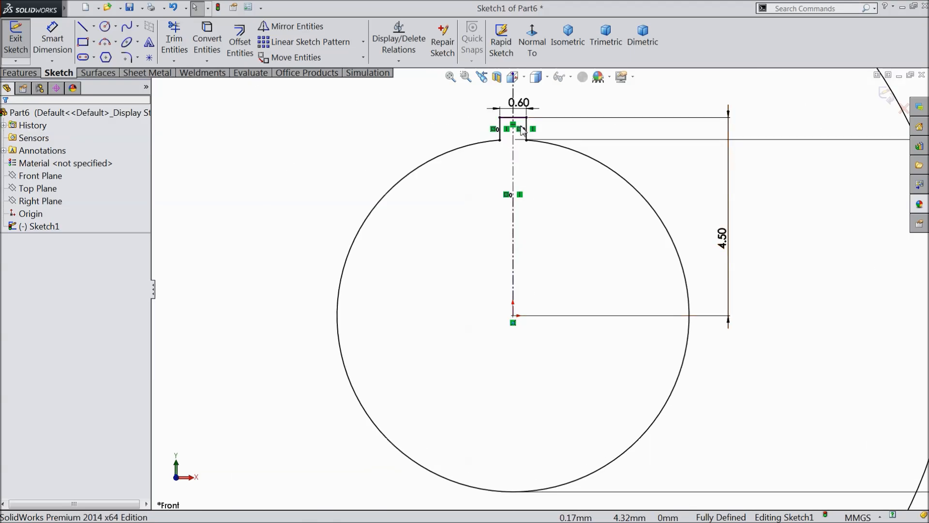
pyautogui.click(362, 42)
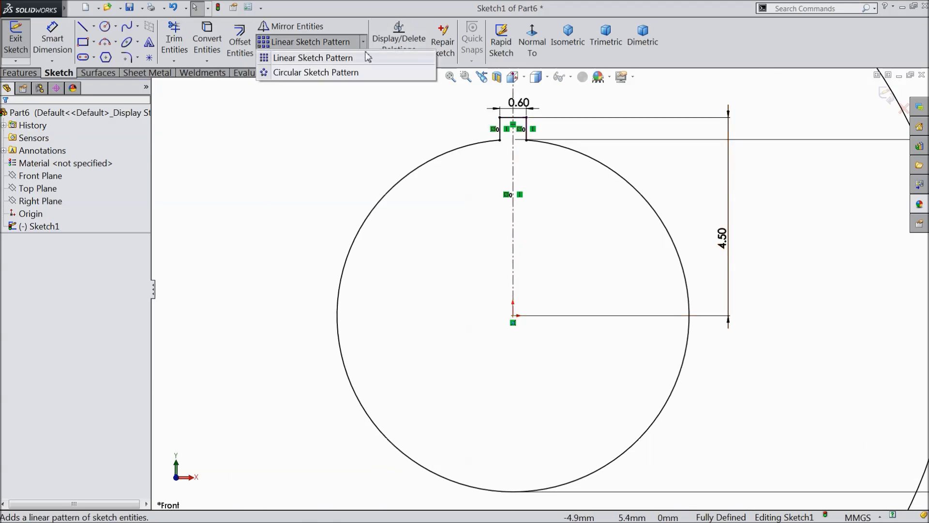
pyautogui.click(349, 74)
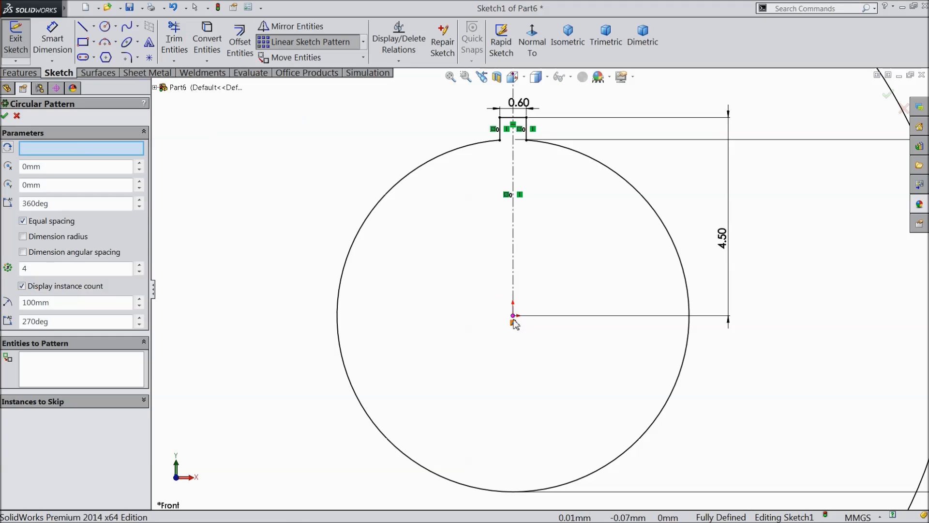
pyautogui.click(87, 371)
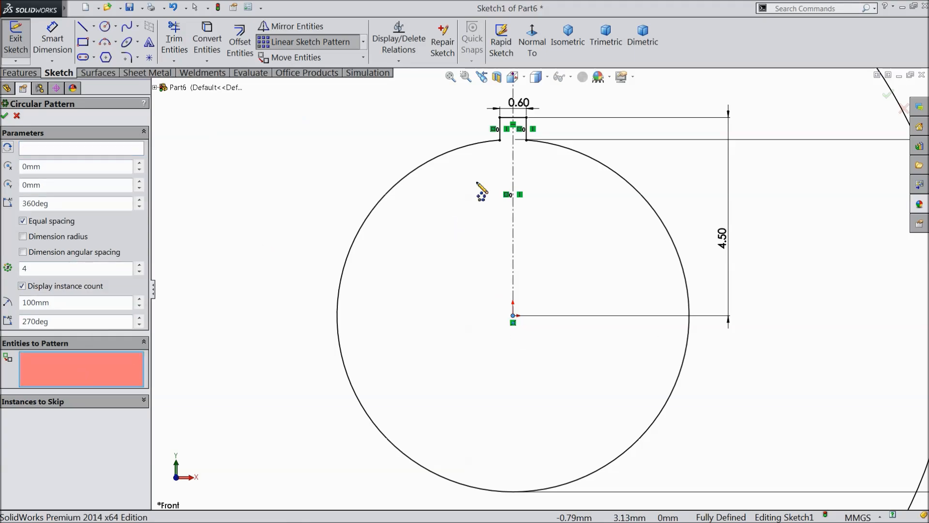
pyautogui.click(500, 124)
pyautogui.click(506, 117)
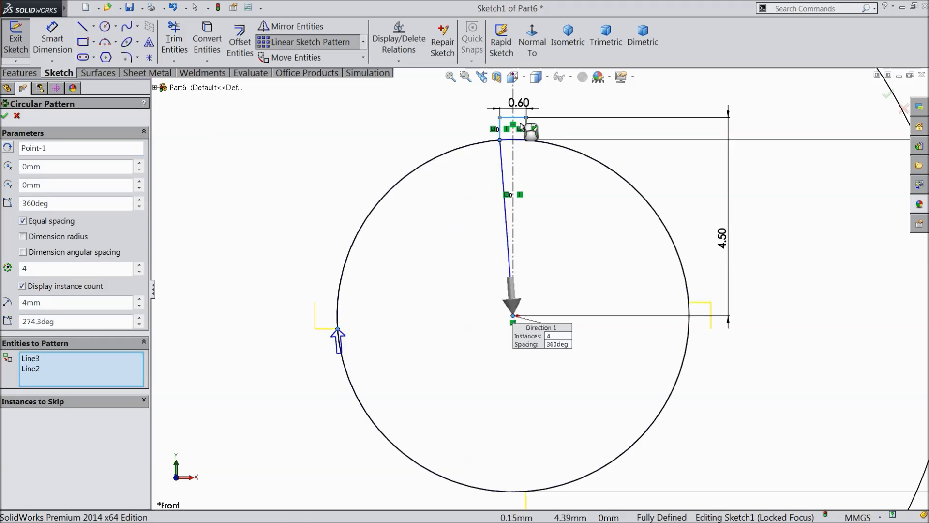
pyautogui.click(526, 130)
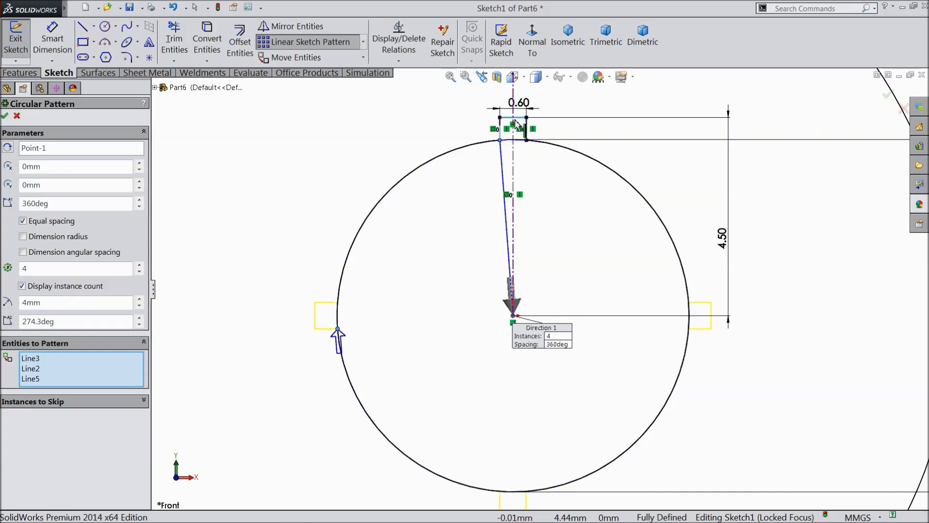
pyautogui.click(140, 266)
pyautogui.click(140, 266)
pyautogui.click(139, 265)
pyautogui.click(140, 266)
pyautogui.click(139, 266)
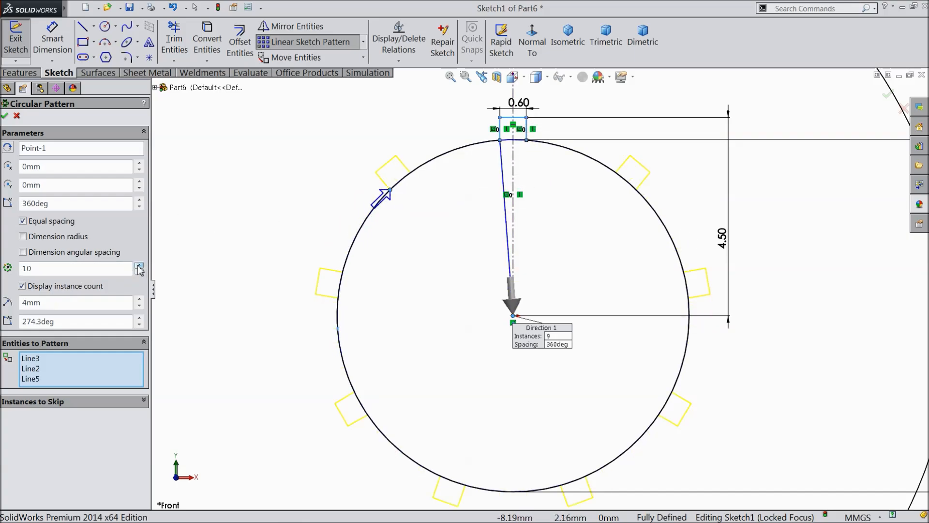
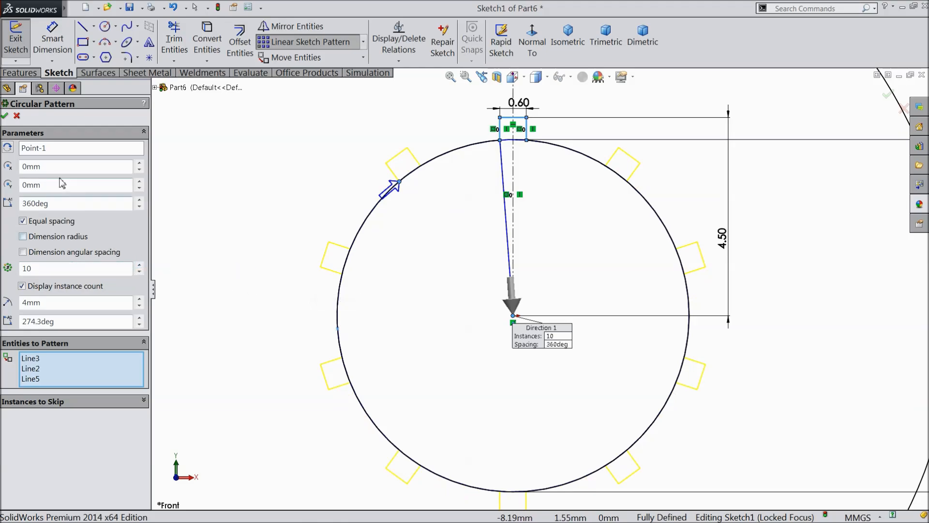
pyautogui.click(4, 116)
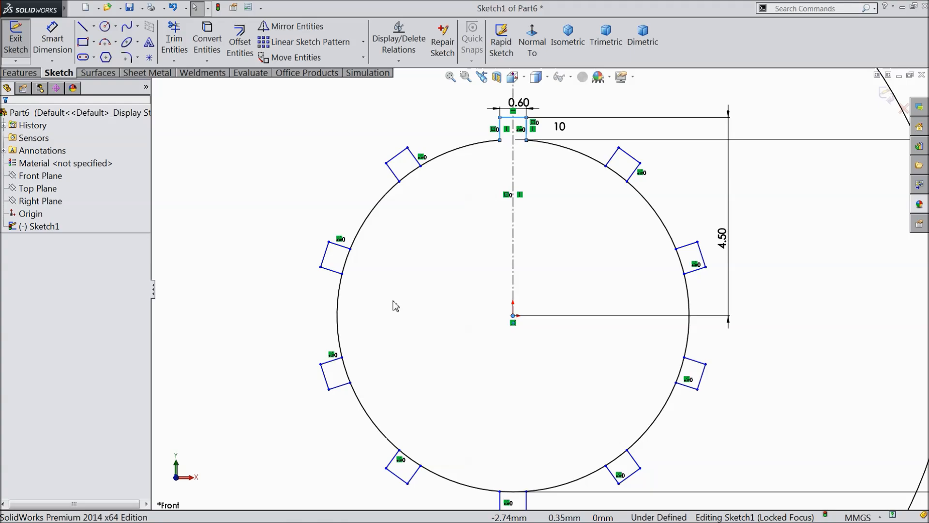
# Trim the inner circle's arc segments across the nine patterned notches to form one continuous splined bore profile.
pyautogui.scroll(2, 444, 282)
pyautogui.scroll(-2, 534, 396)
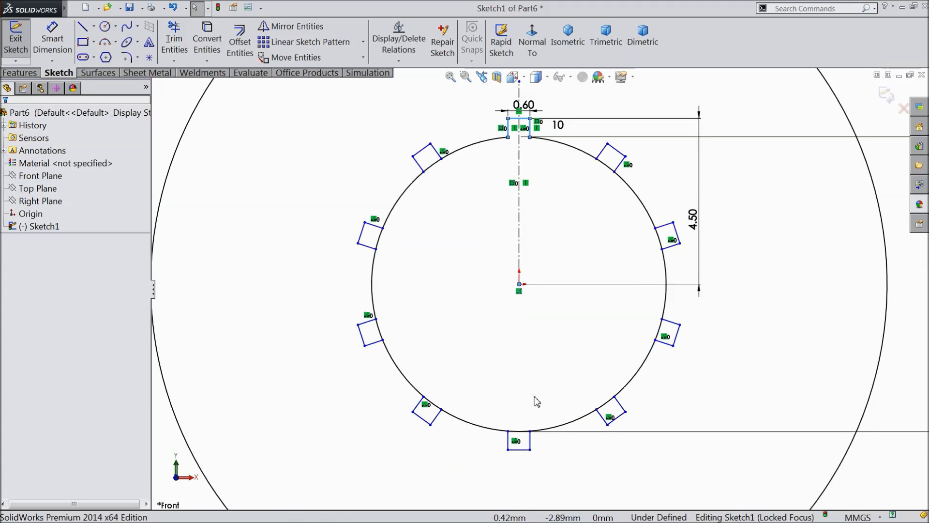
pyautogui.click(504, 289)
pyautogui.click(174, 41)
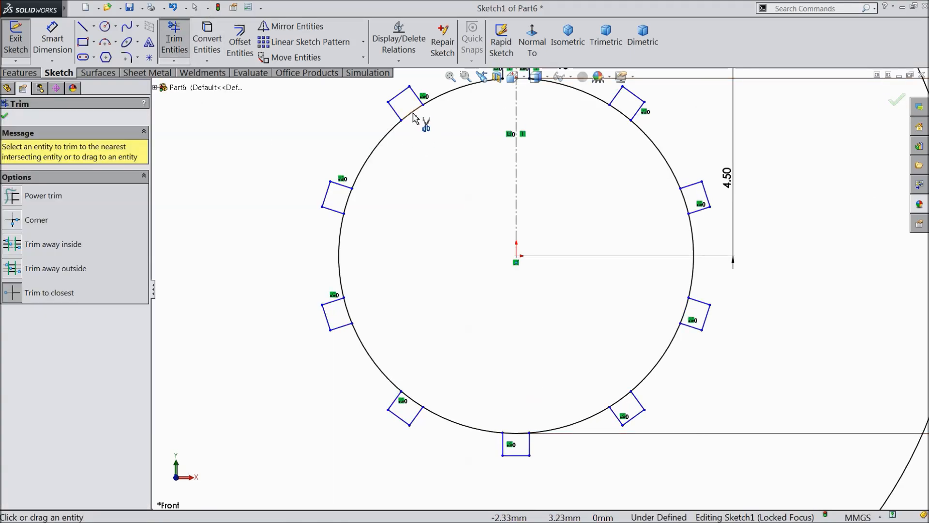
pyautogui.click(413, 112)
pyautogui.click(348, 201)
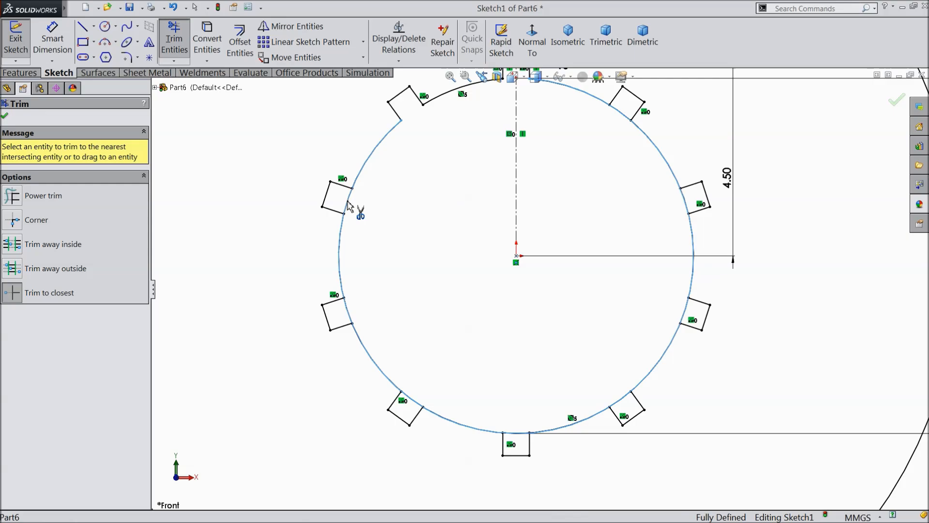
pyautogui.click(353, 321)
pyautogui.click(412, 400)
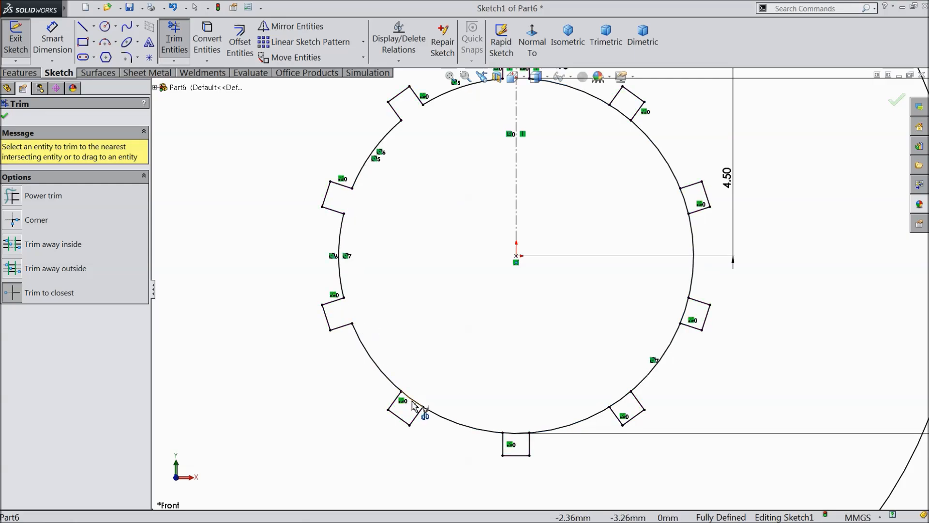
pyautogui.click(520, 435)
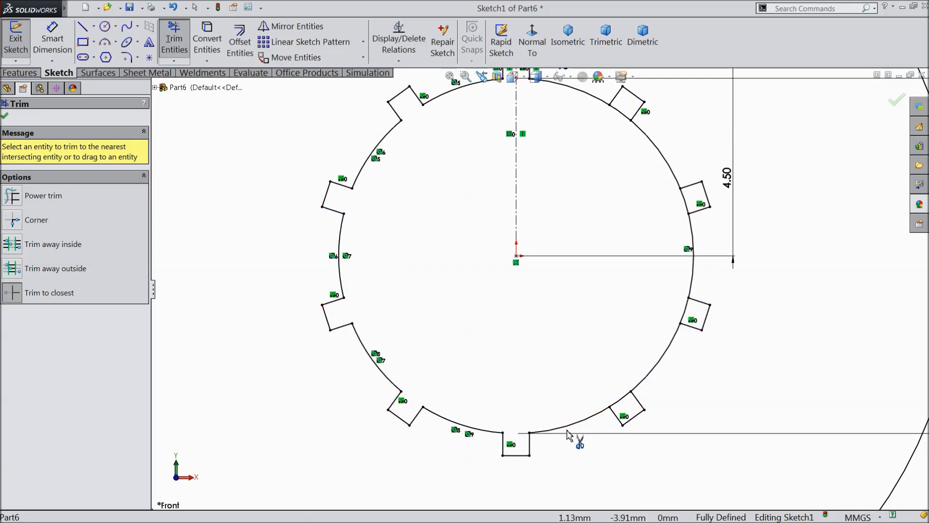
pyautogui.click(620, 405)
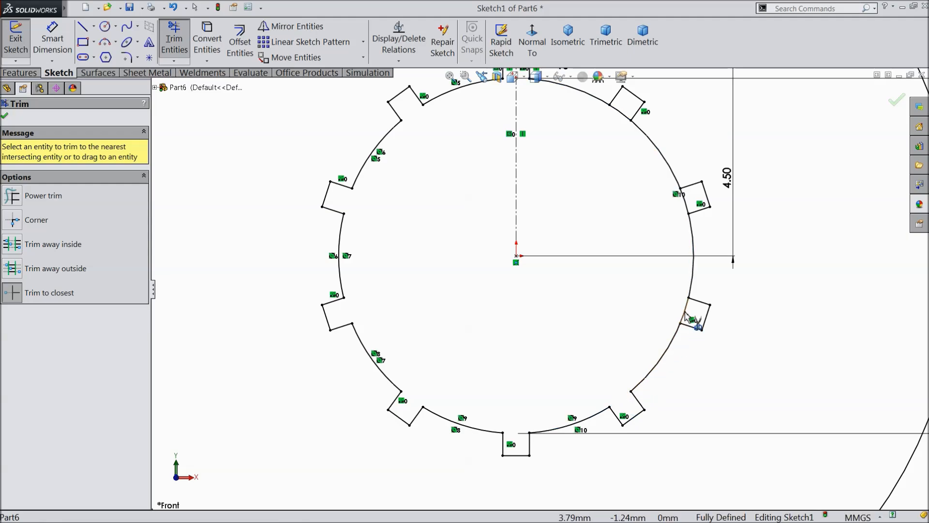
pyautogui.click(686, 313)
pyautogui.click(684, 204)
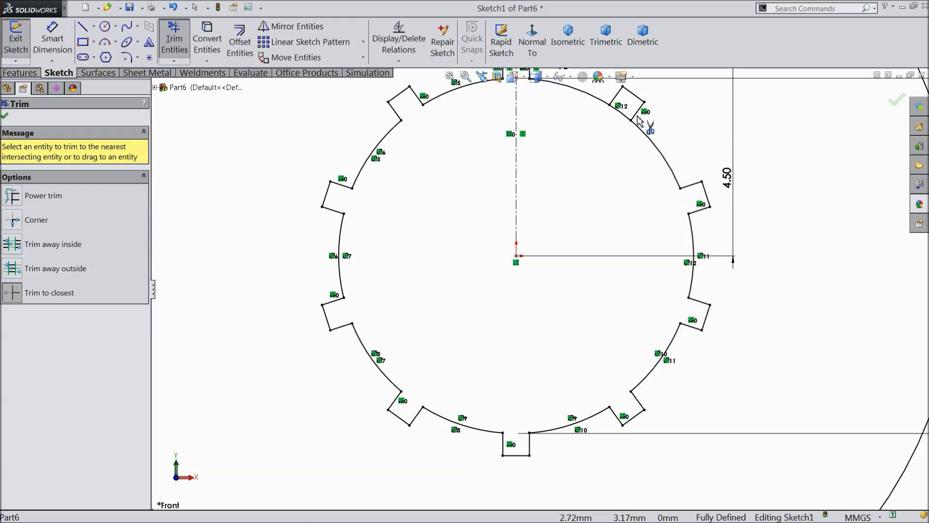
pyautogui.click(621, 116)
pyautogui.scroll(3, 566, 183)
pyautogui.scroll(-1, 561, 199)
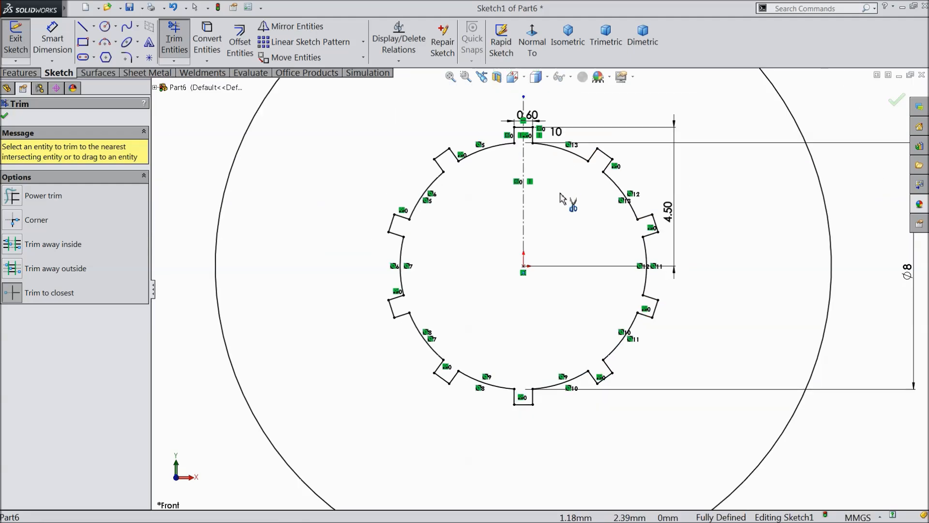
pyautogui.click(6, 115)
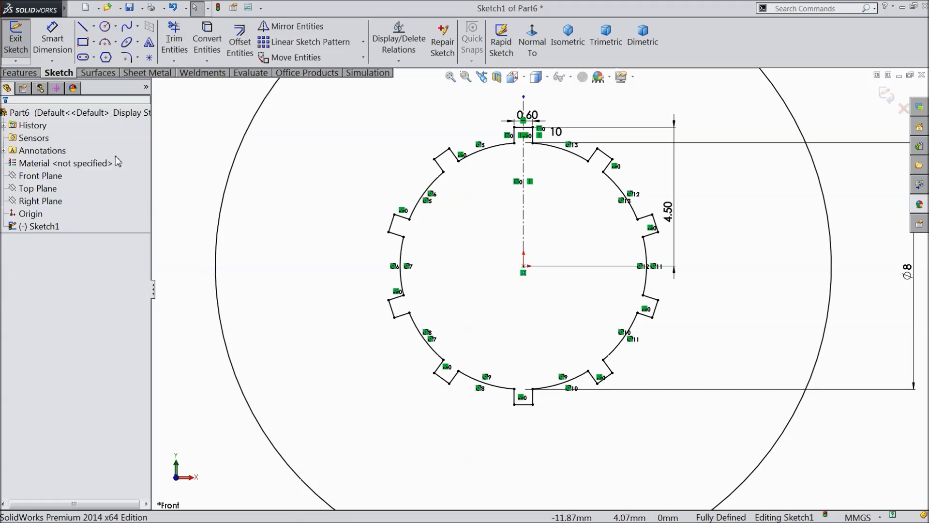
# Extrude the 20 mm disc profile with the splined bore as a blind boss 10 mm deep.
pyautogui.scroll(4, 351, 238)
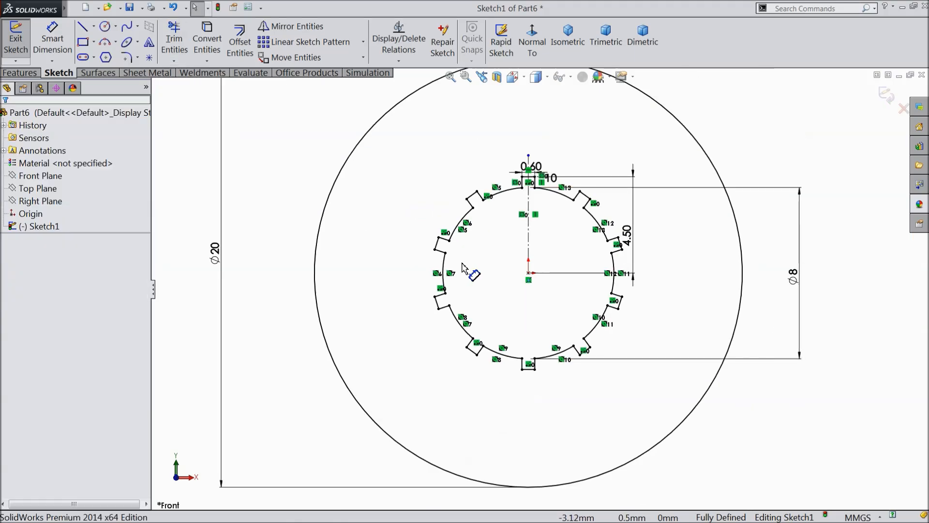
pyautogui.click(18, 73)
pyautogui.click(22, 42)
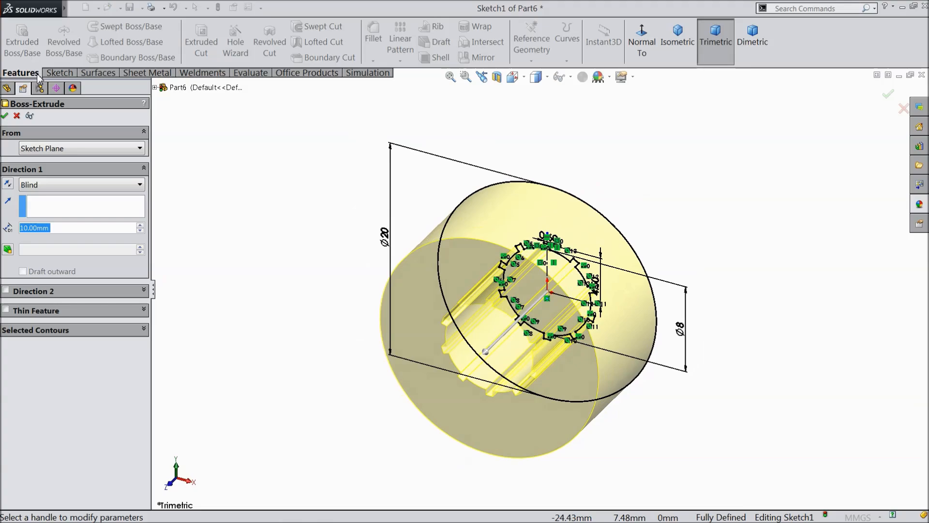
pyautogui.click(6, 115)
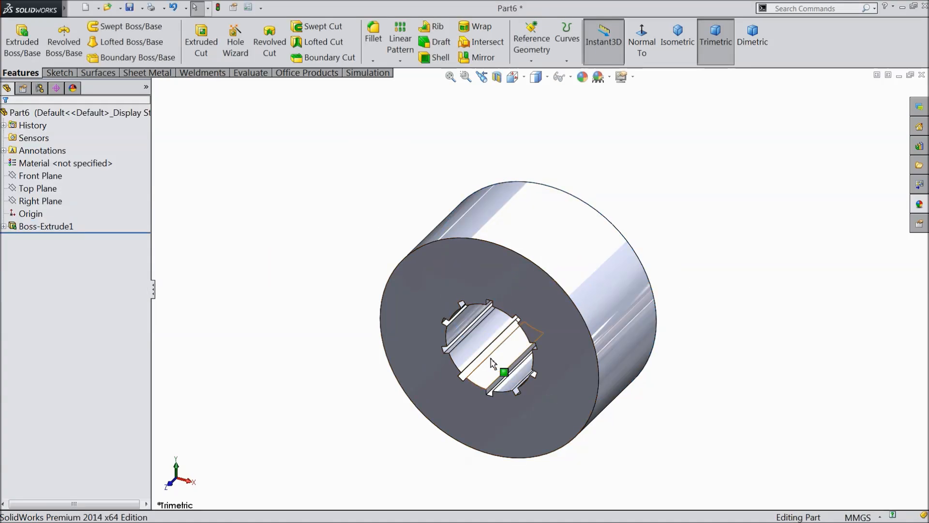
# Start a new sketch on the cylinder's front annular face and view it normal to the screen.
pyautogui.scroll(-3, 491, 359)
pyautogui.moveTo(535, 319)
pyautogui.mouseDown(button='middle')
pyautogui.moveTo(555, 265)
pyautogui.moveTo(542, 309)
pyautogui.mouseUp(button='middle')
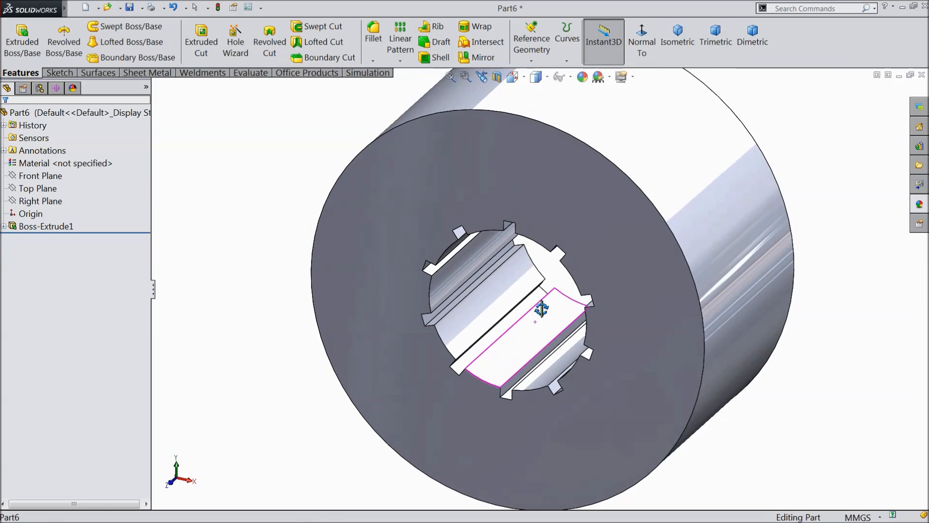
pyautogui.click(539, 199)
pyautogui.click(585, 167)
pyautogui.click(641, 43)
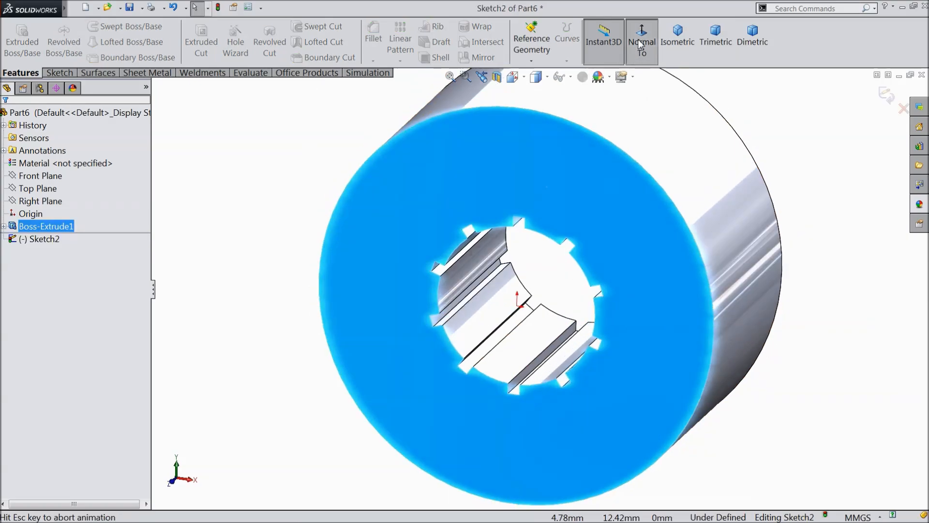
# Draw a vertical construction centerline from the origin up to the disc's outer circular edge.
pyautogui.click(59, 72)
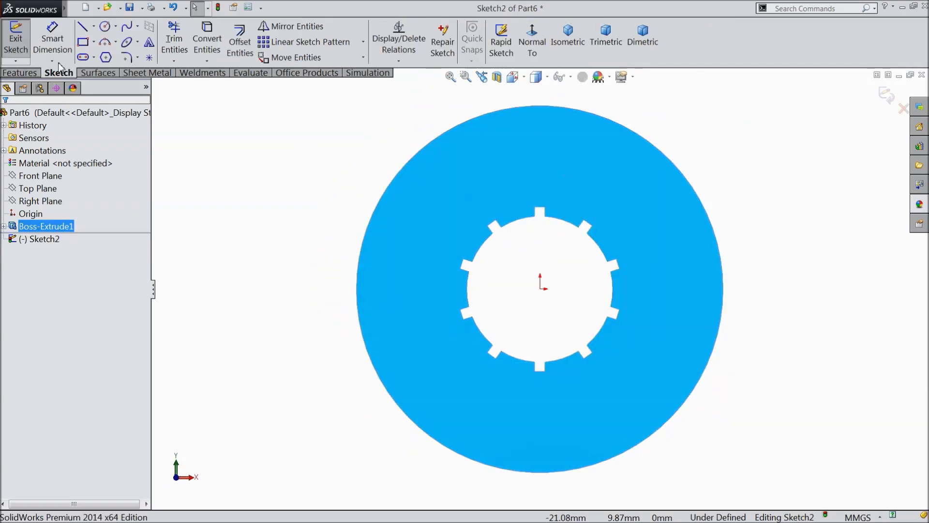
pyautogui.click(93, 26)
pyautogui.click(109, 53)
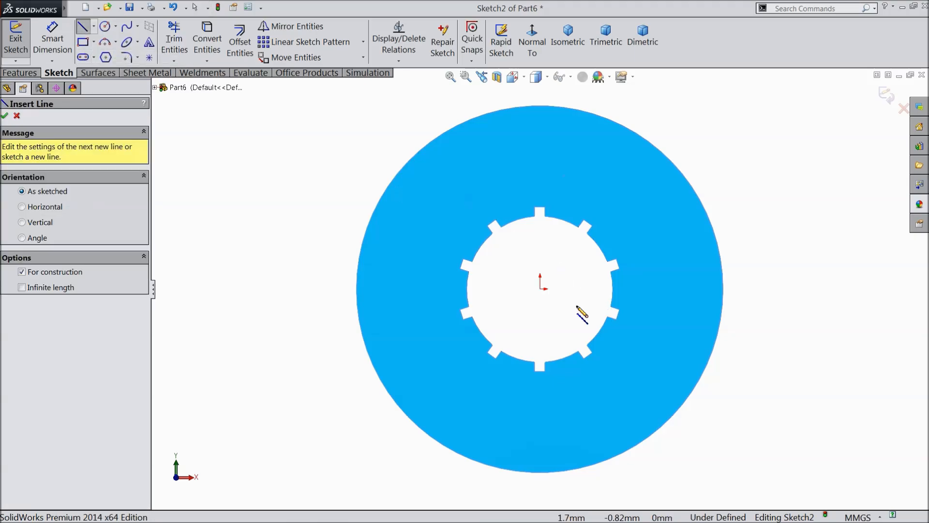
pyautogui.click(540, 289)
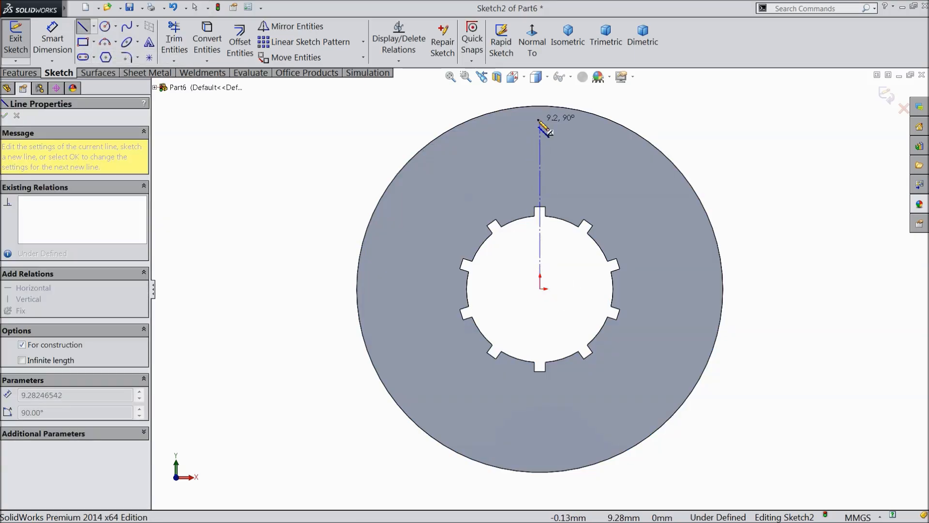
pyautogui.click(540, 106)
pyautogui.rightClick(549, 91)
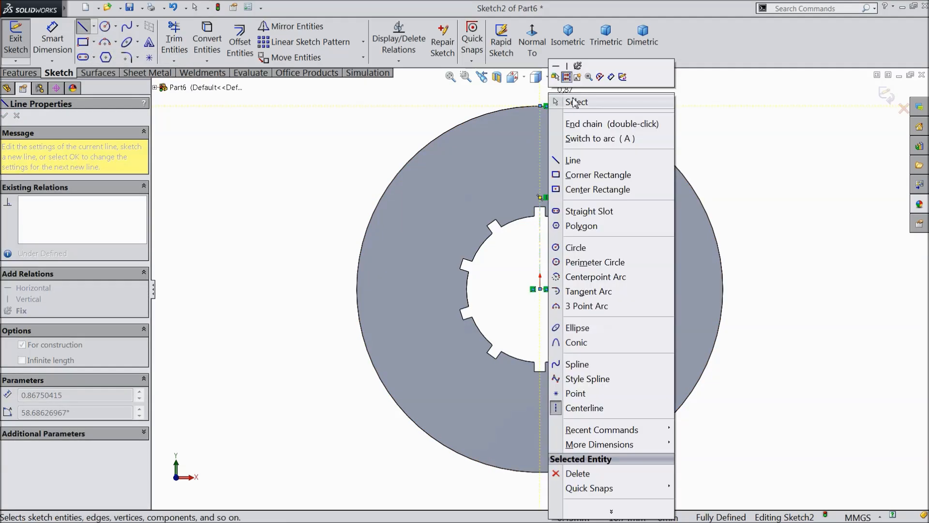
pyautogui.click(578, 101)
# Sketch a horizontal line about 2 mm long across the centerline near the rim, plus a slanted line from its right end to the outer edge.
pyautogui.scroll(-4, 551, 140)
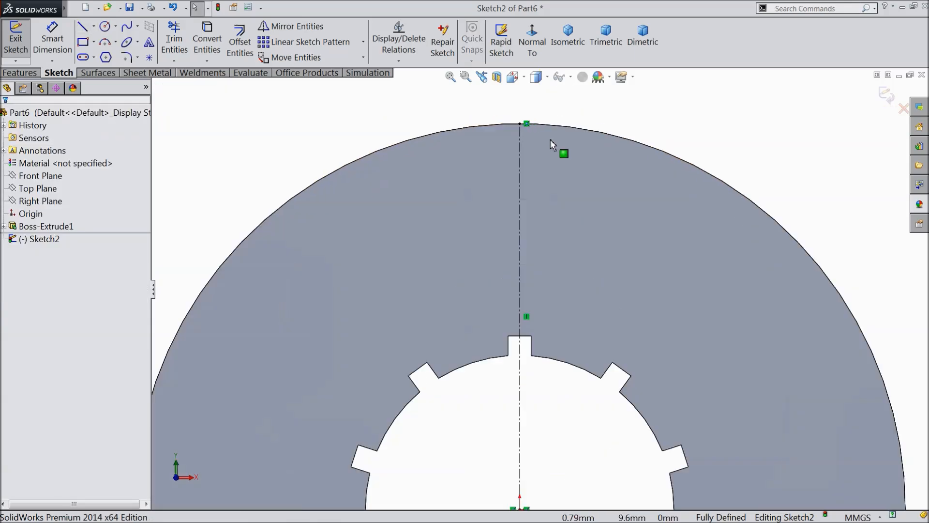
pyautogui.click(492, 128)
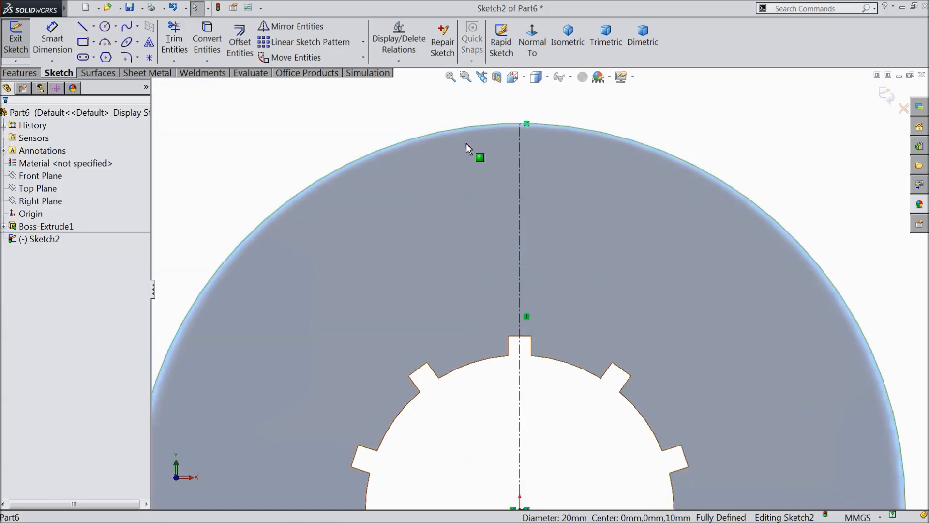
pyautogui.click(82, 28)
pyautogui.click(481, 192)
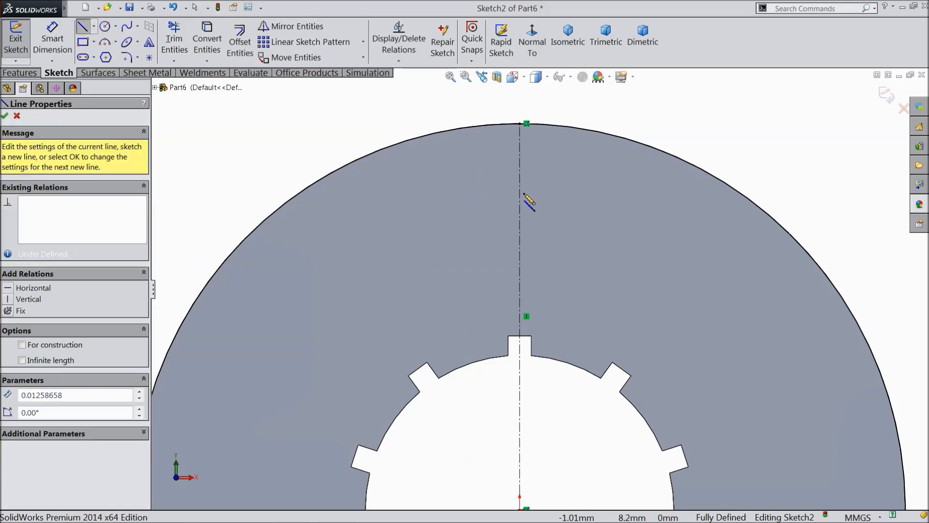
pyautogui.click(556, 193)
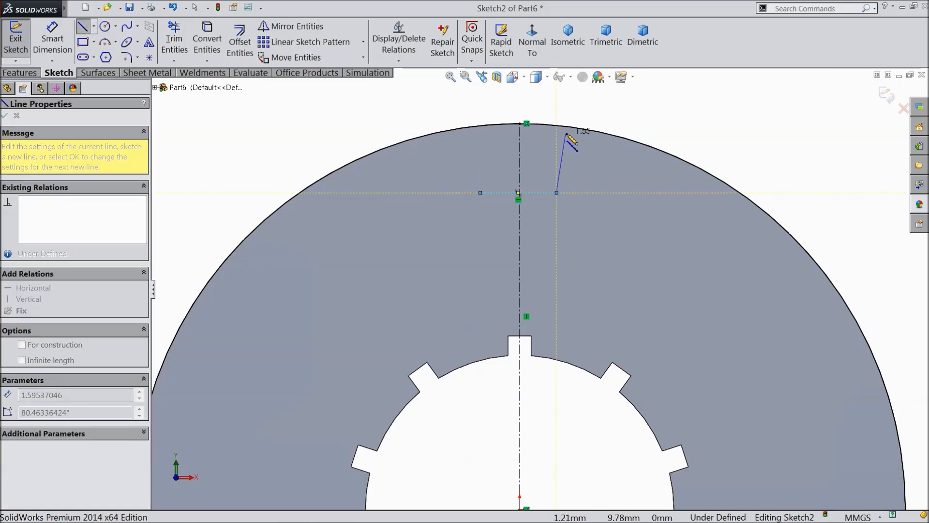
pyautogui.rightClick(588, 123)
pyautogui.click(619, 100)
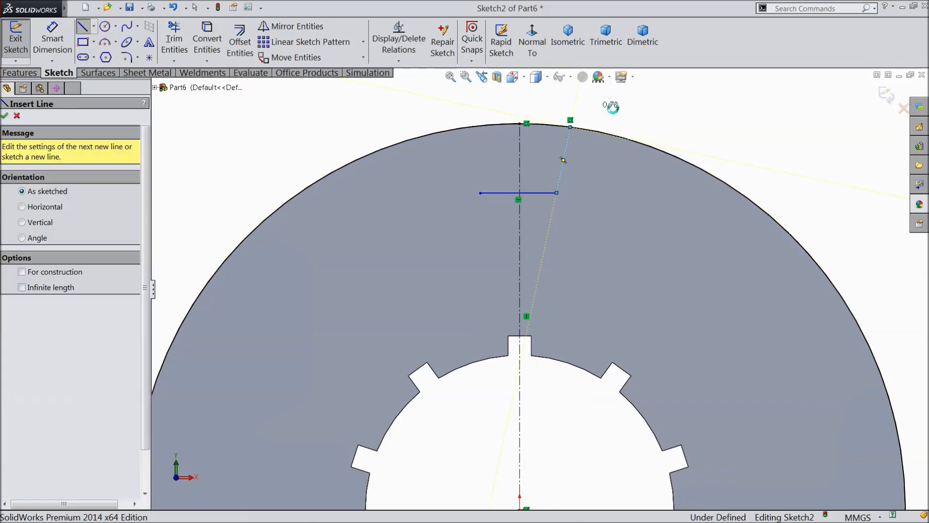
# Draw the left slanted flank from the base line's free end outward to the disc's outer edge.
pyautogui.press('d')
pyautogui.scroll(-3, 574, 186)
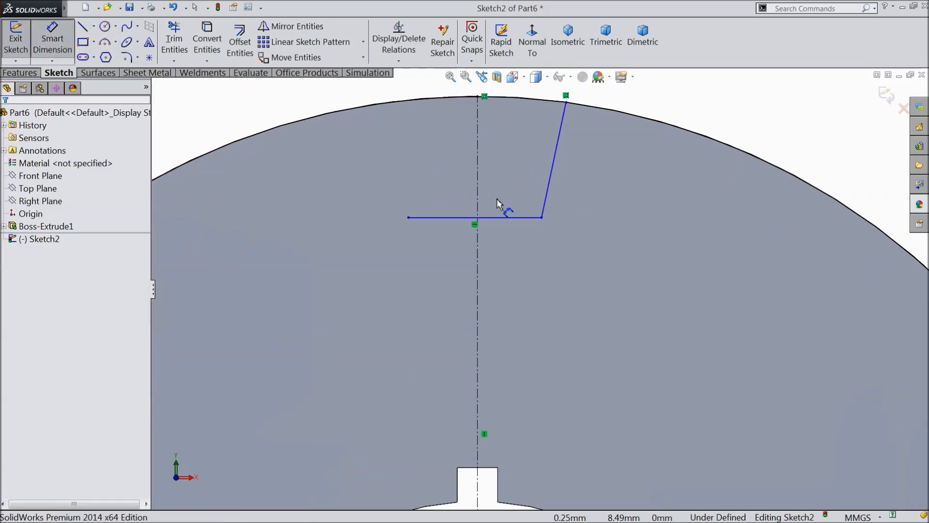
pyautogui.click(409, 217)
pyautogui.click(85, 30)
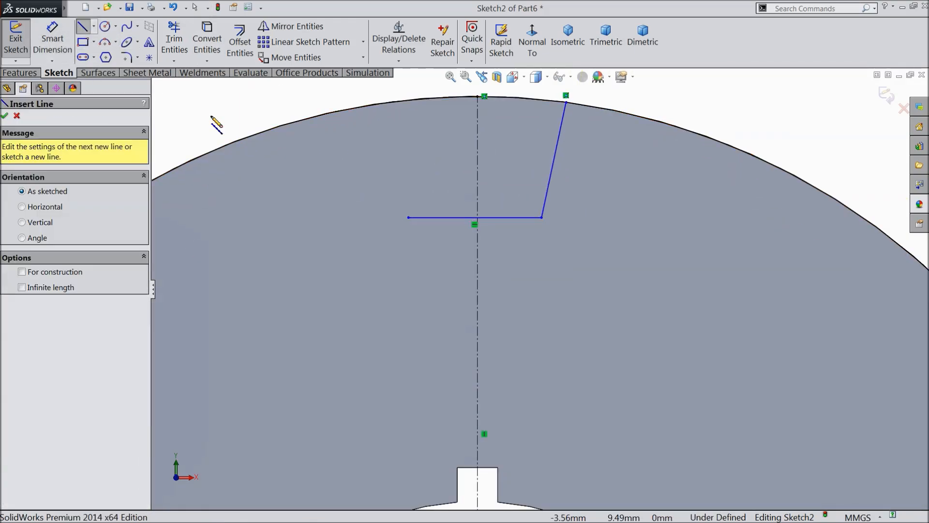
pyautogui.click(408, 218)
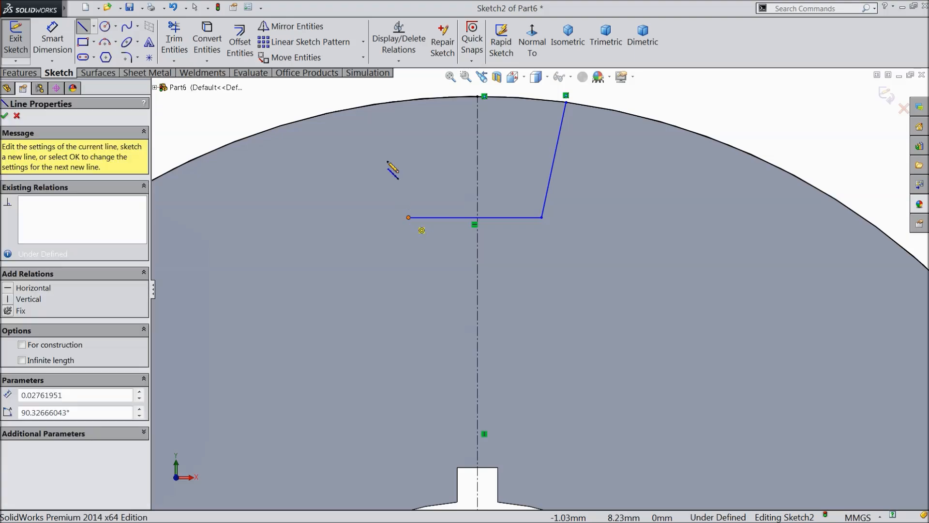
pyautogui.click(367, 105)
pyautogui.rightClick(367, 105)
pyautogui.click(375, 97)
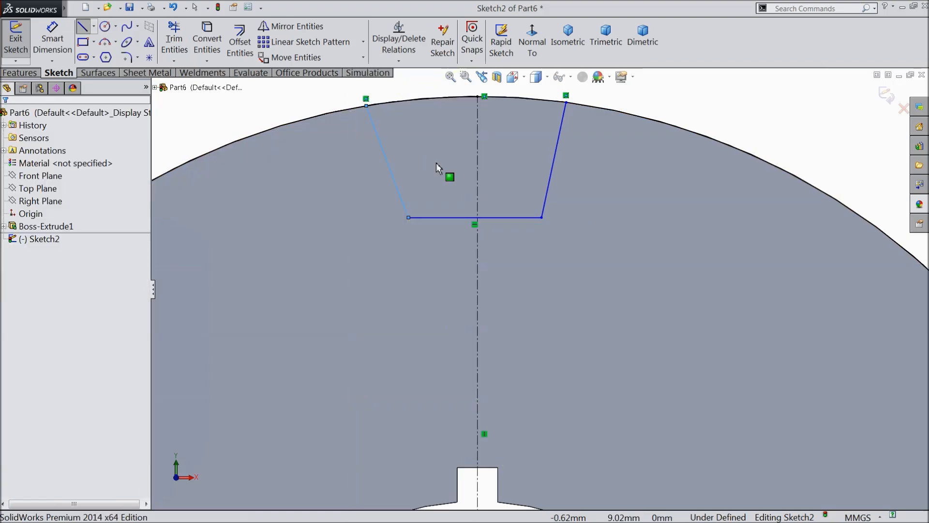
# Dimension the tooth-gap profile's horizontal base line to 1.5 mm.
pyautogui.click(53, 39)
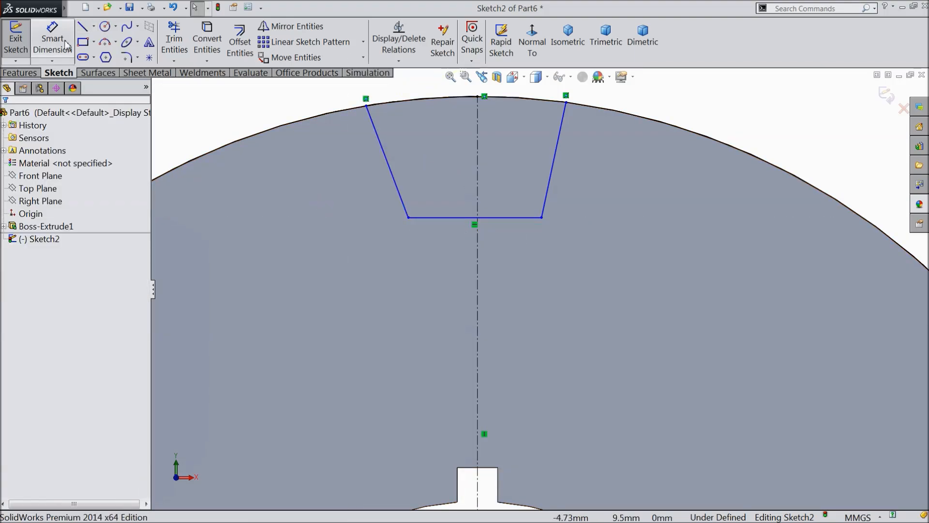
pyautogui.click(463, 223)
pyautogui.click(466, 261)
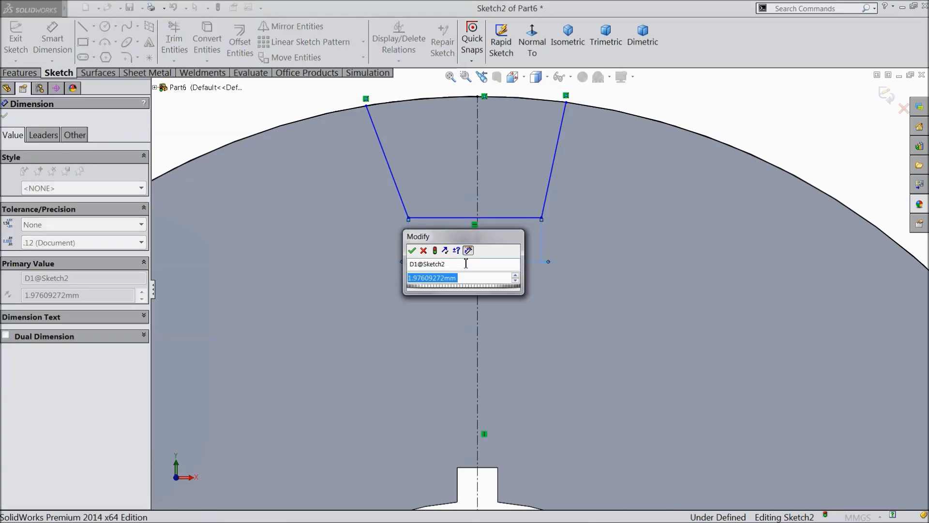
pyautogui.write('1.5')
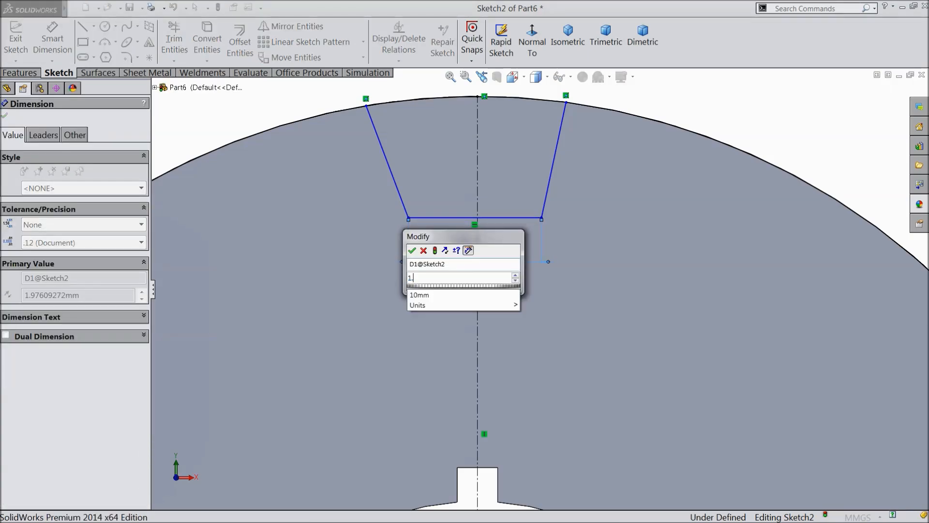
pyautogui.click(411, 250)
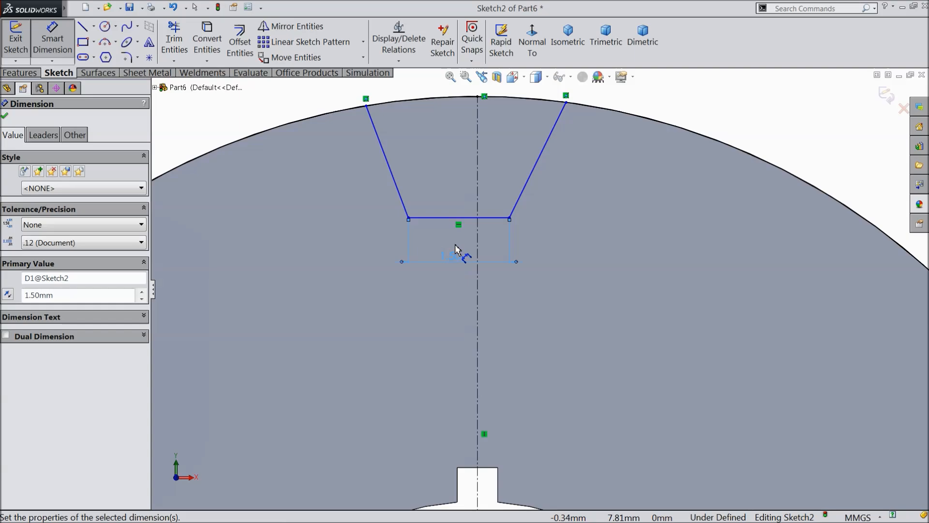
pyautogui.click(5, 117)
# Make the base line's two endpoints symmetric about the vertical centerline.
pyautogui.scroll(-1, 512, 284)
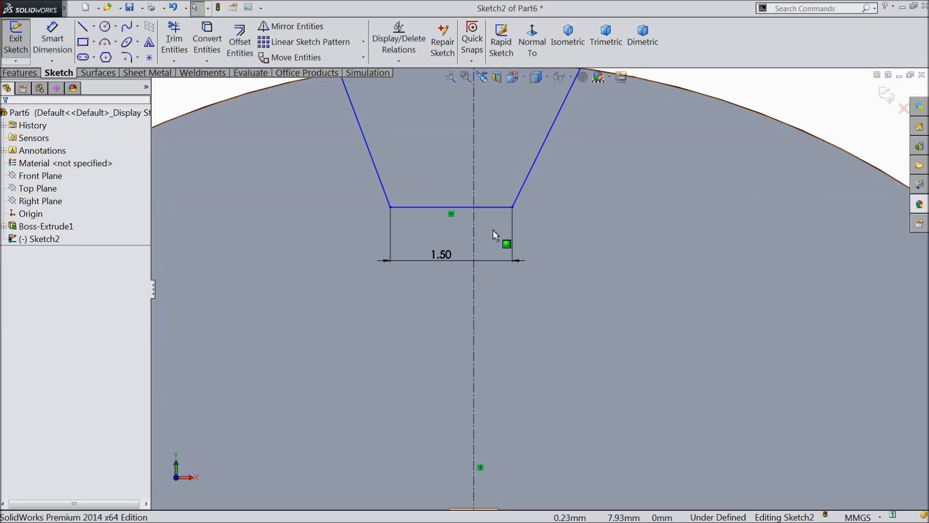
pyautogui.click(512, 207)
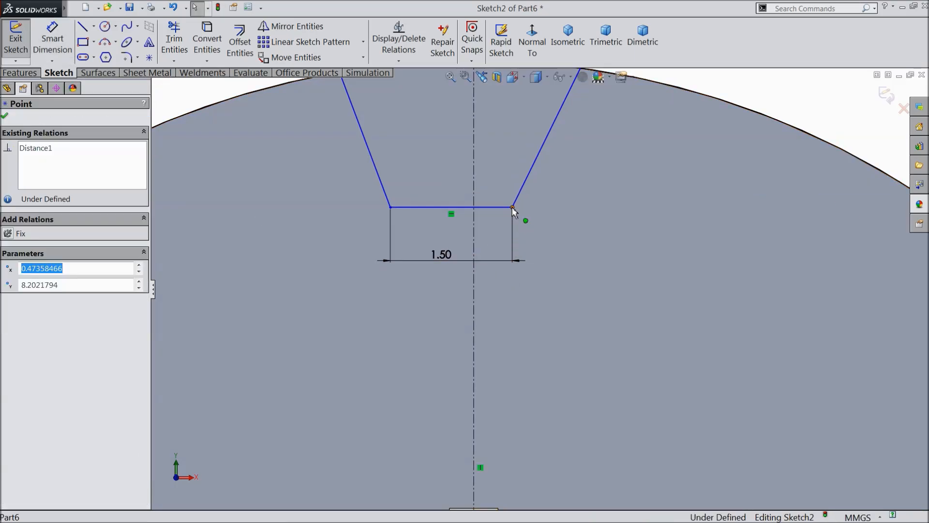
pyautogui.keyDown('ctrl'); pyautogui.click(390, 208); pyautogui.keyUp('ctrl')
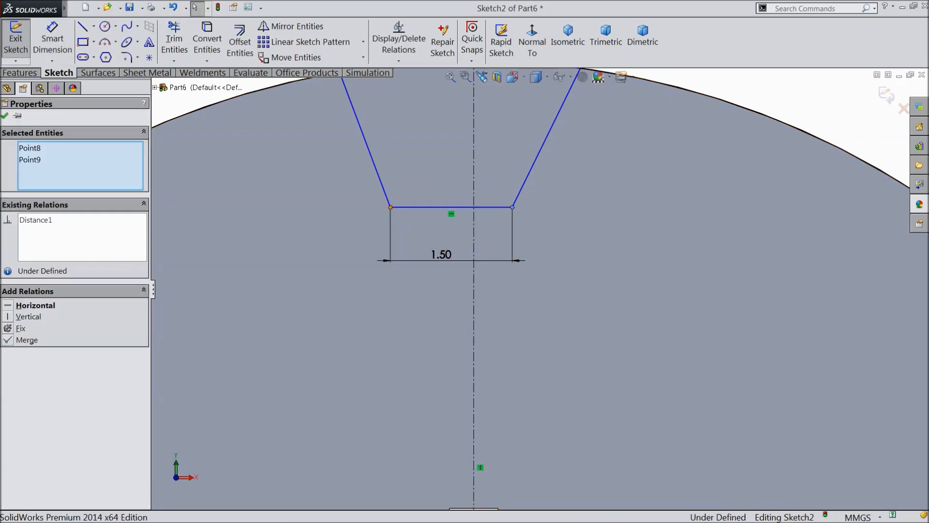
pyautogui.keyDown('ctrl'); pyautogui.click(473, 237); pyautogui.keyUp('ctrl')
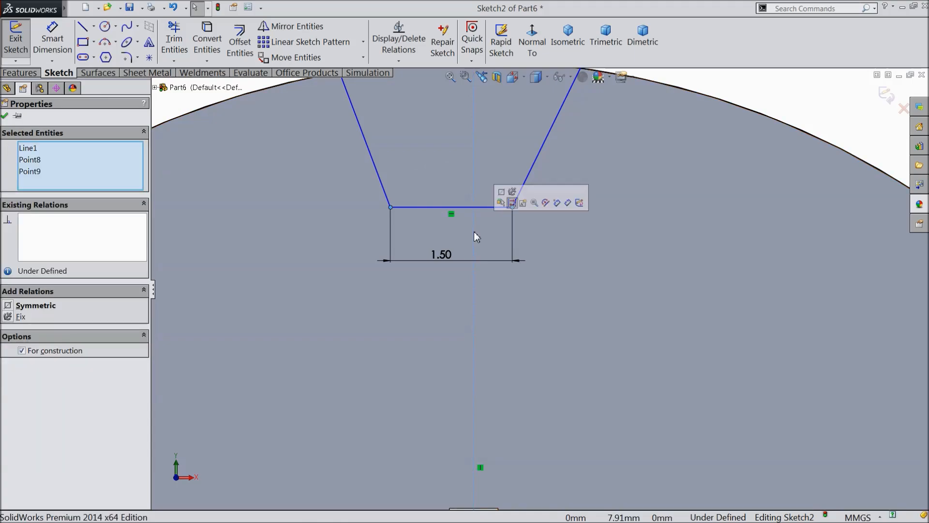
pyautogui.click(502, 192)
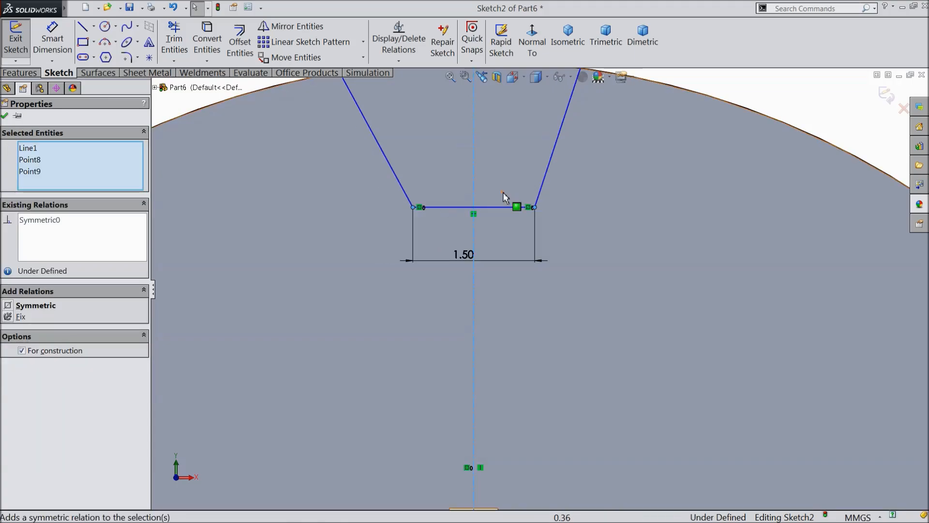
pyautogui.click(4, 117)
# Dimension the angle between the left flank and the centerline to 20 degrees.
pyautogui.click(50, 43)
pyautogui.scroll(2, 460, 167)
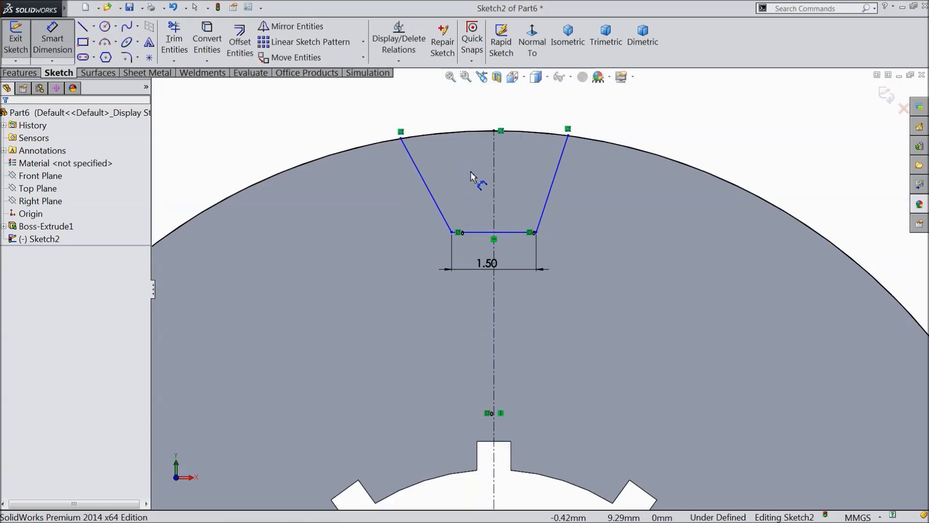
pyautogui.click(494, 182)
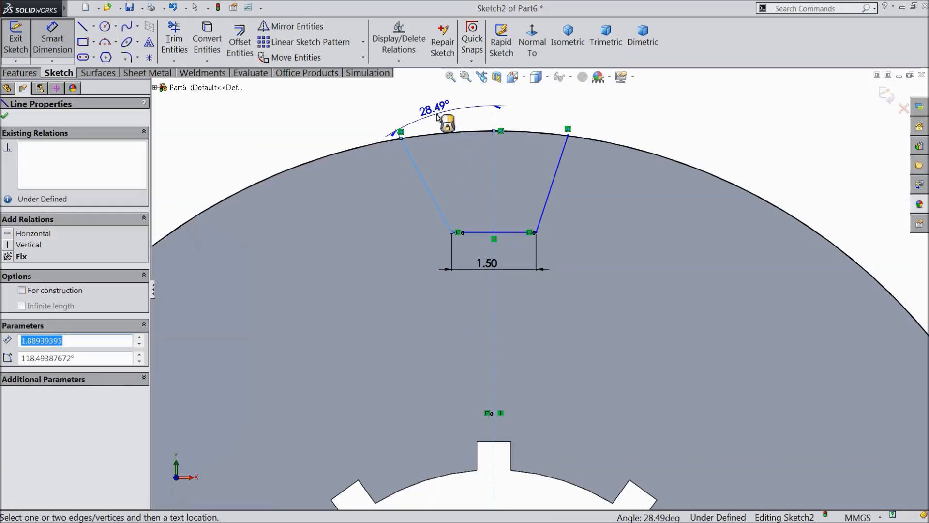
pyautogui.click(442, 123)
pyautogui.write('20')
pyautogui.click(385, 102)
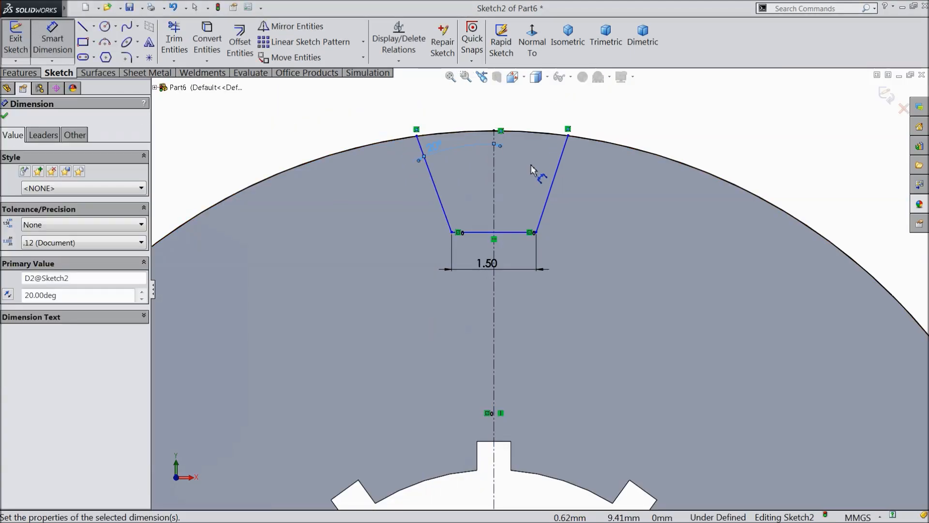
# Dimension the angle between the right flank and the centerline to 20 degrees, and reposition the left angle dimension outside the disc.
pyautogui.scroll(-3, 565, 173)
pyautogui.click(579, 199)
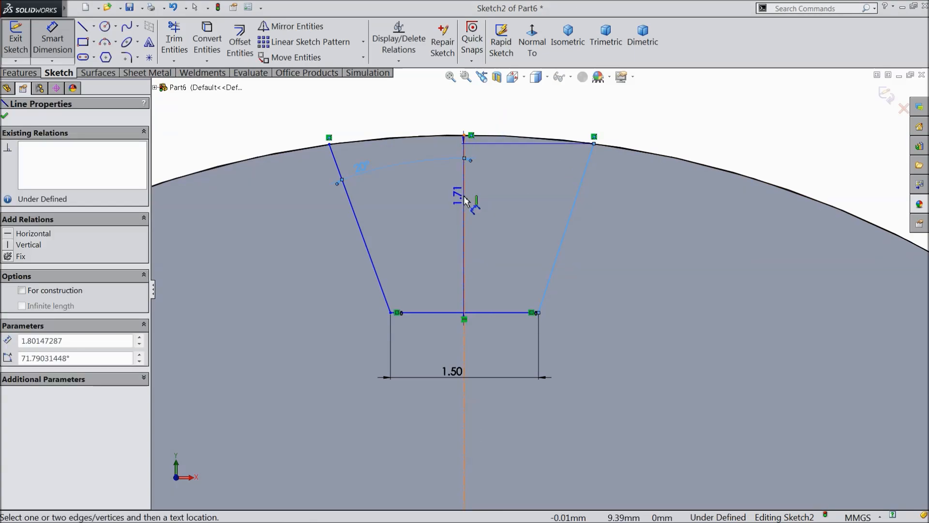
pyautogui.click(466, 201)
pyautogui.click(518, 114)
pyautogui.write('20')
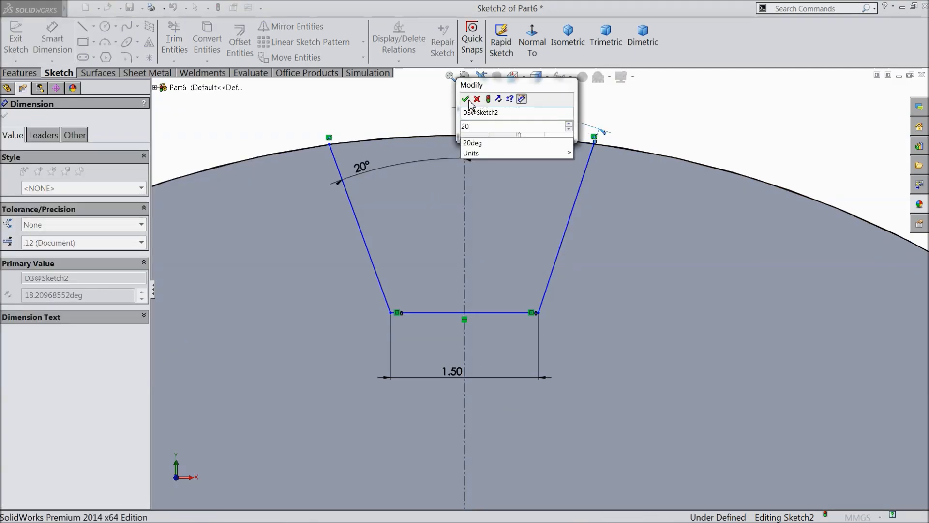
pyautogui.press('Return')
pyautogui.moveTo(367, 172); pyautogui.dragTo(396, 102)
# Dimension the vertical distance from the origin to the profile's base line to 8.5 mm.
pyautogui.scroll(10, 436, 174)
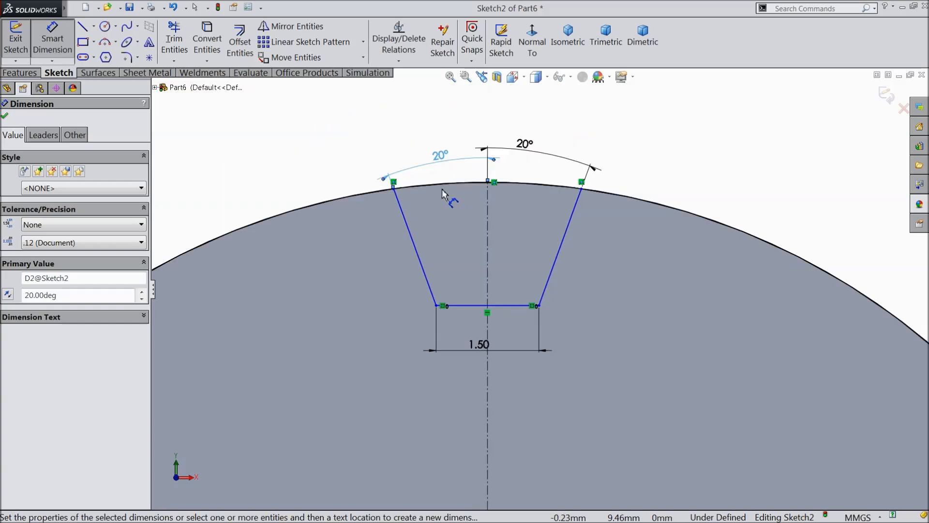
pyautogui.scroll(-5, 541, 412)
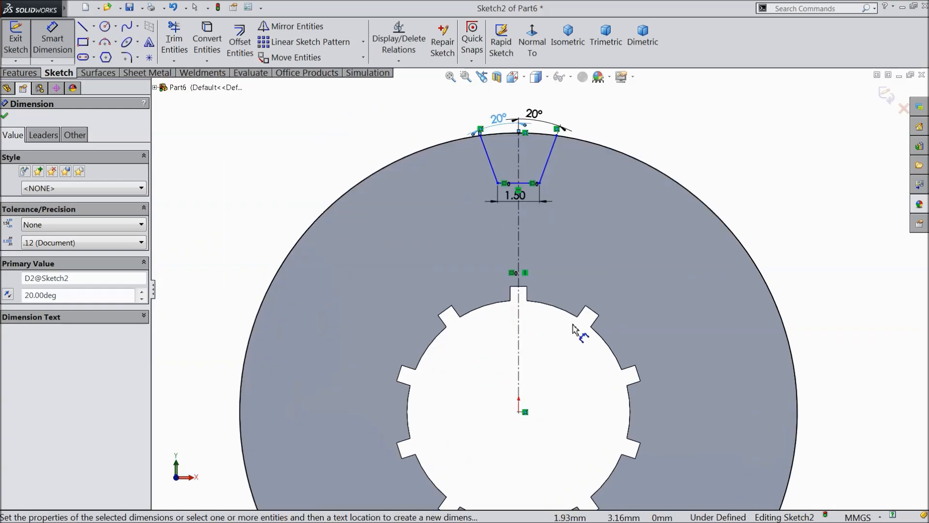
pyautogui.click(506, 429)
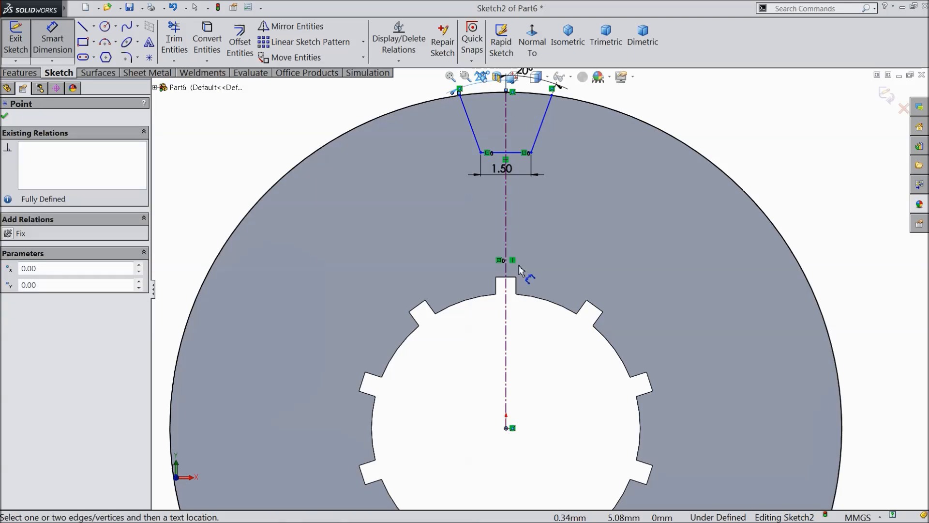
pyautogui.click(509, 153)
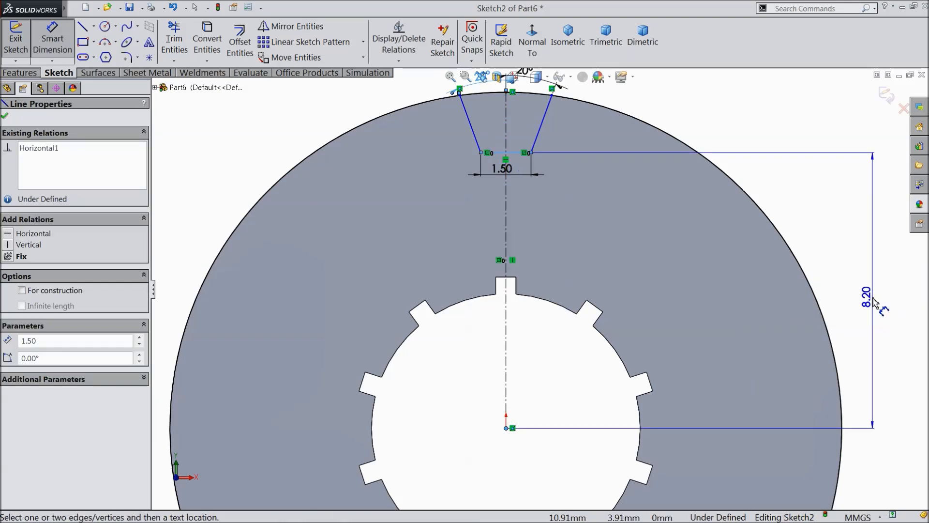
pyautogui.click(875, 301)
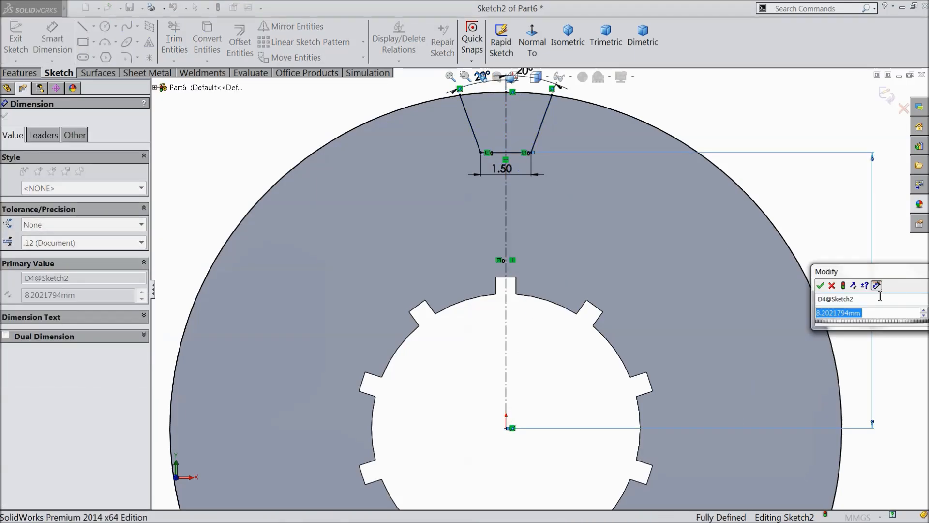
pyautogui.write('8.5')
pyautogui.click(820, 286)
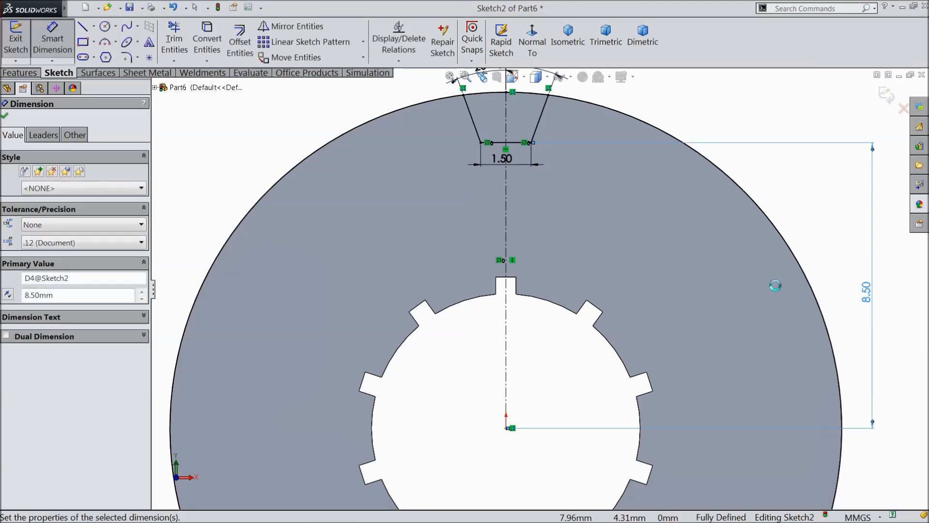
pyautogui.click(6, 118)
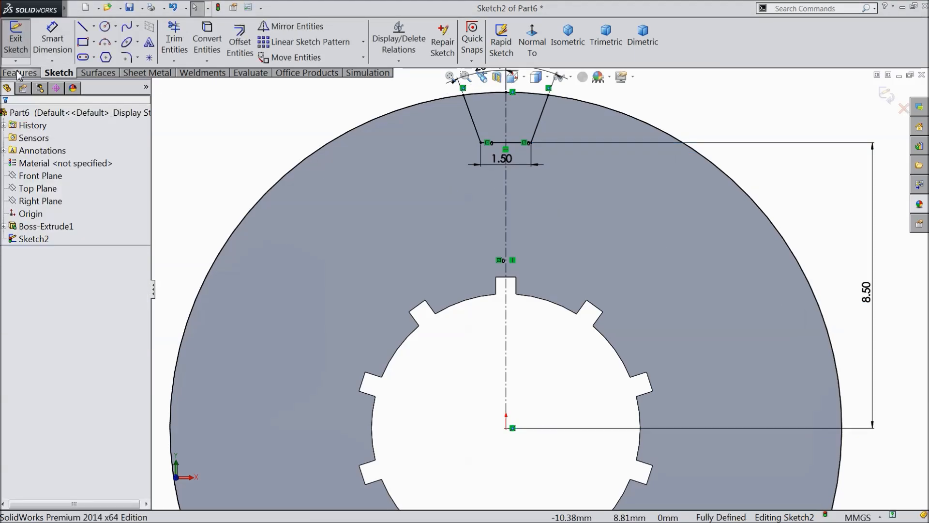
pyautogui.click(19, 72)
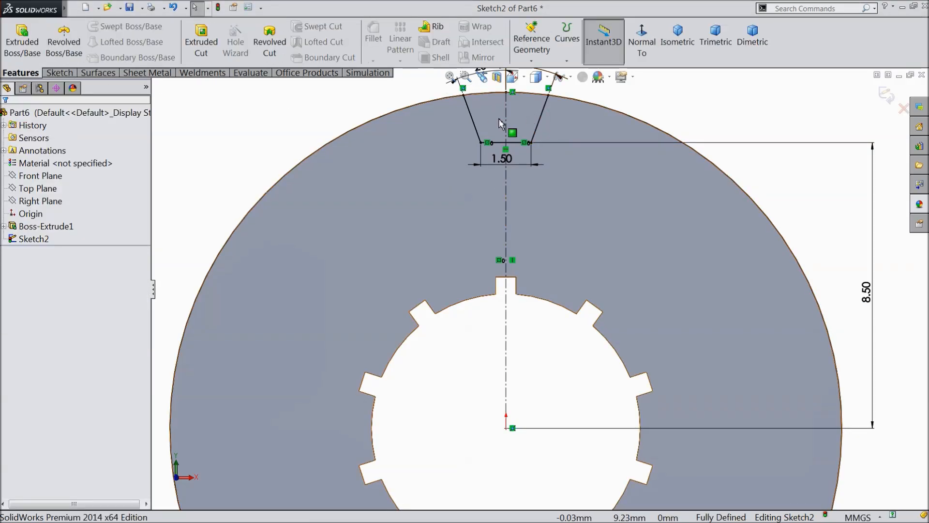
# Extrude-cut both halves of the tooth-gap profile Through All the gear blank.
pyautogui.click(201, 44)
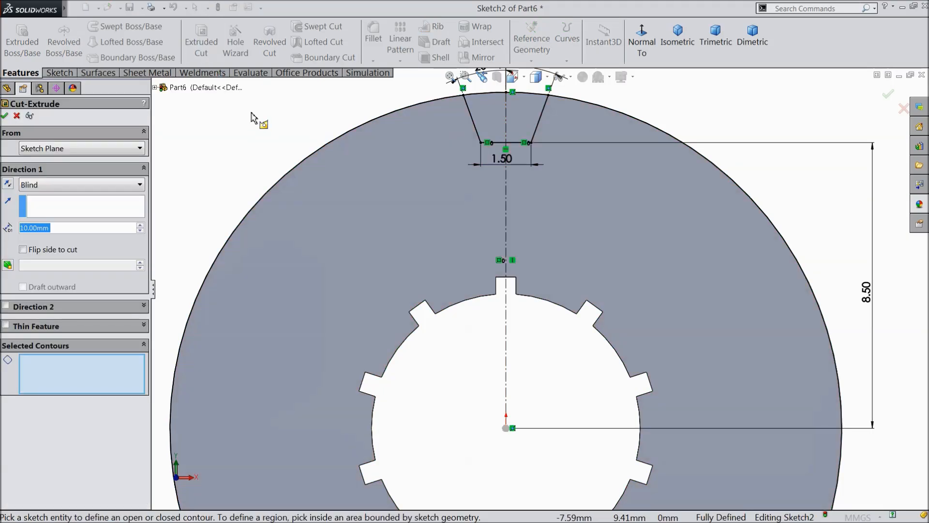
pyautogui.moveTo(259, 120); pyautogui.dragTo(245, 160, button='middle')
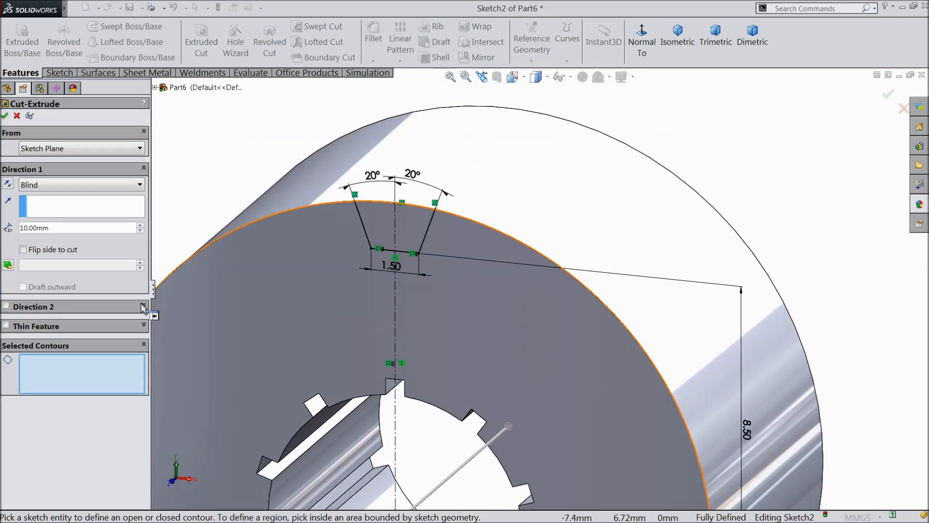
pyautogui.click(381, 235)
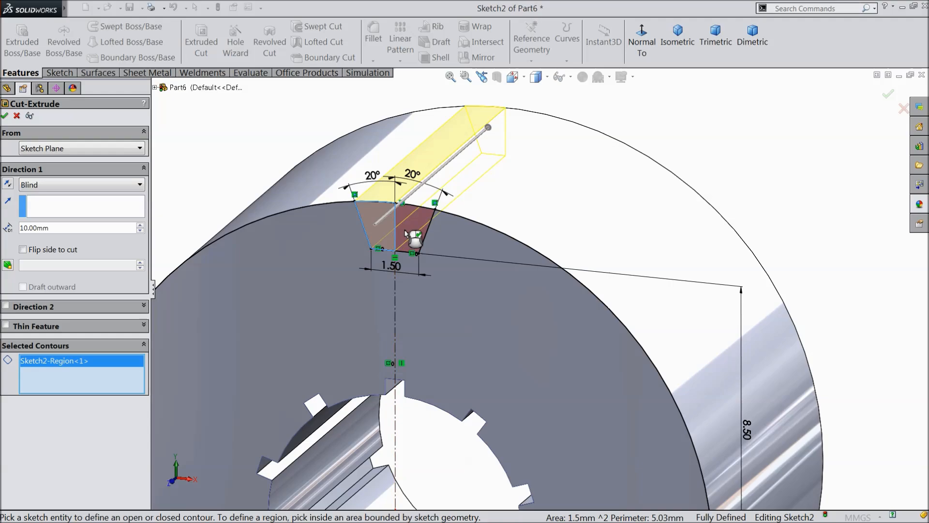
pyautogui.click(407, 231)
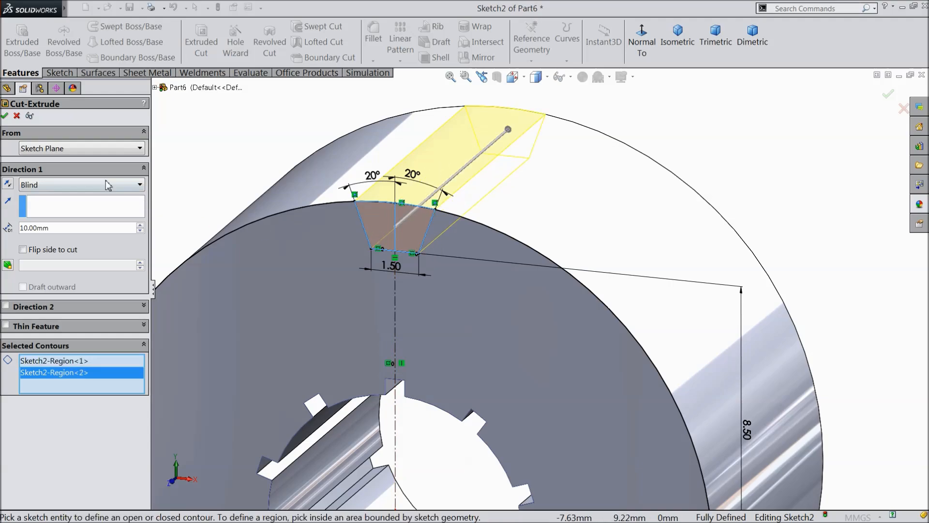
pyautogui.click(37, 187)
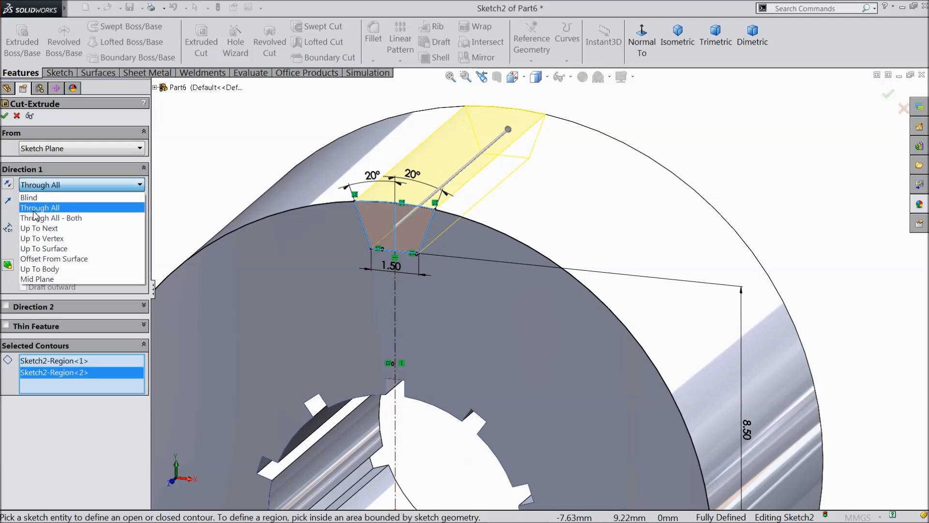
pyautogui.click(35, 209)
pyautogui.click(4, 117)
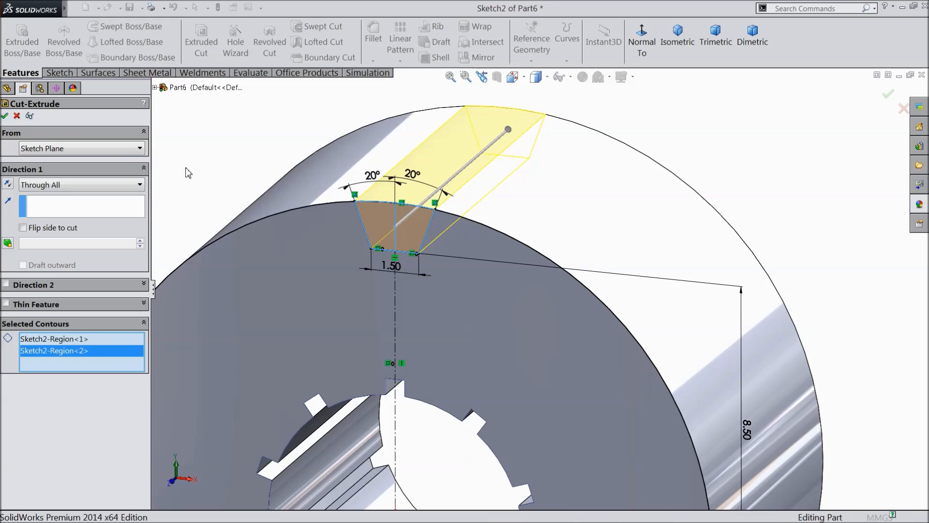
# Set up a circular pattern of the tooth-gap cut, using the bore's circular edge as the rotation reference.
pyautogui.moveTo(230, 163)
pyautogui.mouseDown(button='middle')
pyautogui.moveTo(248, 150)
pyautogui.moveTo(228, 155)
pyautogui.mouseUp(button='middle')
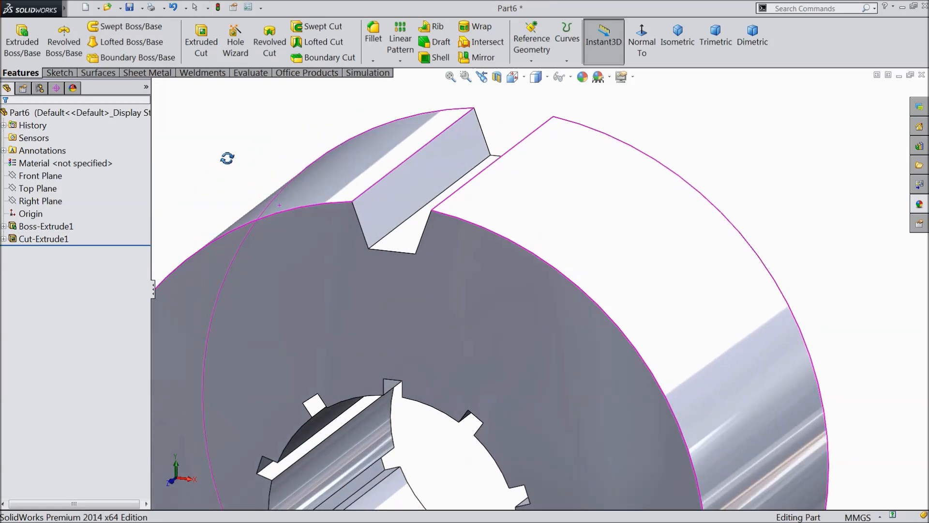
pyautogui.scroll(5, 284, 201)
pyautogui.scroll(-5, 533, 358)
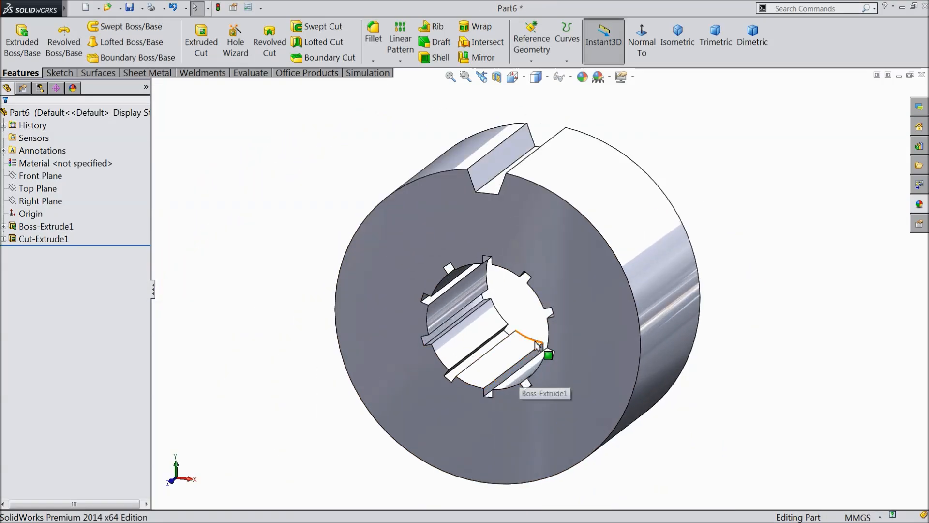
pyautogui.scroll(-2, 541, 363)
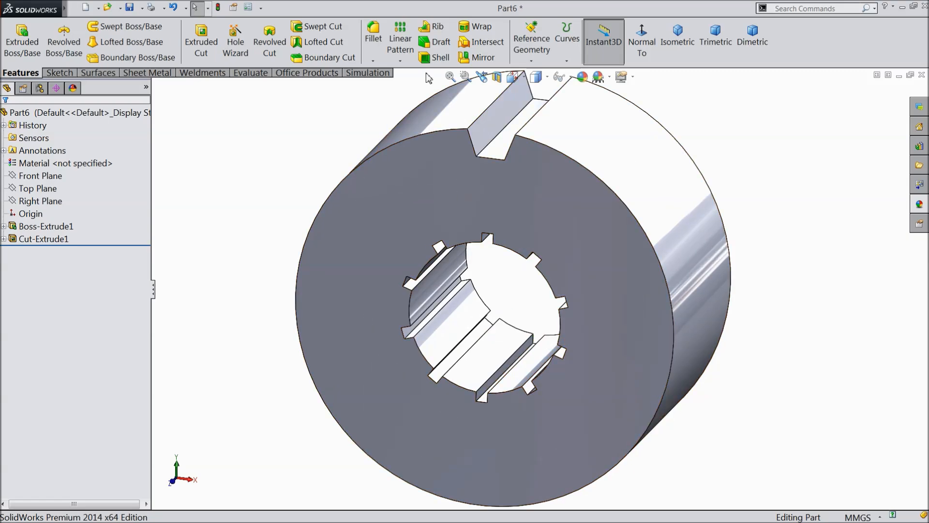
pyautogui.click(400, 61)
pyautogui.click(409, 88)
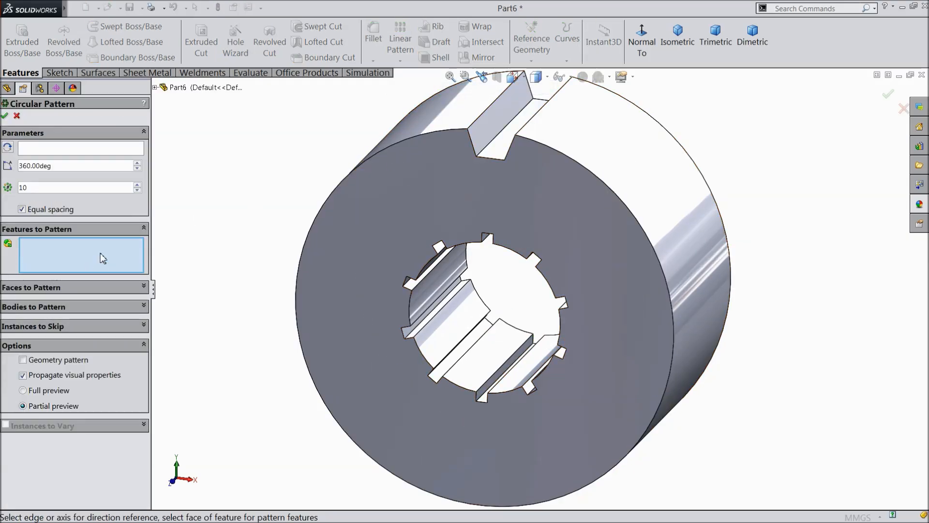
pyautogui.click(503, 126)
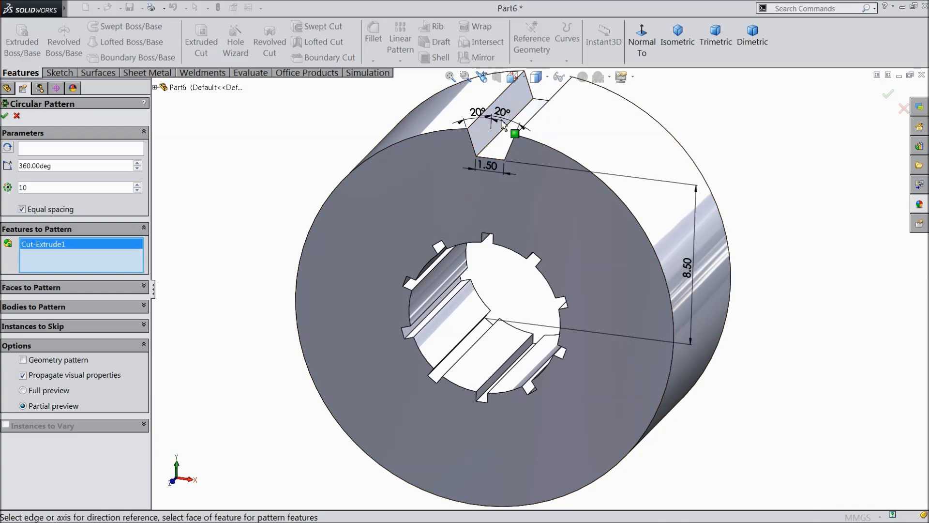
pyautogui.click(53, 148)
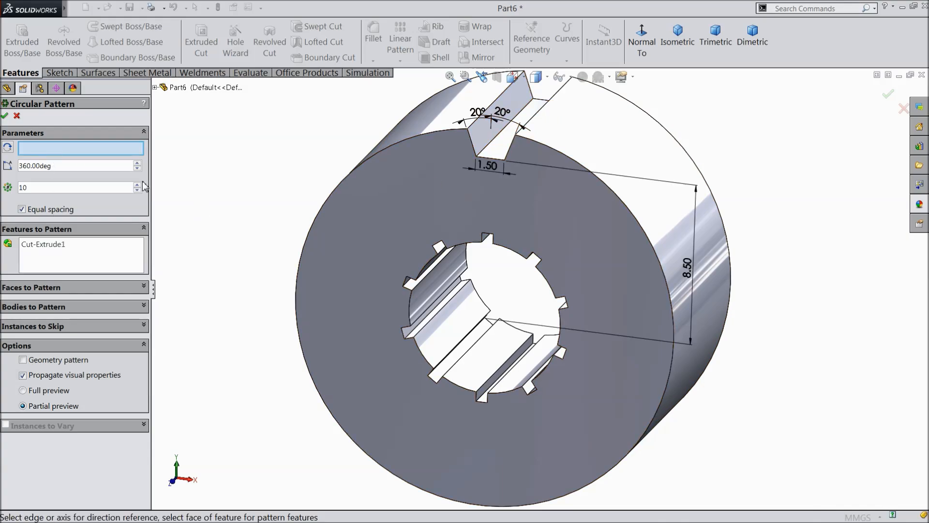
pyautogui.click(410, 310)
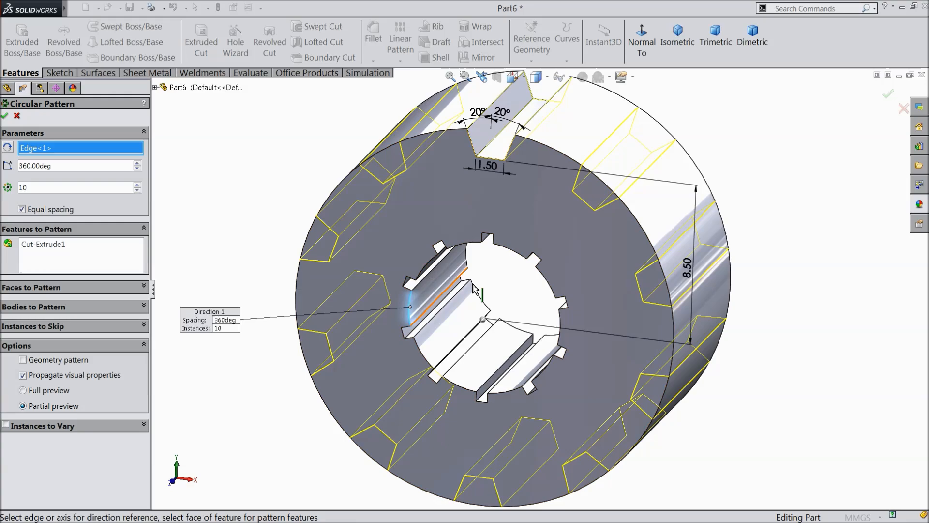
# Set the circular pattern of the tooth cut to 14 equally spaced instances over 360° and create it.
pyautogui.write('14')
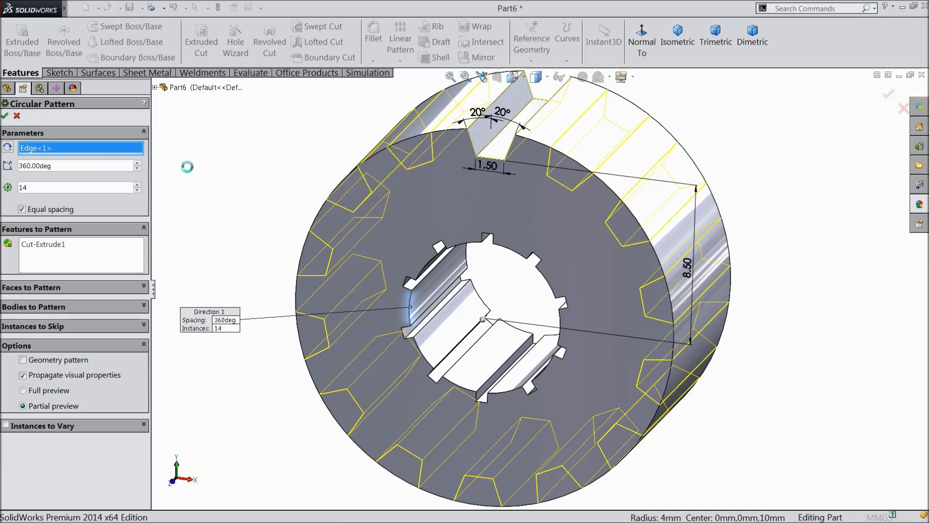
pyautogui.press('Return')
pyautogui.moveTo(237, 167)
pyautogui.mouseDown(button='middle')
pyautogui.moveTo(270, 176)
pyautogui.moveTo(231, 157)
pyautogui.mouseUp(button='middle')
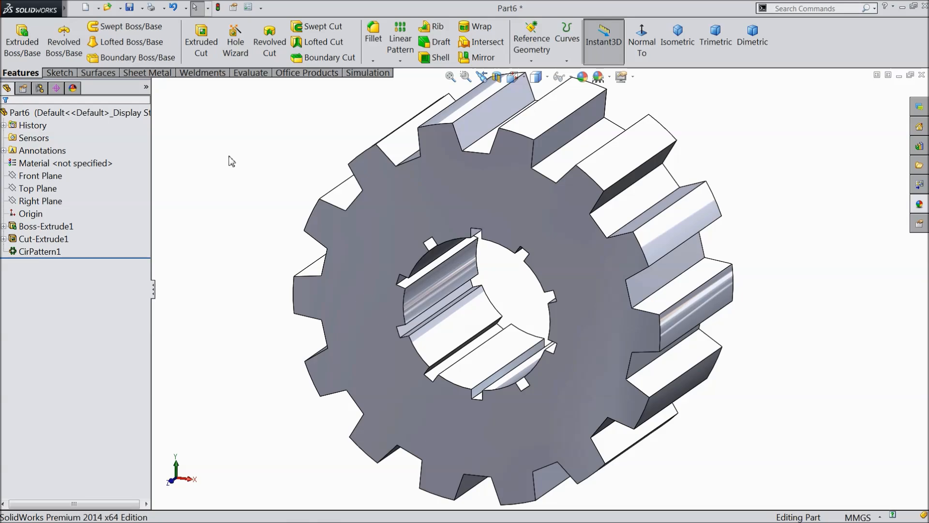
pyautogui.moveTo(196, 224); pyautogui.dragTo(218, 229, button='middle')
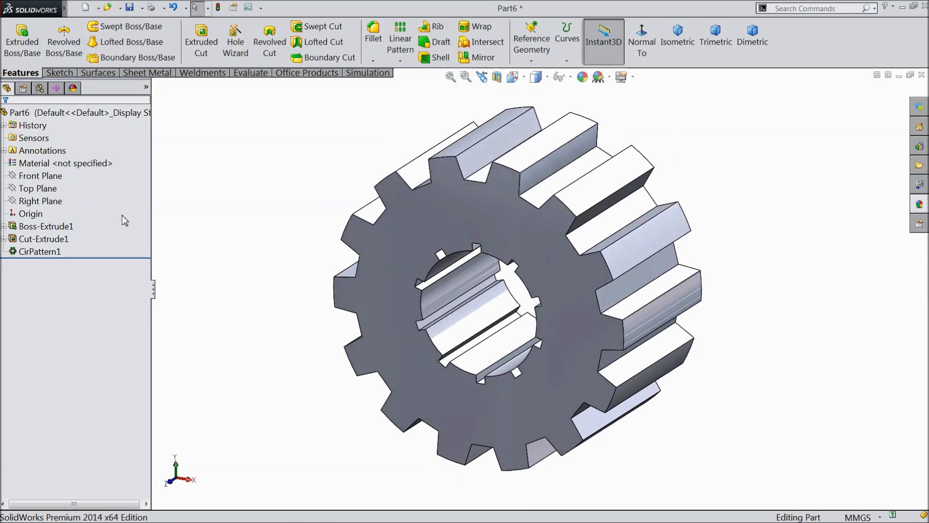
# Create a reference plane midway between the gear's two flat end faces.
pyautogui.click(531, 48)
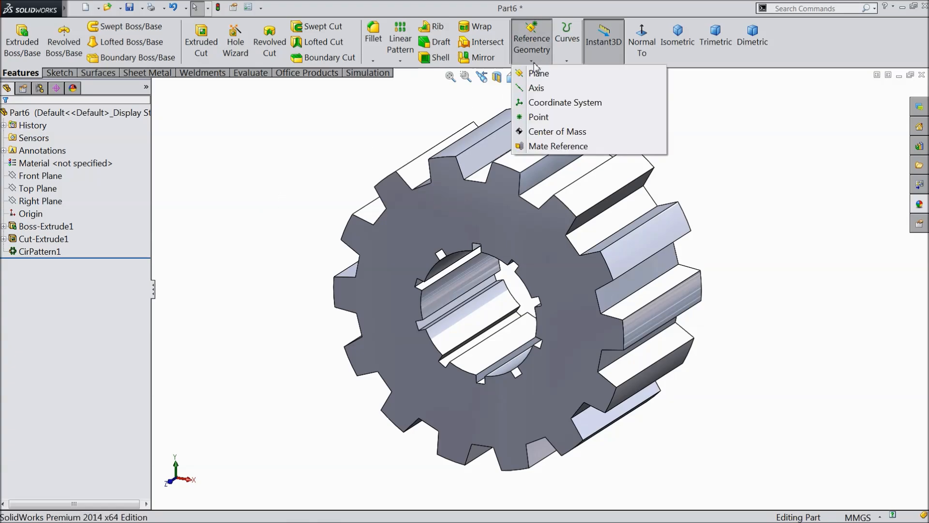
pyautogui.click(541, 75)
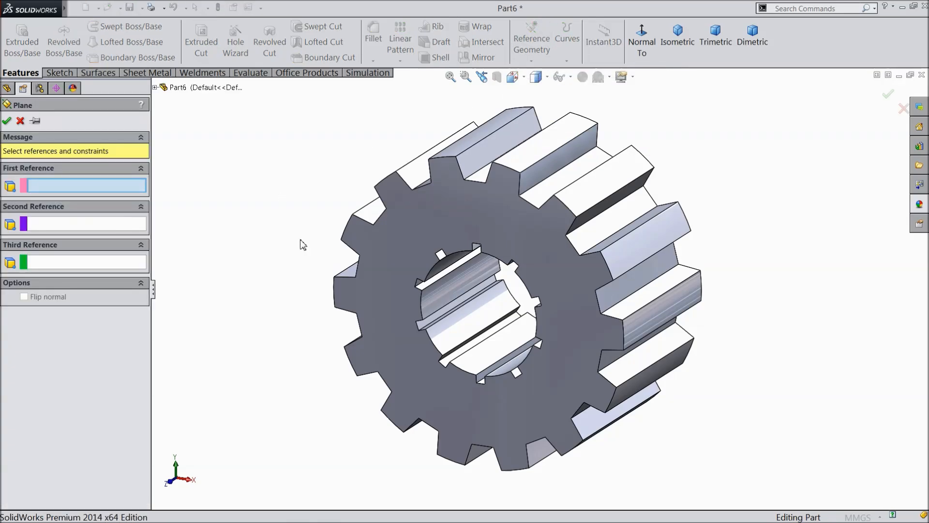
pyautogui.click(484, 209)
pyautogui.moveTo(773, 194); pyautogui.dragTo(608, 214, button='middle')
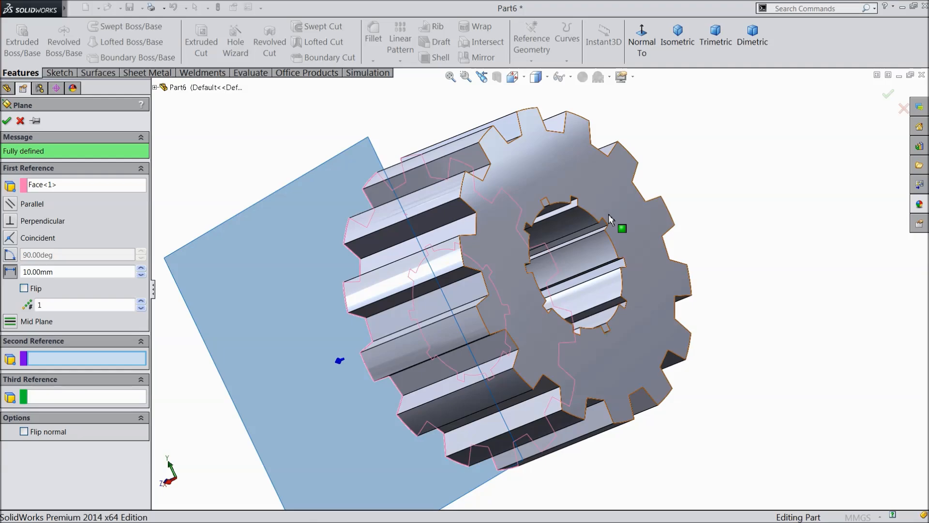
pyautogui.click(545, 184)
pyautogui.moveTo(676, 185); pyautogui.dragTo(542, 209, button='middle')
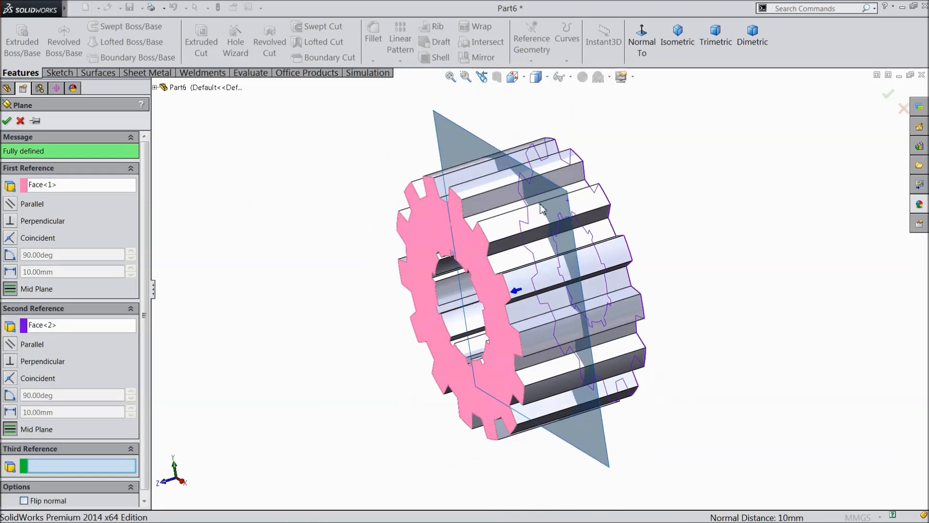
pyautogui.scroll(-3, 492, 169)
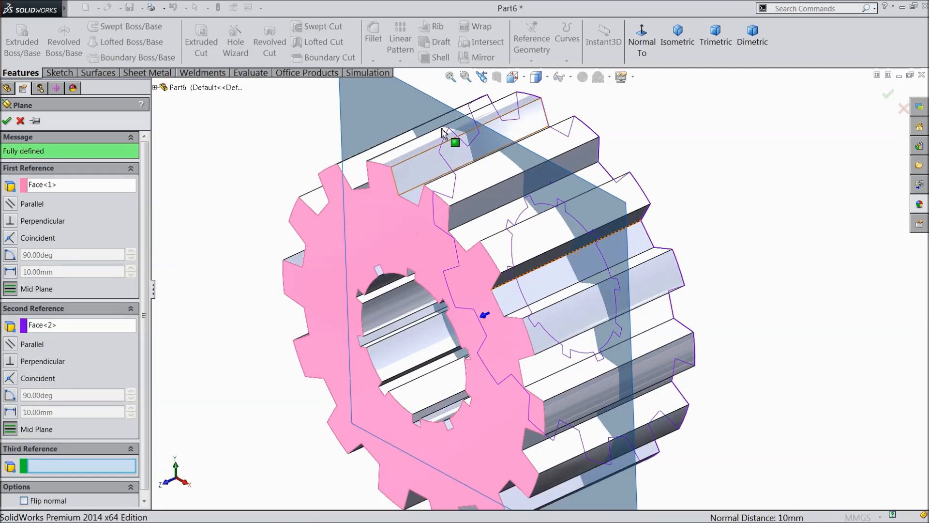
pyautogui.click(7, 121)
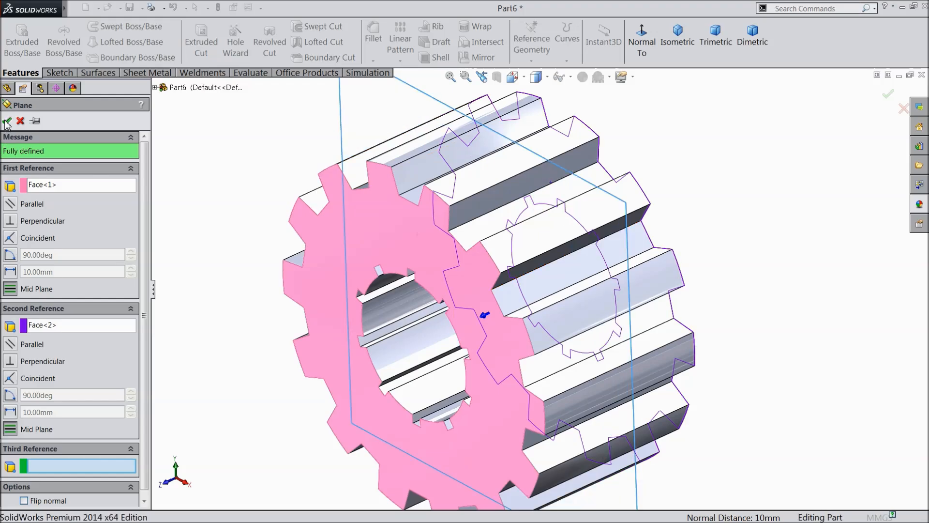
# On the new mid-plane, sketch two concentric circles centred on the origin, about 14.6 mm and 11 mm in diameter.
pyautogui.click(57, 73)
pyautogui.click(16, 42)
pyautogui.click(535, 39)
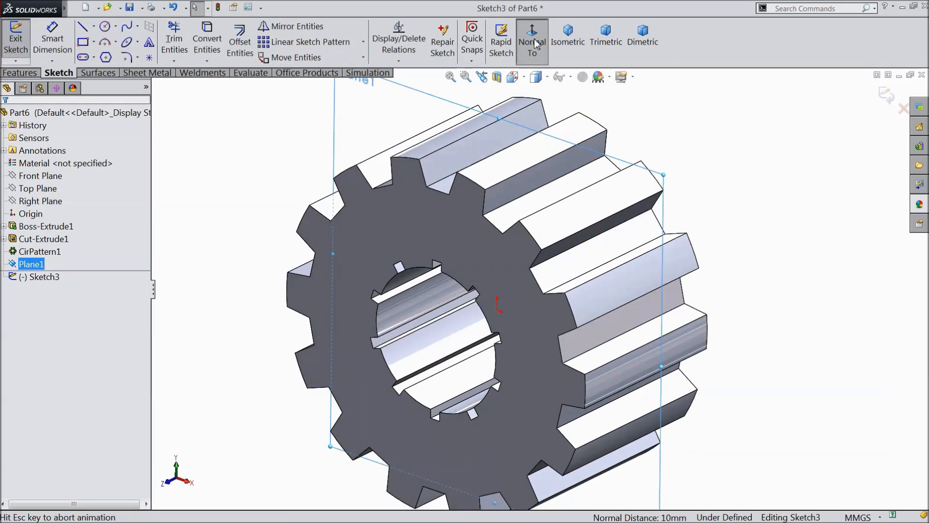
pyautogui.click(105, 27)
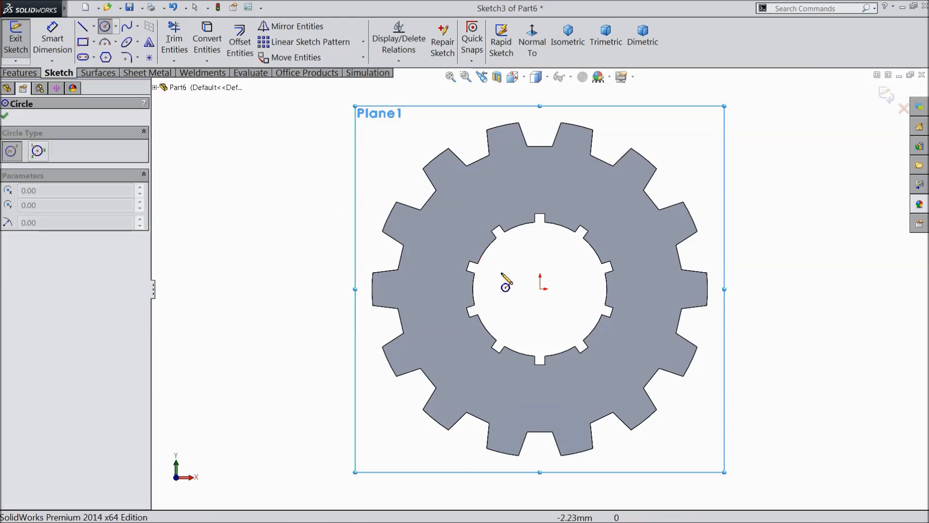
pyautogui.click(540, 289)
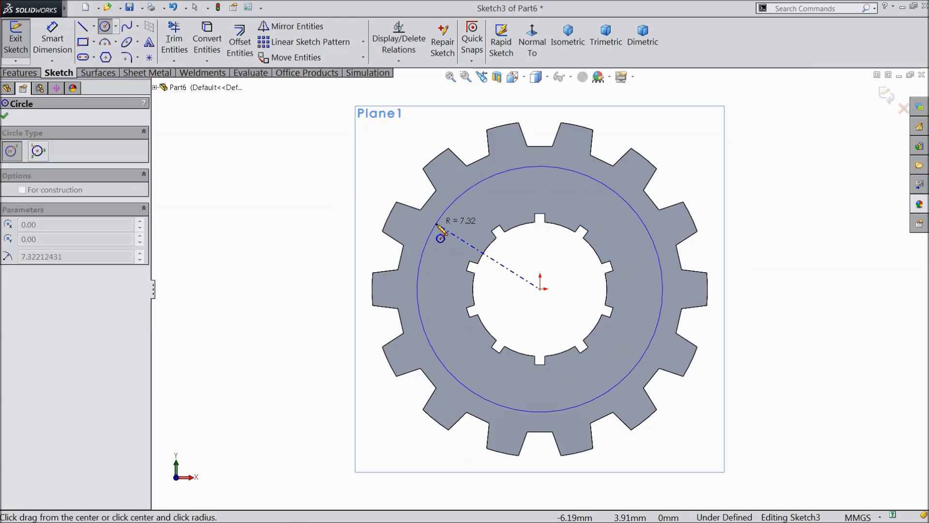
pyautogui.click(429, 236)
pyautogui.click(541, 289)
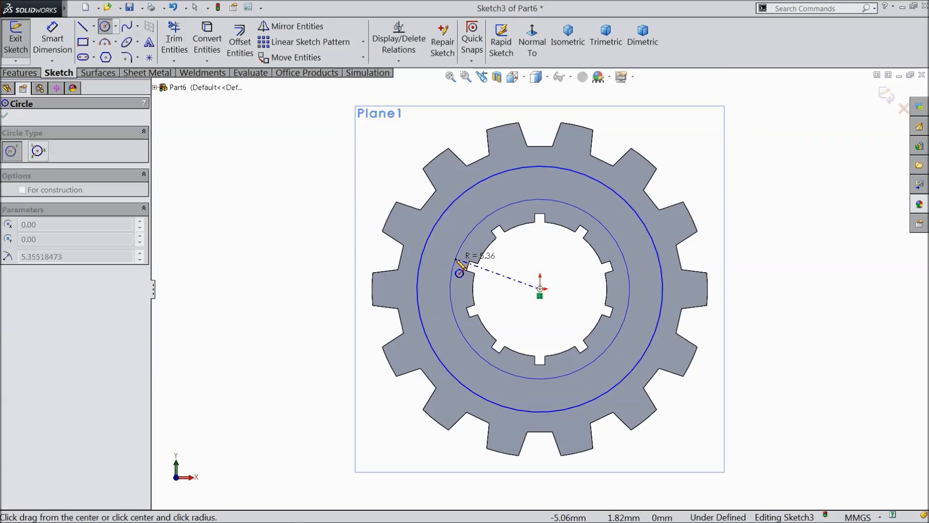
pyautogui.click(450, 267)
# Dimension the outer circle to 15 mm and the inner circle to 12 mm in diameter.
pyautogui.click(66, 52)
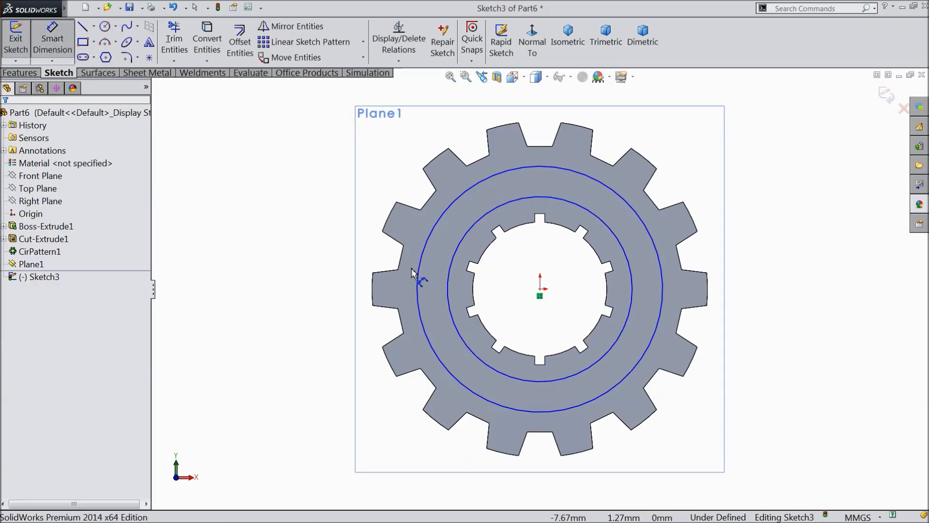
pyautogui.click(416, 275)
pyautogui.click(302, 282)
pyautogui.write('15')
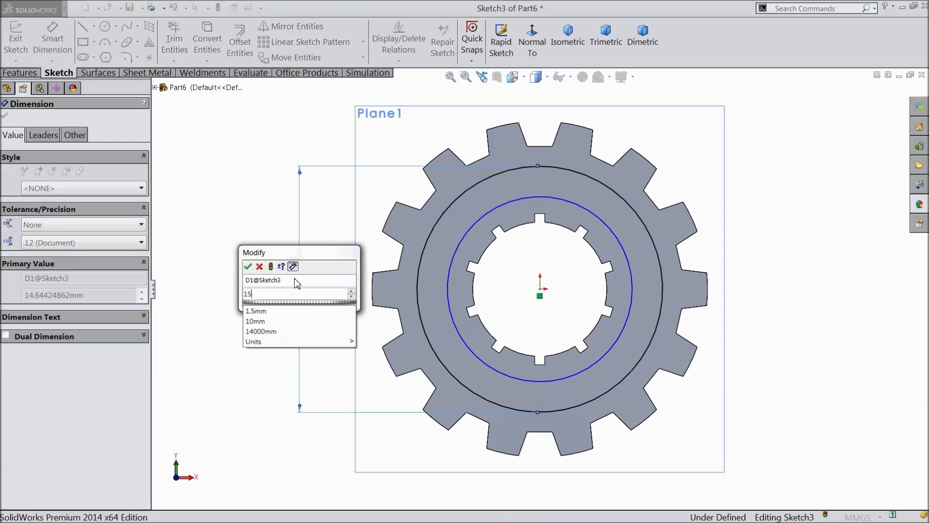
pyautogui.click(249, 267)
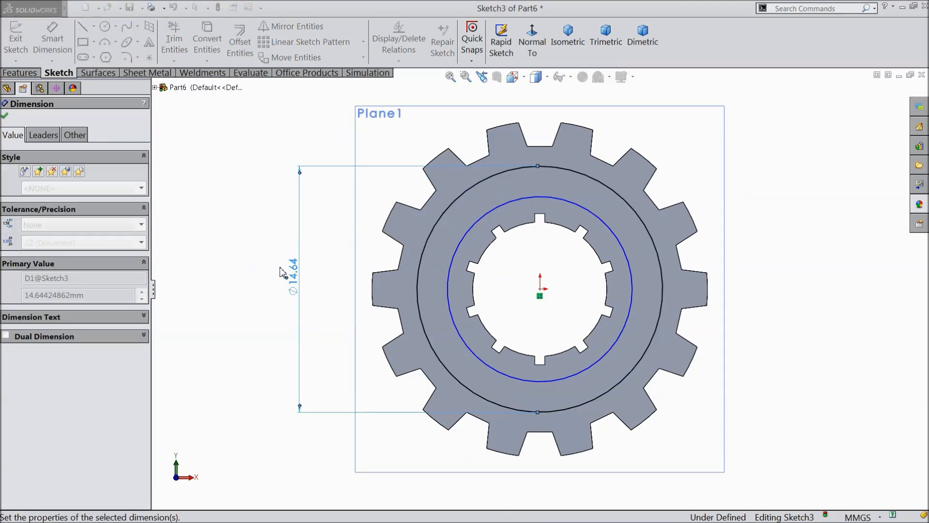
pyautogui.click(449, 270)
pyautogui.click(749, 281)
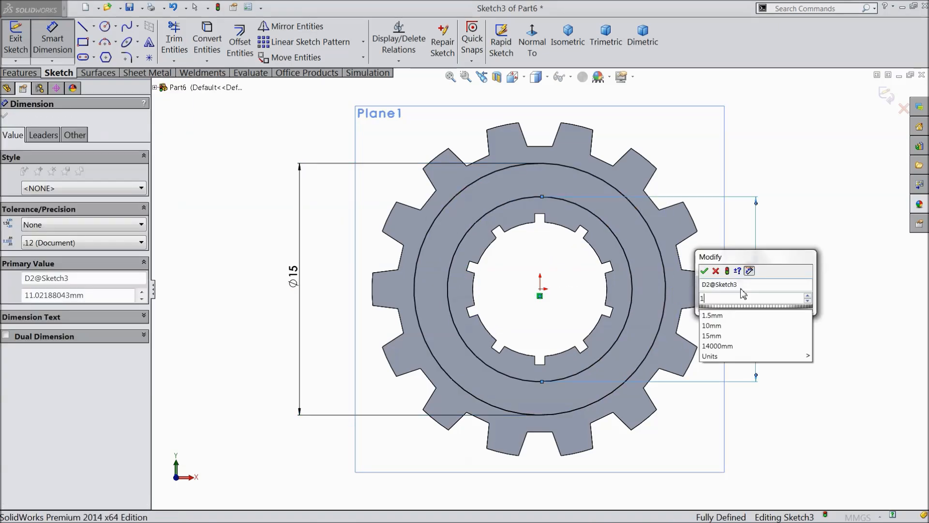
pyautogui.write('12')
pyautogui.click(707, 272)
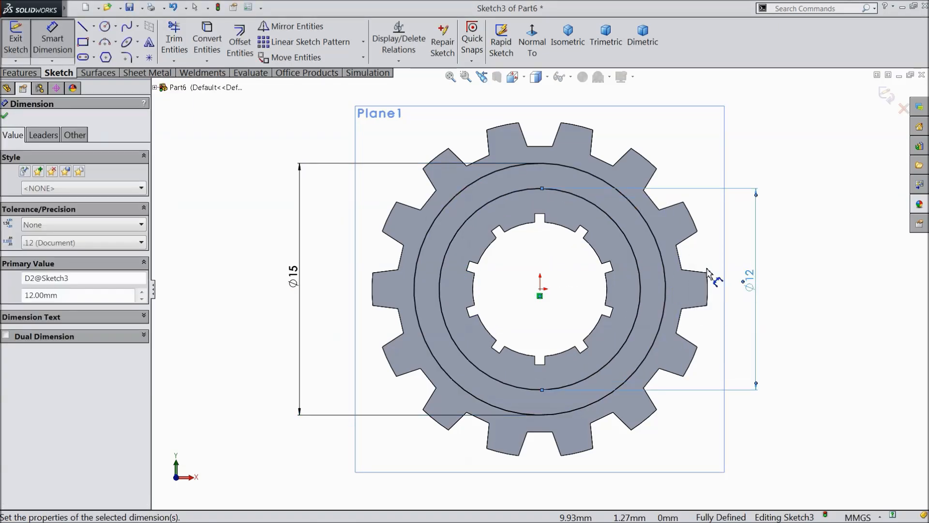
# Cut the ring between the circles Through All, starting at a 4 mm offset from the sketch plane with the offset direction reversed.
pyautogui.click(19, 72)
pyautogui.click(208, 46)
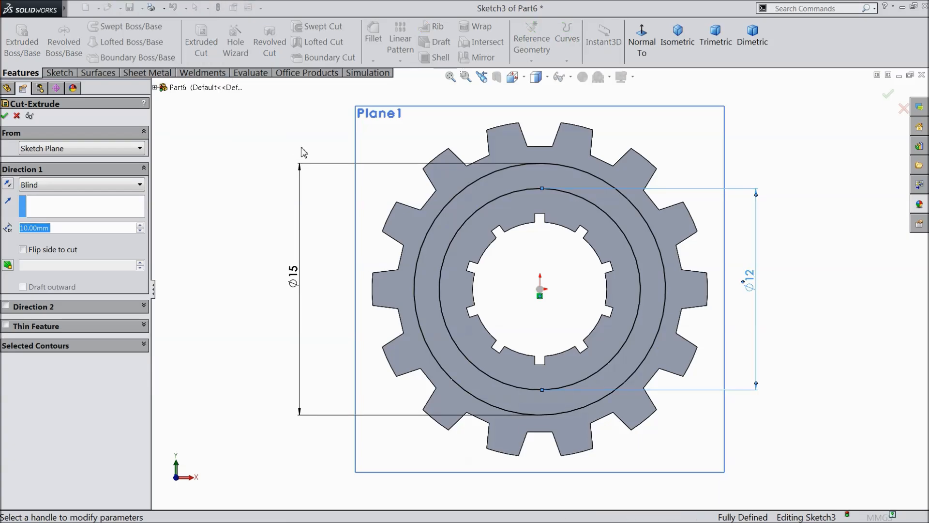
pyautogui.click(29, 148)
pyautogui.click(41, 193)
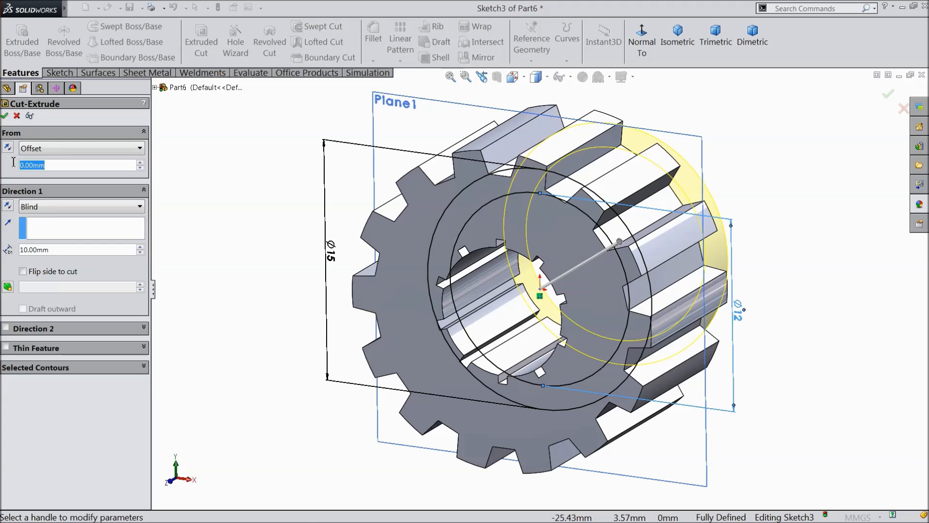
pyautogui.write('4')
pyautogui.press('Return')
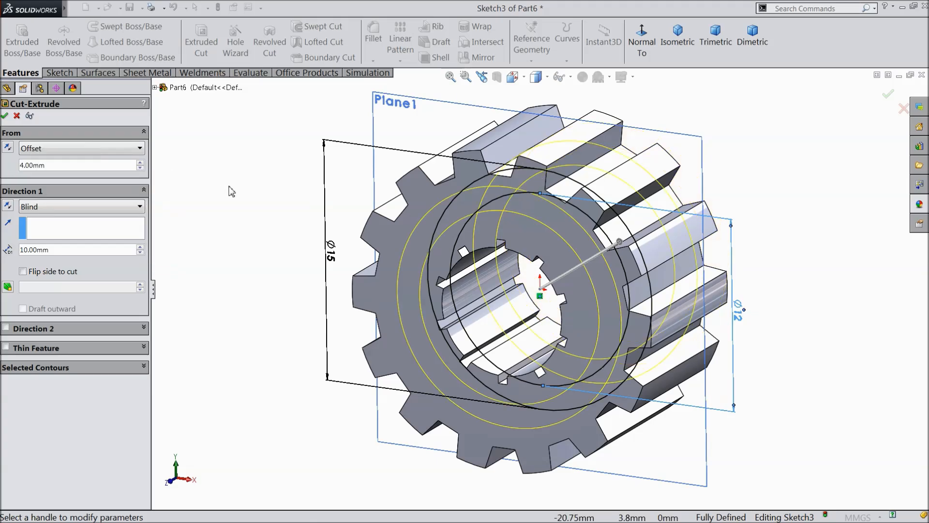
pyautogui.click(8, 148)
pyautogui.moveTo(185, 213)
pyautogui.mouseDown(button='middle')
pyautogui.moveTo(141, 220)
pyautogui.moveTo(171, 222)
pyautogui.mouseUp(button='middle')
pyautogui.click(103, 209)
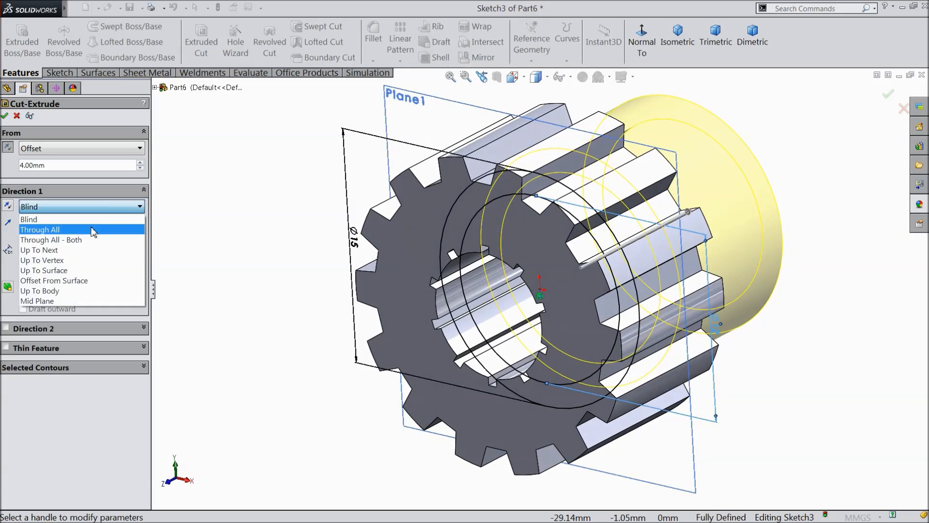
pyautogui.click(66, 231)
pyautogui.moveTo(261, 250); pyautogui.dragTo(204, 282, button='middle')
pyautogui.click(5, 116)
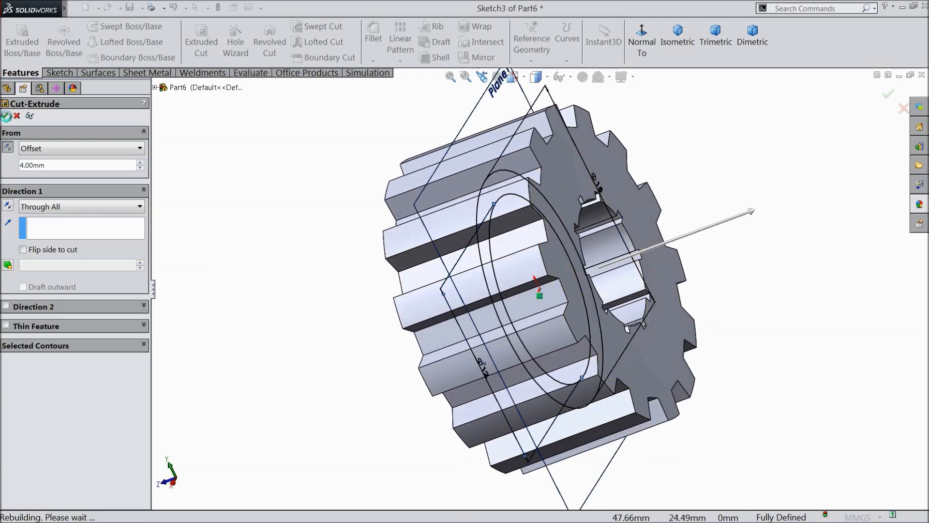
# Chamfer the outer edge of the central hub face inside the ring groove by 0.5 mm at 45°.
pyautogui.moveTo(313, 266); pyautogui.dragTo(310, 232, button='middle')
pyautogui.scroll(-3, 518, 252)
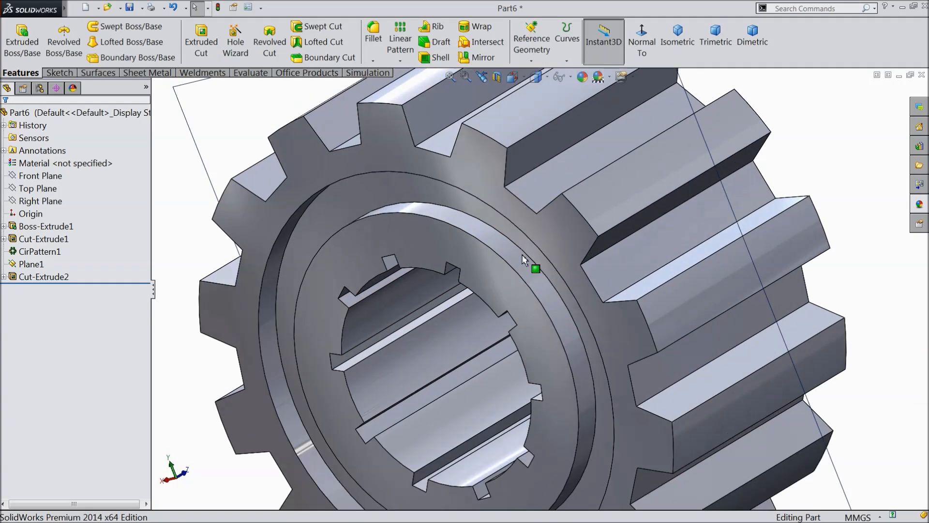
pyautogui.scroll(3, 519, 252)
pyautogui.scroll(-3, 547, 339)
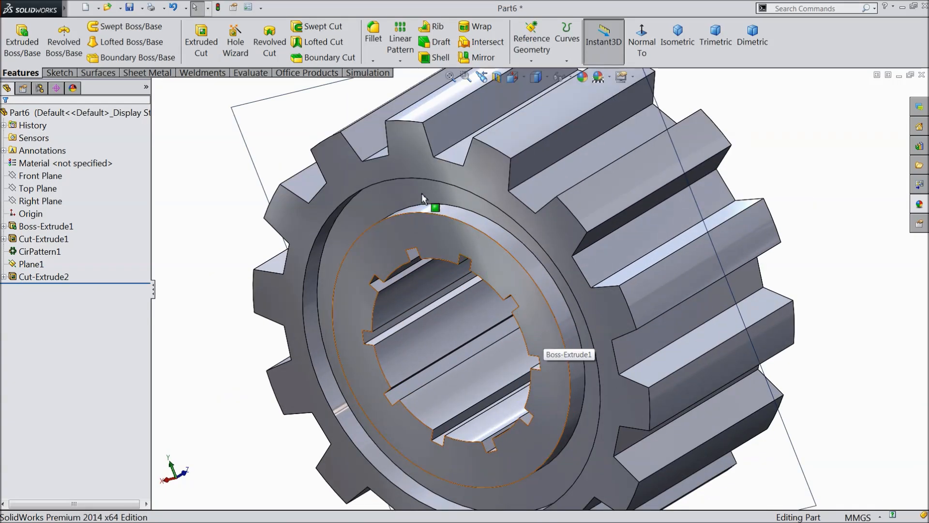
pyautogui.click(373, 60)
pyautogui.click(392, 86)
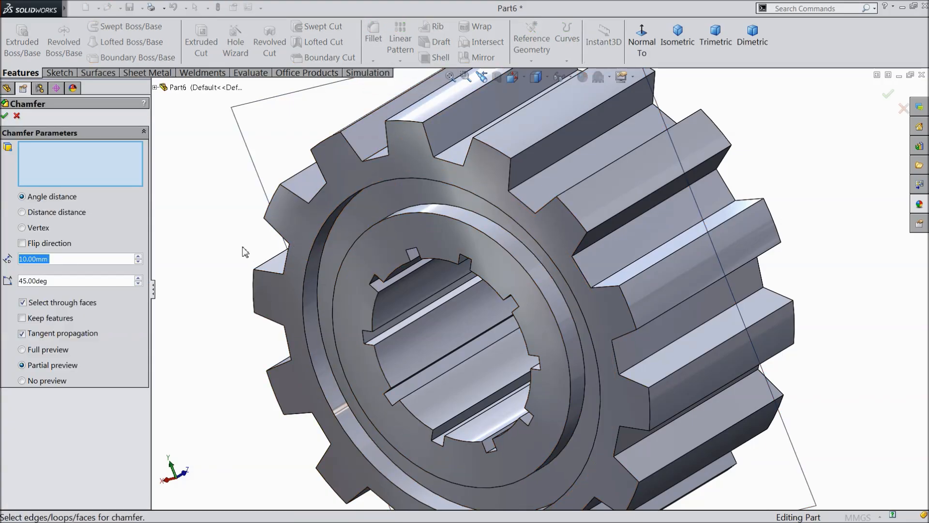
pyautogui.write('0')
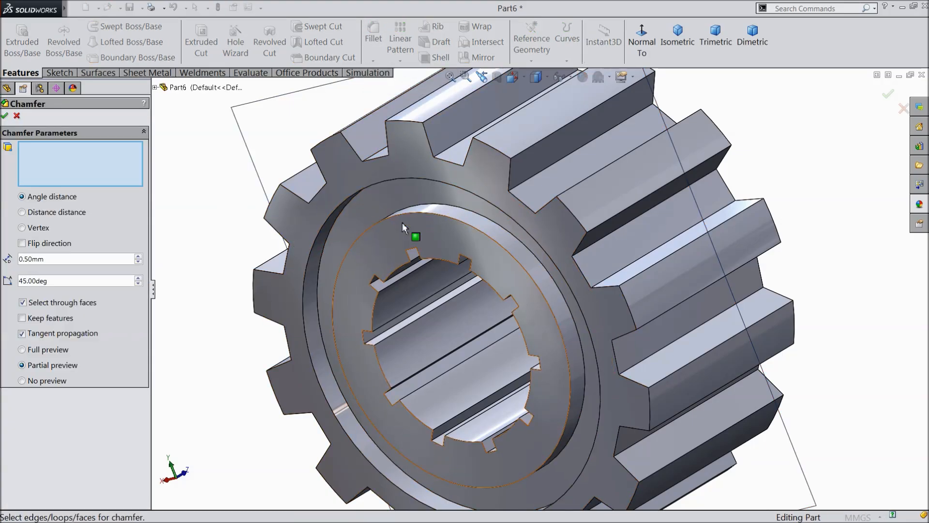
pyautogui.click(410, 219)
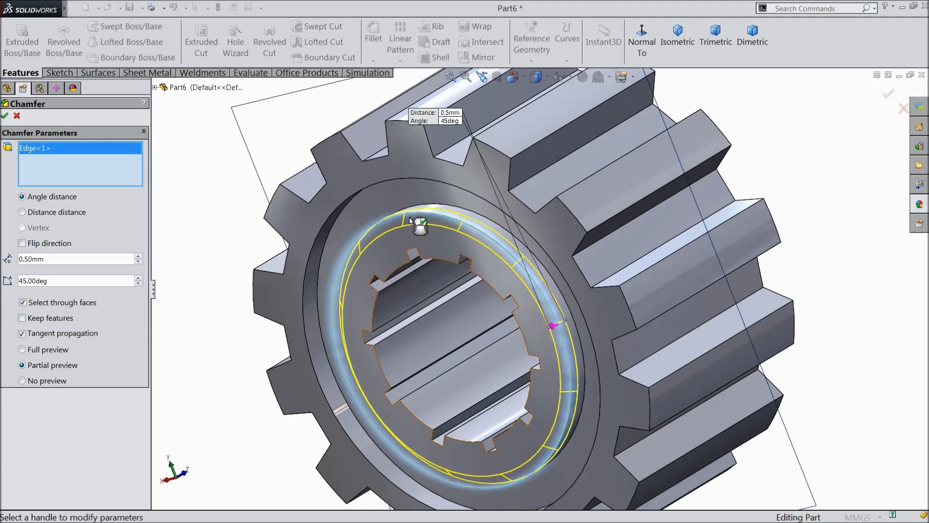
pyautogui.click(5, 117)
# Try to mirror the ring groove cut and its chamfer about the mid-plane to the gear's other side.
pyautogui.scroll(3, 571, 329)
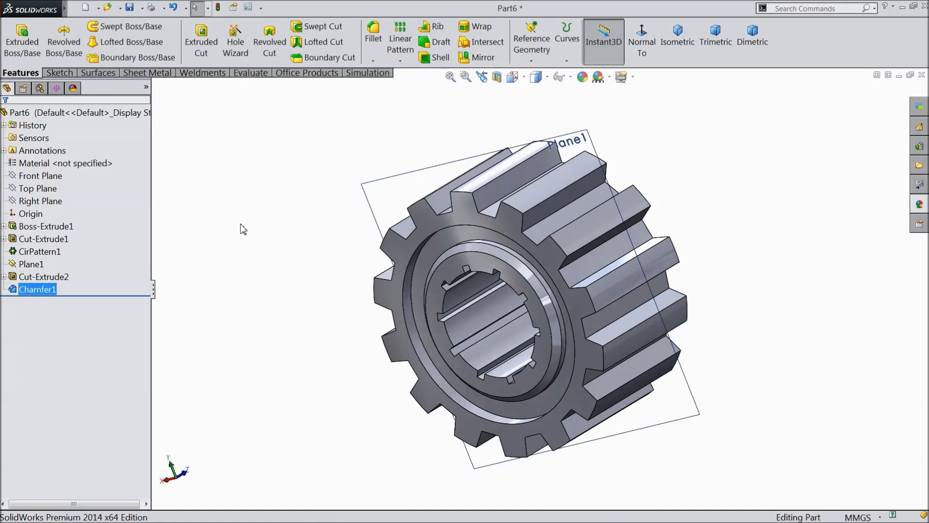
pyautogui.scroll(-2, 570, 328)
pyautogui.click(344, 151)
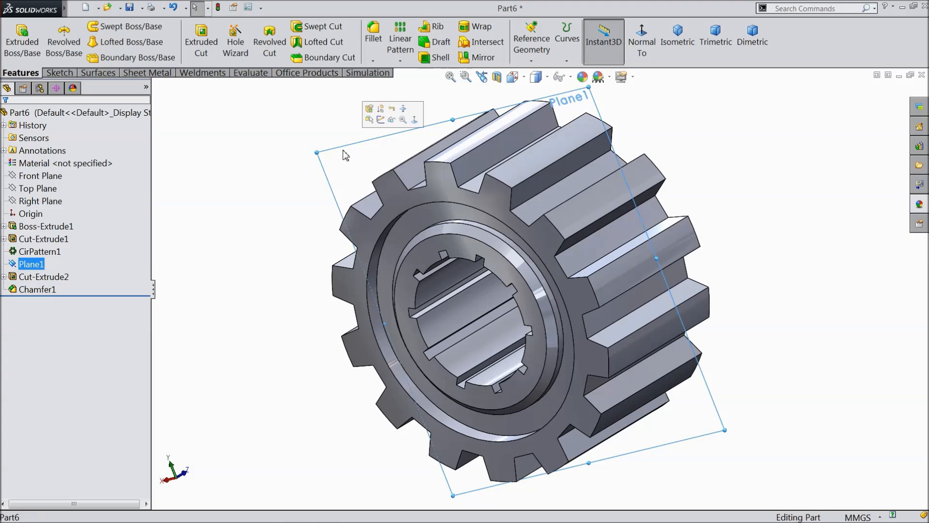
pyautogui.click(479, 57)
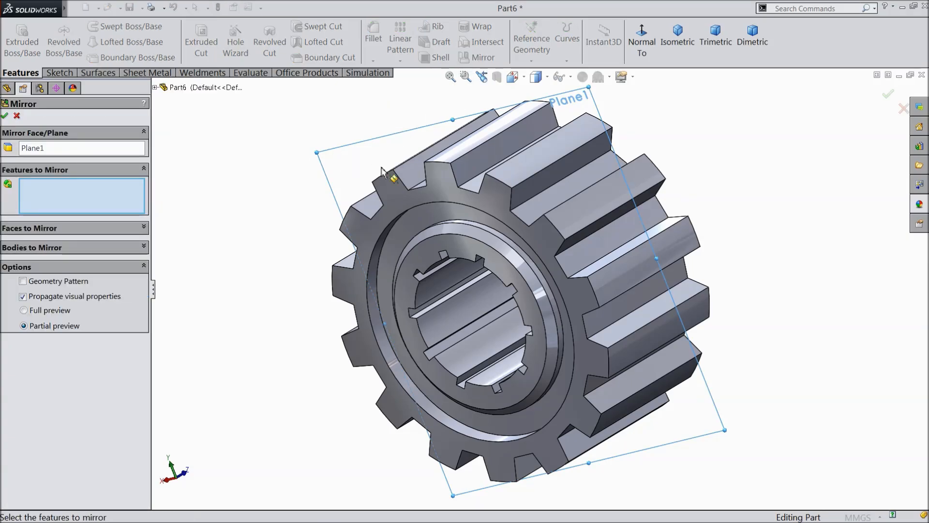
pyautogui.click(410, 238)
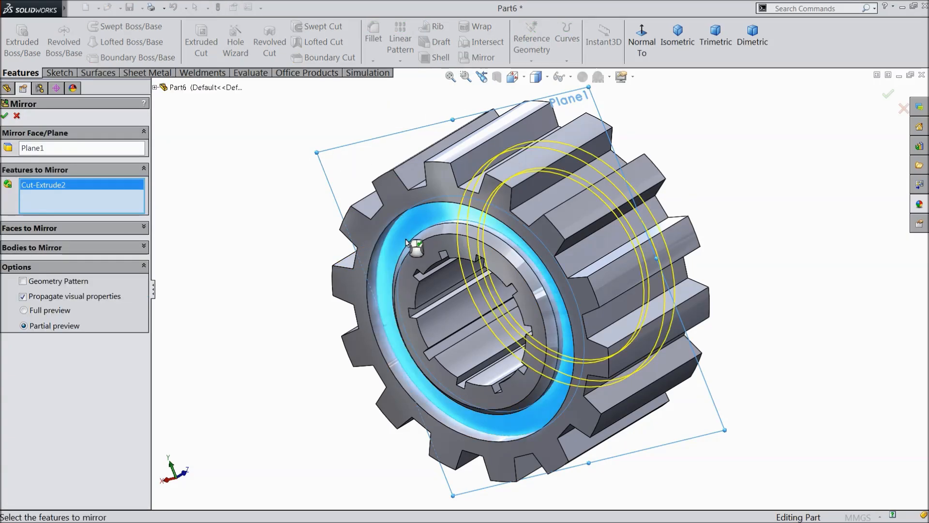
pyautogui.click(155, 89)
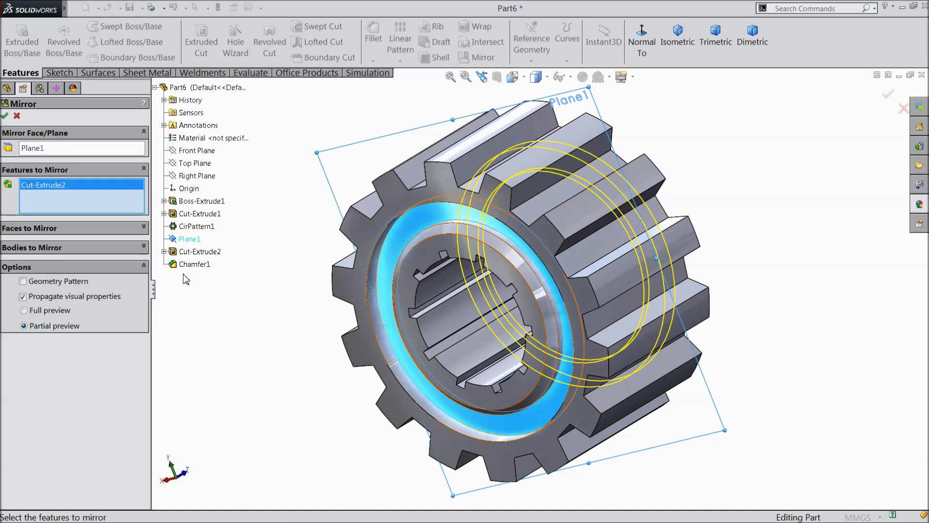
pyautogui.click(194, 265)
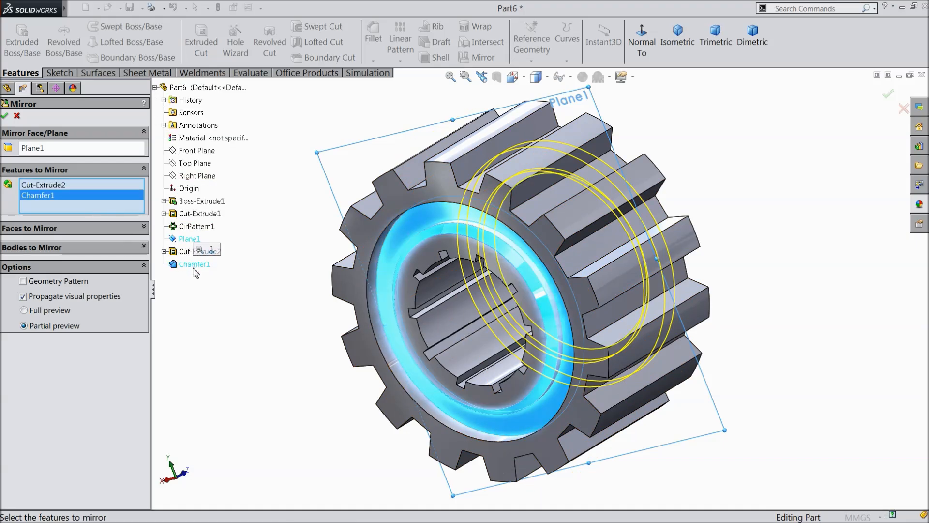
pyautogui.moveTo(309, 307); pyautogui.dragTo(225, 340, button='middle')
pyautogui.click(5, 116)
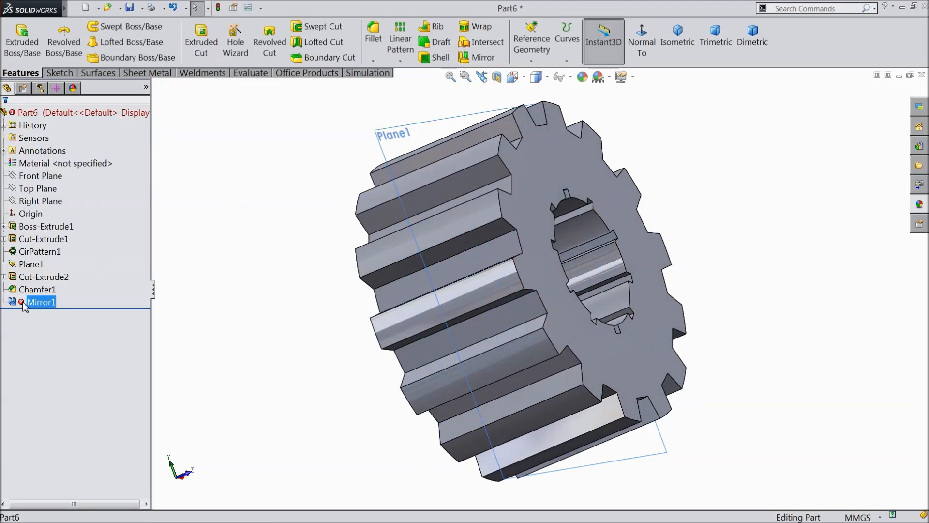
# Delete the failed mirror feature from the part.
pyautogui.rightClick(39, 305)
pyautogui.click(51, 352)
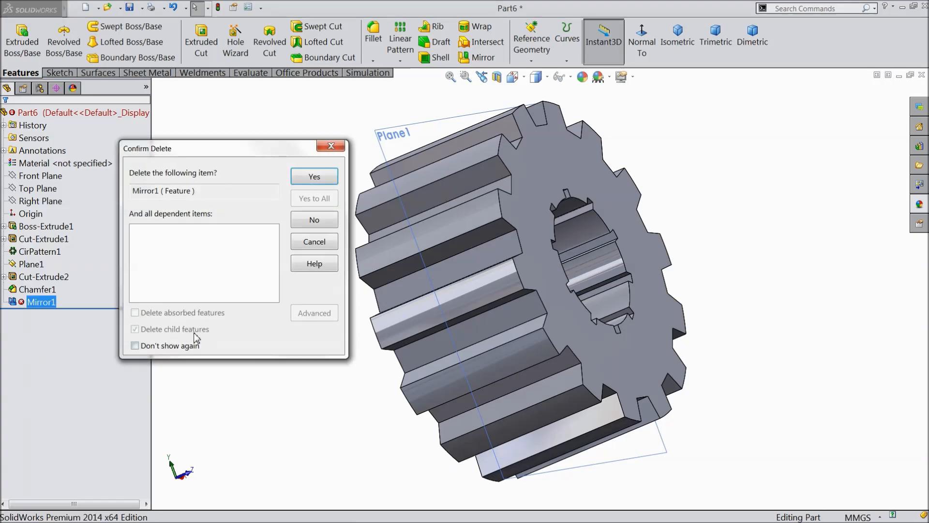
pyautogui.click(315, 177)
# Mirror only the ring groove cut about the mid-plane Plane1 to the gear's opposite end face.
pyautogui.moveTo(314, 182); pyautogui.dragTo(359, 276, button='middle')
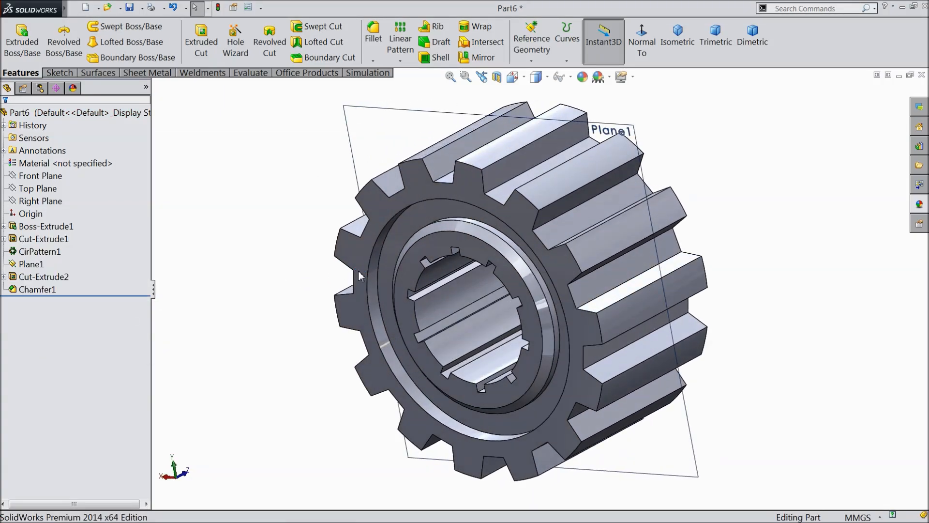
pyautogui.click(348, 124)
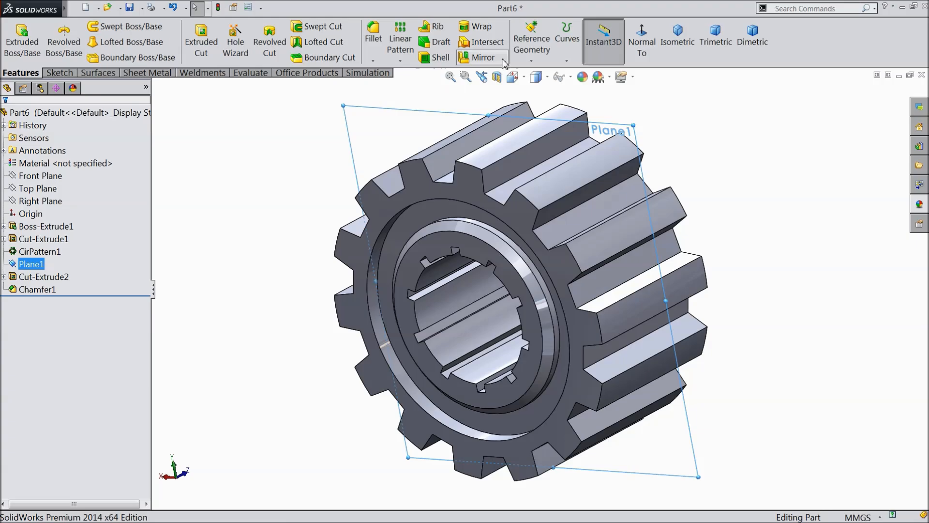
pyautogui.click(484, 57)
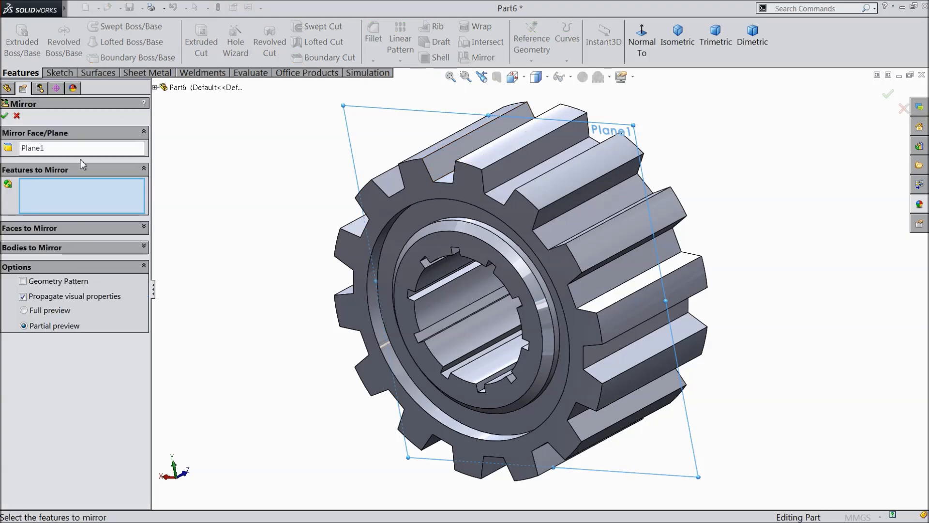
pyautogui.click(154, 88)
pyautogui.click(198, 251)
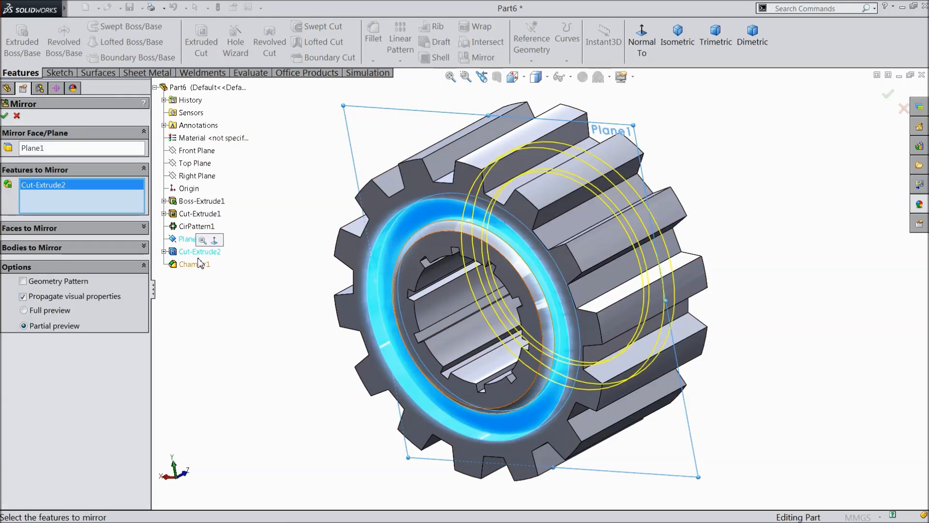
pyautogui.click(5, 116)
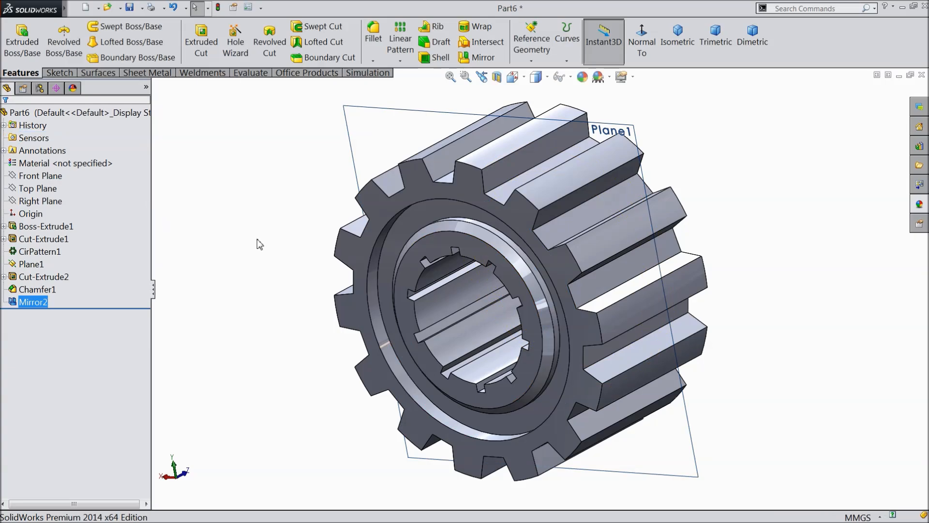
pyautogui.moveTo(290, 271); pyautogui.dragTo(157, 269, button='middle')
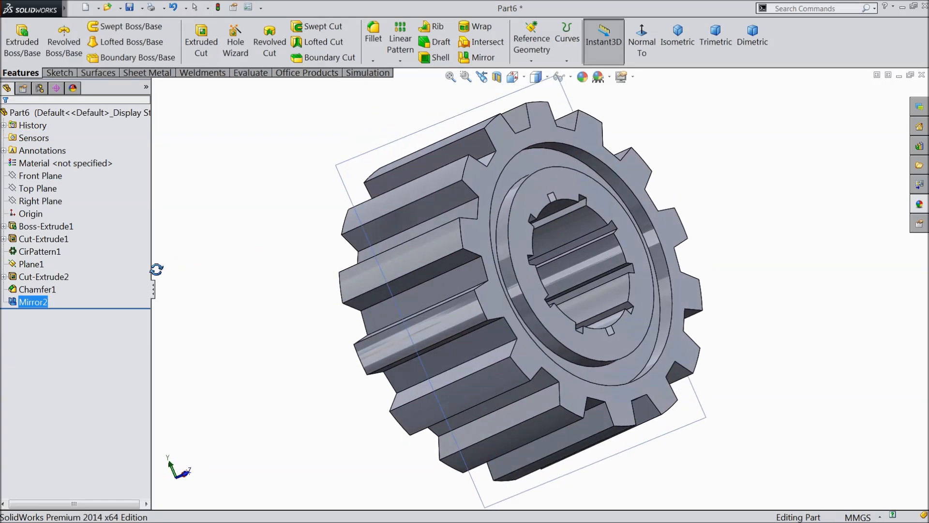
# Chamfer the outer edge of the central hub inside the mirrored ring groove by 0.5 mm at 45°.
pyautogui.click(373, 61)
pyautogui.click(391, 85)
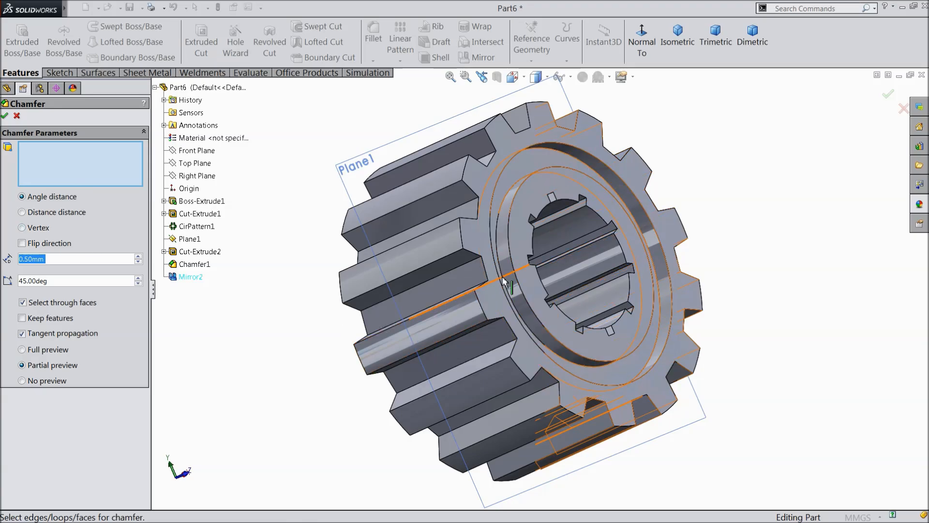
pyautogui.click(510, 249)
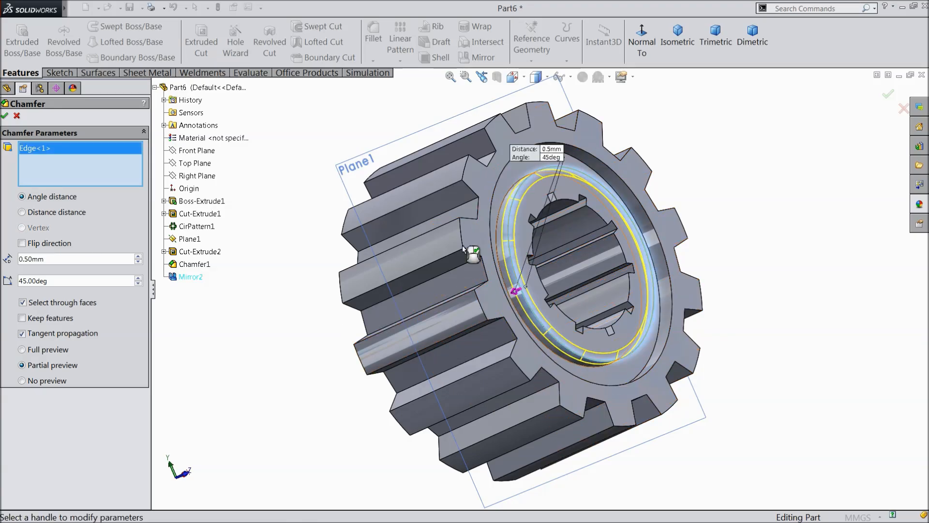
pyautogui.press('Return')
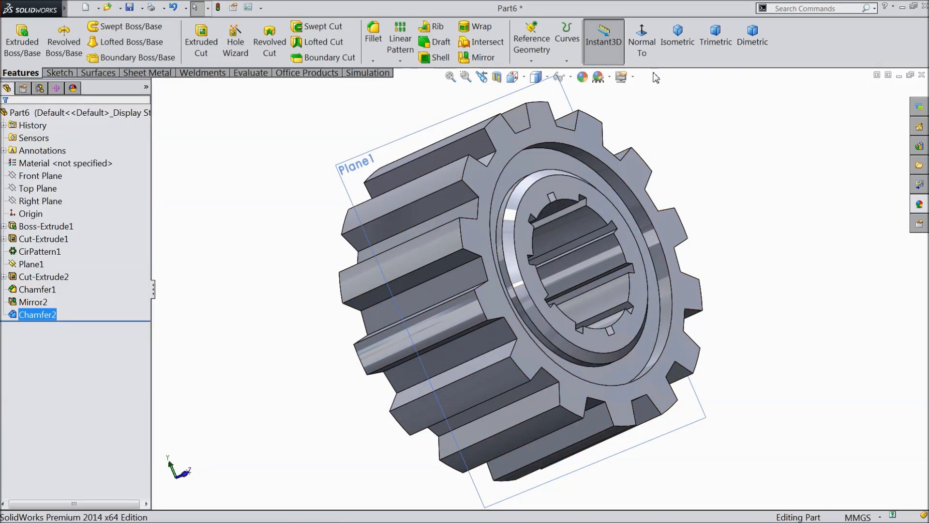
# Show the gear in isometric view and hide the mid-plane Plane1.
pyautogui.click(677, 42)
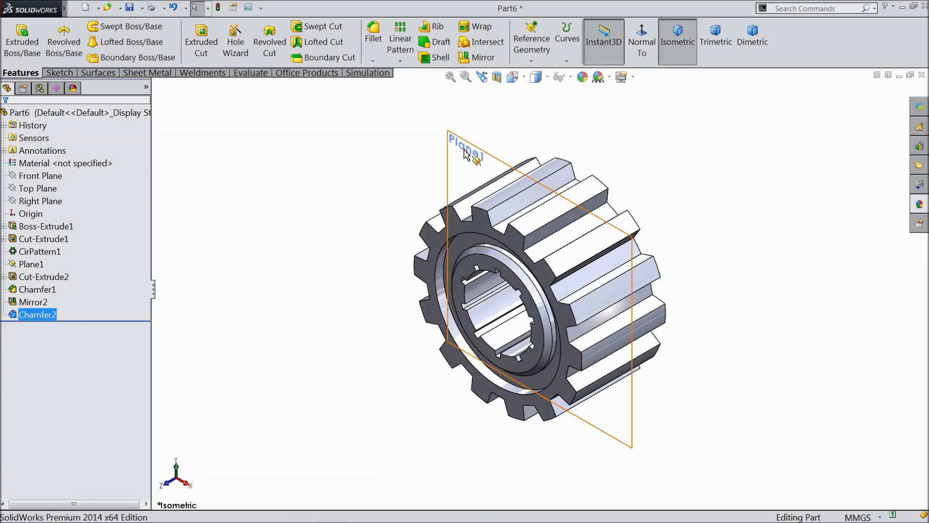
pyautogui.click(463, 154)
pyautogui.click(505, 116)
pyautogui.scroll(-3, 575, 263)
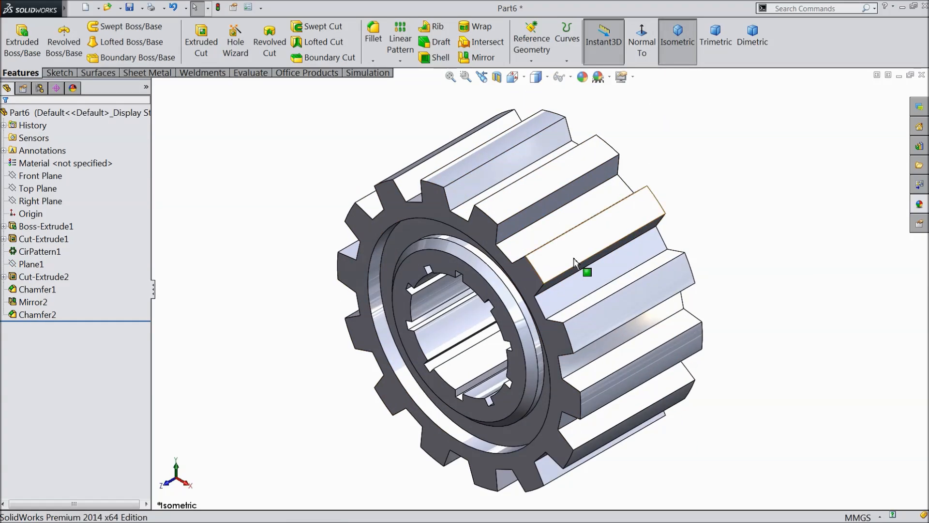
# Fillet all the lengthwise edges of the gear teeth with a 0.25 mm radius.
pyautogui.click(374, 36)
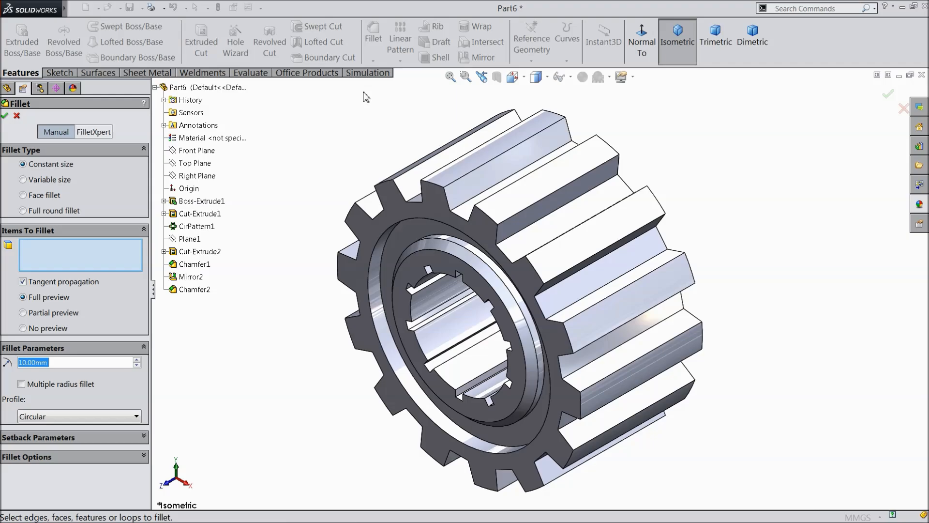
pyautogui.write('0.25')
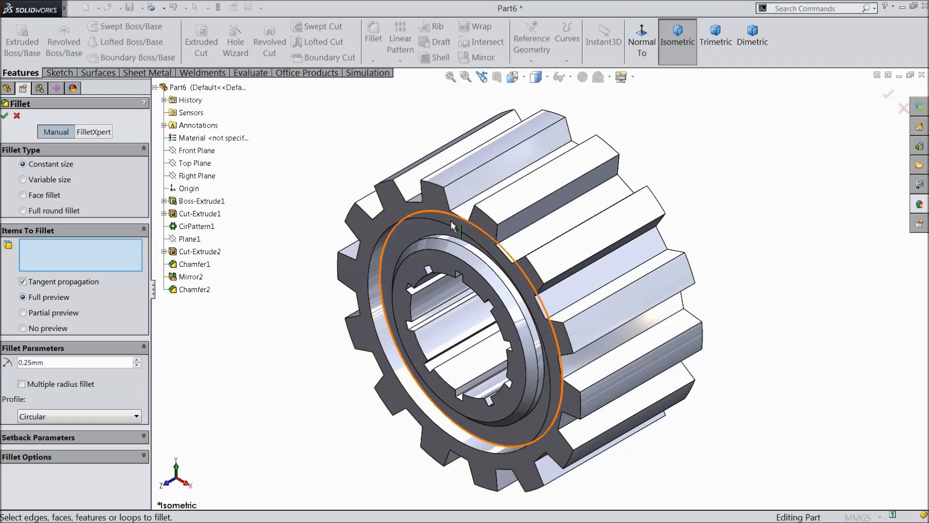
pyautogui.scroll(-2, 517, 242)
pyautogui.click(516, 213)
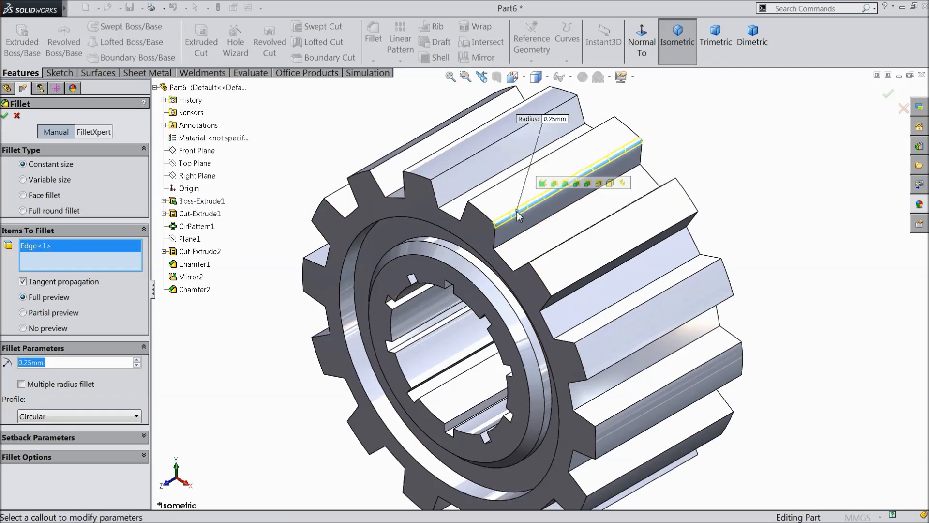
pyautogui.click(542, 184)
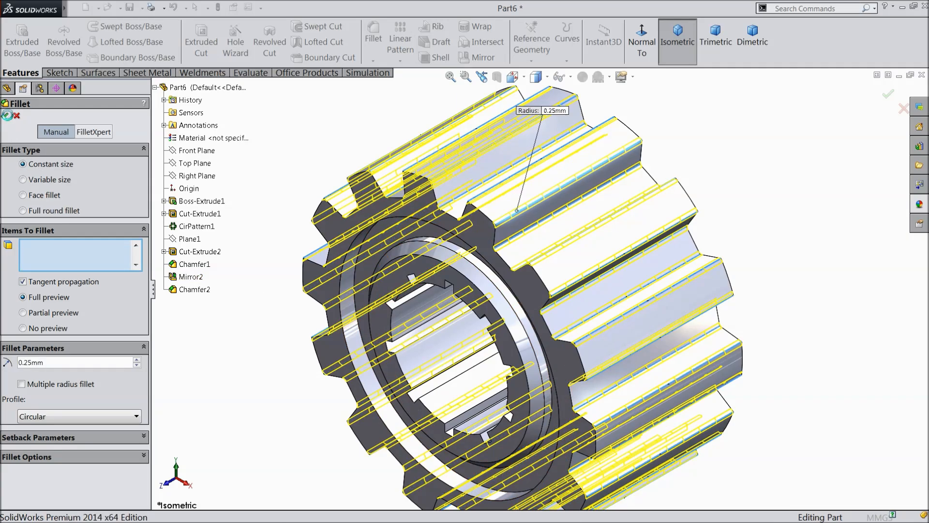
pyautogui.scroll(2, 275, 196)
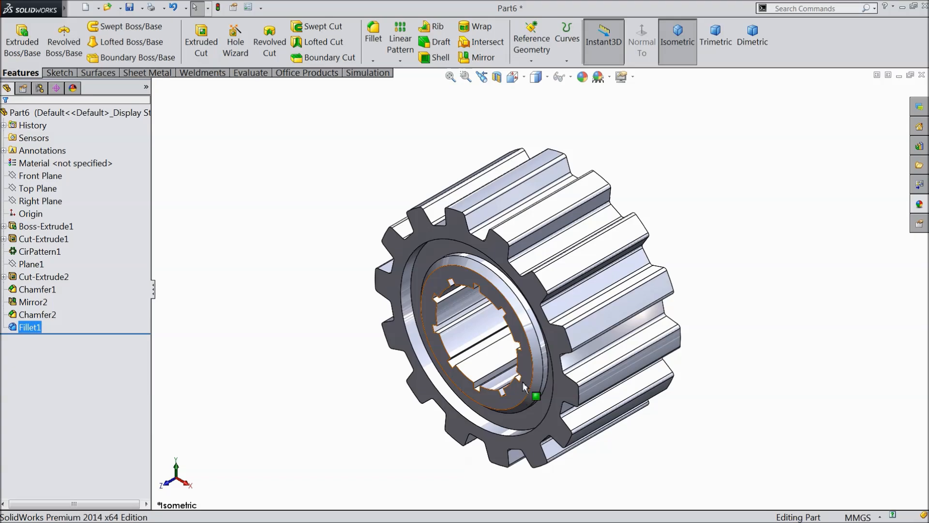
# Apply the chromium plate appearance from the Chrome metals to the whole gear.
pyautogui.moveTo(536, 395); pyautogui.dragTo(556, 334, button='middle')
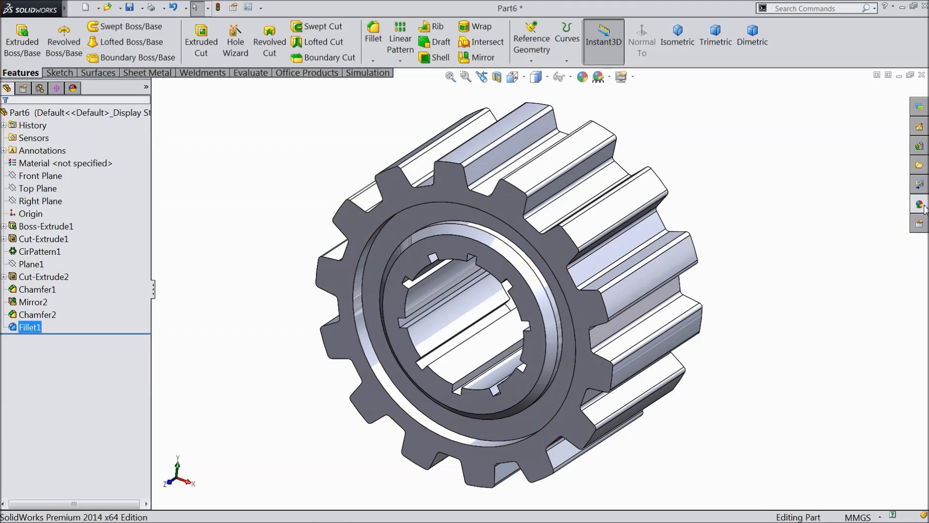
pyautogui.click(921, 205)
pyautogui.click(867, 162)
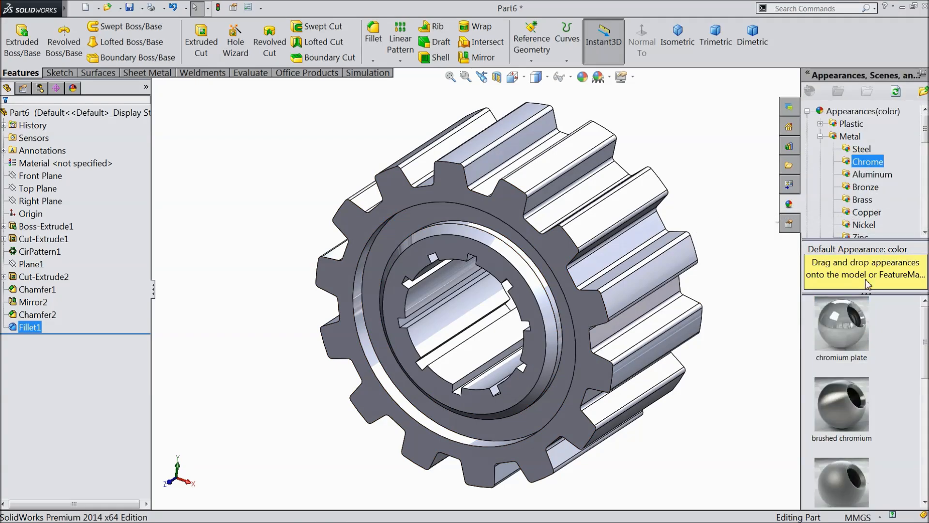
pyautogui.click(842, 324)
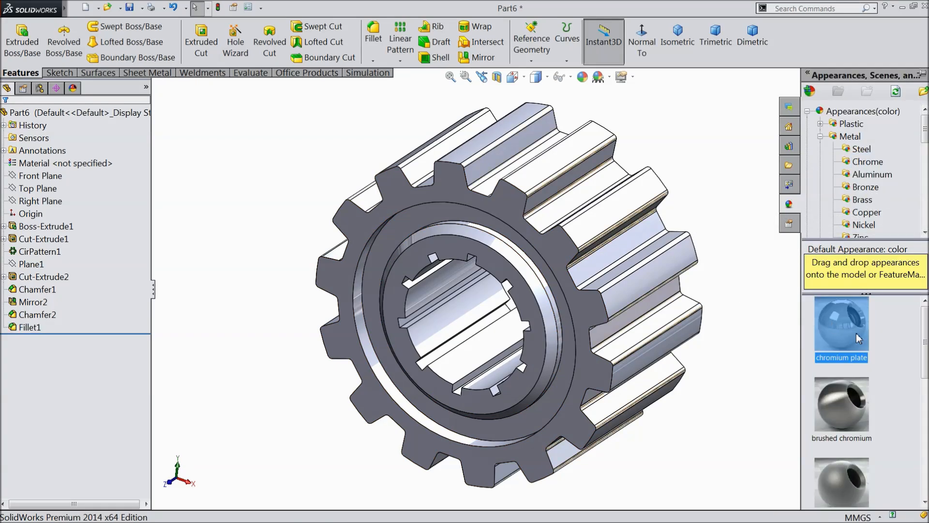
pyautogui.doubleClick(856, 333)
pyautogui.moveTo(697, 280); pyautogui.dragTo(594, 175, button='middle')
pyautogui.click(630, 77)
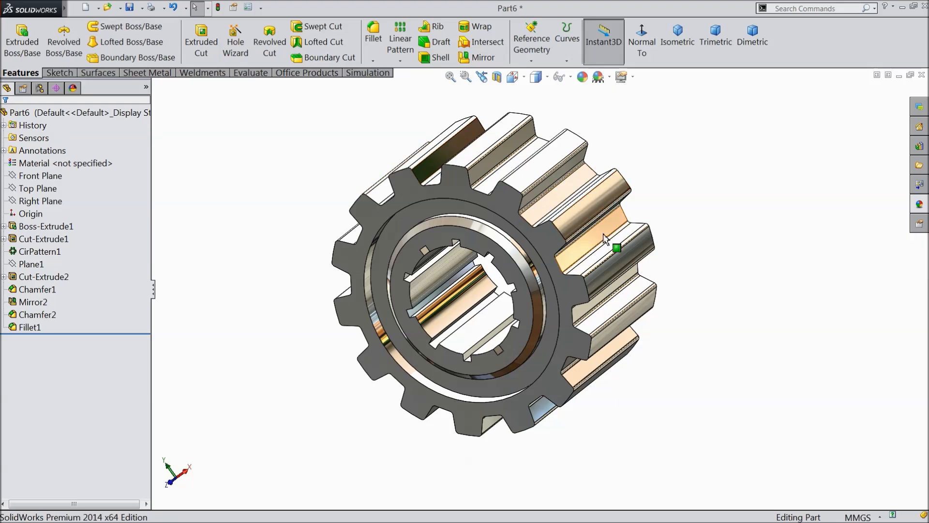
# Save the part as "4.input gear" in the Gear Speed Reducer folder.
pyautogui.scroll(-2, 611, 244)
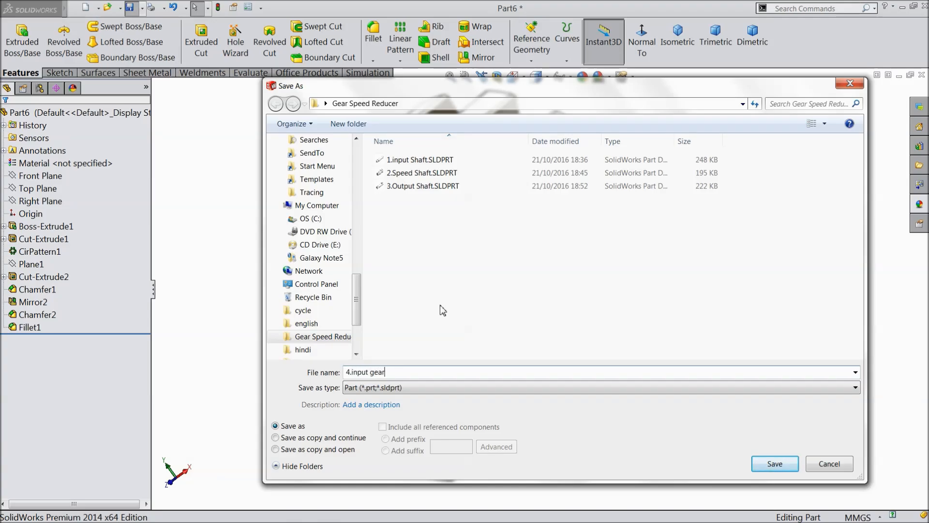
pyautogui.click(775, 463)
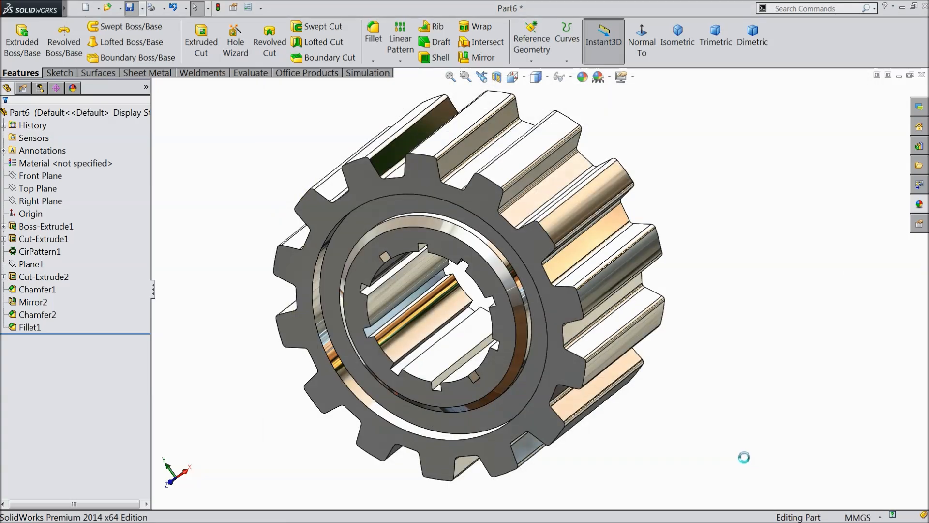
pyautogui.moveTo(678, 343)
pyautogui.mouseDown(button='middle')
pyautogui.moveTo(710, 292)
pyautogui.moveTo(675, 347)
pyautogui.mouseUp(button='middle')
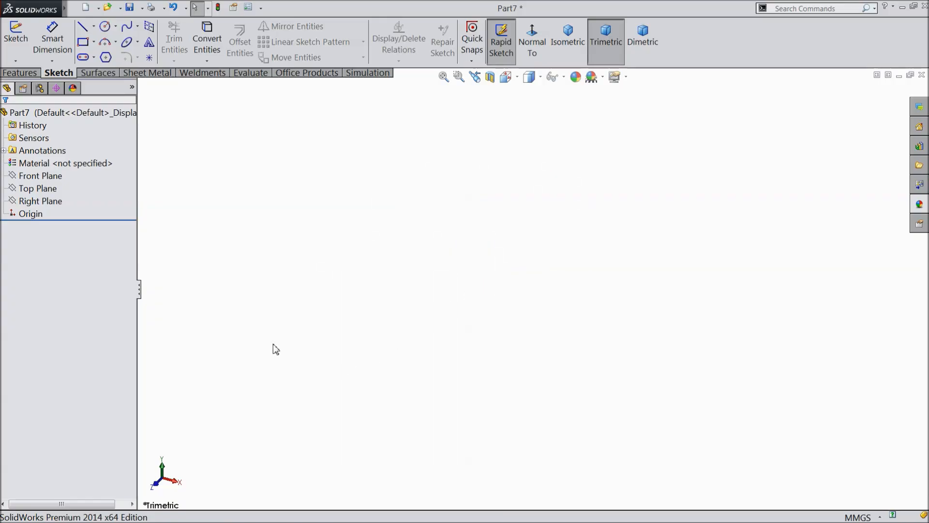
# Sketch two concentric circles about 234 mm and 51 mm in diameter, centred on the origin, on the new part's Front Plane.
pyautogui.click(48, 175)
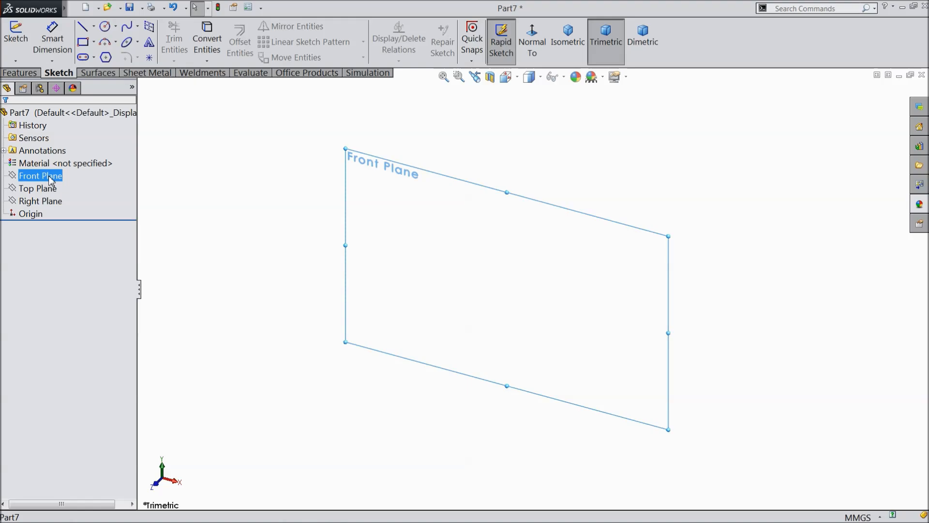
pyautogui.click(57, 161)
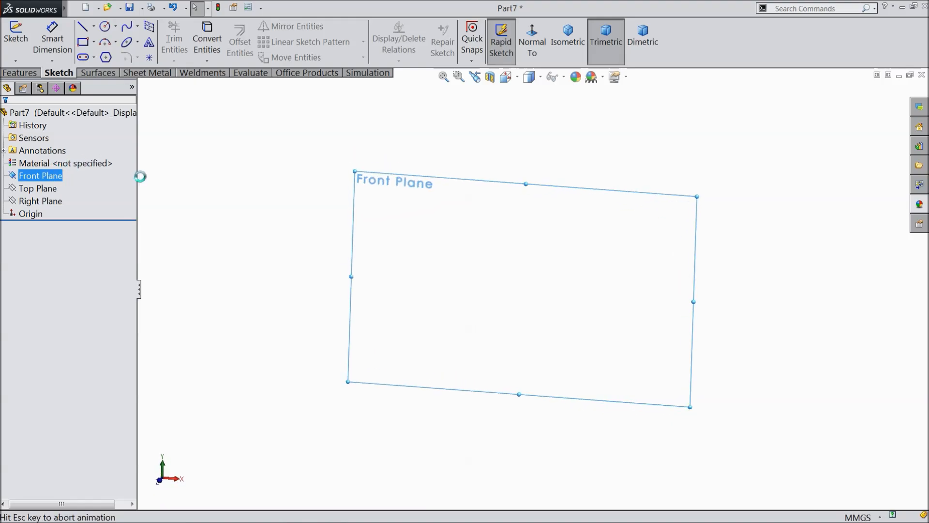
pyautogui.click(105, 27)
pyautogui.click(533, 286)
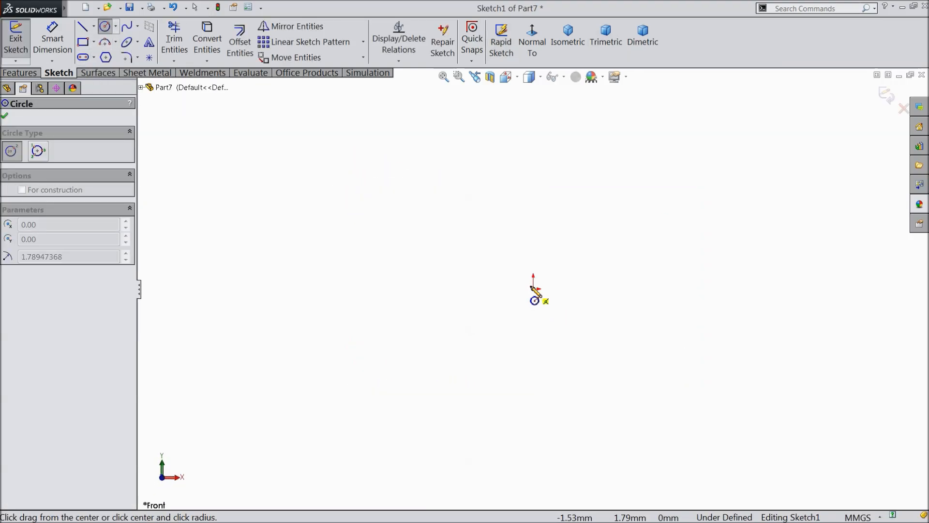
pyautogui.click(360, 154)
pyautogui.click(533, 289)
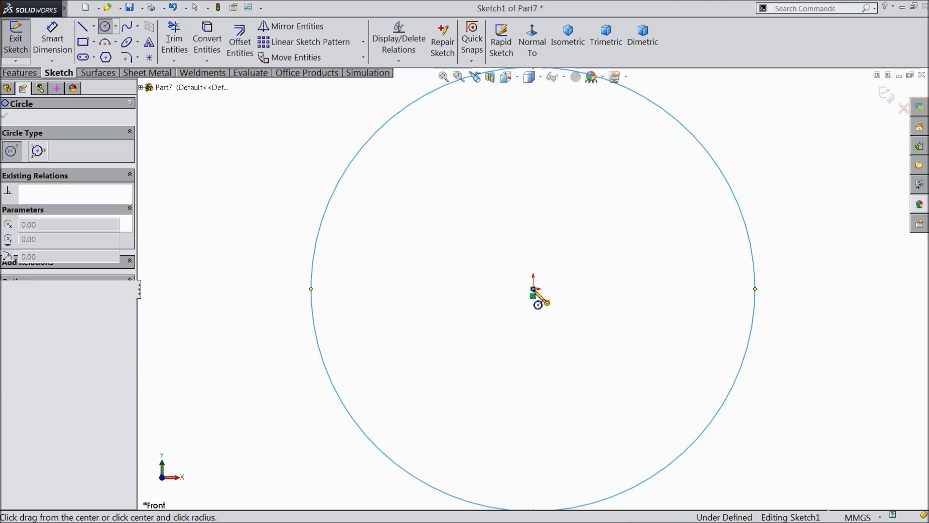
pyautogui.click(499, 284)
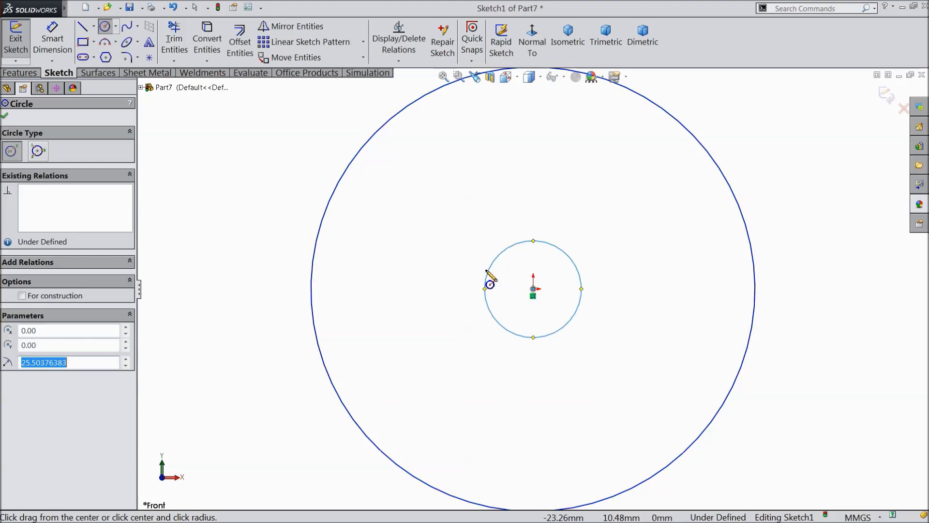
# Dimension the outer circle to 60 mm and the inner circle to 10 mm in diameter.
pyautogui.click(55, 43)
pyautogui.click(380, 266)
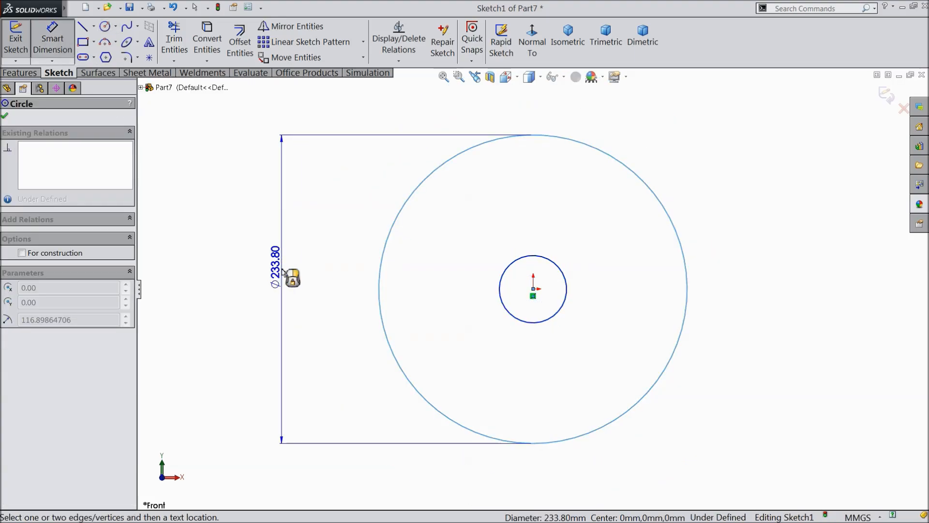
pyautogui.click(288, 275)
pyautogui.write('60')
pyautogui.click(231, 257)
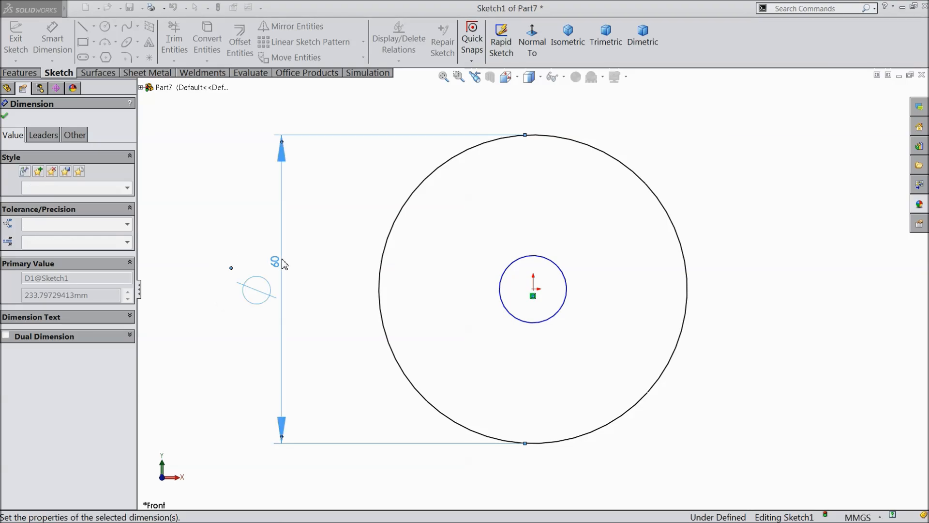
pyautogui.click(564, 303)
pyautogui.click(628, 300)
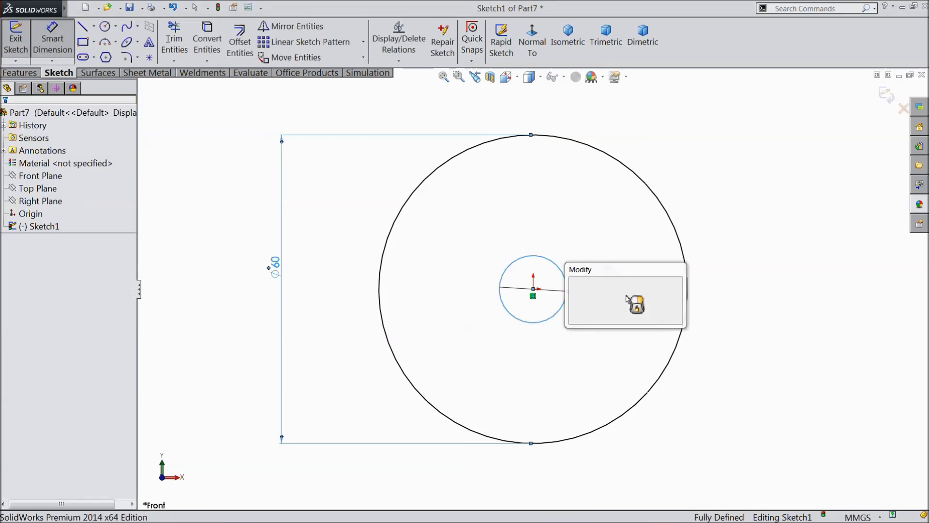
pyautogui.write('10')
pyautogui.press('Return')
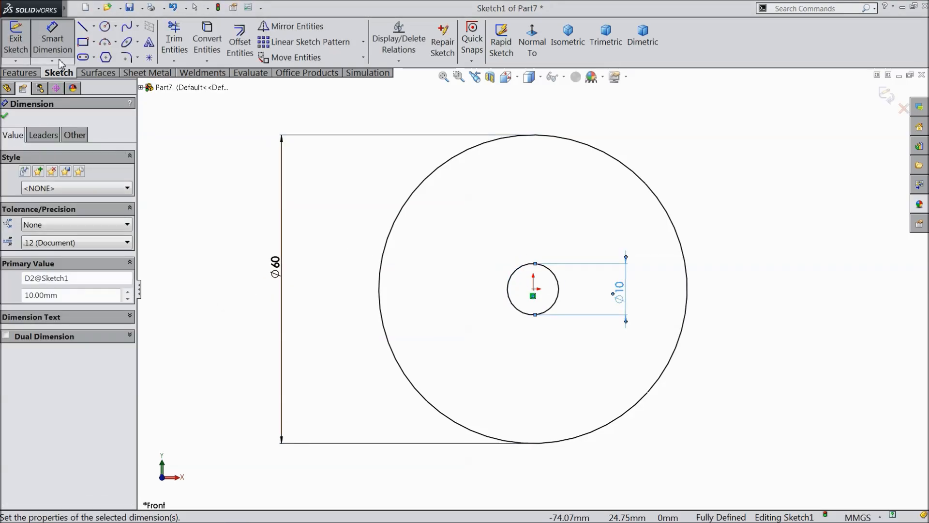
pyautogui.click(63, 46)
# Draw a vertical centerline about 6.3 mm long upward from the origin, past the top of the inner circle.
pyautogui.click(95, 26)
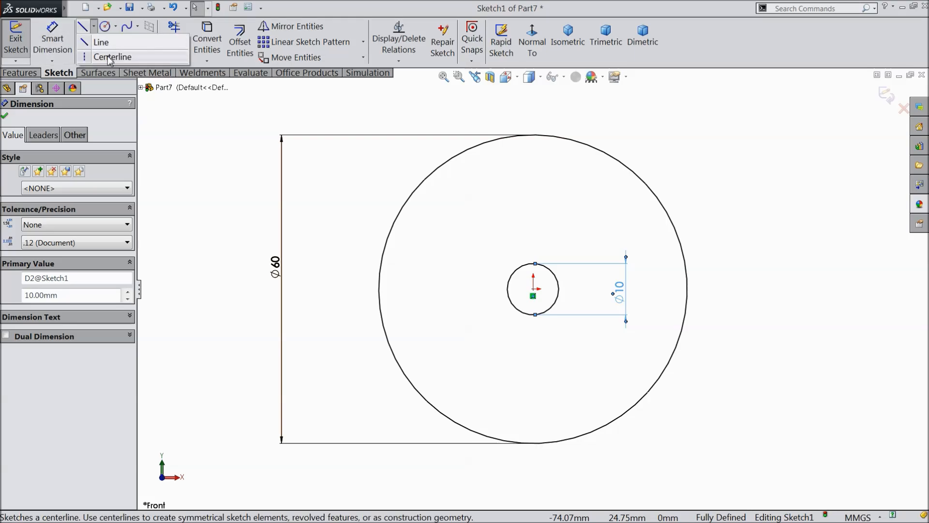
pyautogui.click(99, 54)
pyautogui.scroll(-8, 533, 290)
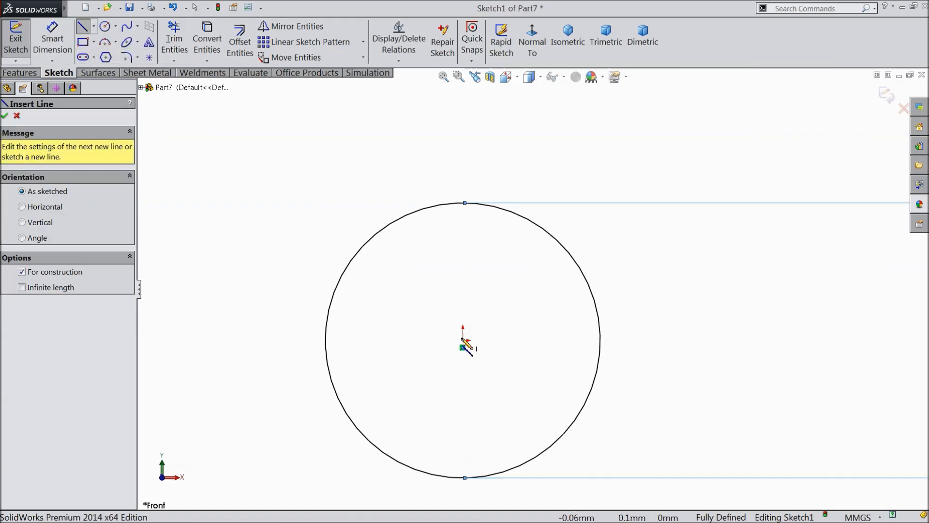
pyautogui.click(463, 340)
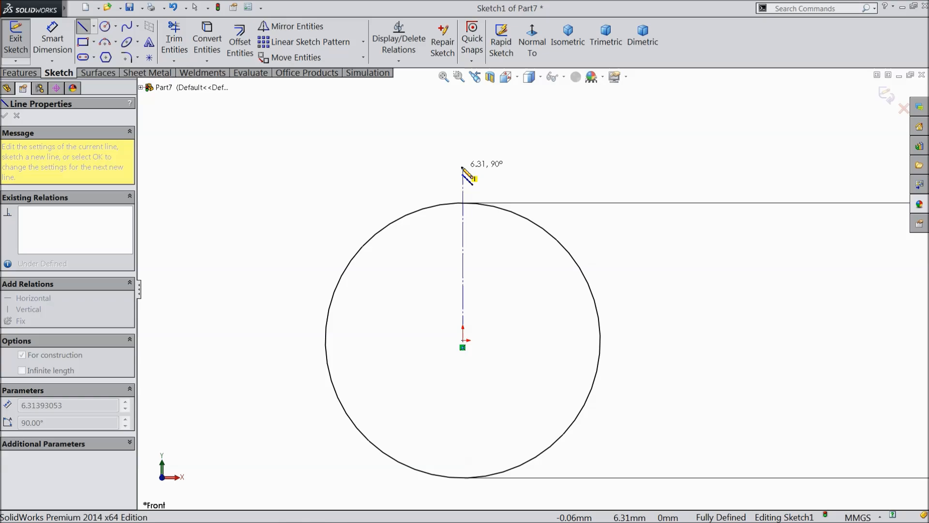
pyautogui.click(463, 166)
pyautogui.rightClick(464, 148)
pyautogui.click(499, 104)
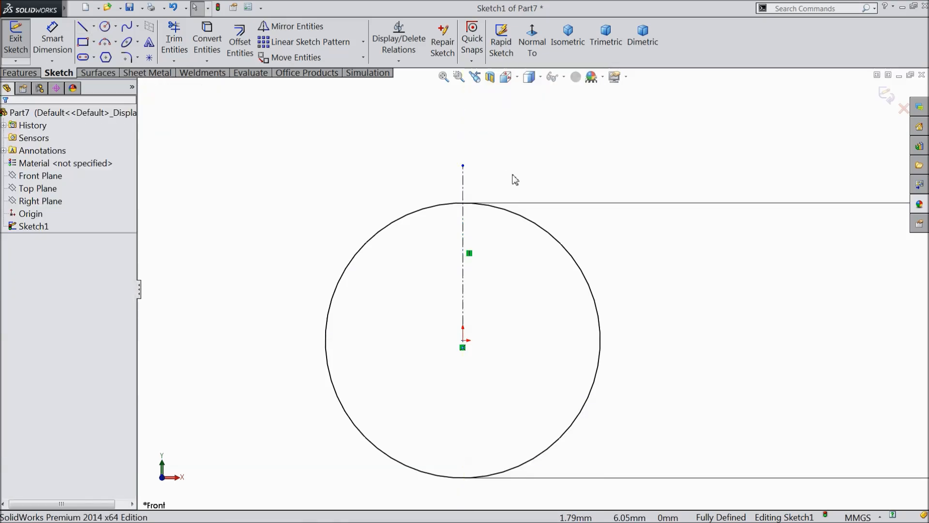
# Sketch a rectangle about 1.6 by 1.8 mm across the inner circle's top and make its vertical sides symmetric about the centerline.
pyautogui.click(88, 43)
pyautogui.scroll(-5, 442, 207)
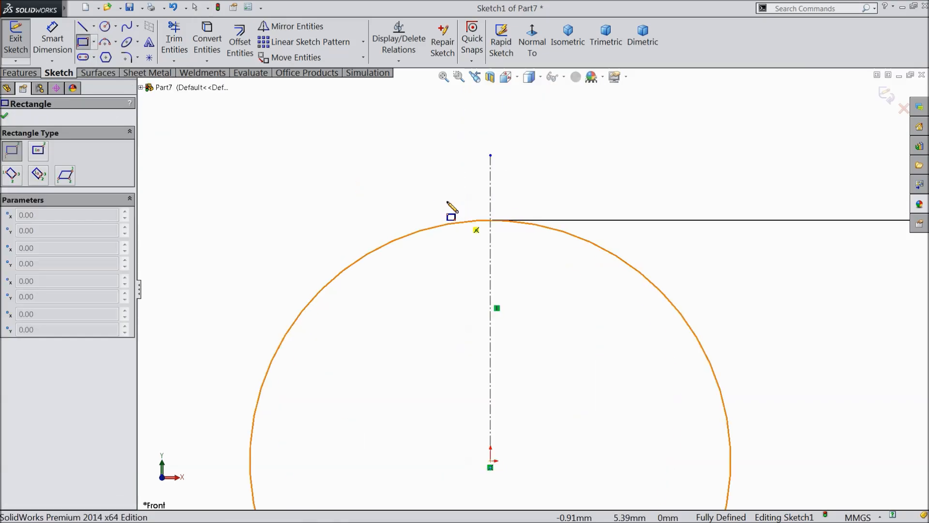
pyautogui.click(457, 176)
pyautogui.click(550, 279)
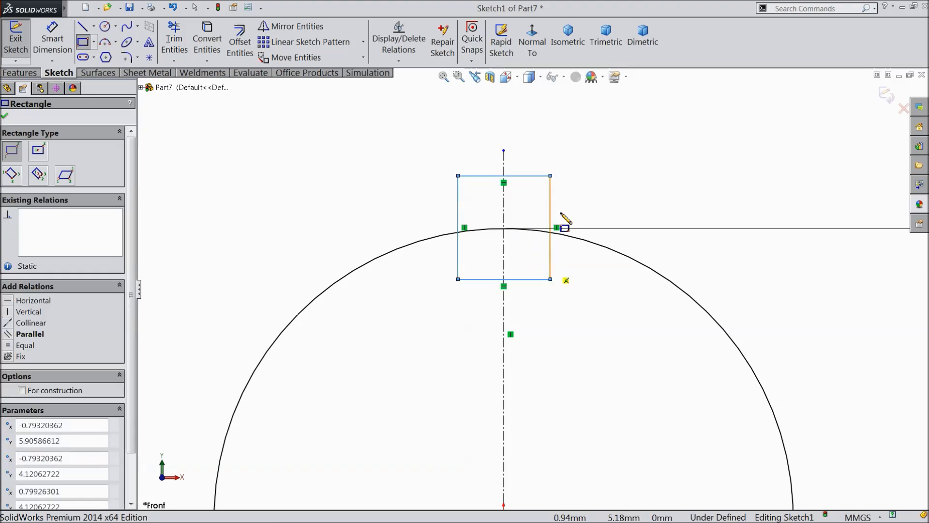
pyautogui.rightClick(567, 222)
pyautogui.click(598, 122)
pyautogui.moveTo(570, 194); pyautogui.dragTo(431, 209)
pyautogui.click(500, 178)
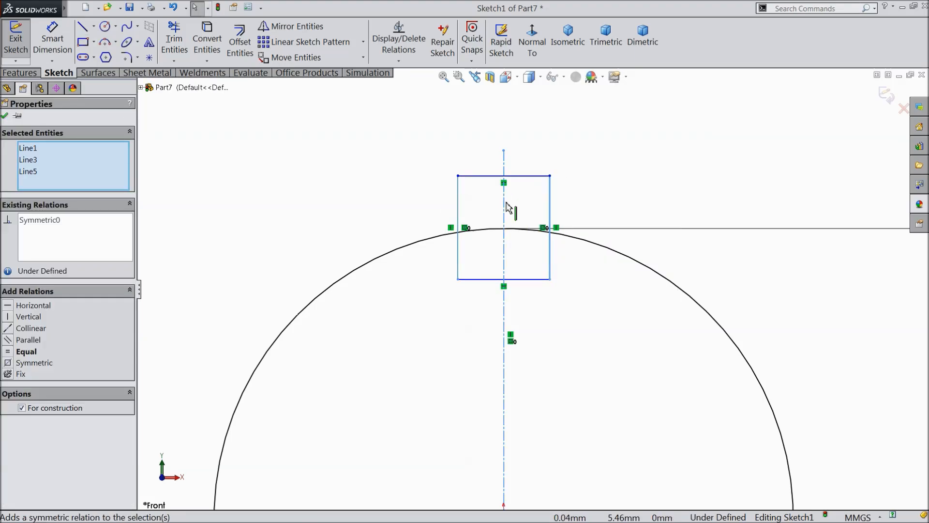
# Dimension the rectangle's width to 4 mm.
pyautogui.click(52, 41)
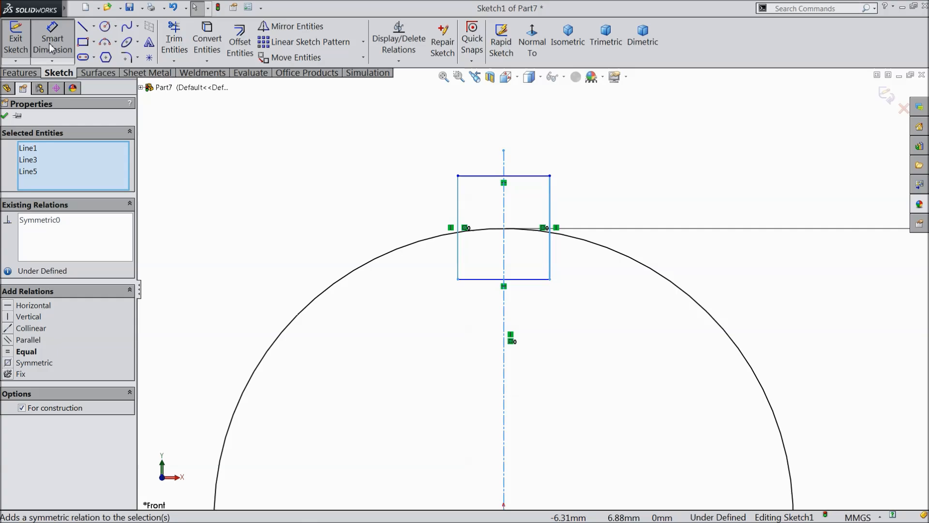
pyautogui.click(490, 177)
pyautogui.click(498, 127)
pyautogui.write('0.')
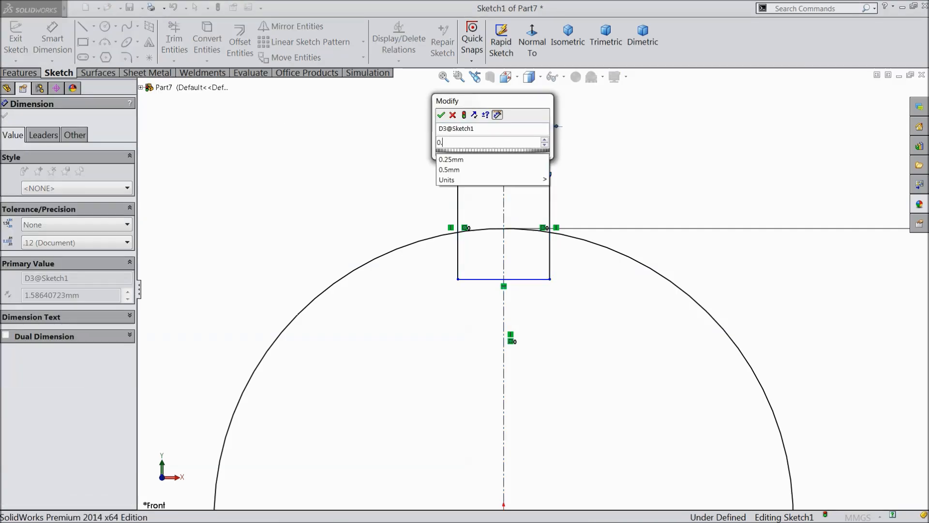
pyautogui.write('6')
pyautogui.click(442, 117)
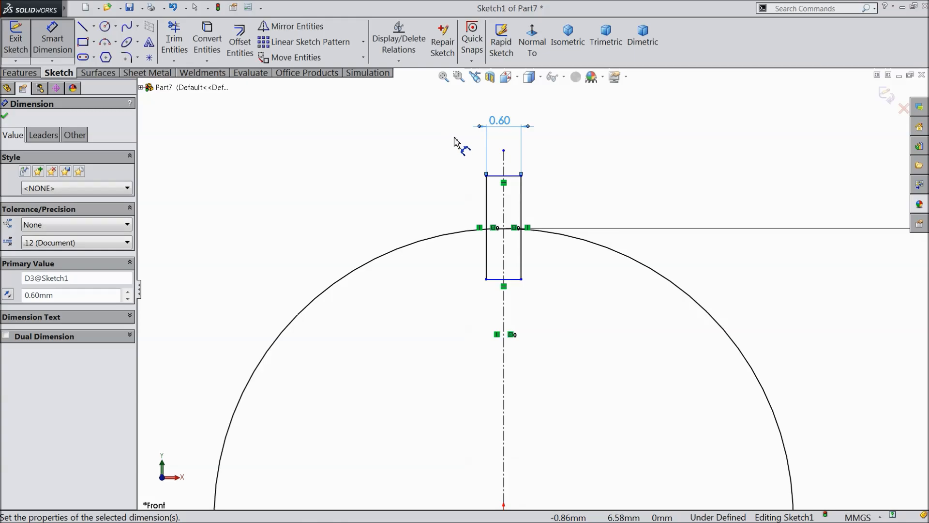
pyautogui.doubleClick(499, 121)
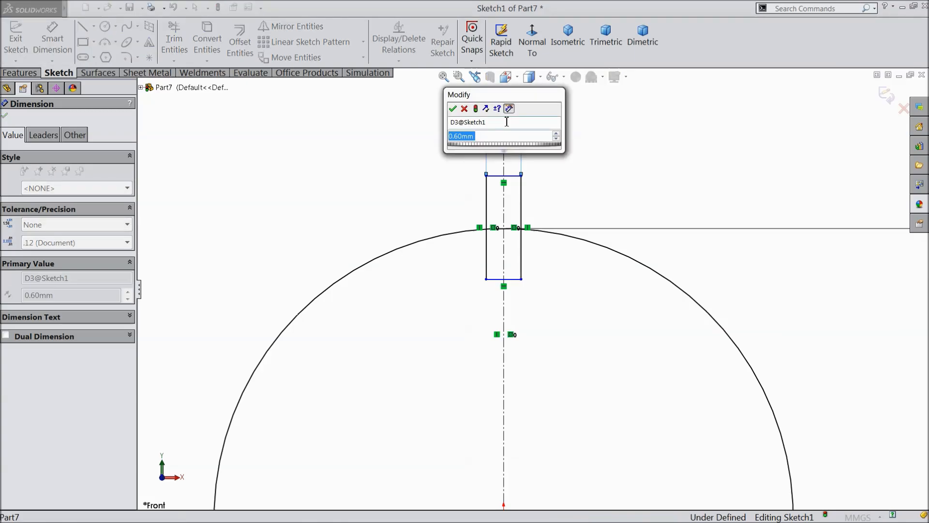
pyautogui.write('4')
pyautogui.click(453, 108)
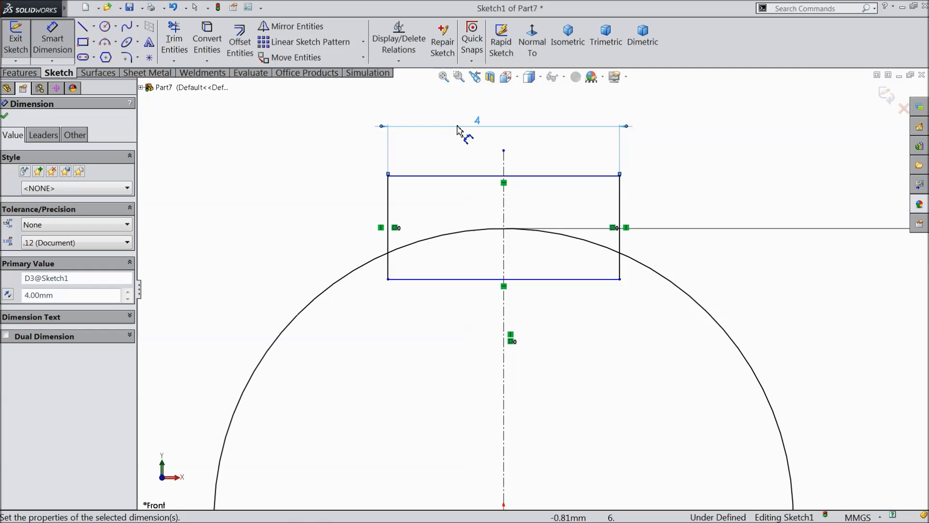
# Dimension the distance from the origin to the rectangle's top edge as 7 mm.
pyautogui.scroll(4, 420, 228)
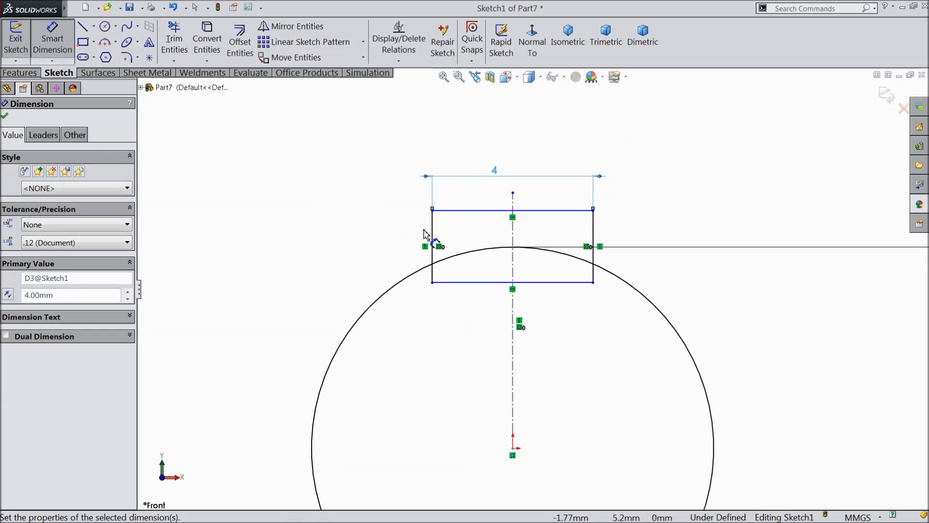
pyautogui.scroll(-2, 576, 419)
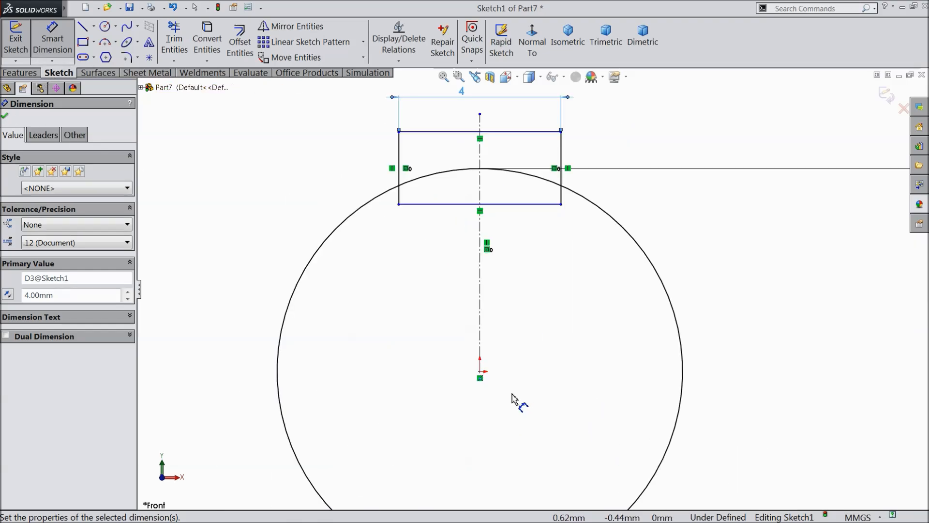
pyautogui.click(481, 371)
pyautogui.click(532, 131)
pyautogui.click(743, 275)
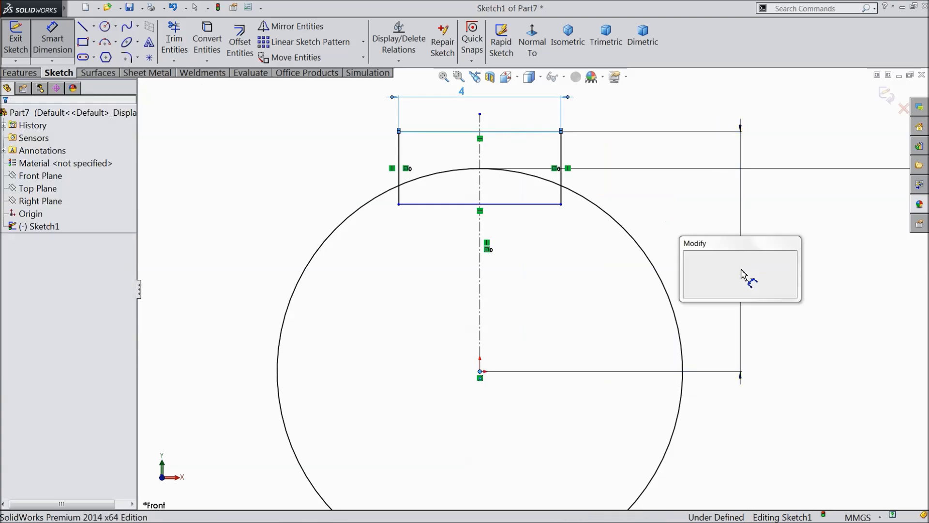
pyautogui.write('7')
pyautogui.click(690, 257)
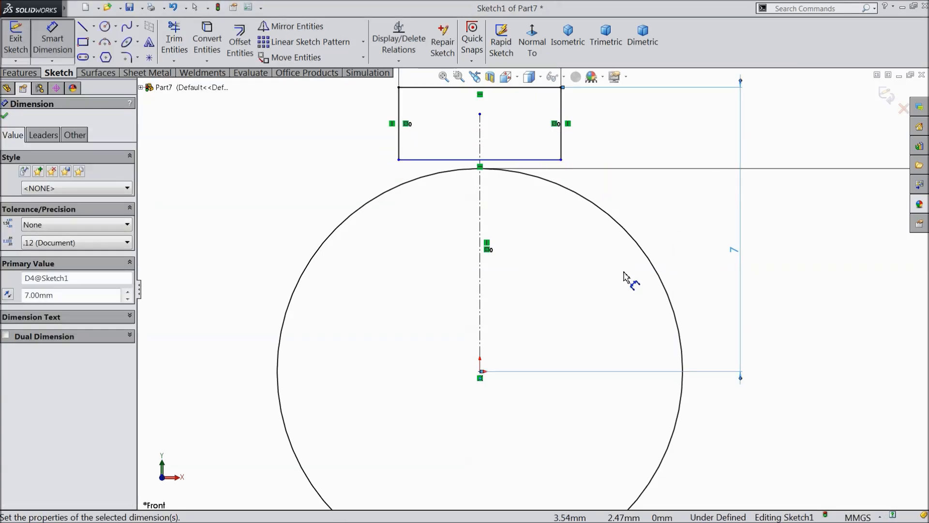
pyautogui.click(4, 116)
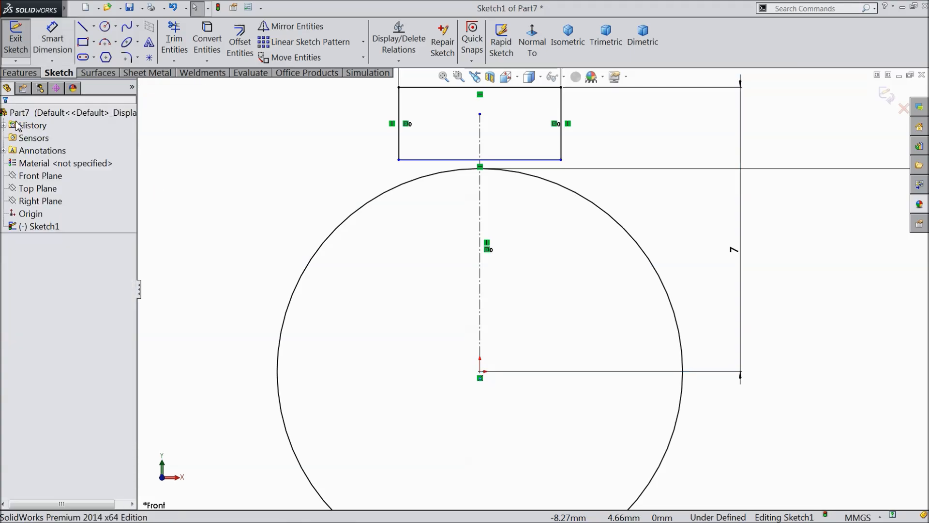
# Extend the rectangle's lower edge down into the inner circle and trim the overlapping segments to leave an open keyway outline.
pyautogui.moveTo(400, 160); pyautogui.dragTo(400, 231)
pyautogui.click(174, 43)
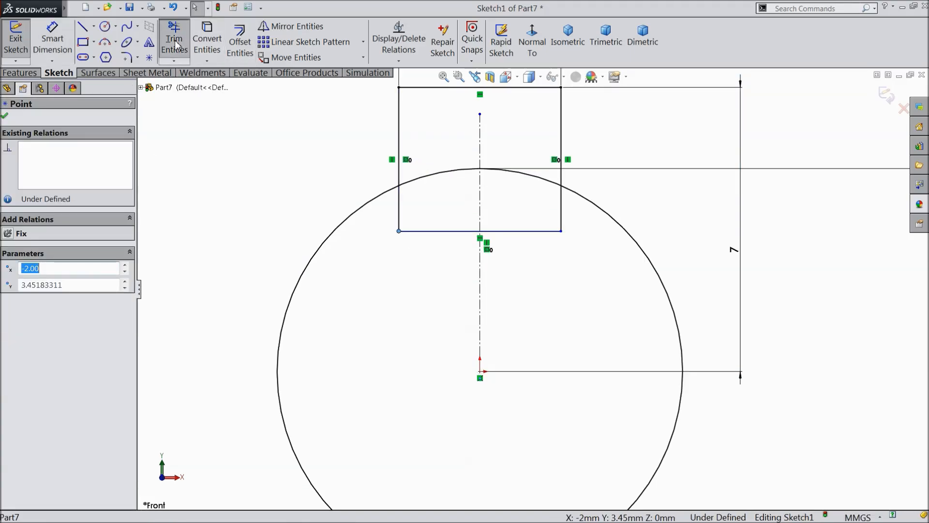
pyautogui.click(400, 213)
pyautogui.click(424, 231)
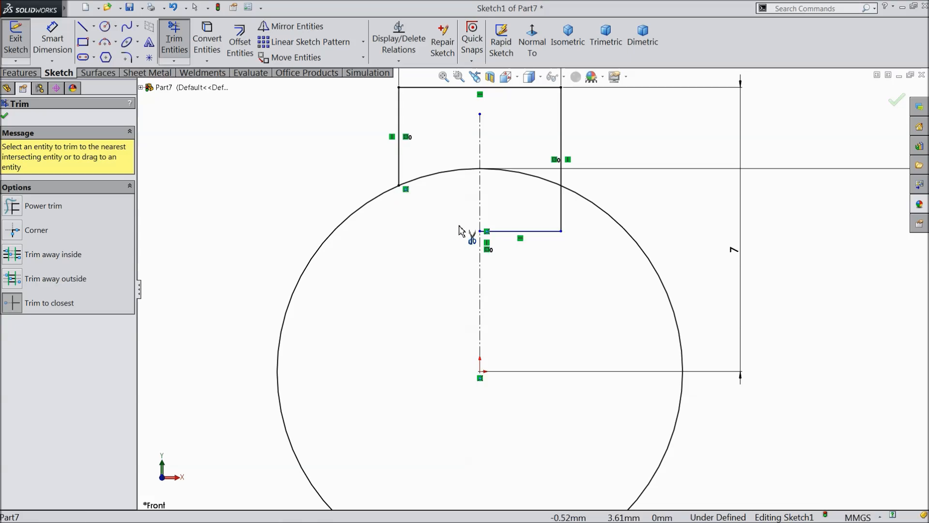
pyautogui.click(448, 174)
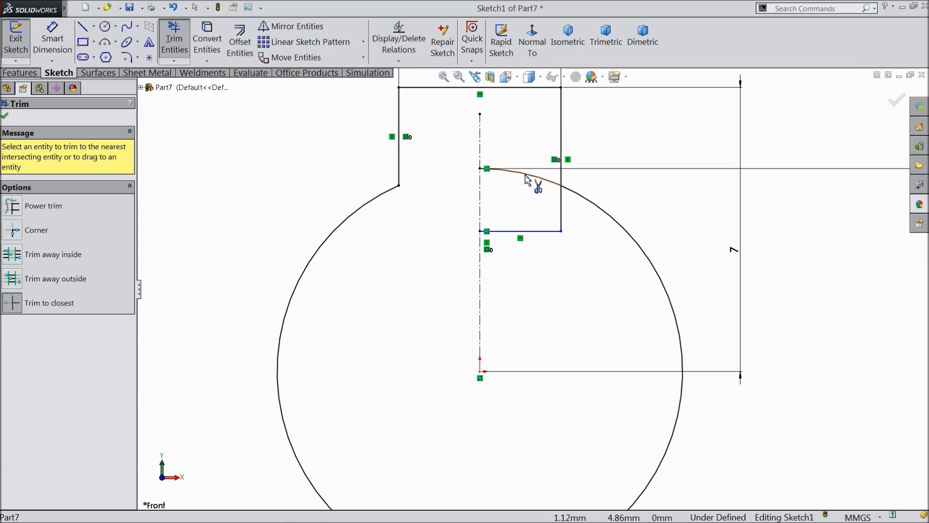
pyautogui.click(563, 206)
pyautogui.click(544, 231)
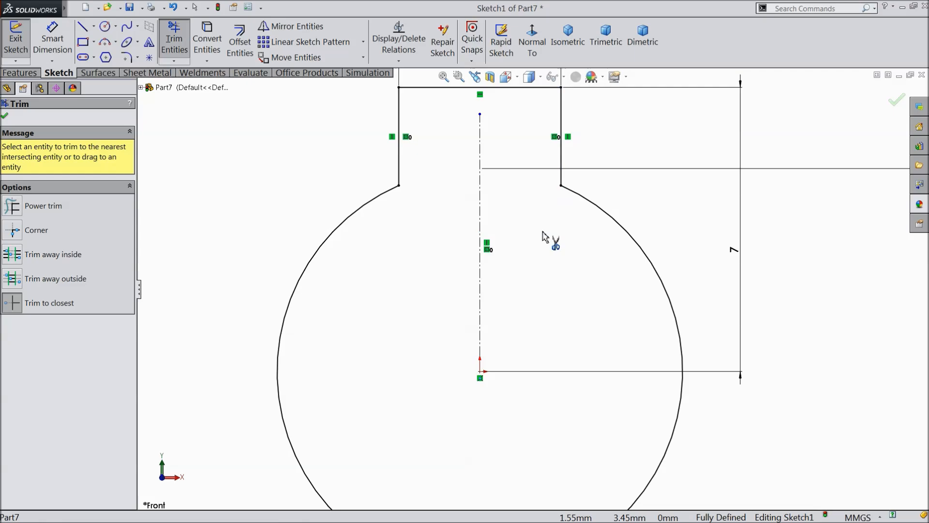
pyautogui.scroll(8, 494, 258)
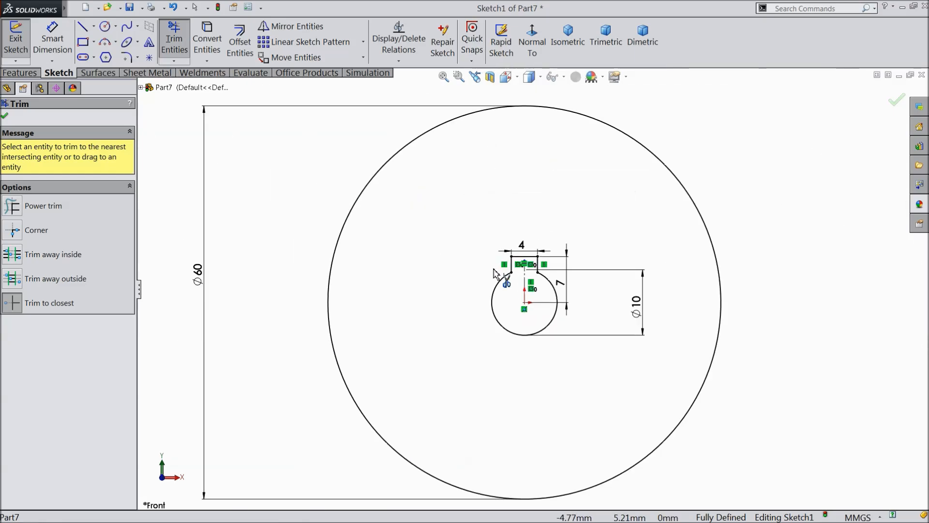
pyautogui.click(5, 117)
# Extrude the disc profile with its keyed bore to a blind depth of 10 mm.
pyautogui.click(20, 73)
pyautogui.click(22, 44)
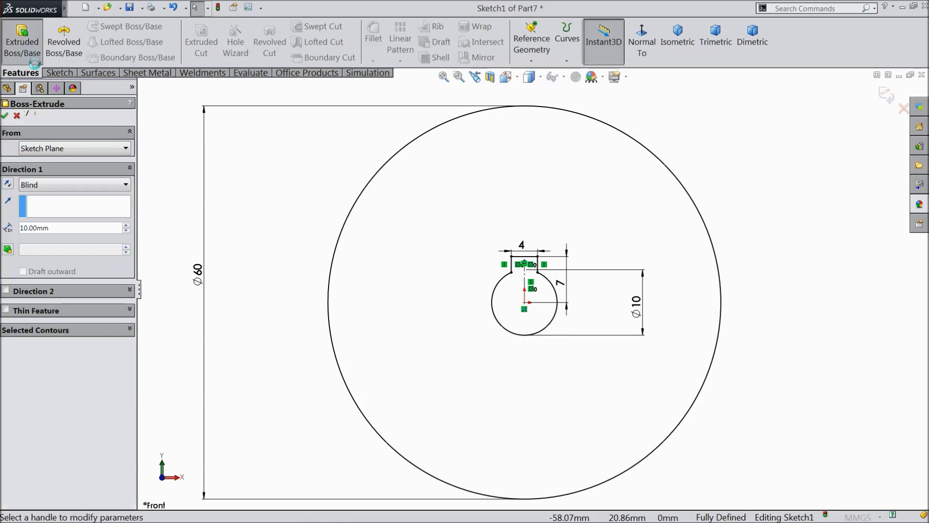
pyautogui.click(6, 117)
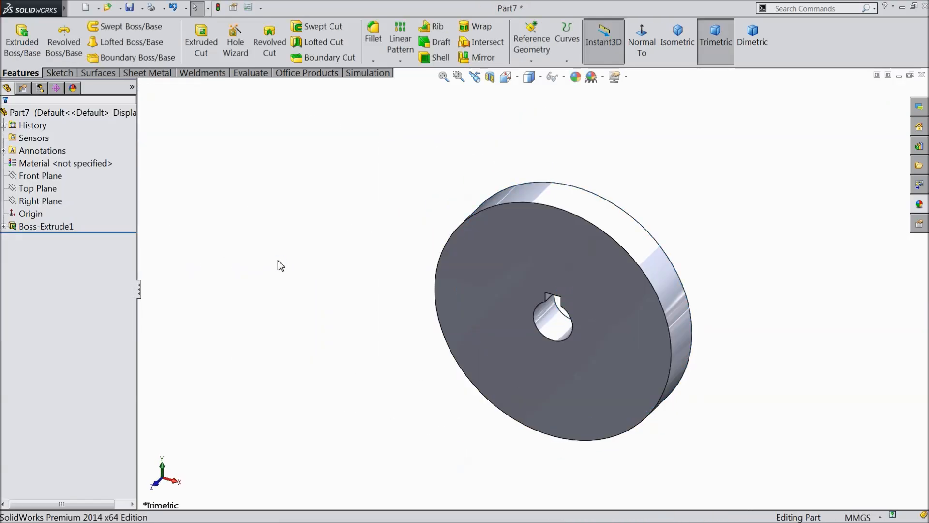
# Start a sketch on the disc's front face and convert its outer circular edge into a sketch circle.
pyautogui.scroll(-1, 609, 356)
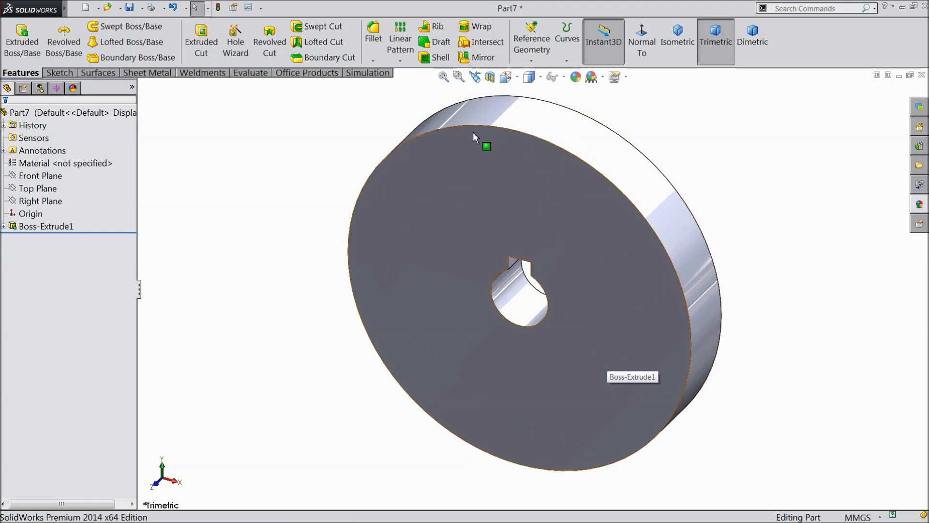
pyautogui.click(501, 170)
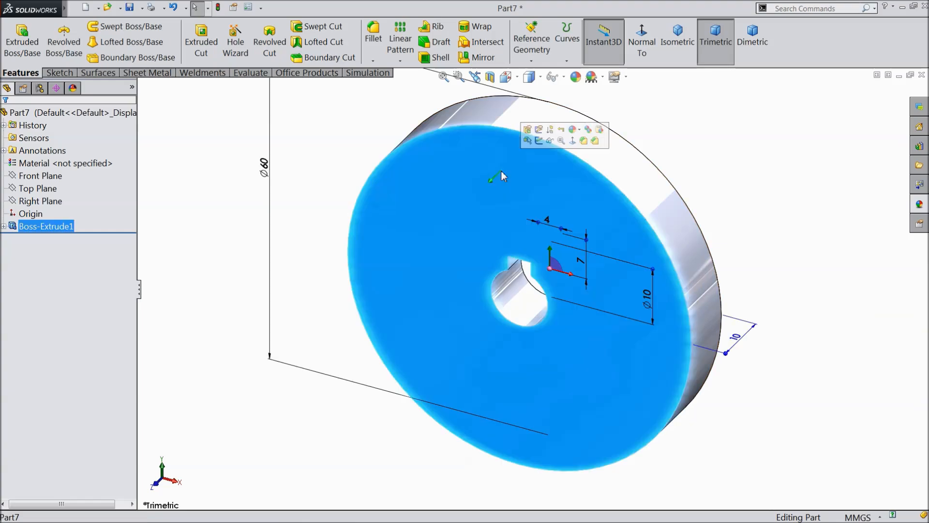
pyautogui.click(539, 141)
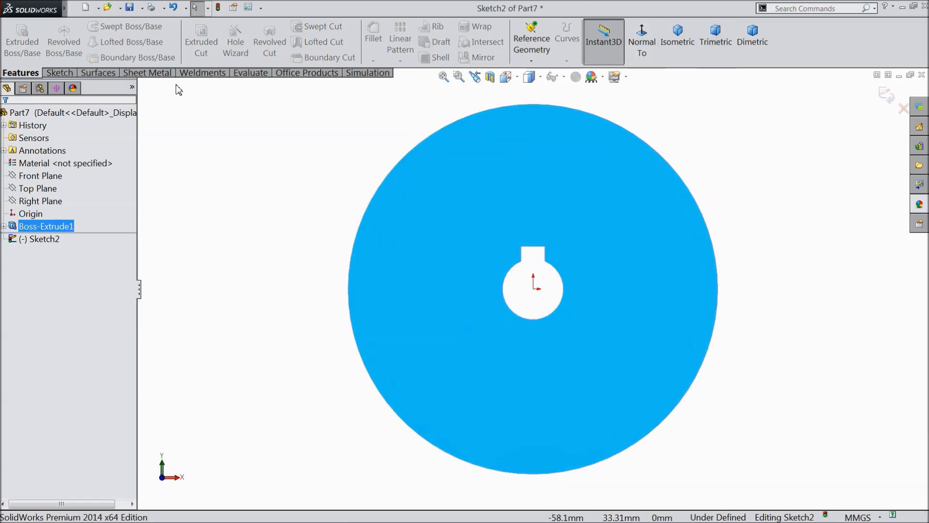
pyautogui.click(59, 73)
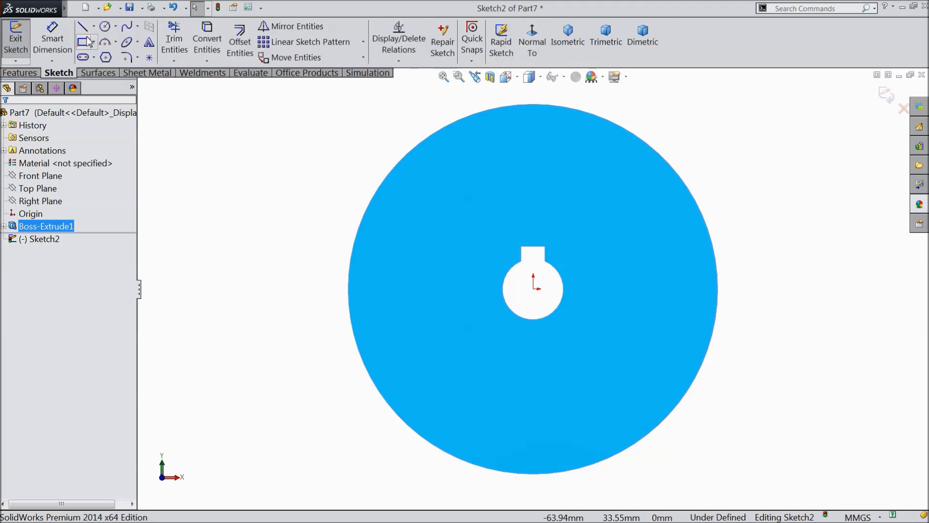
pyautogui.click(463, 126)
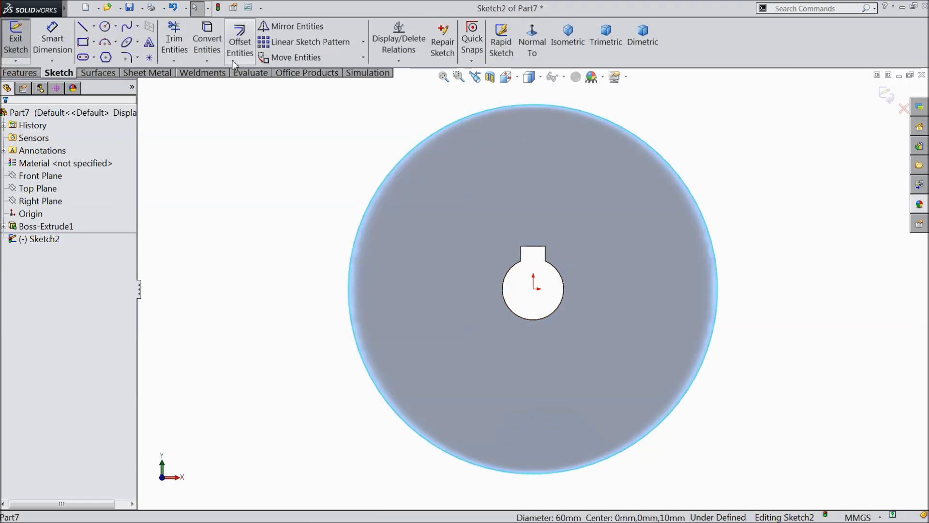
pyautogui.click(203, 43)
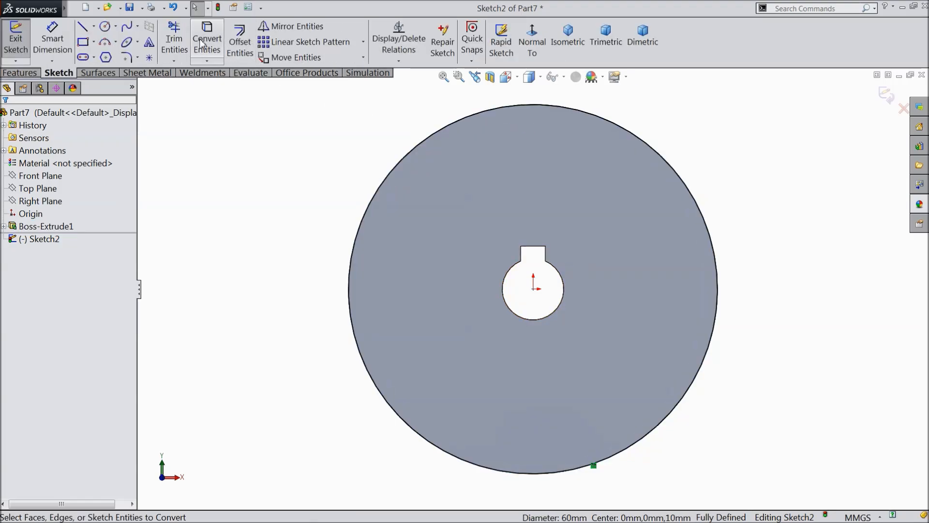
# Draw a 30 mm vertical centerline from the origin to the top of the outer circle.
pyautogui.click(94, 27)
pyautogui.click(108, 56)
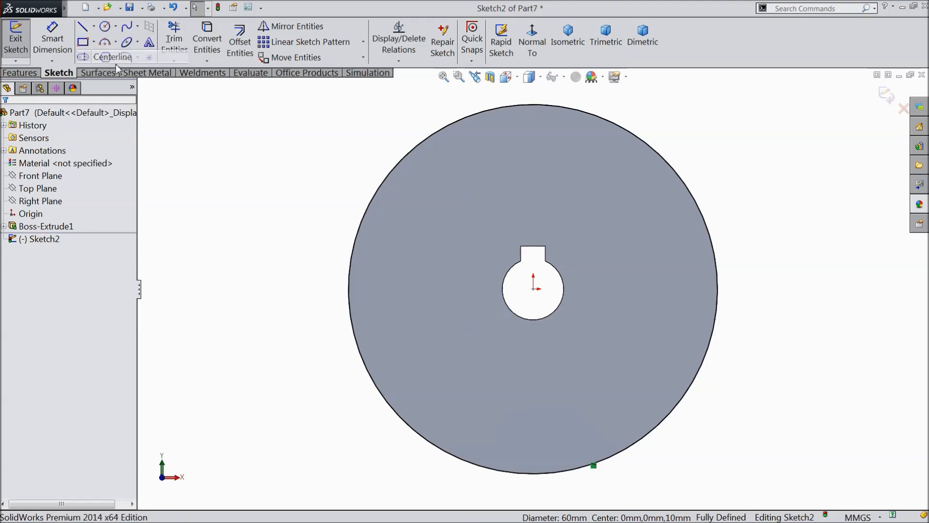
pyautogui.click(534, 289)
pyautogui.click(533, 104)
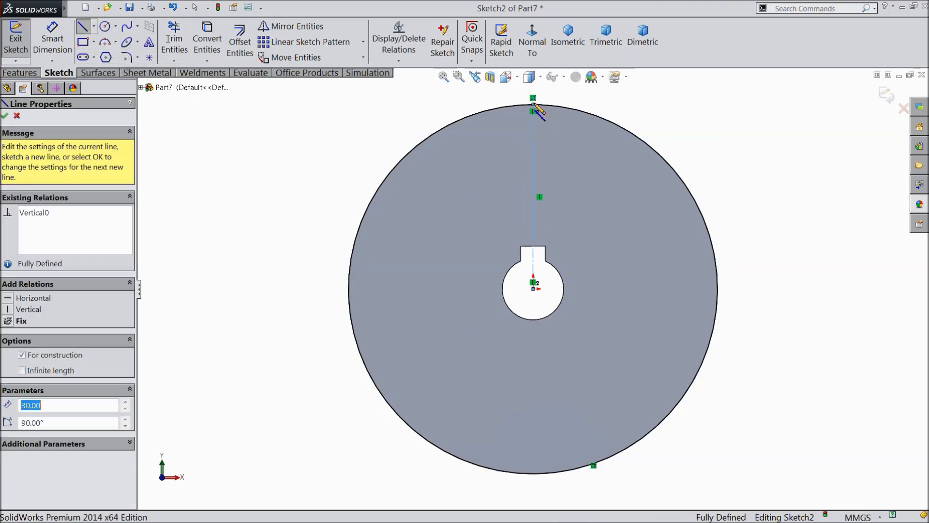
pyautogui.rightClick(534, 104)
pyautogui.click(570, 103)
# Draw a horizontal line about 7 mm long across the centerline below the rim and a right flank line from its end to the outer circle.
pyautogui.scroll(-3, 542, 130)
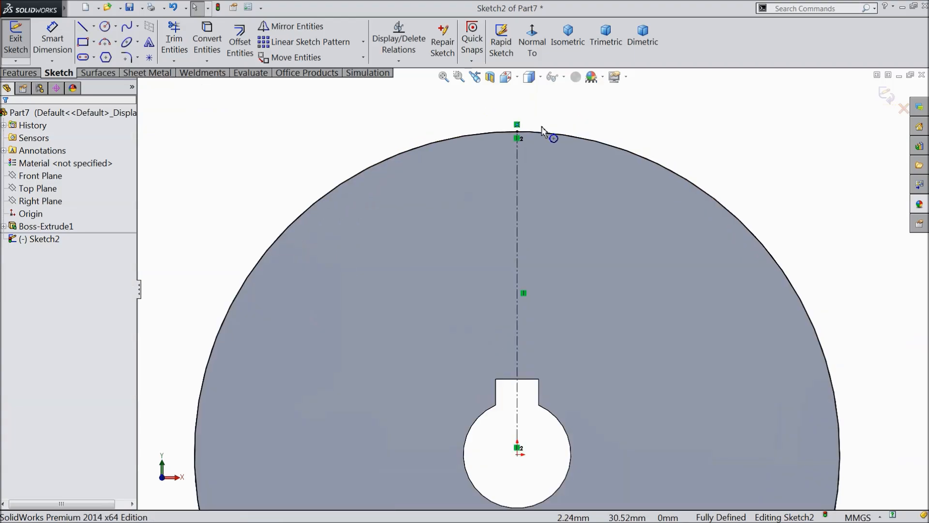
pyautogui.scroll(-2, 539, 127)
pyautogui.click(83, 30)
pyautogui.scroll(-2, 515, 228)
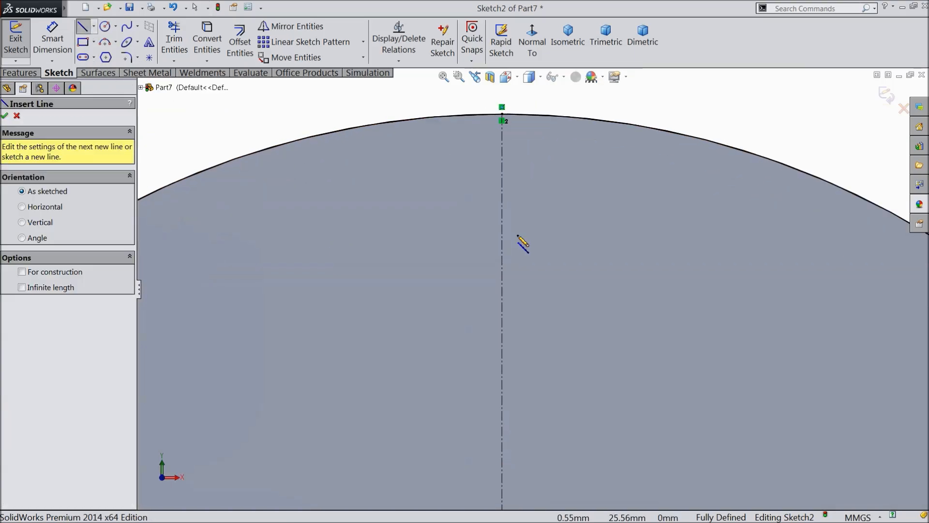
pyautogui.click(405, 249)
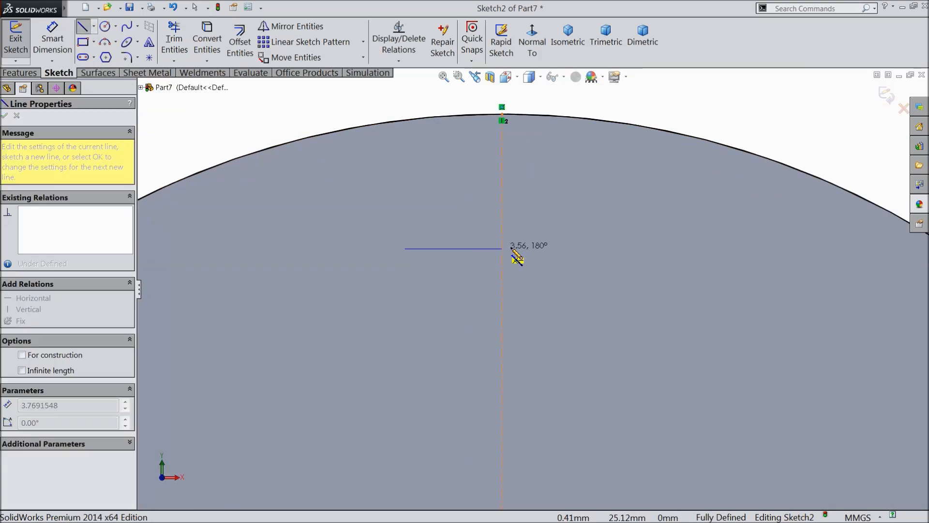
pyautogui.click(597, 249)
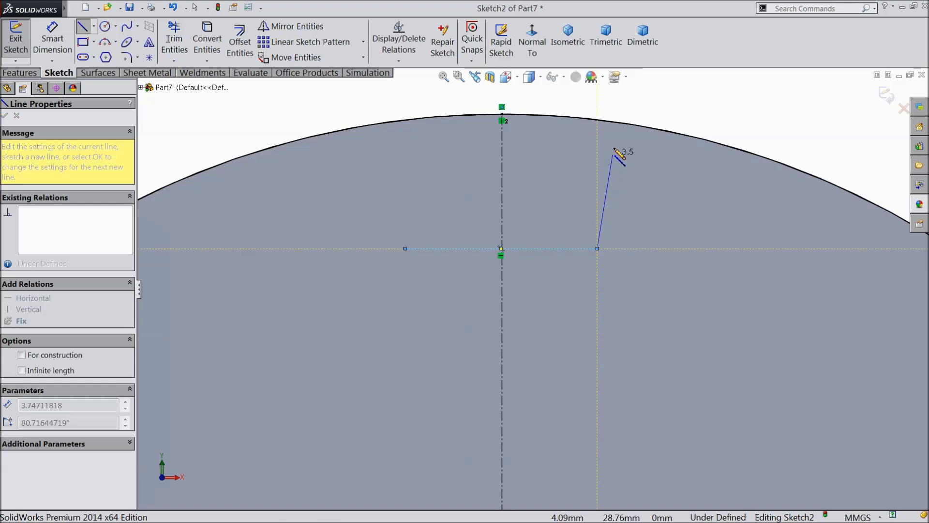
pyautogui.click(614, 121)
pyautogui.rightClick(648, 105)
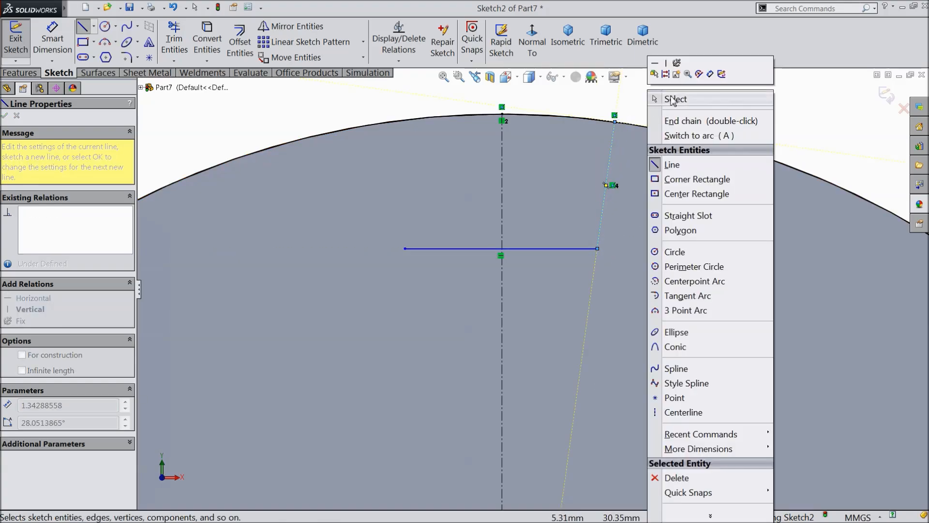
pyautogui.click(673, 99)
# Draw the left flank line from the base line's left end outward to the outer circle.
pyautogui.click(82, 27)
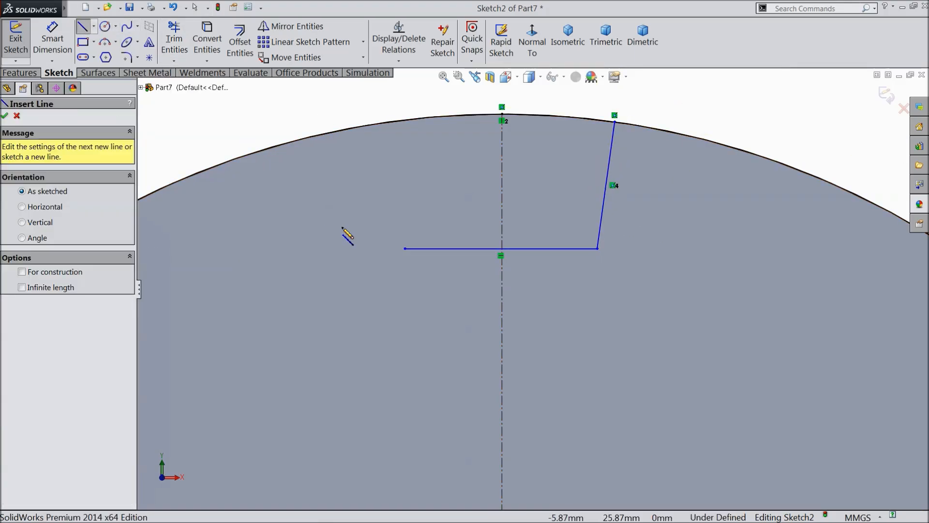
pyautogui.click(405, 249)
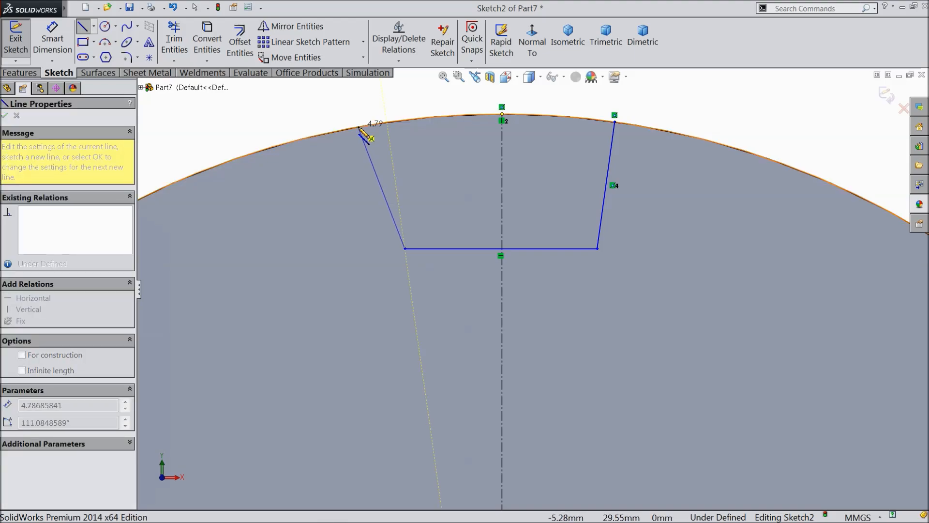
pyautogui.rightClick(349, 102)
pyautogui.click(349, 100)
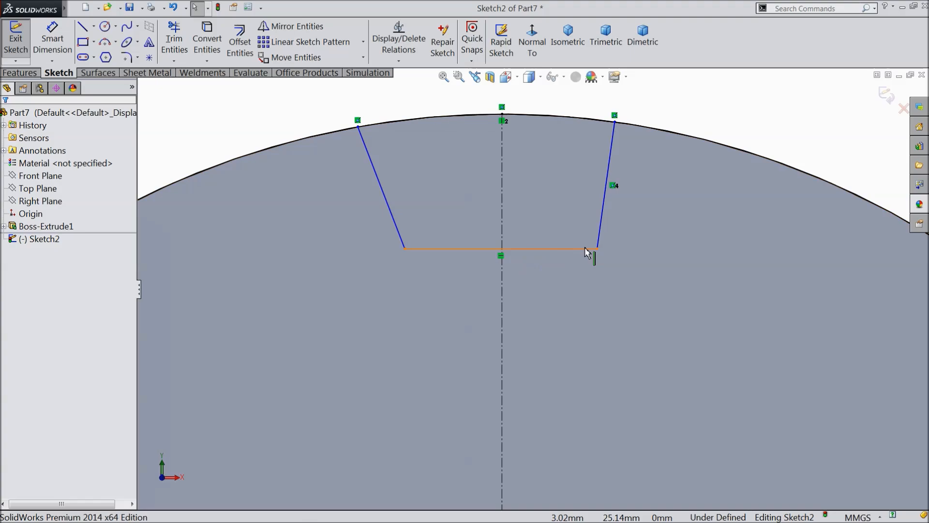
# Make the base line's two endpoints symmetric about the vertical centerline.
pyautogui.click(597, 250)
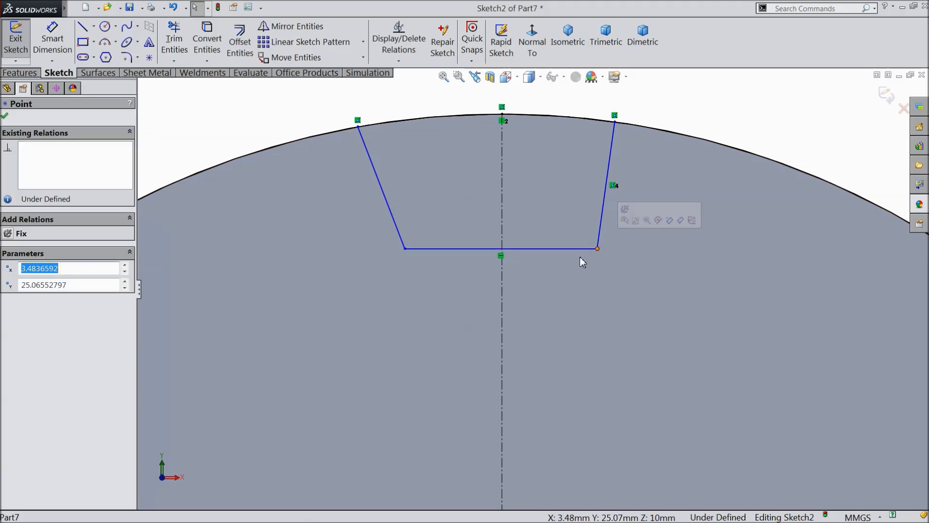
pyautogui.keyDown('ctrl'); pyautogui.click(405, 249); pyautogui.keyUp('ctrl')
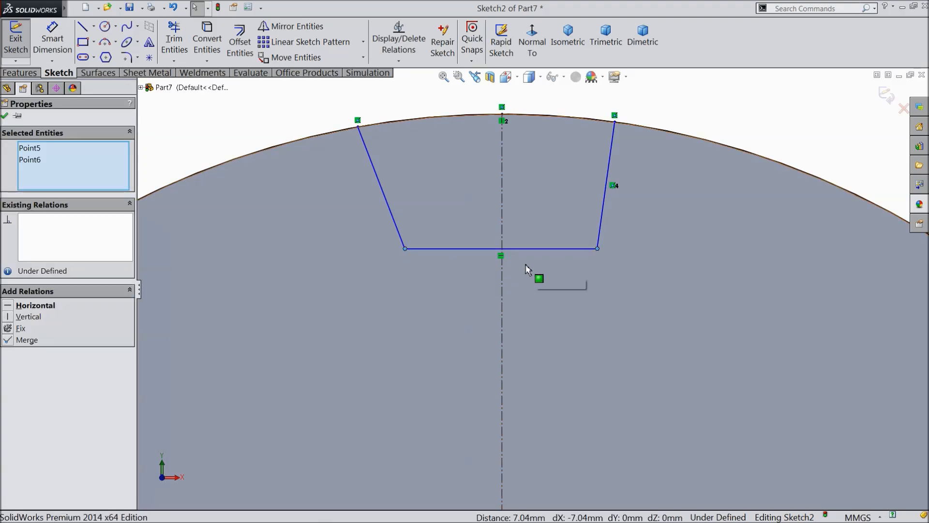
pyautogui.keyDown('ctrl'); pyautogui.click(502, 274); pyautogui.keyUp('ctrl')
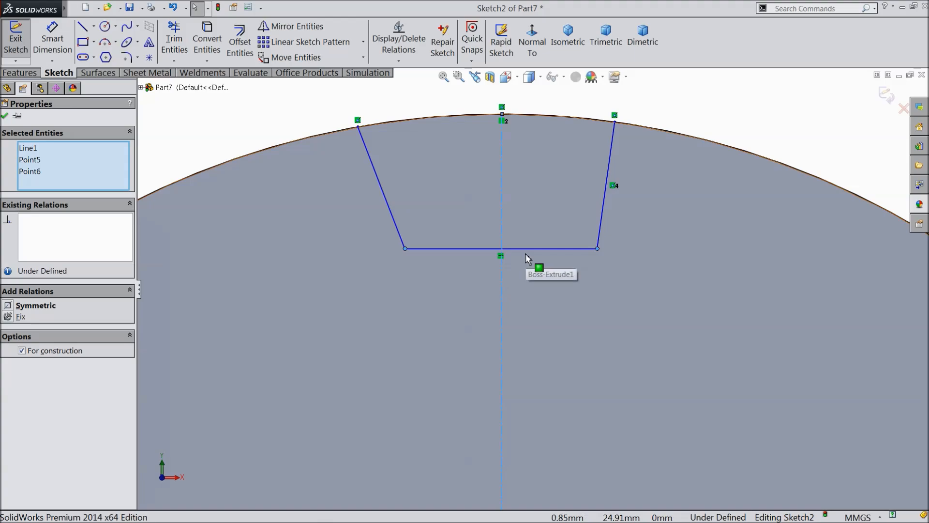
pyautogui.click(35, 305)
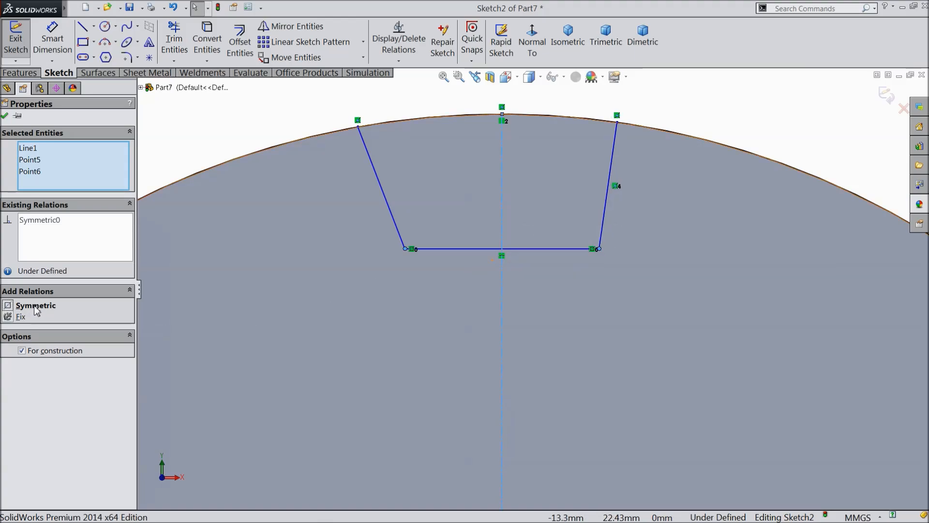
pyautogui.click(5, 117)
# Dimension the angle between the left flank and the centerline as 20°.
pyautogui.click(52, 38)
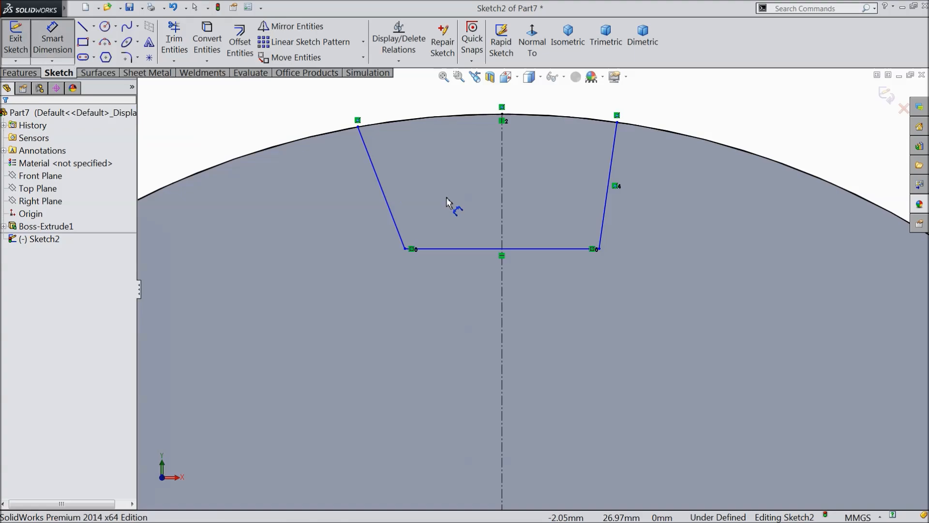
pyautogui.click(386, 208)
pyautogui.click(501, 201)
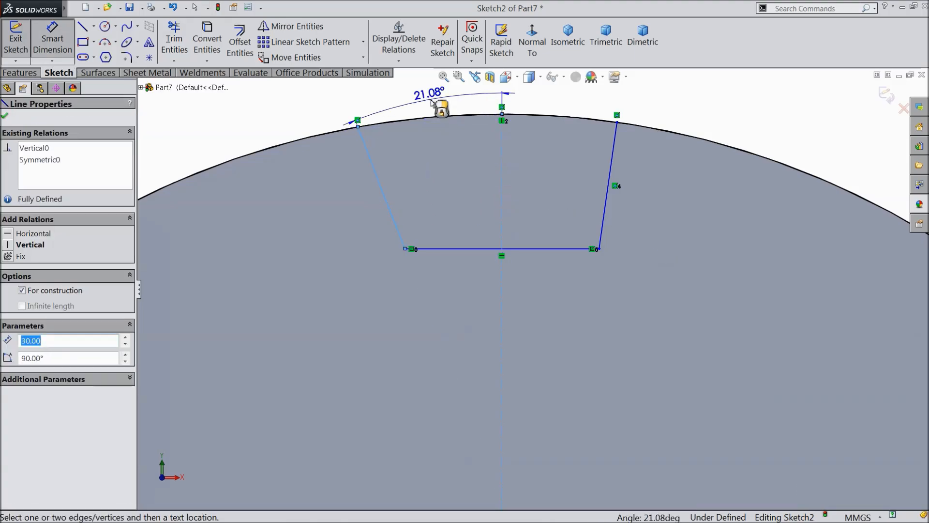
pyautogui.click(431, 101)
pyautogui.write('20')
pyautogui.click(379, 88)
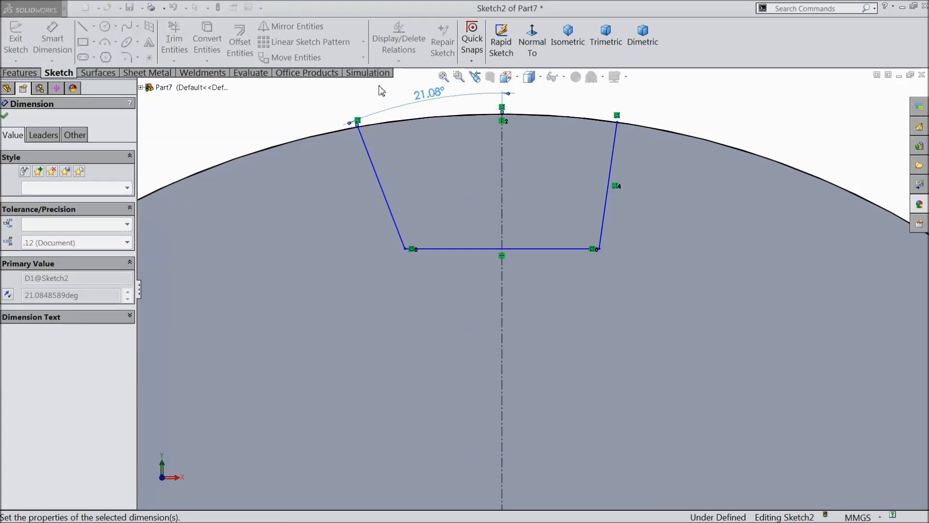
# Dimension the angle between the right flank and the centerline as 20°.
pyautogui.click(611, 191)
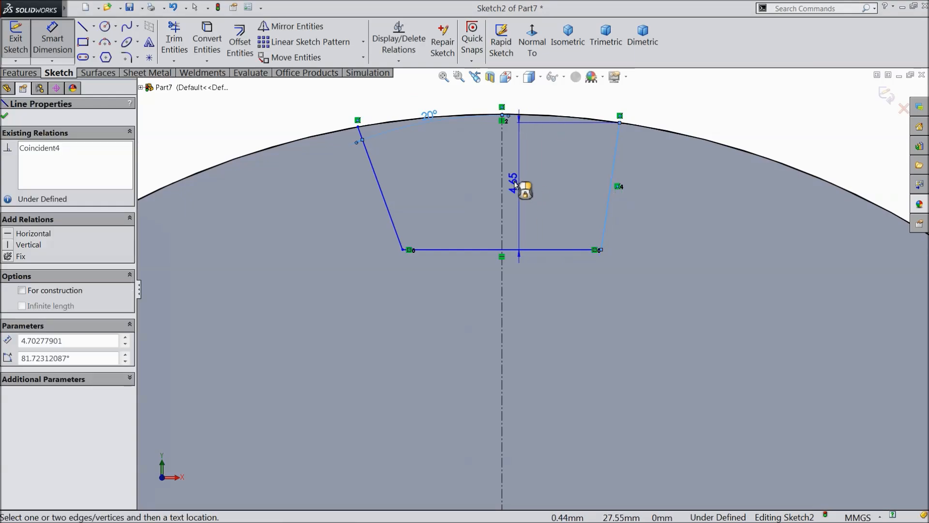
pyautogui.click(502, 180)
pyautogui.click(552, 152)
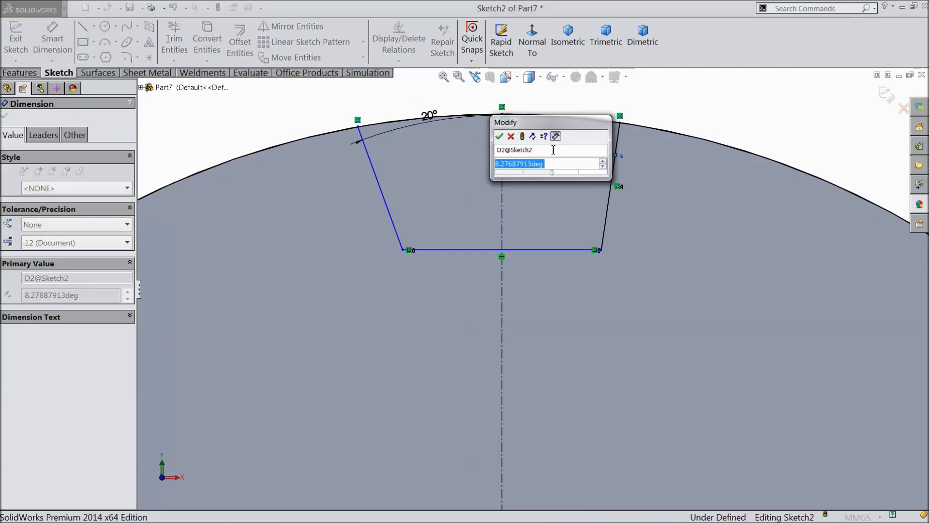
pyautogui.write('60')
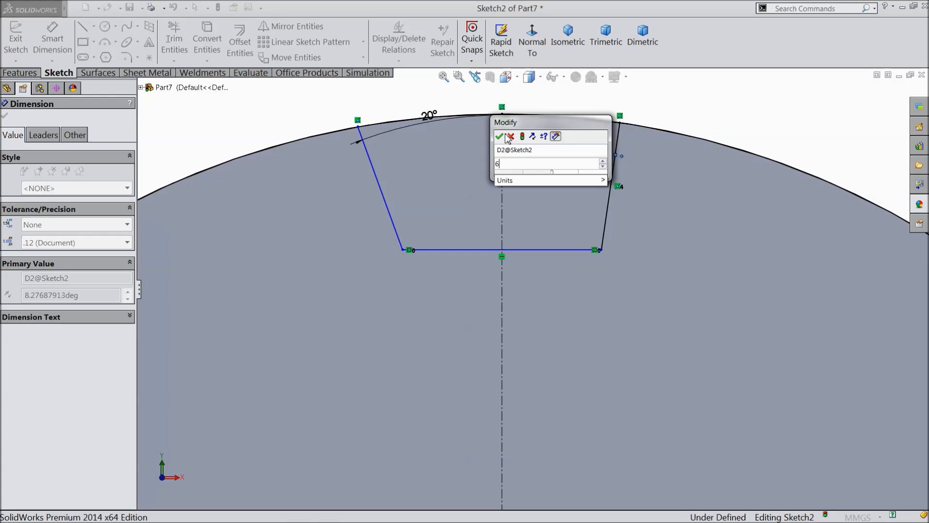
pyautogui.press('BackSpace')
pyautogui.write('20')
pyautogui.click(500, 136)
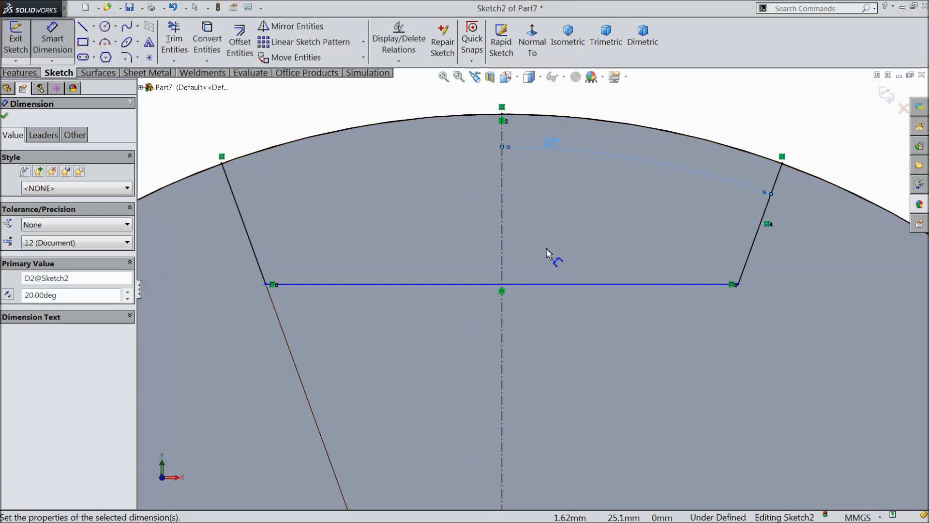
# Reposition both 20° angle dimensions outside the disc, above its rim.
pyautogui.scroll(5, 549, 253)
pyautogui.scroll(-3, 551, 373)
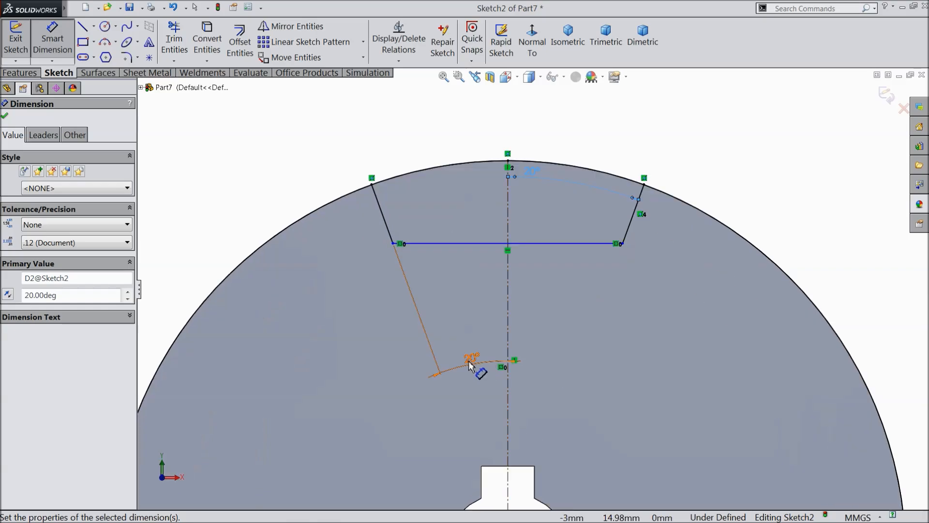
pyautogui.click(449, 118)
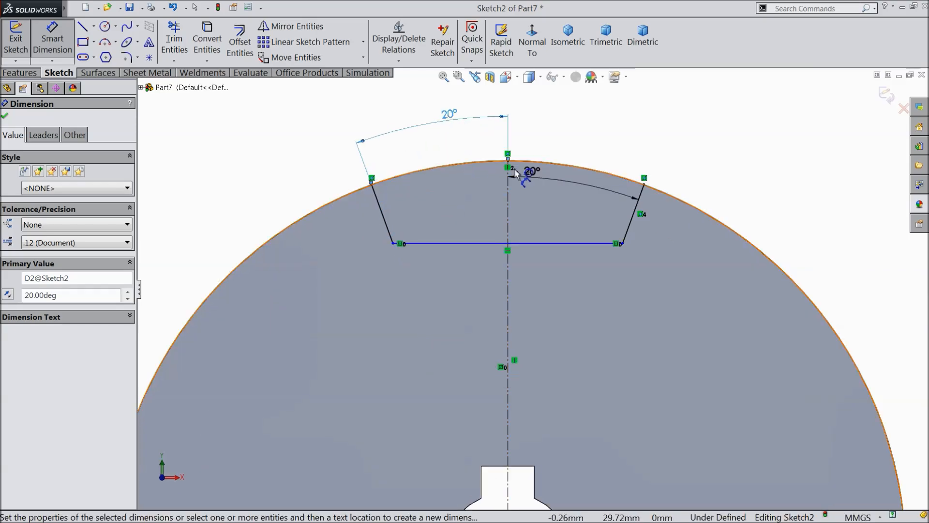
pyautogui.moveTo(532, 172); pyautogui.dragTo(549, 120)
# Dimension the profile's horizontal base line as 1.5 mm long.
pyautogui.click(529, 245)
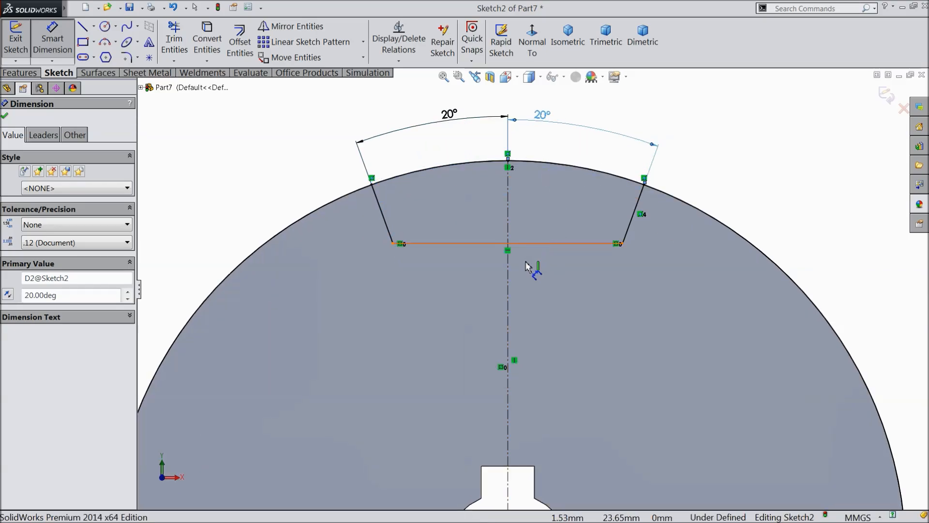
pyautogui.click(523, 280)
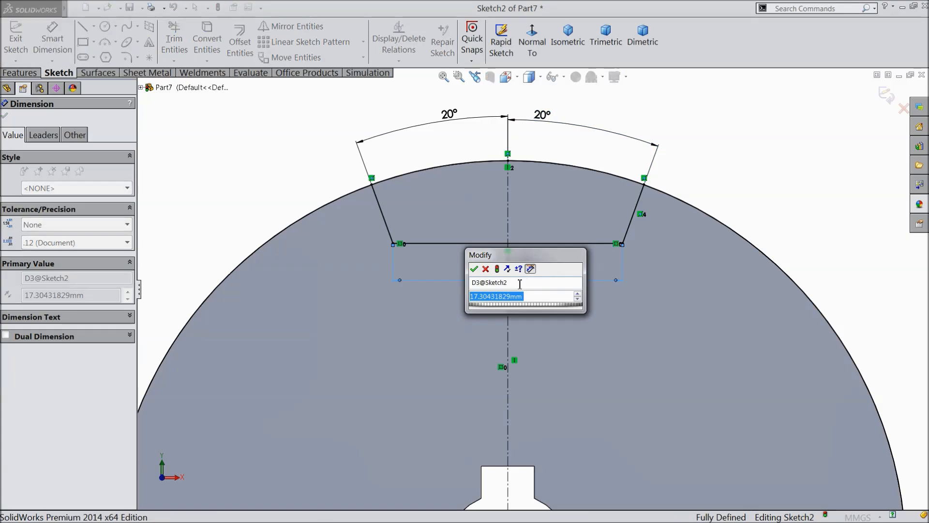
pyautogui.write('1.5')
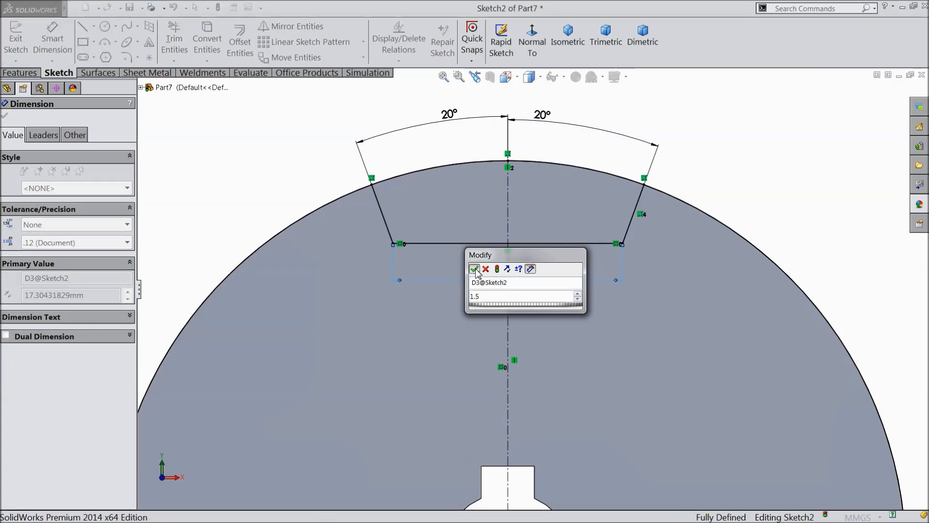
pyautogui.click(475, 269)
pyautogui.scroll(5, 500, 334)
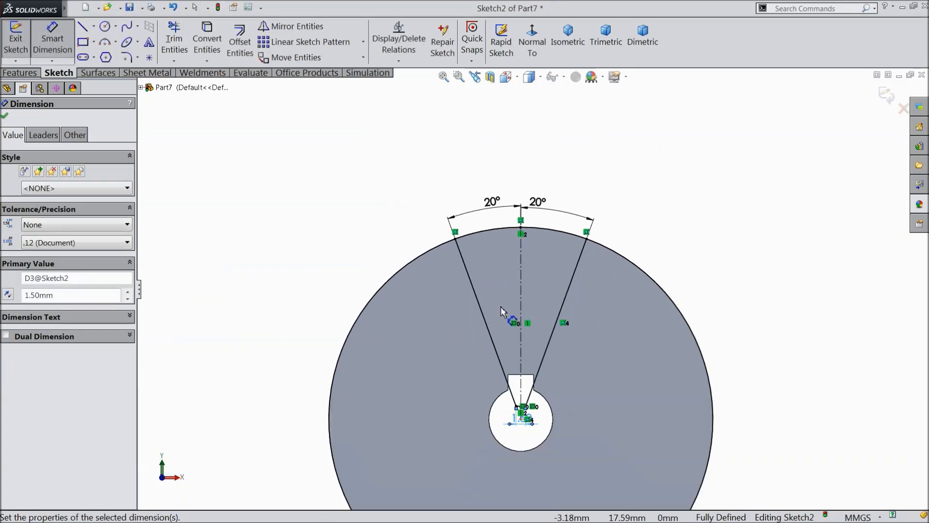
pyautogui.click(6, 117)
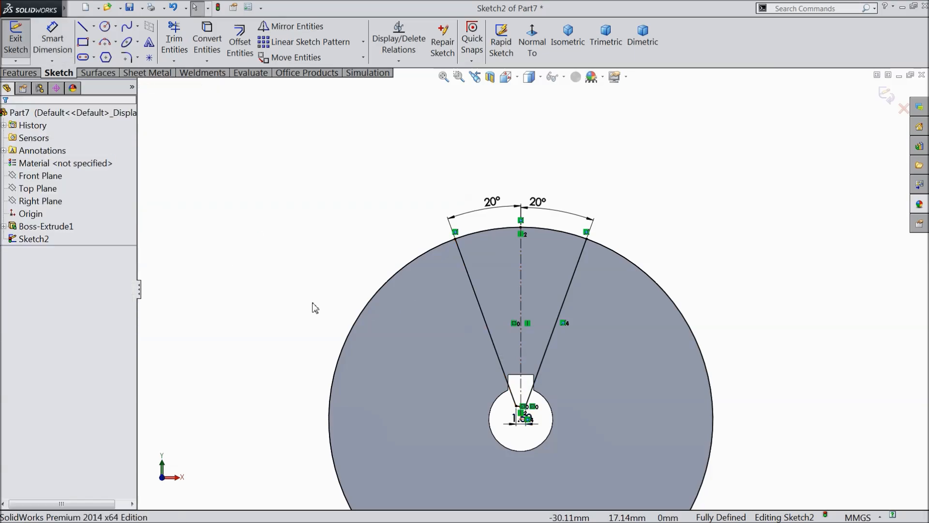
# Delete the coincident relation on the right flank line to free the profile's depth.
pyautogui.scroll(-5, 499, 384)
pyautogui.click(581, 414)
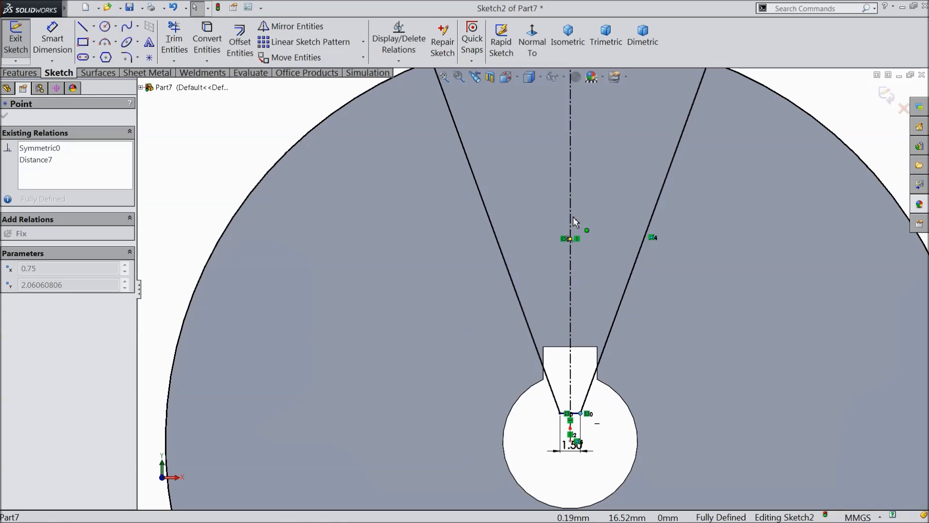
pyautogui.scroll(4, 574, 213)
pyautogui.scroll(-3, 626, 196)
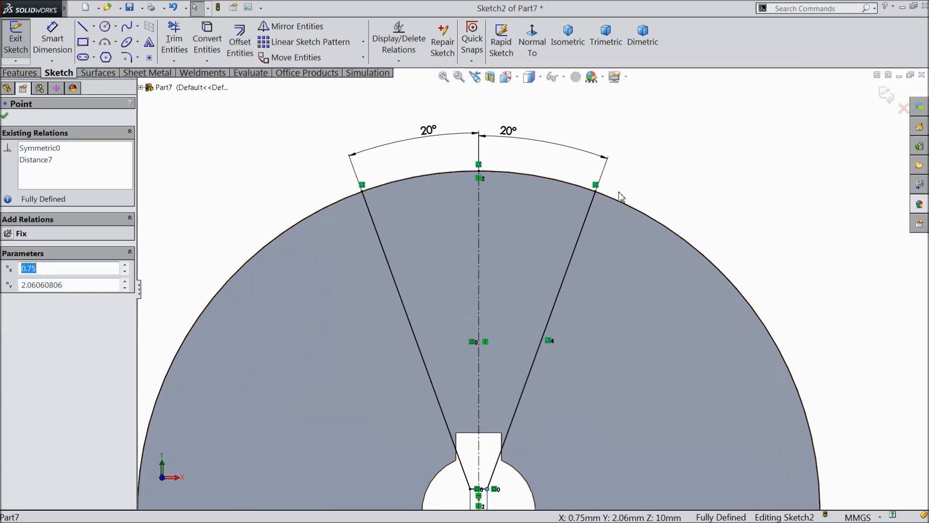
pyautogui.scroll(-2, 552, 345)
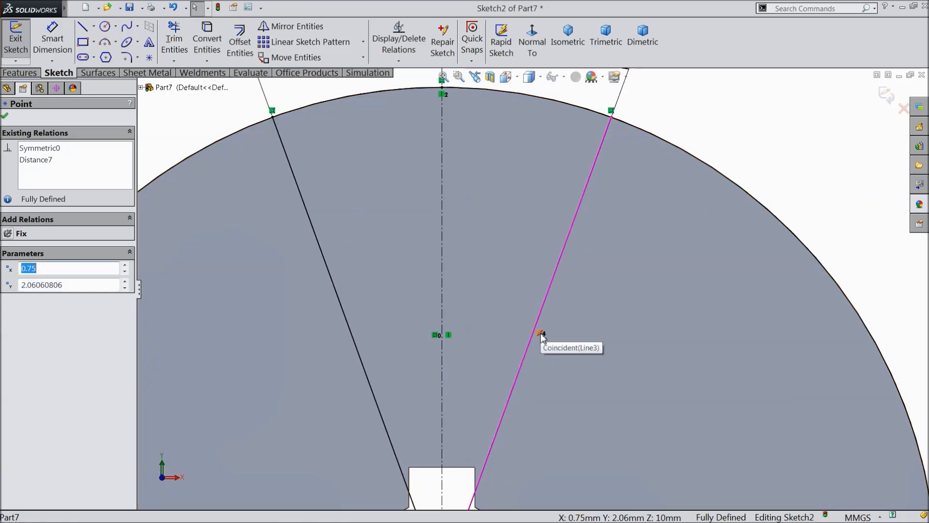
pyautogui.click(541, 333)
pyautogui.press('Delete')
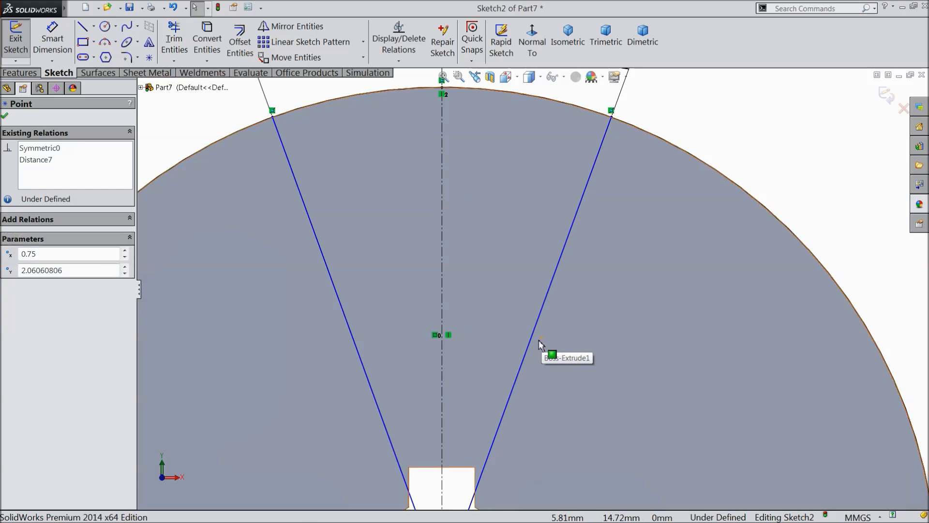
# Move the 1.5 mm base line up along the centerline to about 27 mm above the origin.
pyautogui.scroll(5, 539, 339)
pyautogui.moveTo(494, 415)
pyautogui.mouseDown()
pyautogui.moveTo(498, 208)
pyautogui.moveTo(498, 216)
pyautogui.mouseUp()
pyautogui.scroll(3, 506, 219)
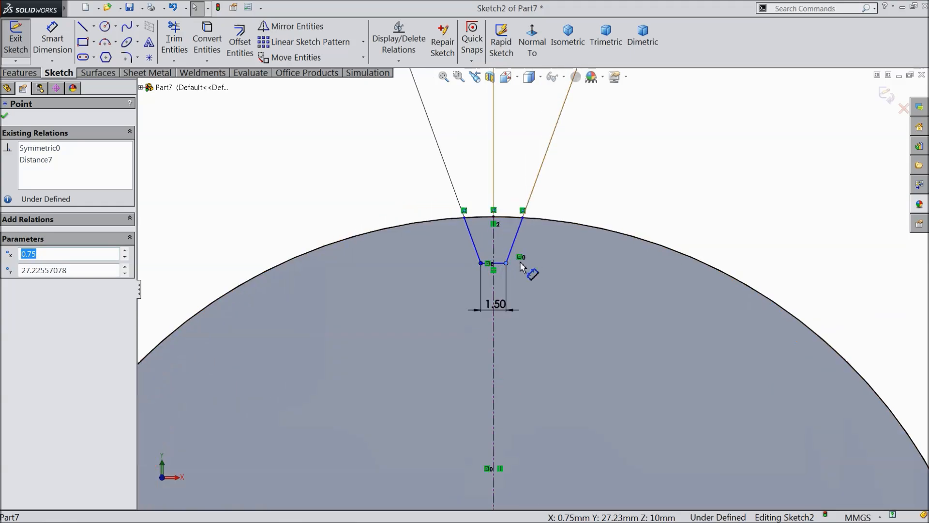
# Bring both 20° angle dimensions closer to the profile at the disc's rim.
pyautogui.scroll(-5, 520, 266)
pyautogui.moveTo(538, 138); pyautogui.dragTo(535, 225)
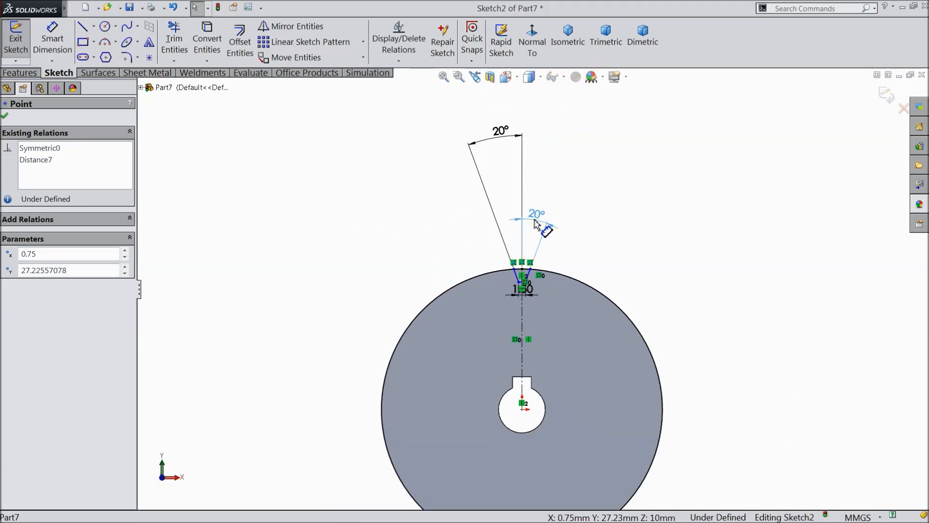
pyautogui.moveTo(501, 131); pyautogui.dragTo(531, 247)
pyautogui.scroll(4, 542, 382)
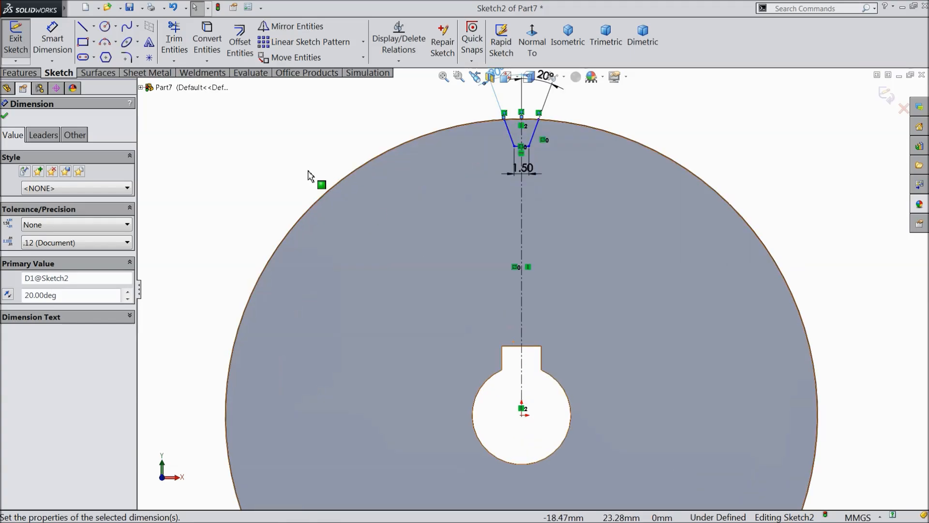
# Dimension the distance from the origin to the tooth profile's horizontal base line as 28.5 mm.
pyautogui.click(47, 43)
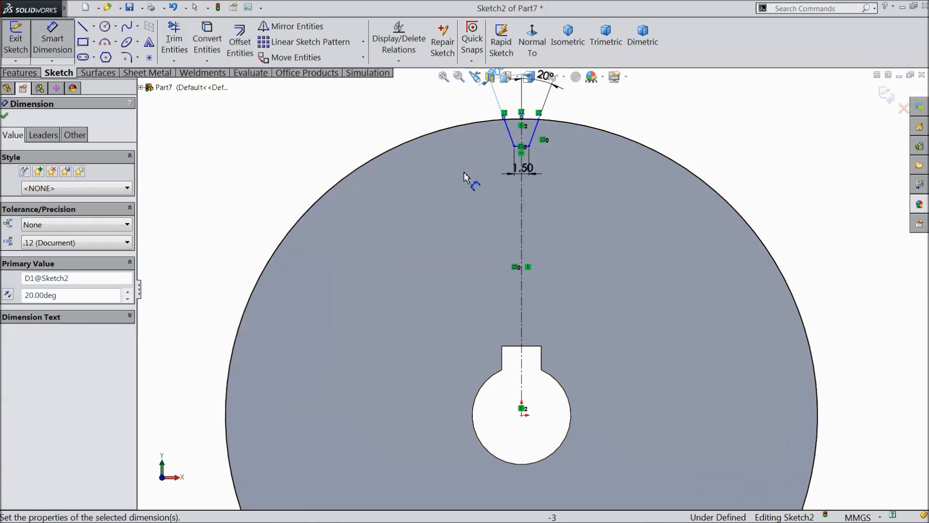
pyautogui.click(525, 148)
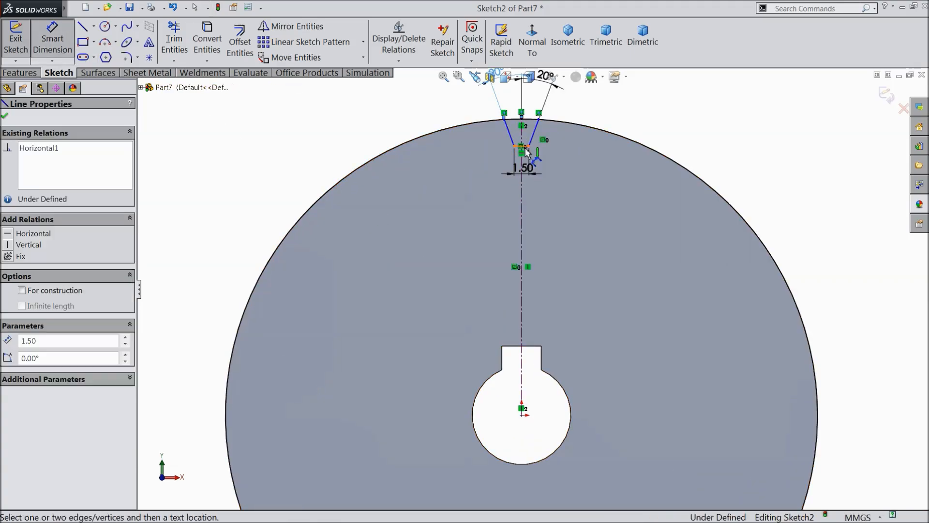
pyautogui.click(522, 415)
pyautogui.click(818, 281)
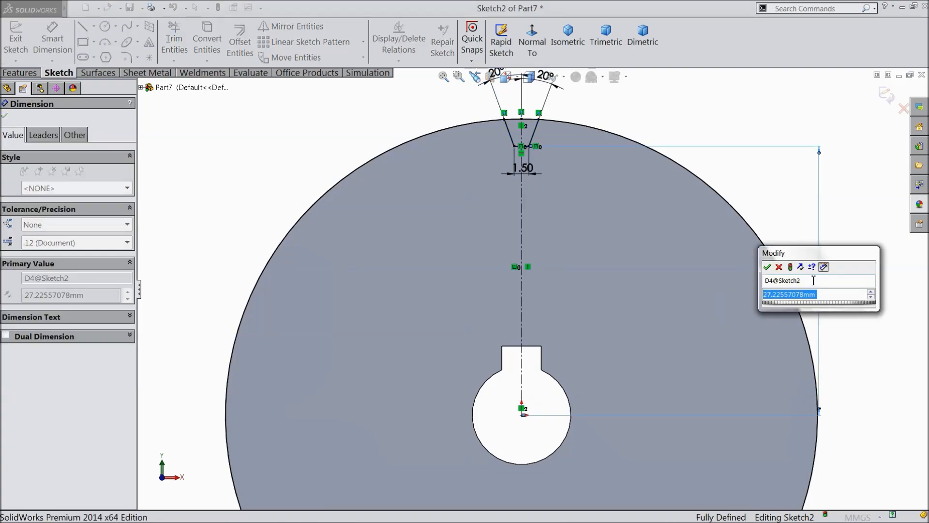
pyautogui.write('28')
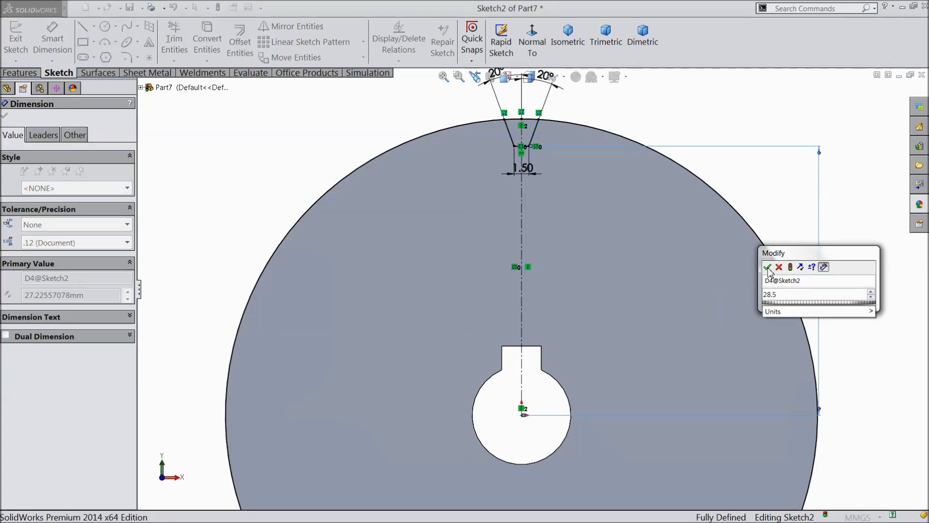
pyautogui.write('.5')
pyautogui.click(767, 267)
# Cut both halves of the tooth profile through the whole disc with an Extruded Cut set to Through All.
pyautogui.scroll(-6, 537, 130)
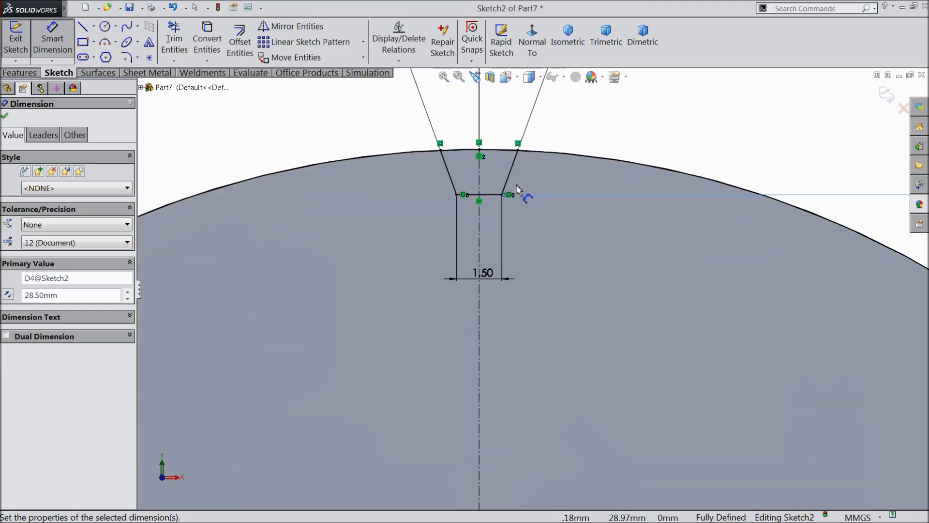
pyautogui.scroll(2, 539, 392)
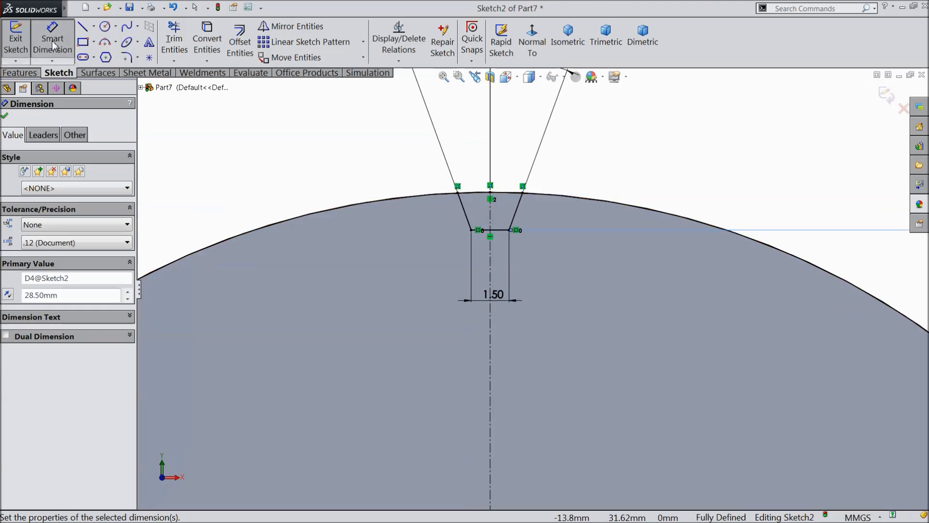
pyautogui.click(20, 73)
pyautogui.click(201, 42)
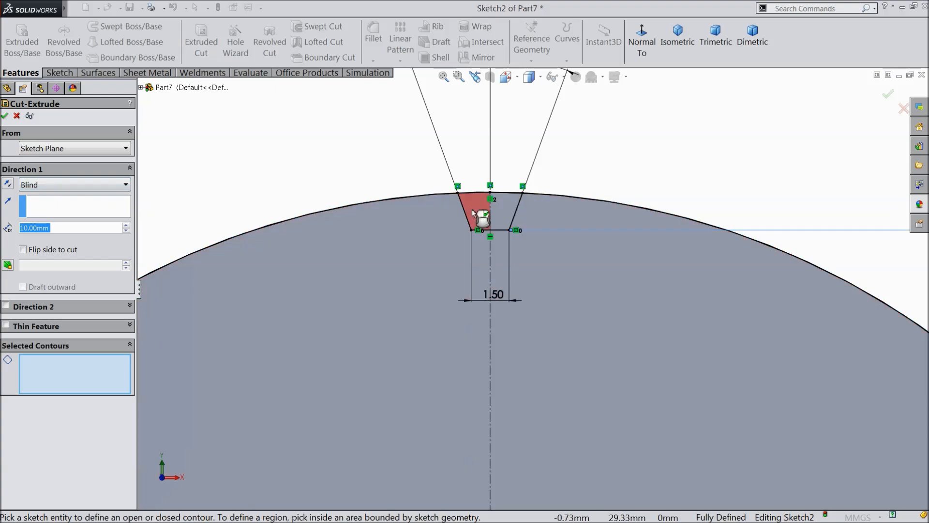
pyautogui.click(477, 210)
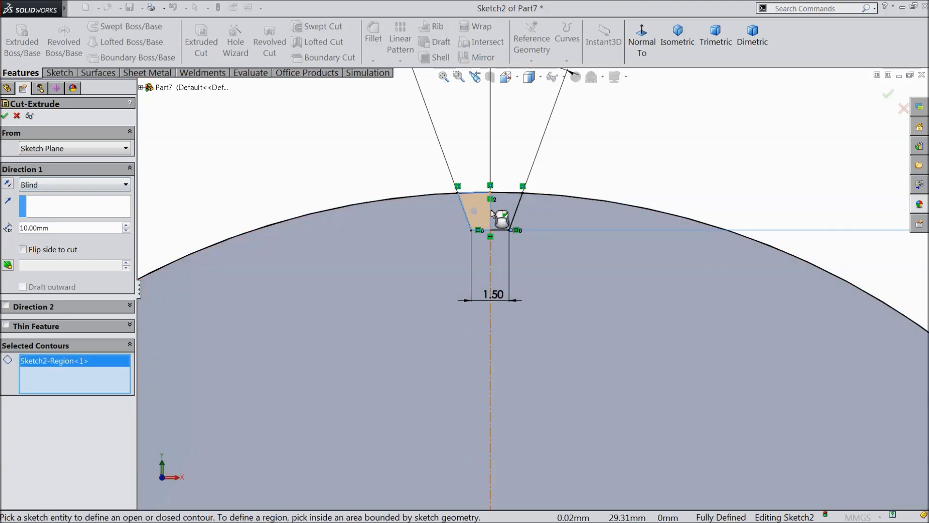
pyautogui.moveTo(564, 162); pyautogui.dragTo(535, 223, button='middle')
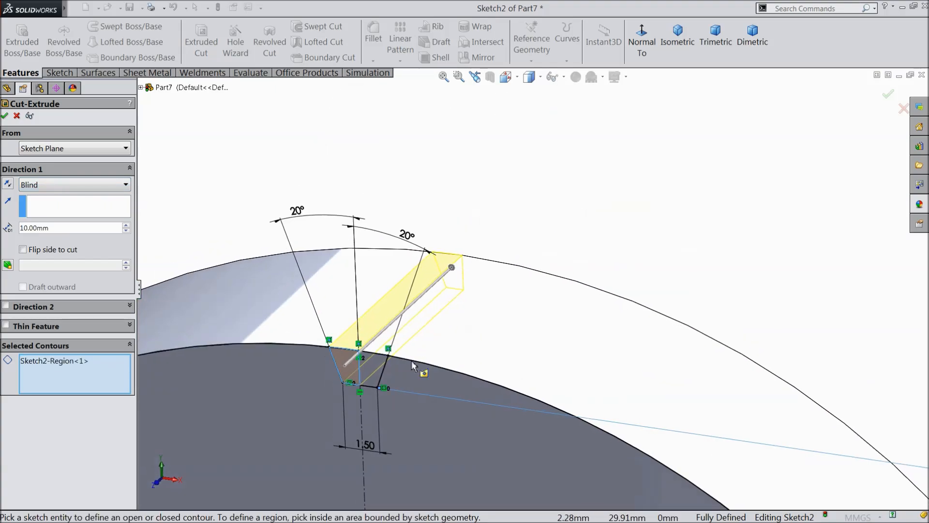
pyautogui.click(377, 369)
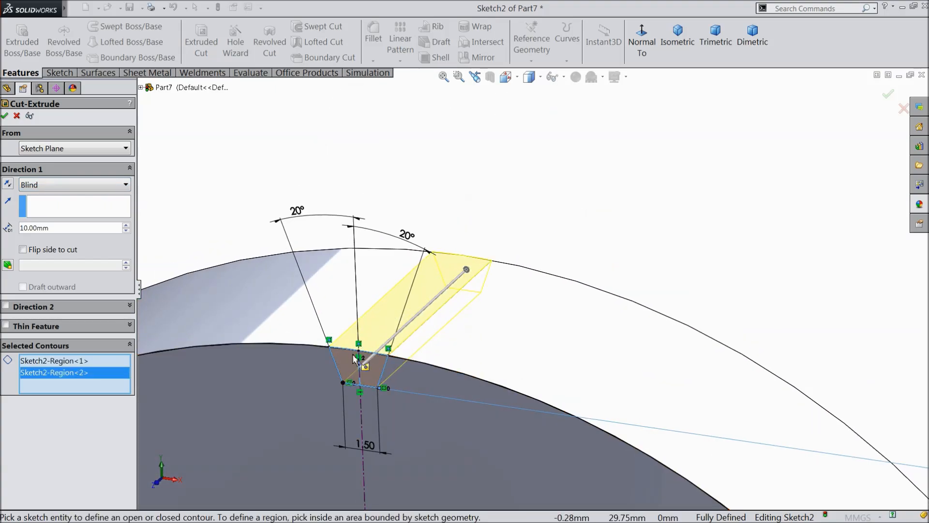
pyautogui.click(34, 190)
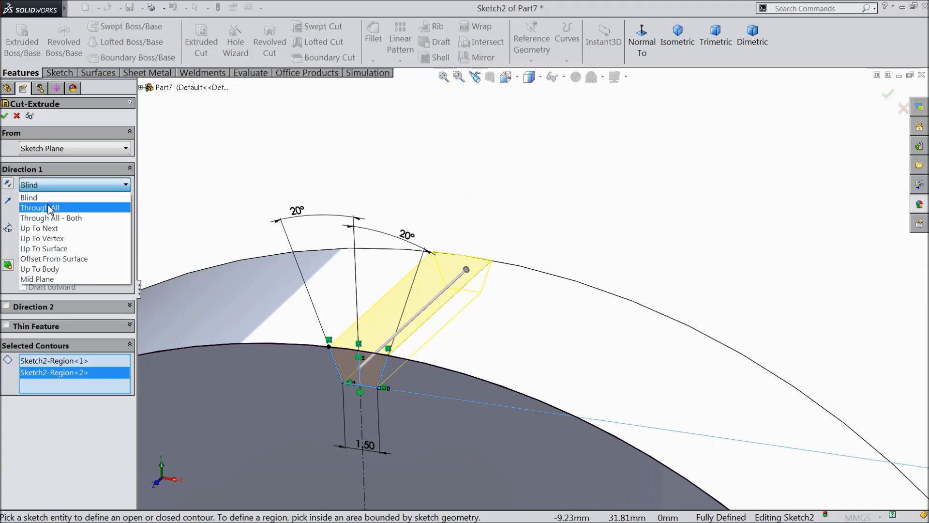
pyautogui.click(49, 211)
pyautogui.click(6, 117)
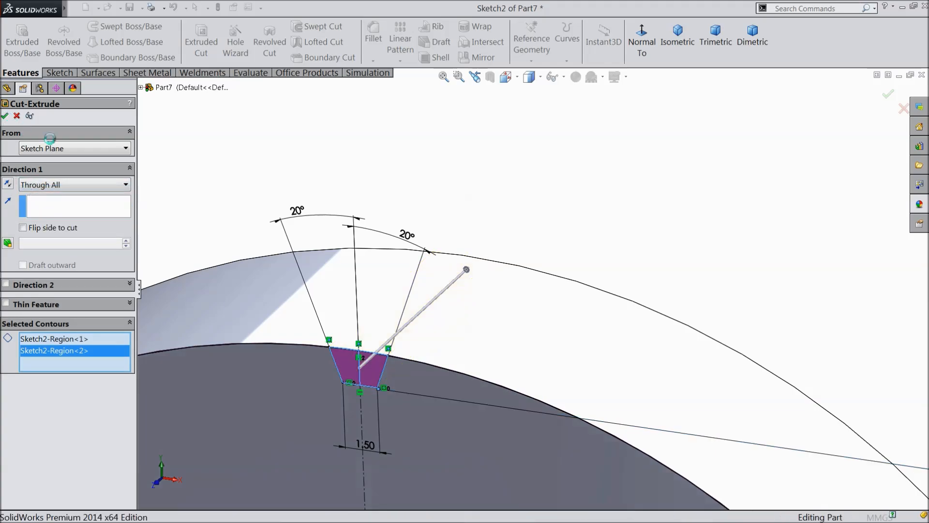
pyautogui.scroll(6, 386, 206)
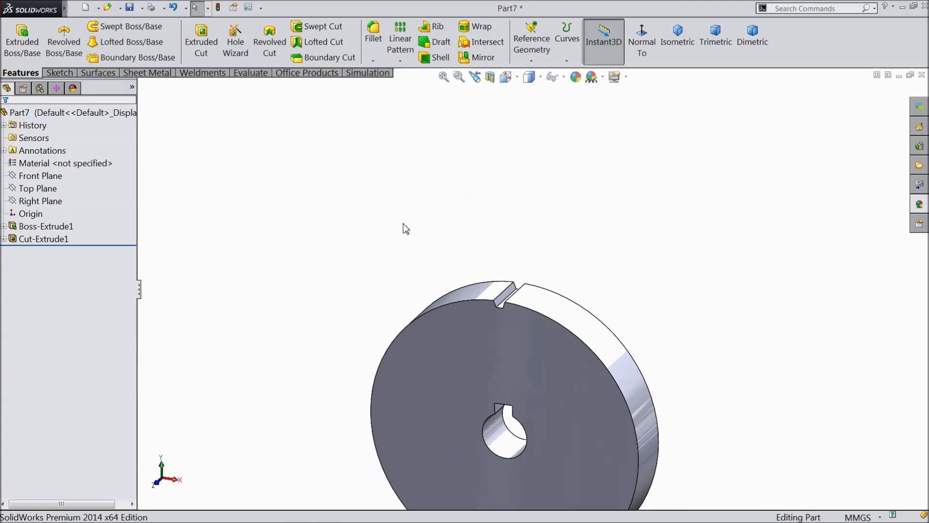
pyautogui.scroll(-3, 505, 333)
pyautogui.scroll(-3, 533, 333)
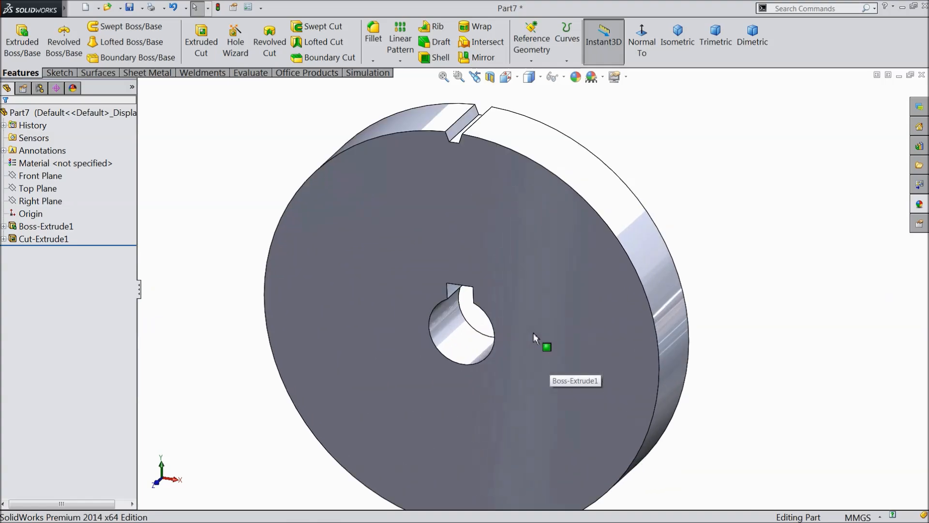
pyautogui.click(400, 60)
pyautogui.click(404, 73)
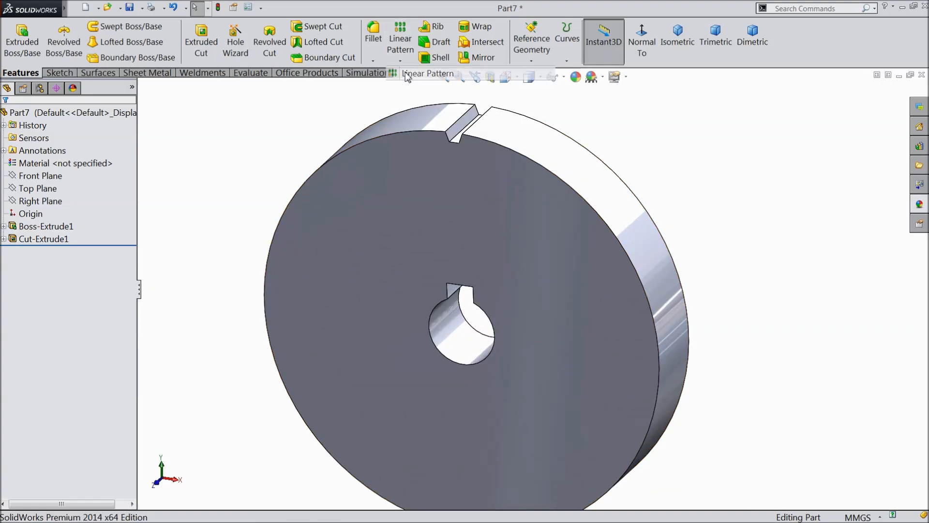
pyautogui.click(16, 116)
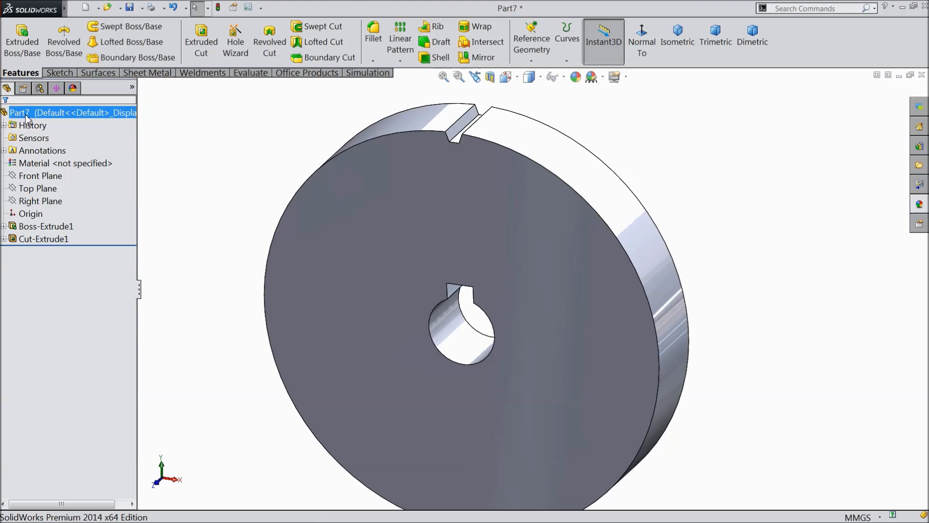
# Create a circular pattern of the tooth cut around the bore's cylindrical face with 45 equally spaced instances over 360°.
pyautogui.click(400, 60)
pyautogui.click(412, 89)
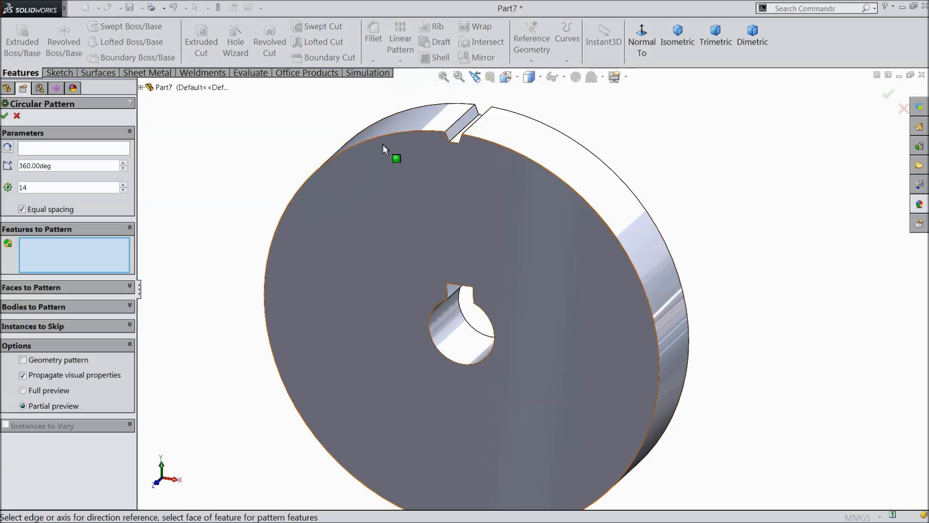
pyautogui.click(464, 129)
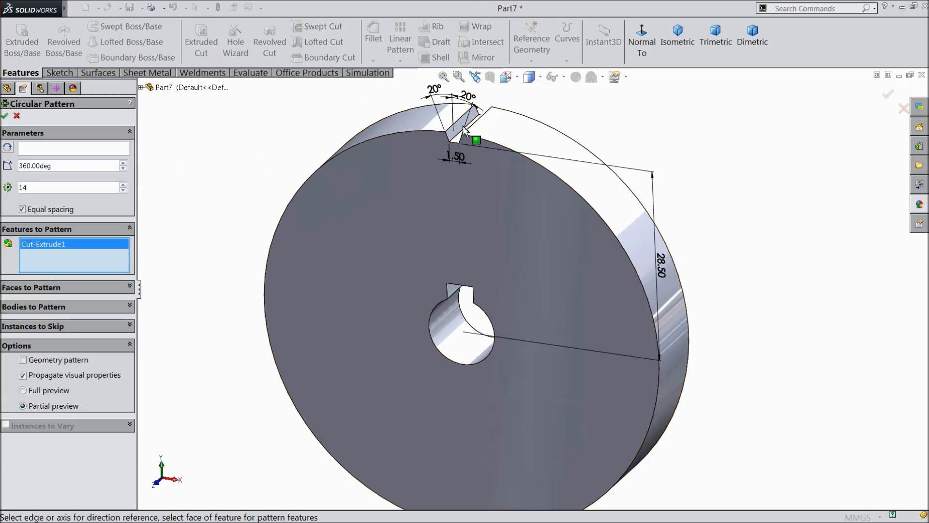
pyautogui.click(73, 147)
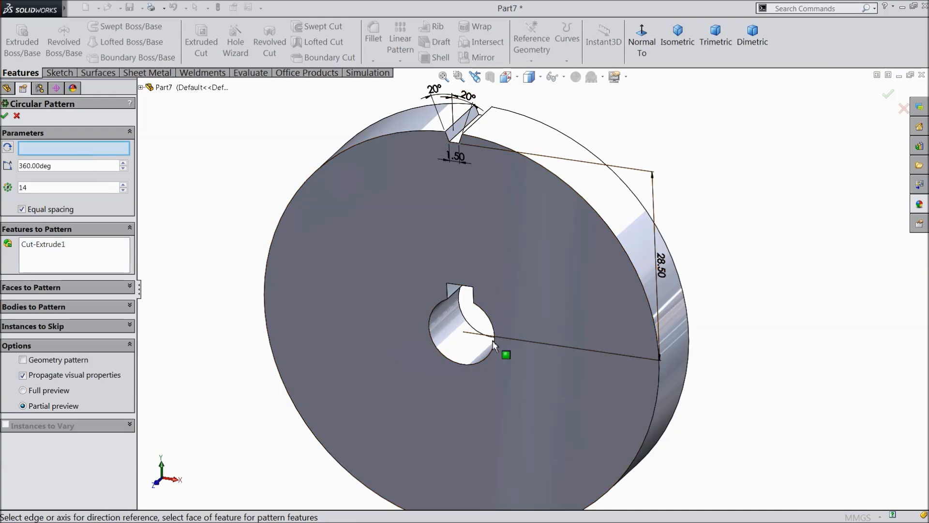
pyautogui.click(462, 334)
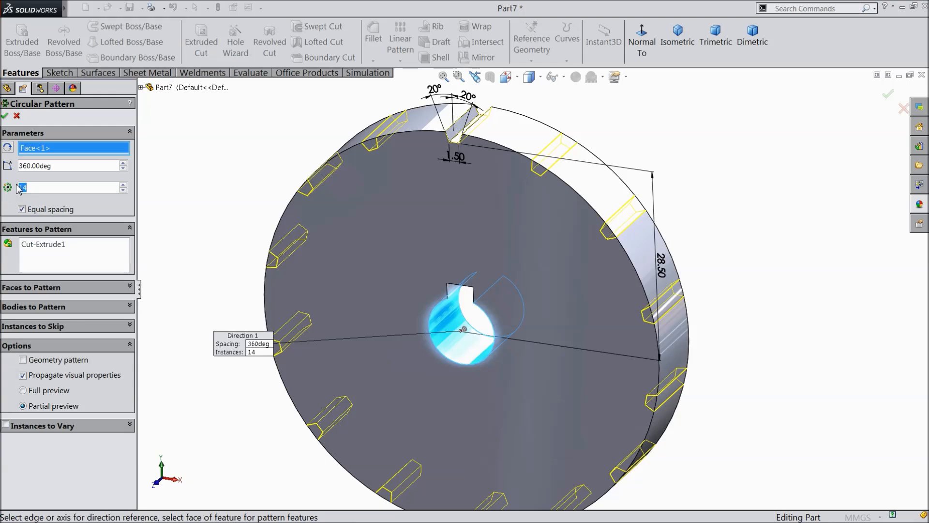
pyautogui.write('45')
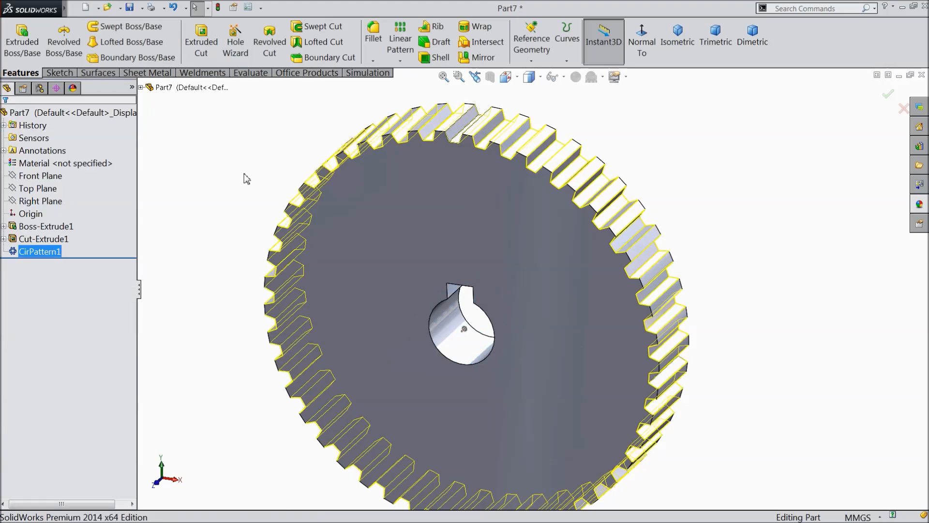
# Start a sketch on the gear's front face and draw a circle about 21 mm in radius centred on the origin.
pyautogui.moveTo(243, 170)
pyautogui.mouseDown(button='middle')
pyautogui.moveTo(249, 162)
pyautogui.moveTo(253, 172)
pyautogui.mouseUp(button='middle')
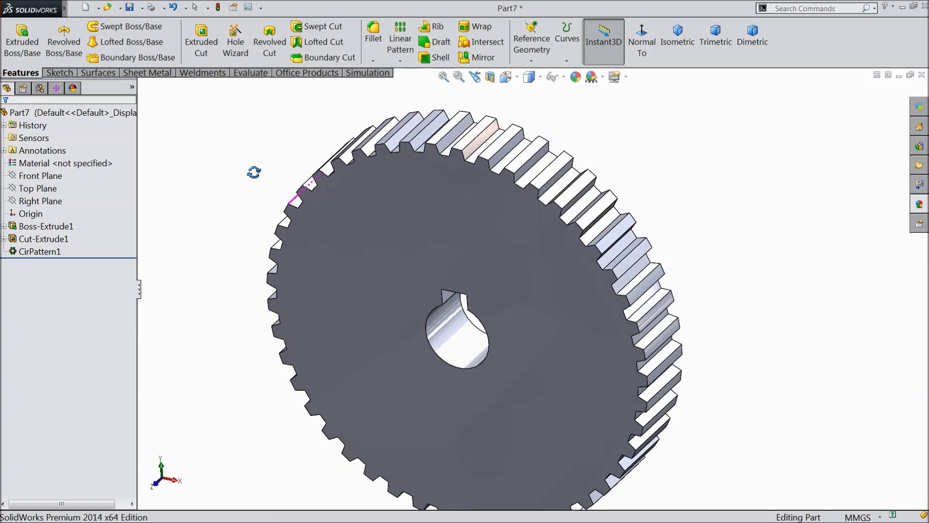
pyautogui.scroll(2, 444, 301)
pyautogui.scroll(-2, 468, 333)
pyautogui.click(434, 254)
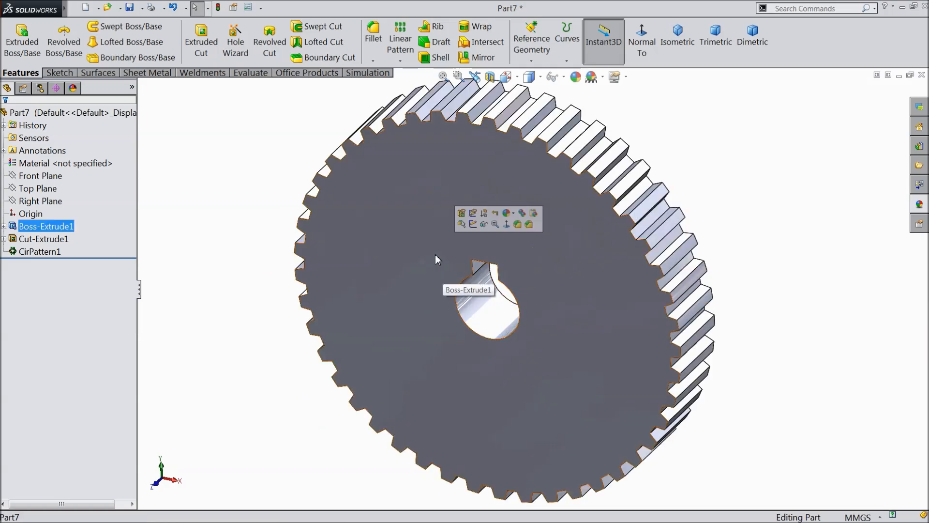
pyautogui.click(473, 223)
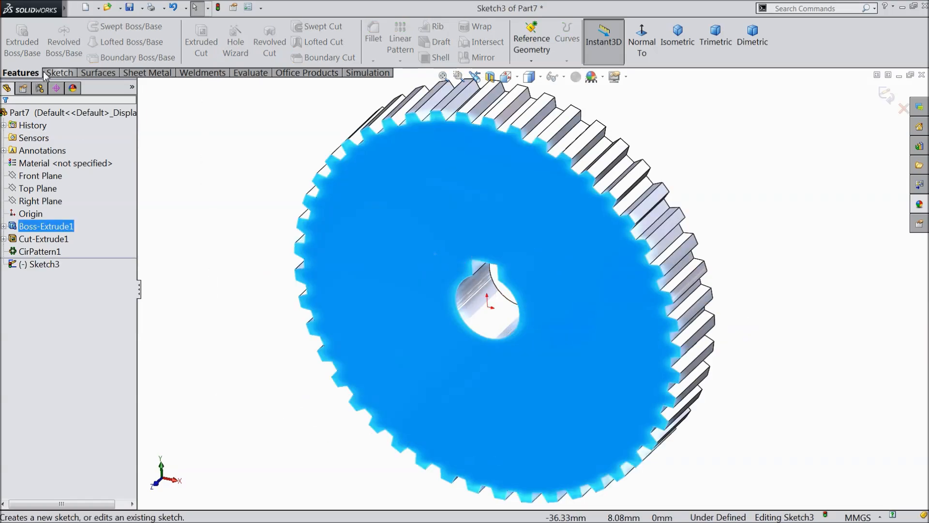
pyautogui.click(59, 73)
pyautogui.click(106, 26)
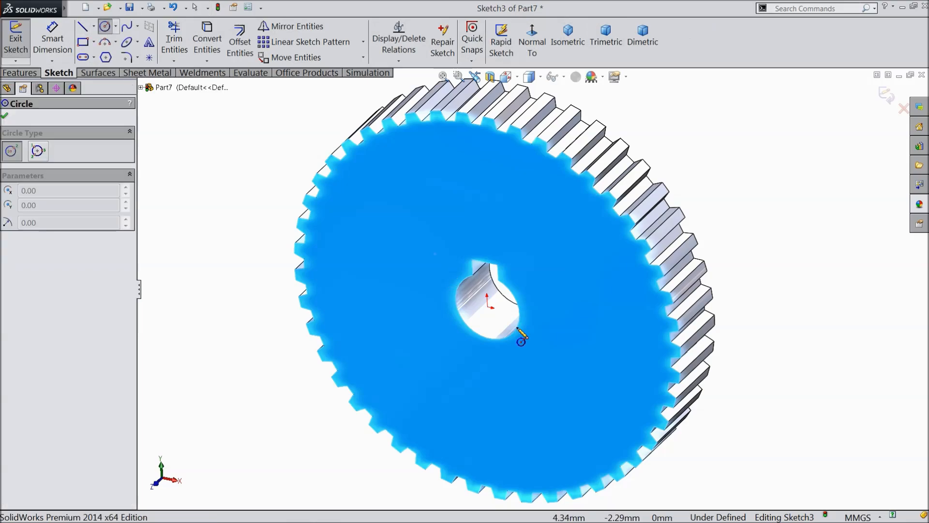
pyautogui.click(489, 306)
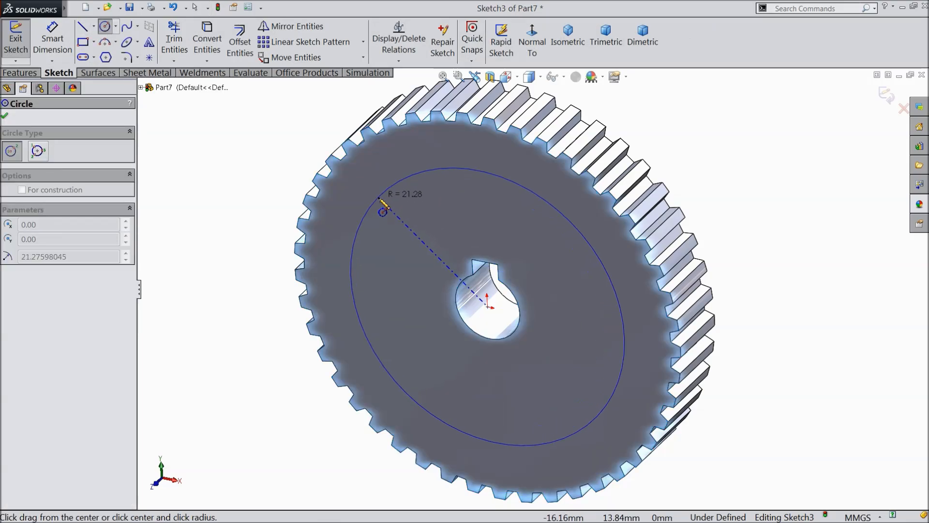
pyautogui.click(381, 204)
# Dimension the circle on the gear's front face with a 50 mm diameter.
pyautogui.click(52, 39)
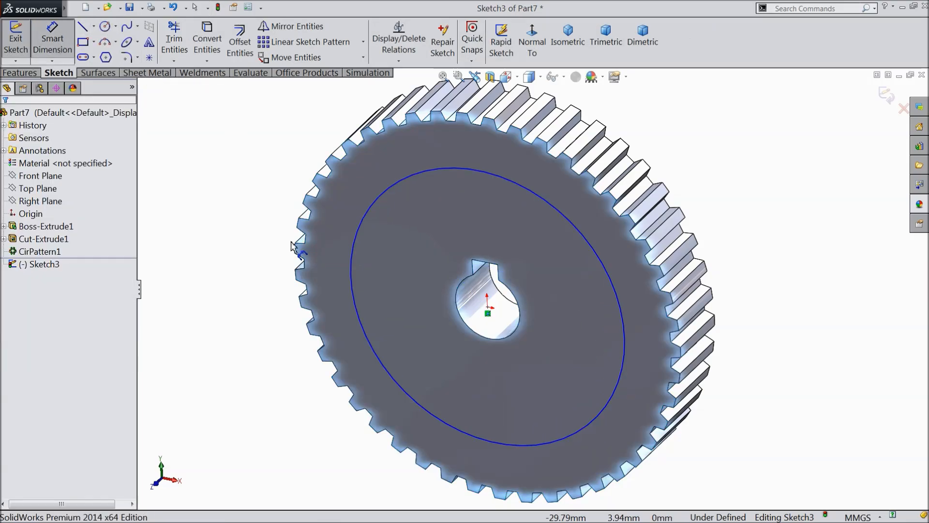
pyautogui.click(357, 260)
pyautogui.click(285, 238)
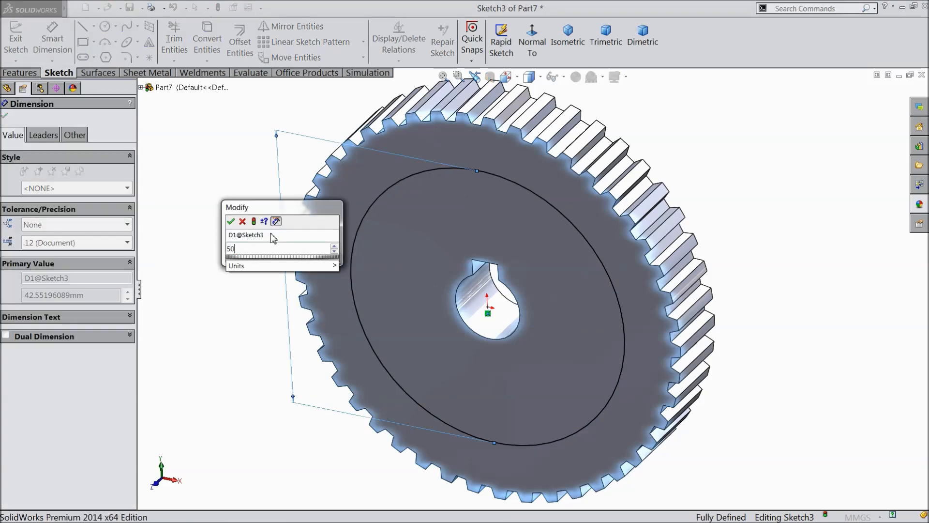
pyautogui.write('50')
pyautogui.press('Return')
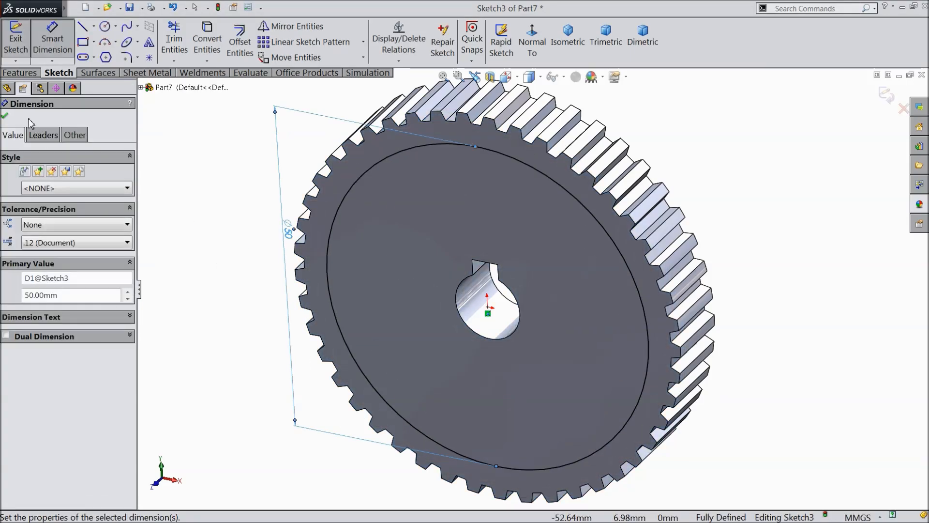
pyautogui.click(20, 72)
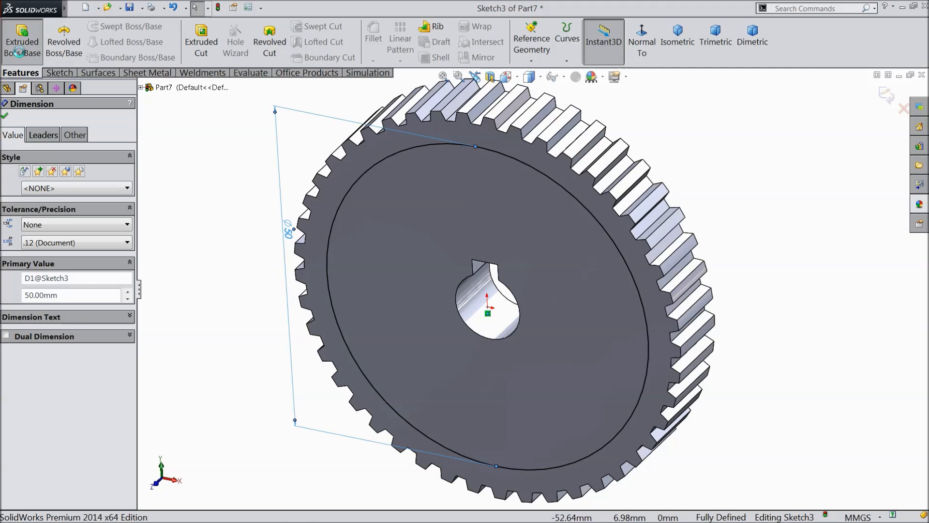
pyautogui.click(19, 49)
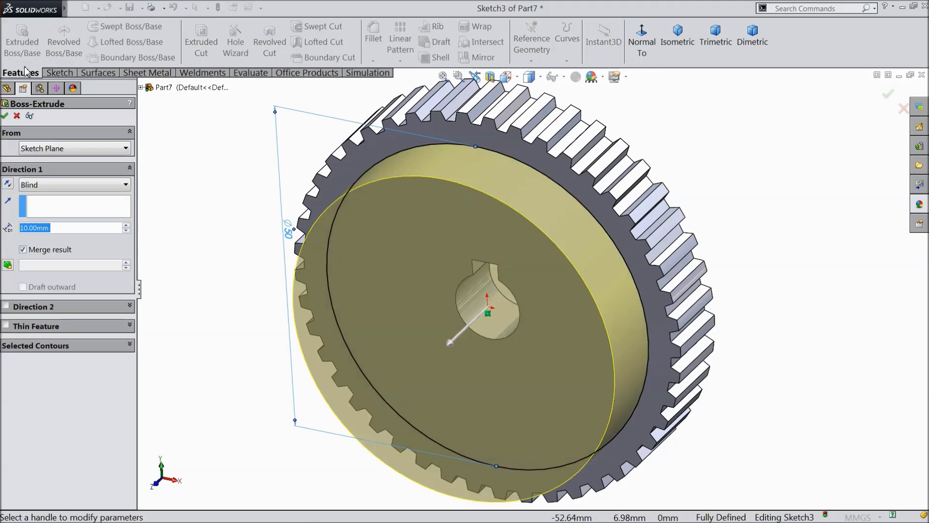
pyautogui.click(17, 116)
# Cut a ring-shaped recess 2 mm deep into the gear's front face, as a thin feature 10 mm wide inward from the 50 mm circle.
pyautogui.click(200, 43)
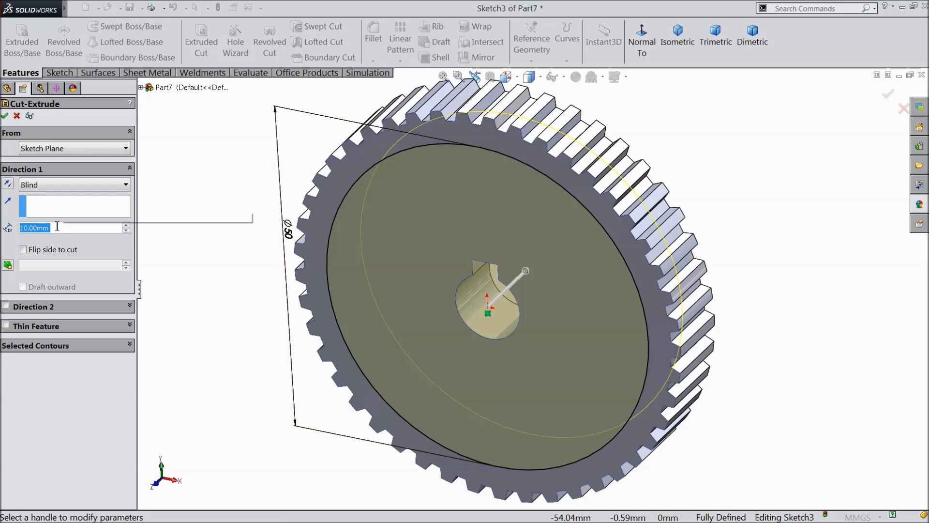
pyautogui.write('2')
pyautogui.press('Return')
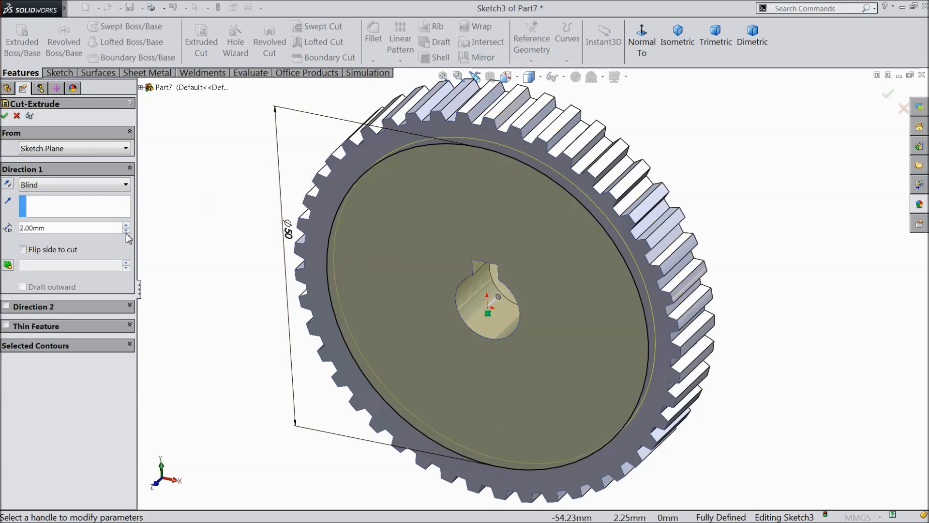
pyautogui.click(6, 326)
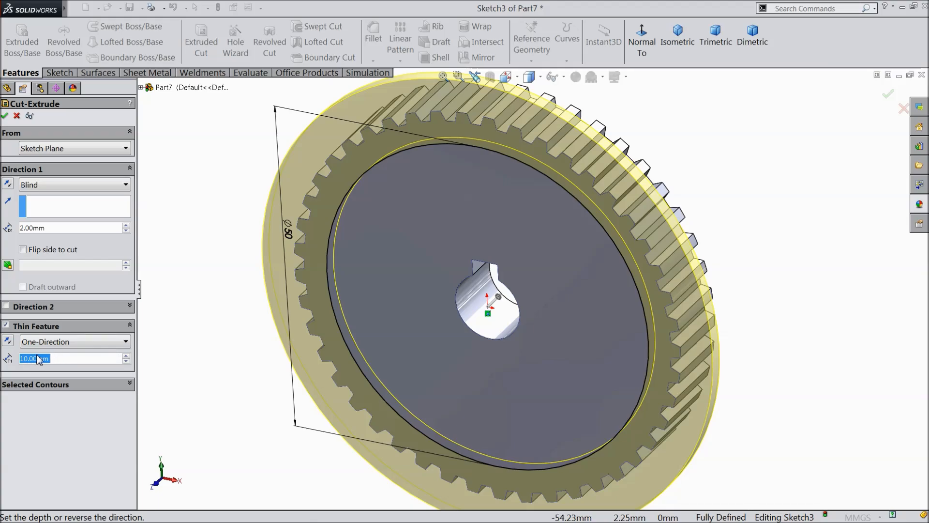
pyautogui.click(7, 342)
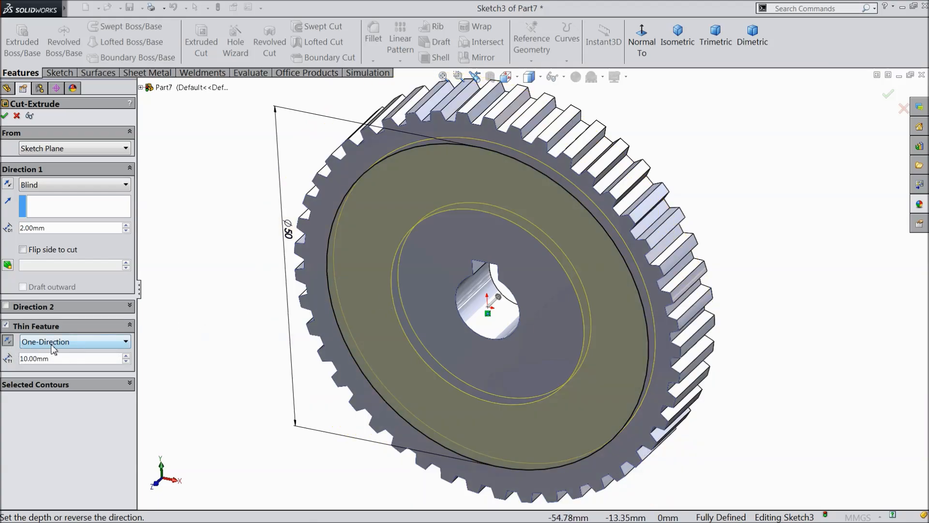
pyautogui.click(5, 116)
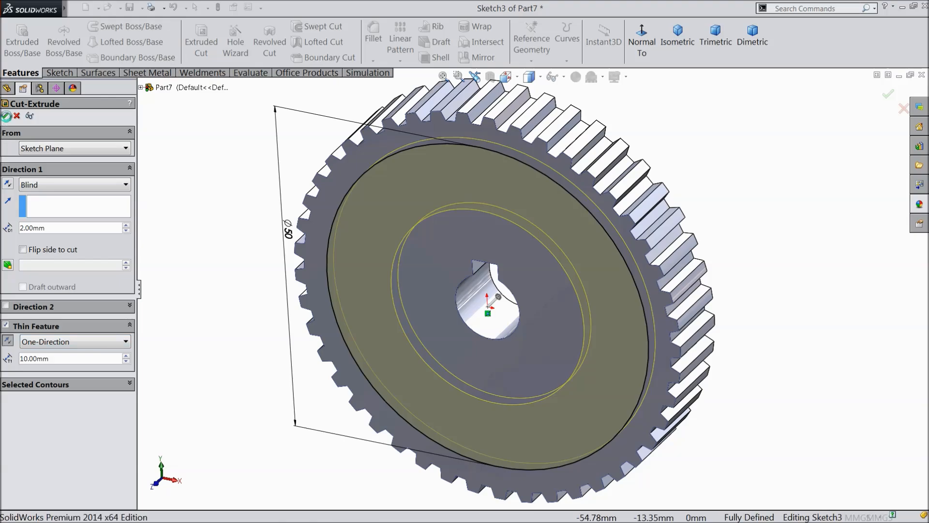
pyautogui.moveTo(257, 258)
pyautogui.mouseDown(button='middle')
pyautogui.moveTo(246, 266)
pyautogui.moveTo(270, 208)
pyautogui.moveTo(258, 254)
pyautogui.mouseUp(button='middle')
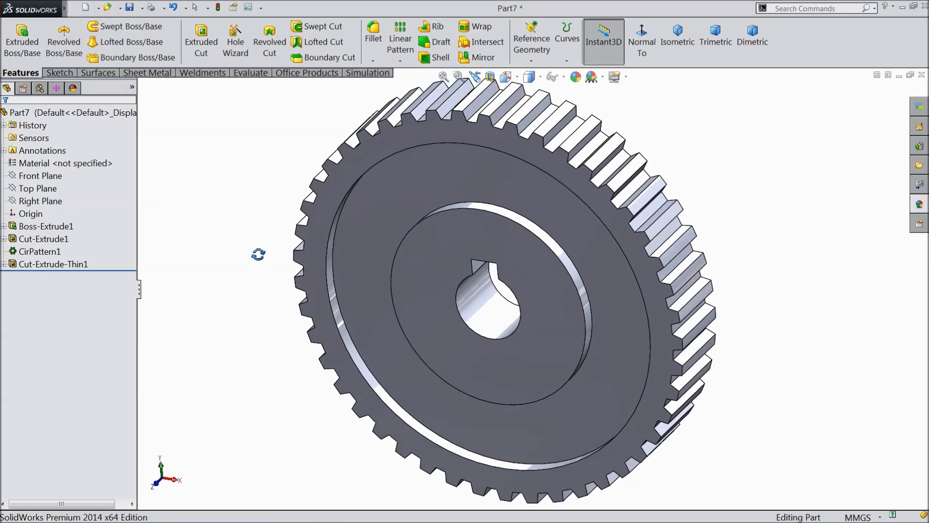
# Chamfer the outer edge of the raised hub on the gear's front face by 0.5 mm at 45°.
pyautogui.click(376, 60)
pyautogui.click(390, 88)
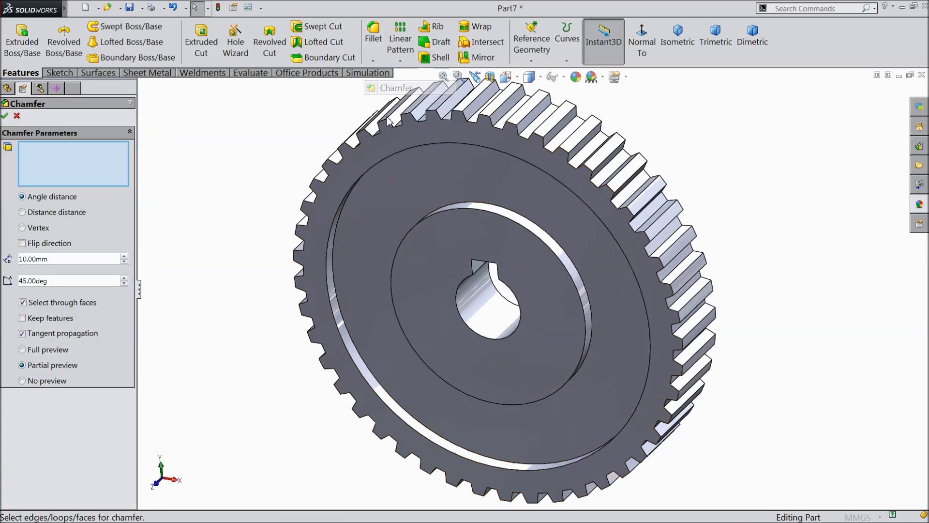
pyautogui.write('0.5')
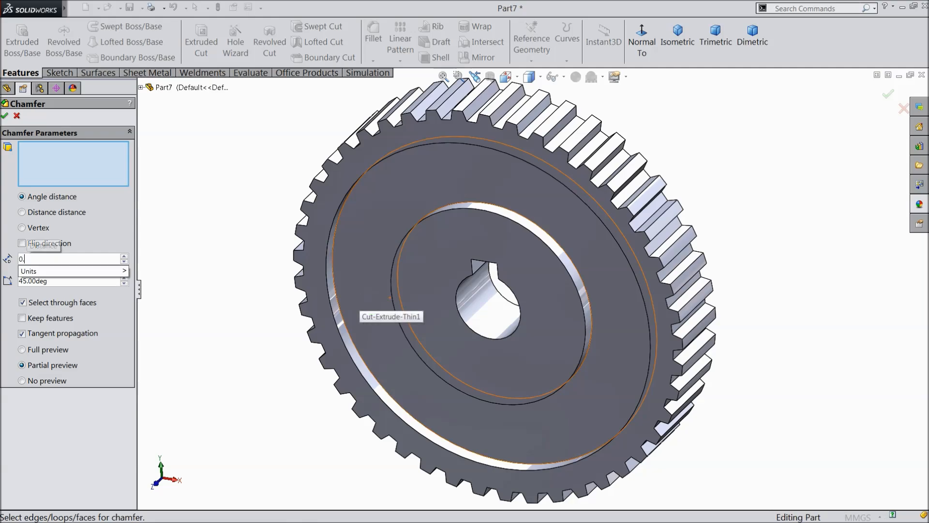
pyautogui.click(454, 211)
pyautogui.click(4, 116)
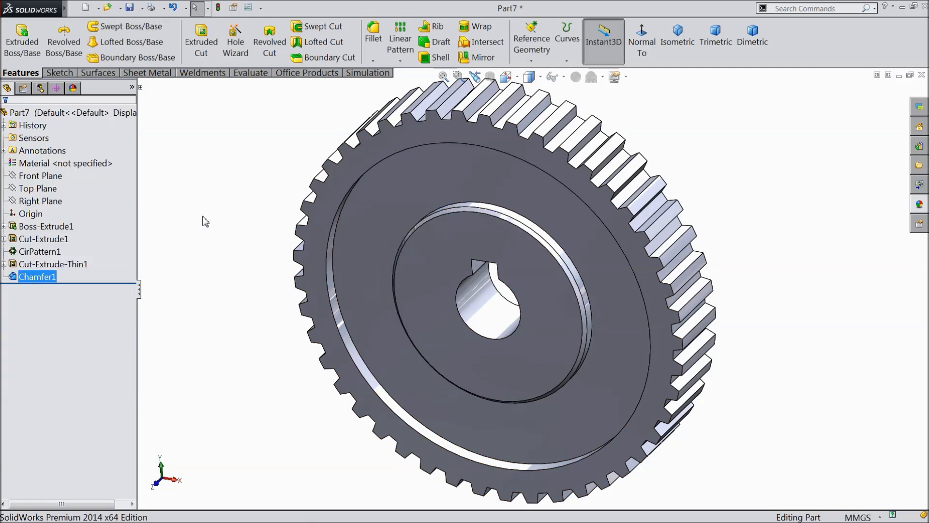
# Create a reference plane midway between the gear's front and back faces.
pyautogui.scroll(3, 227, 223)
pyautogui.moveTo(244, 228); pyautogui.dragTo(380, 246, button='middle')
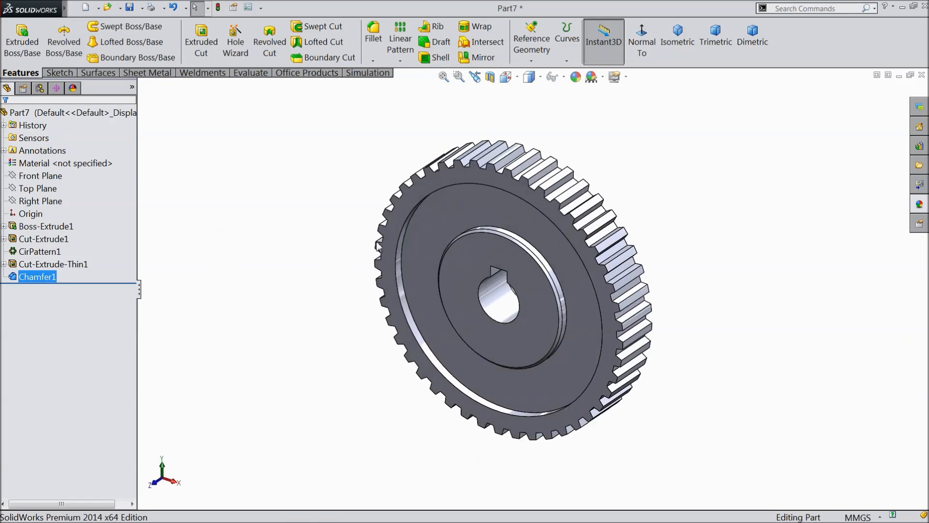
pyautogui.scroll(-3, 677, 236)
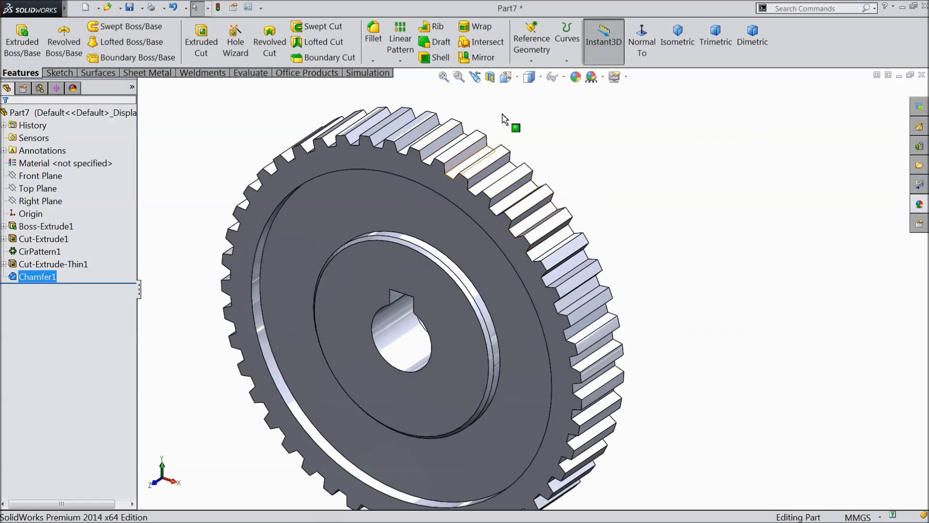
pyautogui.click(532, 44)
pyautogui.click(537, 73)
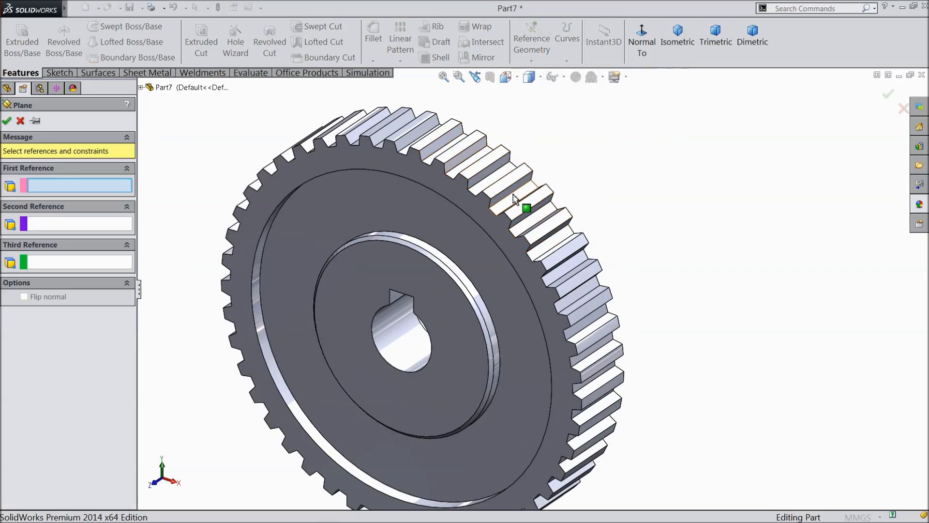
pyautogui.click(392, 160)
pyautogui.moveTo(392, 160); pyautogui.dragTo(605, 178, button='middle')
pyautogui.click(605, 178)
pyautogui.moveTo(594, 229); pyautogui.dragTo(661, 212, button='middle')
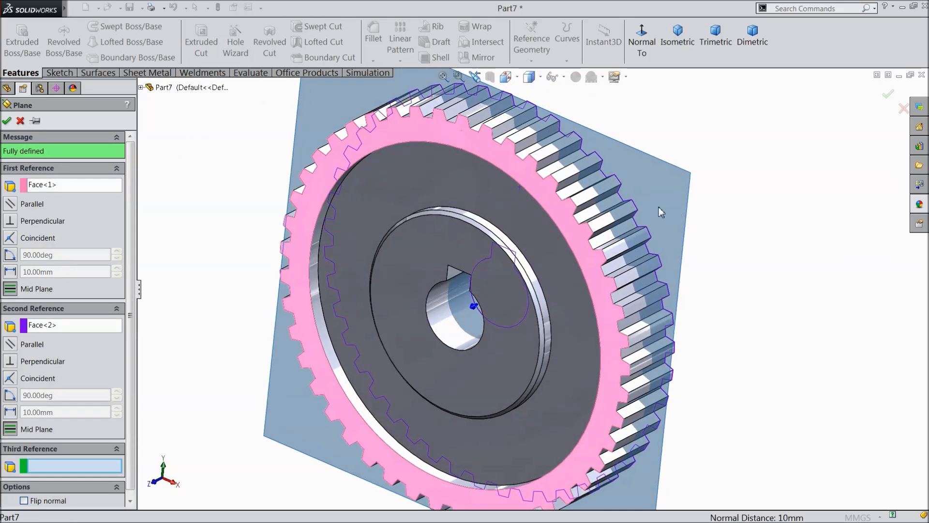
pyautogui.scroll(-2, 611, 197)
pyautogui.scroll(3, 582, 193)
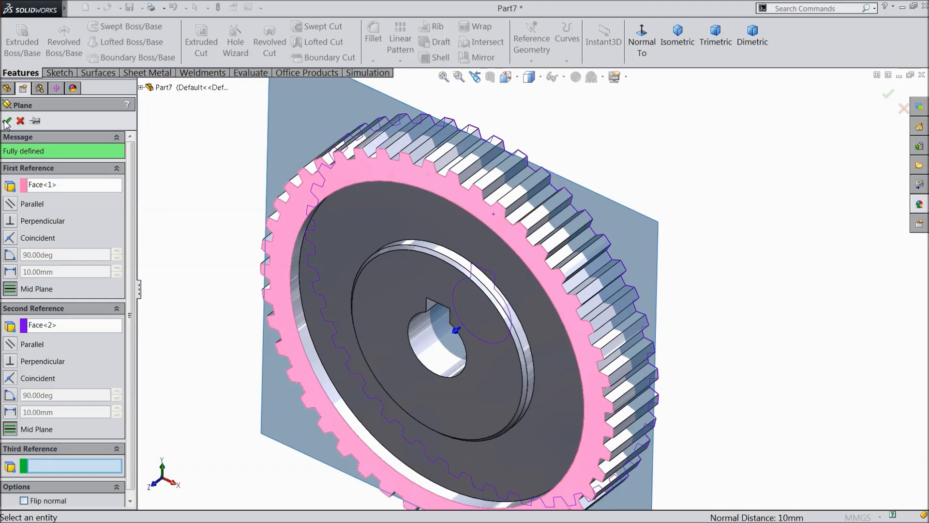
pyautogui.click(7, 121)
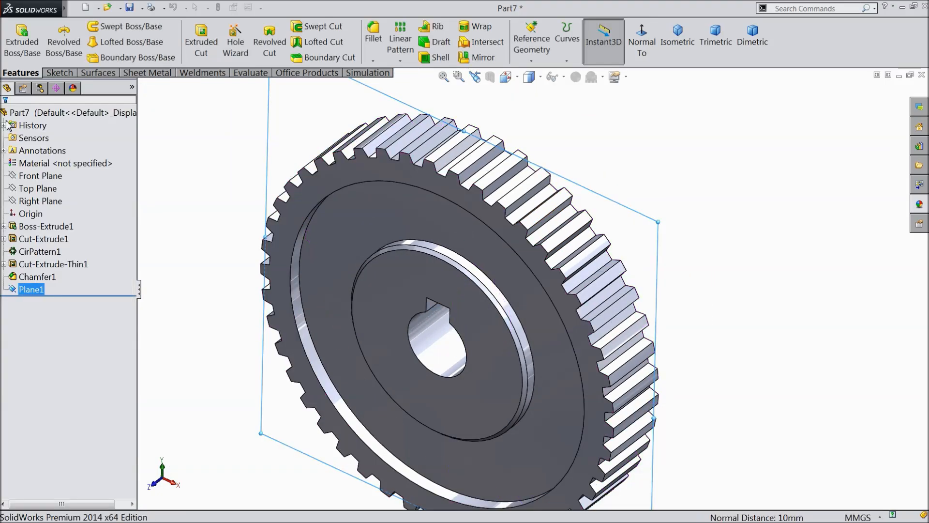
# Mirror the thin ring-shaped recess about the mid plane onto the gear's back face.
pyautogui.scroll(2, 432, 284)
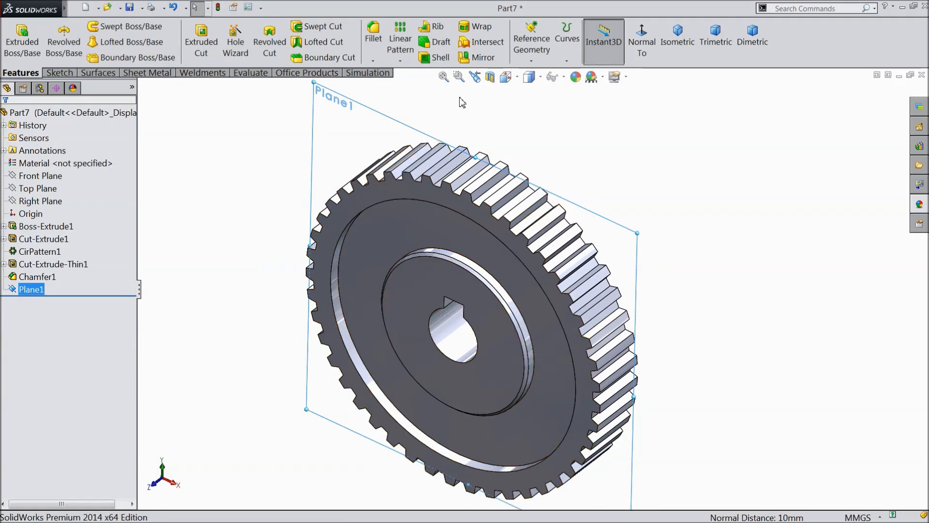
pyautogui.click(480, 57)
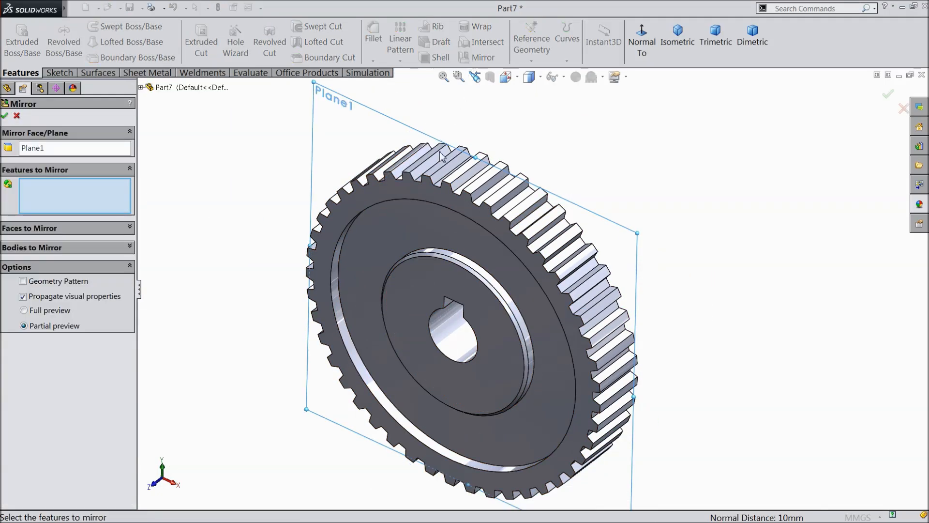
pyautogui.click(140, 87)
pyautogui.click(186, 239)
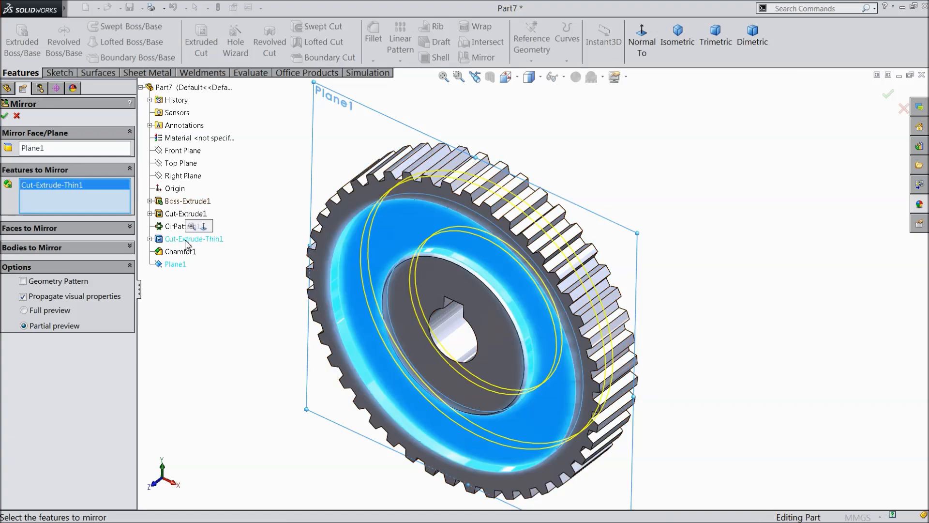
pyautogui.moveTo(248, 266); pyautogui.dragTo(152, 281, button='middle')
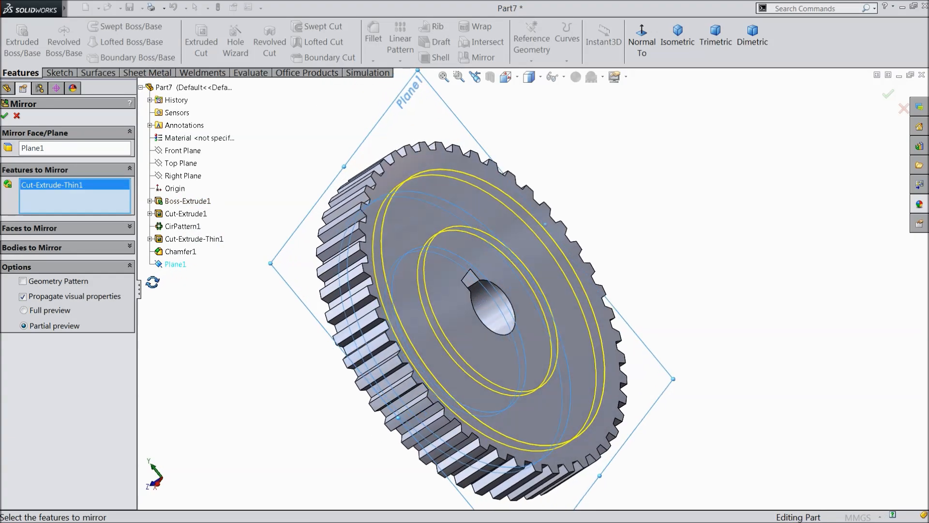
pyautogui.click(5, 116)
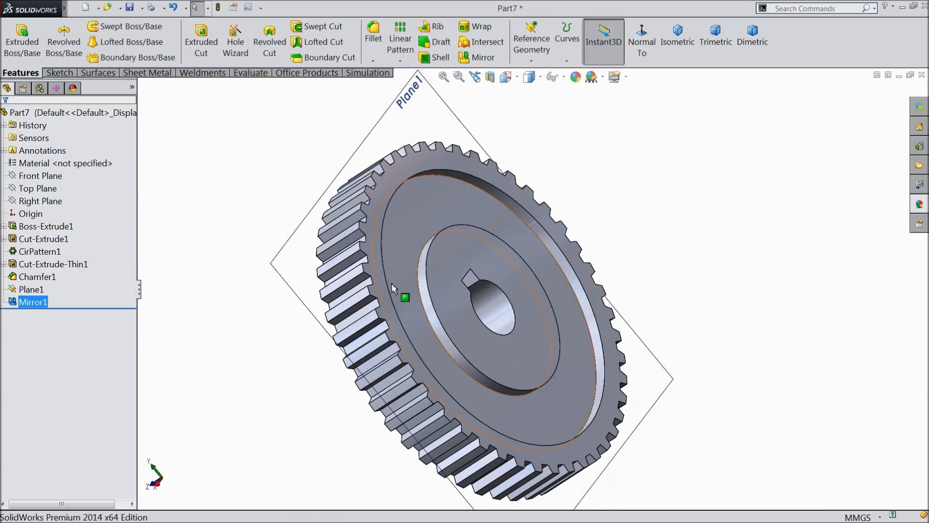
# Chamfer the outer edge of the hub on the gear's back face by 0.5 mm at 45°.
pyautogui.scroll(-2, 438, 278)
pyautogui.click(372, 61)
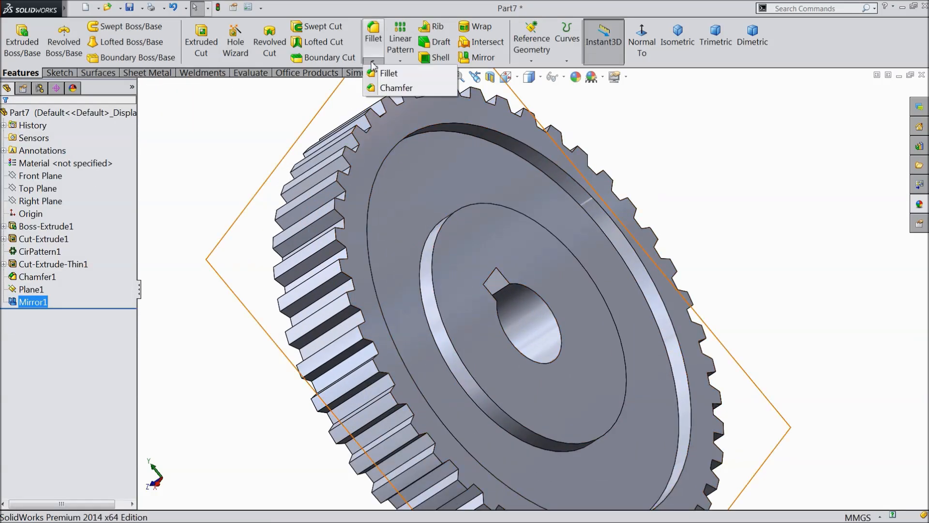
pyautogui.click(387, 87)
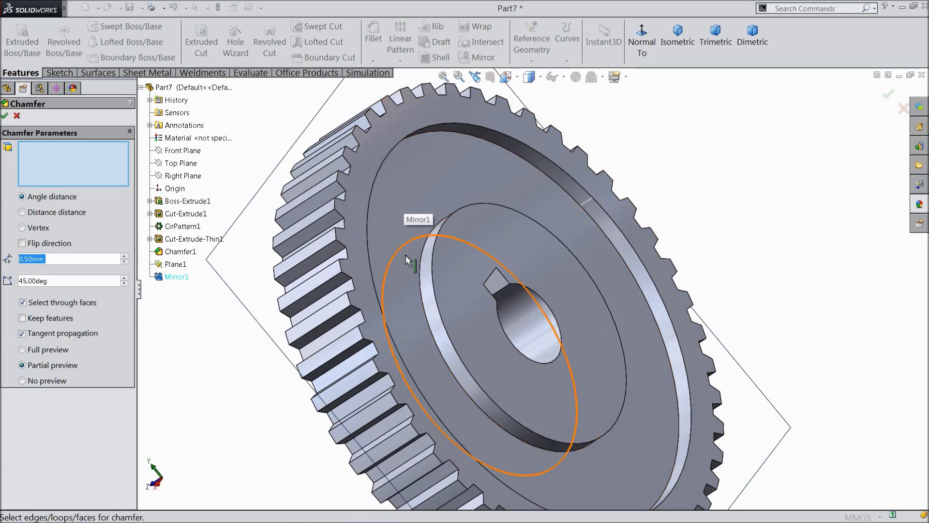
pyautogui.click(433, 252)
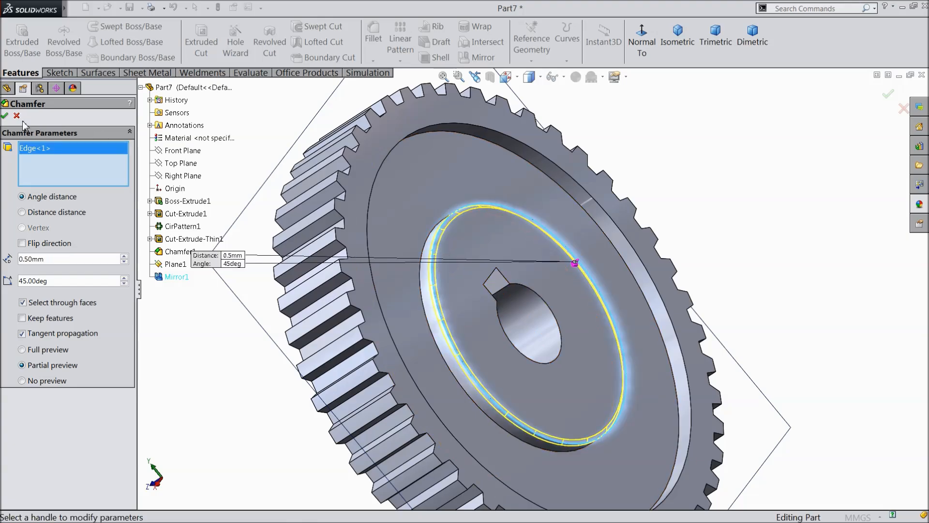
pyautogui.click(6, 116)
# Hide the mid plane used for mirroring the recess.
pyautogui.moveTo(293, 284); pyautogui.dragTo(402, 287, button='middle')
pyautogui.scroll(3, 399, 300)
pyautogui.scroll(-3, 394, 358)
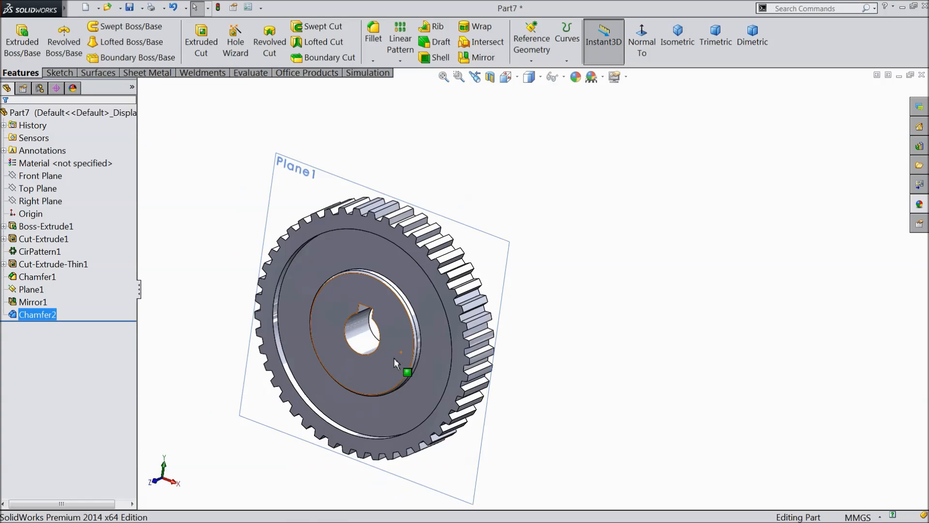
pyautogui.click(576, 180)
pyautogui.click(591, 155)
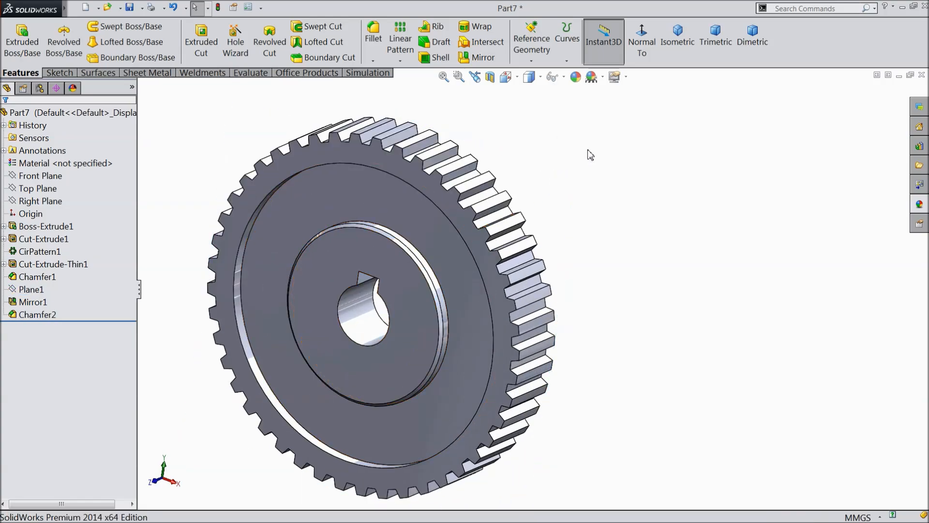
# Fillet the lengthwise edges of all gear teeth with a constant radius of 0.25 mm.
pyautogui.click(716, 39)
pyautogui.scroll(2, 577, 240)
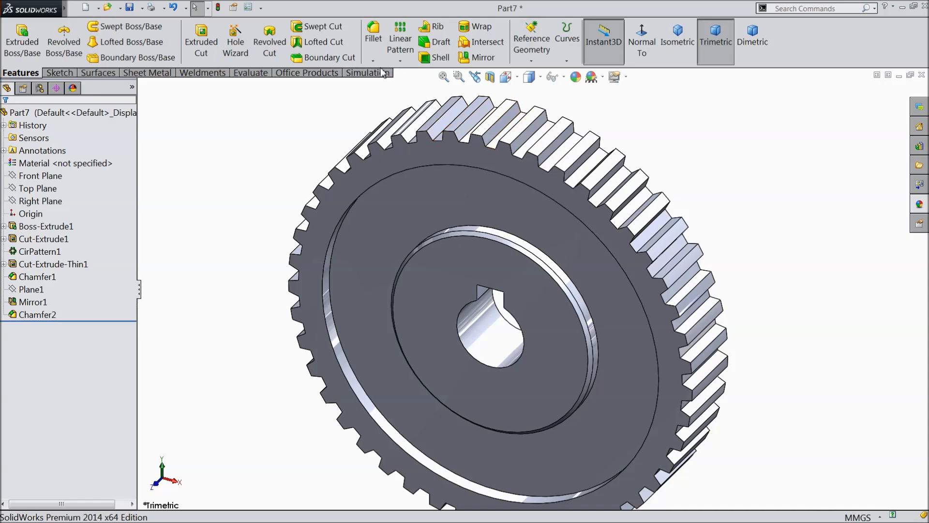
pyautogui.click(370, 56)
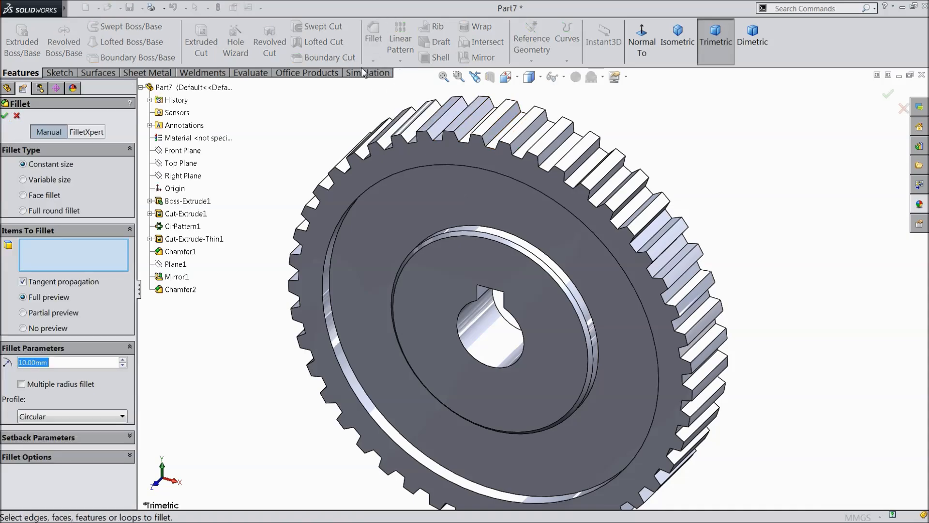
pyautogui.write('0.25')
pyautogui.press('Return')
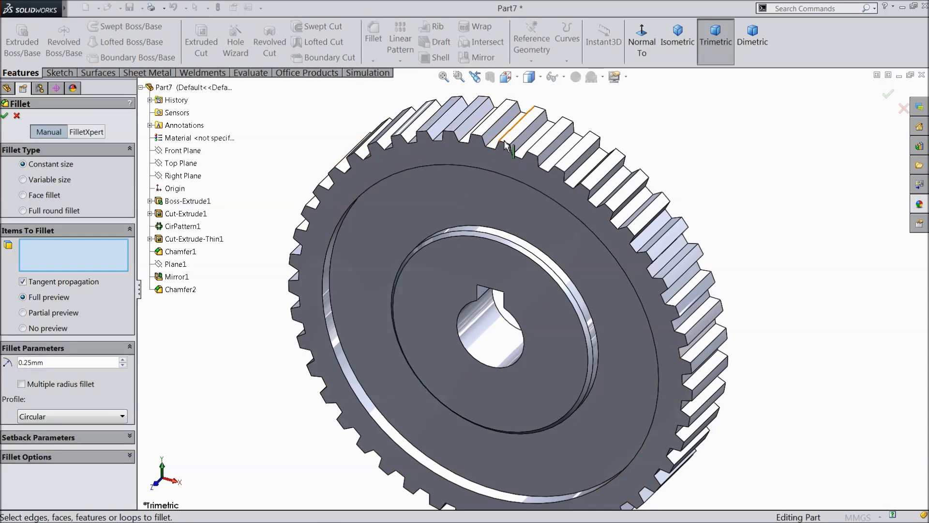
pyautogui.click(520, 141)
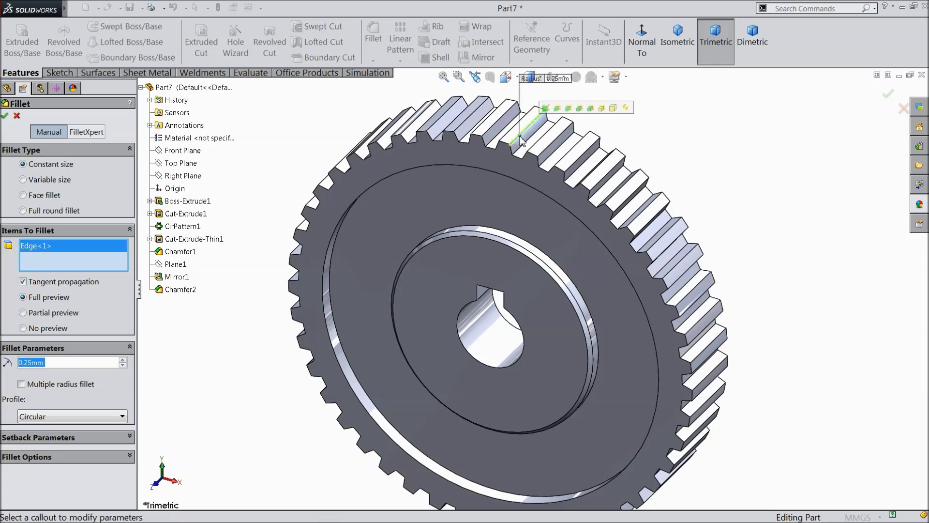
pyautogui.click(546, 108)
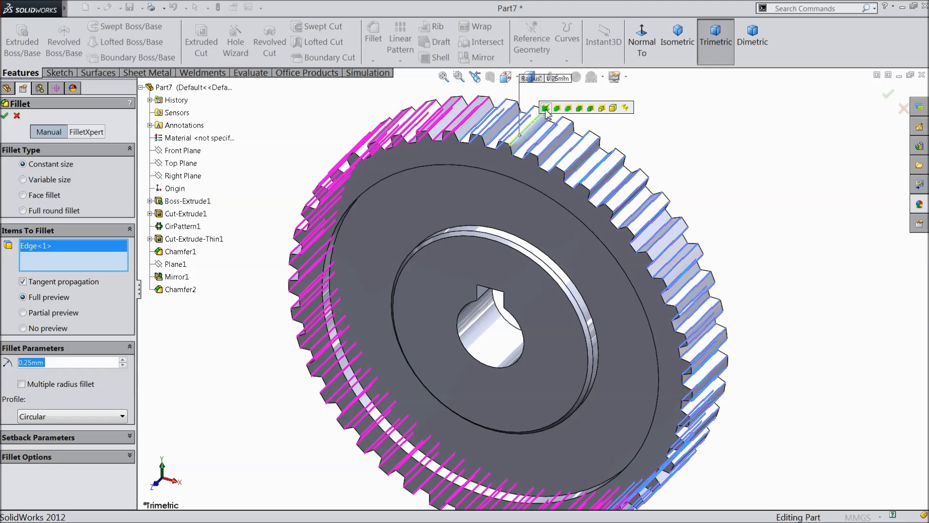
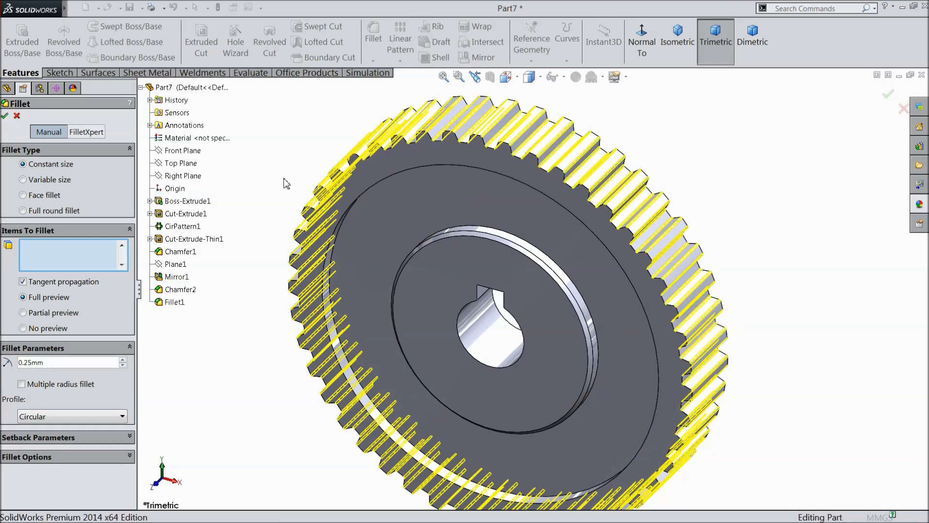
pyautogui.moveTo(290, 172); pyautogui.dragTo(272, 167, button='middle')
pyautogui.click(272, 167)
pyautogui.scroll(2, 272, 167)
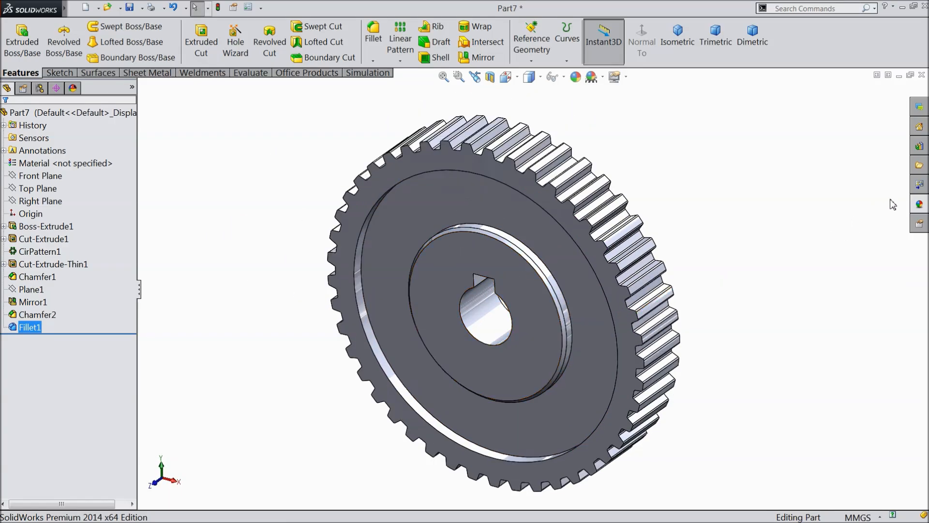
# Apply the chromium plate appearance to the whole gear part.
pyautogui.click(919, 206)
pyautogui.click(30, 112)
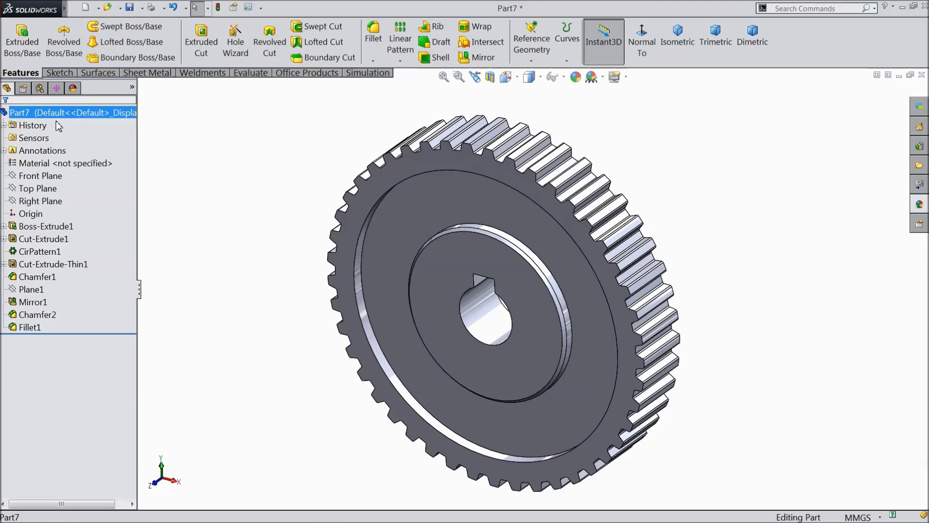
pyautogui.click(919, 205)
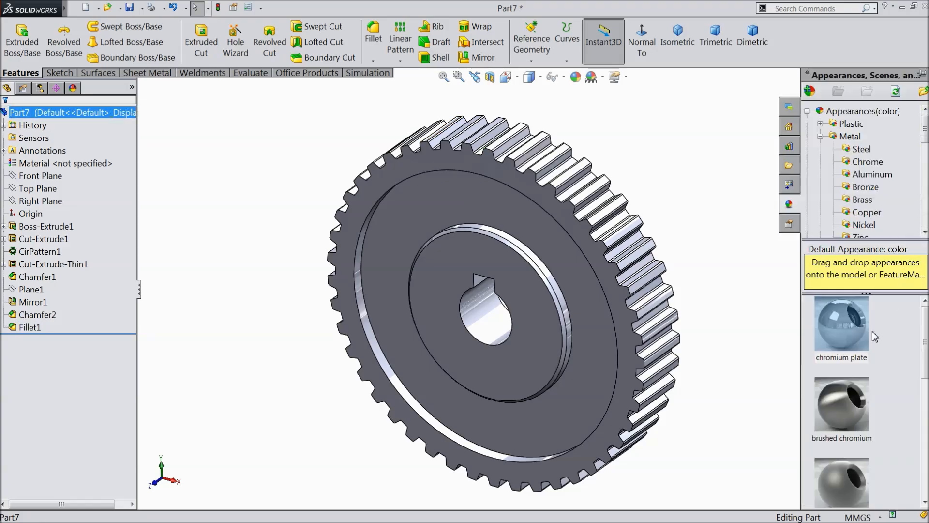
pyautogui.click(849, 331)
pyautogui.doubleClick(849, 332)
pyautogui.moveTo(705, 250); pyautogui.dragTo(557, 315, button='middle')
pyautogui.scroll(2, 576, 319)
pyautogui.scroll(-2, 642, 286)
pyautogui.scroll(2, 535, 328)
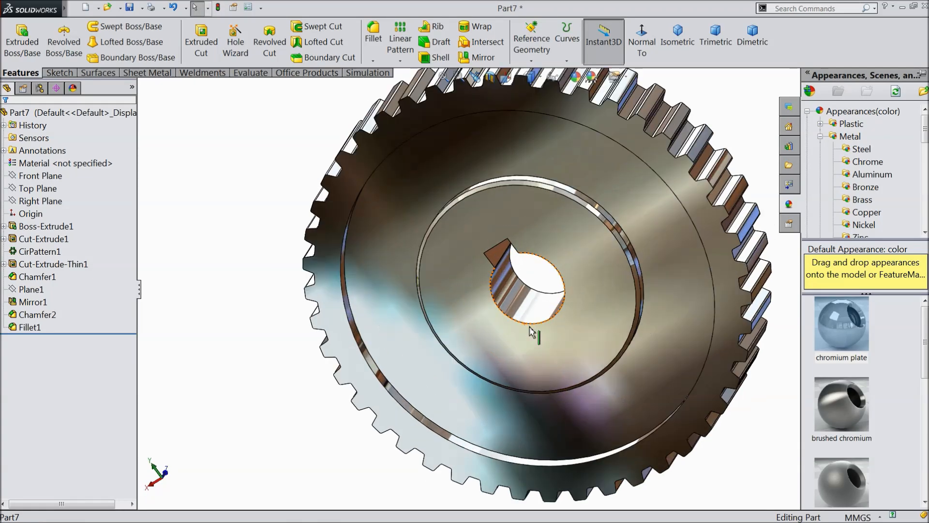
# Show the finished gear in trimetric view and save the part as "5.output gear" in the Gear Speed Reducer folder.
pyautogui.moveTo(620, 298); pyautogui.dragTo(726, 368, button='middle')
pyautogui.click(715, 39)
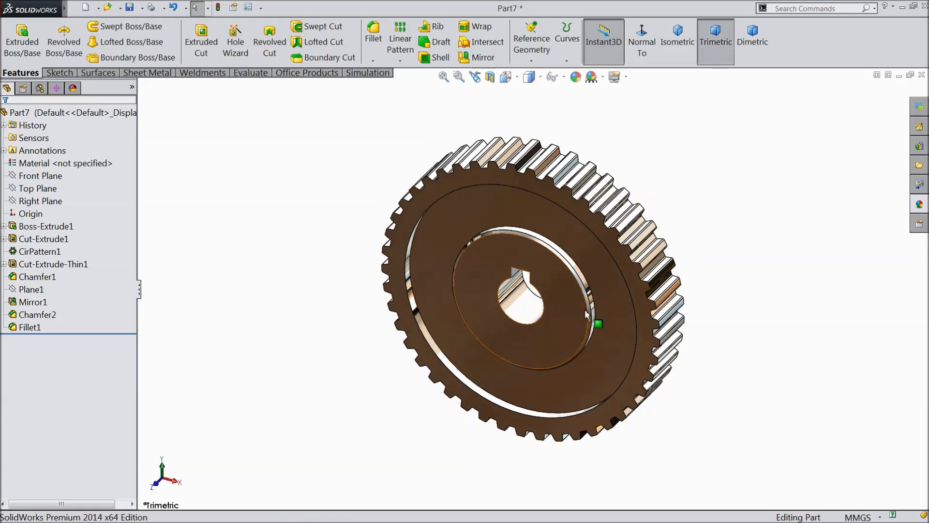
pyautogui.click(86, 8)
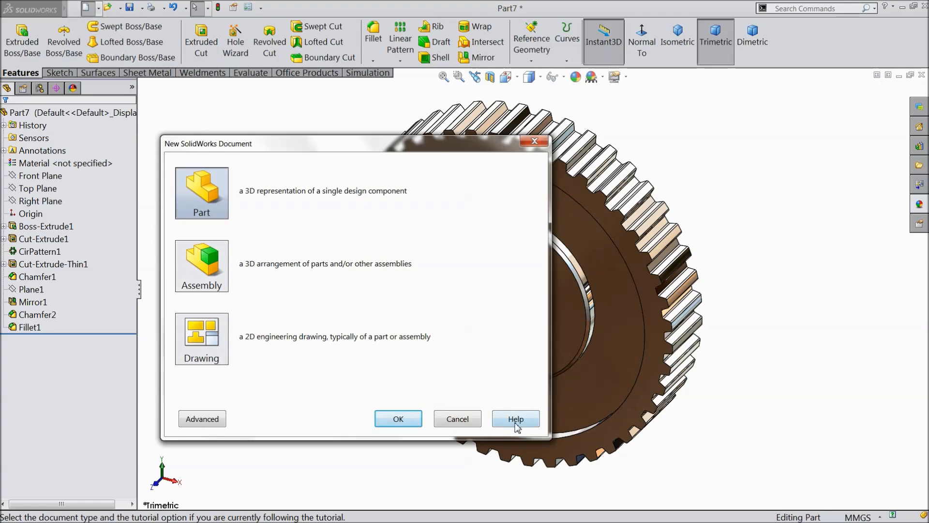
pyautogui.click(476, 423)
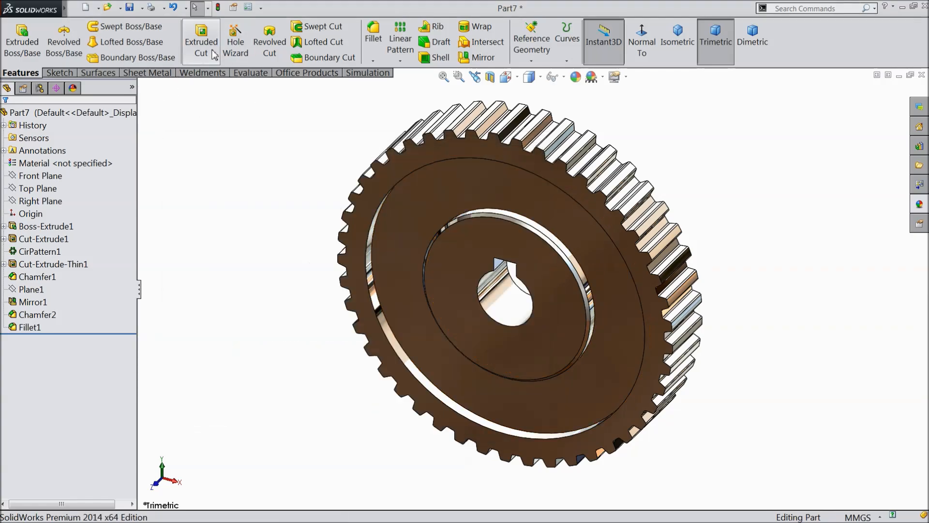
pyautogui.click(130, 8)
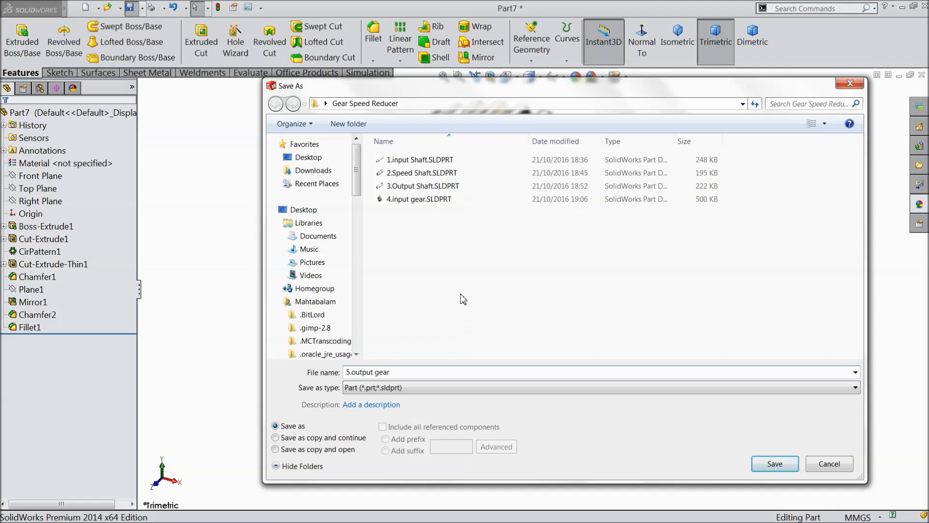
pyautogui.click(774, 464)
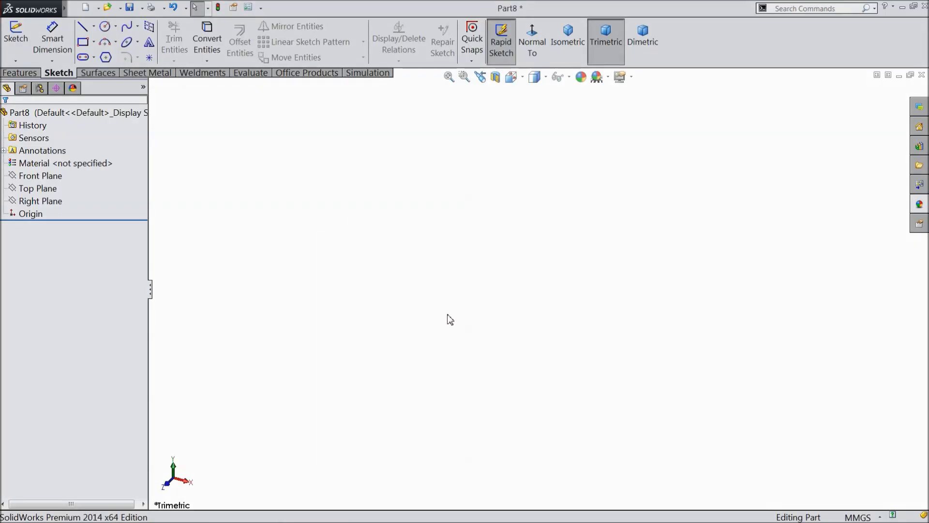
# Sketch two concentric circles centred on the origin on the new part's Front Plane, the outer one about 212 mm in diameter.
pyautogui.click(49, 176)
pyautogui.click(49, 163)
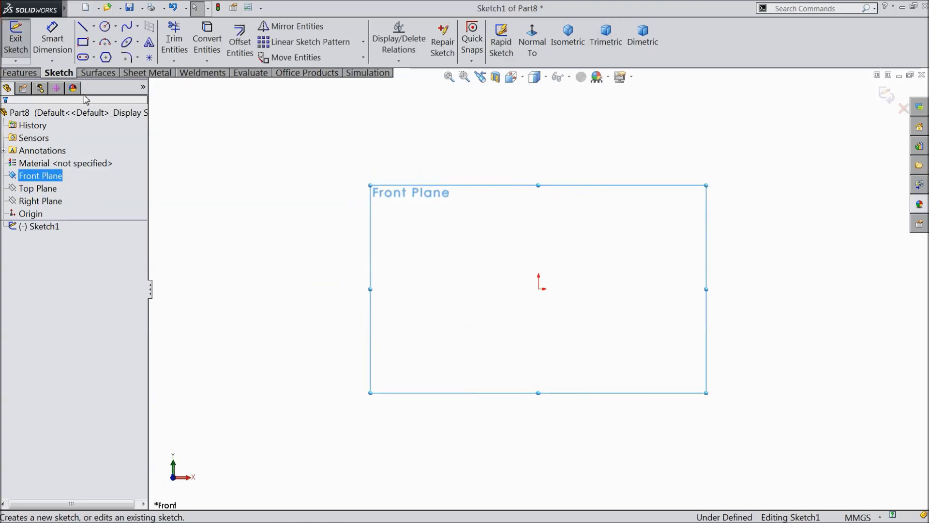
pyautogui.click(105, 26)
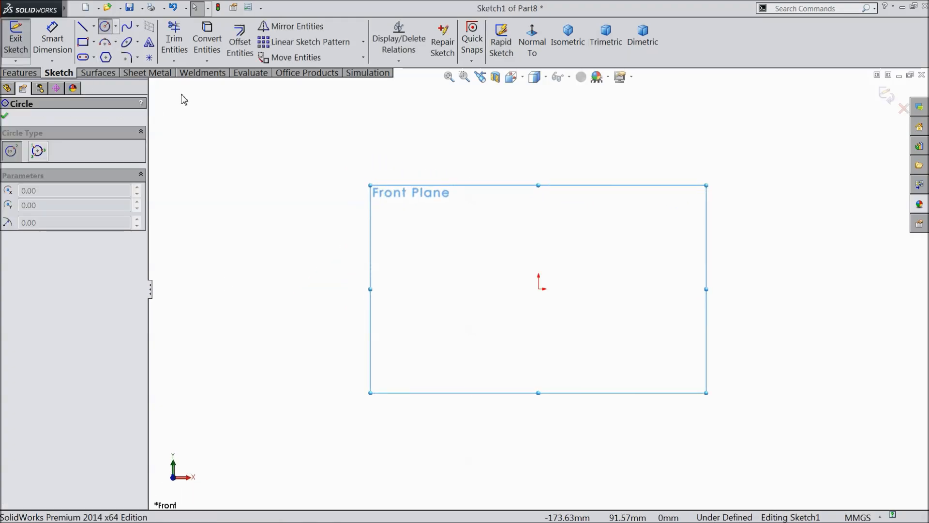
pyautogui.click(539, 288)
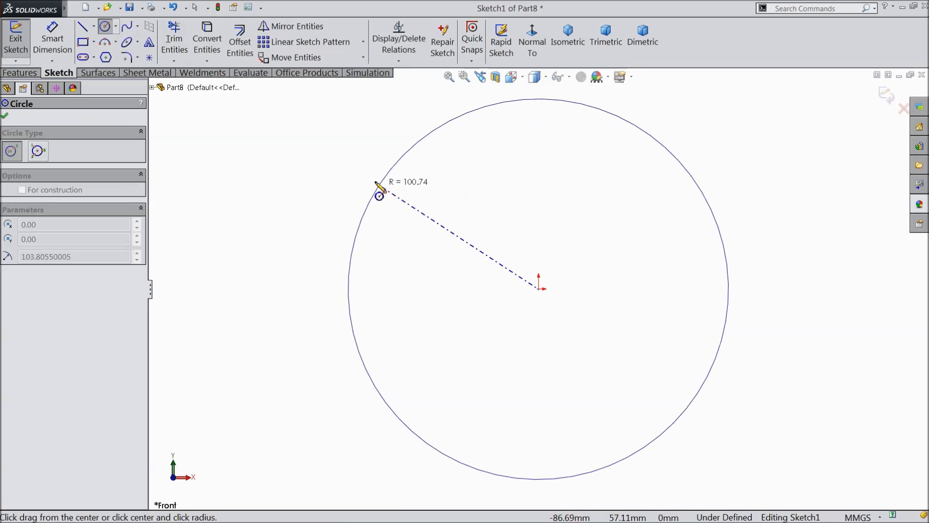
pyautogui.click(372, 183)
pyautogui.click(538, 288)
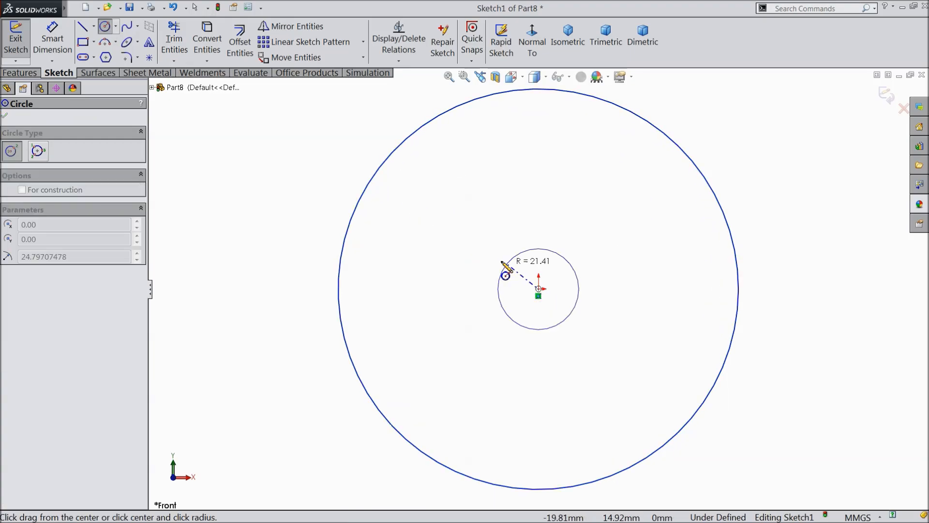
pyautogui.click(455, 251)
# Dimension the outer circle to a diameter of 20 mm and the inner circle to 10 mm.
pyautogui.click(60, 55)
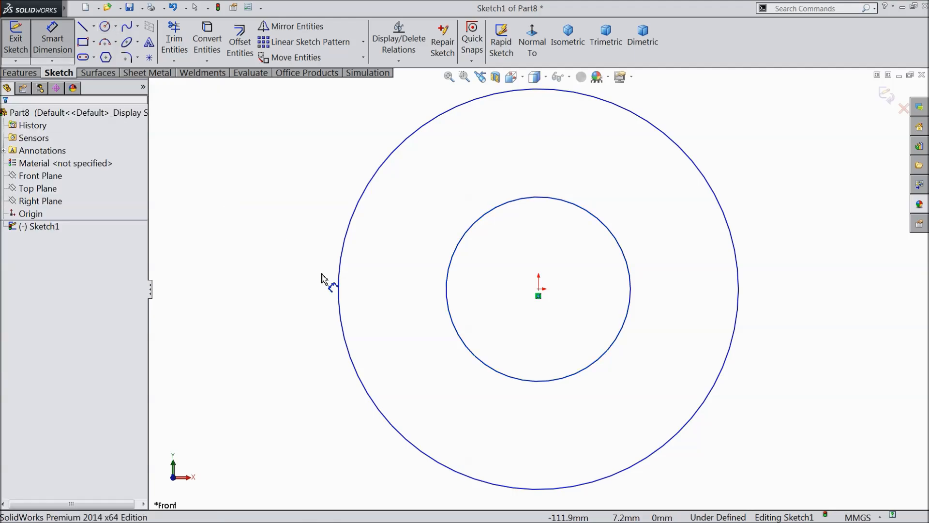
pyautogui.click(340, 286)
pyautogui.click(272, 279)
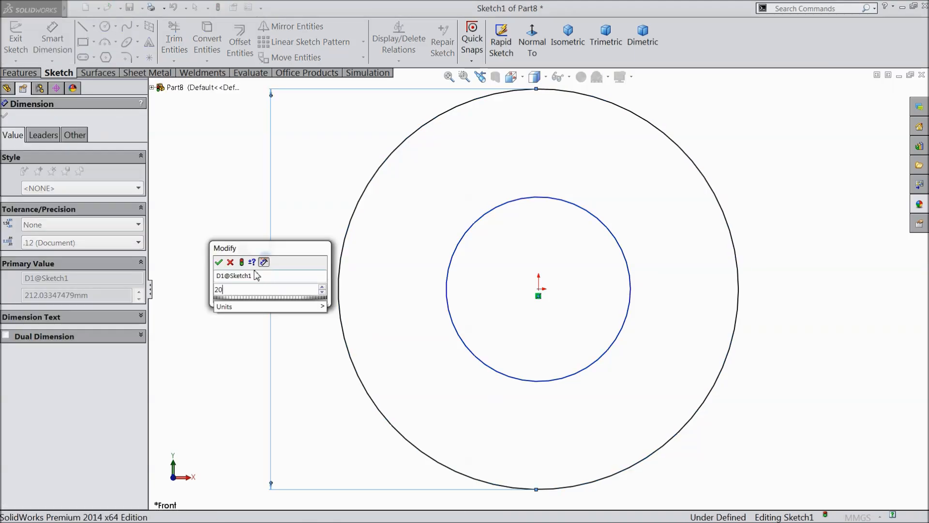
pyautogui.write('20')
pyautogui.press('Return')
pyautogui.click(627, 321)
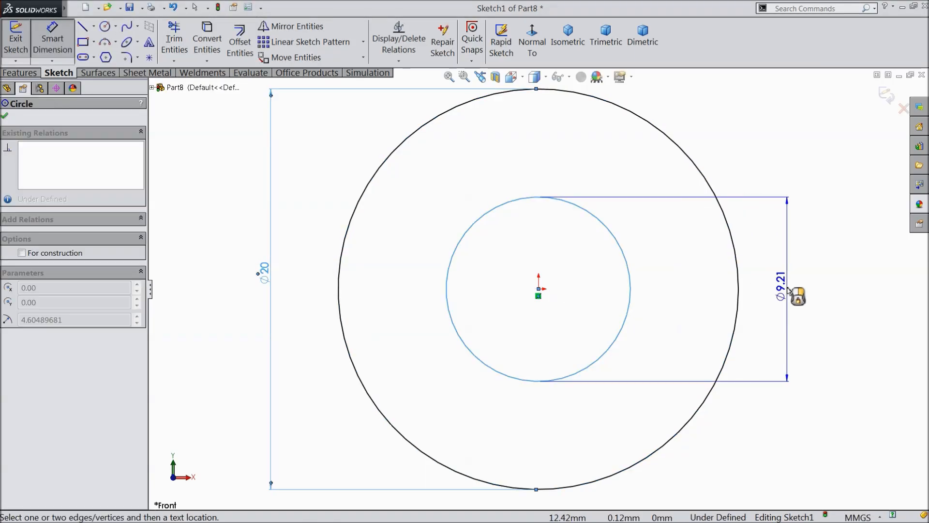
pyautogui.click(777, 288)
pyautogui.click(739, 274)
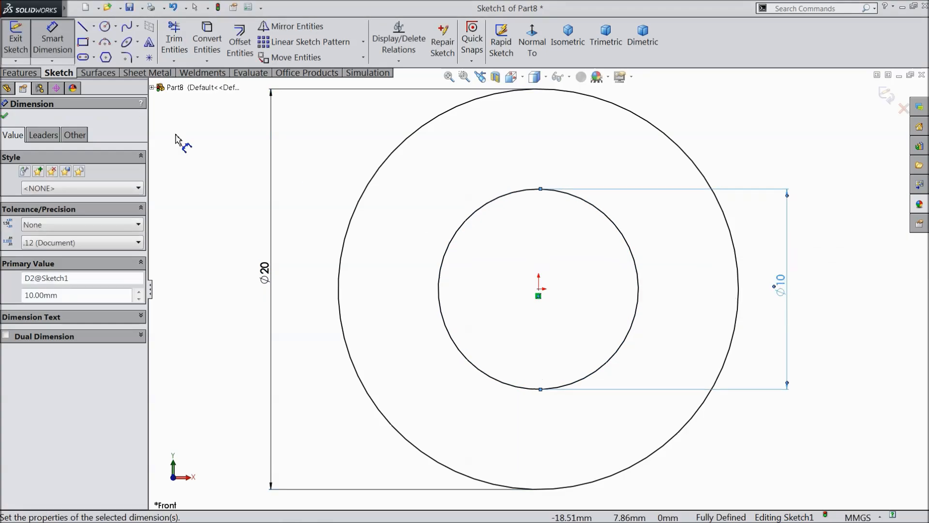
pyautogui.press('Escape')
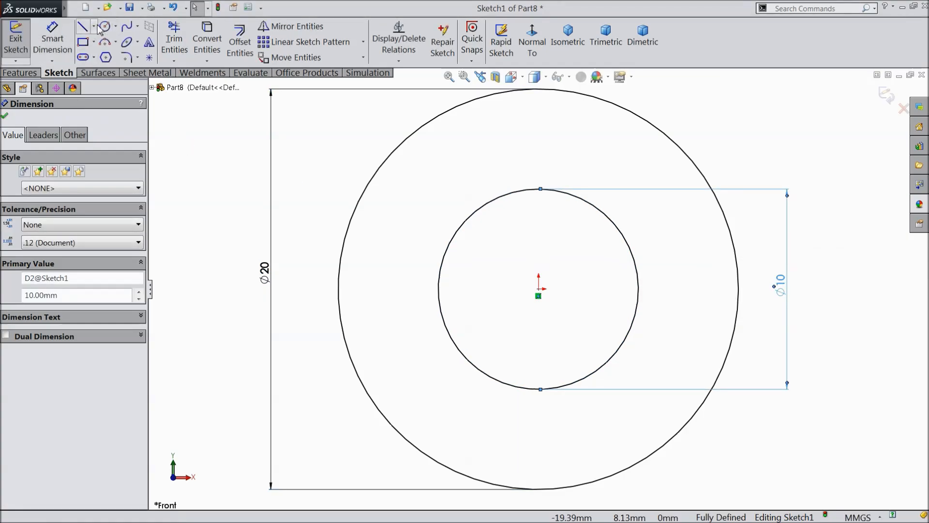
# Draw a vertical centerline from the origin up to a point between the inner and outer circles.
pyautogui.click(93, 26)
pyautogui.click(97, 56)
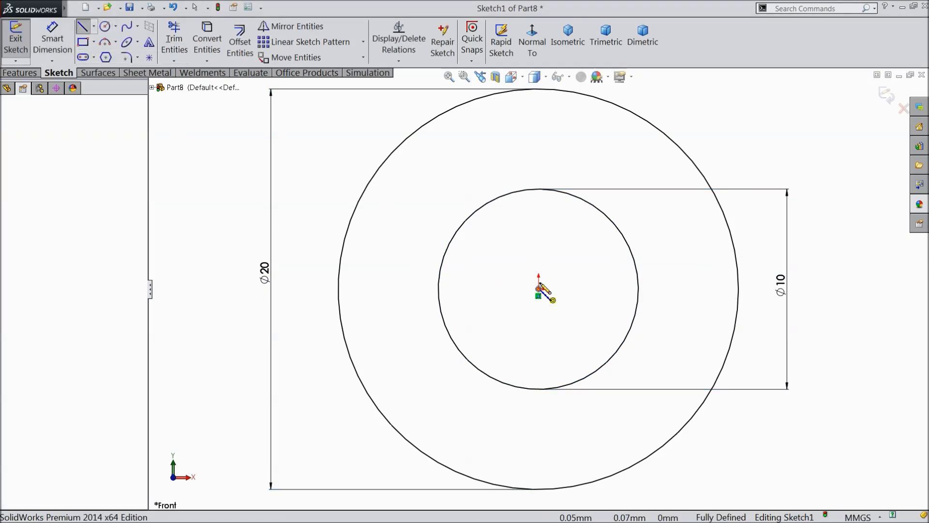
pyautogui.click(539, 289)
pyautogui.rightClick(538, 141)
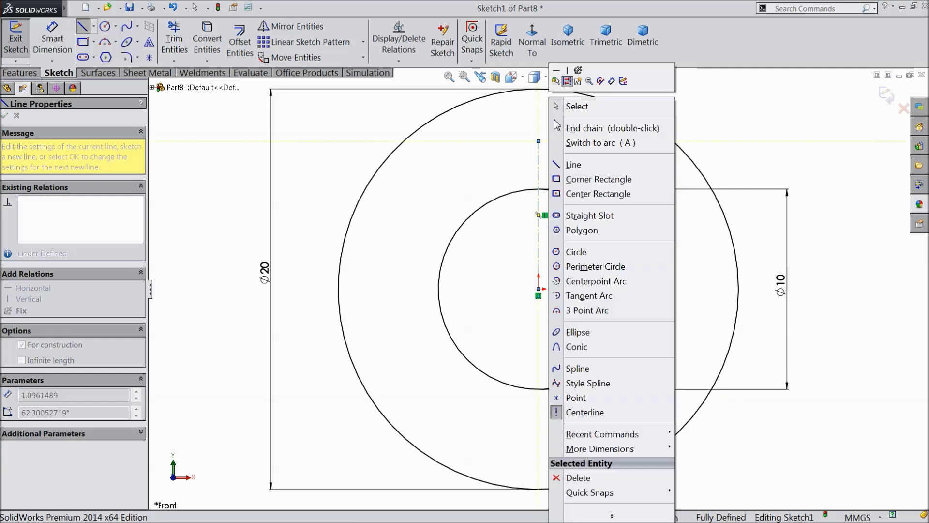
pyautogui.click(576, 106)
# Sketch a corner rectangle about 2.35 by 2.5 mm for the keyway, crossing the top of the inner circle and the centerline.
pyautogui.click(83, 42)
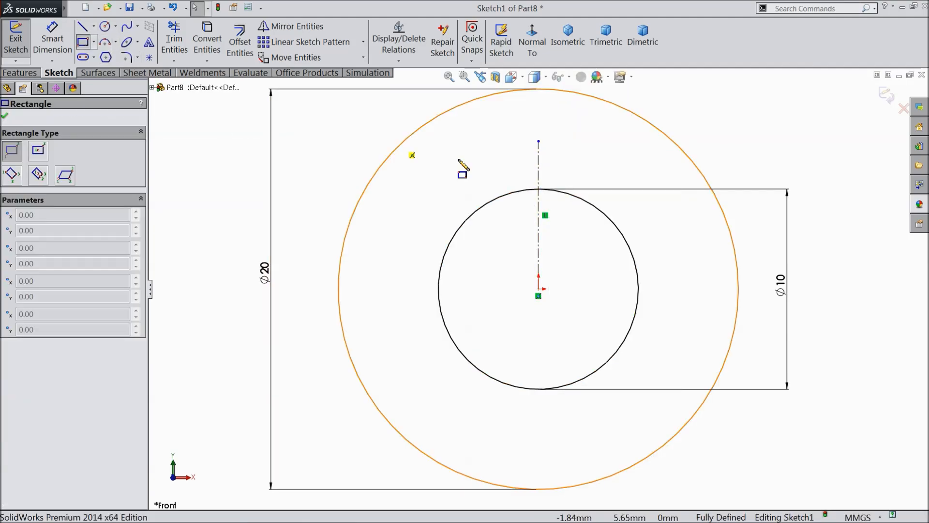
pyautogui.scroll(-5, 533, 203)
pyautogui.click(418, 159)
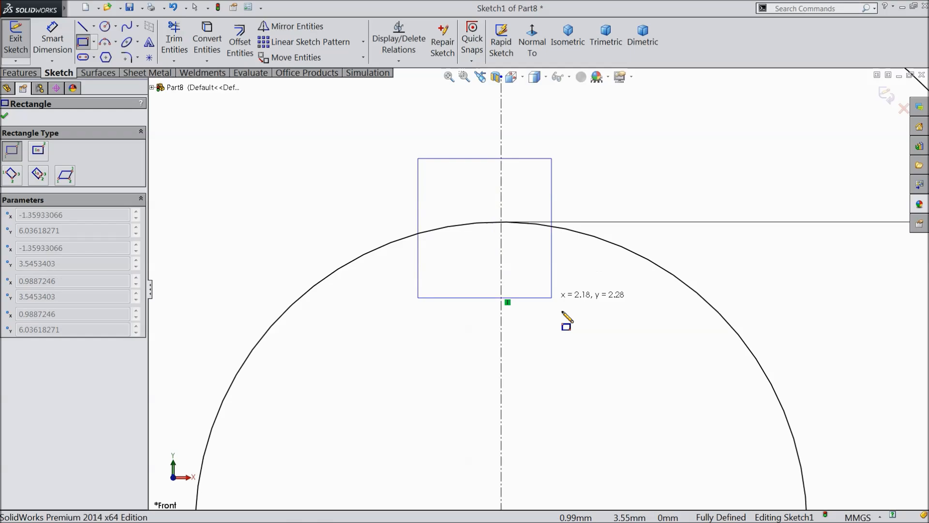
pyautogui.click(563, 311)
pyautogui.rightClick(612, 118)
pyautogui.click(638, 122)
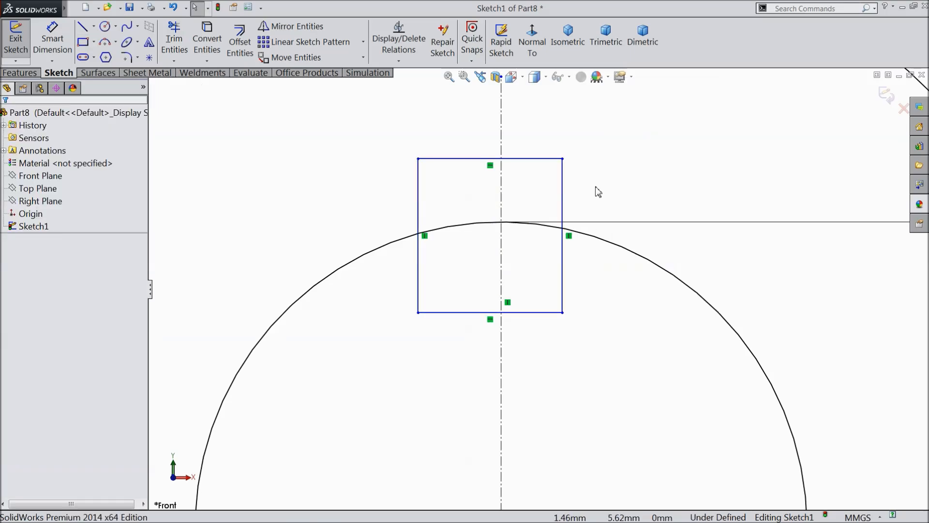
# Make the keyway rectangle's two vertical sides symmetric about the centerline.
pyautogui.moveTo(580, 175); pyautogui.dragTo(401, 214)
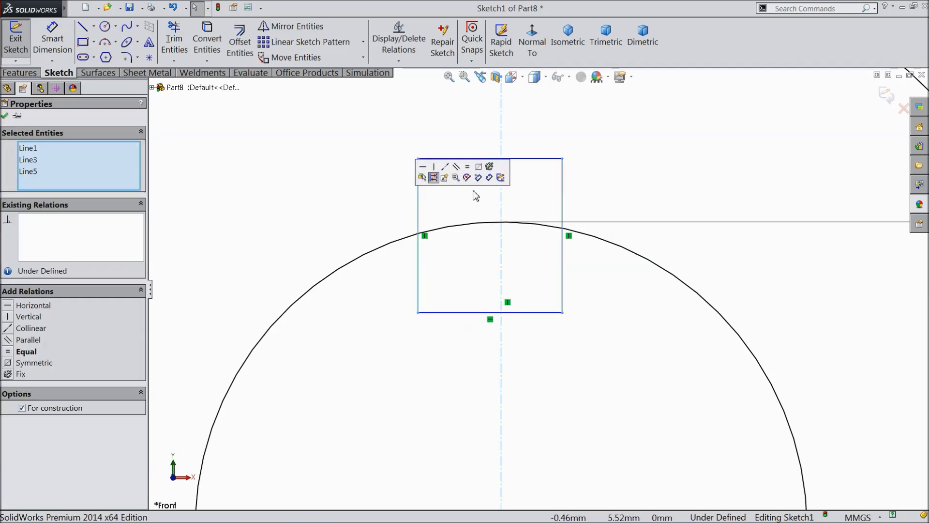
pyautogui.click(479, 167)
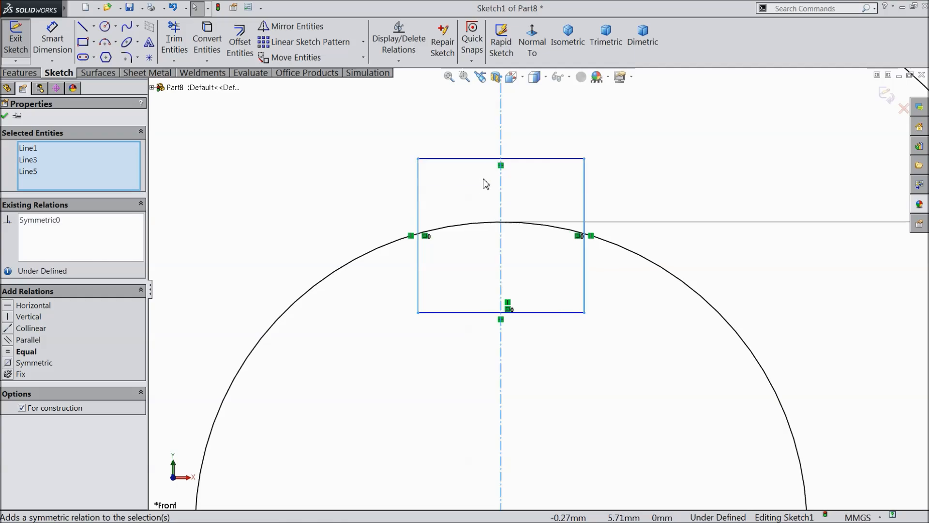
pyautogui.click(5, 116)
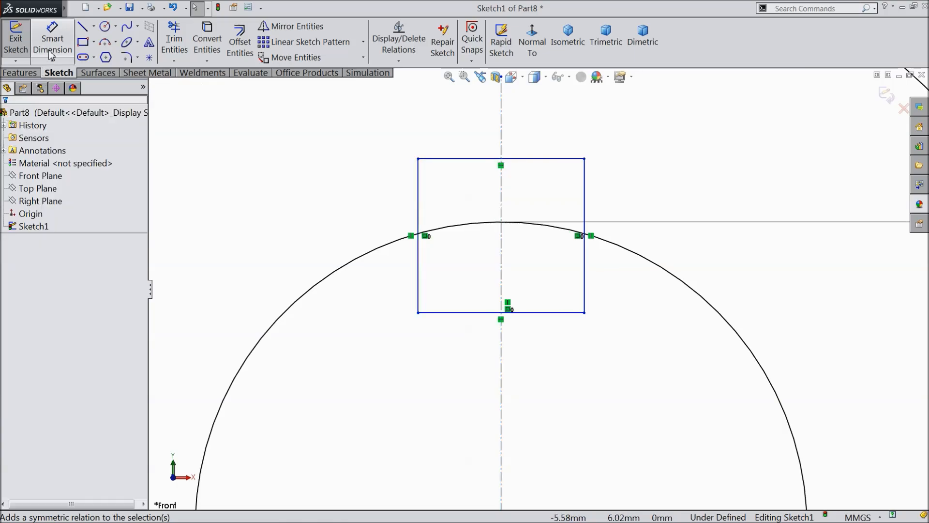
# Dimension the keyway rectangle's top edge to a width of 4 mm.
pyautogui.click(52, 41)
pyautogui.click(471, 158)
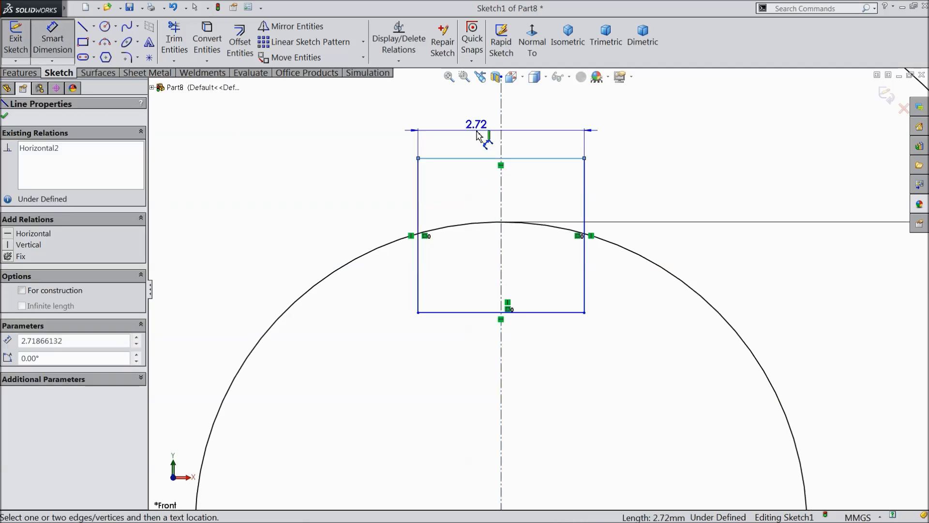
pyautogui.click(478, 135)
pyautogui.write('4')
pyautogui.press('Return')
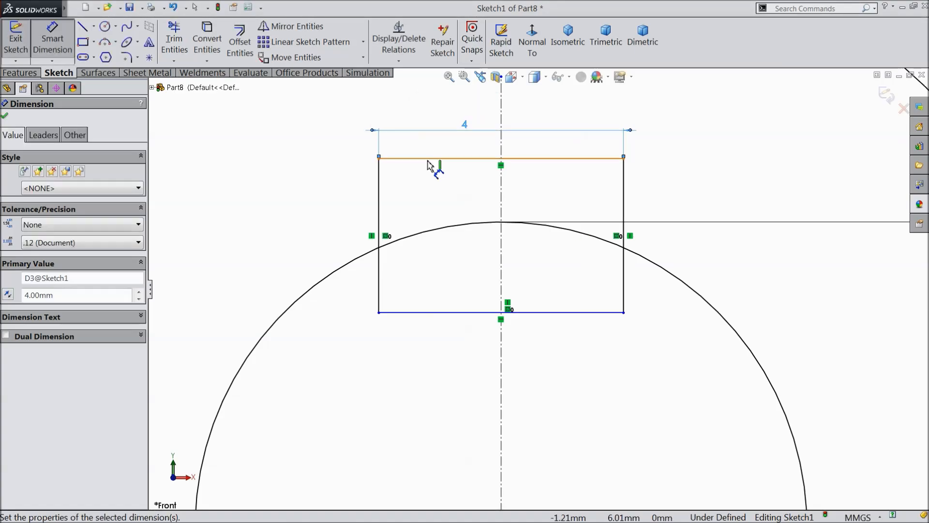
# Dimension the vertical distance from the origin to the keyway rectangle's top edge as 8.5 mm.
pyautogui.scroll(3, 488, 183)
pyautogui.scroll(-3, 556, 373)
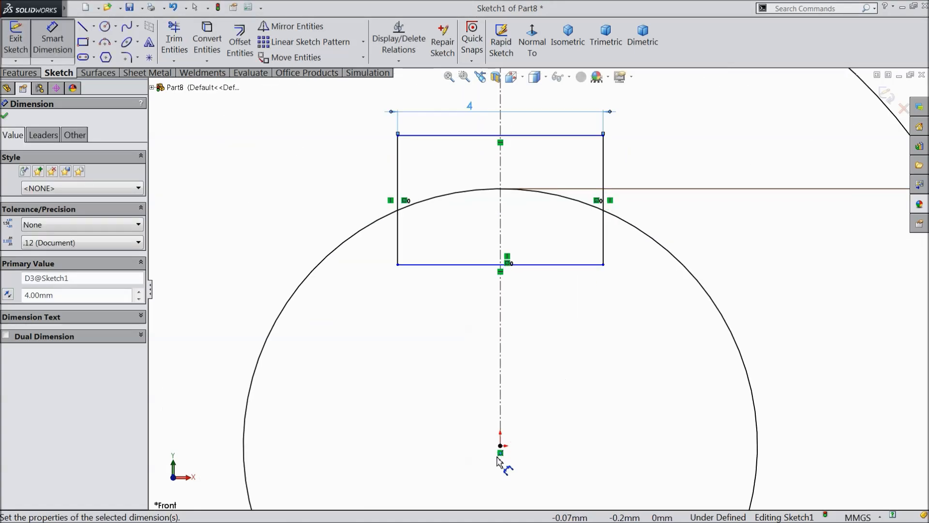
pyautogui.click(499, 455)
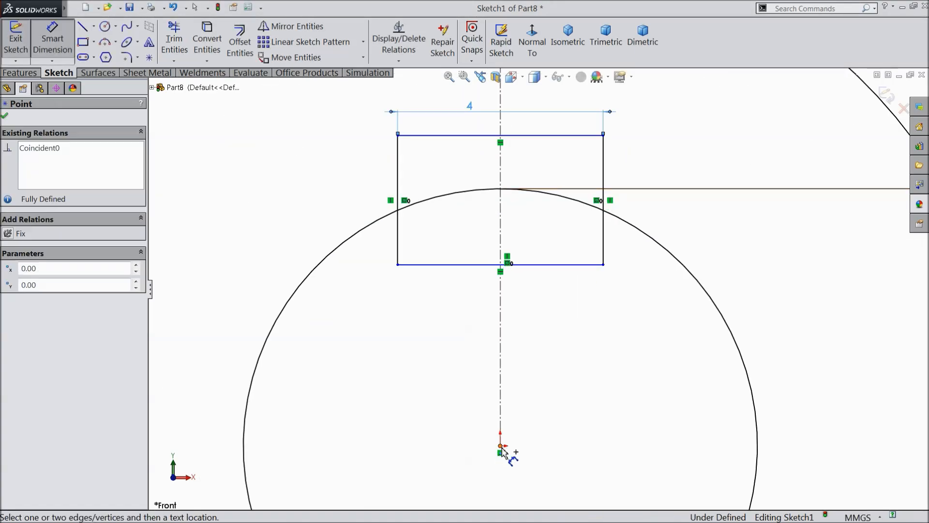
pyautogui.click(537, 136)
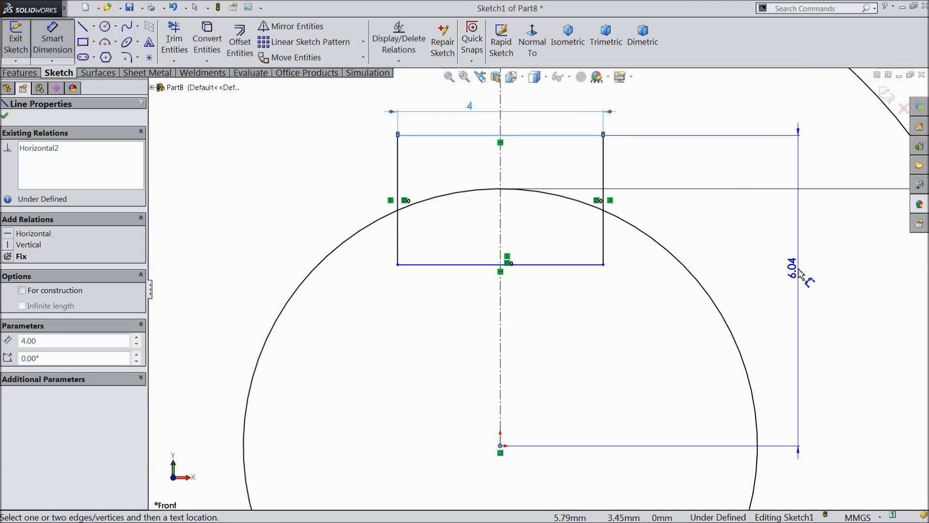
pyautogui.click(799, 274)
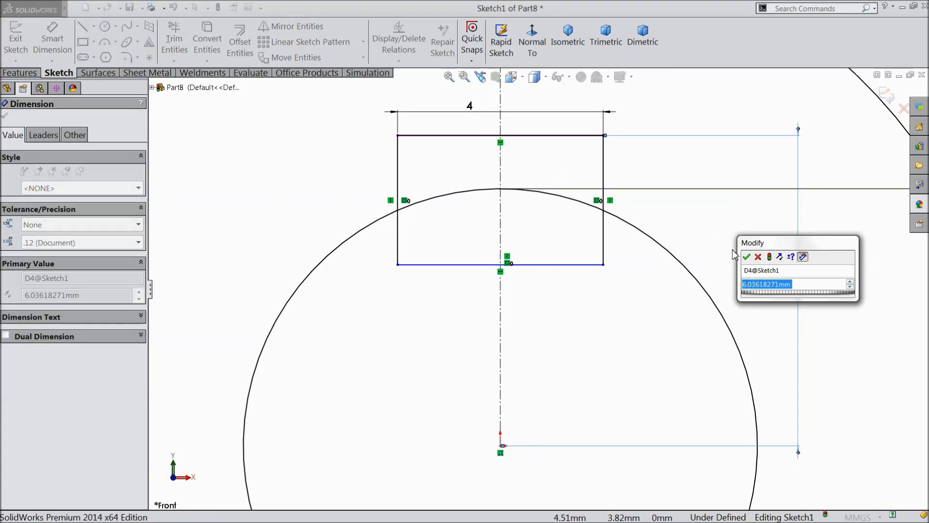
pyautogui.write('8.5')
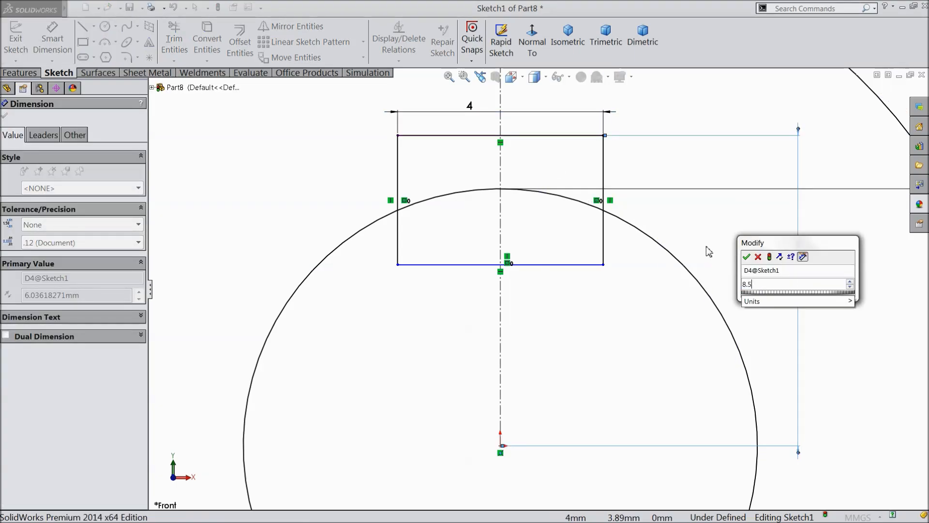
pyautogui.click(746, 256)
pyautogui.scroll(3, 557, 276)
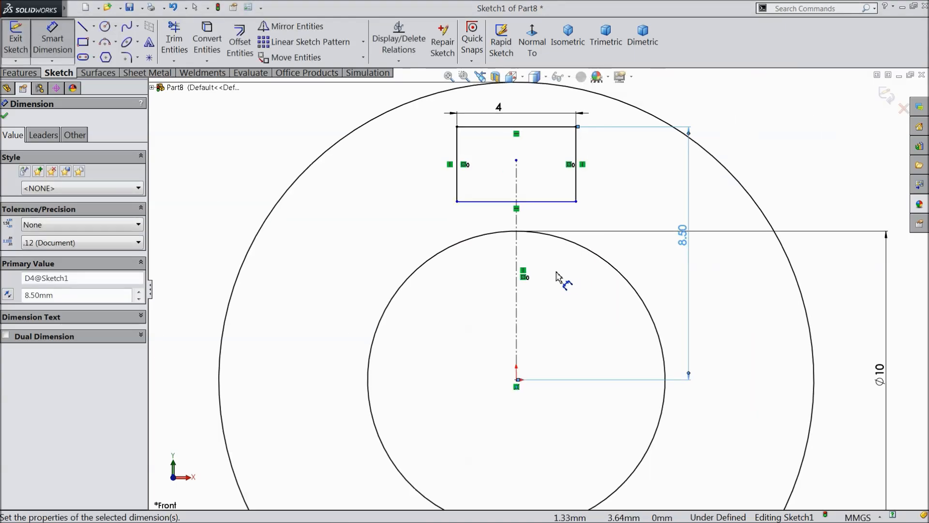
pyautogui.scroll(2, 541, 286)
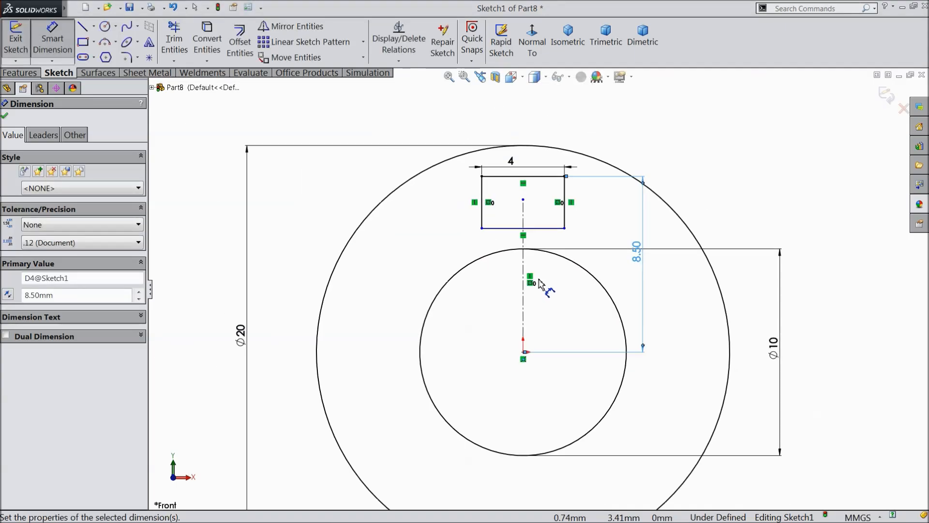
pyautogui.click(4, 117)
# Stretch the keyway rectangle's bottom edge down inside the inner circle and set its top edge's distance from the origin to 7 mm.
pyautogui.moveTo(564, 228); pyautogui.dragTo(570, 303)
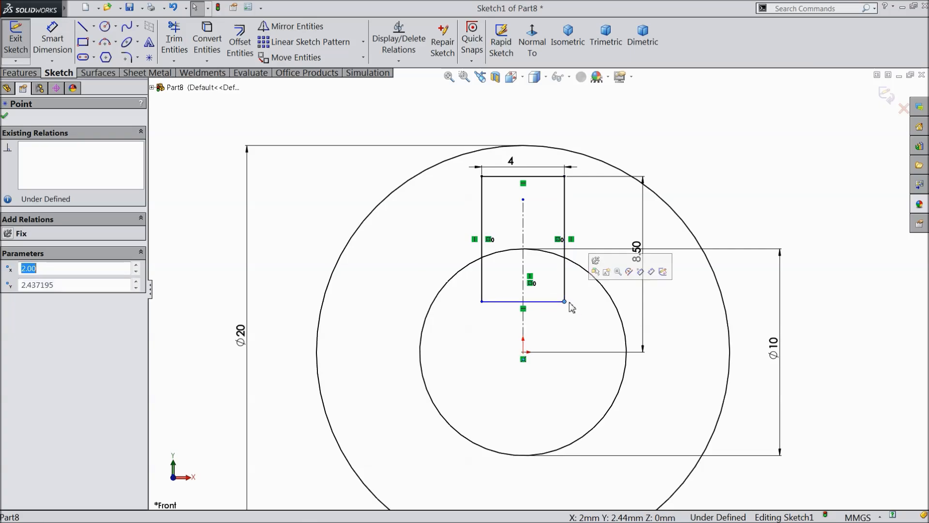
pyautogui.scroll(2, 572, 310)
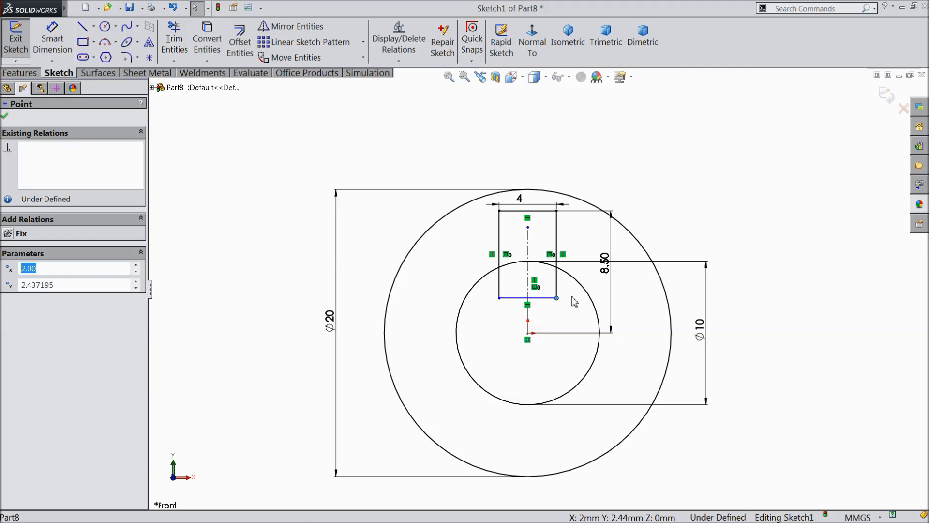
pyautogui.click(606, 268)
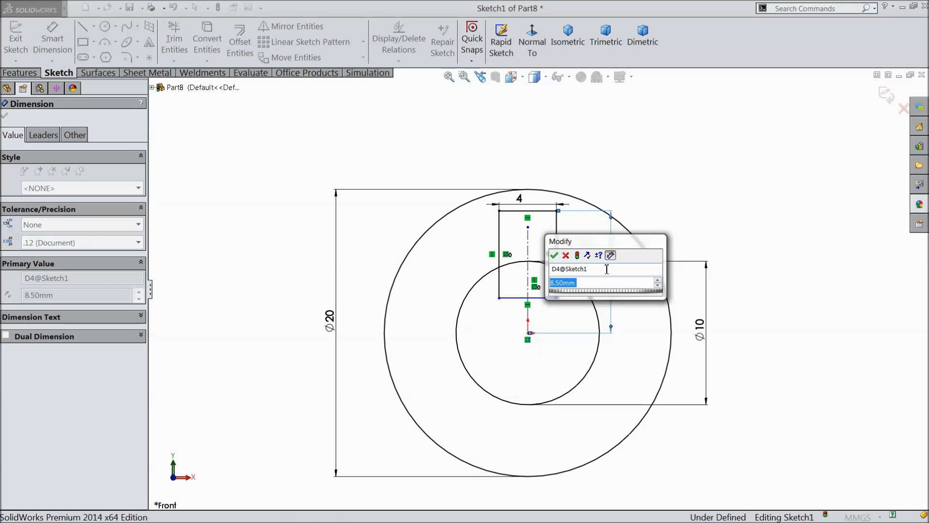
pyautogui.write('7')
pyautogui.click(554, 256)
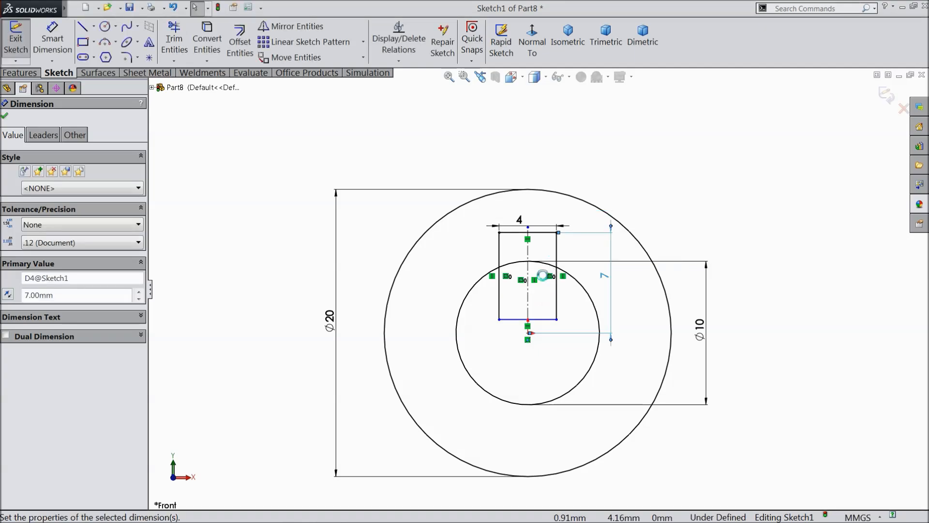
# Trim away the keyway rectangle's bottom edge, the side portions inside the bore and the inner circle's arc between its sides.
pyautogui.scroll(-2, 518, 329)
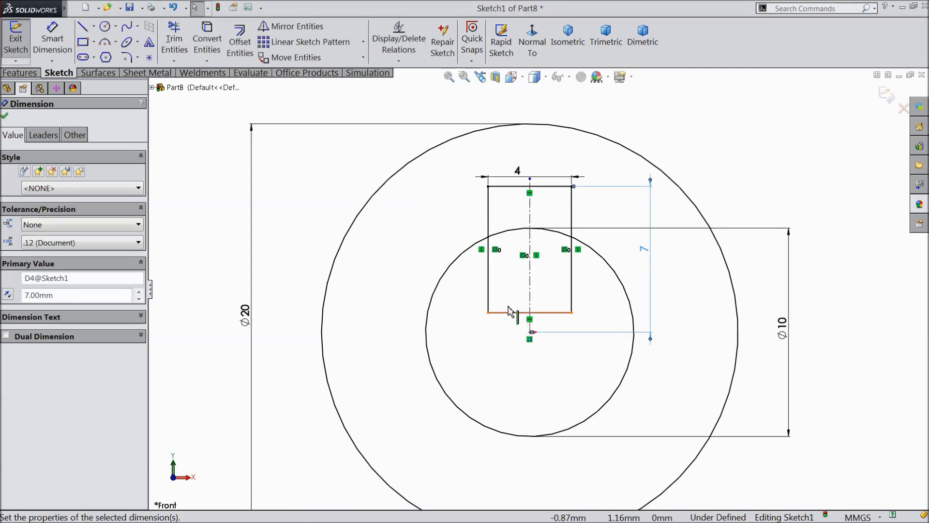
pyautogui.click(4, 117)
pyautogui.click(175, 42)
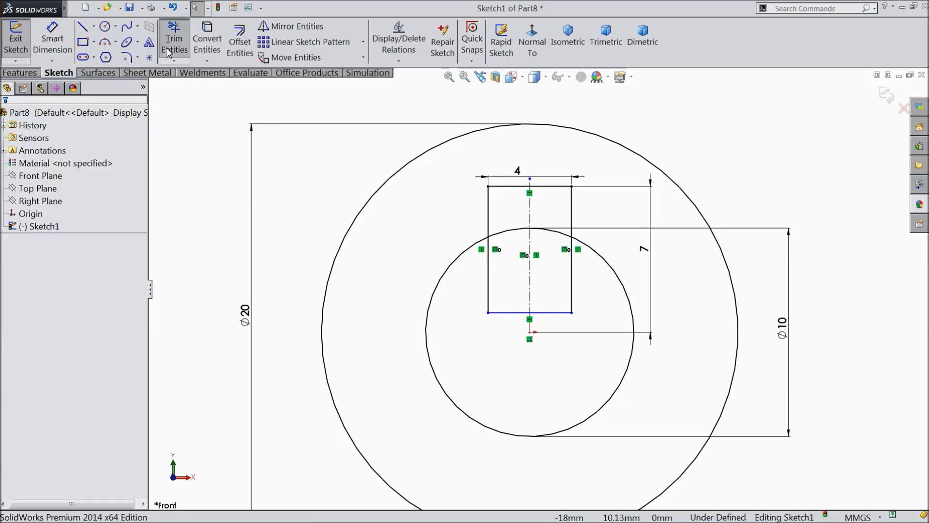
pyautogui.click(562, 314)
pyautogui.click(500, 312)
pyautogui.click(488, 289)
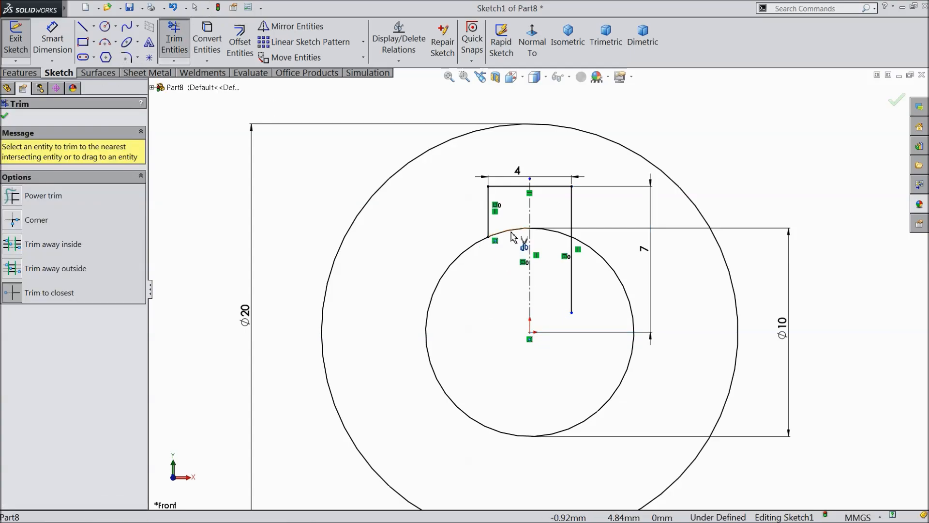
pyautogui.click(510, 231)
pyautogui.click(559, 236)
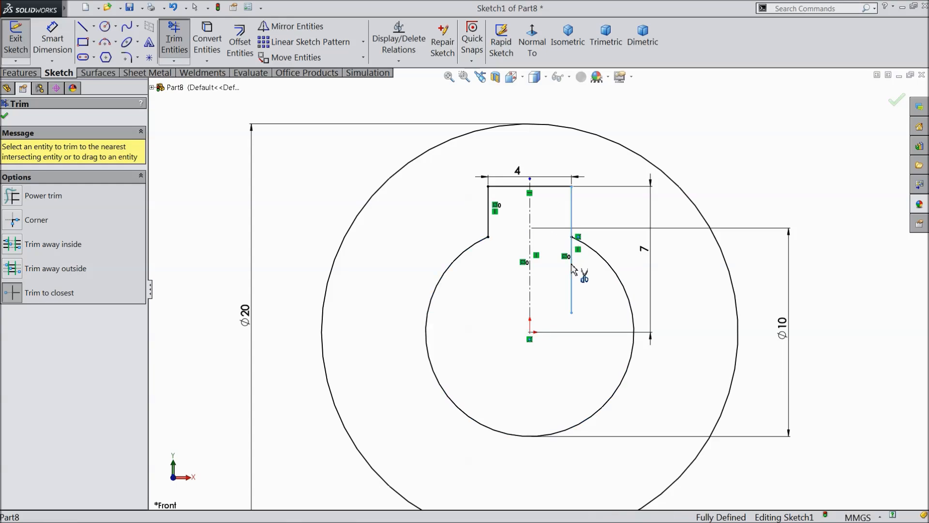
pyautogui.click(572, 265)
pyautogui.click(5, 116)
# Extrude the ring and keyway profile as a boss with a blind depth of 10 mm.
pyautogui.click(20, 73)
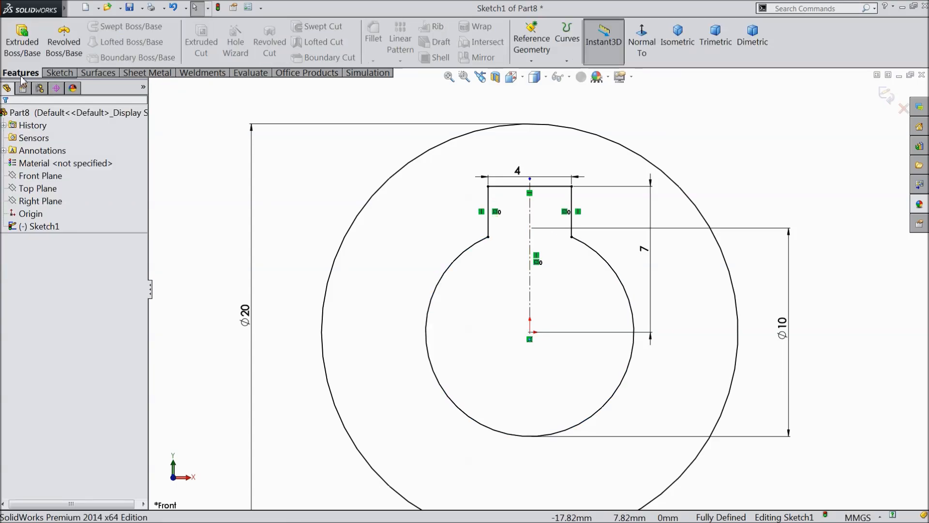
pyautogui.click(28, 43)
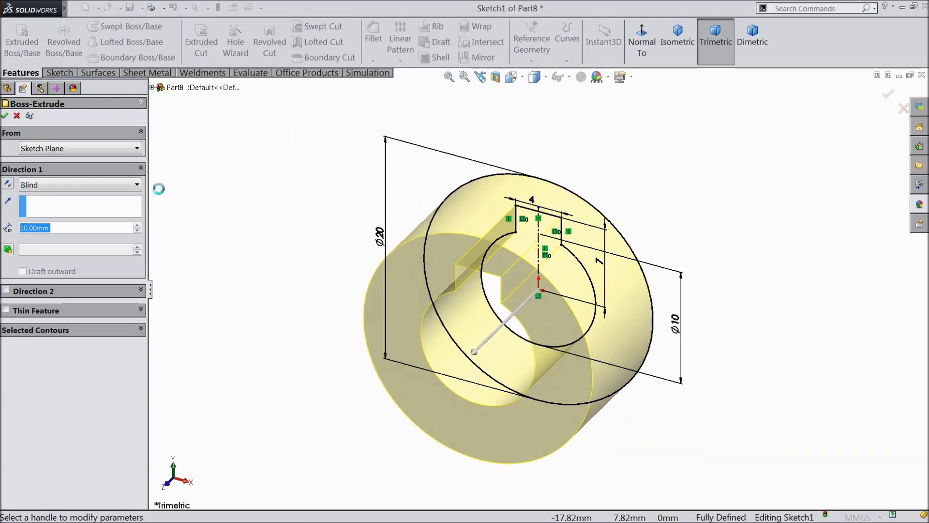
pyautogui.click(5, 117)
# Start a sketch on the ring's front face and view it head-on.
pyautogui.moveTo(250, 266)
pyautogui.mouseDown(button='middle')
pyautogui.moveTo(296, 184)
pyautogui.moveTo(262, 251)
pyautogui.mouseUp(button='middle')
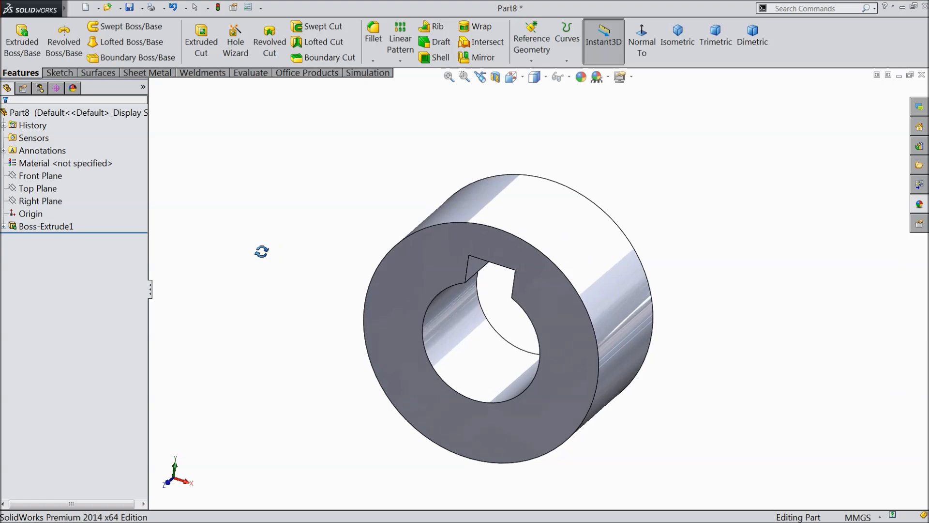
pyautogui.click(515, 246)
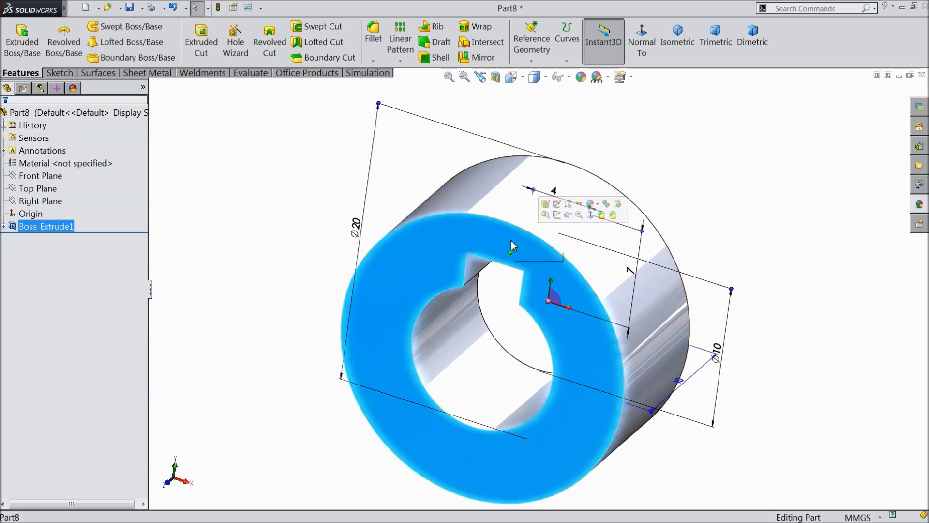
pyautogui.click(558, 215)
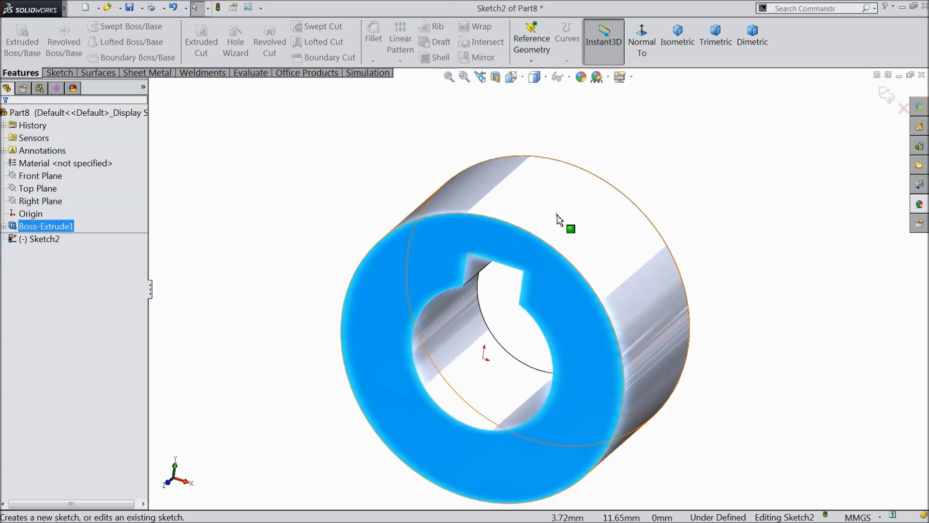
pyautogui.click(642, 42)
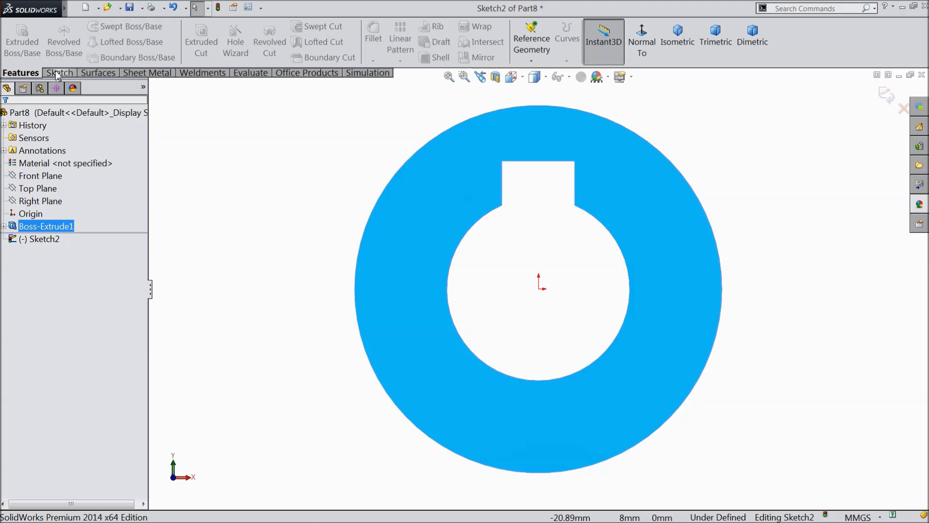
# Draw a 10 mm vertical centerline from the origin up to the ring's outer edge, and convert that outer edge into the sketch.
pyautogui.click(57, 73)
pyautogui.click(93, 26)
pyautogui.click(111, 59)
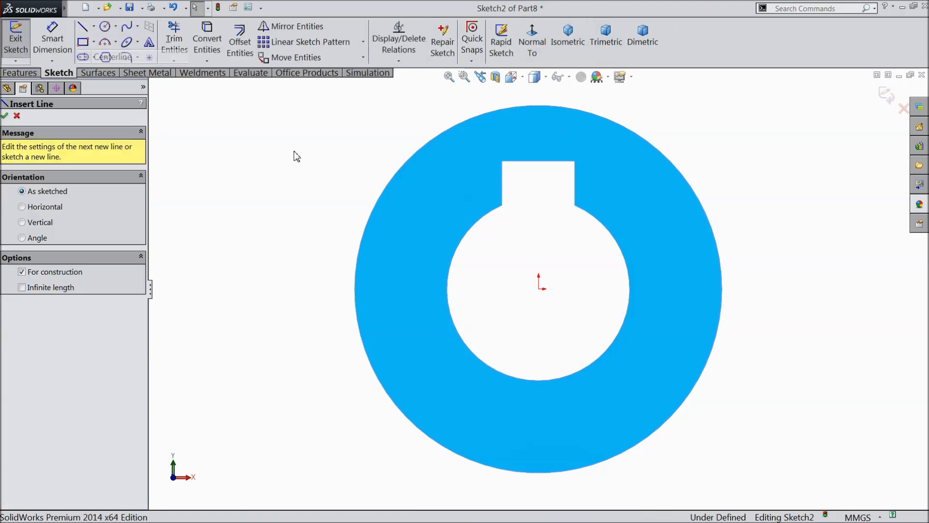
pyautogui.click(538, 289)
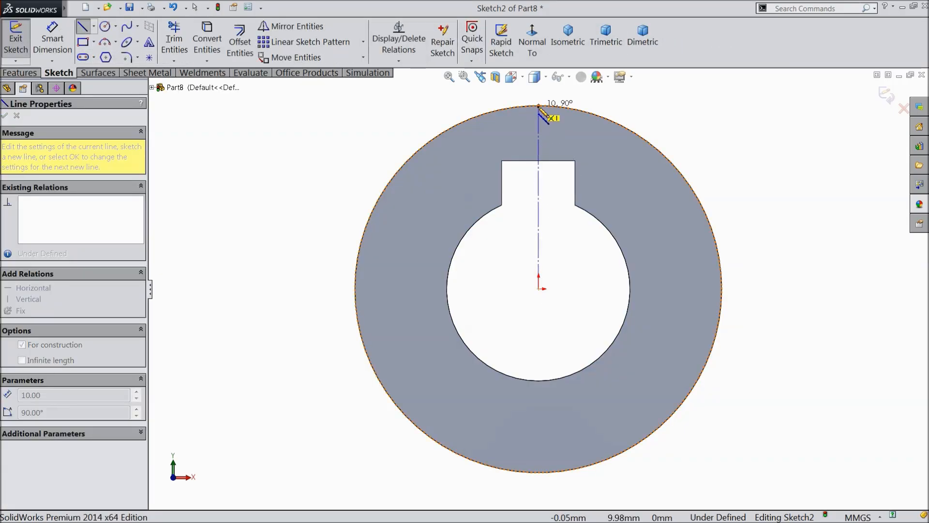
pyautogui.click(538, 106)
pyautogui.rightClick(382, 110)
pyautogui.click(405, 103)
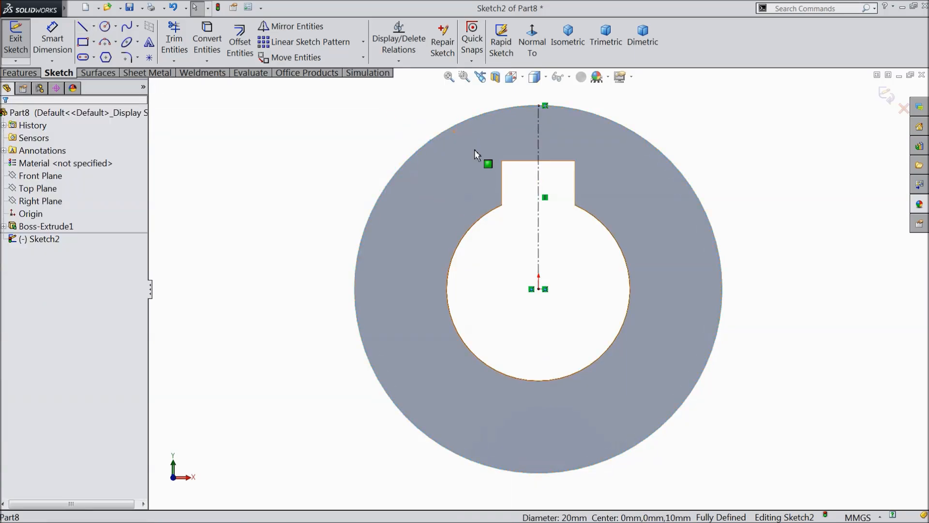
pyautogui.click(426, 144)
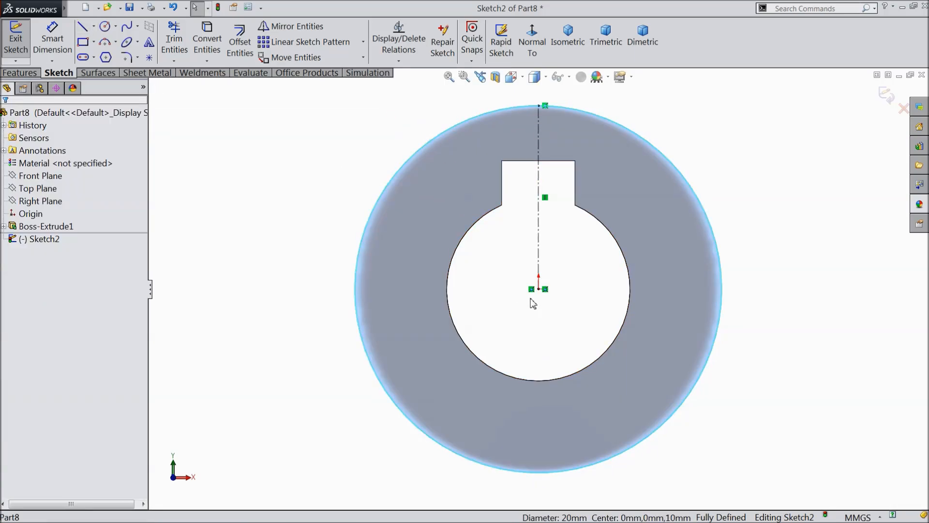
pyautogui.click(207, 41)
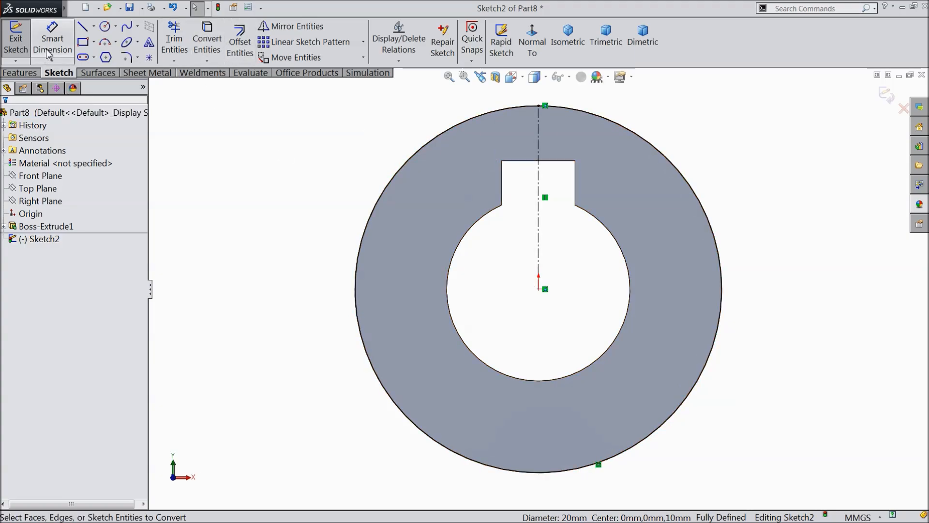
# Sketch a horizontal line about 2.1 mm long above the keyway across the centerline, and a slanted line from its right end to the outer circle.
pyautogui.click(83, 30)
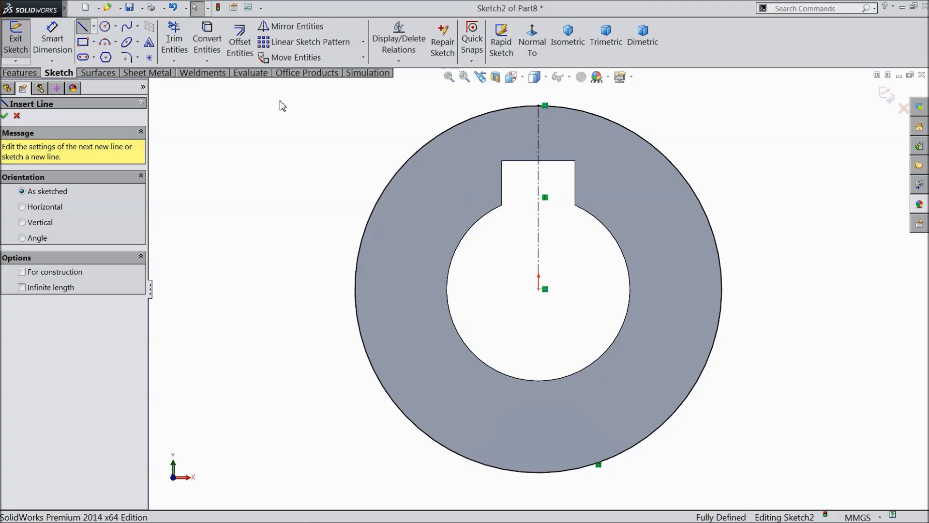
pyautogui.scroll(-3, 556, 128)
pyautogui.scroll(-2, 543, 154)
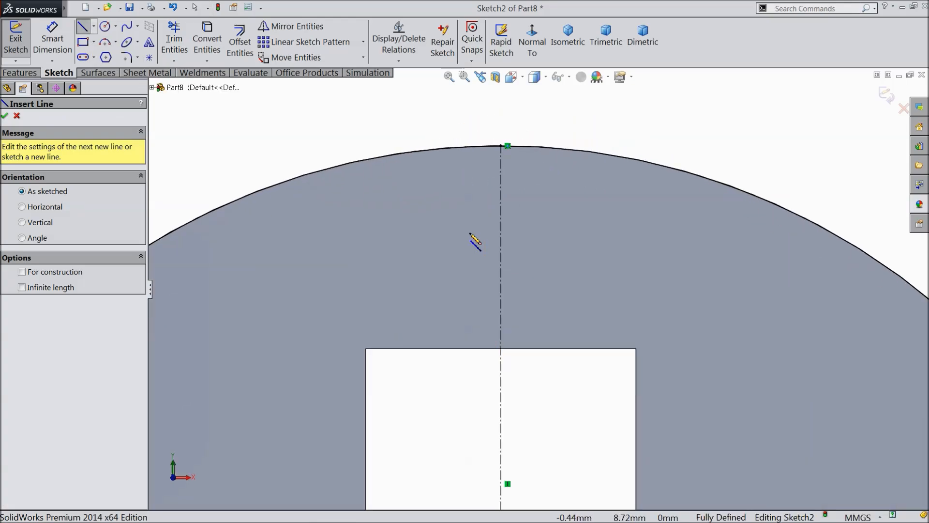
pyautogui.click(422, 231)
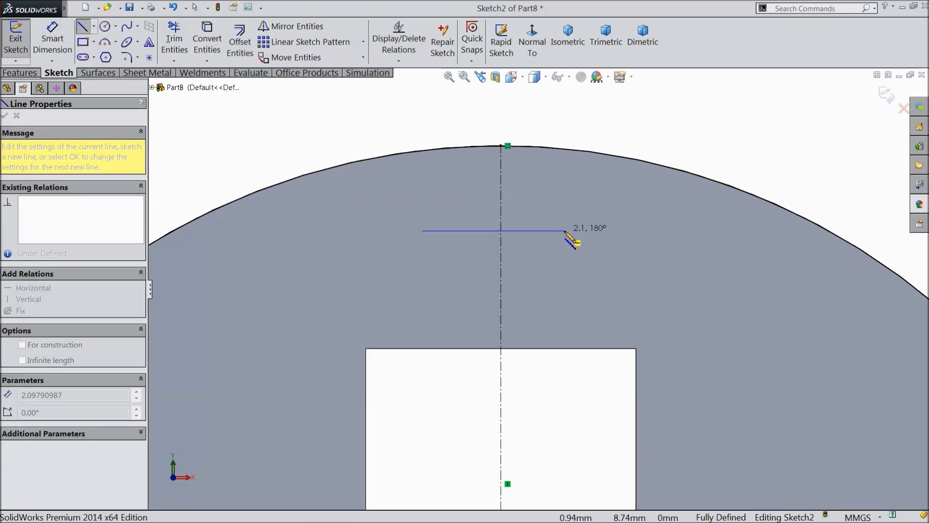
pyautogui.click(565, 231)
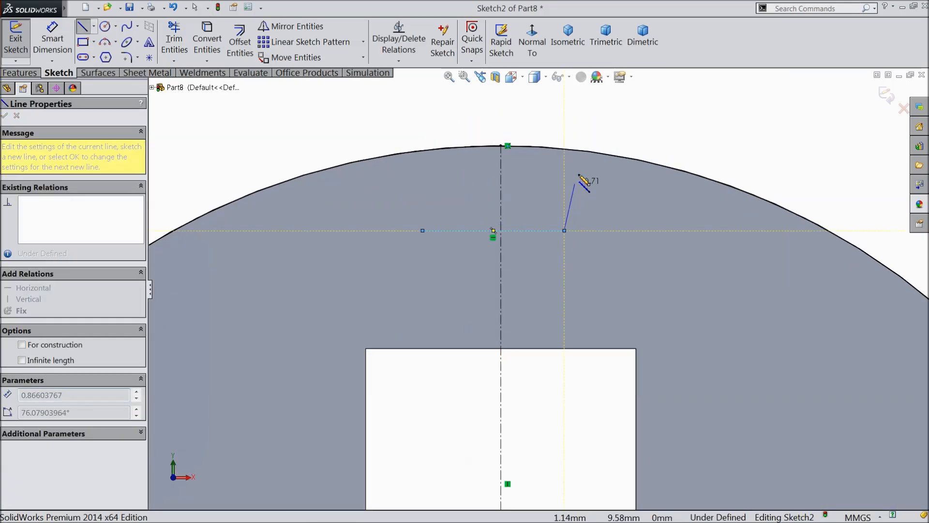
pyautogui.click(586, 151)
pyautogui.rightClick(616, 135)
pyautogui.click(632, 120)
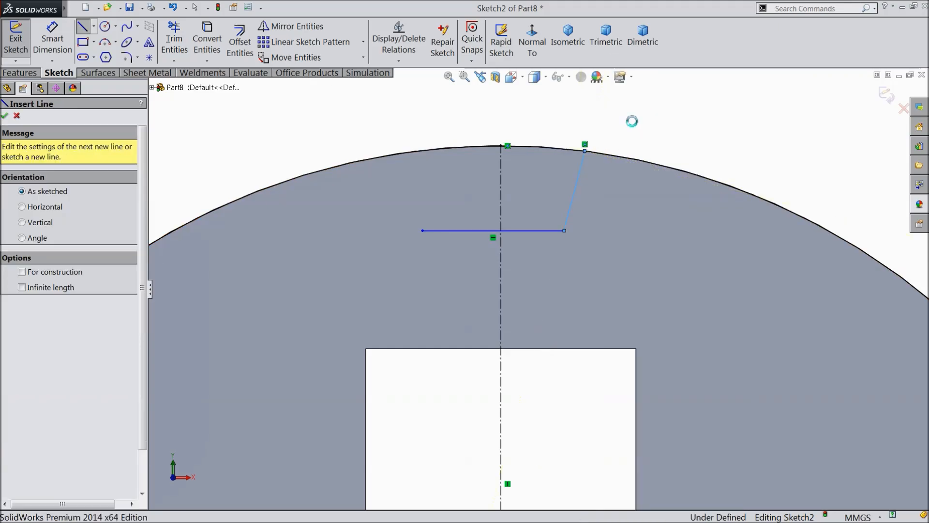
# Draw a slanted line about 1.2 mm long from the horizontal line's left end to the outer circle.
pyautogui.click(83, 31)
pyautogui.click(422, 231)
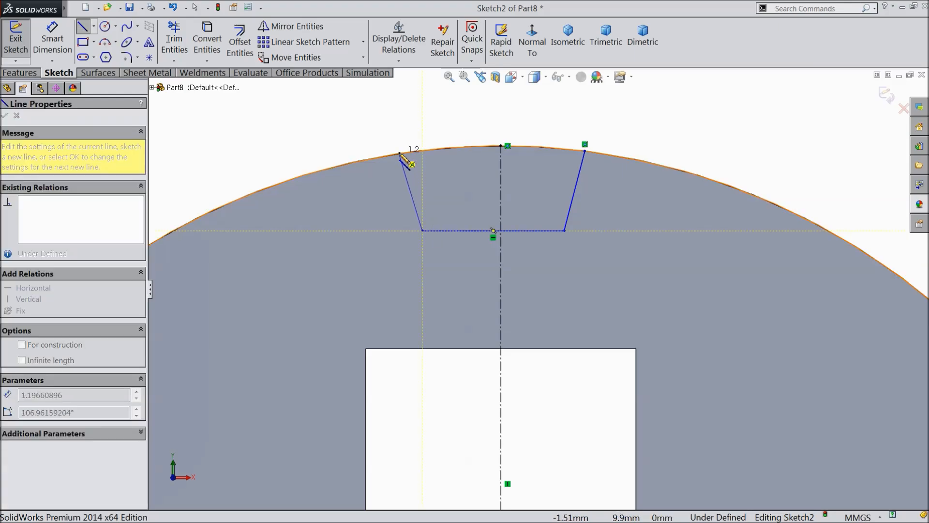
pyautogui.rightClick(374, 205)
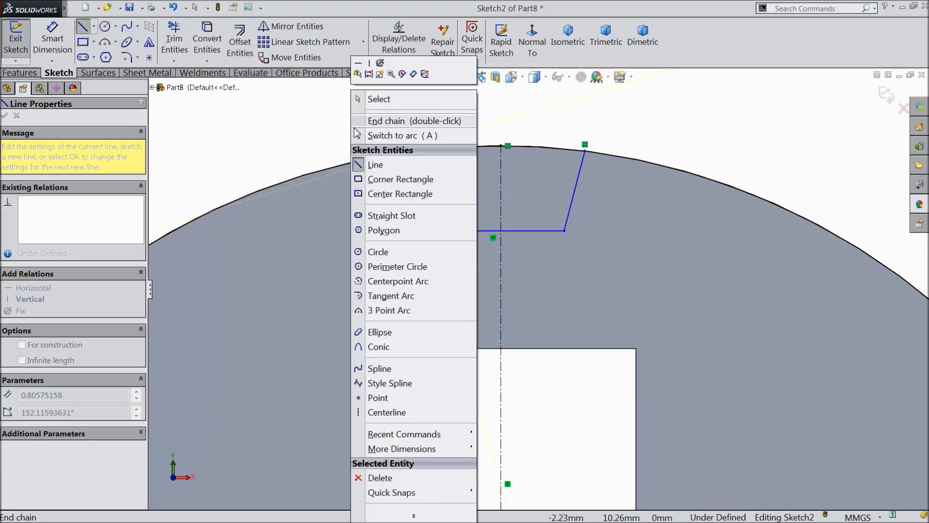
pyautogui.click(379, 104)
# Dimension the tooth-gap profile's horizontal base line to 1.5 mm.
pyautogui.click(64, 45)
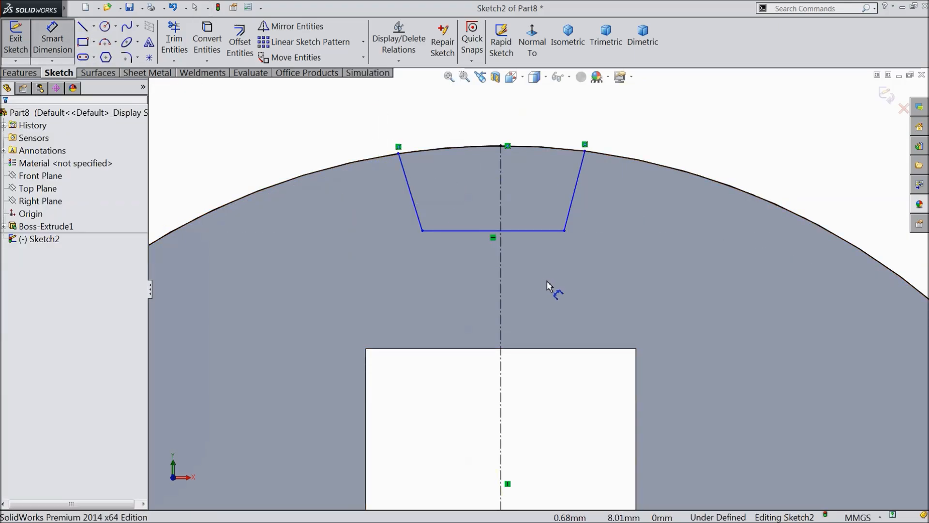
pyautogui.click(524, 232)
pyautogui.click(524, 267)
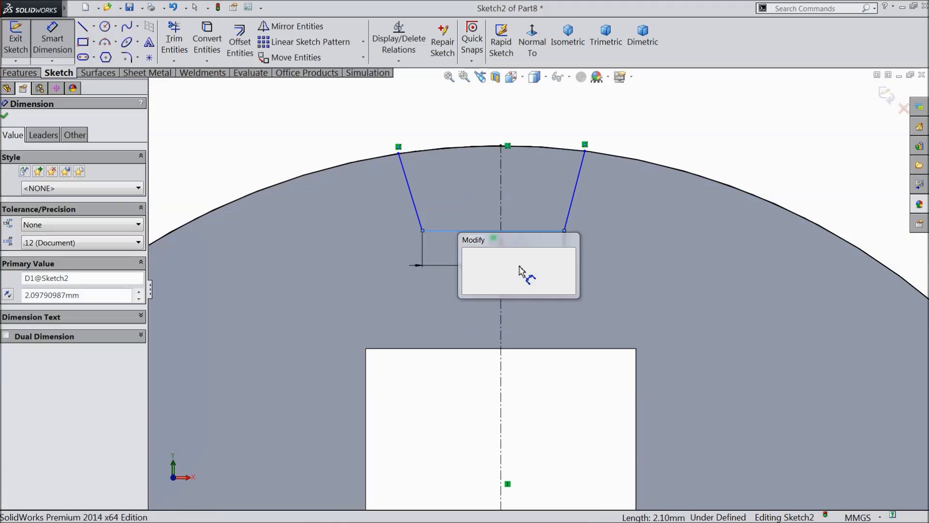
pyautogui.write('1.5')
pyautogui.click(468, 254)
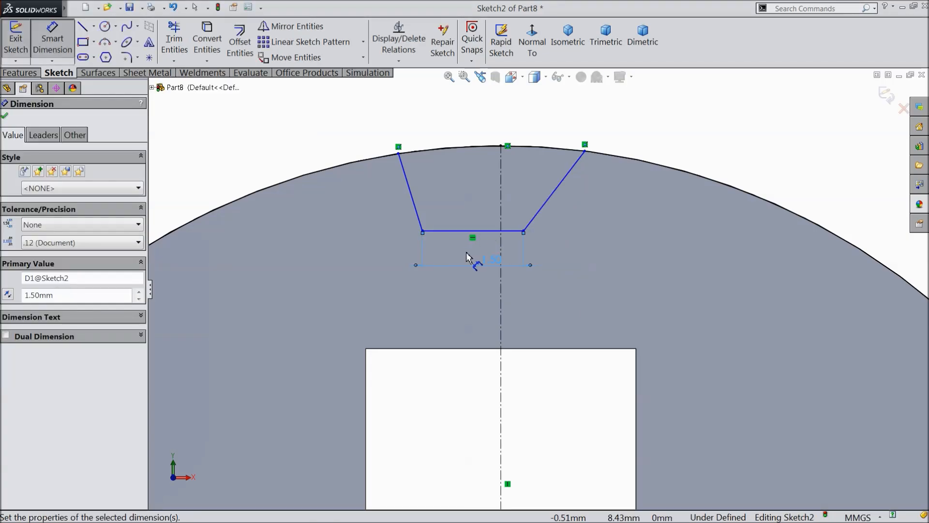
# Dimension the angle between the centerline and the profile's right slanted side as 20 degrees.
pyautogui.click(502, 199)
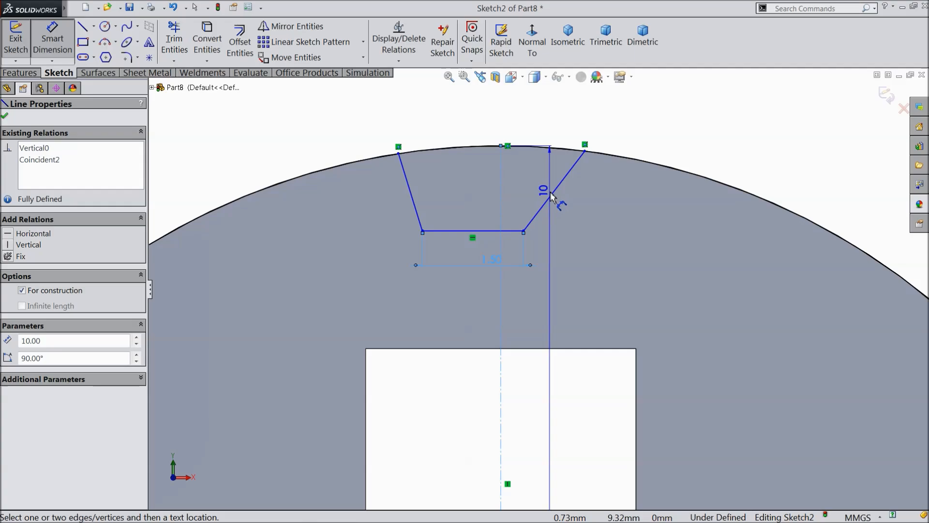
pyautogui.click(552, 192)
pyautogui.click(546, 135)
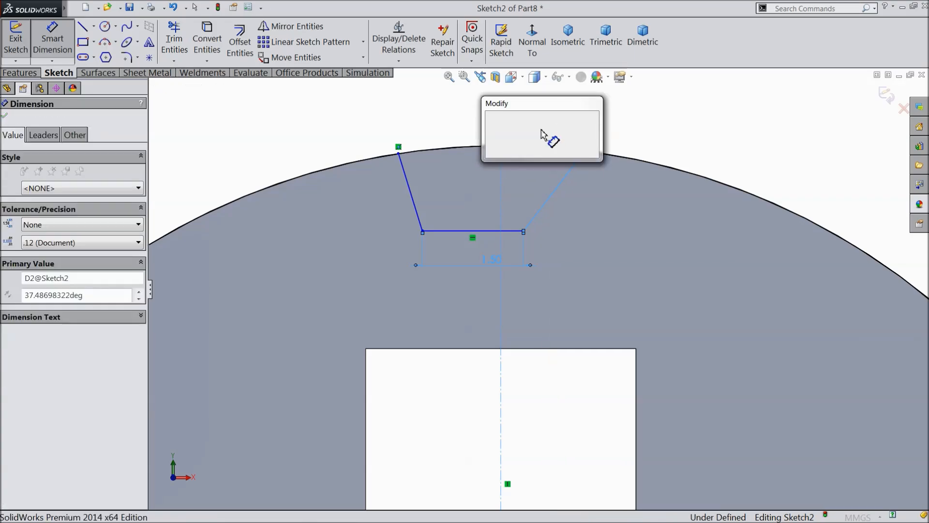
pyautogui.write('20')
pyautogui.press('Return')
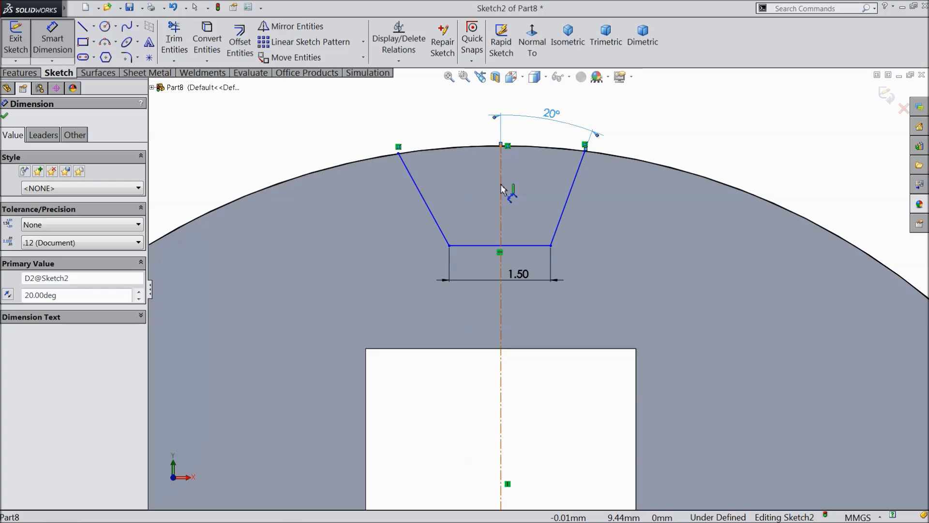
# Dimension the angle between the centerline and the left slanted side as 20 degrees and place the dimension above the outer circle.
pyautogui.click(501, 189)
pyautogui.click(424, 198)
pyautogui.click(436, 122)
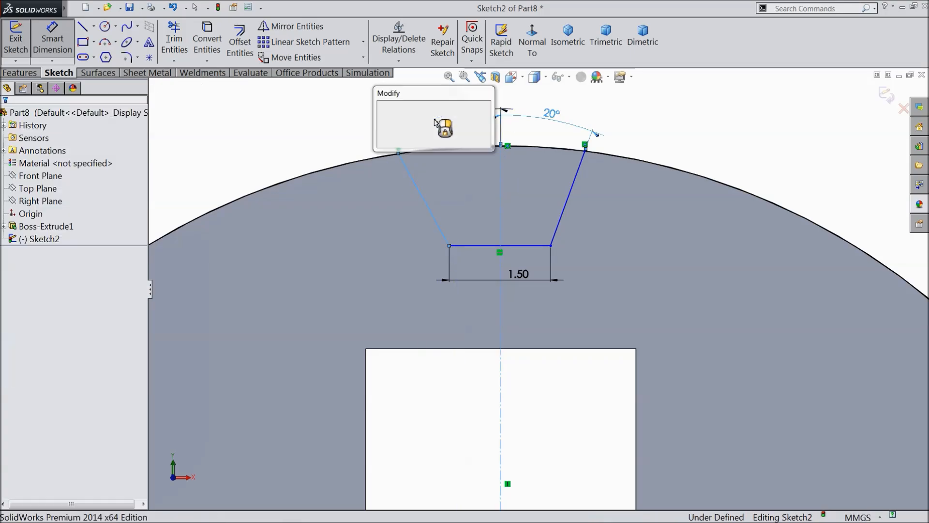
pyautogui.write('20')
pyautogui.press('Return')
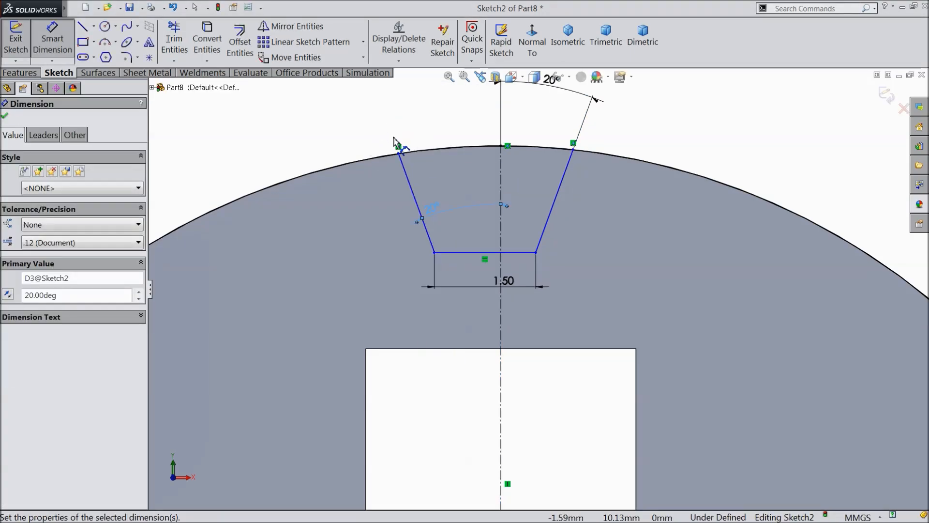
pyautogui.click(4, 116)
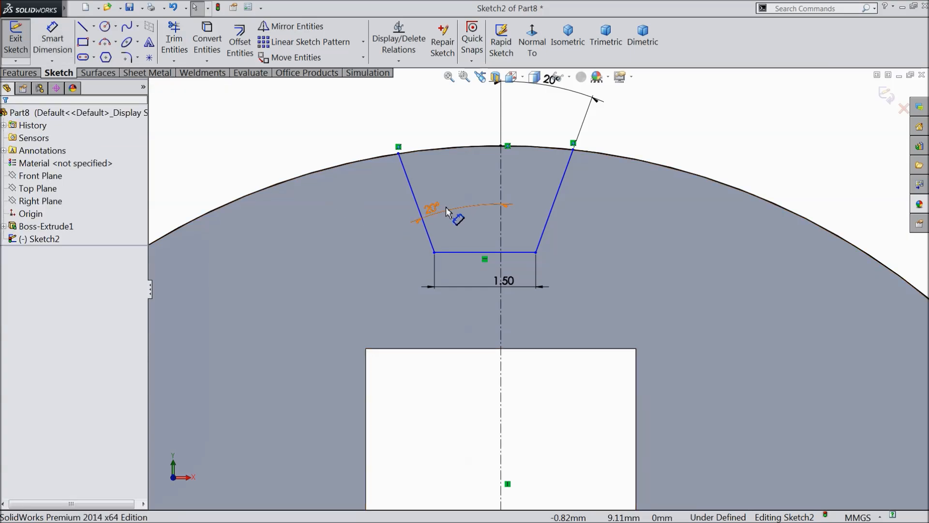
pyautogui.moveTo(449, 211); pyautogui.dragTo(447, 178)
pyautogui.moveTo(443, 104); pyautogui.dragTo(444, 103)
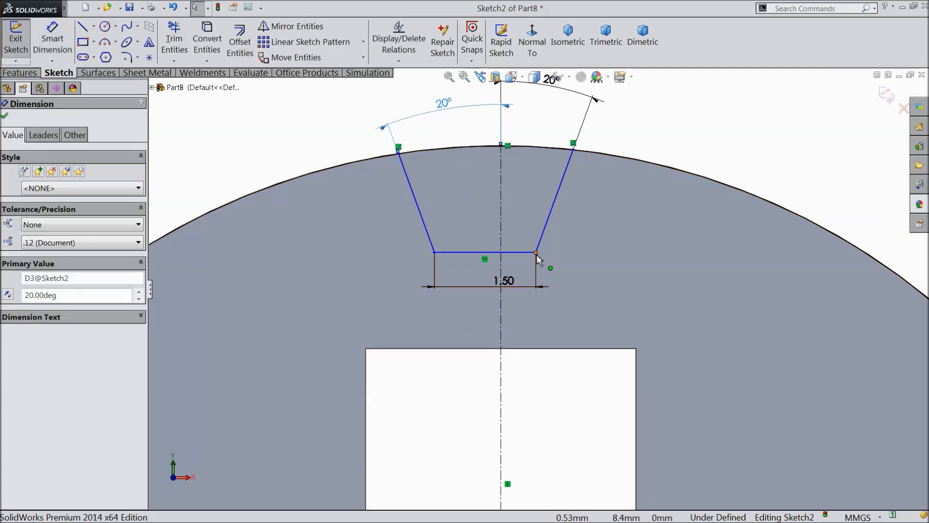
# Make the two endpoints of the profile's base line symmetric about the centerline.
pyautogui.click(536, 252)
pyautogui.keyDown('ctrl'); pyautogui.click(435, 252); pyautogui.keyUp('ctrl')
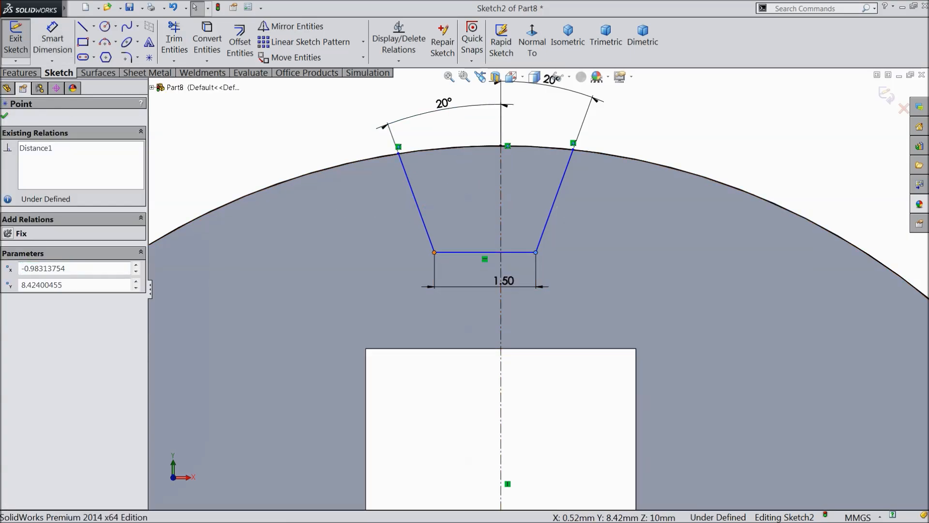
pyautogui.keyDown('ctrl'); pyautogui.click(501, 243); pyautogui.keyUp('ctrl')
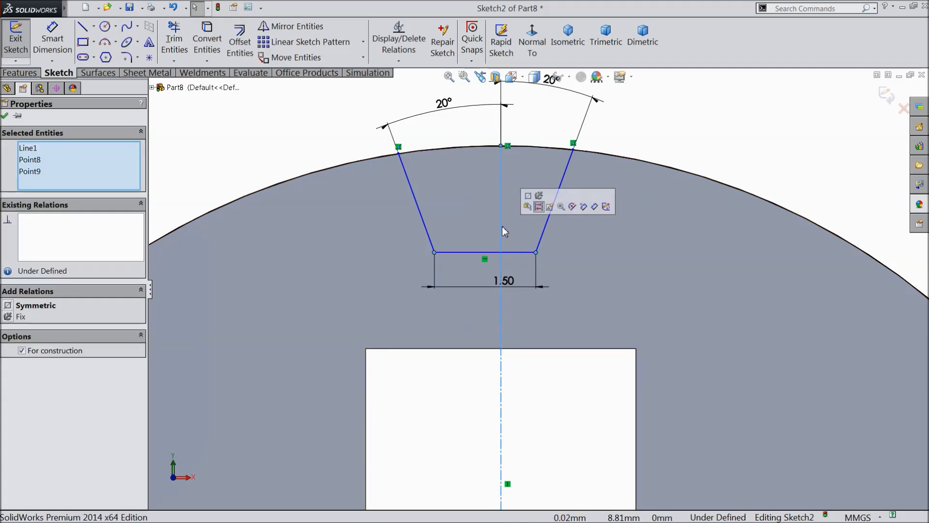
pyautogui.click(41, 307)
pyautogui.click(5, 116)
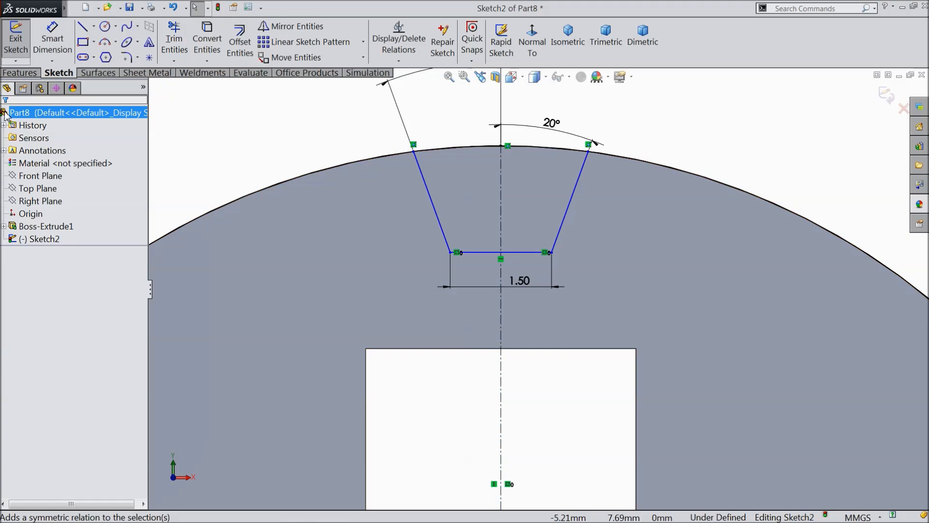
# Dimension the vertical distance from the tooth-gap profile's base line to the origin as 8.5 mm.
pyautogui.click(53, 39)
pyautogui.scroll(2, 432, 277)
pyautogui.scroll(3, 432, 277)
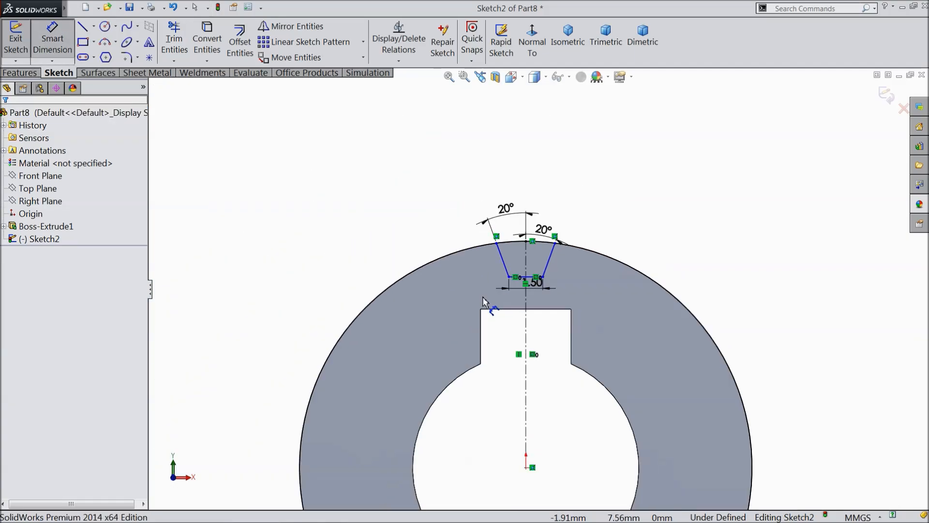
pyautogui.scroll(-5, 550, 361)
pyautogui.scroll(3, 542, 338)
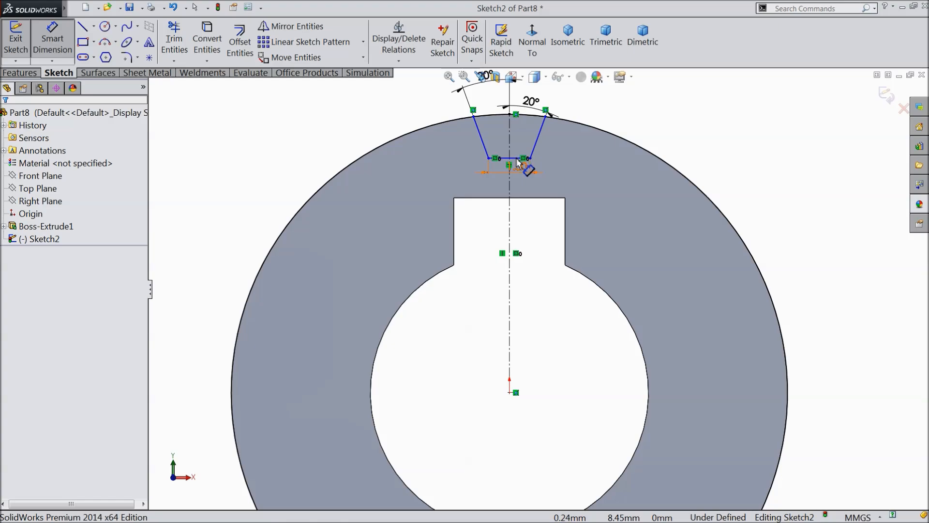
pyautogui.click(516, 158)
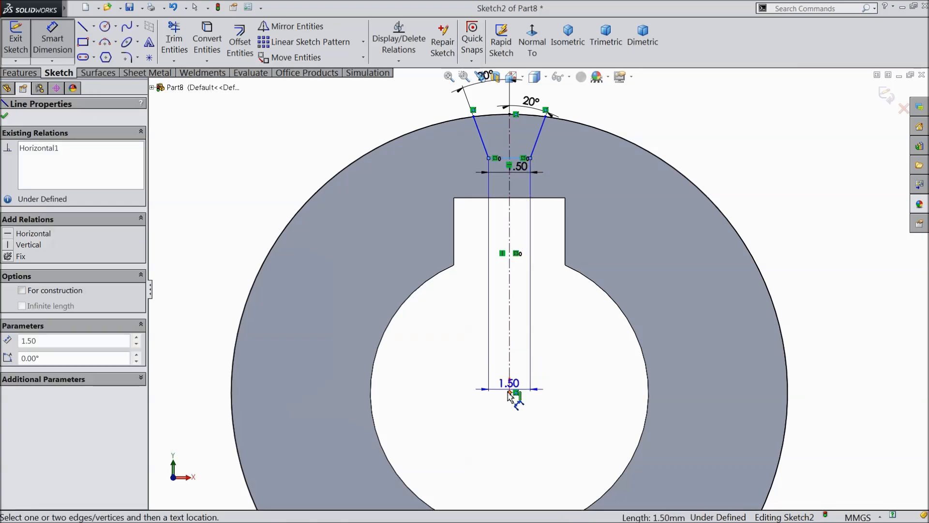
pyautogui.click(509, 393)
pyautogui.click(804, 272)
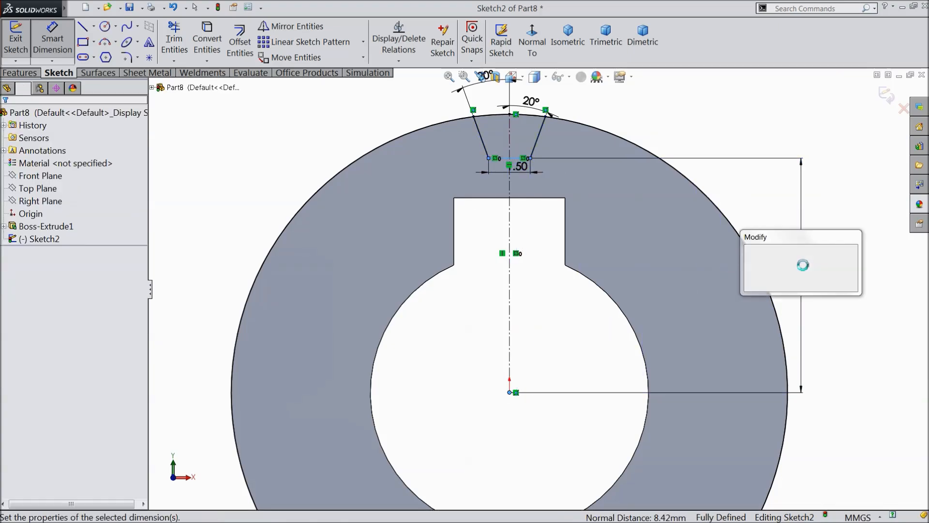
pyautogui.write('8')
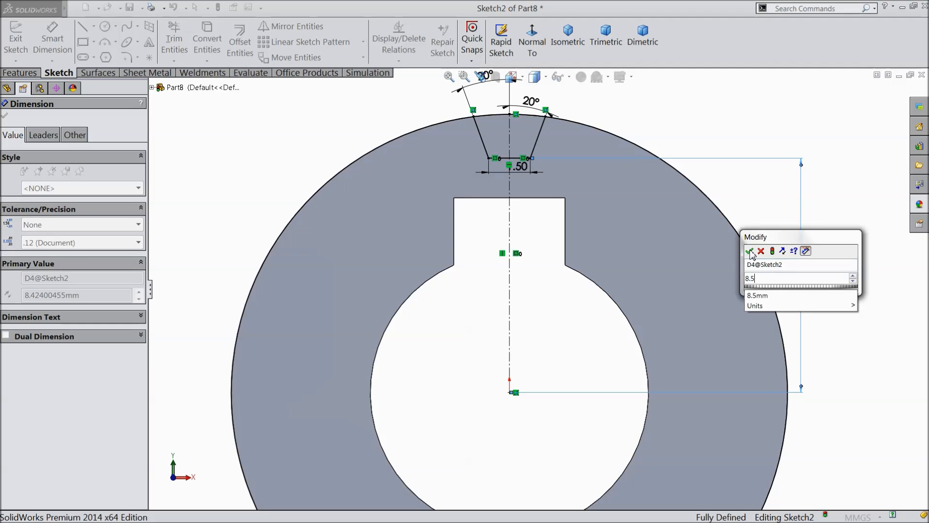
pyautogui.write('.5')
pyautogui.click(749, 251)
pyautogui.click(5, 115)
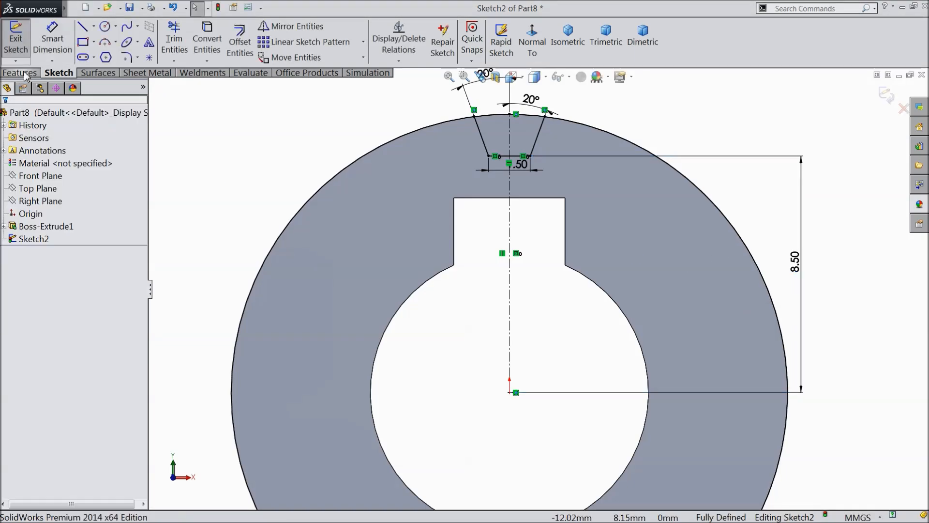
# Cut both regions of the tooth-gap profile through the whole ring with an Extruded Cut set to Through All.
pyautogui.click(24, 73)
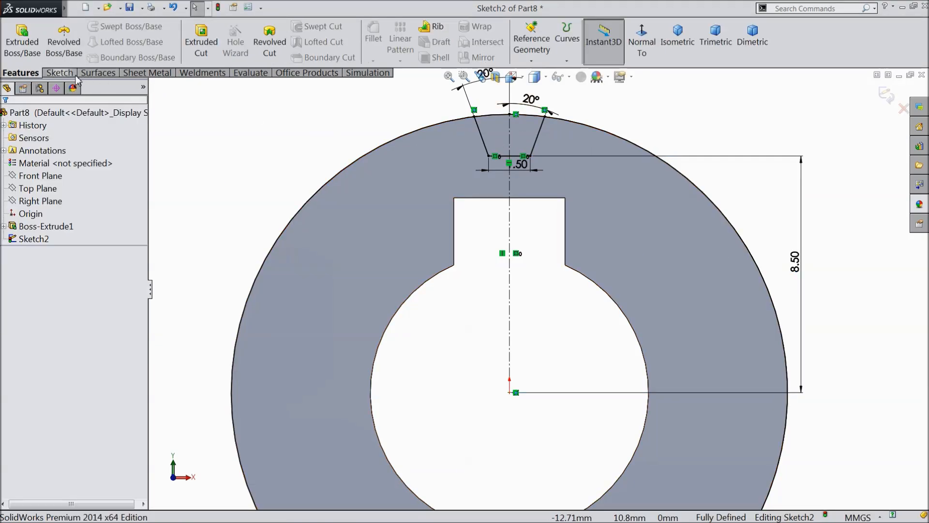
pyautogui.click(201, 44)
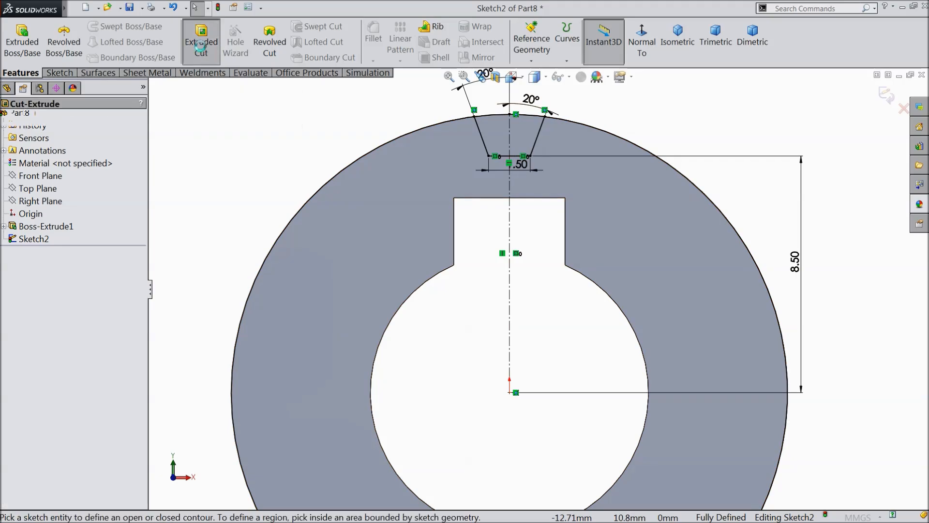
pyautogui.click(490, 145)
pyautogui.click(527, 140)
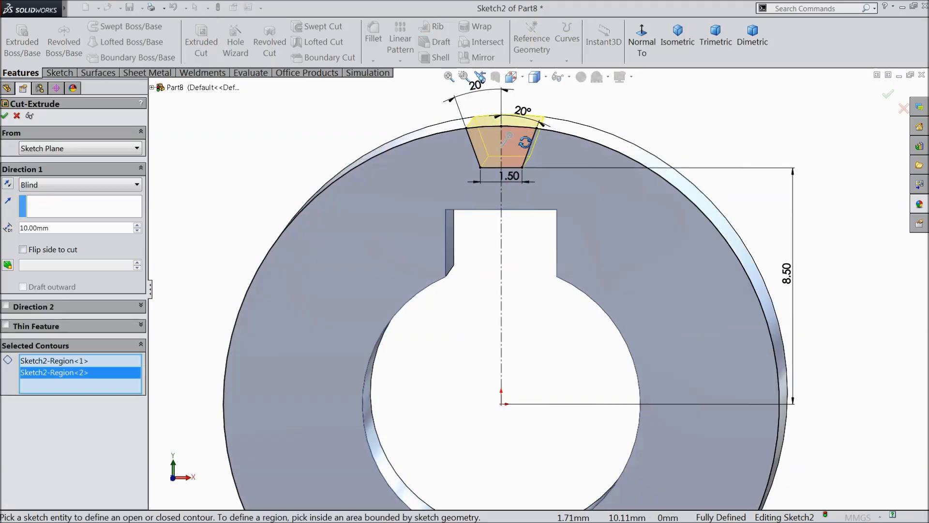
pyautogui.moveTo(521, 205); pyautogui.dragTo(525, 206, button='middle')
pyautogui.click(76, 185)
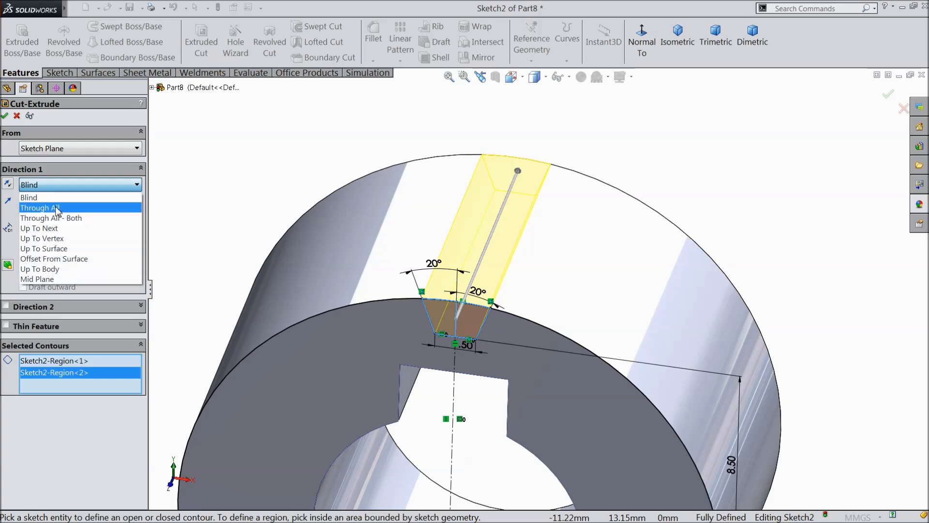
pyautogui.click(54, 207)
pyautogui.click(4, 116)
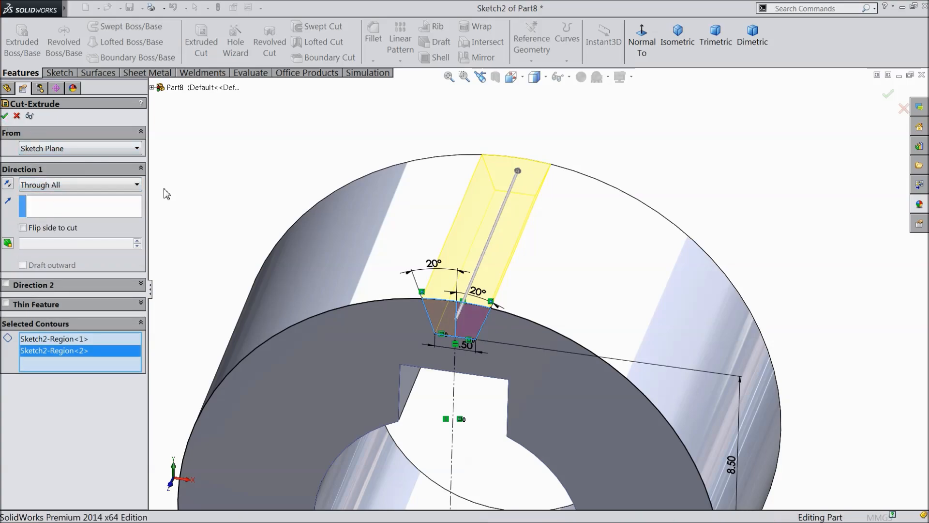
# Circular-pattern the tooth-gap cut around the bore's cylindrical face with 14 equally spaced instances over 360 degrees.
pyautogui.scroll(5, 269, 218)
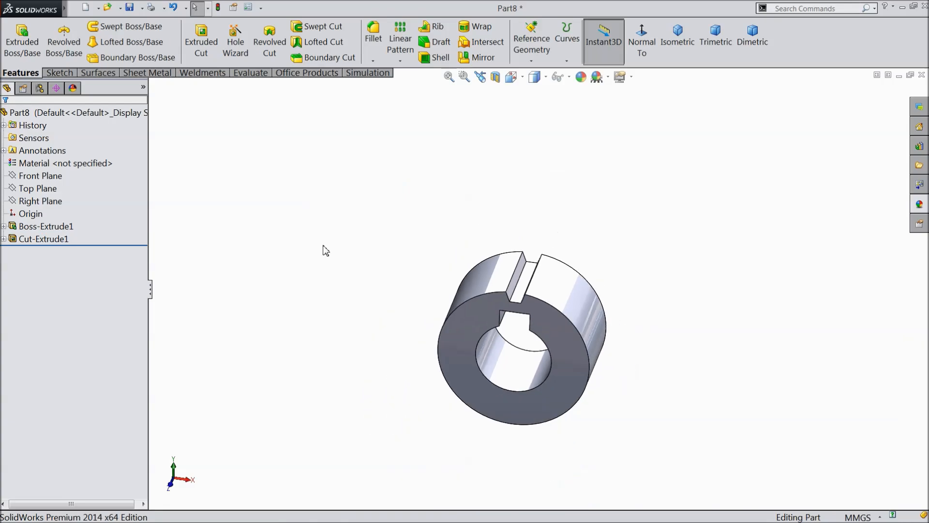
pyautogui.moveTo(321, 248); pyautogui.dragTo(317, 251, button='middle')
pyautogui.scroll(-6, 564, 361)
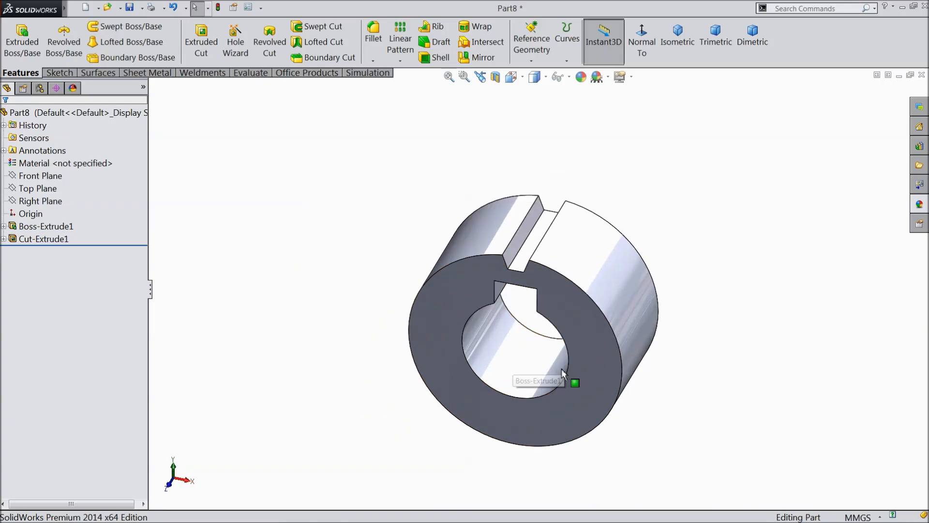
pyautogui.moveTo(566, 338); pyautogui.dragTo(571, 342, button='middle')
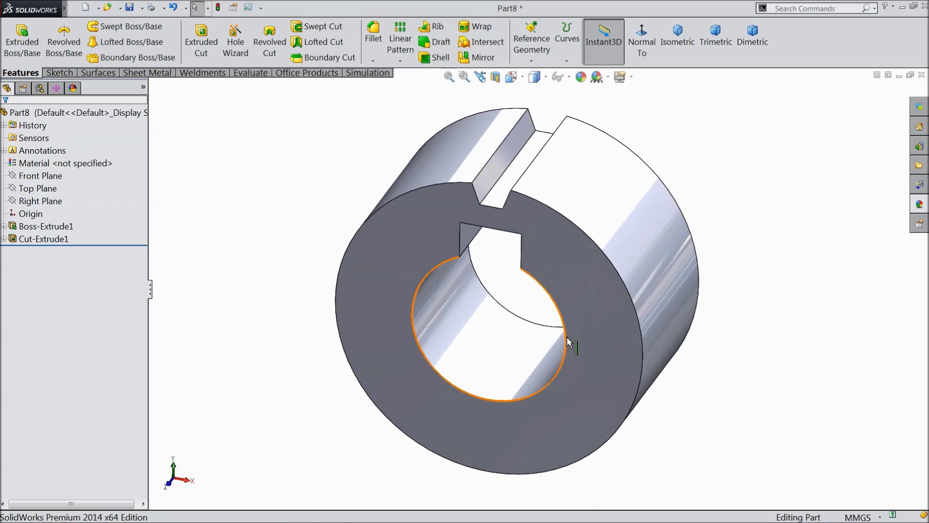
pyautogui.scroll(-2, 562, 334)
pyautogui.click(401, 61)
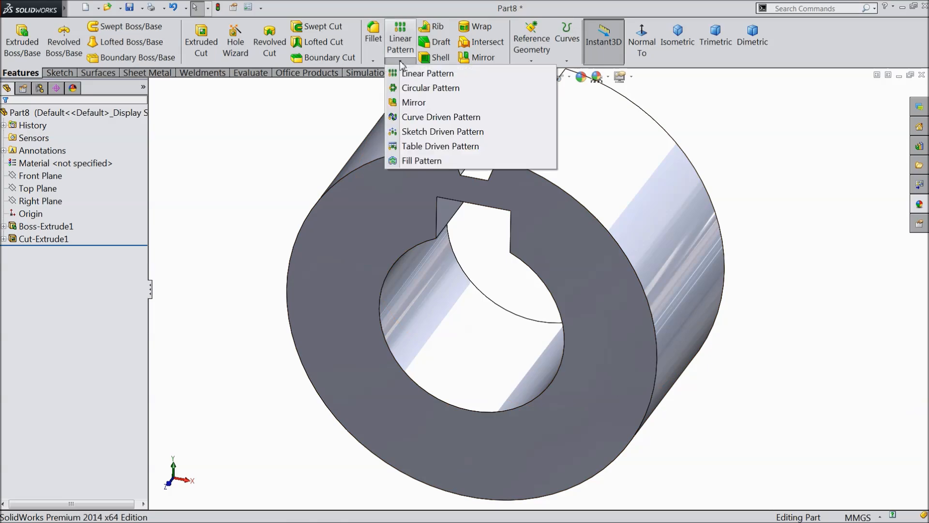
pyautogui.click(421, 88)
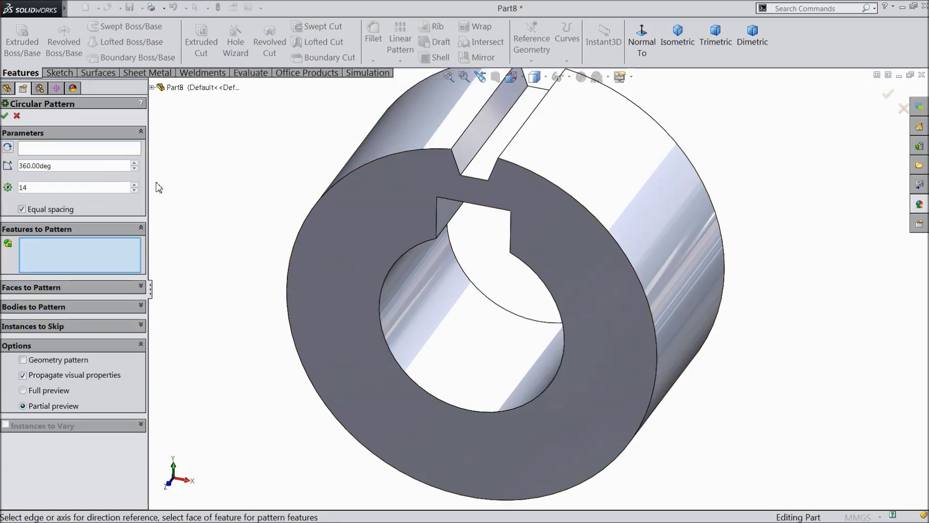
pyautogui.click(71, 149)
pyautogui.click(396, 306)
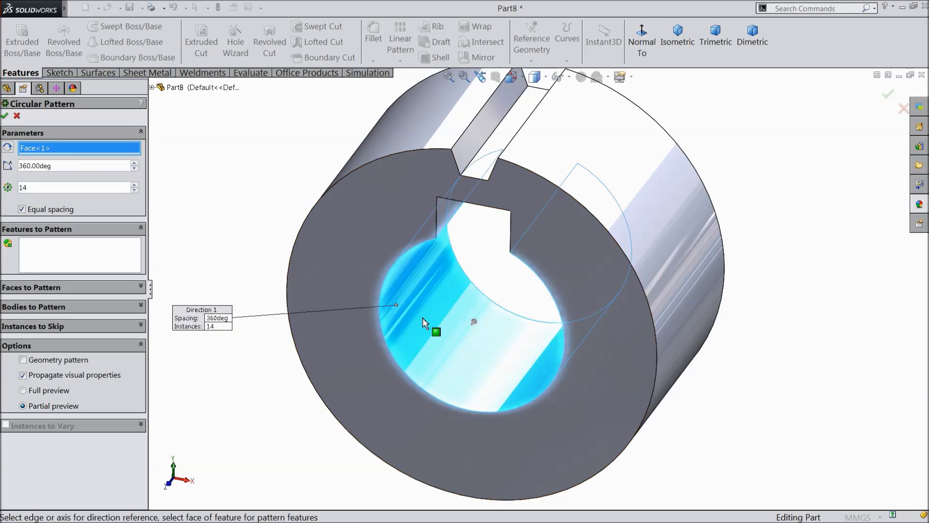
pyautogui.click(66, 255)
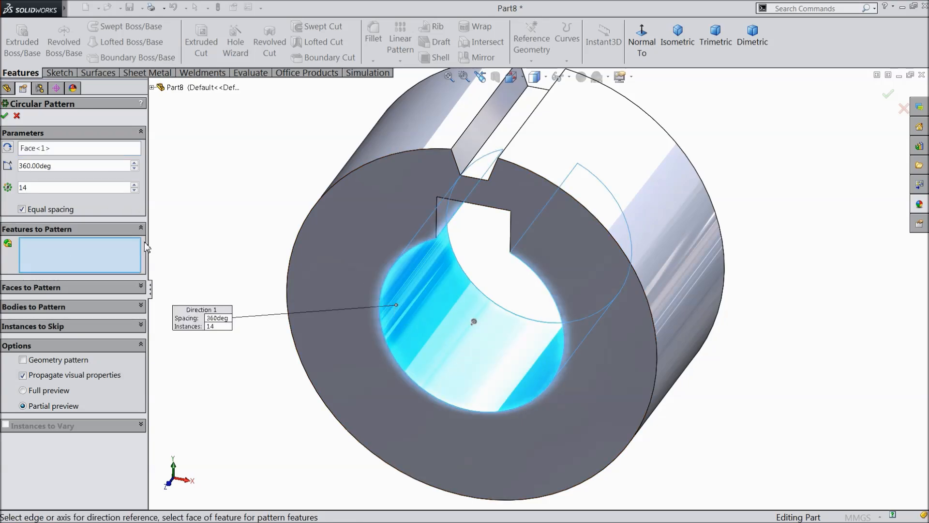
pyautogui.click(484, 160)
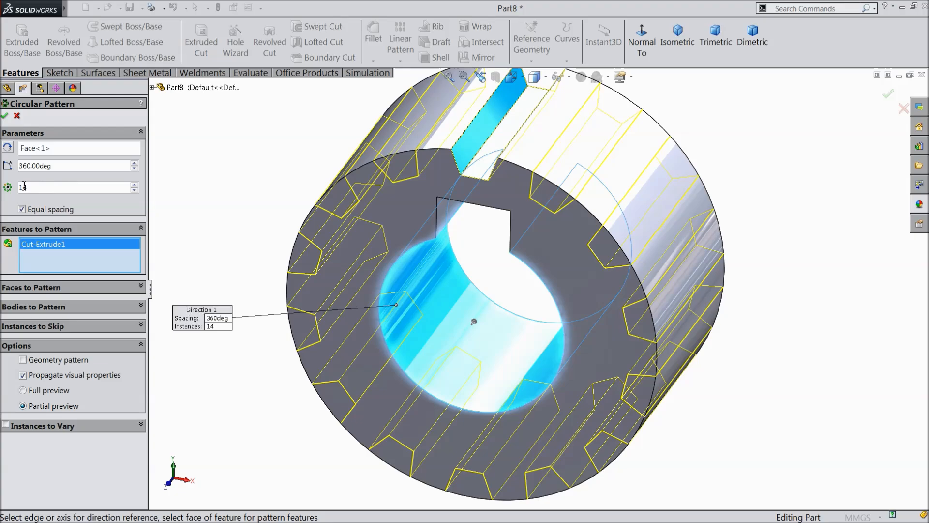
pyautogui.click(5, 116)
# Fillet the lengthwise tip and root edges of all the gear teeth with a constant 0.25 mm radius.
pyautogui.moveTo(255, 203)
pyautogui.mouseDown(button='middle')
pyautogui.moveTo(290, 217)
pyautogui.moveTo(256, 204)
pyautogui.mouseUp(button='middle')
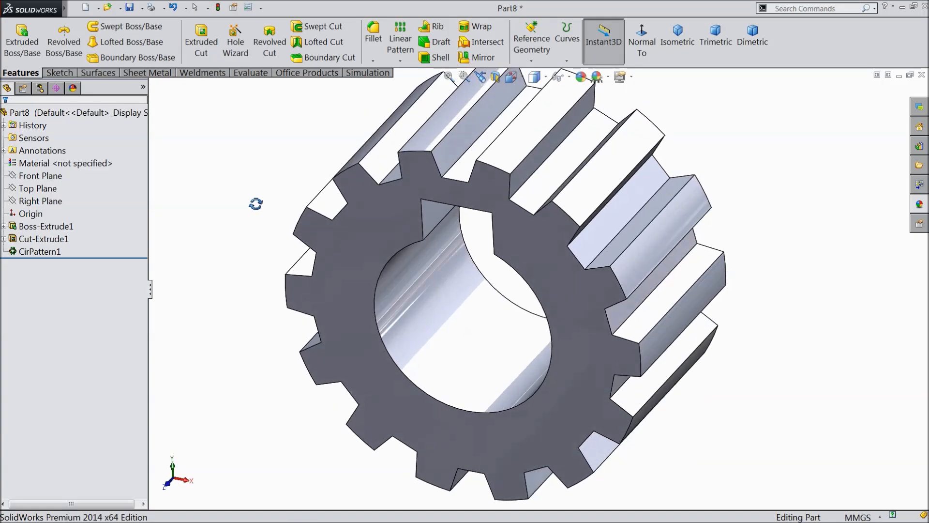
pyautogui.click(375, 59)
pyautogui.write('0.25')
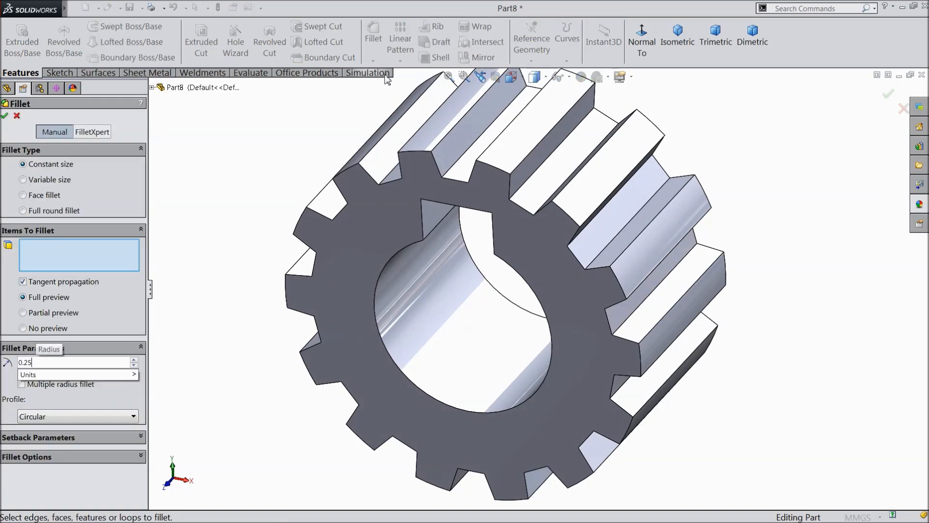
pyautogui.press('Return')
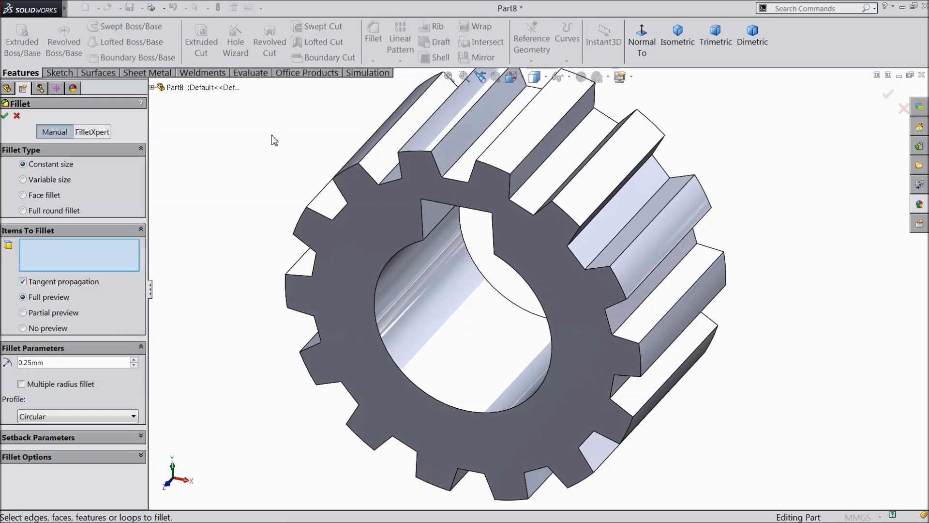
pyautogui.click(529, 162)
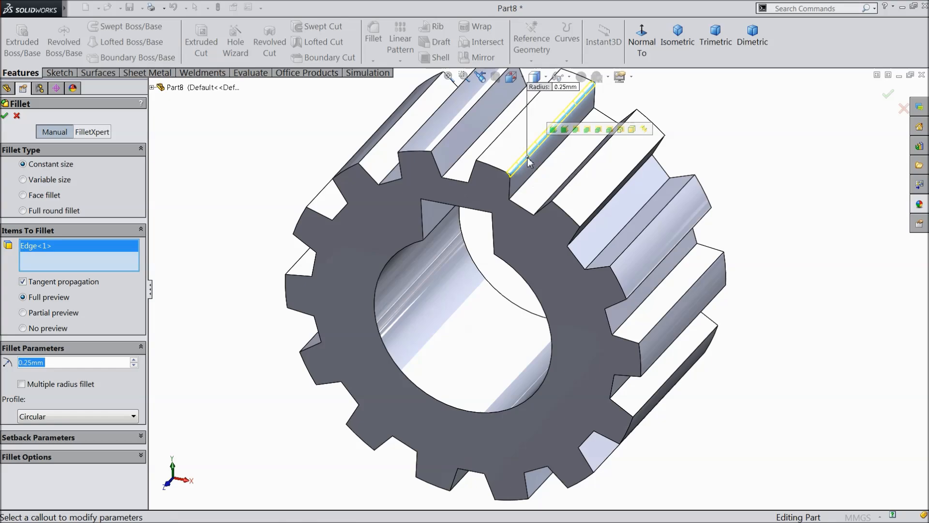
pyautogui.click(554, 129)
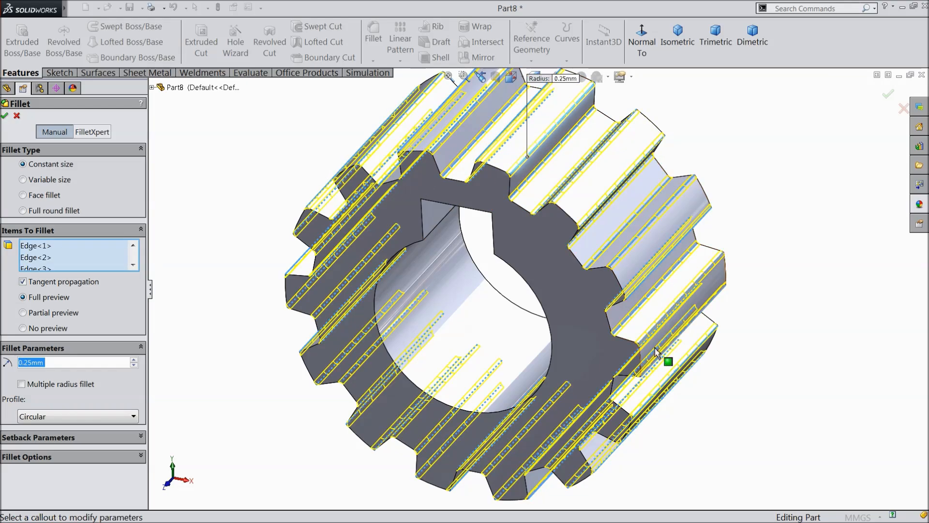
pyautogui.click(5, 115)
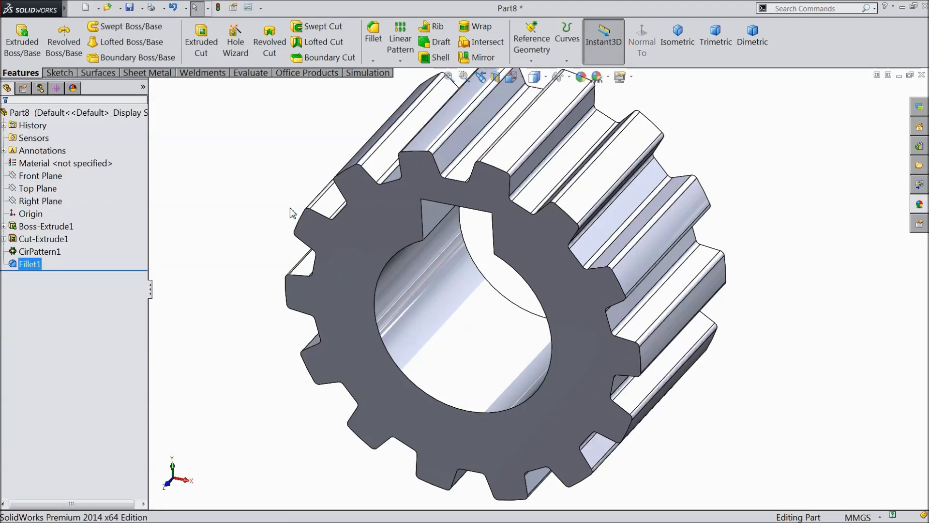
# Apply the chromium plate appearance from the chrome metals to the whole gear part.
pyautogui.moveTo(292, 208)
pyautogui.mouseDown(button='middle')
pyautogui.moveTo(355, 202)
pyautogui.moveTo(293, 208)
pyautogui.mouseUp(button='middle')
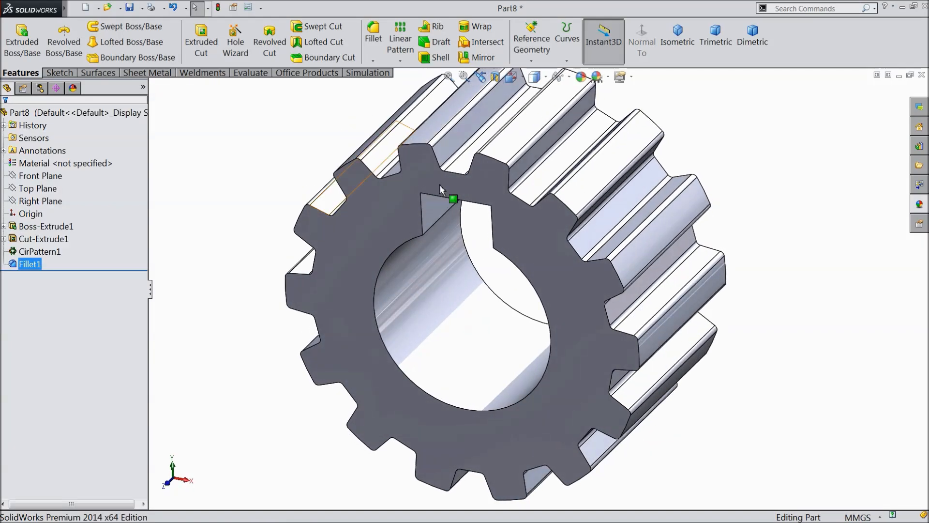
pyautogui.click(117, 113)
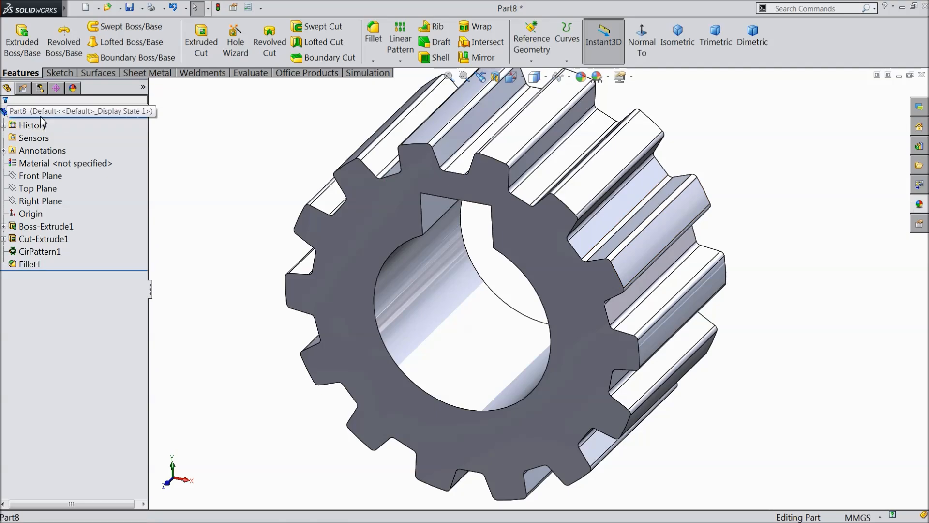
pyautogui.click(919, 204)
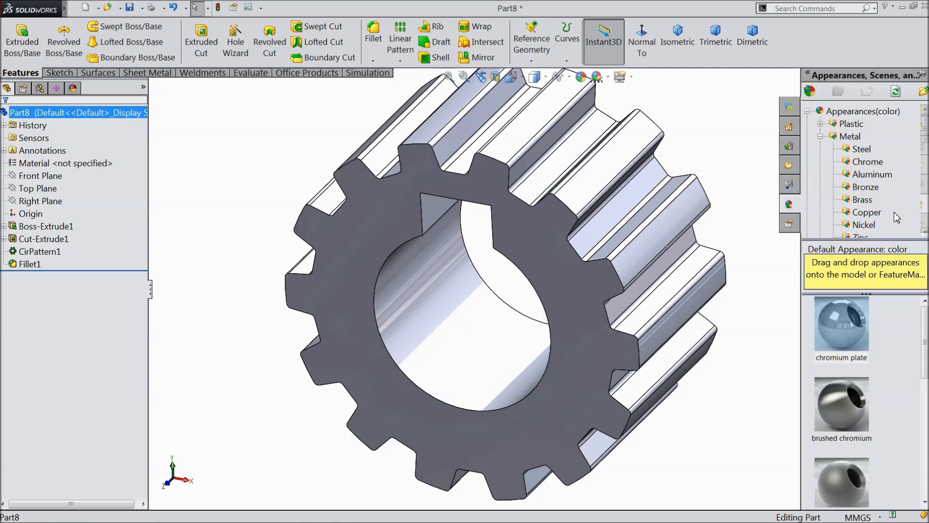
pyautogui.click(856, 163)
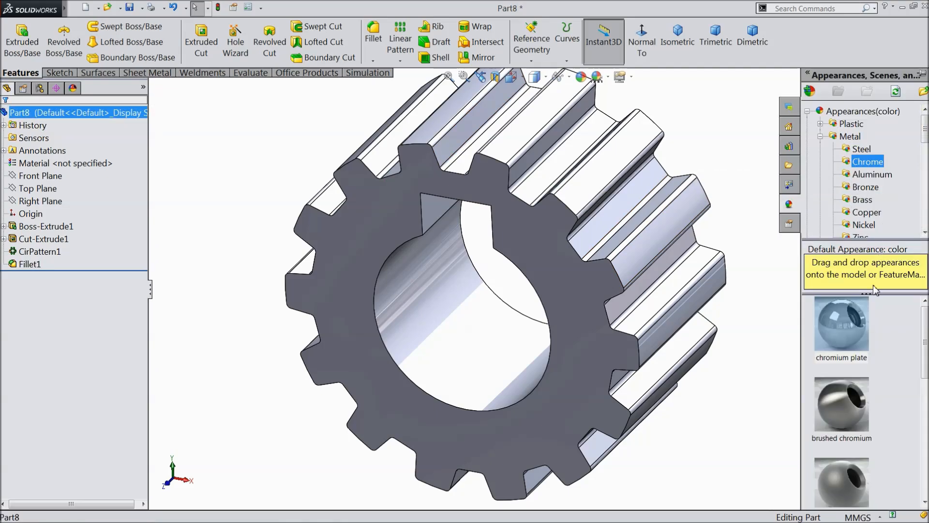
pyautogui.click(861, 150)
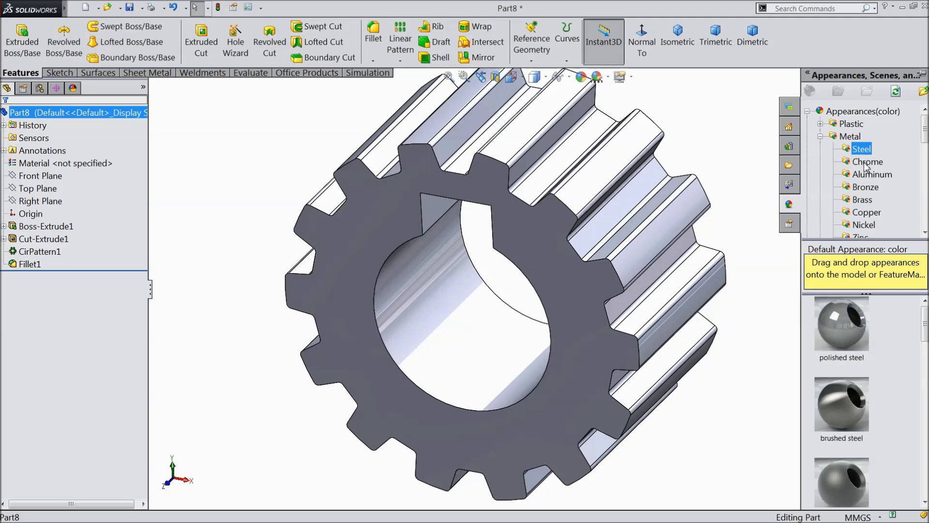
pyautogui.click(866, 164)
pyautogui.doubleClick(842, 325)
pyautogui.scroll(2, 769, 336)
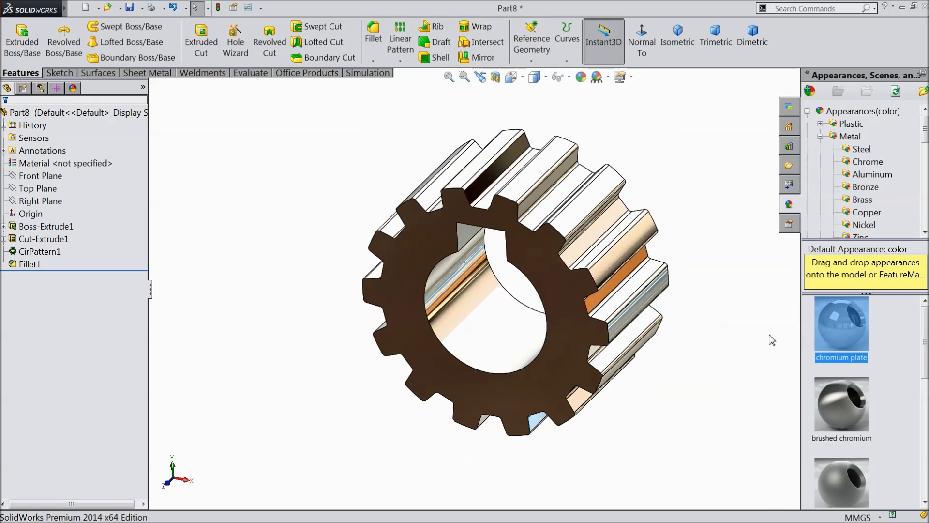
pyautogui.moveTo(736, 306); pyautogui.dragTo(756, 382, button='middle')
pyautogui.click(750, 339)
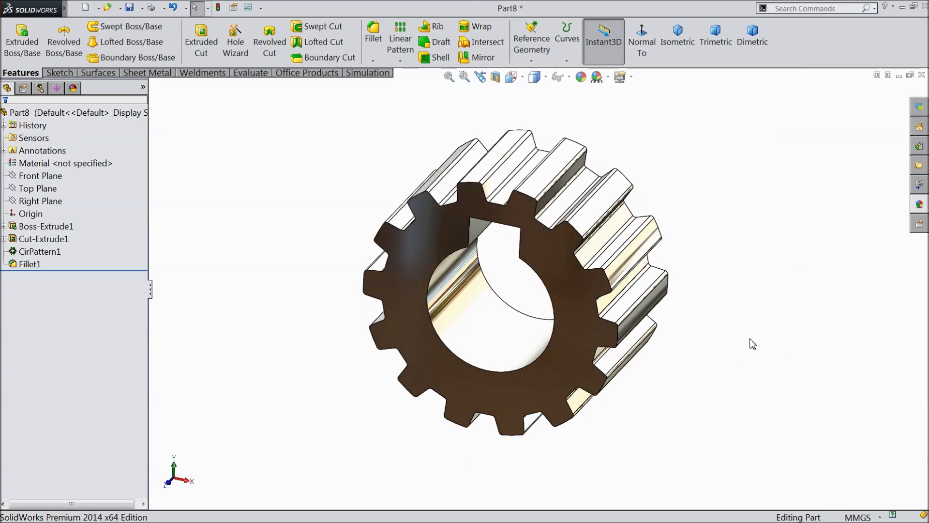
# Save the part as "6.middle gear" in the Gear Speed Reducer folder.
pyautogui.moveTo(576, 275); pyautogui.dragTo(385, 410, button='middle')
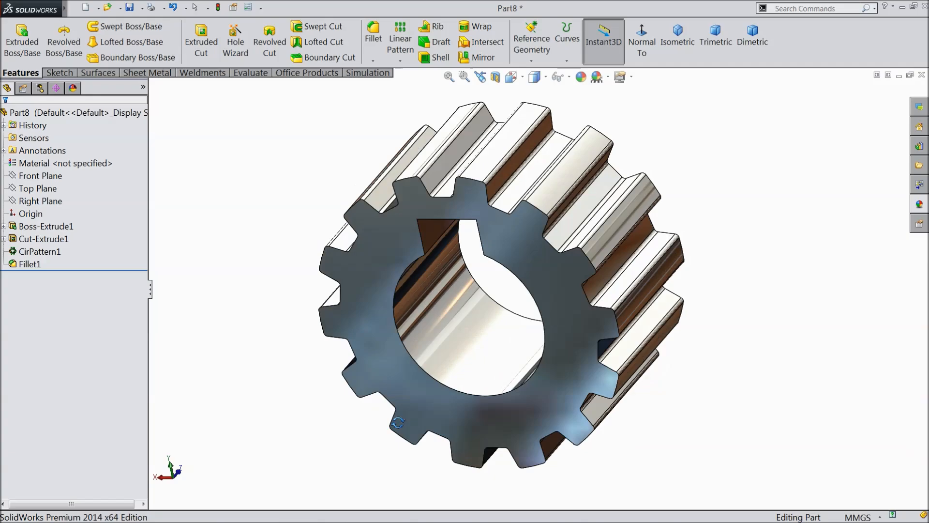
pyautogui.click(129, 7)
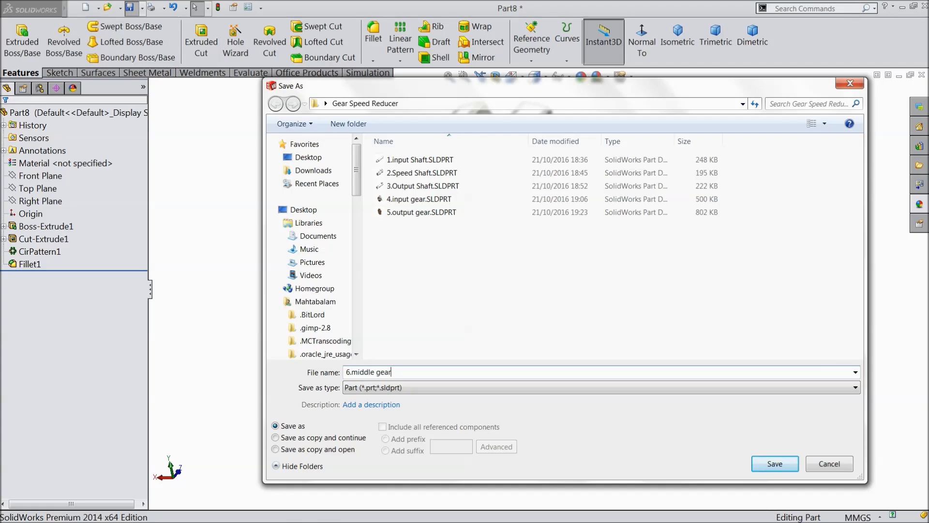
pyautogui.click(757, 464)
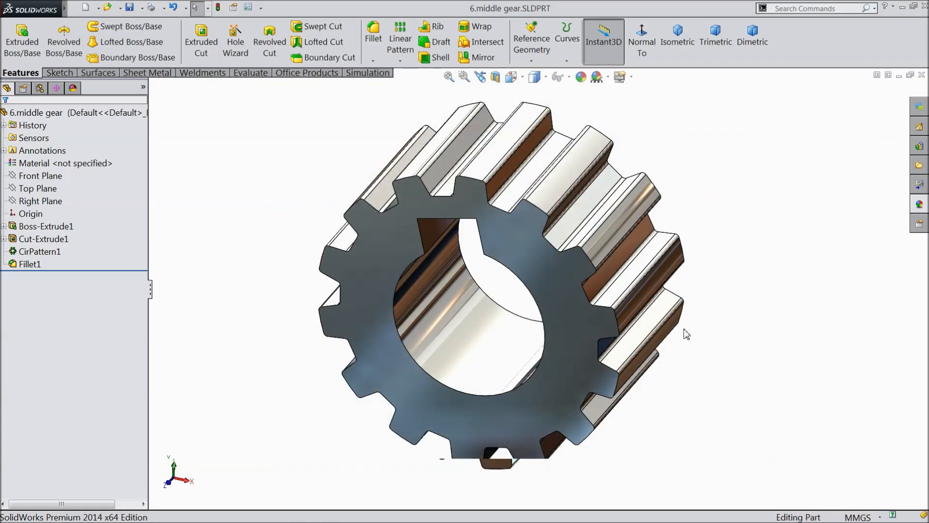
pyautogui.moveTo(639, 286); pyautogui.dragTo(448, 301, button='middle')
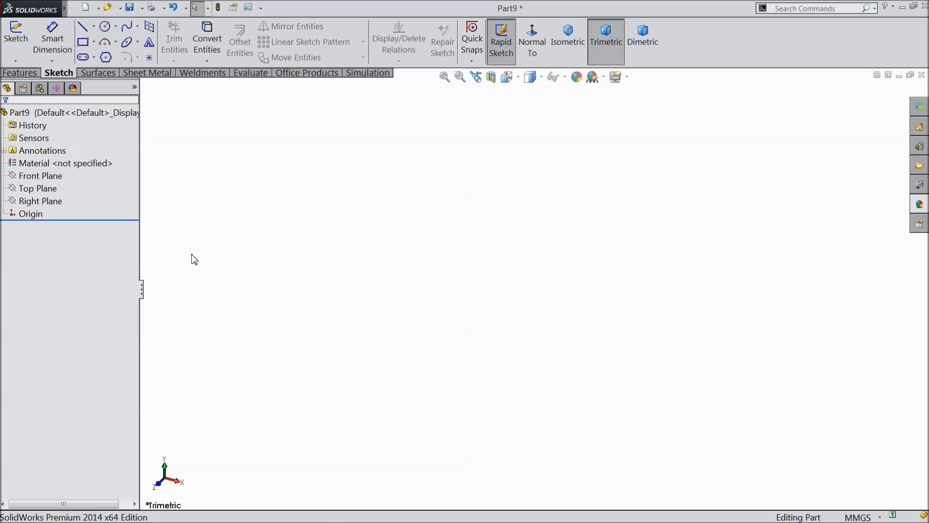
# Sketch a center rectangle about 143 mm wide and 180 mm high on the Front Plane, centred on the origin.
pyautogui.click(39, 176)
pyautogui.click(56, 164)
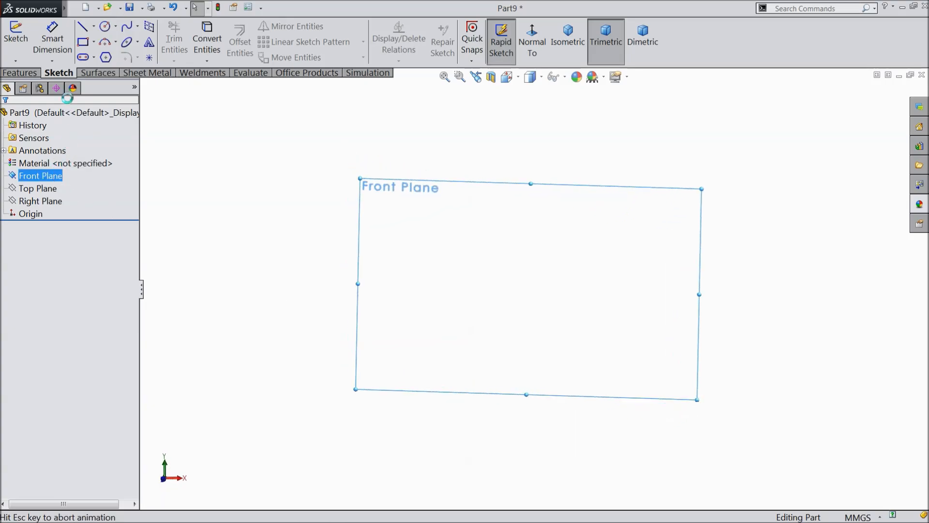
pyautogui.click(94, 43)
pyautogui.click(117, 71)
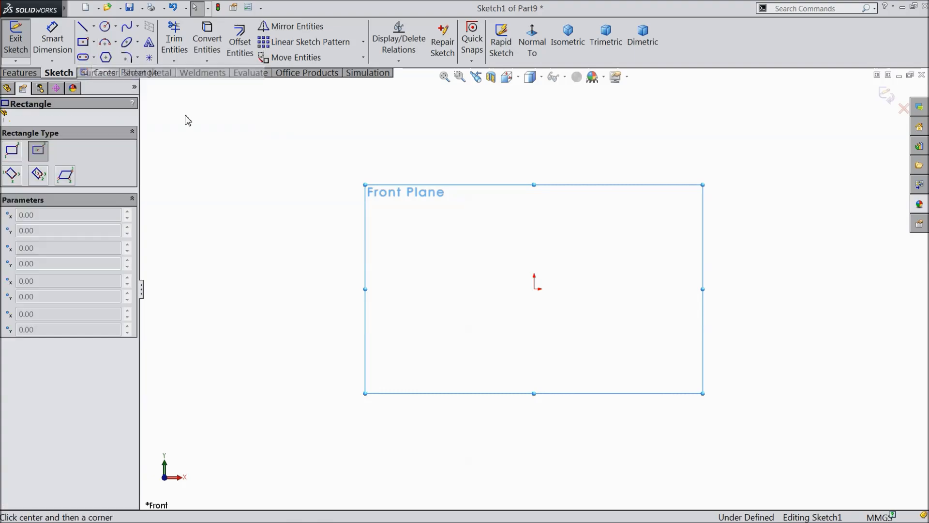
pyautogui.click(534, 289)
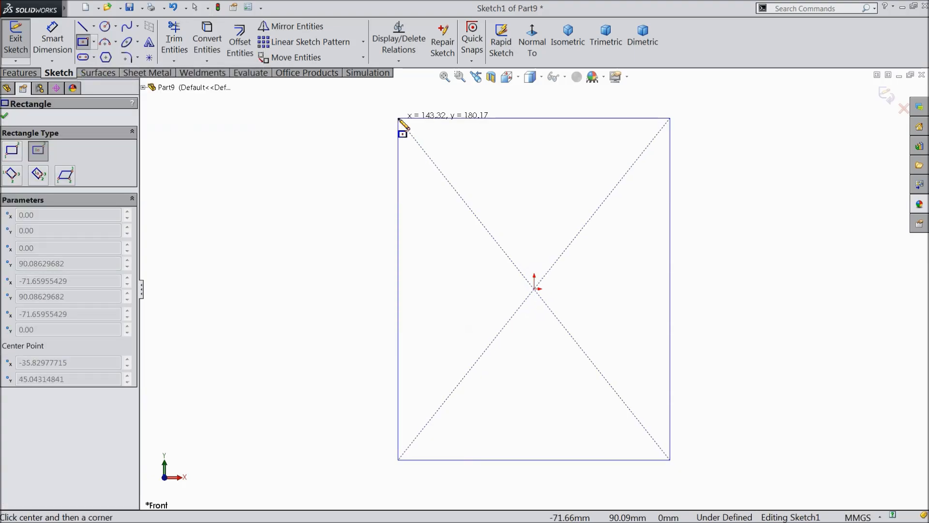
pyautogui.click(399, 118)
# Dimension the rectangle to 119 mm high and 70 mm wide.
pyautogui.click(53, 38)
pyautogui.scroll(1, 490, 235)
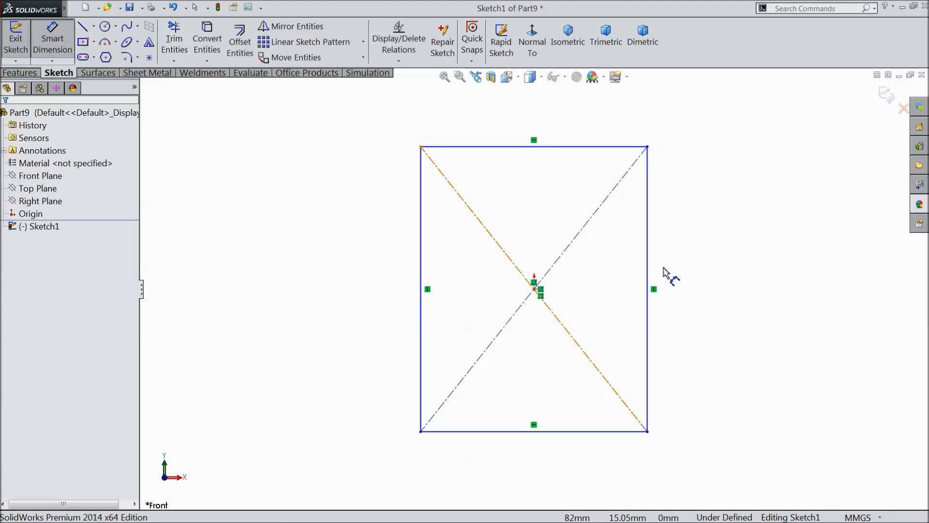
pyautogui.click(649, 258)
pyautogui.click(697, 261)
pyautogui.write('11')
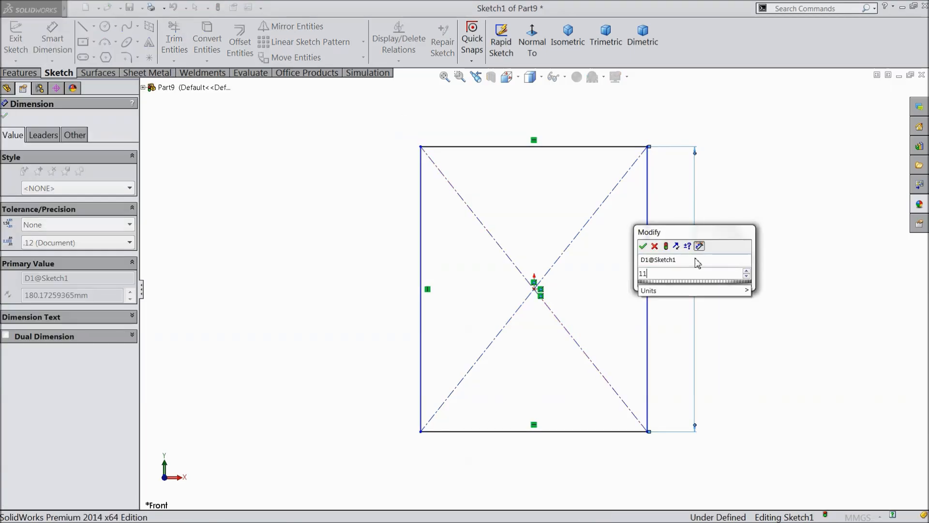
pyautogui.write('9')
pyautogui.click(644, 246)
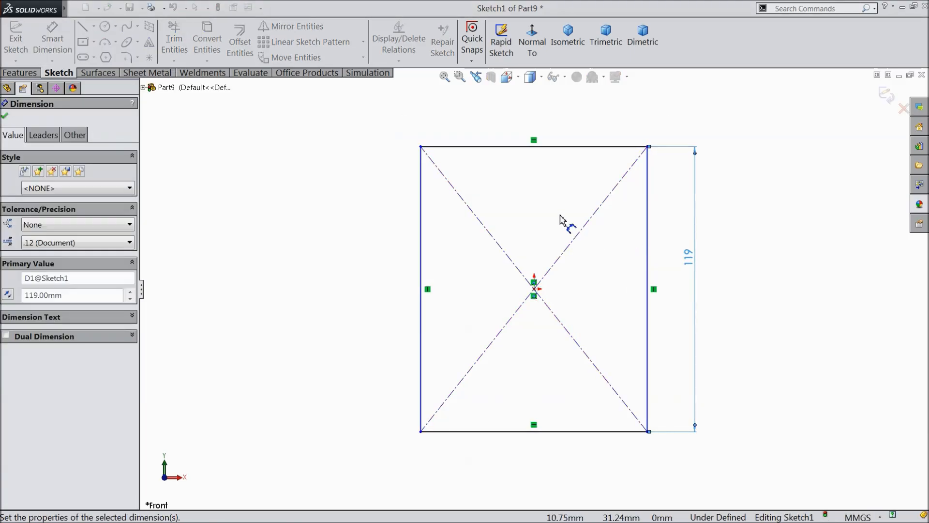
pyautogui.click(536, 146)
pyautogui.click(527, 130)
pyautogui.write('7')
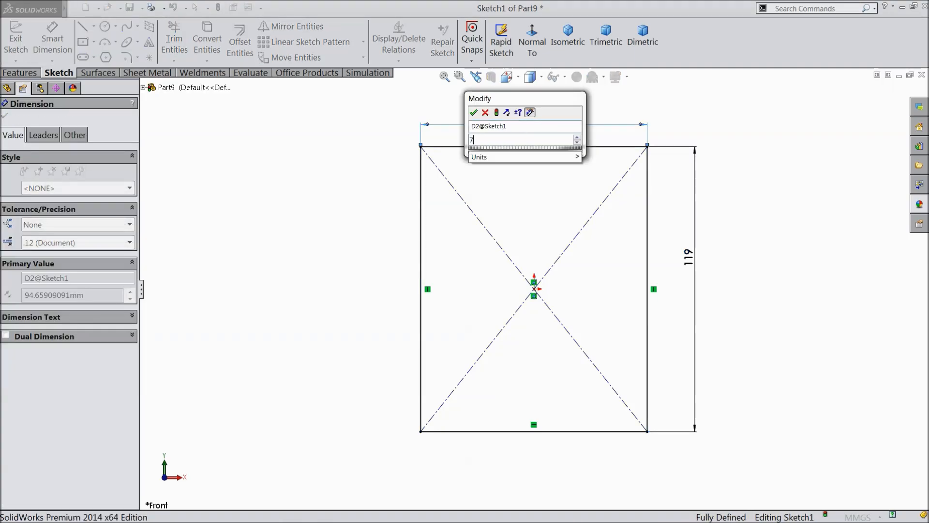
pyautogui.write('0')
pyautogui.click(474, 113)
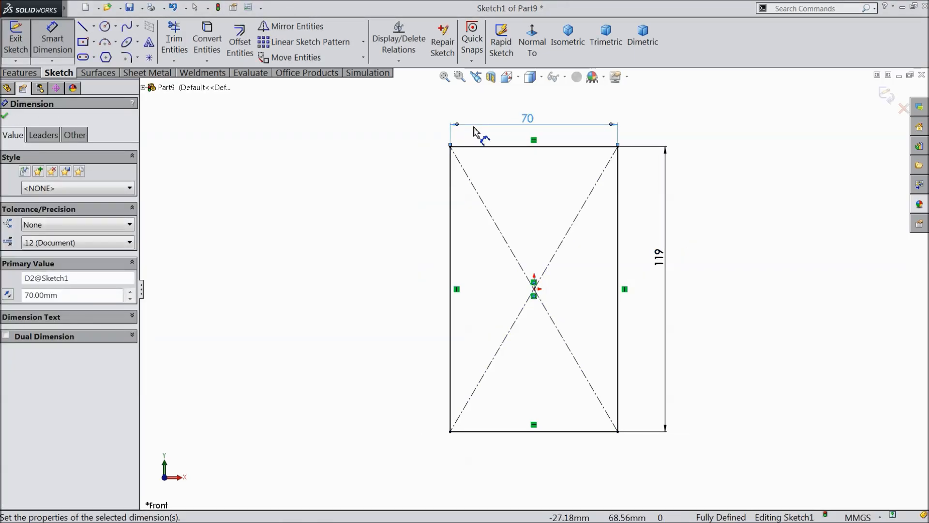
# Extrude the rectangle as a blind boss with a depth of 35 mm.
pyautogui.click(29, 73)
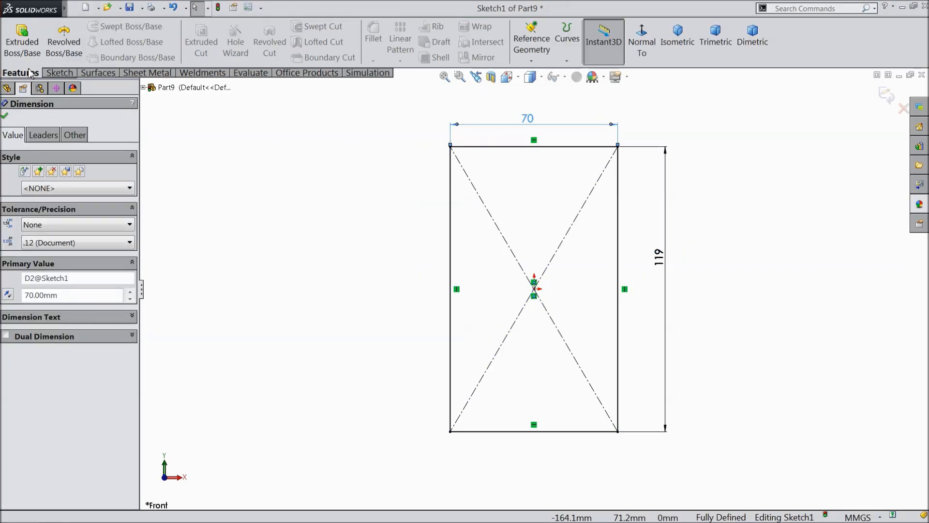
pyautogui.click(24, 44)
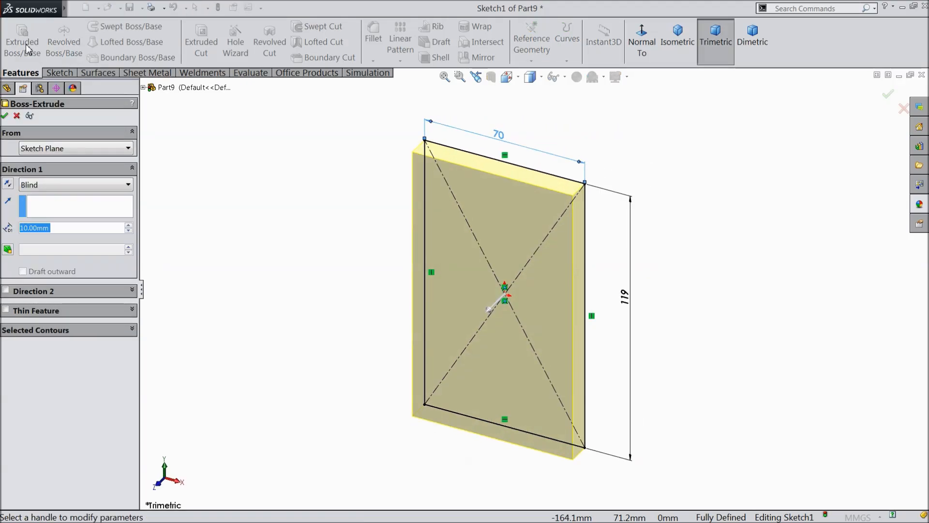
pyautogui.write('35')
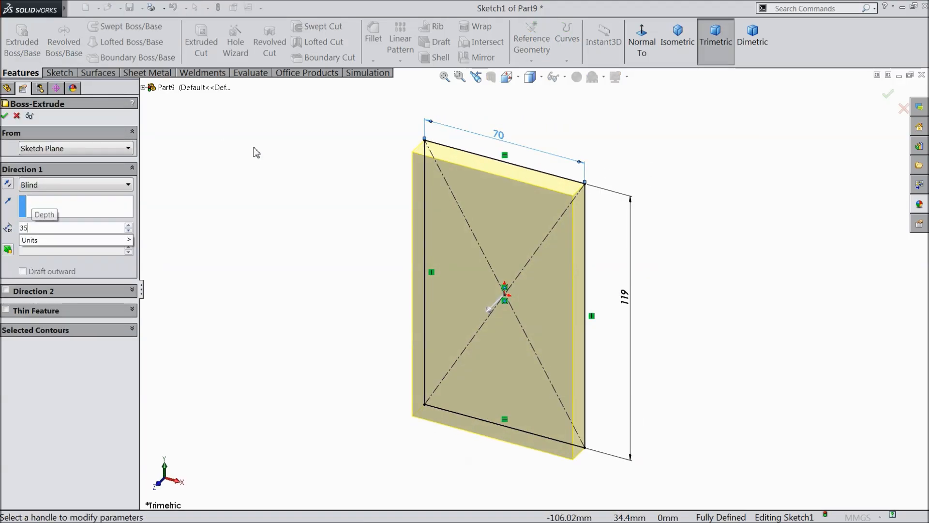
pyautogui.press('Return')
pyautogui.click(5, 116)
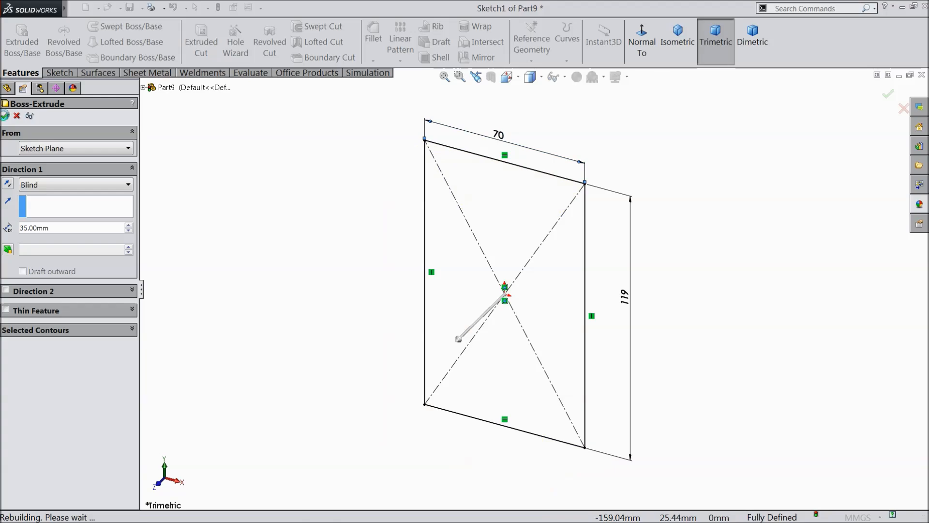
# Open a sketch on the block's narrow left side face and start the Circle tool.
pyautogui.moveTo(316, 297); pyautogui.dragTo(435, 247, button='middle')
pyautogui.click(451, 376)
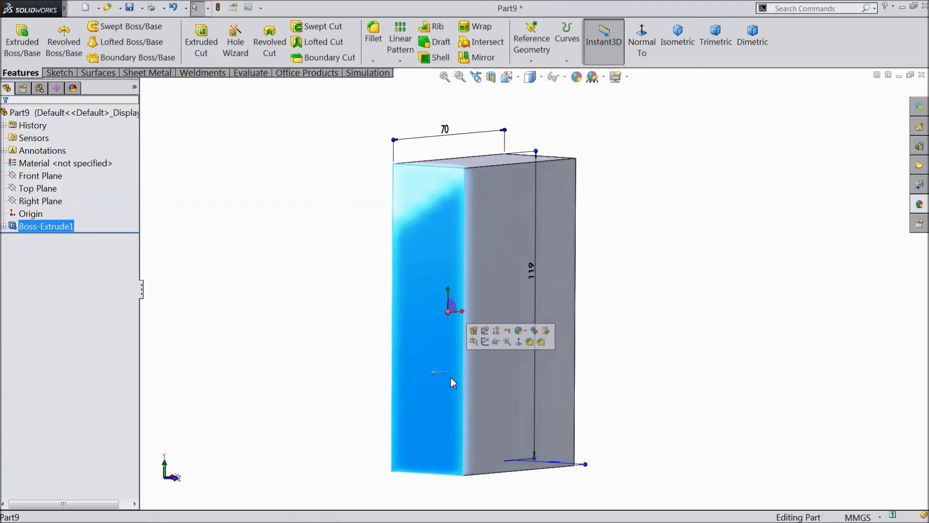
pyautogui.click(485, 341)
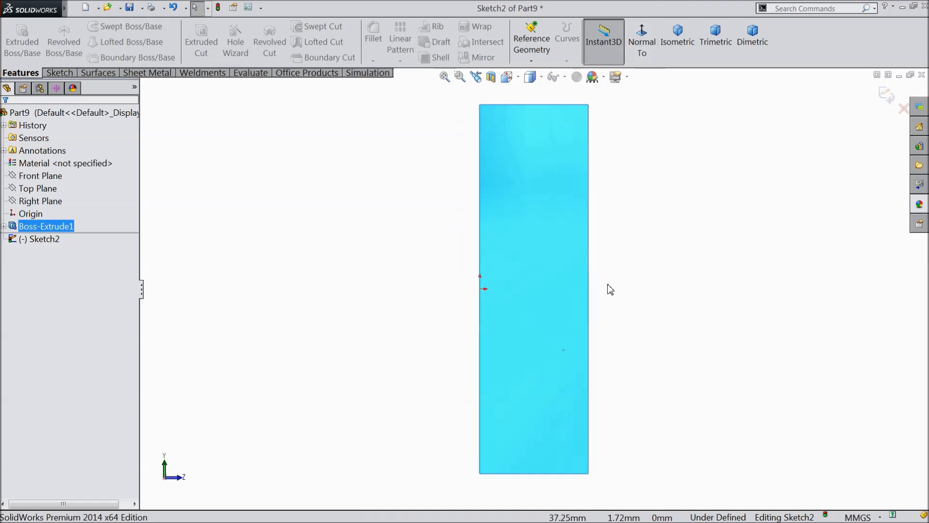
pyautogui.click(59, 73)
pyautogui.click(105, 26)
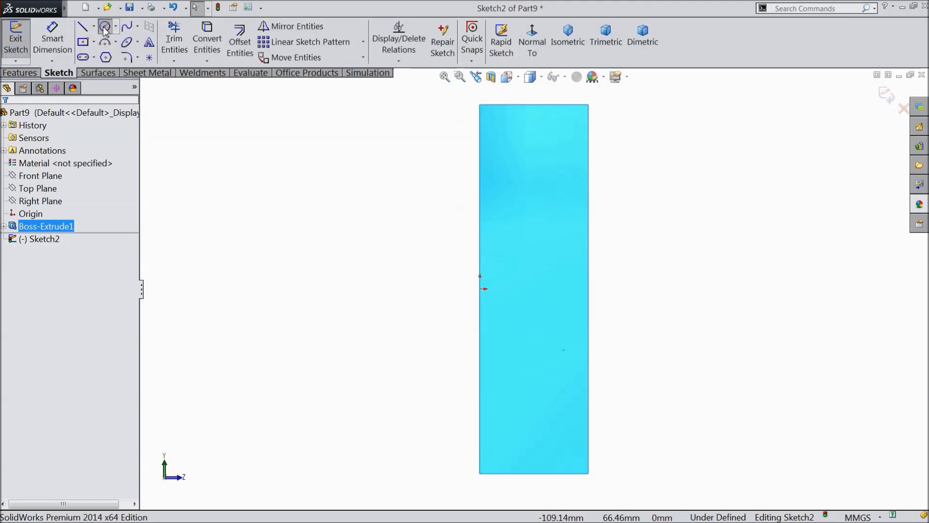
pyautogui.scroll(-2, 580, 448)
pyautogui.scroll(-1, 579, 440)
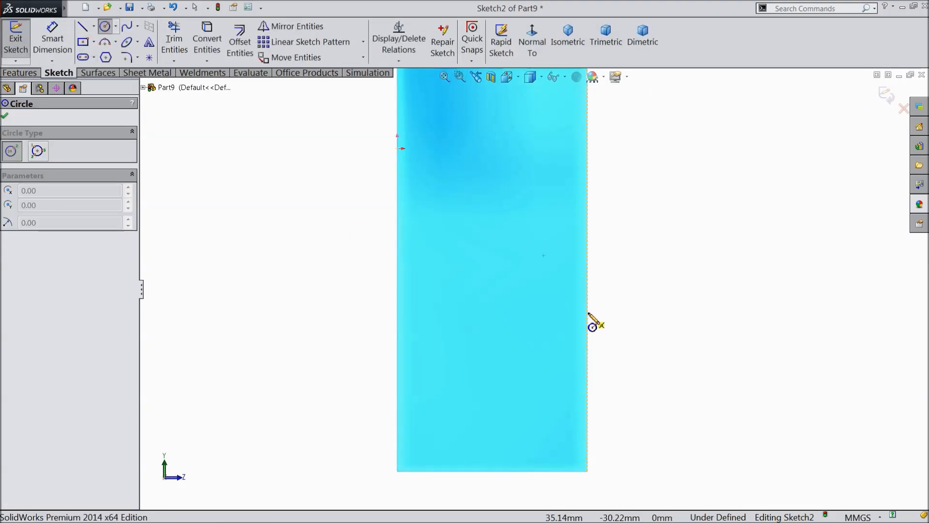
# Sketch a circle centred on the long vertical edge of the block's narrow side face, and dimension its centre 40 mm above the bottom edge.
pyautogui.click(587, 310)
pyautogui.click(558, 284)
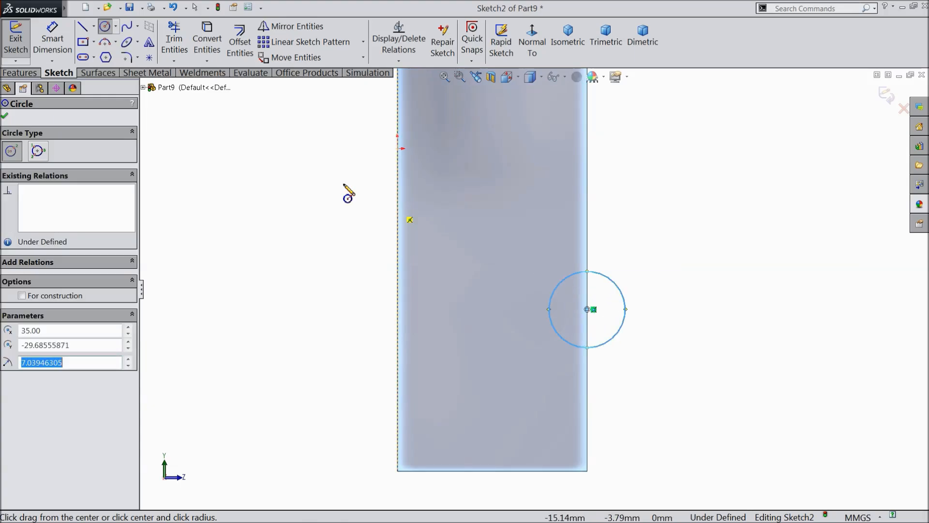
pyautogui.click(60, 43)
pyautogui.click(587, 310)
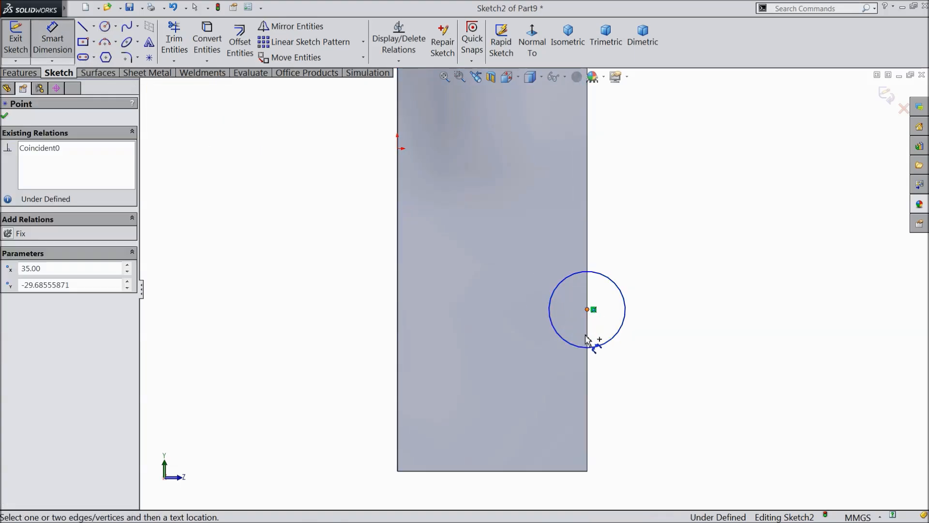
pyautogui.click(576, 470)
pyautogui.click(702, 404)
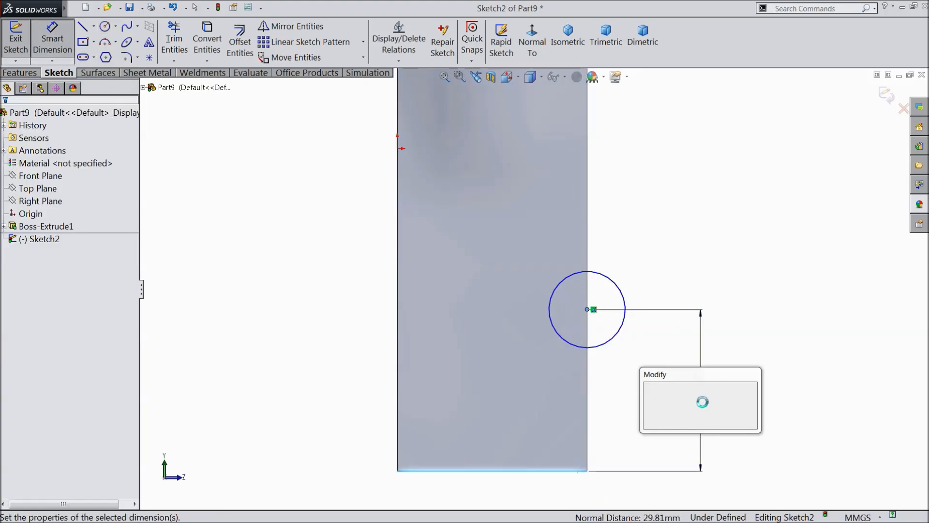
pyautogui.write('40')
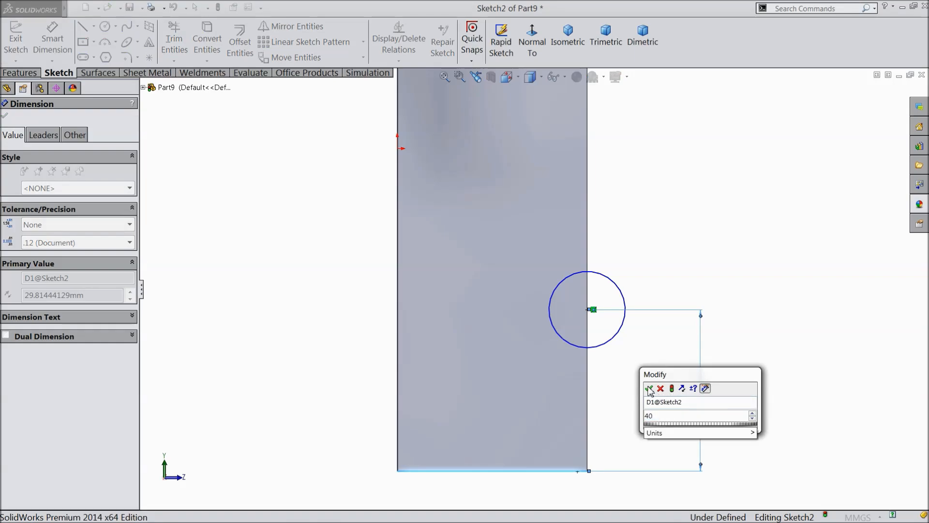
pyautogui.click(649, 390)
# Set the circle's diameter to 16 mm.
pyautogui.click(624, 249)
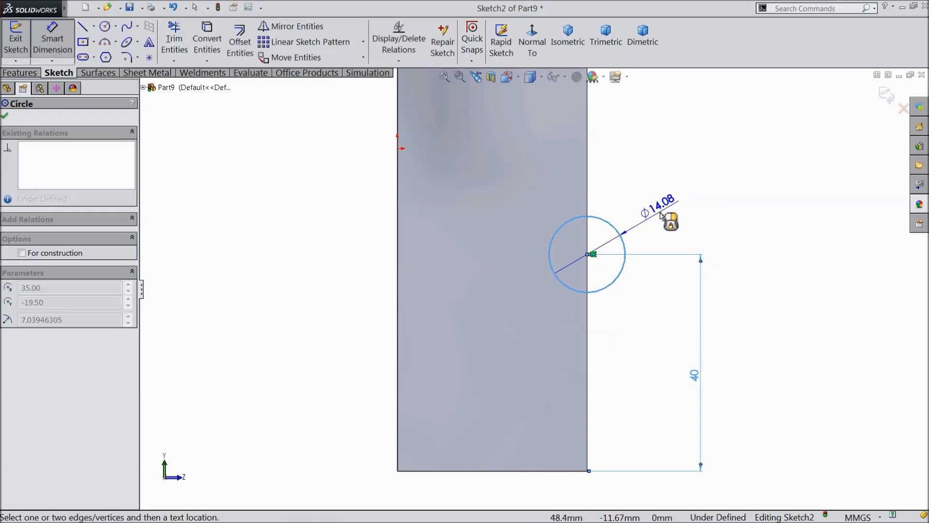
pyautogui.click(661, 214)
pyautogui.write('16')
pyautogui.press('Return')
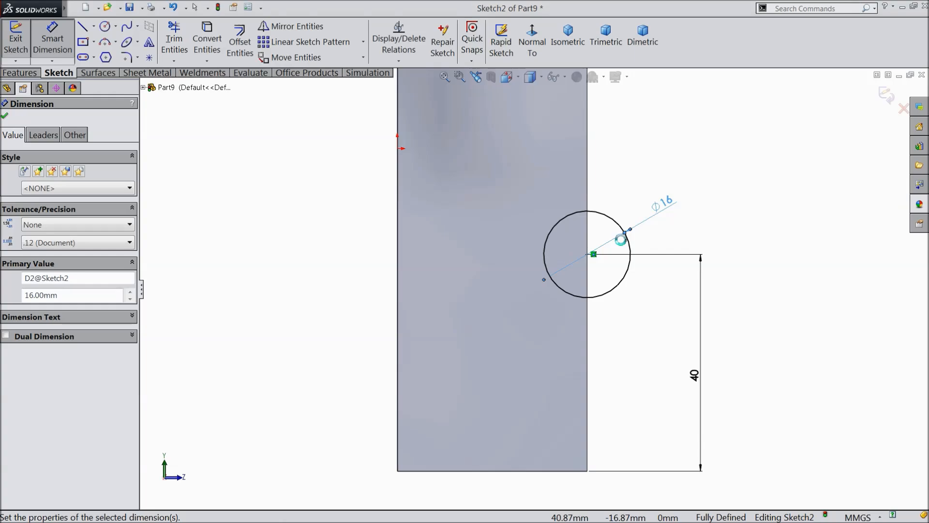
# Cut-extrude the circle into the block with a blind depth of 8 mm.
pyautogui.moveTo(737, 322); pyautogui.dragTo(691, 328, button='middle')
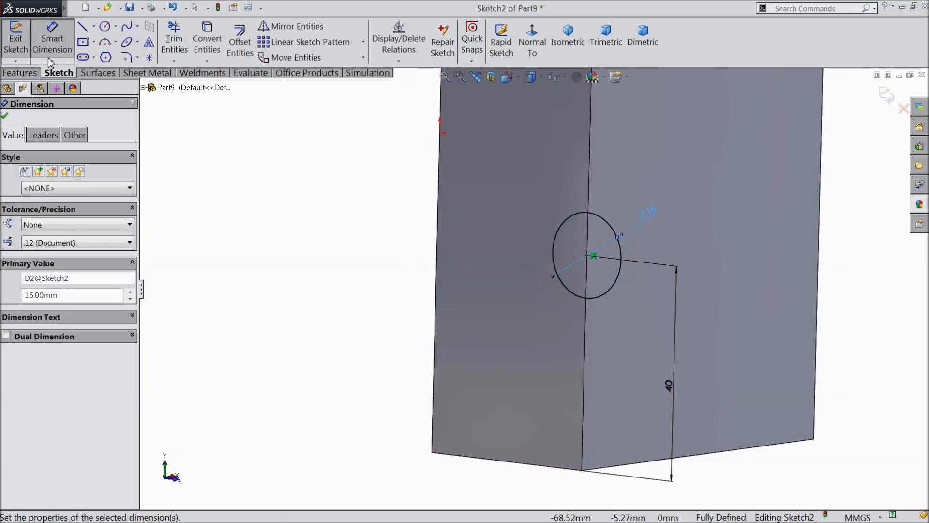
pyautogui.click(20, 73)
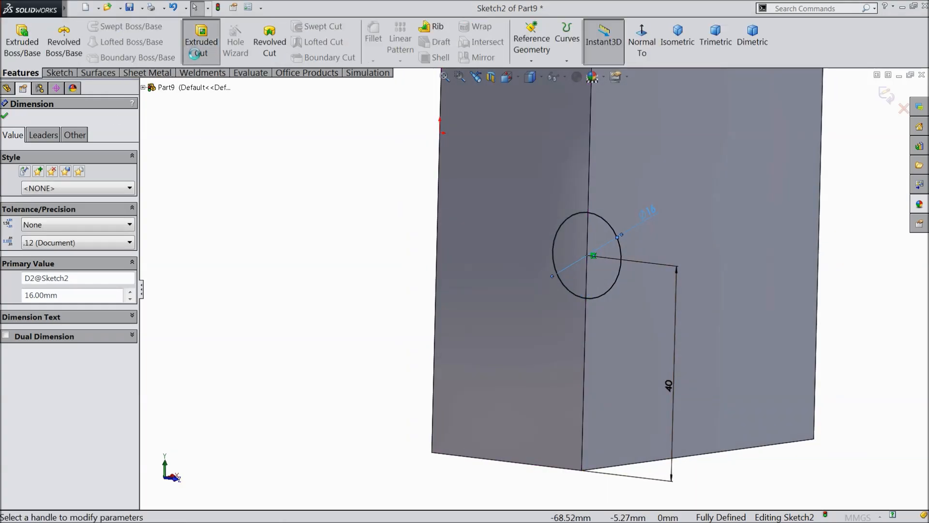
pyautogui.write('8')
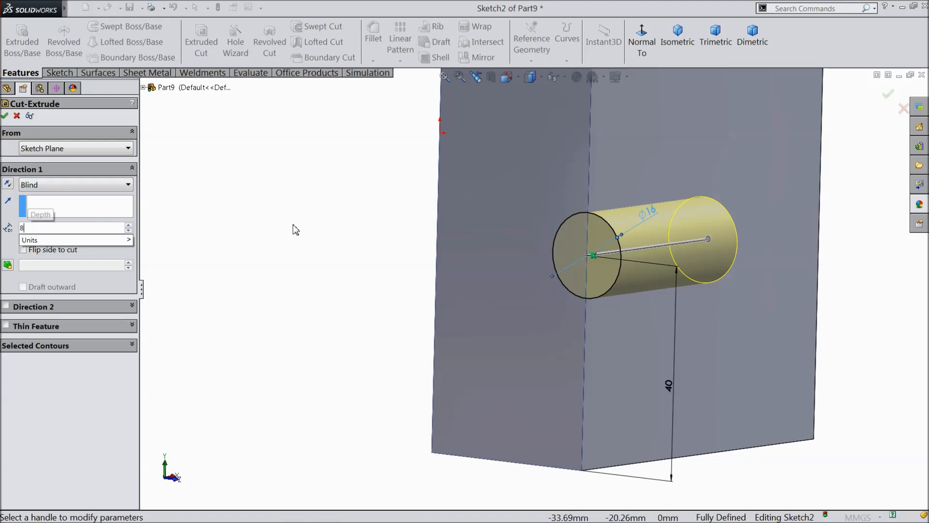
pyautogui.press('Return')
pyautogui.click(5, 116)
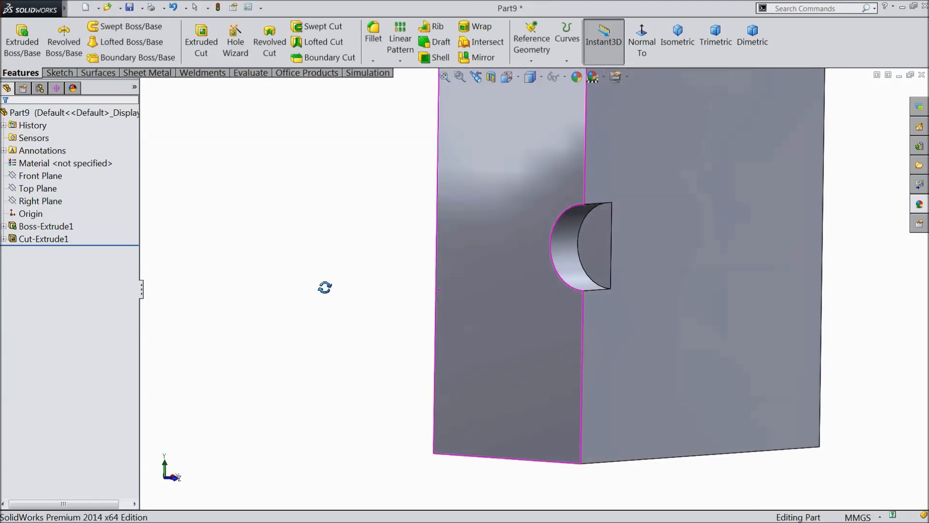
# Start a sketch on the block's large front face and draw an upright corner rectangle about 17 × 75 mm beside the notch.
pyautogui.moveTo(323, 295); pyautogui.dragTo(301, 305, button='middle')
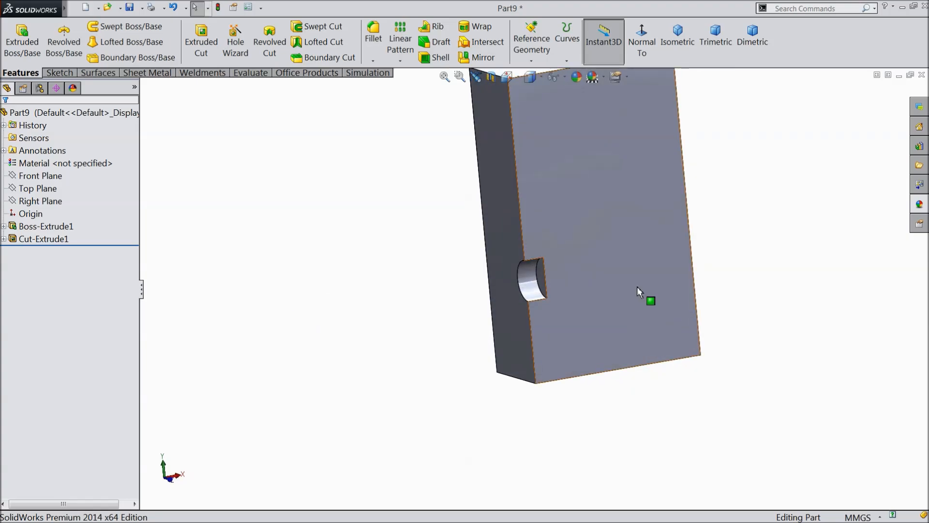
pyautogui.click(594, 276)
pyautogui.click(630, 242)
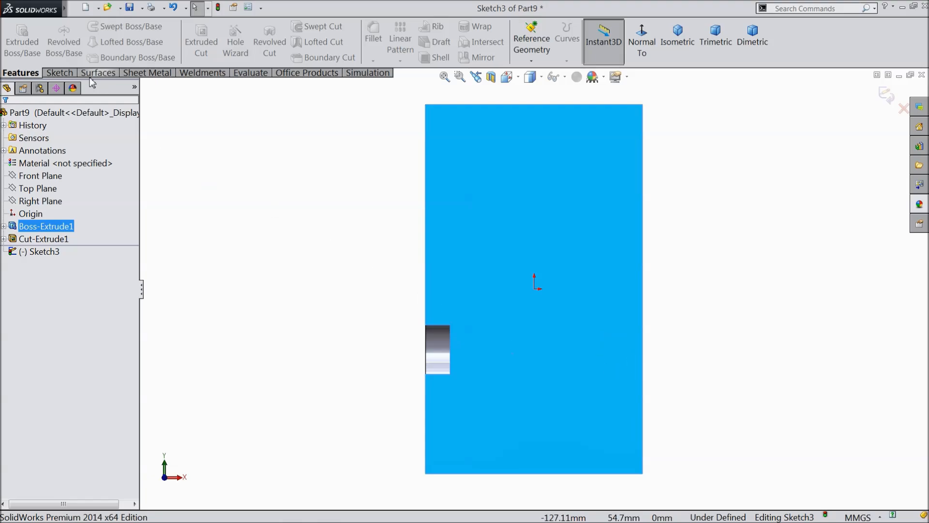
pyautogui.click(59, 73)
pyautogui.click(94, 42)
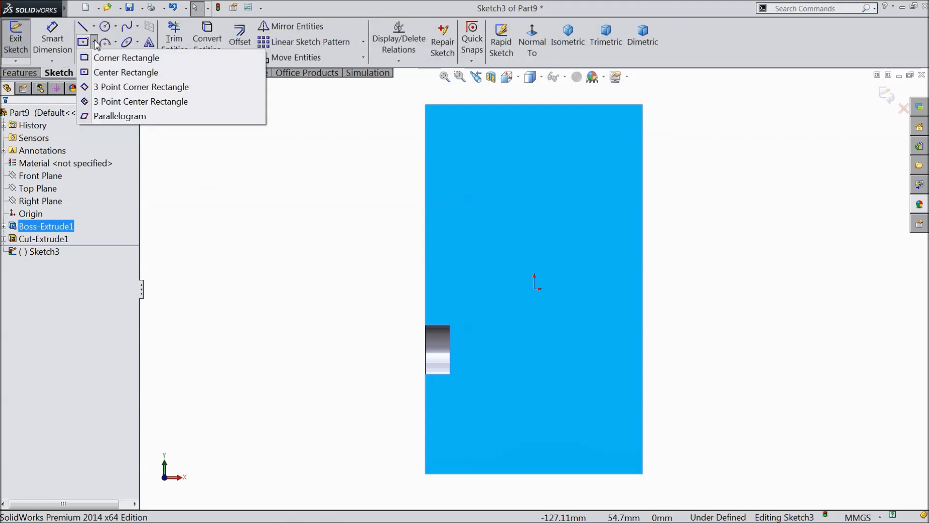
pyautogui.click(104, 56)
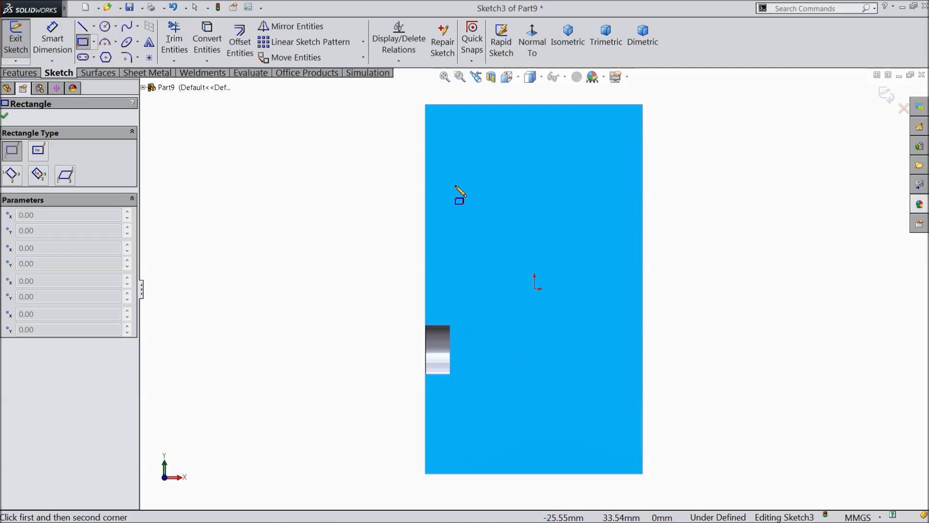
pyautogui.click(453, 184)
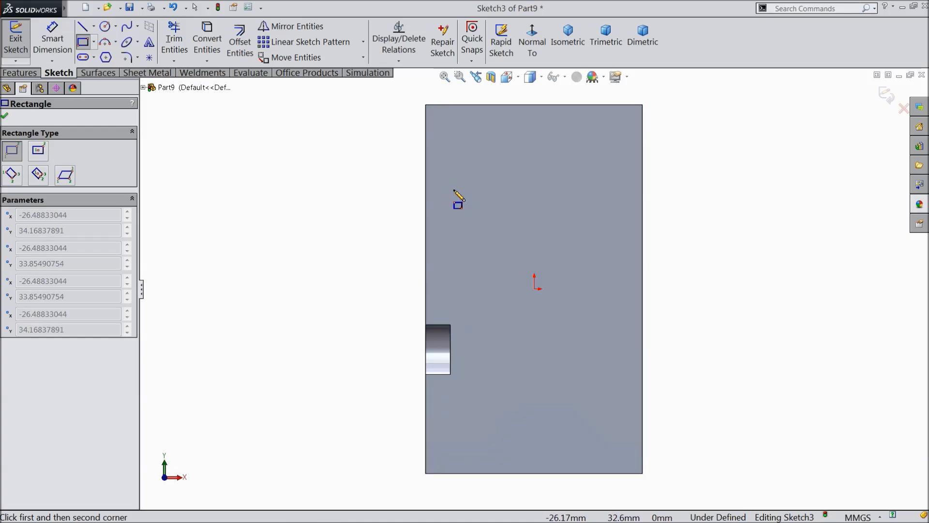
pyautogui.click(505, 415)
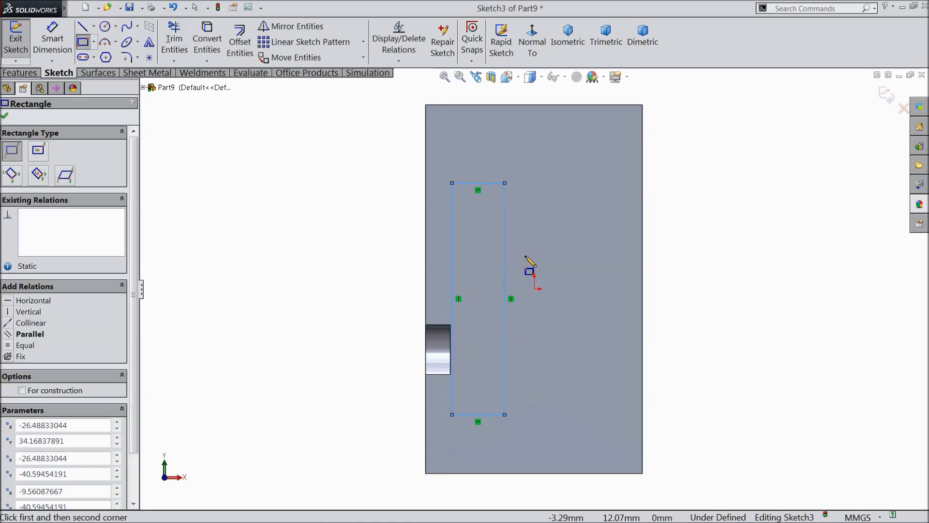
# Draw two more upright rectangles, one about 15 × 74 mm set lower in the middle and one about 14 × 78 mm near the far edge.
pyautogui.click(525, 225)
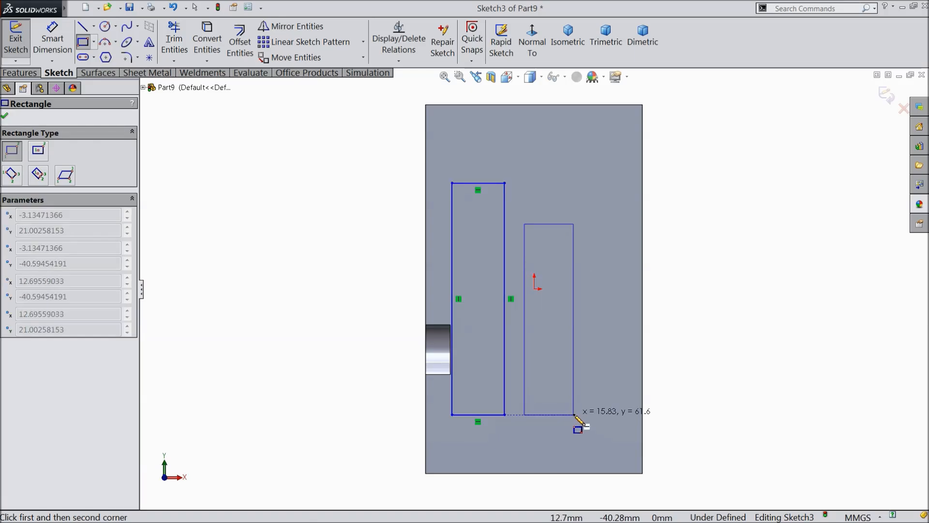
pyautogui.click(571, 453)
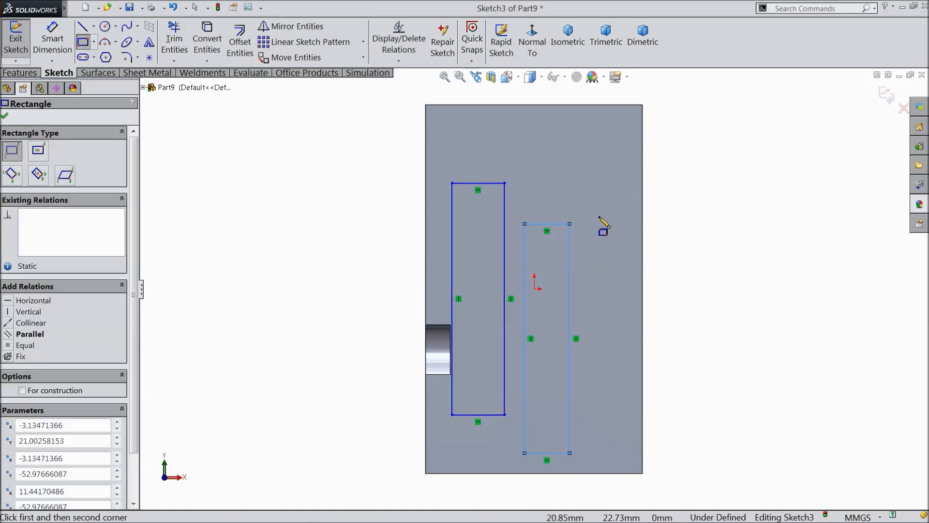
pyautogui.click(581, 184)
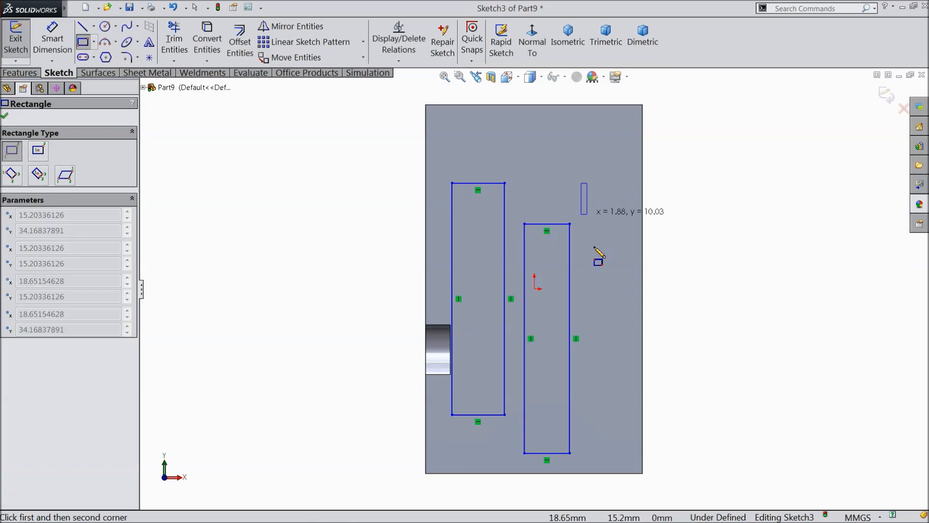
pyautogui.click(626, 425)
pyautogui.rightClick(678, 267)
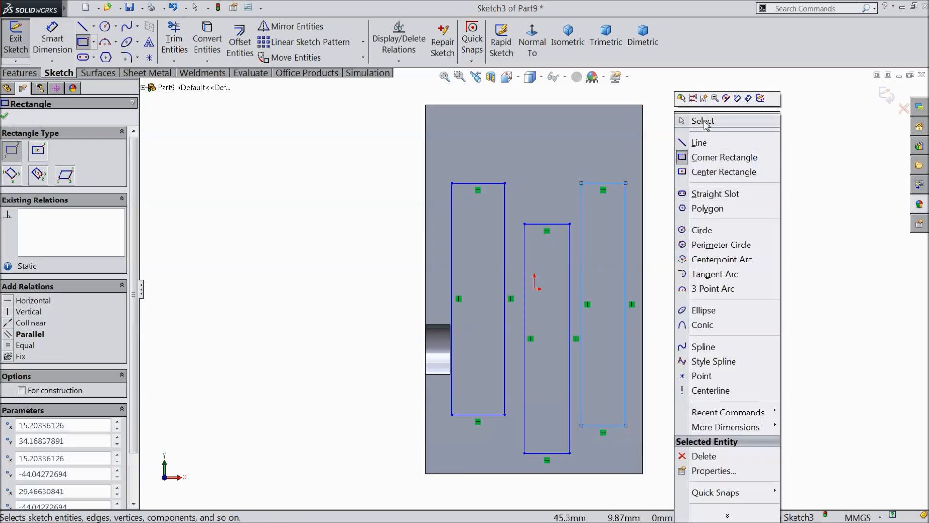
pyautogui.click(702, 121)
# Make the bottom edges of the two outer rectangles collinear.
pyautogui.scroll(-2, 600, 433)
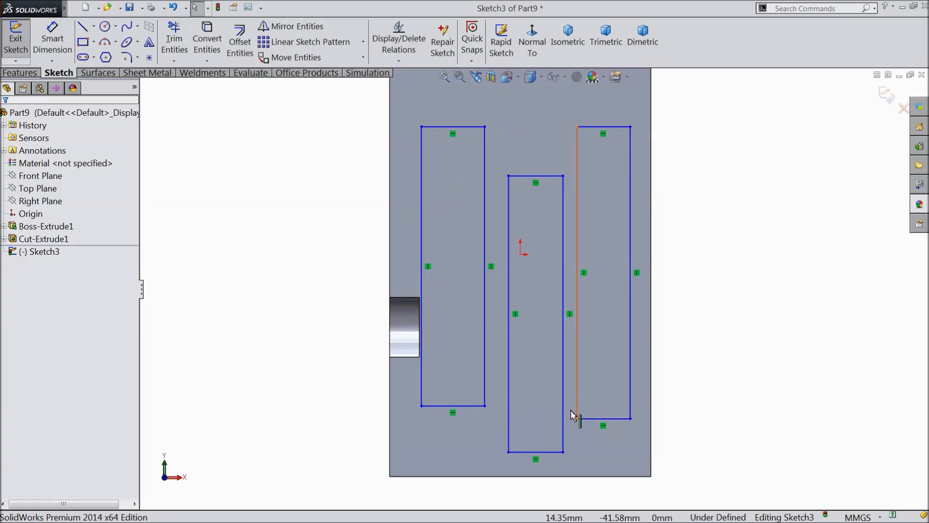
pyautogui.scroll(1, 550, 361)
pyautogui.scroll(-1, 551, 361)
pyautogui.scroll(1, 551, 361)
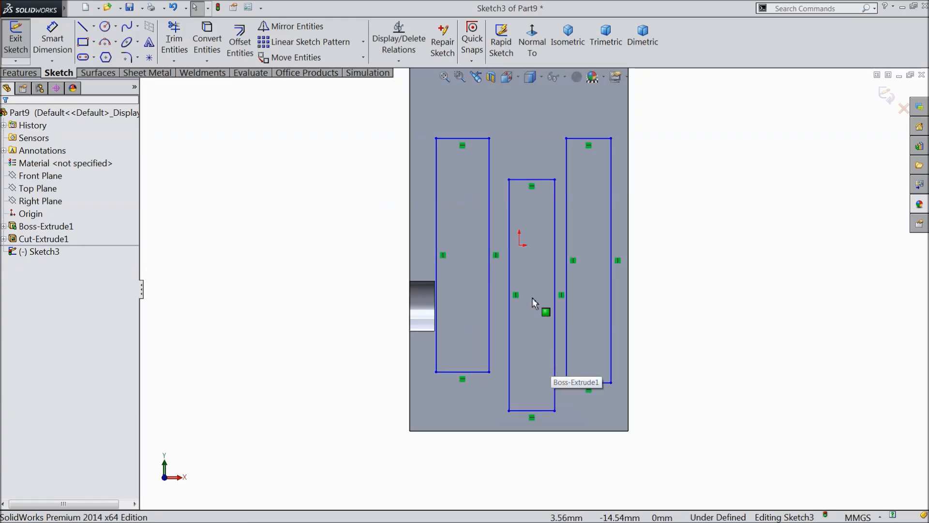
pyautogui.click(464, 371)
pyautogui.keyDown('ctrl'); pyautogui.click(591, 383); pyautogui.keyUp('ctrl')
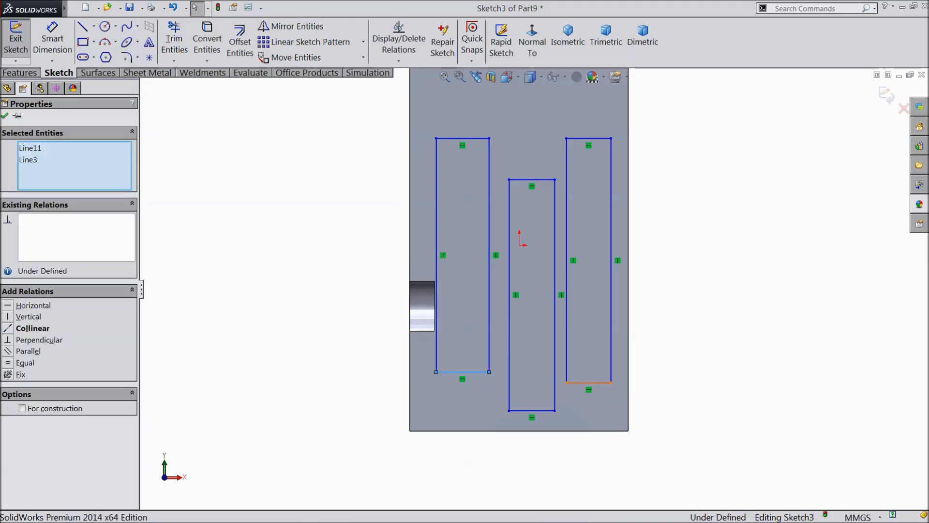
pyautogui.click(640, 343)
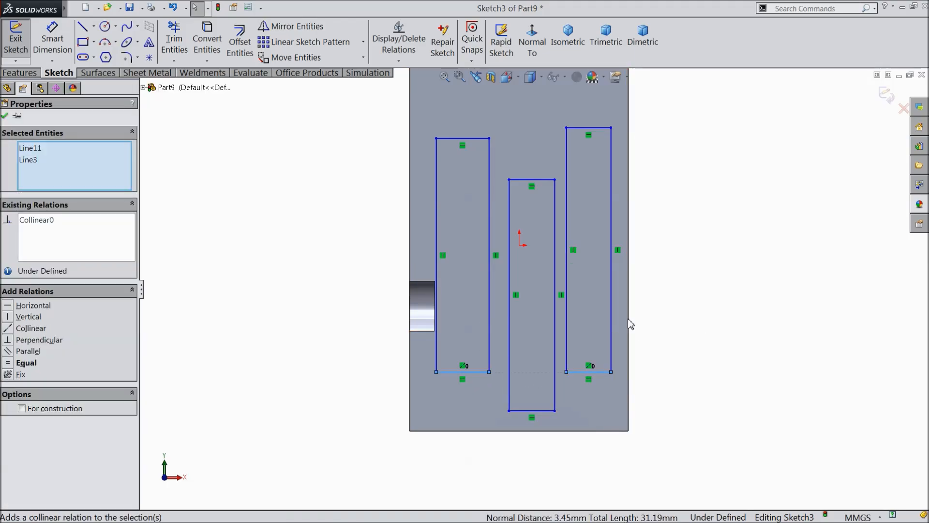
# Make the top edges of the two outer rectangles collinear.
pyautogui.click(468, 139)
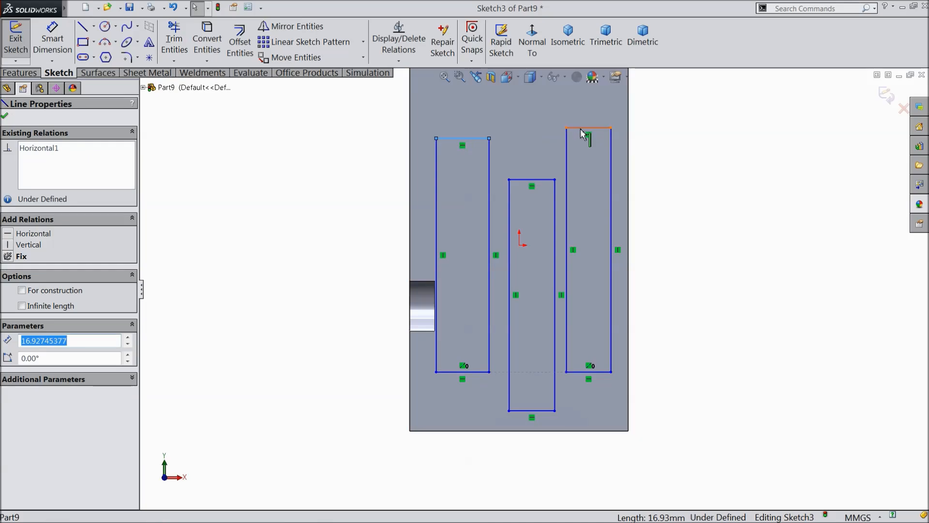
pyautogui.keyDown('ctrl'); pyautogui.click(585, 129); pyautogui.keyUp('ctrl')
pyautogui.click(630, 88)
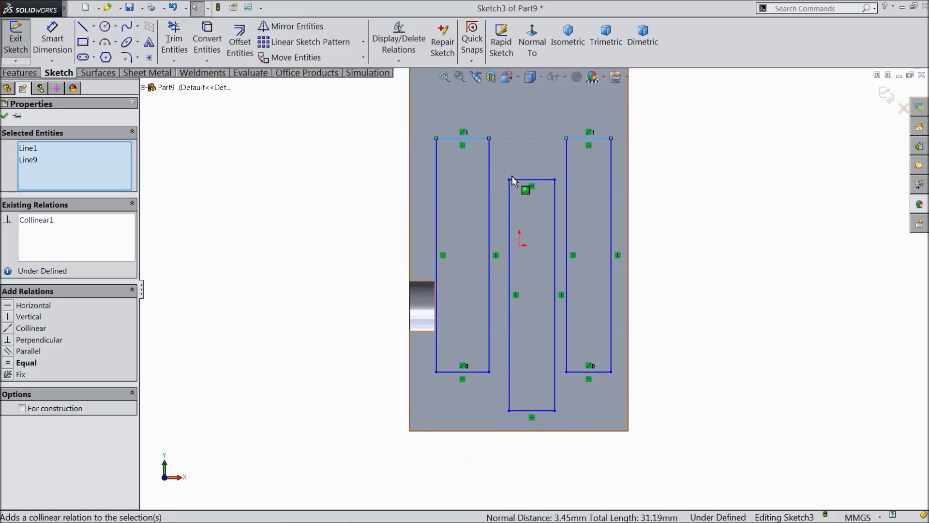
# Apply an equal relation to the long vertical sides of all three rectangles.
pyautogui.click(437, 181)
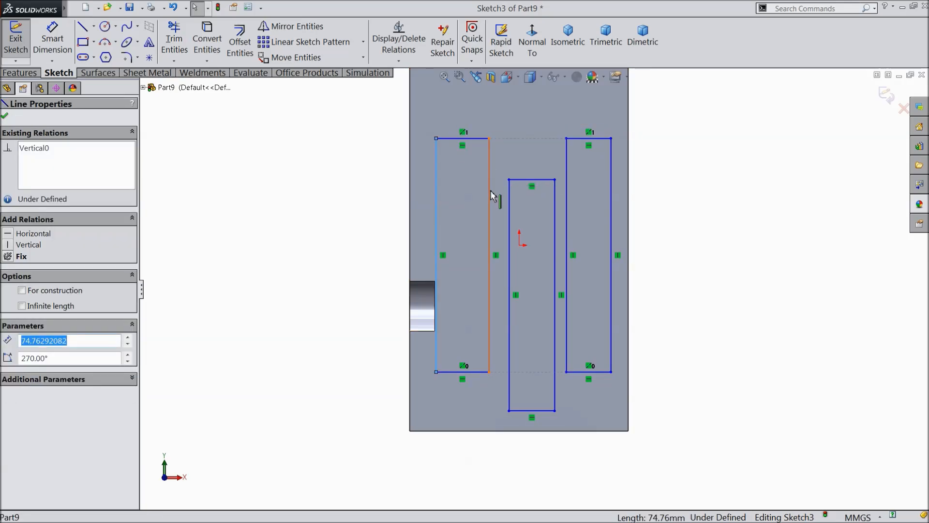
pyautogui.click(668, 191)
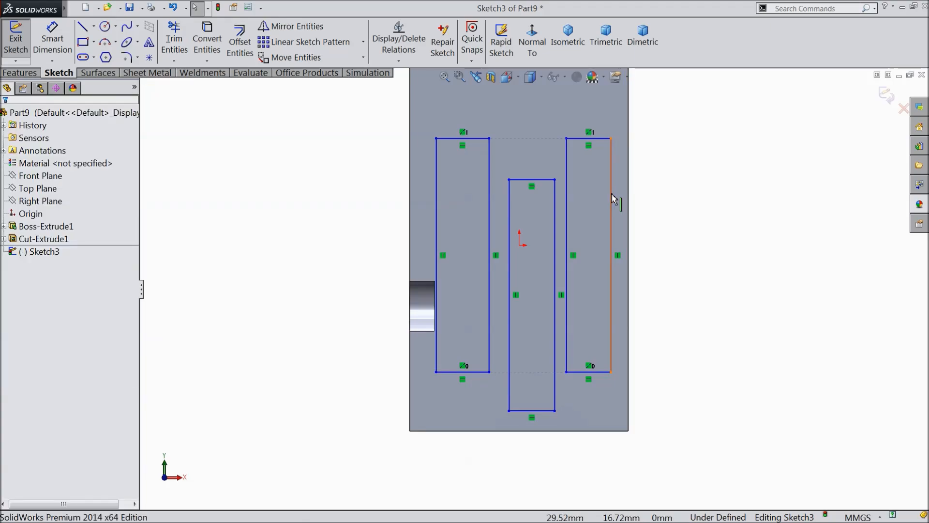
pyautogui.click(611, 202)
pyautogui.keyDown('ctrl'); pyautogui.click(566, 203); pyautogui.keyUp('ctrl')
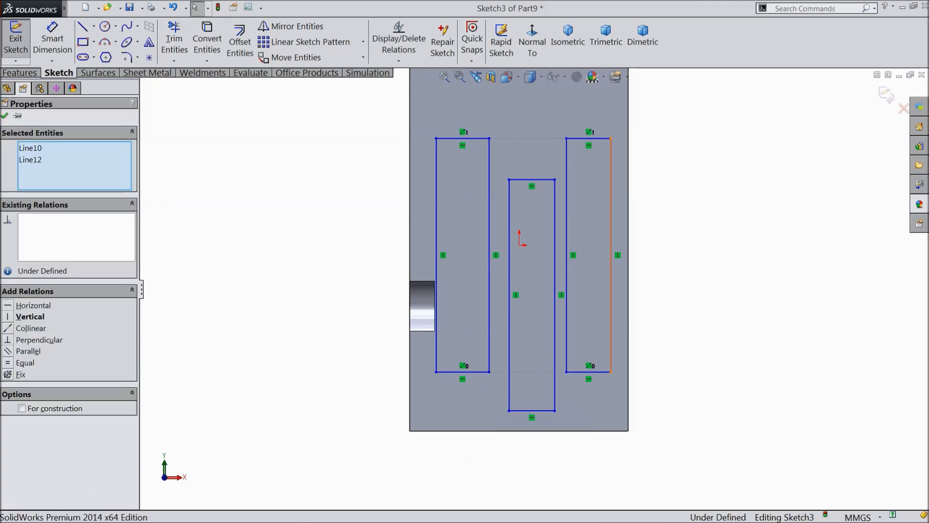
pyautogui.keyDown('ctrl'); pyautogui.click(555, 201); pyautogui.keyUp('ctrl')
pyautogui.keyDown('ctrl'); pyautogui.click(508, 207); pyautogui.keyUp('ctrl')
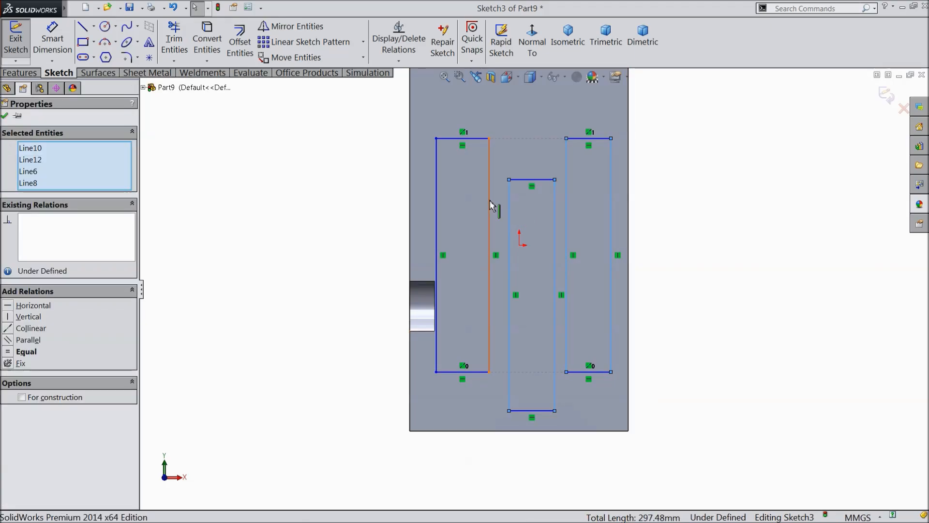
pyautogui.keyDown('ctrl'); pyautogui.click(489, 207); pyautogui.keyUp('ctrl')
pyautogui.keyDown('ctrl'); pyautogui.click(437, 208); pyautogui.keyUp('ctrl')
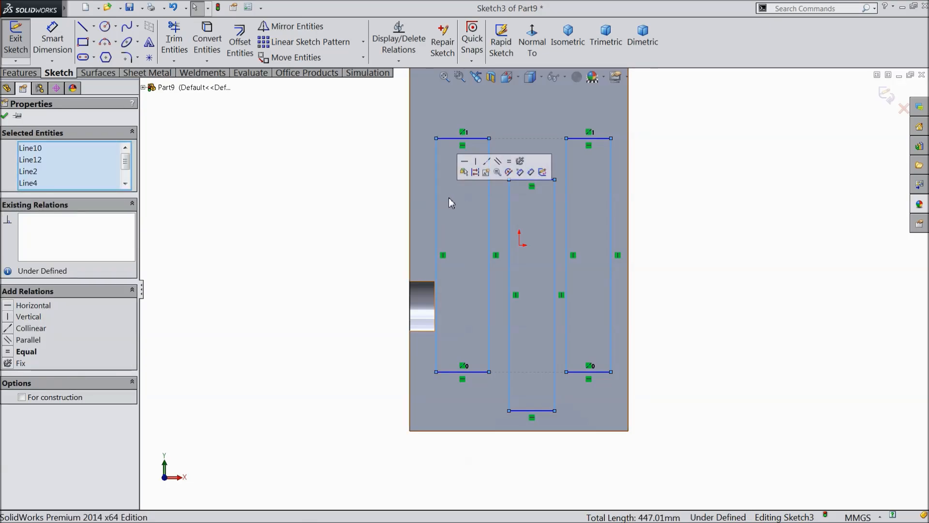
pyautogui.click(509, 162)
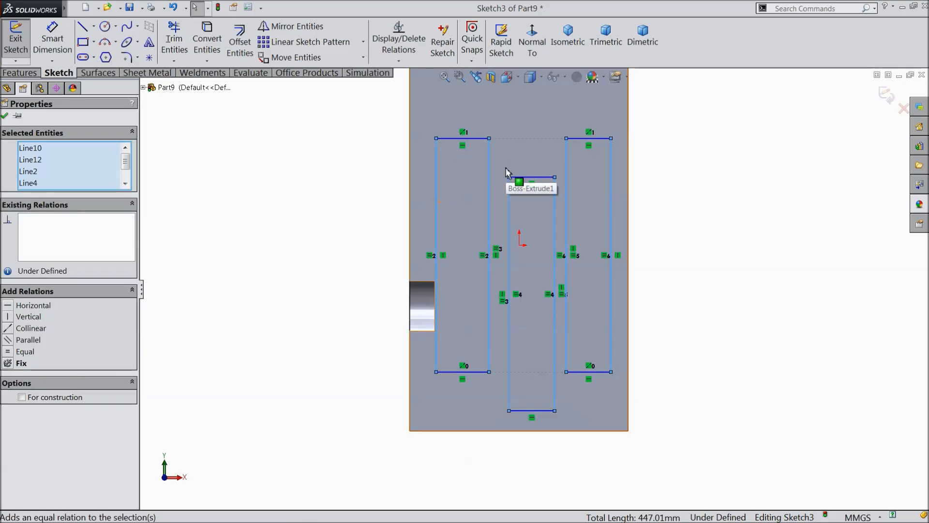
pyautogui.click(328, 167)
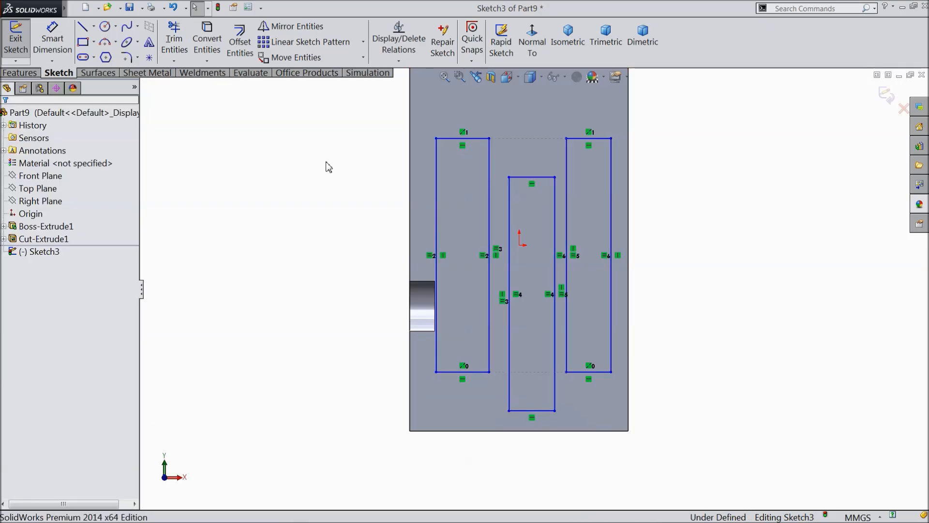
# Apply an equal relation to the top edges of all three rectangles.
pyautogui.click(468, 139)
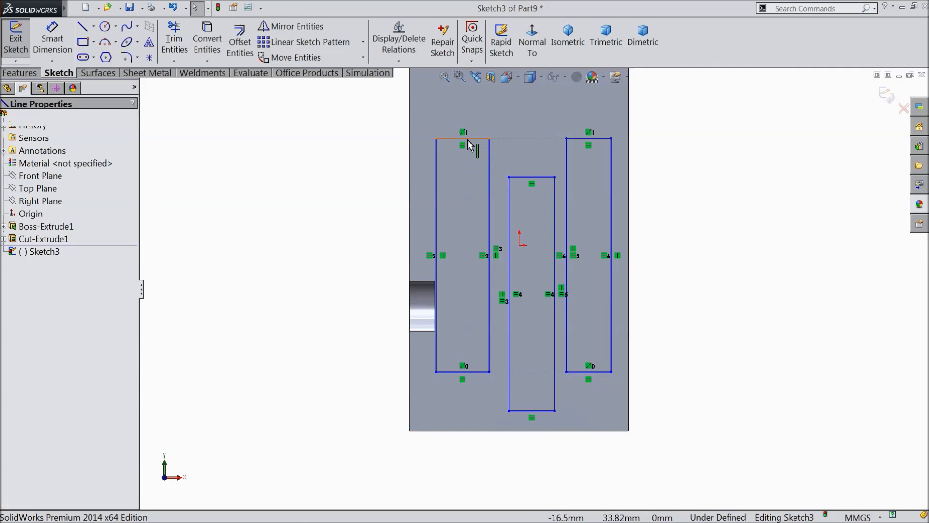
pyautogui.keyDown('ctrl'); pyautogui.click(534, 177); pyautogui.keyUp('ctrl')
pyautogui.keyDown('ctrl'); pyautogui.click(591, 140); pyautogui.keyUp('ctrl')
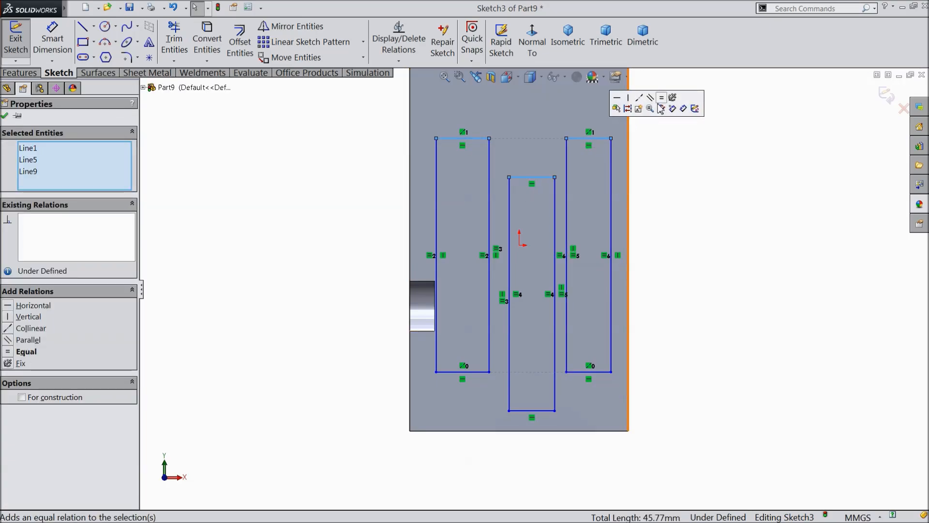
pyautogui.click(662, 100)
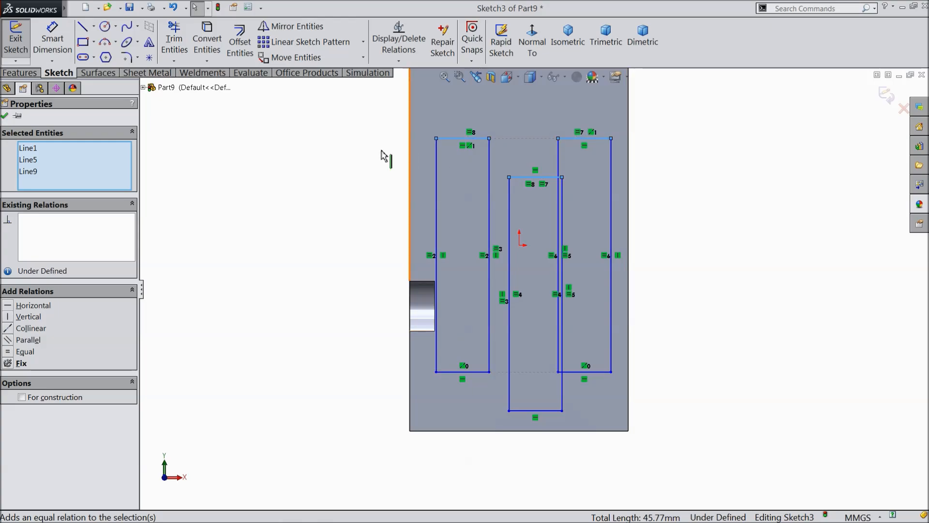
pyautogui.click(6, 116)
# Dimension the gap between the block's notched side edge and the nearest rectangle as 8 mm.
pyautogui.click(53, 41)
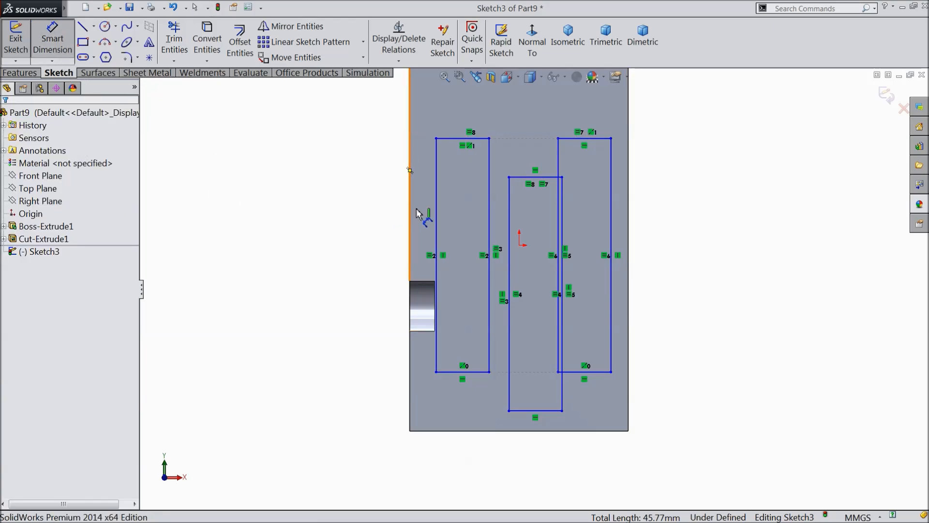
pyautogui.click(437, 198)
pyautogui.click(411, 145)
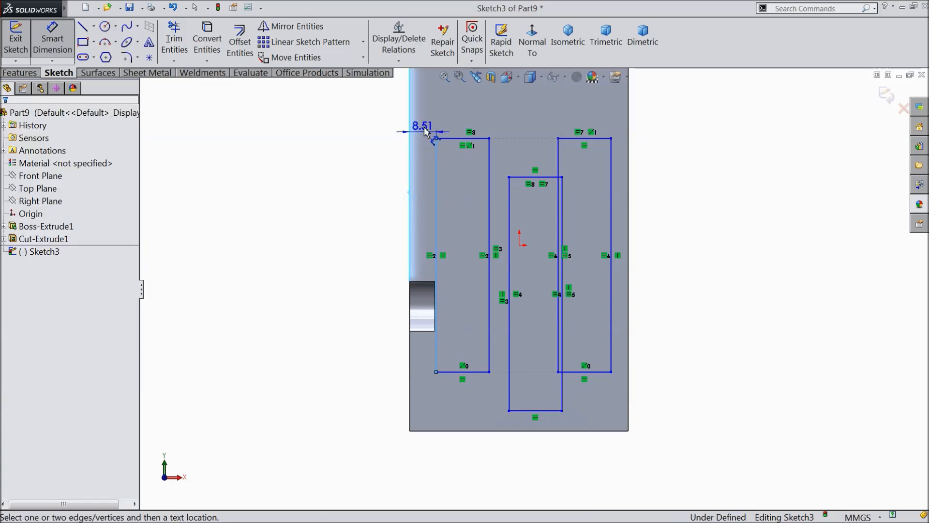
pyautogui.click(424, 123)
pyautogui.write('8')
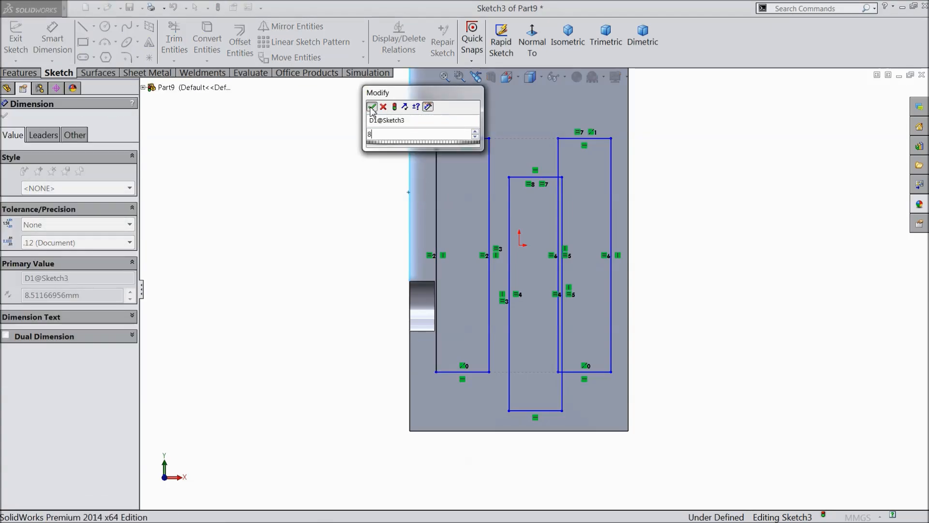
pyautogui.press('Return')
# Dimension the width of the rectangle beside the notch as 14 mm.
pyautogui.click(465, 138)
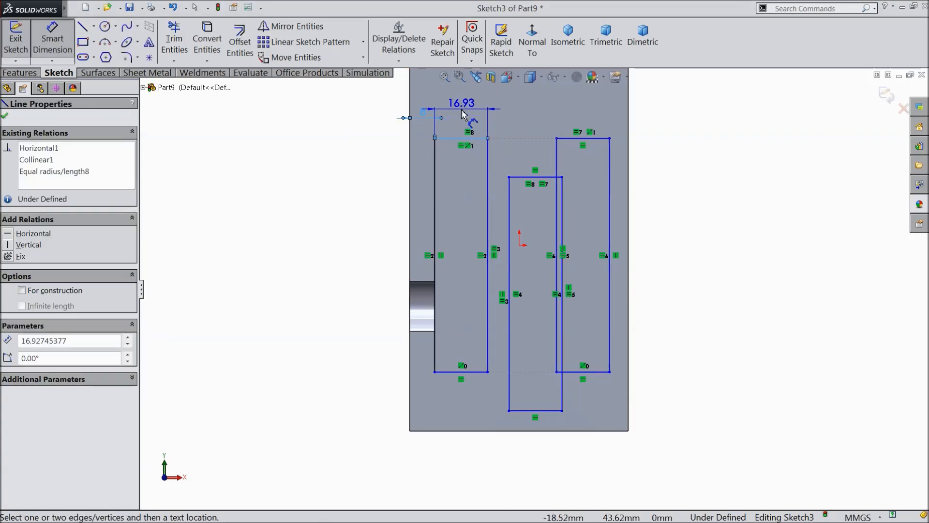
pyautogui.click(462, 115)
pyautogui.write('14')
pyautogui.press('Return')
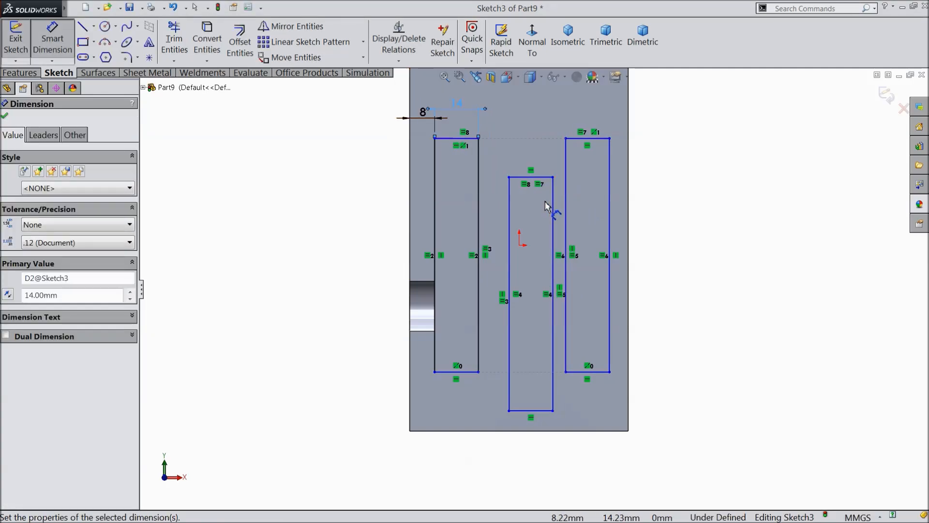
# Set the gap between the notch-side rectangle and the middle rectangle to 6 mm.
pyautogui.scroll(-2, 545, 203)
pyautogui.click(502, 196)
pyautogui.click(466, 201)
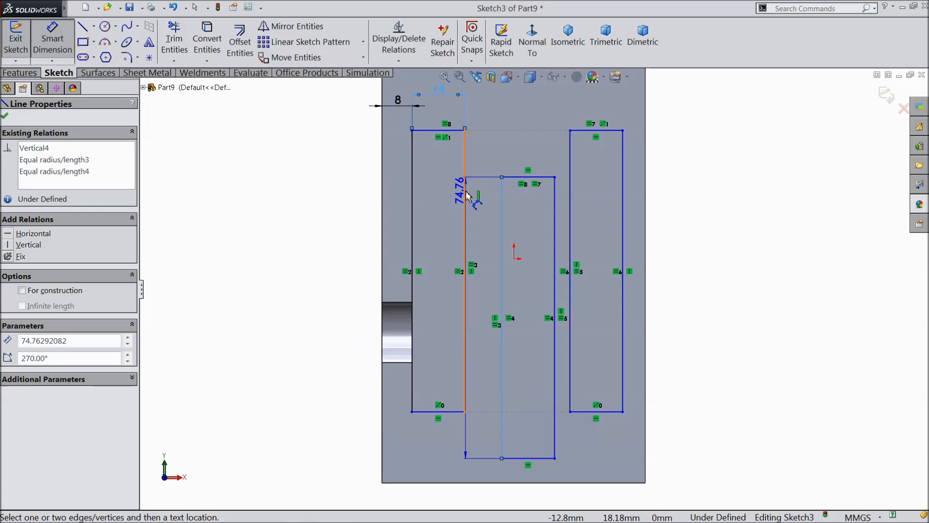
pyautogui.click(488, 145)
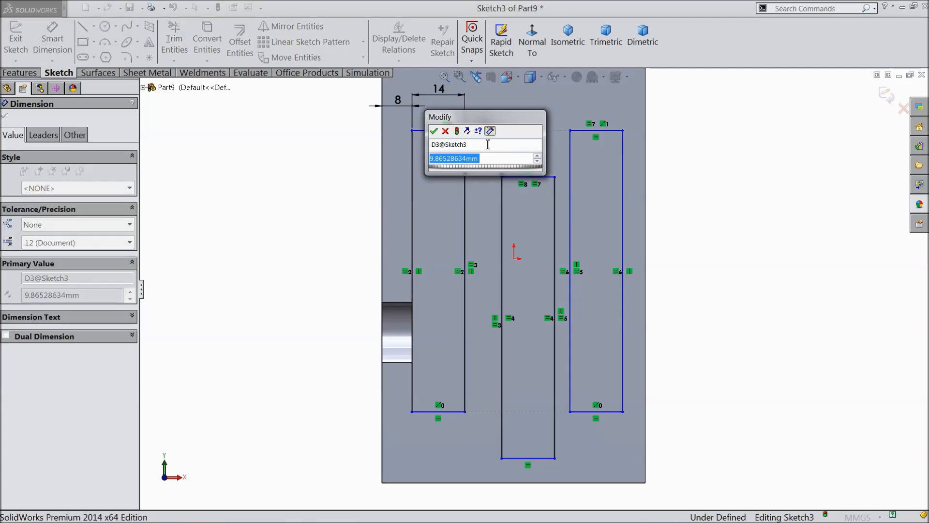
pyautogui.write('6')
pyautogui.click(434, 131)
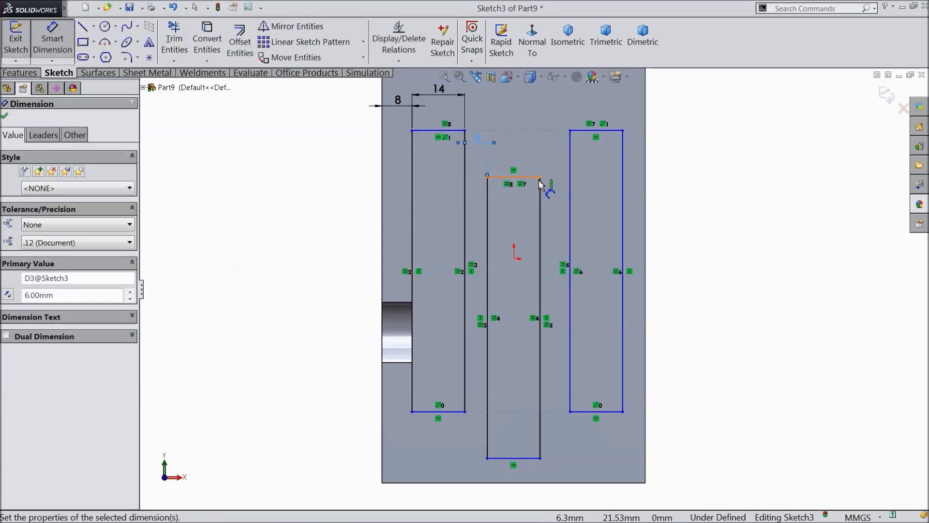
# Set the gap between the middle rectangle and the far rectangle to 6 mm.
pyautogui.click(570, 184)
pyautogui.click(541, 204)
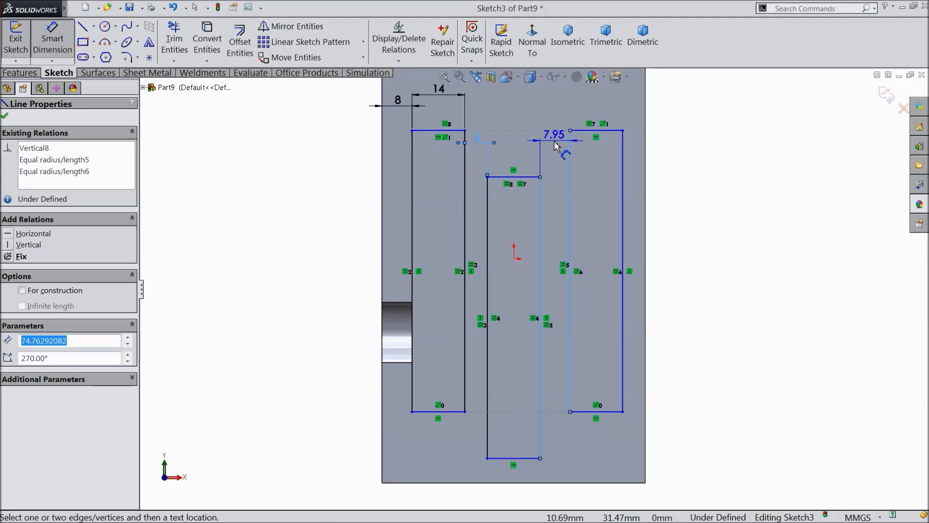
pyautogui.click(555, 145)
pyautogui.write('6')
pyautogui.click(503, 129)
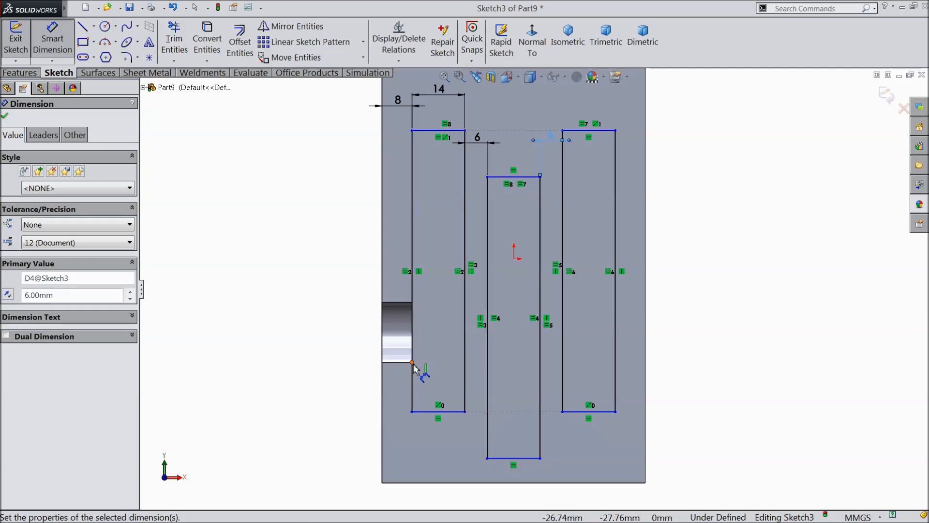
pyautogui.click(6, 116)
# Draw a horizontal centerline about 77 mm long from the middle of the notch's outer edge across the block.
pyautogui.click(94, 27)
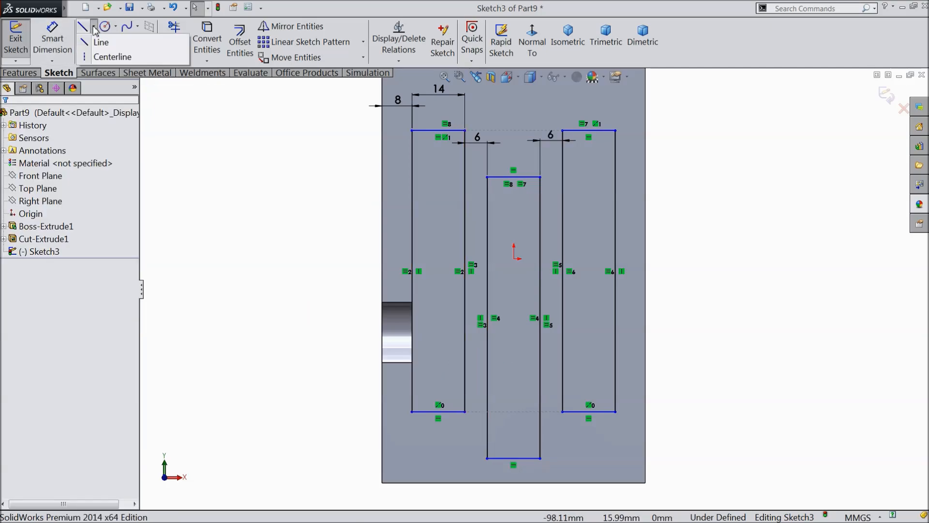
pyautogui.click(109, 55)
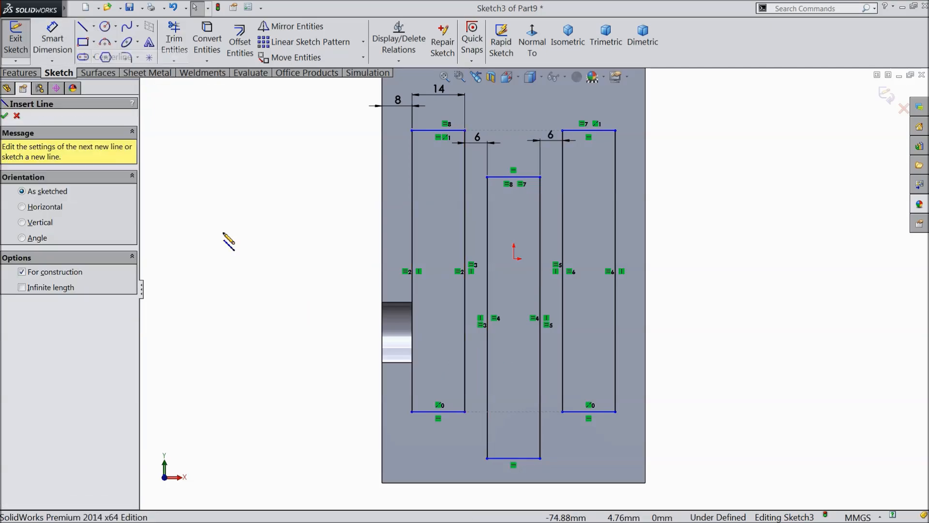
pyautogui.click(382, 331)
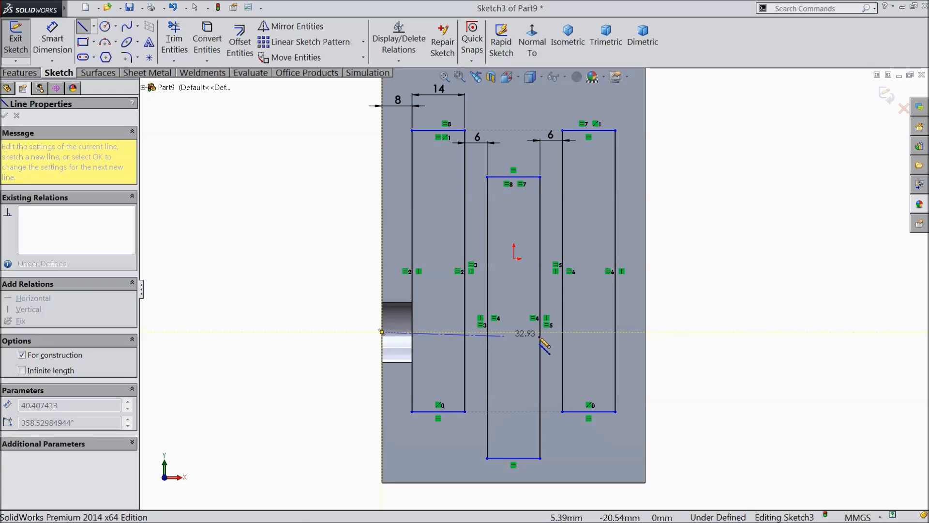
pyautogui.click(670, 332)
pyautogui.rightClick(679, 295)
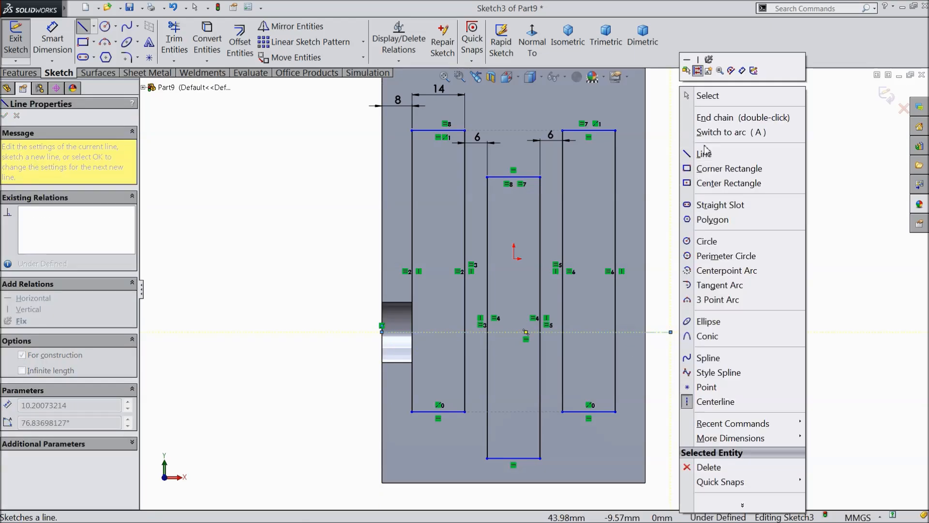
pyautogui.click(711, 95)
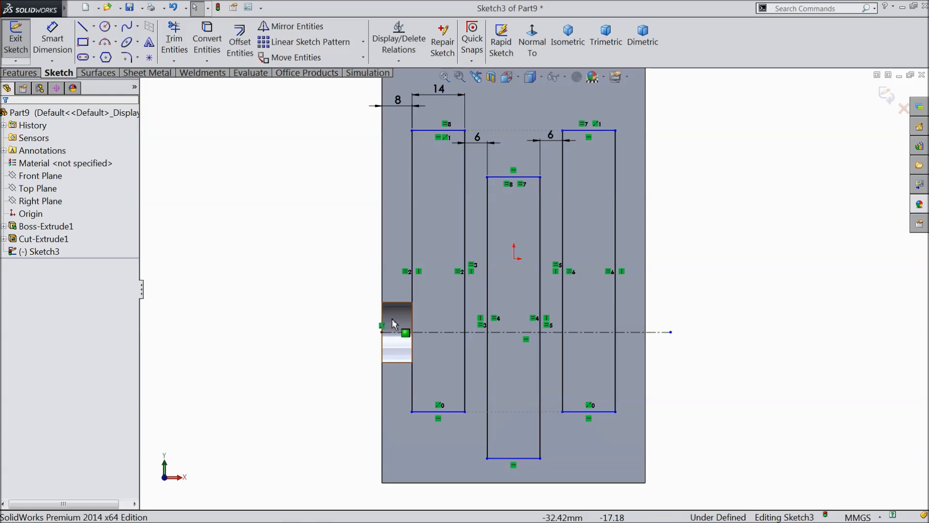
# Draw a second horizontal centerline across the block from its notched side edge, about 36 mm above the first centerline.
pyautogui.click(94, 26)
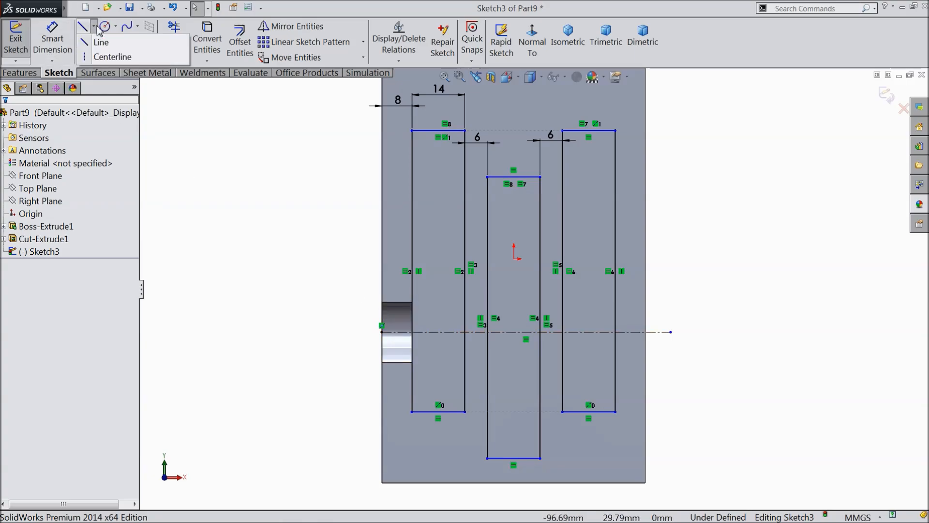
pyautogui.click(111, 60)
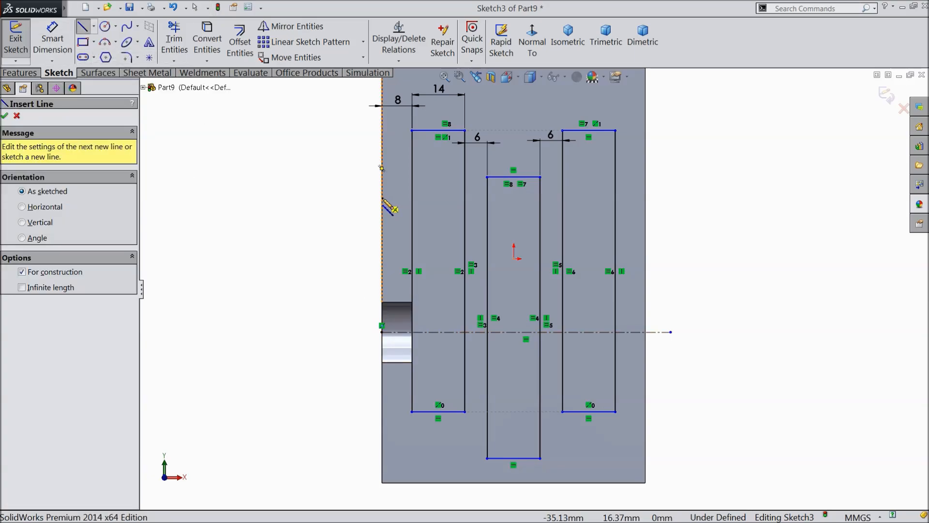
pyautogui.click(382, 197)
pyautogui.click(661, 197)
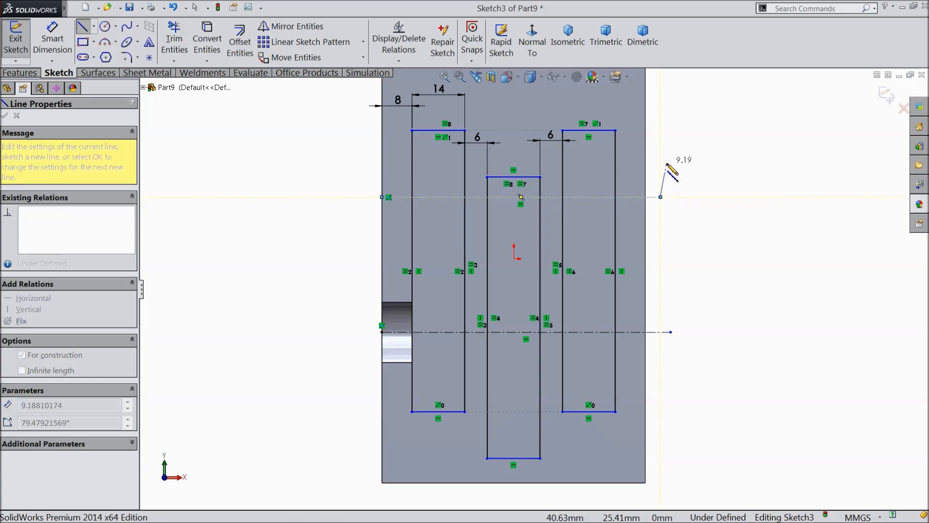
pyautogui.rightClick(664, 184)
pyautogui.click(678, 101)
# Dimension the distance from the lower centerline to the bottom edge of the notch-side rectangle as 15 mm.
pyautogui.press('d')
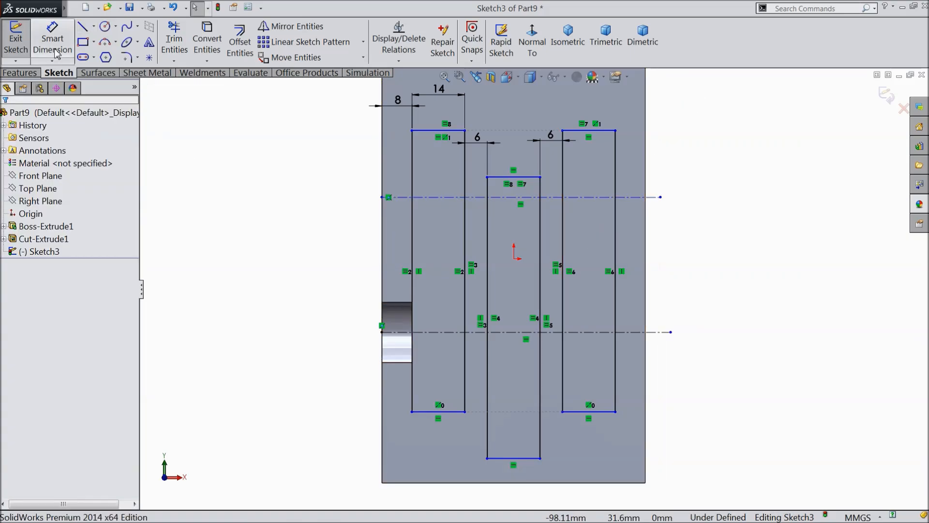
pyautogui.click(438, 334)
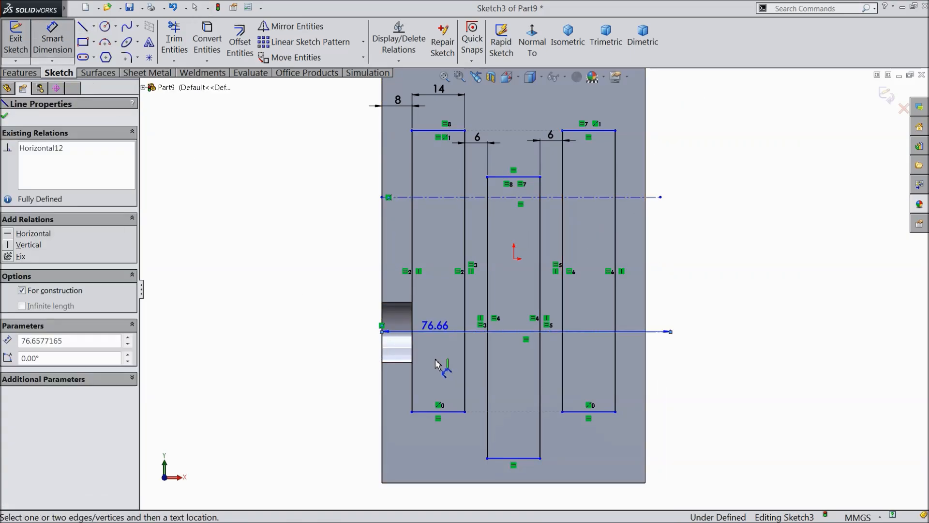
pyautogui.click(437, 412)
pyautogui.click(352, 387)
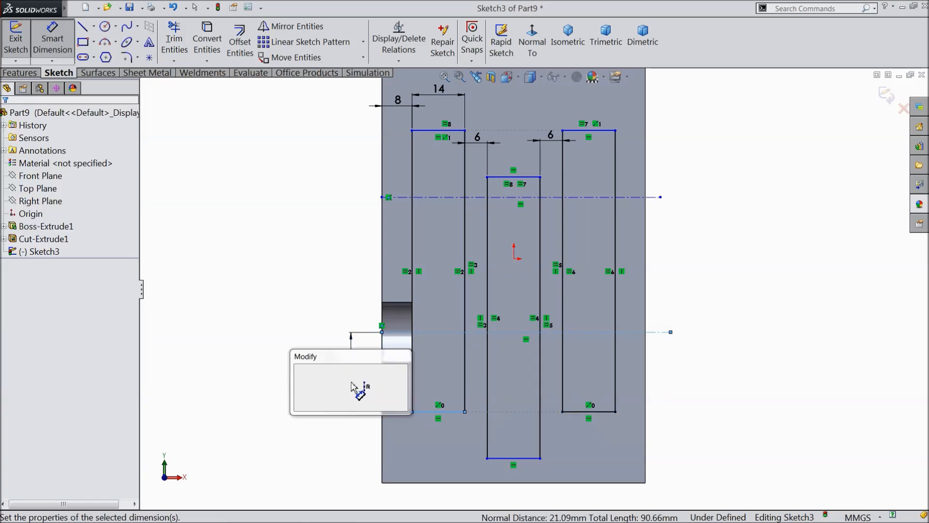
pyautogui.write('15')
pyautogui.click(299, 371)
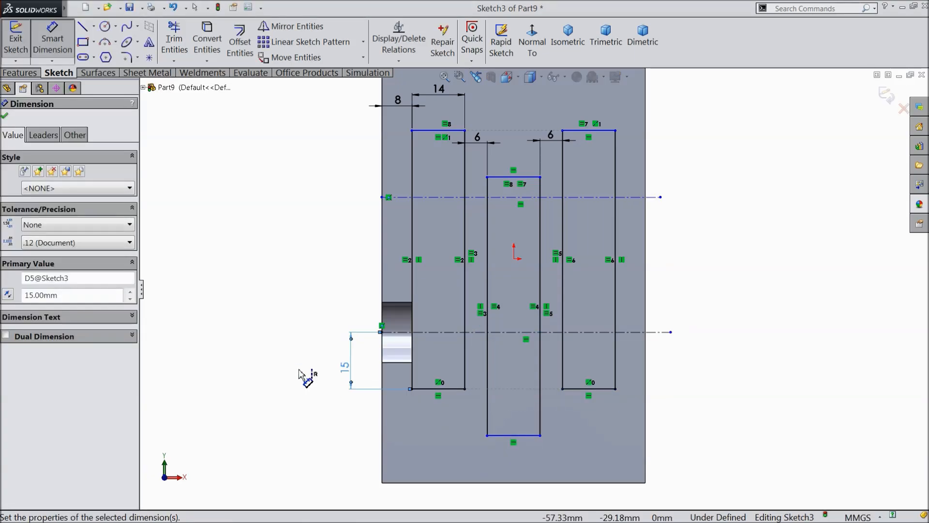
# Dimension the distance between the two horizontal centerlines as 39 mm.
pyautogui.click(420, 332)
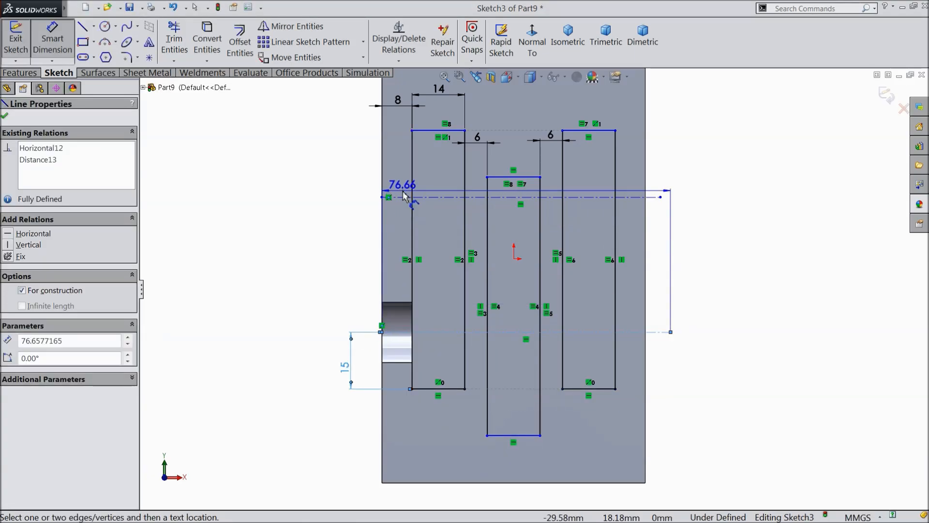
pyautogui.click(401, 197)
pyautogui.click(292, 245)
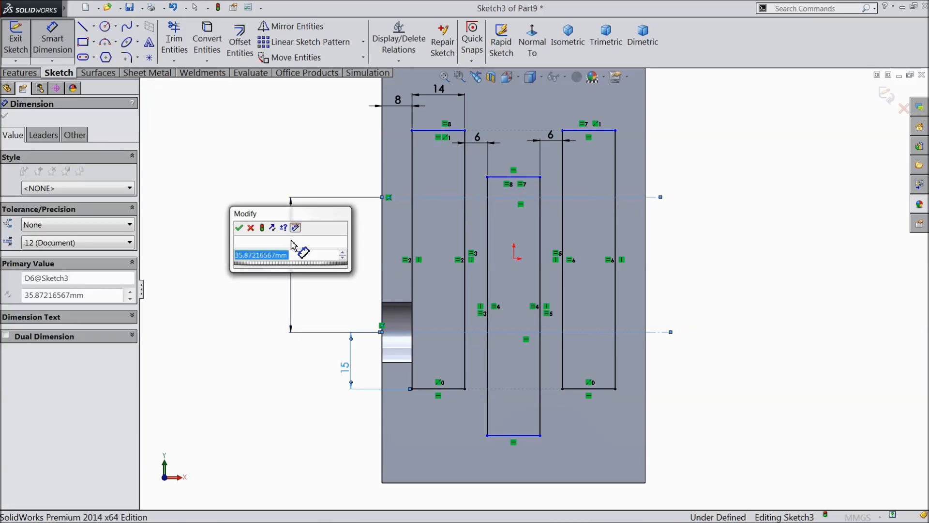
pyautogui.write('39')
pyautogui.click(238, 228)
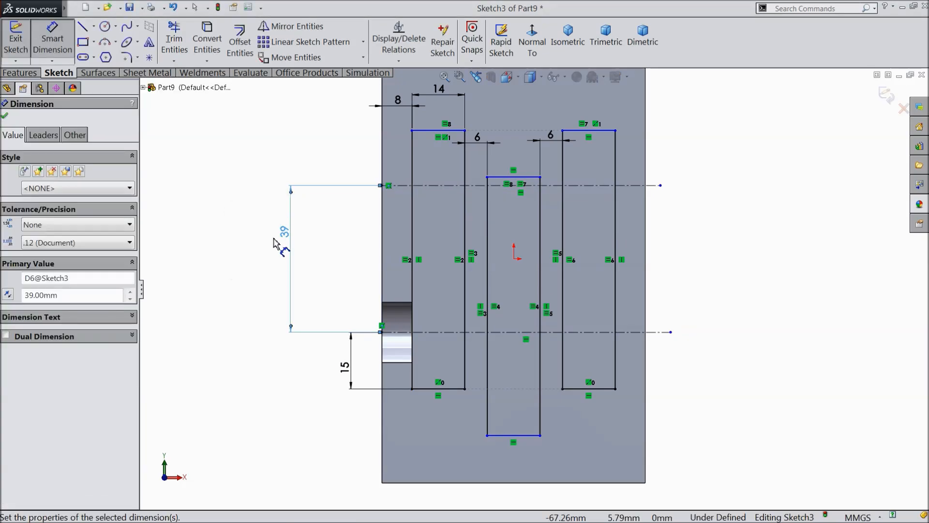
# Dimension the height of the notch-side rectangle as 89 mm.
pyautogui.click(412, 218)
pyautogui.click(216, 242)
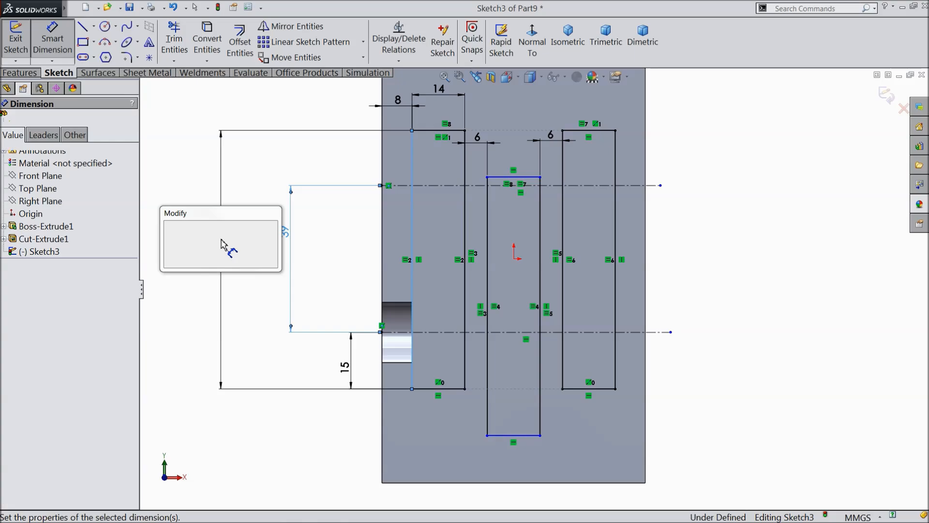
pyautogui.write('89')
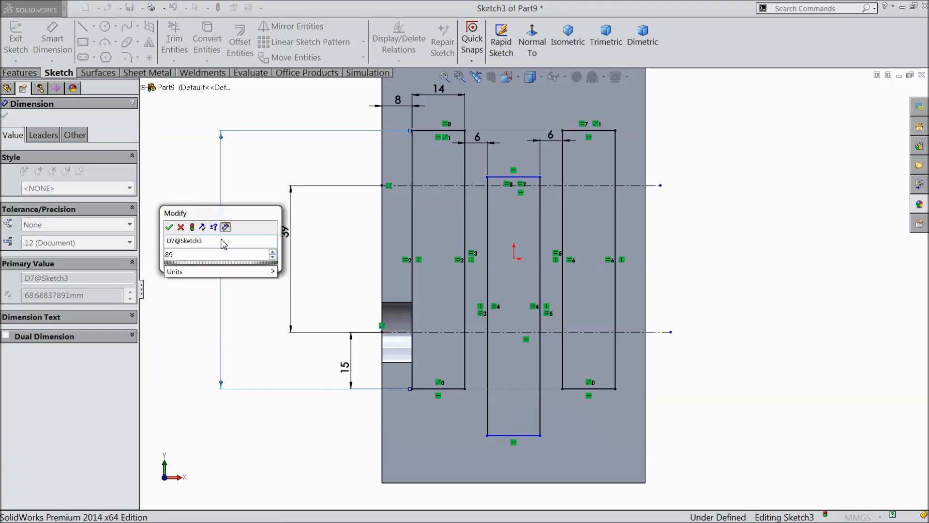
pyautogui.click(170, 228)
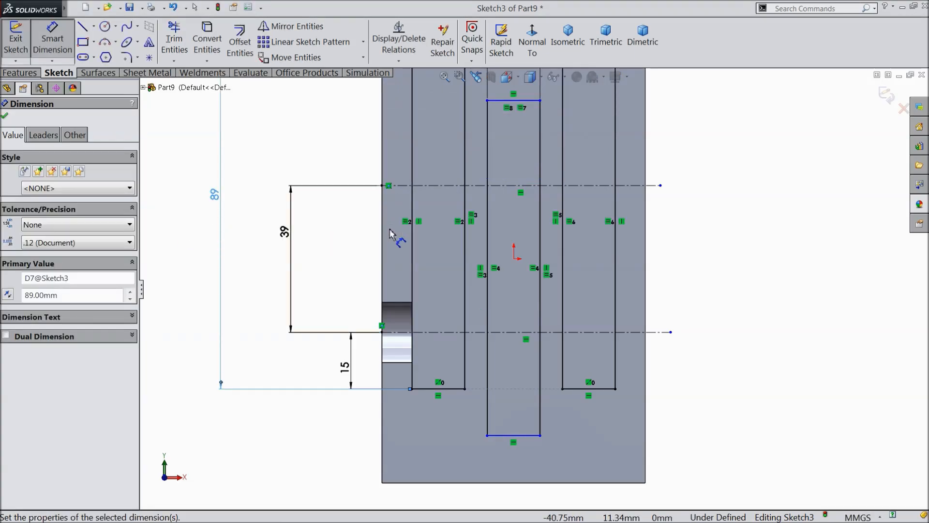
pyautogui.scroll(2, 467, 228)
pyautogui.scroll(1, 471, 222)
pyautogui.scroll(-1, 519, 210)
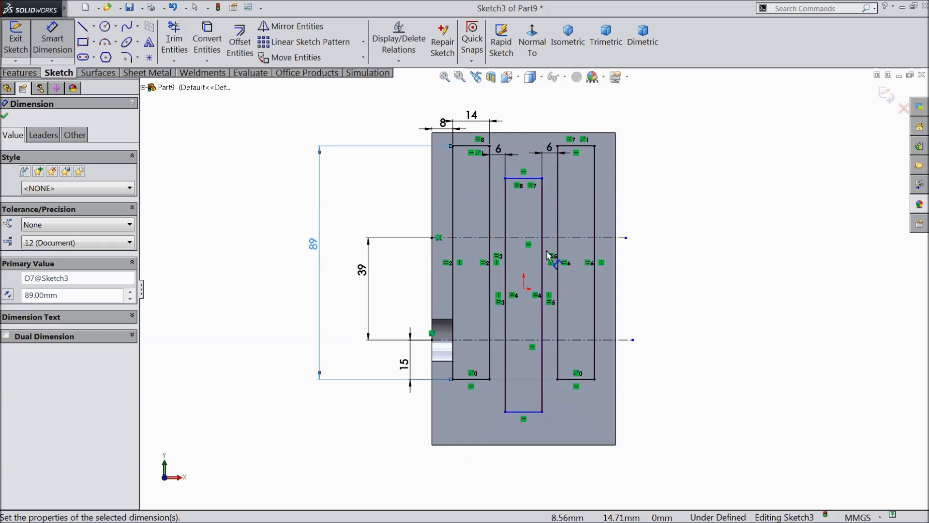
pyautogui.click(5, 117)
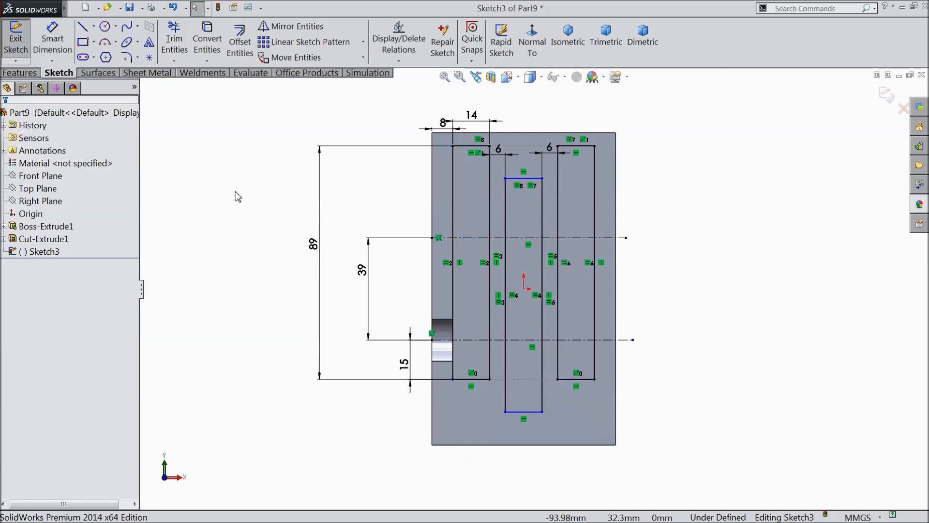
# Dimension the distance from the middle rectangle's top edge to the upper centerline as 15 mm.
pyautogui.scroll(-1, 534, 223)
pyautogui.click(54, 39)
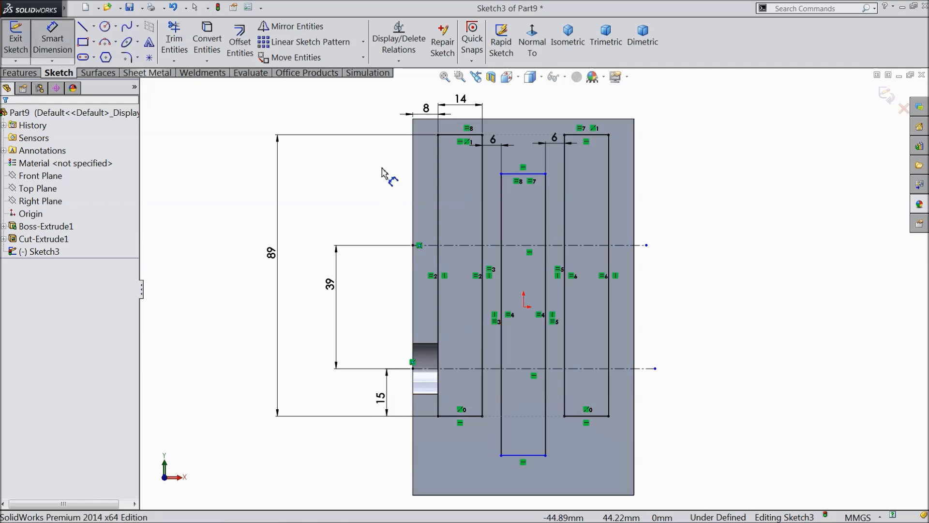
pyautogui.click(526, 180)
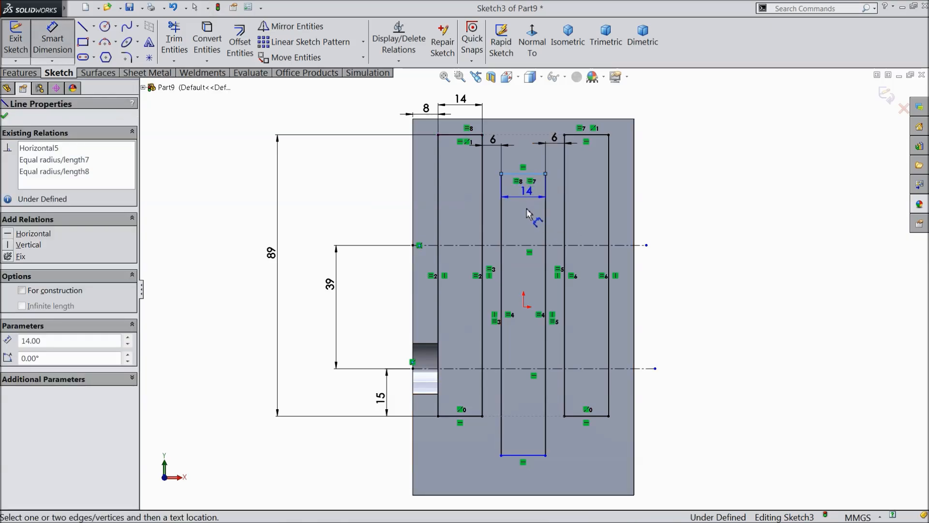
pyautogui.click(526, 246)
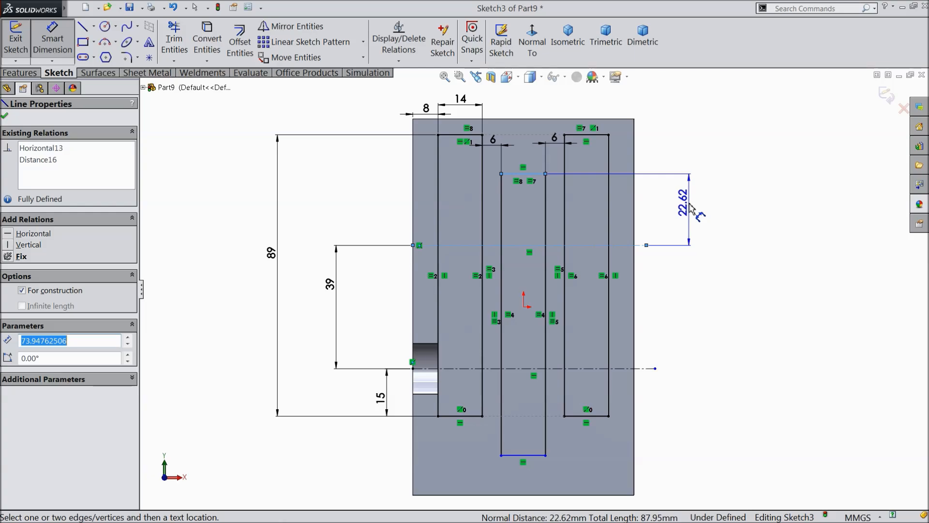
pyautogui.click(691, 209)
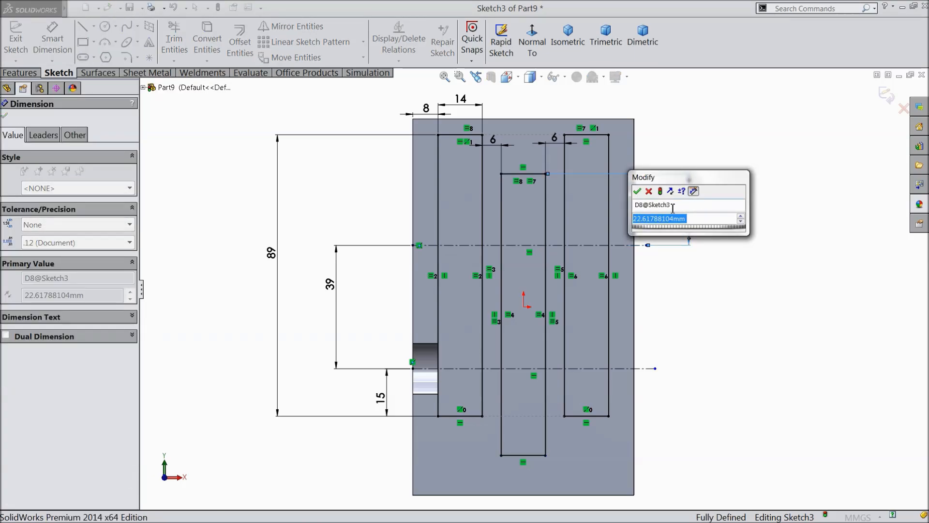
pyautogui.press('BackSpace')
pyautogui.click(637, 192)
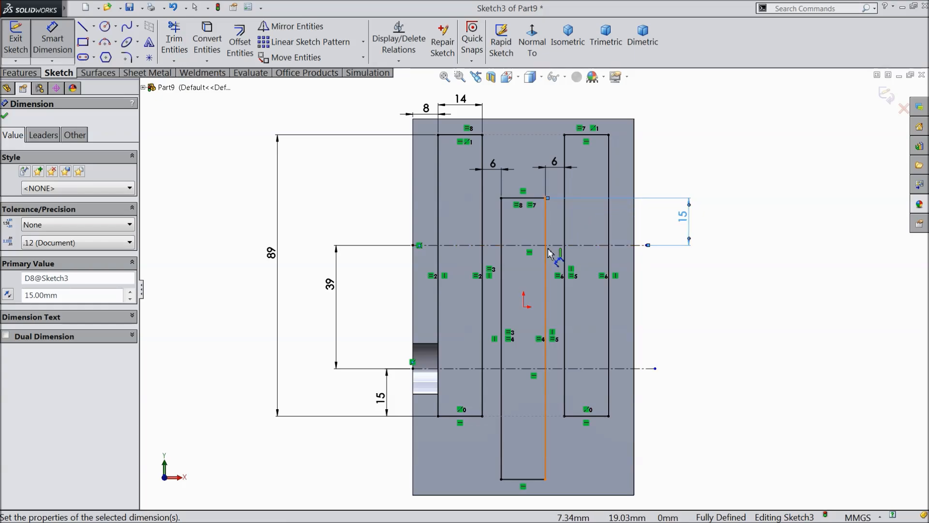
pyautogui.click(5, 117)
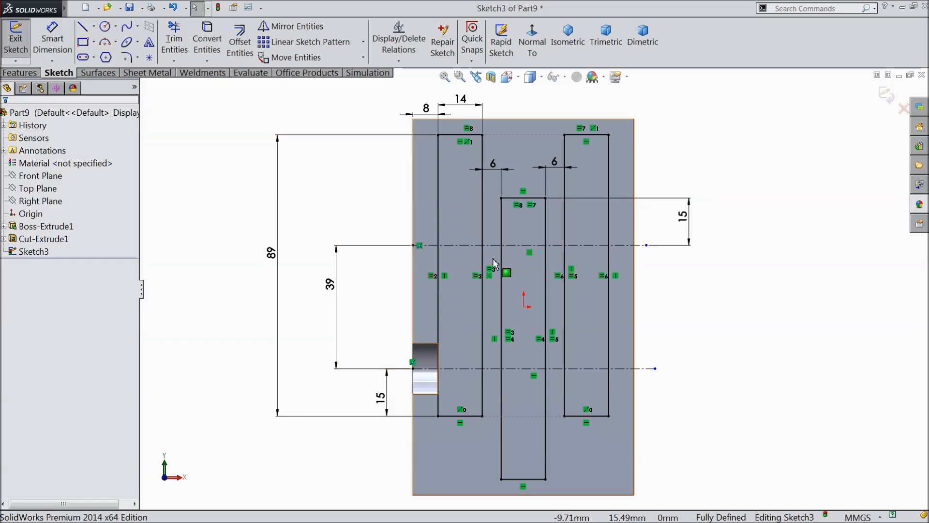
# Draw two horizontal lines bridging the gap between the notch-side and middle rectangles, one above and one below the upper centerline.
pyautogui.click(83, 29)
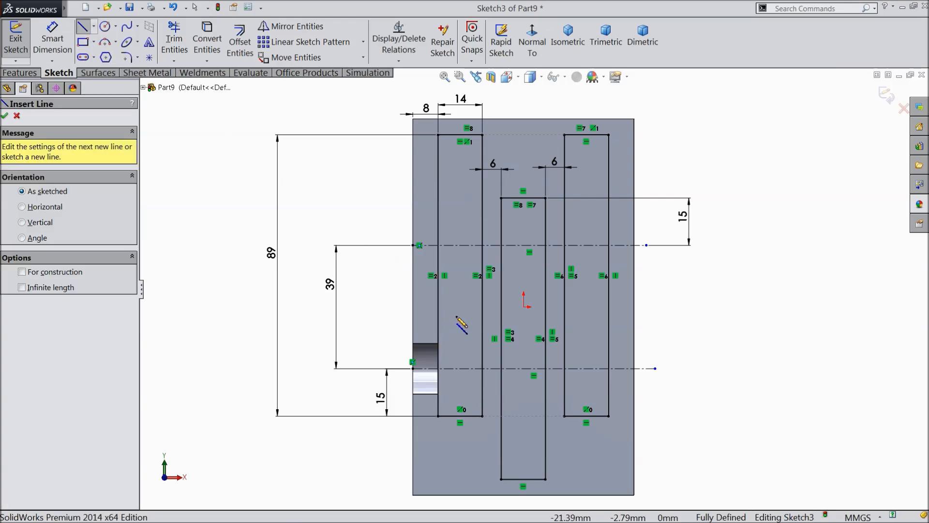
pyautogui.scroll(-2, 509, 222)
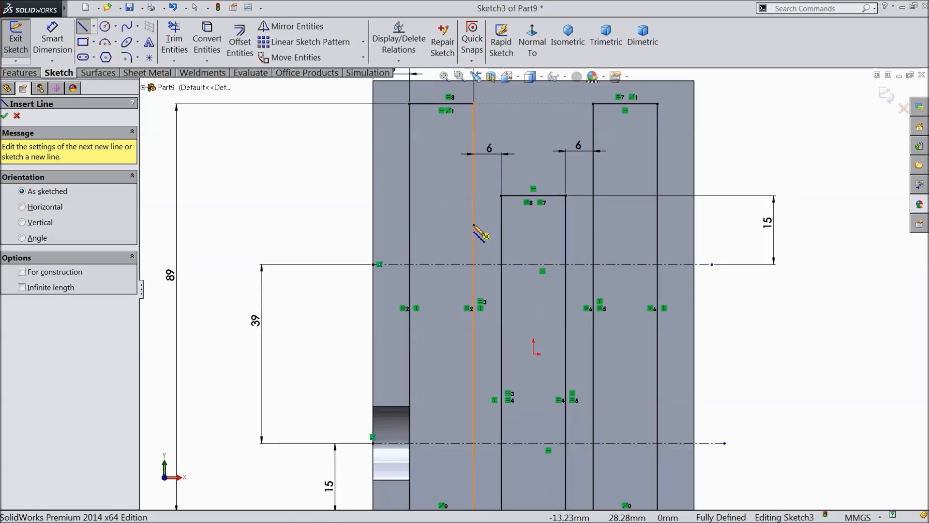
pyautogui.click(474, 225)
pyautogui.click(502, 224)
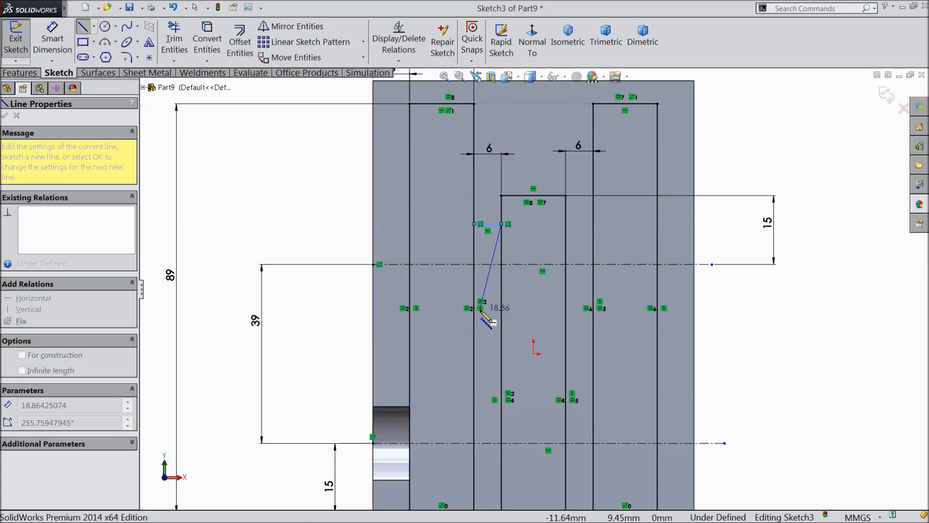
pyautogui.press('Escape')
pyautogui.click(84, 27)
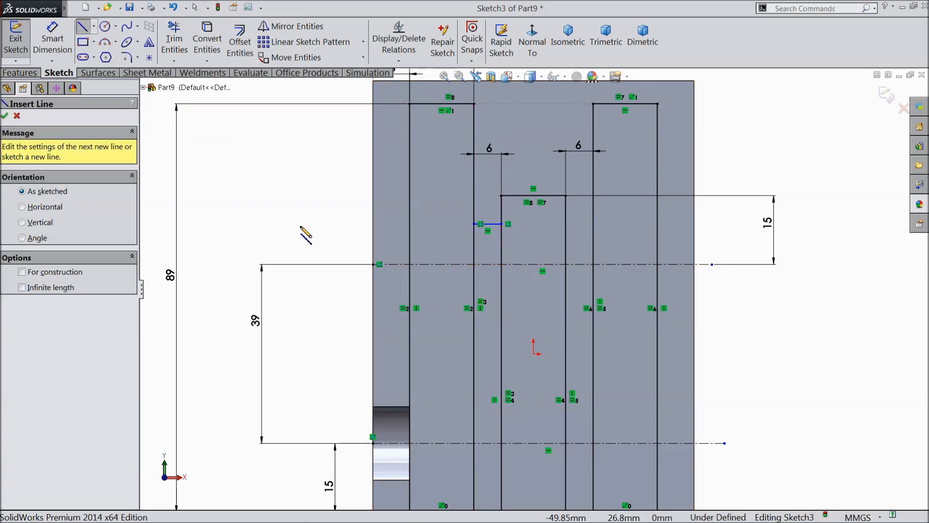
pyautogui.moveTo(474, 283); pyautogui.dragTo(502, 282)
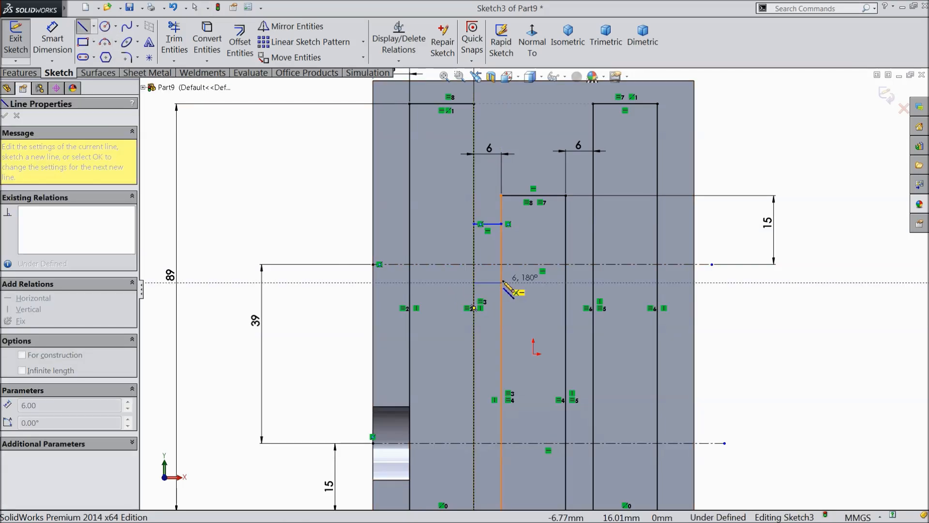
pyautogui.rightClick(516, 237)
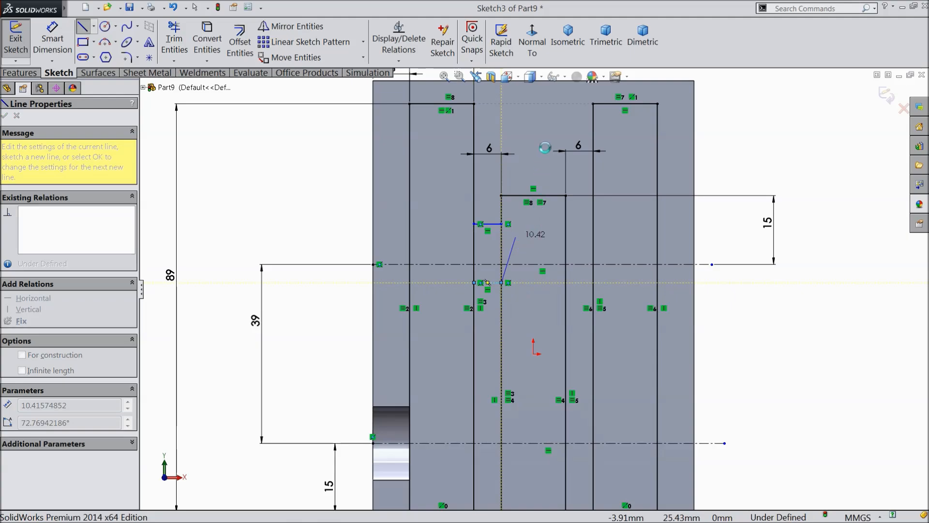
pyautogui.click(540, 88)
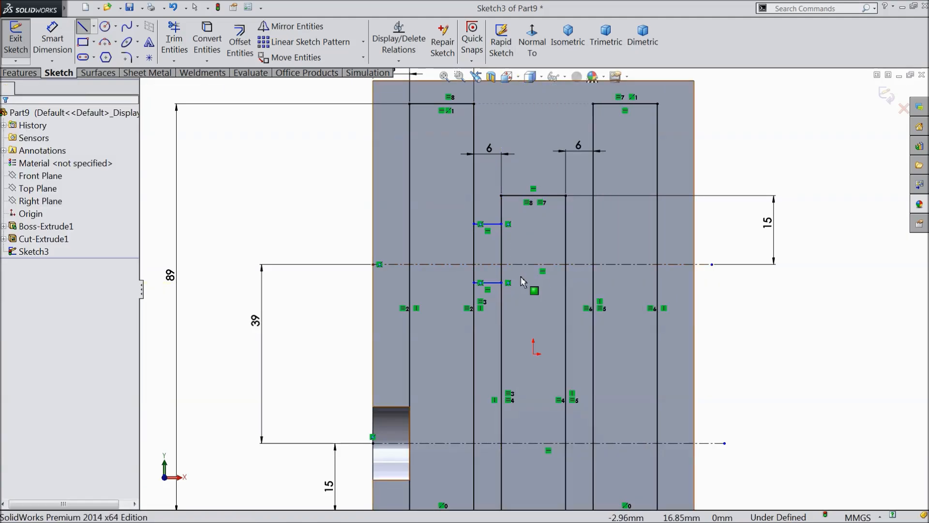
# Dimension the distance from the upper centerline to the bridging line just below it as 7.5 mm.
pyautogui.scroll(-2, 517, 274)
pyautogui.click(46, 44)
pyautogui.scroll(-2, 514, 285)
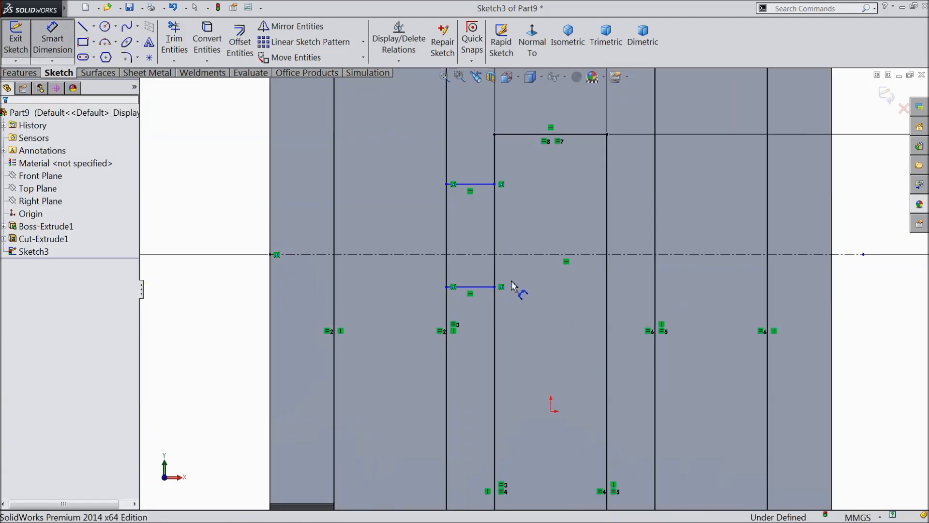
pyautogui.click(470, 255)
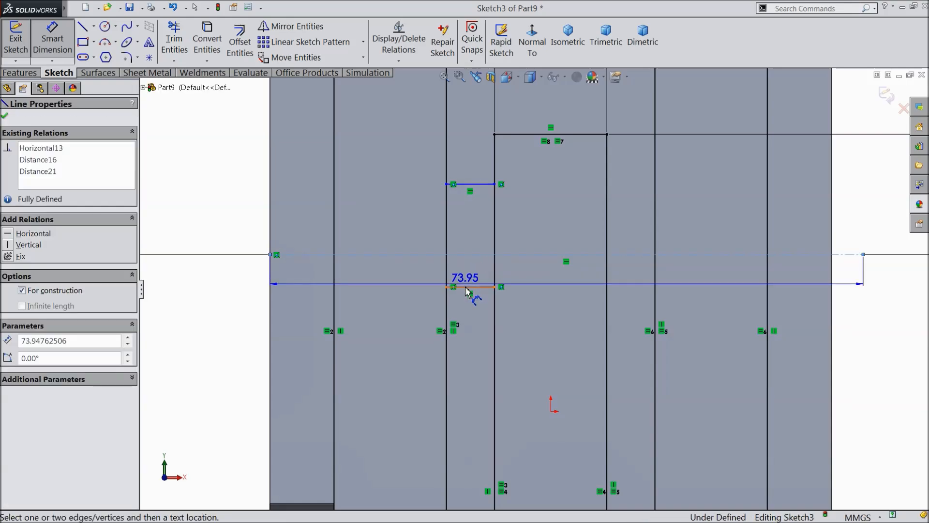
pyautogui.click(452, 287)
pyautogui.click(426, 279)
pyautogui.write('7')
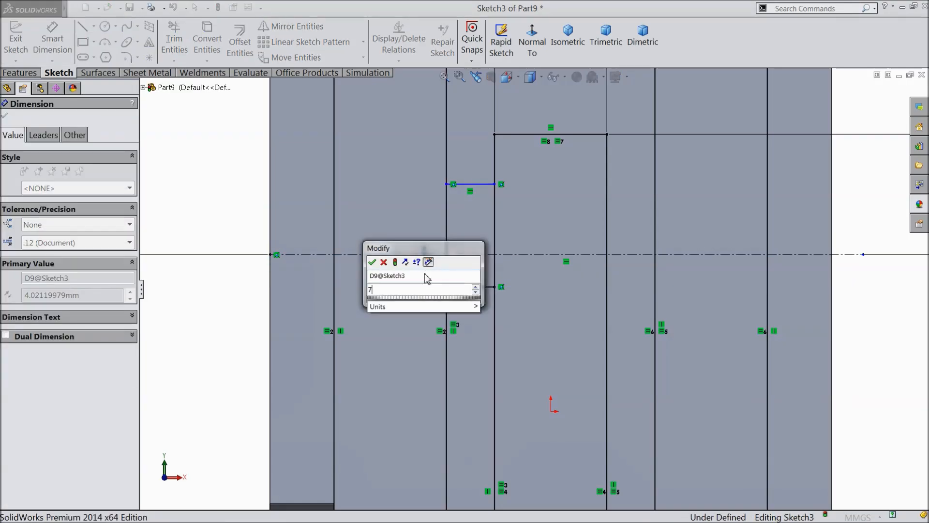
pyautogui.write('.5')
pyautogui.press('Return')
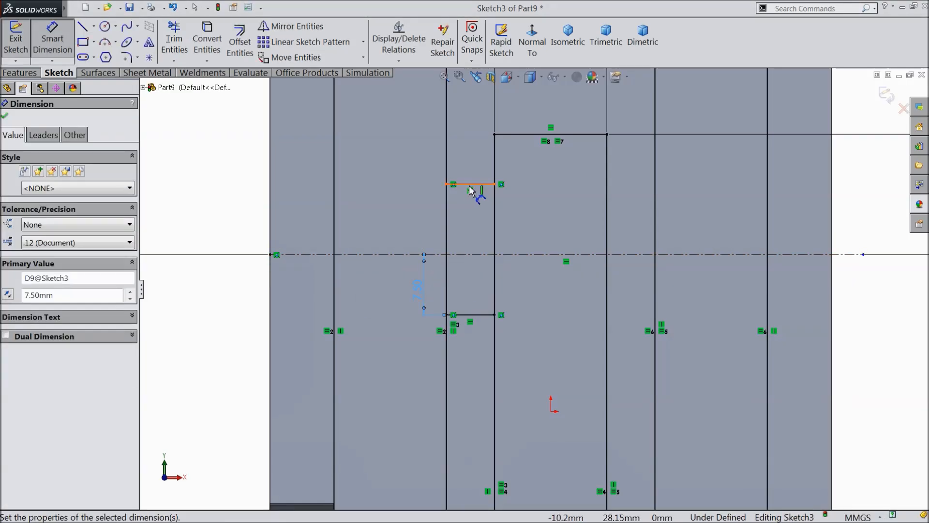
# Dimension the distance between the two bridging lines at the upper centerline as 15 mm.
pyautogui.click(473, 184)
pyautogui.click(463, 319)
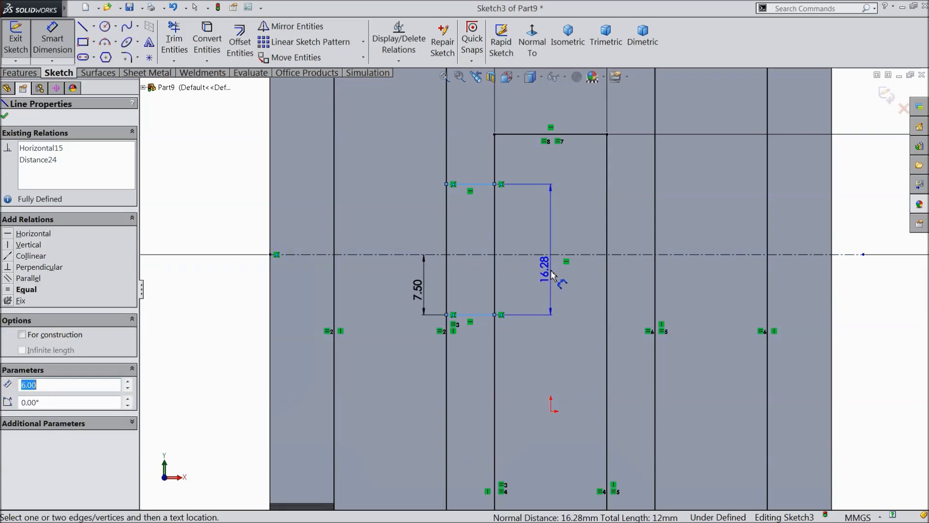
pyautogui.click(390, 276)
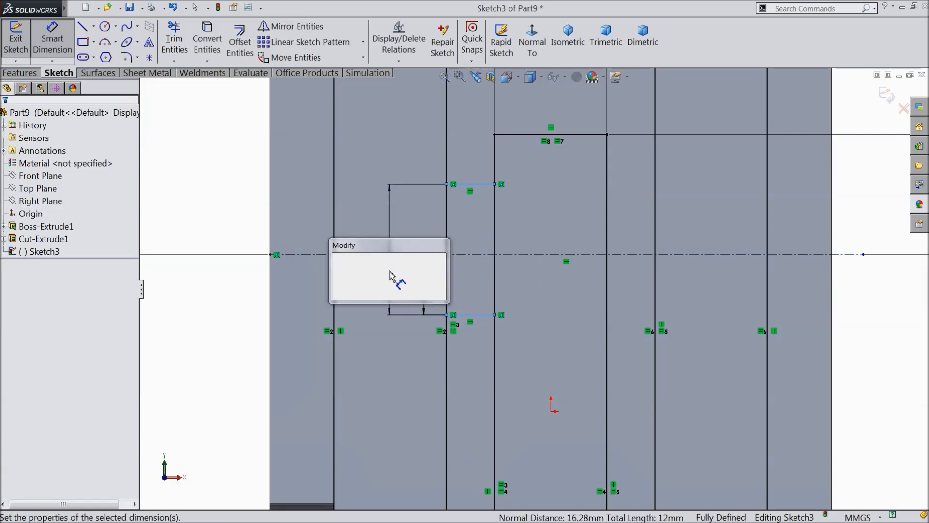
pyautogui.write('15')
pyautogui.click(341, 259)
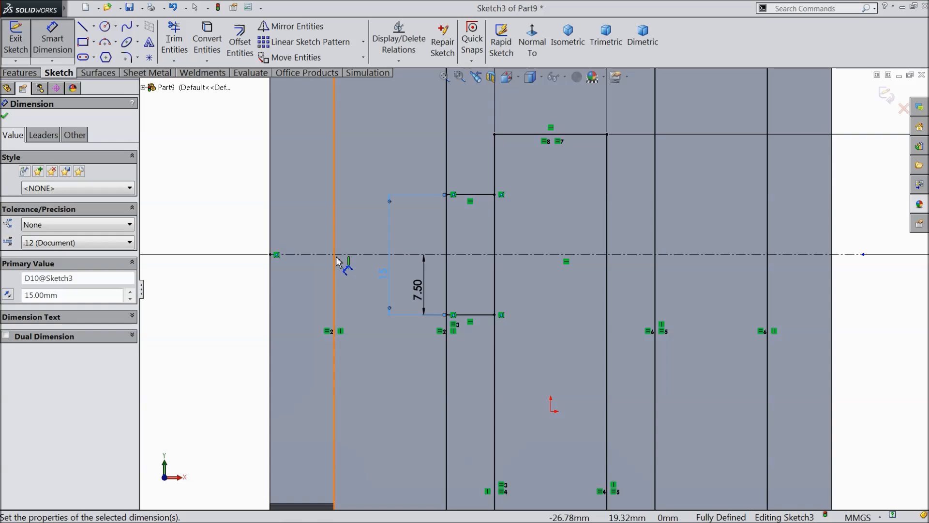
pyautogui.click(6, 117)
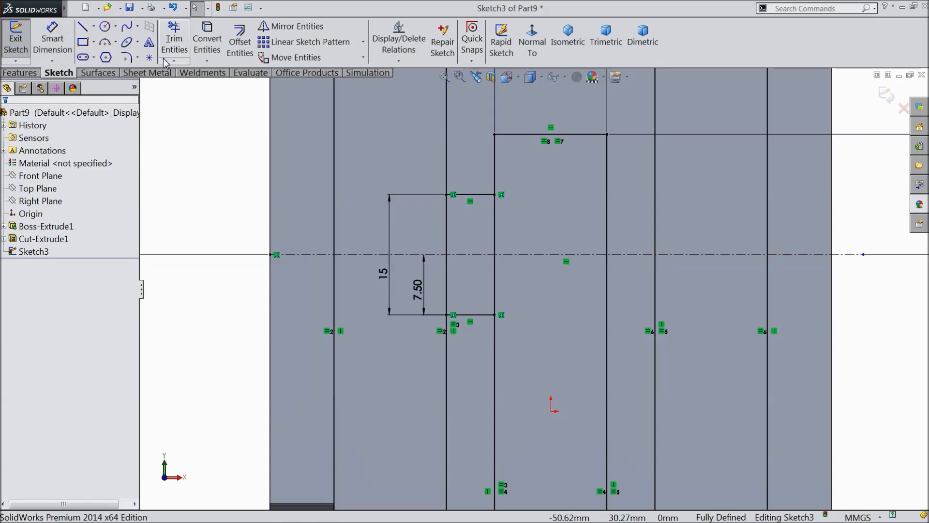
# Trim away the vertical edge segments between the two bridging lines so the notch-side and middle rectangles join into one channel.
pyautogui.click(174, 41)
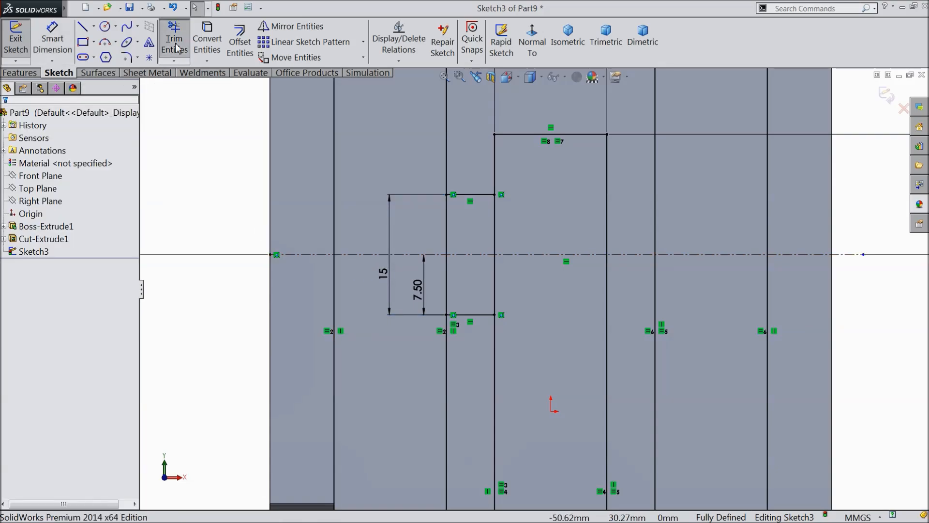
pyautogui.click(446, 227)
pyautogui.click(506, 276)
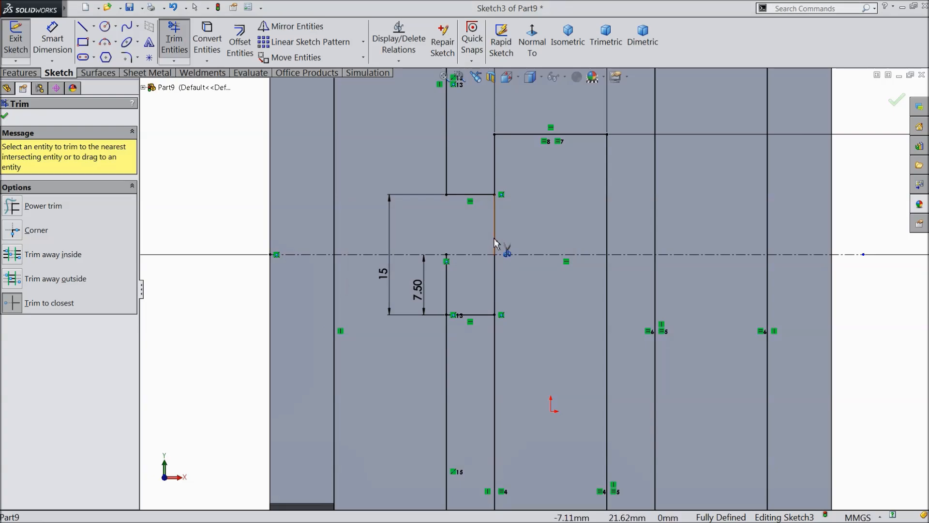
pyautogui.click(494, 242)
pyautogui.click(506, 275)
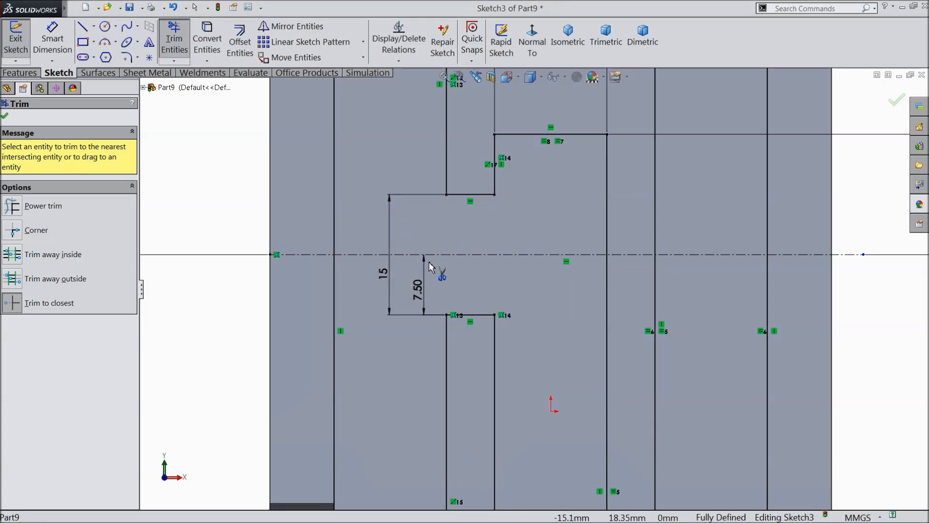
pyautogui.scroll(2, 487, 279)
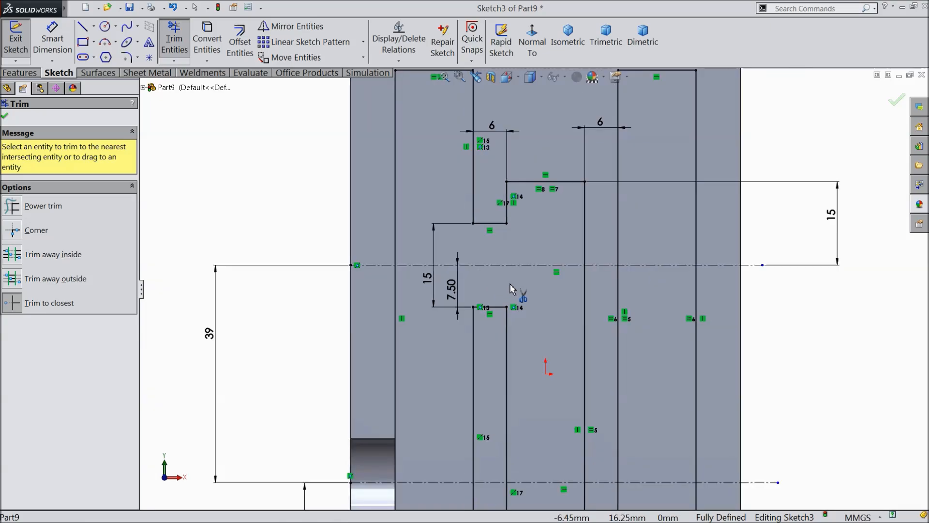
pyautogui.scroll(3, 512, 290)
pyautogui.scroll(-4, 573, 411)
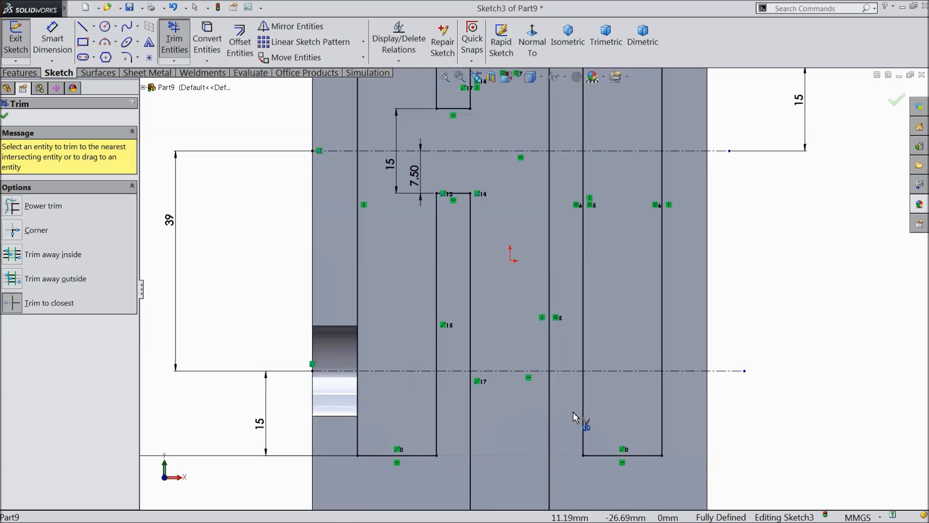
pyautogui.click(5, 116)
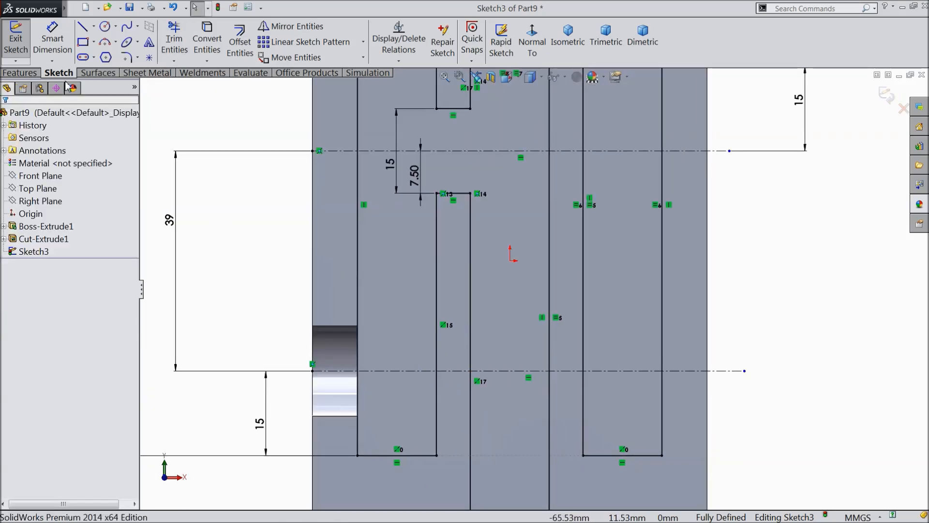
# Draw two horizontal lines bridging the gap between the middle and far rectangles, one below and one above the lower centerline.
pyautogui.click(86, 31)
pyautogui.scroll(-2, 591, 415)
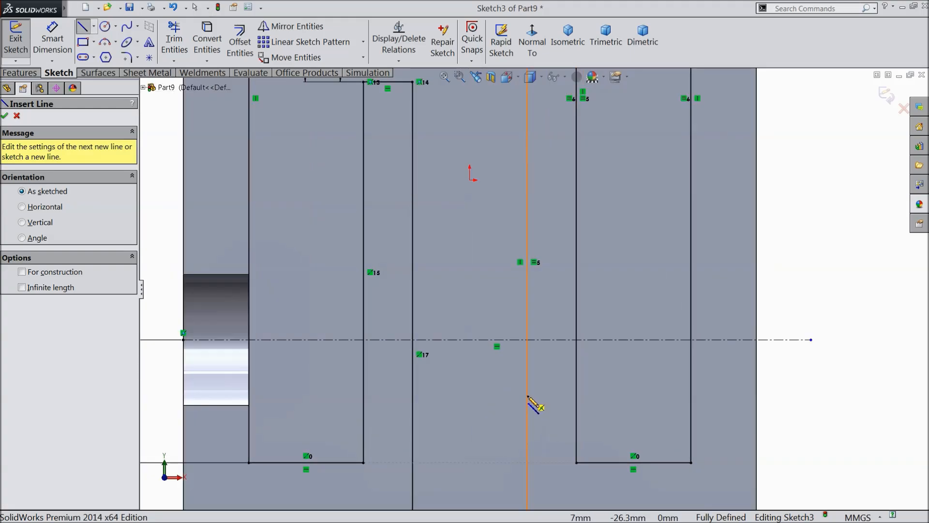
pyautogui.click(528, 394)
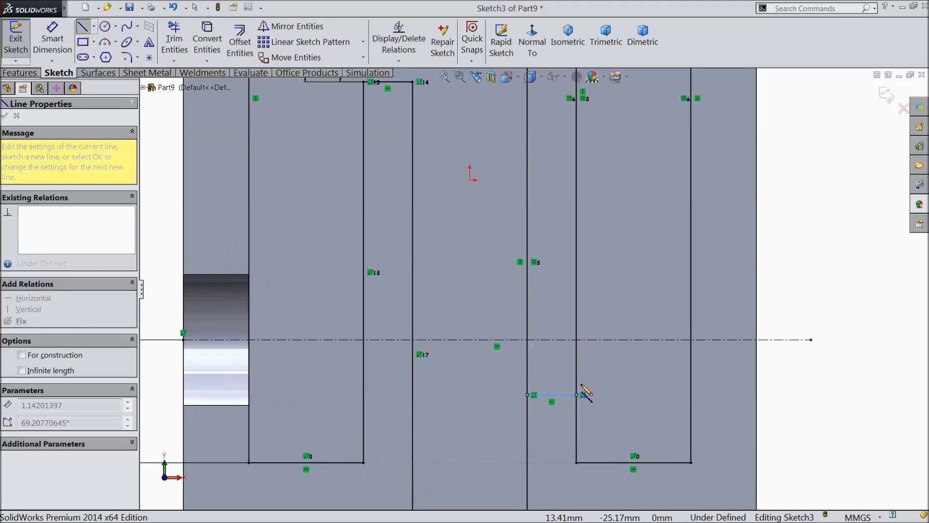
pyautogui.click(576, 394)
pyautogui.press('Escape')
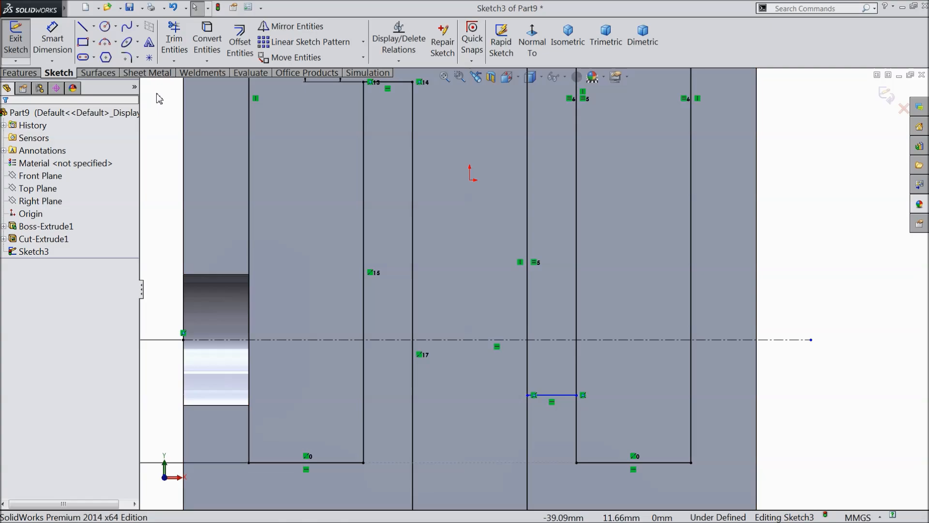
pyautogui.click(85, 29)
pyautogui.click(527, 282)
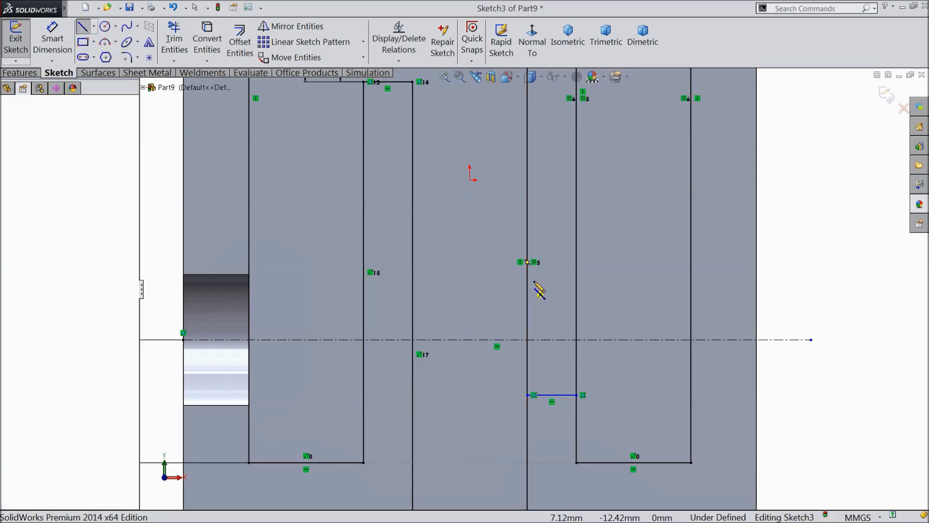
pyautogui.click(577, 282)
pyautogui.rightClick(614, 257)
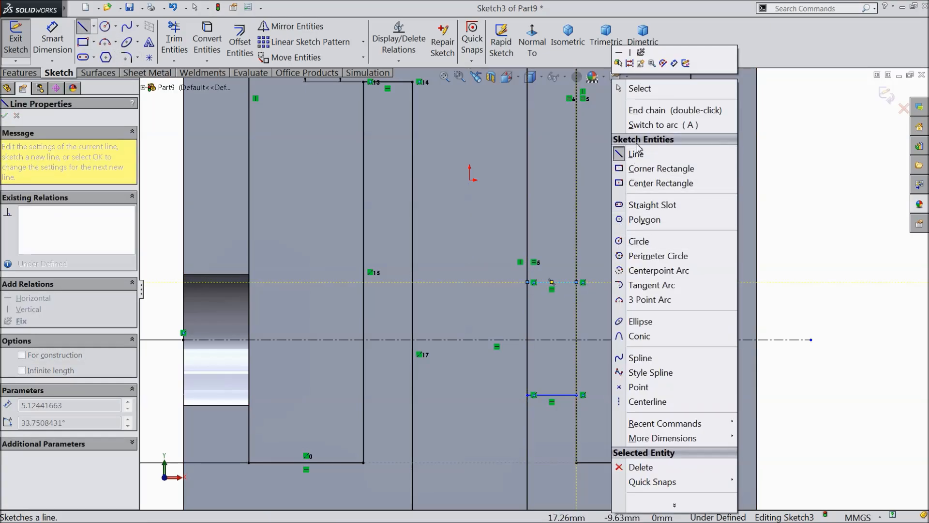
pyautogui.click(627, 87)
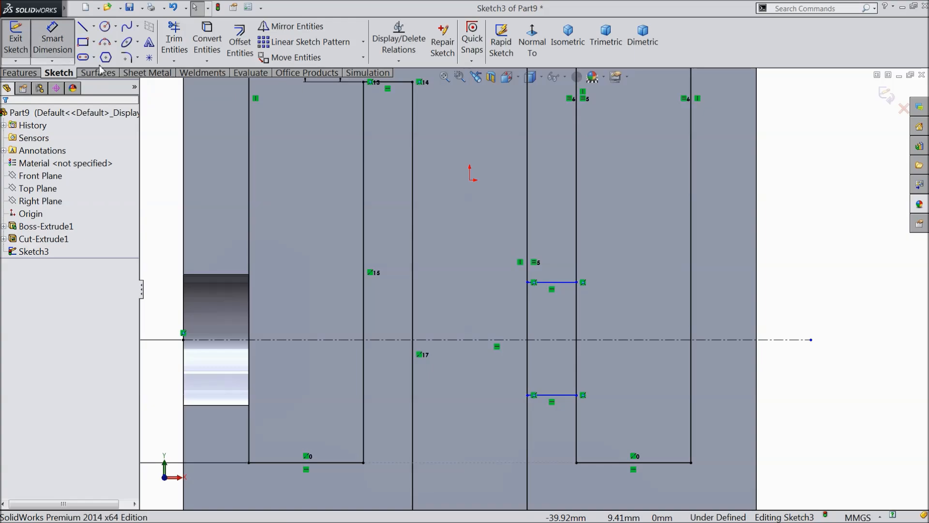
# Dimension the distance from the lower centerline to the bridging line just below it as 7.5 mm.
pyautogui.click(563, 340)
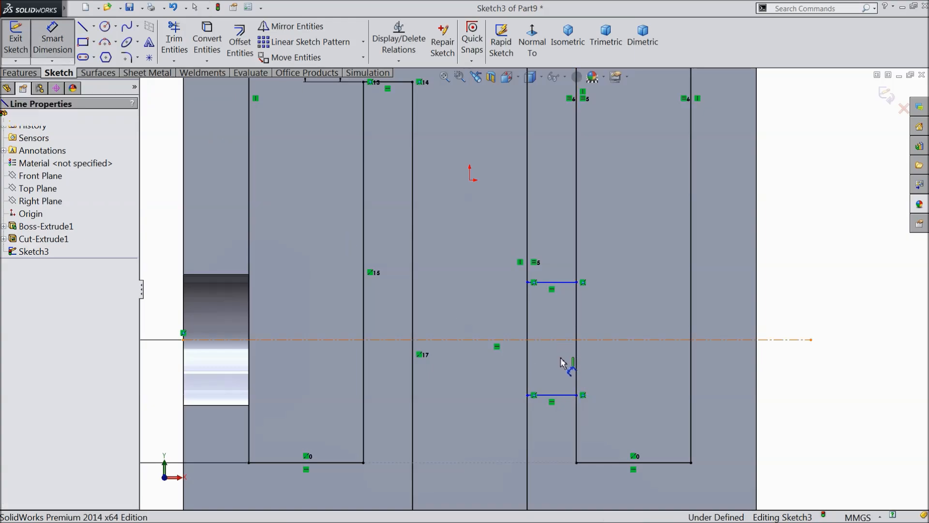
pyautogui.click(572, 395)
pyautogui.click(625, 383)
pyautogui.write('7.5')
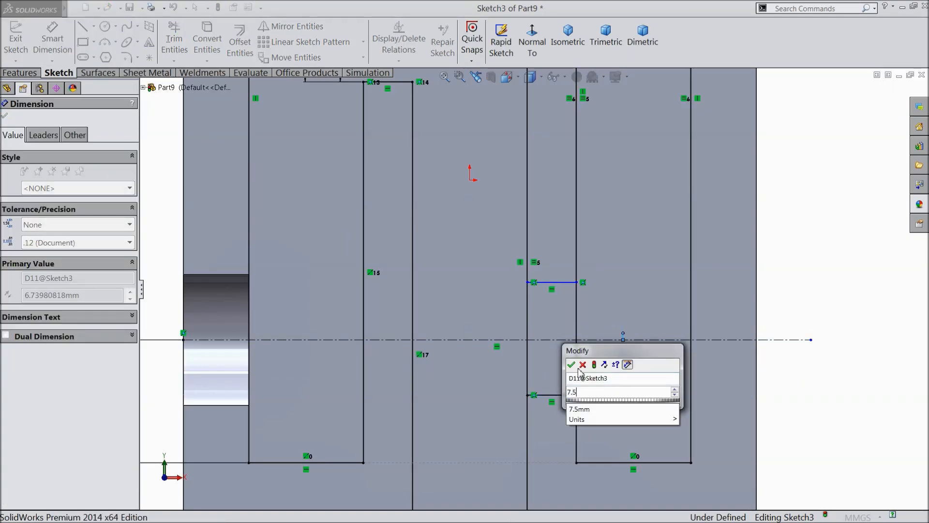
pyautogui.click(571, 364)
# Dimension the distance between the two bridging lines at the lower centerline as 15 mm.
pyautogui.click(559, 283)
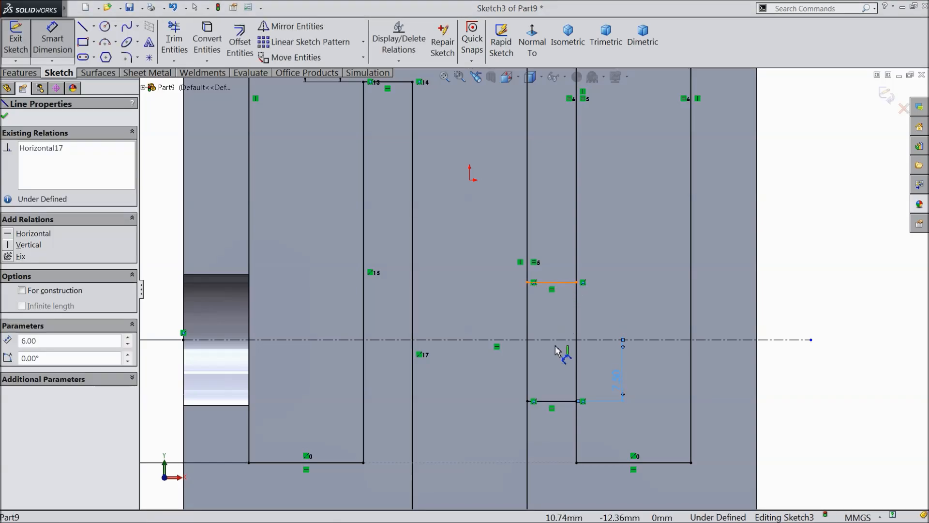
pyautogui.click(551, 402)
pyautogui.click(492, 352)
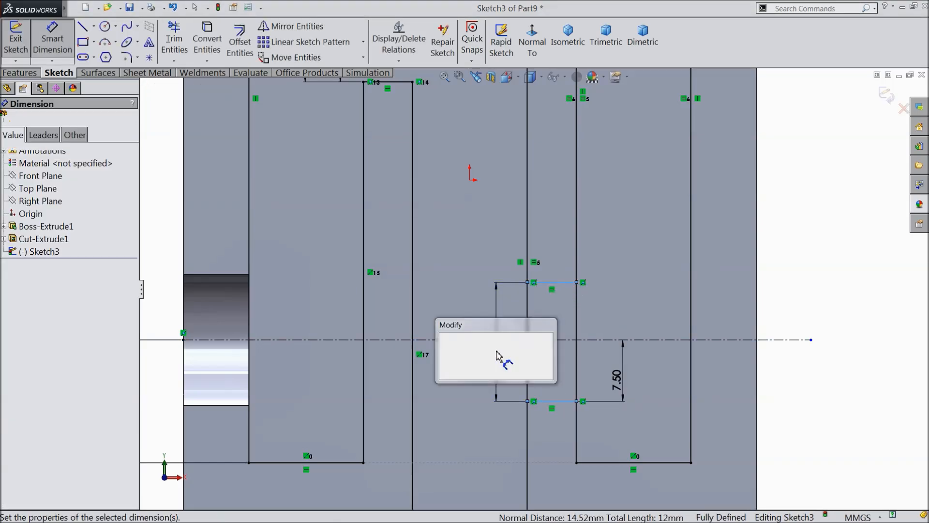
pyautogui.write('15')
pyautogui.click(445, 339)
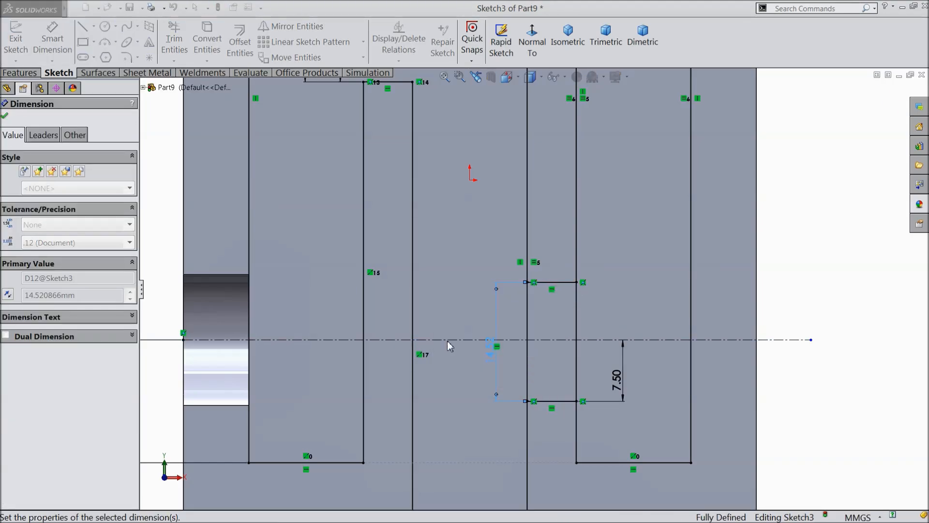
# Trim away the vertical edge segments between the lower bridging lines to join the middle and far rectangles, accepting deletion of the affected relations.
pyautogui.click(174, 42)
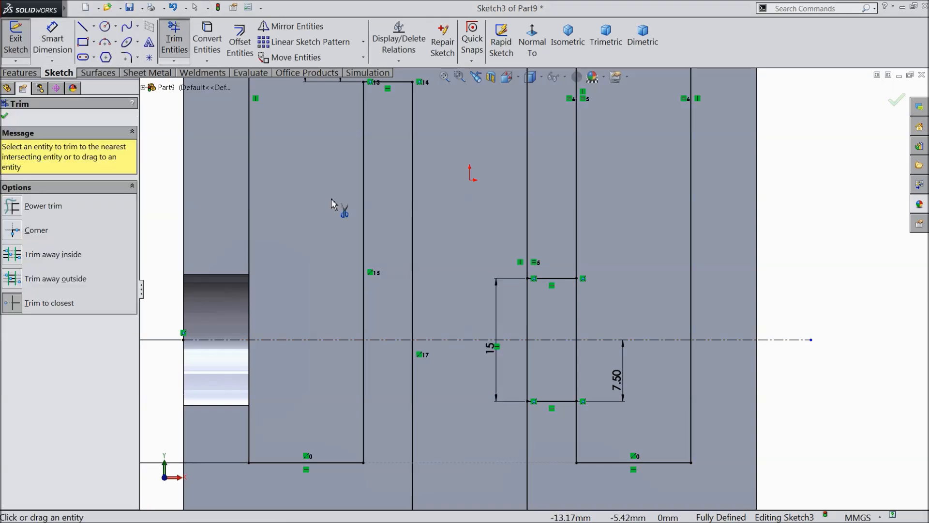
pyautogui.click(529, 323)
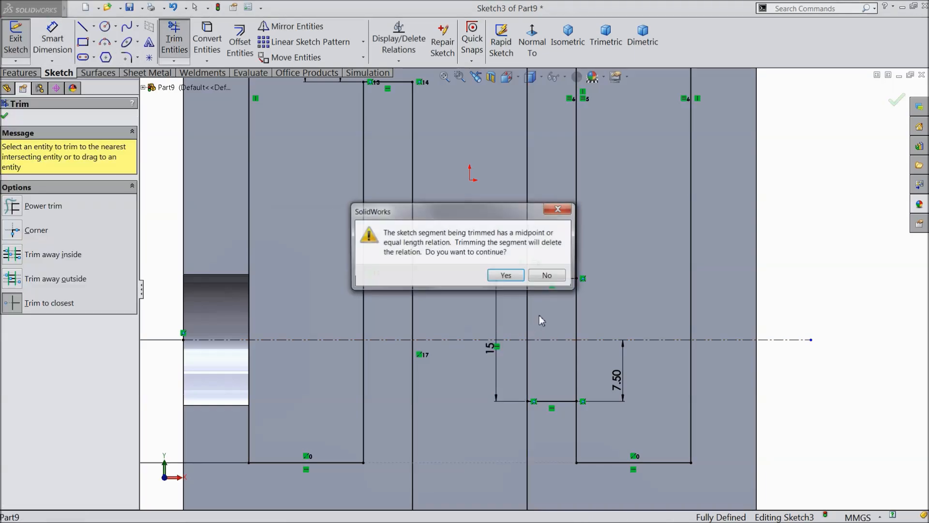
pyautogui.click(504, 275)
pyautogui.click(577, 308)
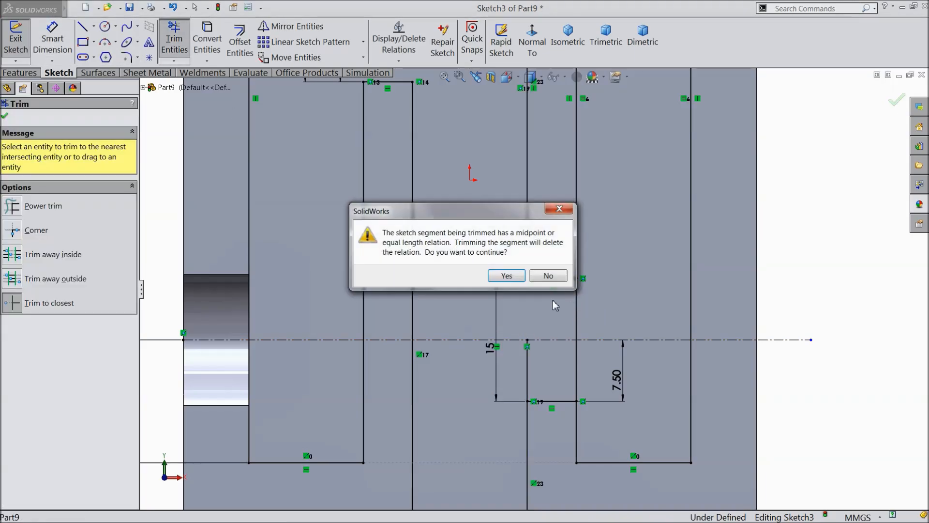
pyautogui.click(506, 275)
pyautogui.click(527, 364)
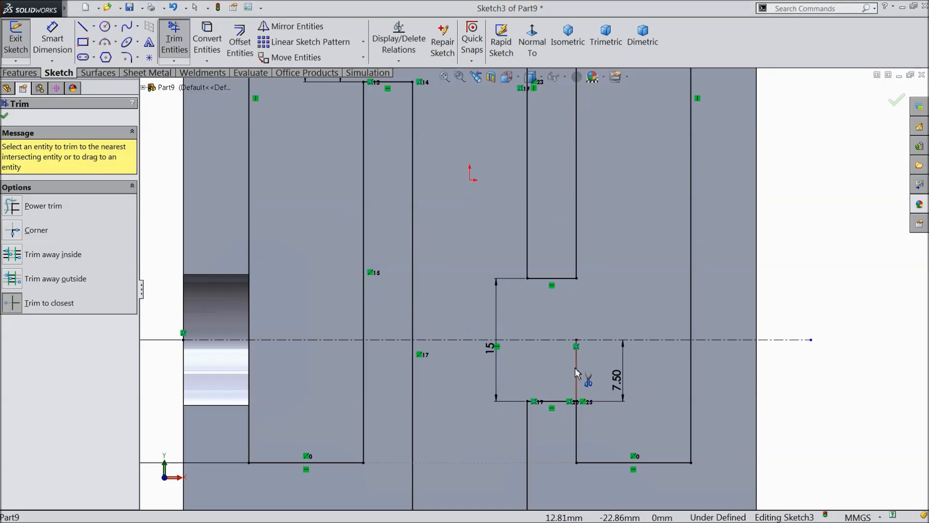
pyautogui.scroll(4, 546, 344)
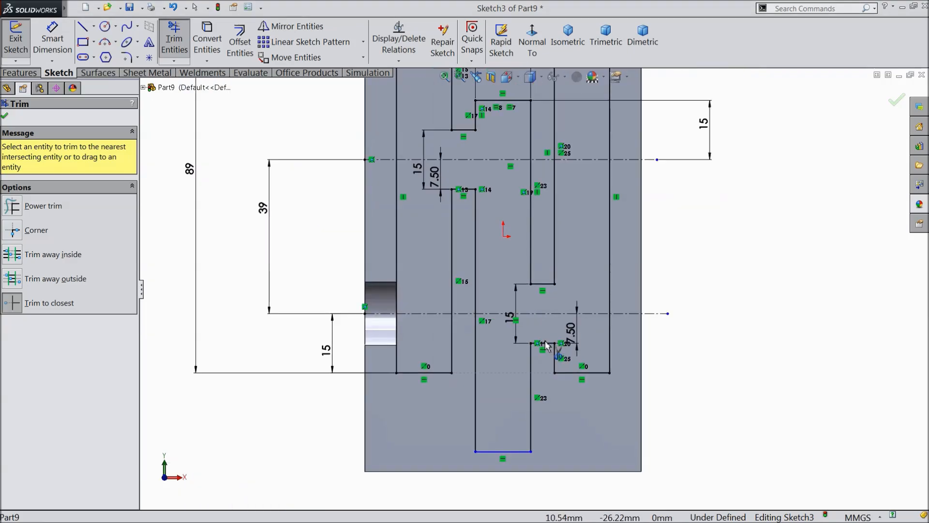
pyautogui.scroll(-1, 534, 276)
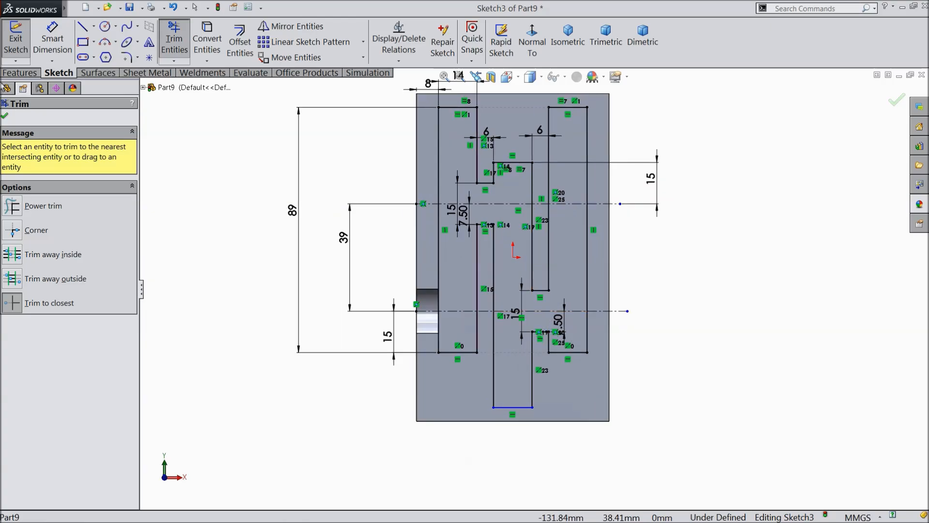
pyautogui.click(4, 118)
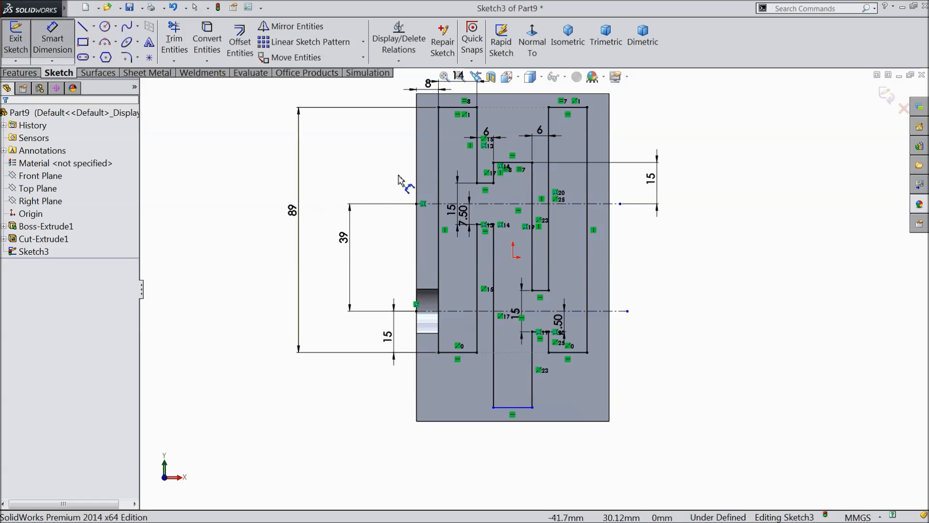
# Dimension the height of the middle rectangle between its upper and lower edges as 89 mm.
pyautogui.click(517, 163)
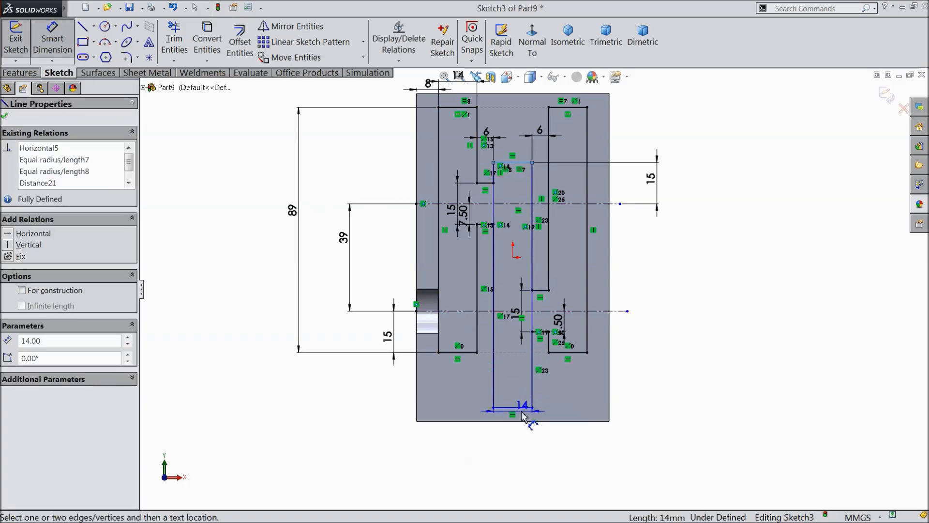
pyautogui.click(518, 410)
pyautogui.click(700, 313)
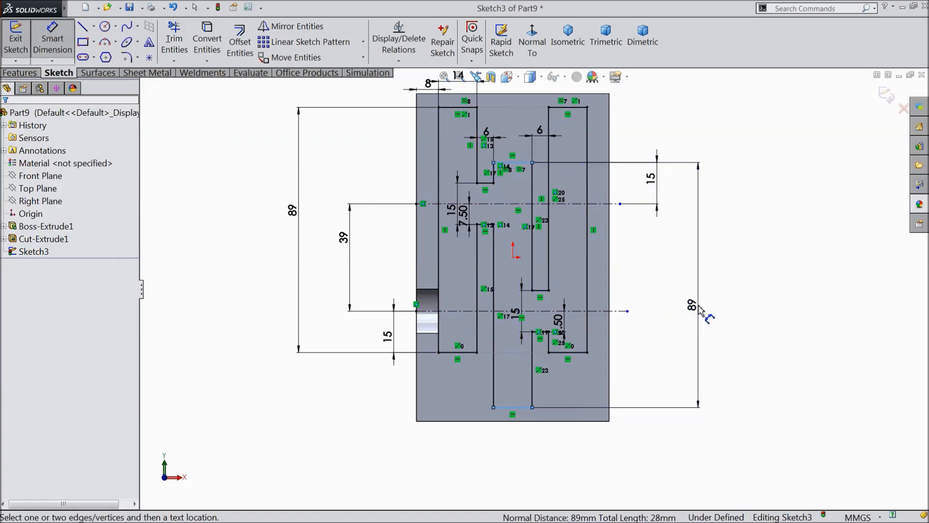
pyautogui.click(647, 294)
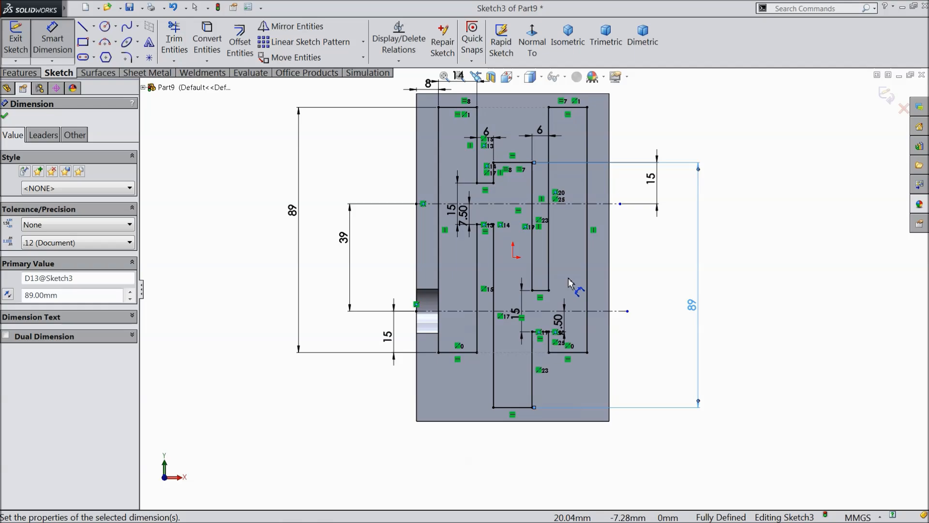
# Add a driven dimension between the far rectangle's outer vertical edge and the block's adjacent side edge.
pyautogui.scroll(-1, 526, 206)
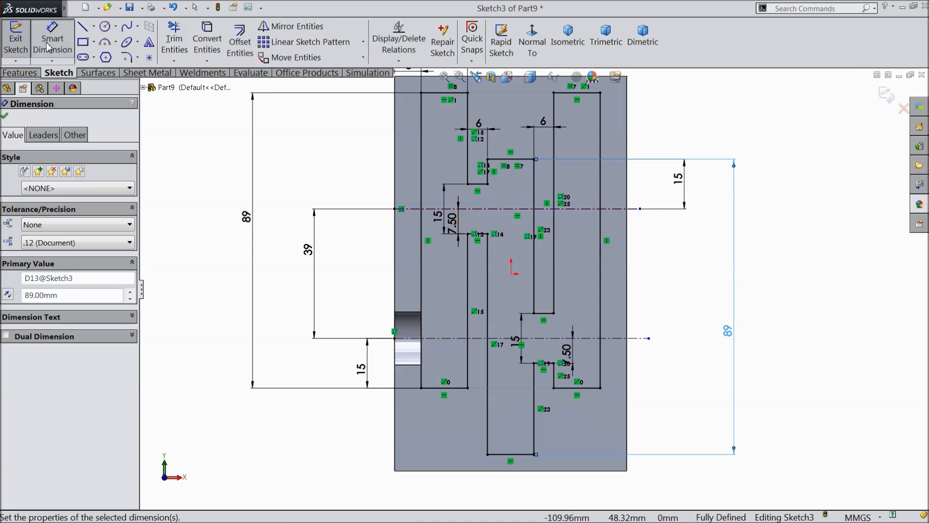
pyautogui.click(600, 312)
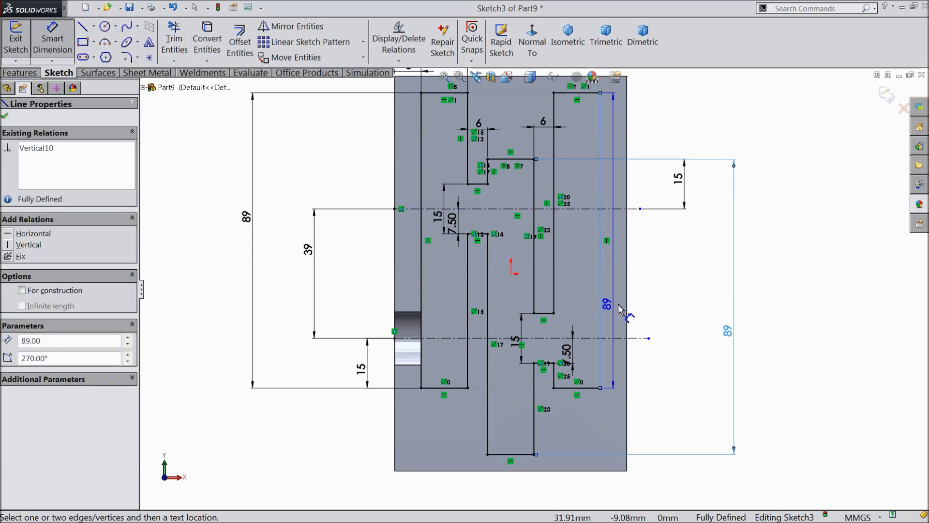
pyautogui.click(627, 312)
pyautogui.click(656, 368)
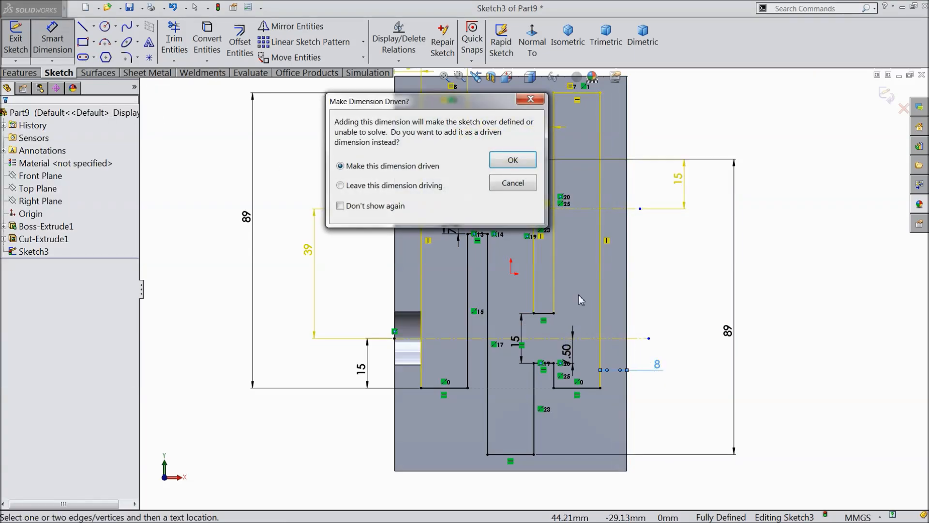
pyautogui.click(513, 161)
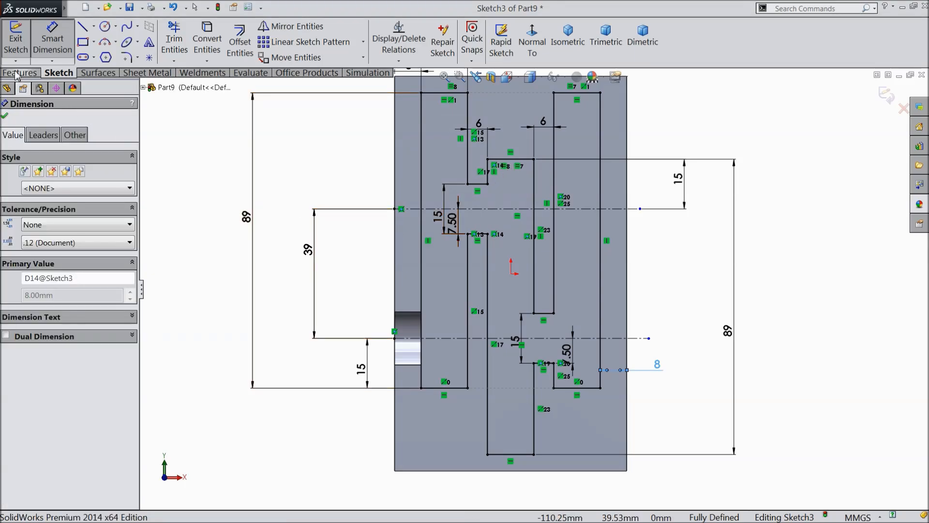
# Cut the joined channel profile into the block with a blind Extruded Cut 32 mm deep.
pyautogui.click(17, 72)
pyautogui.click(201, 41)
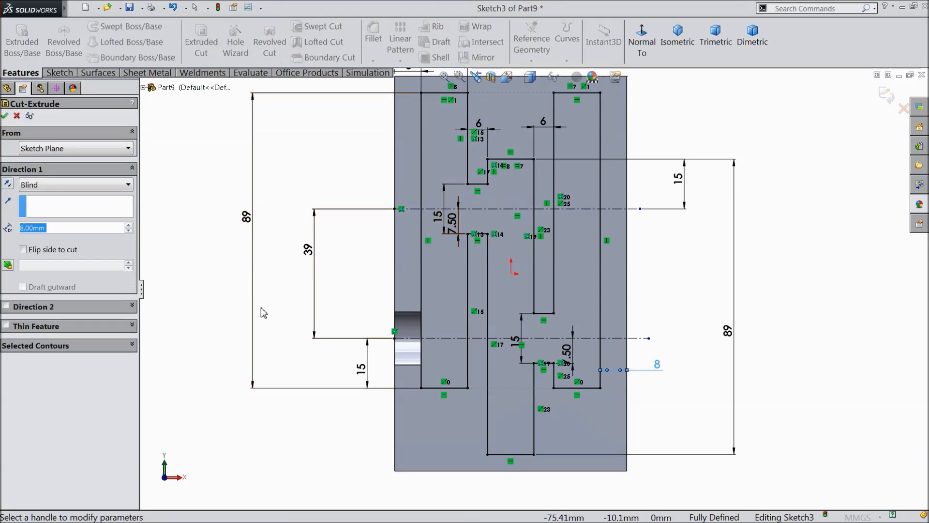
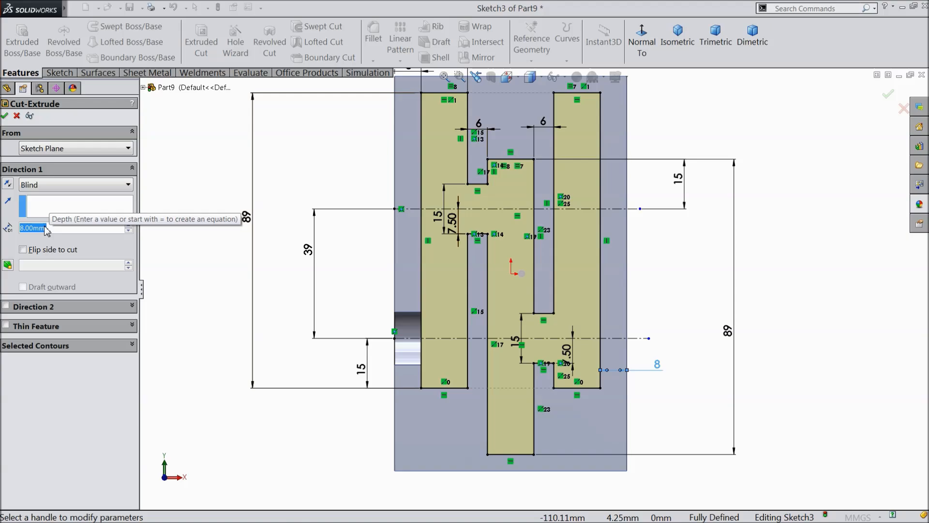
pyautogui.write('32')
pyautogui.moveTo(224, 231)
pyautogui.mouseDown(button='middle')
pyautogui.moveTo(242, 280)
pyautogui.moveTo(203, 202)
pyautogui.moveTo(218, 245)
pyautogui.mouseUp(button='middle')
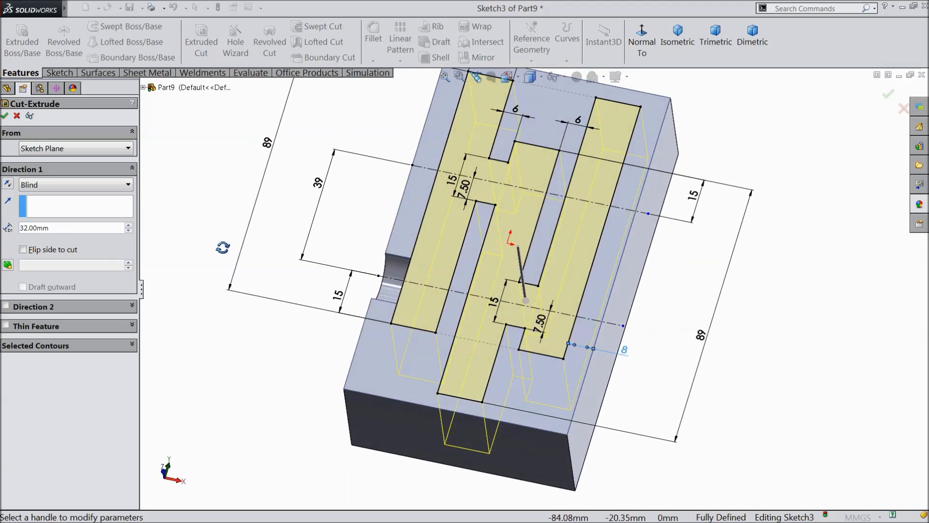
pyautogui.click(4, 116)
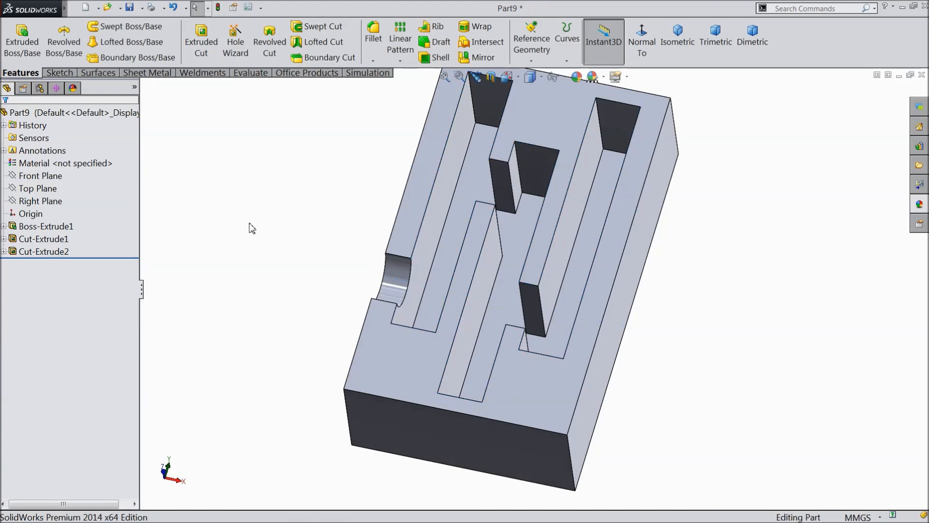
# Sketch a circle of about 11.6 mm radius on the side face opposite the notch, centred on its front edge.
pyautogui.moveTo(251, 229); pyautogui.dragTo(234, 215, button='middle')
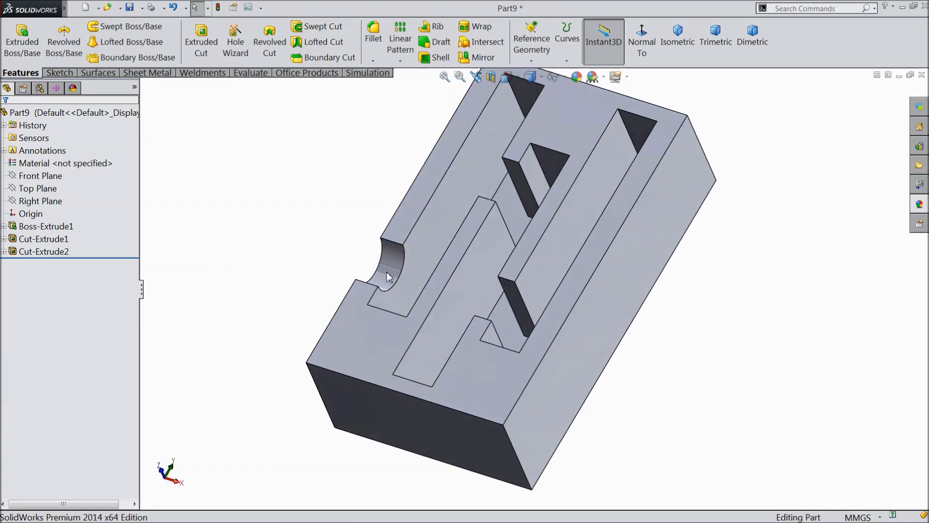
pyautogui.click(571, 332)
pyautogui.click(608, 302)
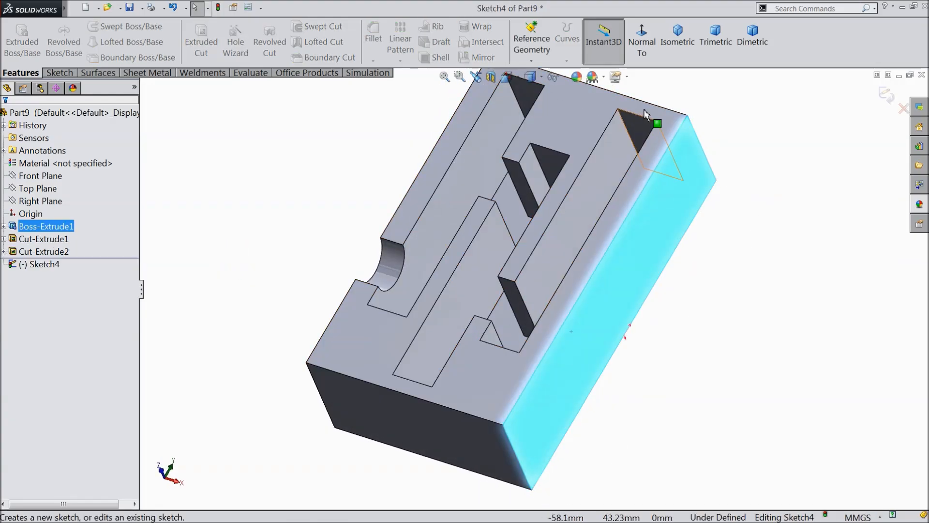
pyautogui.click(642, 41)
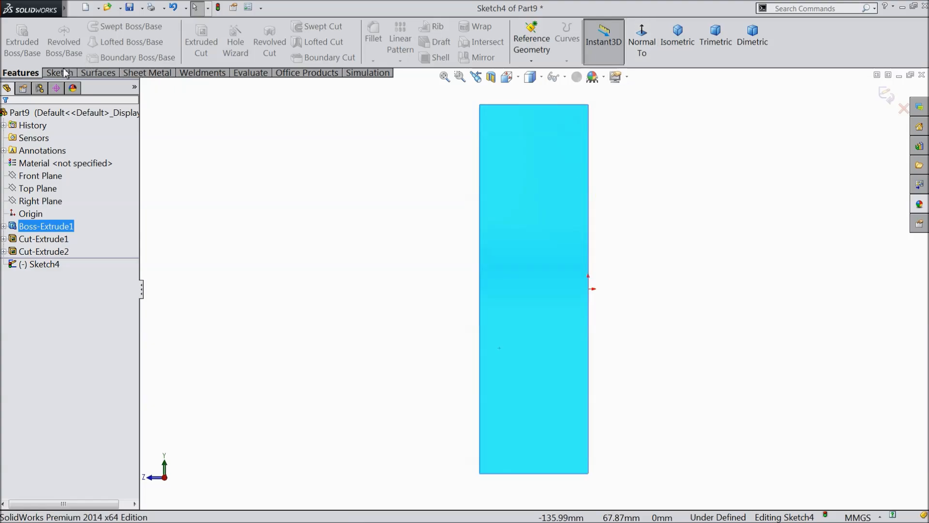
pyautogui.click(67, 73)
pyautogui.click(105, 27)
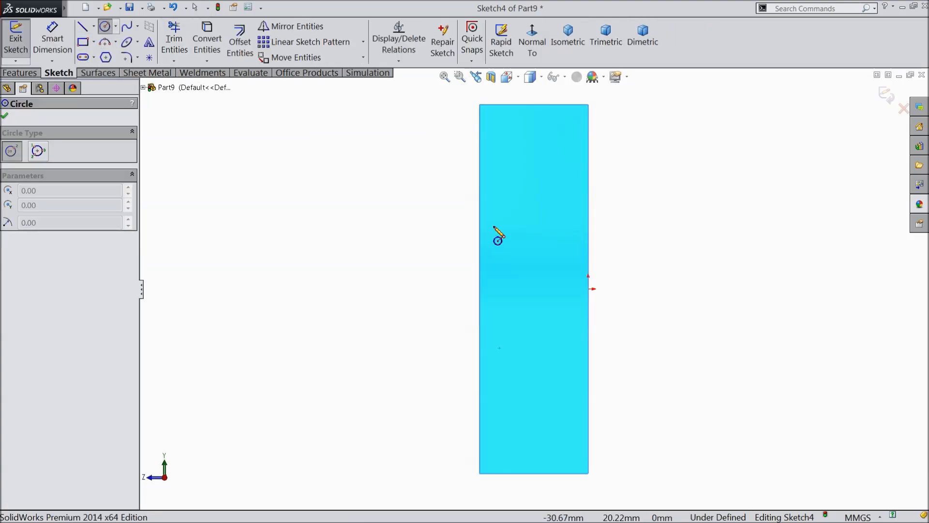
pyautogui.click(479, 217)
pyautogui.click(498, 188)
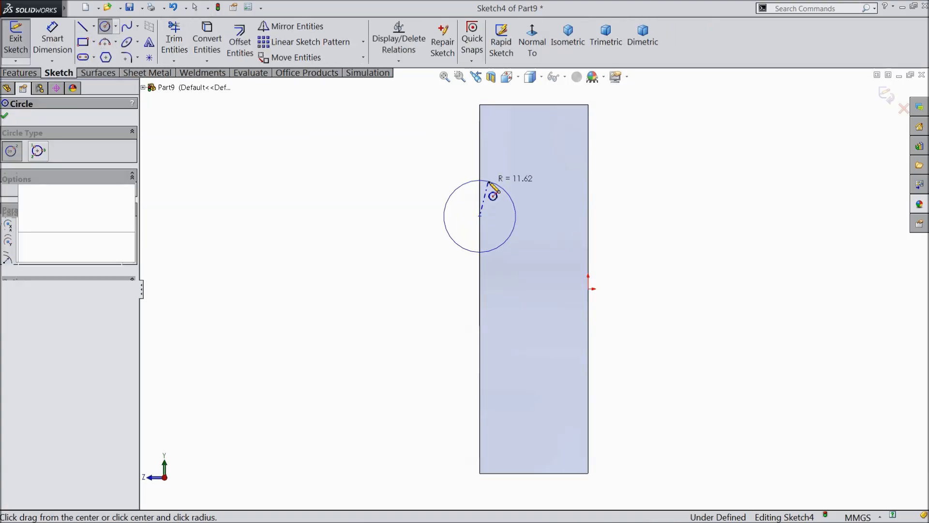
# Dimension the circle's diameter as 15 mm.
pyautogui.click(53, 43)
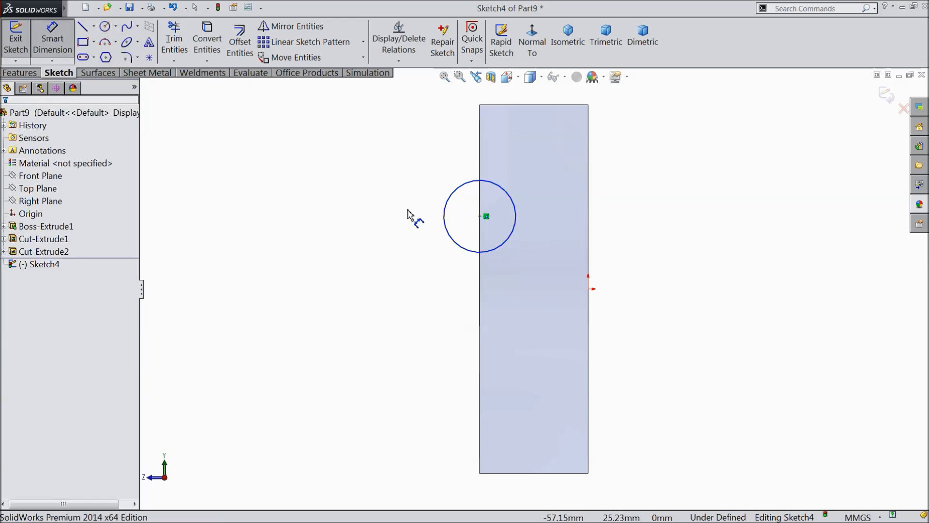
pyautogui.click(448, 216)
pyautogui.click(411, 218)
pyautogui.write('15')
pyautogui.click(357, 207)
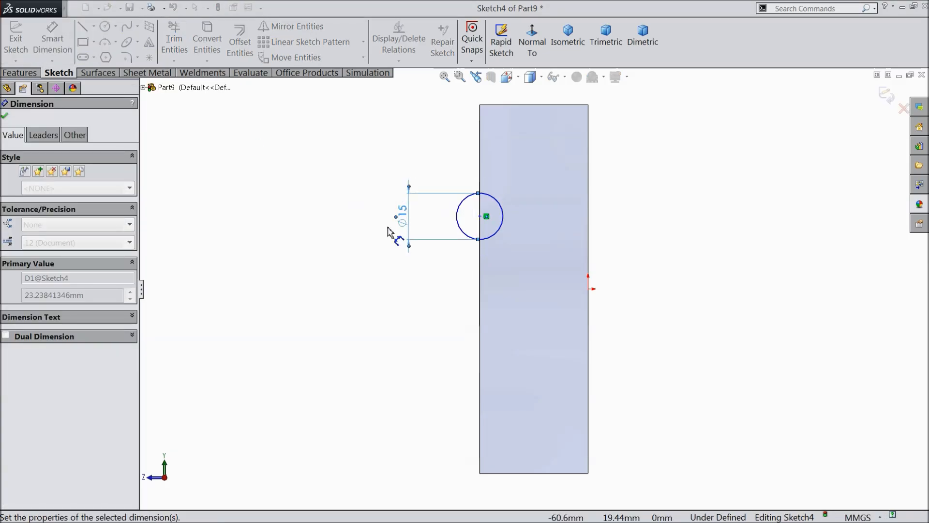
# Dimension the height of the circle's centre above the block's lower edge as 79 mm.
pyautogui.click(486, 216)
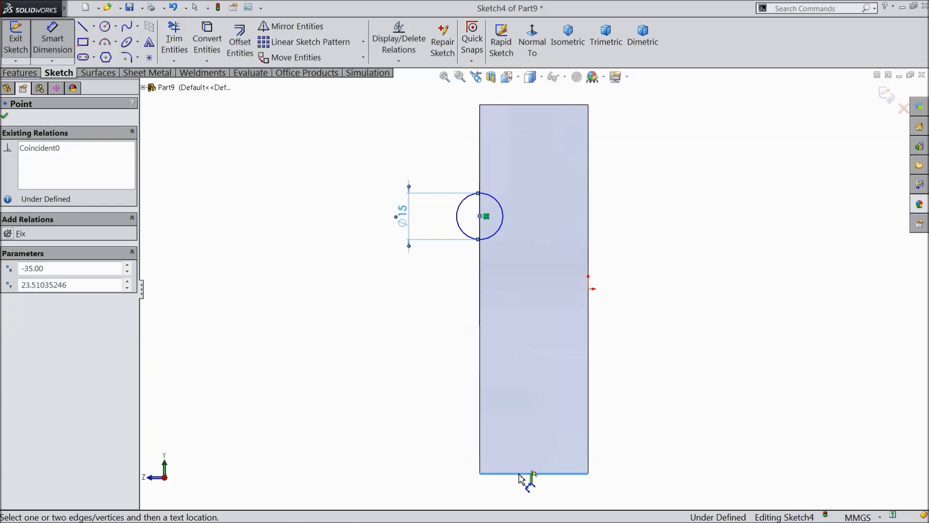
pyautogui.click(519, 473)
pyautogui.click(363, 389)
pyautogui.write('79')
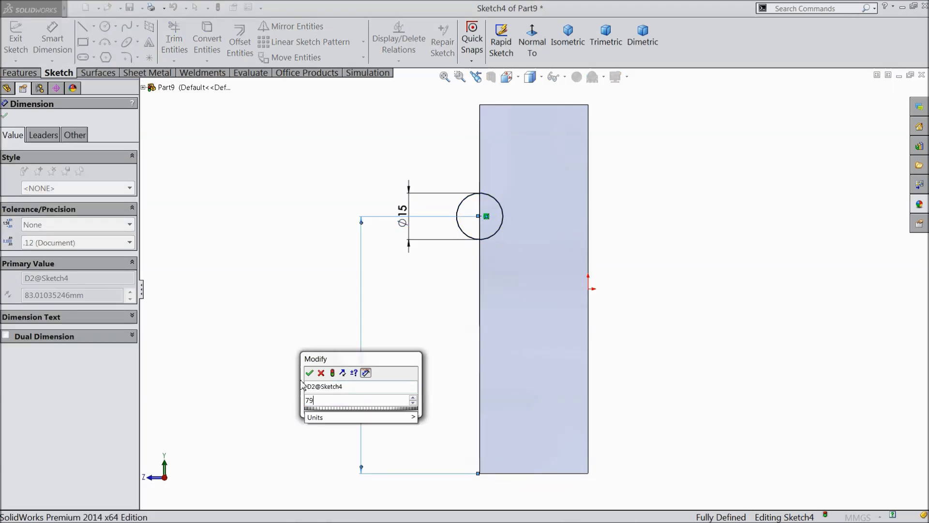
pyautogui.click(310, 373)
# Cut the 15 mm circle into the block's side with a blind Extruded Cut 8 mm deep.
pyautogui.moveTo(322, 324); pyautogui.dragTo(591, 317, button='middle')
pyautogui.scroll(-2, 614, 304)
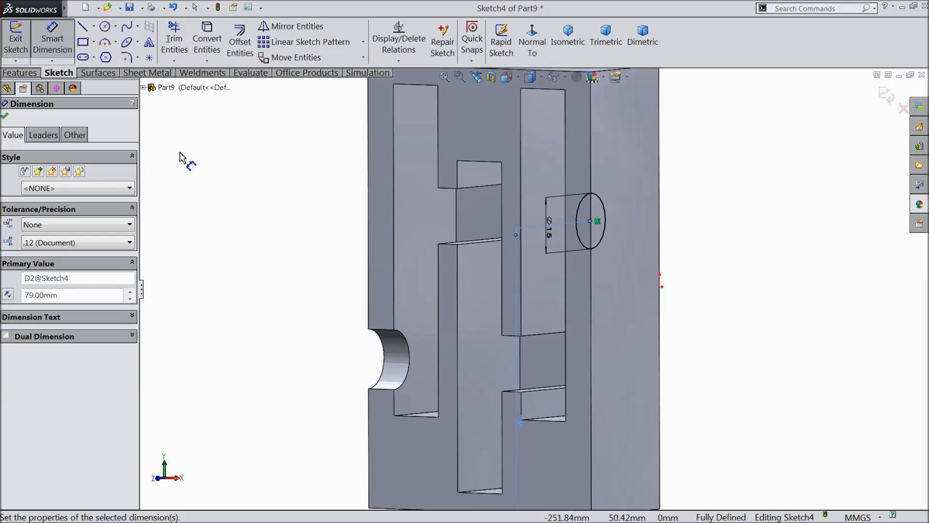
pyautogui.click(52, 38)
pyautogui.click(38, 73)
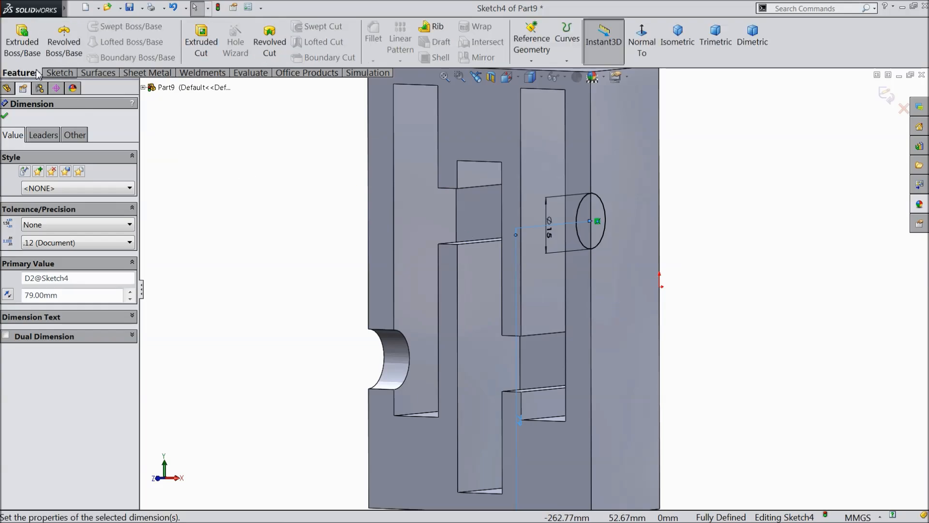
pyautogui.click(202, 44)
pyautogui.click(60, 185)
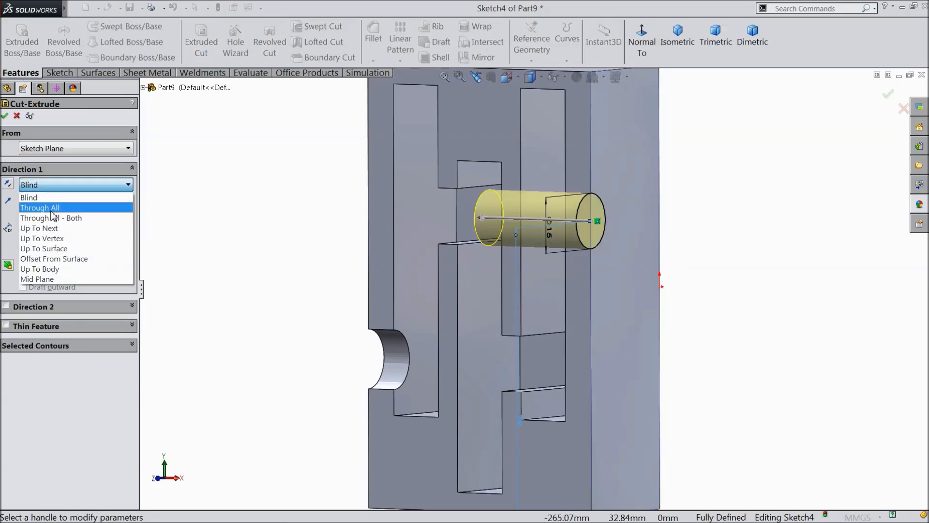
pyautogui.click(48, 195)
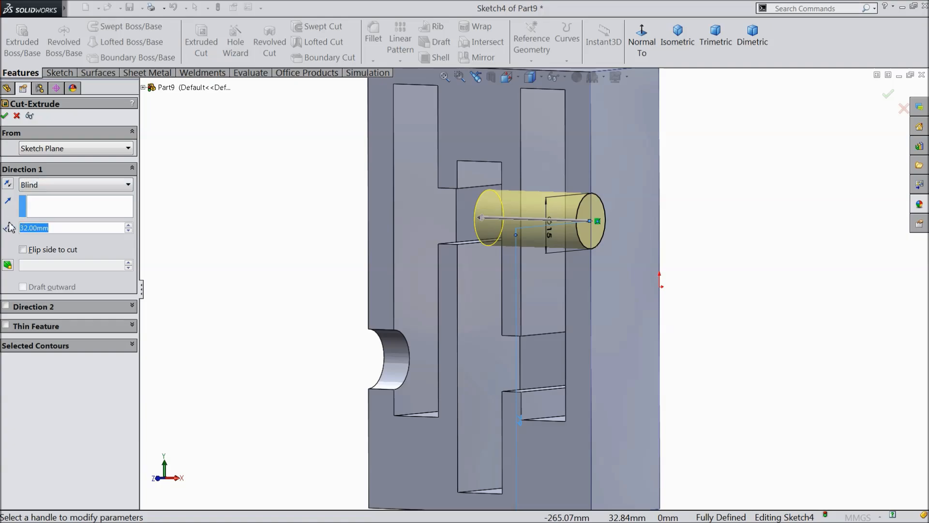
pyautogui.write('8')
pyautogui.press('Return')
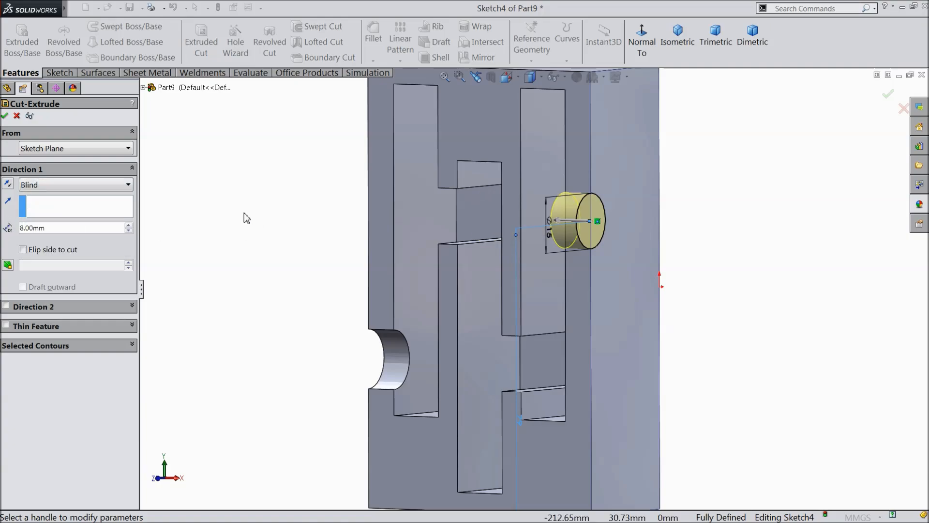
pyautogui.click(6, 116)
# Inspect the round cuts on both sides of the block and turn on the perspective display.
pyautogui.moveTo(266, 263); pyautogui.dragTo(315, 206, button='middle')
pyautogui.click(413, 325)
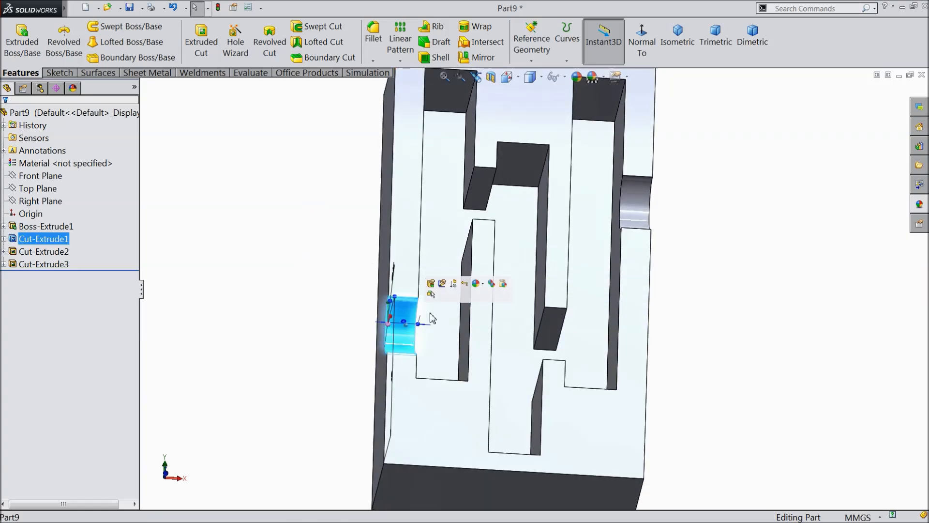
pyautogui.click(637, 201)
pyautogui.click(695, 336)
pyautogui.moveTo(695, 336); pyautogui.dragTo(655, 145, button='middle')
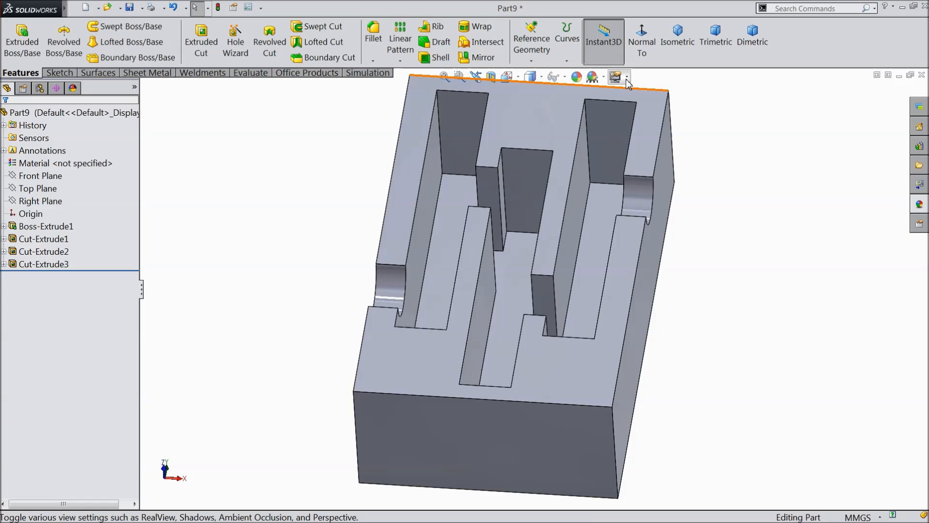
pyautogui.click(628, 79)
pyautogui.click(629, 137)
pyautogui.moveTo(650, 201); pyautogui.dragTo(647, 264, button='middle')
pyautogui.scroll(-2, 603, 283)
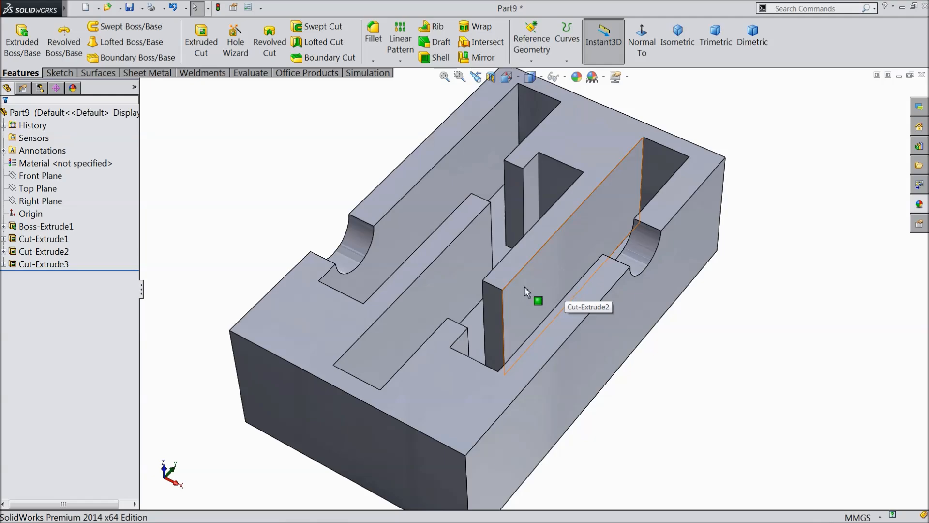
# On the block's front face, sketch a rectangle about 17.3 by 18.5 mm from the upper edge, between the two outer slots.
pyautogui.click(446, 389)
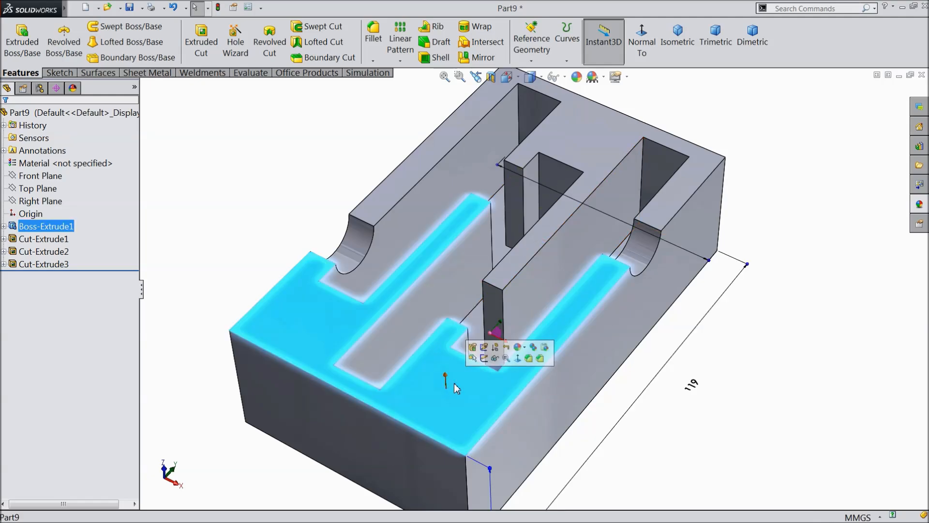
pyautogui.click(486, 359)
pyautogui.click(642, 43)
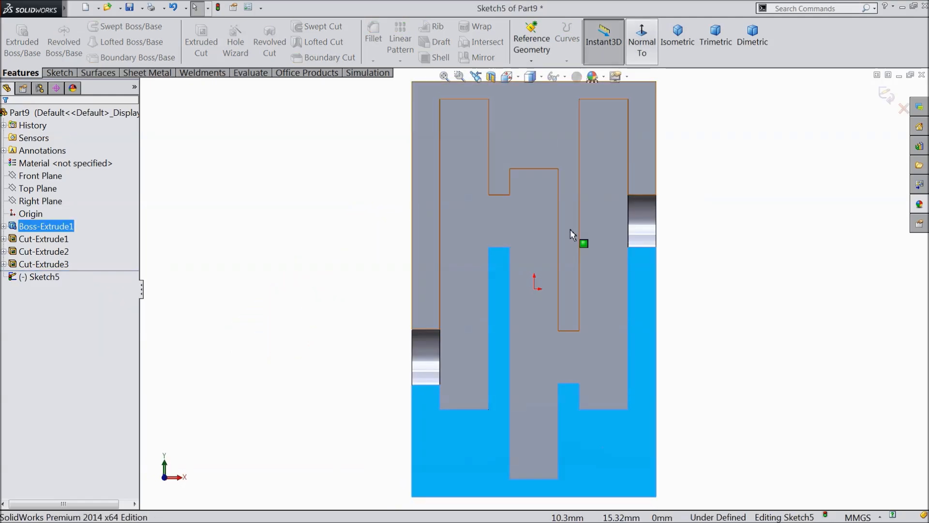
pyautogui.click(58, 73)
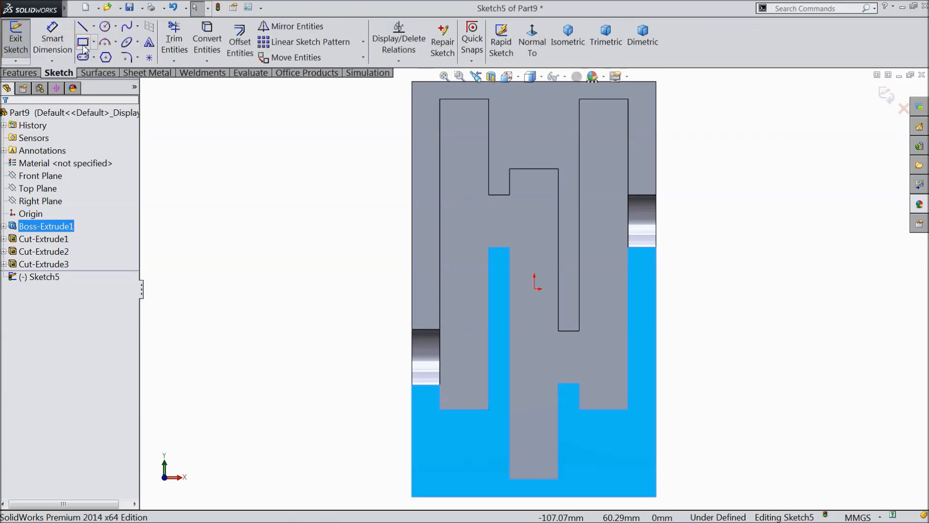
pyautogui.click(84, 43)
pyautogui.scroll(-3, 547, 175)
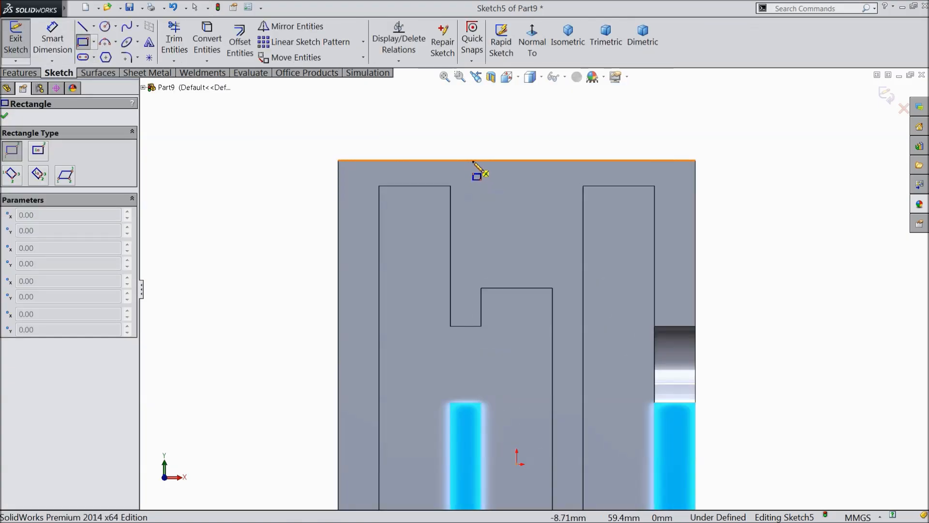
pyautogui.click(473, 161)
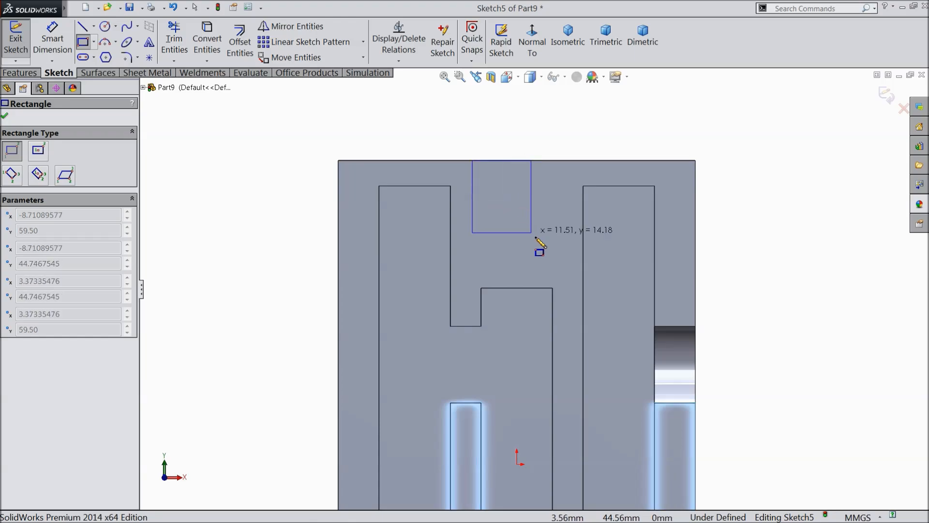
pyautogui.click(561, 255)
# Sketch rectangles about 24.5 by 21 mm and 24.2 by 20.2 mm in the front face's lower left and lower right corners.
pyautogui.scroll(3, 539, 263)
pyautogui.scroll(-5, 526, 412)
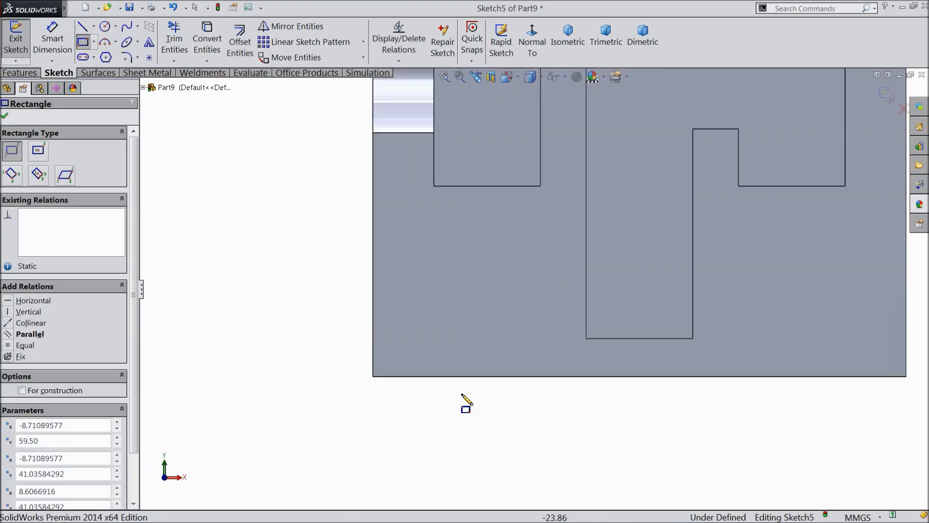
pyautogui.click(374, 217)
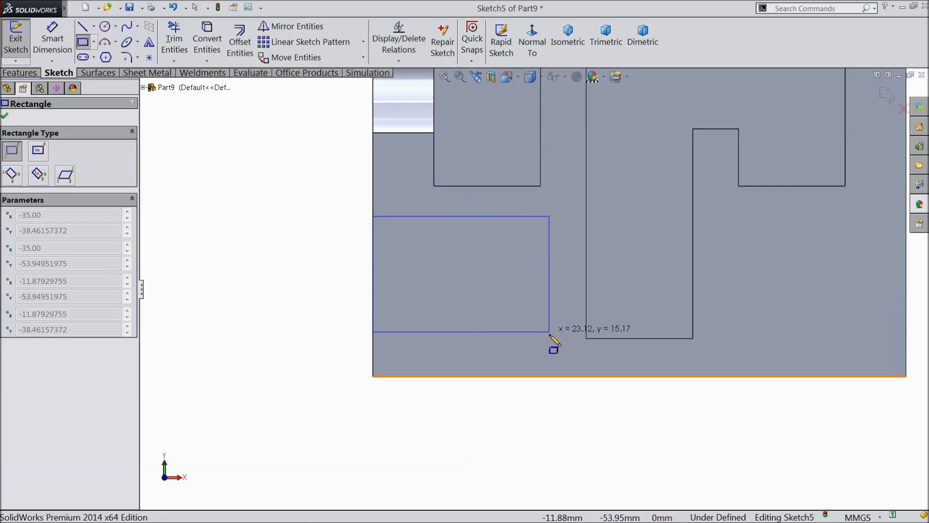
pyautogui.click(560, 376)
pyautogui.scroll(2, 715, 358)
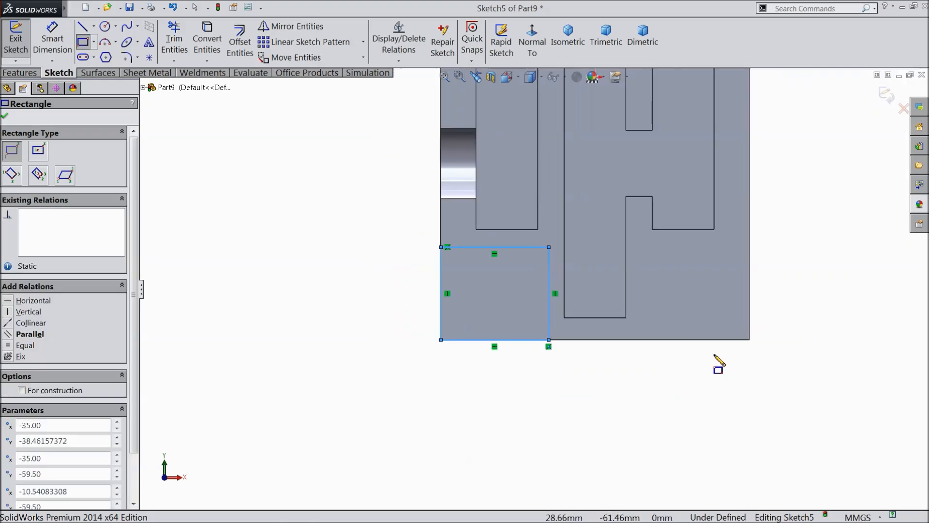
pyautogui.click(750, 251)
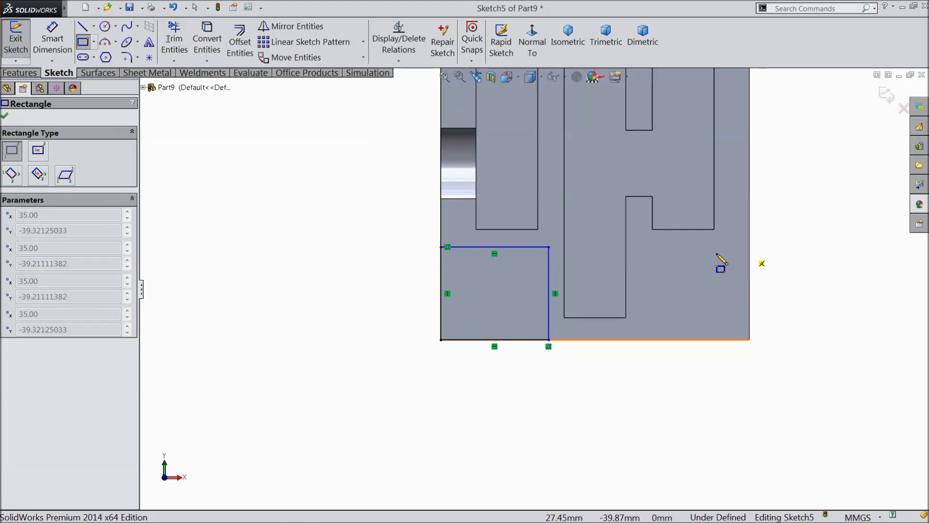
pyautogui.click(643, 339)
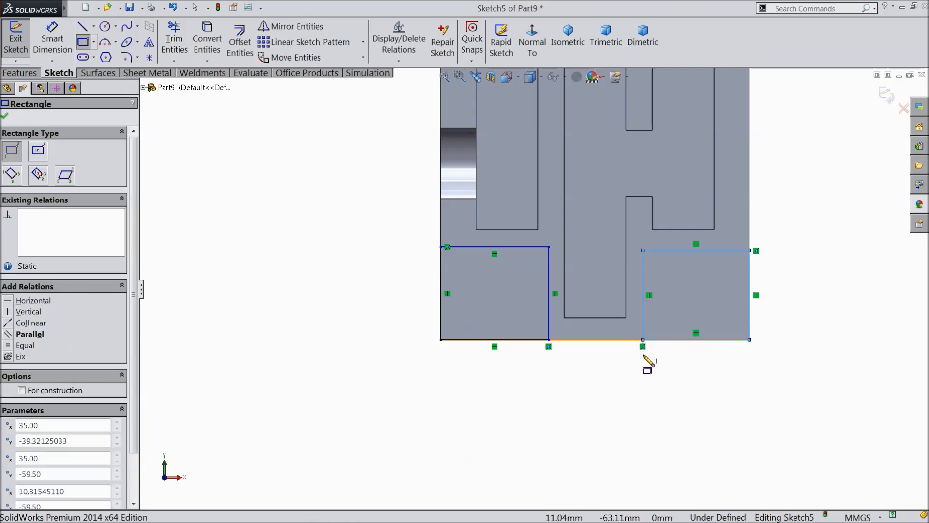
pyautogui.rightClick(649, 362)
pyautogui.click(654, 120)
# Dimension the gap between the right slot's lower edge and the lower right rectangle's top edge as 5 mm.
pyautogui.click(54, 40)
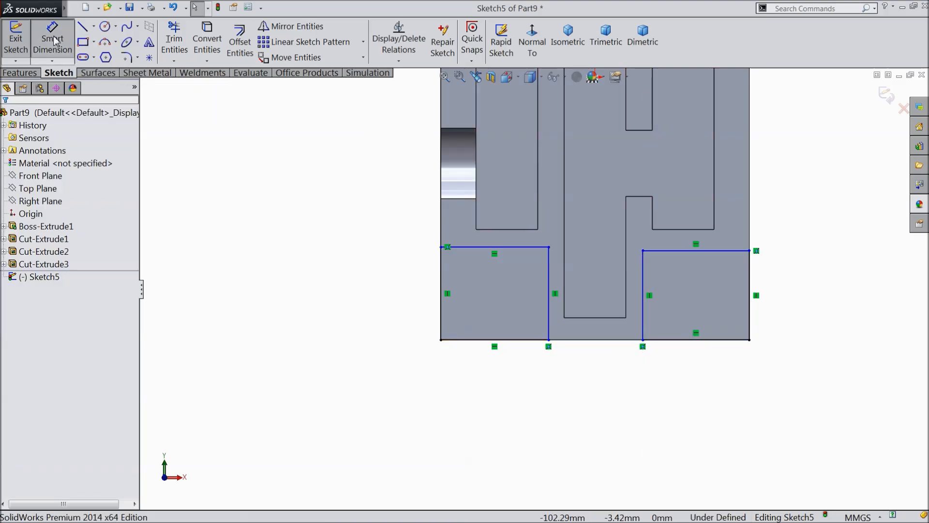
pyautogui.scroll(-2, 750, 293)
pyautogui.click(631, 205)
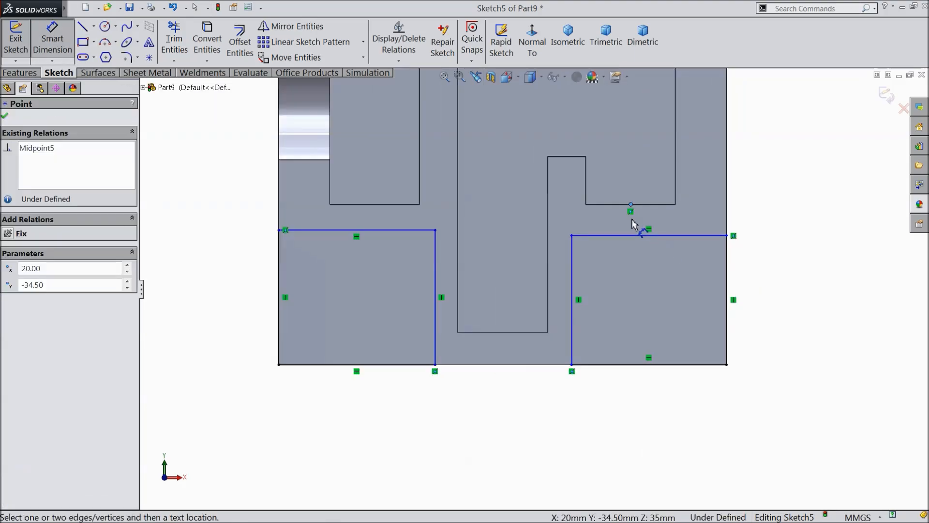
pyautogui.click(634, 239)
pyautogui.click(770, 224)
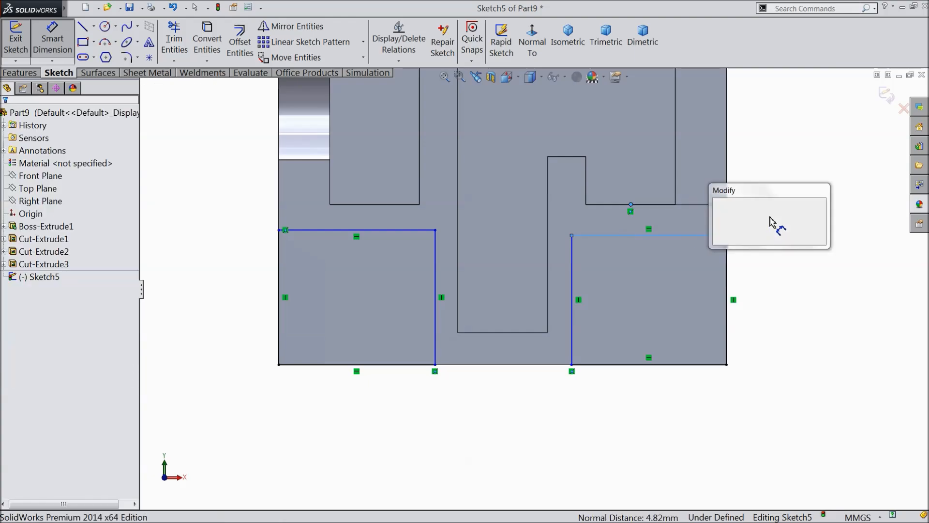
pyautogui.write('5')
pyautogui.click(718, 204)
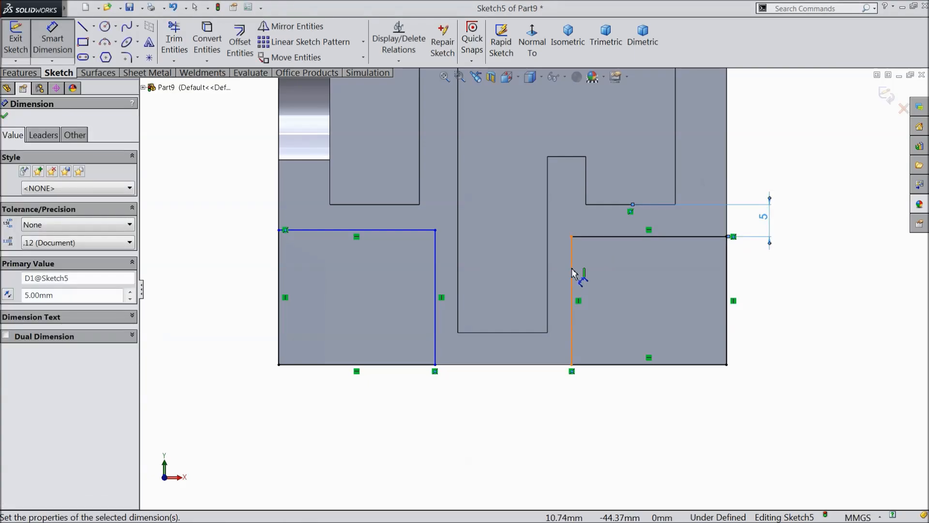
# Dimension the gap between the middle slot's right edge and the lower right rectangle's inner edge as 5 mm.
pyautogui.click(572, 274)
pyautogui.click(548, 267)
pyautogui.click(565, 407)
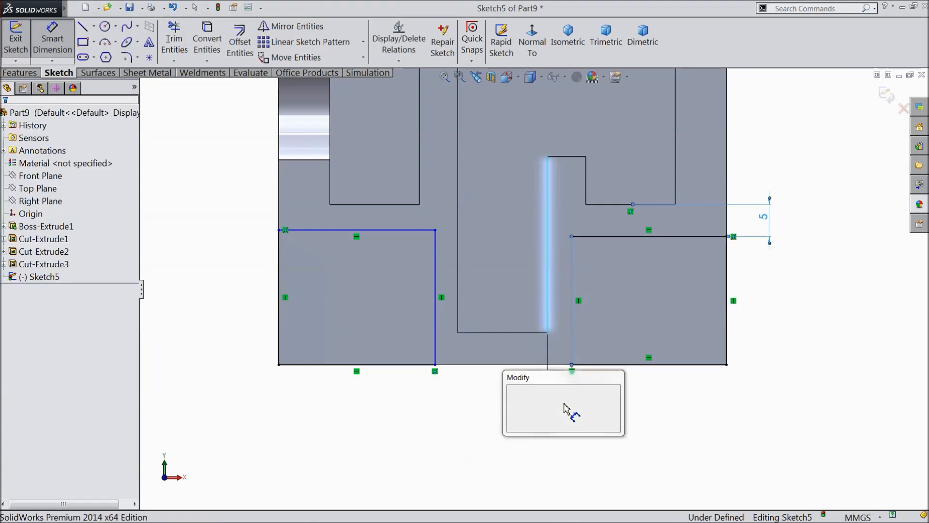
pyautogui.write('5')
pyautogui.click(512, 392)
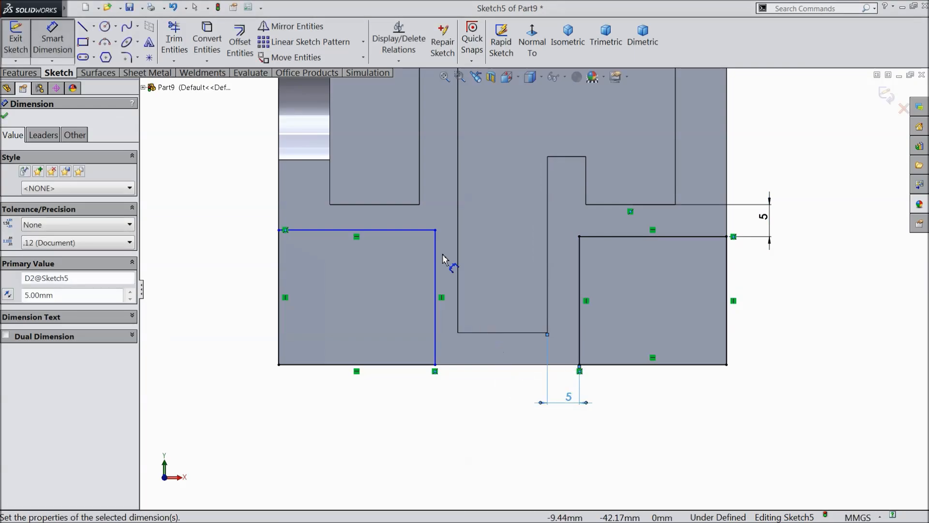
# Dimension the gap between the left slot's lower edge and the lower left rectangle's top edge as 5 mm.
pyautogui.click(390, 232)
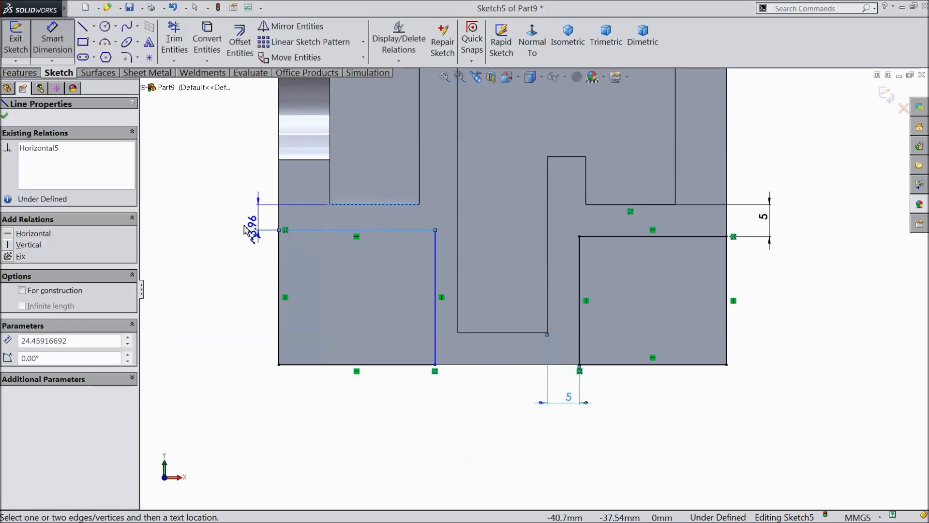
pyautogui.click(244, 228)
pyautogui.write('5')
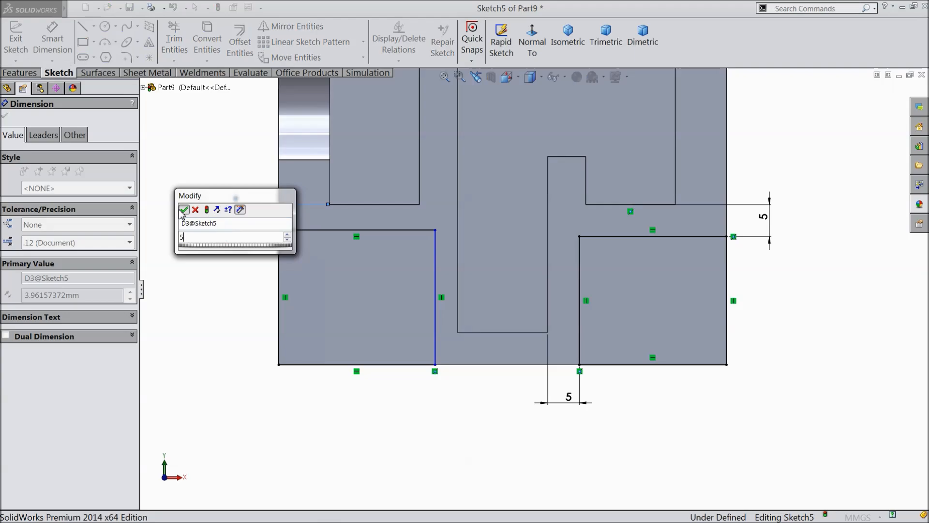
pyautogui.click(183, 209)
# Dimension the gap between the middle slot's left edge and the lower left rectangle's inner edge as 5 mm.
pyautogui.click(460, 293)
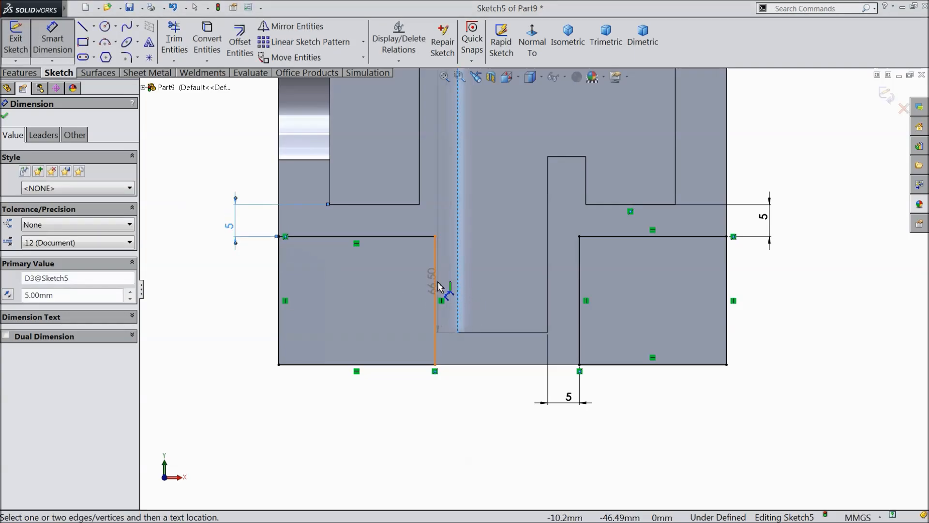
pyautogui.click(440, 324)
pyautogui.click(453, 403)
pyautogui.write('5')
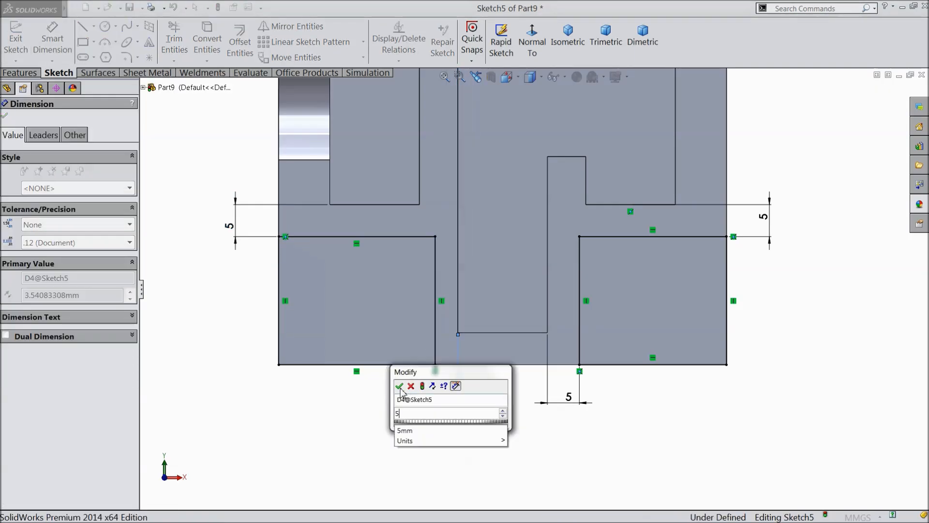
pyautogui.click(400, 385)
# Dimension the gap between the left slot and the upper rectangle's left edge as 5 mm.
pyautogui.scroll(8, 435, 328)
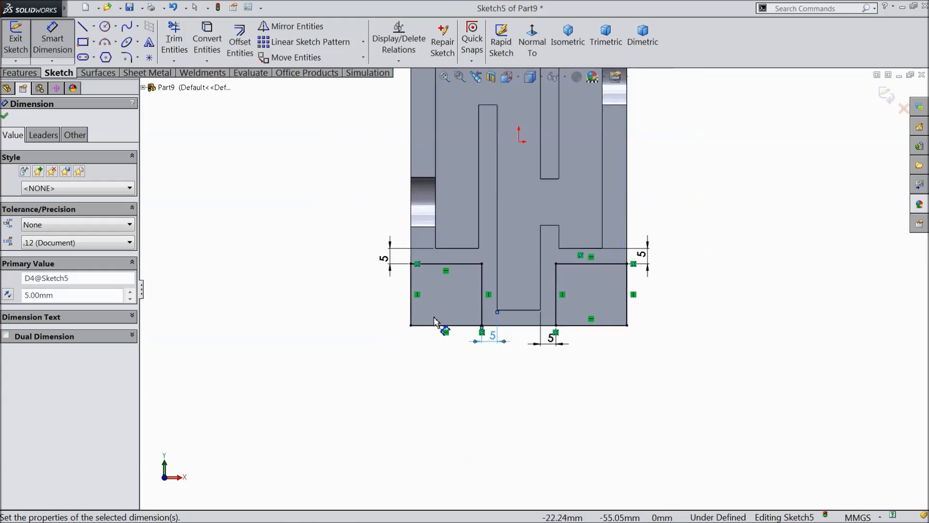
pyautogui.scroll(-8, 533, 189)
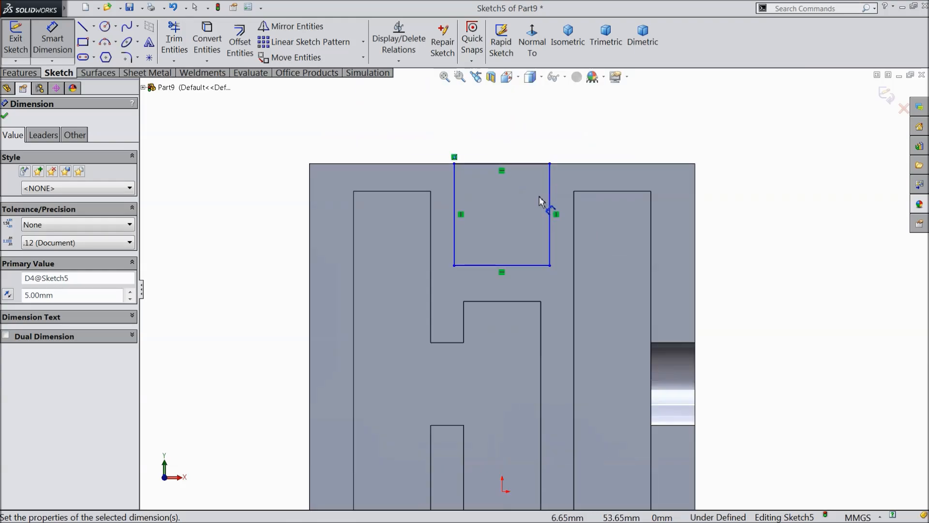
pyautogui.click(416, 180)
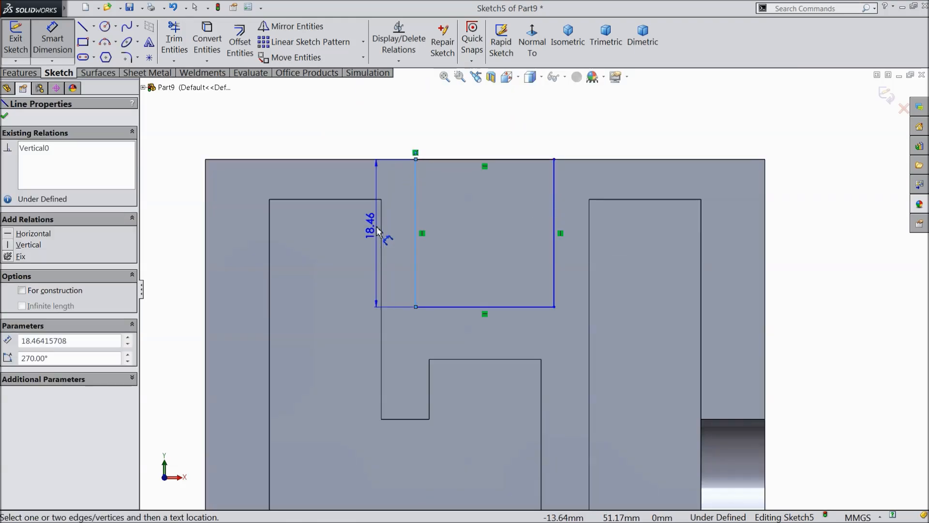
pyautogui.click(381, 209)
pyautogui.click(401, 145)
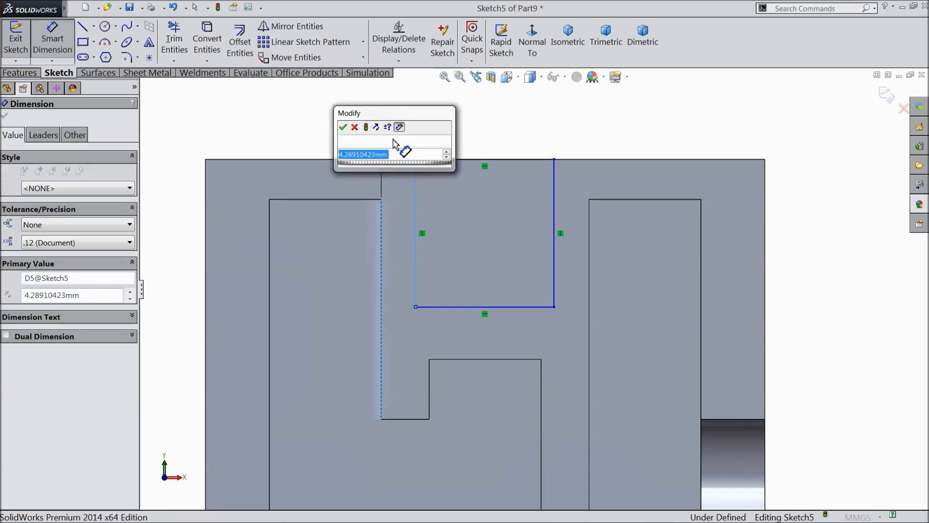
pyautogui.click(345, 128)
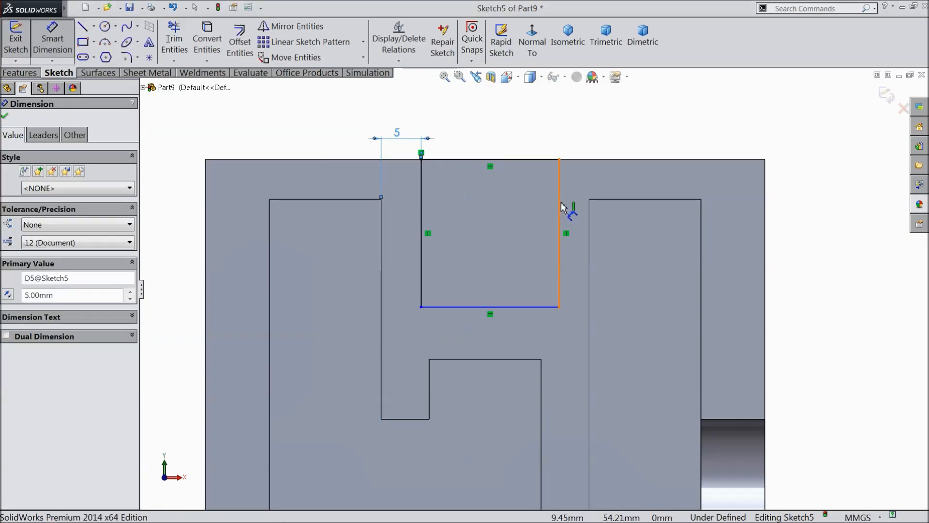
# Dimension the gap between the right slot and the upper rectangle's right edge as 5 mm.
pyautogui.click(588, 221)
pyautogui.click(560, 223)
pyautogui.click(579, 127)
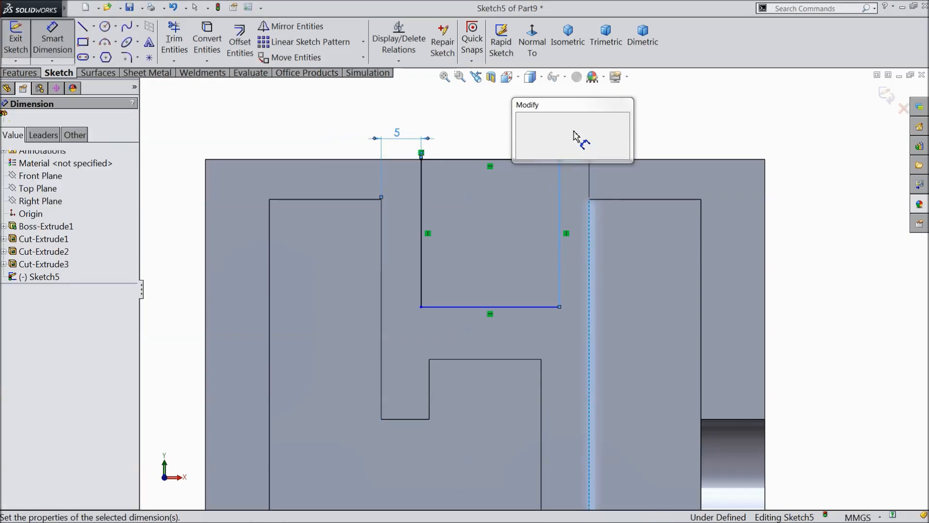
pyautogui.write('5')
pyautogui.click(521, 120)
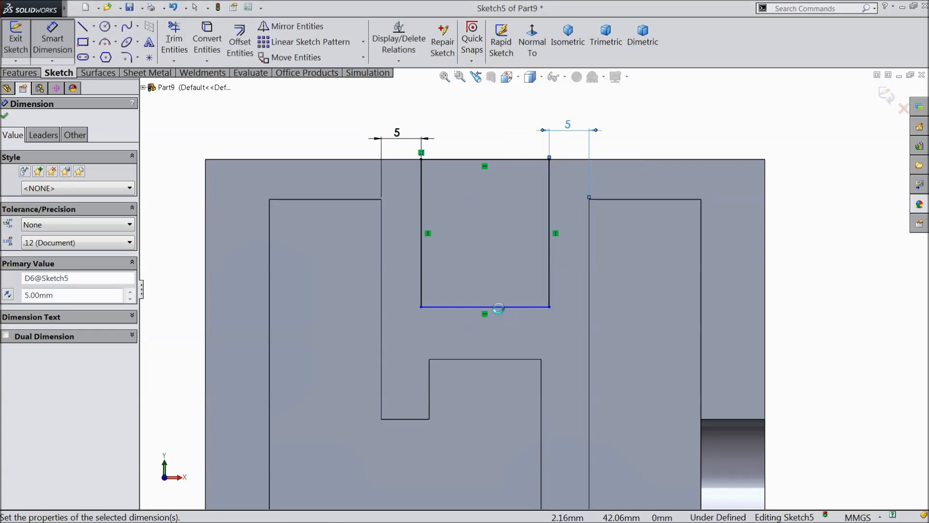
# Dimension the gap between the upper rectangle's lower edge and the middle slot's top edge as 5 mm.
pyautogui.click(502, 307)
pyautogui.click(491, 359)
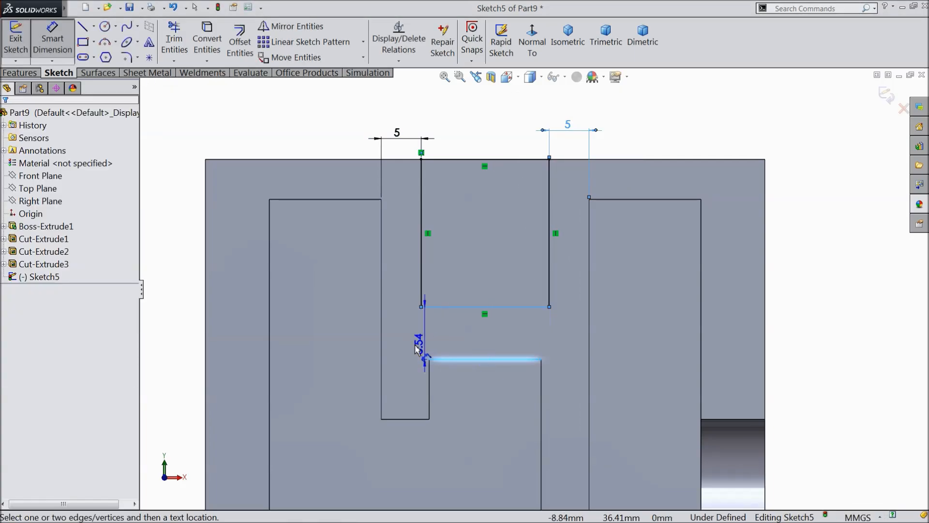
pyautogui.click(413, 344)
pyautogui.write('5')
pyautogui.click(361, 331)
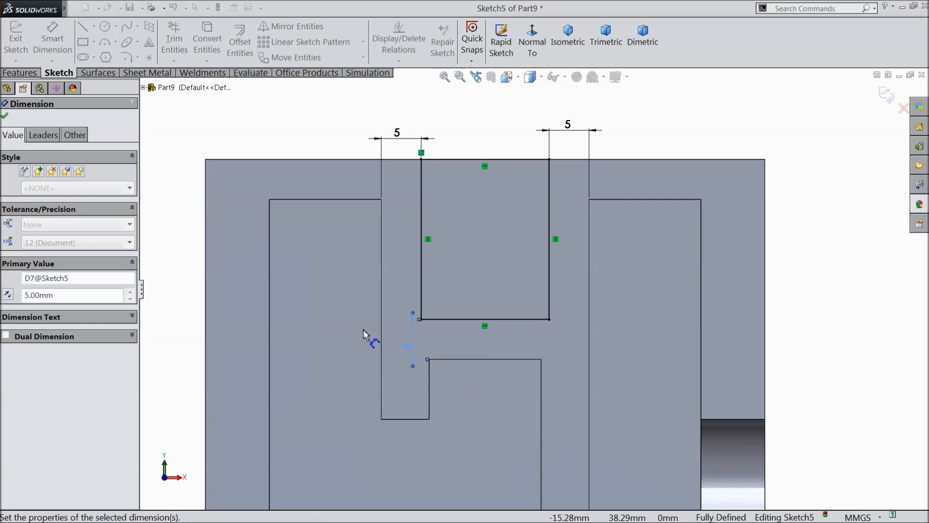
# Cut the three rectangles out of the block with an Extruded Cut set to Through All.
pyautogui.click(19, 73)
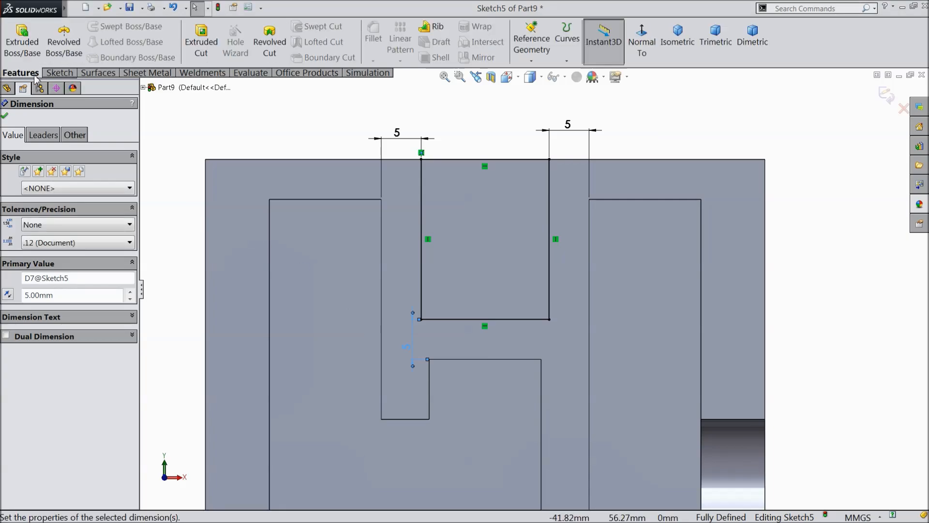
pyautogui.click(202, 41)
pyautogui.scroll(9, 358, 178)
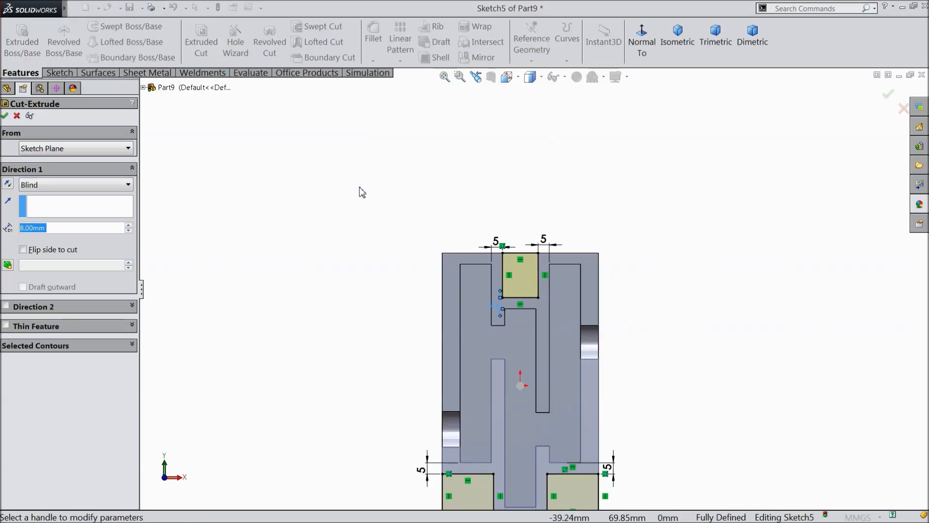
pyautogui.scroll(-4, 565, 354)
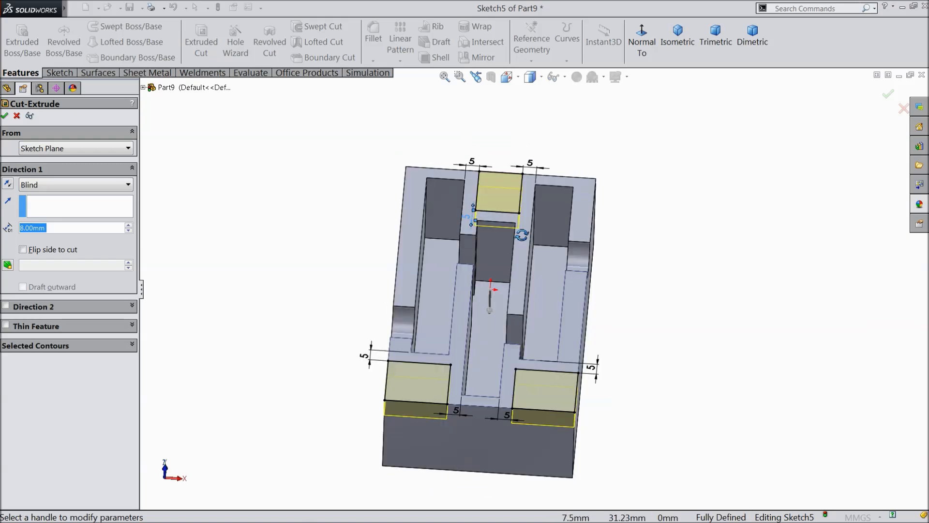
pyautogui.scroll(-2, 520, 360)
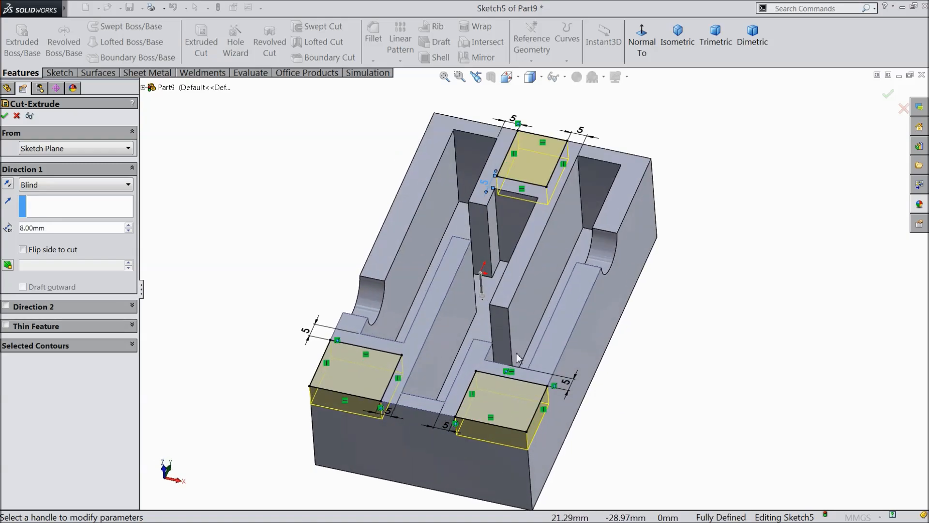
pyautogui.click(33, 187)
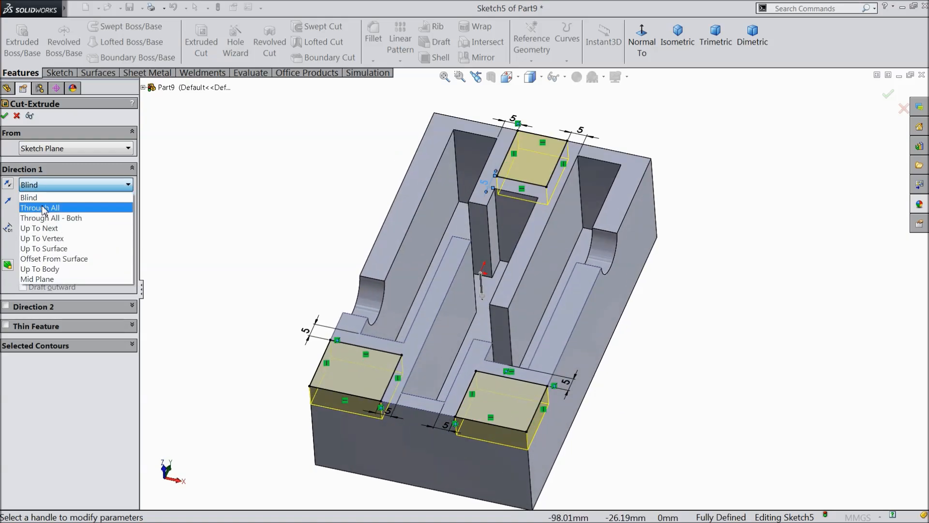
pyautogui.click(43, 208)
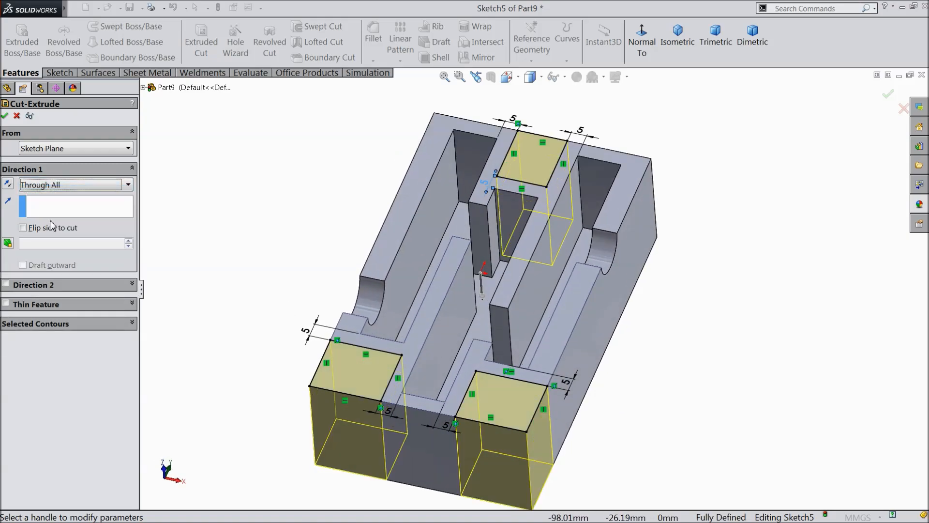
pyautogui.click(5, 117)
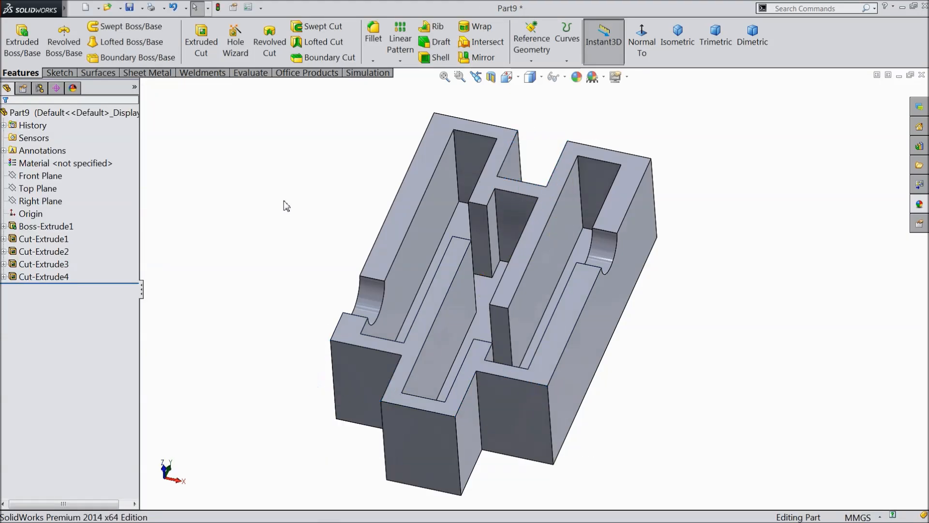
# Switch the model display to perspective and view the block from its long side with the round cut.
pyautogui.moveTo(287, 205); pyautogui.dragTo(538, 197, button='middle')
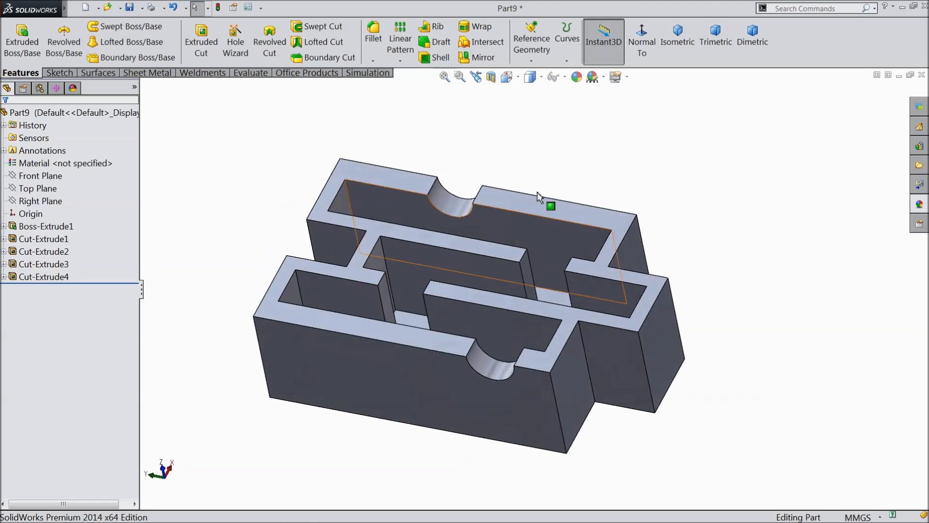
pyautogui.click(616, 76)
pyautogui.click(630, 138)
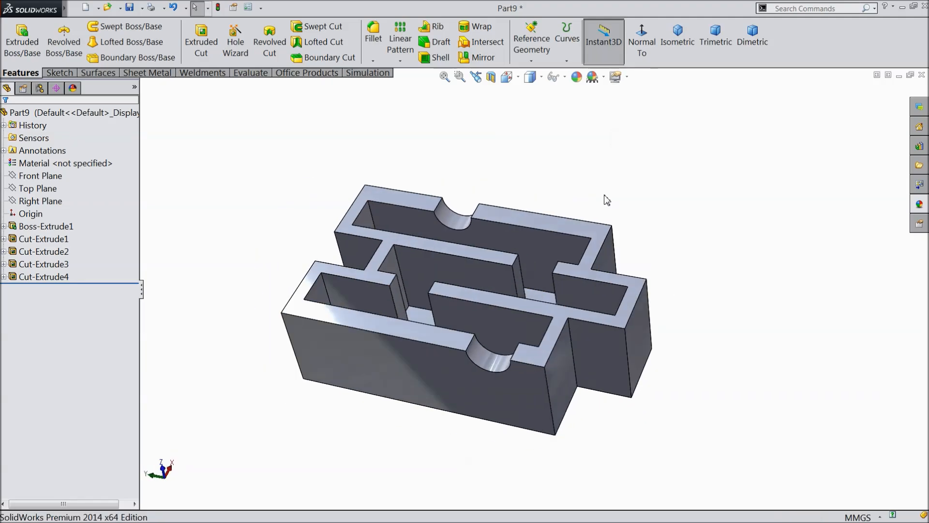
pyautogui.moveTo(607, 200)
pyautogui.mouseDown(button='middle')
pyautogui.moveTo(553, 233)
pyautogui.moveTo(603, 194)
pyautogui.mouseUp(button='middle')
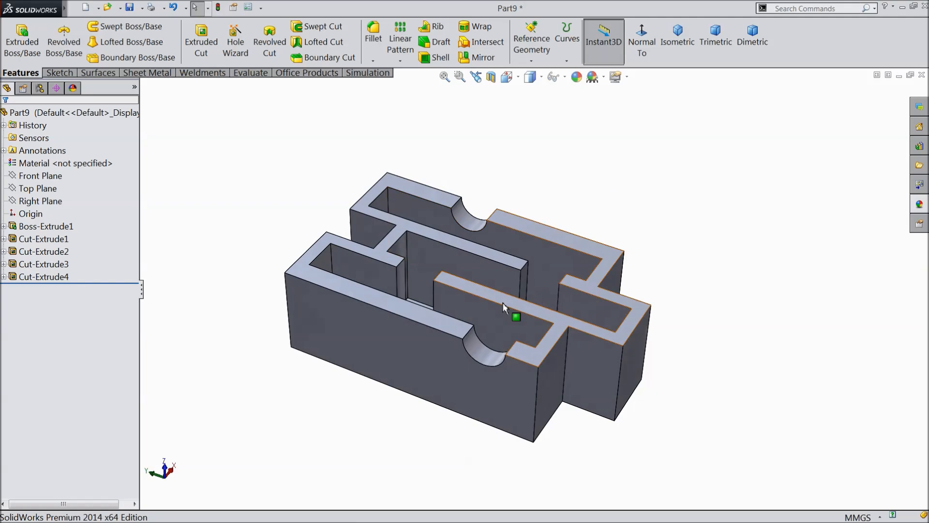
pyautogui.scroll(-2, 494, 303)
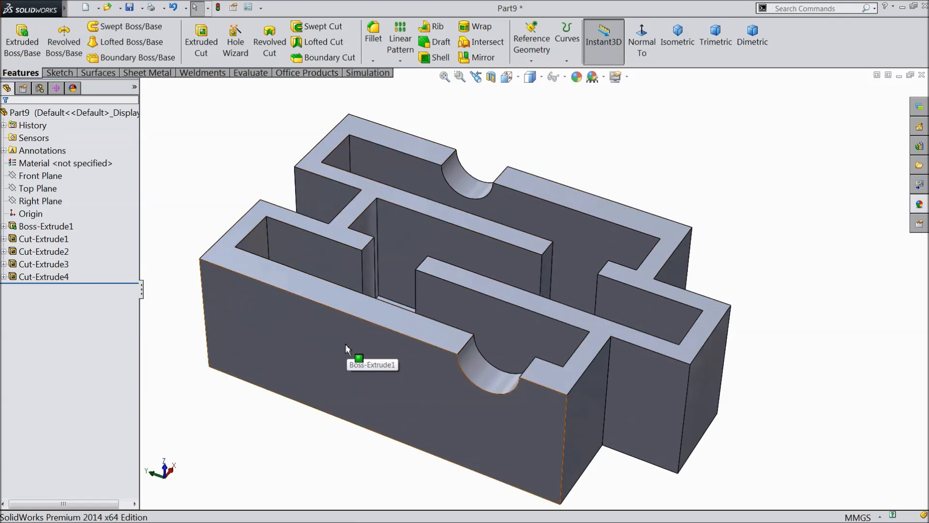
# Start a new sketch on the long outer side face that contains the round cut.
pyautogui.click(60, 72)
pyautogui.scroll(2, 560, 324)
pyautogui.scroll(-3, 503, 396)
pyautogui.moveTo(497, 367)
pyautogui.mouseDown(button='middle')
pyautogui.moveTo(501, 346)
pyautogui.moveTo(443, 330)
pyautogui.mouseUp(button='middle')
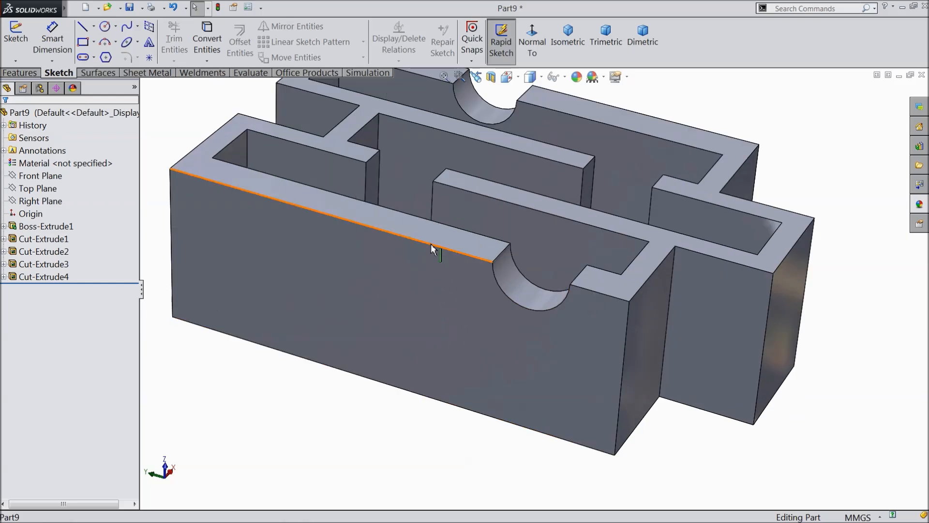
pyautogui.click(371, 297)
pyautogui.click(409, 264)
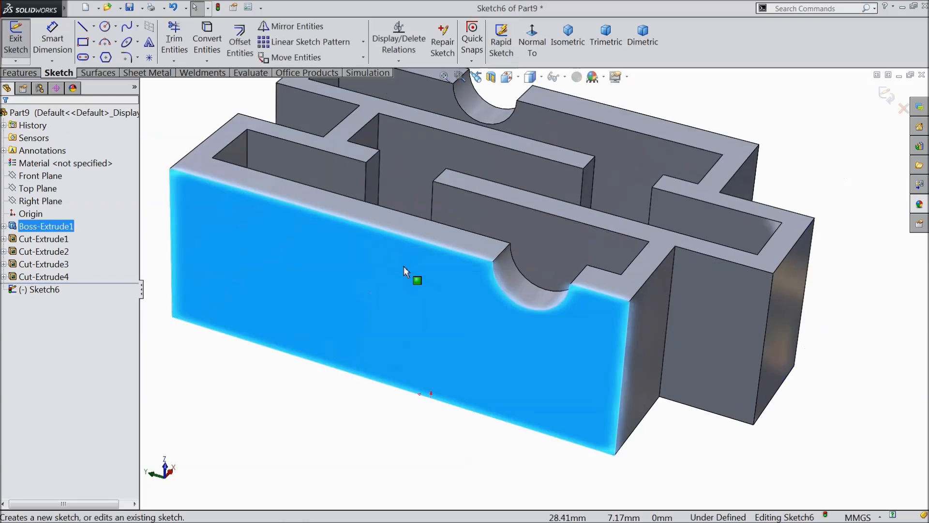
# Offset the side face's two straight top edges and the round cut's arc 3 mm downward into the face.
pyautogui.click(369, 227)
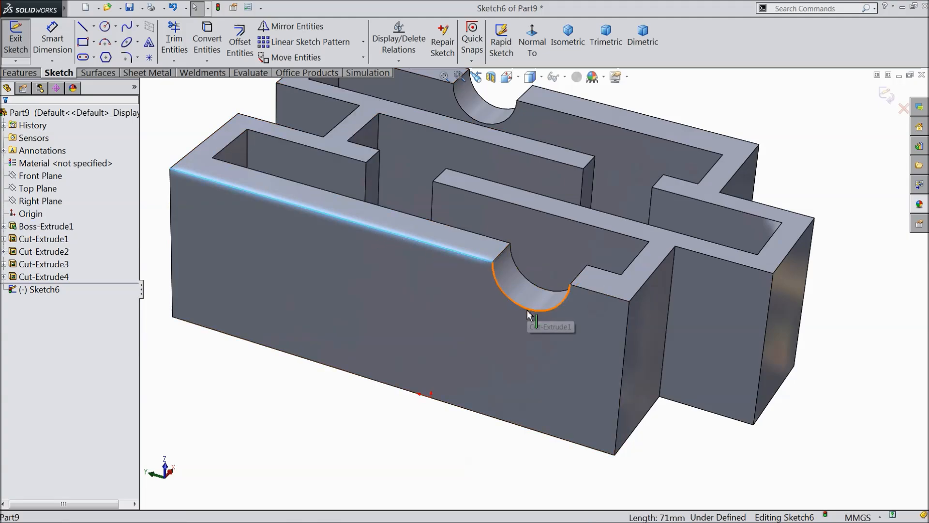
pyautogui.keyDown('ctrl'); pyautogui.click(527, 313); pyautogui.keyUp('ctrl')
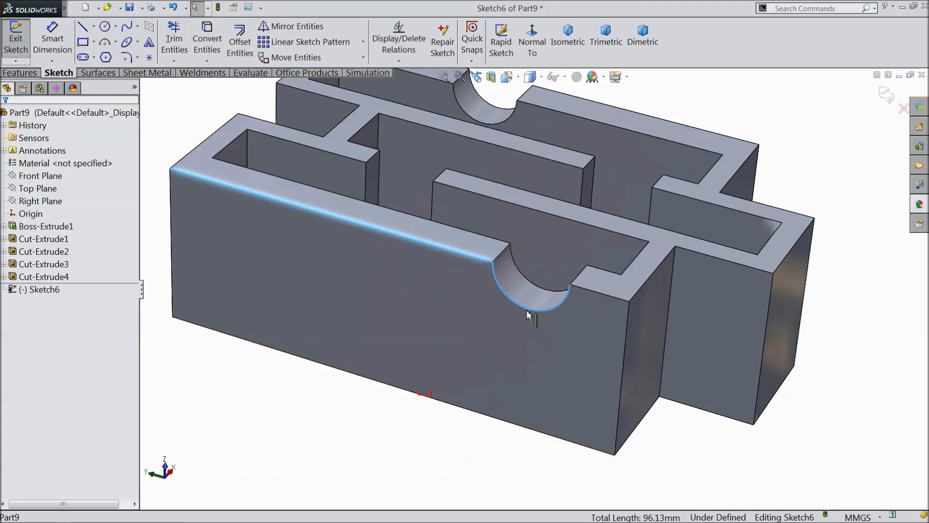
pyautogui.keyDown('ctrl'); pyautogui.click(586, 292); pyautogui.keyUp('ctrl')
pyautogui.click(240, 43)
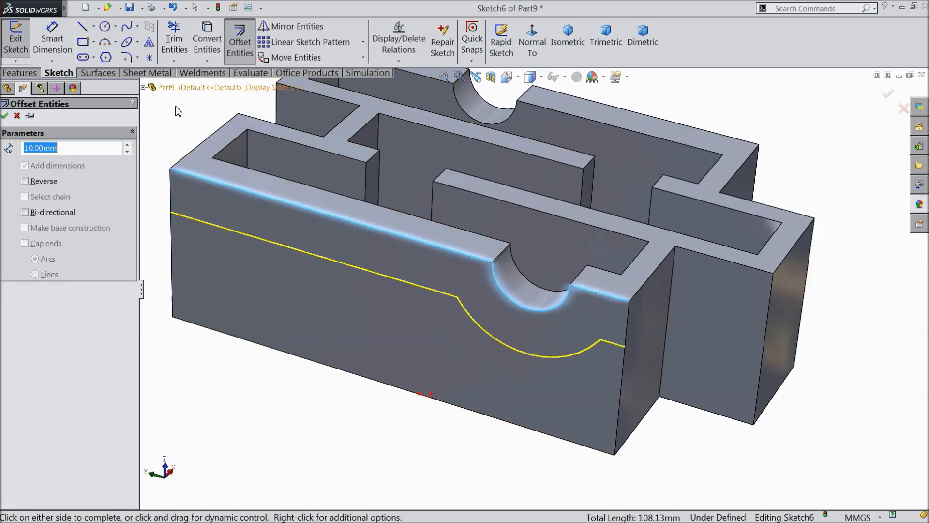
pyautogui.write('3')
pyautogui.press('Return')
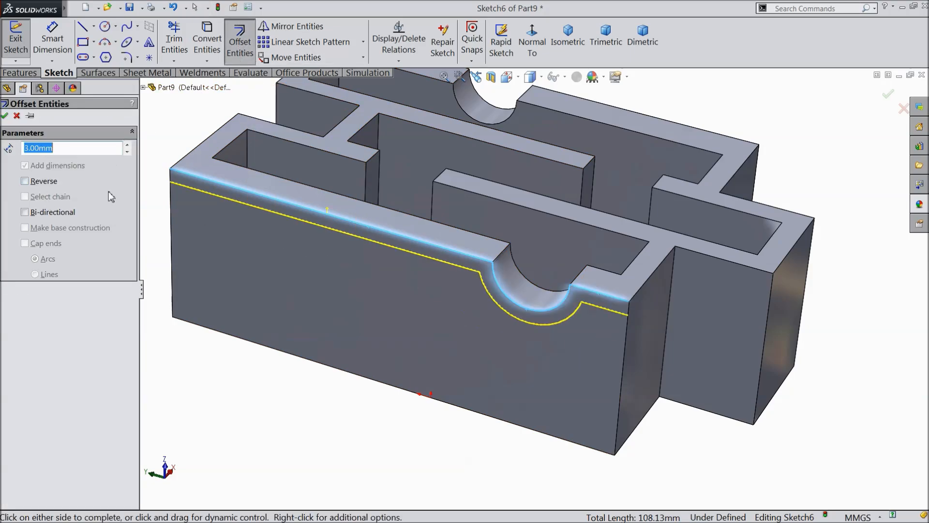
pyautogui.click(5, 116)
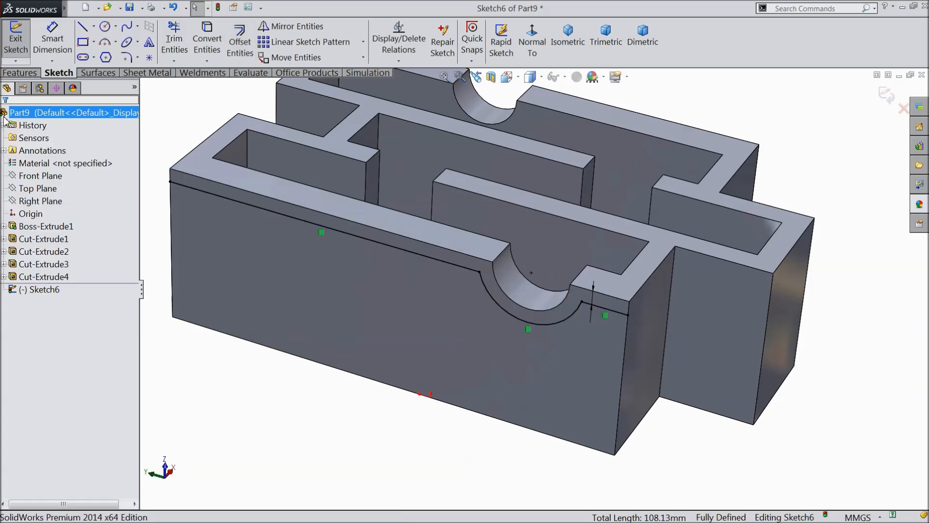
# Close the offset profile with lines along the side face's two vertical edges and its bottom edge.
pyautogui.click(83, 27)
pyautogui.click(170, 181)
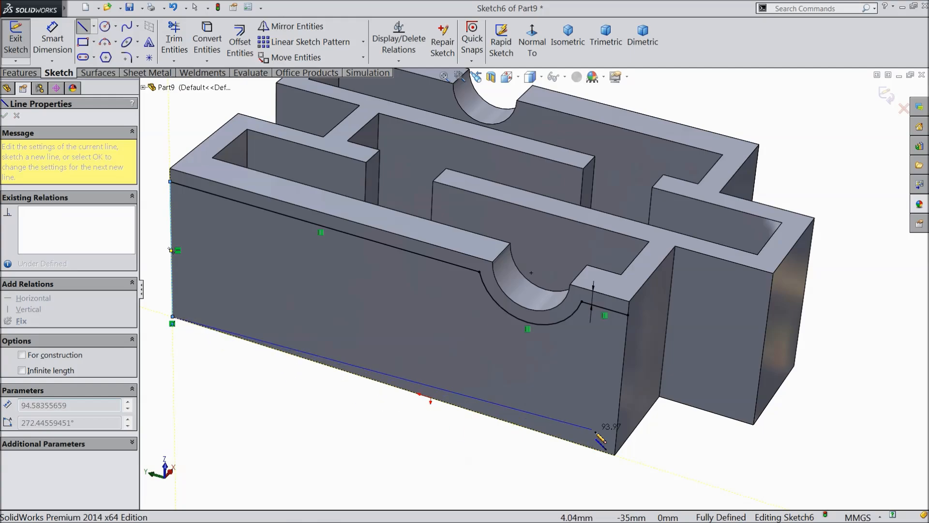
pyautogui.click(615, 455)
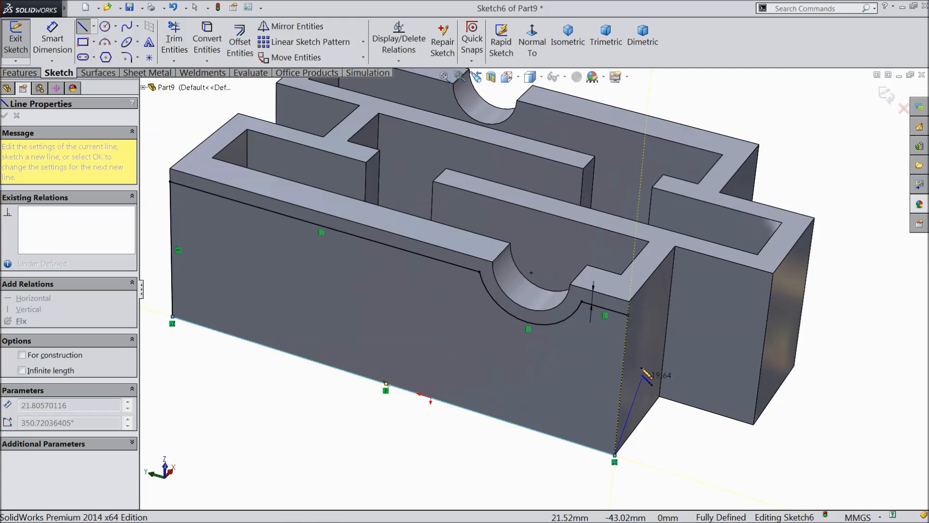
pyautogui.click(629, 316)
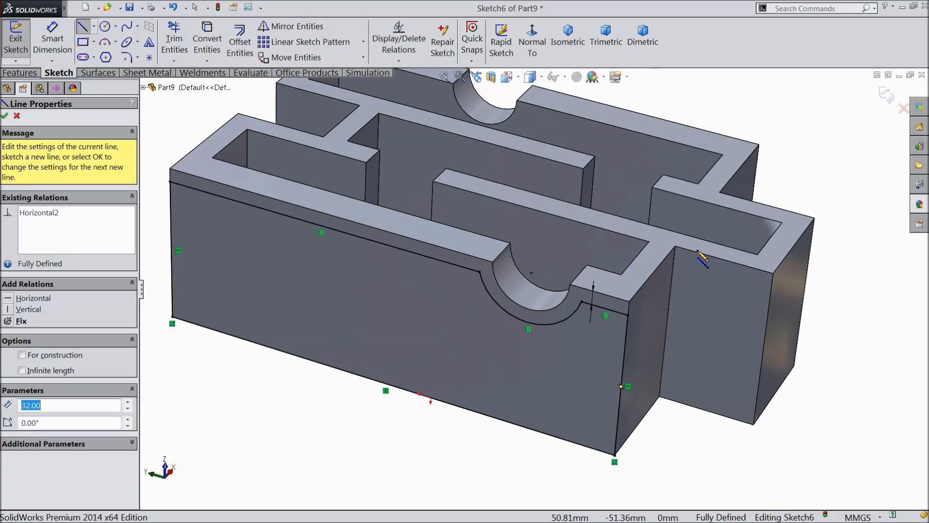
pyautogui.rightClick(782, 85)
pyautogui.click(801, 92)
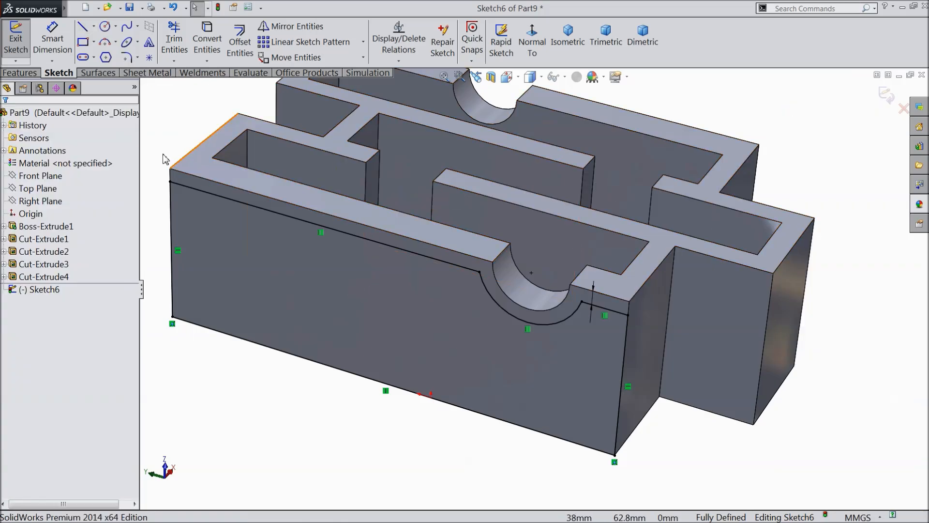
# Cut the closed side profile 5 mm deep into the block, leaving the 3 mm rim.
pyautogui.click(20, 72)
pyautogui.click(200, 41)
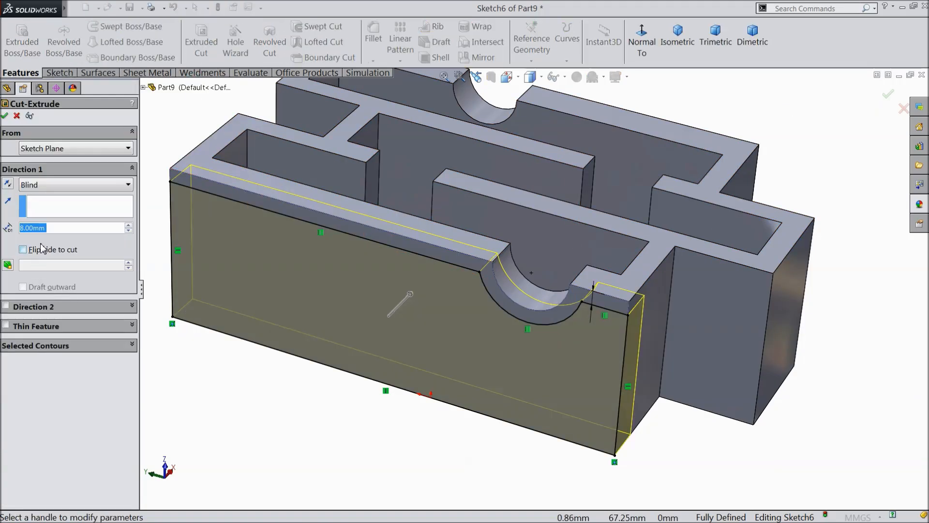
pyautogui.write('5')
pyautogui.press('Return')
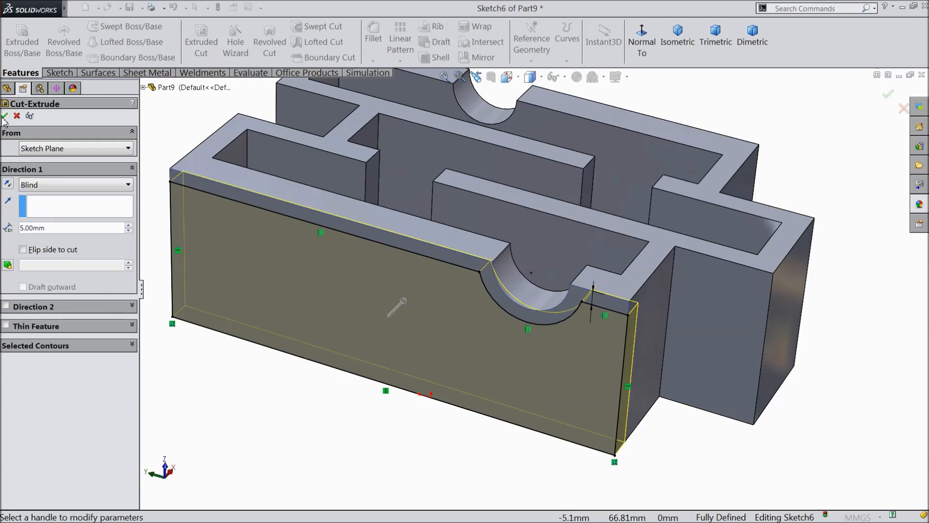
pyautogui.click(4, 116)
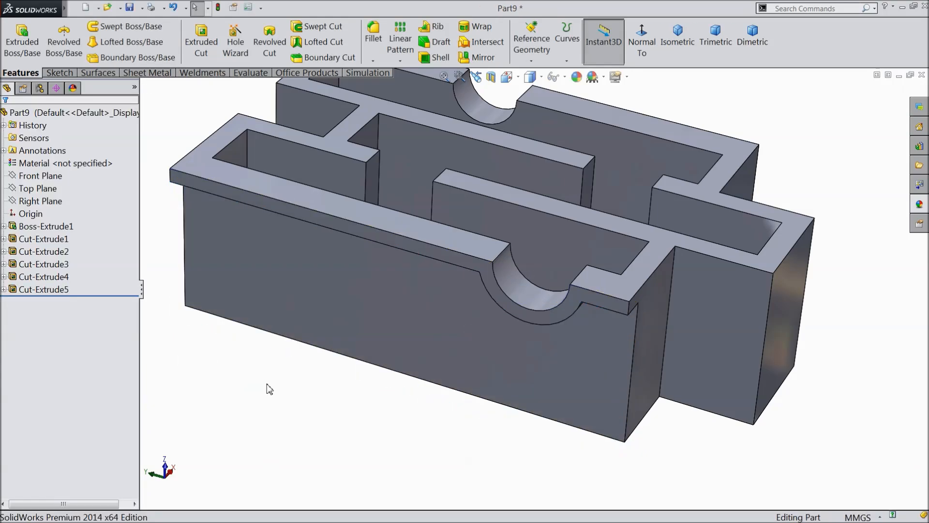
# Sketch an 18 x 32 mm rectangle on the adjoining recessed end face, from under the rim to the opposite bottom corner.
pyautogui.moveTo(270, 388); pyautogui.dragTo(236, 352, button='middle')
pyautogui.click(563, 352)
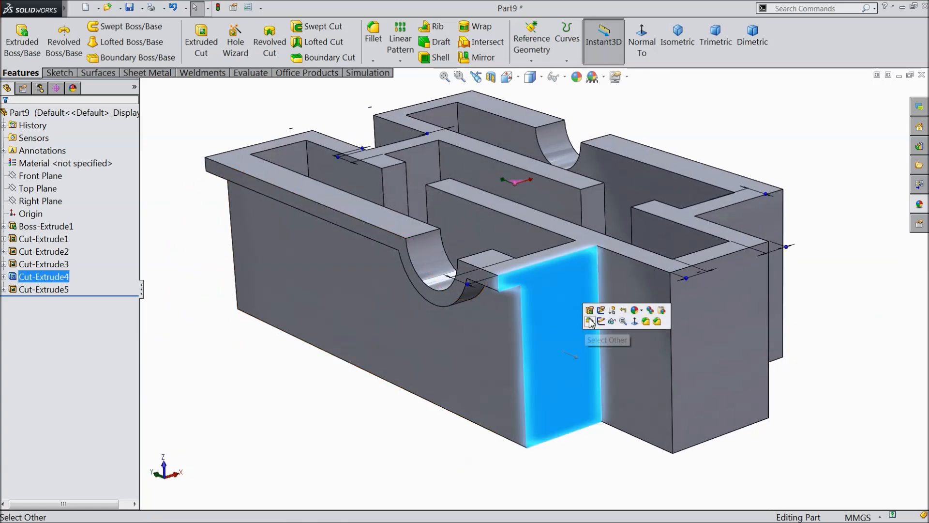
pyautogui.click(603, 327)
pyautogui.click(642, 53)
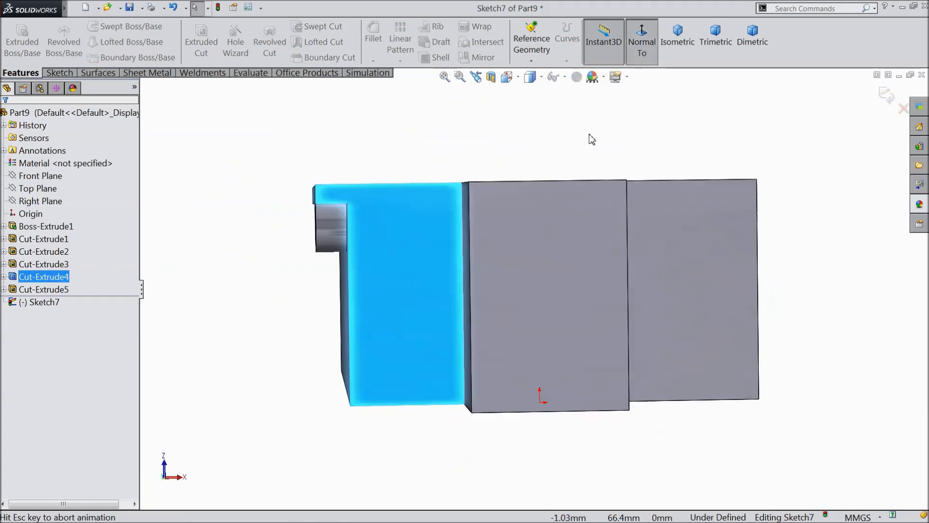
pyautogui.click(60, 73)
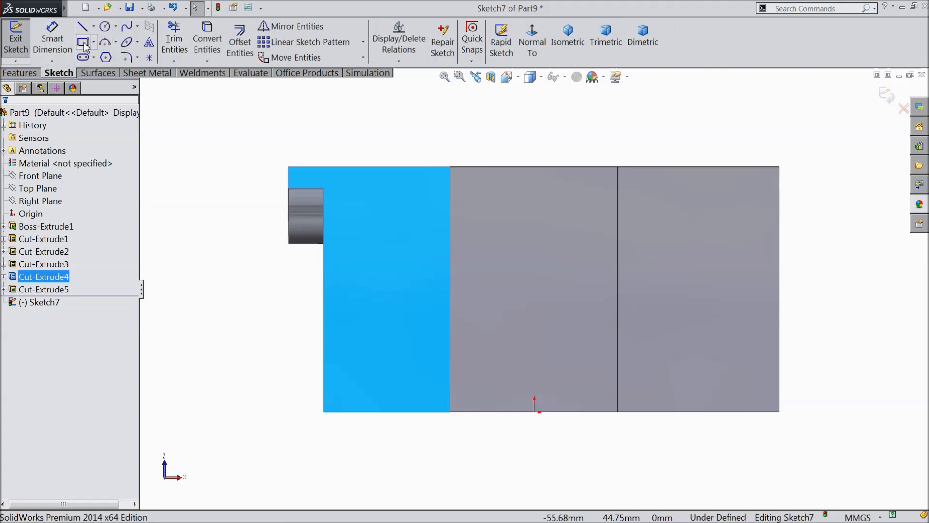
pyautogui.click(83, 43)
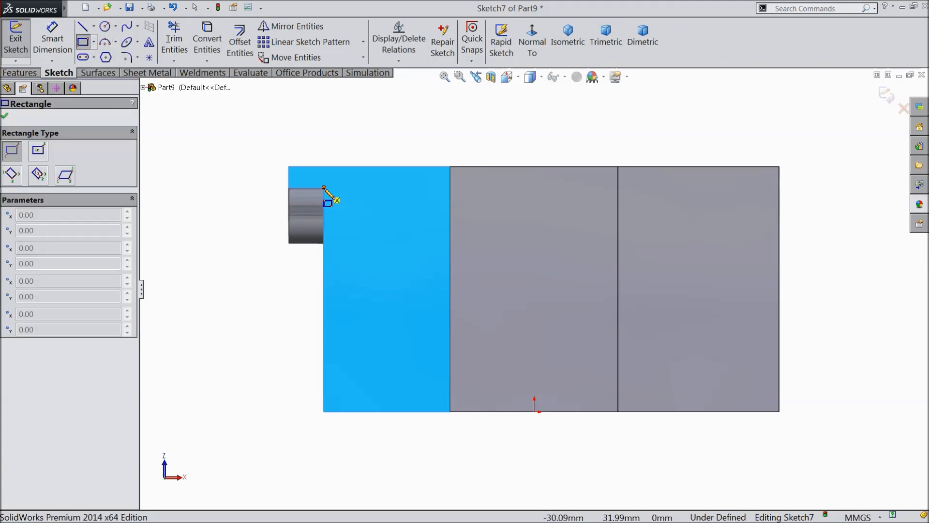
pyautogui.click(323, 188)
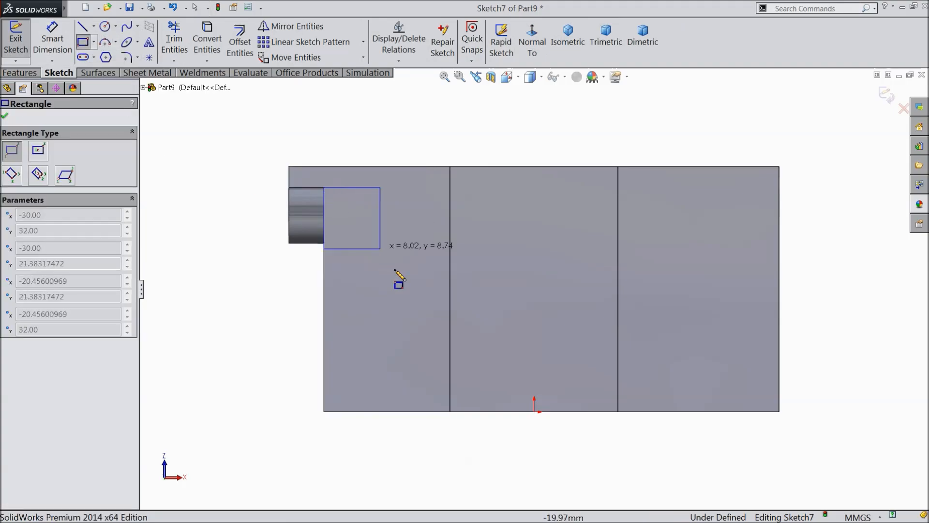
pyautogui.click(450, 412)
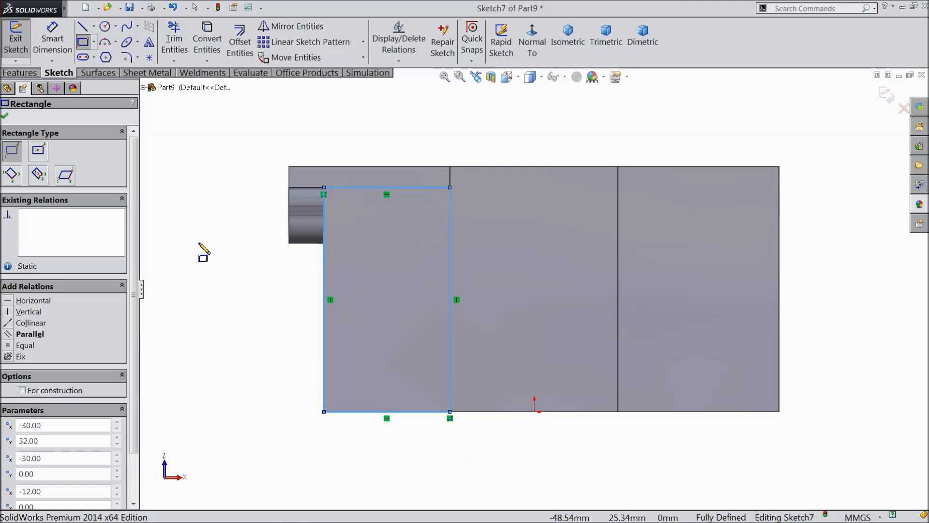
# Cut the 18 x 32 mm rectangle 2 mm deep into the end face with a blind Extruded Cut.
pyautogui.click(18, 73)
pyautogui.click(201, 41)
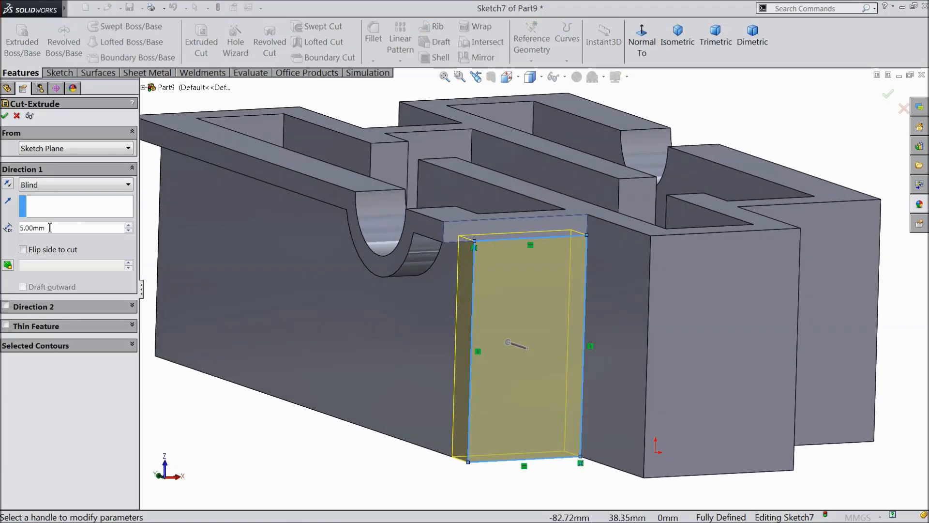
pyautogui.write('2')
pyautogui.press('Return')
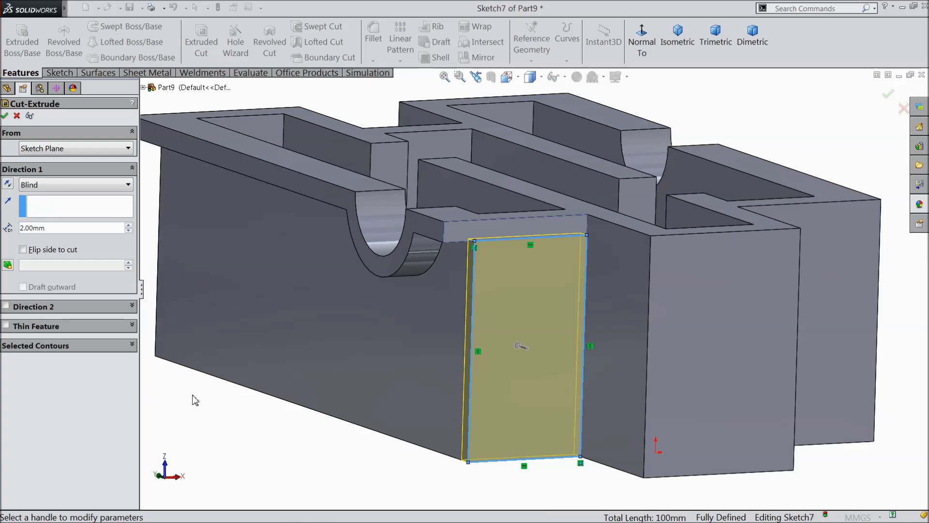
pyautogui.click(5, 116)
# Sketch a 22 x 32 mm rectangle on the first corner notch's side face, from under the rim to the opposite bottom corner.
pyautogui.moveTo(345, 363); pyautogui.dragTo(671, 292, button='middle')
pyautogui.click(671, 292)
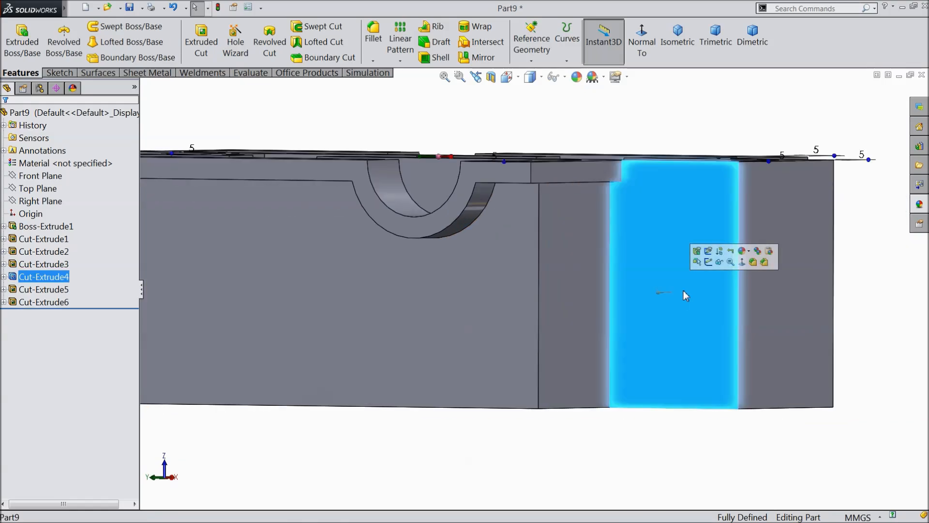
pyautogui.click(710, 265)
pyautogui.click(641, 43)
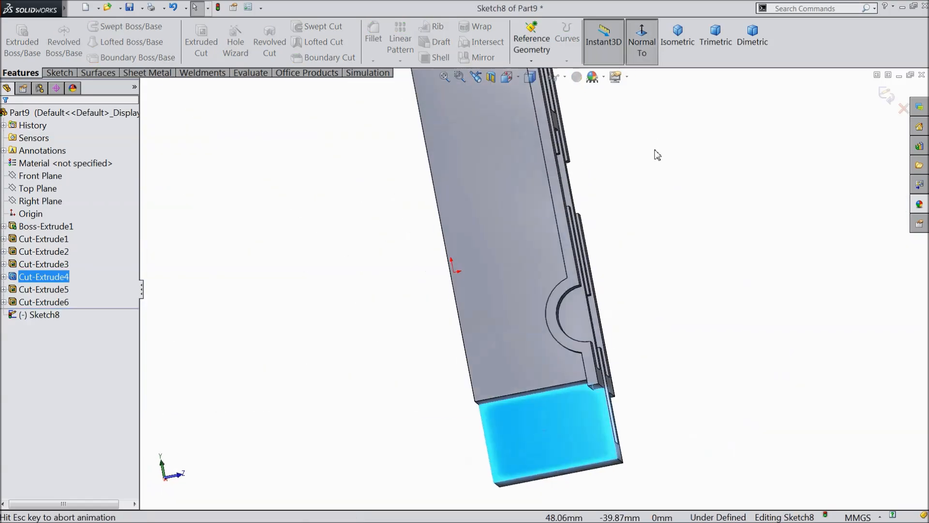
pyautogui.click(50, 73)
pyautogui.click(84, 43)
pyautogui.scroll(-3, 564, 412)
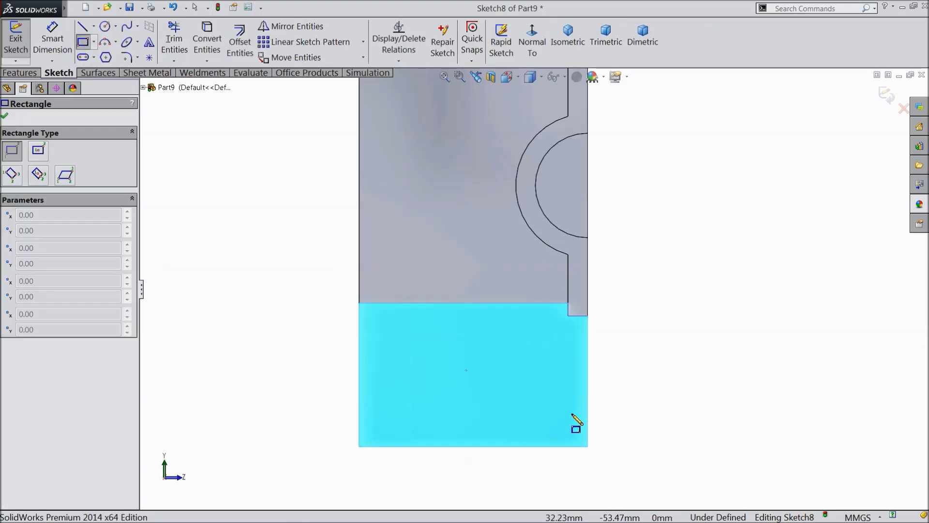
pyautogui.click(577, 283)
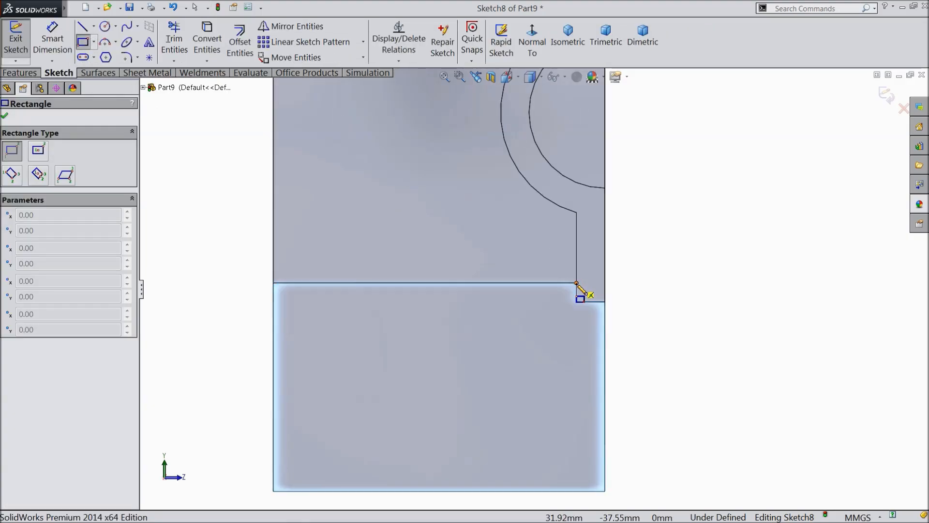
pyautogui.click(273, 491)
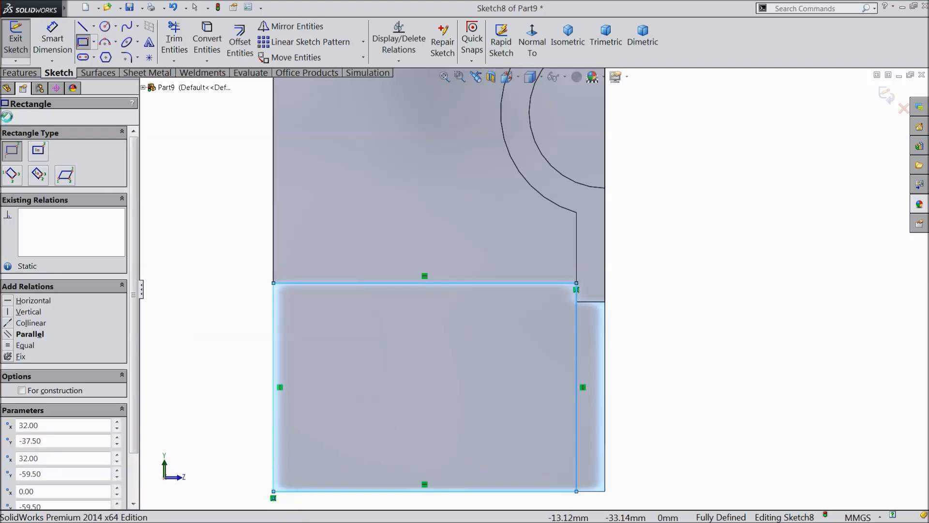
pyautogui.press('Escape')
# Cut the 22 x 32 mm rectangle 2 mm deep into the first notch's side face.
pyautogui.moveTo(259, 233); pyautogui.dragTo(263, 291, button='middle')
pyautogui.moveTo(489, 332); pyautogui.dragTo(465, 326, button='middle')
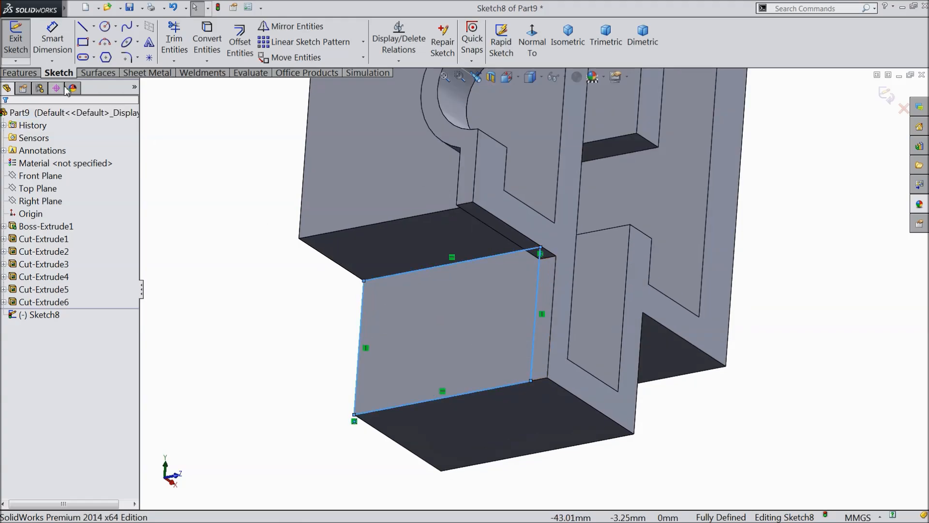
pyautogui.click(20, 72)
pyautogui.click(201, 43)
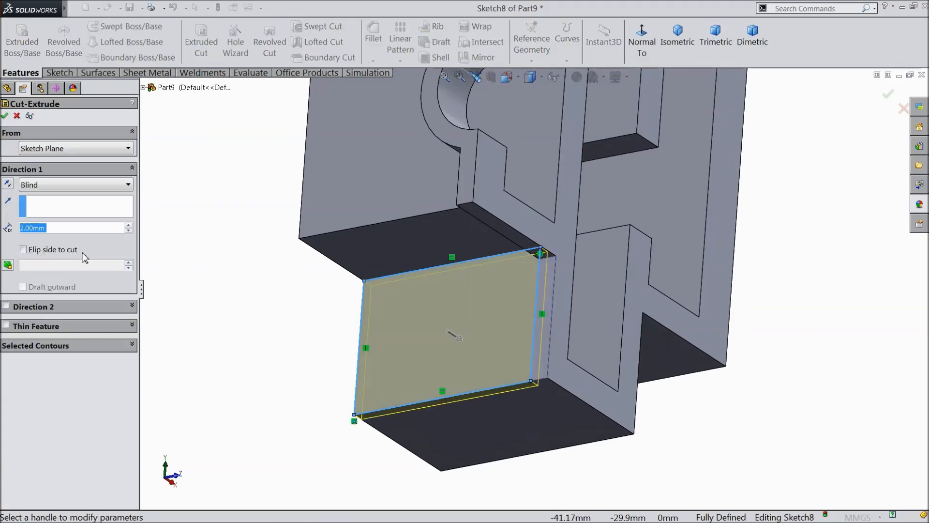
pyautogui.moveTo(226, 311); pyautogui.dragTo(213, 303, button='middle')
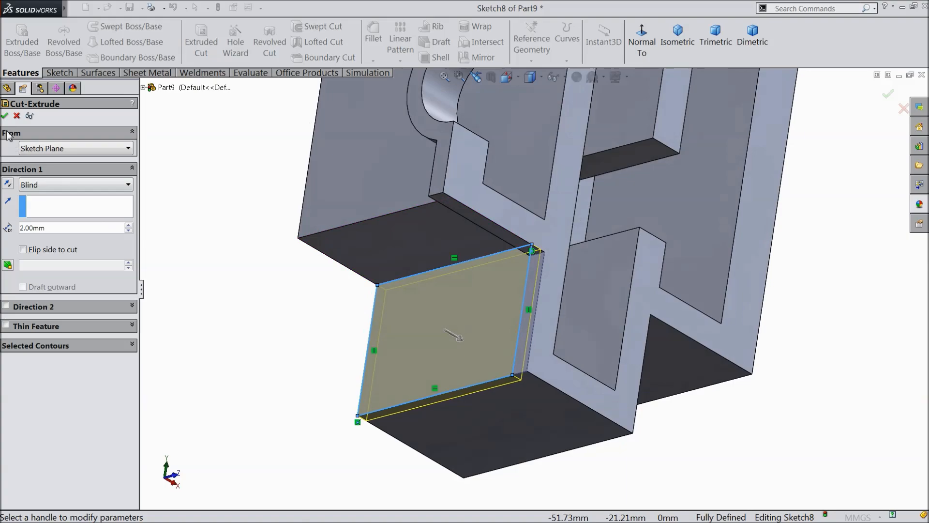
pyautogui.click(6, 116)
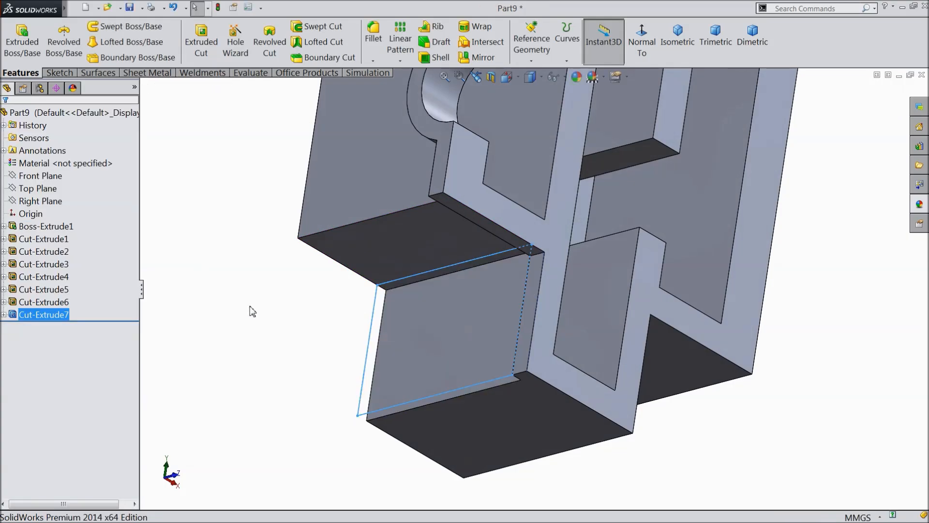
# Sketch a 22 x 32 mm rectangle on the protruding middle end face, from under the rim to the opposite bottom corner.
pyautogui.moveTo(313, 343); pyautogui.dragTo(336, 231, button='middle')
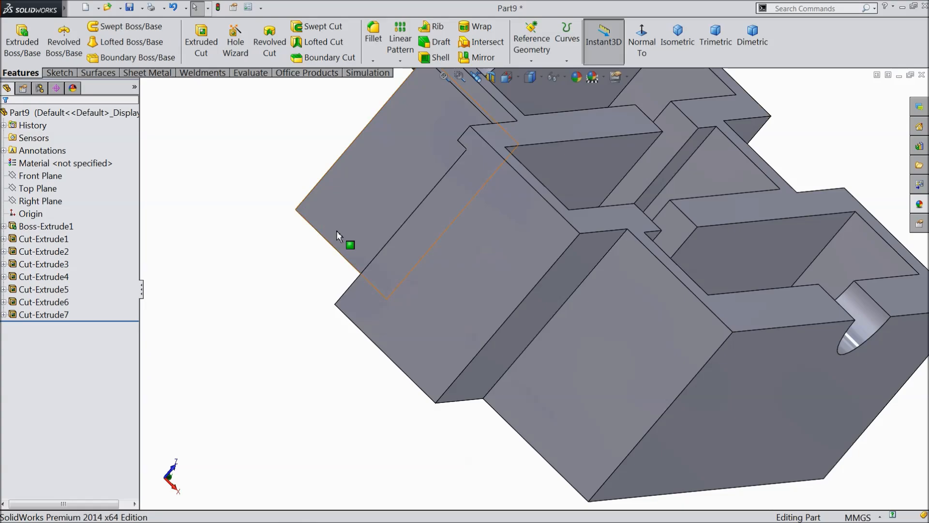
pyautogui.click(487, 269)
pyautogui.click(525, 239)
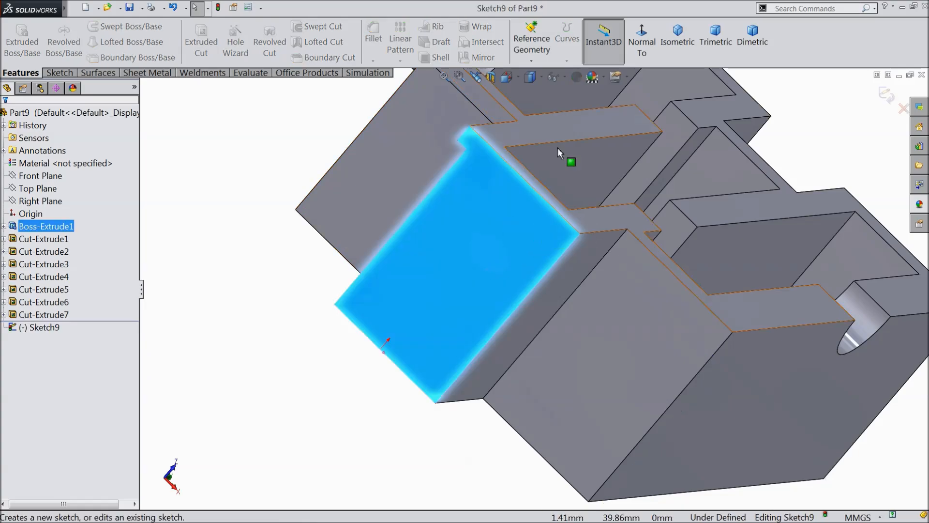
pyautogui.click(642, 40)
pyautogui.click(60, 73)
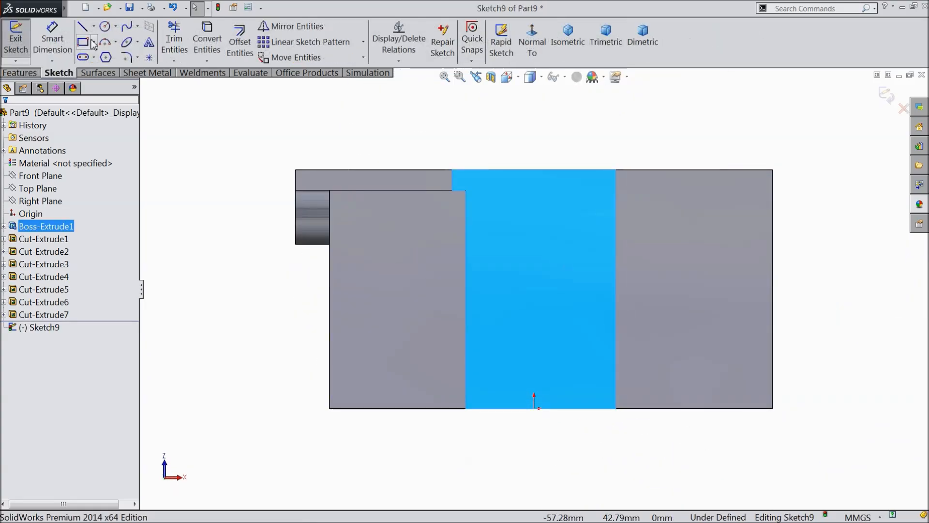
pyautogui.click(83, 42)
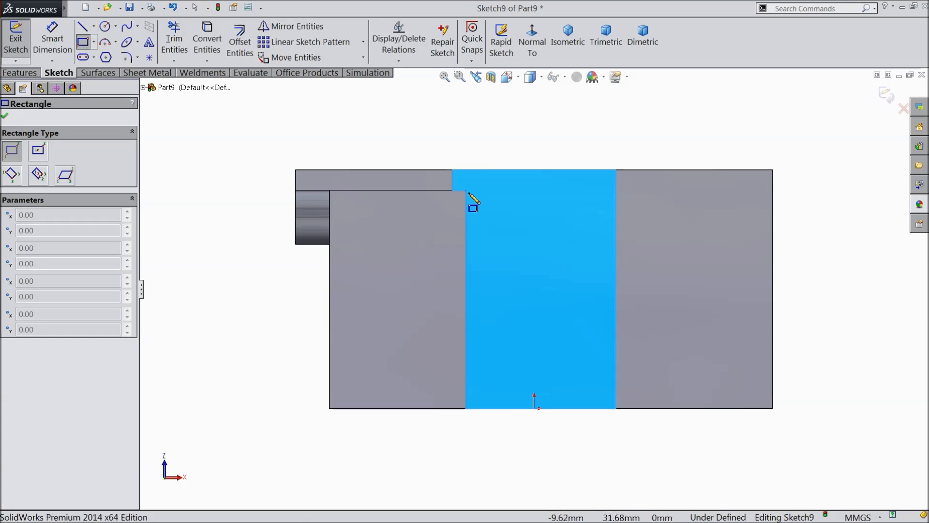
pyautogui.click(466, 190)
pyautogui.click(616, 408)
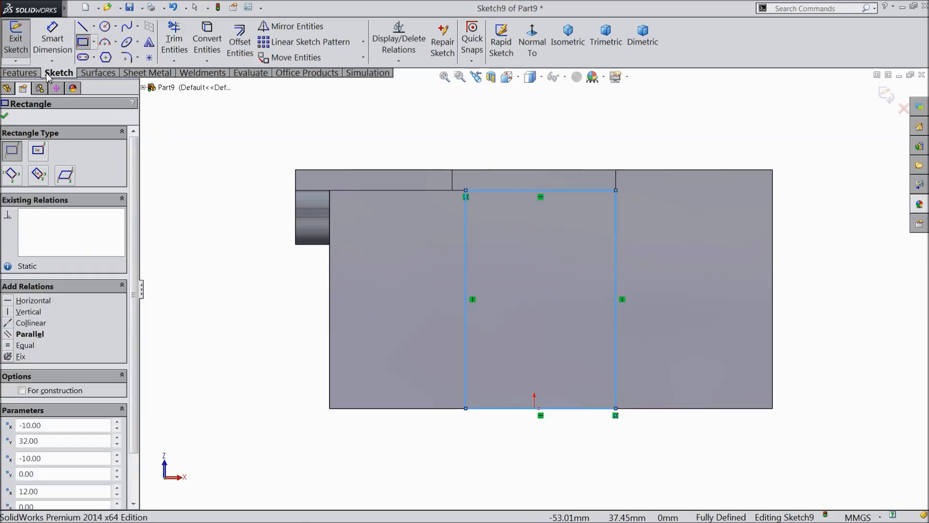
pyautogui.click(84, 43)
# Cut the middle end face's rectangle 2 mm deep into the block.
pyautogui.click(20, 73)
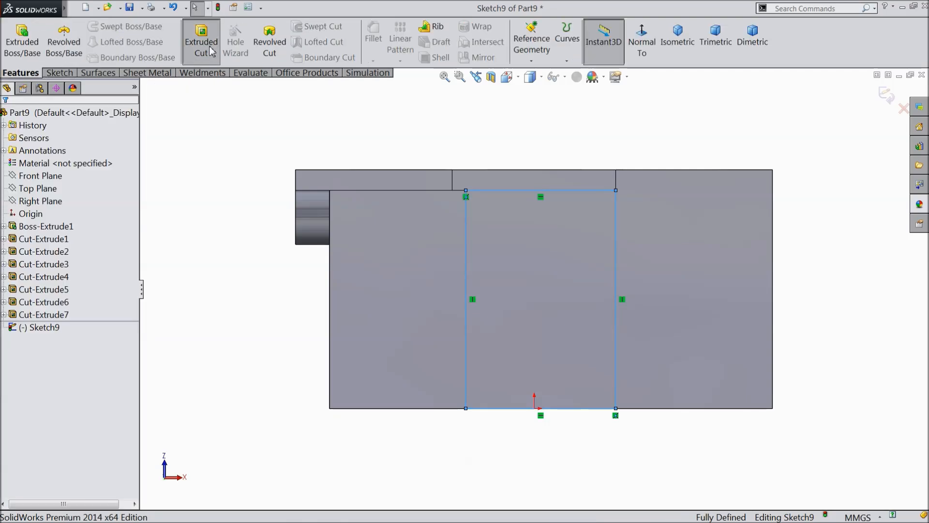
pyautogui.click(201, 41)
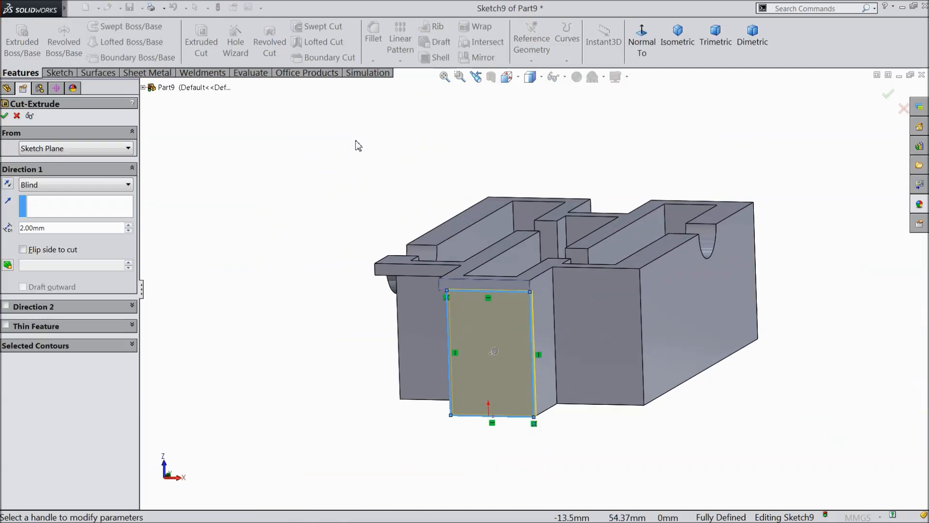
pyautogui.scroll(2, 558, 372)
pyautogui.moveTo(558, 372); pyautogui.dragTo(520, 355, button='middle')
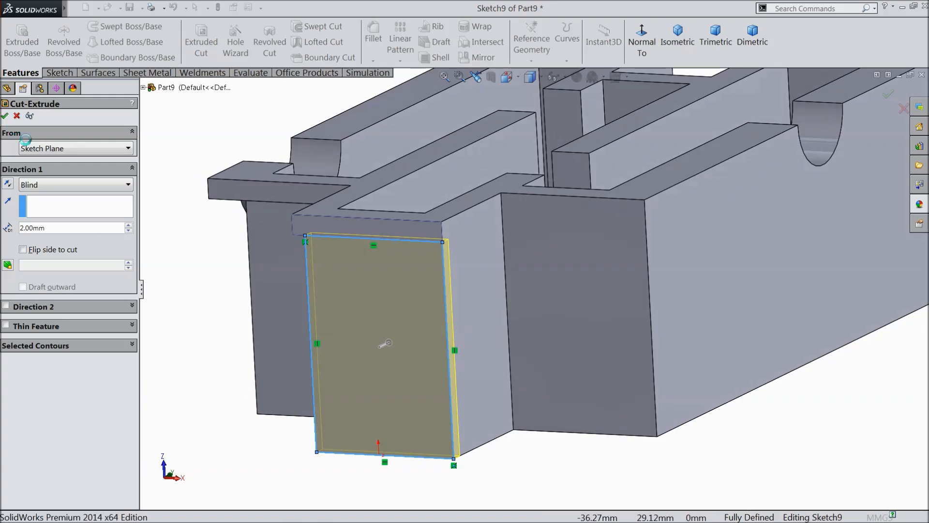
pyautogui.click(5, 116)
# Sketch an 18 x 32 mm rectangle on the second corner notch's side face, leaving out the rim strip.
pyautogui.moveTo(233, 283); pyautogui.dragTo(203, 280, button='middle')
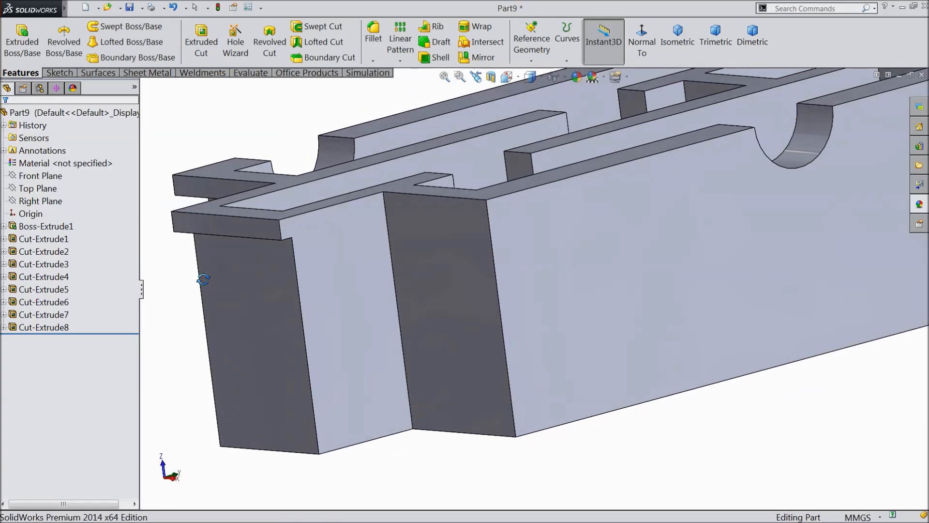
pyautogui.click(333, 303)
pyautogui.click(369, 268)
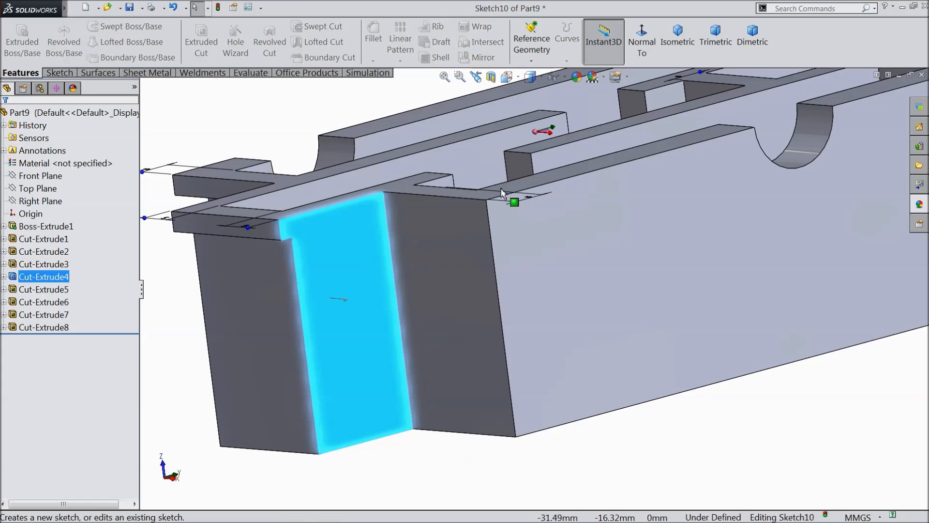
pyautogui.click(641, 42)
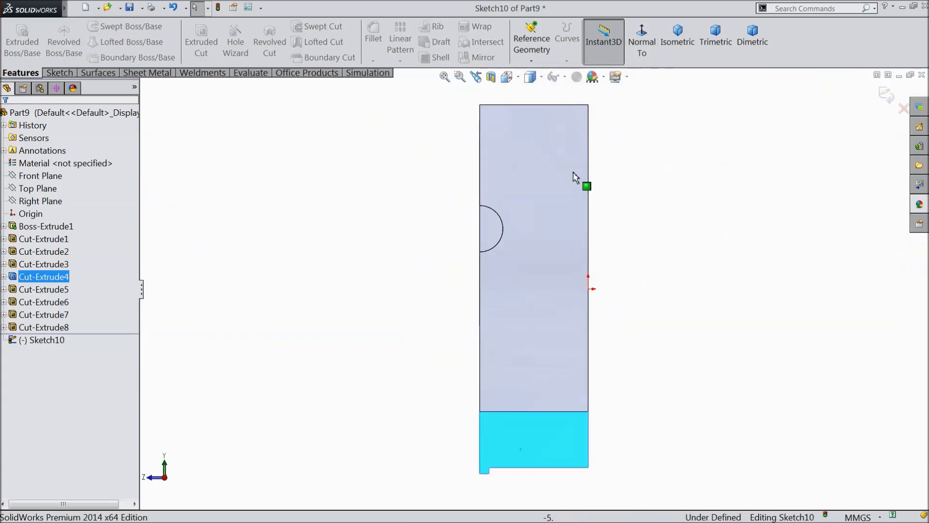
pyautogui.scroll(-4, 532, 475)
pyautogui.click(60, 73)
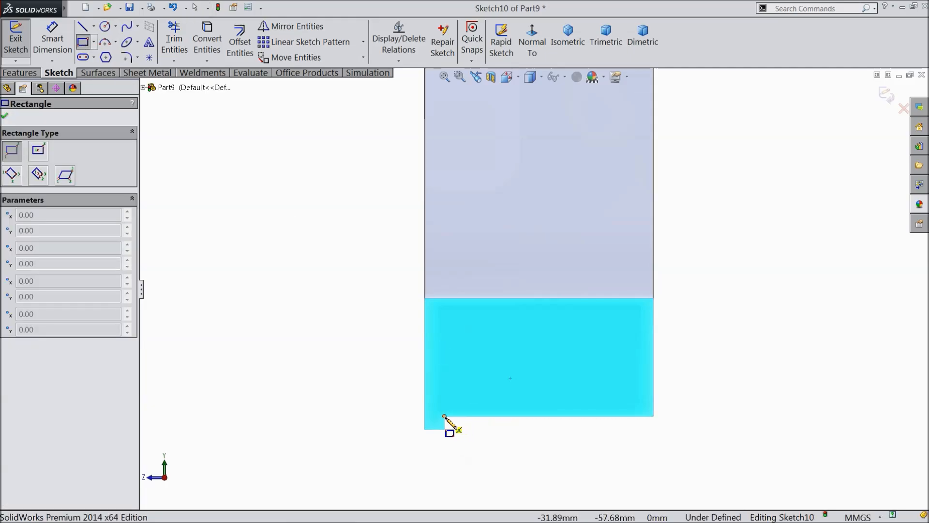
pyautogui.click(444, 415)
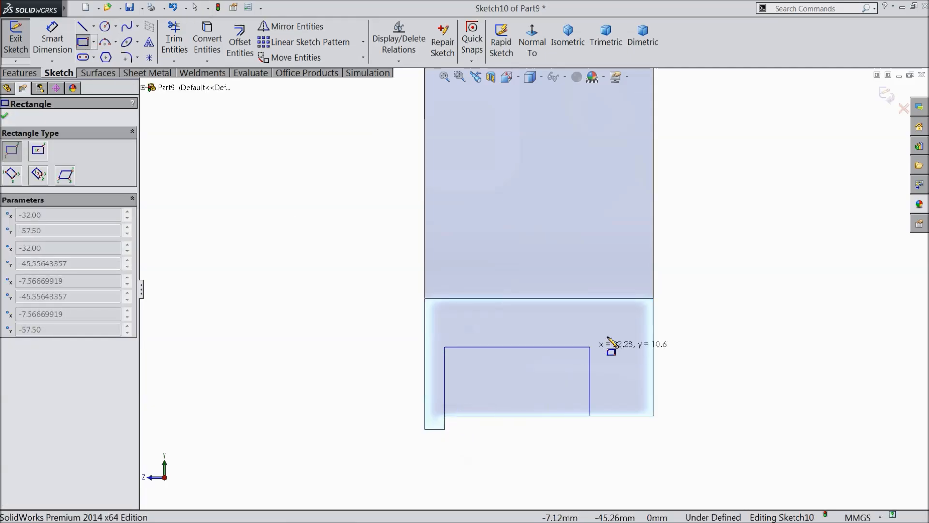
pyautogui.click(653, 299)
# Cut the 18 x 32 mm rectangle 2 mm deep into the second notch's side face.
pyautogui.click(21, 73)
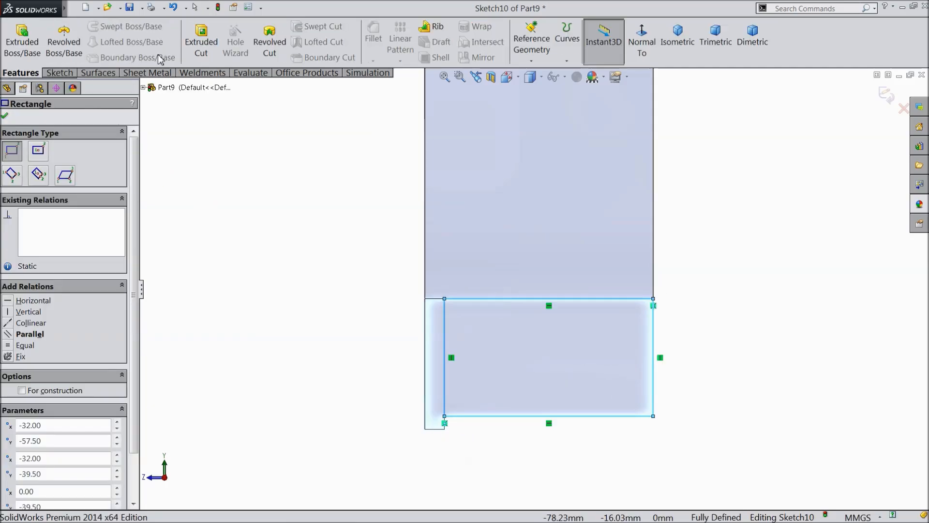
pyautogui.click(201, 41)
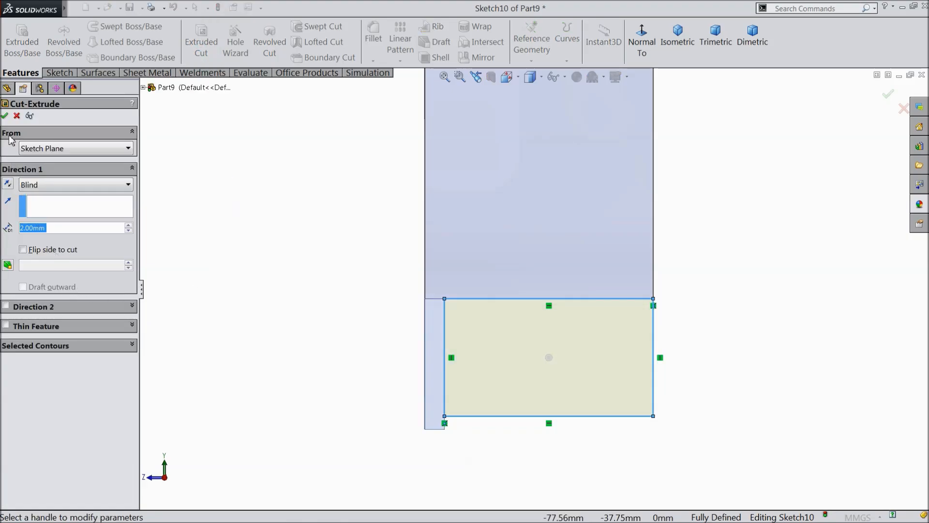
pyautogui.click(5, 116)
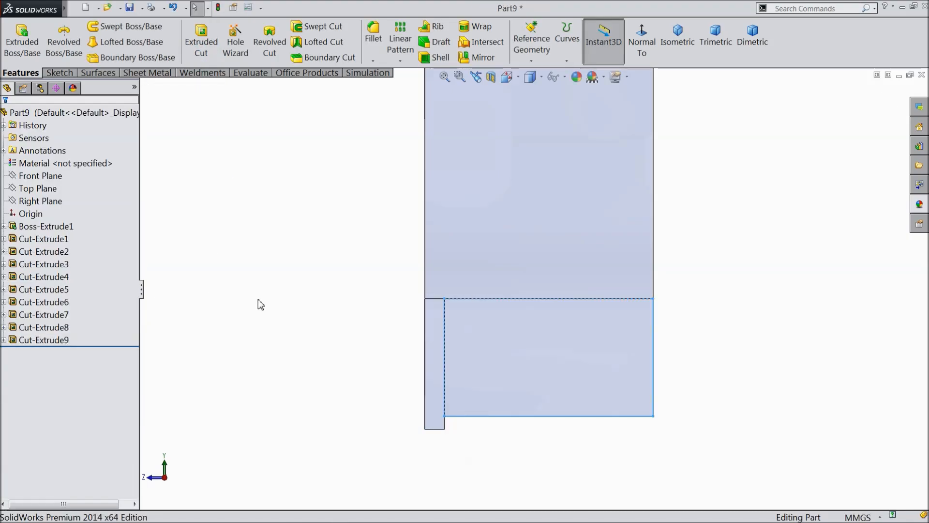
# Sketch a 25 x 32 mm rectangle on the second notch's unrecessed end face, from under the rim to the opposite bottom corner.
pyautogui.moveTo(259, 305); pyautogui.dragTo(361, 235, button='middle')
pyautogui.scroll(-5, 466, 313)
pyautogui.click(467, 313)
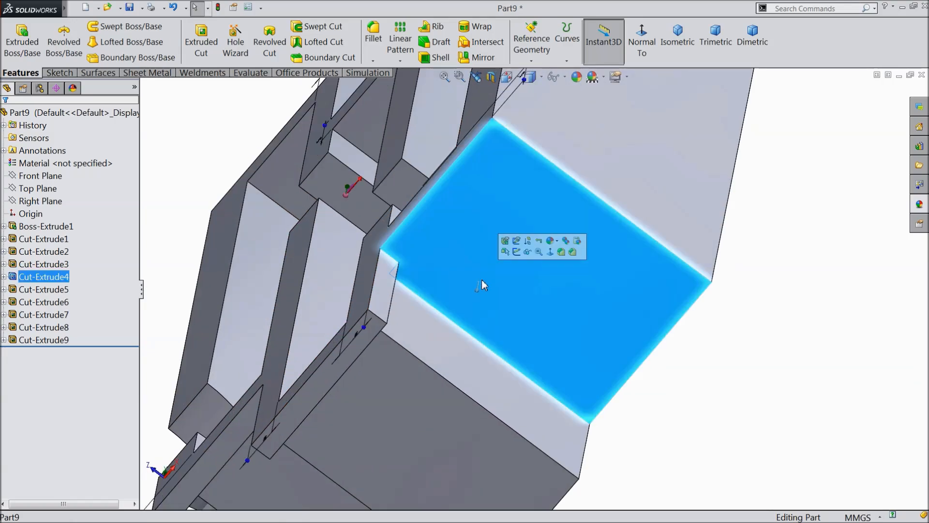
pyautogui.click(516, 252)
pyautogui.click(637, 45)
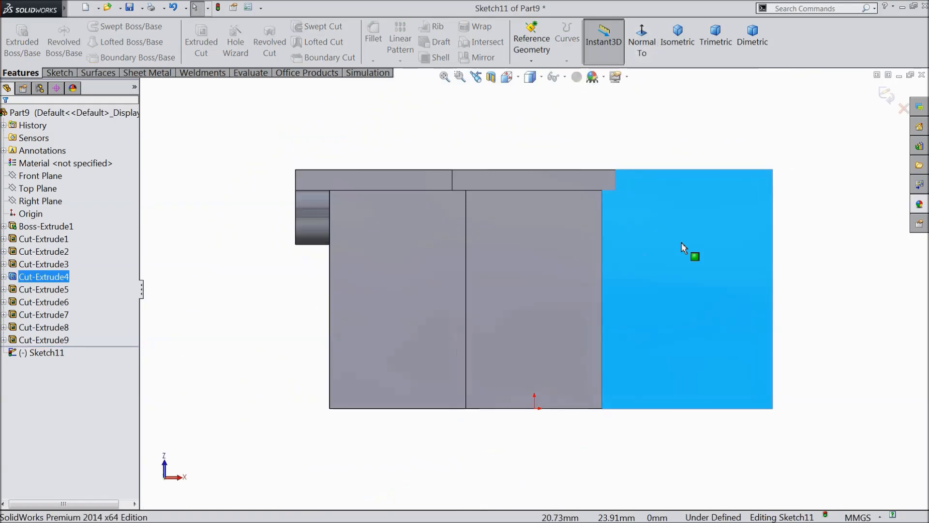
pyautogui.click(57, 73)
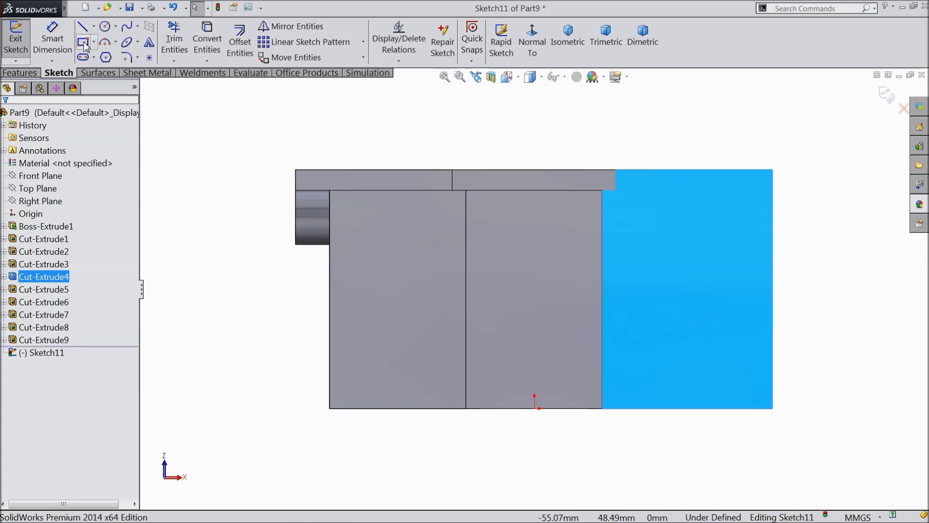
pyautogui.click(83, 43)
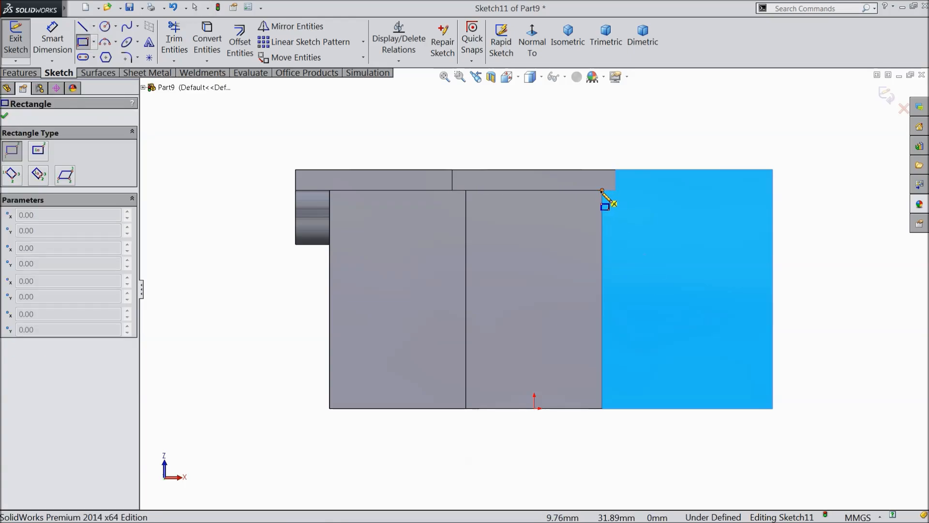
pyautogui.moveTo(602, 190); pyautogui.dragTo(773, 408)
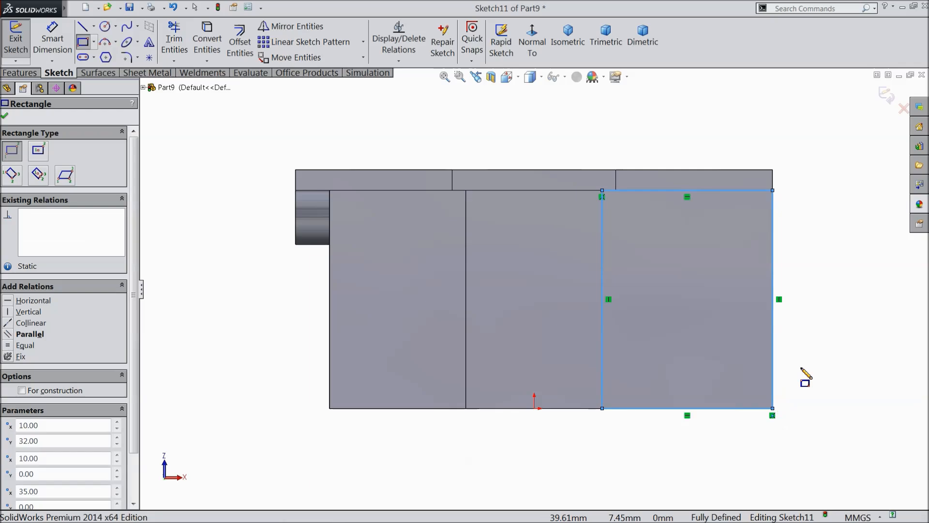
# Cut the 25 x 32 mm rectangle 2 mm deep into the second notch's end face.
pyautogui.click(29, 73)
pyautogui.click(199, 44)
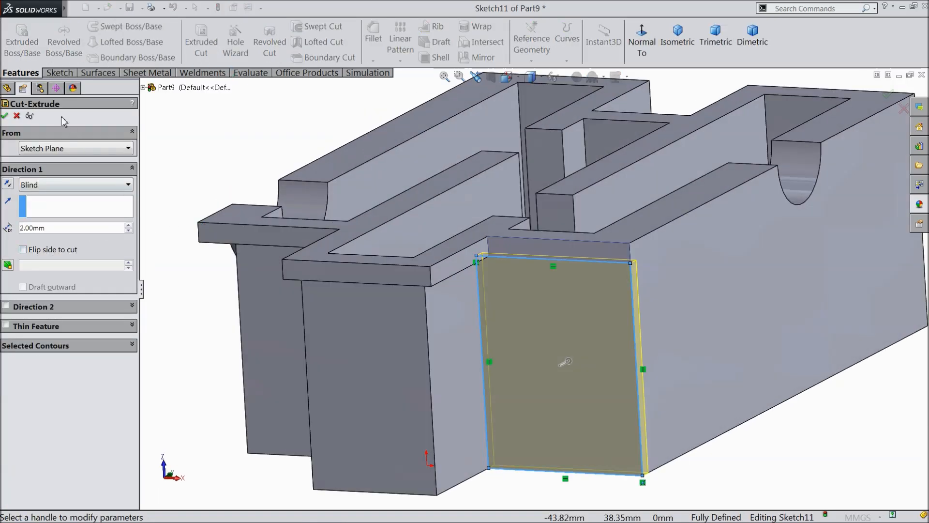
pyautogui.click(5, 116)
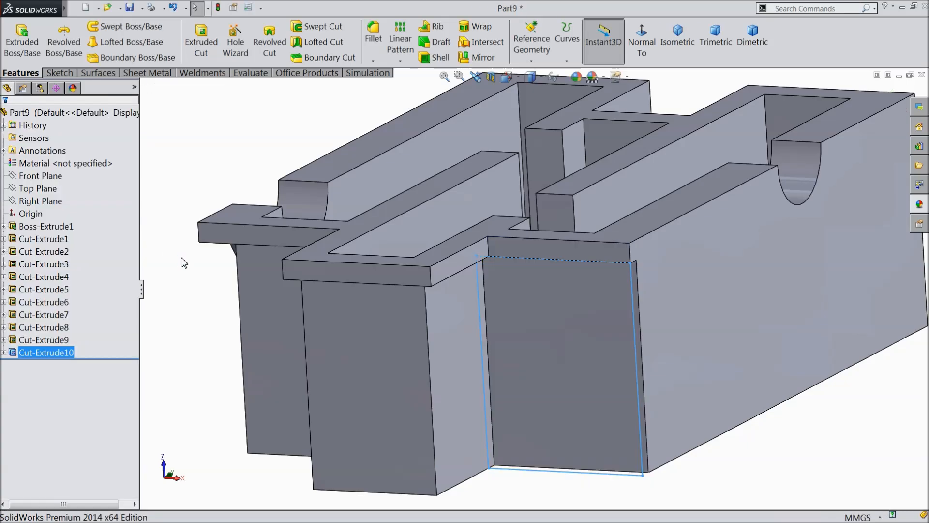
pyautogui.click(206, 261)
pyautogui.moveTo(228, 290); pyautogui.dragTo(394, 315, button='middle')
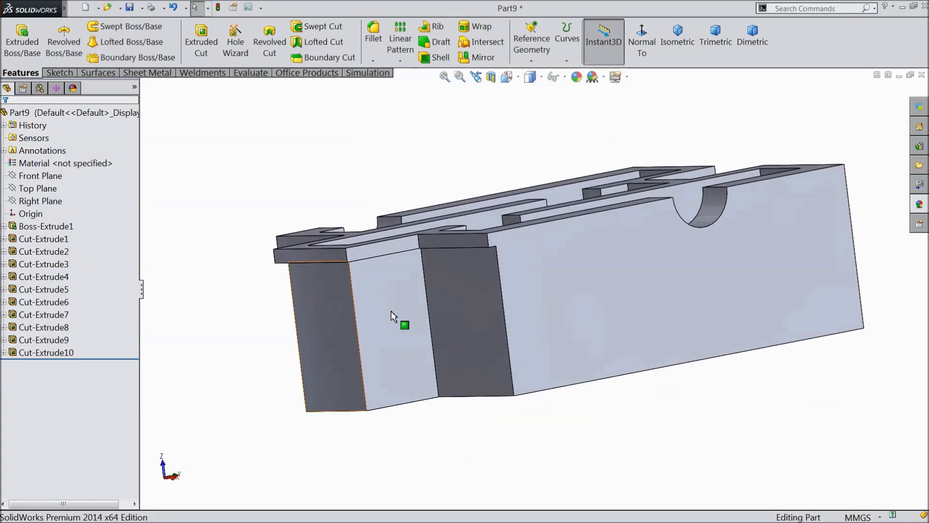
# On the unrecessed long side face, start a sketch and offset the top edges and round cutout arc 3 mm inward.
pyautogui.click(687, 302)
pyautogui.click(722, 265)
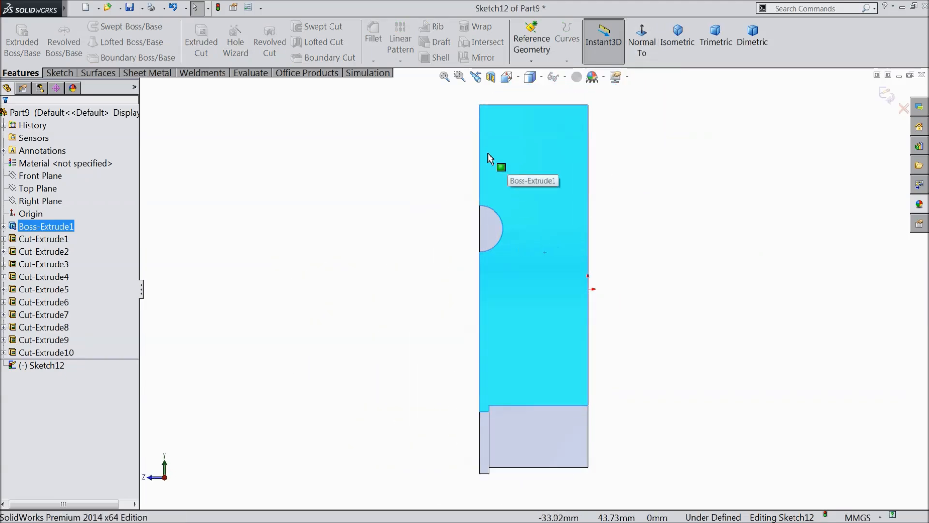
pyautogui.click(481, 153)
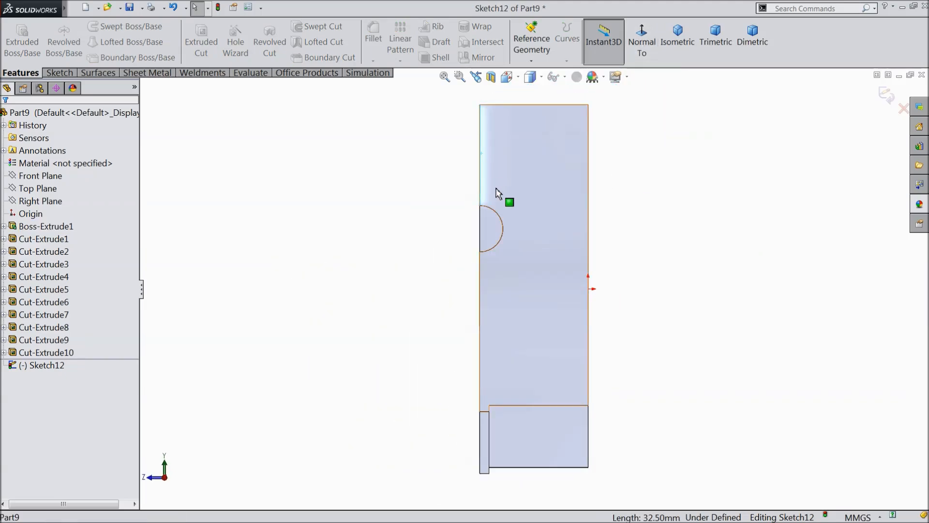
pyautogui.keyDown('ctrl'); pyautogui.click(503, 228); pyautogui.keyUp('ctrl')
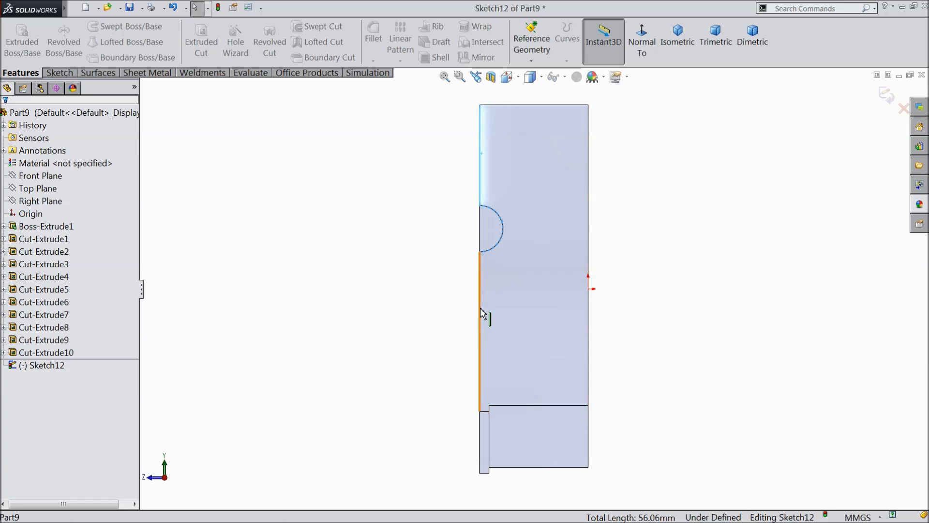
pyautogui.keyDown('ctrl'); pyautogui.click(481, 313); pyautogui.keyUp('ctrl')
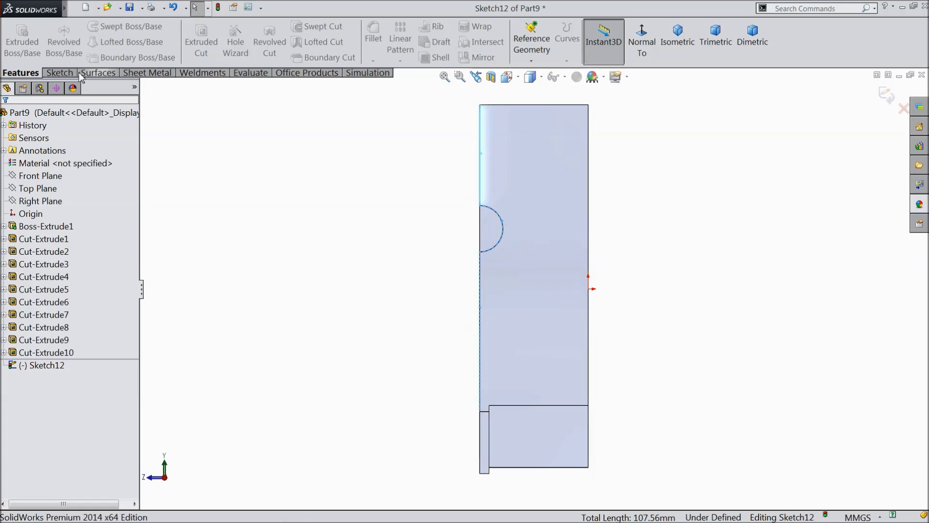
pyautogui.click(72, 74)
pyautogui.click(240, 41)
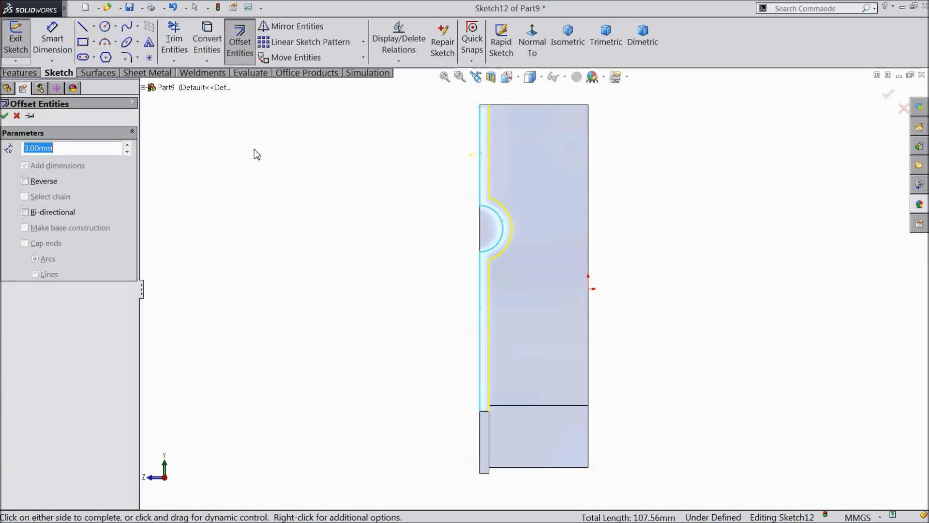
pyautogui.click(5, 116)
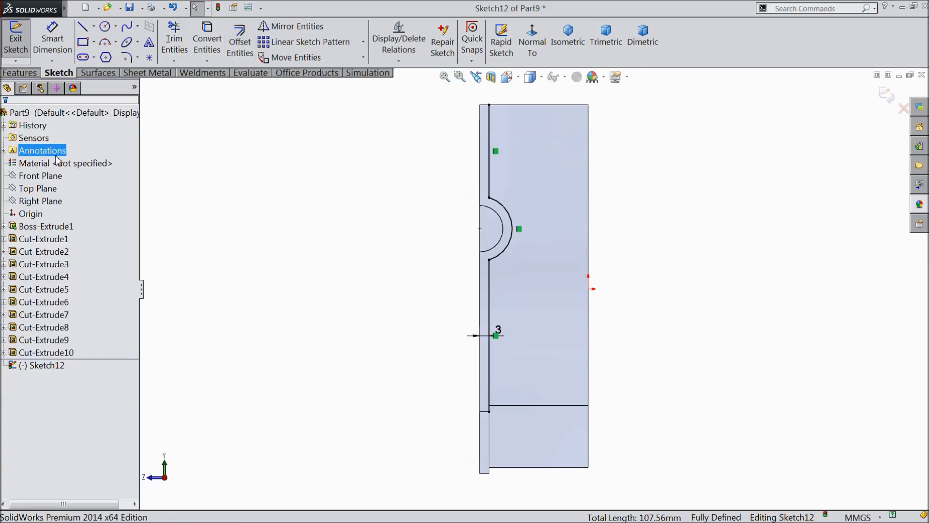
# Close the profile with a 32 mm line down the end edge, a 97 mm line along the bottom and one back to the offset line.
pyautogui.click(83, 28)
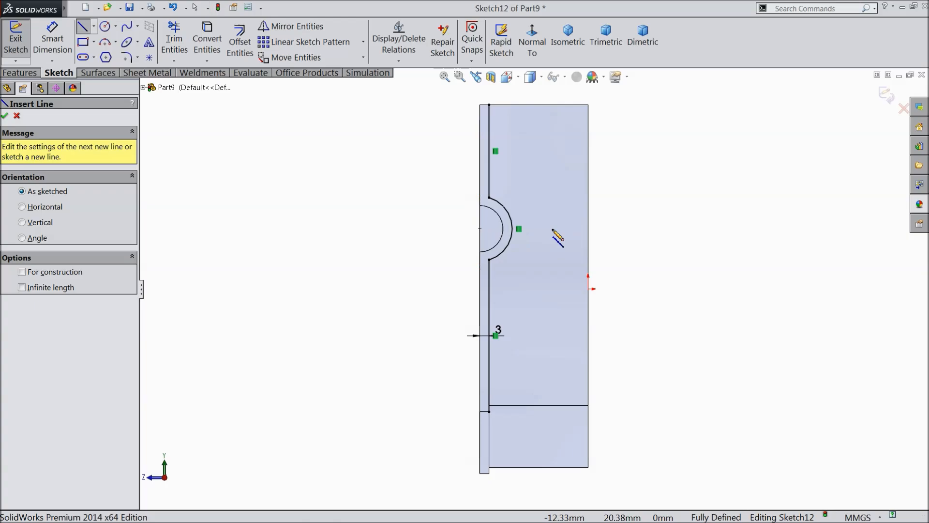
pyautogui.click(489, 105)
pyautogui.click(588, 105)
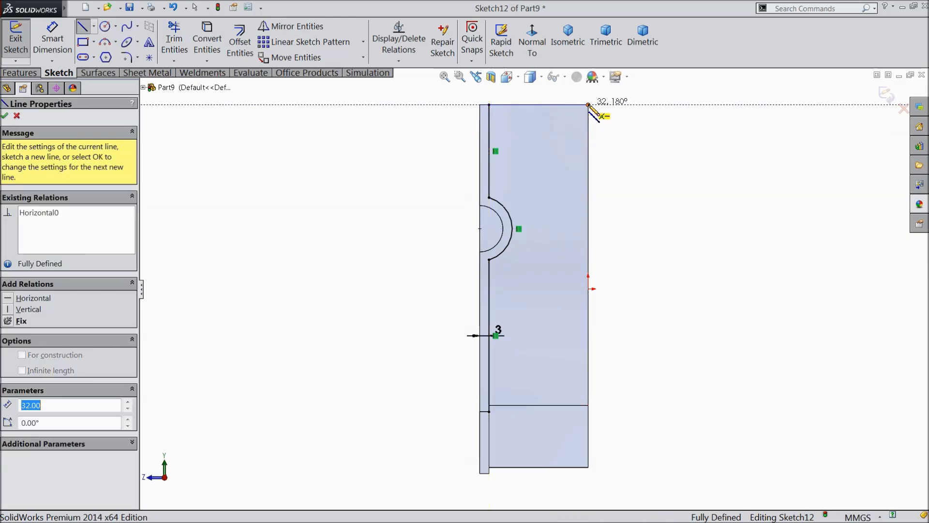
pyautogui.click(588, 405)
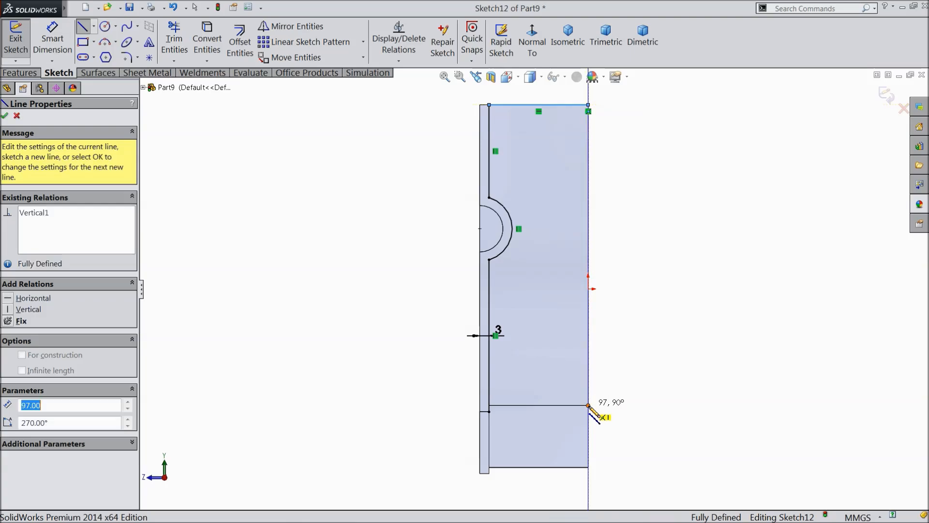
pyautogui.click(489, 406)
pyautogui.rightClick(398, 347)
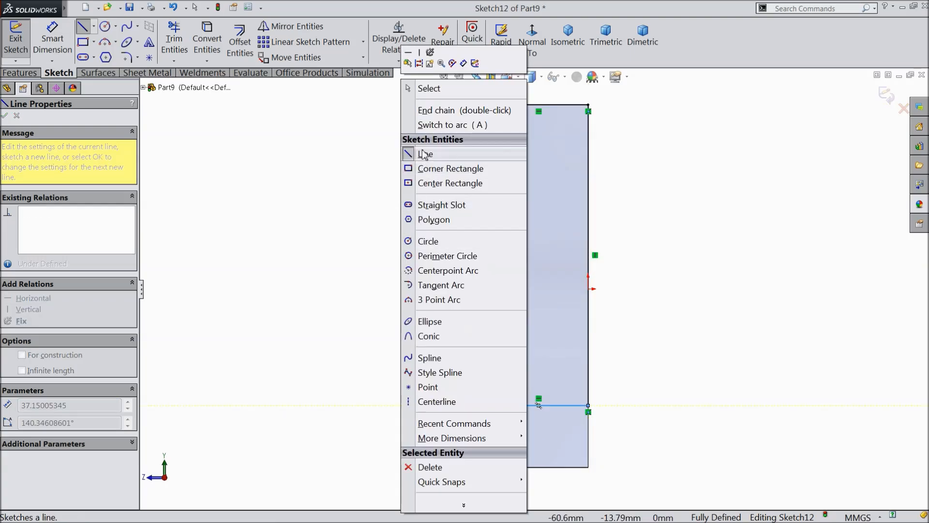
pyautogui.click(421, 87)
# Trim the leftover stub of the offset line that extends past the closing line at the notch corner.
pyautogui.moveTo(421, 375)
pyautogui.mouseDown(button='middle')
pyautogui.moveTo(421, 263)
pyautogui.moveTo(438, 399)
pyautogui.moveTo(556, 320)
pyautogui.mouseUp(button='middle')
pyautogui.scroll(-8, 575, 310)
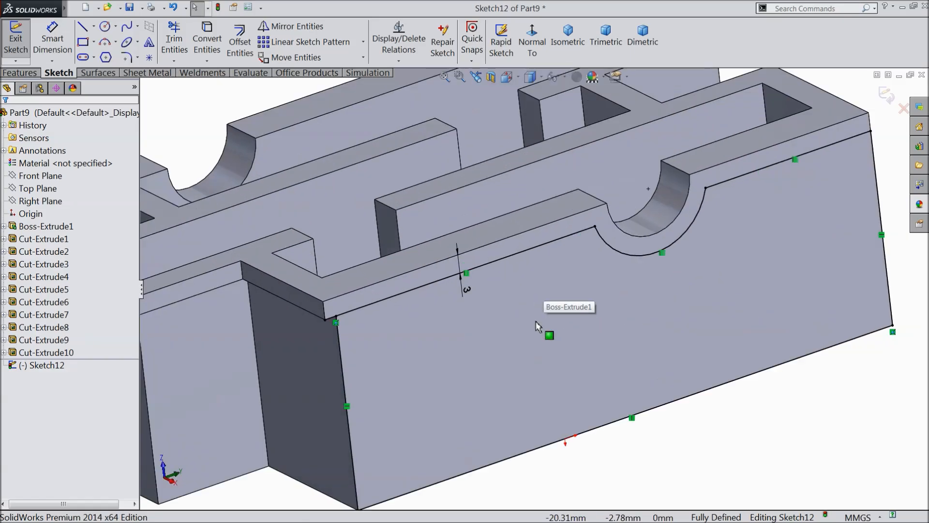
pyautogui.click(175, 39)
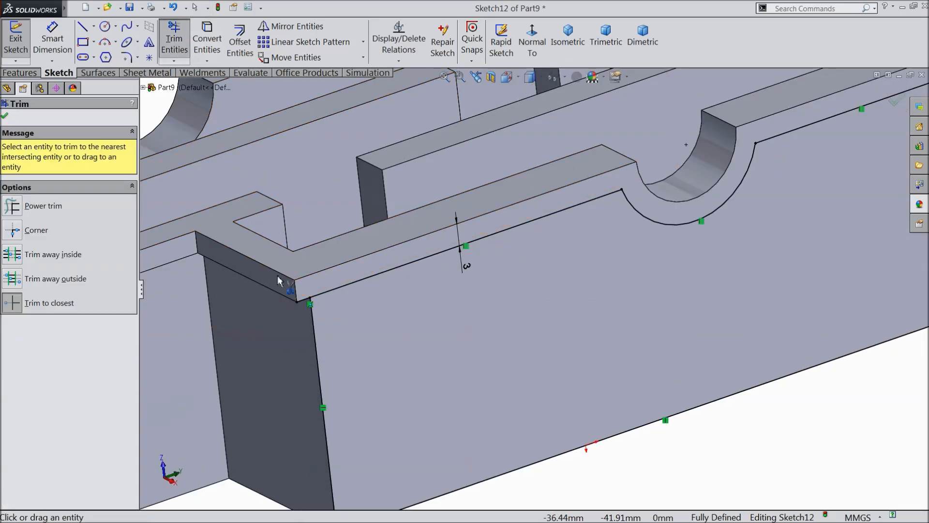
pyautogui.click(306, 304)
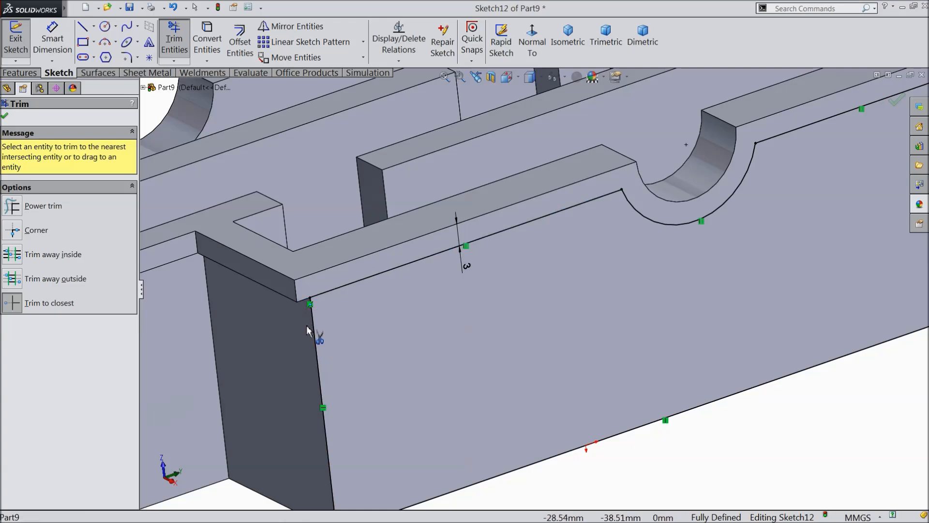
pyautogui.click(6, 117)
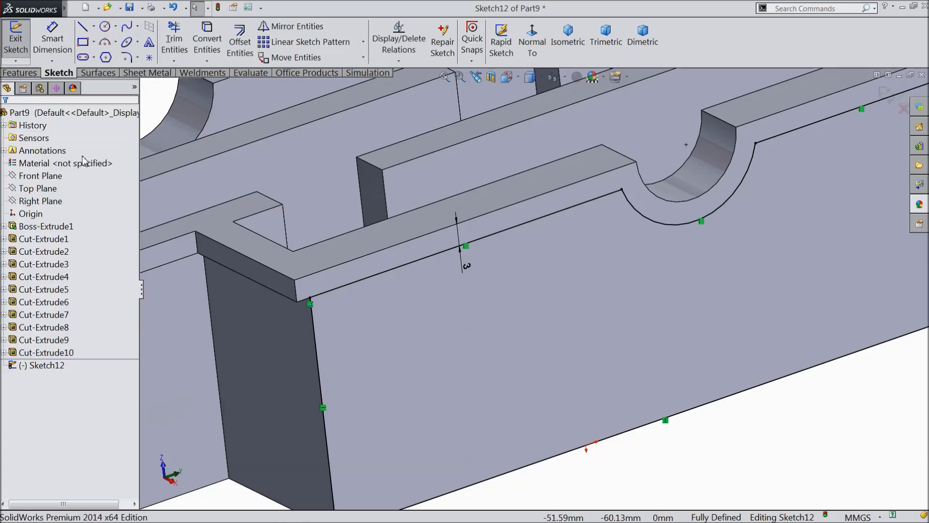
# Cut the closed profile 5 mm deep into the long side face, leaving the rim around the round cutout.
pyautogui.click(19, 73)
pyautogui.click(201, 41)
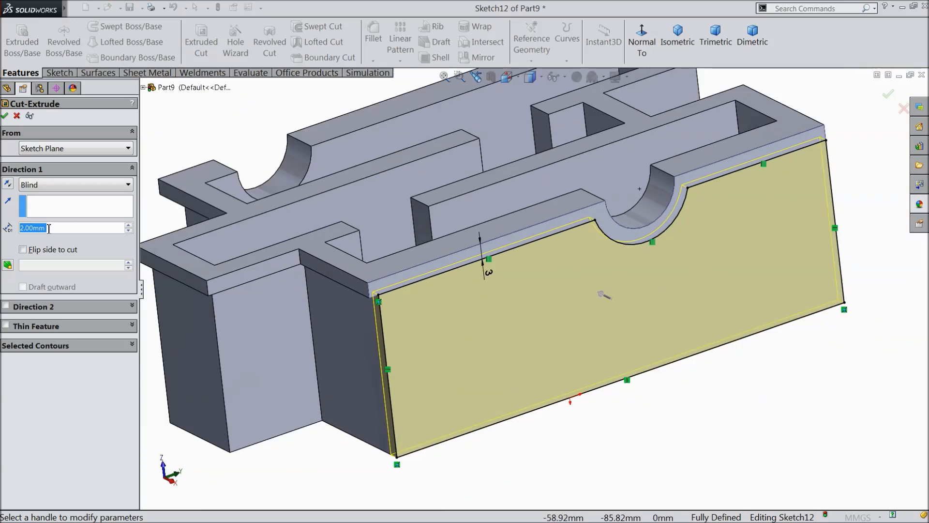
pyautogui.write('5')
pyautogui.press('Return')
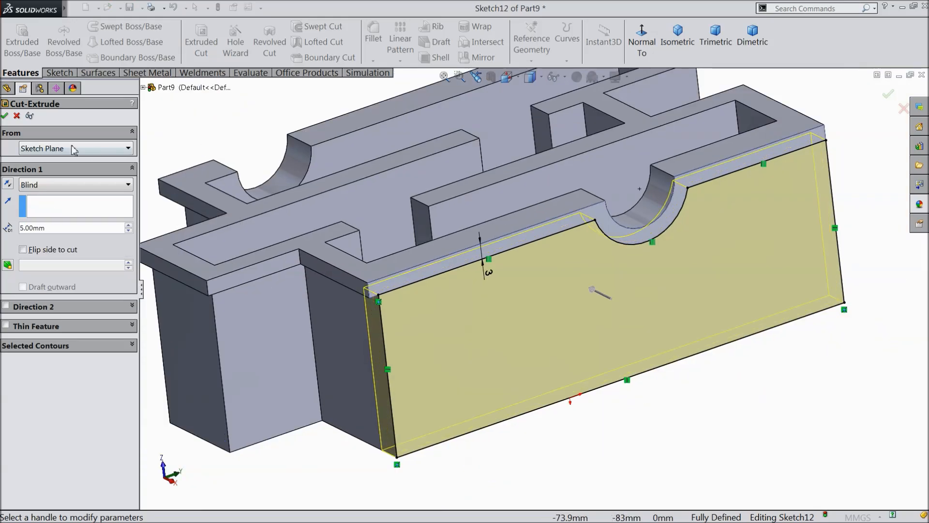
pyautogui.click(4, 116)
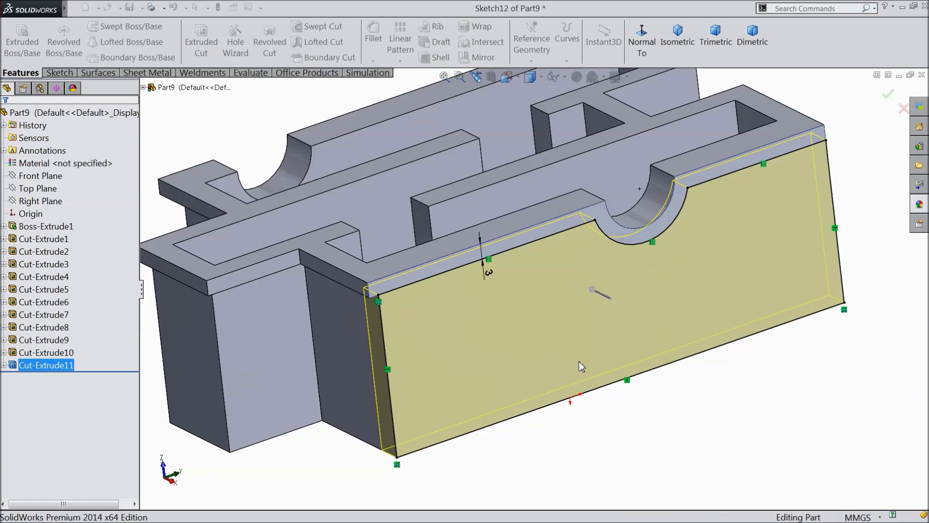
# Switch the display to perspective and examine the recessed block from several sides.
pyautogui.moveTo(678, 415); pyautogui.dragTo(710, 398, button='middle')
pyautogui.scroll(2, 617, 335)
pyautogui.click(617, 76)
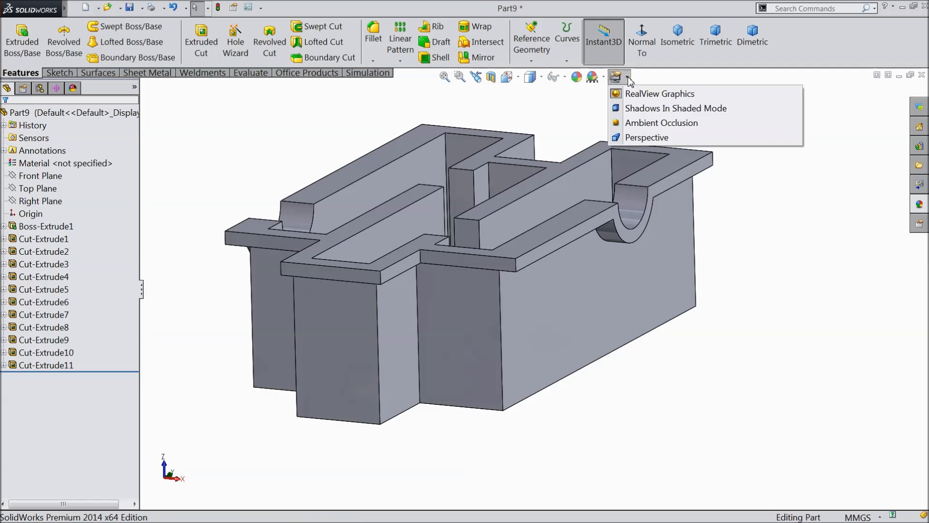
pyautogui.click(638, 137)
pyautogui.moveTo(597, 274); pyautogui.dragTo(643, 399, button='middle')
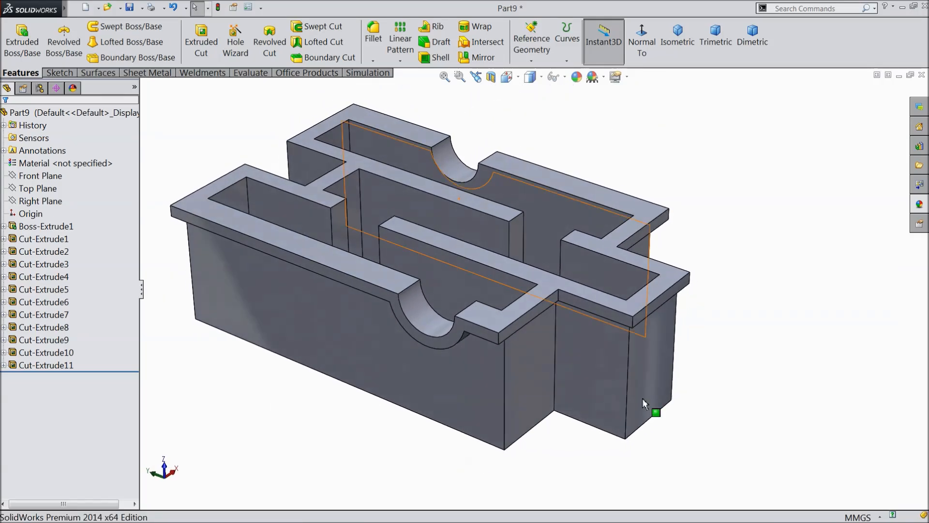
pyautogui.scroll(2, 570, 377)
pyautogui.scroll(-2, 474, 259)
# Sketch a 22 x 32 mm rectangle under the rim on the end face beside the central end recess, reaching the bottom edge.
pyautogui.moveTo(365, 334); pyautogui.dragTo(548, 322, button='middle')
pyautogui.scroll(-3, 593, 335)
pyautogui.click(447, 321)
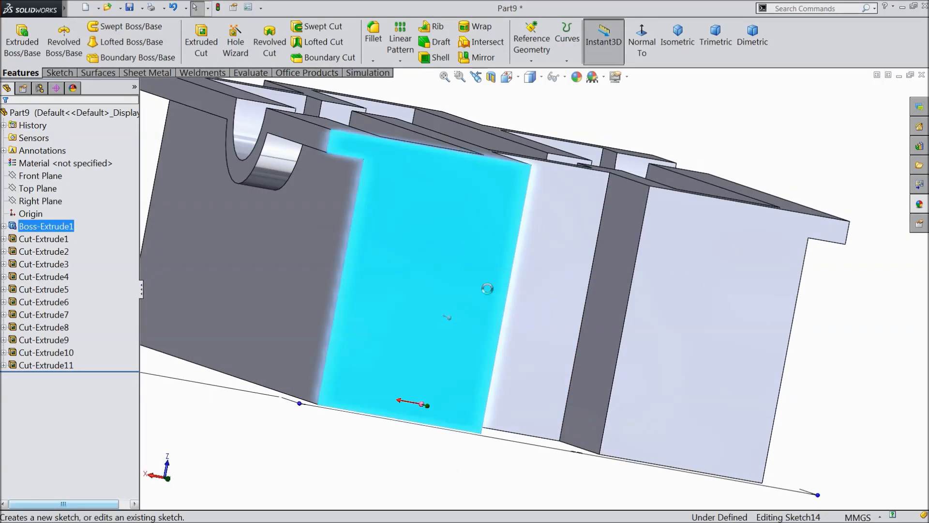
pyautogui.click(481, 285)
pyautogui.click(65, 74)
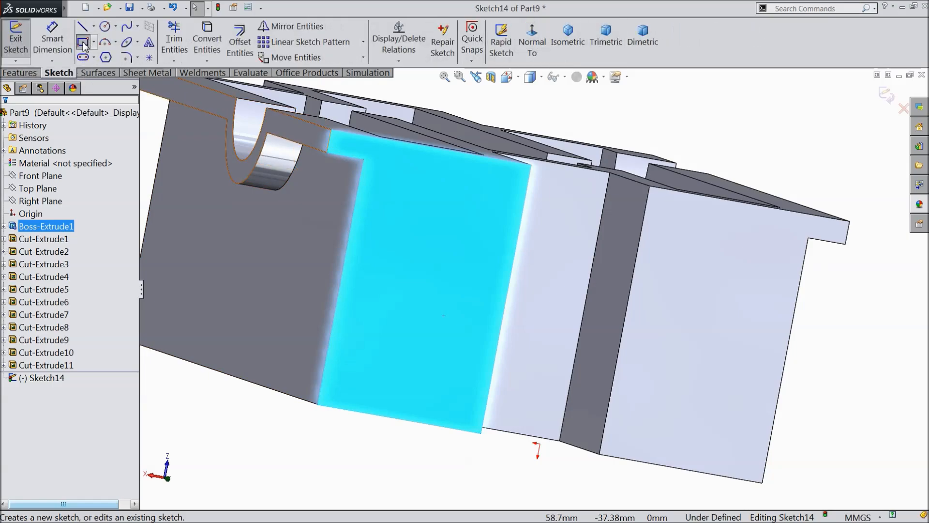
pyautogui.click(83, 43)
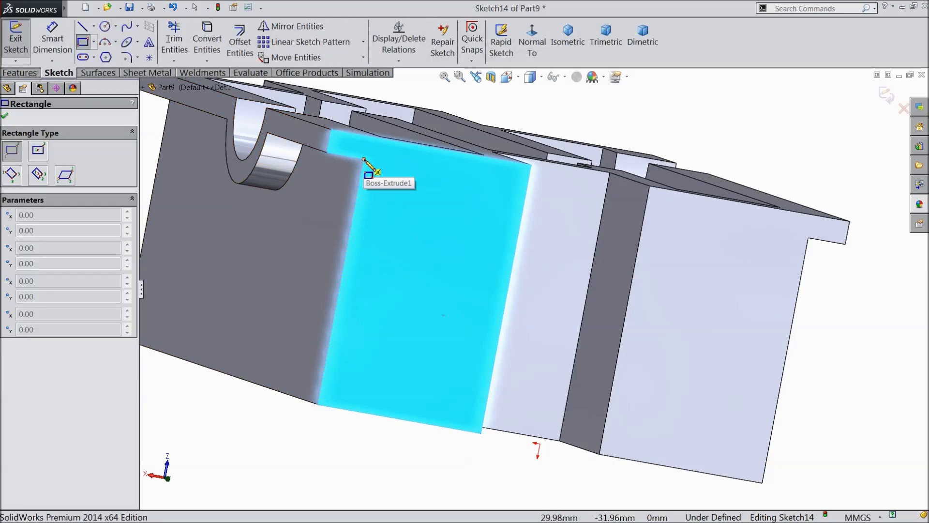
pyautogui.click(364, 159)
pyautogui.click(479, 430)
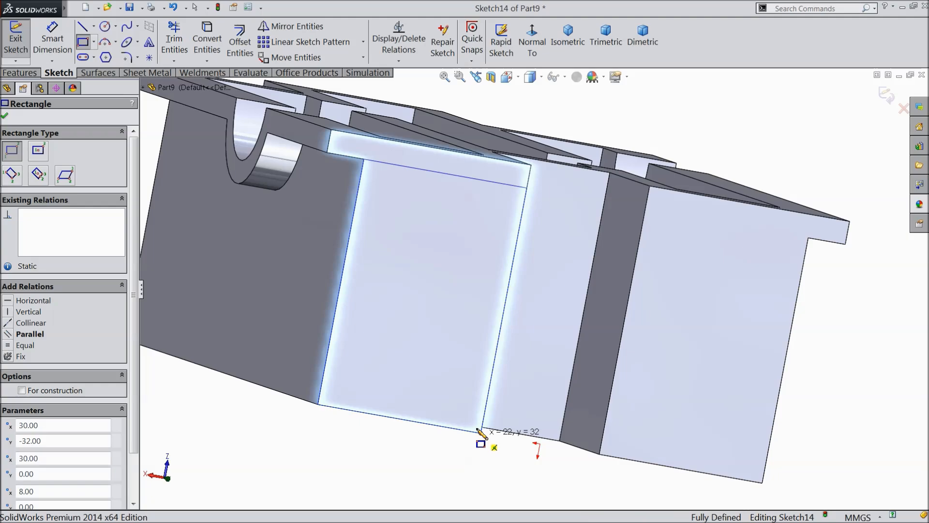
# Cut the 22 x 32 mm rectangle 2 mm deep into the end face.
pyautogui.click(20, 73)
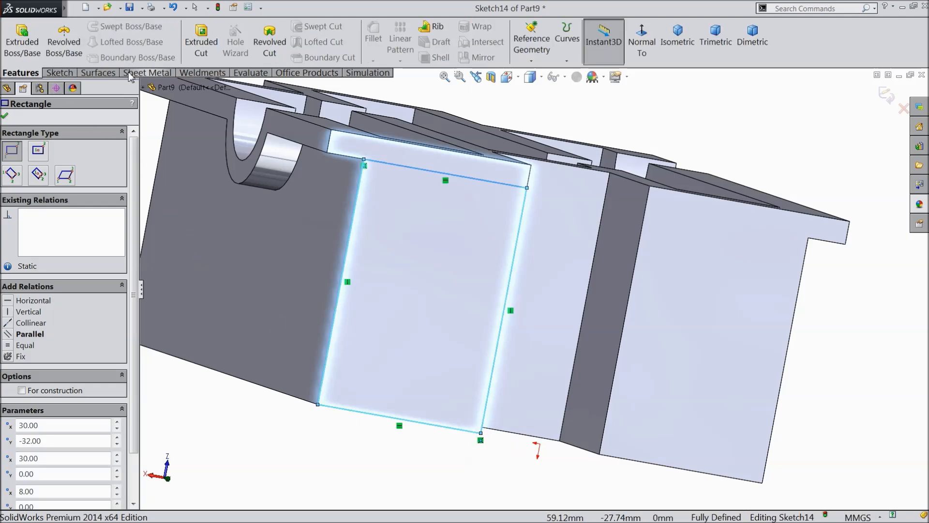
pyautogui.click(201, 42)
pyautogui.write('2')
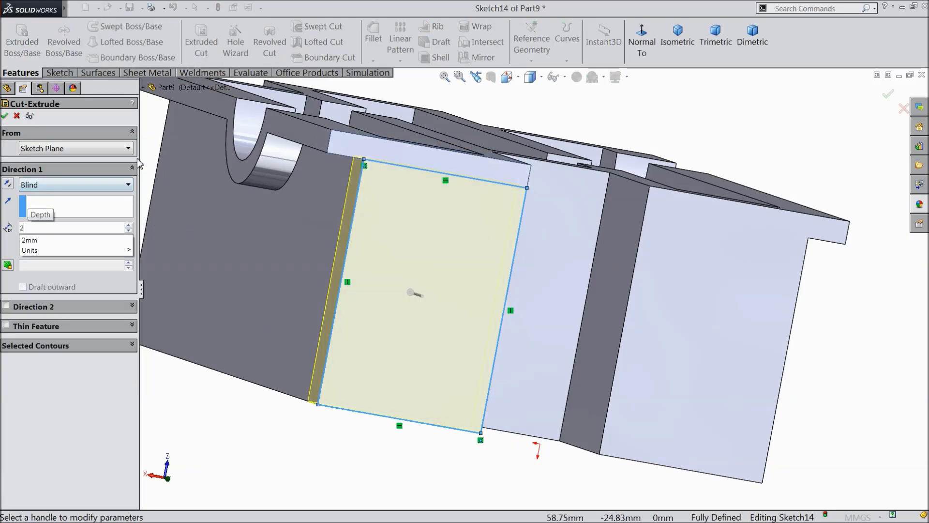
pyautogui.press('Return')
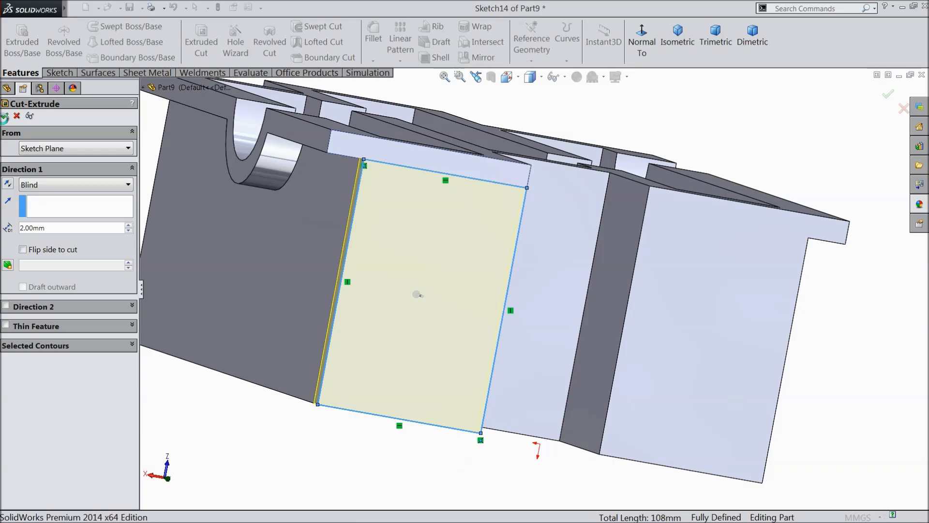
pyautogui.click(5, 118)
# Sketch an 18 x 32 mm rectangle under the rim on the adjoining side wall of the central end recess.
pyautogui.scroll(2, 440, 291)
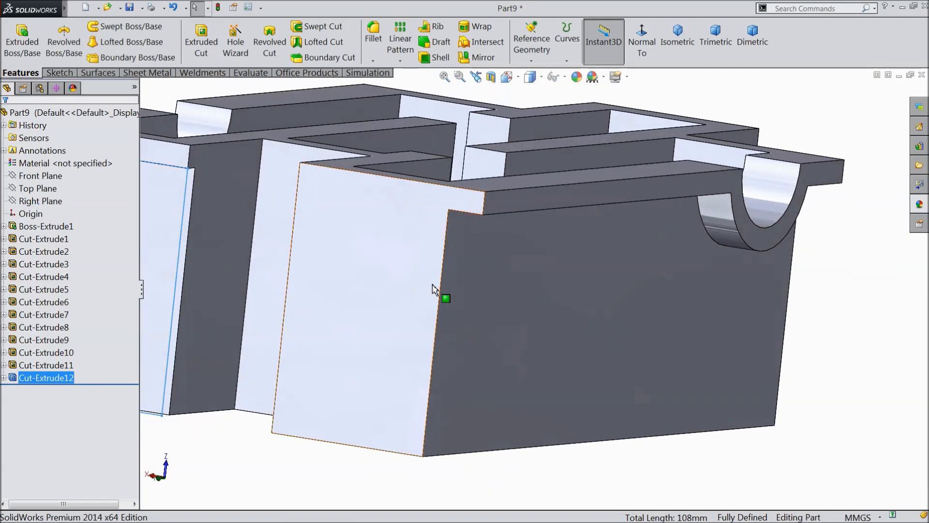
pyautogui.scroll(-1, 382, 307)
pyautogui.scroll(-2, 294, 265)
pyautogui.click(295, 265)
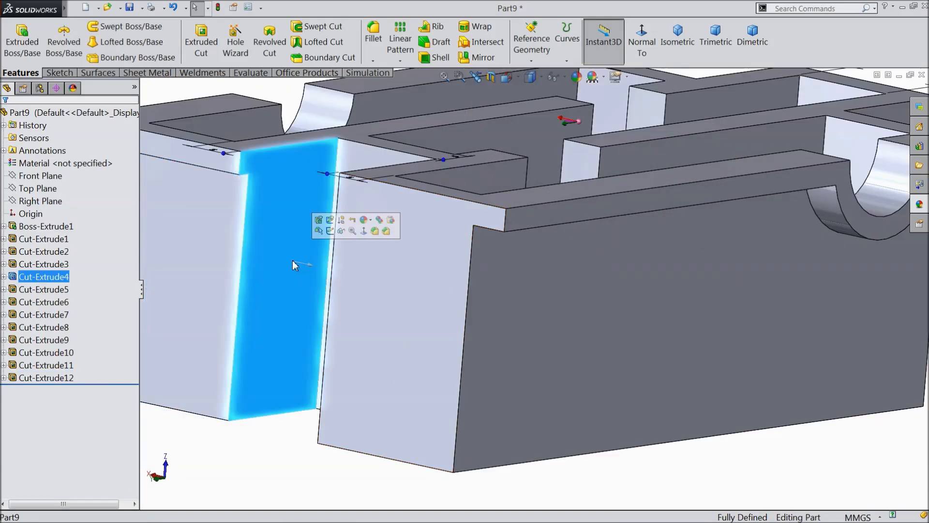
pyautogui.click(334, 236)
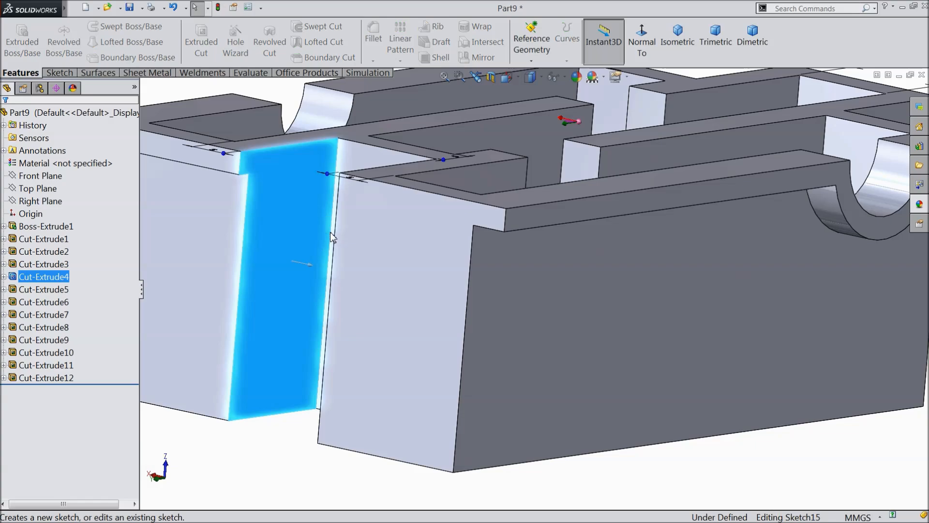
pyautogui.click(59, 73)
pyautogui.click(83, 42)
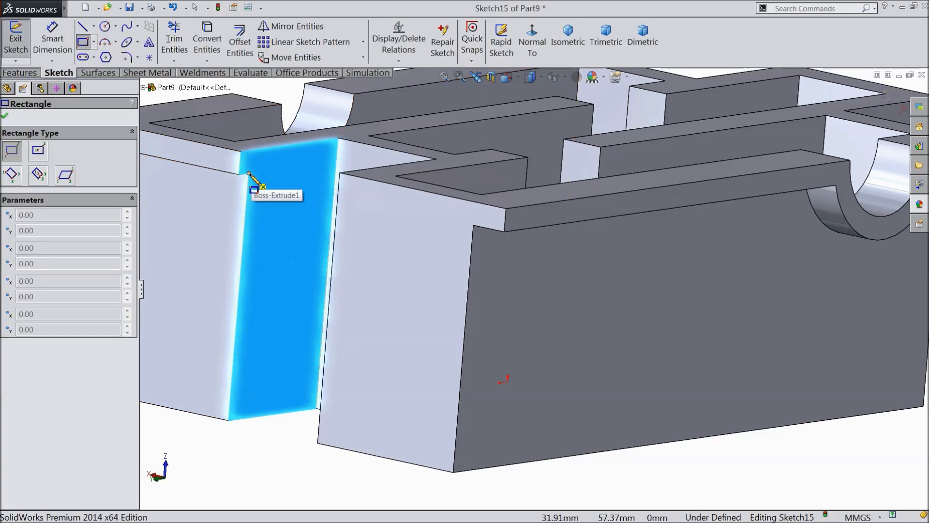
pyautogui.click(249, 173)
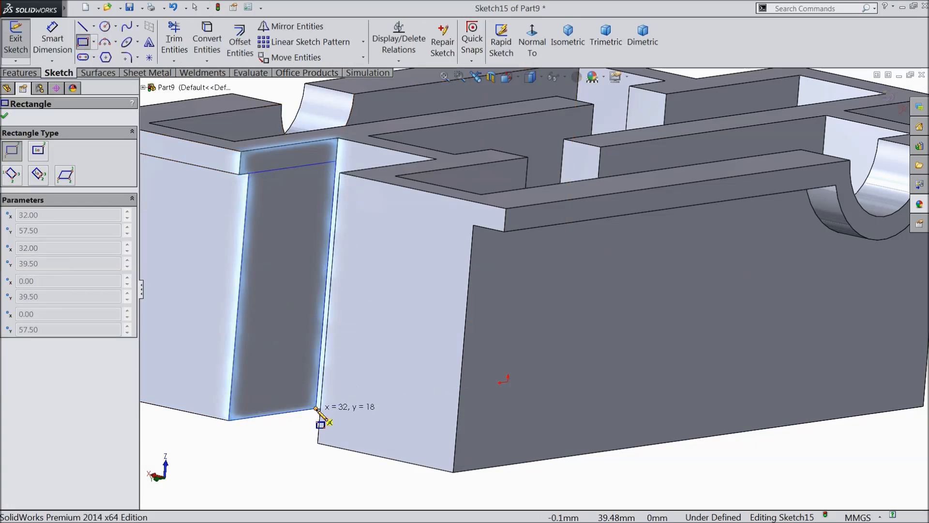
pyautogui.click(316, 408)
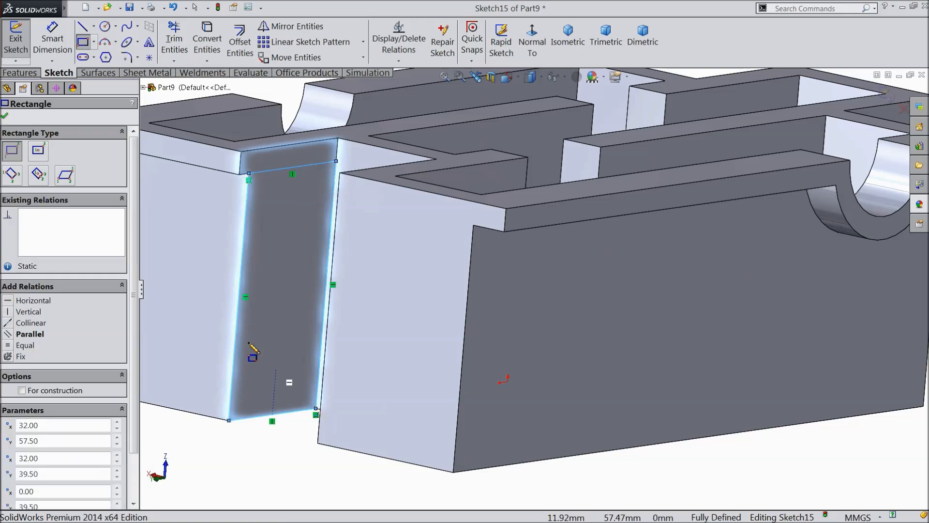
# Cut the 18 x 32 mm rectangle 2 mm deep into the side wall of the central end recess.
pyautogui.click(20, 73)
pyautogui.click(201, 41)
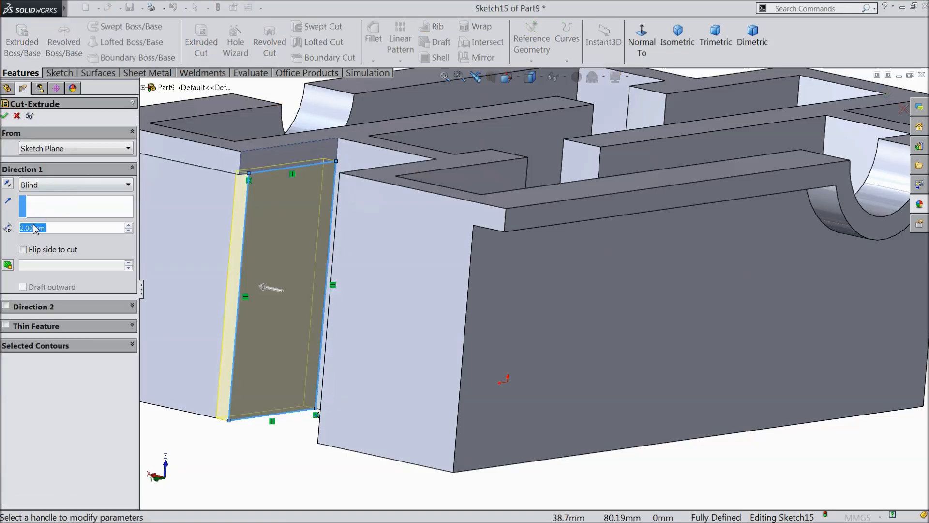
pyautogui.click(5, 116)
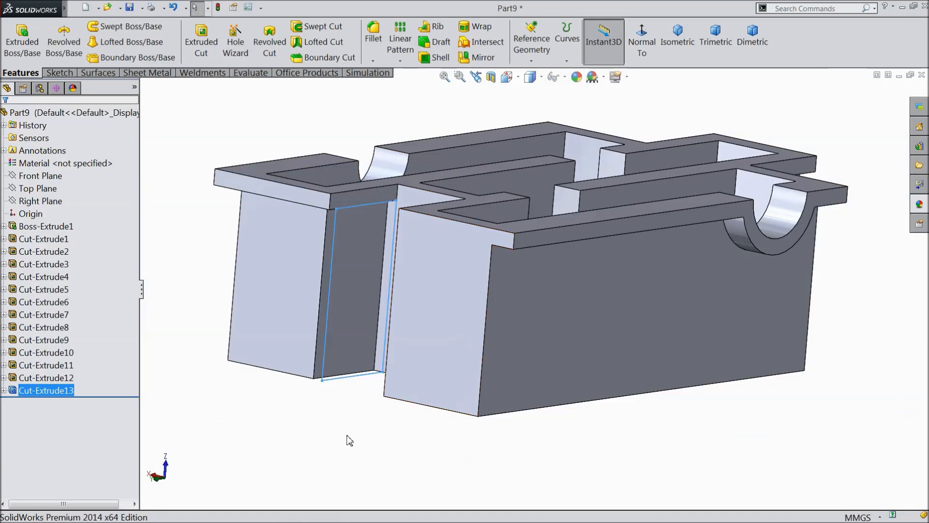
pyautogui.moveTo(376, 431); pyautogui.dragTo(418, 400, button='middle')
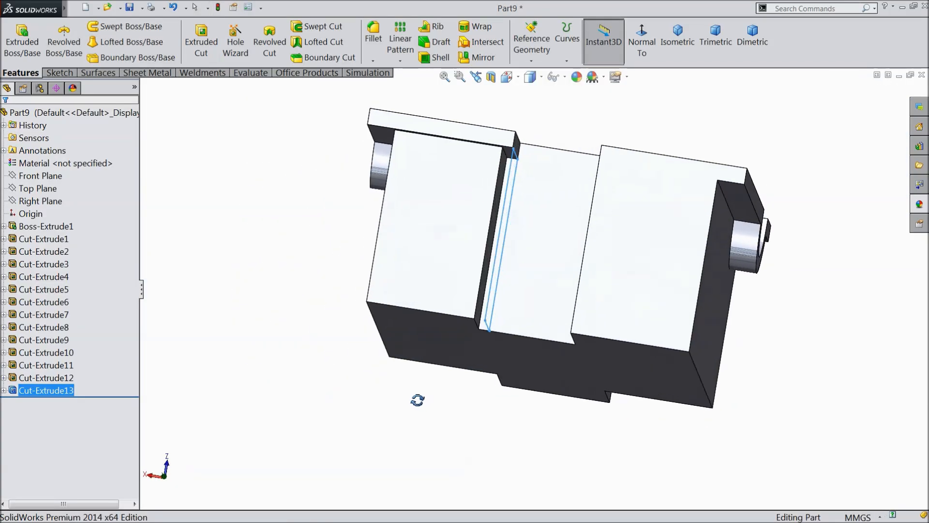
# Sketch an 18 x 32 mm rectangle under the rim on the inner back wall of the recess, reaching the bottom edge.
pyautogui.scroll(-3, 524, 210)
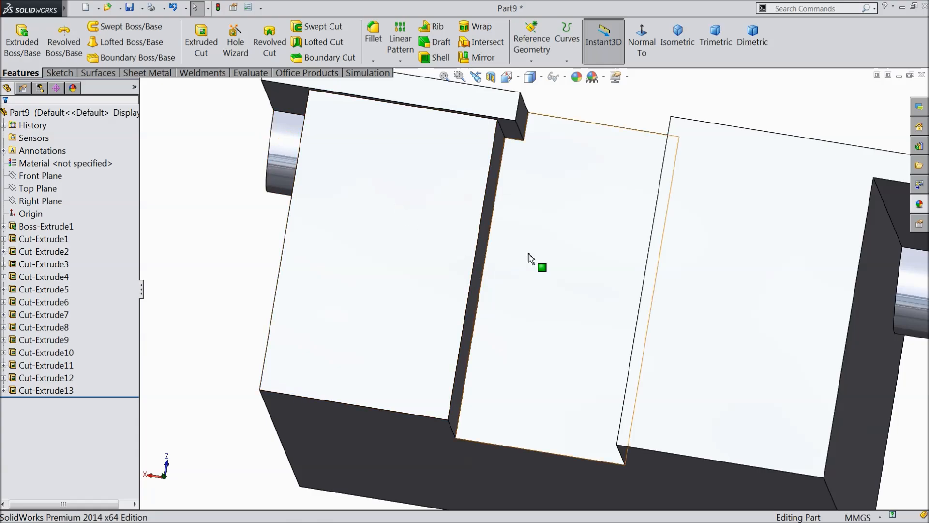
pyautogui.click(564, 244)
pyautogui.click(583, 215)
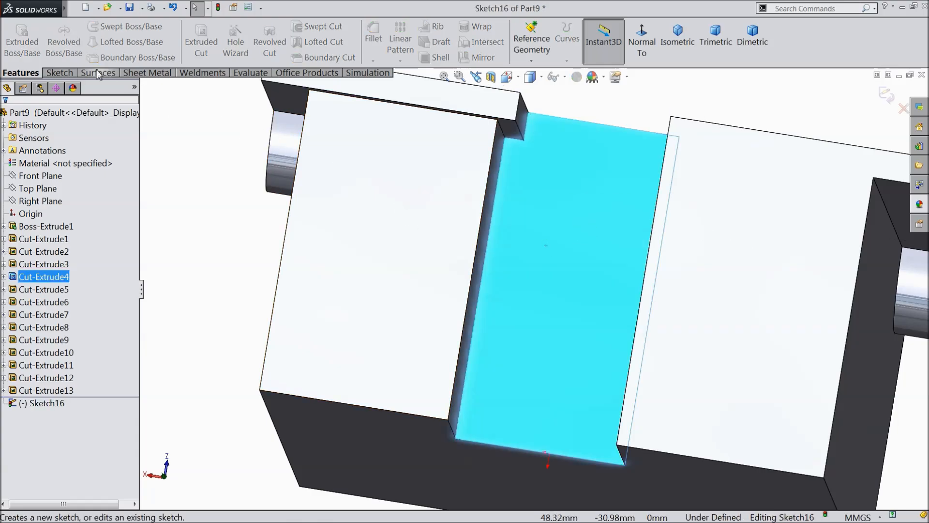
pyautogui.click(58, 73)
pyautogui.click(84, 43)
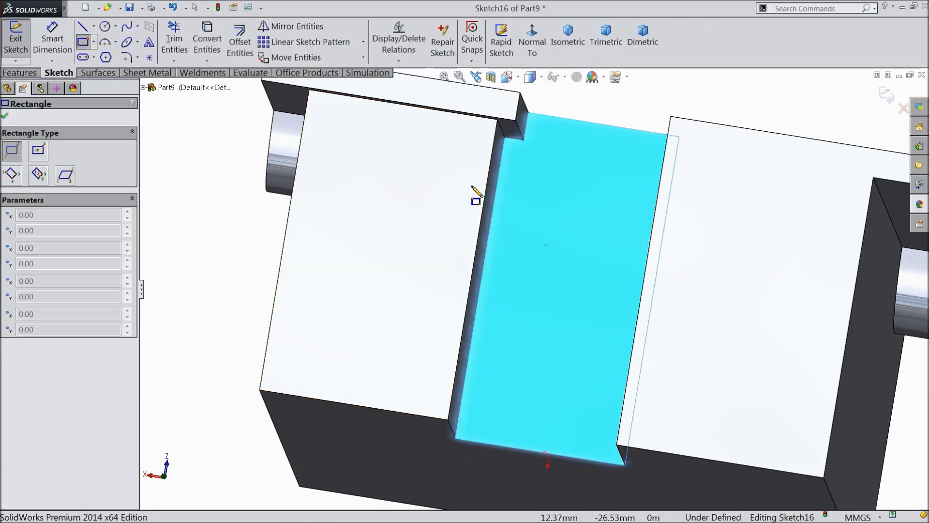
pyautogui.click(505, 138)
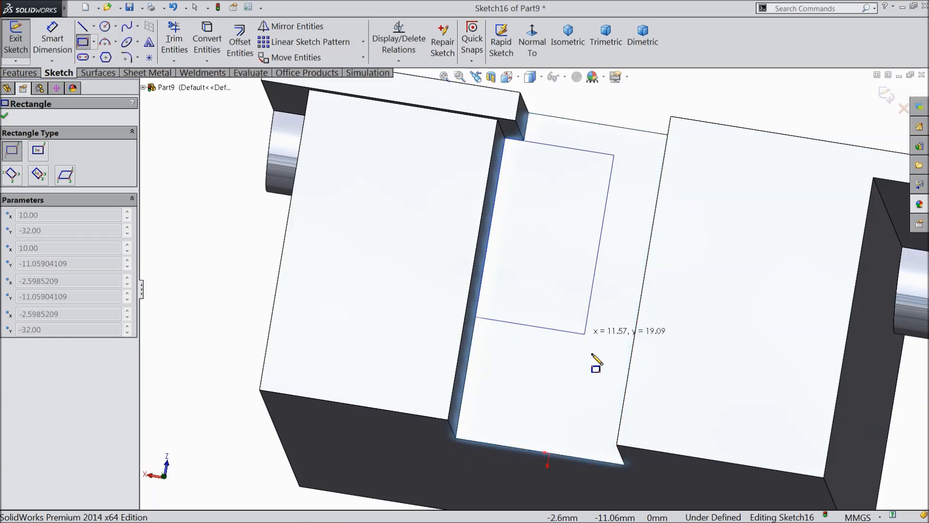
pyautogui.scroll(3, 595, 363)
pyautogui.press('Up')
pyautogui.press('Up')
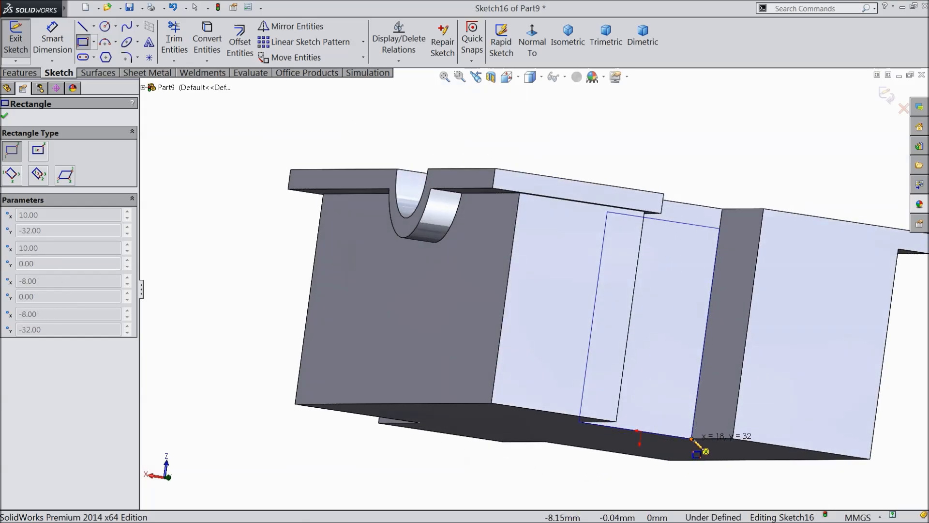
pyautogui.click(691, 438)
# Cut the 18 x 32 mm rectangle 2 mm deep into the back wall of the recess.
pyautogui.click(21, 72)
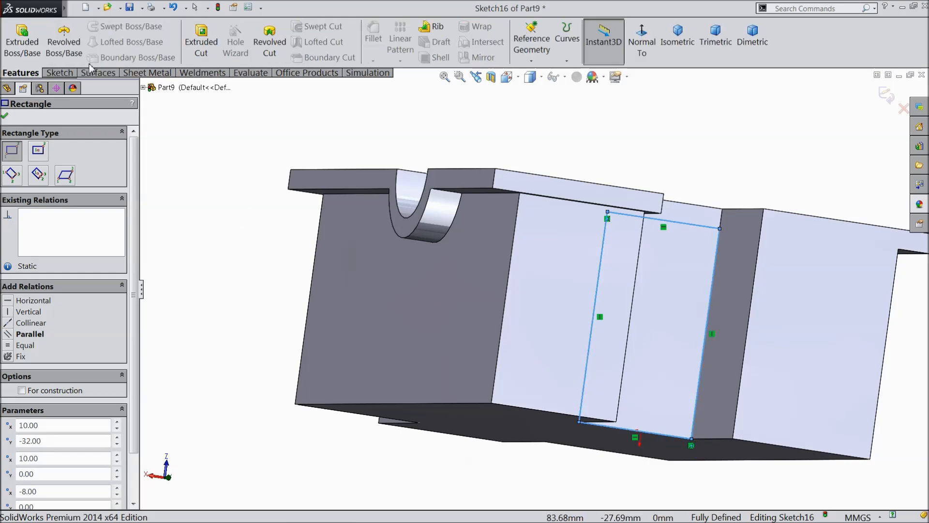
pyautogui.click(200, 42)
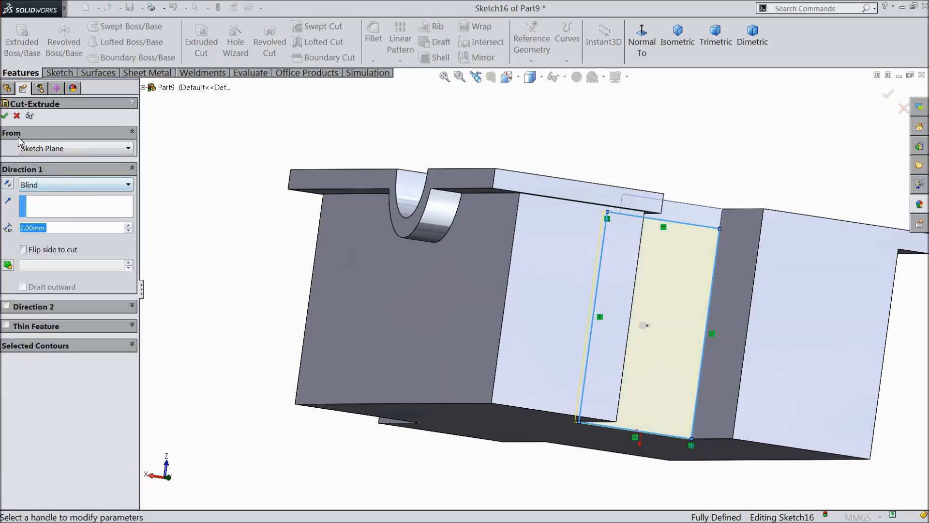
pyautogui.click(5, 116)
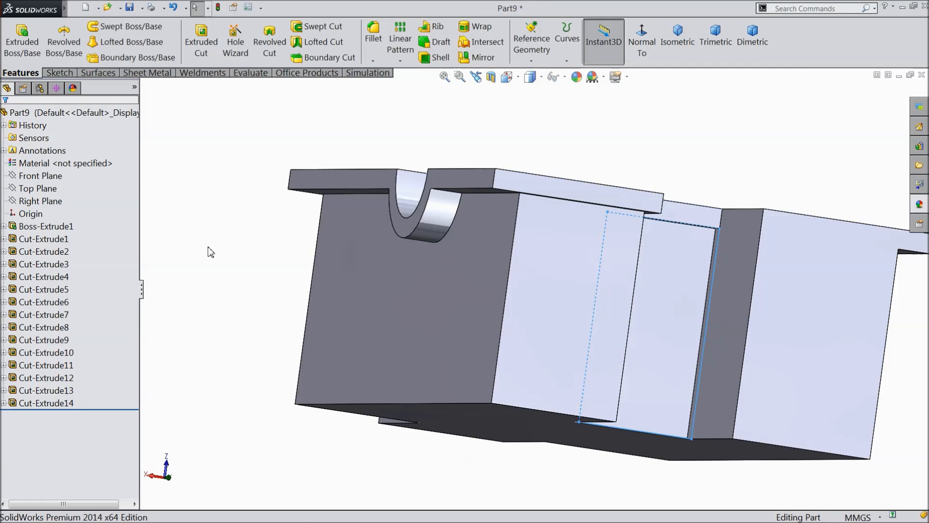
# Sketch a 22 x 32 mm rectangle under the rim on the remaining side wall of the recess, reaching the bottom edge.
pyautogui.moveTo(256, 271); pyautogui.dragTo(256, 291, button='middle')
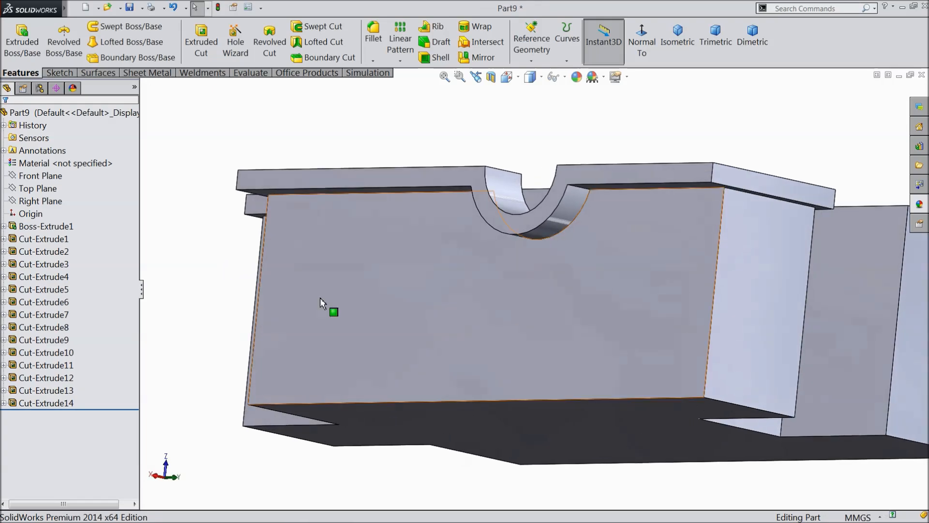
pyautogui.scroll(2, 629, 324)
pyautogui.scroll(-3, 737, 299)
pyautogui.moveTo(737, 299)
pyautogui.mouseDown(button='middle')
pyautogui.moveTo(726, 297)
pyautogui.moveTo(727, 285)
pyautogui.mouseUp(button='middle')
pyautogui.scroll(-2, 719, 338)
pyautogui.scroll(3, 714, 351)
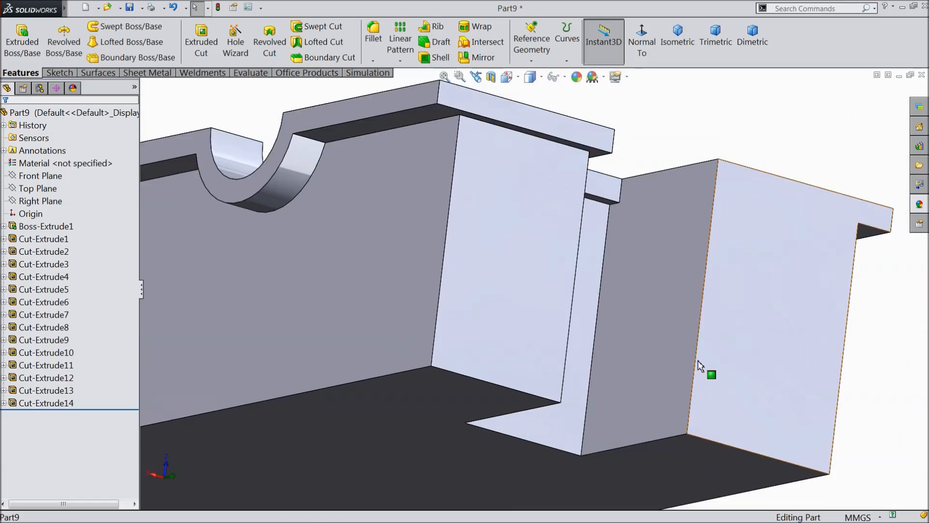
pyautogui.click(687, 339)
pyautogui.click(702, 306)
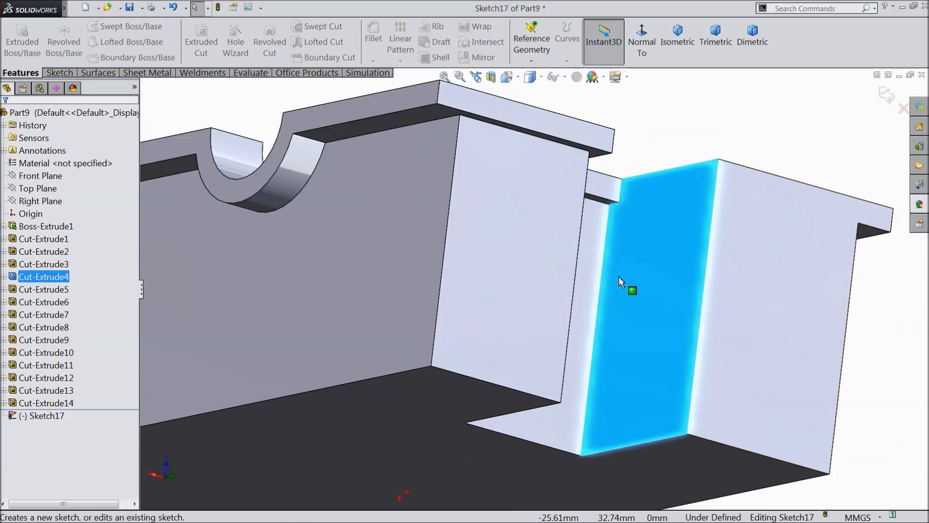
pyautogui.click(59, 72)
pyautogui.click(83, 42)
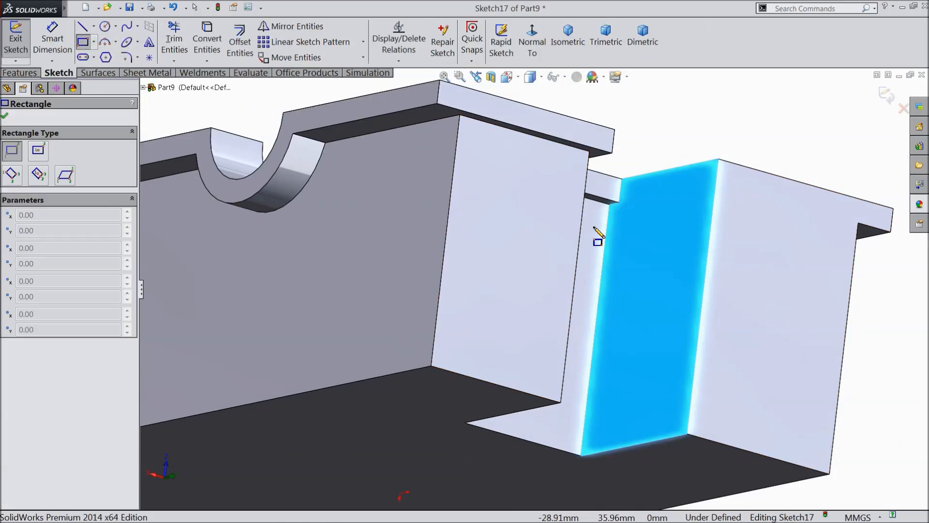
pyautogui.scroll(-2, 611, 224)
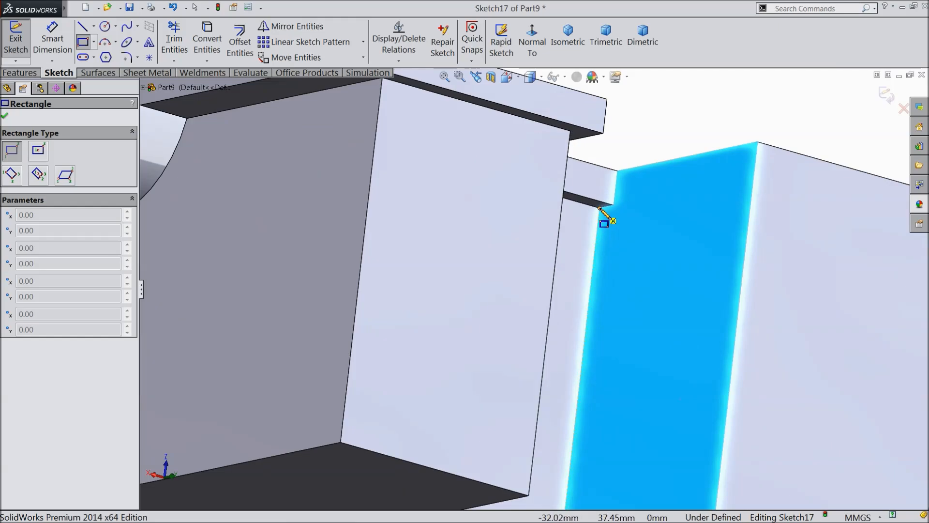
pyautogui.click(600, 209)
pyautogui.scroll(3, 629, 280)
pyautogui.scroll(-3, 617, 382)
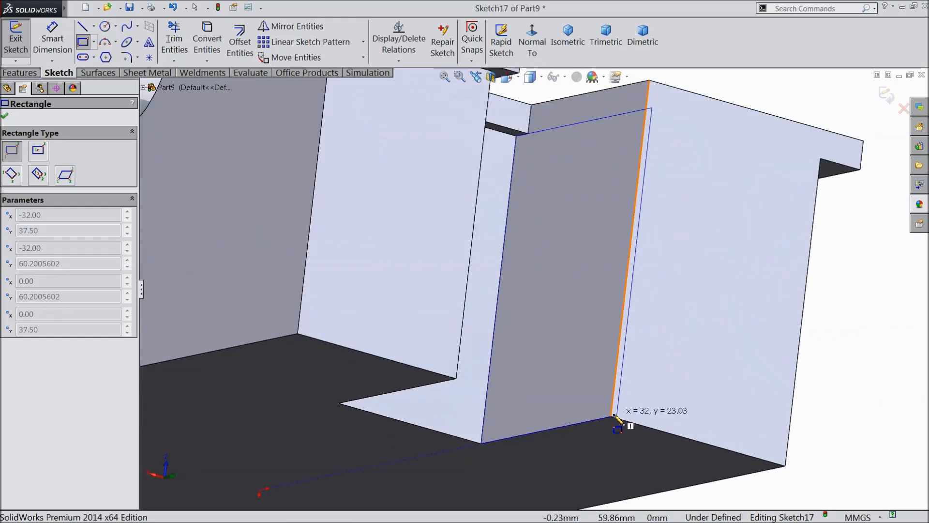
pyautogui.click(612, 417)
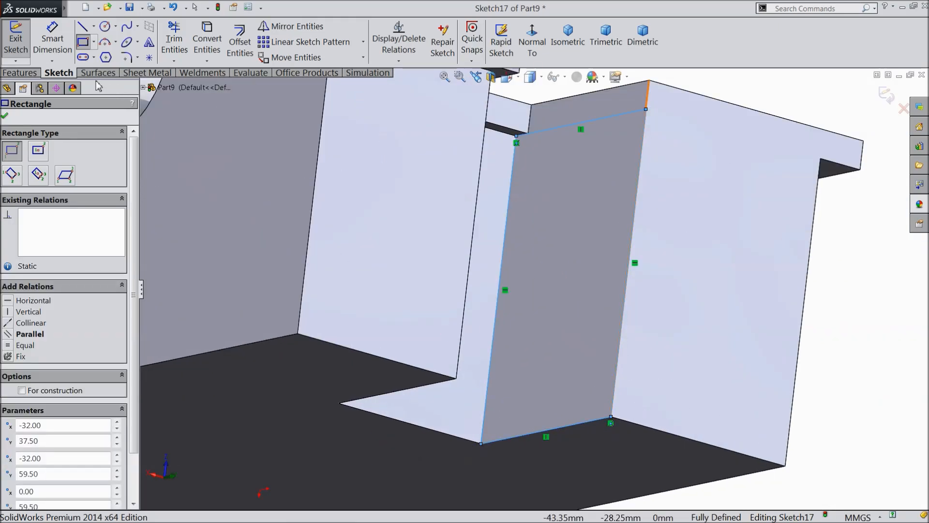
# Cut the 22 x 32 mm rectangle 2 mm deep into the remaining side wall of the recess.
pyautogui.click(29, 74)
pyautogui.click(201, 41)
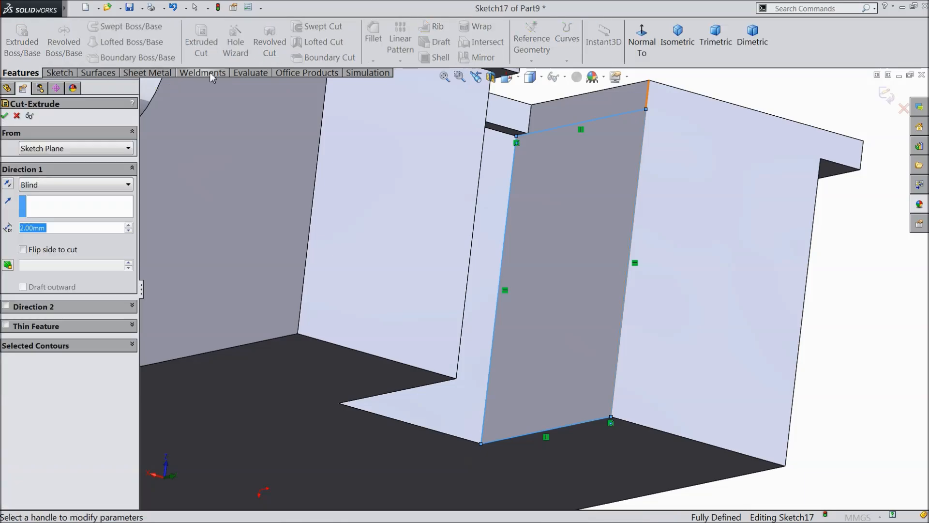
pyautogui.click(4, 116)
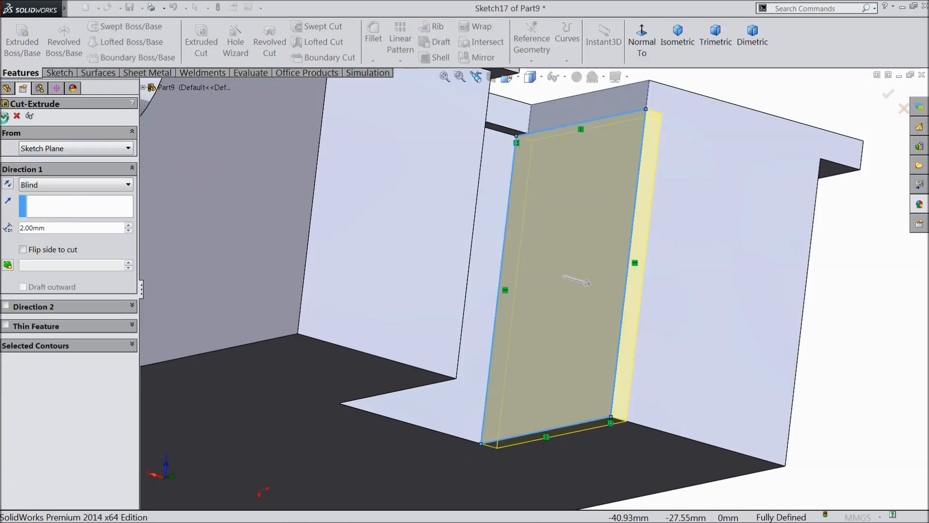
# Sketch a 20 x 32 mm rectangle under the rim on the last unrecessed outer face beside the recess, reaching the bottom edge.
pyautogui.click(635, 284)
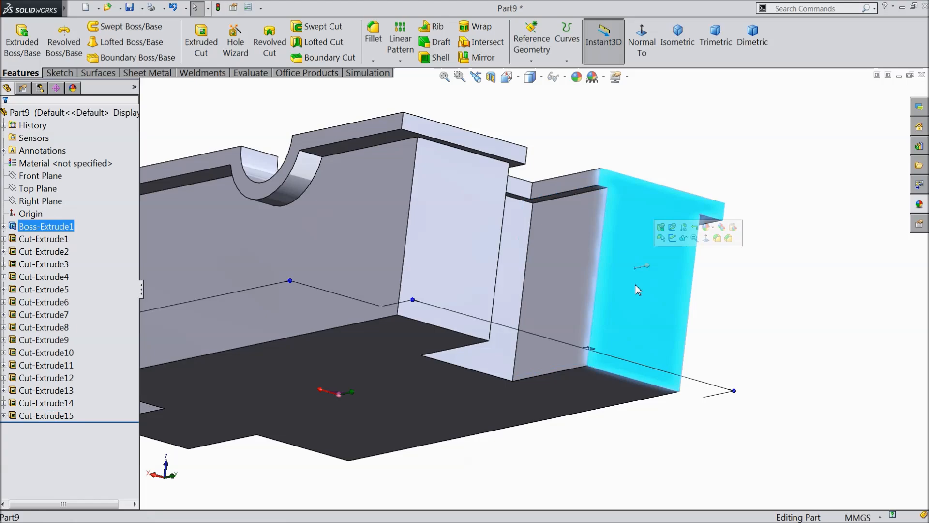
pyautogui.moveTo(635, 284); pyautogui.dragTo(566, 309, button='middle')
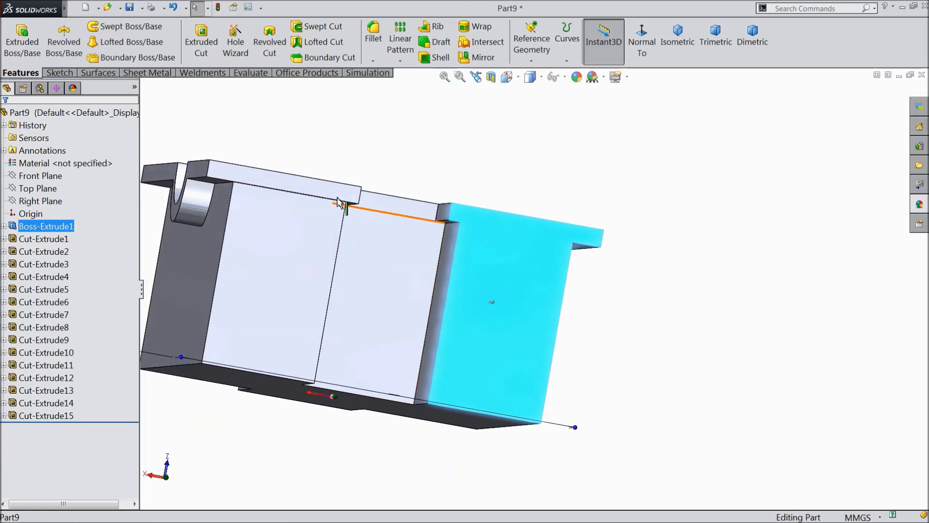
pyautogui.click(59, 73)
pyautogui.click(84, 42)
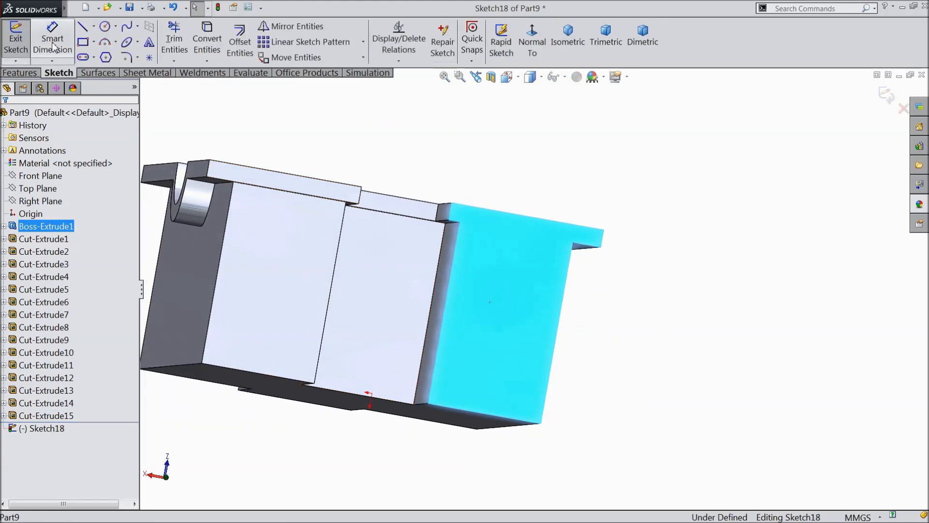
pyautogui.click(89, 46)
pyautogui.scroll(-3, 584, 356)
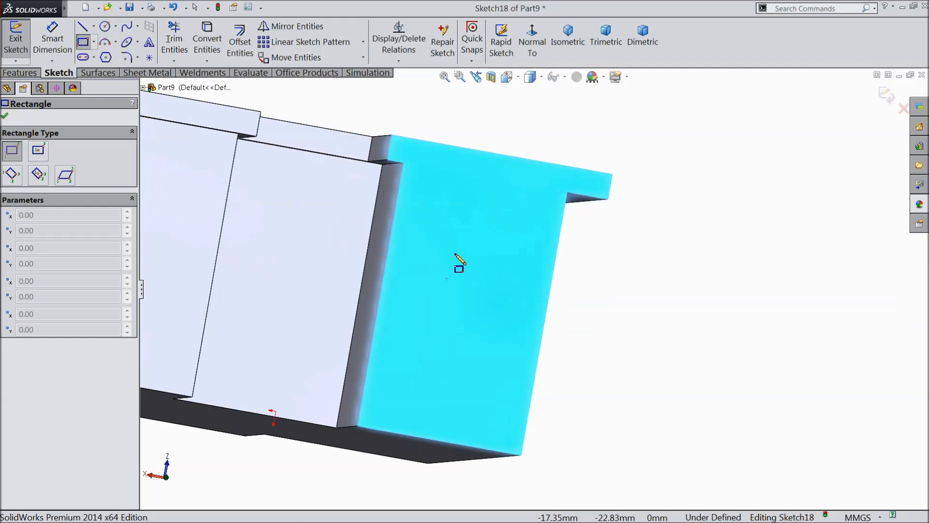
pyautogui.click(404, 163)
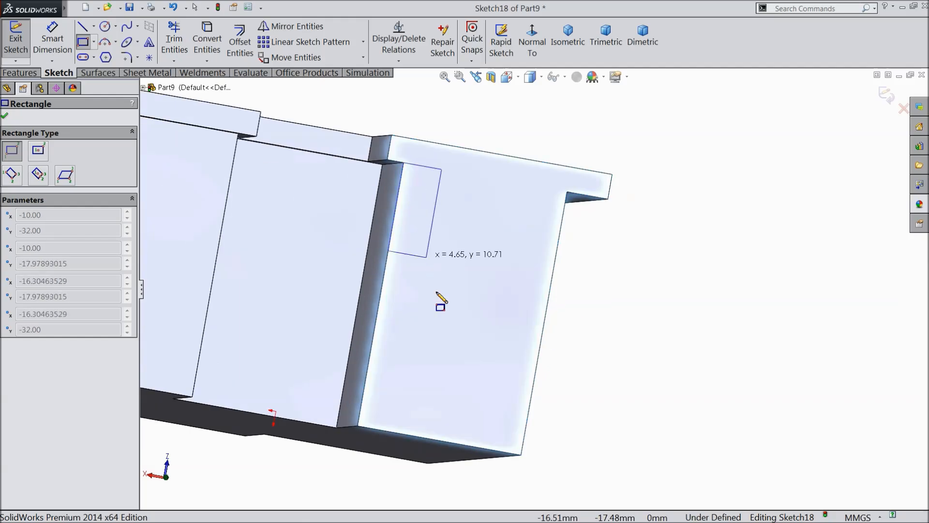
pyautogui.click(521, 455)
pyautogui.rightClick(585, 384)
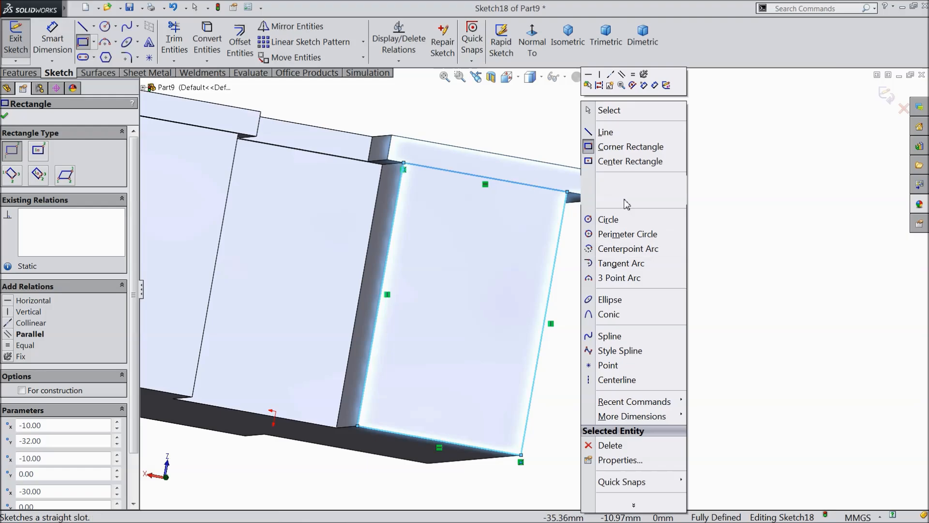
pyautogui.click(611, 110)
# Cut the 20 x 32 mm rectangle 2 mm deep into the outer face beside the recess.
pyautogui.click(21, 73)
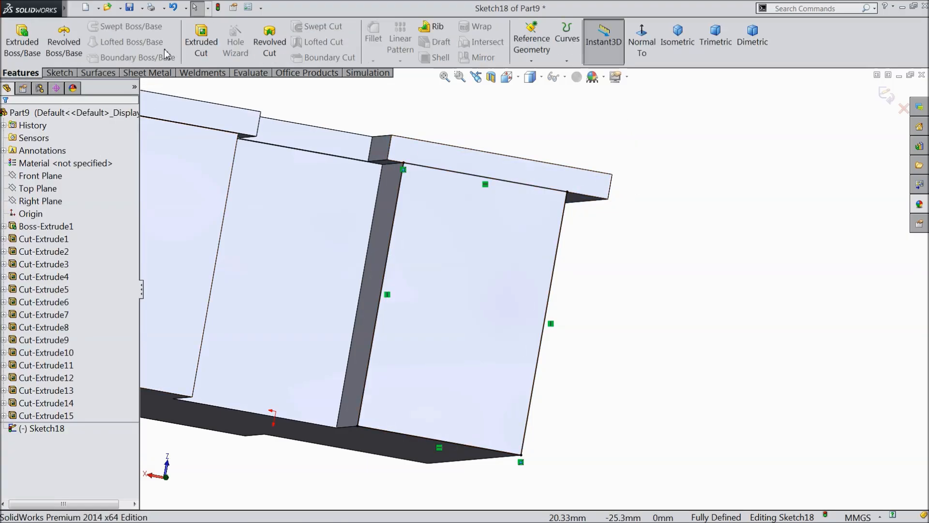
pyautogui.click(200, 42)
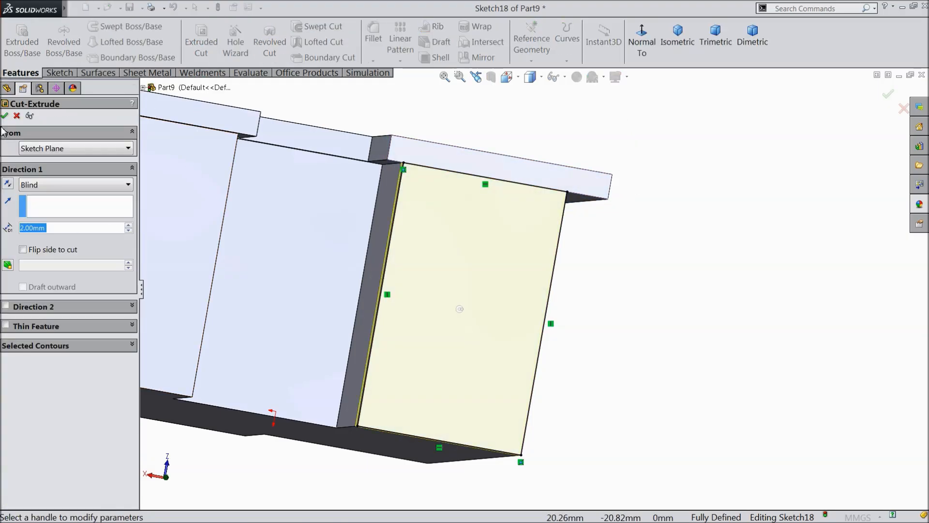
pyautogui.click(6, 116)
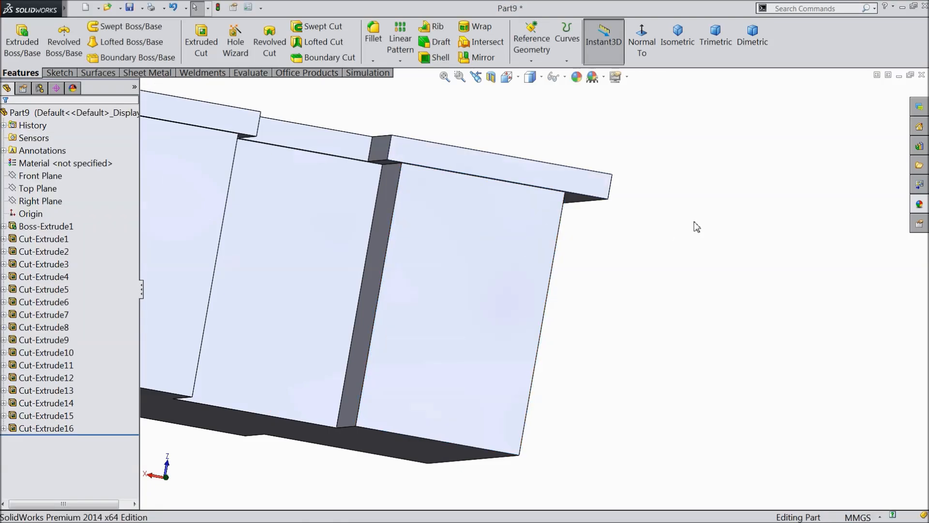
# Start a constant-size fillet with a 5 mm radius.
pyautogui.scroll(3, 680, 243)
pyautogui.moveTo(680, 243); pyautogui.dragTo(528, 339, button='middle')
pyautogui.scroll(-2, 431, 250)
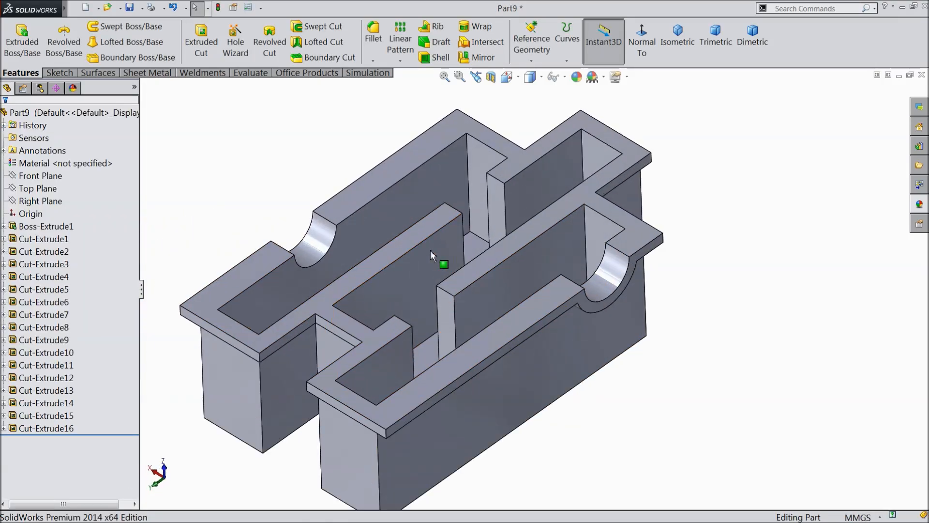
pyautogui.click(373, 38)
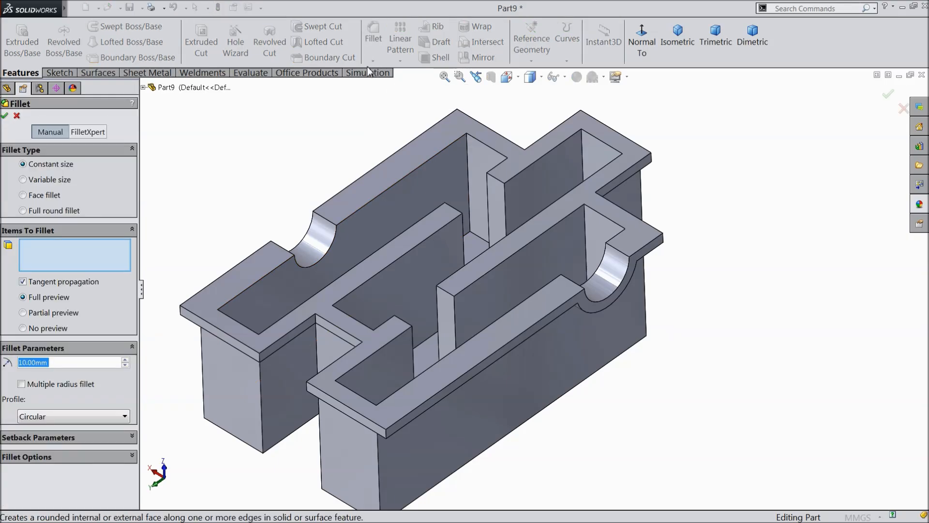
pyautogui.write('5')
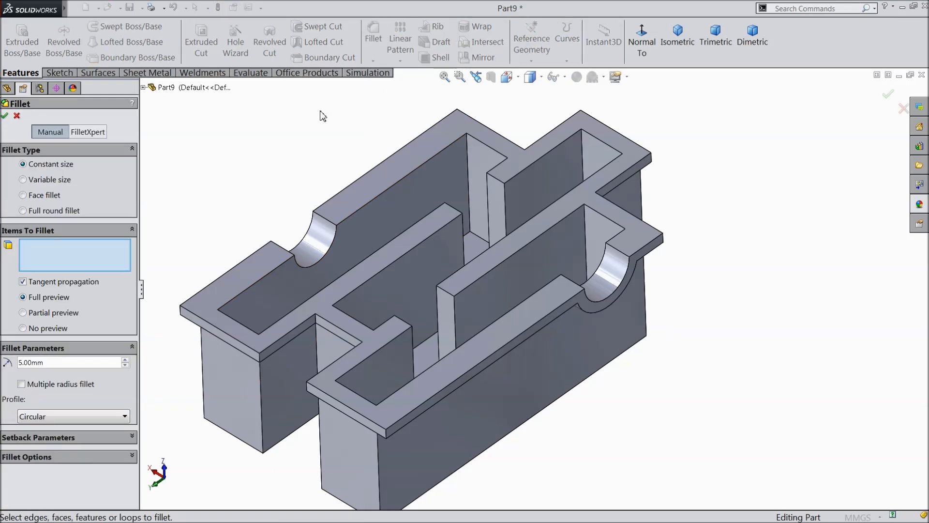
pyautogui.click(467, 153)
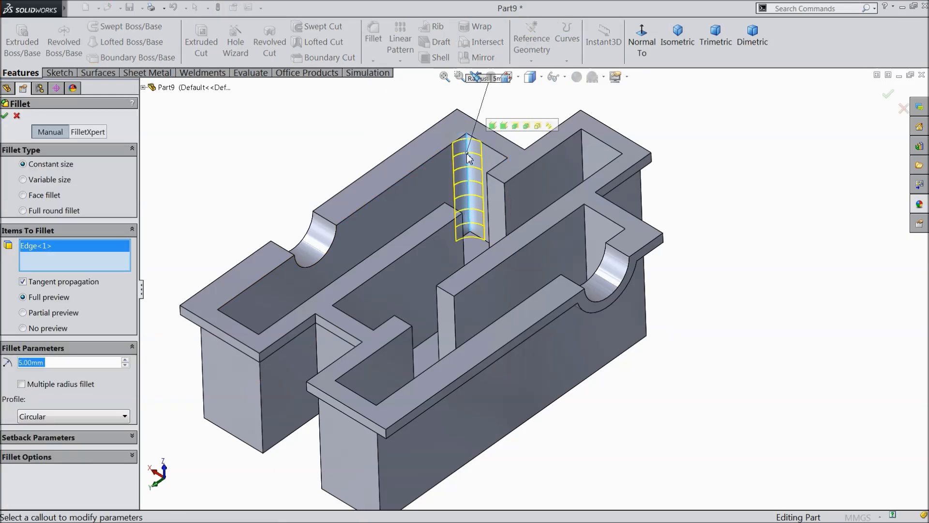
pyautogui.click(493, 126)
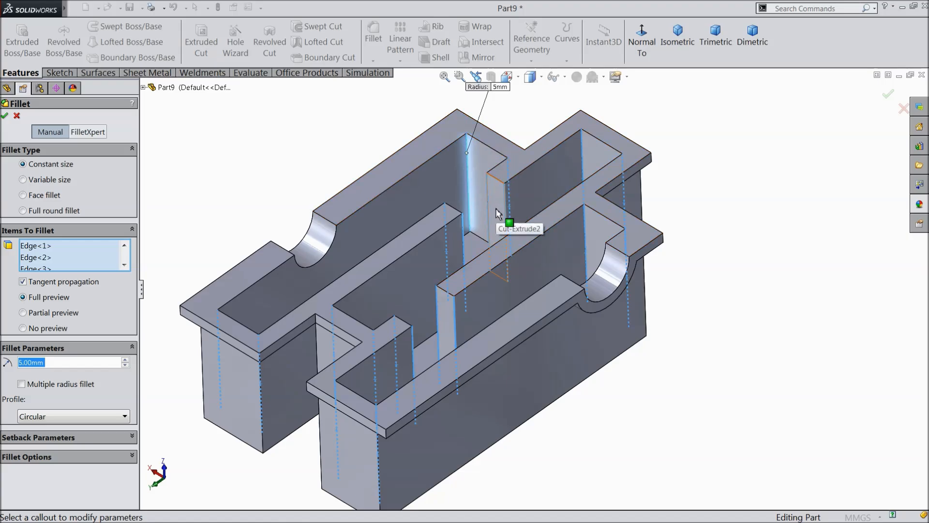
pyautogui.moveTo(480, 262); pyautogui.dragTo(486, 314, button='middle')
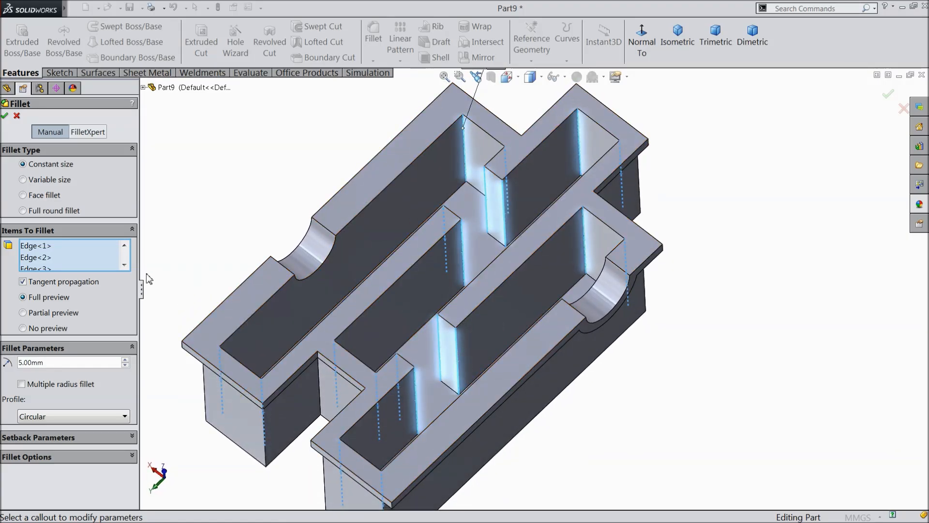
pyautogui.rightClick(74, 257)
pyautogui.click(94, 264)
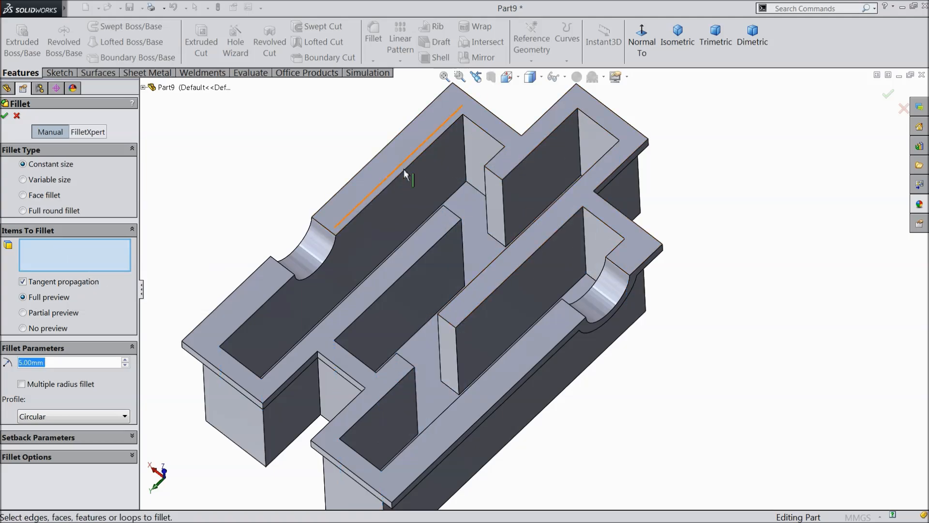
# Select the six inner vertical corner edges at the end of the three slots beside the stepped rim for the 5 mm fillet.
pyautogui.click(467, 151)
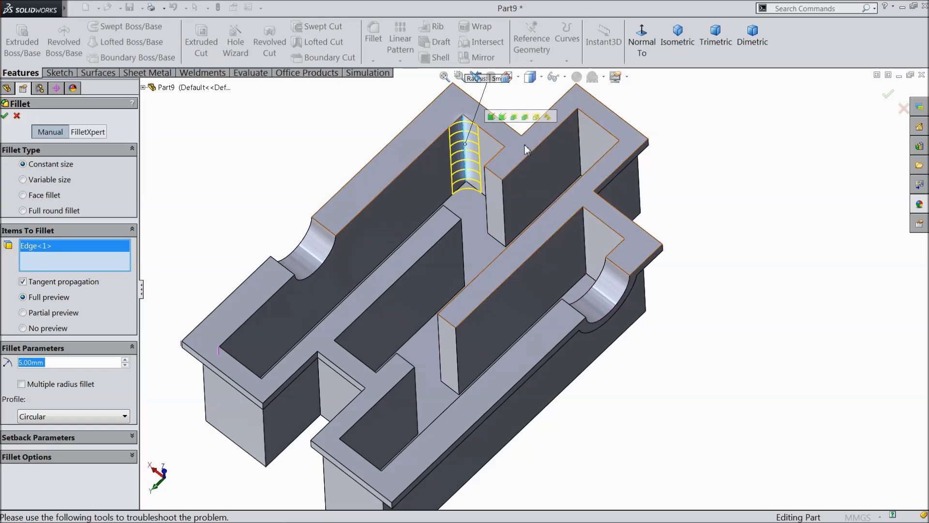
pyautogui.scroll(-2, 578, 129)
pyautogui.click(580, 132)
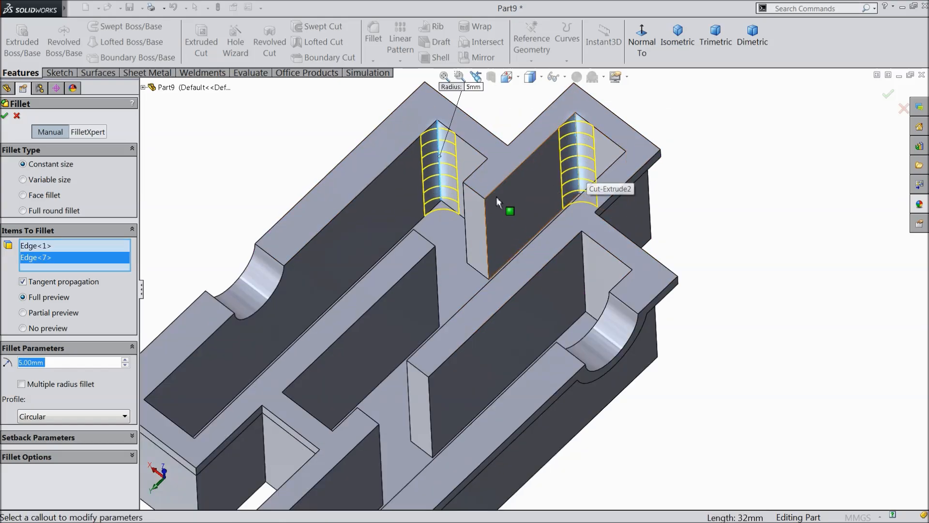
pyautogui.click(585, 264)
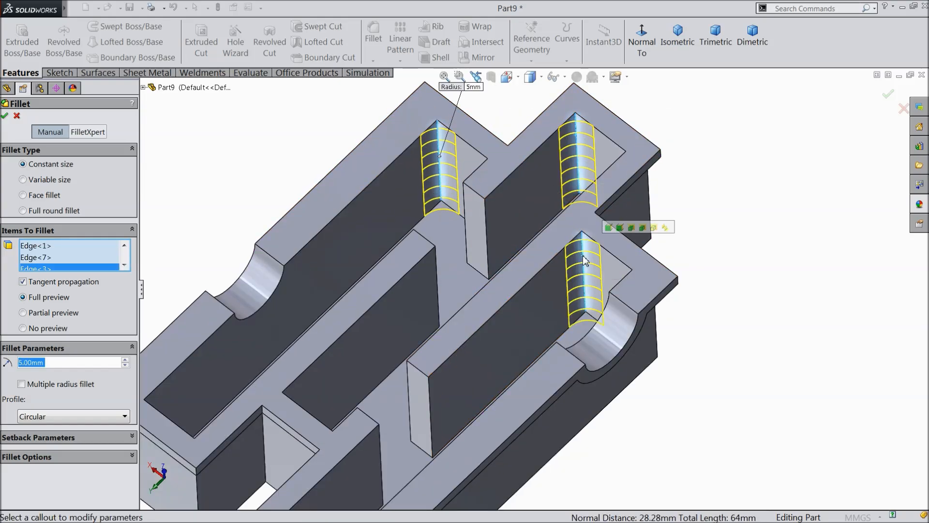
pyautogui.moveTo(487, 313); pyautogui.dragTo(565, 270, button='middle')
pyautogui.click(566, 274)
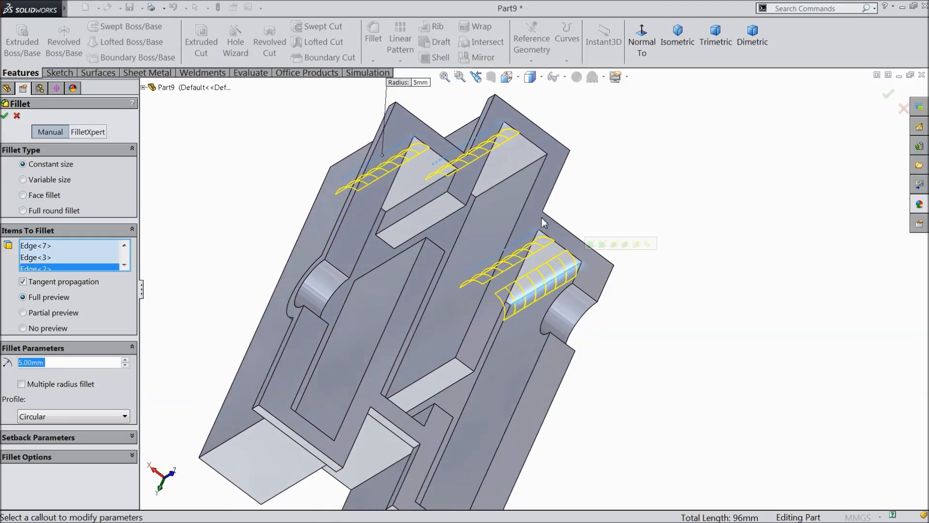
pyautogui.click(527, 169)
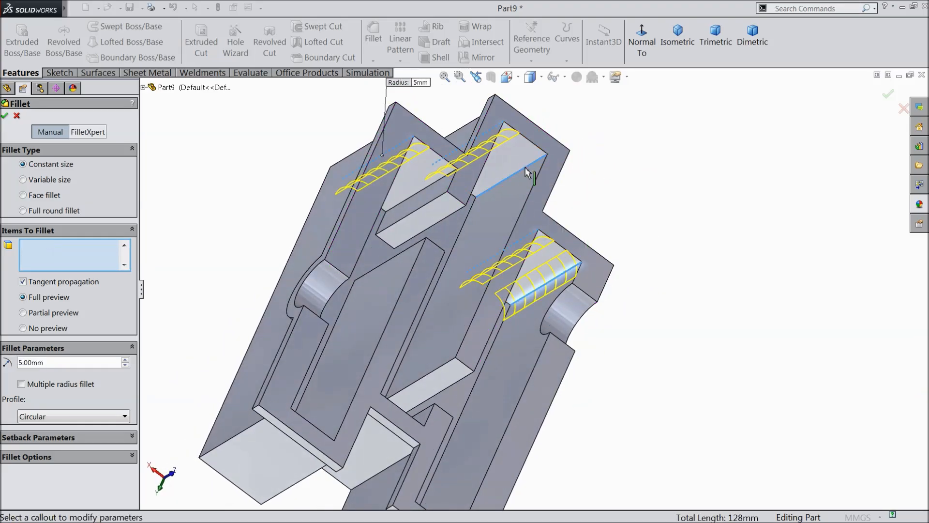
pyautogui.click(428, 190)
# Add the six inner vertical corner edges at the opposite slot ends and apply the 5 mm constant-size fillet.
pyautogui.scroll(3, 406, 289)
pyautogui.moveTo(405, 289); pyautogui.dragTo(393, 383, button='middle')
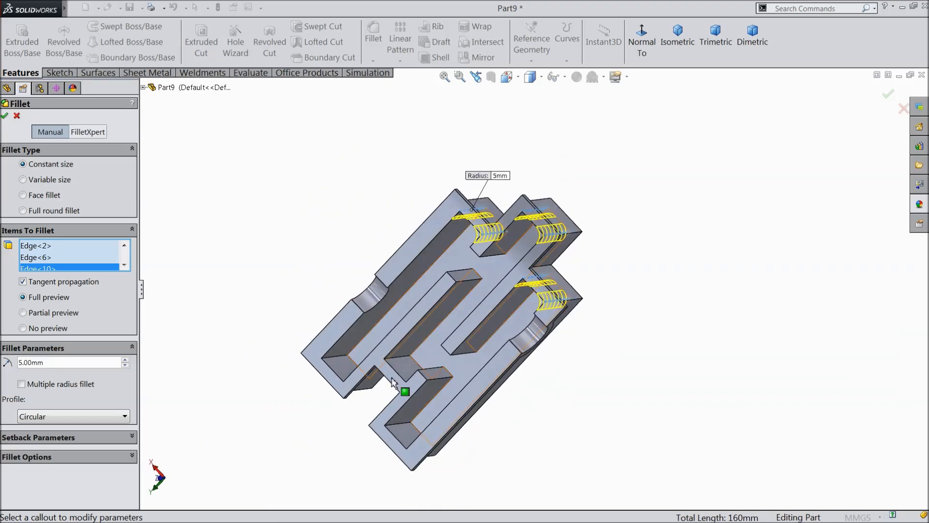
pyautogui.scroll(-4, 393, 383)
pyautogui.click(392, 285)
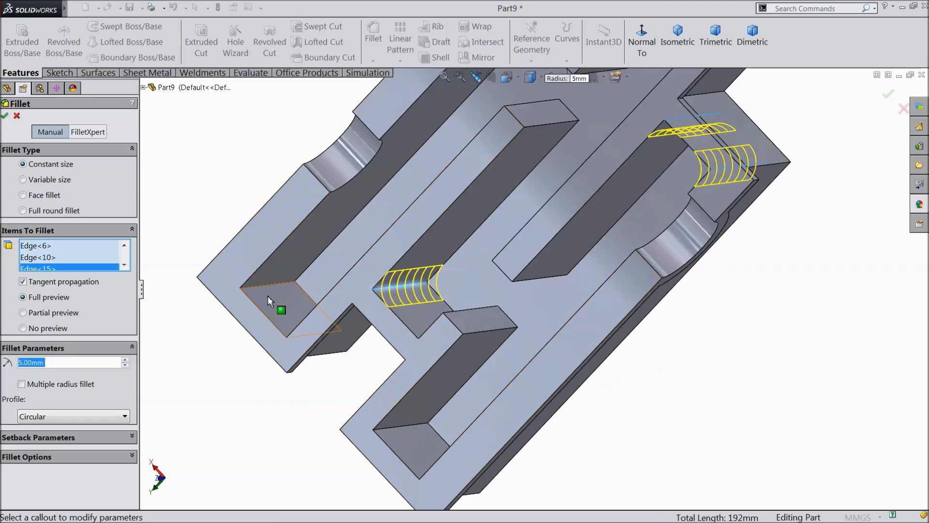
pyautogui.click(270, 289)
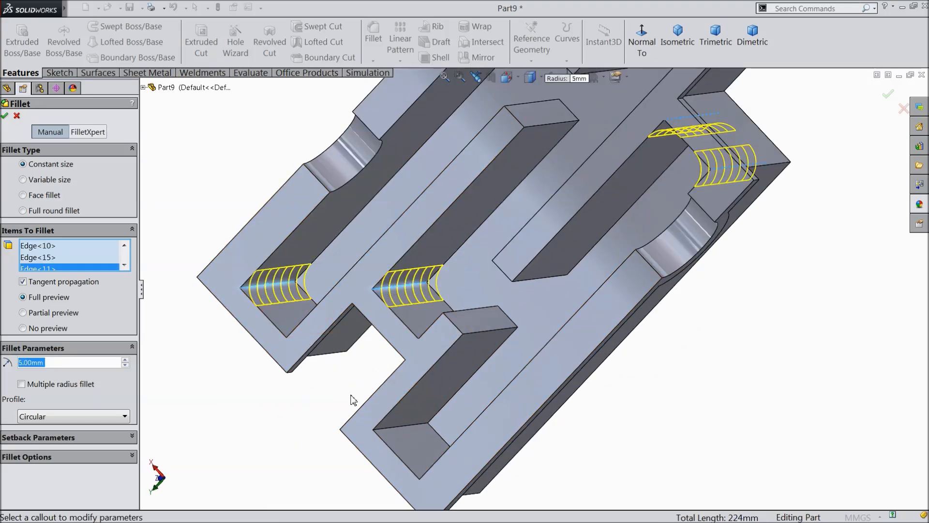
pyautogui.click(401, 428)
pyautogui.moveTo(378, 390); pyautogui.dragTo(408, 436, button='middle')
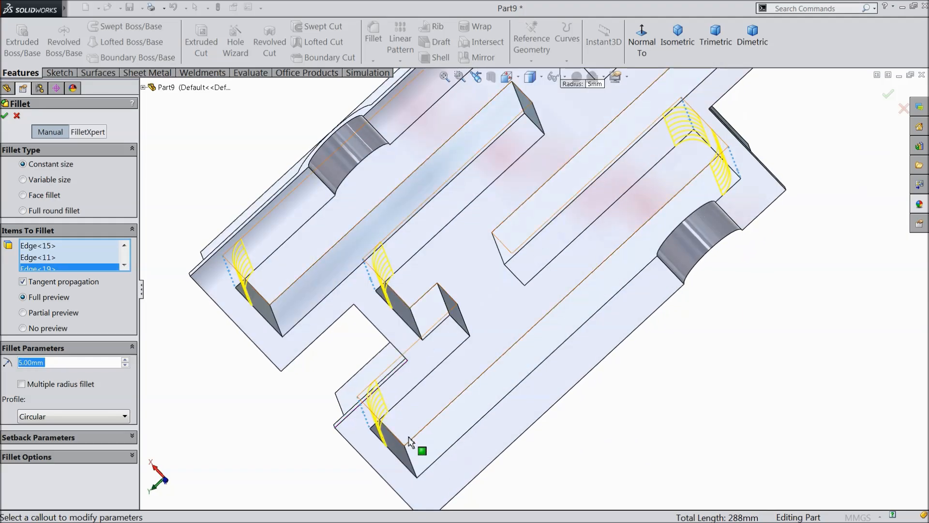
pyautogui.click(410, 458)
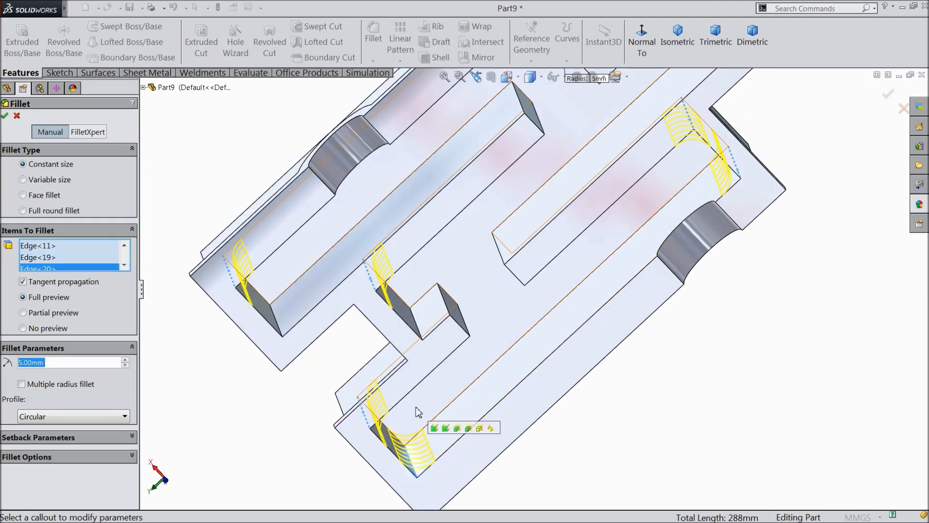
pyautogui.click(417, 328)
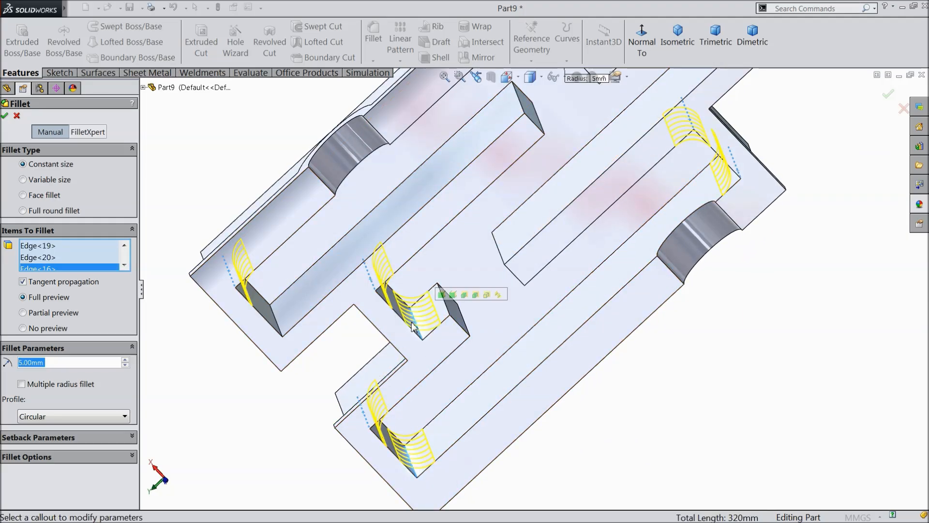
pyautogui.click(276, 323)
pyautogui.moveTo(299, 387); pyautogui.dragTo(230, 215, button='middle')
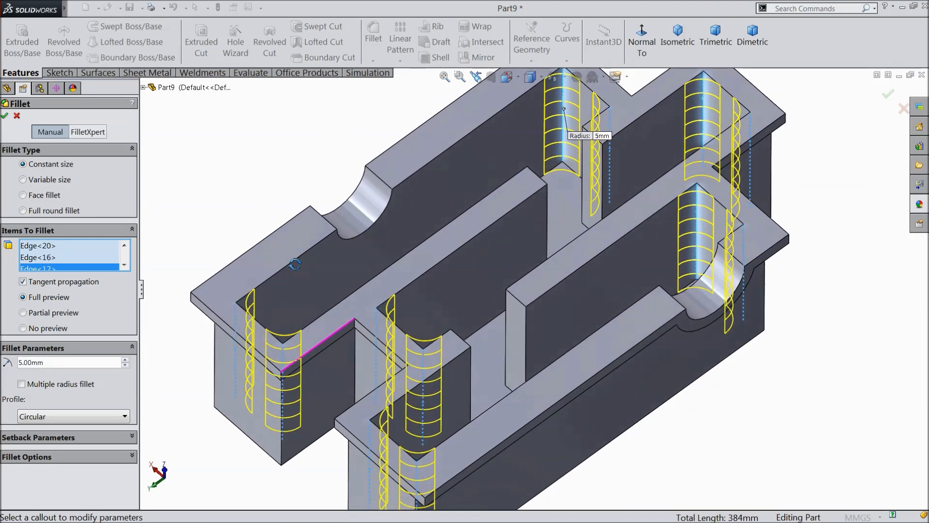
pyautogui.click(5, 115)
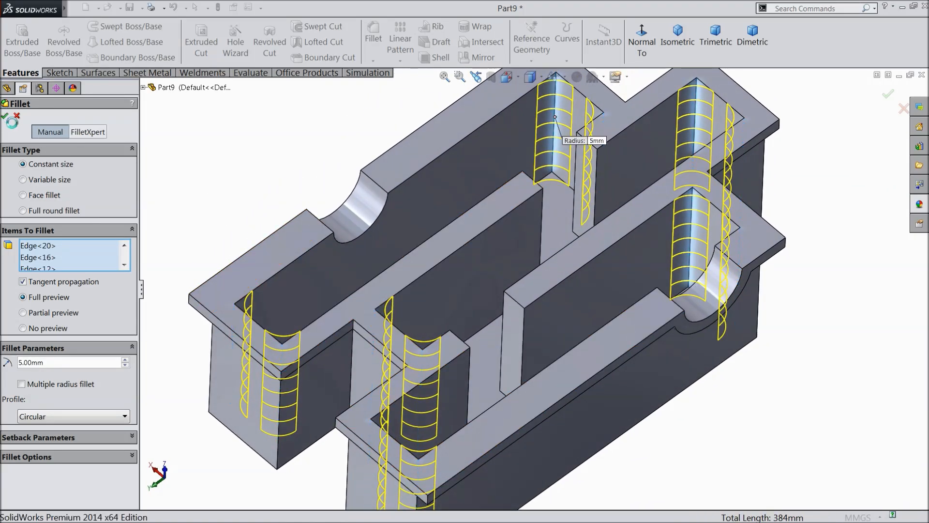
# Fillet the connected outer vertical corner edges below the rim, including the end notches, with a constant 5 mm radius.
pyautogui.click(373, 38)
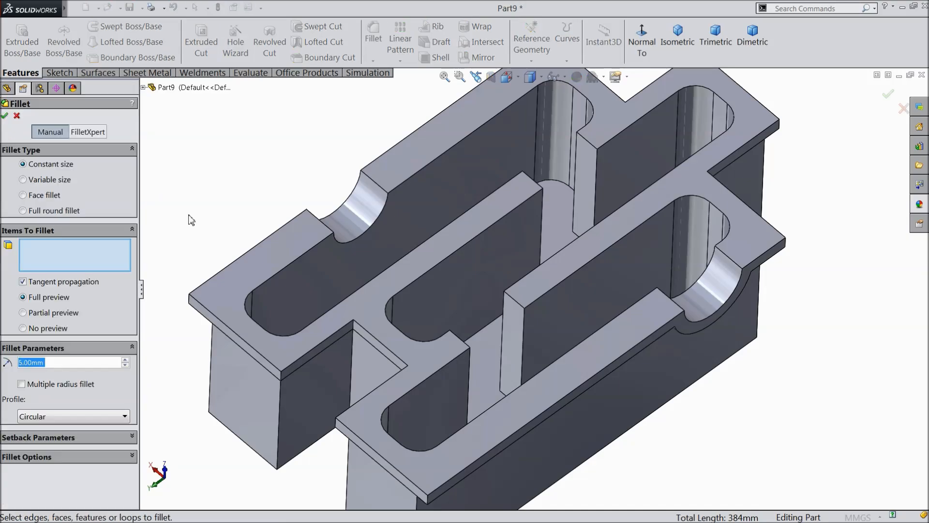
pyautogui.scroll(-3, 426, 479)
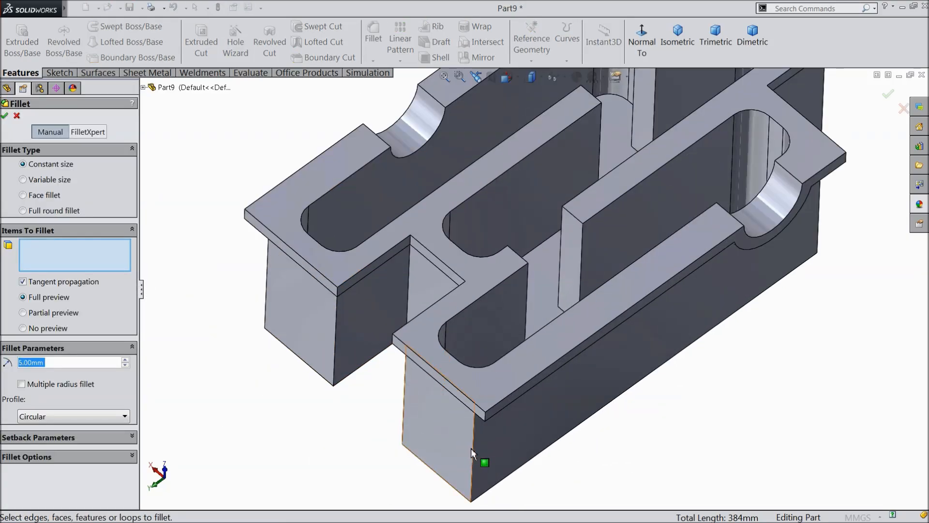
pyautogui.click(472, 452)
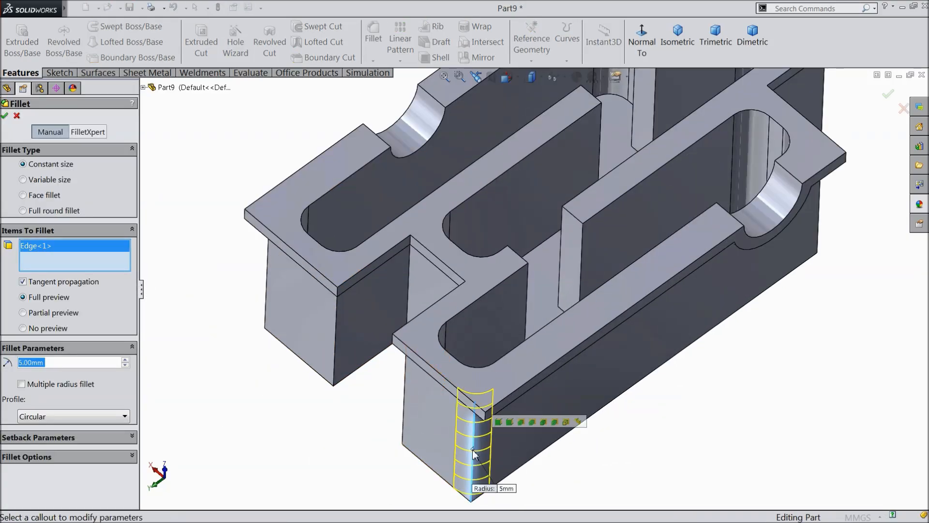
pyautogui.click(499, 422)
pyautogui.scroll(5, 644, 368)
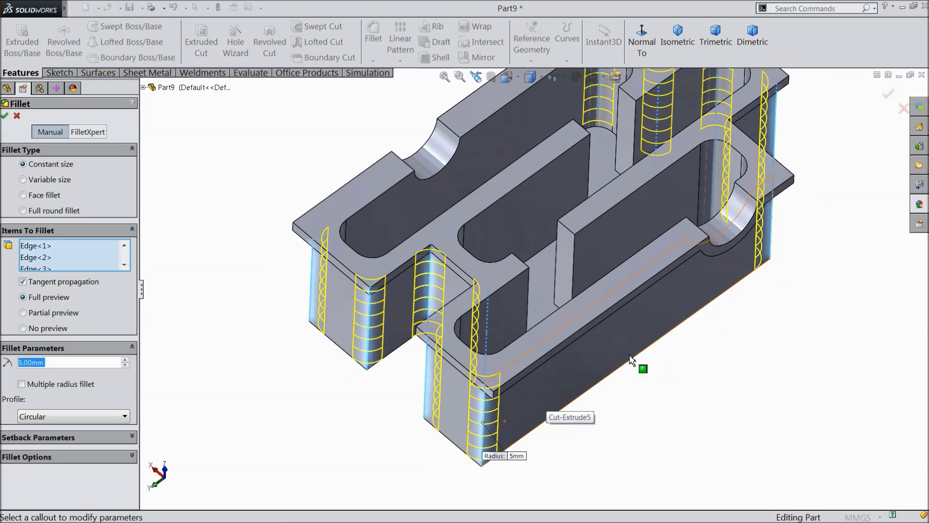
pyautogui.moveTo(645, 210); pyautogui.dragTo(637, 190, button='middle')
pyautogui.scroll(-2, 637, 190)
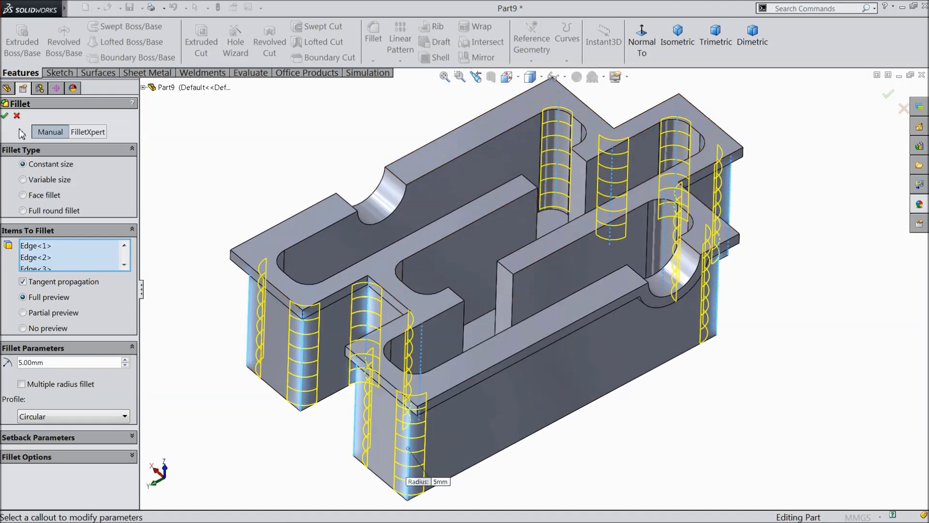
# Apply the 5 mm fillet to the walls' vertical edges and select the flange's six corner edges at the notched end for another 5 mm fillet.
pyautogui.click(4, 117)
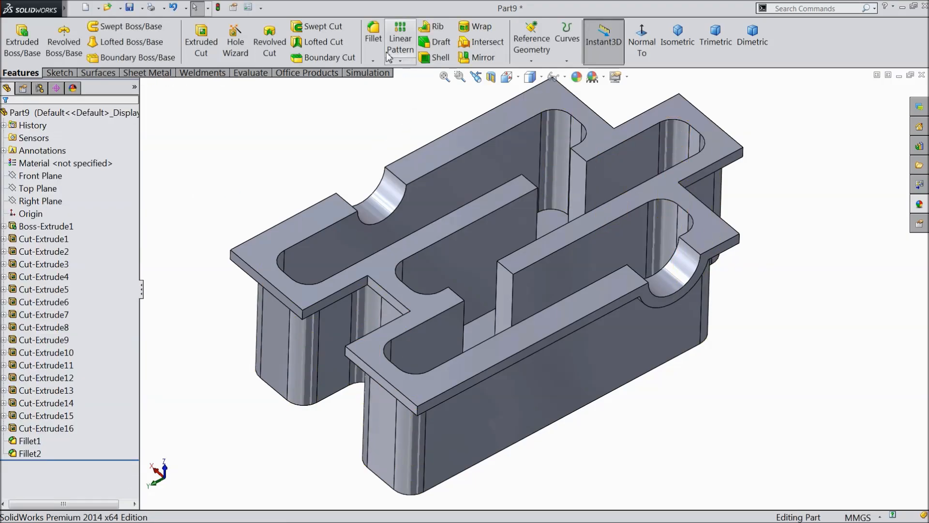
pyautogui.click(374, 44)
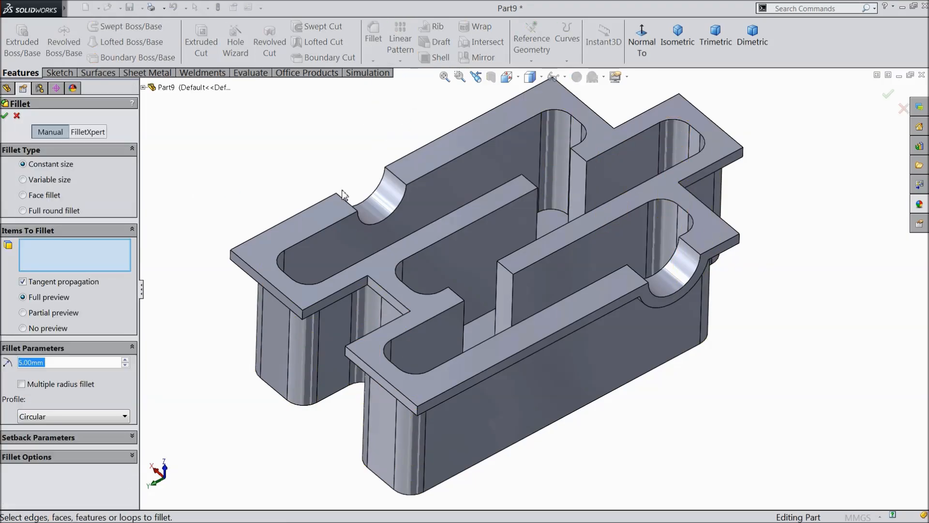
pyautogui.click(419, 408)
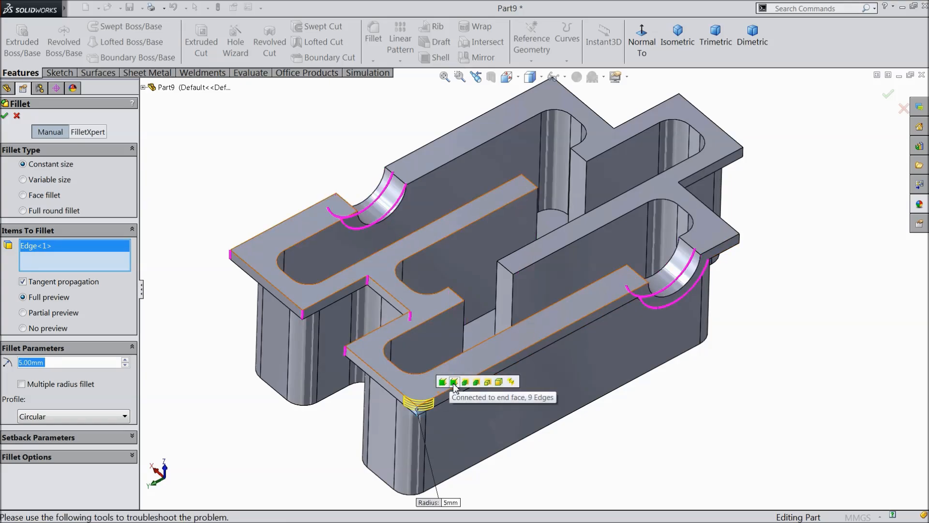
pyautogui.click(346, 352)
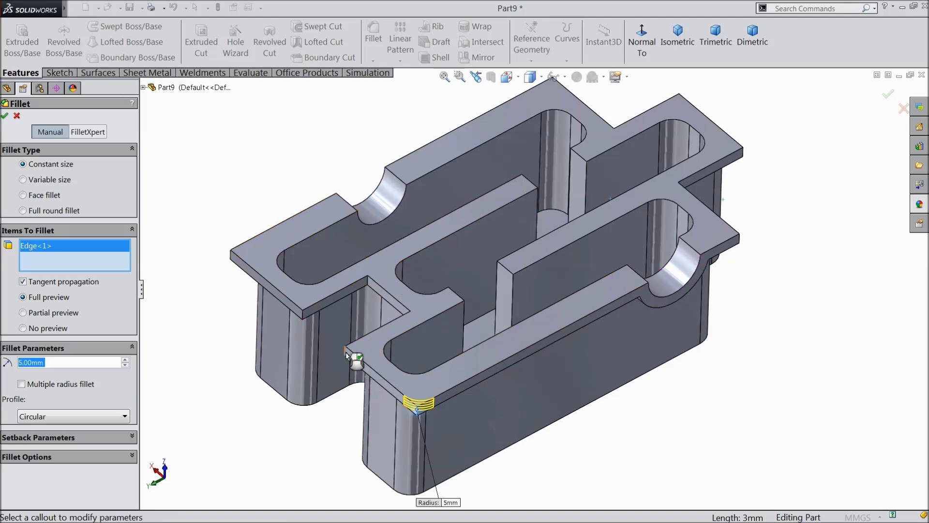
pyautogui.click(303, 315)
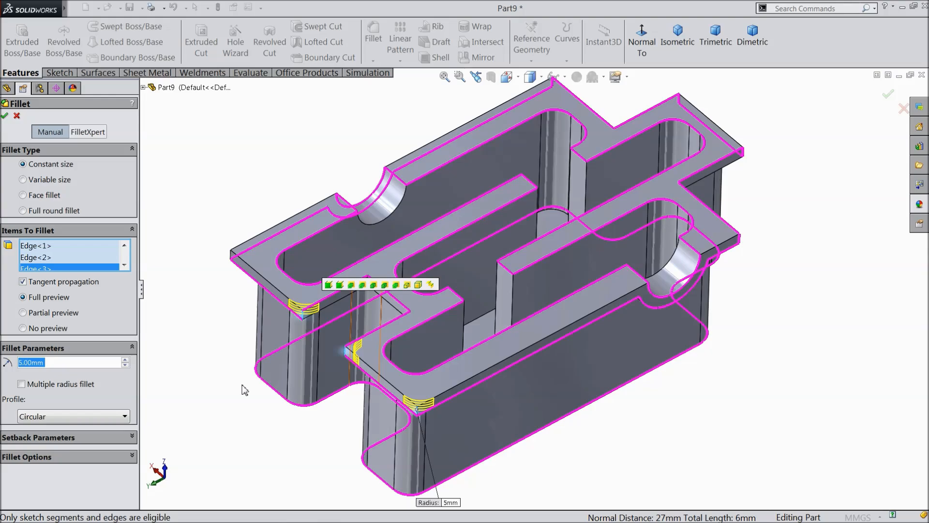
pyautogui.click(232, 257)
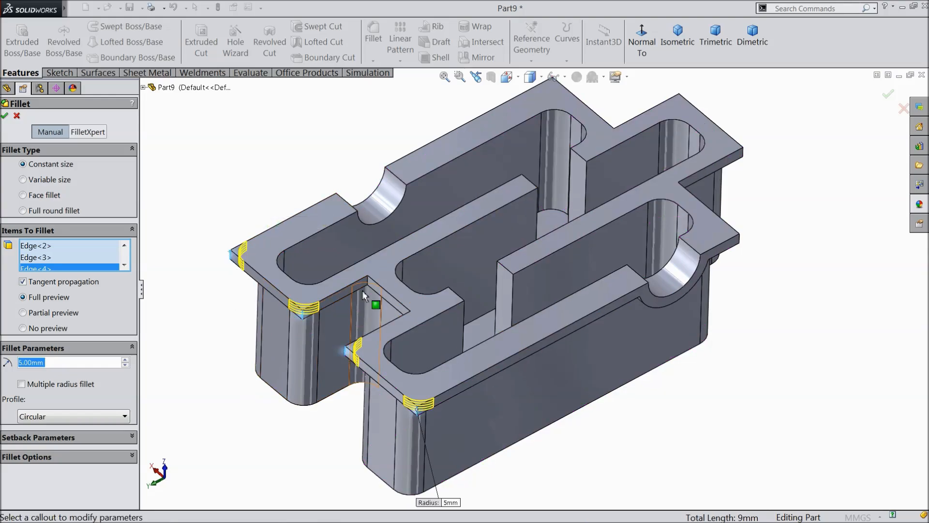
pyautogui.click(367, 281)
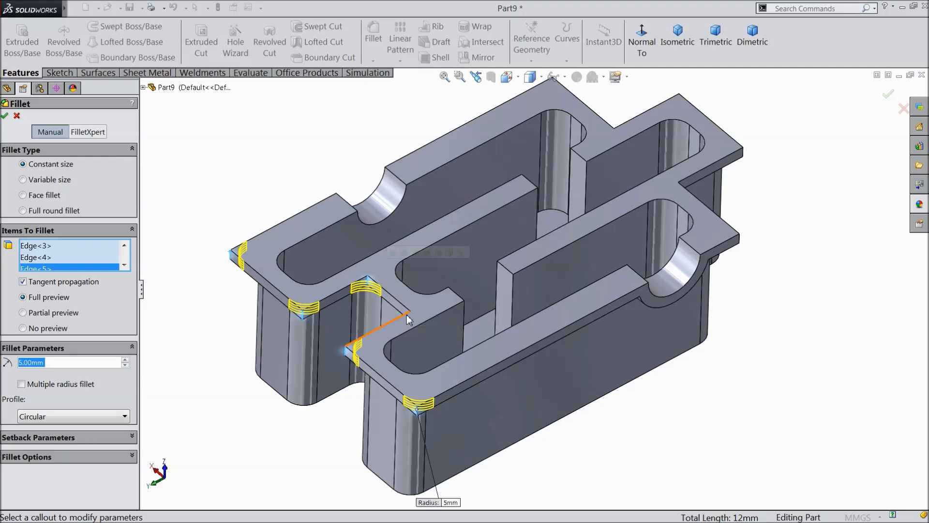
pyautogui.moveTo(409, 319); pyautogui.dragTo(471, 378, button='middle')
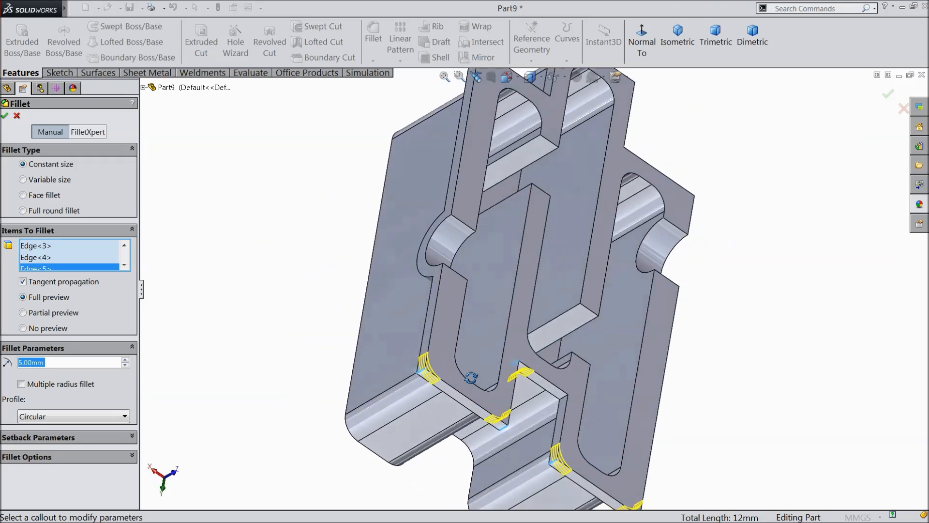
pyautogui.click(564, 406)
# Add the flange's four outer corner edges and one inner corner edge at the protruding end to the fillet selection.
pyautogui.moveTo(571, 383); pyautogui.dragTo(394, 378, button='middle')
pyautogui.scroll(-5, 613, 264)
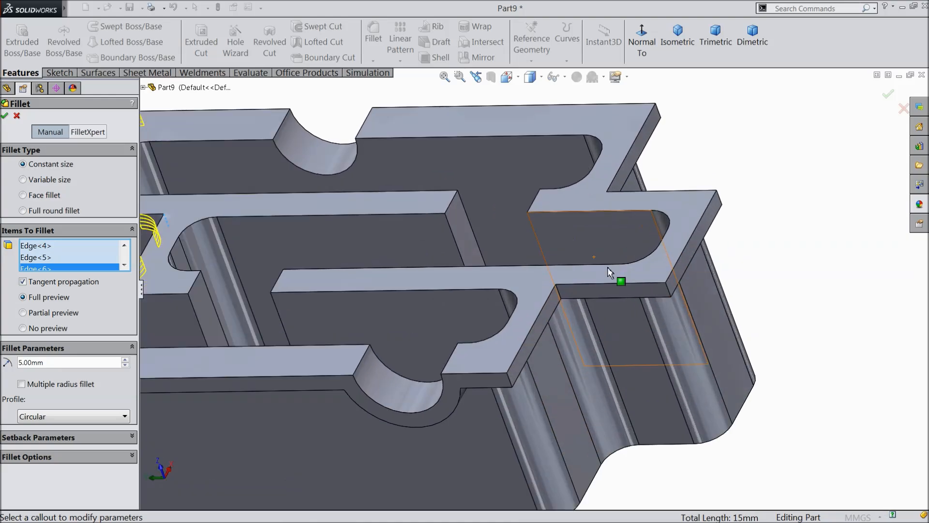
pyautogui.click(509, 377)
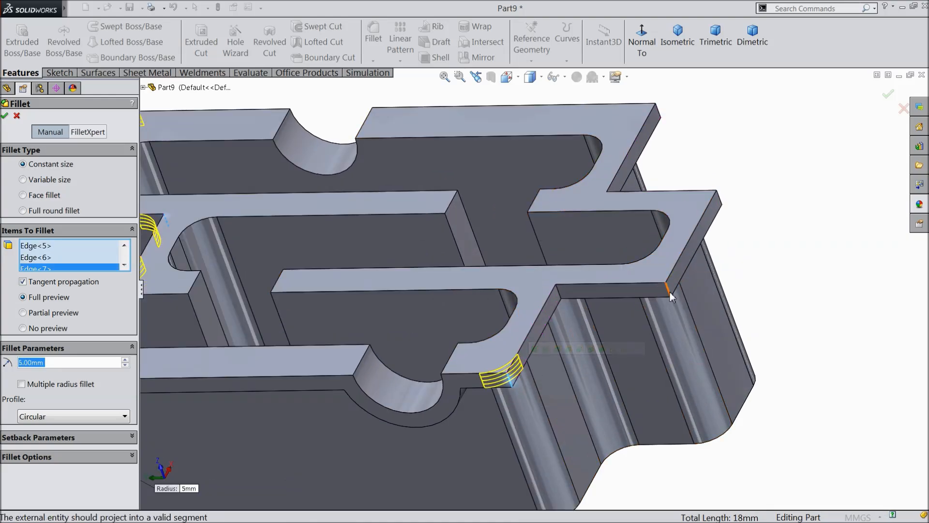
pyautogui.click(669, 289)
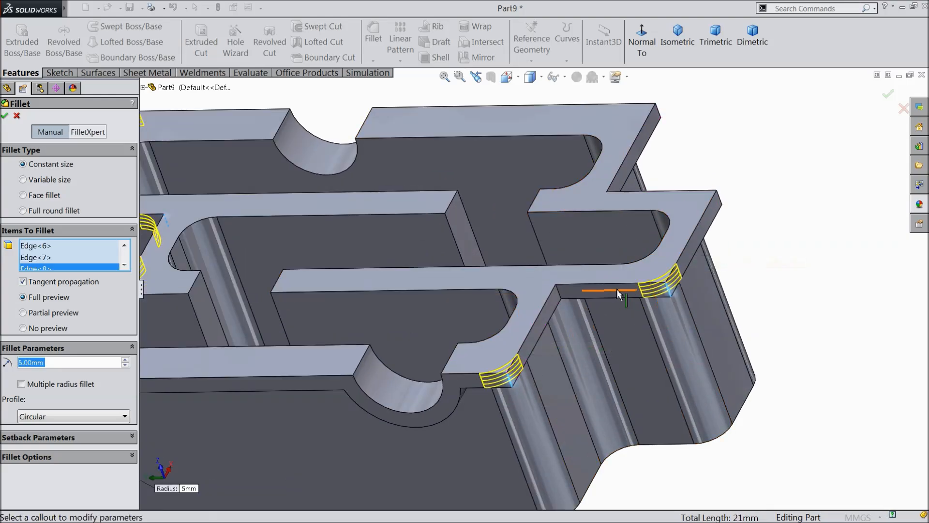
pyautogui.click(558, 289)
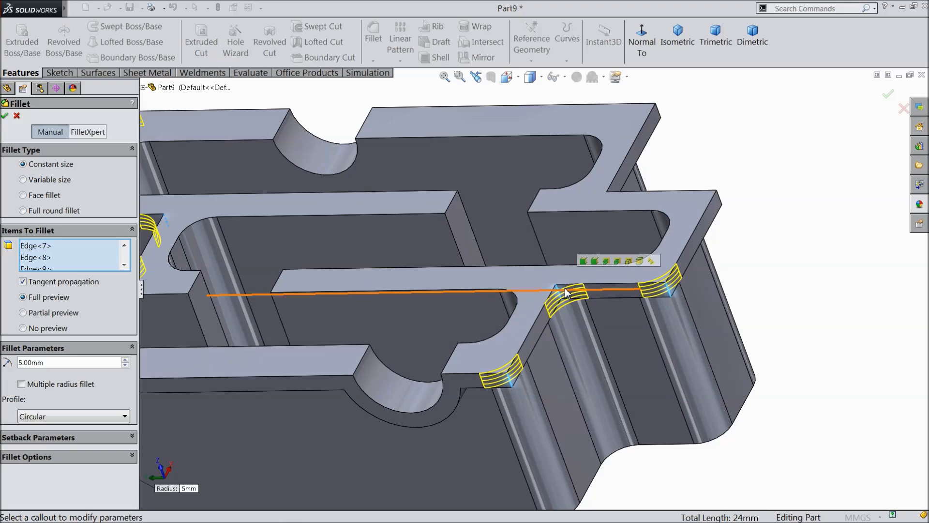
pyautogui.click(658, 112)
pyautogui.click(722, 203)
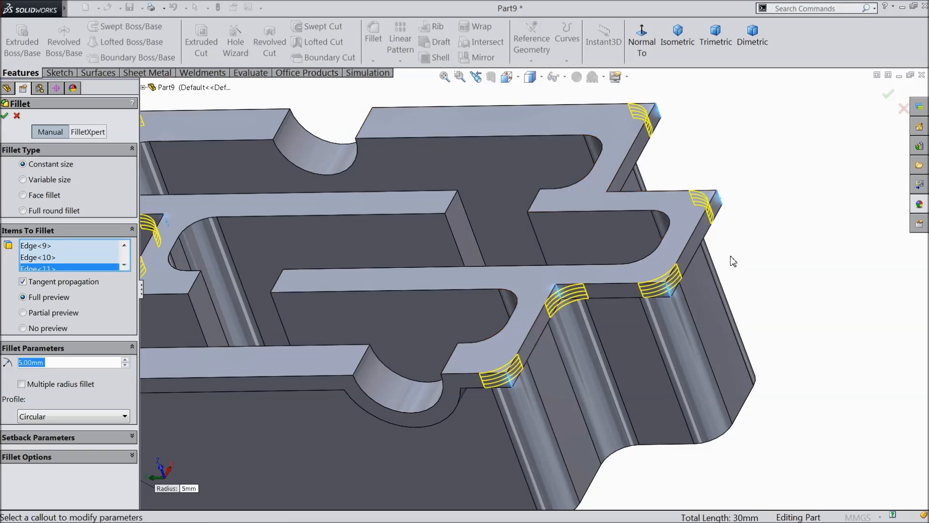
# Add the remaining inner corner edge at the flange's protruding end and apply the 5 mm fillet.
pyautogui.press('f')
pyautogui.moveTo(716, 245); pyautogui.dragTo(496, 384, button='middle')
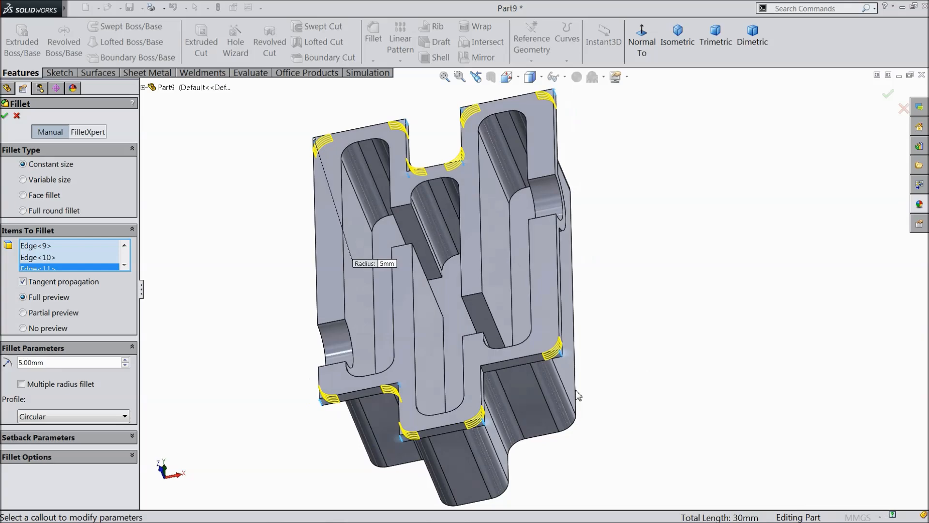
pyautogui.scroll(-8, 495, 384)
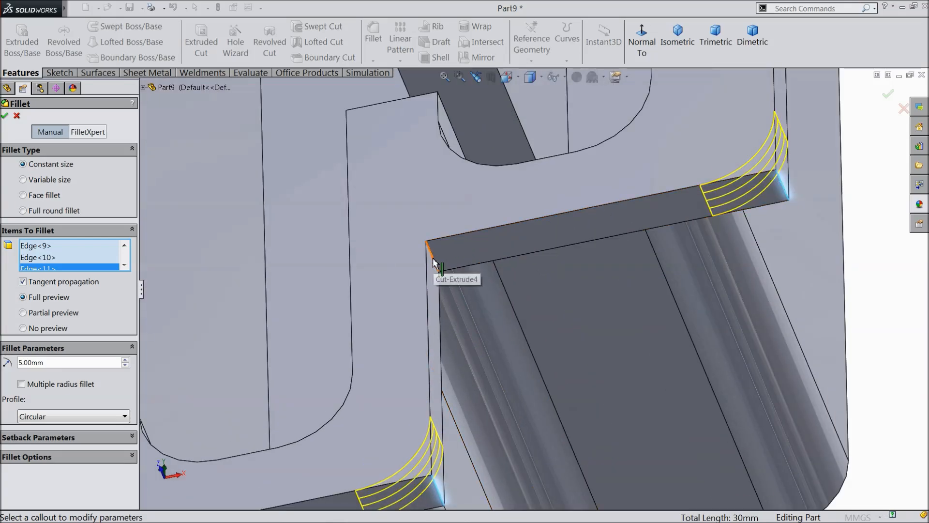
pyautogui.click(434, 265)
pyautogui.scroll(10, 467, 295)
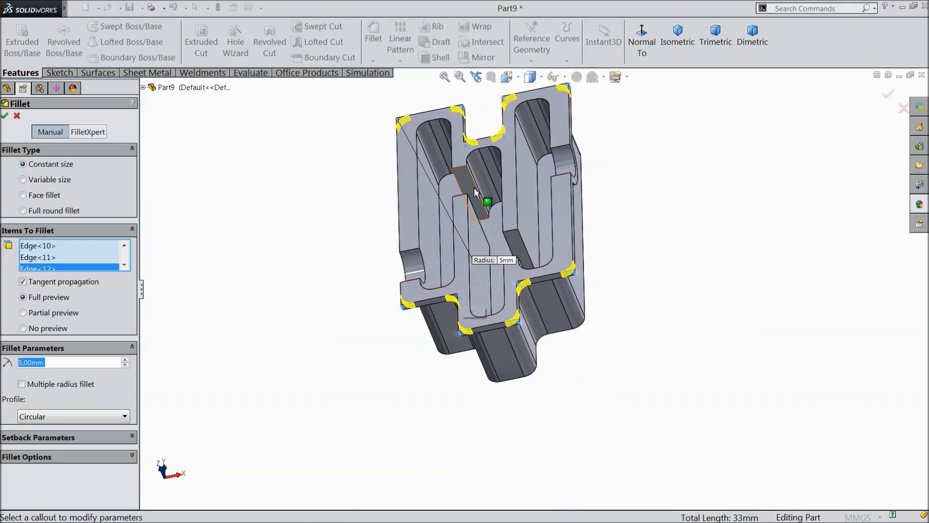
pyautogui.scroll(-3, 450, 200)
pyautogui.click(4, 117)
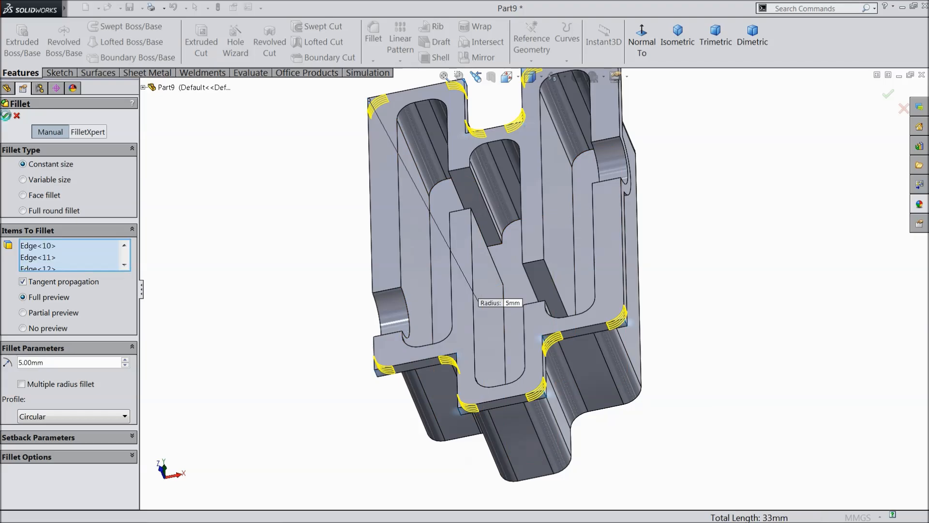
# Start a sketch on the flange's top face and draw a construction rectangle about 63 by 92 mm inside its main outline.
pyautogui.moveTo(237, 315); pyautogui.dragTo(314, 314, button='middle')
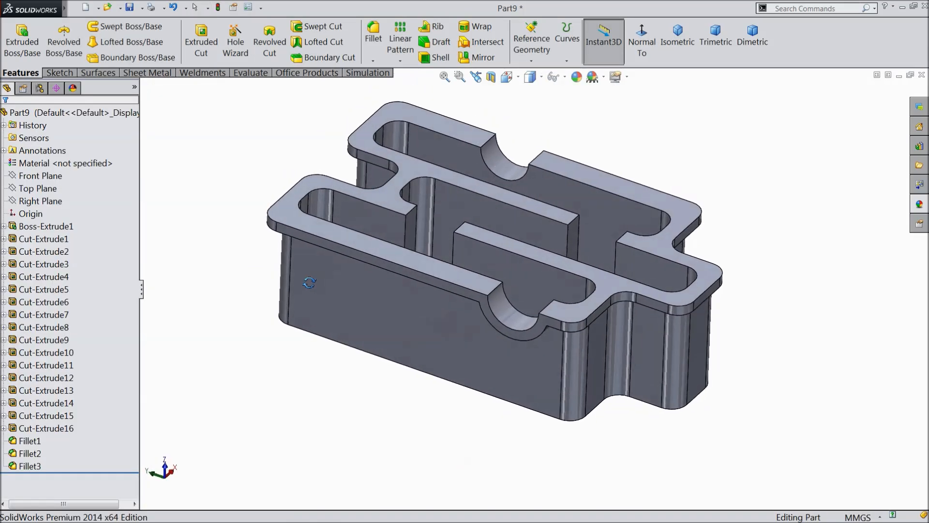
pyautogui.scroll(-5, 484, 223)
pyautogui.click(59, 73)
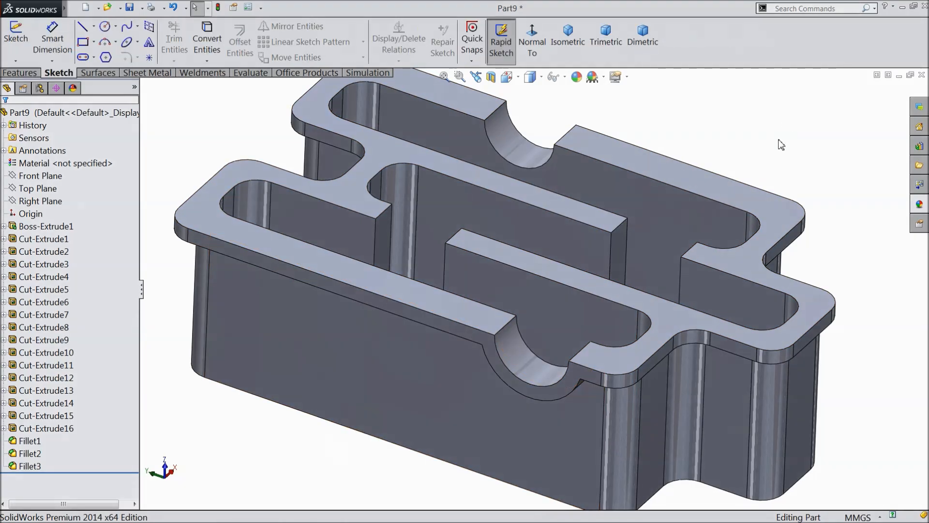
pyautogui.click(736, 273)
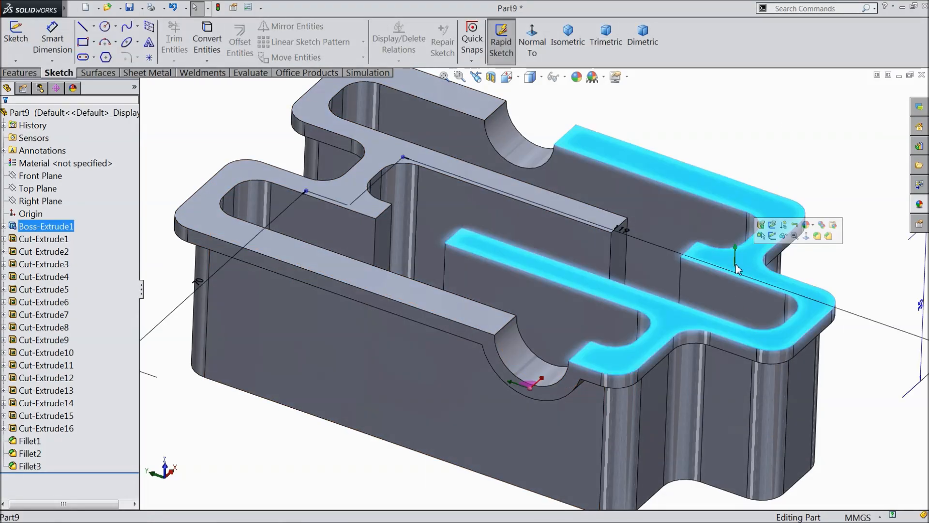
pyautogui.click(773, 235)
pyautogui.click(532, 58)
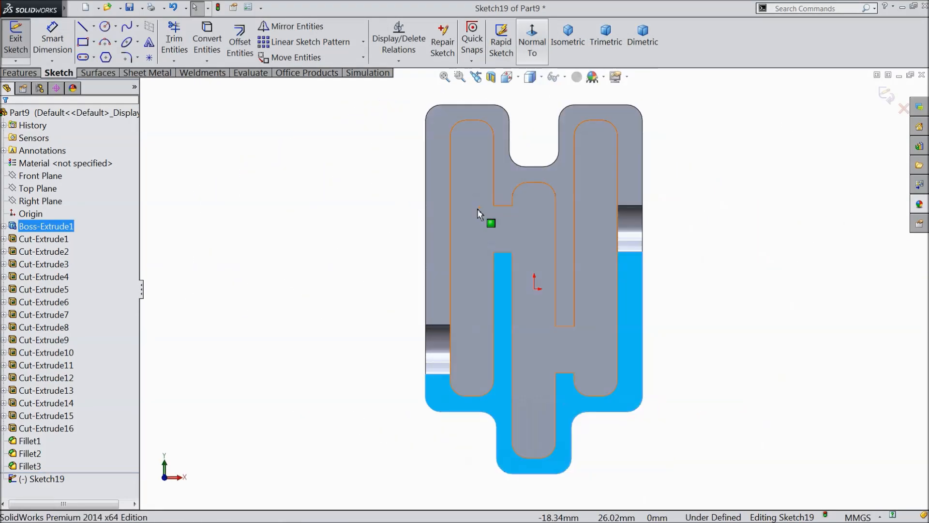
pyautogui.click(83, 43)
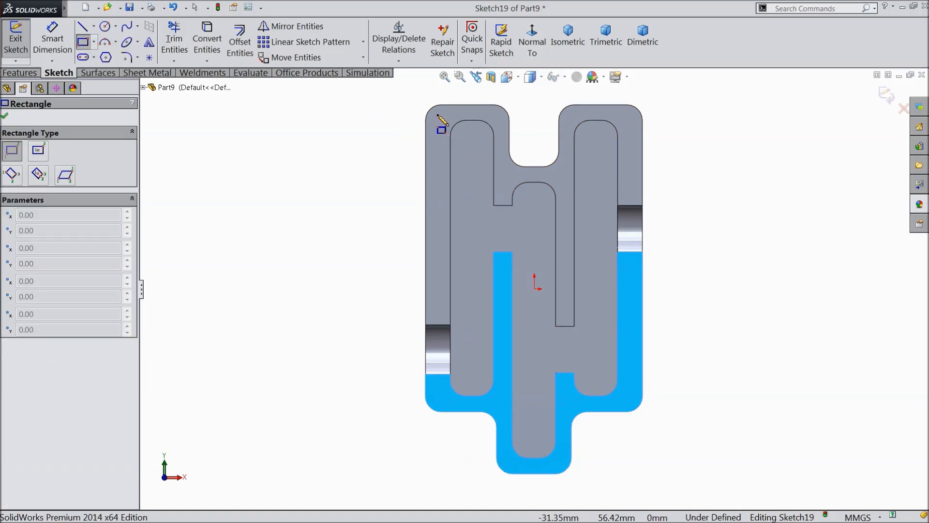
pyautogui.moveTo(438, 115); pyautogui.dragTo(632, 399)
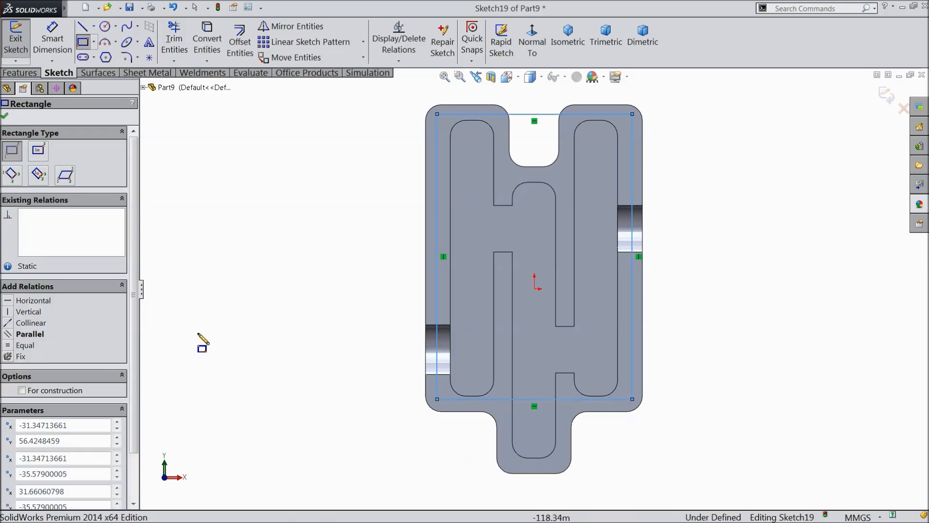
pyautogui.click(5, 117)
# Dimension the construction rectangle to 93 mm long and 64 mm wide.
pyautogui.click(52, 39)
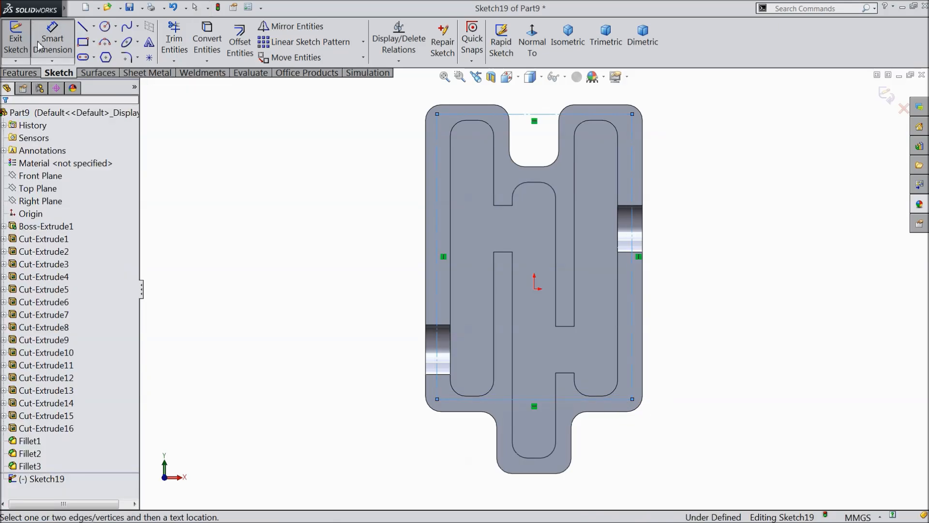
pyautogui.click(632, 273)
pyautogui.click(704, 263)
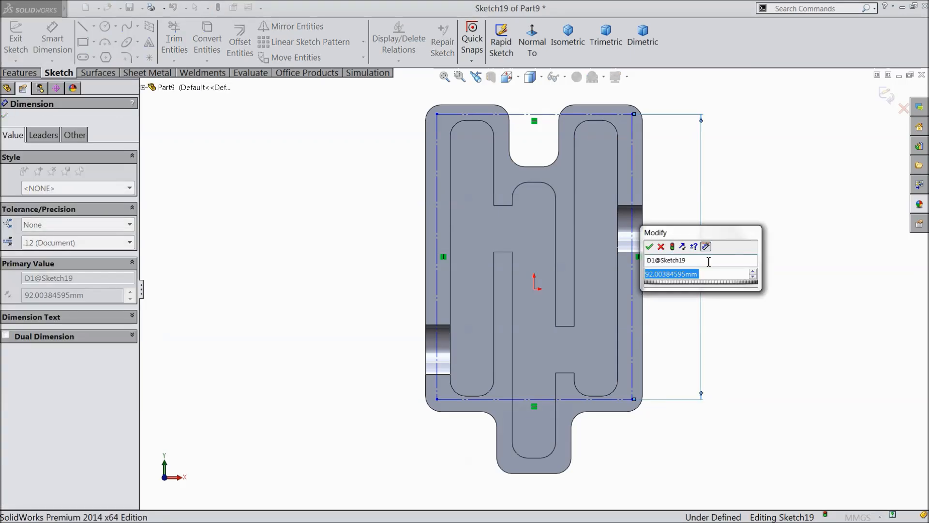
pyautogui.write('93')
pyautogui.press('Return')
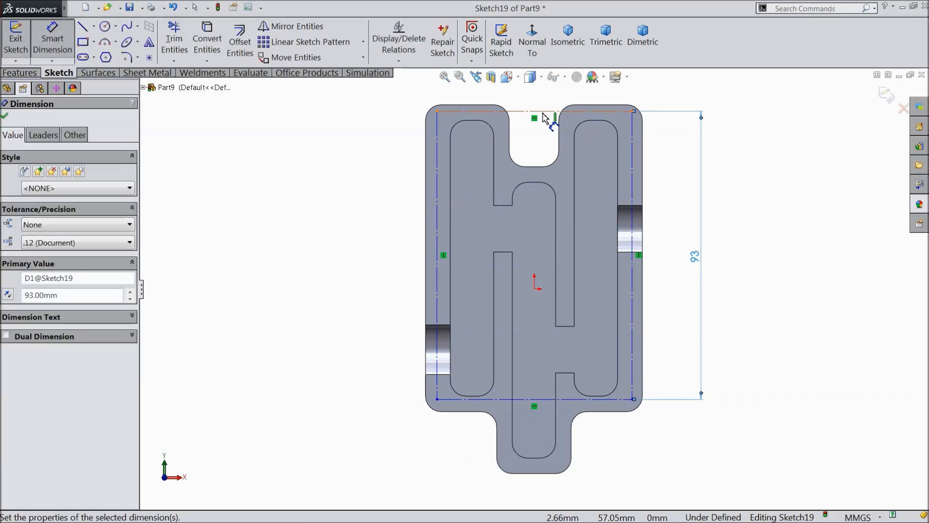
pyautogui.click(541, 111)
pyautogui.click(542, 106)
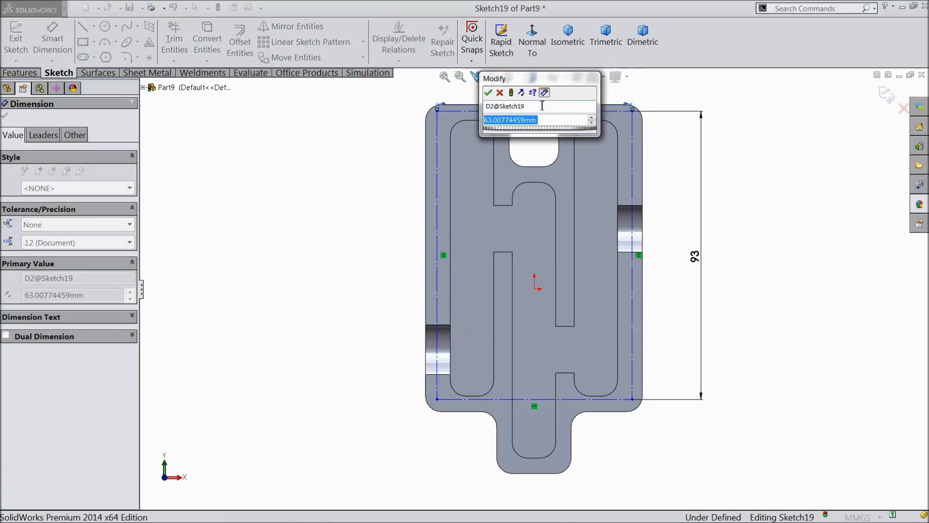
pyautogui.write('6')
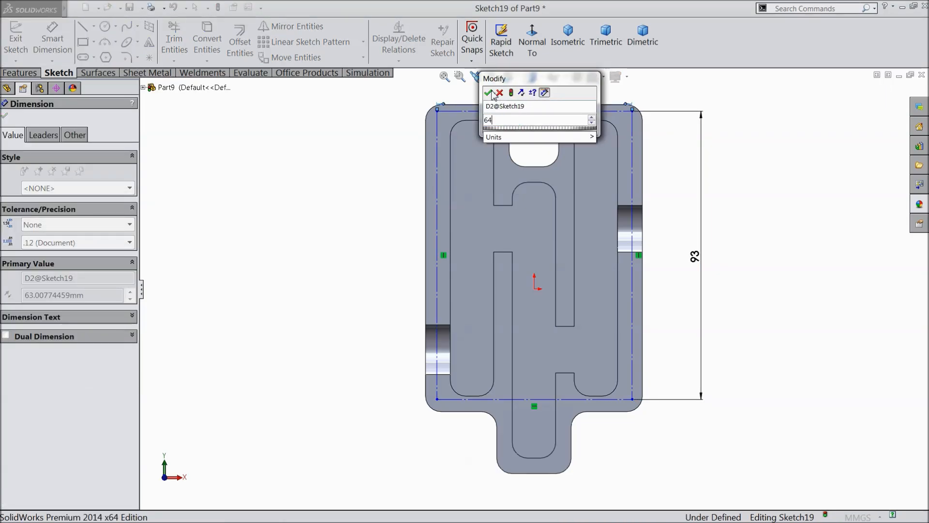
pyautogui.write('4')
pyautogui.click(489, 93)
# Position the rectangle 3 mm from the flange's notched-end edge and 3 mm from its adjacent long edge.
pyautogui.scroll(-5, 464, 129)
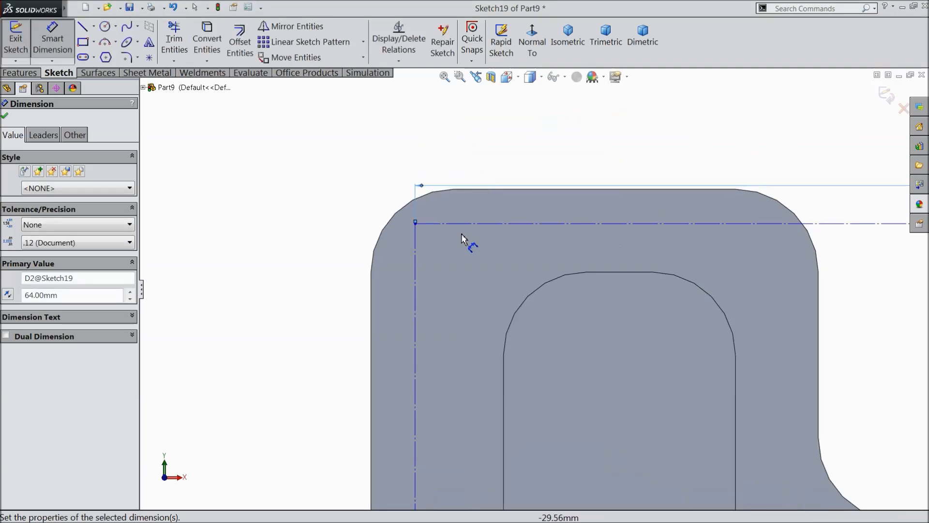
pyautogui.click(462, 190)
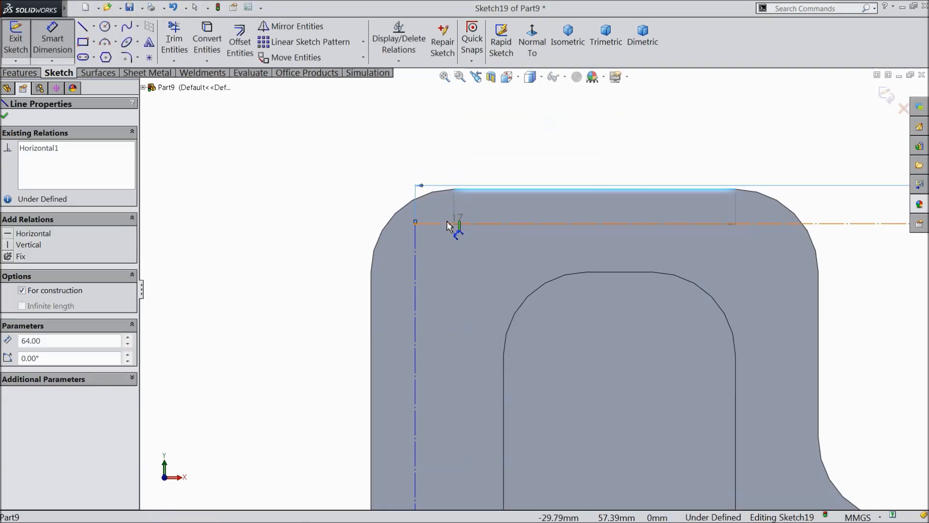
pyautogui.click(447, 223)
pyautogui.click(303, 216)
pyautogui.write('3')
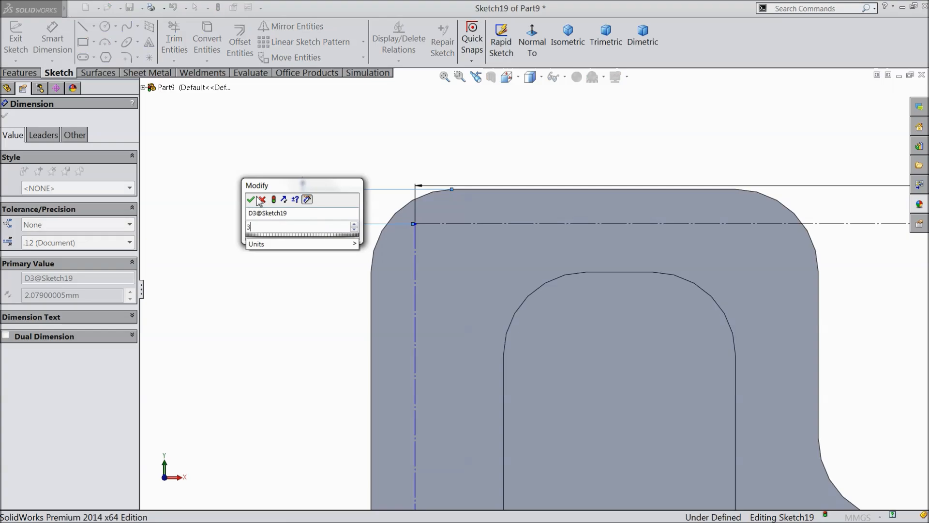
pyautogui.press('Return')
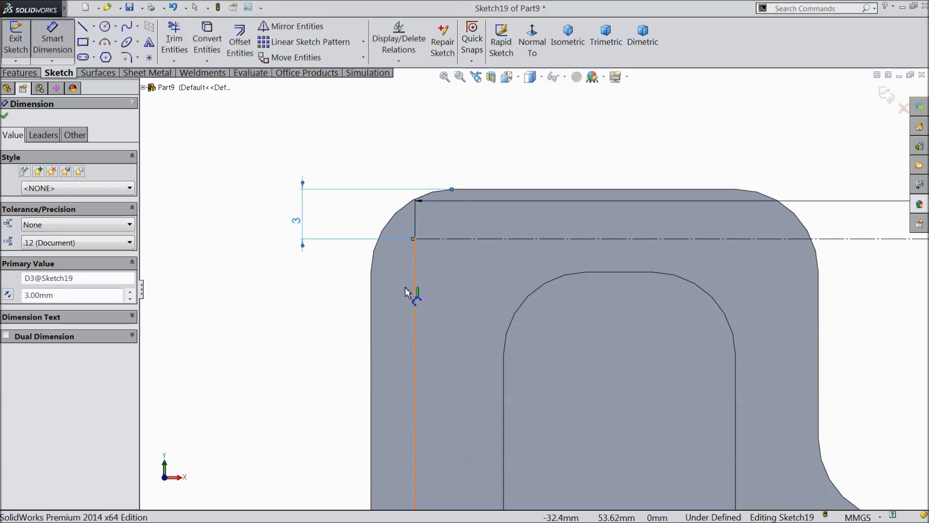
pyautogui.click(372, 292)
pyautogui.click(414, 220)
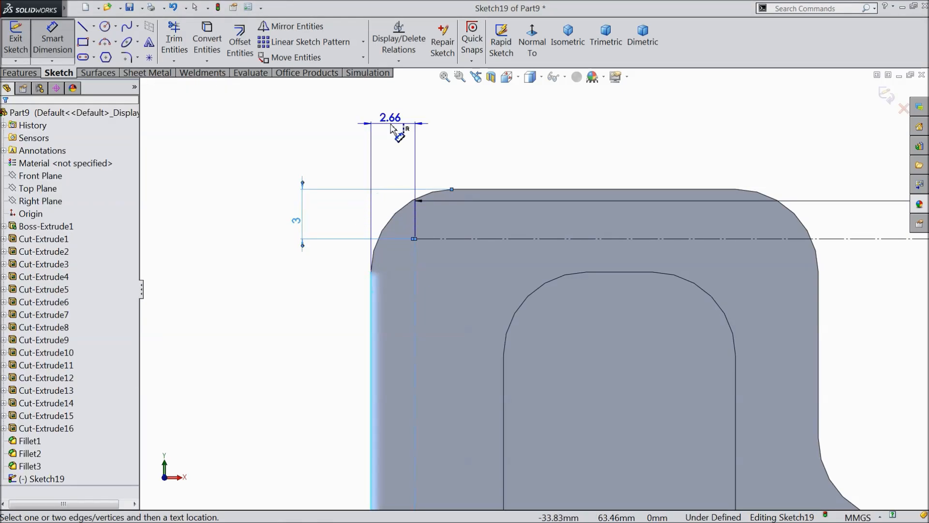
pyautogui.click(391, 128)
pyautogui.write('3')
pyautogui.press('Return')
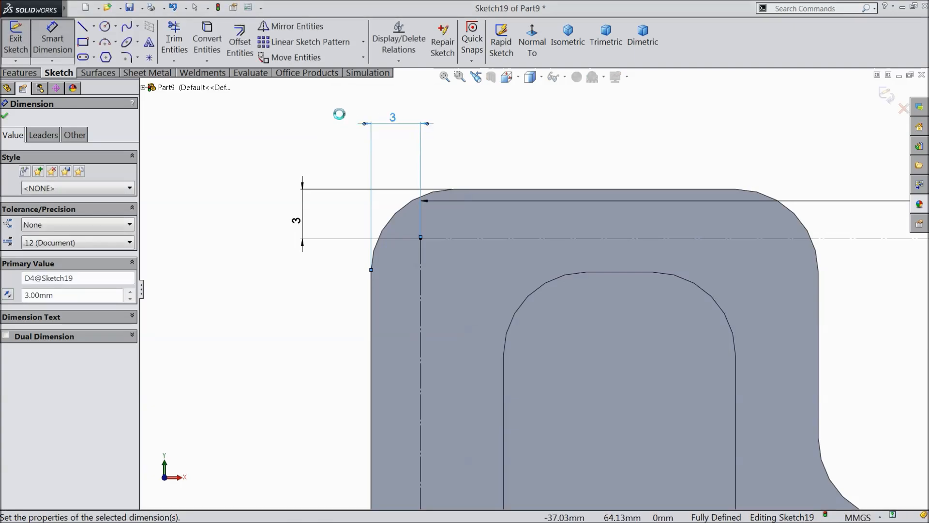
# Sketch circles of about 1.35 mm and 1.08 mm radius centred on the construction rectangle's two corners at the notched end.
pyautogui.click(105, 26)
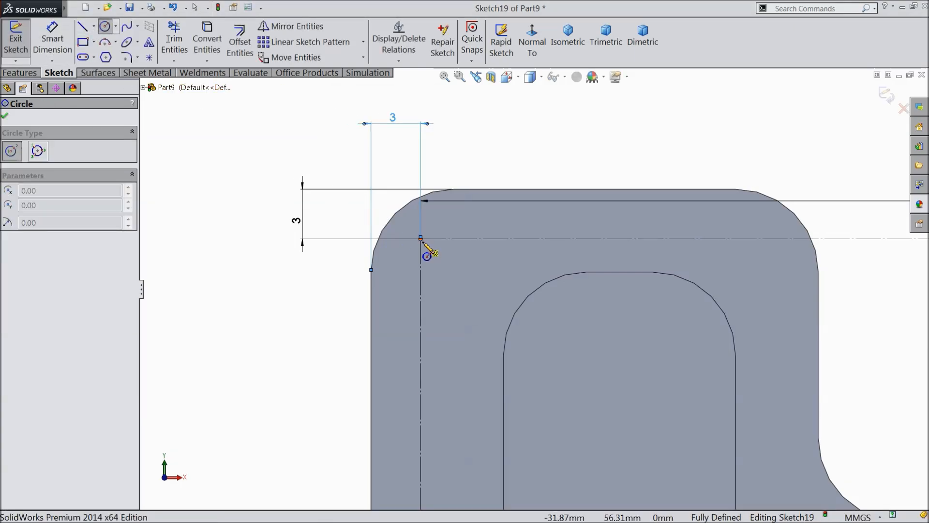
pyautogui.click(421, 238)
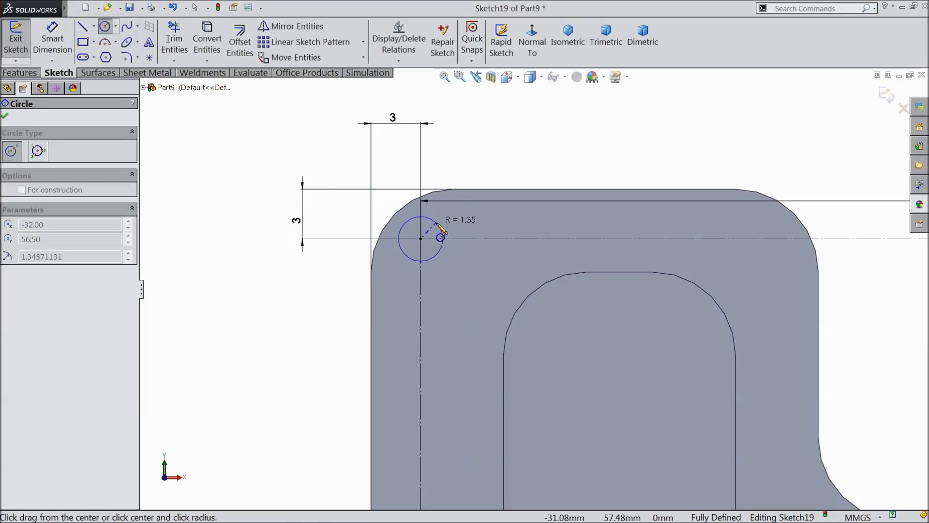
pyautogui.click(442, 236)
pyautogui.scroll(6, 528, 276)
pyautogui.scroll(-3, 692, 286)
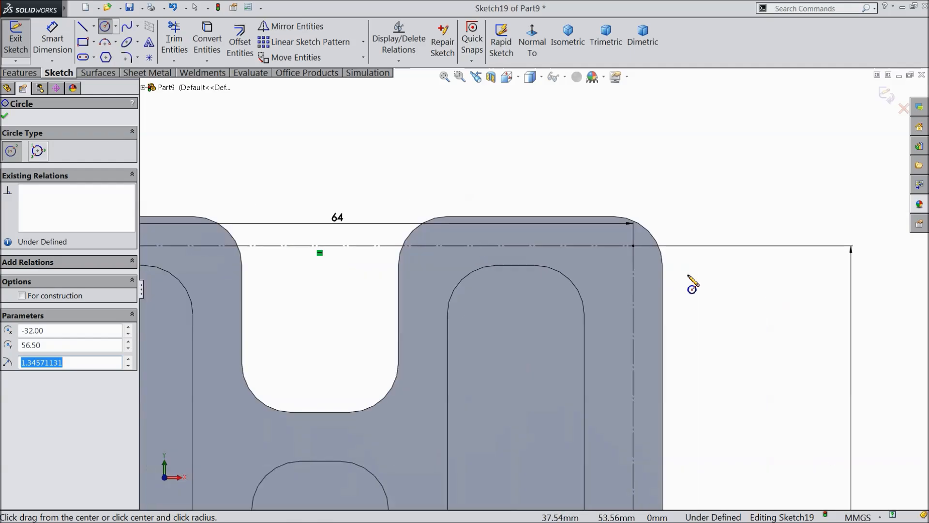
pyautogui.click(634, 246)
pyautogui.click(643, 247)
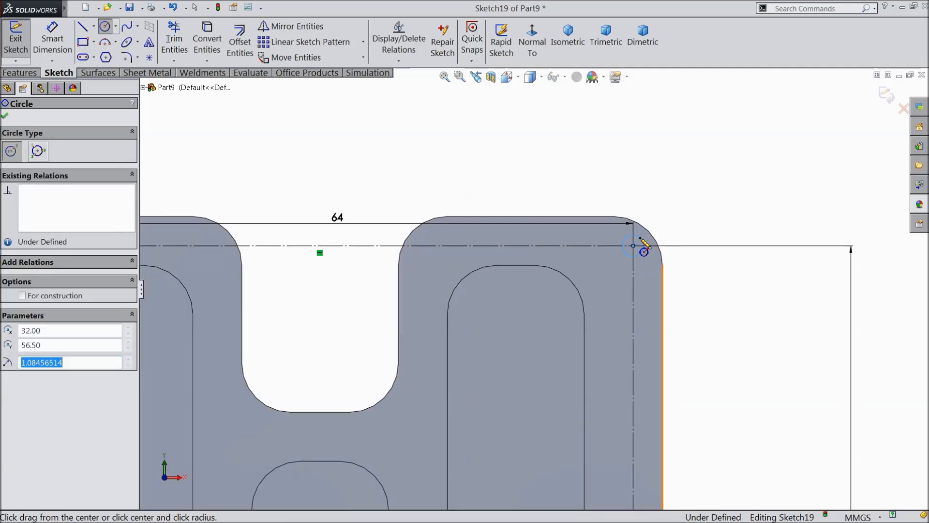
# Sketch circles of about 2.02 mm and 1.28 mm radius centred on the rectangle's two corners at the protruding end.
pyautogui.scroll(5, 607, 291)
pyautogui.scroll(-8, 542, 304)
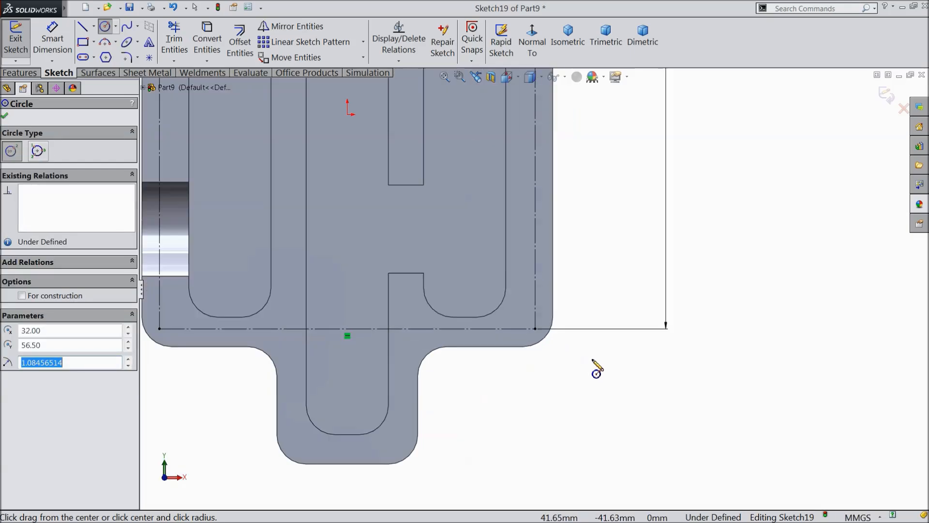
pyautogui.click(485, 264)
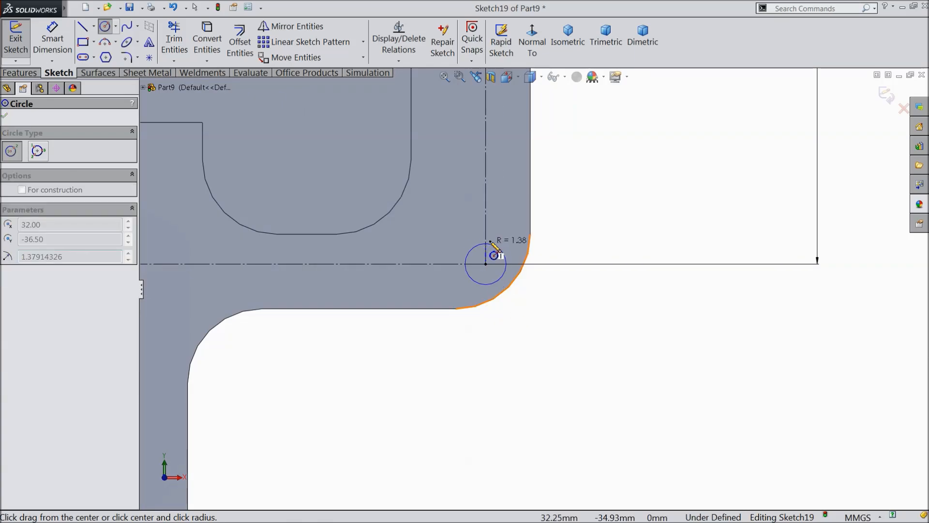
pyautogui.click(504, 238)
pyautogui.scroll(4, 402, 280)
pyautogui.scroll(3, 386, 267)
pyautogui.scroll(-7, 345, 280)
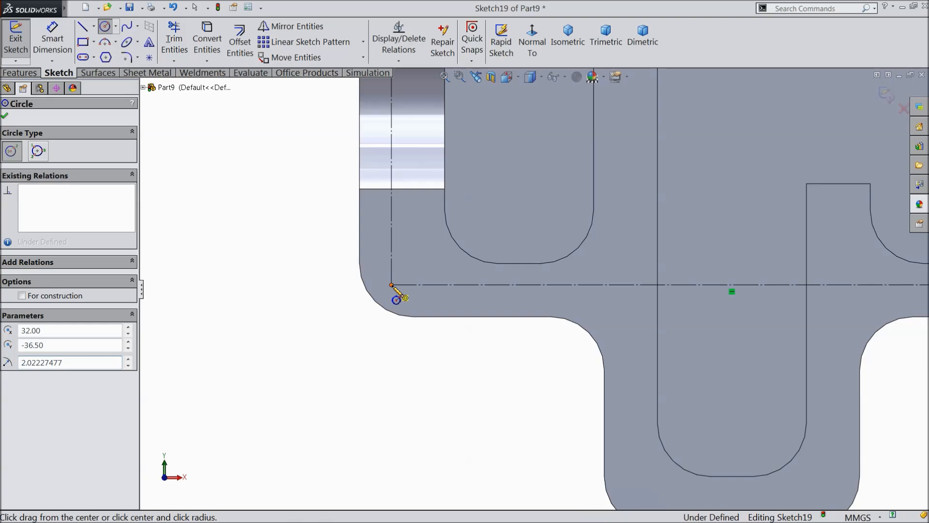
pyautogui.click(392, 285)
pyautogui.click(402, 281)
# Add two circles of about 1.5 mm and 1.29 mm radius on the rectangle's protruding-end line, one on each side of the central channel.
pyautogui.scroll(-3, 656, 307)
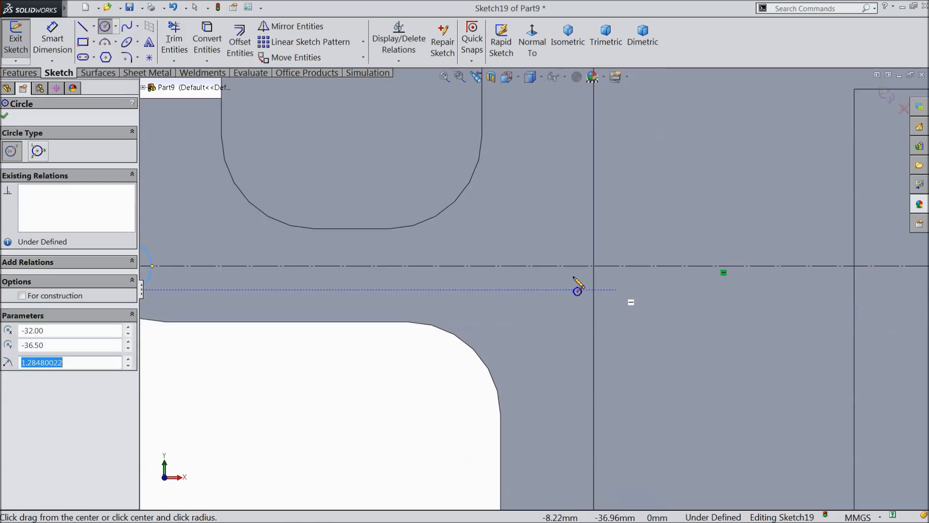
pyautogui.click(527, 266)
pyautogui.click(548, 246)
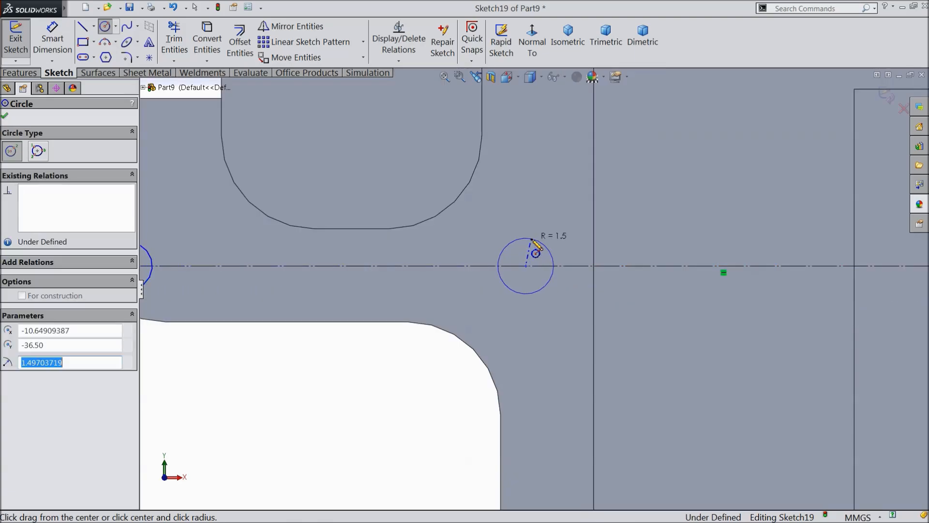
pyautogui.scroll(1, 542, 265)
pyautogui.scroll(-1, 792, 279)
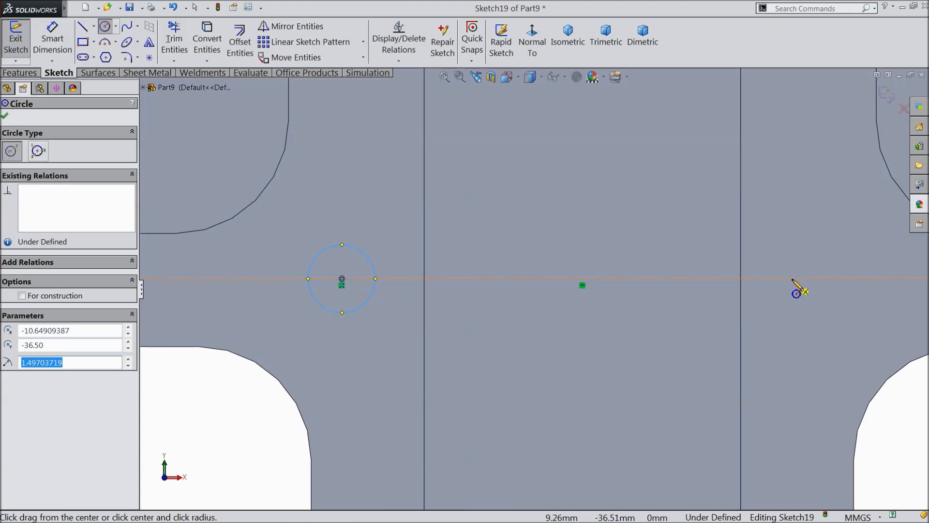
pyautogui.click(792, 278)
pyautogui.click(813, 258)
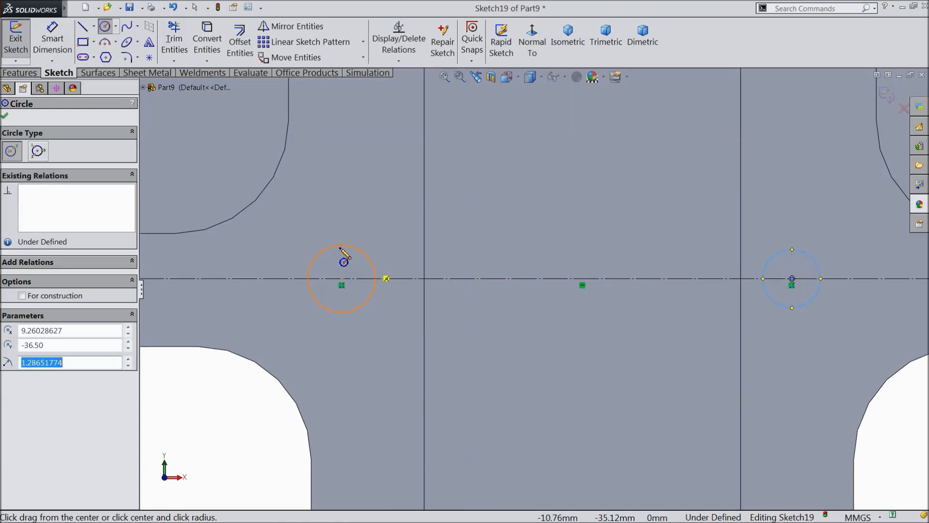
pyautogui.click(6, 117)
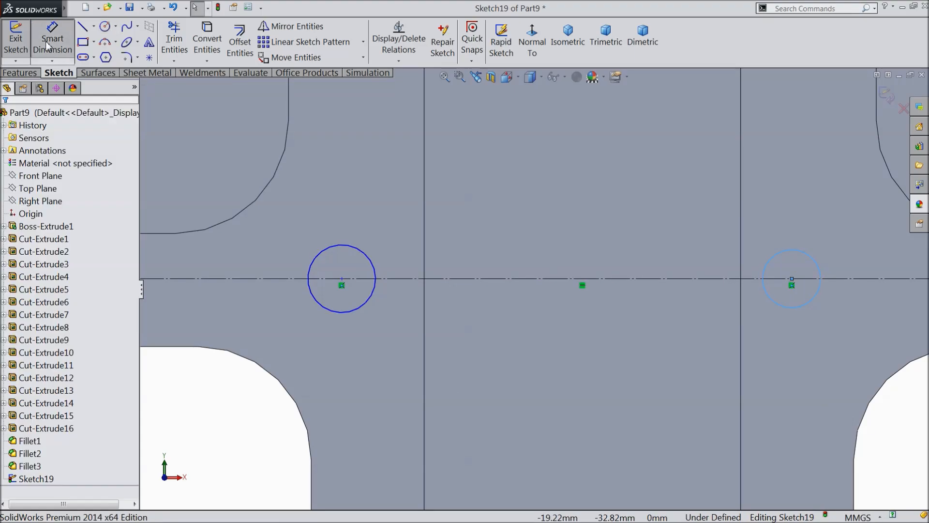
# Dimension the centres of the two circles beside the central channel 3 mm from its adjacent side walls.
pyautogui.click(342, 279)
pyautogui.click(425, 312)
pyautogui.click(395, 228)
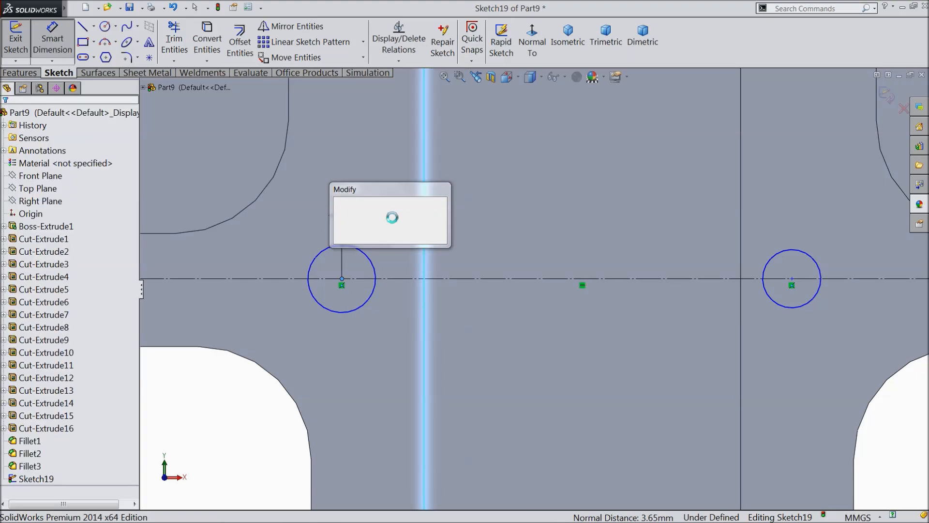
pyautogui.write('3')
pyautogui.press('Return')
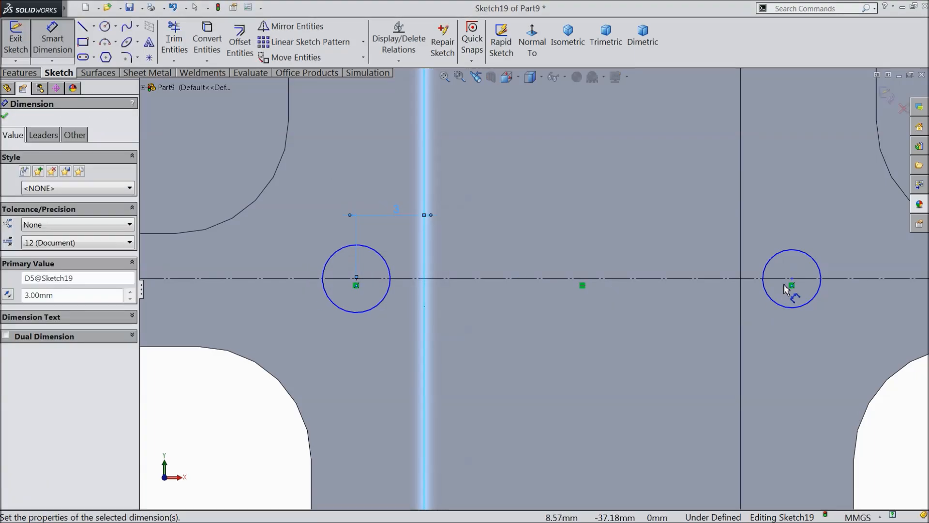
pyautogui.click(792, 279)
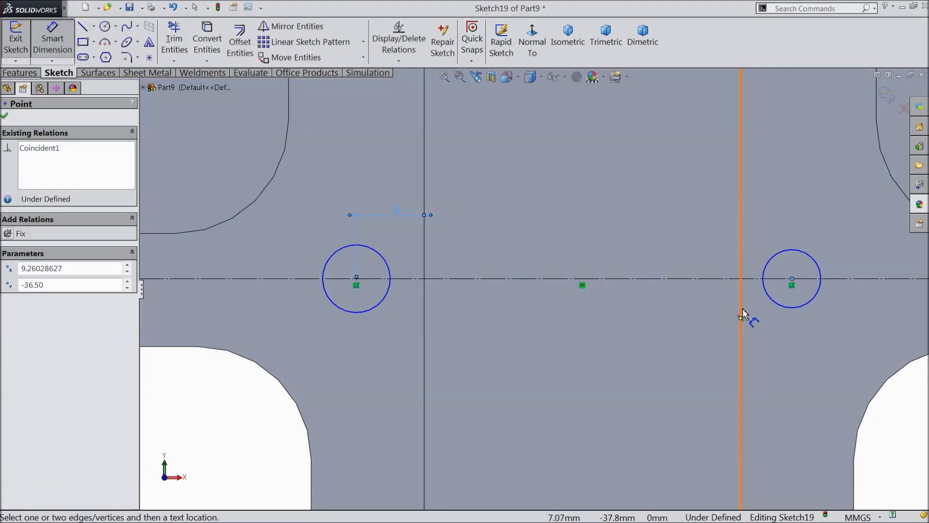
pyautogui.click(742, 313)
pyautogui.click(766, 204)
pyautogui.write('3')
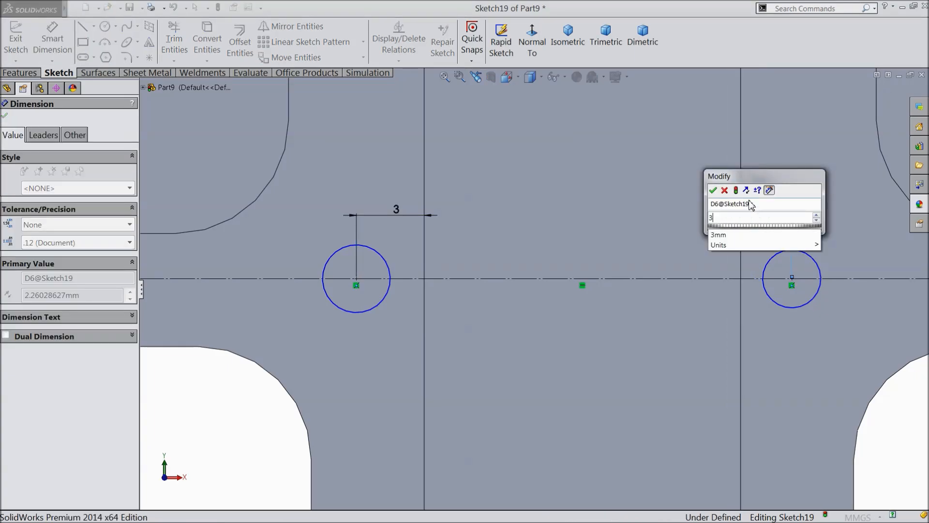
pyautogui.click(713, 190)
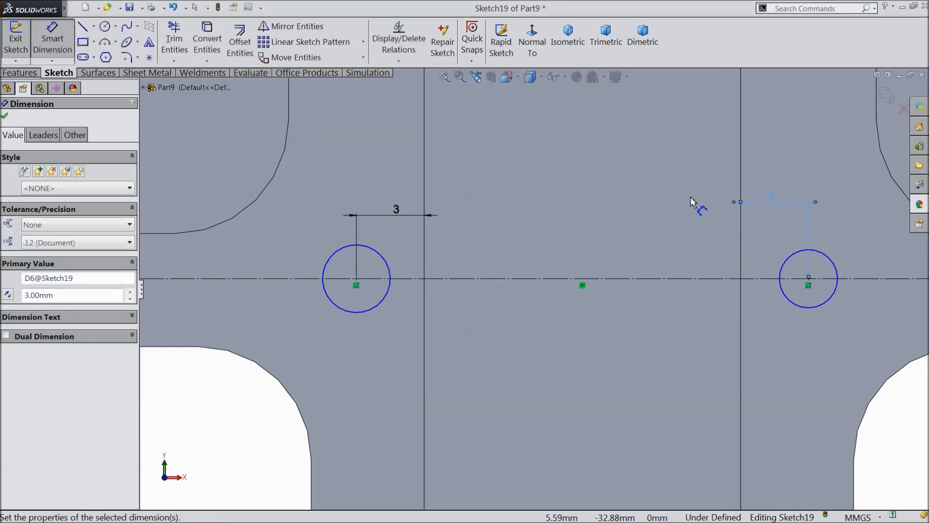
pyautogui.click(6, 115)
# Apply an Equal relation to all six circles in the sketch.
pyautogui.scroll(10, 611, 218)
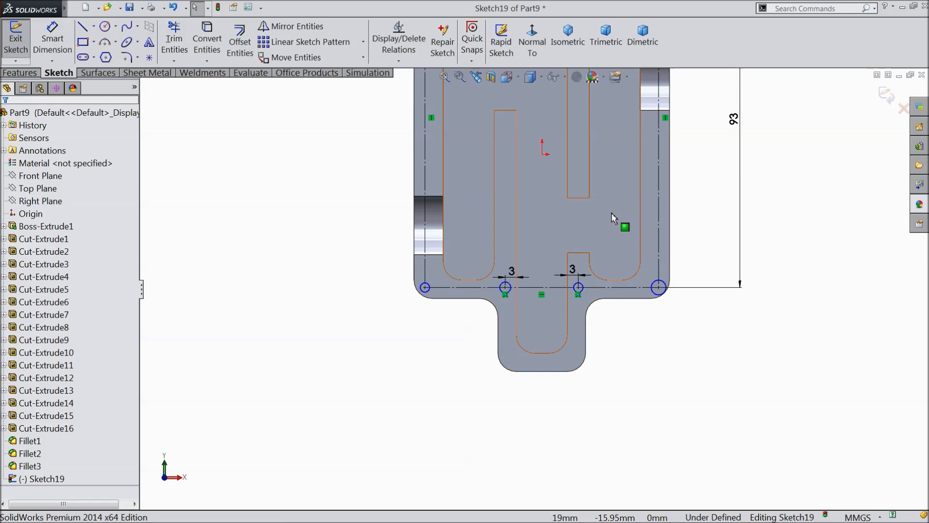
pyautogui.scroll(3, 611, 218)
pyautogui.scroll(-10, 573, 408)
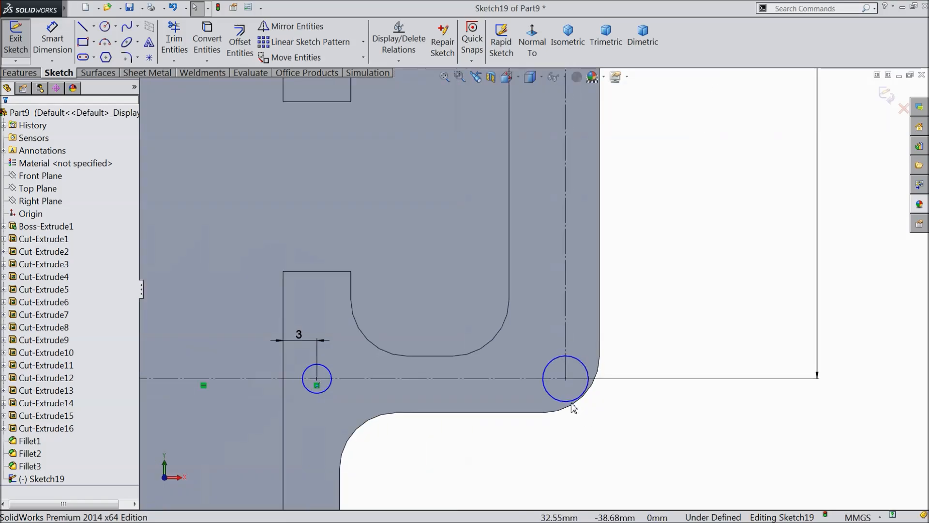
pyautogui.click(568, 405)
pyautogui.scroll(3, 411, 392)
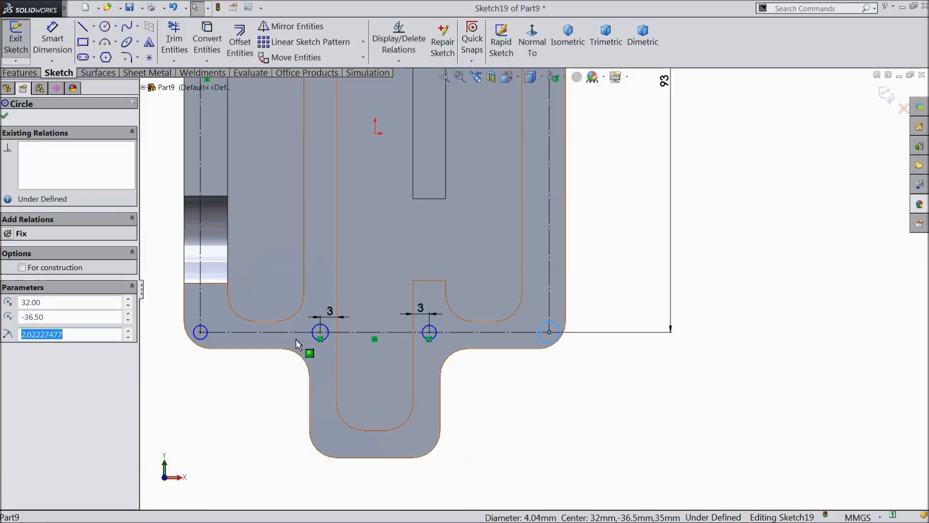
pyautogui.keyDown('ctrl'); pyautogui.click(435, 339); pyautogui.keyUp('ctrl')
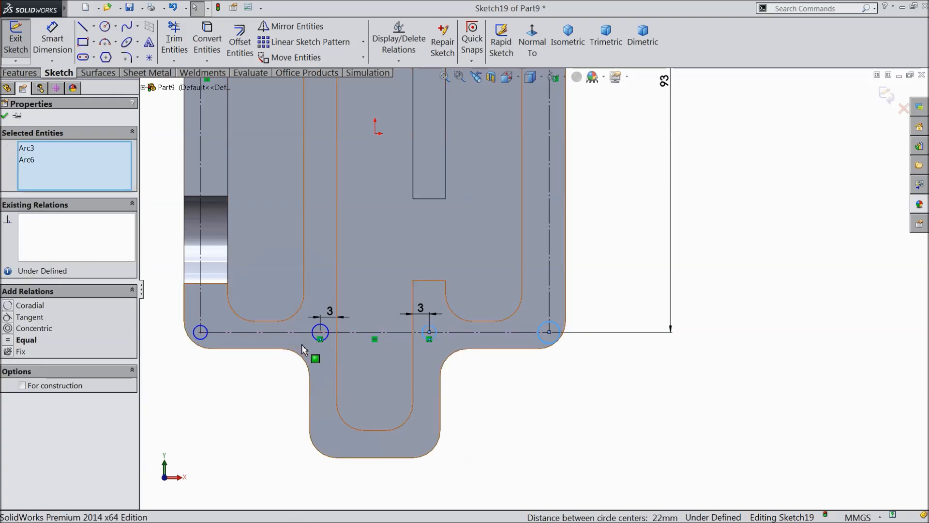
pyautogui.keyDown('ctrl'); pyautogui.click(326, 338); pyautogui.keyUp('ctrl')
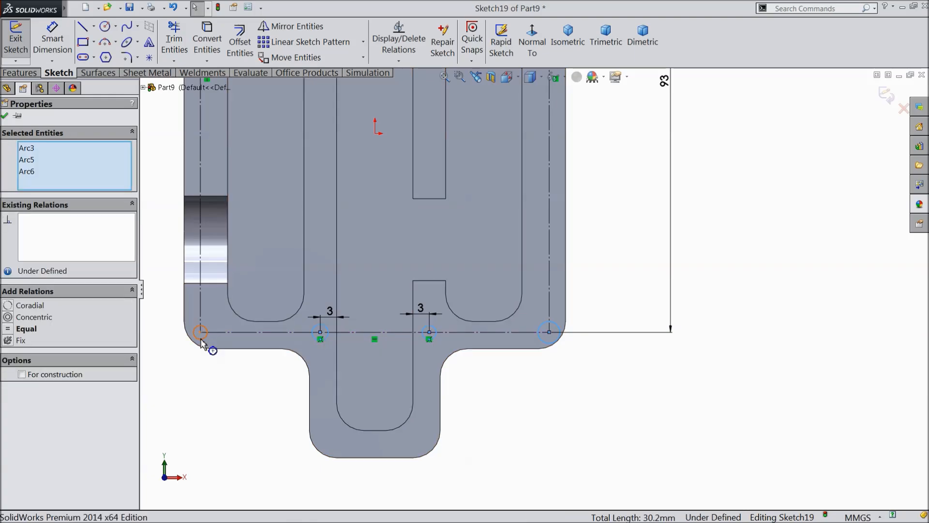
pyautogui.keyDown('ctrl'); pyautogui.click(206, 338); pyautogui.keyUp('ctrl')
pyautogui.scroll(4, 438, 339)
pyautogui.scroll(-5, 499, 172)
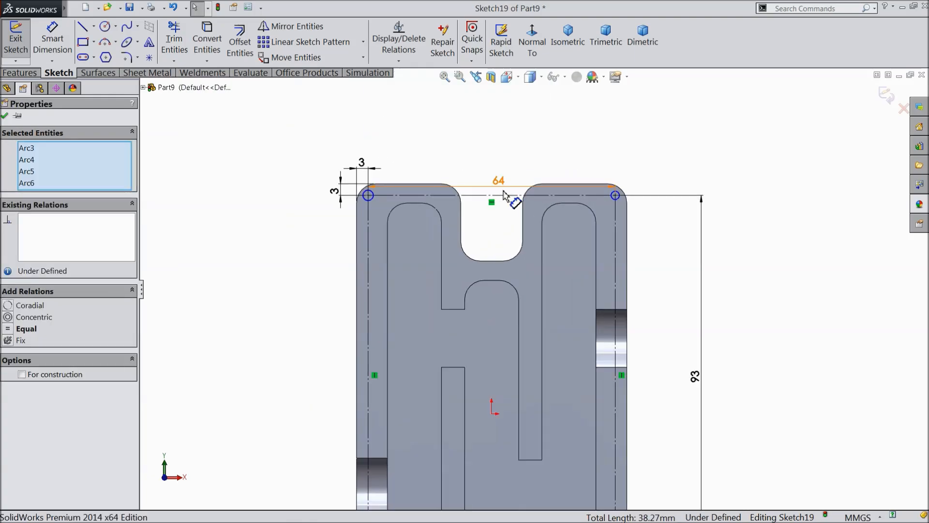
pyautogui.keyDown('ctrl'); pyautogui.click(748, 231); pyautogui.keyUp('ctrl')
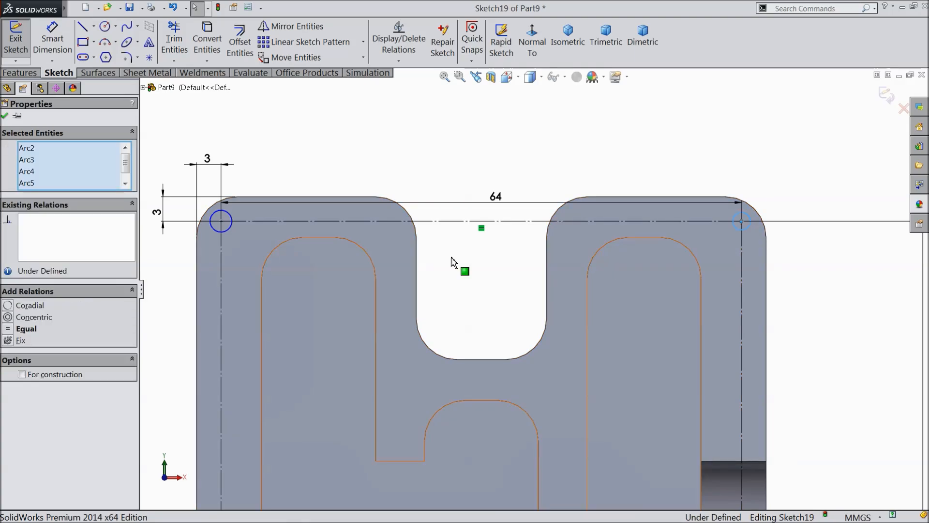
pyautogui.keyDown('ctrl'); pyautogui.click(229, 231); pyautogui.keyUp('ctrl')
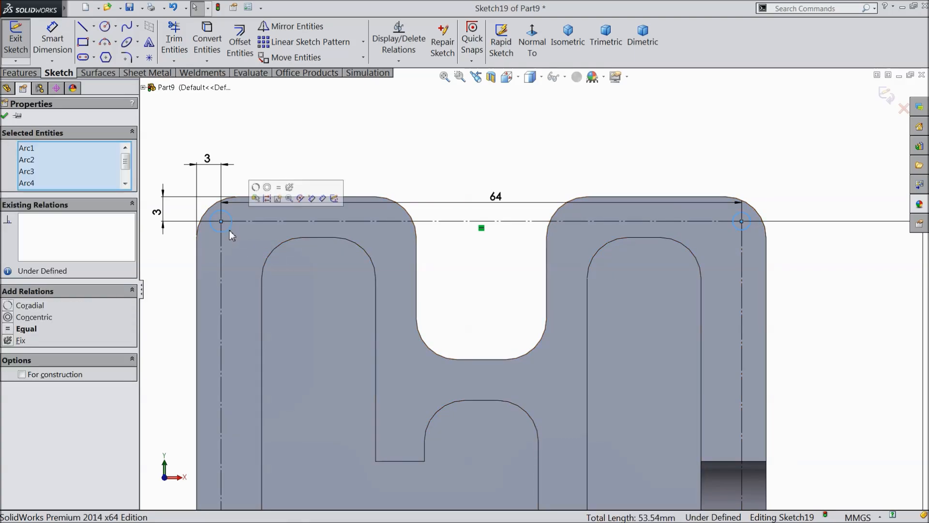
pyautogui.click(279, 187)
# Dimension the circle at the notched-end corner with the 3 mm offsets to a diameter of 3 mm.
pyautogui.scroll(3, 493, 285)
pyautogui.scroll(3, 493, 286)
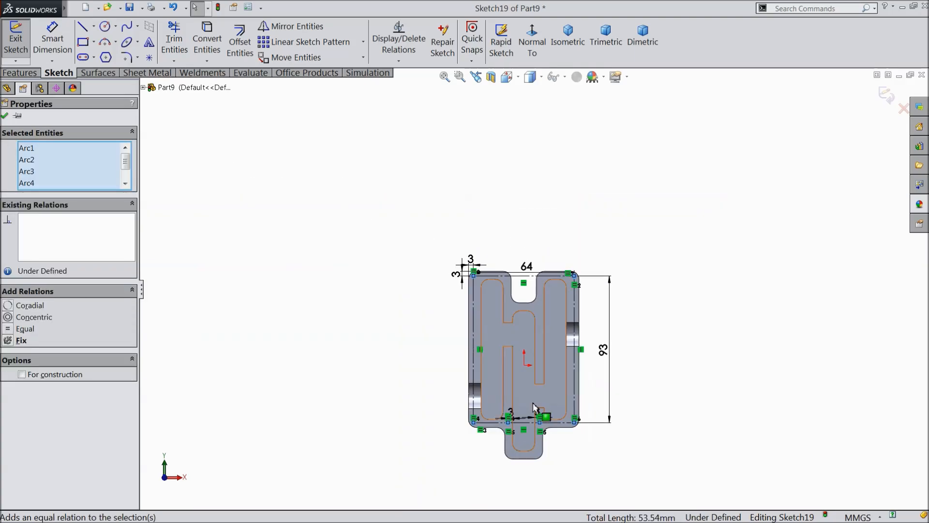
pyautogui.scroll(-3, 538, 402)
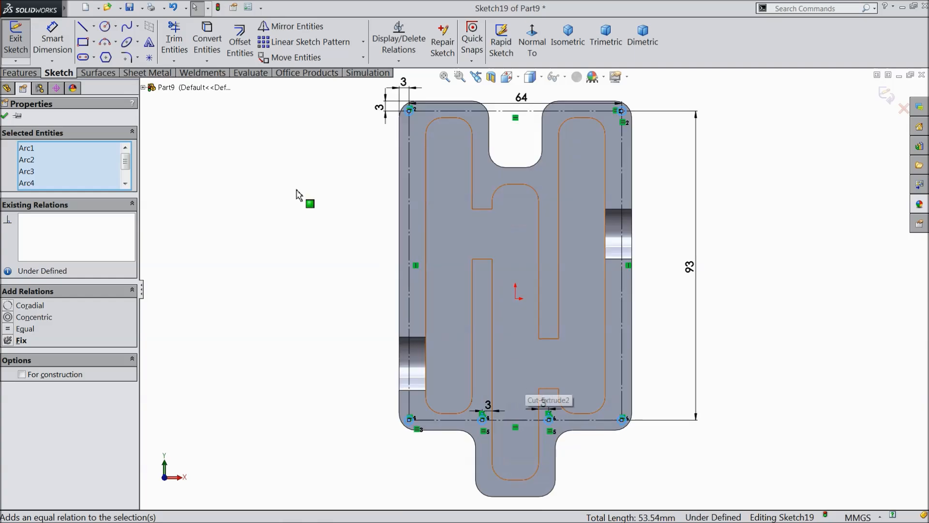
pyautogui.click(52, 40)
pyautogui.scroll(-8, 430, 136)
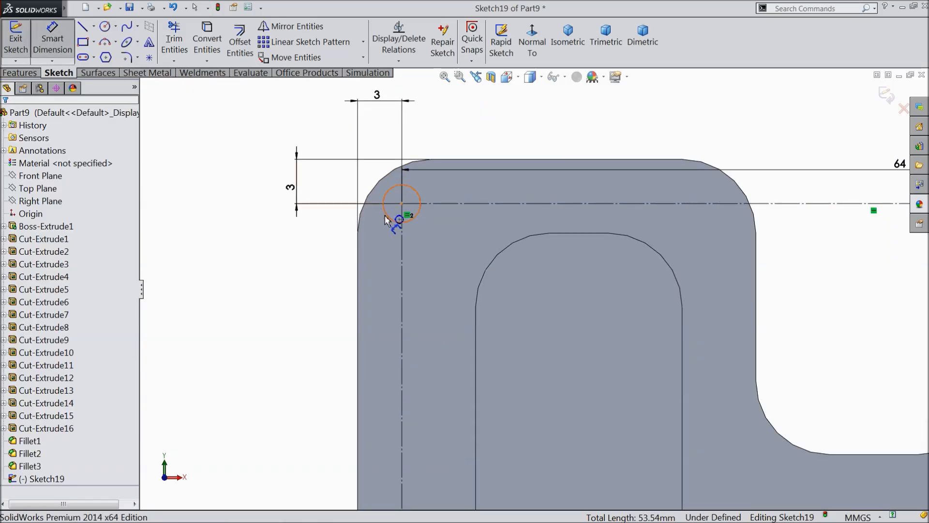
pyautogui.click(390, 217)
pyautogui.click(293, 251)
pyautogui.write('3')
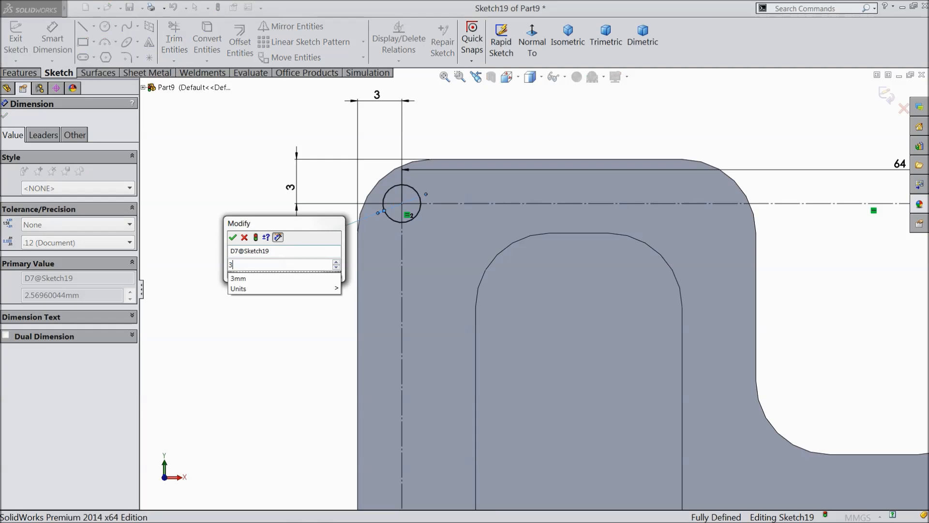
pyautogui.press('Return')
# Cut-extrude the six hole circles as a blind cut 10 mm deep into the flange.
pyautogui.scroll(2, 345, 242)
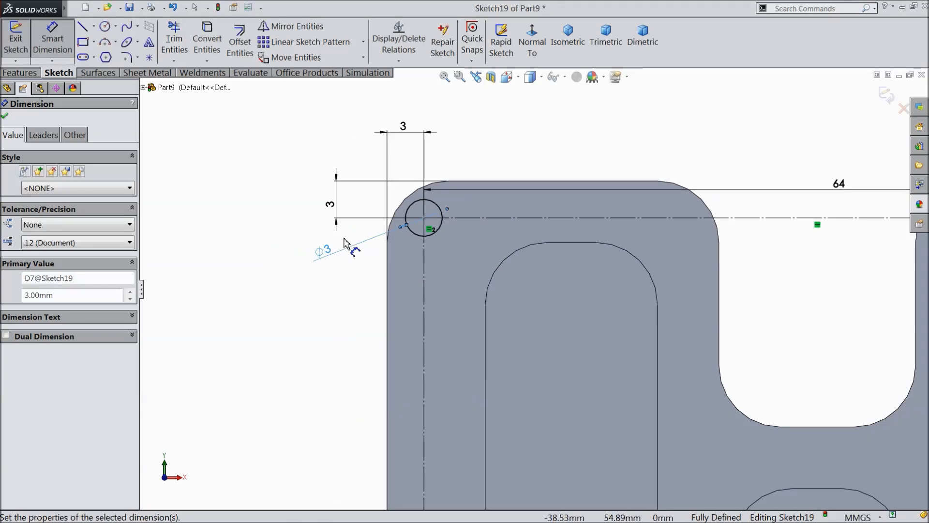
pyautogui.scroll(4, 266, 269)
pyautogui.scroll(1, 369, 332)
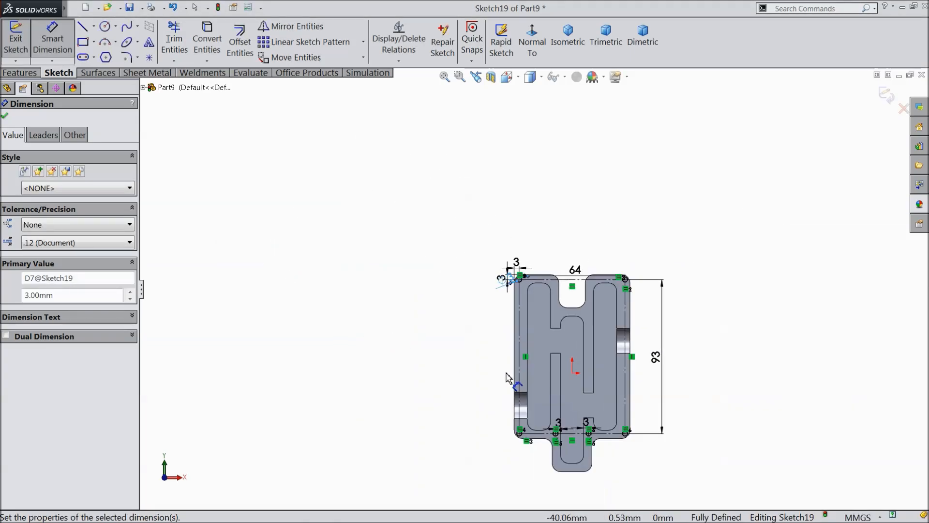
pyautogui.scroll(-2, 589, 393)
pyautogui.scroll(-2, 498, 358)
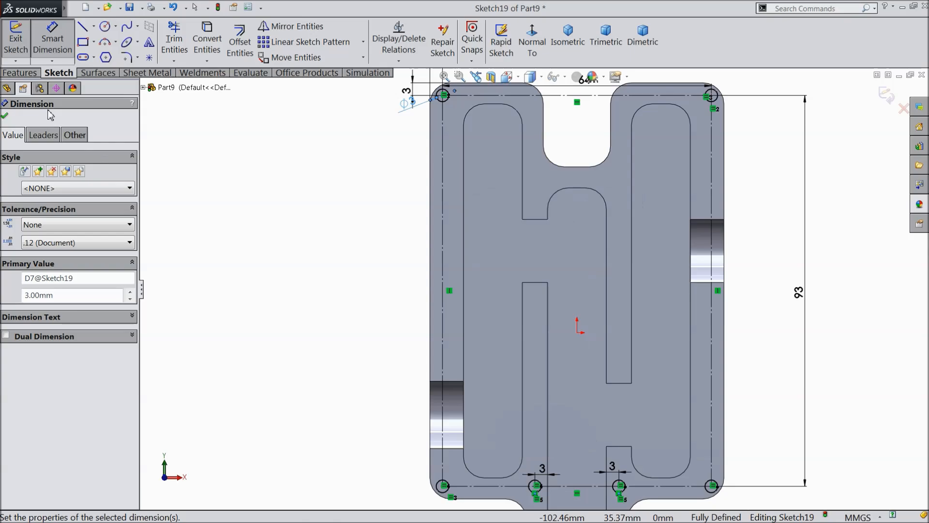
pyautogui.click(22, 73)
pyautogui.click(199, 43)
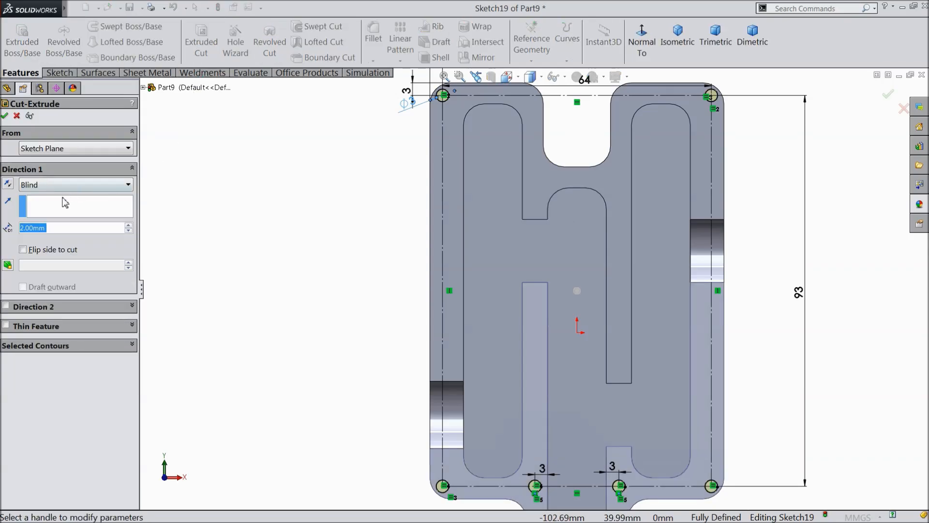
pyautogui.write('10')
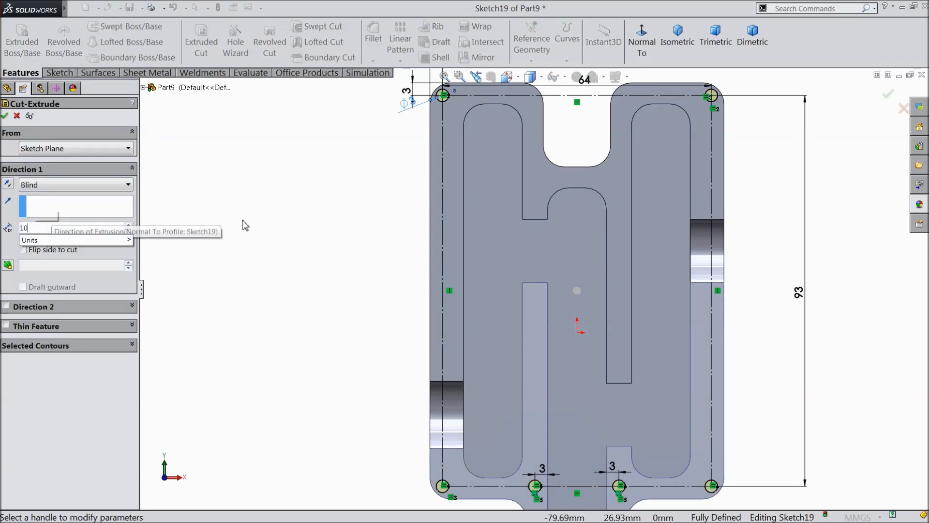
pyautogui.moveTo(311, 281); pyautogui.dragTo(247, 161, button='middle')
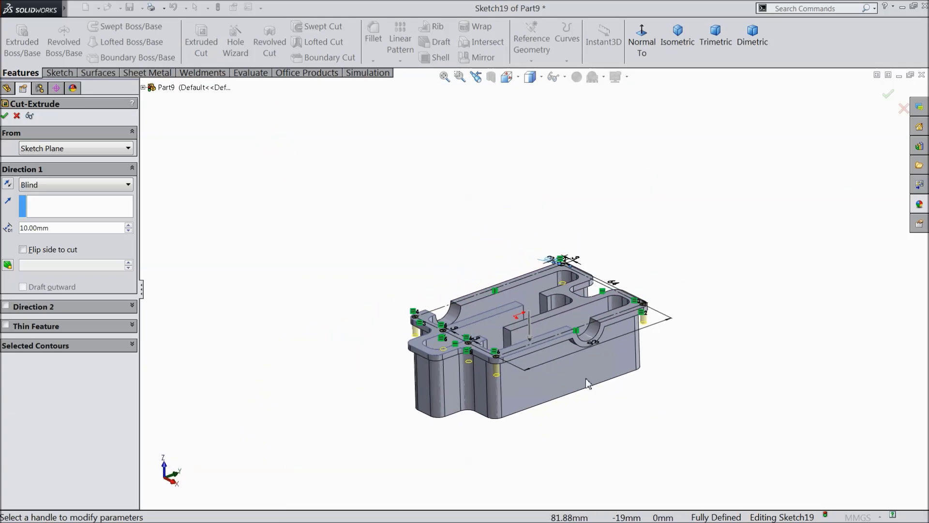
pyautogui.scroll(-3, 583, 380)
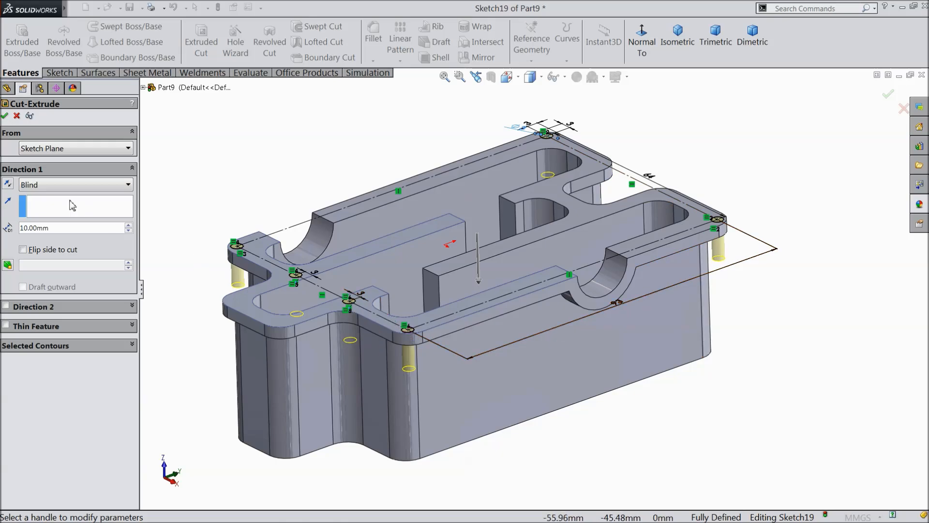
pyautogui.click(4, 116)
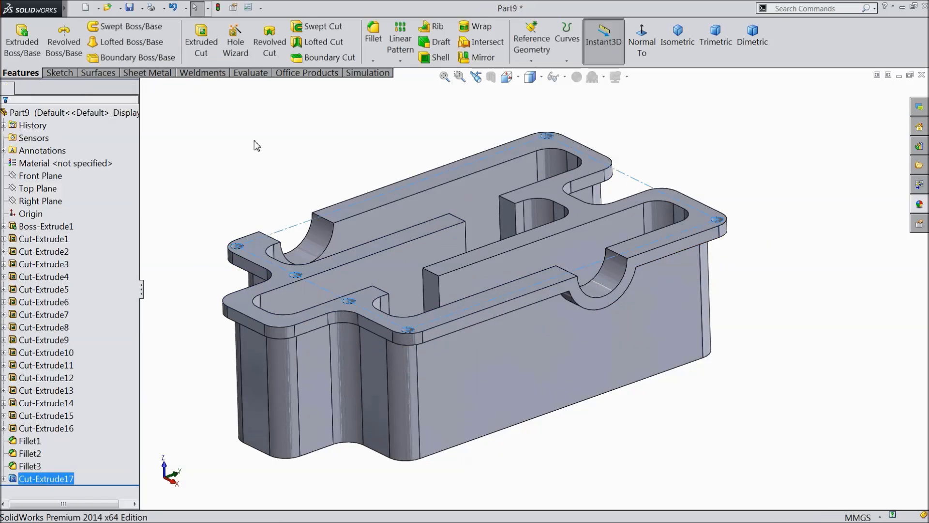
# Start a new sketch on the flange's upper face and view it straight on.
pyautogui.moveTo(254, 140); pyautogui.dragTo(257, 234, button='middle')
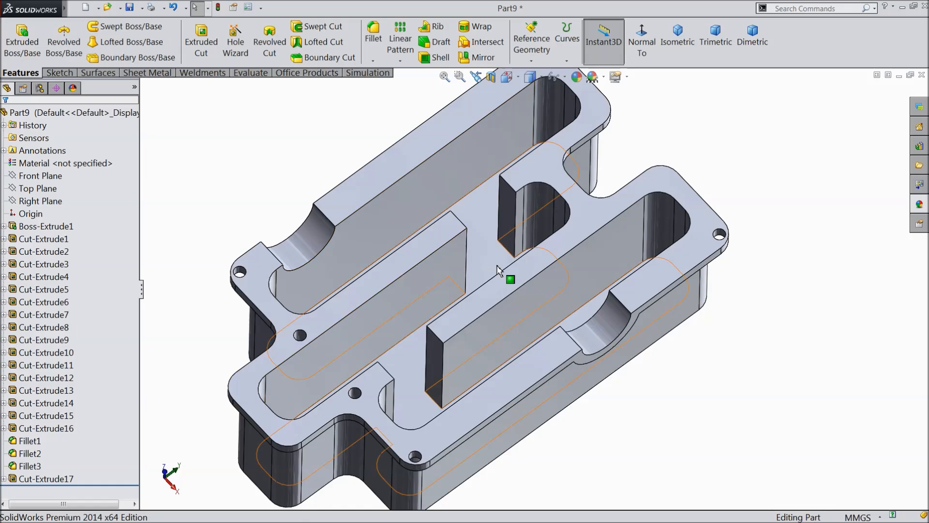
pyautogui.scroll(-2, 490, 292)
pyautogui.click(490, 293)
pyautogui.click(535, 258)
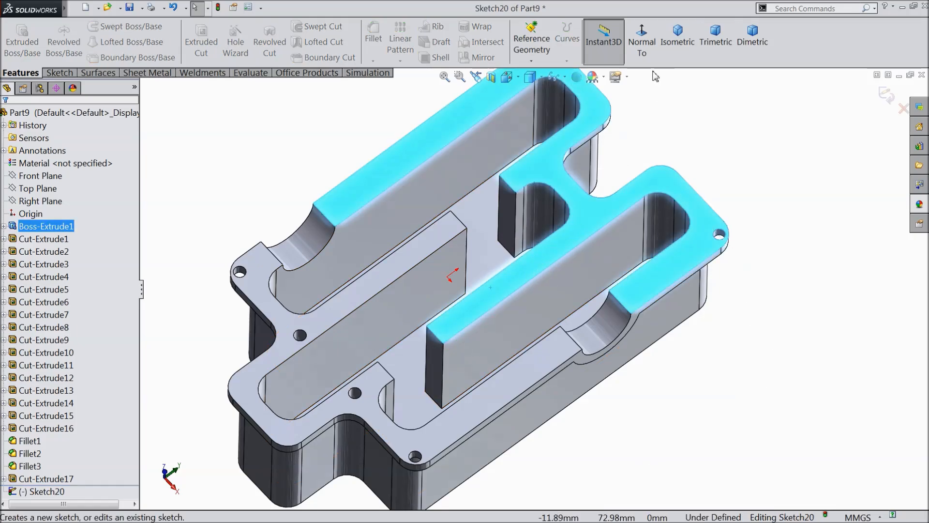
pyautogui.click(643, 45)
pyautogui.click(209, 155)
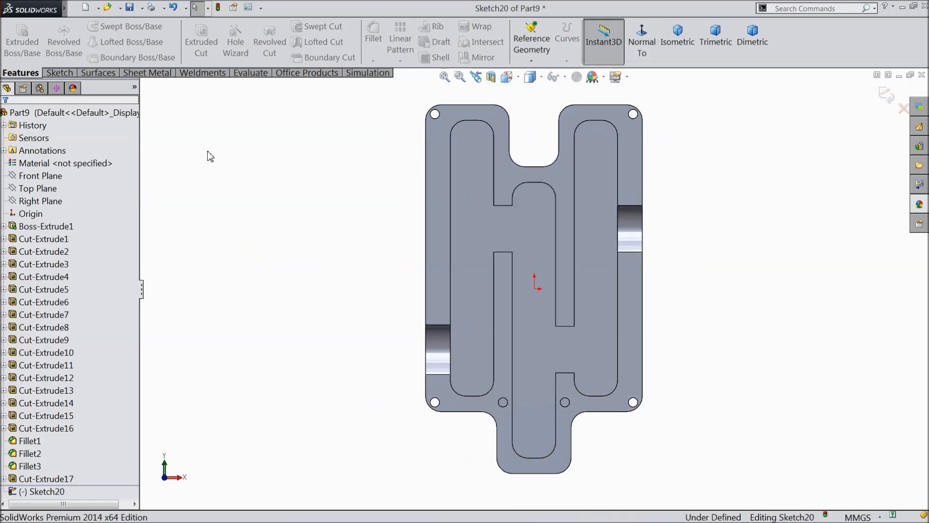
# Sketch a construction rectangle about 21.3 mm wide and 112.7 mm long from the notched end to the protruding end.
pyautogui.click(69, 75)
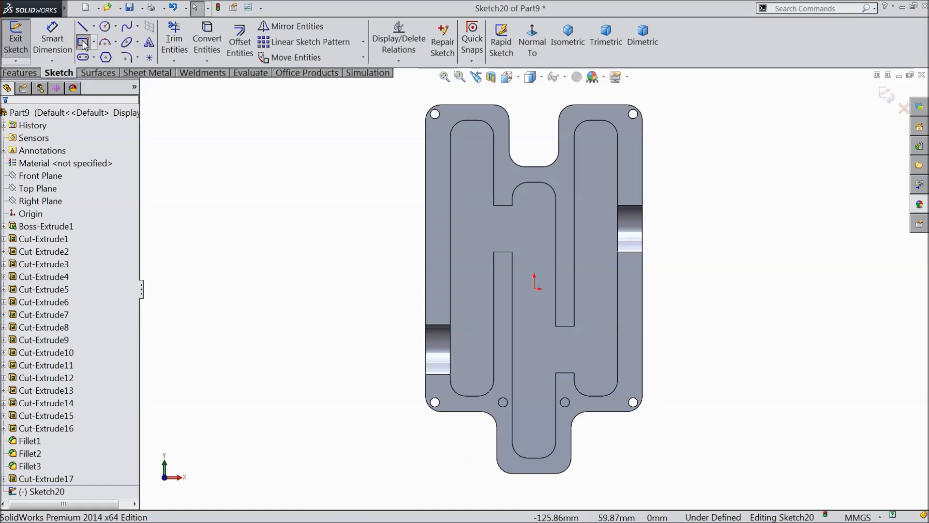
pyautogui.click(83, 42)
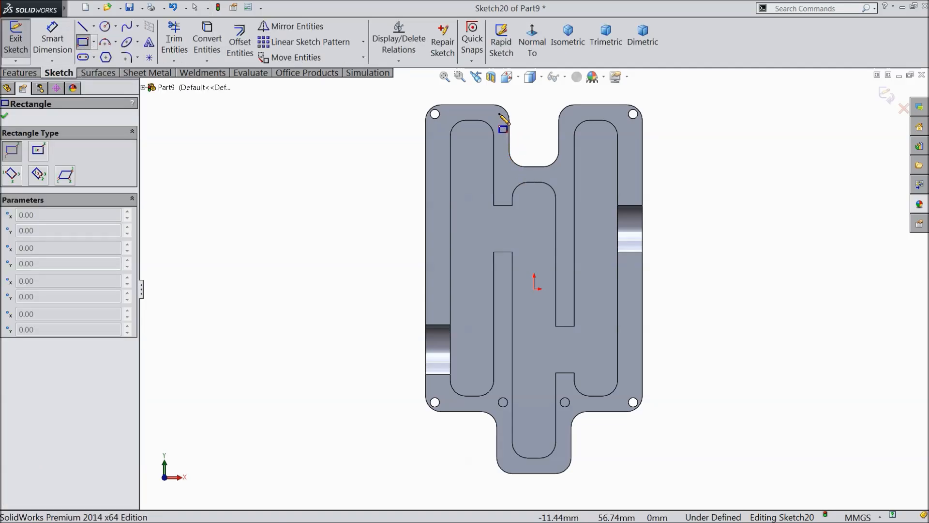
pyautogui.moveTo(500, 114); pyautogui.dragTo(565, 463)
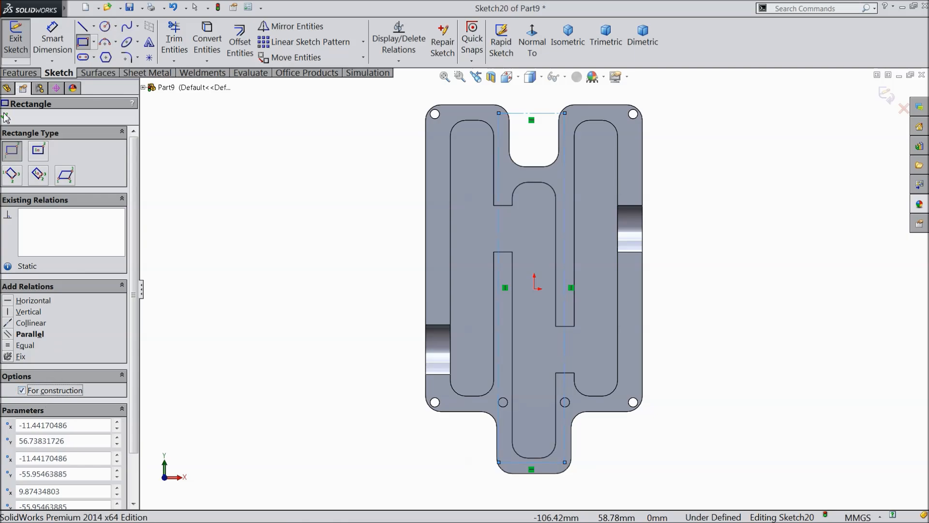
# Dimension the construction rectangle's long side to 113.5 mm.
pyautogui.click(52, 39)
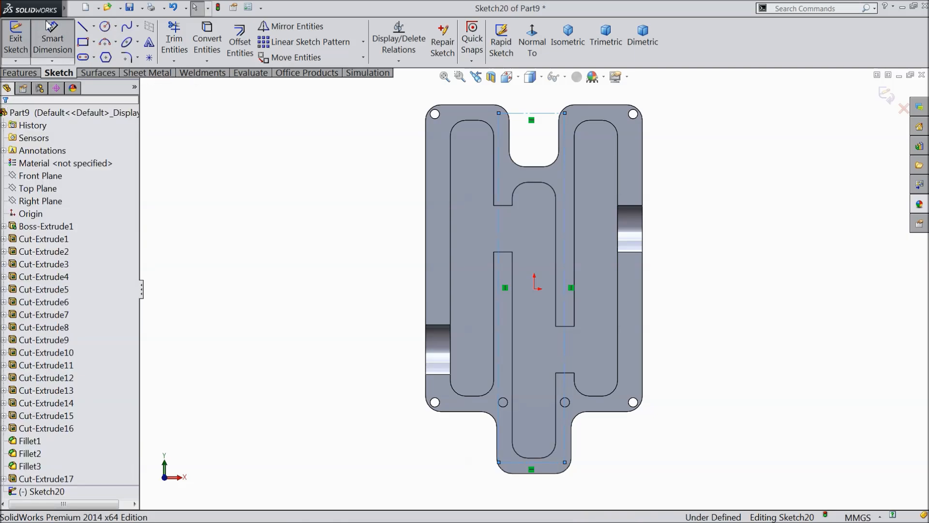
pyautogui.click(565, 221)
pyautogui.click(696, 258)
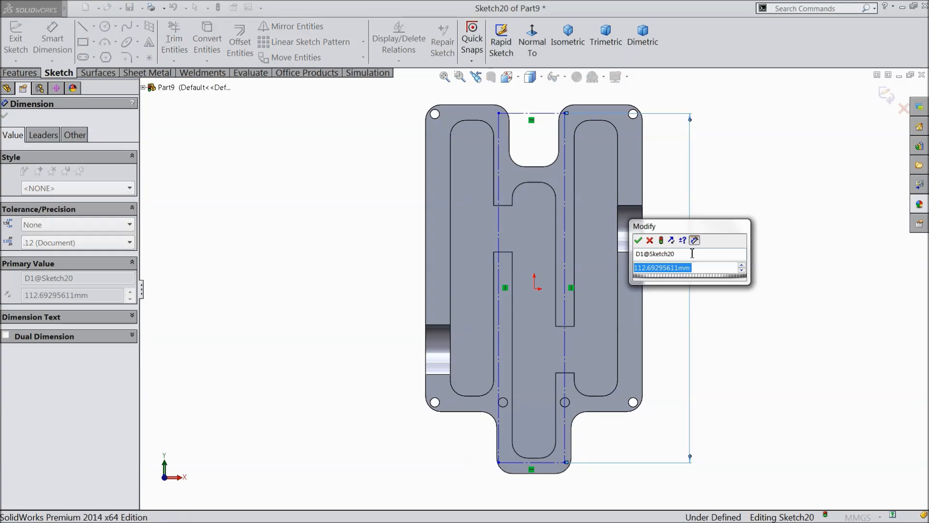
pyautogui.write('113.5')
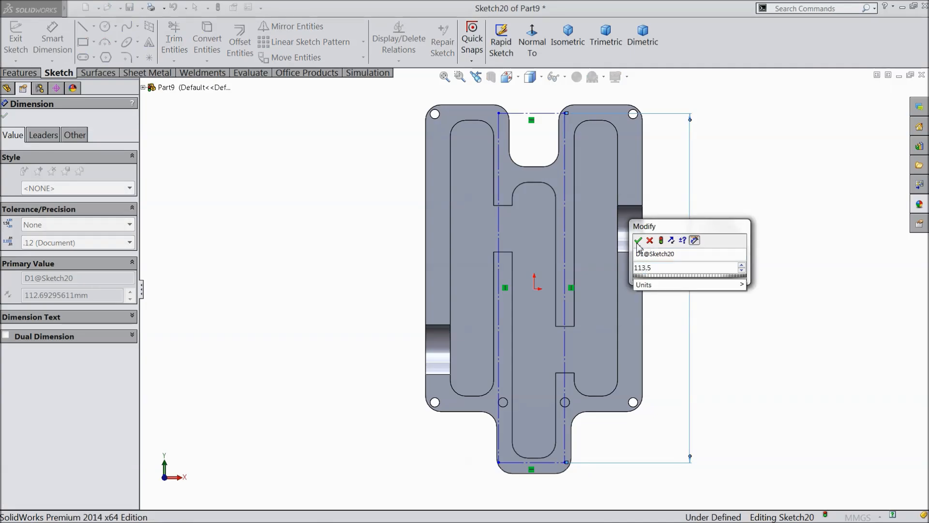
pyautogui.click(638, 241)
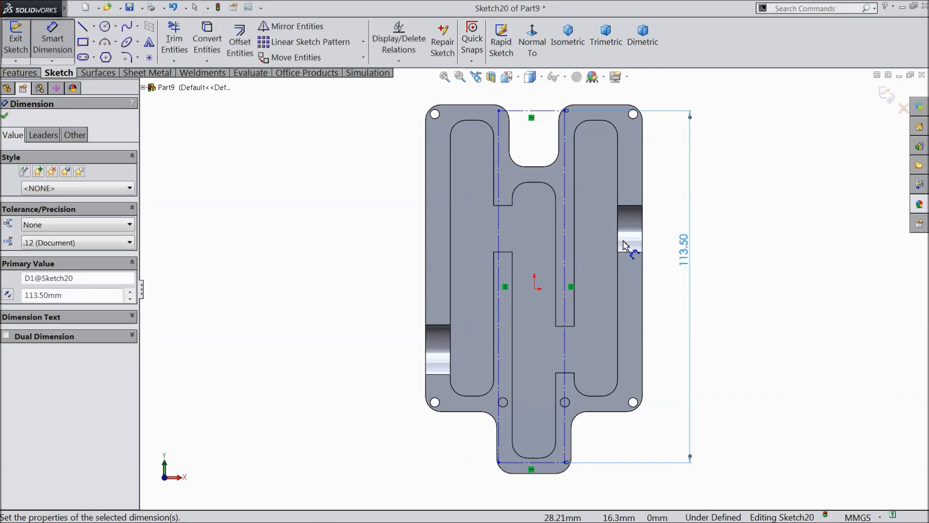
# Dimension the construction rectangle's short side at the notched end to 19.5 mm.
pyautogui.click(544, 112)
pyautogui.click(544, 108)
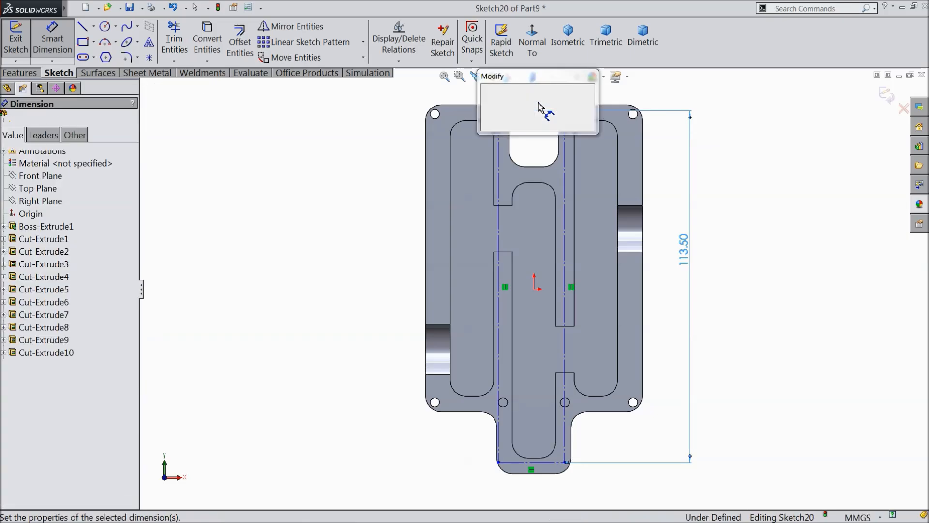
pyautogui.write('19.')
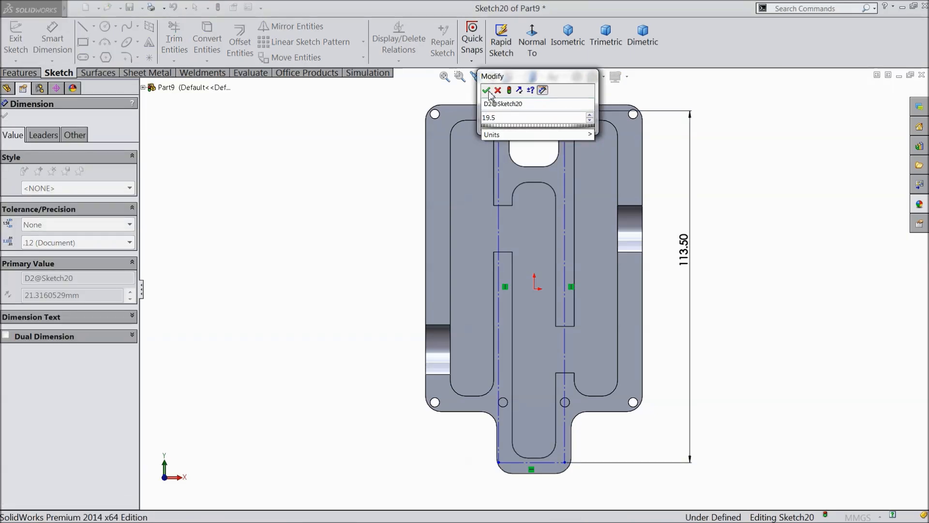
pyautogui.write('5')
pyautogui.click(487, 92)
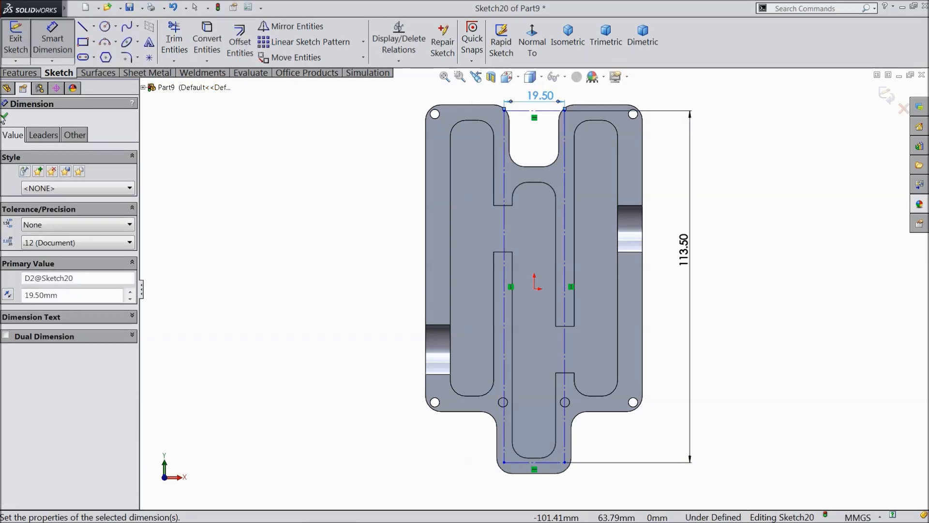
pyautogui.click(5, 116)
pyautogui.scroll(-5, 540, 99)
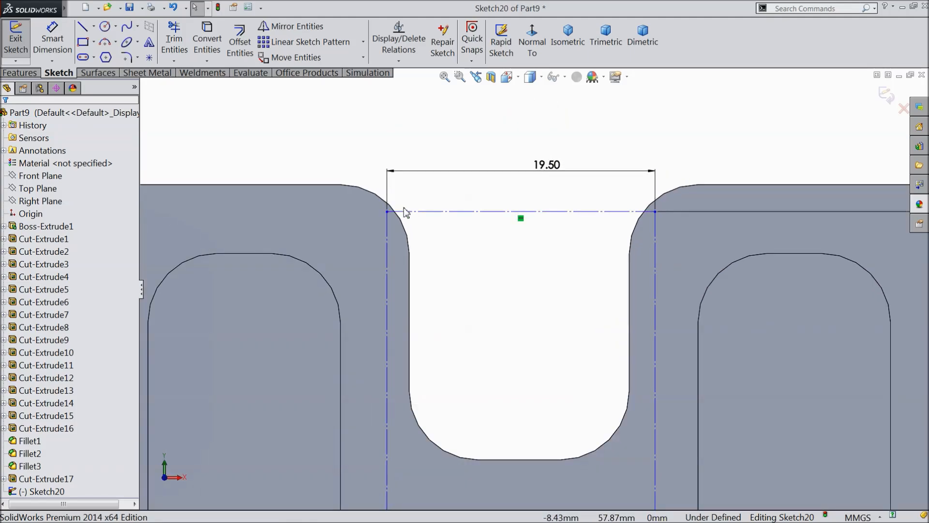
pyautogui.press('f')
pyautogui.scroll(-5, 535, 281)
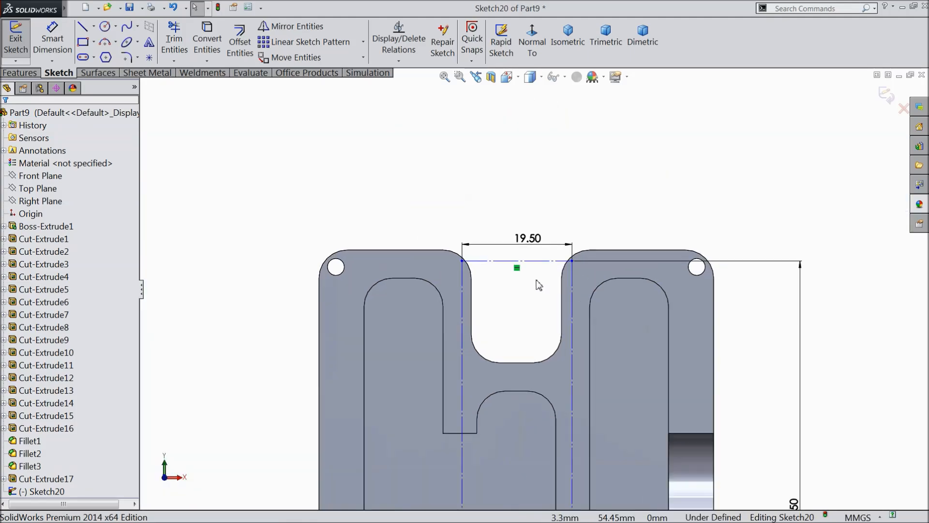
pyautogui.click(53, 42)
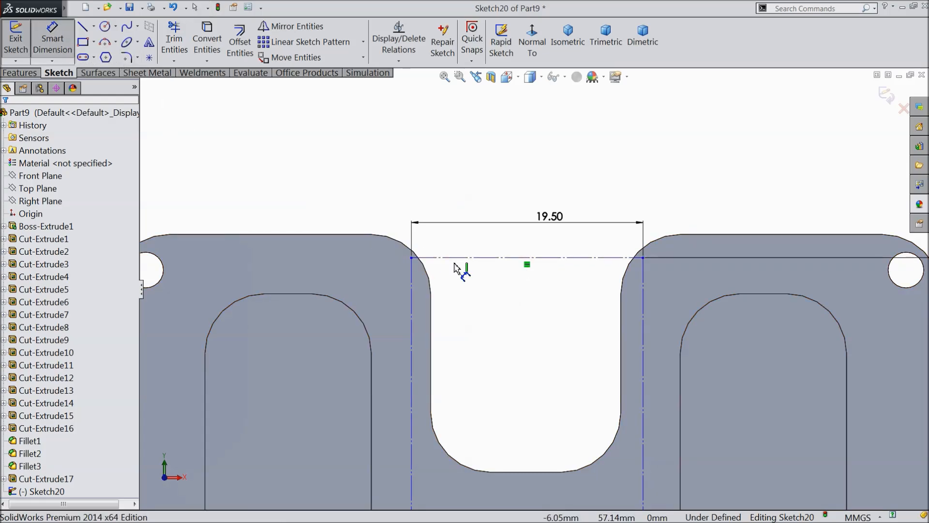
pyautogui.click(457, 258)
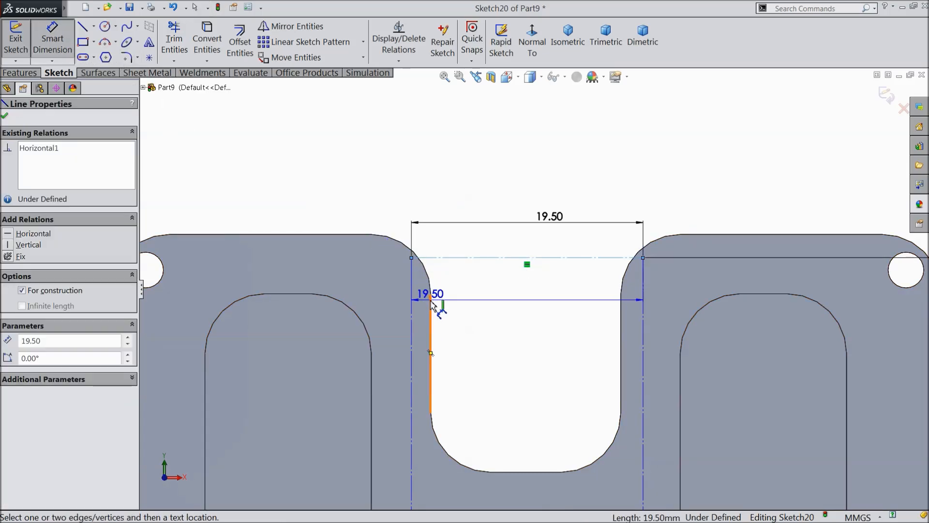
pyautogui.click(430, 297)
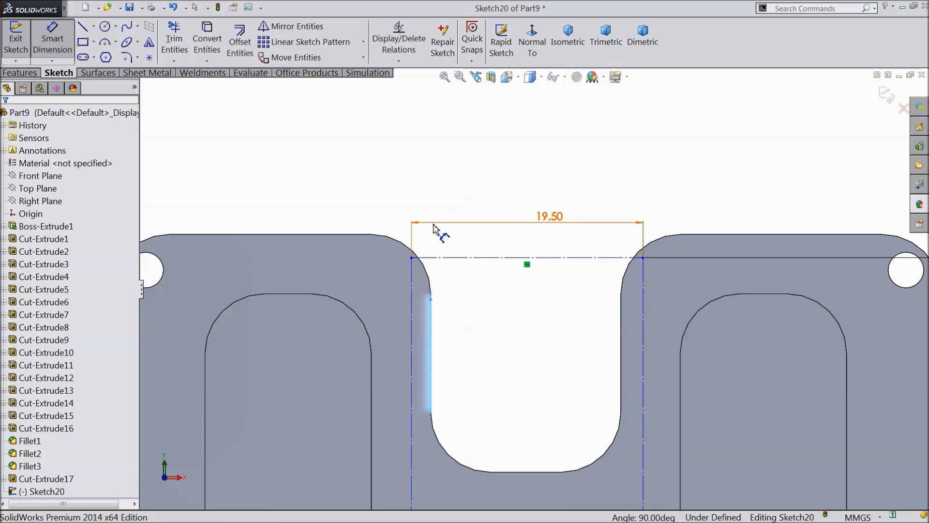
pyautogui.press('Escape')
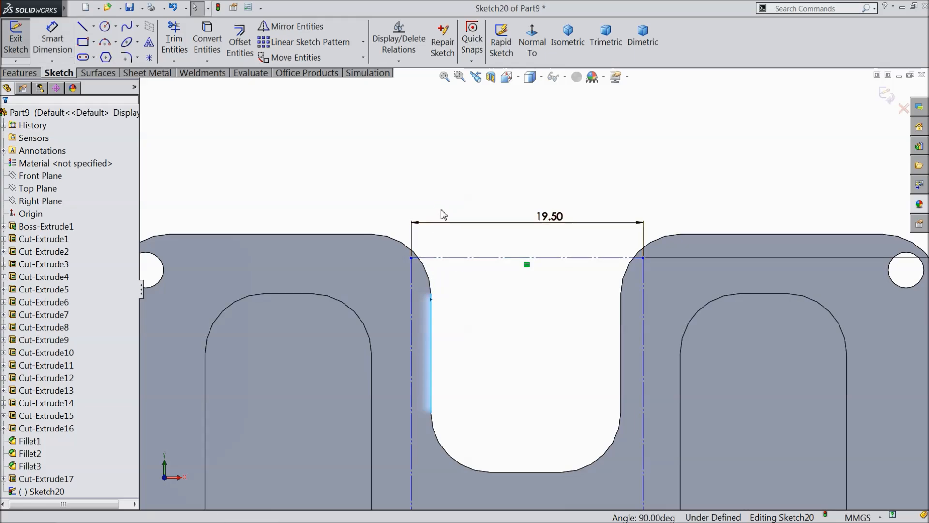
pyautogui.click(412, 288)
pyautogui.click(450, 244)
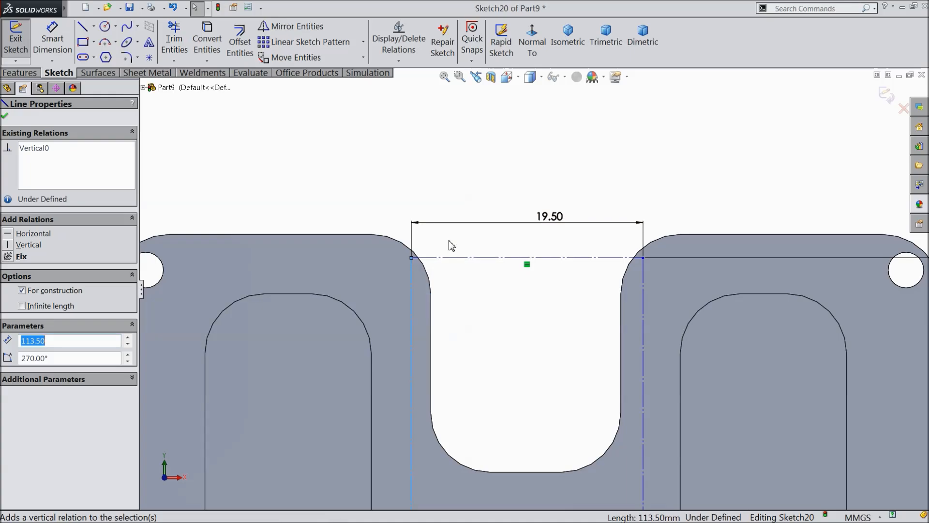
pyautogui.click(6, 118)
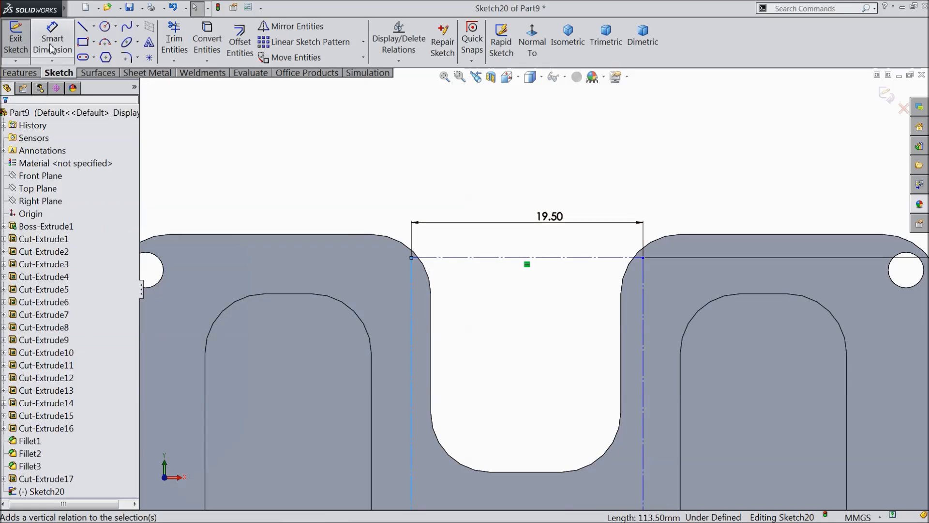
# Dimension the construction rectangle's left long side 2 mm from the notch's left wall.
pyautogui.click(52, 38)
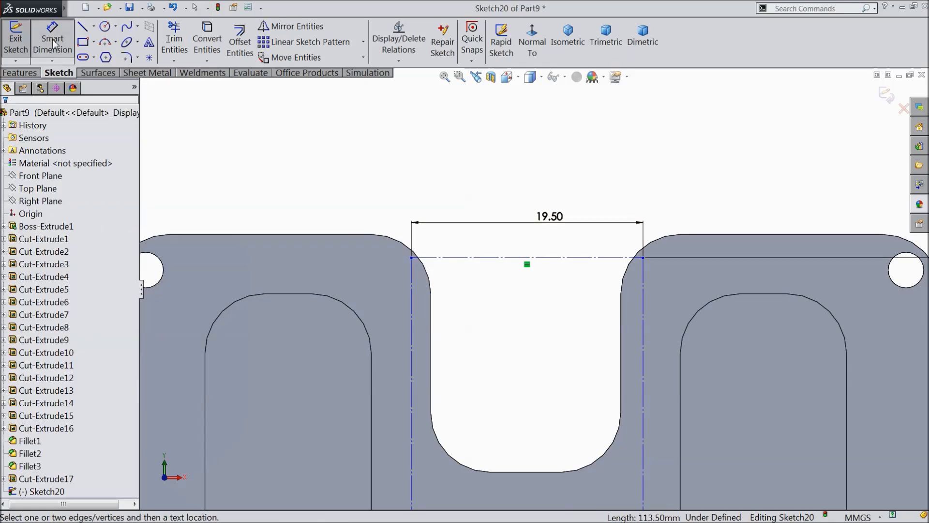
pyautogui.click(413, 293)
pyautogui.click(433, 322)
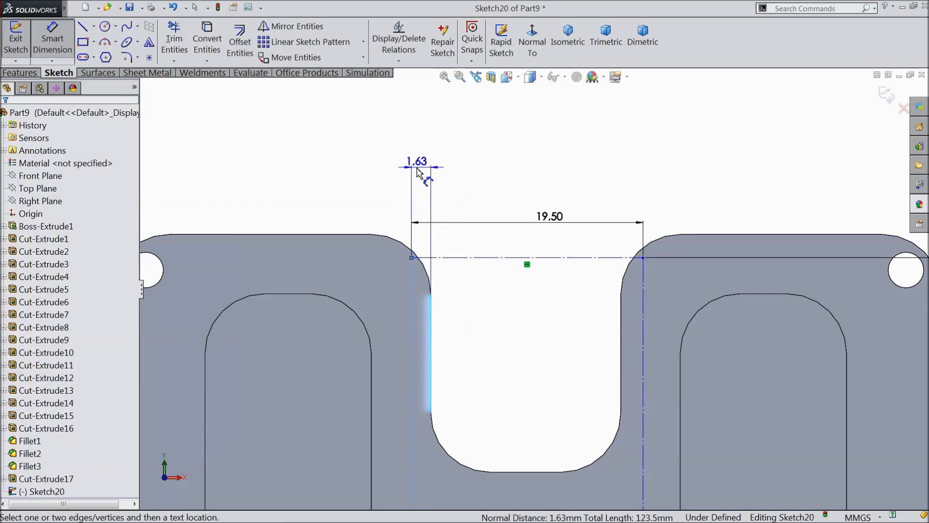
pyautogui.click(420, 169)
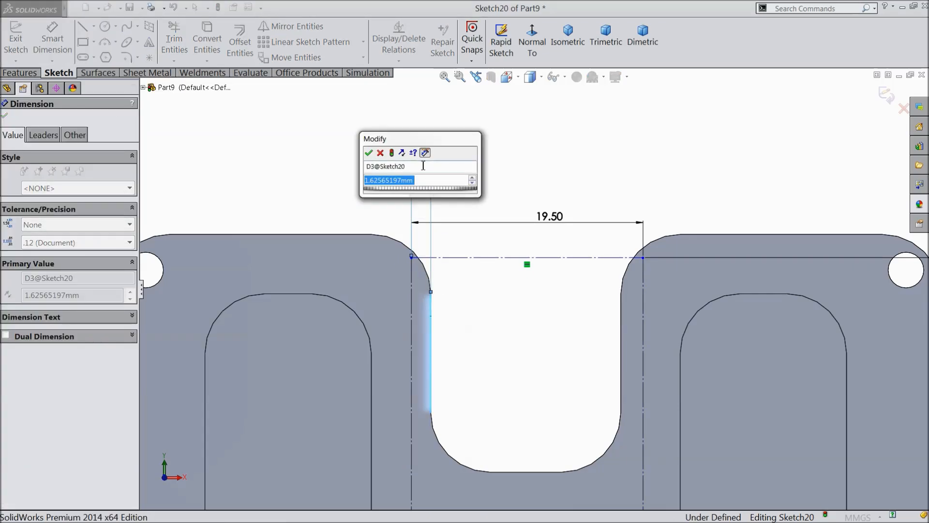
pyautogui.write('2')
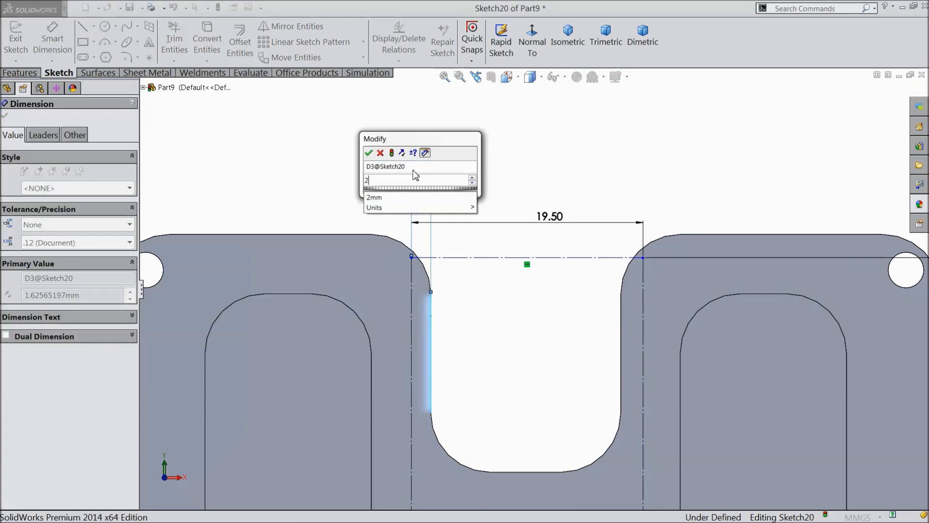
pyautogui.click(368, 153)
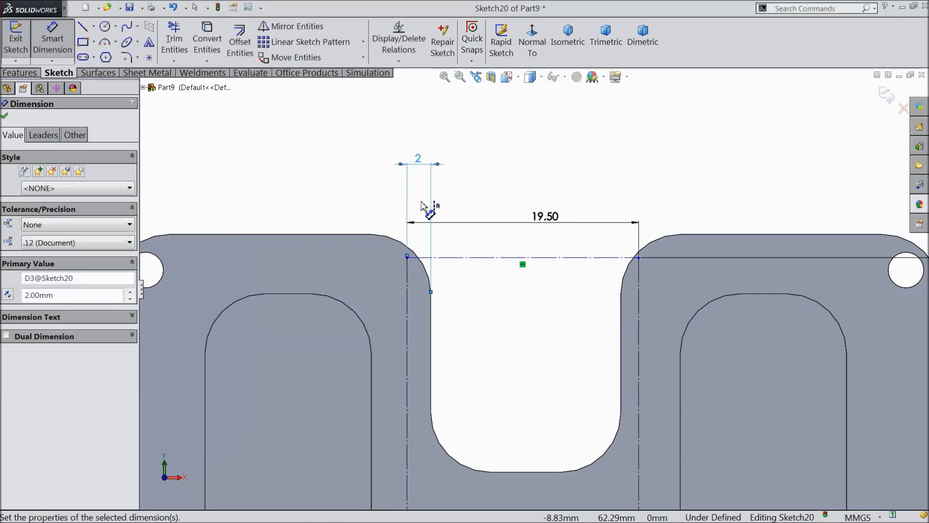
pyautogui.scroll(1, 569, 283)
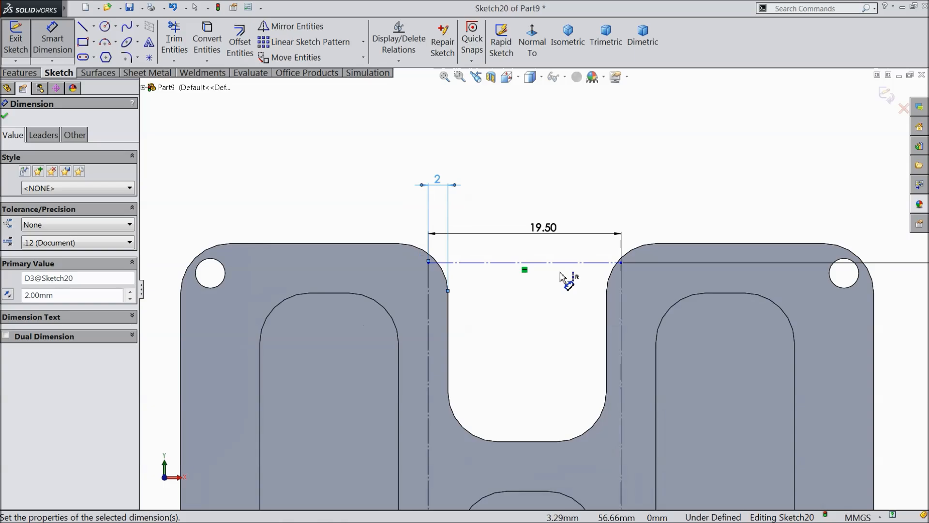
# Check the distance from the notch's right wall to the construction rectangle's right long side without placing a dimension.
pyautogui.scroll(-3, 610, 319)
pyautogui.click(582, 304)
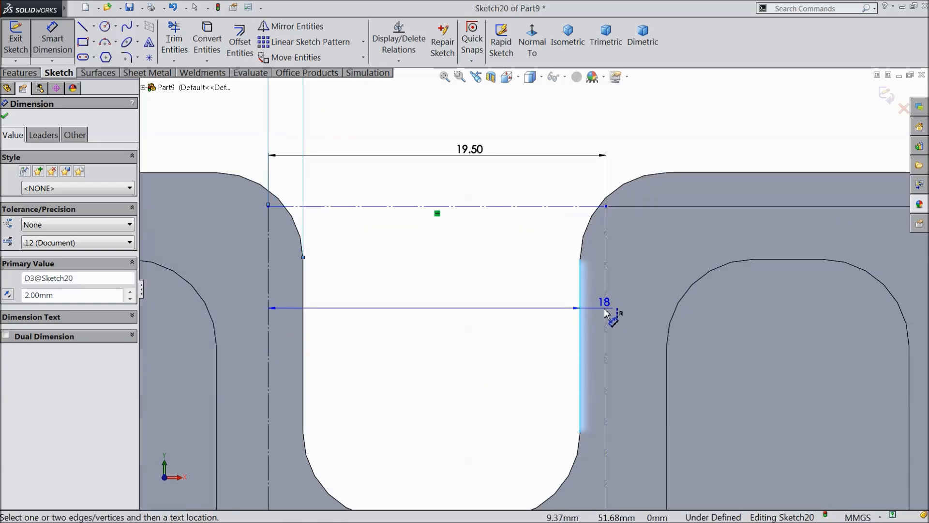
pyautogui.press('Escape')
pyautogui.click(606, 310)
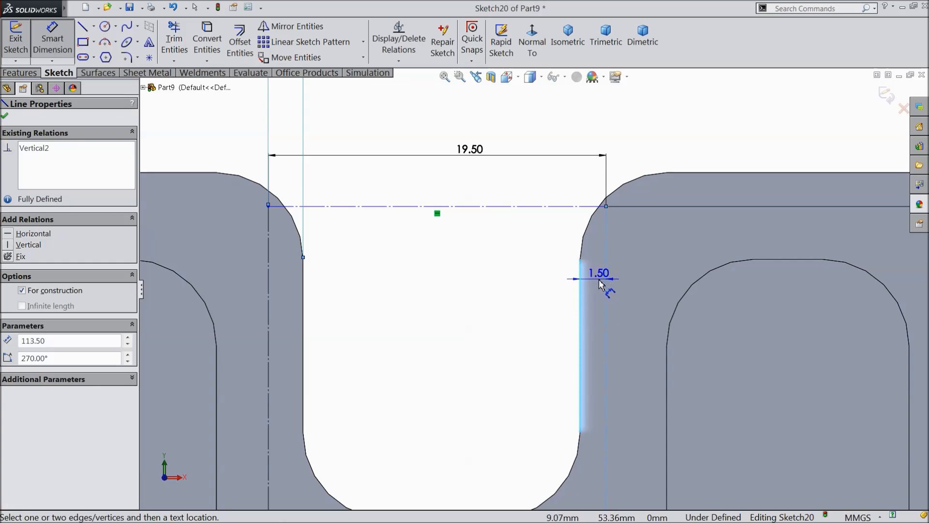
pyautogui.press('Escape')
pyautogui.press('Escape')
pyautogui.scroll(3, 405, 186)
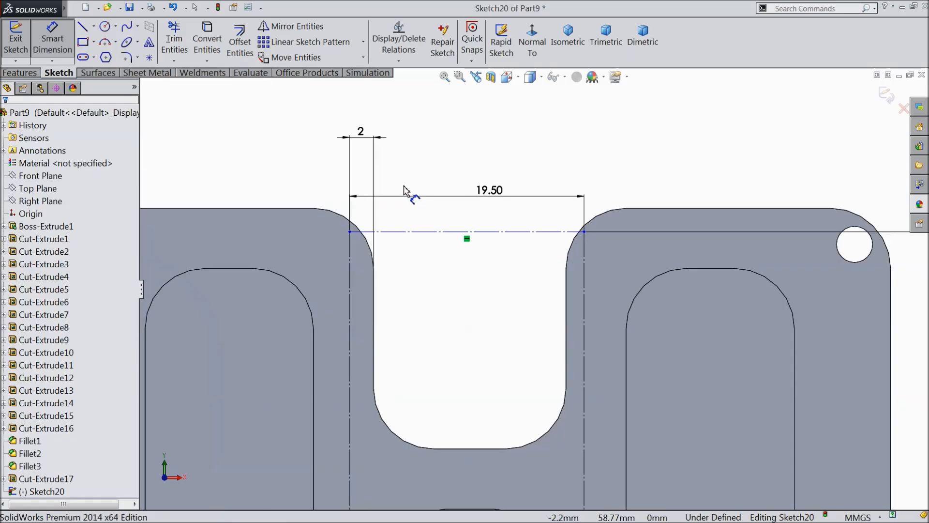
# Set the offset between the construction rectangle's left long side and the notch's left wall to 1.75 mm.
pyautogui.scroll(-2, 401, 176)
pyautogui.doubleClick(405, 171)
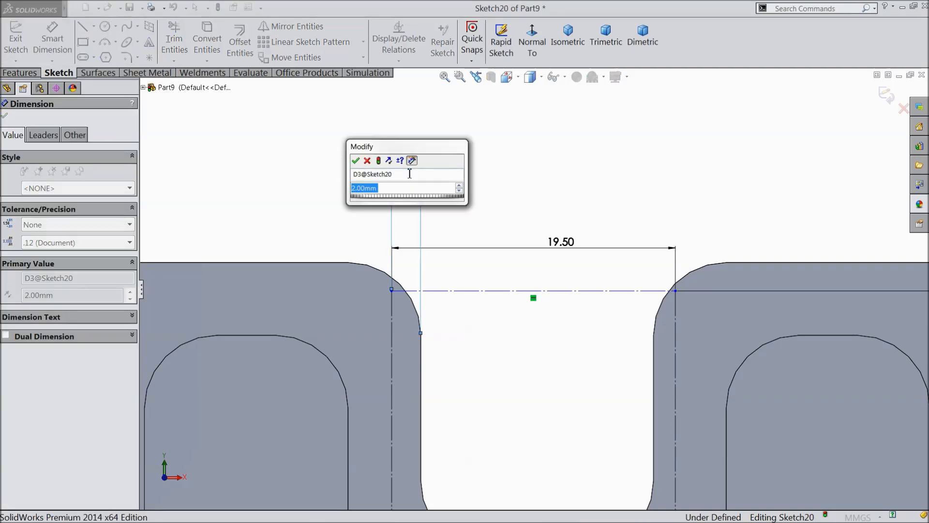
pyautogui.write('1.75')
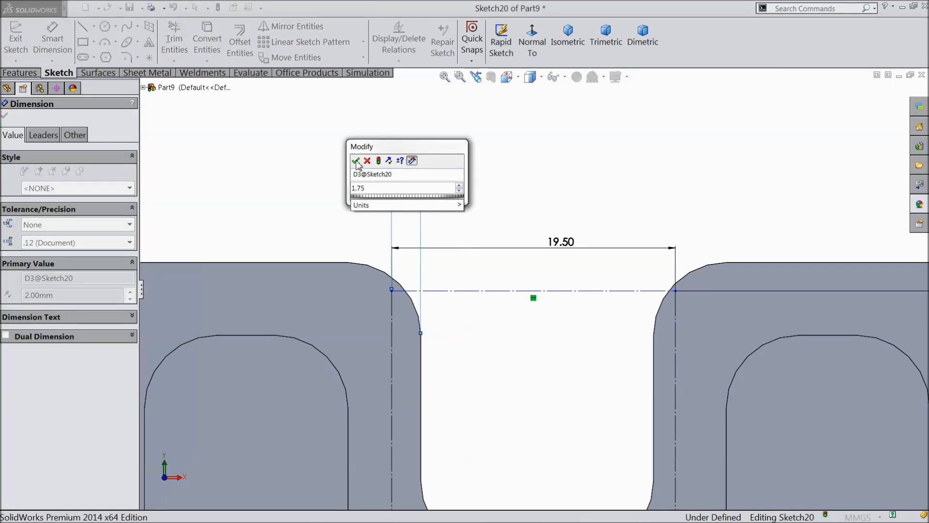
pyautogui.click(355, 161)
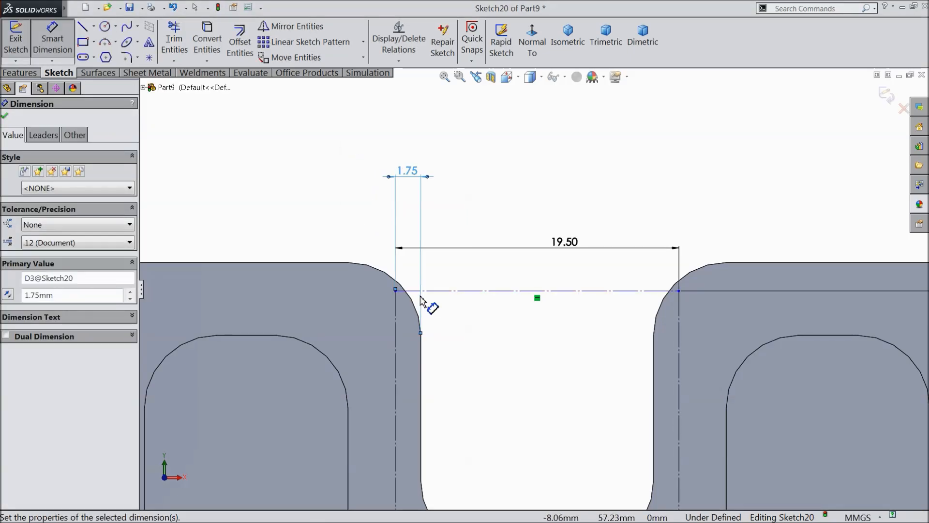
# Dimension the construction rectangle's short side at the notched end 3 mm below the flange's upper edge.
pyautogui.click(414, 291)
pyautogui.click(344, 263)
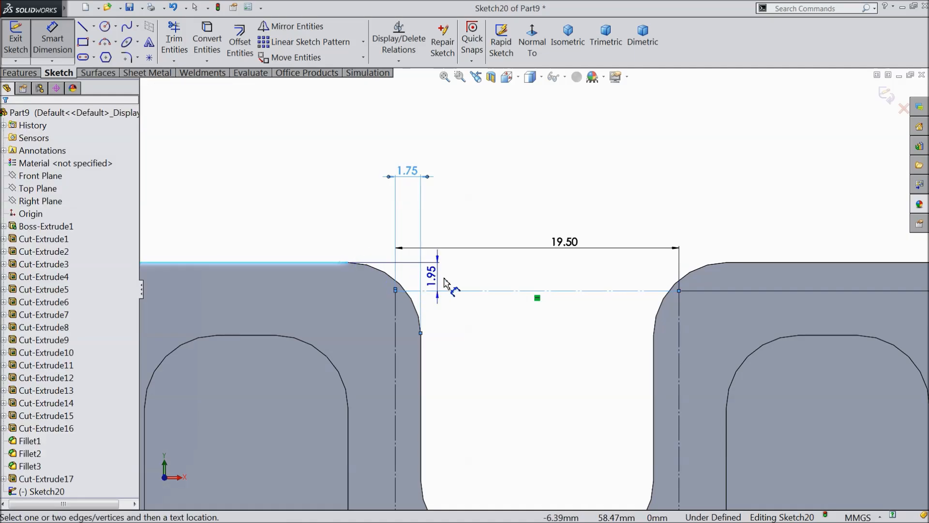
pyautogui.click(453, 280)
pyautogui.write('3')
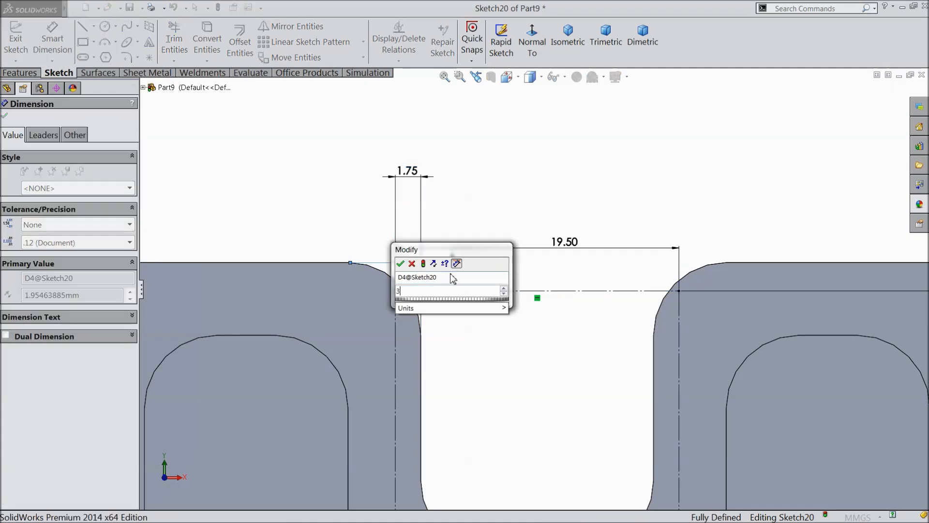
pyautogui.click(400, 264)
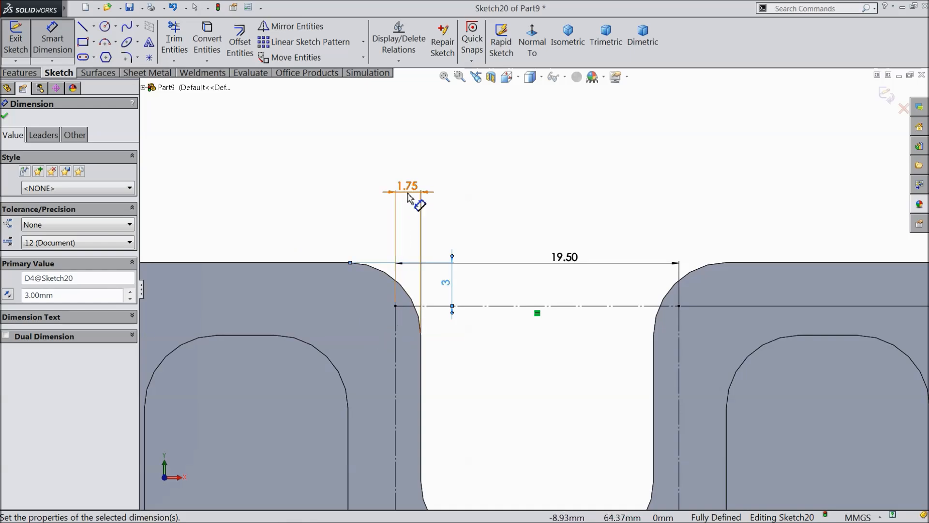
# Delete the offset dimension at the notch's left wall and set the construction rectangle's short side to 20 mm.
pyautogui.click(565, 261)
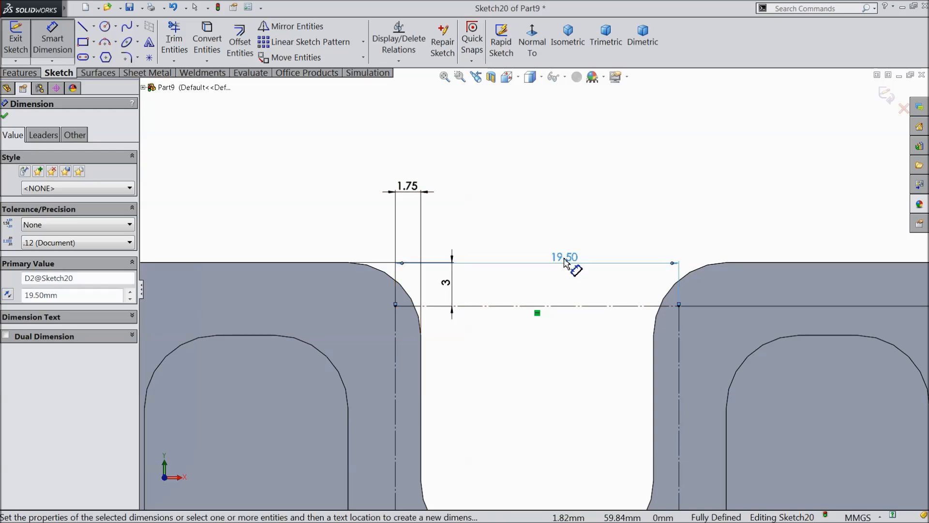
pyautogui.click(414, 193)
pyautogui.press('Delete')
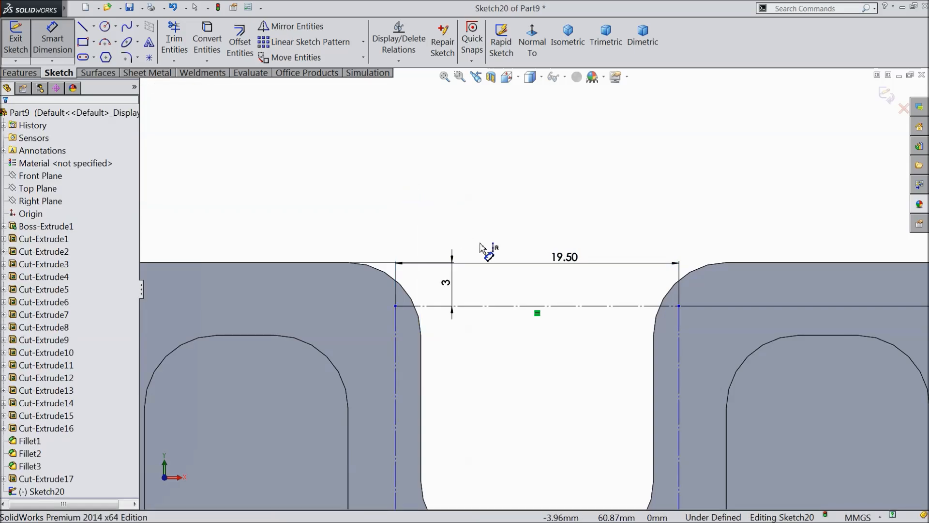
pyautogui.doubleClick(566, 258)
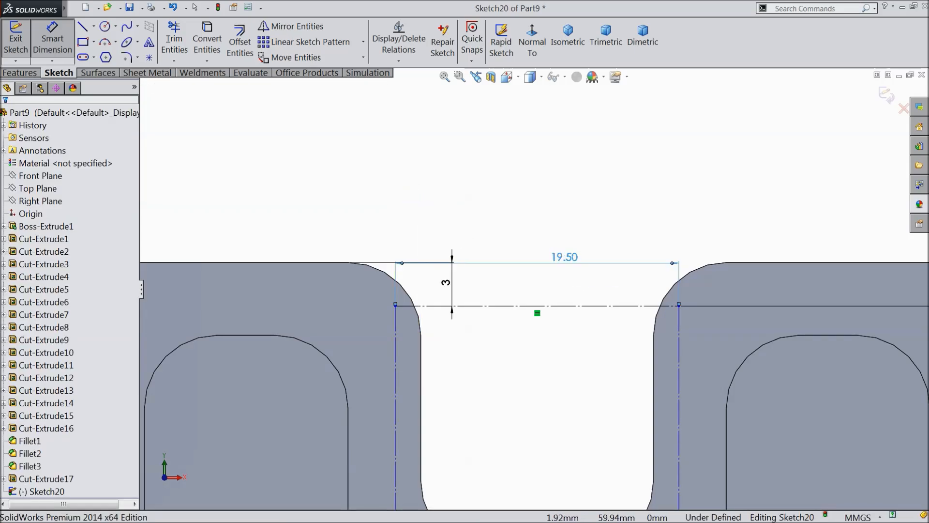
pyautogui.write('20')
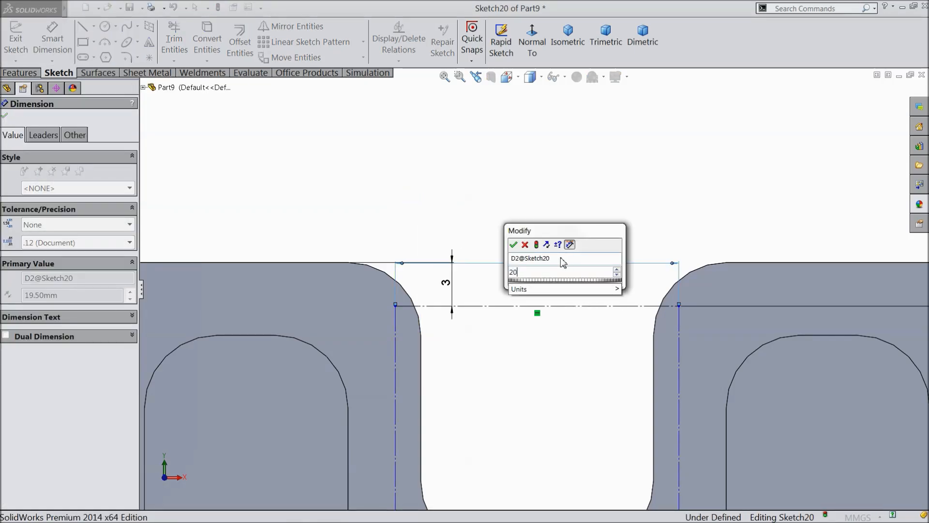
pyautogui.click(513, 245)
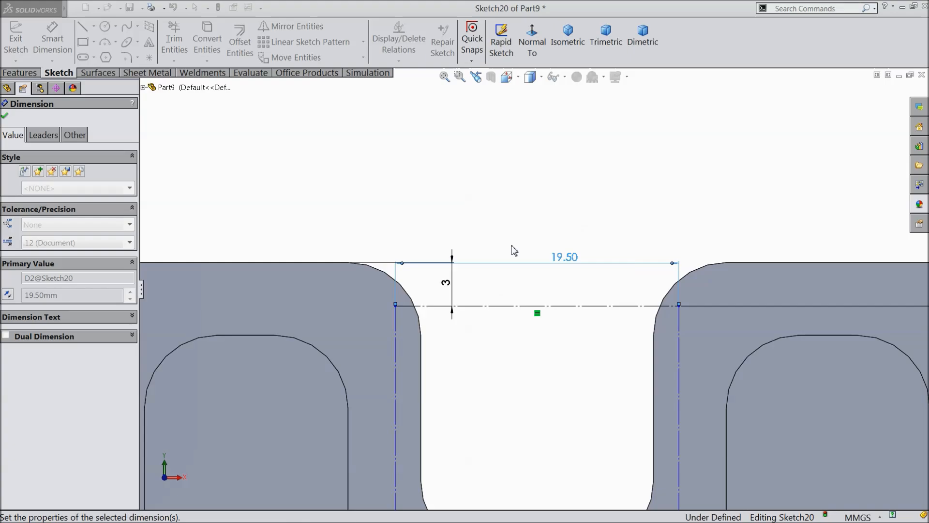
# Dimension the construction rectangle's left long side 2 mm from the notch's left wall and finish dimensioning.
pyautogui.click(421, 357)
pyautogui.click(387, 345)
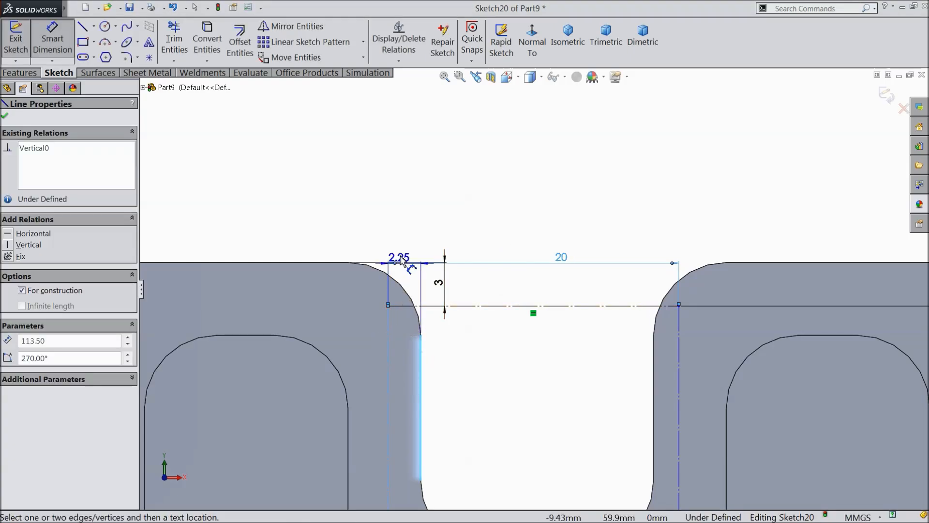
pyautogui.click(403, 222)
pyautogui.write('2')
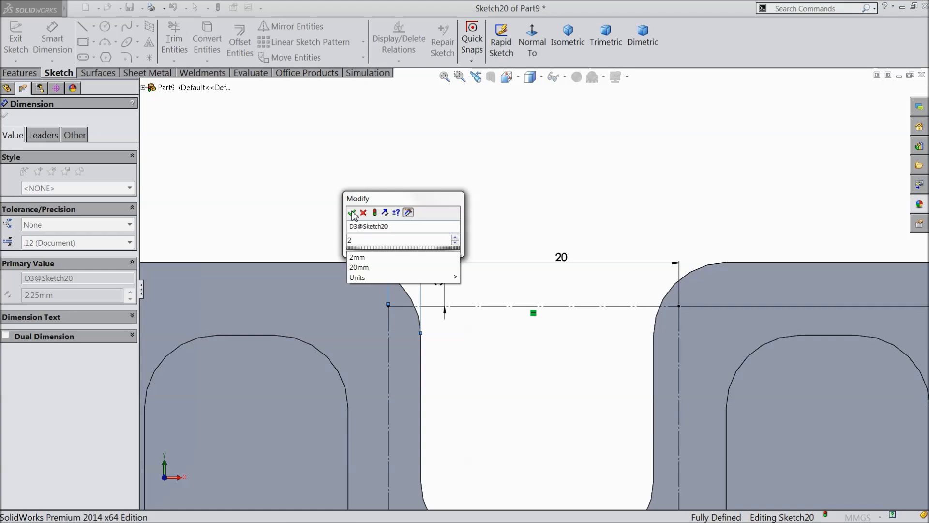
pyautogui.click(352, 214)
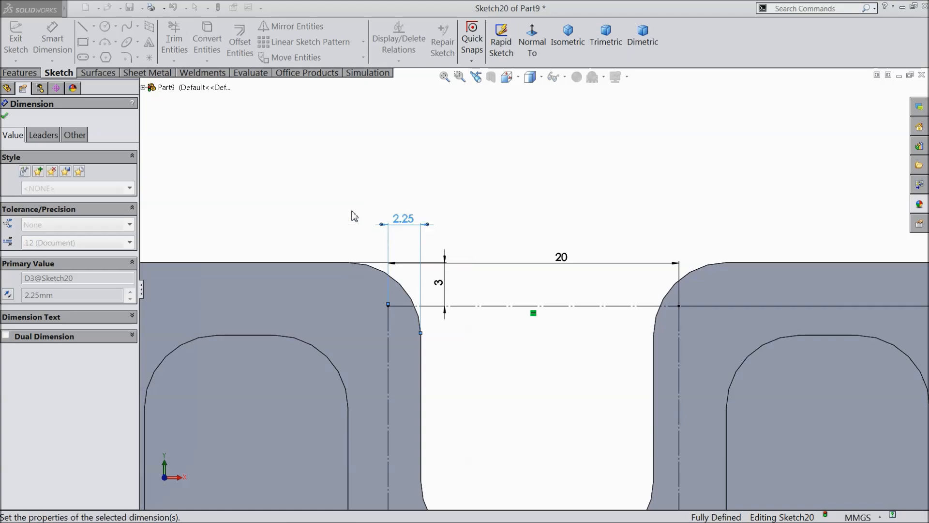
pyautogui.click(5, 116)
# Sketch circles of about 1.1 mm and 1 mm radius on the construction rectangle's left and right corners at the notched end.
pyautogui.click(106, 27)
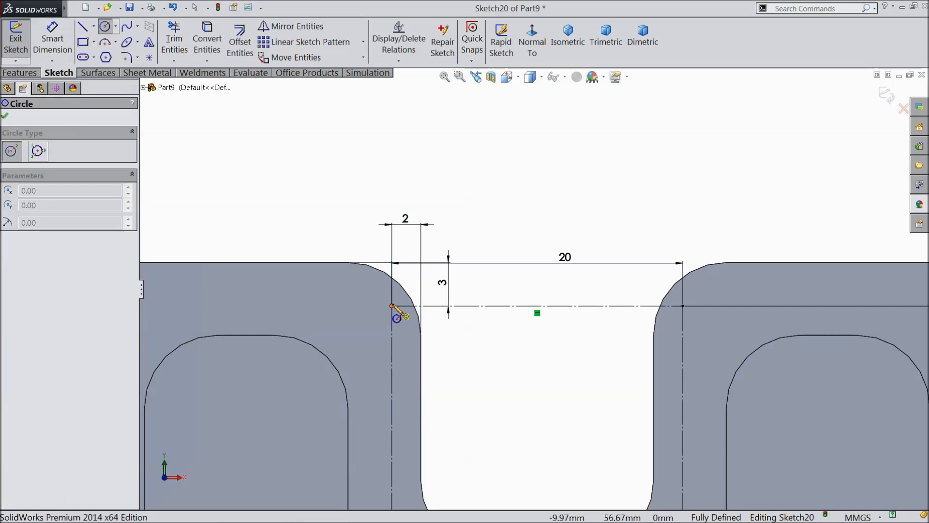
pyautogui.moveTo(391, 306); pyautogui.dragTo(406, 314)
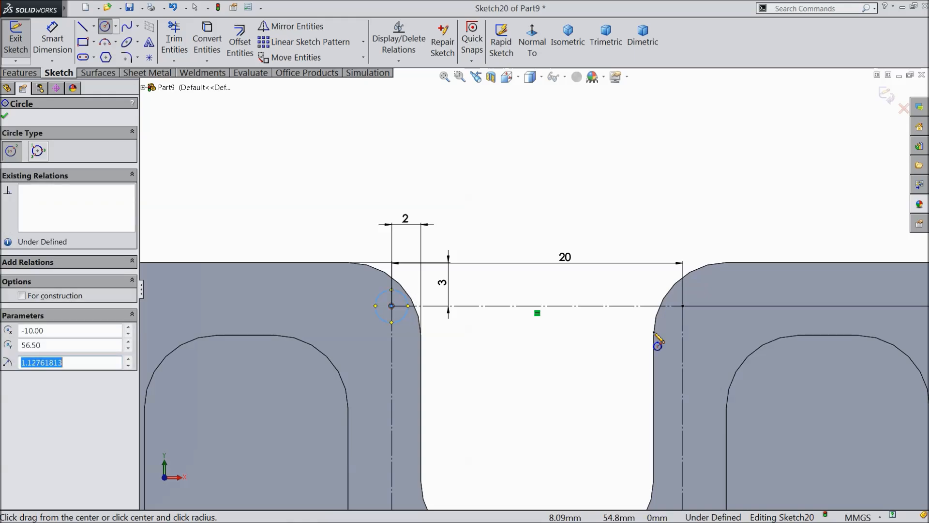
pyautogui.moveTo(683, 306); pyautogui.dragTo(689, 319)
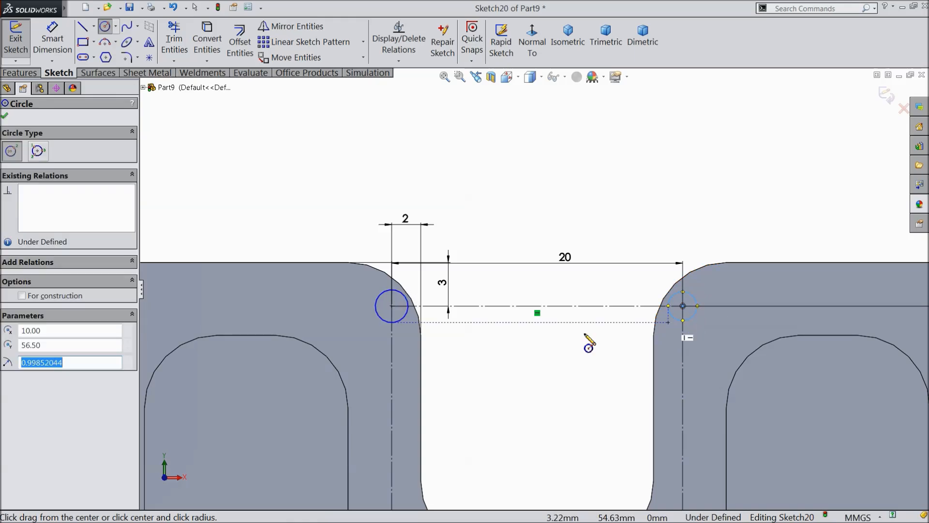
# Sketch circles of about 0.9 mm and 0.8 mm radius on the construction rectangle's left and right corners at the protruding end.
pyautogui.scroll(5, 557, 343)
pyautogui.scroll(5, 518, 344)
pyautogui.scroll(-10, 538, 402)
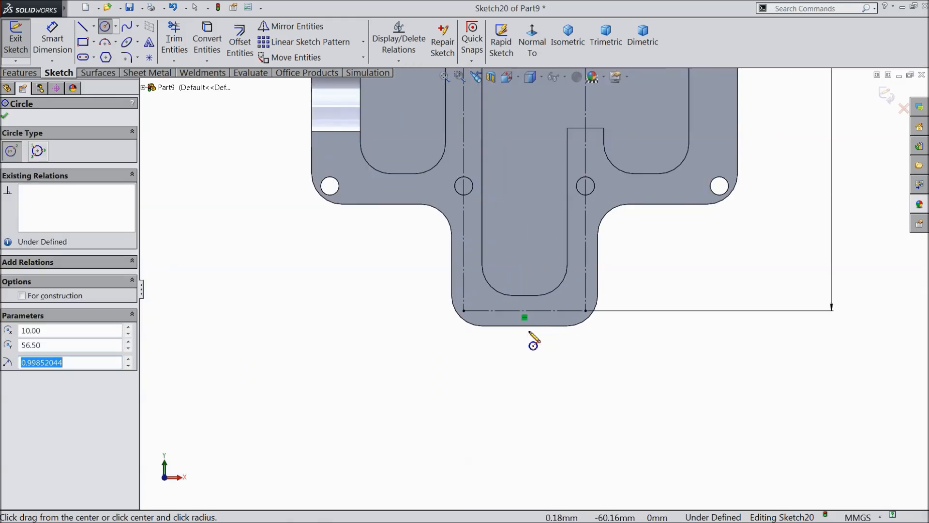
pyautogui.moveTo(420, 294); pyautogui.dragTo(431, 286)
pyautogui.moveTo(730, 294); pyautogui.dragTo(725, 282)
# Dimension the left circle at the protruding end to a 1.8 mm diameter.
pyautogui.press('d')
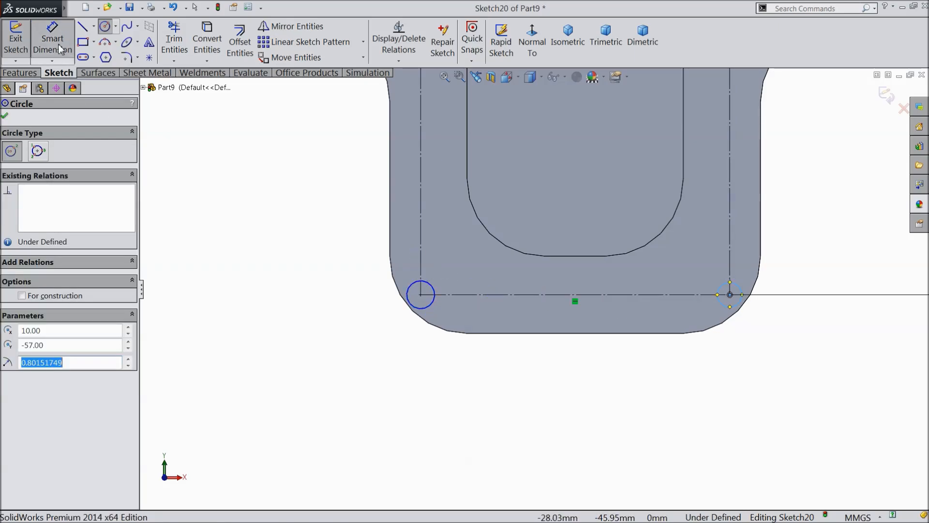
pyautogui.click(426, 312)
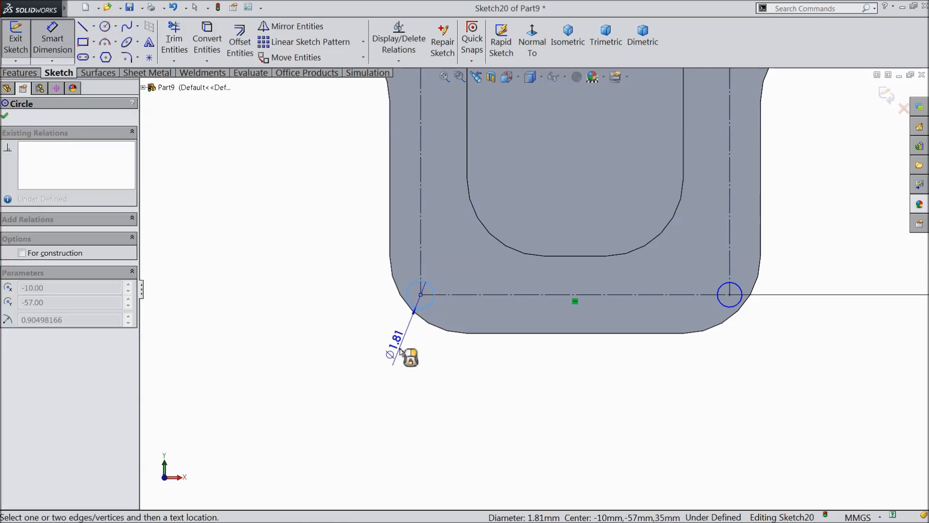
pyautogui.click(413, 348)
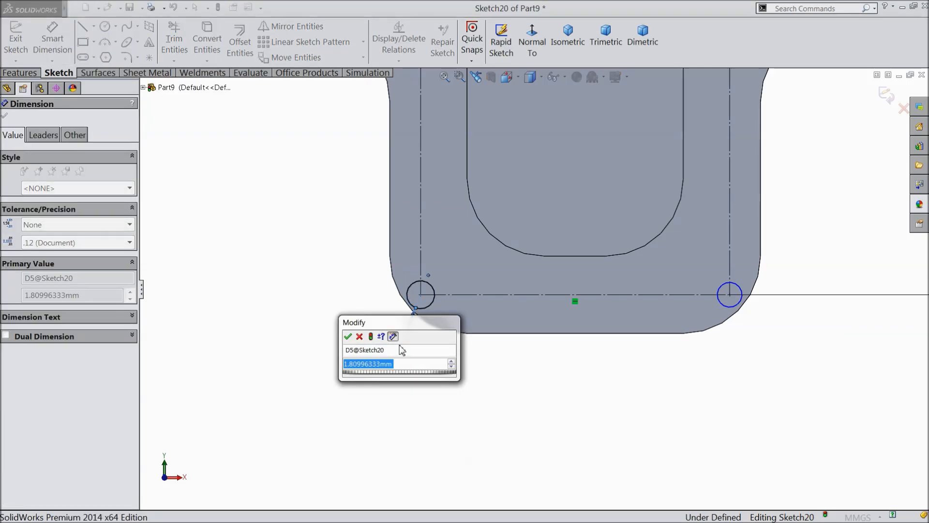
pyautogui.write('1.8')
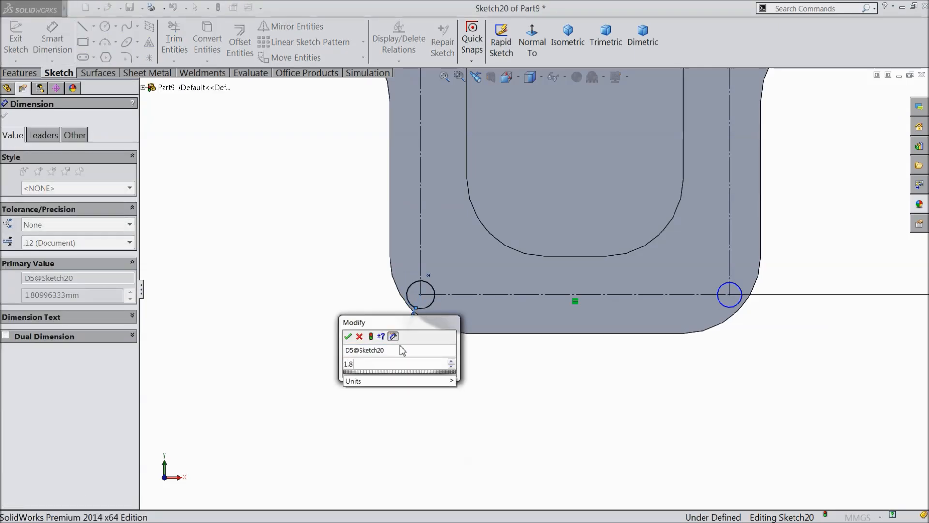
pyautogui.click(348, 336)
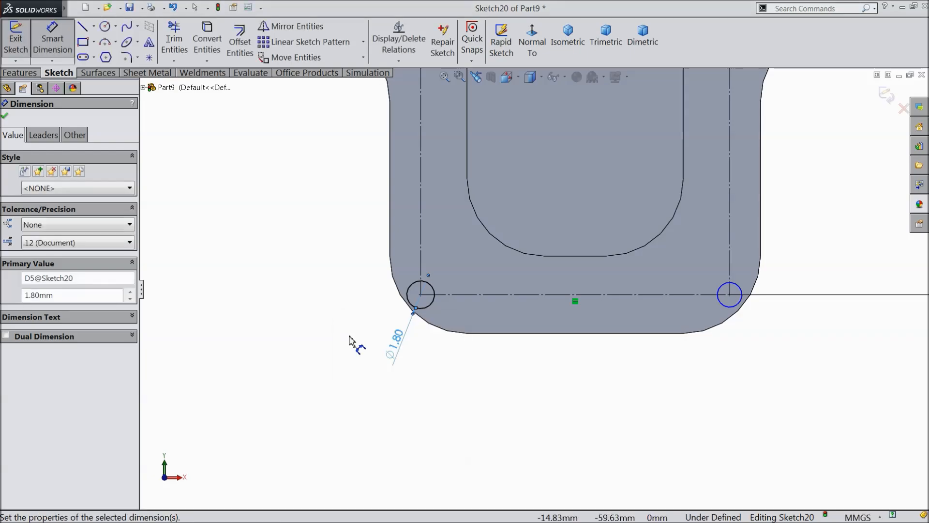
pyautogui.click(5, 116)
# Make all four corner circles at the protruding and notched ends equal in size with an Equal relation.
pyautogui.click(430, 305)
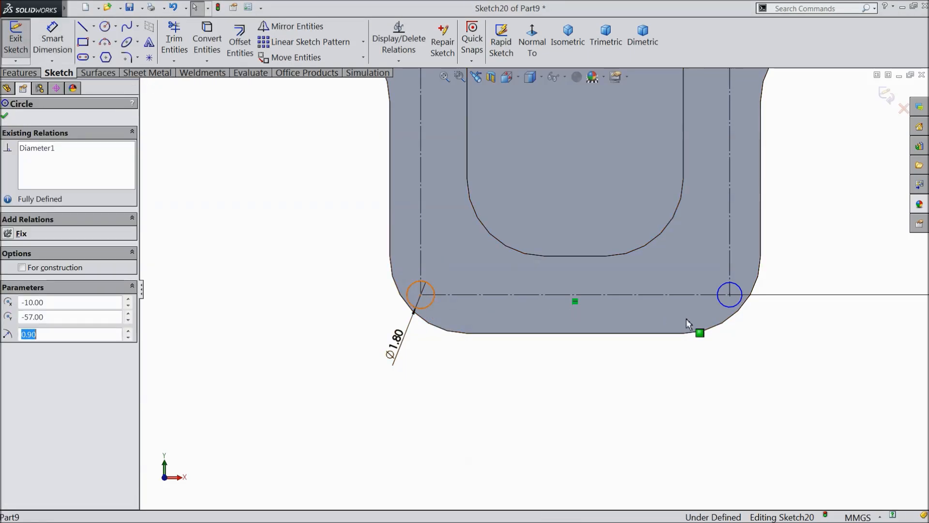
pyautogui.click(725, 311)
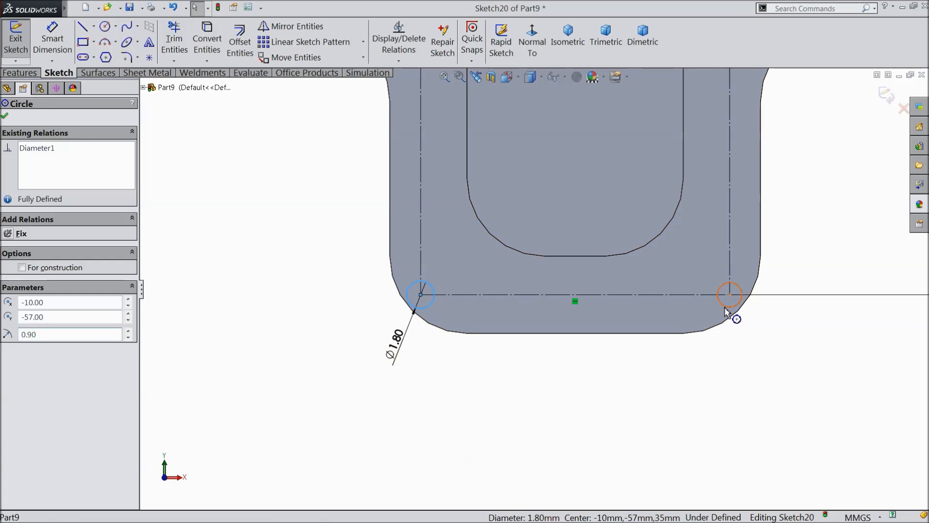
pyautogui.keyDown('ctrl'); pyautogui.click(726, 311); pyautogui.keyUp('ctrl')
pyautogui.scroll(5, 508, 357)
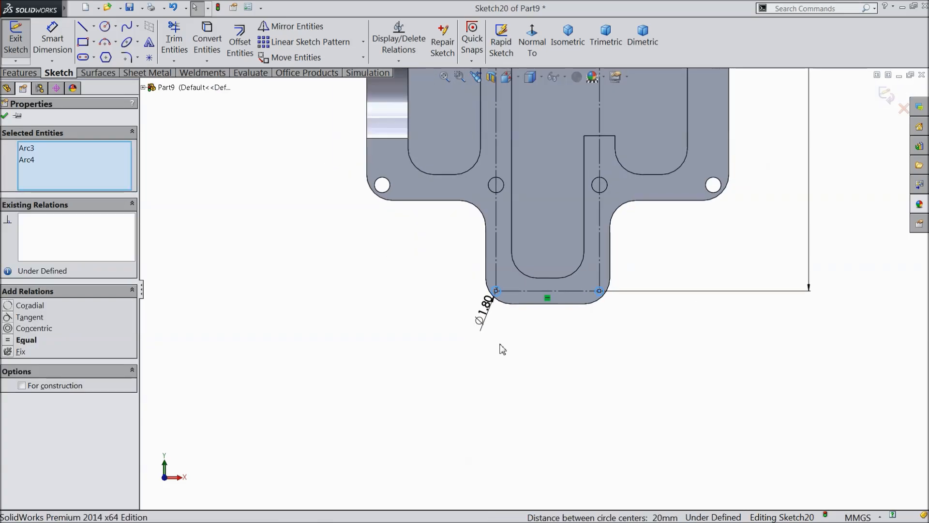
pyautogui.scroll(5, 502, 334)
pyautogui.scroll(-5, 546, 196)
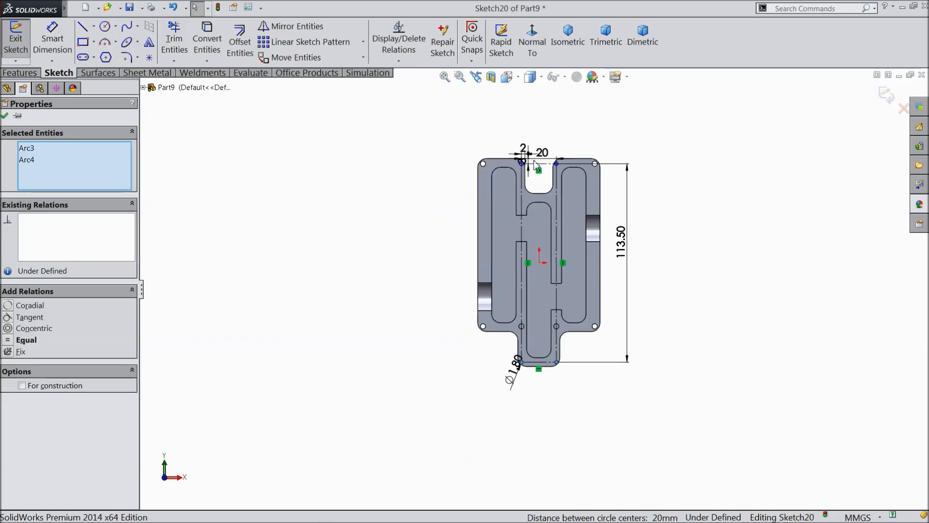
pyautogui.scroll(-4, 577, 226)
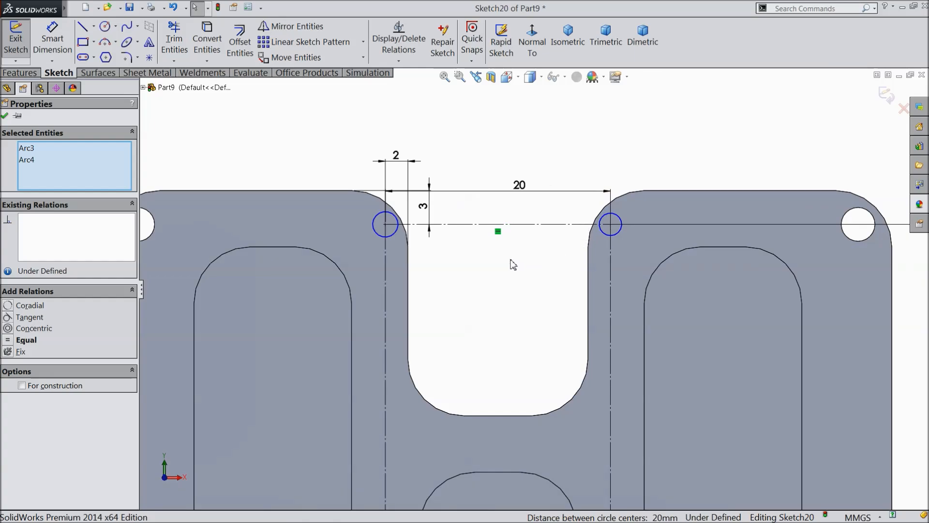
pyautogui.click(397, 237)
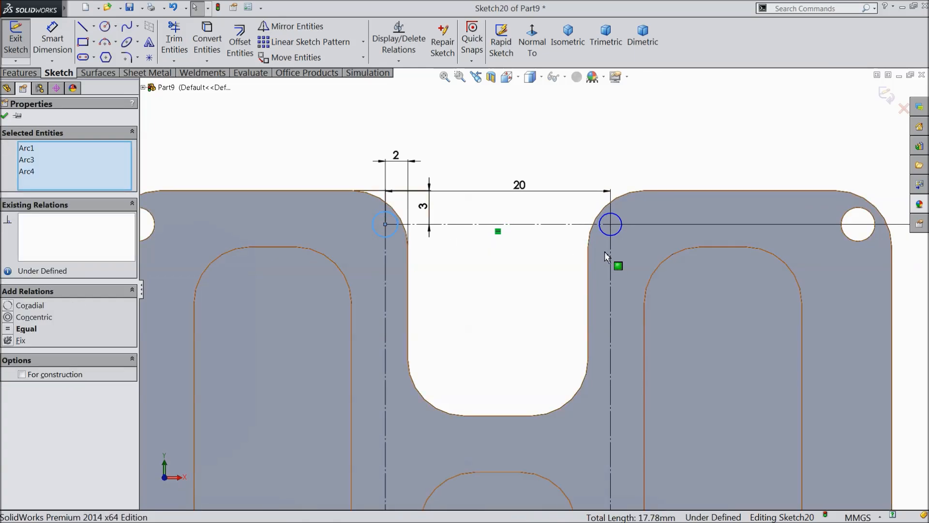
pyautogui.click(606, 237)
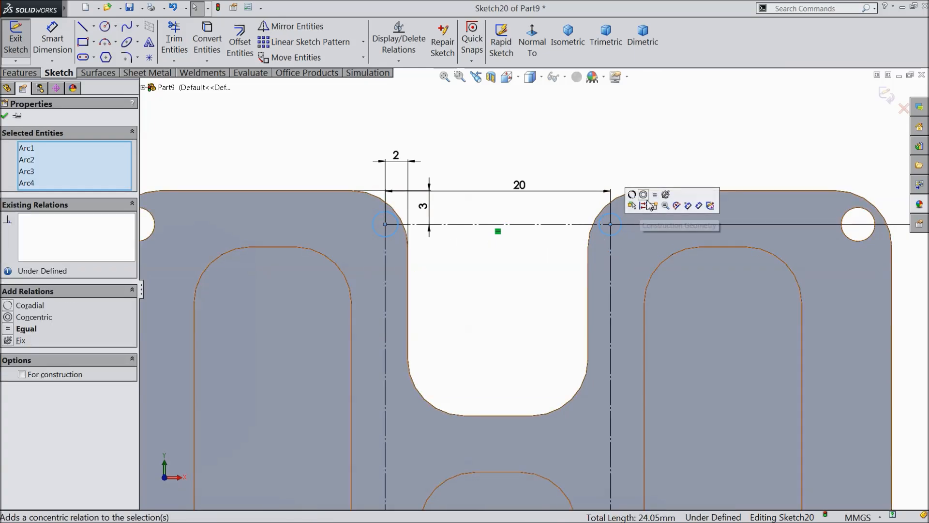
pyautogui.click(656, 197)
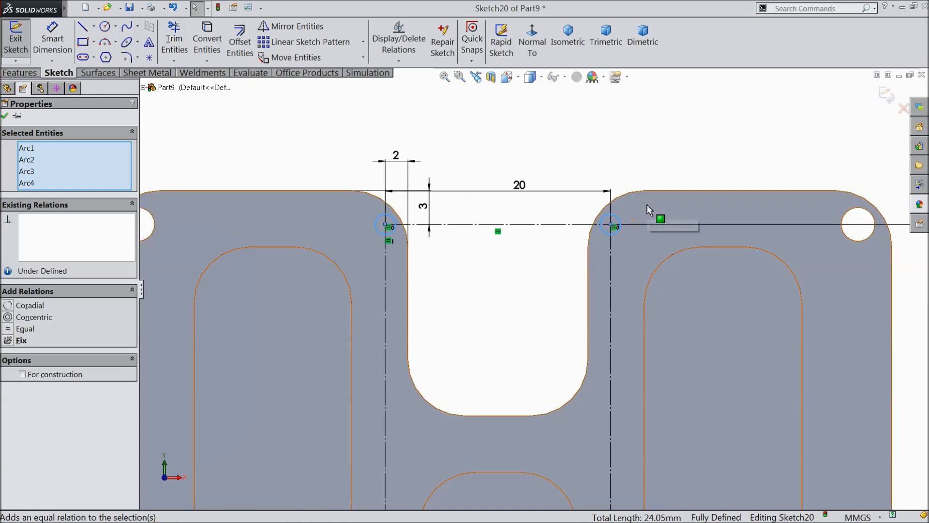
pyautogui.click(6, 116)
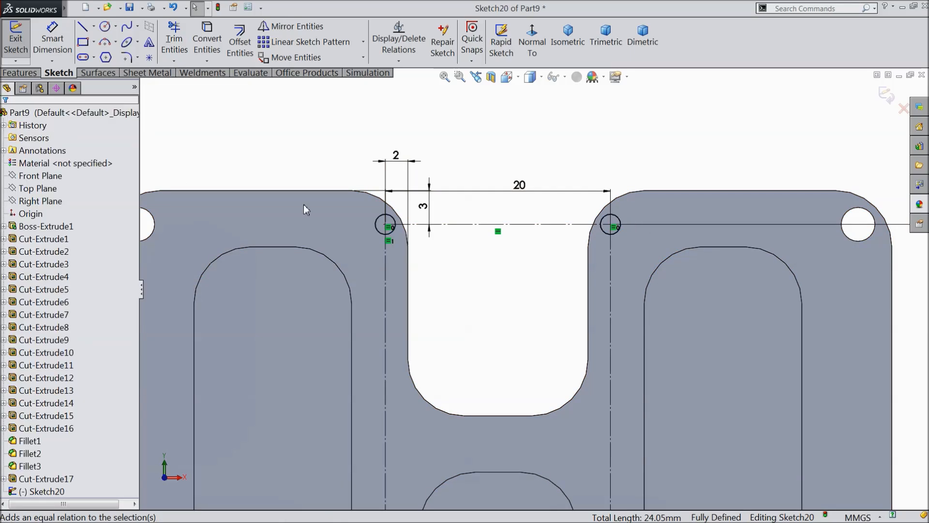
# Set the construction rectangle's overall length between the notched and protruding ends to 113 mm.
pyautogui.scroll(5, 461, 290)
pyautogui.scroll(-2, 552, 400)
pyautogui.scroll(3, 556, 421)
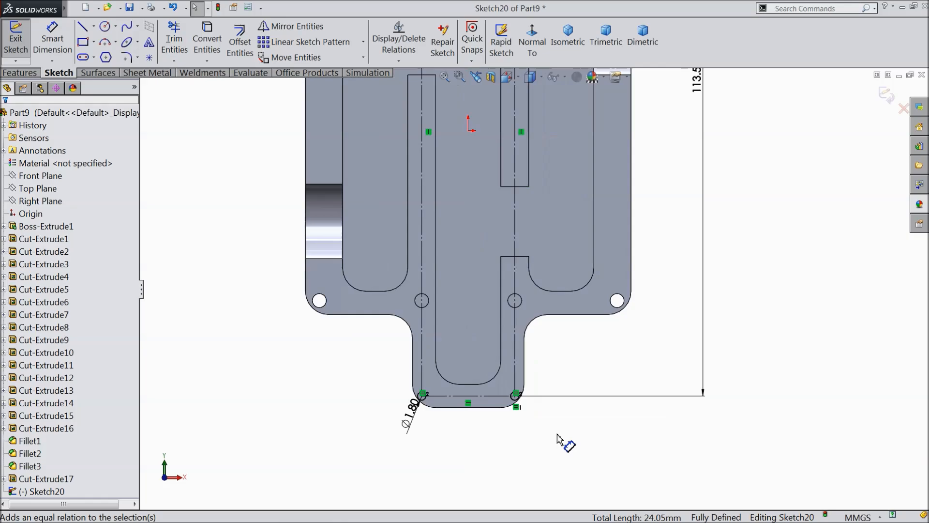
pyautogui.scroll(-3, 525, 397)
pyautogui.doubleClick(617, 198)
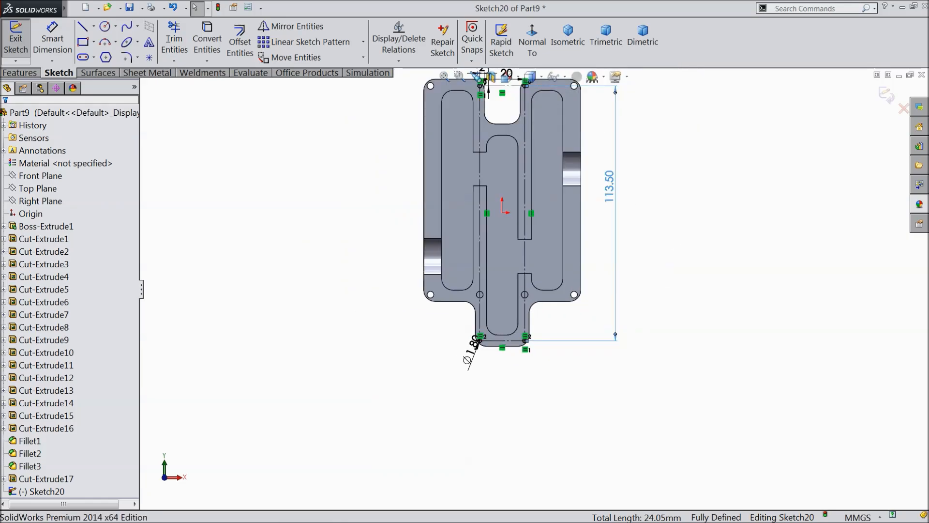
pyautogui.write('113')
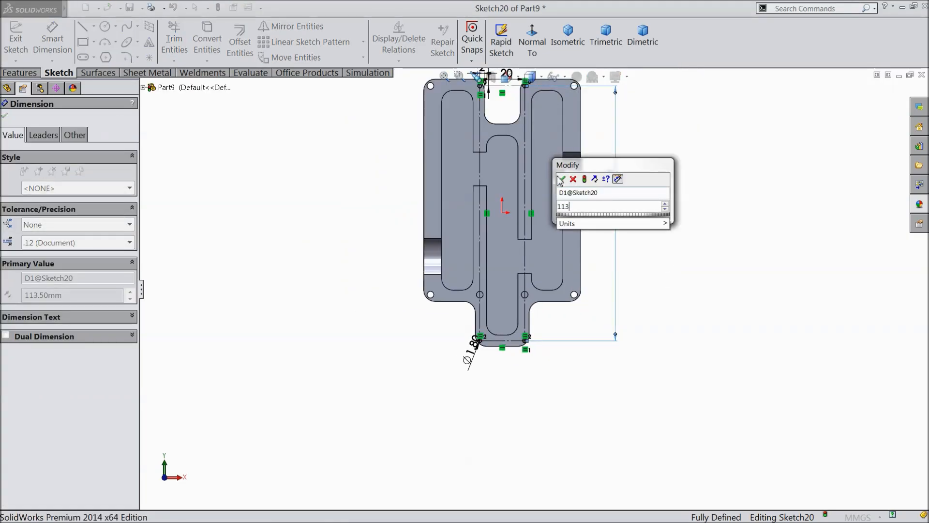
pyautogui.click(561, 180)
# Cut the four corner circles into the housing flange with a blind Extruded Cut 10 mm deep.
pyautogui.scroll(5, 532, 351)
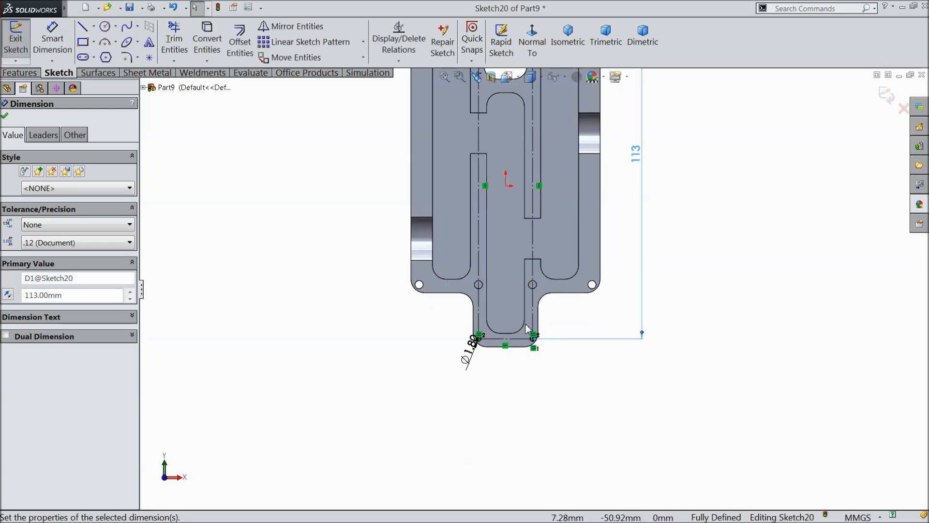
pyautogui.scroll(3, 538, 356)
pyautogui.scroll(-6, 496, 336)
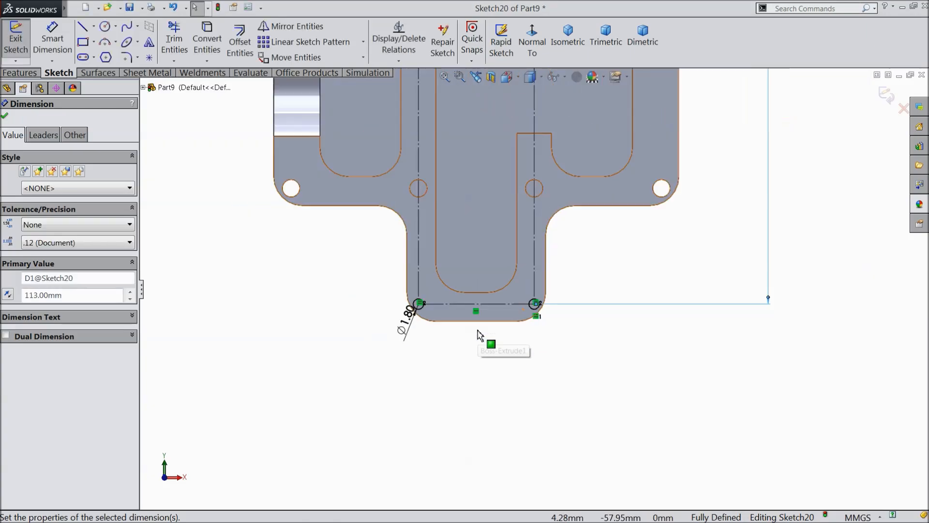
pyautogui.scroll(-2, 460, 296)
pyautogui.moveTo(456, 305); pyautogui.dragTo(423, 240, button='middle')
pyautogui.scroll(3, 495, 310)
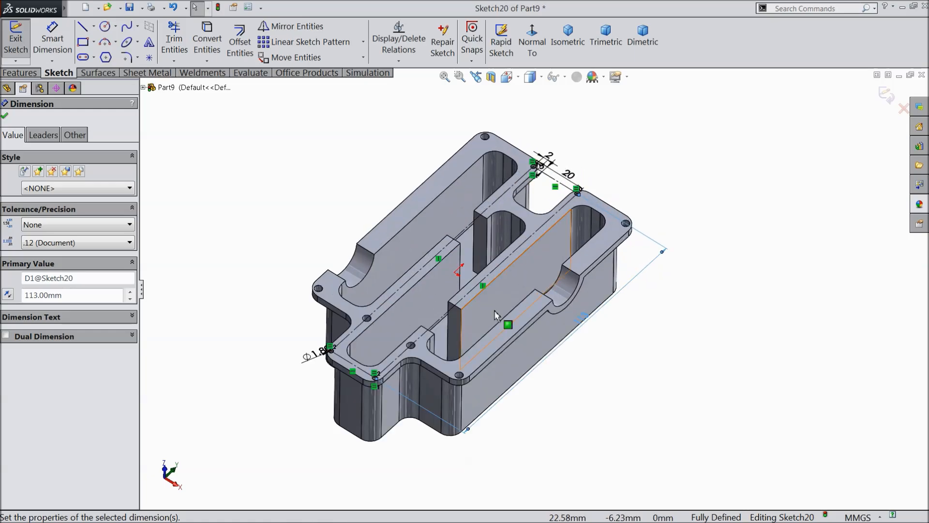
pyautogui.scroll(2, 488, 318)
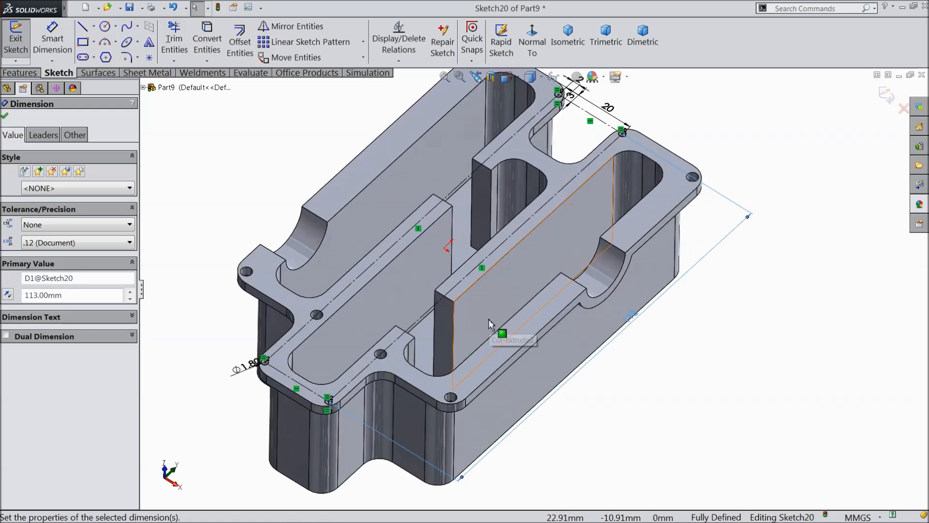
pyautogui.click(19, 73)
pyautogui.click(201, 42)
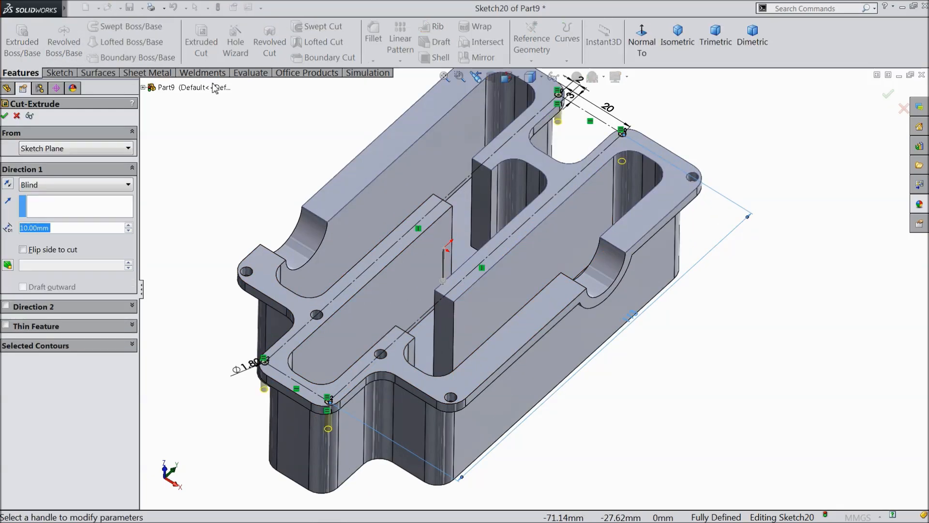
pyautogui.click(5, 116)
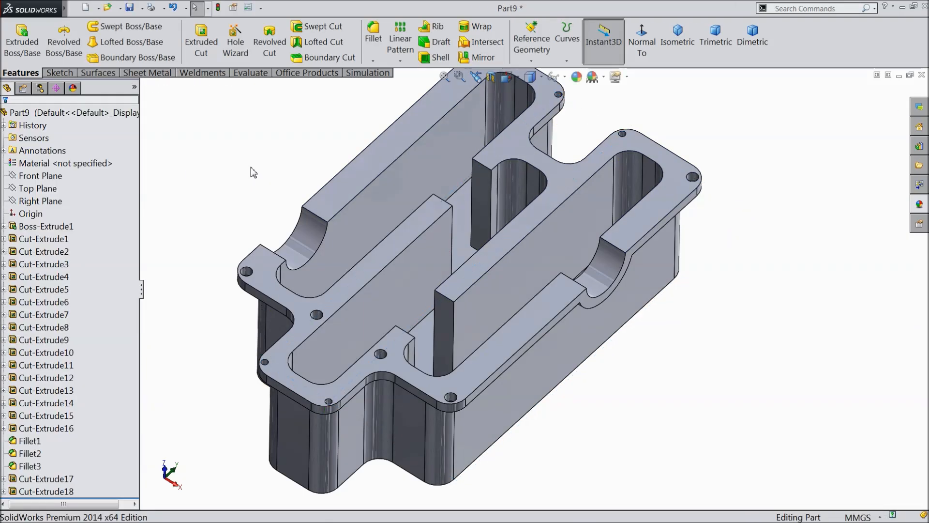
# Apply the cast iron appearance to the whole housing part and open its colour settings.
pyautogui.moveTo(251, 167); pyautogui.dragTo(286, 184, button='middle')
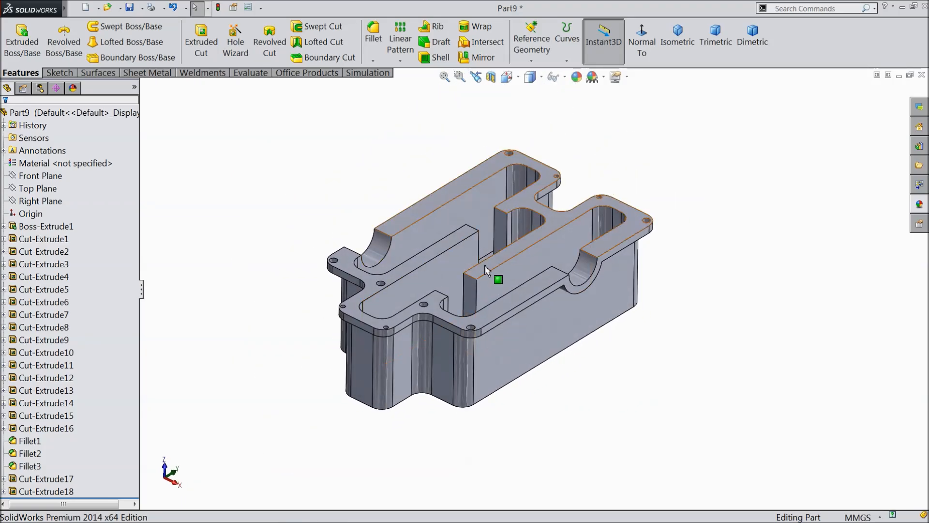
pyautogui.scroll(-2, 485, 265)
pyautogui.scroll(-1, 556, 243)
pyautogui.scroll(1, 463, 263)
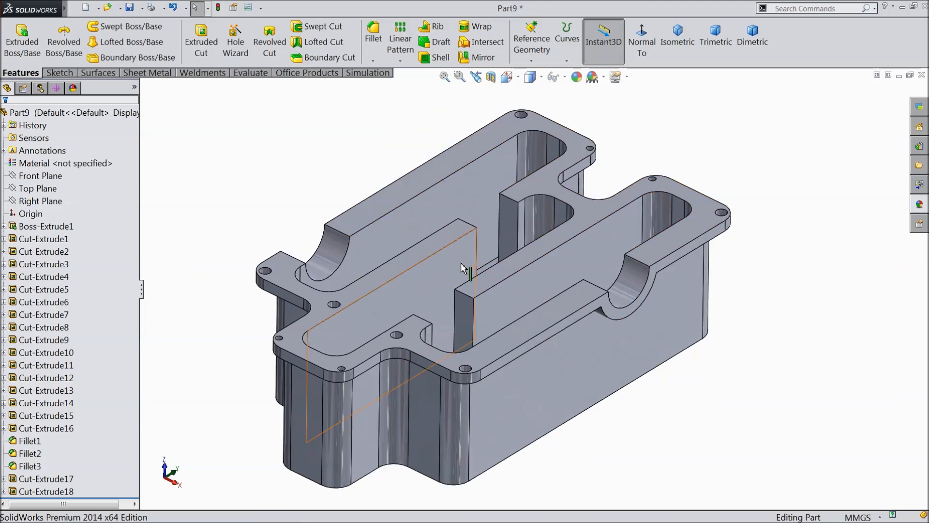
pyautogui.click(917, 204)
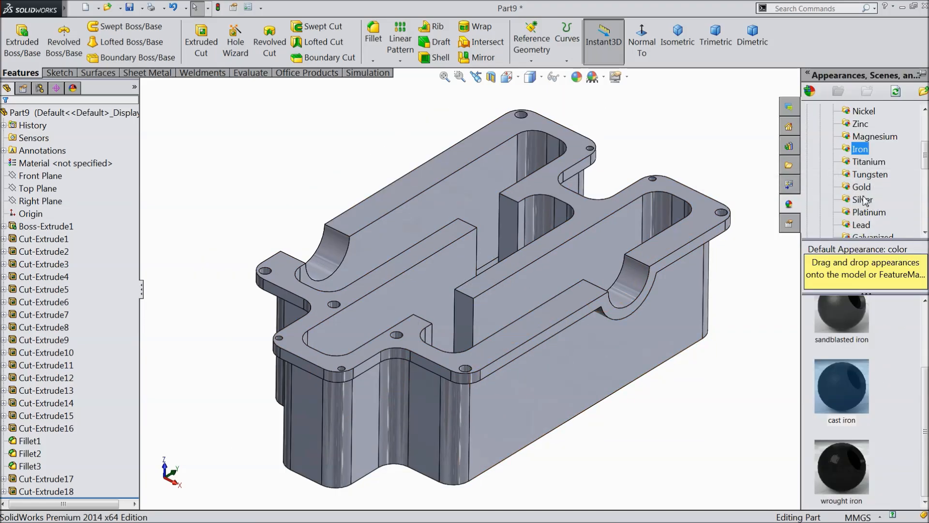
pyautogui.doubleClick(846, 386)
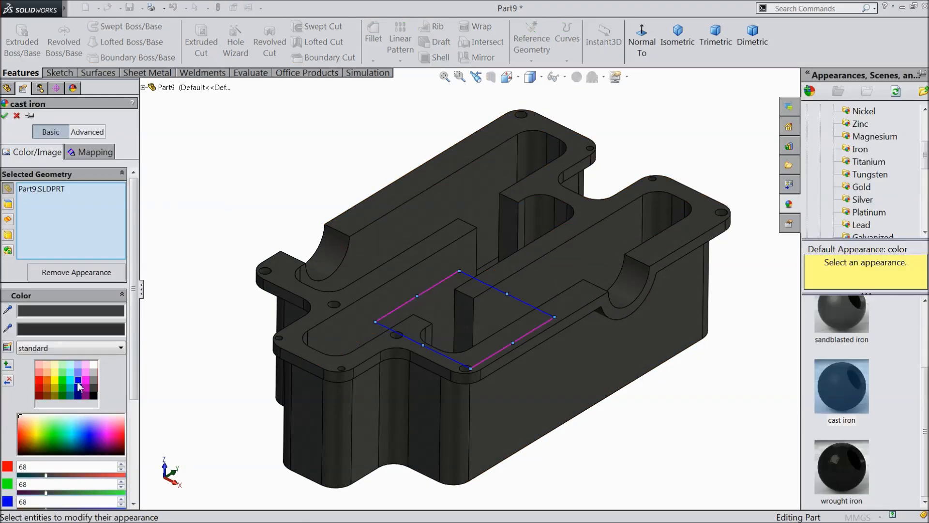
# Recolour the cast iron appearance to a light blue with RGB values 22, 153, 255.
pyautogui.click(77, 381)
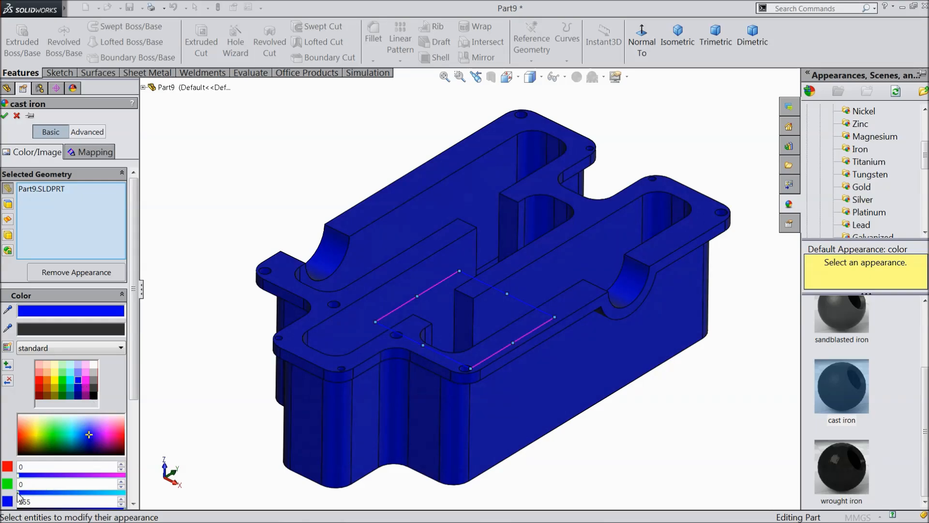
pyautogui.moveTo(18, 493); pyautogui.dragTo(73, 496)
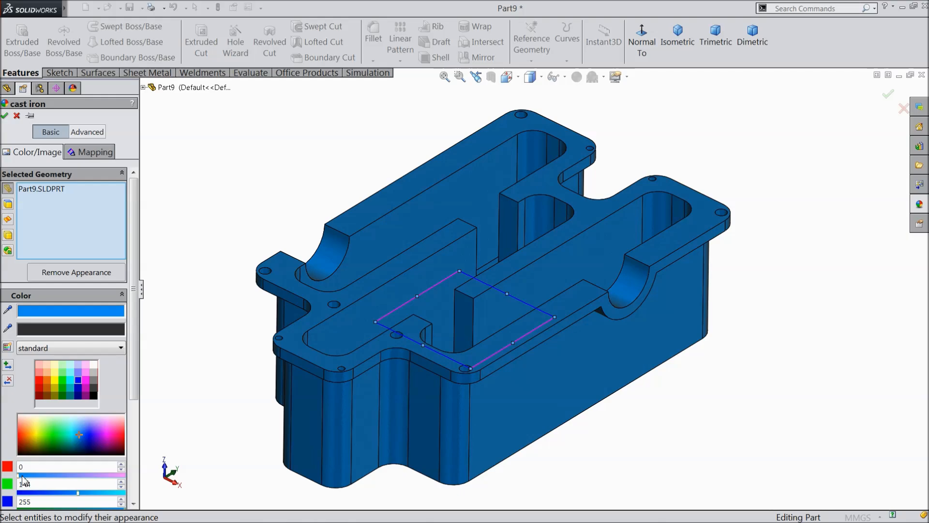
pyautogui.scroll(-3, 129, 416)
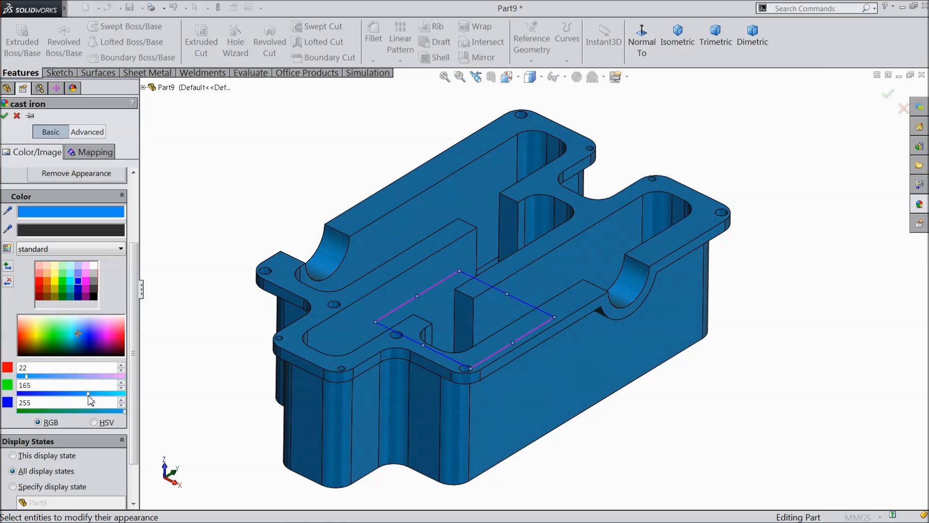
pyautogui.moveTo(187, 398)
pyautogui.mouseDown(button='middle')
pyautogui.moveTo(173, 375)
pyautogui.moveTo(186, 387)
pyautogui.mouseUp(button='middle')
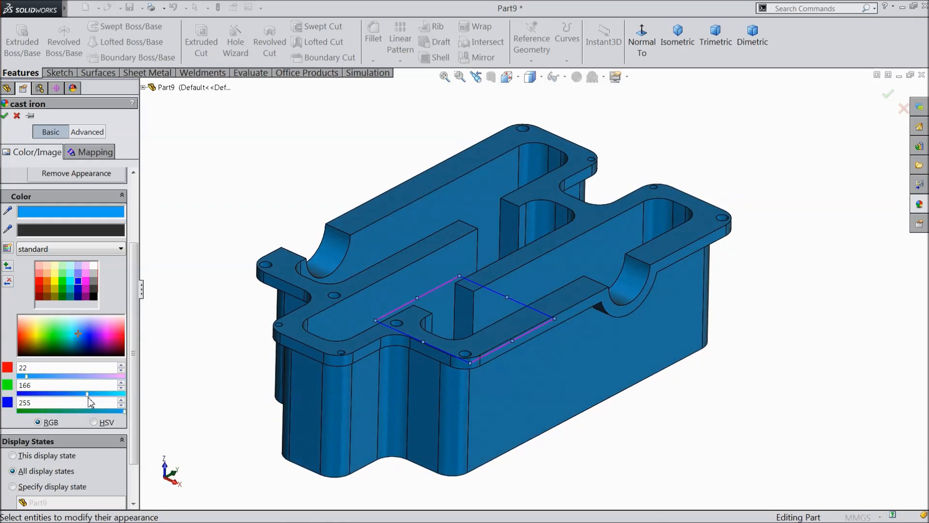
pyautogui.moveTo(78, 396); pyautogui.dragTo(82, 394)
pyautogui.scroll(-2, 492, 364)
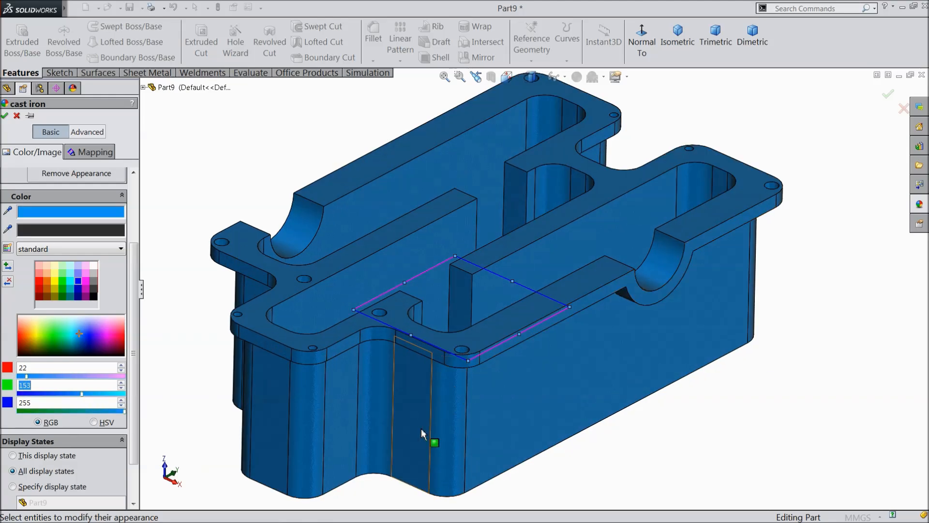
pyautogui.click(4, 117)
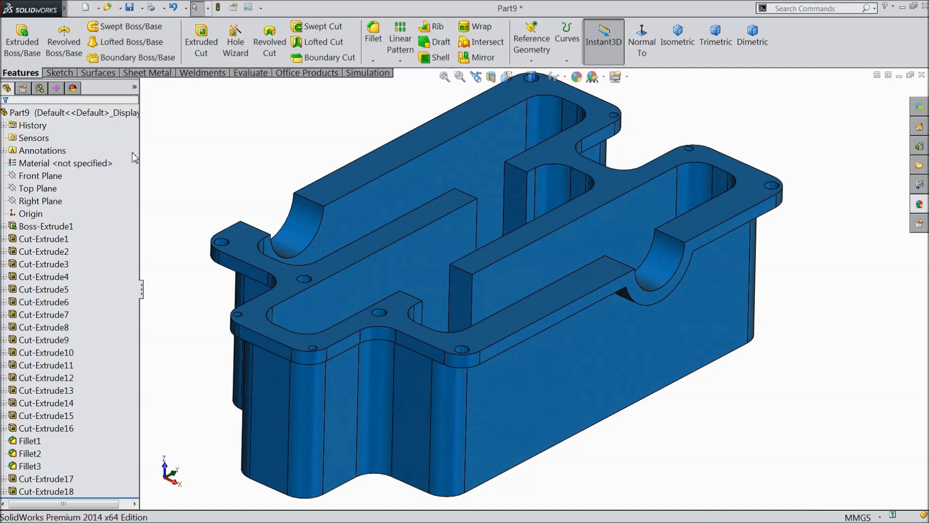
# Save the part as 7.Housing in the Gear Speed Reducer folder on the Desktop.
pyautogui.moveTo(291, 174)
pyautogui.mouseDown(button='middle')
pyautogui.moveTo(280, 160)
pyautogui.moveTo(272, 168)
pyautogui.moveTo(268, 143)
pyautogui.moveTo(289, 172)
pyautogui.mouseUp(button='middle')
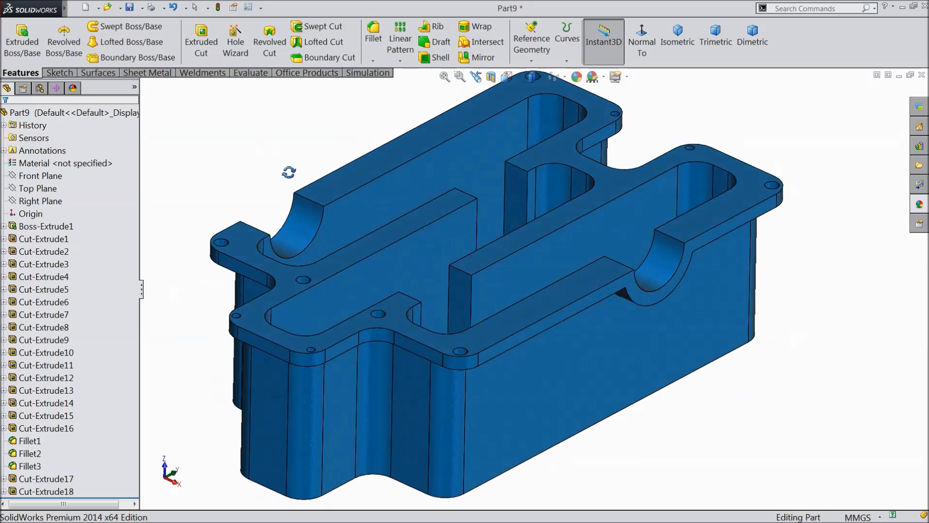
pyautogui.click(129, 6)
pyautogui.click(310, 158)
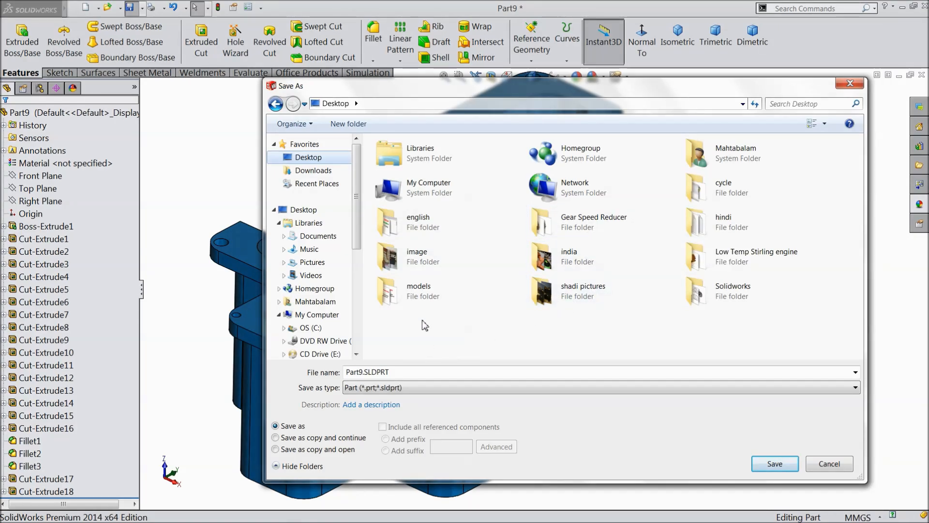
pyautogui.doubleClick(586, 224)
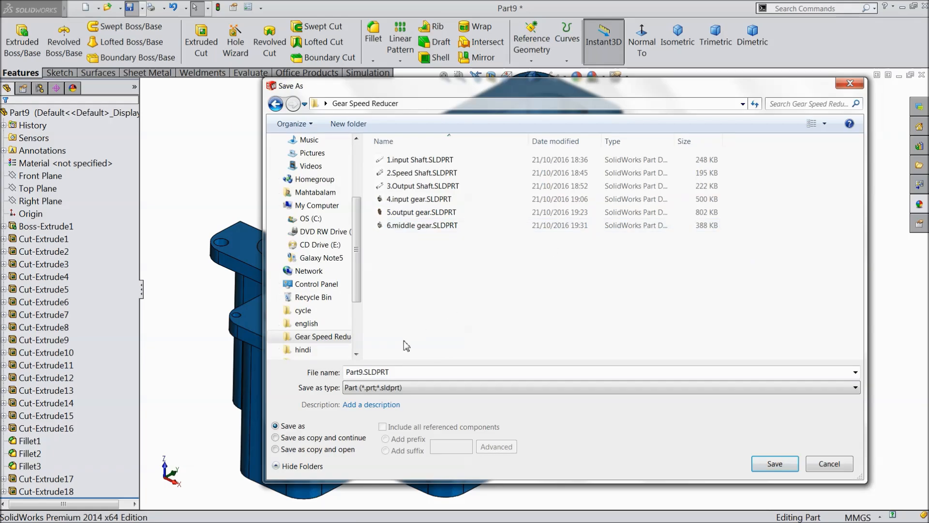
pyautogui.doubleClick(403, 372)
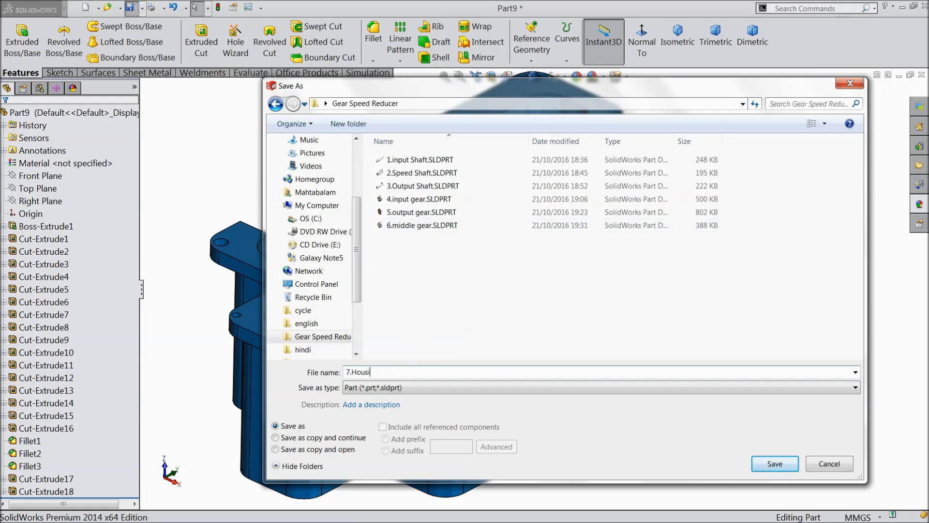
pyautogui.click(763, 468)
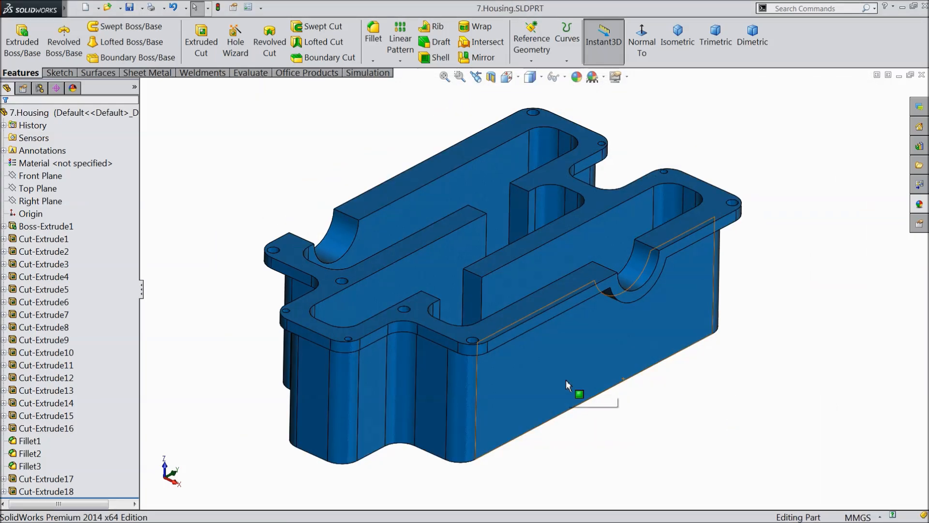
# Apply the gloss blue car paint appearance to the whole housing.
pyautogui.scroll(-2, 565, 379)
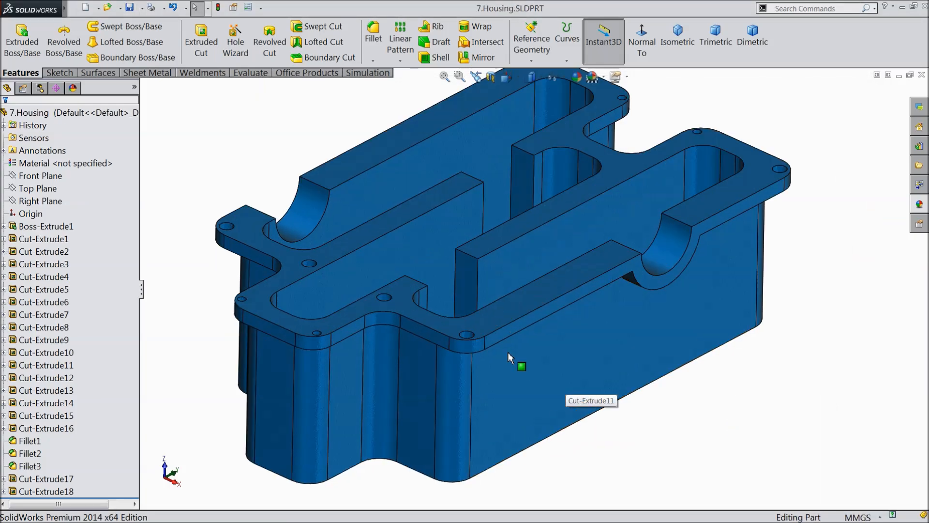
pyautogui.click(918, 206)
pyautogui.scroll(-3, 859, 192)
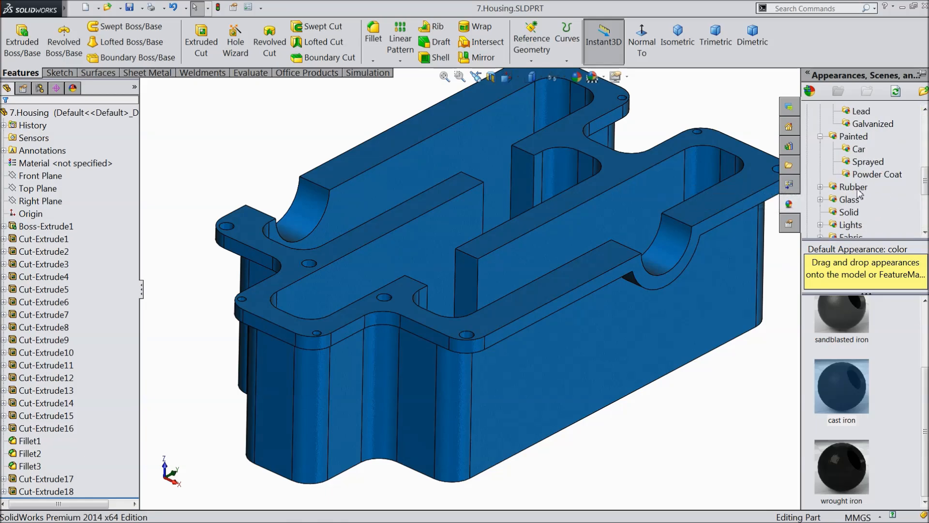
pyautogui.click(857, 149)
pyautogui.scroll(-5, 852, 368)
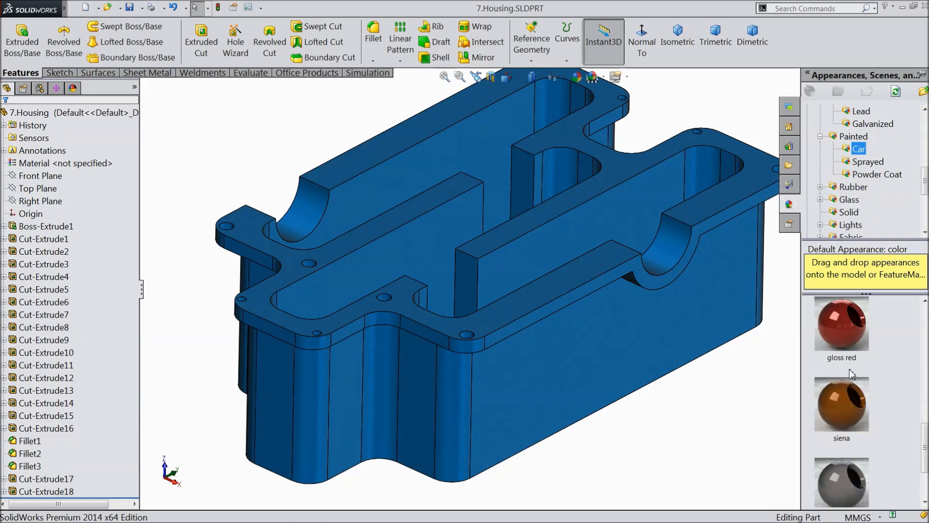
pyautogui.doubleClick(837, 492)
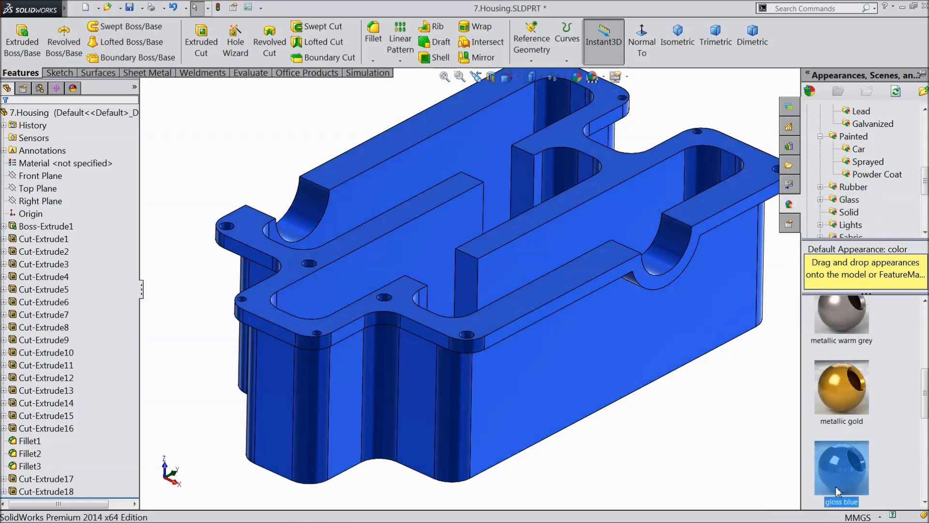
# Brighten the gloss blue appearance by setting its blue component to 250 and raising its green component.
pyautogui.click(576, 79)
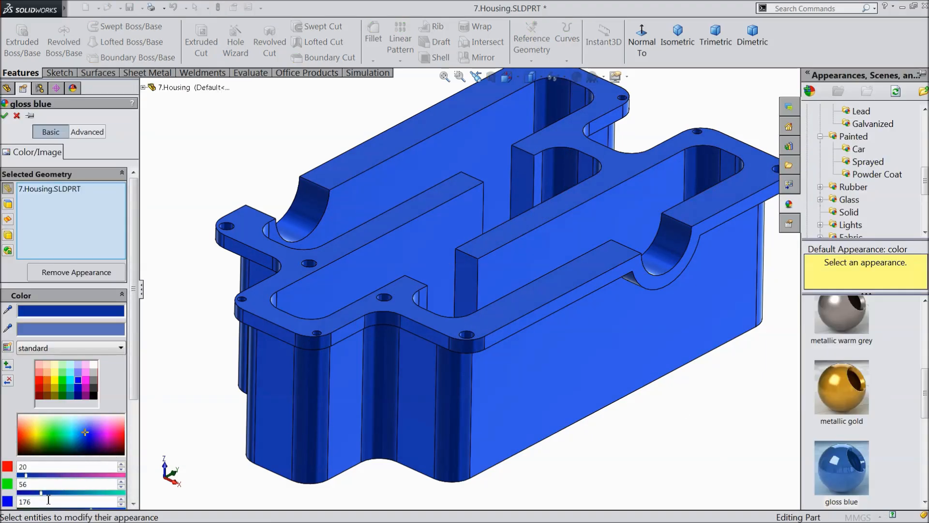
pyautogui.scroll(-2, 97, 438)
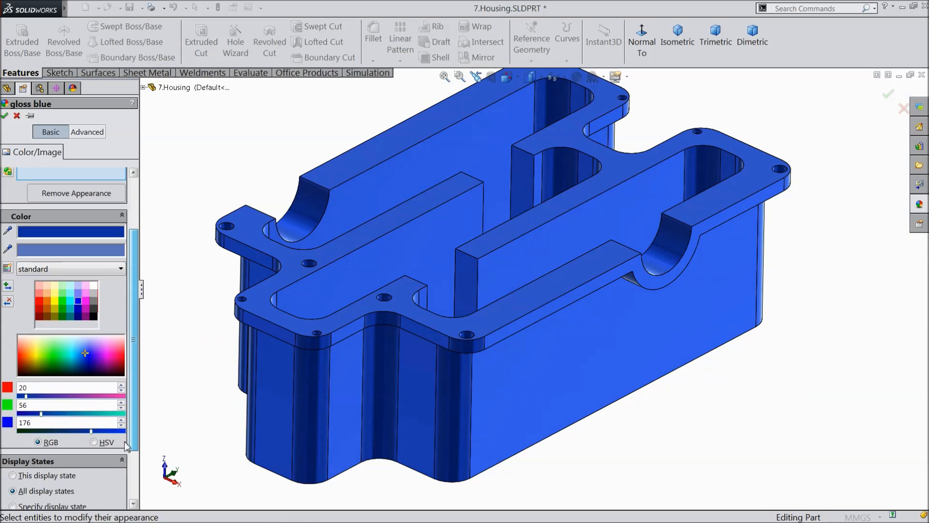
pyautogui.moveTo(92, 431); pyautogui.dragTo(119, 434)
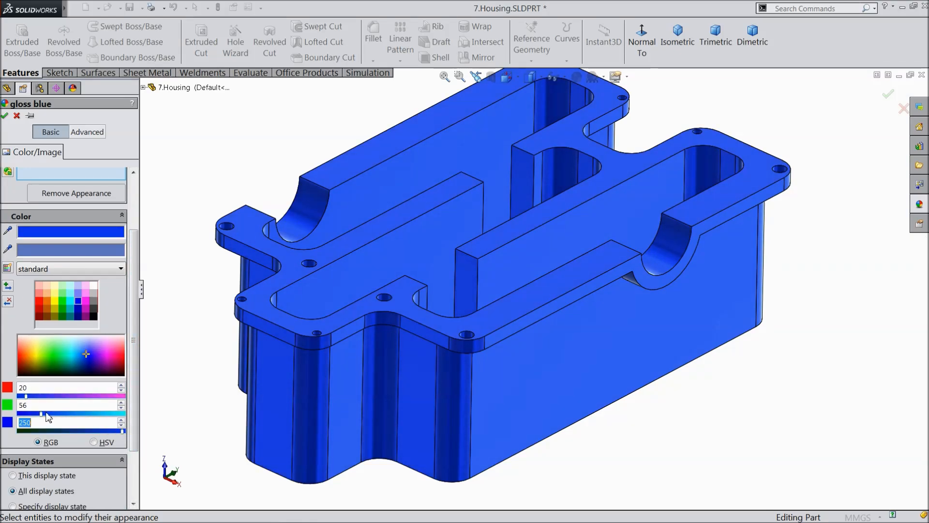
pyautogui.moveTo(41, 414); pyautogui.dragTo(64, 411)
pyautogui.click(5, 116)
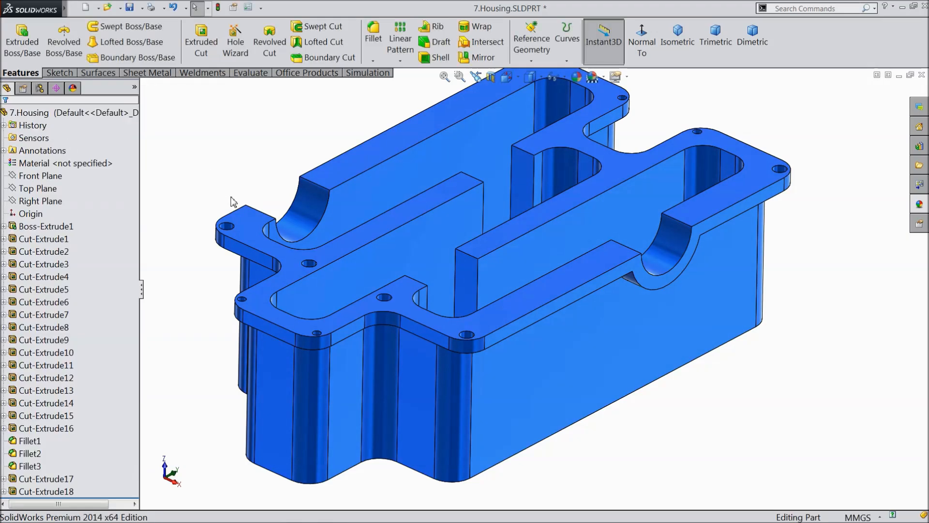
pyautogui.scroll(1, 231, 201)
pyautogui.moveTo(233, 205)
pyautogui.mouseDown(button='middle')
pyautogui.moveTo(281, 208)
pyautogui.moveTo(228, 198)
pyautogui.moveTo(214, 153)
pyautogui.moveTo(238, 201)
pyautogui.moveTo(232, 196)
pyautogui.mouseUp(button='middle')
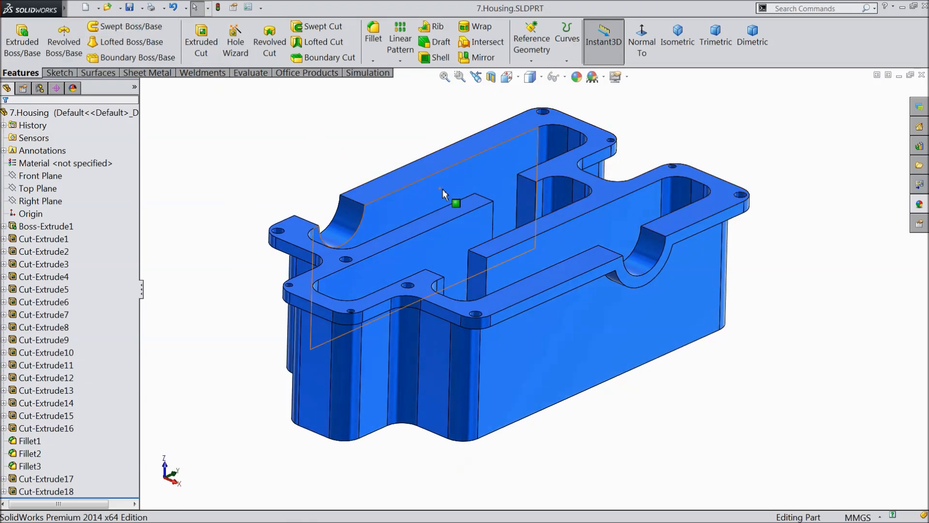
pyautogui.scroll(-2, 458, 196)
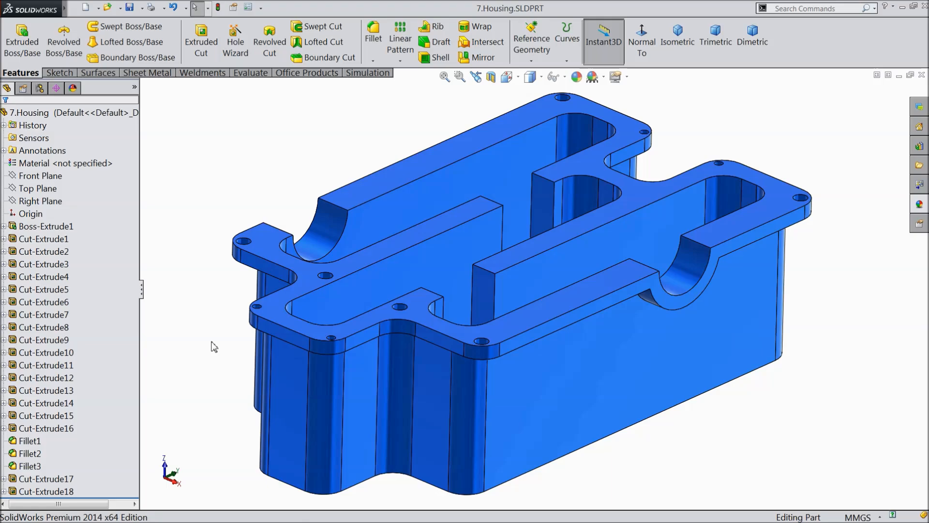
pyautogui.moveTo(213, 349); pyautogui.dragTo(227, 417, button='middle')
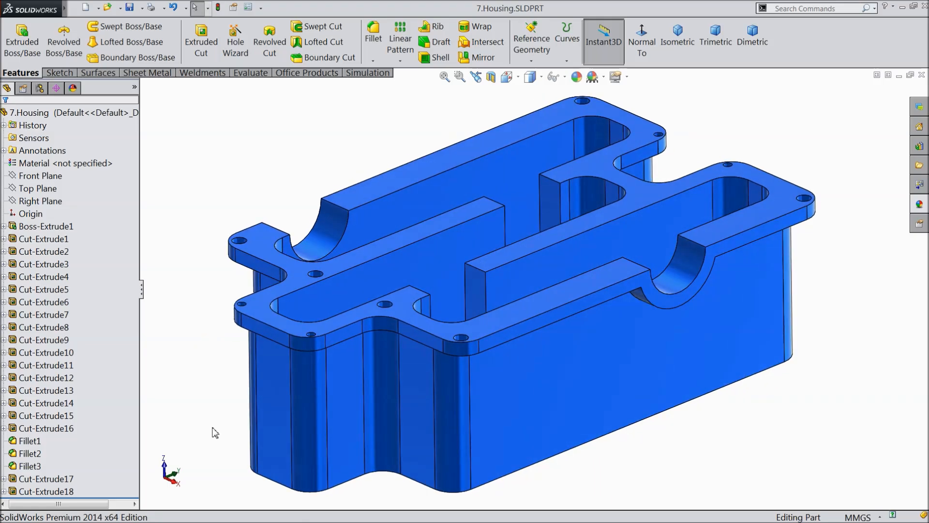
# Start a sketch on the inner partition wall's long side face, view it straight on, and show hidden lines.
pyautogui.scroll(-4, 554, 213)
pyautogui.click(559, 206)
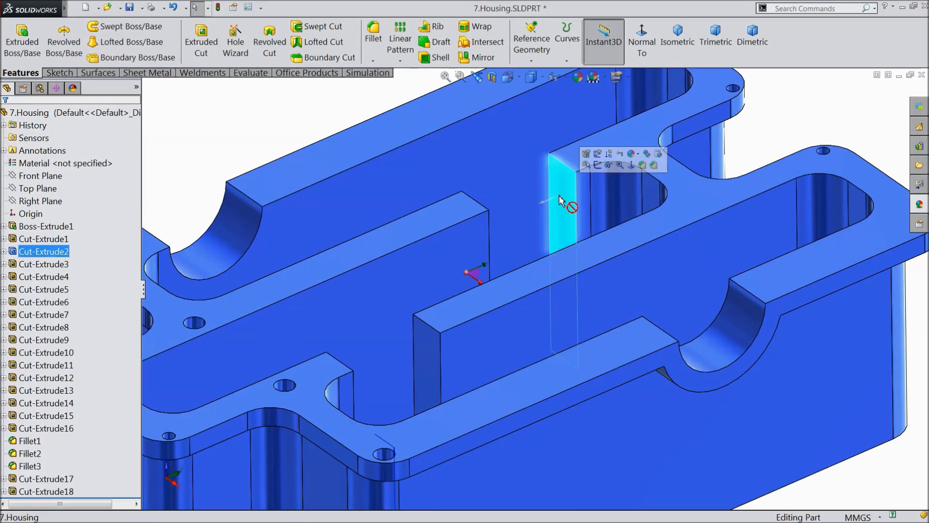
pyautogui.scroll(6, 506, 229)
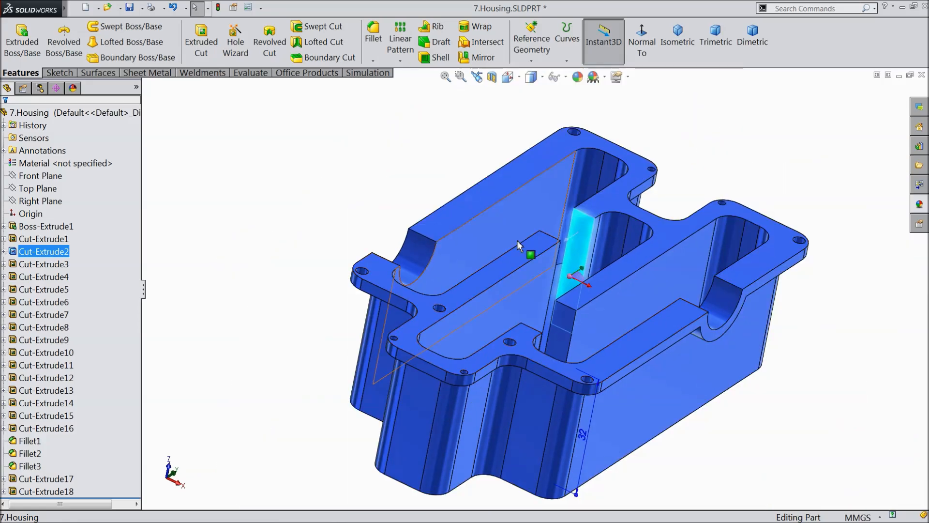
pyautogui.moveTo(517, 240); pyautogui.dragTo(493, 307, button='middle')
pyautogui.click(493, 307)
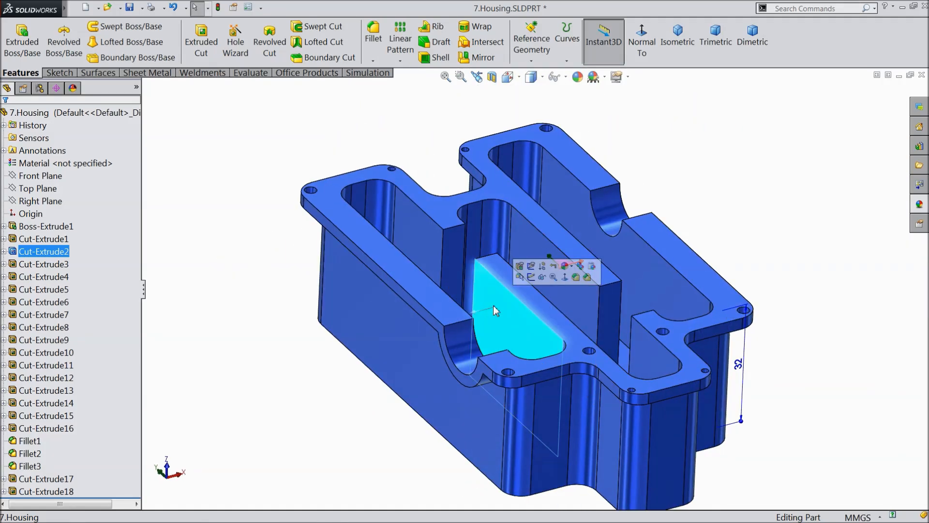
pyautogui.click(525, 275)
pyautogui.click(642, 44)
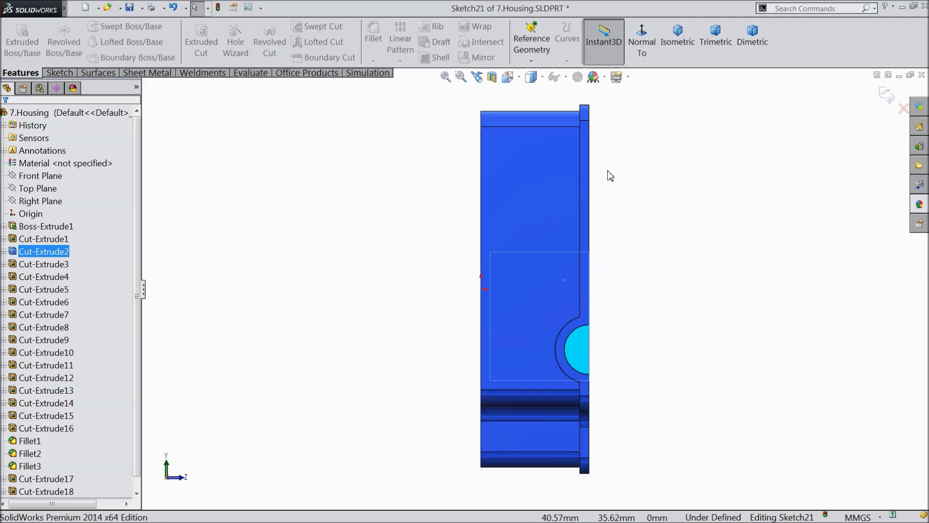
pyautogui.click(544, 78)
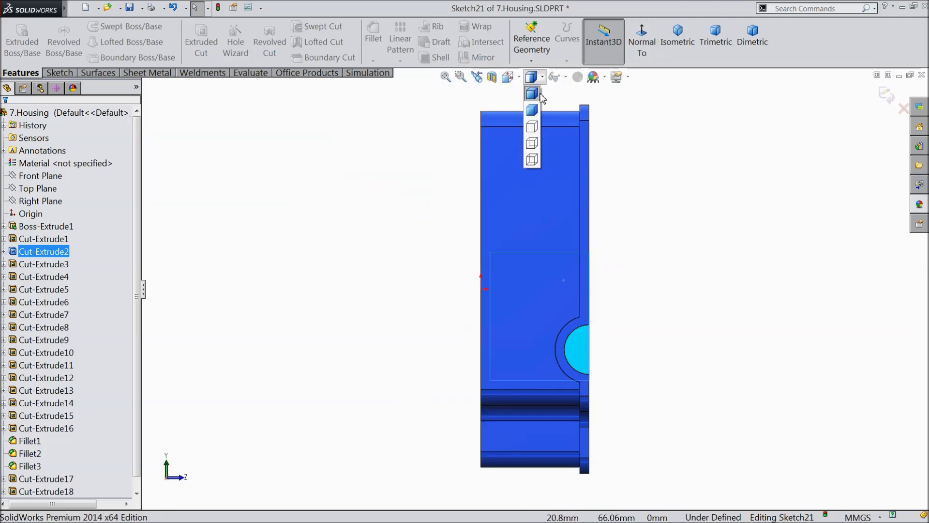
pyautogui.click(531, 144)
pyautogui.scroll(-2, 622, 204)
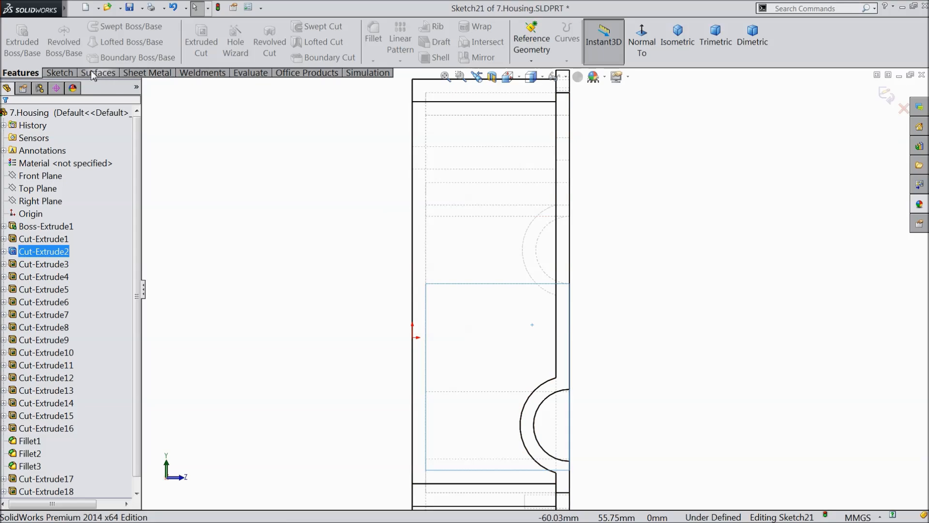
# Sketch a circle on the flange's outer edge, concentric with the hidden semicircular bore, and set its diameter to 15 mm.
pyautogui.click(59, 73)
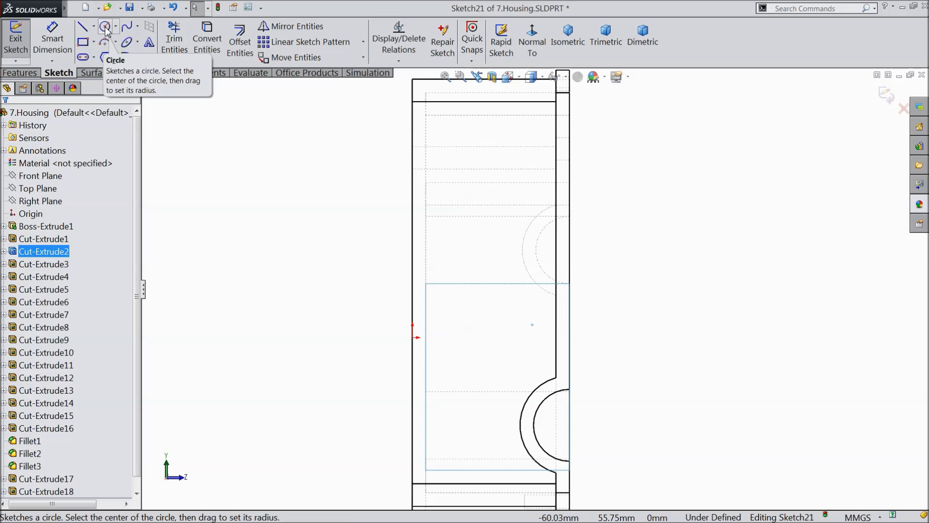
pyautogui.click(105, 27)
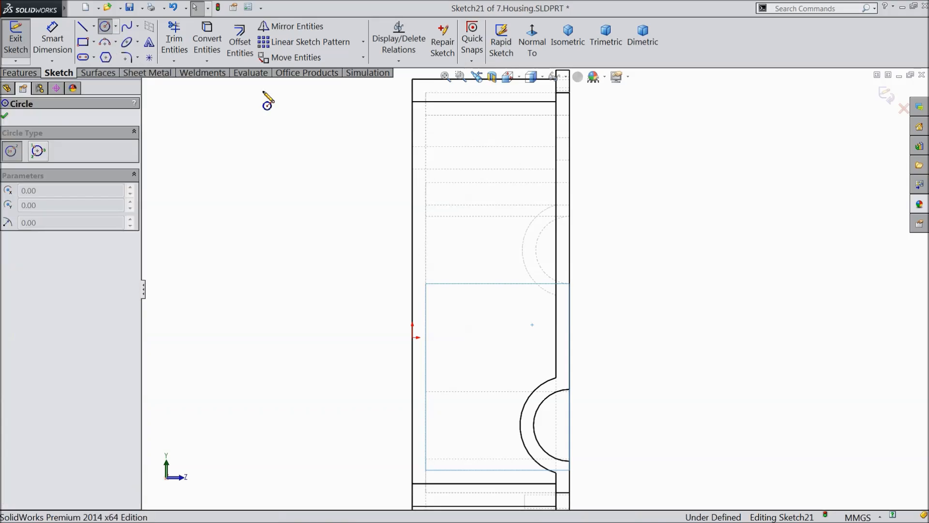
pyautogui.click(569, 250)
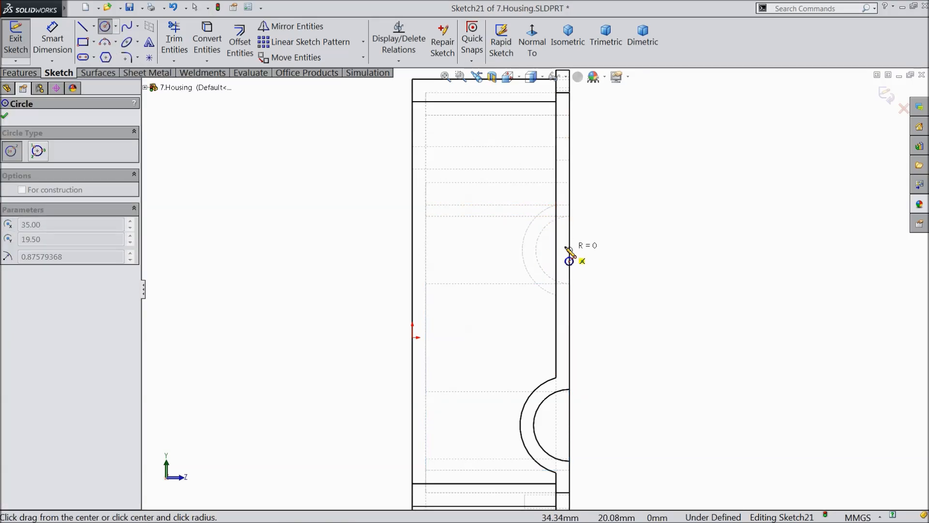
pyautogui.click(542, 241)
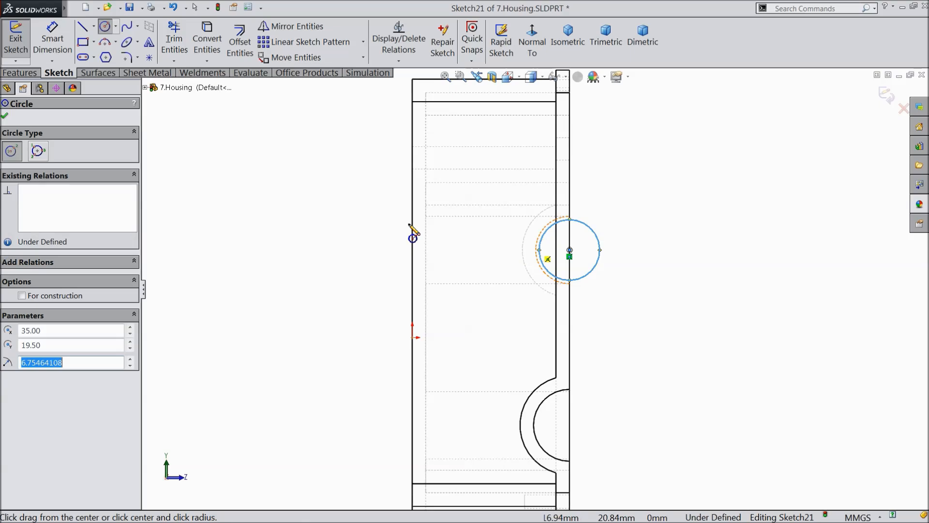
pyautogui.click(57, 46)
pyautogui.click(600, 265)
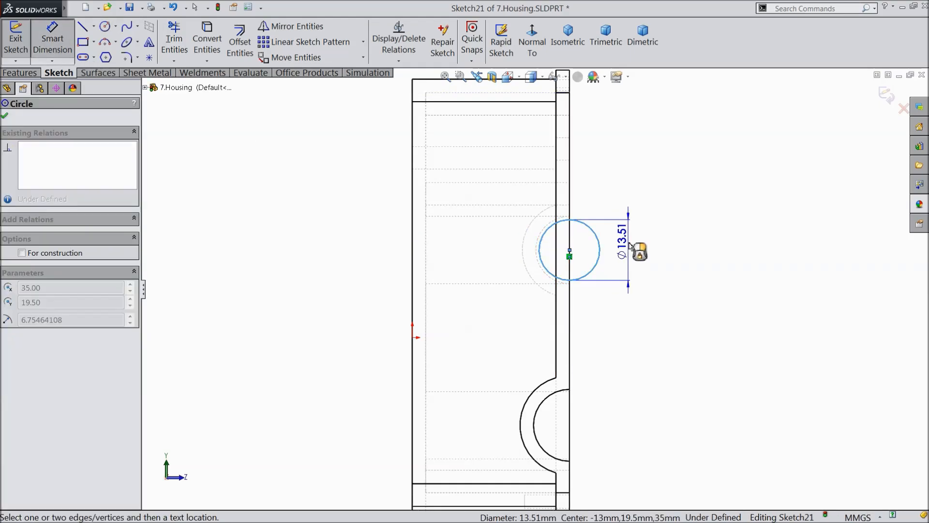
pyautogui.click(638, 250)
pyautogui.write('15')
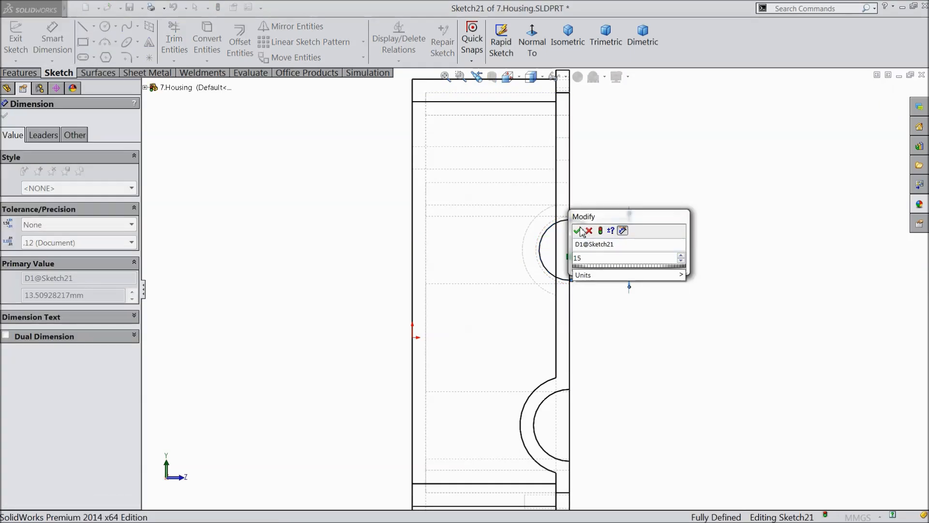
pyautogui.click(580, 231)
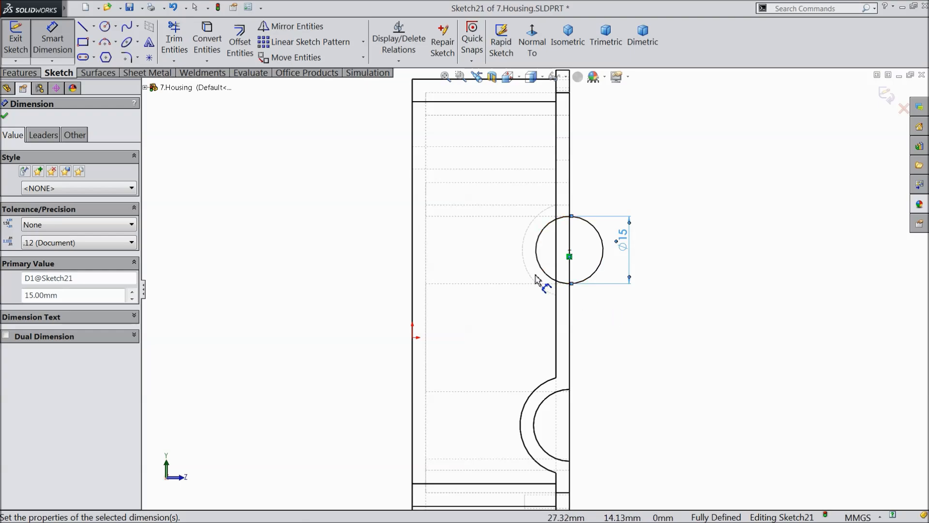
# Join the circle's two ends on the flange edge with a three-sided line profile about 23.6 mm long, deleting the stray diagonal line.
pyautogui.click(84, 30)
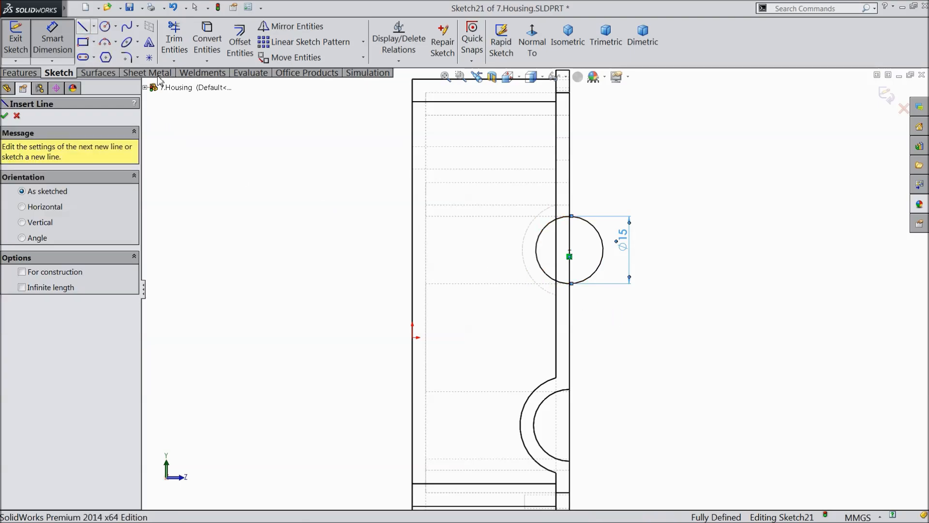
pyautogui.click(571, 216)
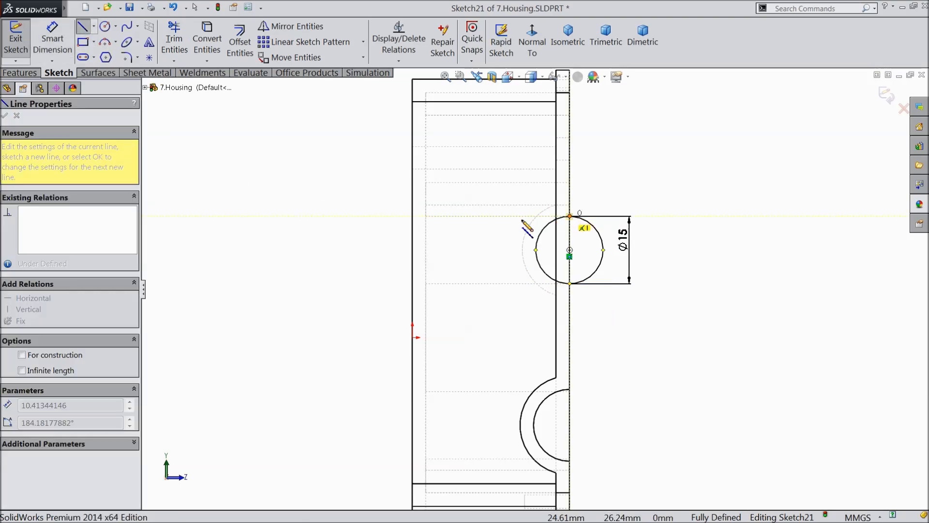
pyautogui.click(463, 216)
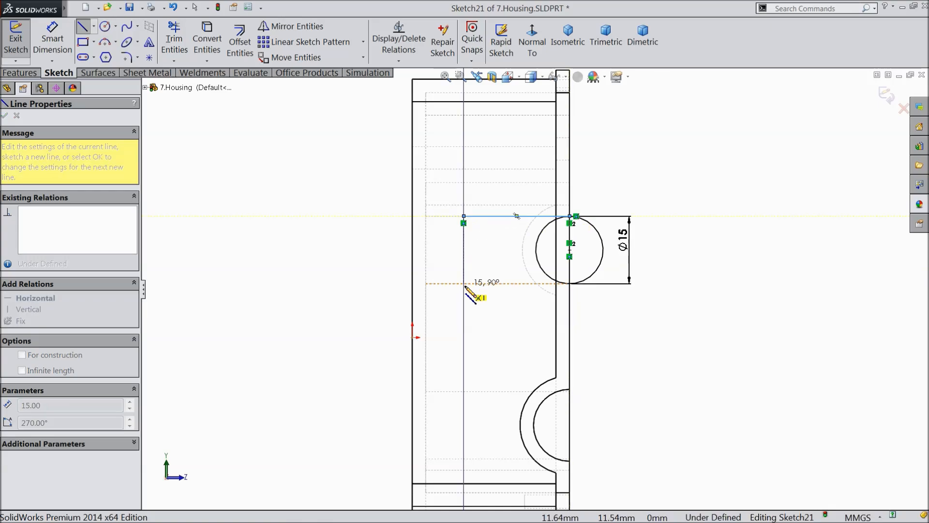
pyautogui.click(464, 284)
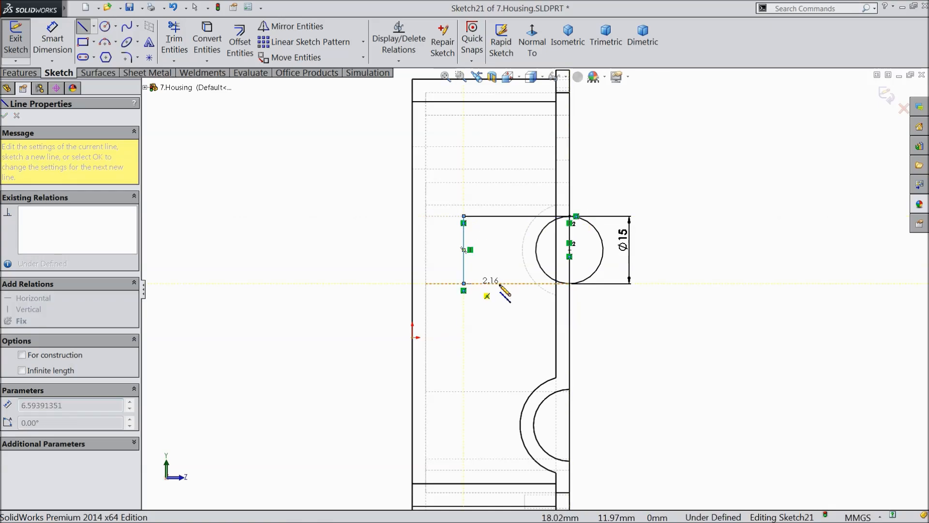
pyautogui.click(570, 284)
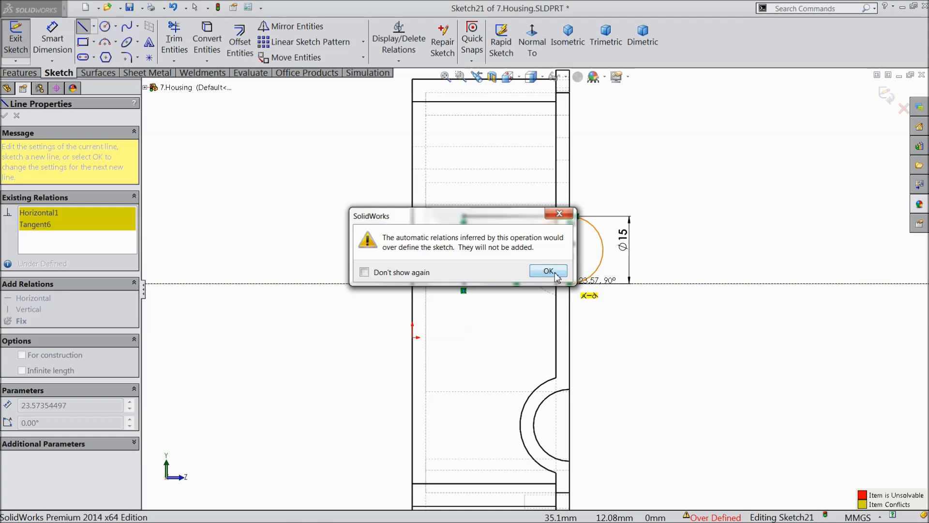
pyautogui.click(555, 277)
pyautogui.rightClick(616, 235)
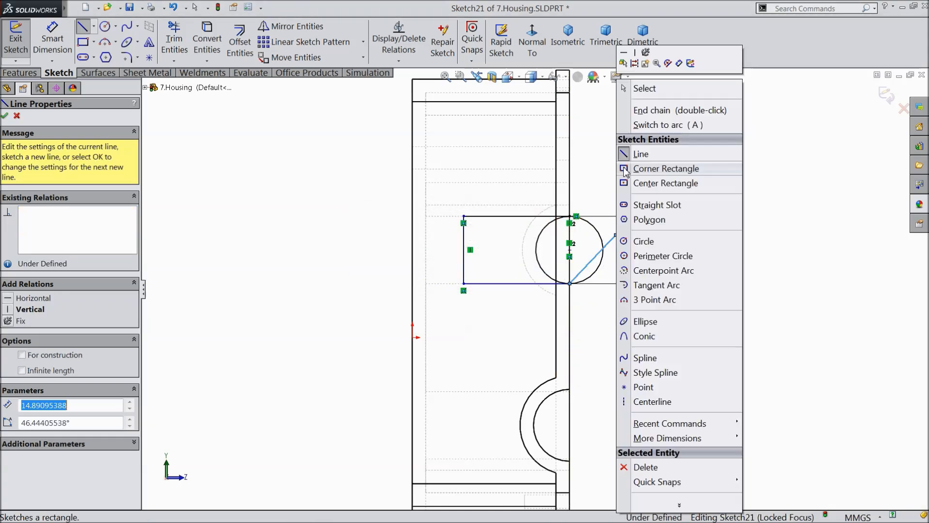
pyautogui.click(644, 88)
pyautogui.scroll(-3, 617, 244)
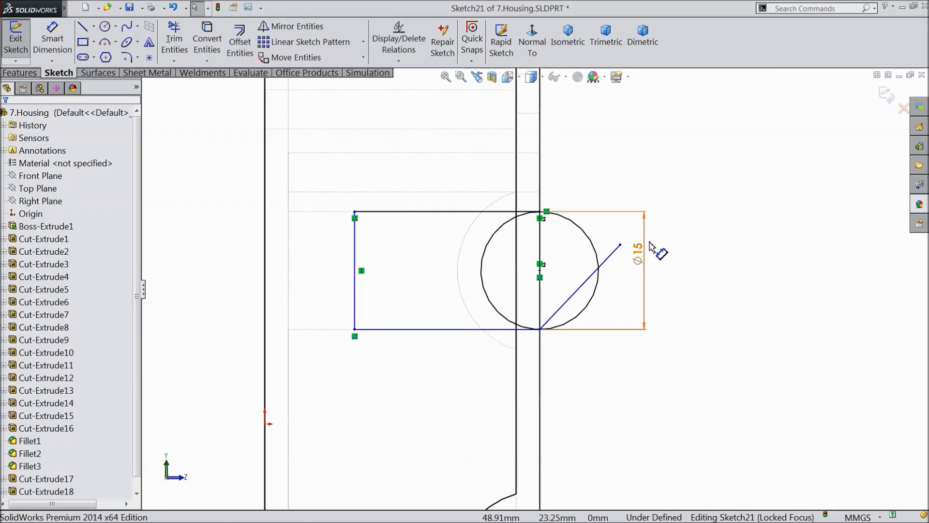
pyautogui.click(607, 258)
pyautogui.press('Delete')
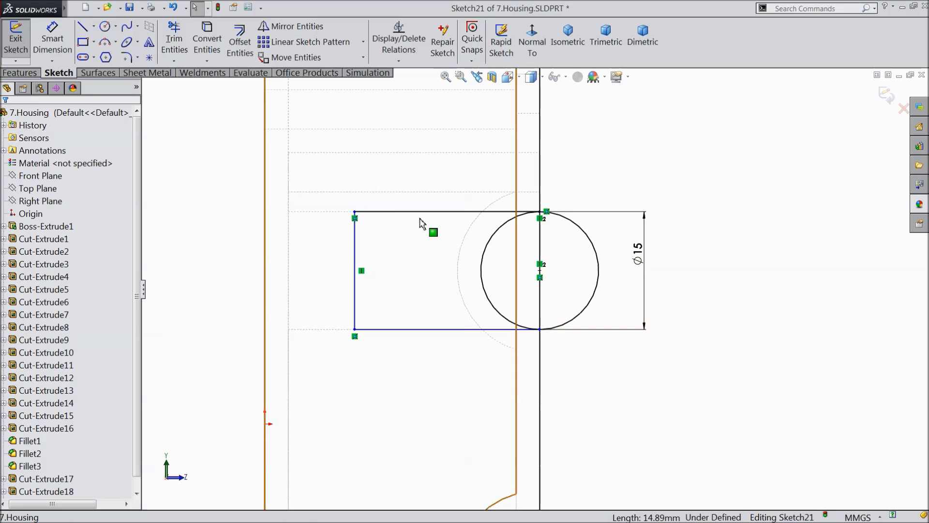
# Trim away the half of the circle that lies outside the housing's flange edge.
pyautogui.click(175, 40)
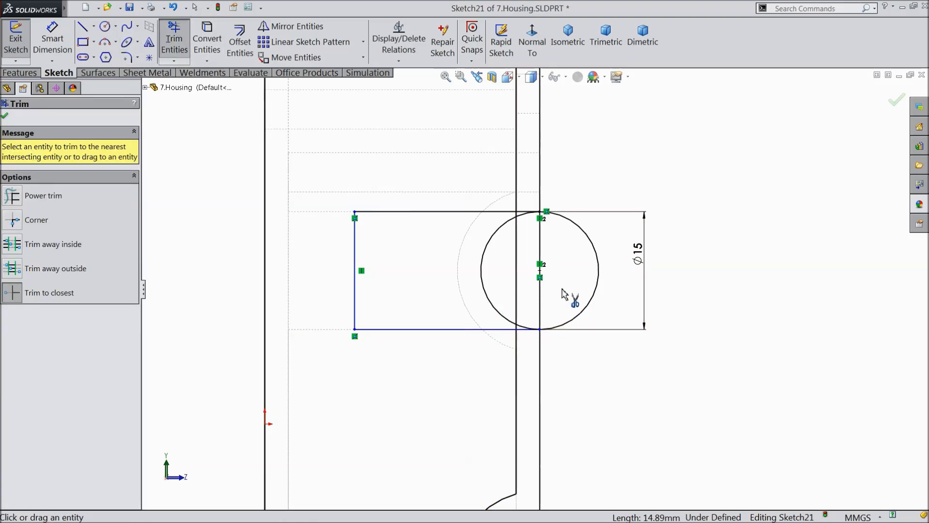
pyautogui.click(592, 299)
pyautogui.scroll(3, 585, 310)
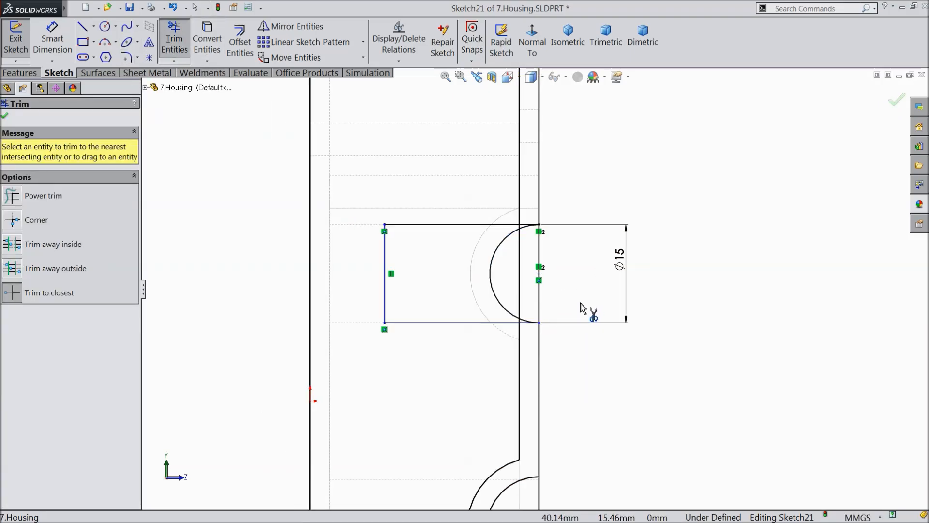
pyautogui.scroll(2, 573, 324)
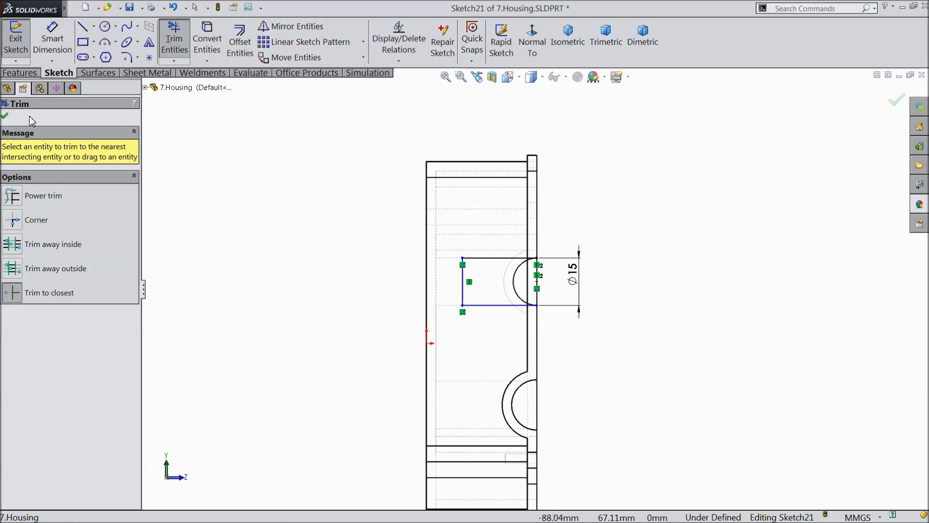
pyautogui.click(8, 118)
# Dimension the profile's lower line to 32 mm.
pyautogui.click(52, 39)
pyautogui.scroll(-3, 504, 314)
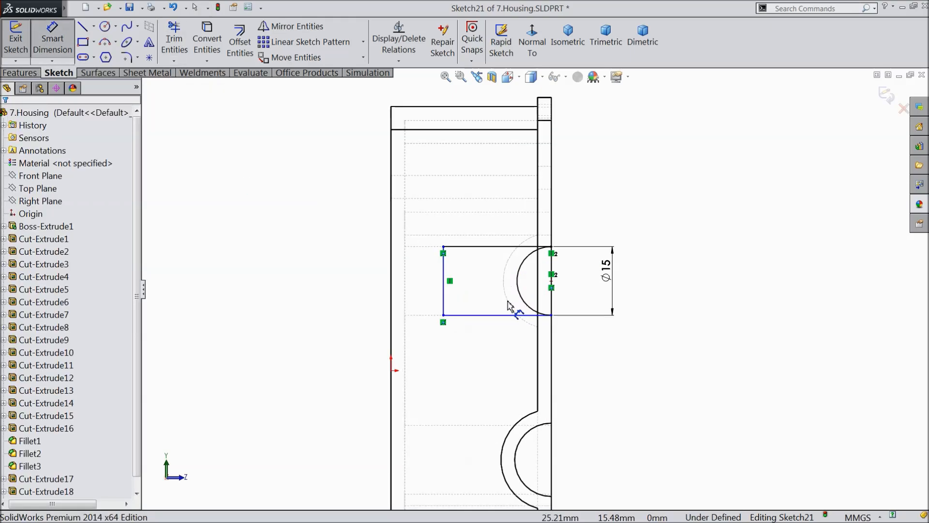
pyautogui.click(499, 322)
pyautogui.click(501, 364)
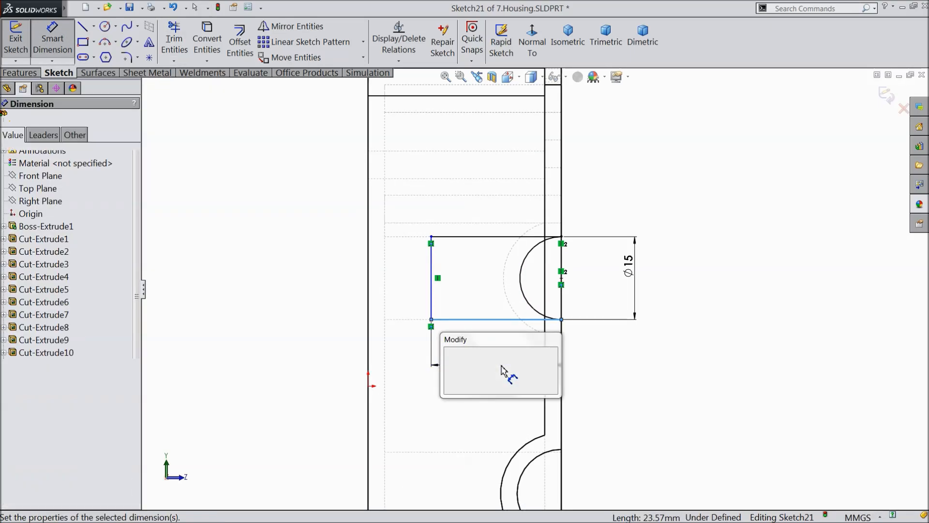
pyautogui.write('2')
pyautogui.press('BackSpace')
pyautogui.write('32')
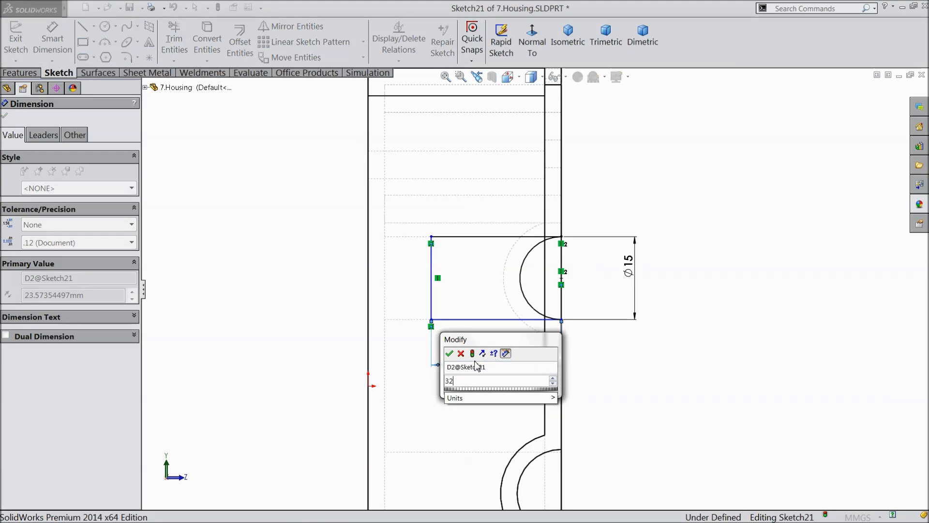
pyautogui.press('Return')
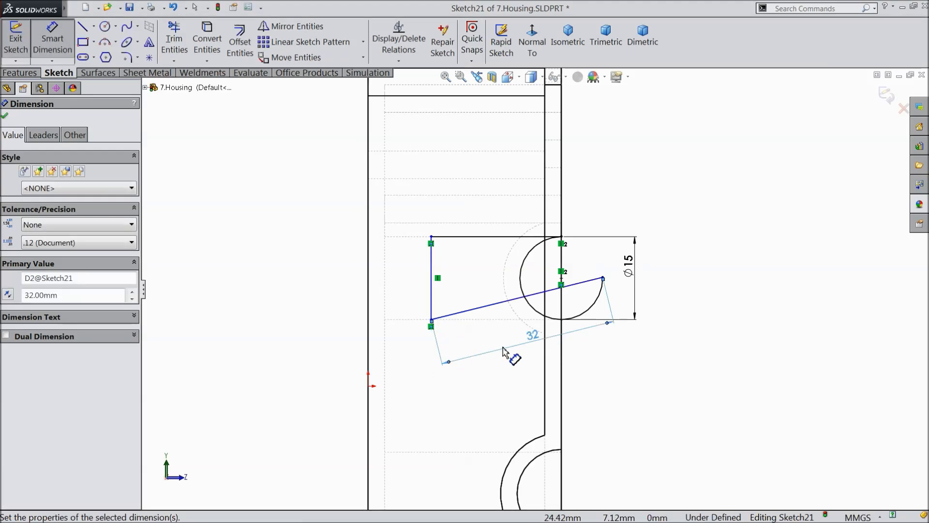
# Add a horizontal relation to the slanted 32 mm line.
pyautogui.click(5, 117)
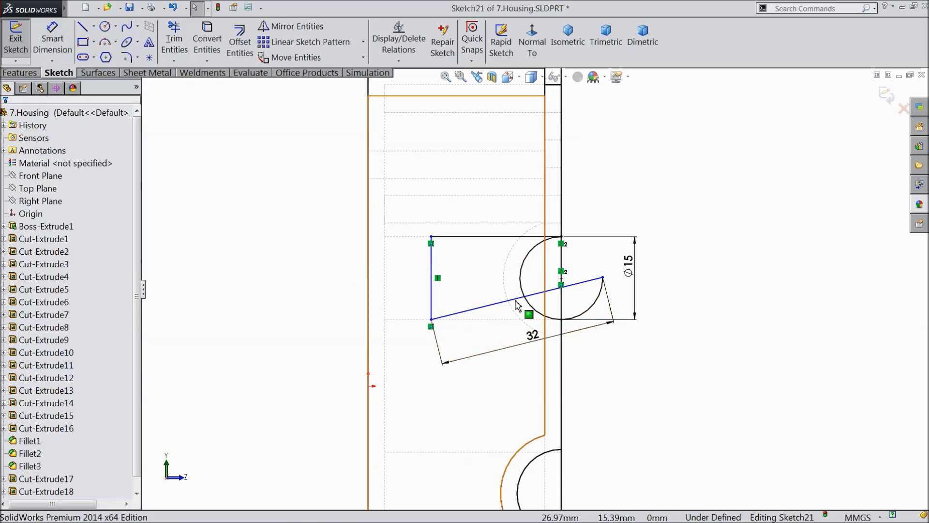
pyautogui.click(523, 295)
pyautogui.click(538, 258)
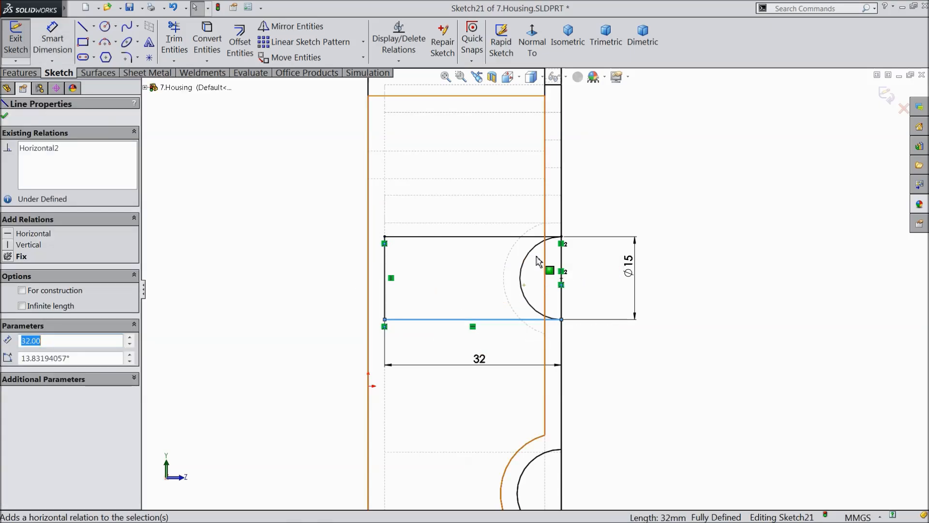
pyautogui.click(601, 369)
# Switch the housing's display back to shaded with edges.
pyautogui.moveTo(602, 367); pyautogui.dragTo(517, 229, button='middle')
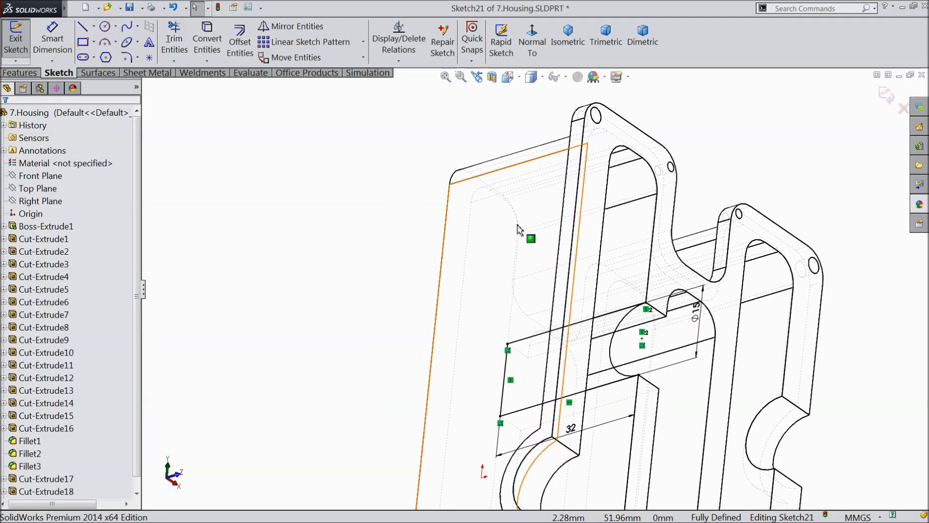
pyautogui.click(542, 79)
pyautogui.click(534, 94)
pyautogui.moveTo(434, 224)
pyautogui.mouseDown(button='middle')
pyautogui.moveTo(416, 254)
pyautogui.moveTo(432, 357)
pyautogui.moveTo(428, 307)
pyautogui.moveTo(402, 324)
pyautogui.mouseUp(button='middle')
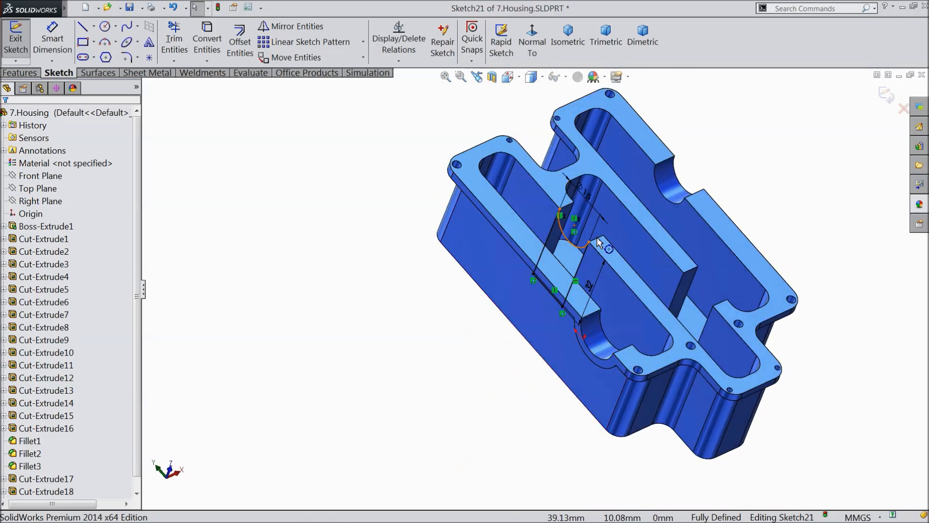
# Extrude the semicircular support profile 6 mm in the reversed direction, merged into the inner partition wall.
pyautogui.scroll(-5, 574, 300)
pyautogui.scroll(-5, 575, 301)
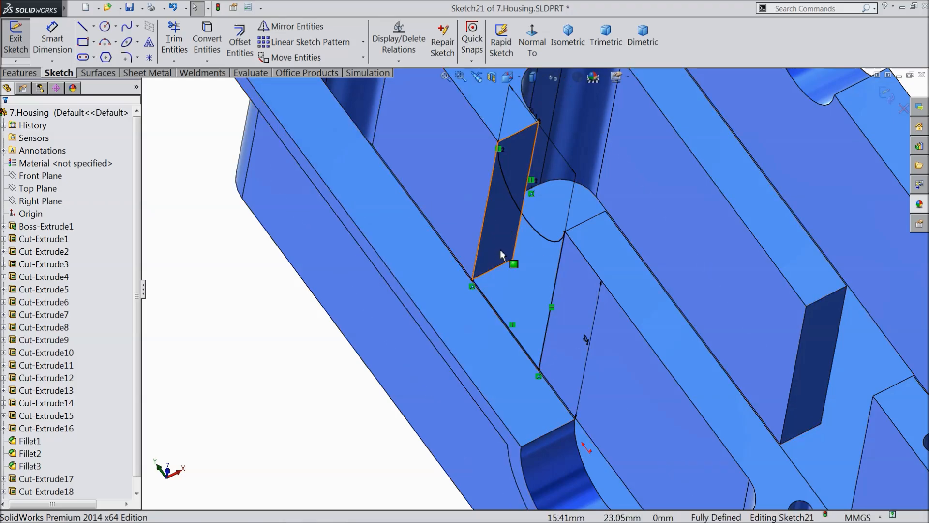
pyautogui.click(20, 73)
pyautogui.click(22, 41)
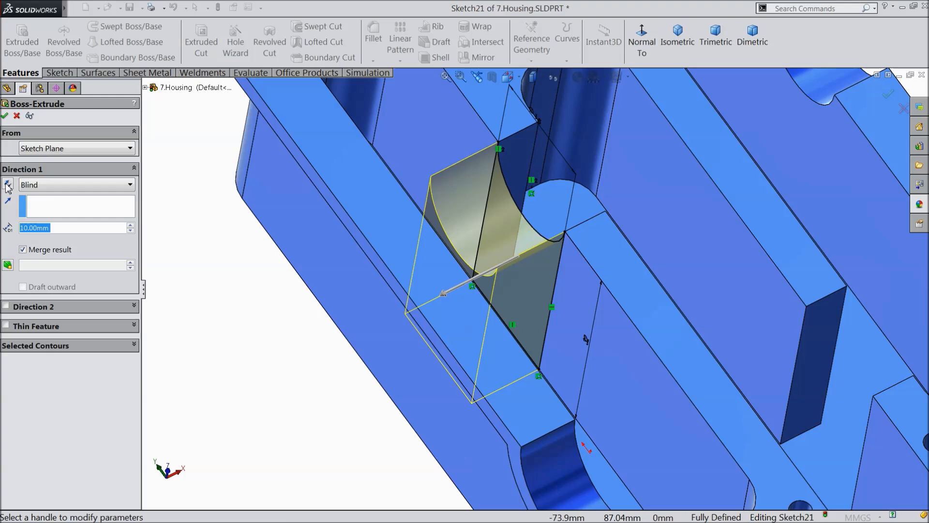
pyautogui.click(8, 185)
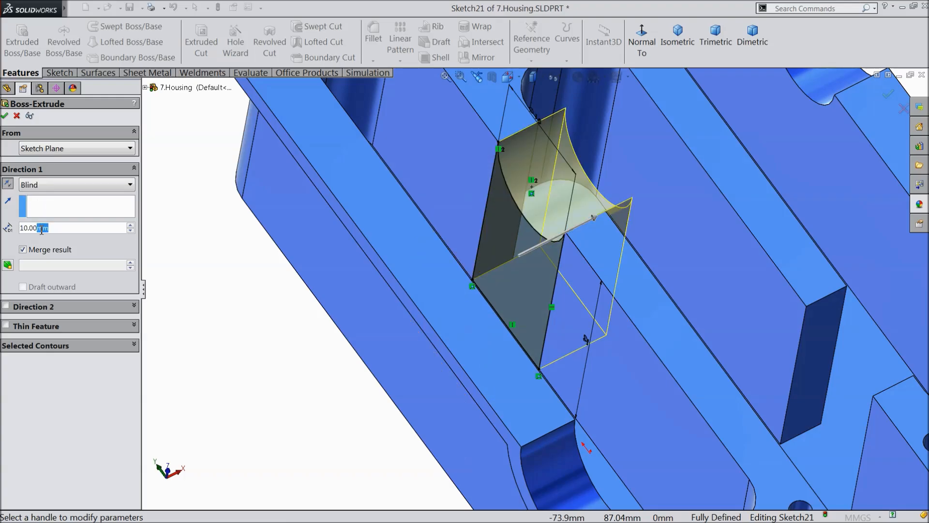
pyautogui.write('6')
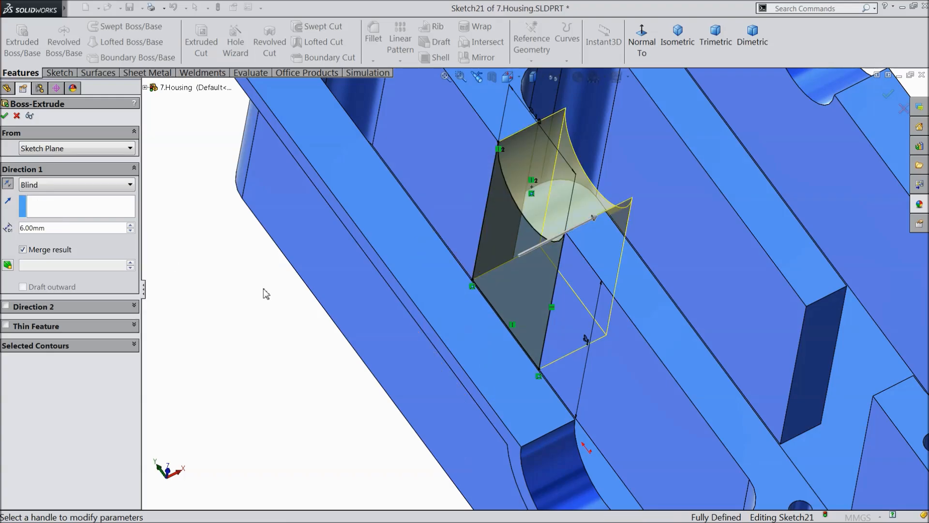
pyautogui.press('Return')
pyautogui.moveTo(251, 299)
pyautogui.mouseDown(button='middle')
pyautogui.moveTo(228, 307)
pyautogui.moveTo(232, 321)
pyautogui.moveTo(257, 284)
pyautogui.mouseUp(button='middle')
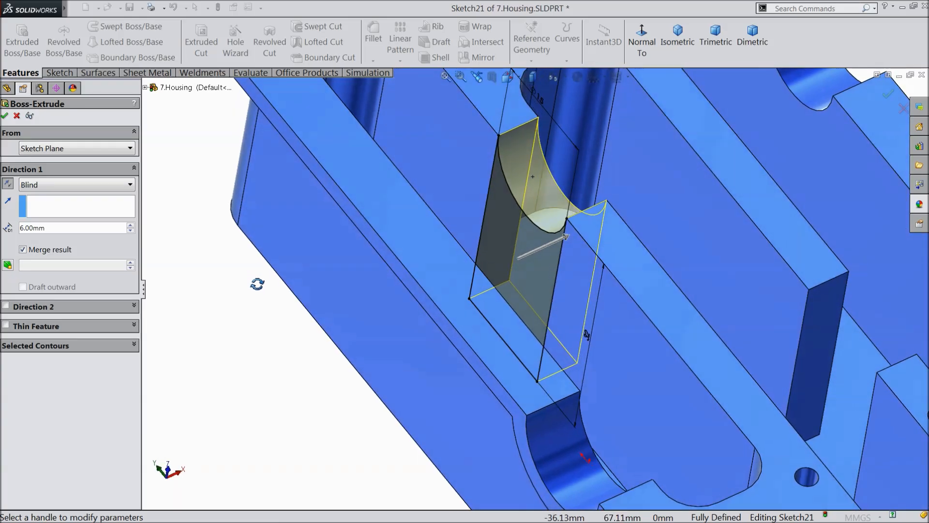
pyautogui.click(5, 115)
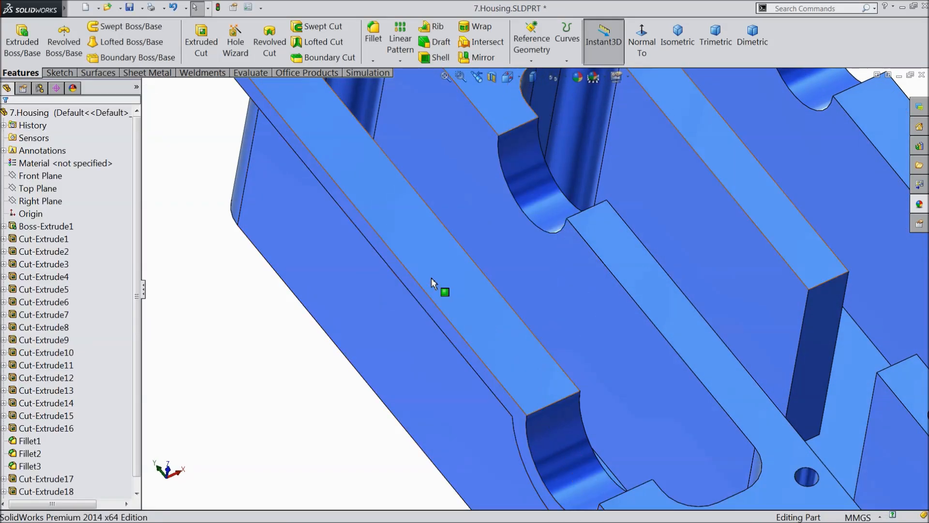
# Start a sketch on the flat inner side face of the narrow end pocket and view it face-on, ready for a circle.
pyautogui.moveTo(432, 283); pyautogui.dragTo(569, 272, button='middle')
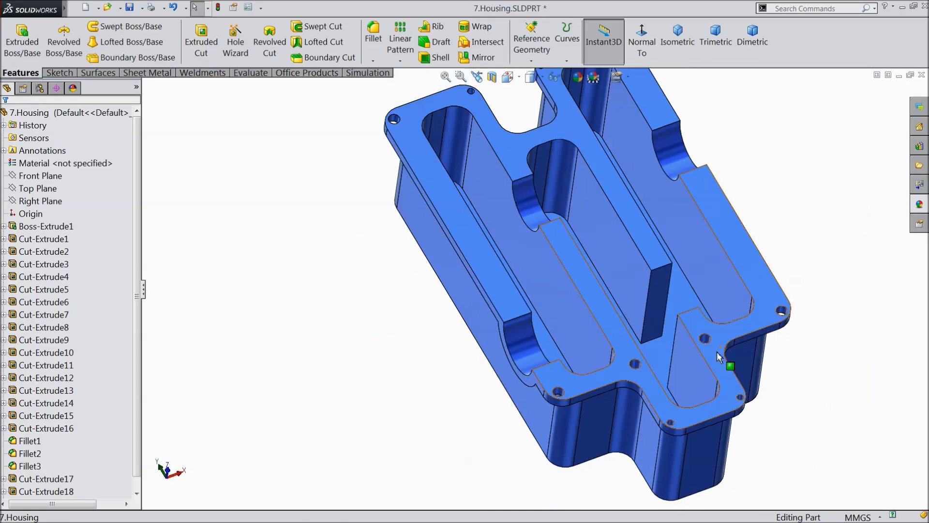
pyautogui.scroll(-5, 716, 351)
pyautogui.click(627, 333)
pyautogui.click(667, 308)
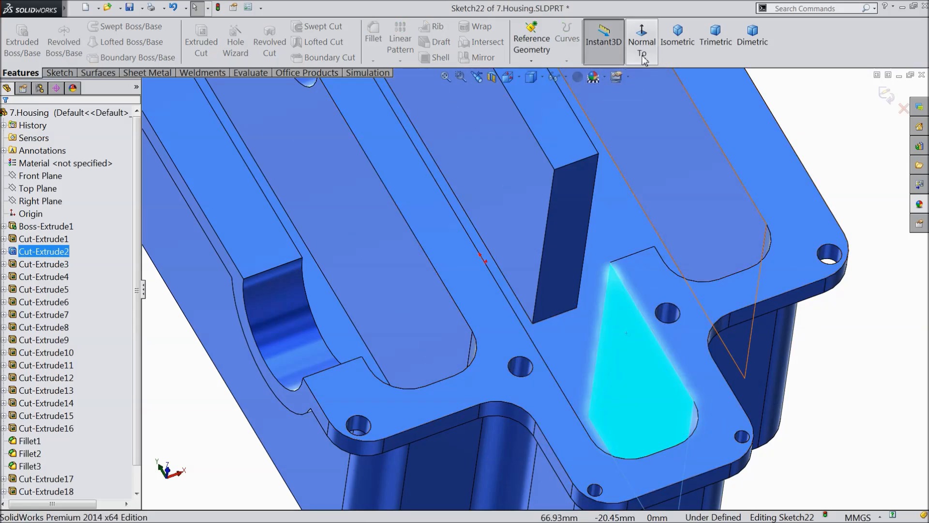
pyautogui.click(59, 73)
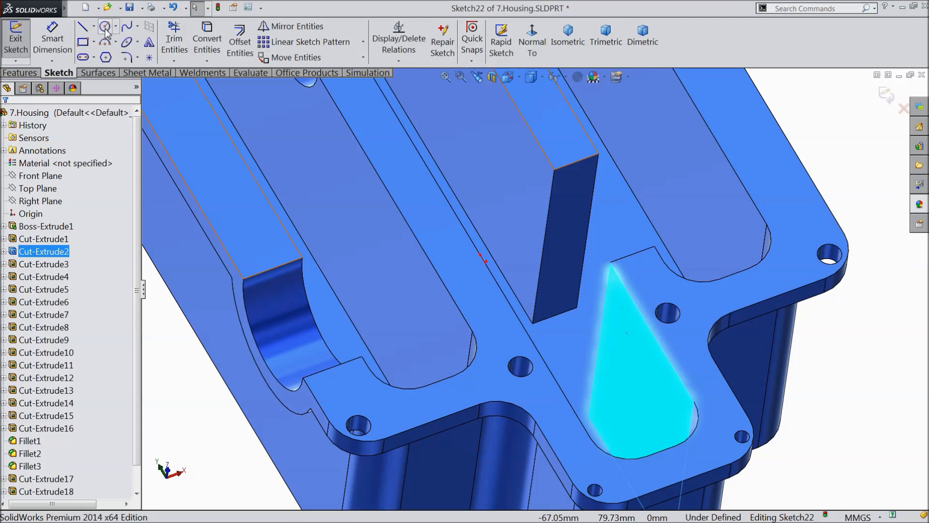
pyautogui.click(105, 26)
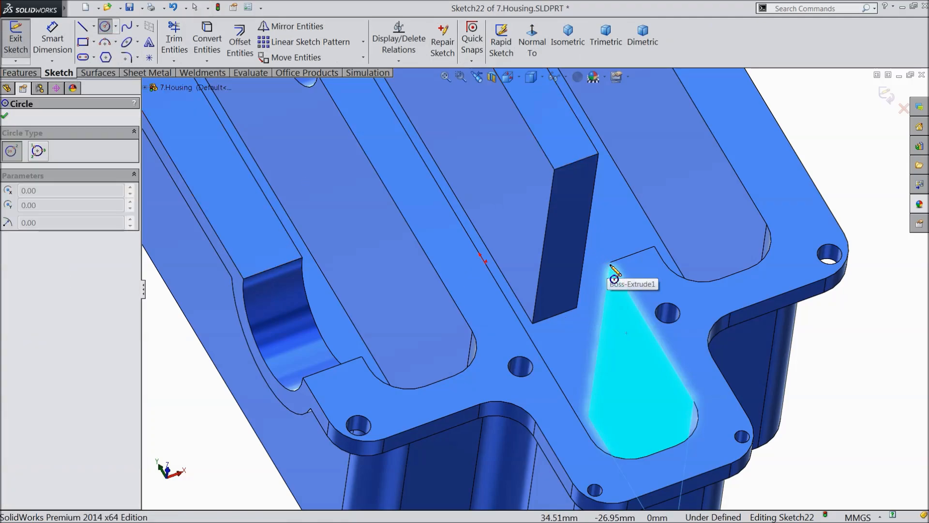
pyautogui.click(532, 41)
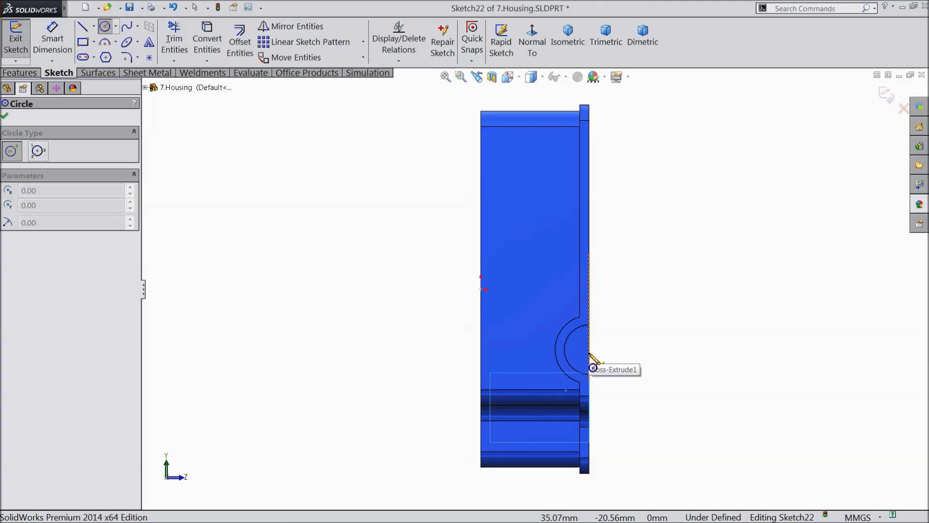
# Sketch a circle about 12.7 mm in diameter, centred on the bearing bore's centre at the flange edge.
pyautogui.scroll(-1, 623, 349)
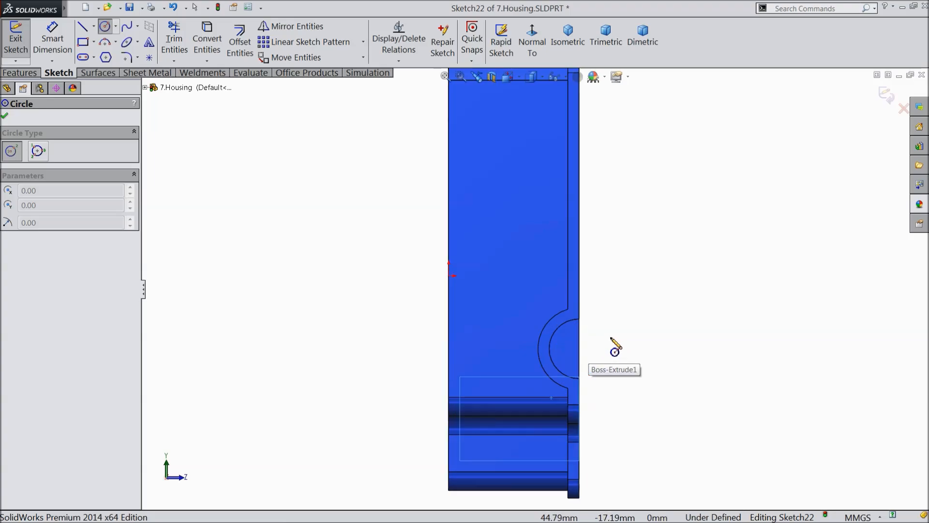
pyautogui.moveTo(611, 339); pyautogui.dragTo(598, 339, button='middle')
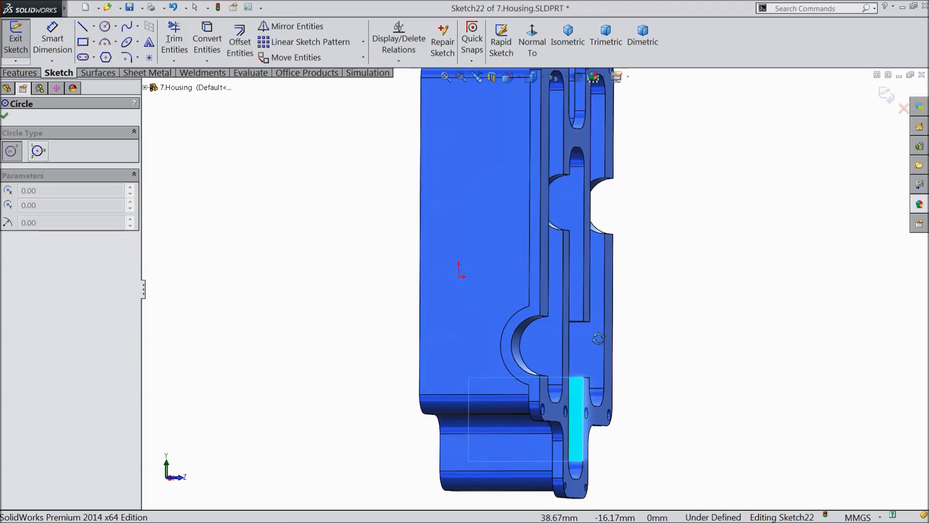
pyautogui.click(548, 54)
pyautogui.scroll(-2, 599, 371)
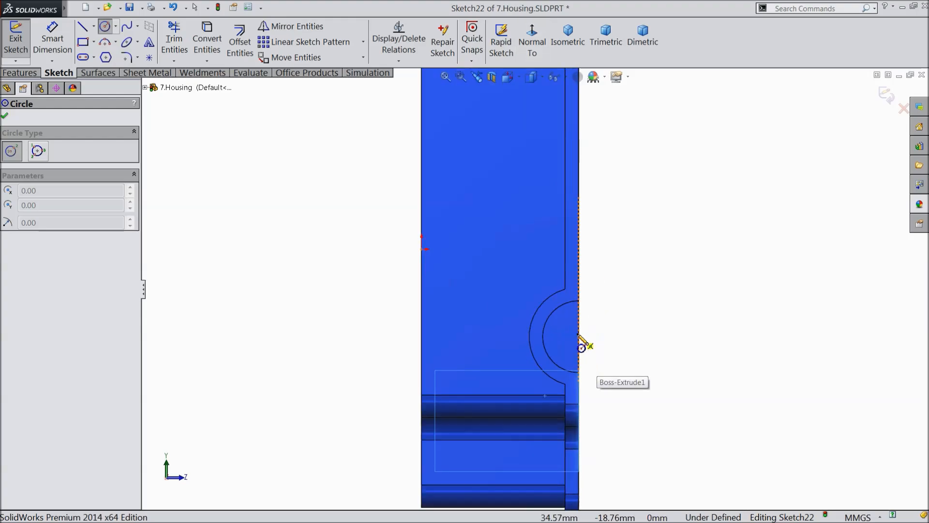
pyautogui.scroll(-4, 582, 348)
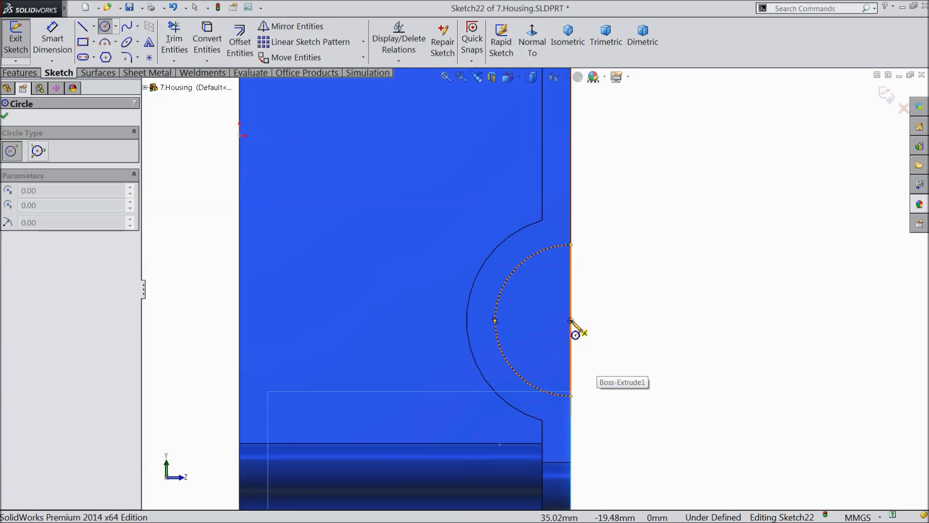
pyautogui.click(571, 321)
pyautogui.click(512, 320)
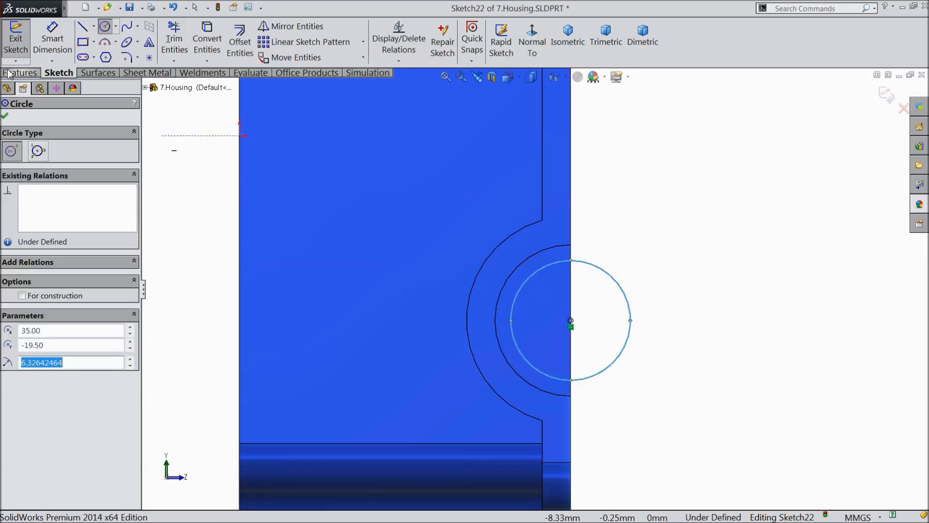
# Set the circle's diameter to 15 mm.
pyautogui.click(53, 46)
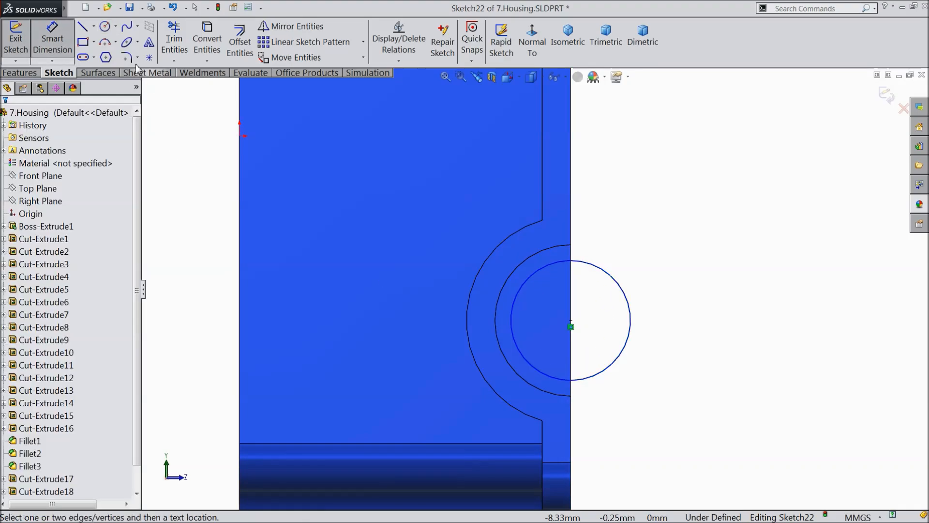
pyautogui.click(630, 306)
pyautogui.click(663, 320)
pyautogui.write('15')
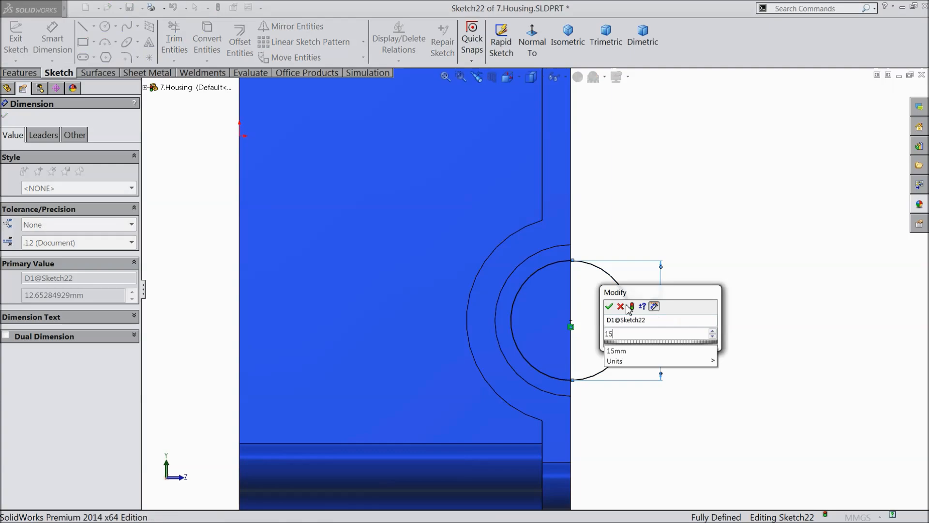
pyautogui.click(609, 306)
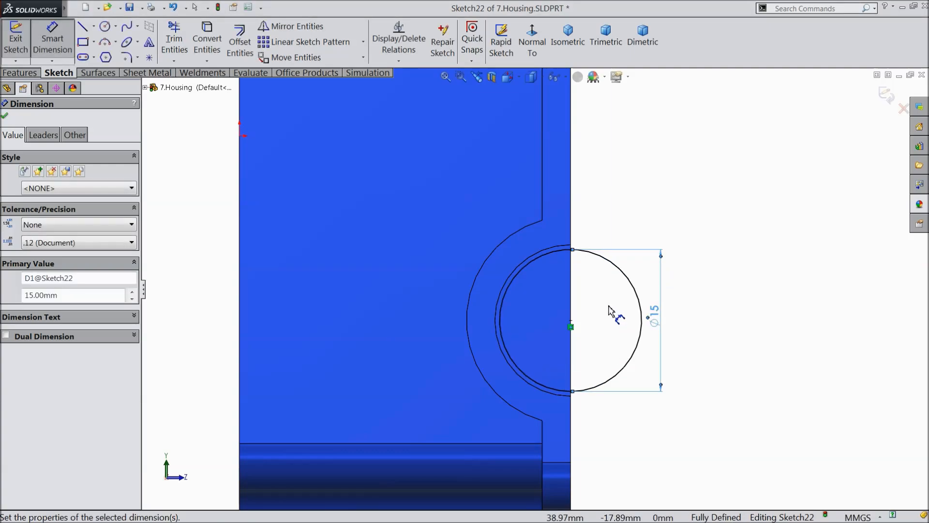
pyautogui.click(6, 118)
# Draw a three-sided outline about 25.3 mm long from the circle's upper to its lower quadrant point and make its lower line horizontal.
pyautogui.click(83, 28)
pyautogui.scroll(2, 453, 121)
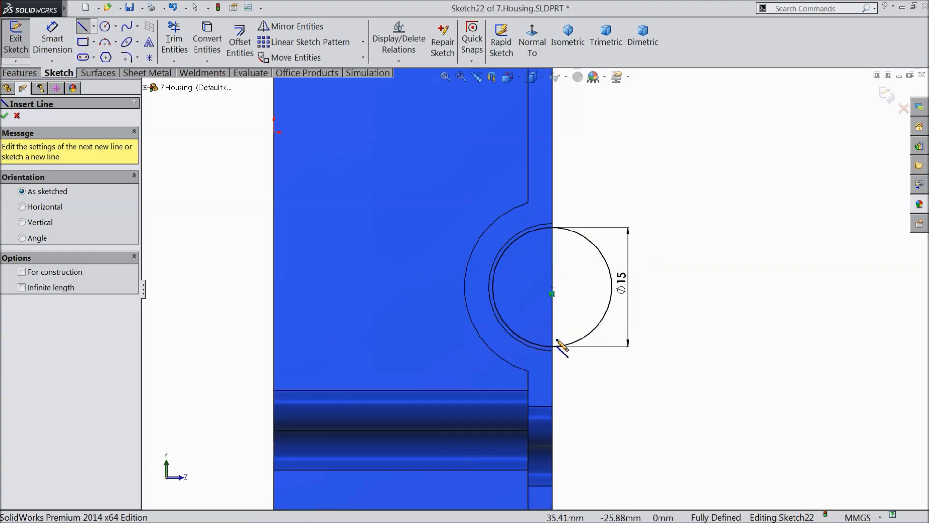
pyautogui.click(552, 227)
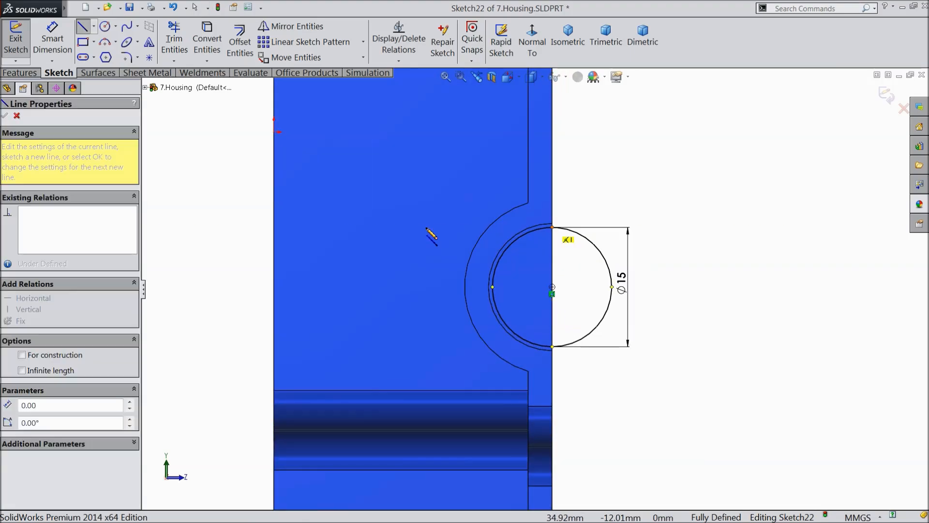
pyautogui.click(352, 227)
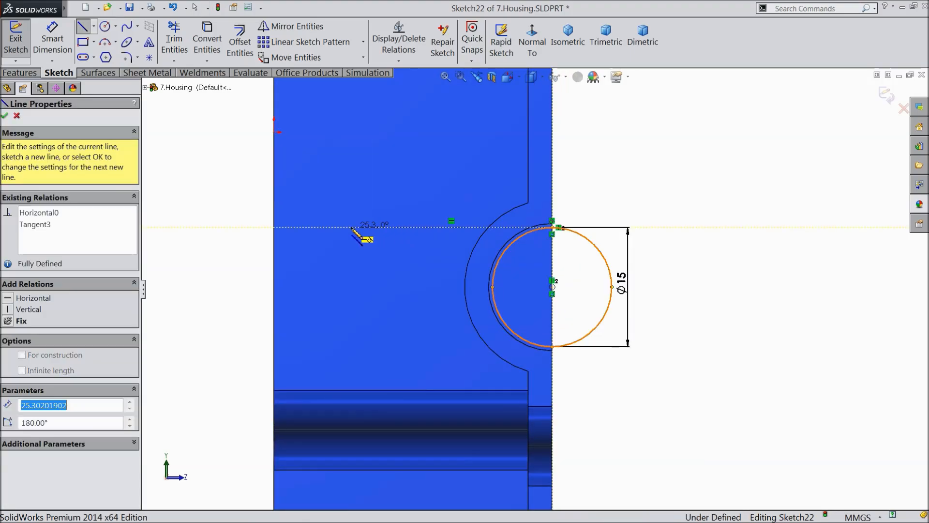
pyautogui.click(351, 349)
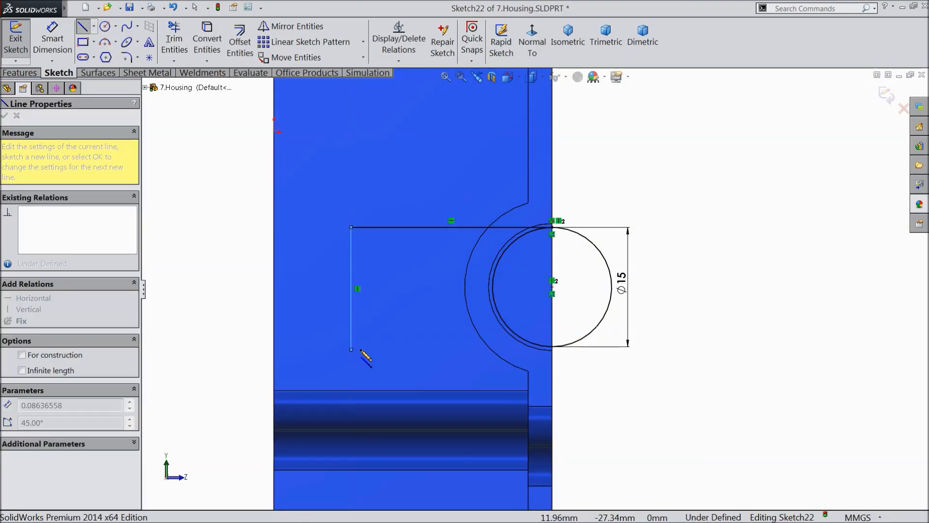
pyautogui.click(552, 347)
pyautogui.rightClick(553, 300)
pyautogui.click(591, 88)
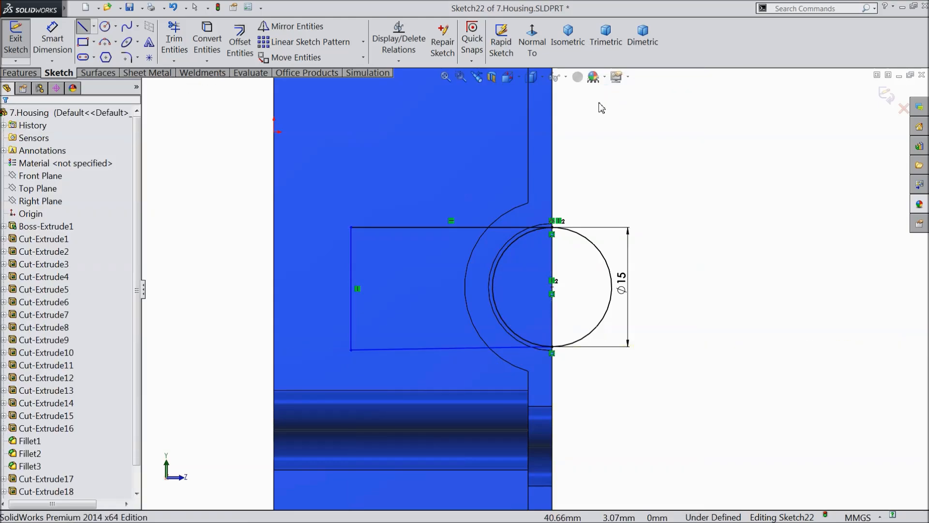
pyautogui.click(440, 348)
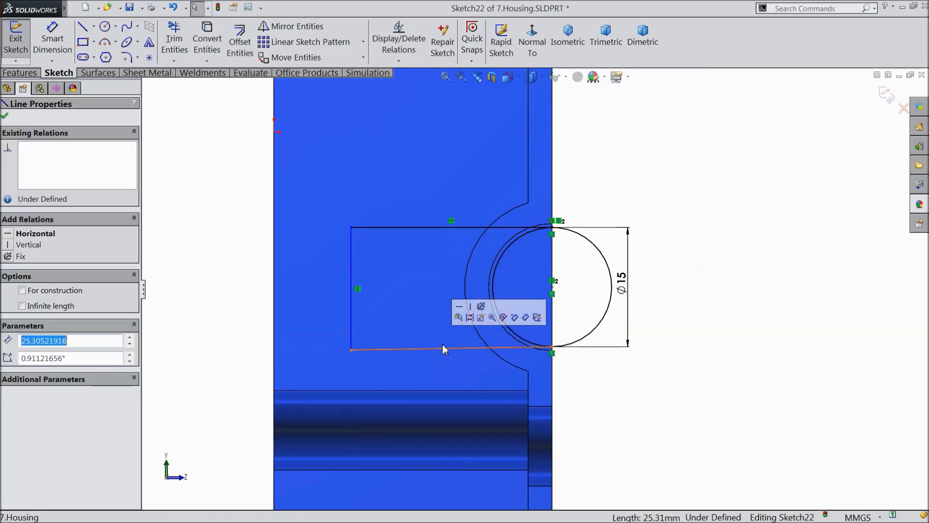
pyautogui.click(459, 306)
# Set the length of the outline's upper horizontal line to 32 mm.
pyautogui.click(59, 47)
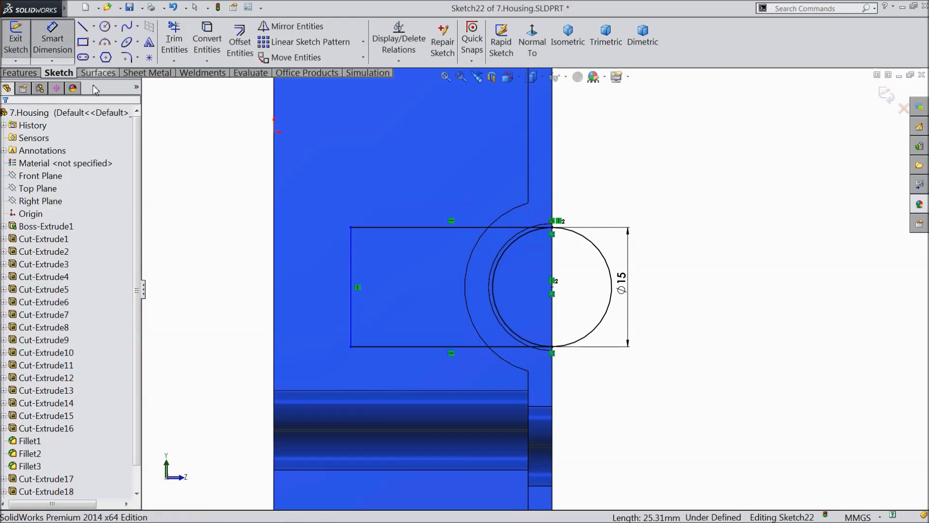
pyautogui.click(452, 229)
pyautogui.click(445, 171)
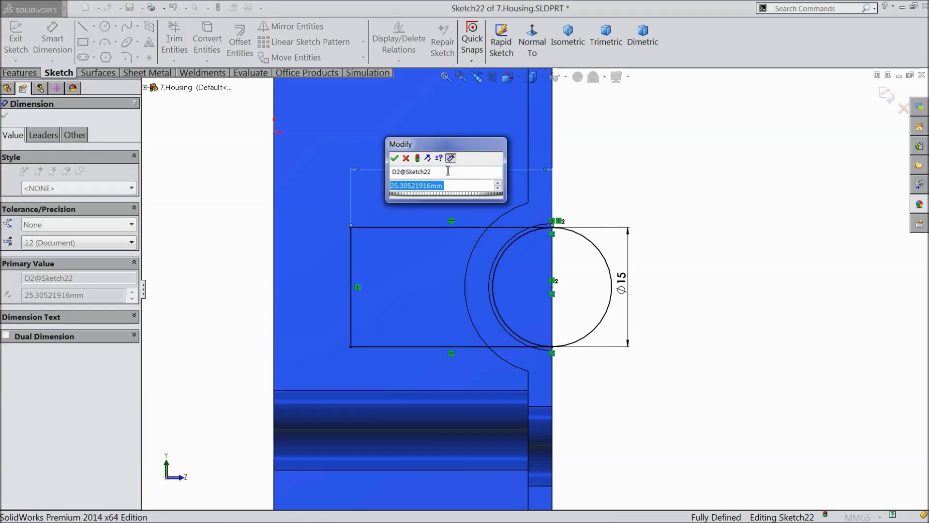
pyautogui.write('32')
pyautogui.click(396, 159)
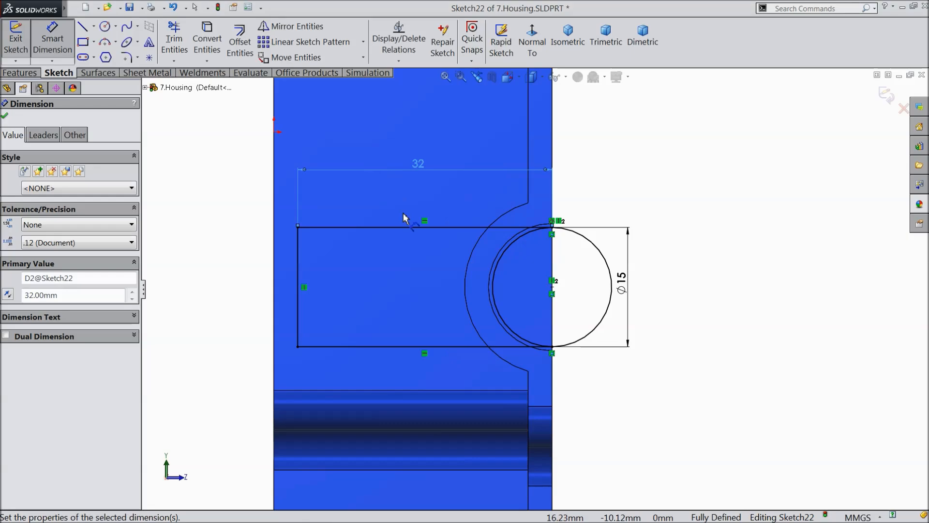
pyautogui.click(4, 116)
# Trim away the half of the 15 mm circle that lies outside the flange edge.
pyautogui.press('z')
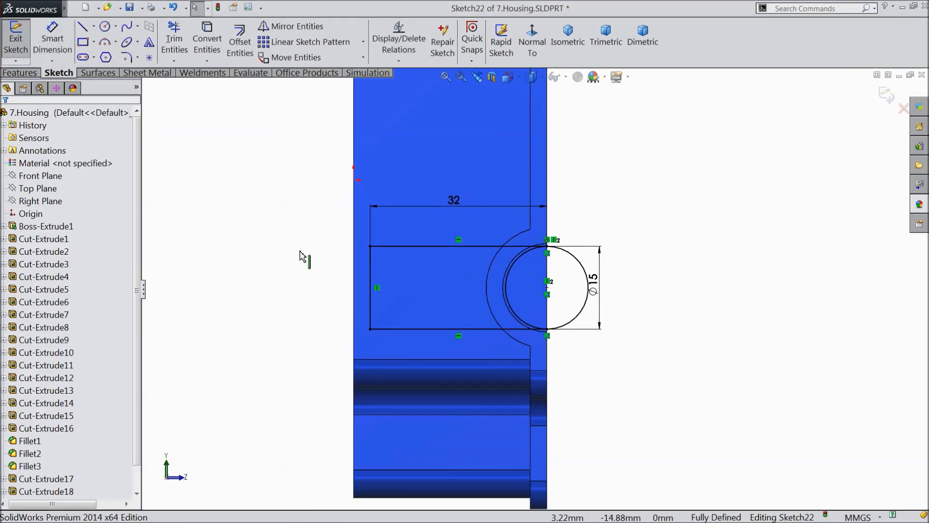
pyautogui.moveTo(382, 300)
pyautogui.mouseDown(button='middle')
pyautogui.moveTo(338, 218)
pyautogui.moveTo(364, 272)
pyautogui.mouseUp(button='middle')
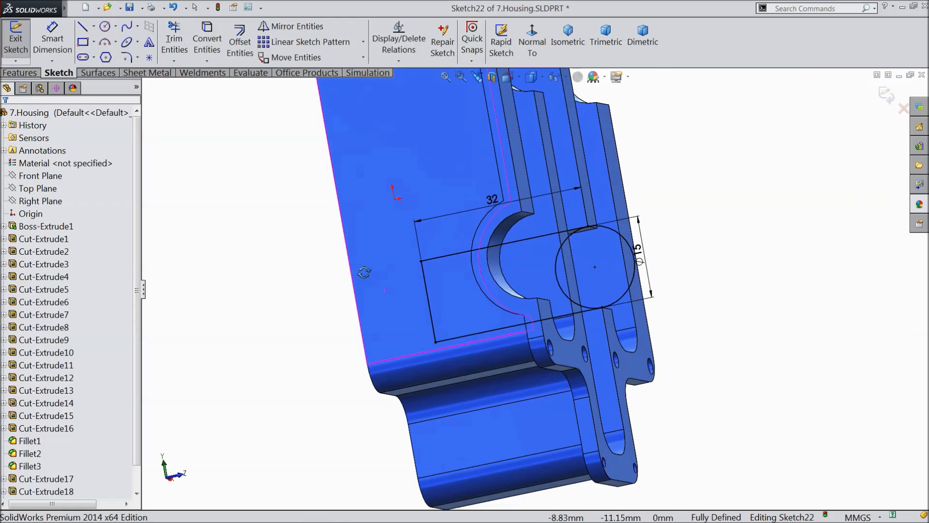
pyautogui.scroll(-3, 678, 260)
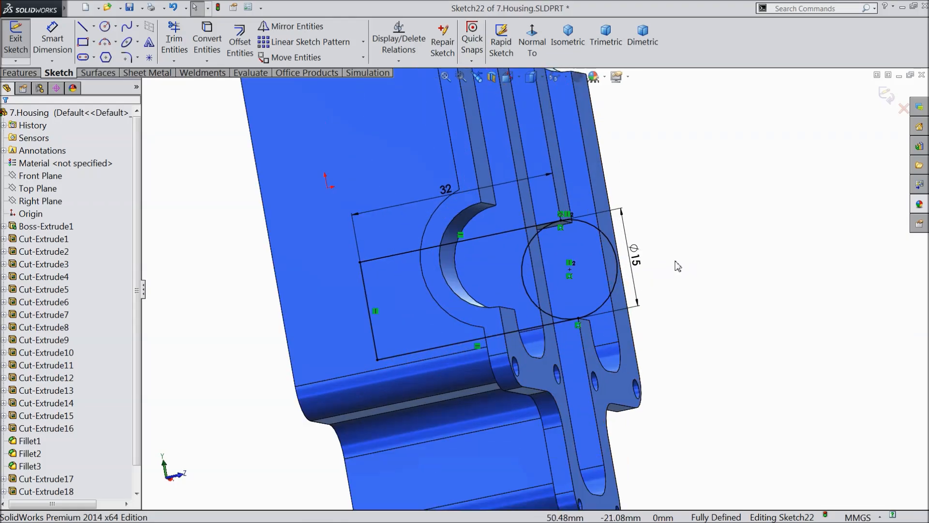
pyautogui.click(182, 37)
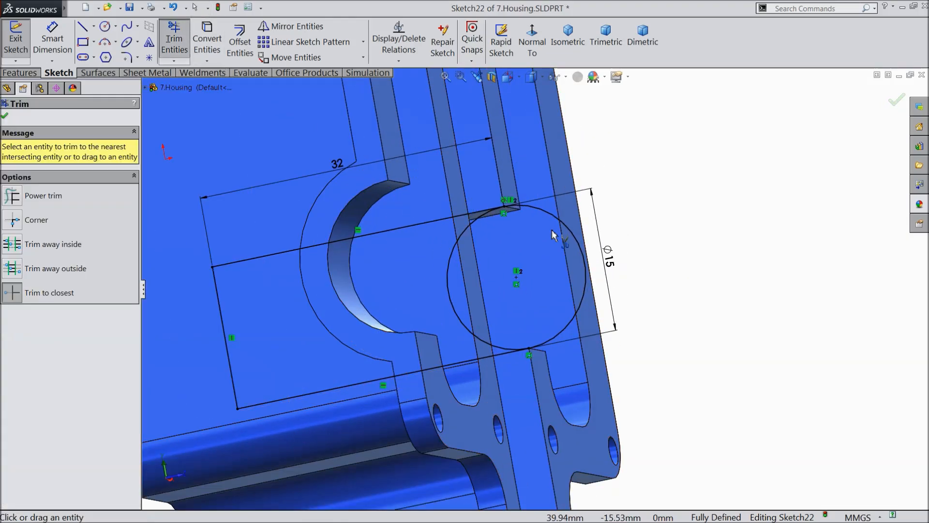
pyautogui.click(582, 252)
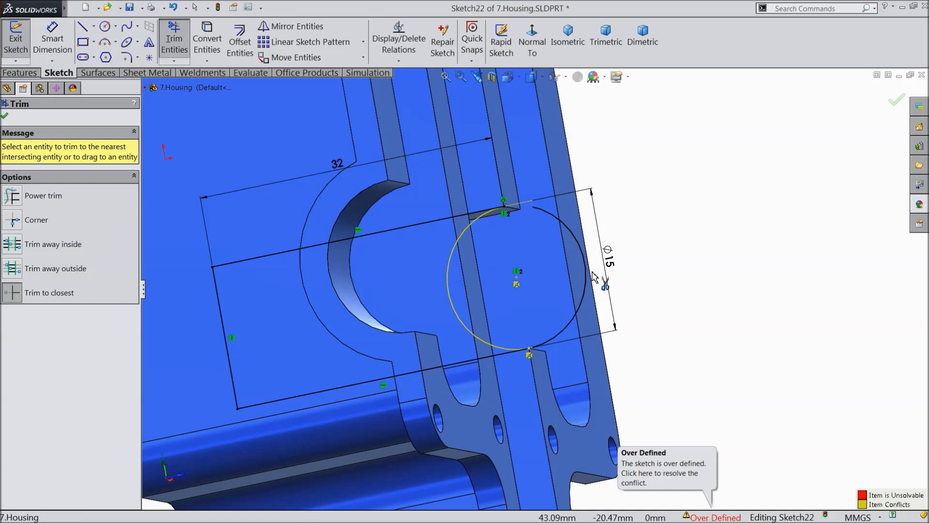
pyautogui.scroll(1, 592, 276)
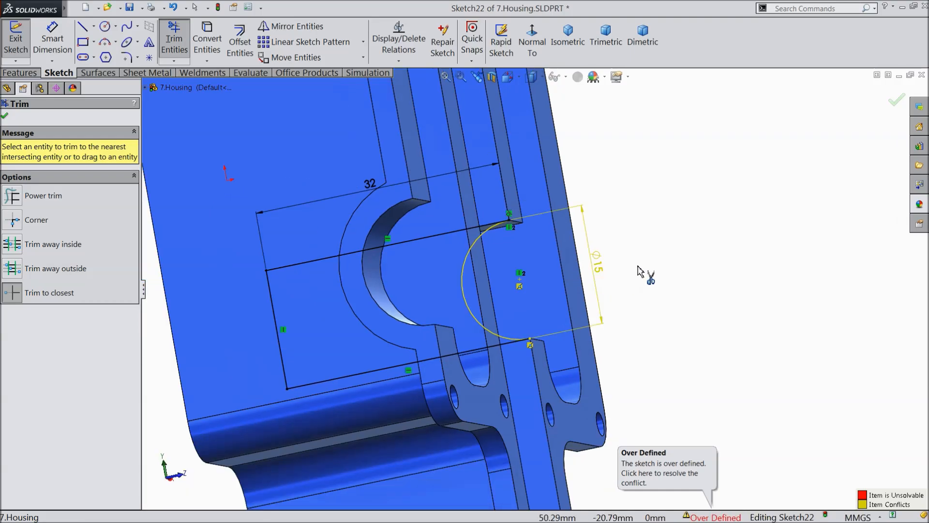
pyautogui.moveTo(641, 272); pyautogui.dragTo(647, 270, button='middle')
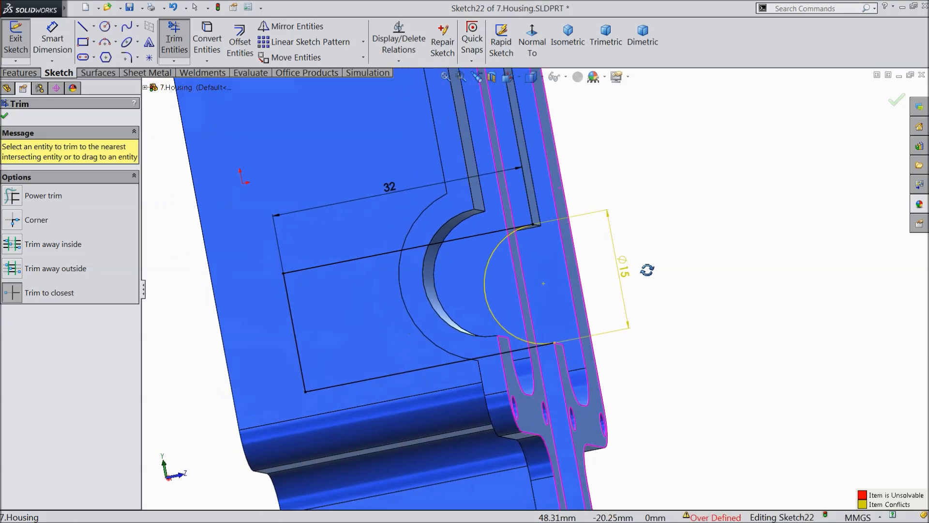
# Delete the 15 mm diameter dimension from the trimmed arc to resolve the over-defined sketch.
pyautogui.press('Escape')
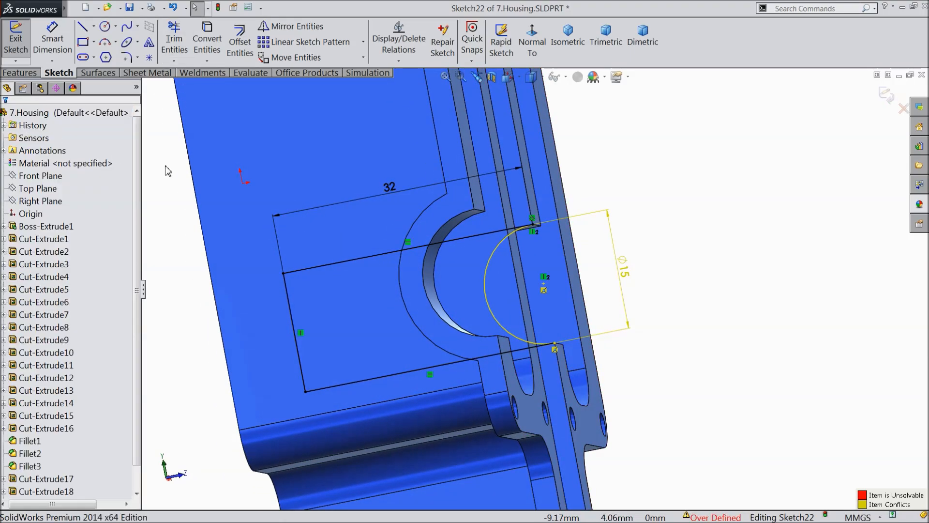
pyautogui.scroll(2, 502, 280)
pyautogui.moveTo(515, 287)
pyautogui.mouseDown(button='middle')
pyautogui.moveTo(522, 295)
pyautogui.moveTo(515, 282)
pyautogui.mouseUp(button='middle')
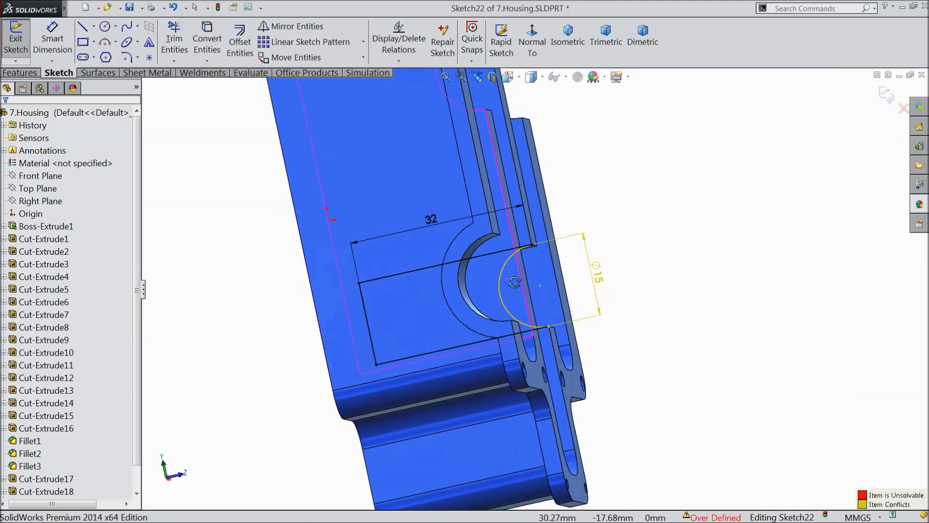
pyautogui.scroll(-2, 598, 274)
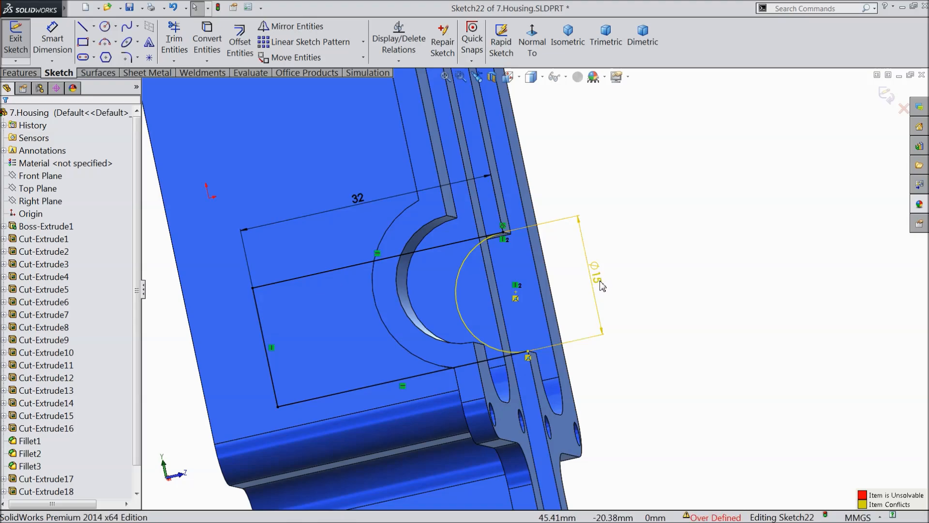
pyautogui.click(597, 286)
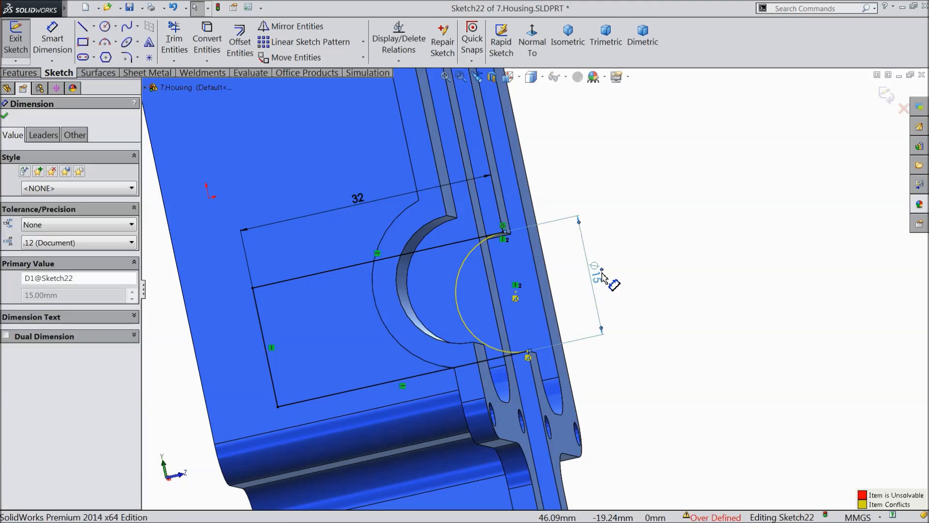
pyautogui.press('Delete')
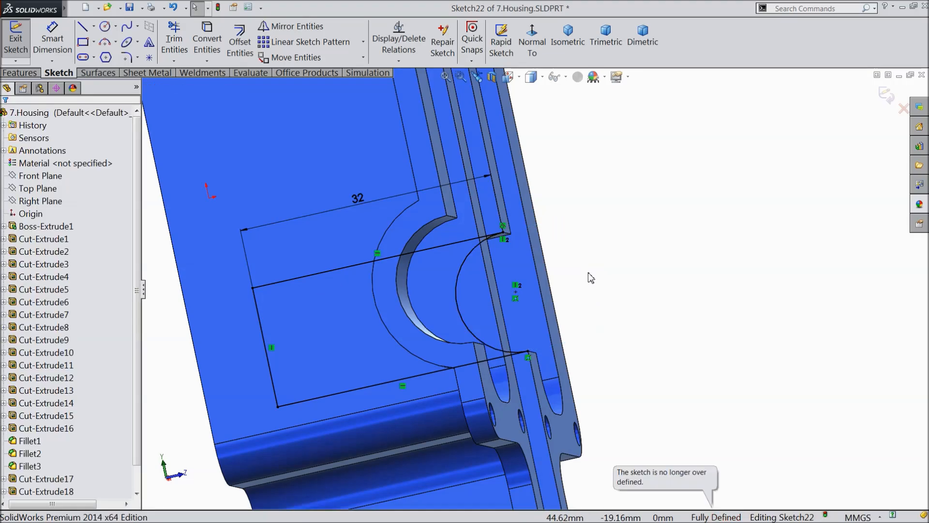
# Extrude the semicircular support profile 6 mm in the reversed direction, merged with the housing, to fill the gap in the inner partition wall.
pyautogui.moveTo(573, 312); pyautogui.dragTo(557, 312, button='middle')
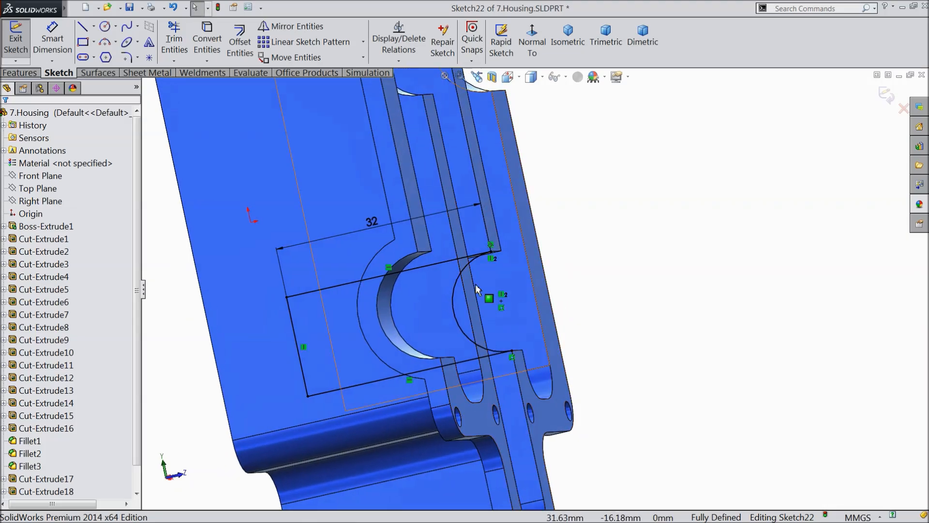
pyautogui.moveTo(440, 296)
pyautogui.mouseDown(button='middle')
pyautogui.moveTo(453, 290)
pyautogui.moveTo(448, 337)
pyautogui.moveTo(396, 311)
pyautogui.mouseUp(button='middle')
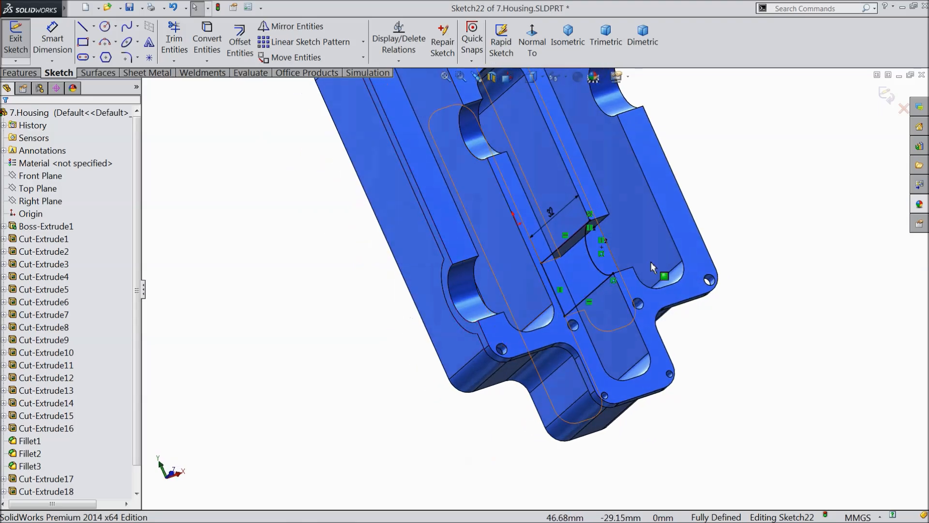
pyautogui.scroll(-2, 633, 260)
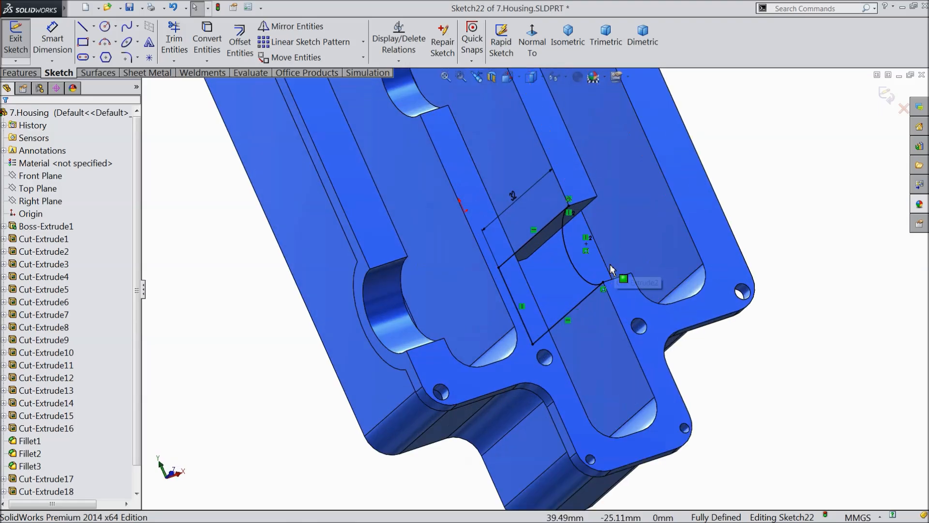
pyautogui.click(30, 74)
pyautogui.click(22, 42)
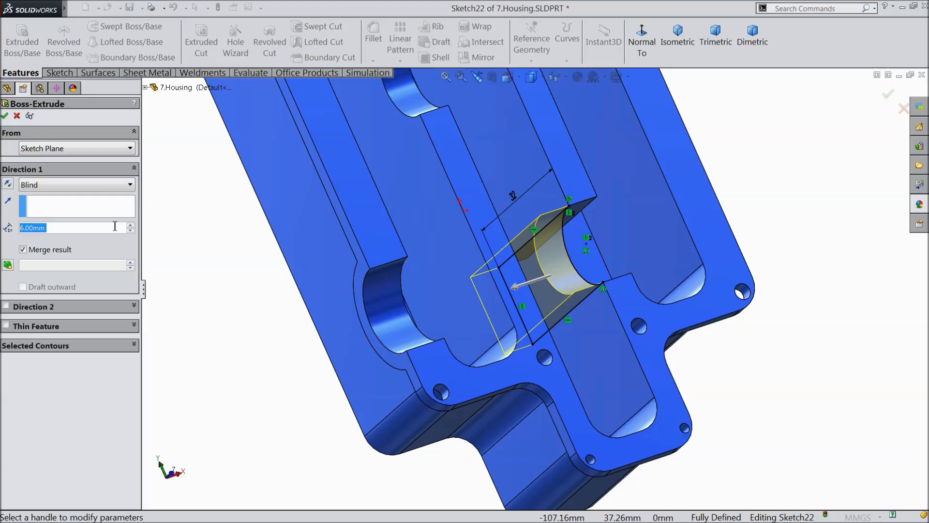
pyautogui.click(8, 184)
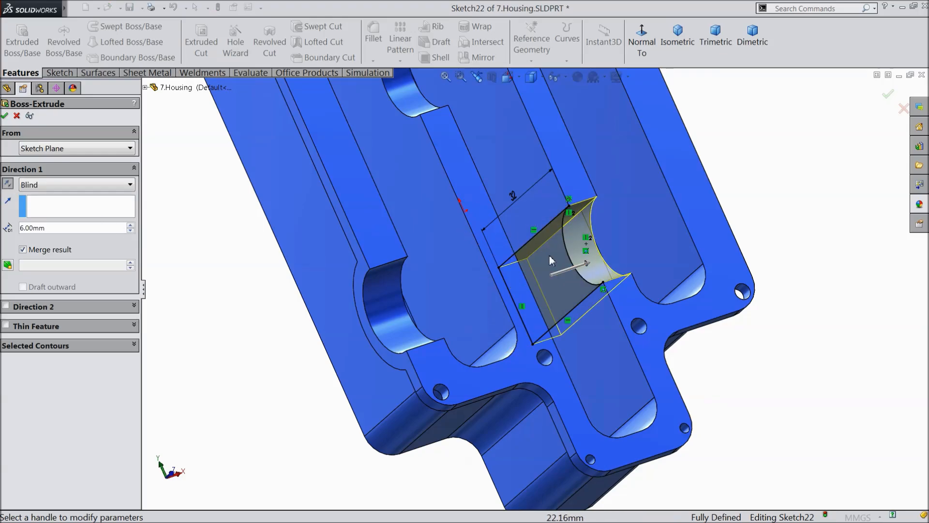
pyautogui.moveTo(550, 256); pyautogui.dragTo(535, 302, button='middle')
pyautogui.scroll(-3, 585, 301)
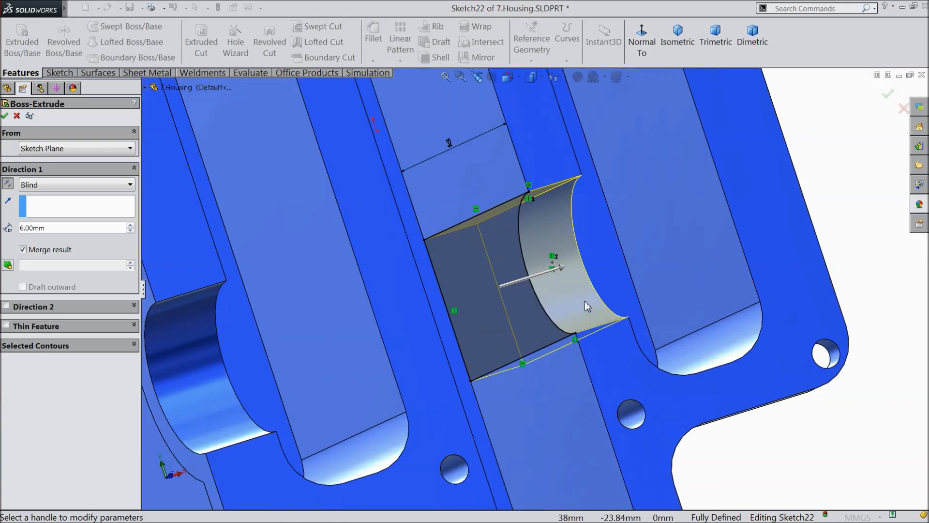
pyautogui.click(5, 116)
# Examine the housing's partition walls and bearing supports from several angles, and save the part.
pyautogui.moveTo(640, 304); pyautogui.dragTo(697, 249, button='middle')
pyautogui.scroll(5, 638, 291)
pyautogui.scroll(2, 648, 286)
pyautogui.moveTo(576, 264); pyautogui.dragTo(515, 259, button='middle')
pyautogui.scroll(3, 515, 259)
pyautogui.scroll(-3, 573, 187)
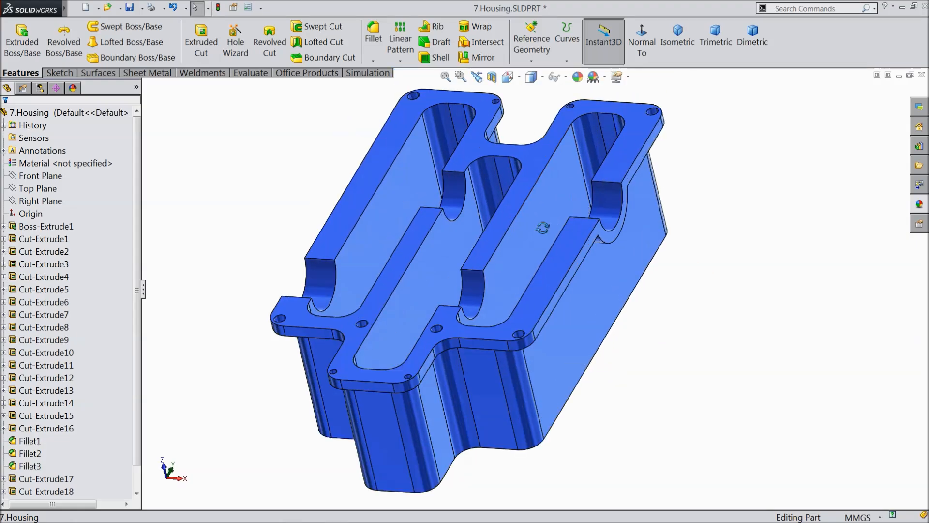
pyautogui.moveTo(542, 227); pyautogui.dragTo(576, 271, button='middle')
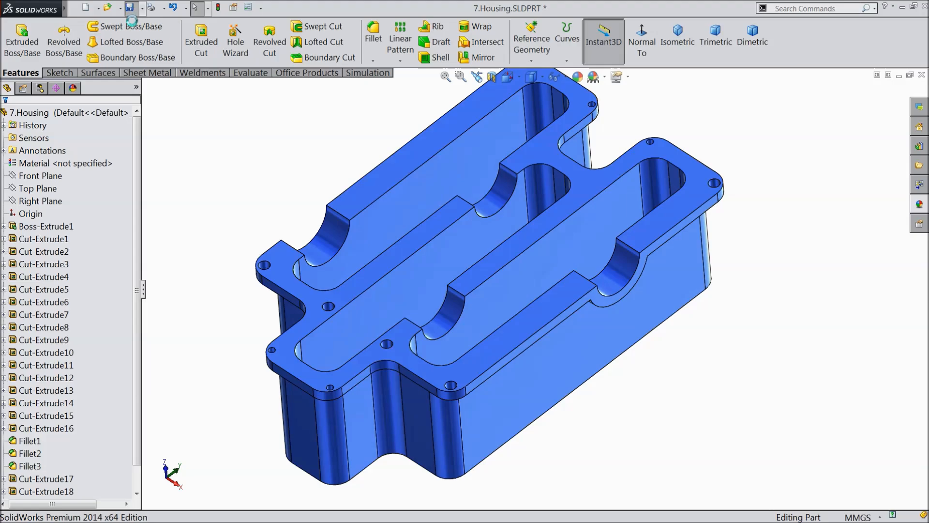
pyautogui.moveTo(257, 206)
pyautogui.mouseDown(button='middle')
pyautogui.moveTo(226, 181)
pyautogui.moveTo(264, 192)
pyautogui.mouseUp(button='middle')
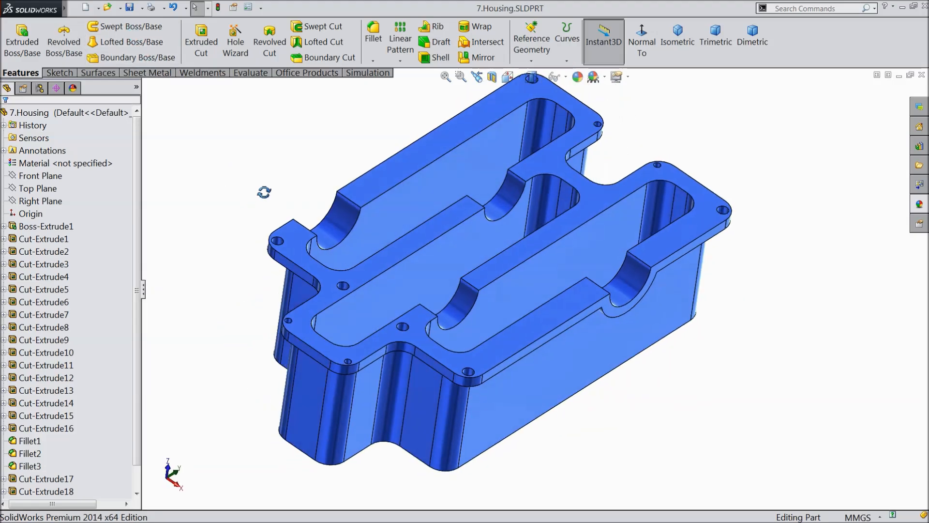
pyautogui.scroll(-2, 428, 213)
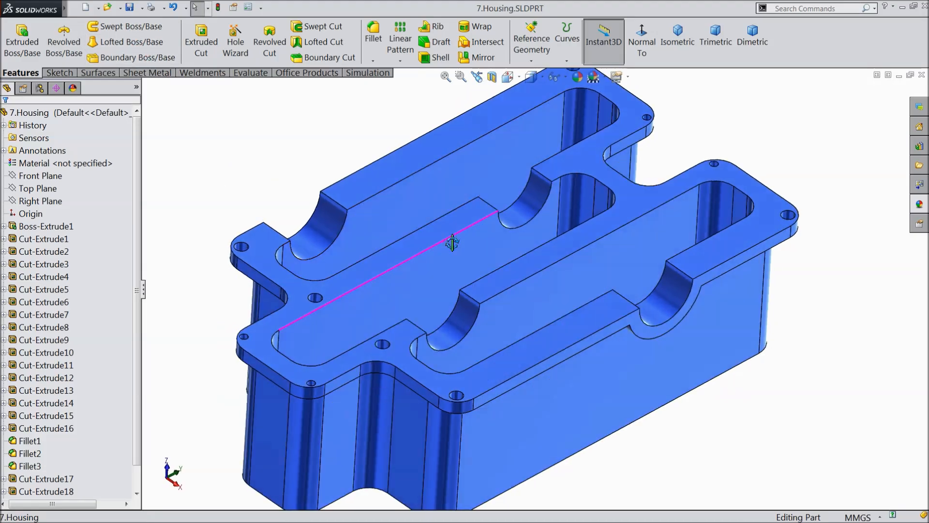
pyautogui.scroll(2, 452, 243)
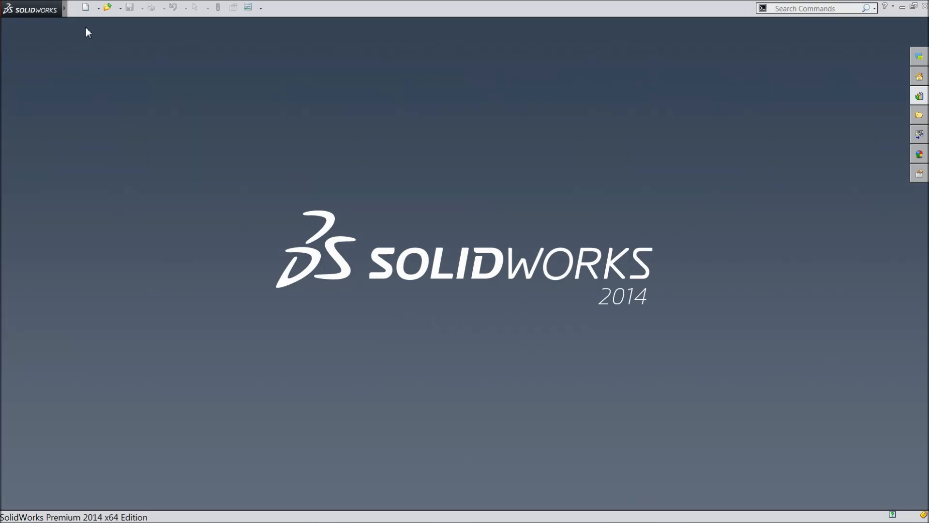
# Create a new assembly and place 7.Housing from the Gear Speed Reducer folder as its first component.
pyautogui.click(86, 8)
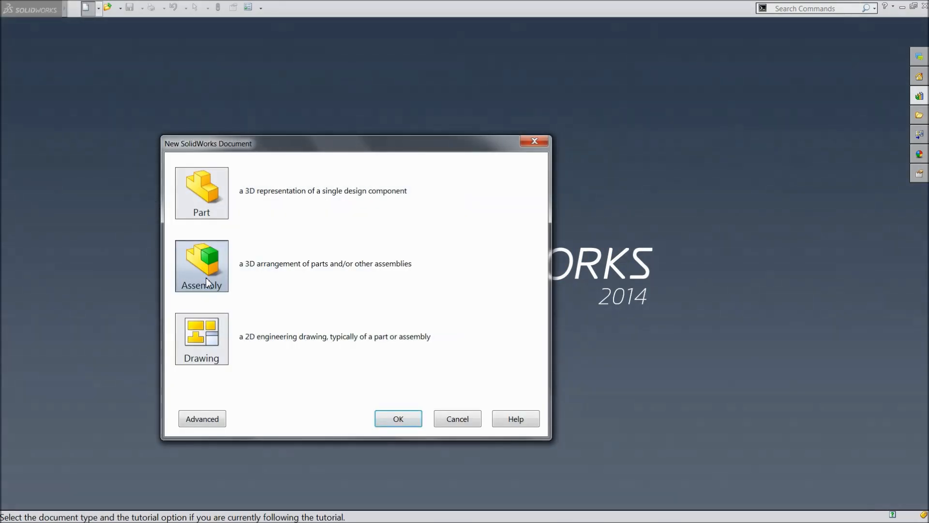
pyautogui.click(396, 419)
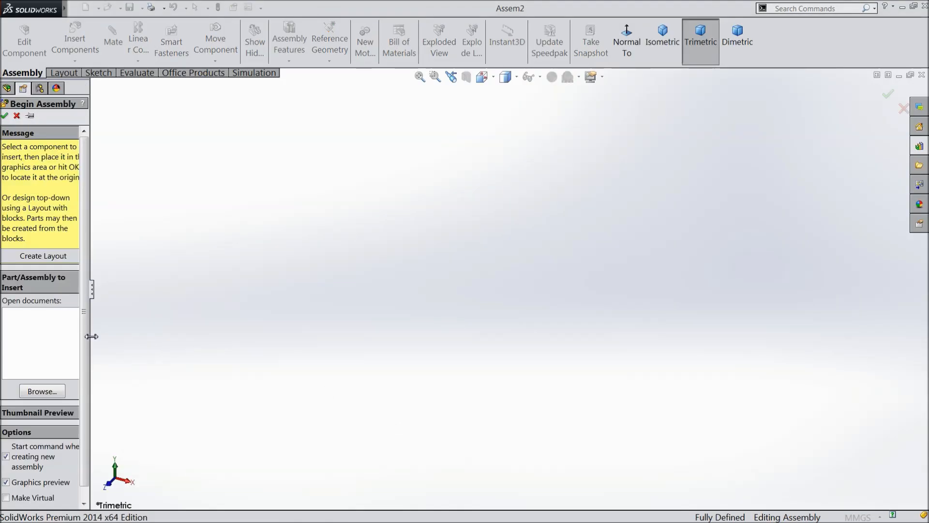
pyautogui.moveTo(90, 335); pyautogui.dragTo(136, 337)
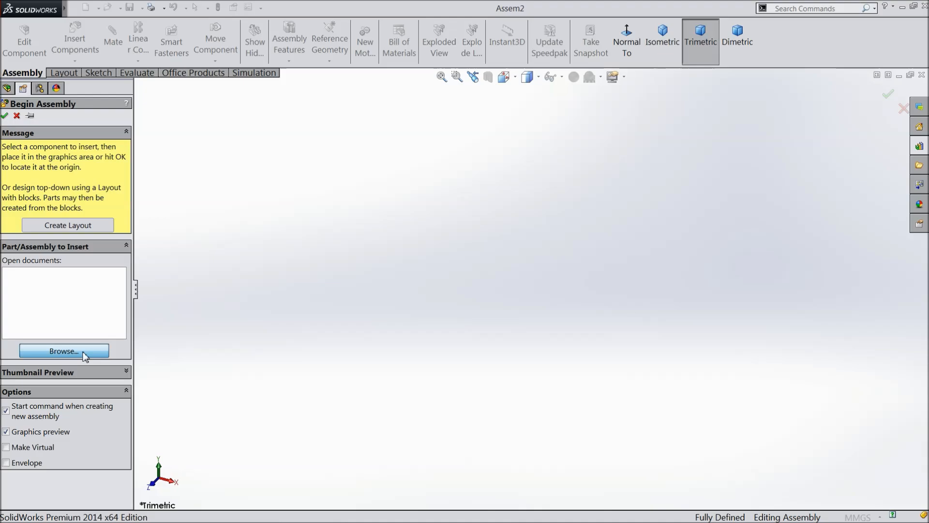
pyautogui.click(64, 350)
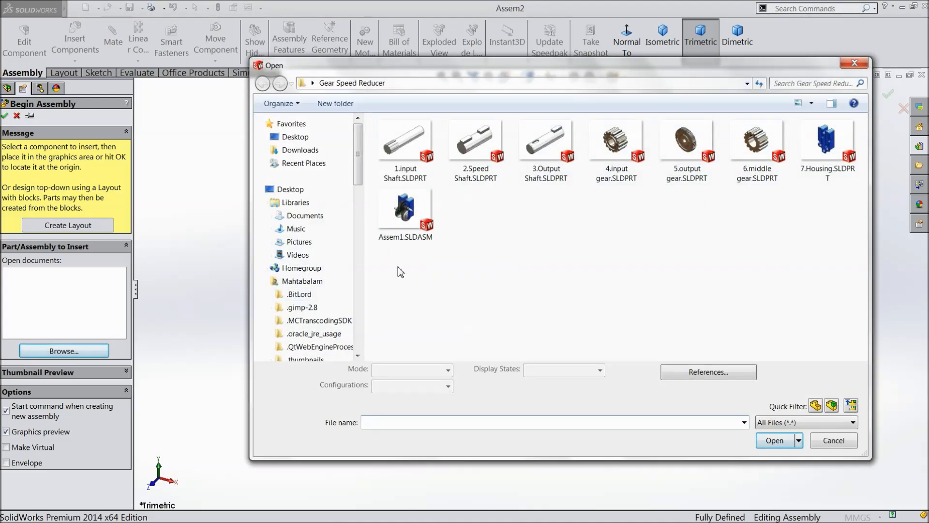
pyautogui.click(827, 168)
pyautogui.click(773, 441)
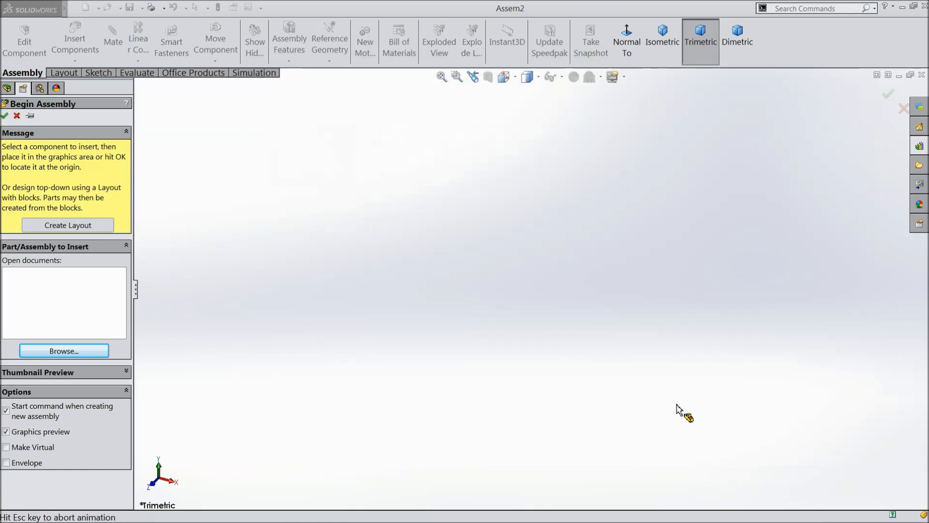
pyautogui.click(468, 296)
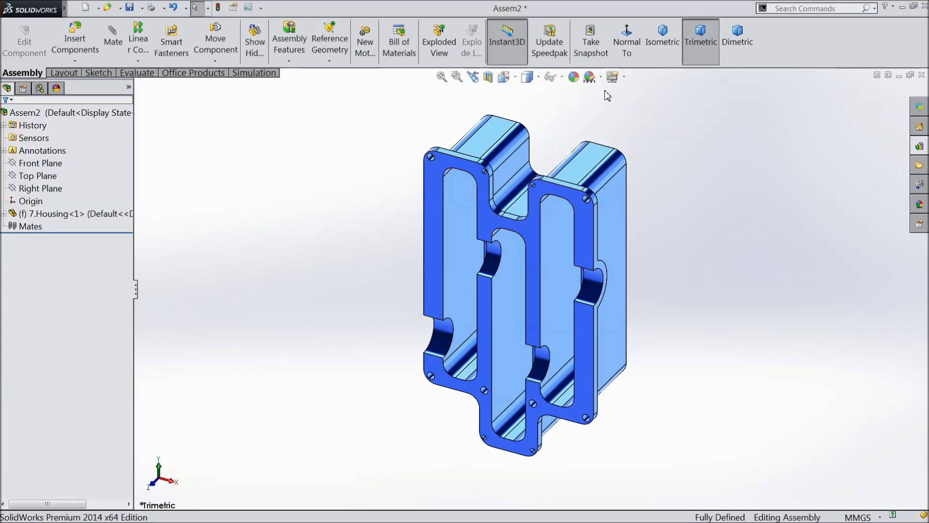
# Change the assembly's background scene to Plain White.
pyautogui.click(601, 78)
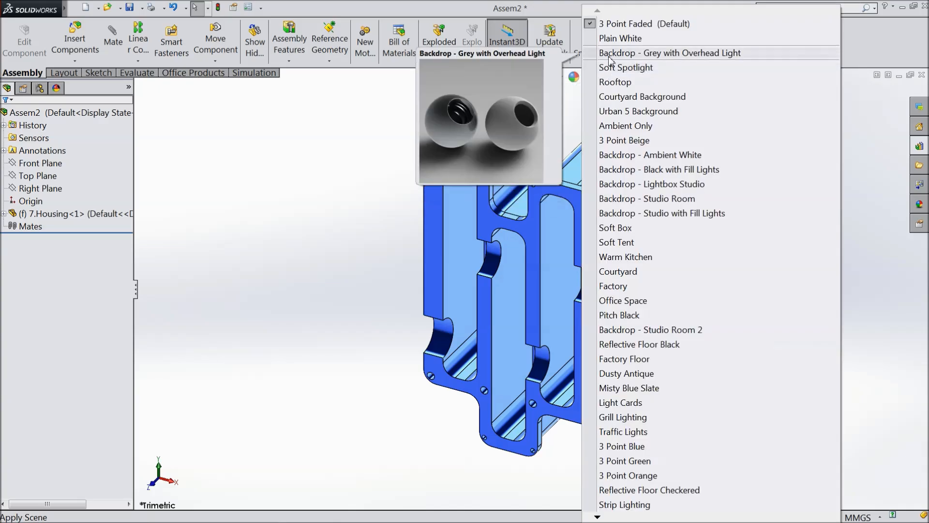
pyautogui.click(624, 27)
pyautogui.moveTo(367, 342)
pyautogui.mouseDown(button='middle')
pyautogui.moveTo(326, 124)
pyautogui.moveTo(369, 210)
pyautogui.moveTo(350, 208)
pyautogui.moveTo(515, 243)
pyautogui.moveTo(500, 265)
pyautogui.mouseUp(button='middle')
pyautogui.scroll(-3, 500, 265)
pyautogui.scroll(1, 634, 294)
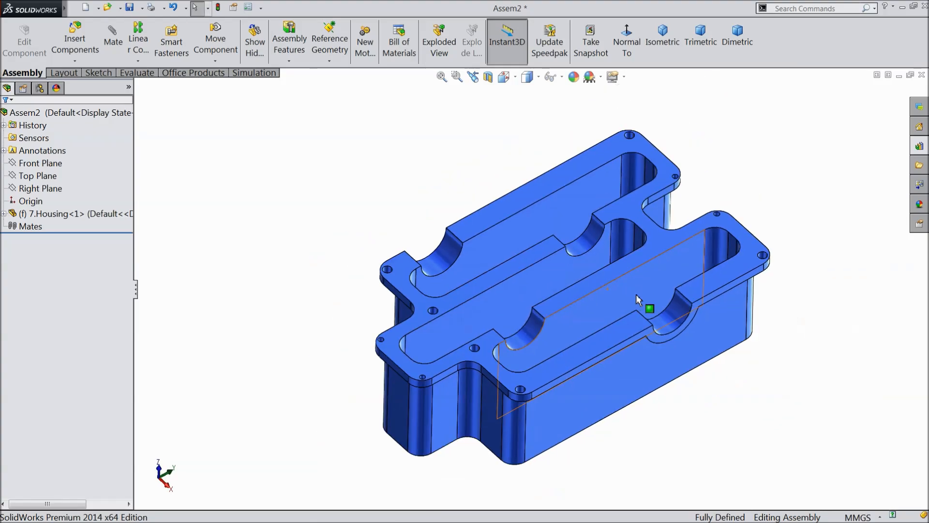
pyautogui.scroll(-1, 696, 300)
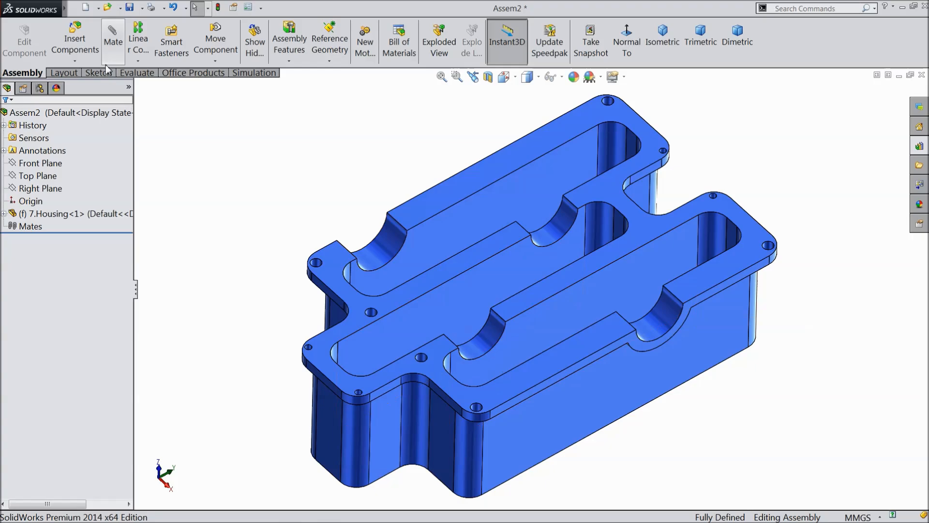
# Insert the 1.input Shaft part into the assembly and place it beside the housing's outer bearing seat.
pyautogui.click(84, 47)
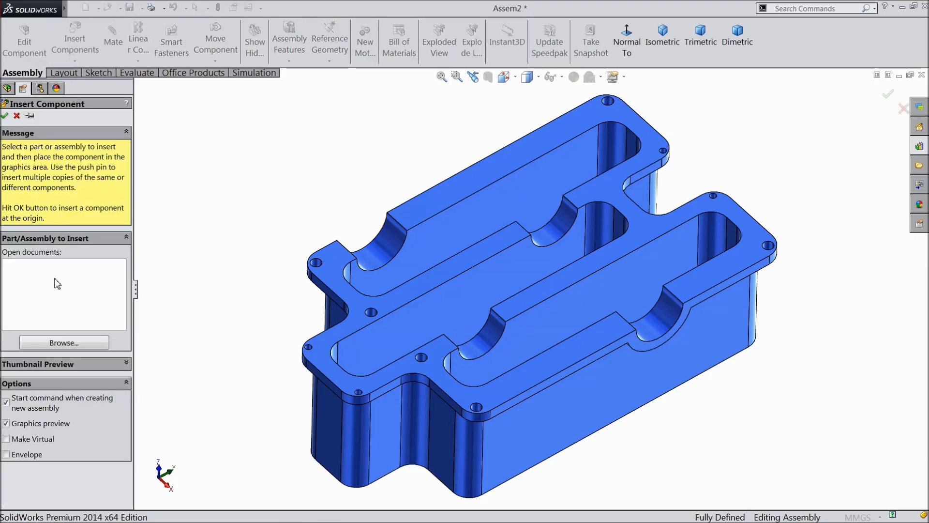
pyautogui.click(58, 343)
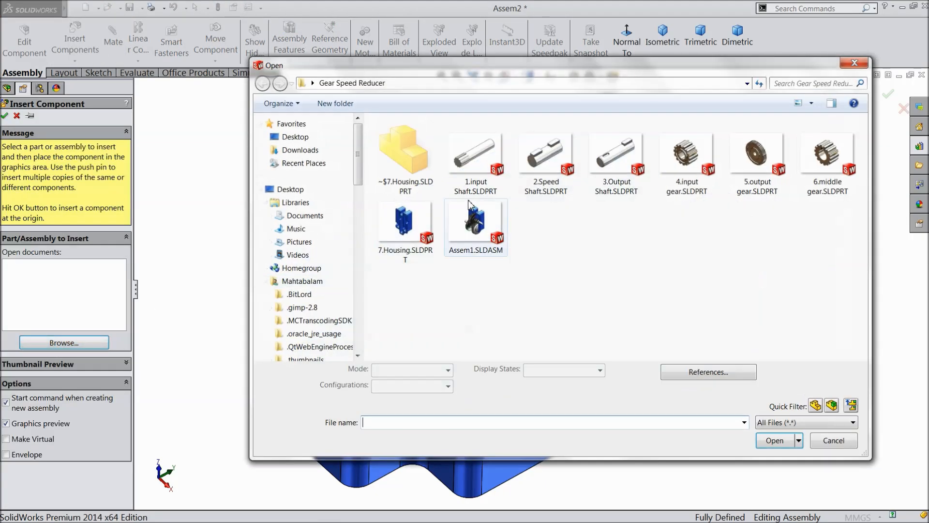
pyautogui.click(472, 191)
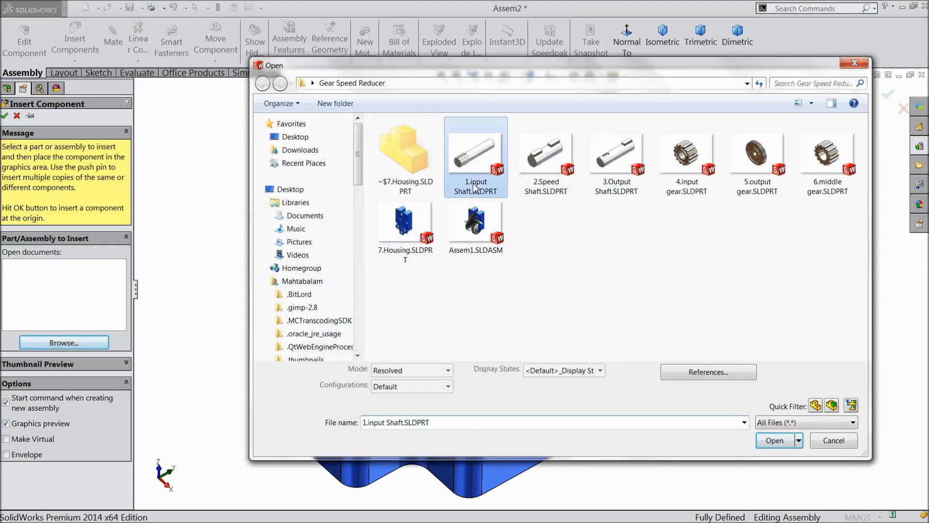
pyautogui.click(774, 440)
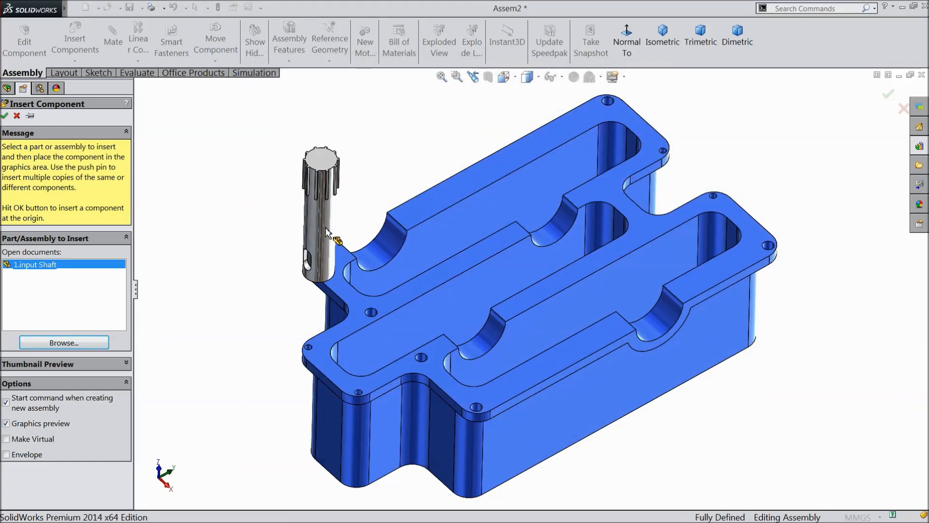
pyautogui.click(326, 233)
# Rotate the input shaft freely from upright until it lies roughly along the axis of the housing's nearest semicircular seat.
pyautogui.click(215, 60)
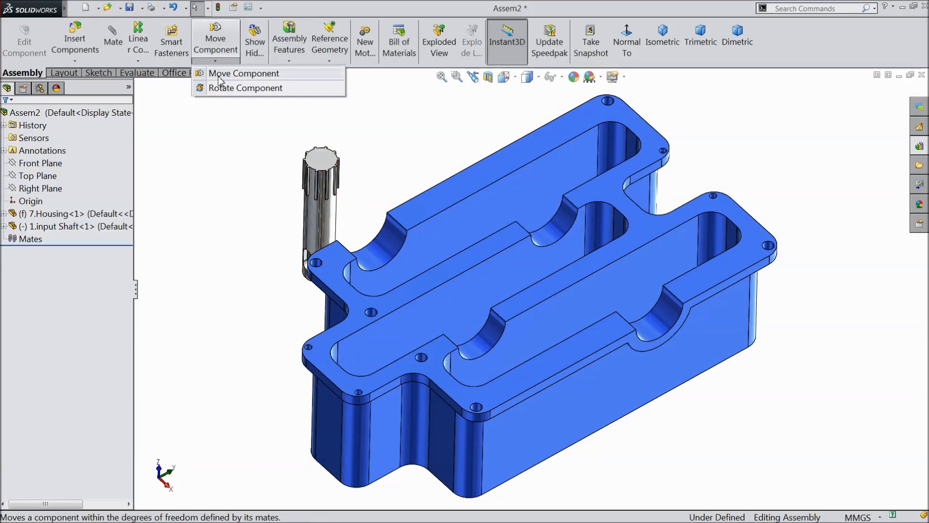
pyautogui.click(242, 88)
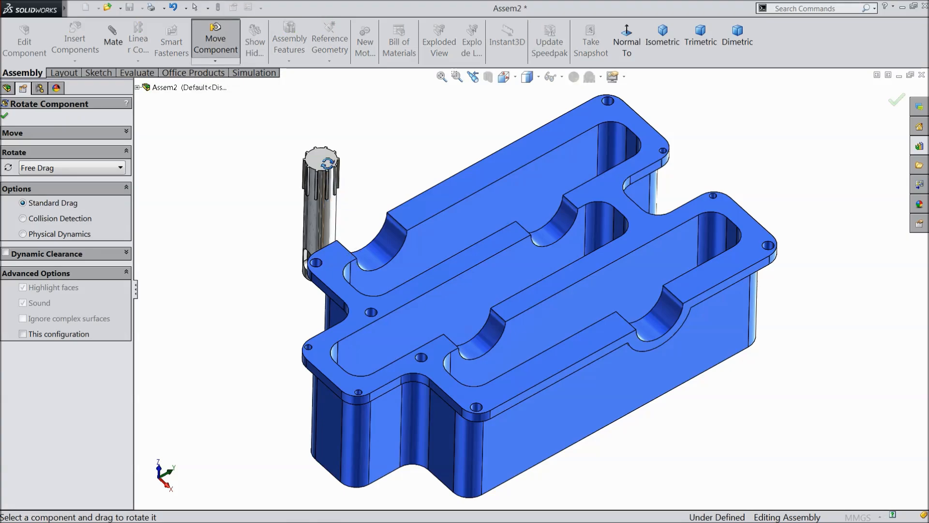
pyautogui.moveTo(327, 163); pyautogui.dragTo(260, 301)
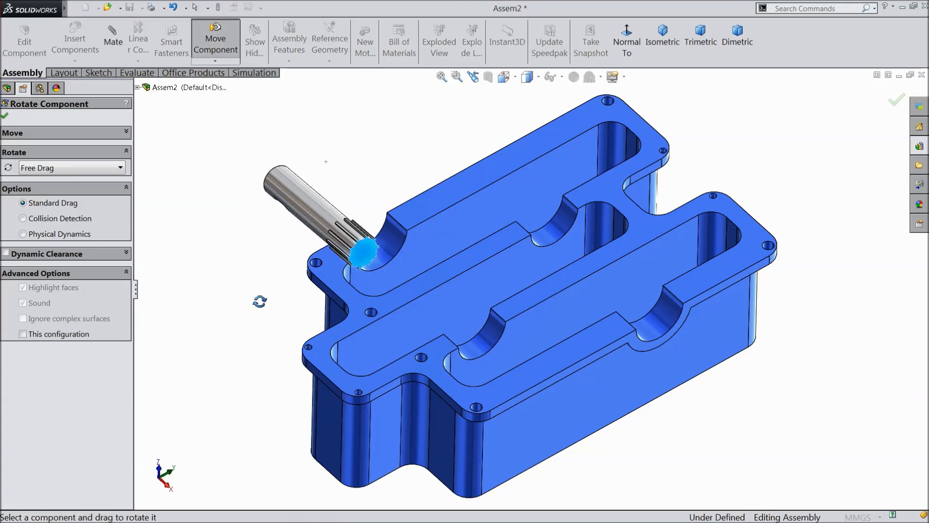
pyautogui.click(6, 117)
# Mate the input shaft's cylindrical face concentric with the housing's nearest semicircular bearing seat.
pyautogui.scroll(-4, 300, 201)
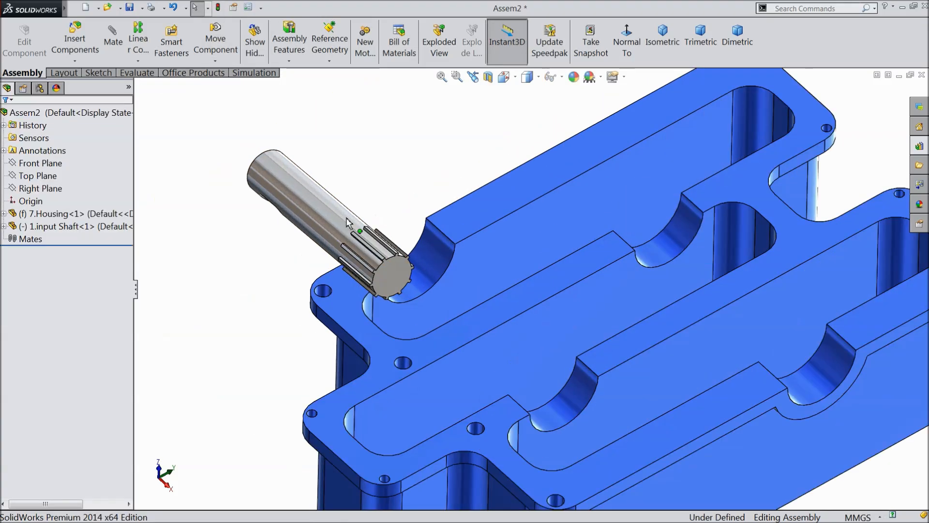
pyautogui.click(466, 257)
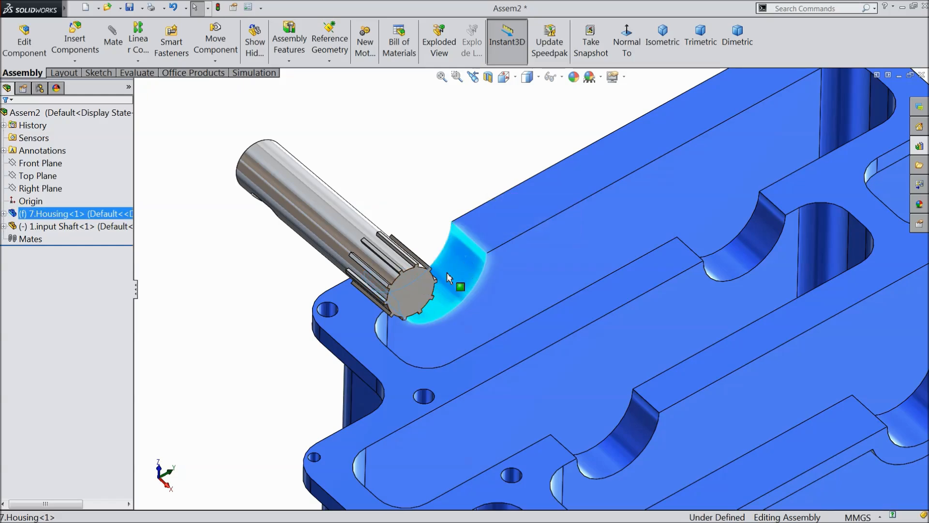
pyautogui.click(113, 43)
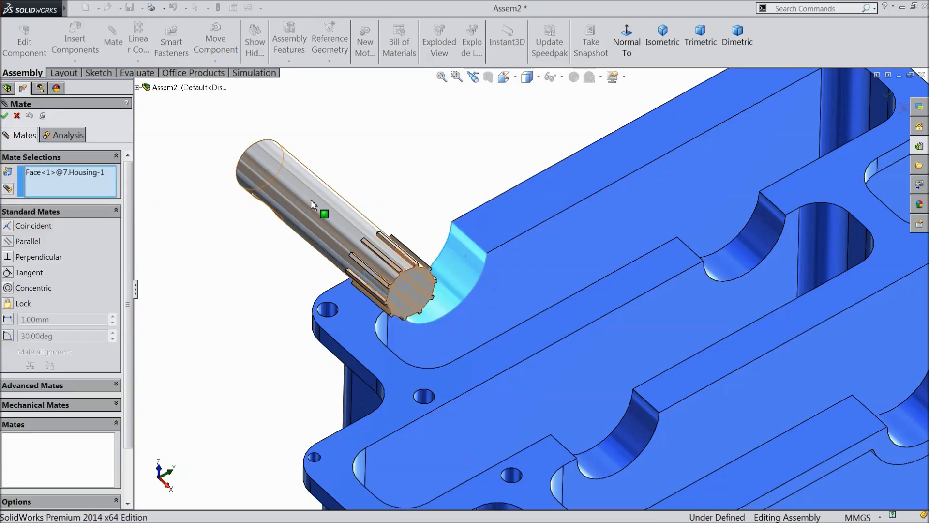
pyautogui.click(312, 199)
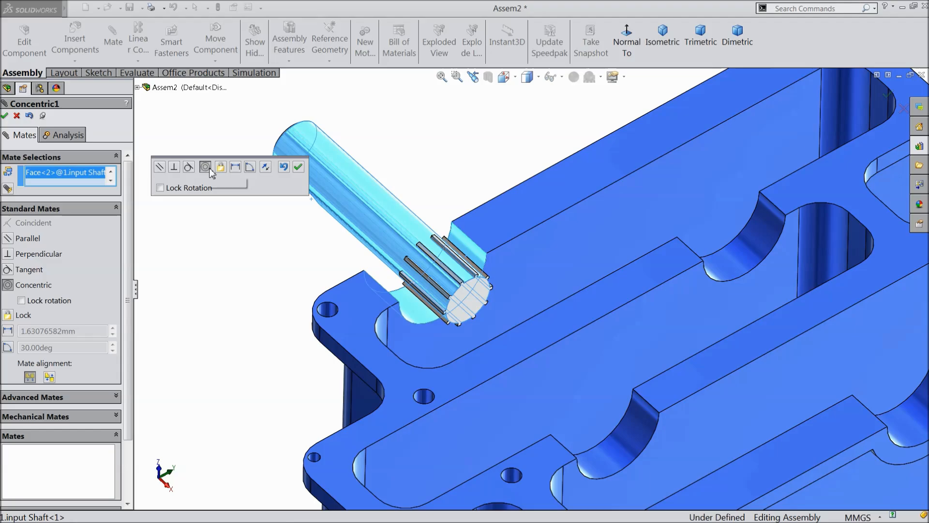
pyautogui.click(298, 168)
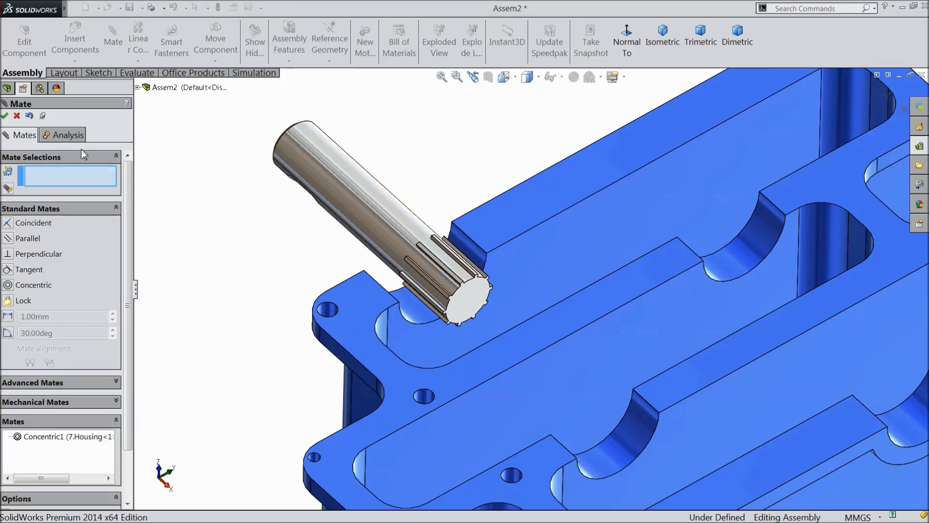
pyautogui.click(5, 116)
# Slide the input shaft along its axis slightly further into the housing.
pyautogui.press('f')
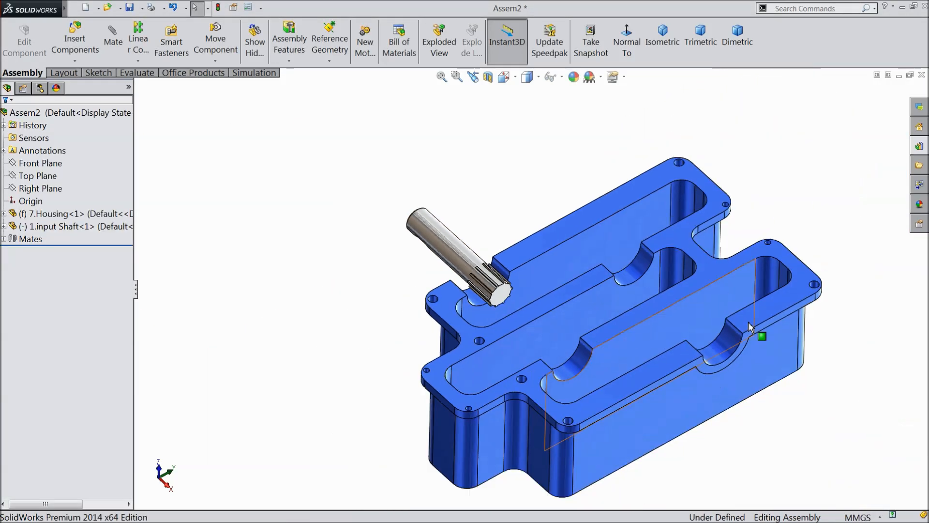
pyautogui.scroll(-3, 748, 322)
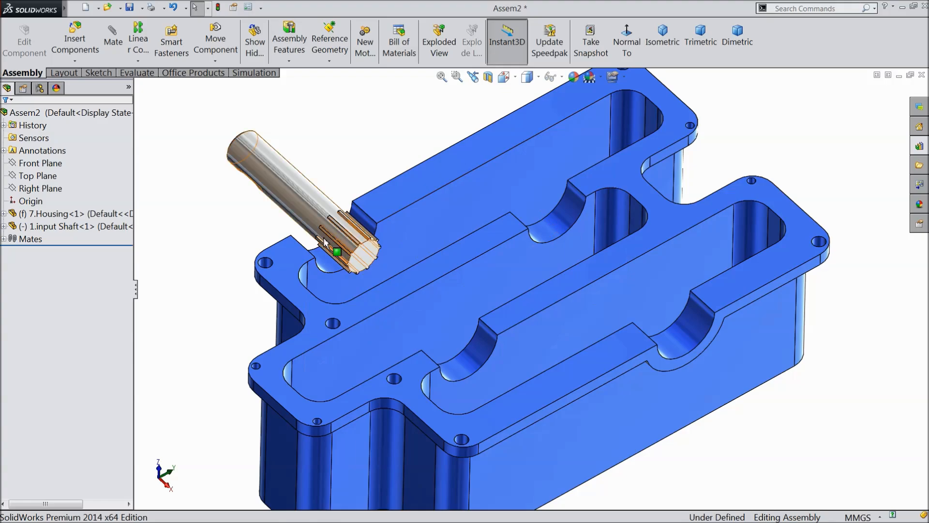
pyautogui.moveTo(332, 228); pyautogui.dragTo(349, 241)
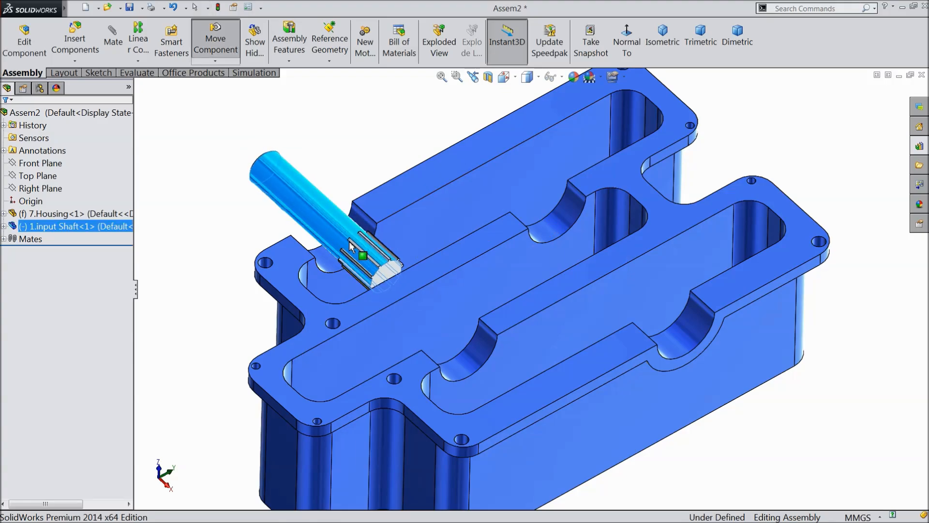
# Place a Toolbox ISO Radial Ball Bearing from the Ball Bearings category on the input shaft, near the housing's bearing seat.
pyautogui.click(921, 146)
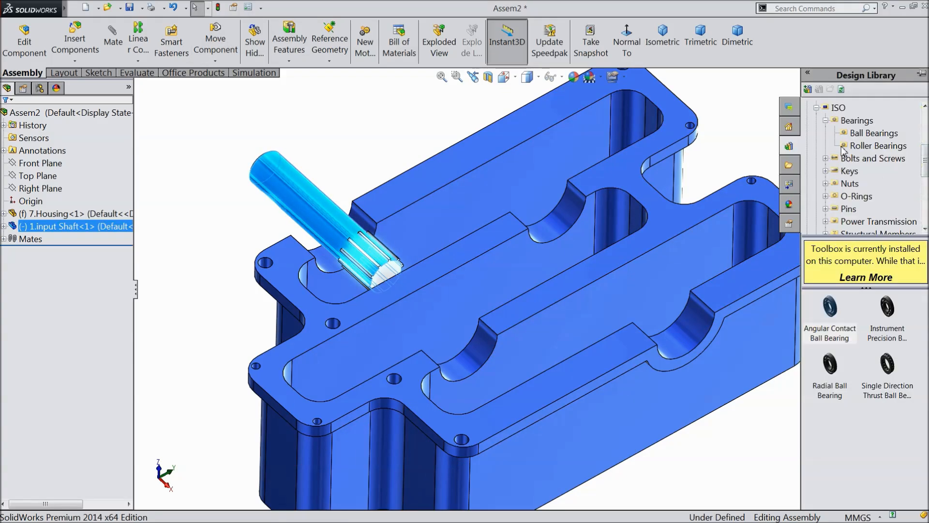
pyautogui.click(817, 108)
pyautogui.scroll(3, 839, 130)
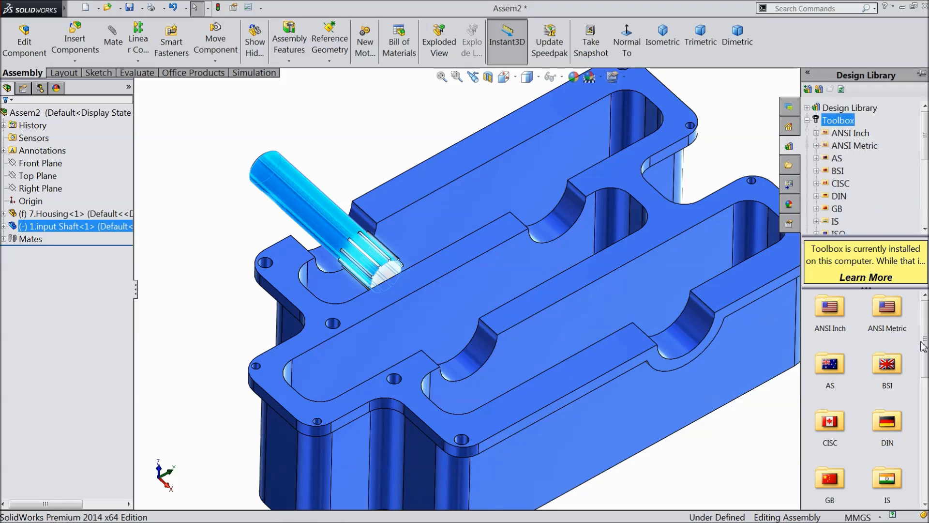
pyautogui.scroll(-3, 922, 346)
pyautogui.doubleClick(832, 411)
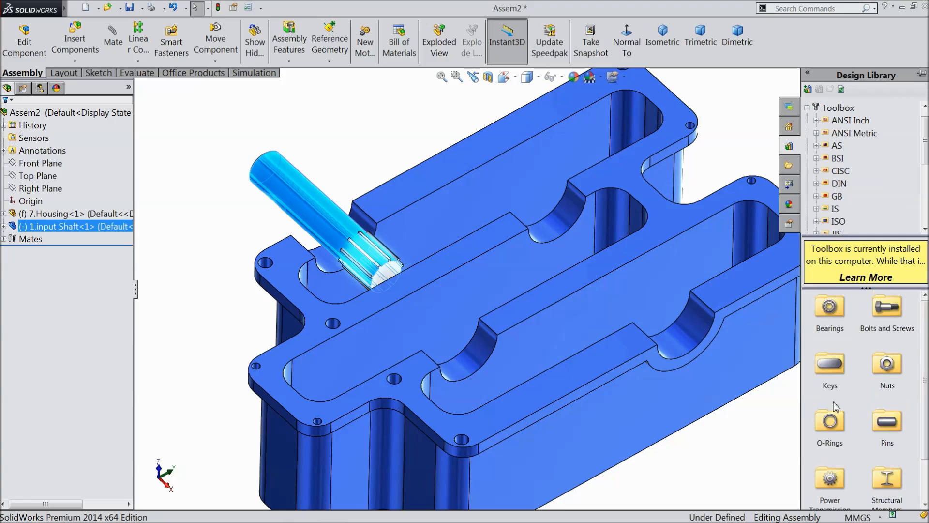
pyautogui.doubleClick(828, 317)
pyautogui.doubleClick(825, 314)
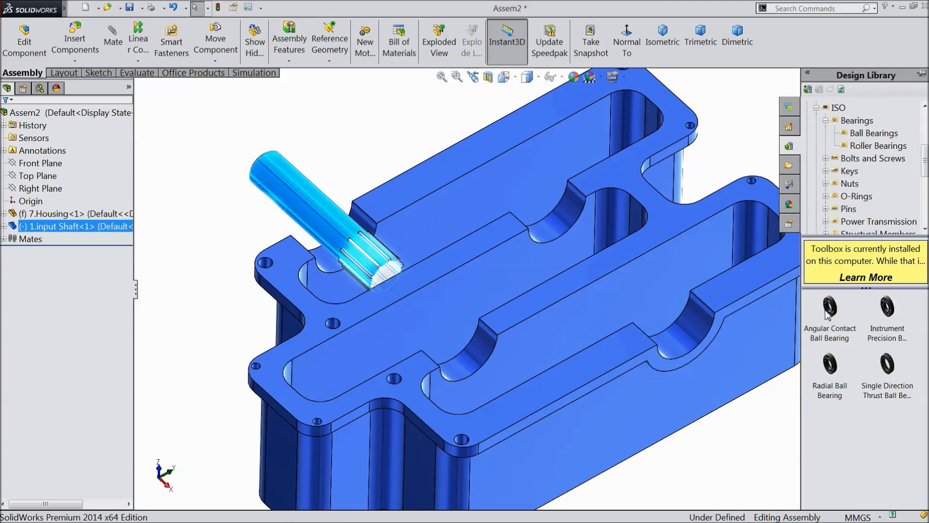
pyautogui.click(832, 379)
pyautogui.moveTo(832, 378); pyautogui.dragTo(388, 253)
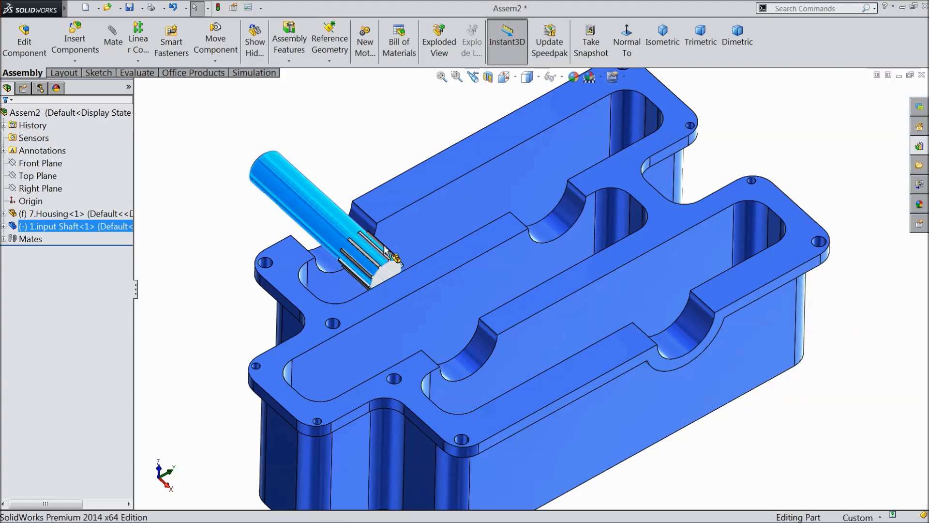
pyautogui.moveTo(327, 221); pyautogui.dragTo(327, 220)
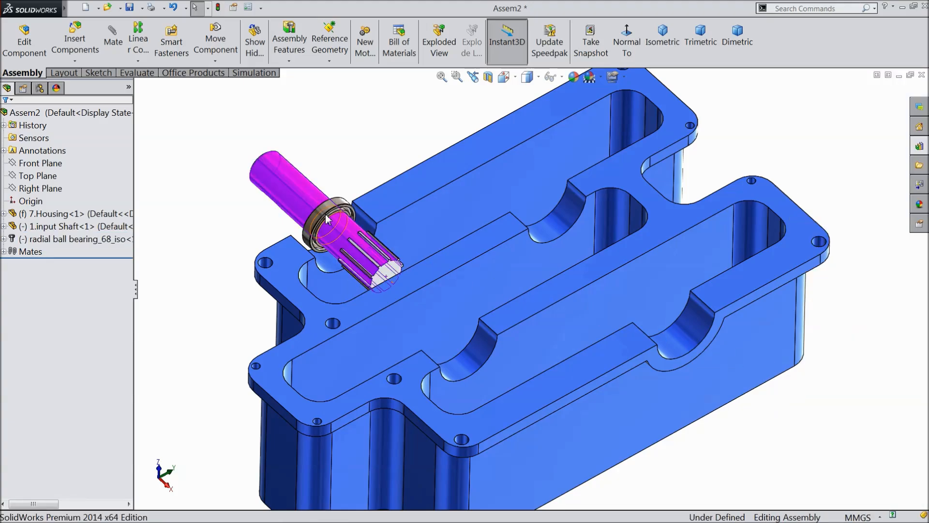
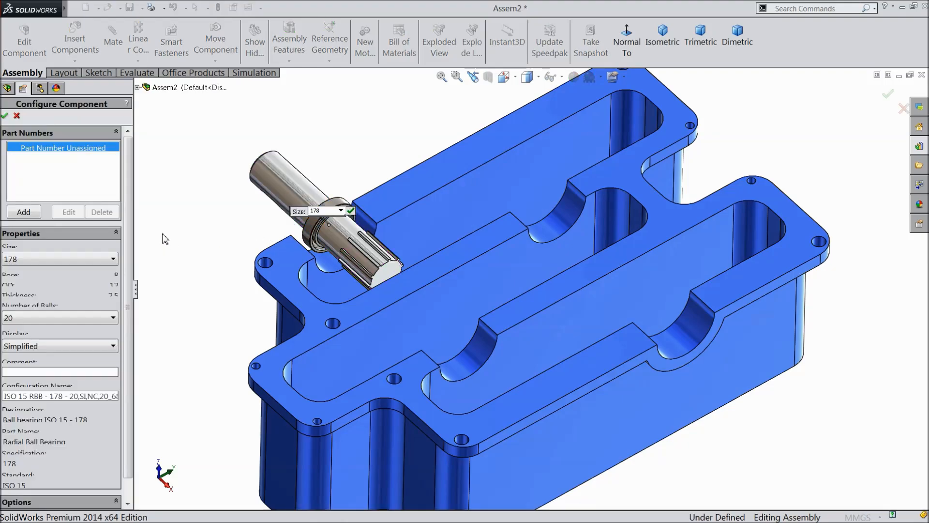
# Configure the radial ball bearing with size 388 and Detailed display, and finish inserting it without extra copies.
pyautogui.click(16, 263)
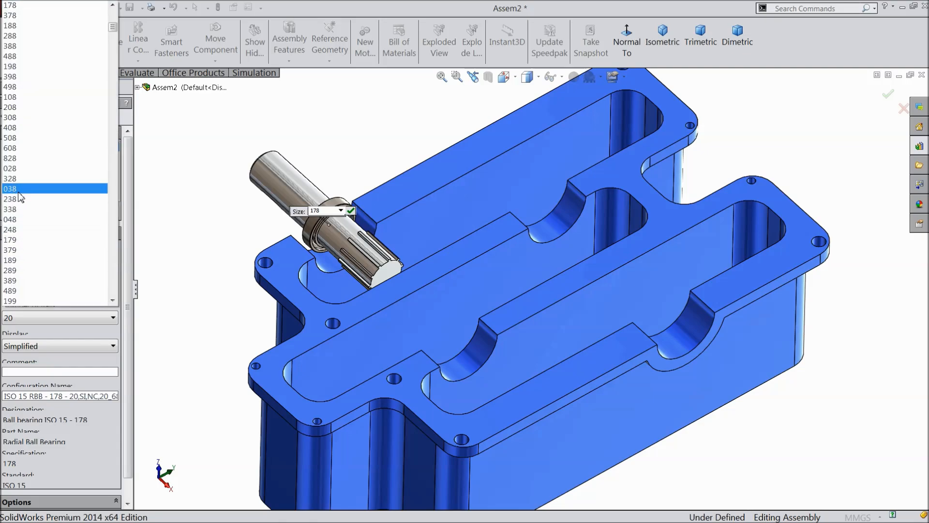
pyautogui.click(10, 46)
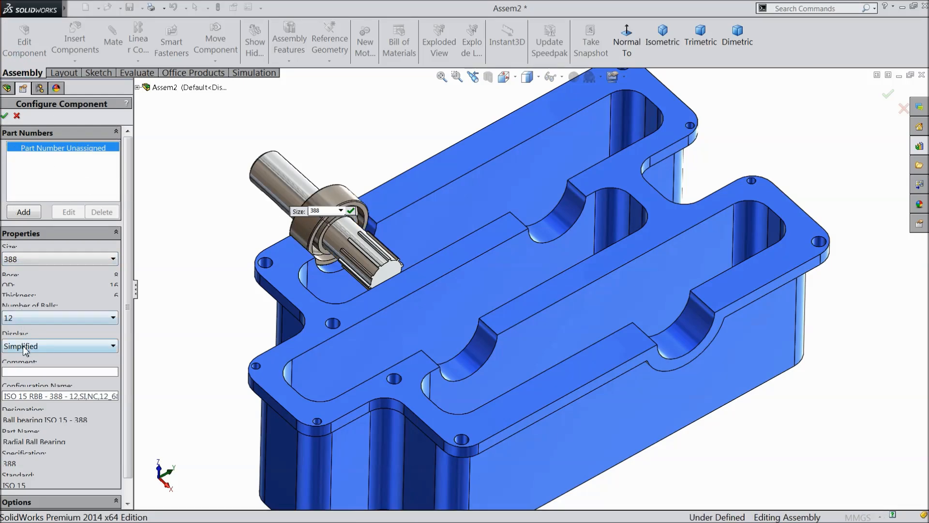
pyautogui.click(25, 349)
pyautogui.click(25, 371)
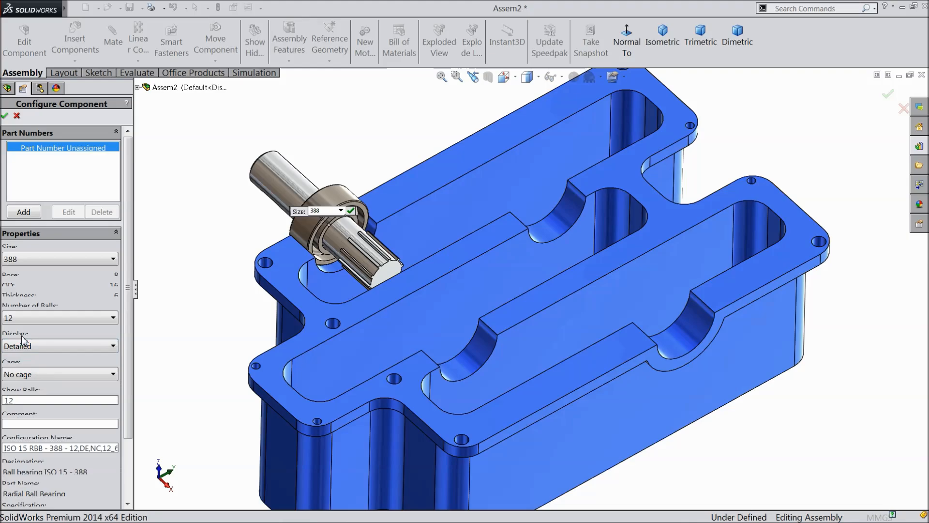
pyautogui.click(6, 117)
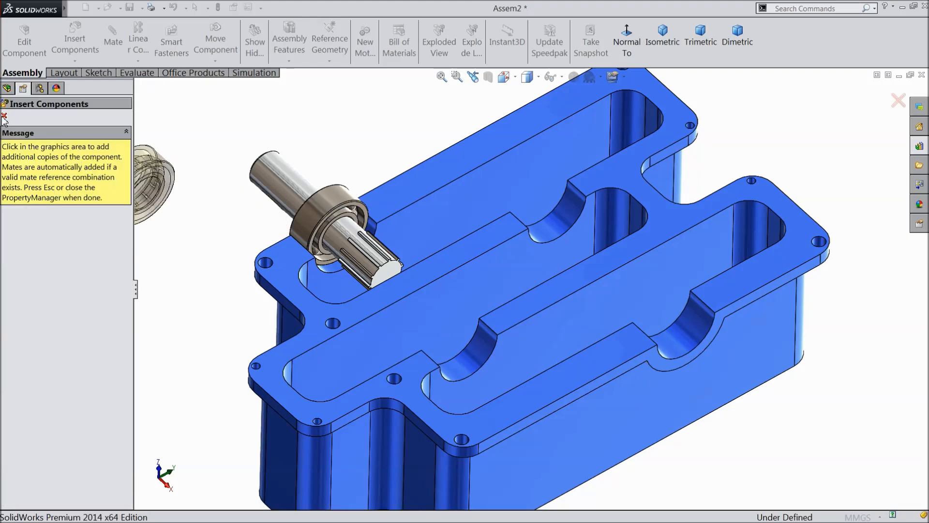
pyautogui.click(4, 116)
# Mate the bearing's outer race side face coincident with the housing pocket's inner wall and slide the input shaft slightly outward.
pyautogui.scroll(-3, 343, 232)
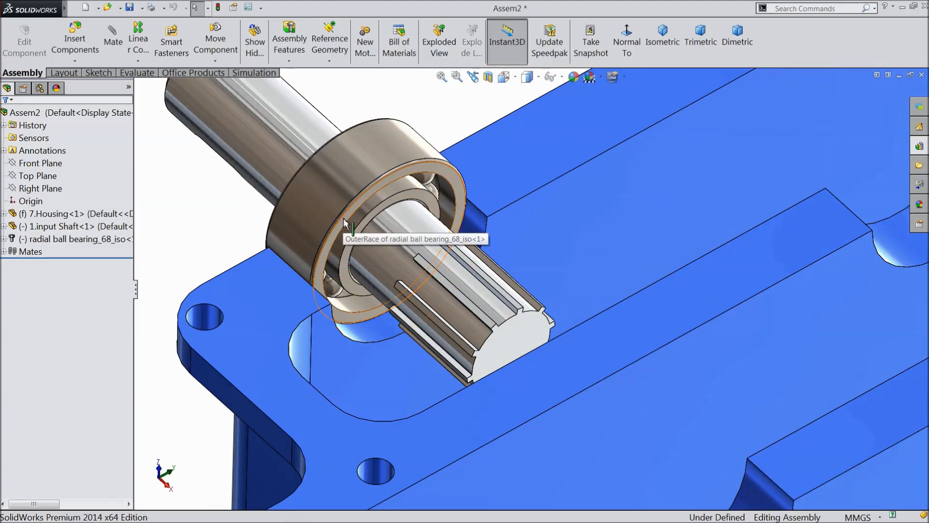
pyautogui.click(345, 221)
pyautogui.click(426, 163)
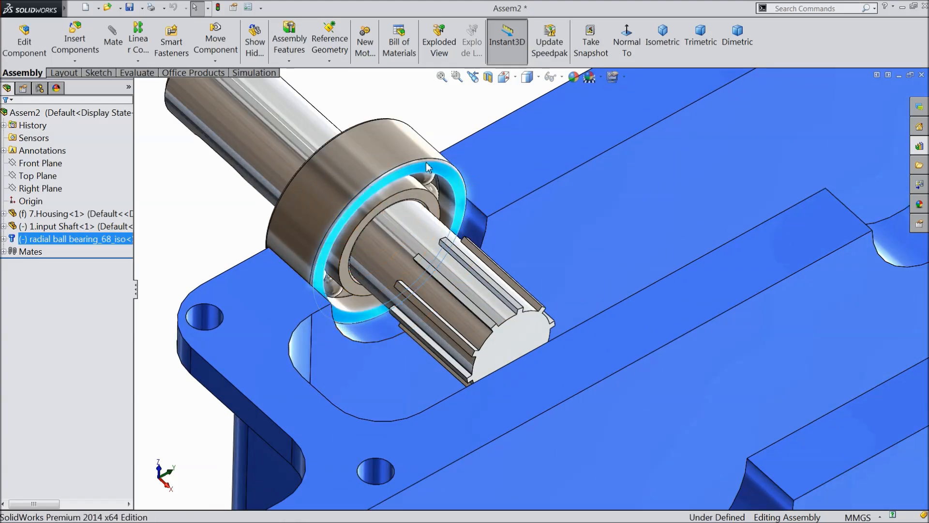
pyautogui.click(544, 227)
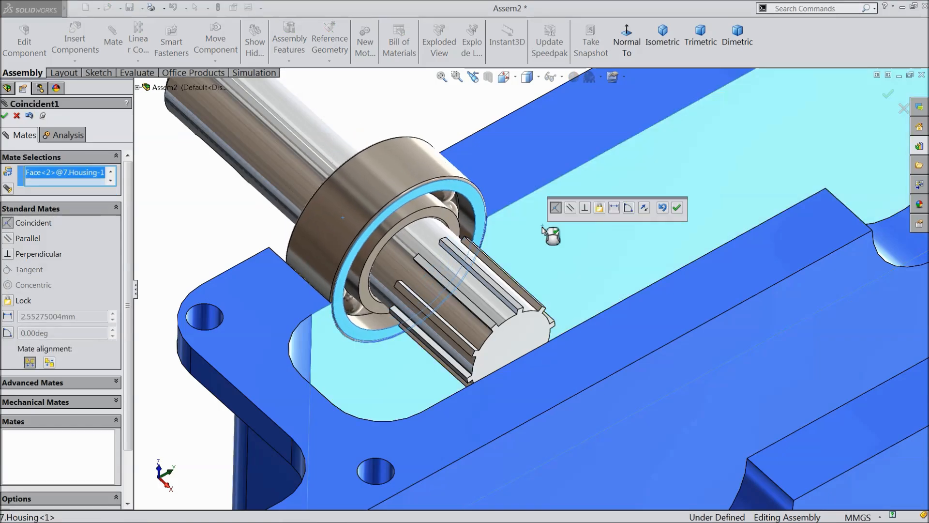
pyautogui.click(678, 208)
pyautogui.scroll(3, 536, 235)
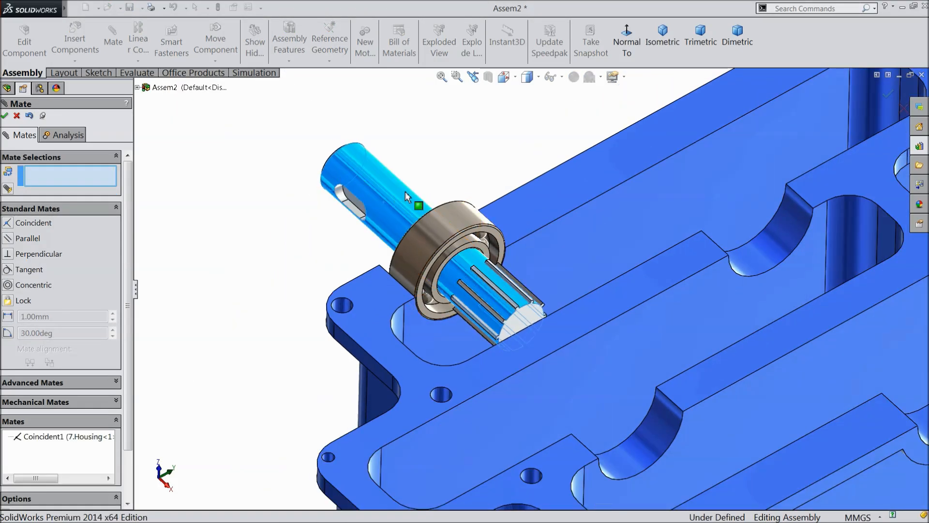
pyautogui.moveTo(405, 192); pyautogui.dragTo(393, 188)
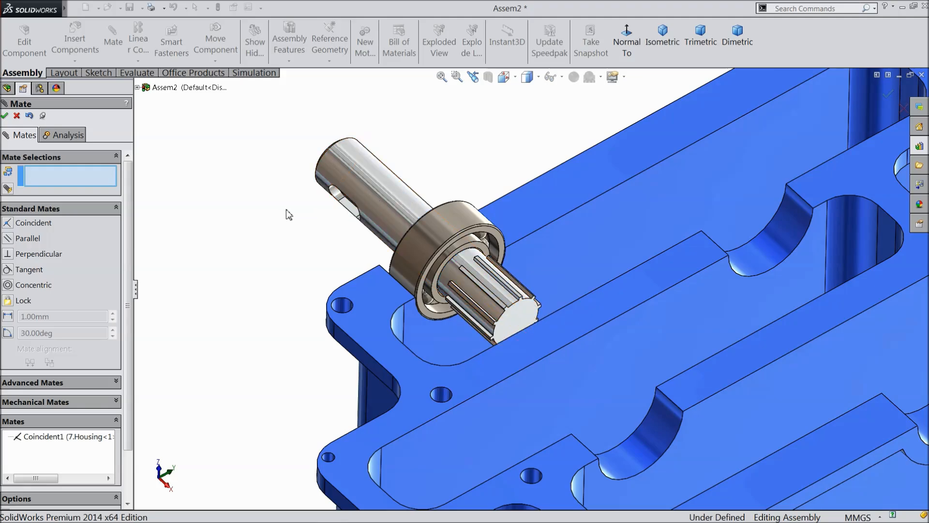
pyautogui.click(6, 116)
# Mate the bearing's Plane1 coincident with the housing's flat top face.
pyautogui.scroll(2, 237, 233)
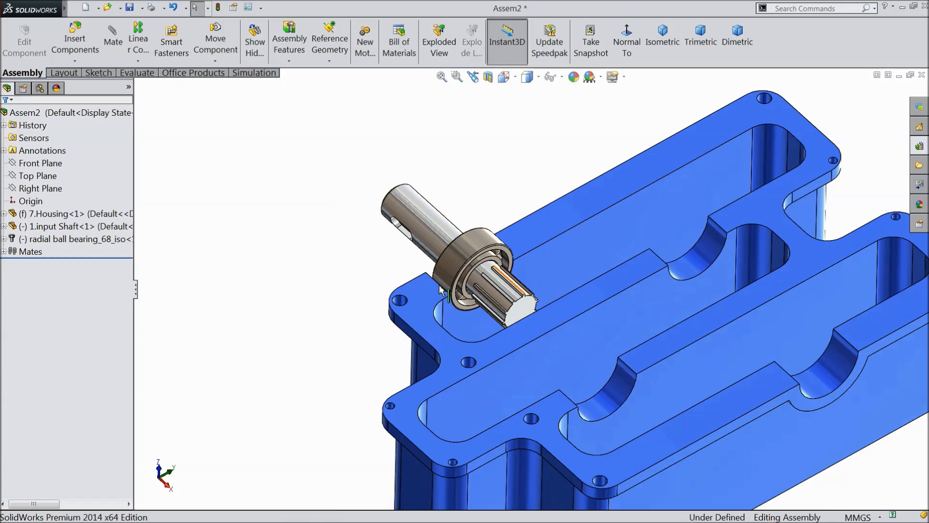
pyautogui.click(4, 213)
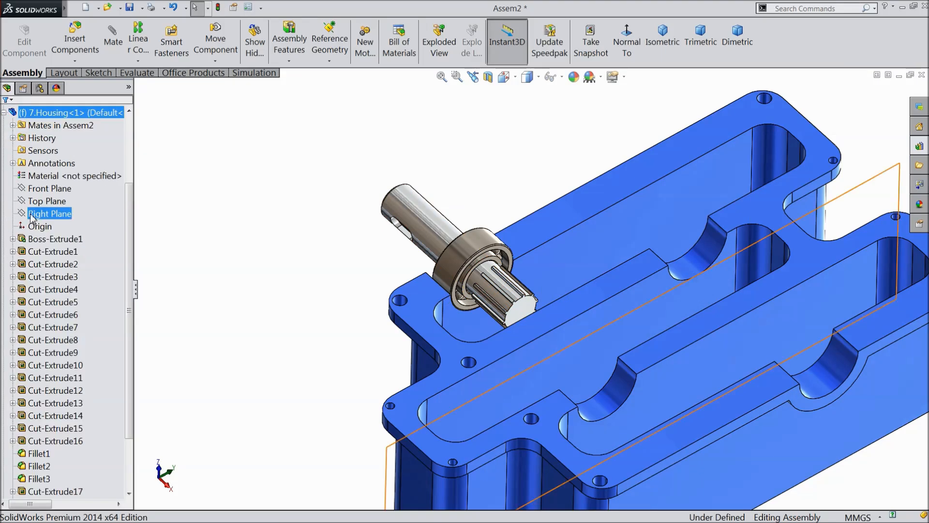
pyautogui.click(4, 113)
pyautogui.click(4, 239)
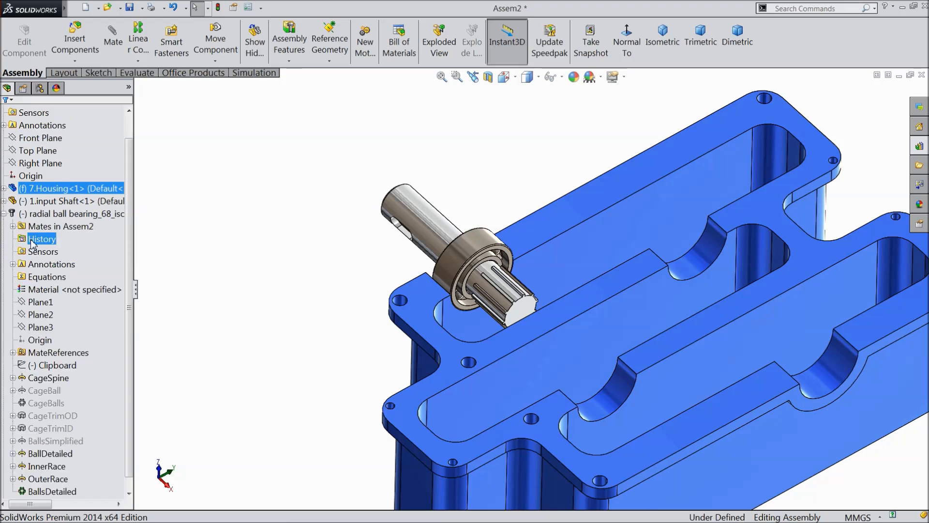
pyautogui.click(40, 302)
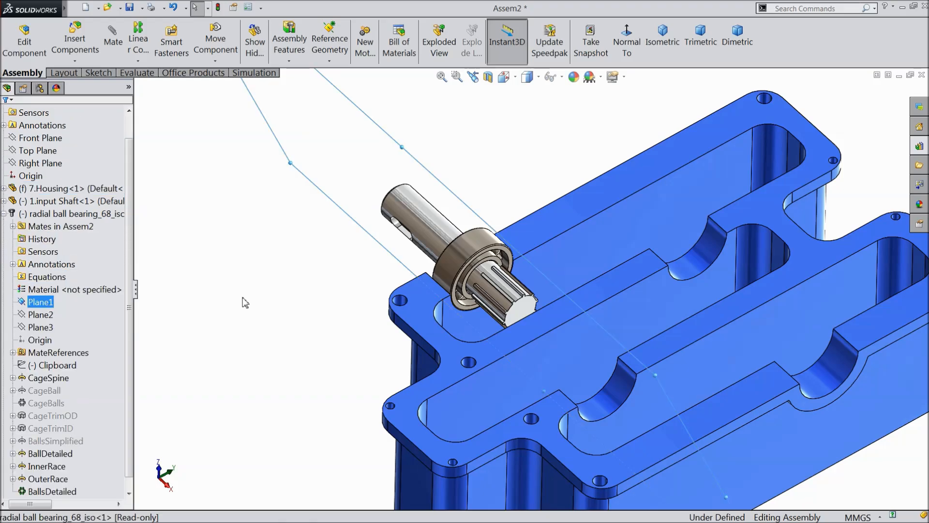
pyautogui.click(114, 47)
pyautogui.click(563, 224)
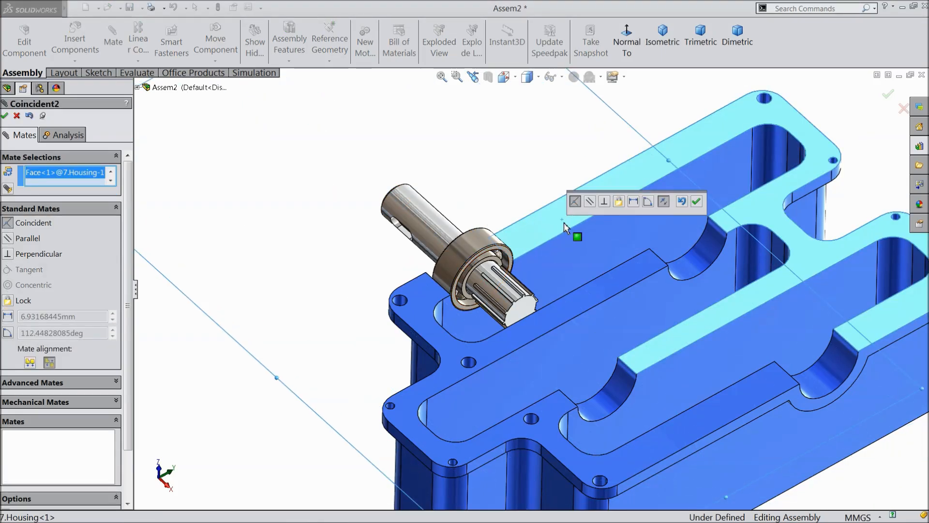
pyautogui.click(695, 202)
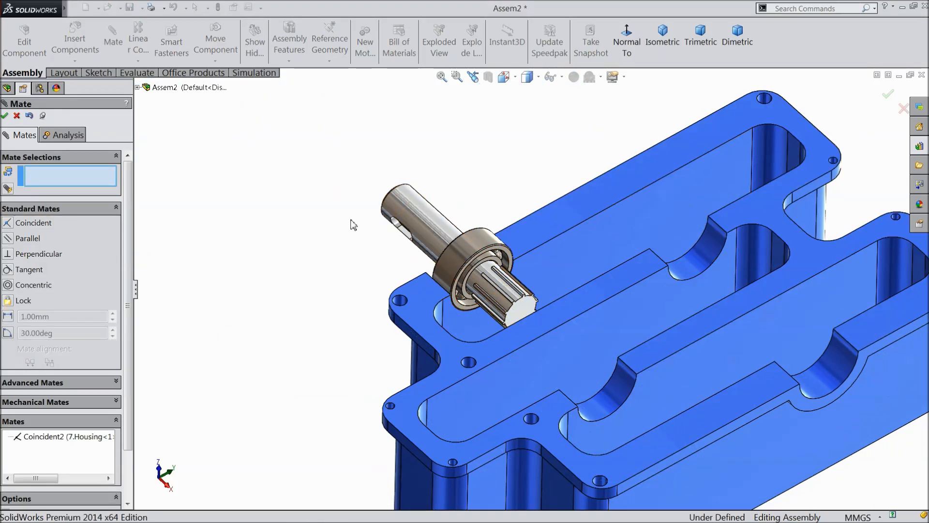
pyautogui.click(4, 116)
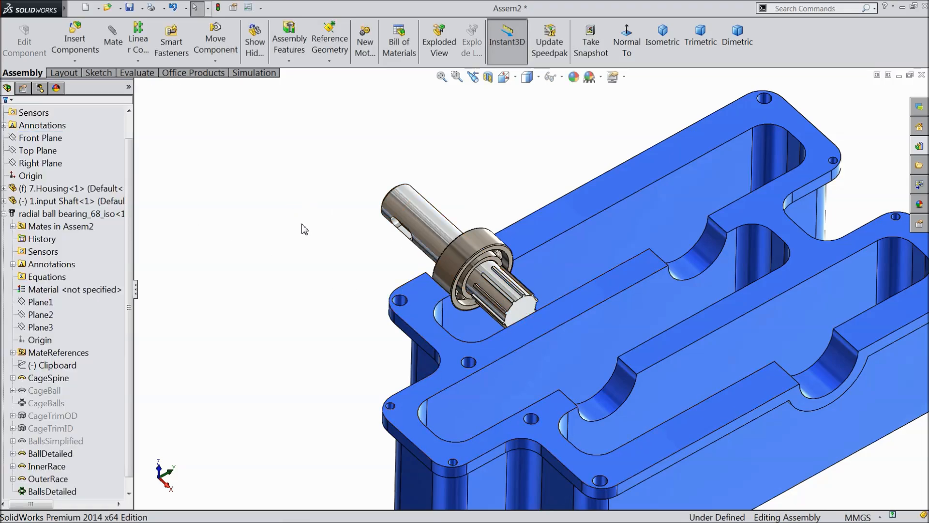
# Insert the 4.input gear part over the input shaft and move it clear above the bearing.
pyautogui.click(4, 214)
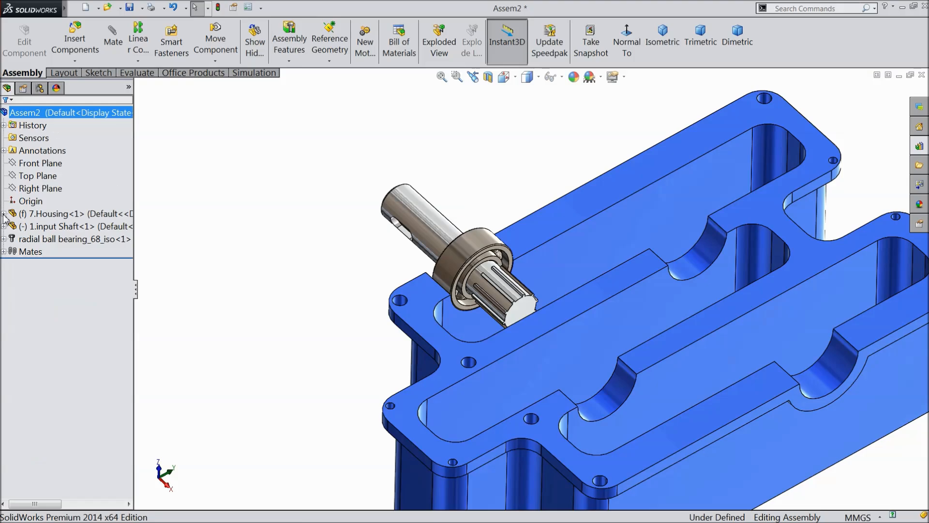
pyautogui.click(80, 38)
pyautogui.click(80, 343)
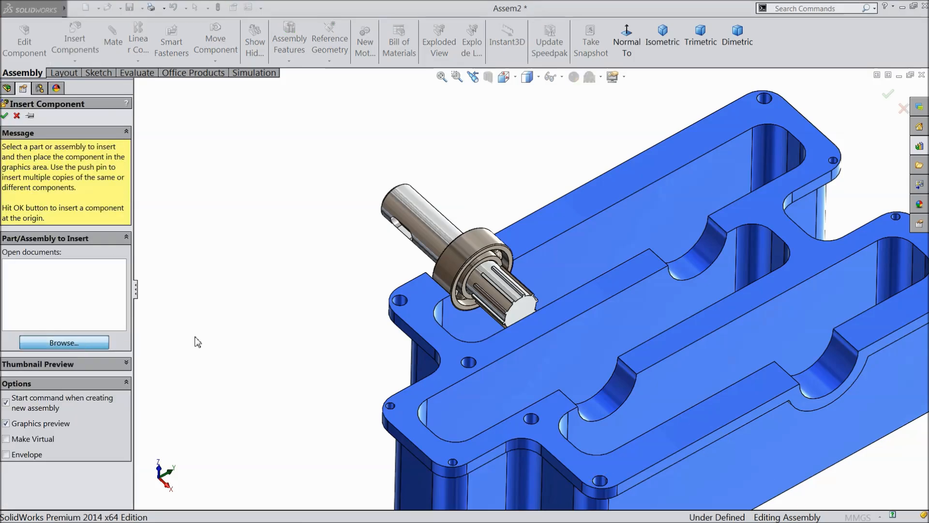
pyautogui.click(751, 189)
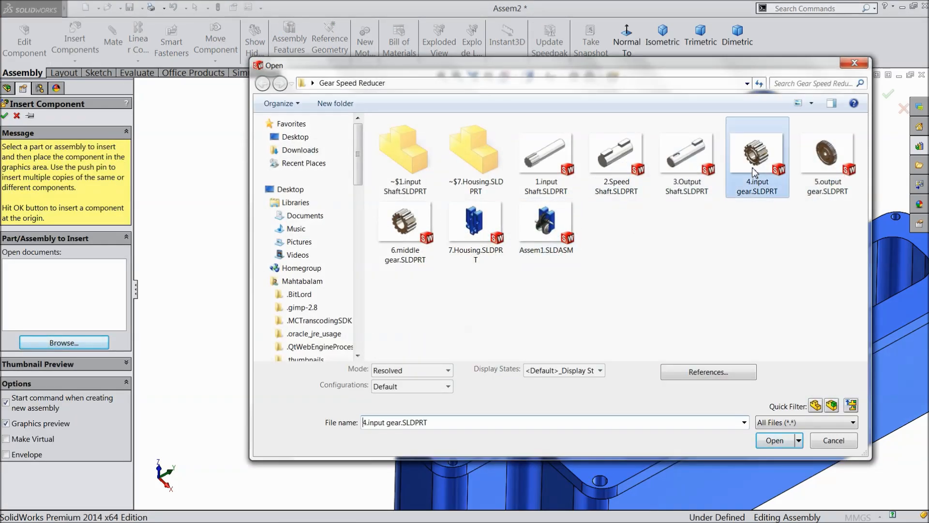
pyautogui.click(773, 441)
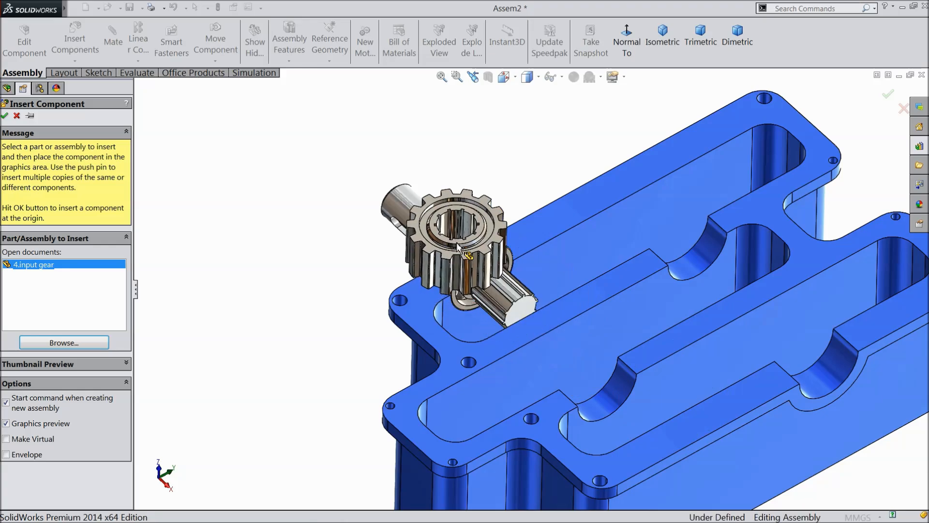
pyautogui.click(524, 275)
pyautogui.scroll(-2, 471, 236)
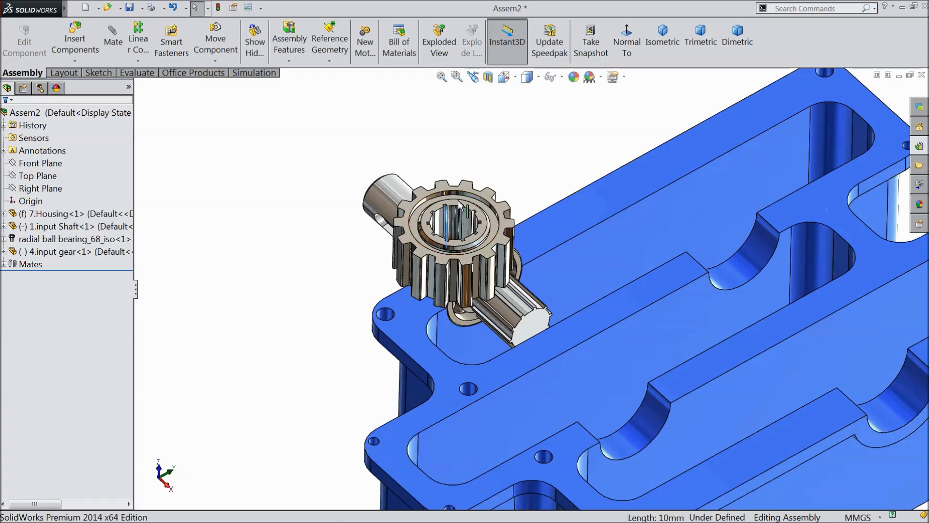
pyautogui.moveTo(479, 170); pyautogui.dragTo(497, 154)
pyautogui.scroll(-1, 533, 167)
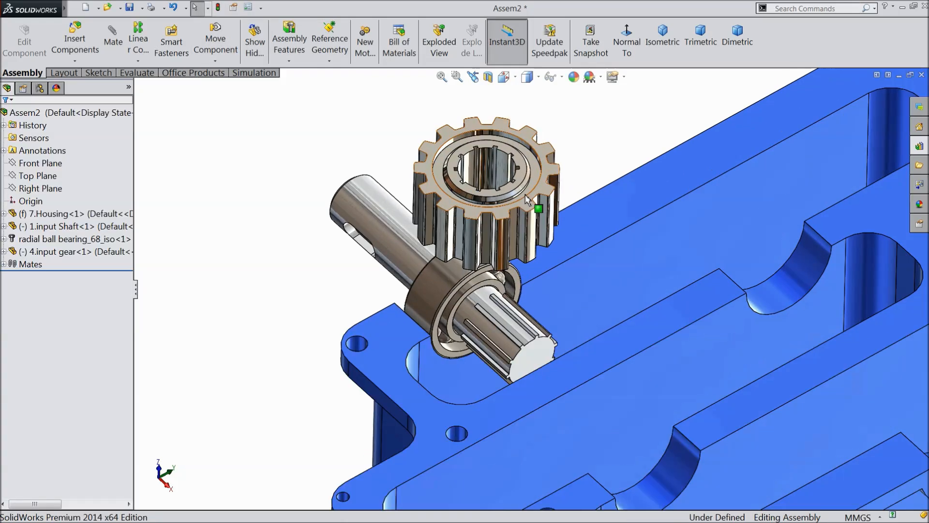
# Mate the input gear's bore concentric with the input shaft's cylindrical face.
pyautogui.click(113, 41)
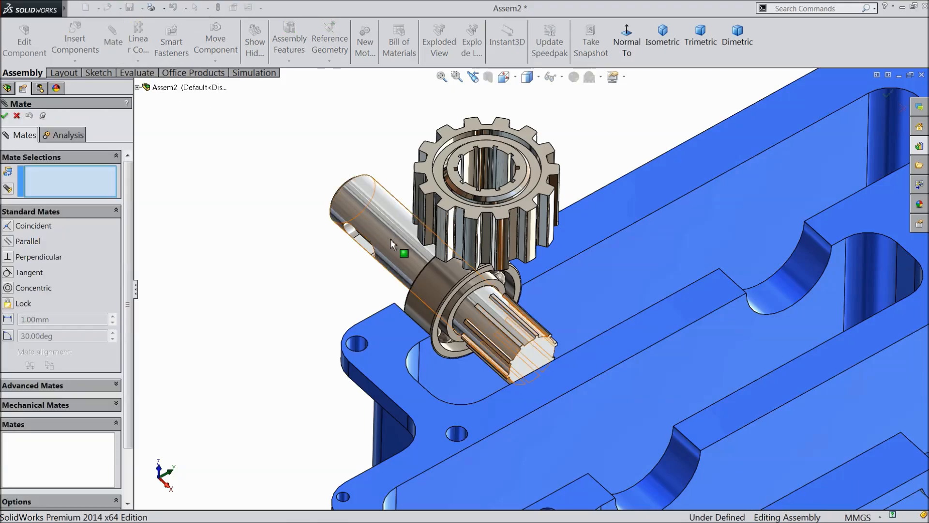
pyautogui.click(395, 239)
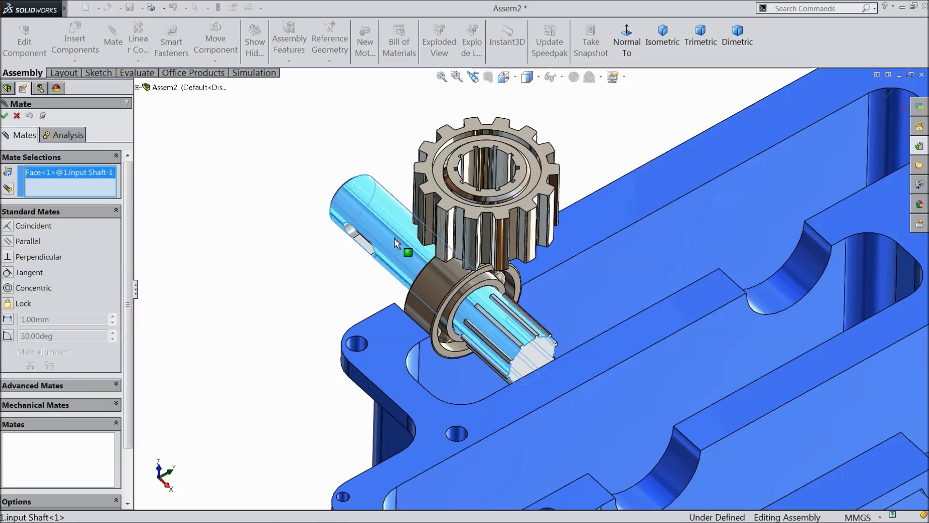
pyautogui.click(486, 160)
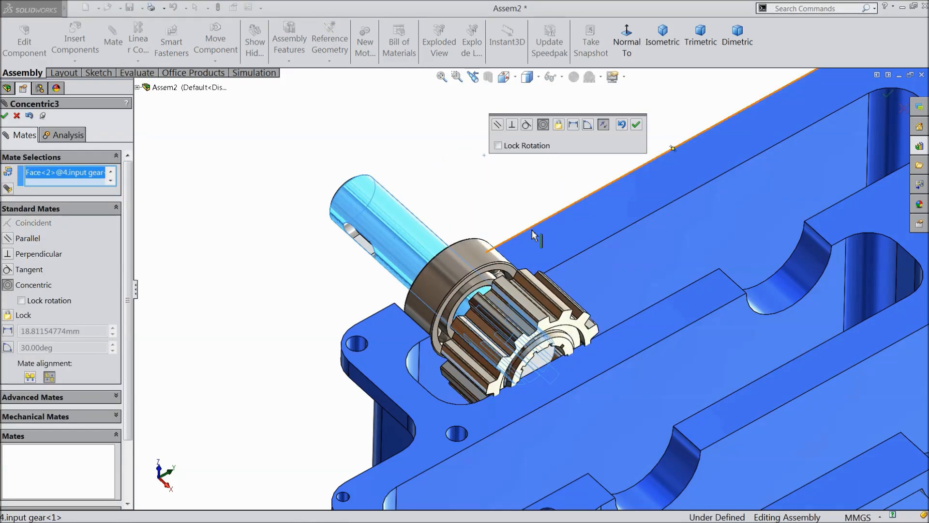
pyautogui.click(636, 124)
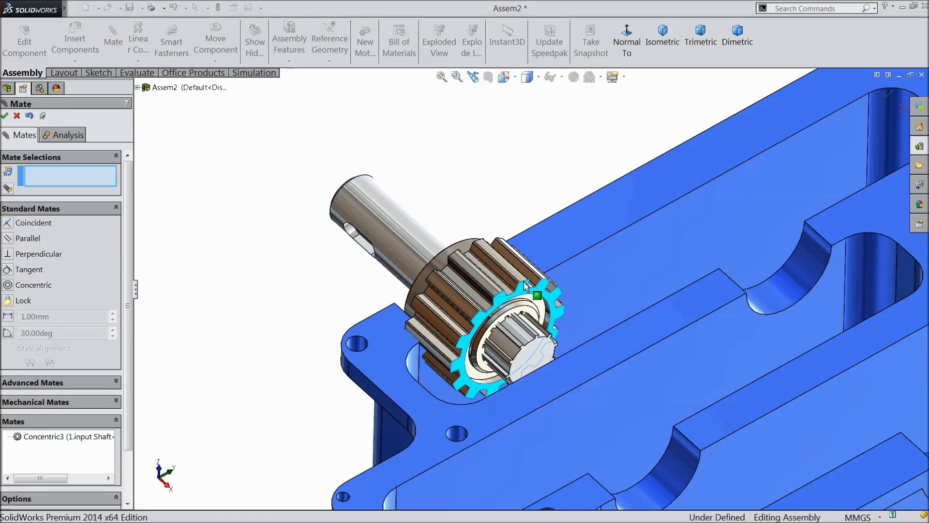
# Mate a spline slot edge in the input gear's bore coincident with the matching spline end edge on the input shaft.
pyautogui.scroll(-5, 524, 332)
pyautogui.scroll(-3, 524, 332)
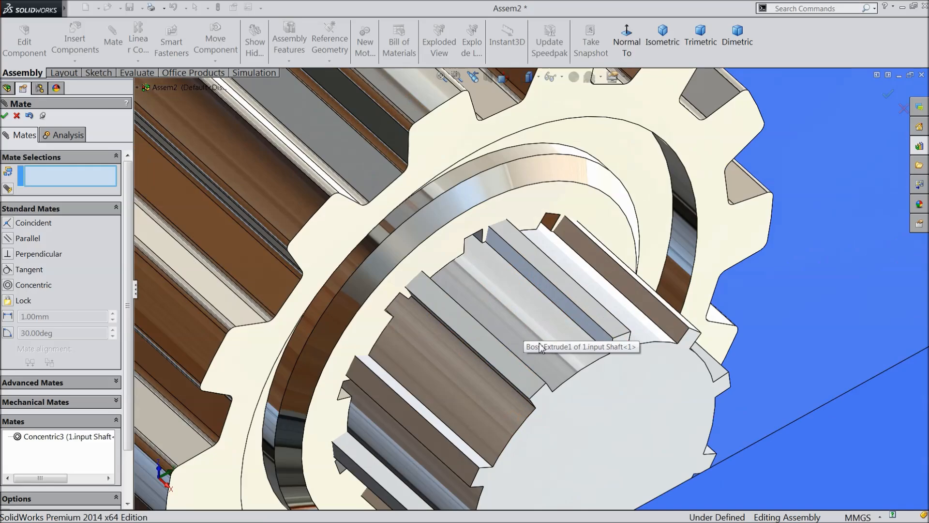
pyautogui.scroll(-2, 535, 313)
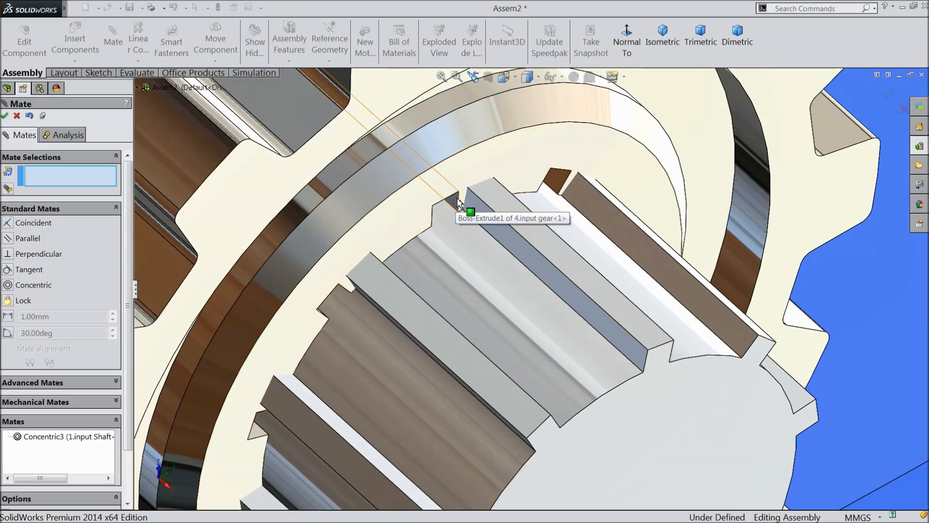
pyautogui.click(439, 204)
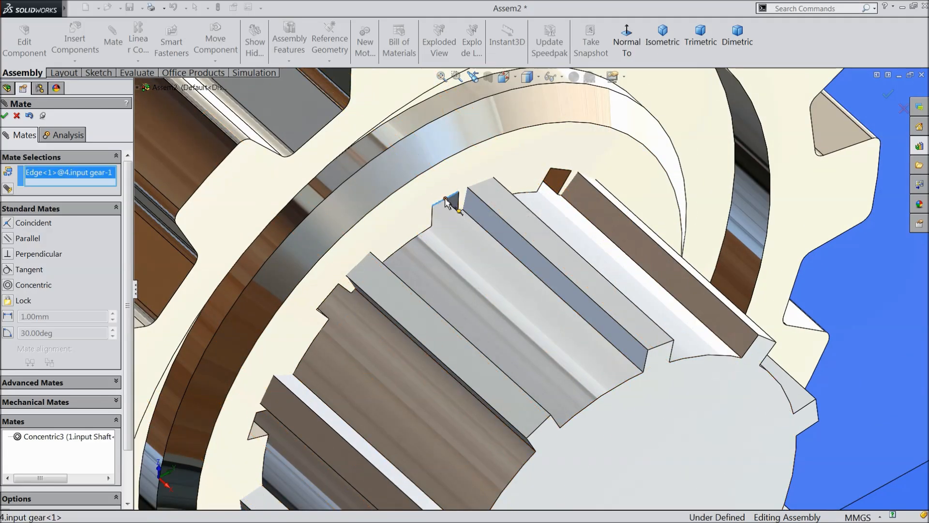
pyautogui.click(660, 347)
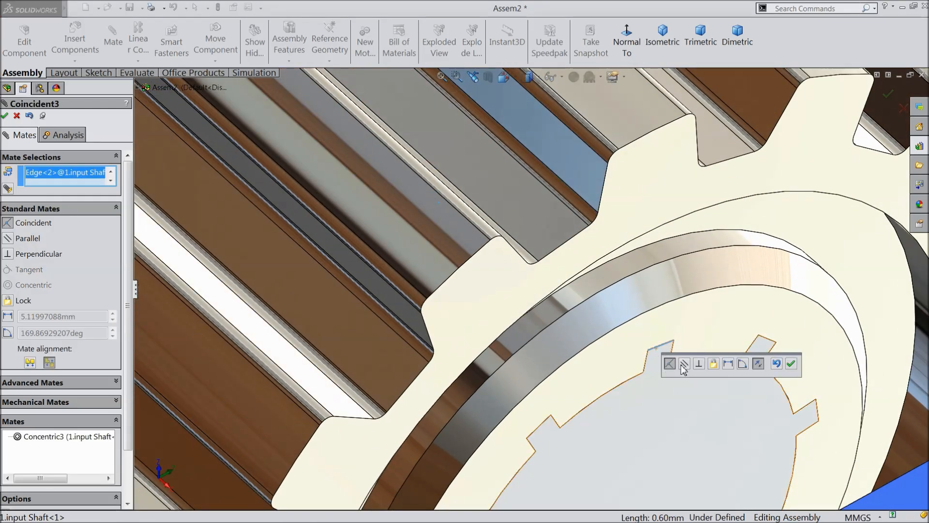
pyautogui.click(791, 369)
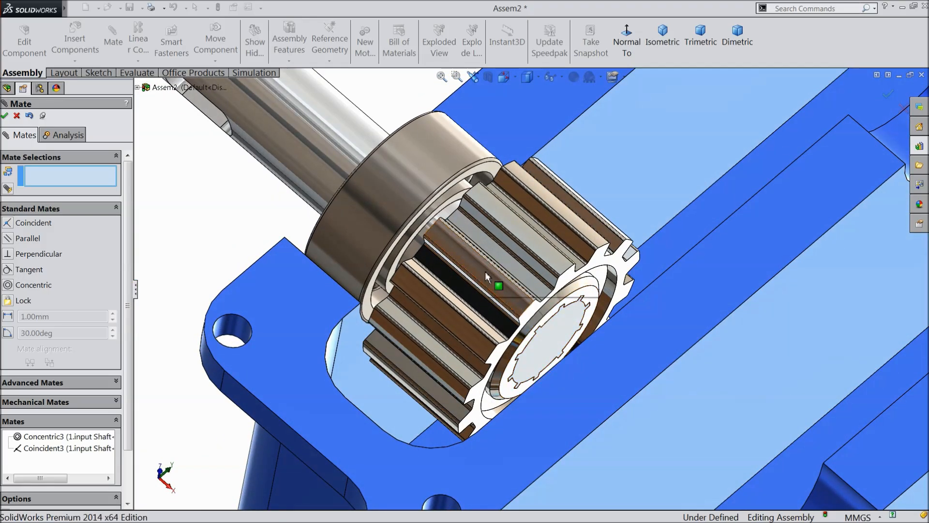
# Slide the input gear away from the bearing and mate its side face 2 mm from the housing pocket's inner wall.
pyautogui.moveTo(485, 272); pyautogui.dragTo(509, 289)
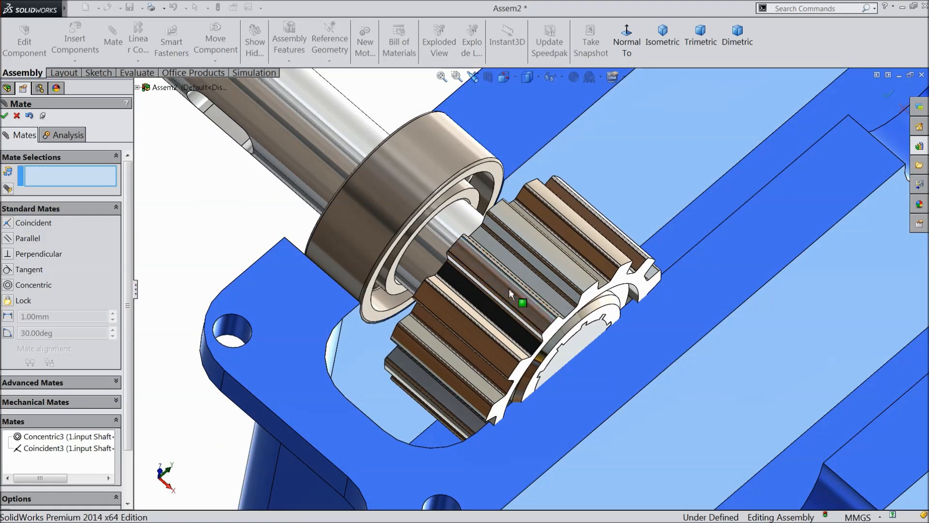
pyautogui.click(371, 337)
pyautogui.moveTo(451, 333); pyautogui.dragTo(351, 325, button='middle')
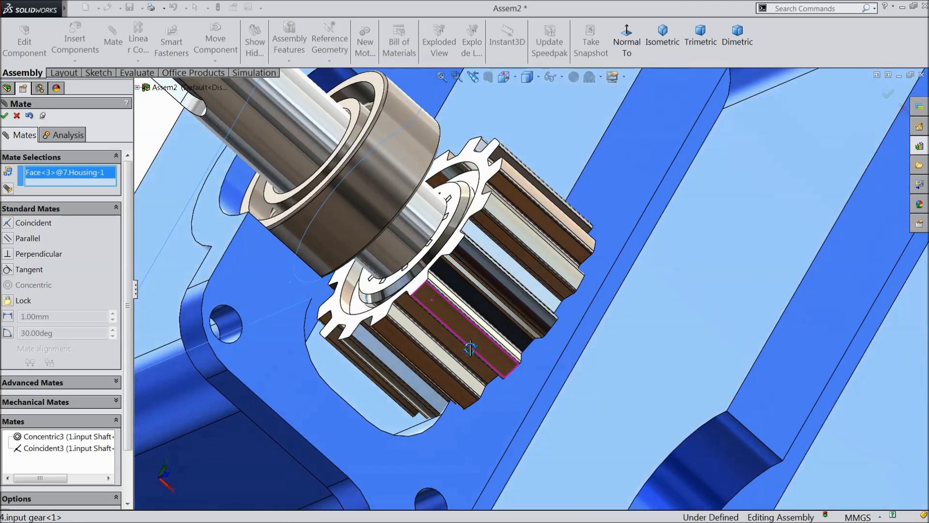
pyautogui.click(353, 325)
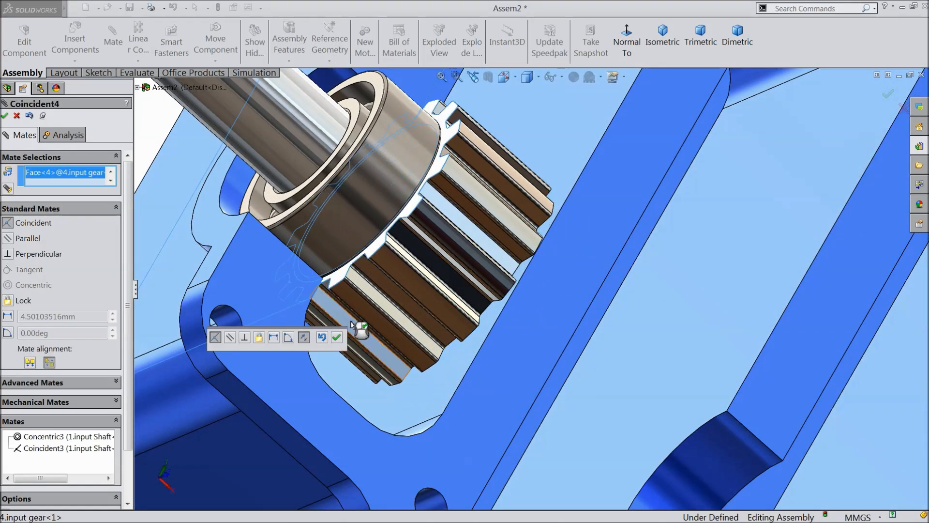
pyautogui.click(274, 337)
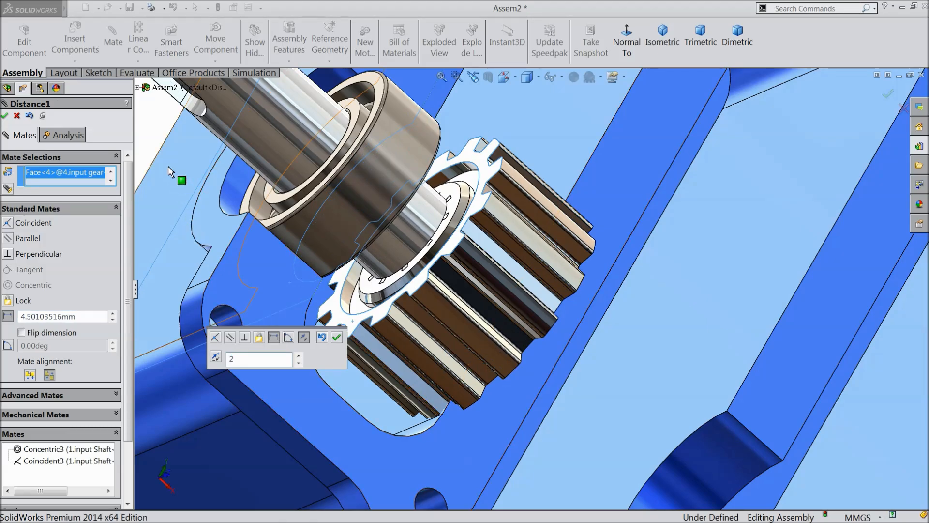
pyautogui.write('2')
pyautogui.press('Return')
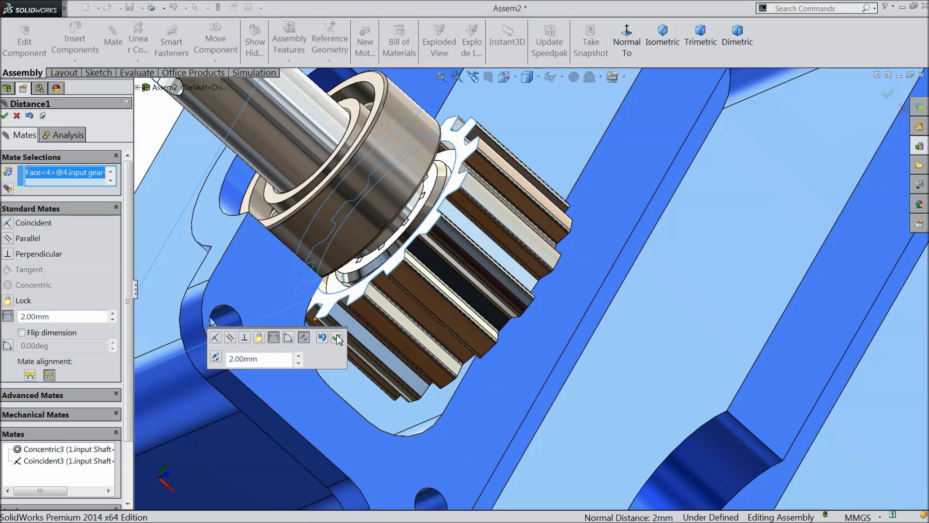
pyautogui.click(337, 338)
pyautogui.click(18, 117)
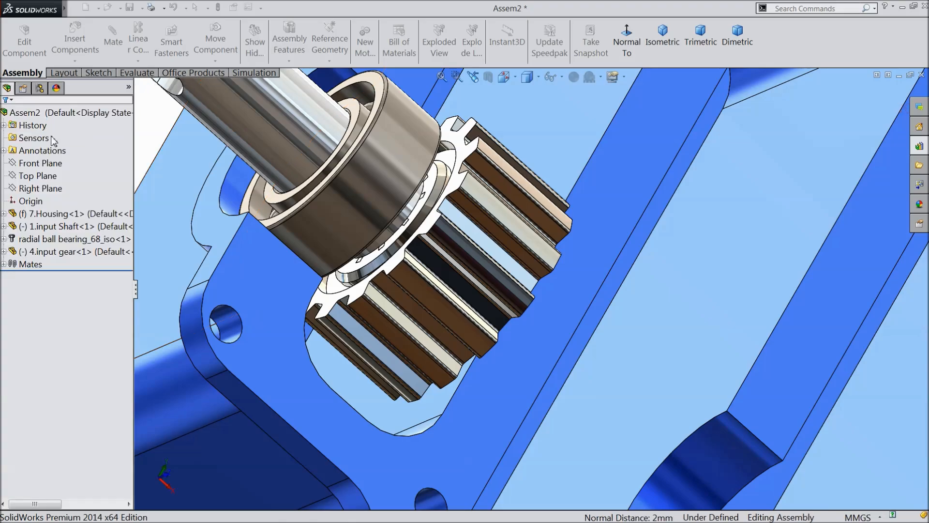
# Turn the input shaft and its gear slightly about their common axis.
pyautogui.scroll(2, 342, 290)
pyautogui.middleClick(342, 289)
pyautogui.moveTo(342, 289); pyautogui.dragTo(331, 213, button='middle')
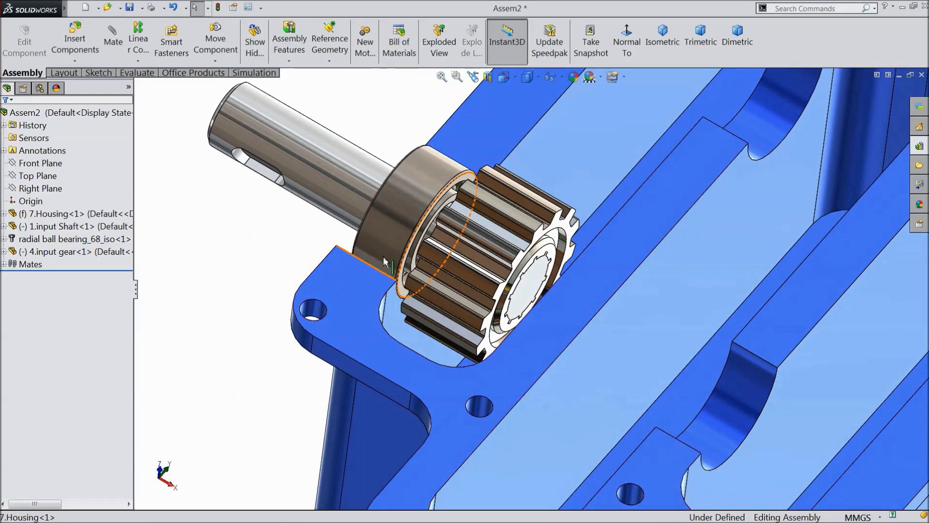
pyautogui.scroll(3, 515, 202)
pyautogui.scroll(-2, 516, 202)
pyautogui.moveTo(376, 250); pyautogui.dragTo(368, 212)
pyautogui.click(389, 160)
pyautogui.scroll(2, 403, 203)
pyautogui.scroll(2, 721, 199)
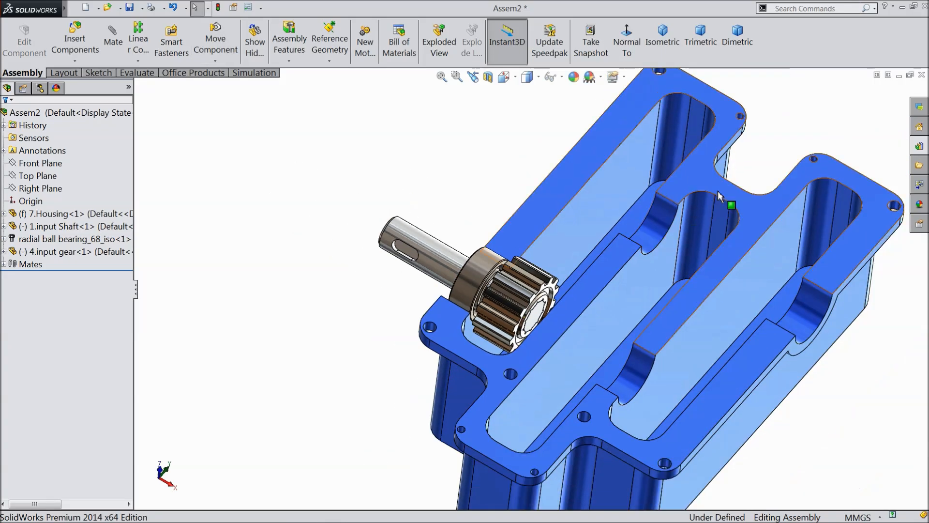
# Insert the 2.Speed Shaft part from the Gear Speed Reducer folder and place it above the housing.
pyautogui.moveTo(697, 286); pyautogui.dragTo(660, 232, button='middle')
pyautogui.scroll(-2, 666, 259)
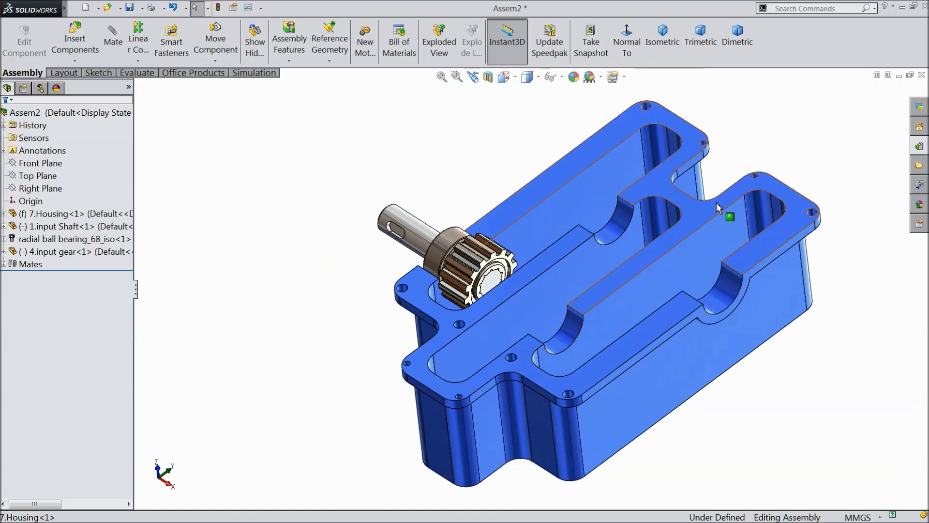
pyautogui.scroll(-3, 864, 128)
pyautogui.click(72, 41)
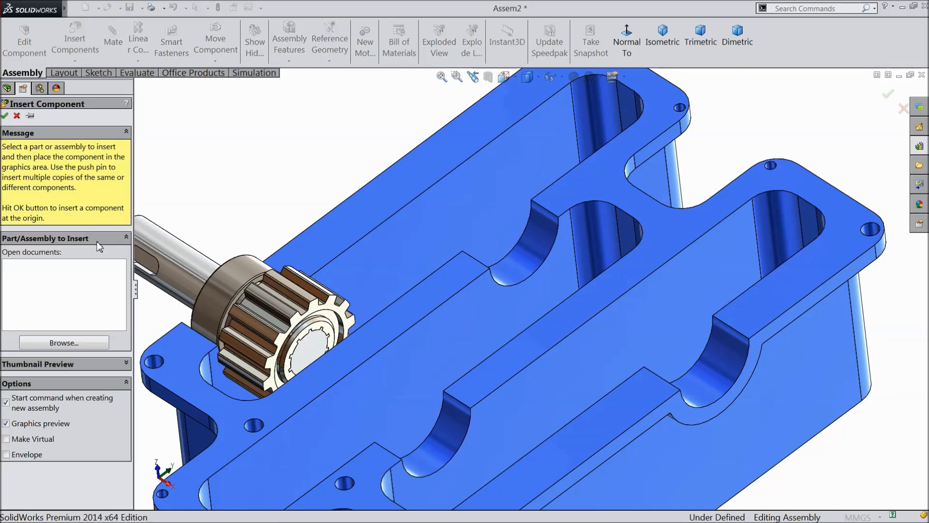
pyautogui.click(75, 343)
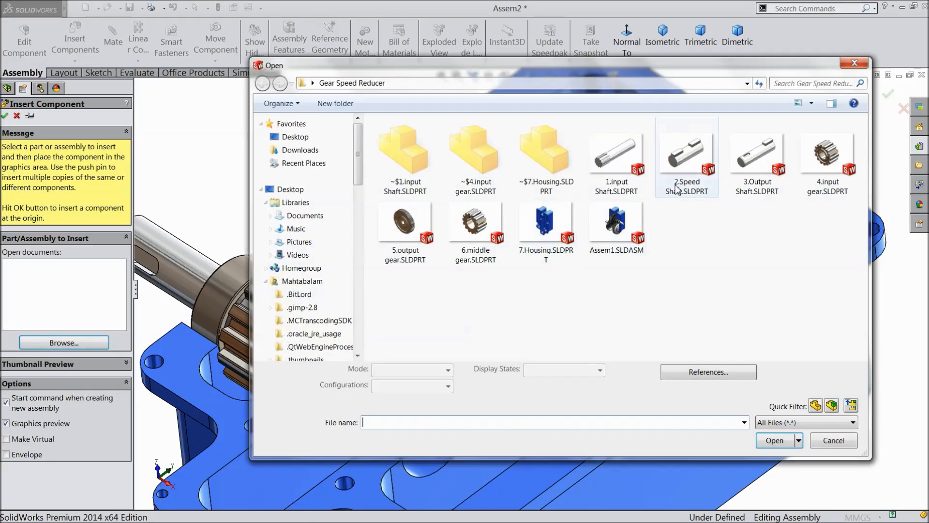
pyautogui.click(677, 188)
pyautogui.click(775, 439)
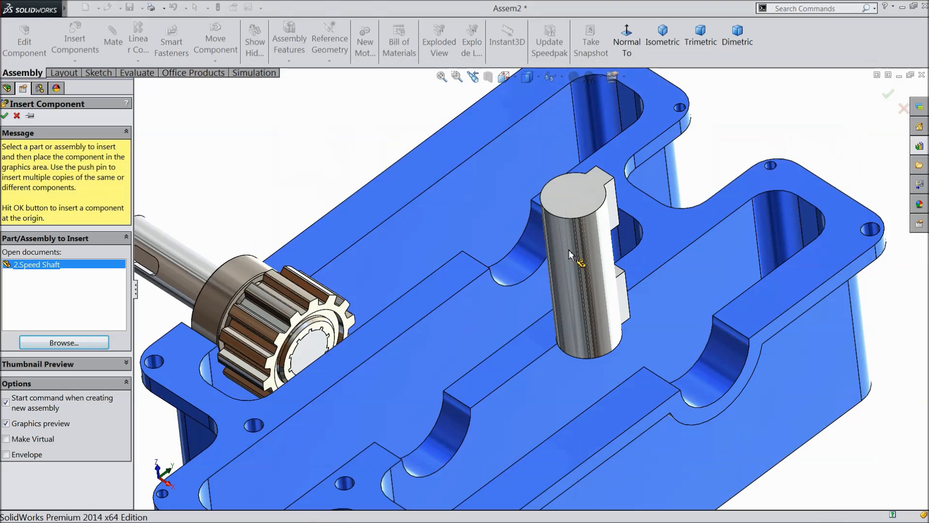
pyautogui.click(526, 233)
# Mate the speed shaft concentric with the housing's inner semicircular bearing seat and slide the shaft along its axis over that seat.
pyautogui.click(525, 215)
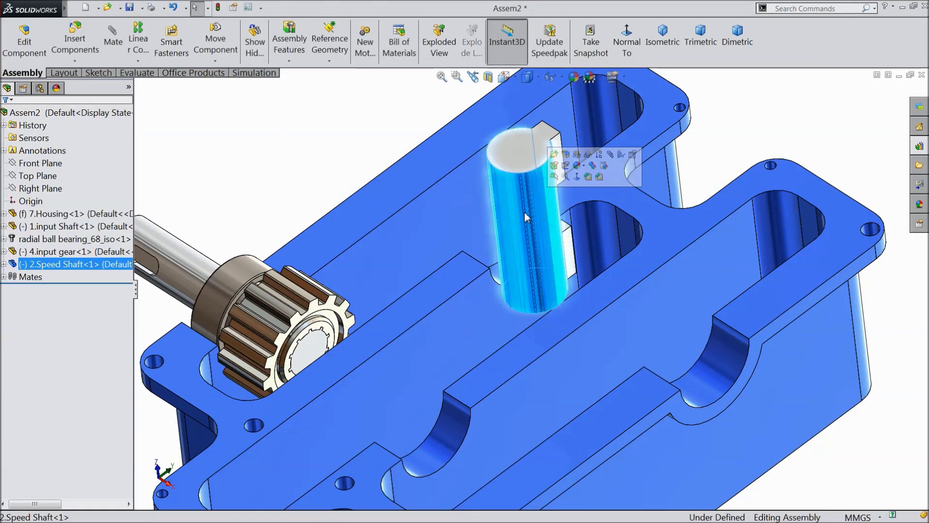
pyautogui.click(610, 154)
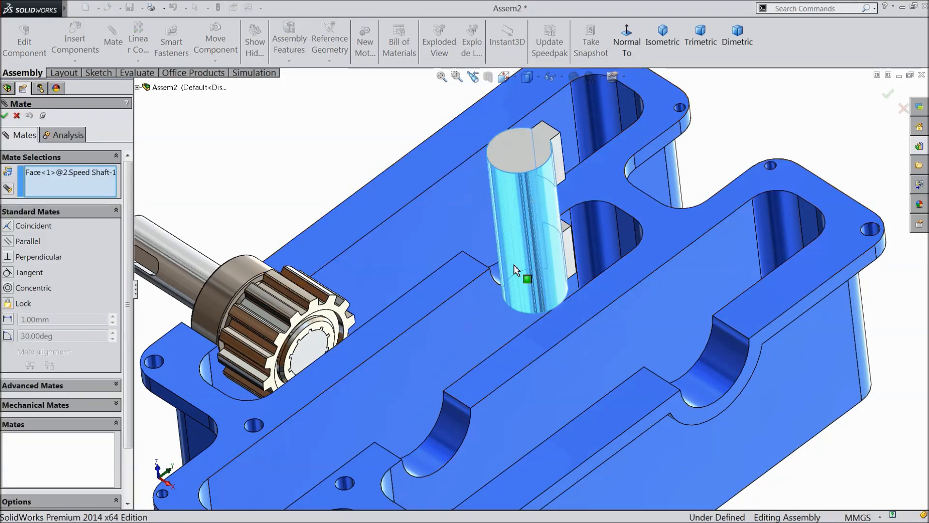
pyautogui.moveTo(508, 285); pyautogui.dragTo(553, 237, button='middle')
pyautogui.click(464, 226)
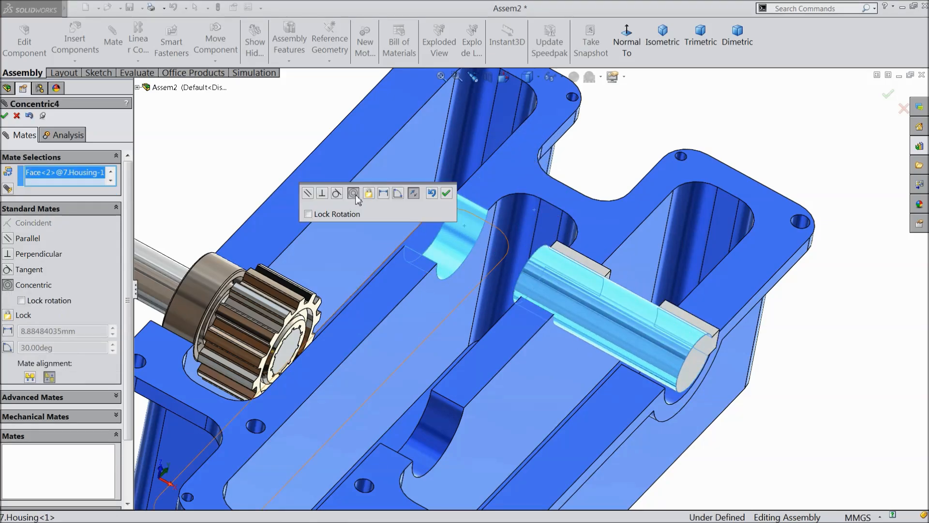
pyautogui.click(448, 196)
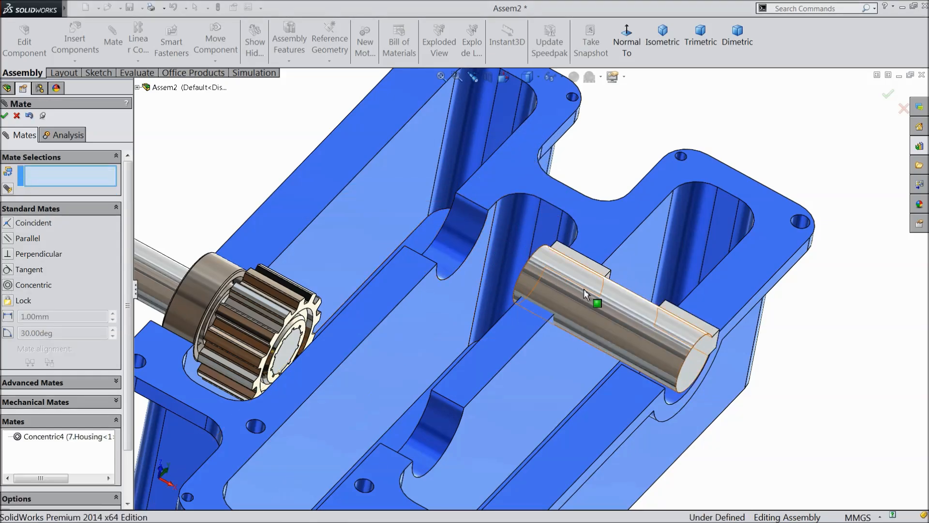
pyautogui.moveTo(581, 292); pyautogui.dragTo(403, 234)
pyautogui.click(4, 116)
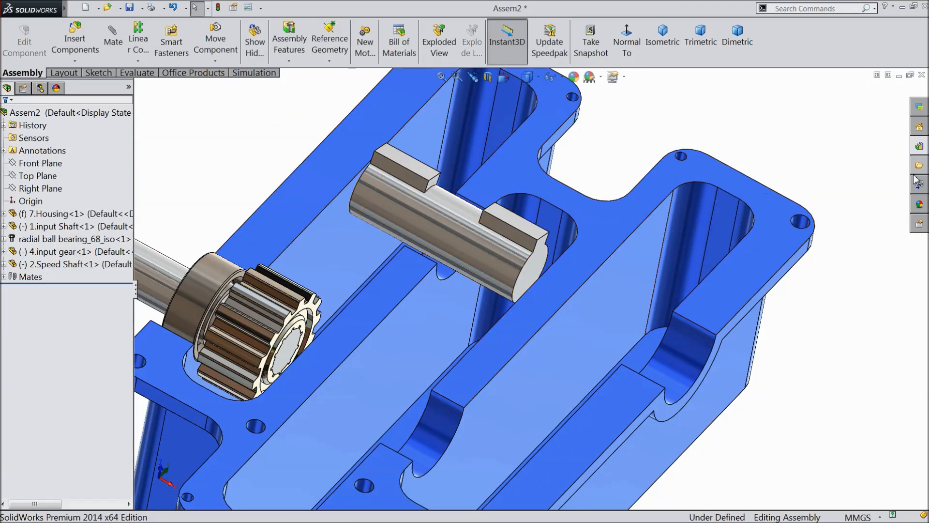
# Add an ISO Angular Contact Ball Bearing from the Design Library onto the speed shaft between its two keys.
pyautogui.click(919, 147)
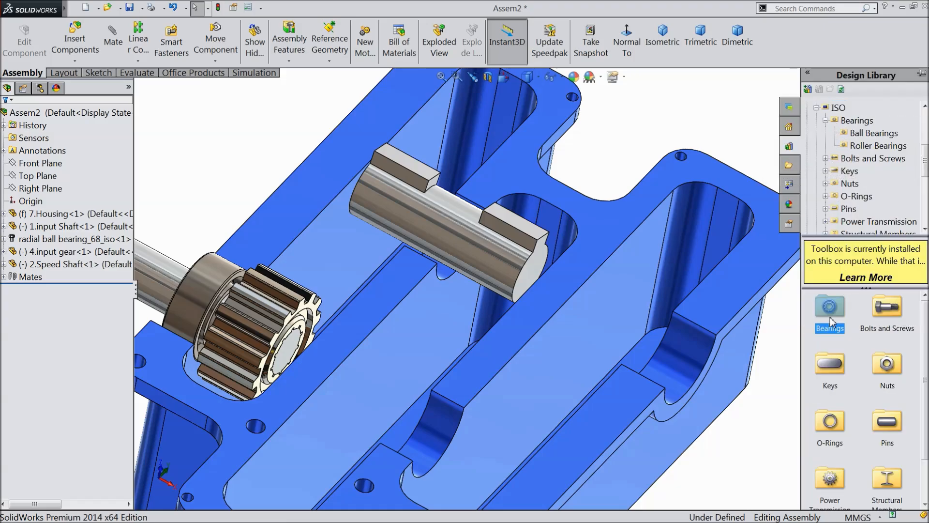
pyautogui.doubleClick(831, 322)
pyautogui.doubleClick(832, 322)
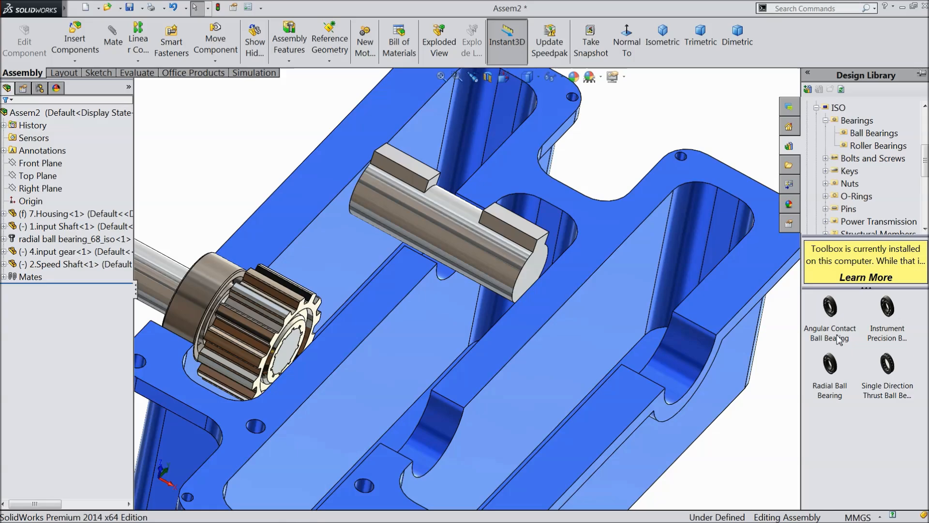
pyautogui.moveTo(834, 320)
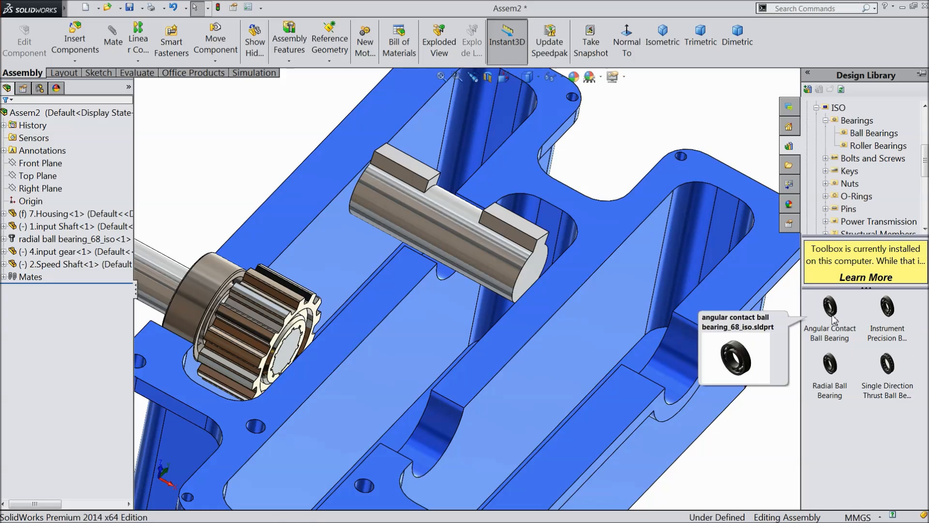
pyautogui.moveTo(834, 320); pyautogui.dragTo(449, 227)
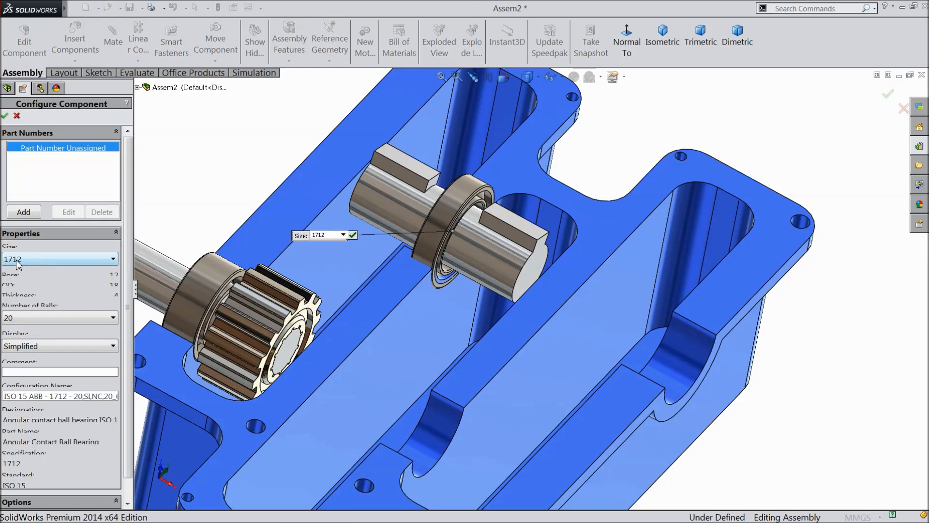
# Set the angular contact bearing's size to 1710 and finish inserting it without additional copies.
pyautogui.click(16, 263)
pyautogui.scroll(-5, 35, 197)
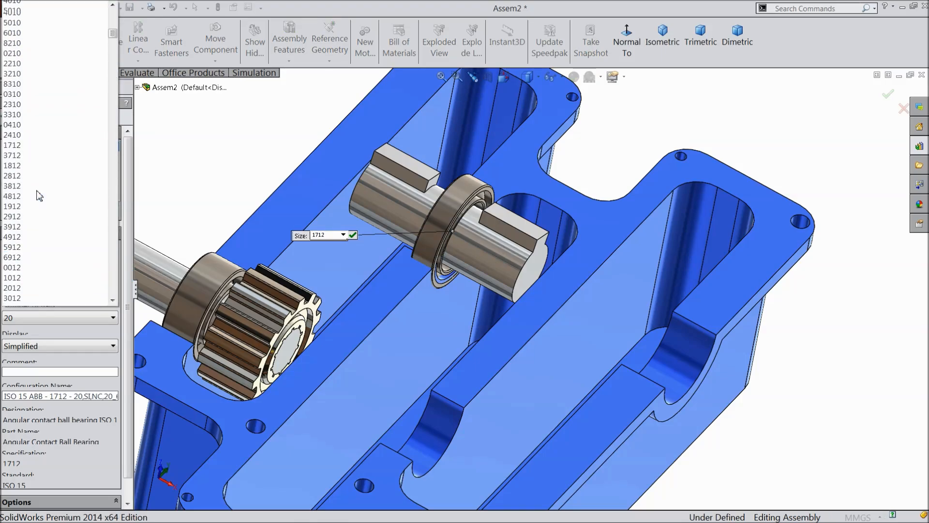
pyautogui.scroll(3, 35, 197)
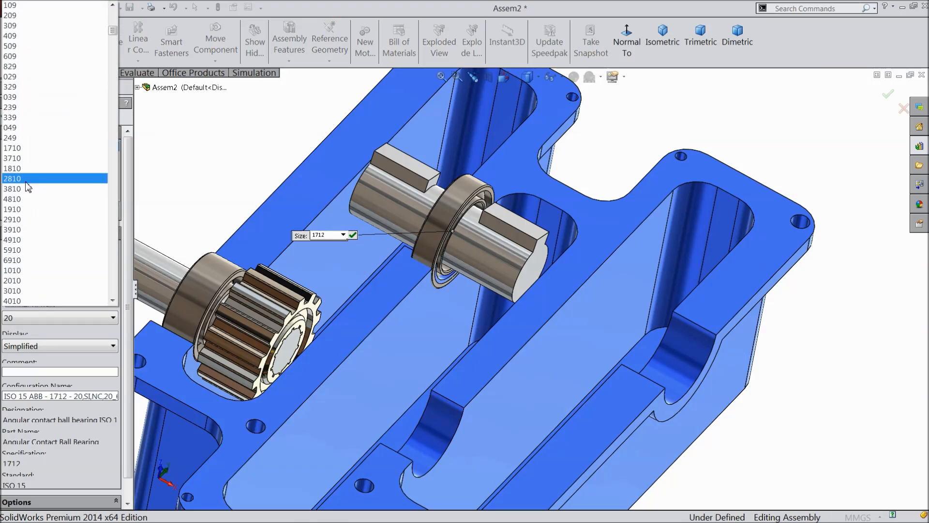
pyautogui.click(20, 150)
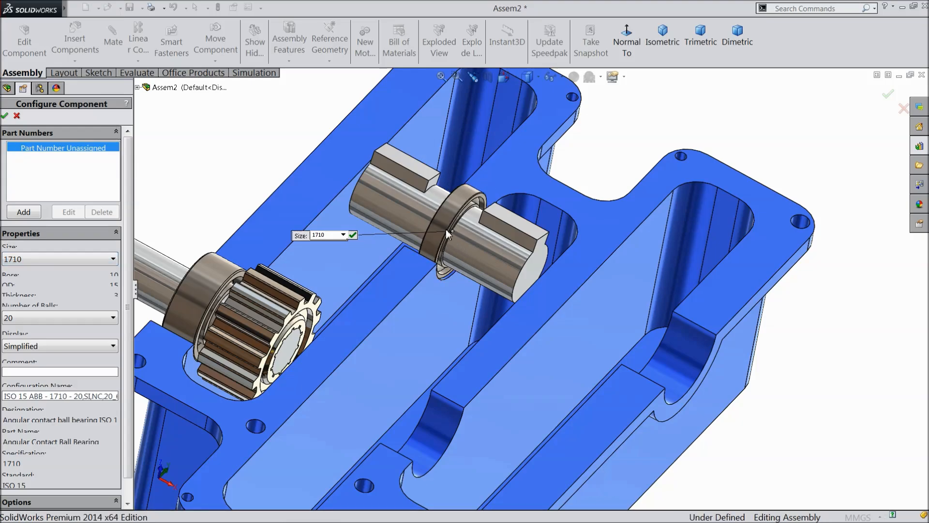
pyautogui.click(6, 117)
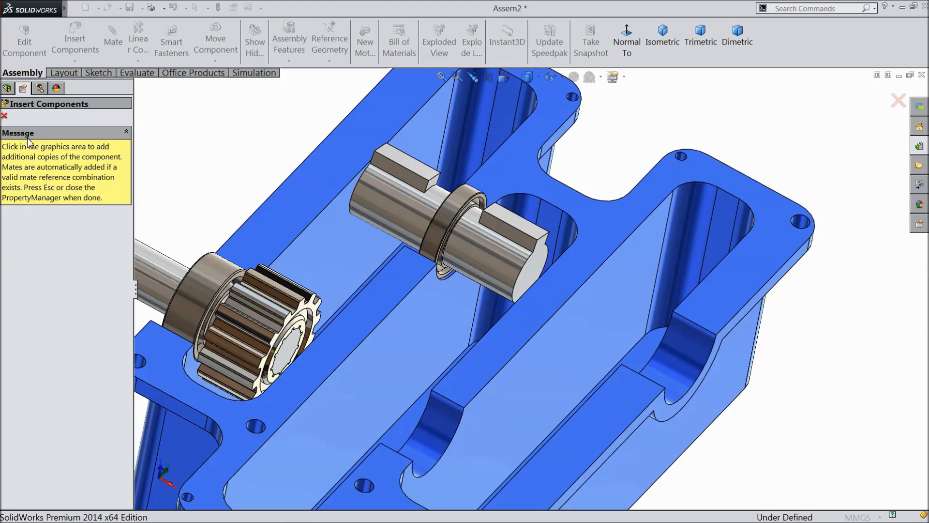
pyautogui.click(4, 117)
# Add a coincident mate between the angular contact bearing's side face and the housing wall face beside the bearing seat.
pyautogui.moveTo(314, 190); pyautogui.dragTo(345, 264, button='middle')
pyautogui.scroll(-8, 427, 217)
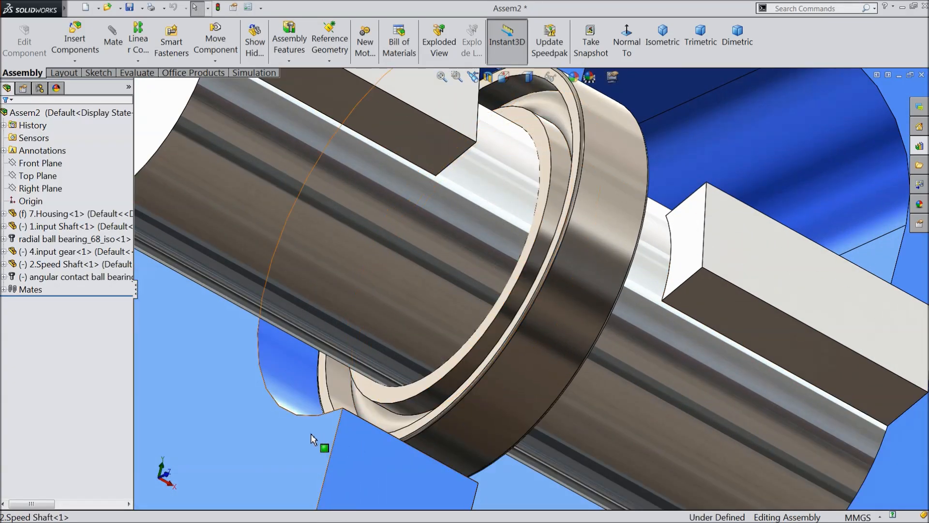
pyautogui.click(310, 434)
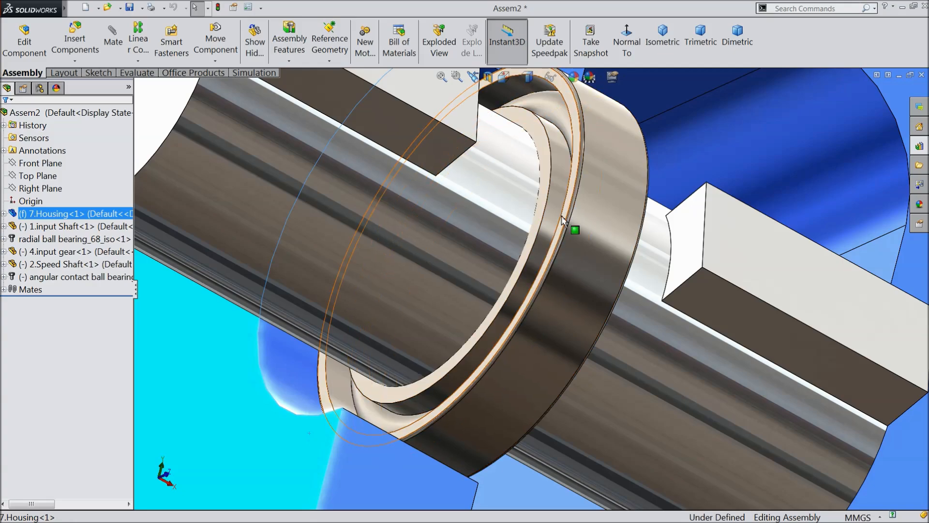
pyautogui.click(579, 142)
pyautogui.click(123, 55)
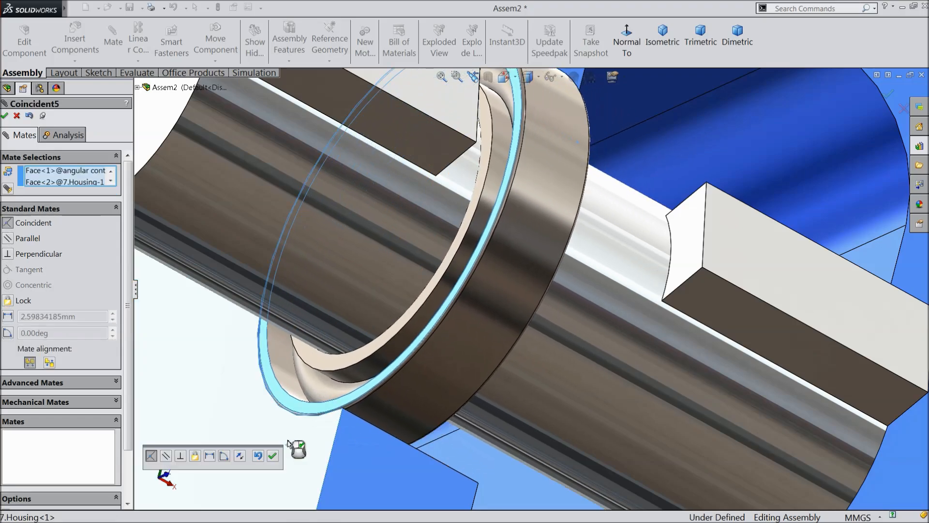
pyautogui.click(272, 460)
pyautogui.moveTo(359, 442); pyautogui.dragTo(420, 319, button='middle')
pyautogui.scroll(4, 461, 318)
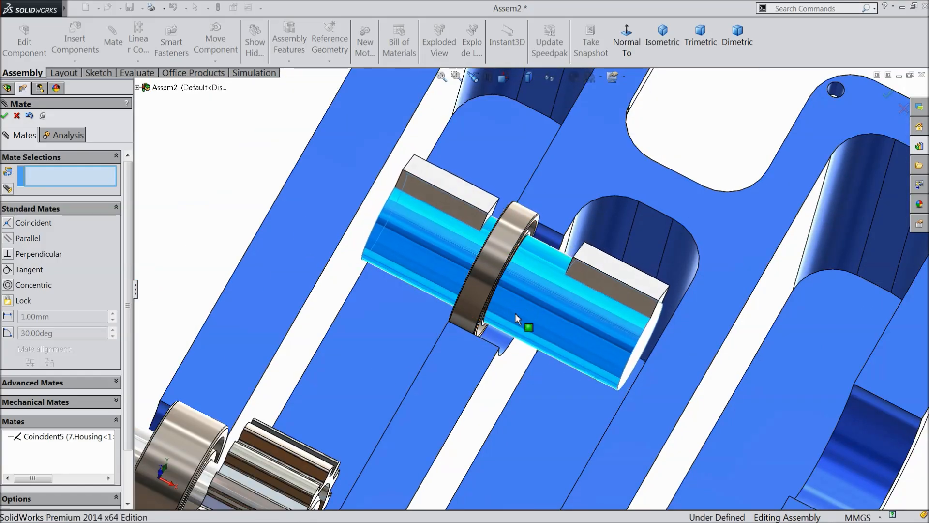
pyautogui.click(3, 116)
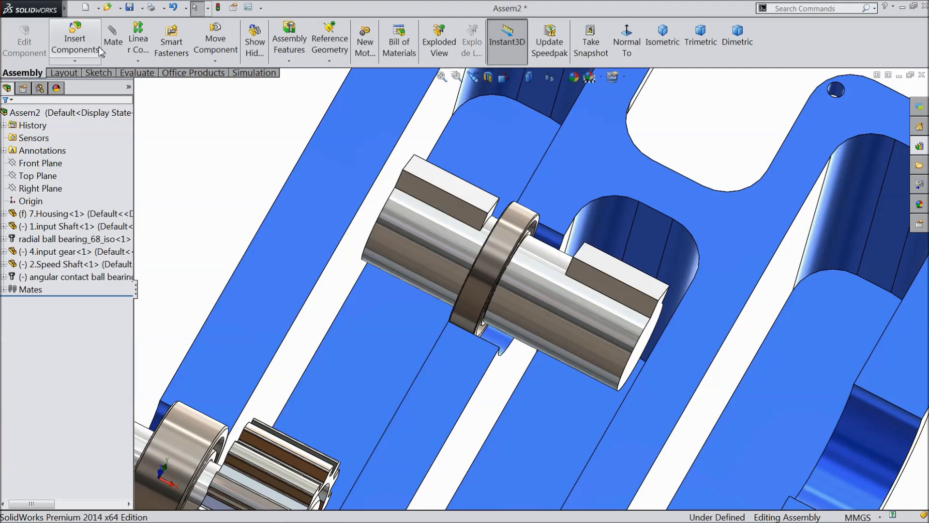
# Insert the 5.output gear part and move it clear of the speed shaft, beside the housing.
pyautogui.click(84, 47)
pyautogui.click(63, 343)
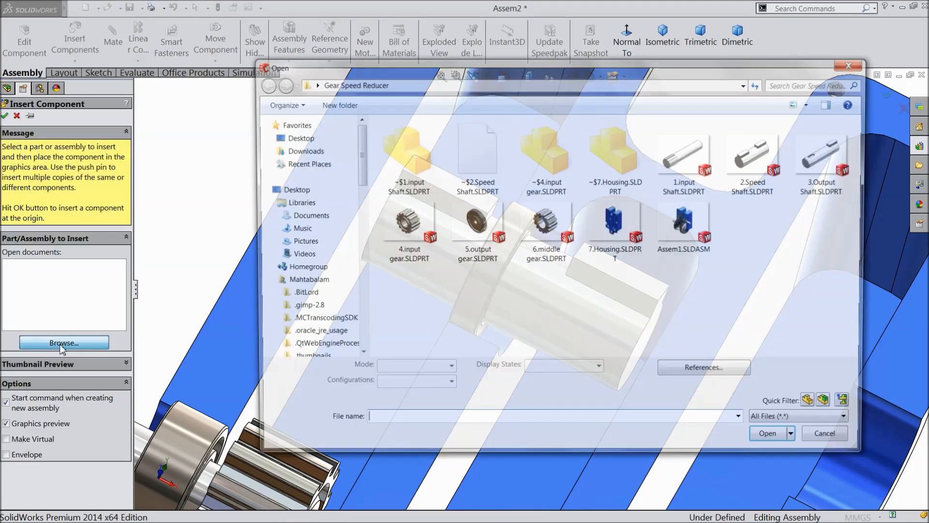
pyautogui.click(464, 239)
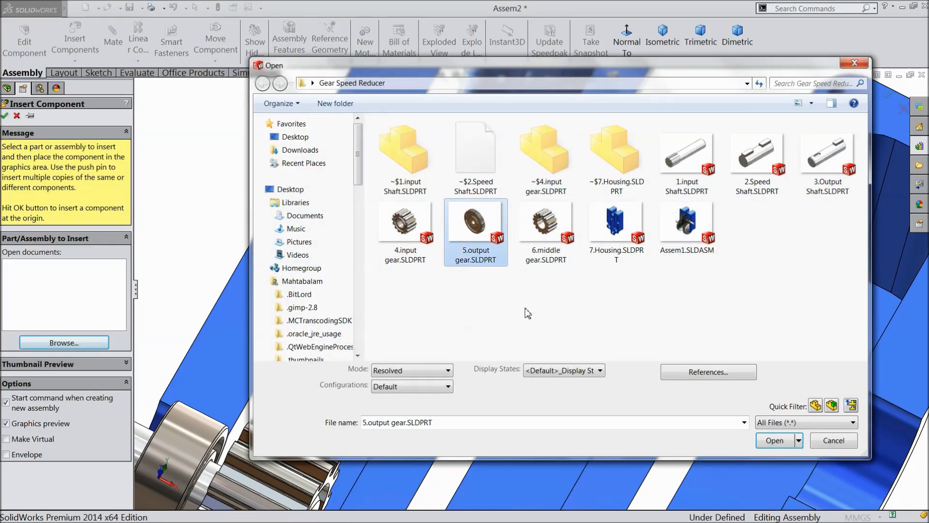
pyautogui.click(776, 443)
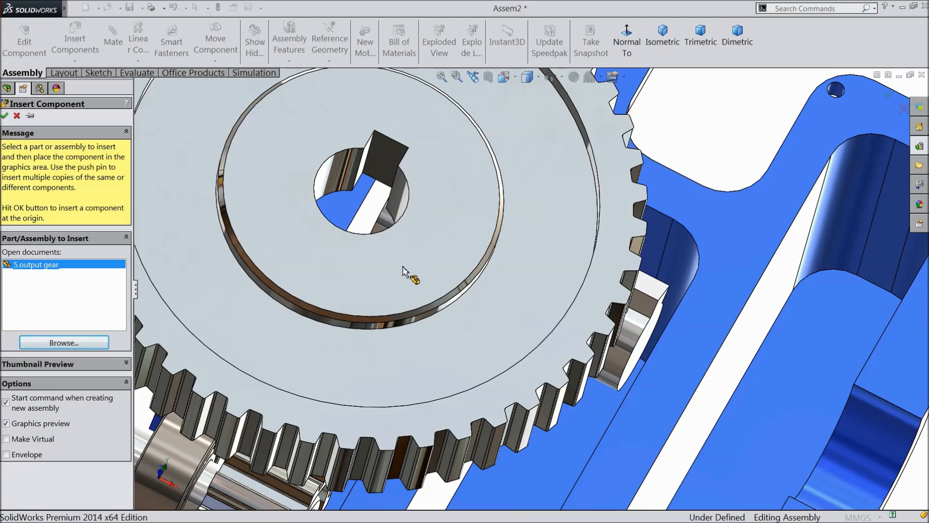
pyautogui.click(403, 266)
pyautogui.scroll(4, 419, 282)
pyautogui.moveTo(408, 238); pyautogui.dragTo(270, 155)
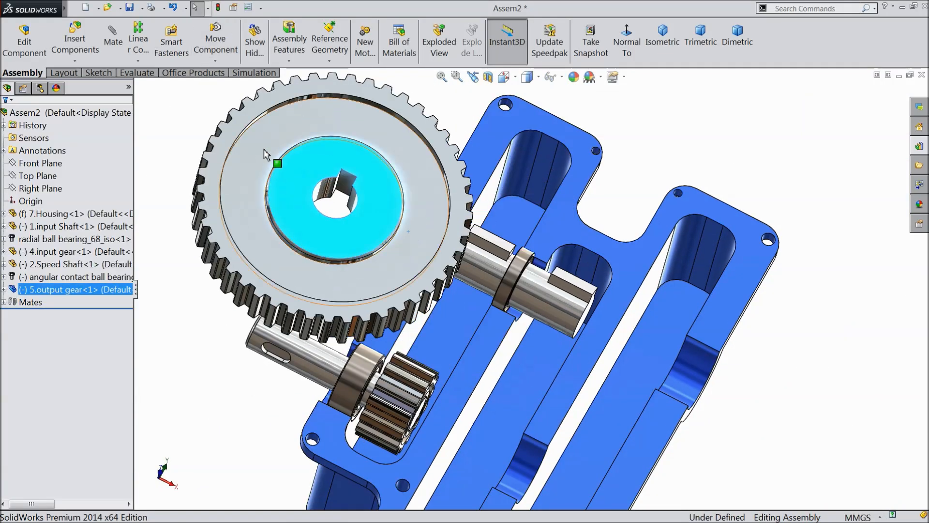
# Rotate the output gear freely until its bore roughly lines up with the speed shaft's axis.
pyautogui.click(215, 60)
pyautogui.click(244, 88)
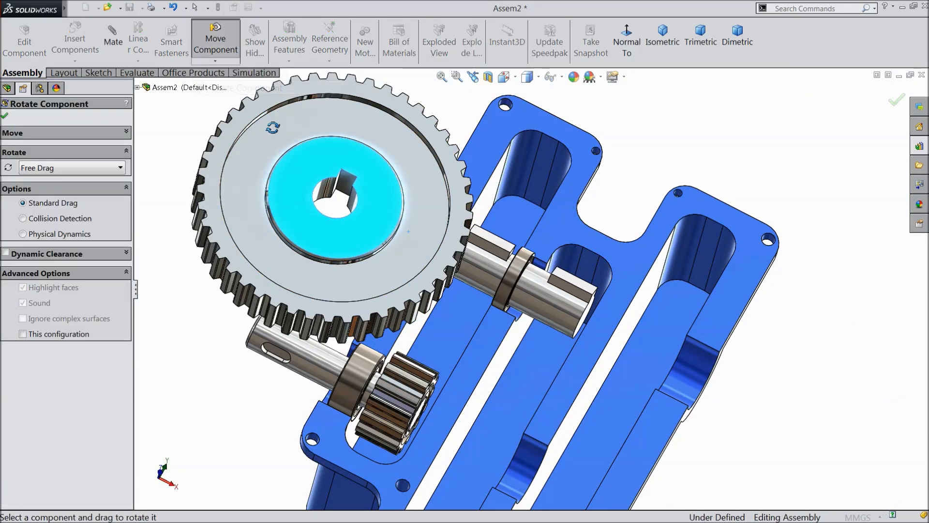
pyautogui.moveTo(339, 232); pyautogui.dragTo(344, 297)
pyautogui.click(4, 117)
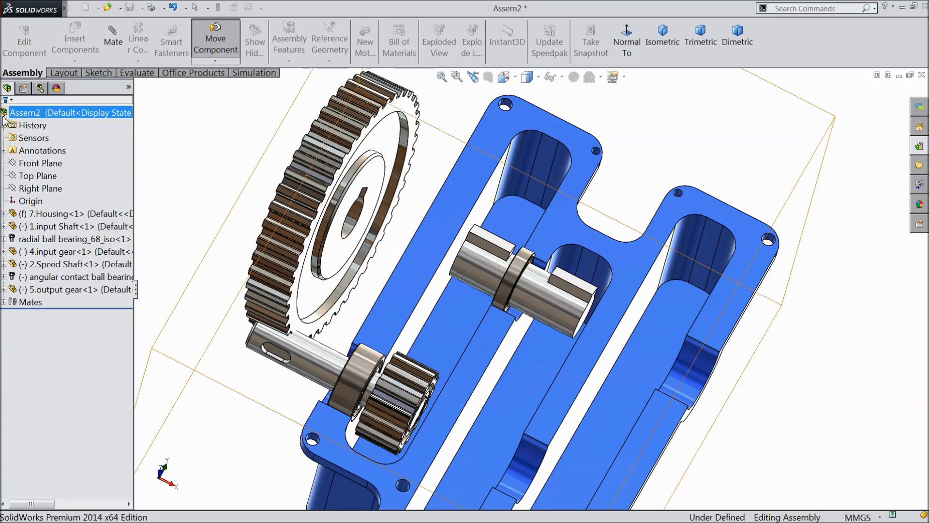
# Add a concentric mate between the output gear's bore and the speed shaft's cylindrical face.
pyautogui.scroll(-2, 339, 213)
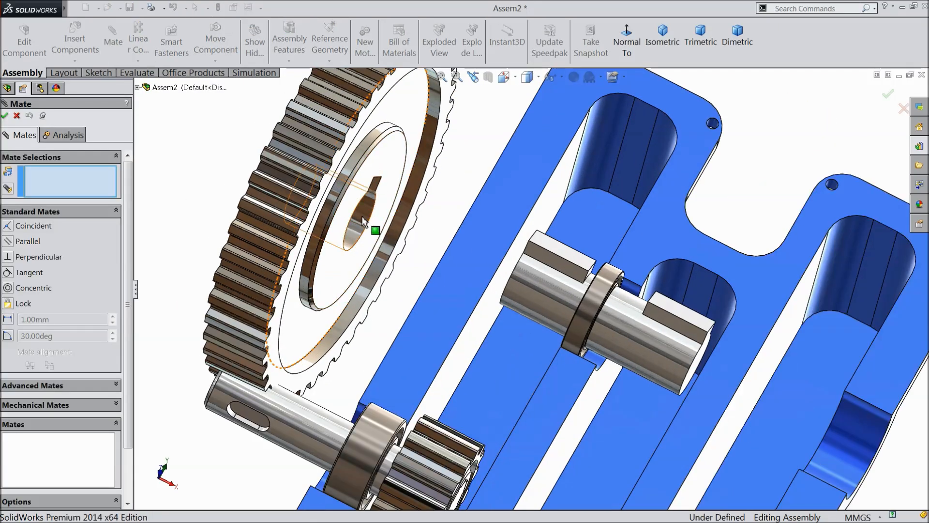
pyautogui.click(362, 217)
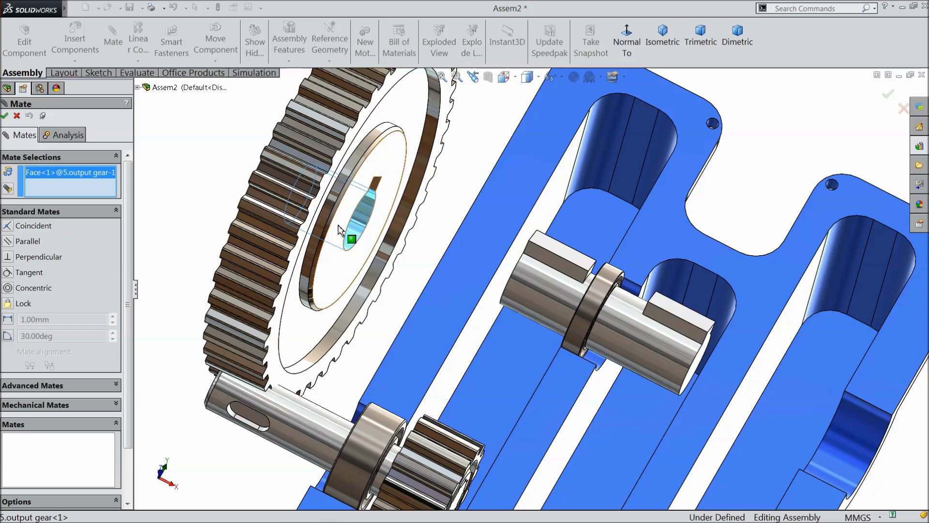
pyautogui.click(556, 300)
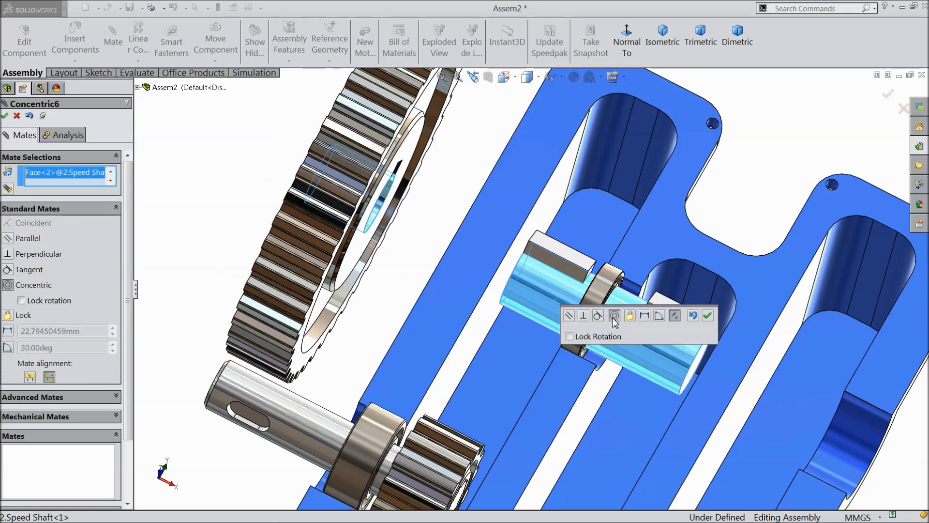
pyautogui.click(706, 316)
pyautogui.scroll(3, 504, 279)
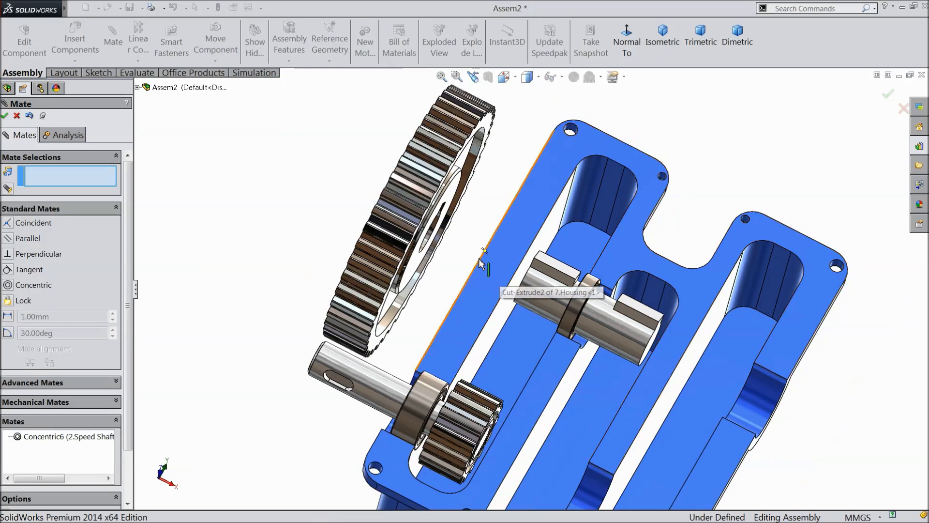
# Slide the output gear along its axis onto the speed shaft so the shaft end passes through the bore.
pyautogui.moveTo(481, 263); pyautogui.dragTo(489, 297, button='middle')
pyautogui.scroll(-4, 419, 290)
pyautogui.click(427, 287)
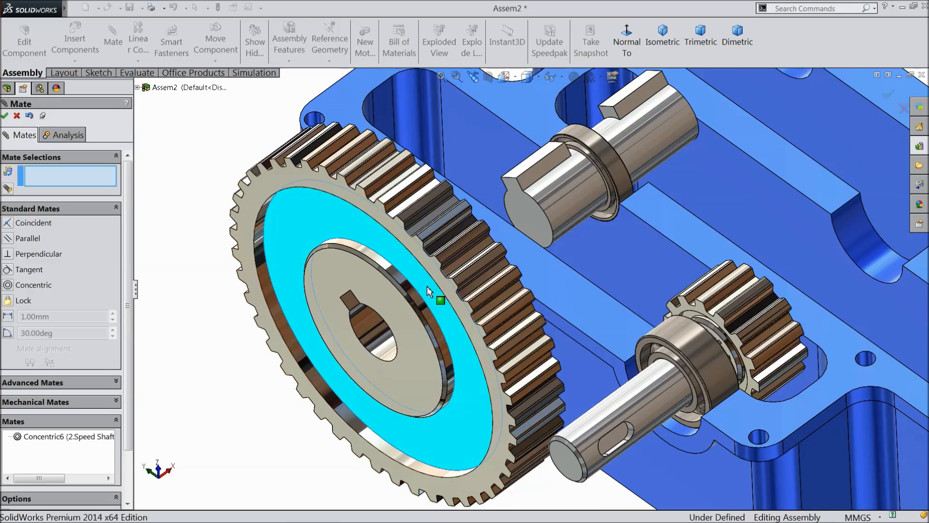
pyautogui.moveTo(426, 286); pyautogui.dragTo(635, 234)
pyautogui.scroll(-5, 530, 186)
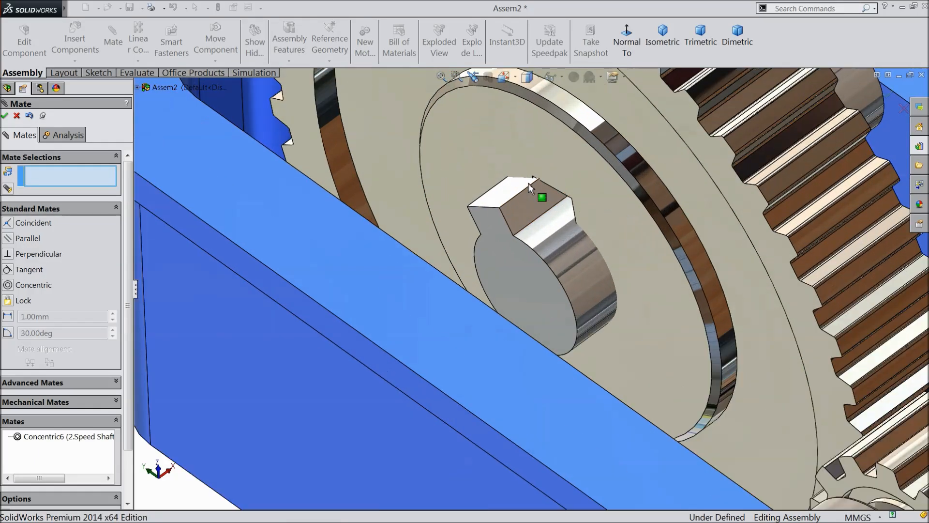
pyautogui.scroll(-5, 529, 184)
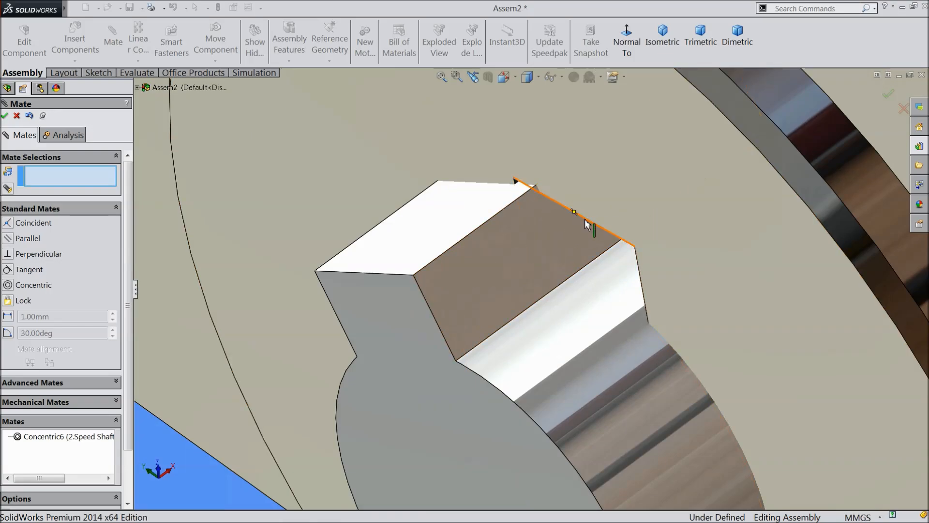
# Add a coincident mate between the output gear's keyway edge and the matching key edge on the speed shaft's end.
pyautogui.click(588, 224)
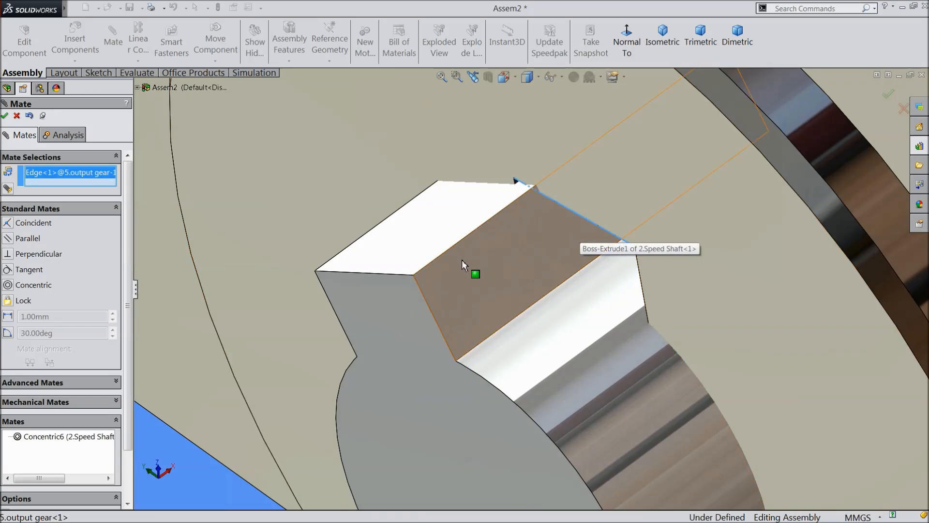
pyautogui.click(396, 280)
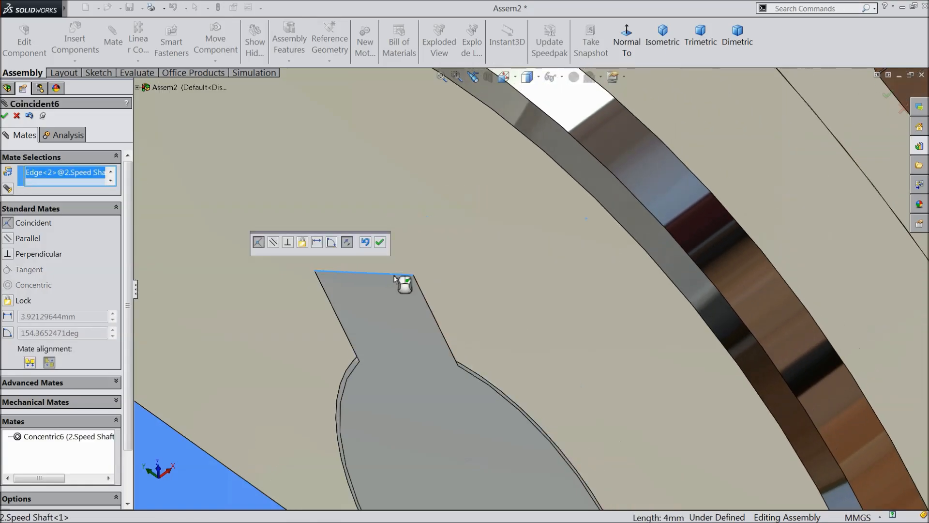
pyautogui.click(380, 245)
pyautogui.scroll(10, 384, 266)
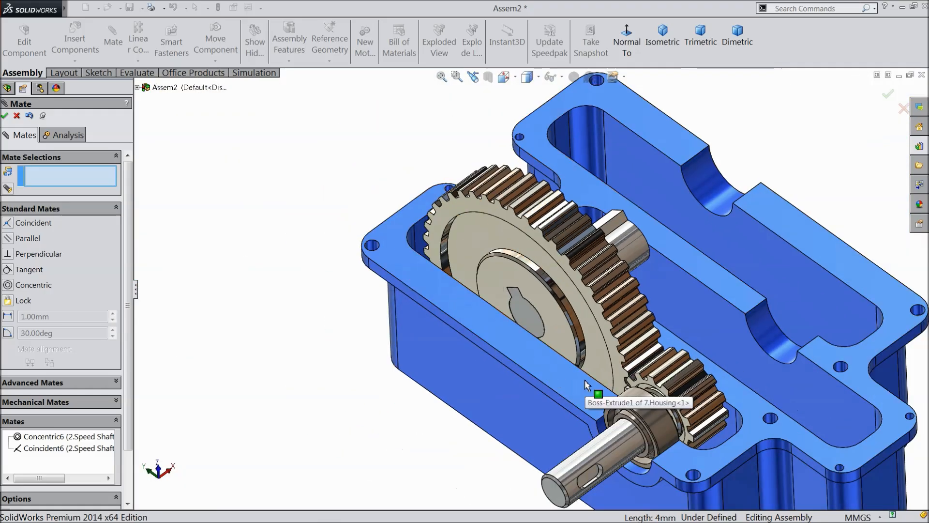
# Add a coincident mate between the output gear's toothed side face and the input gear's side face, and finish mating.
pyautogui.moveTo(586, 385); pyautogui.dragTo(629, 370, button='middle')
pyautogui.scroll(-5, 629, 371)
pyautogui.moveTo(562, 327); pyautogui.dragTo(566, 302)
pyautogui.scroll(-2, 557, 352)
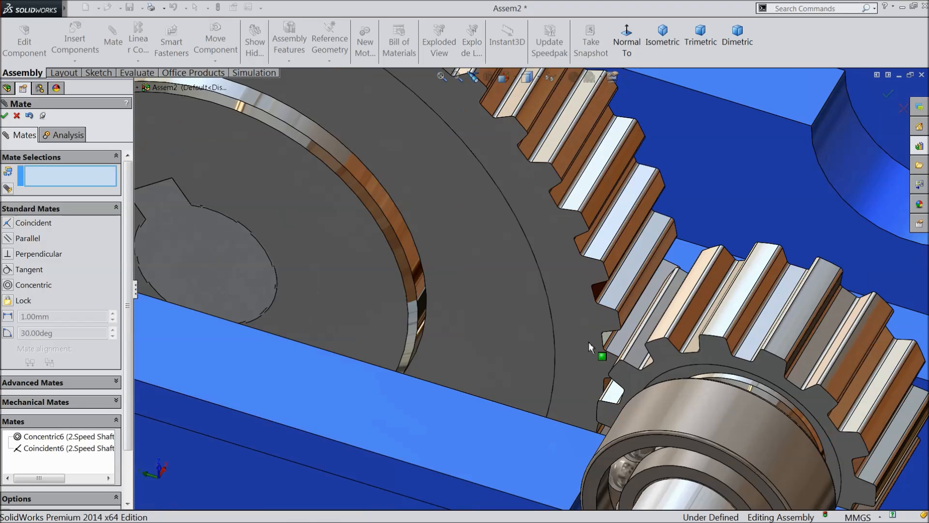
pyautogui.click(570, 320)
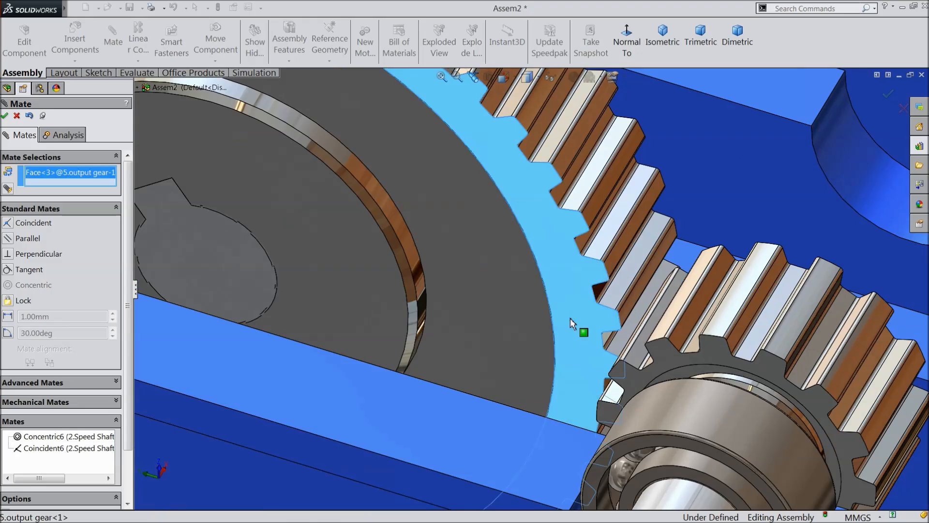
pyautogui.click(663, 359)
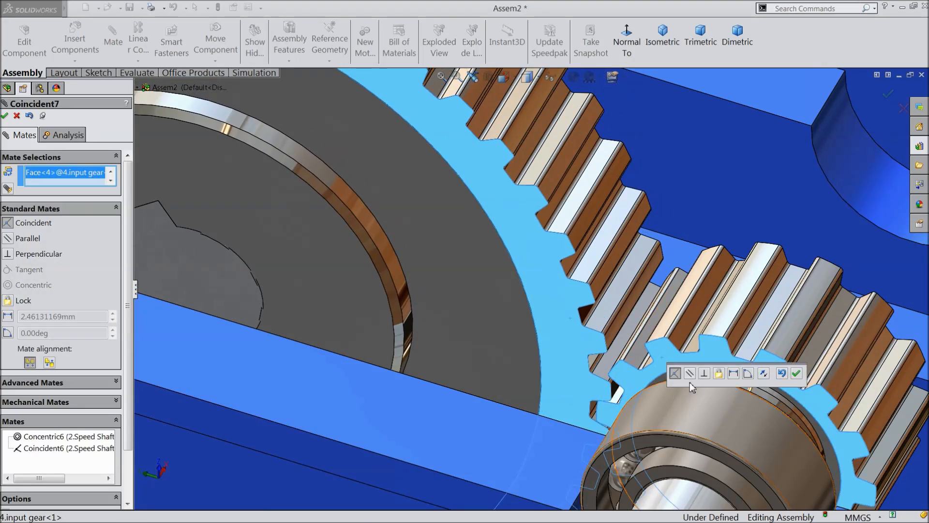
pyautogui.click(796, 378)
pyautogui.scroll(4, 647, 398)
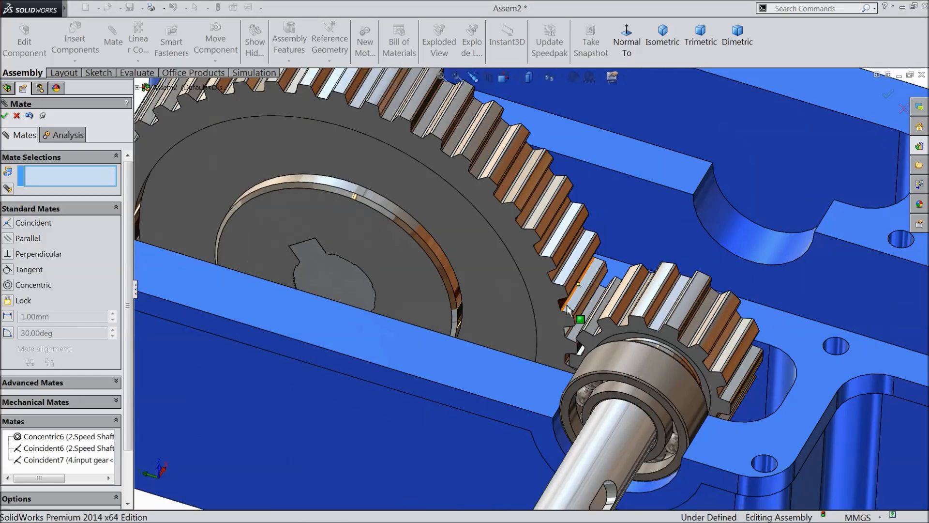
pyautogui.moveTo(579, 319)
pyautogui.mouseDown(button='middle')
pyautogui.moveTo(554, 420)
pyautogui.moveTo(588, 294)
pyautogui.moveTo(581, 310)
pyautogui.mouseUp(button='middle')
pyautogui.scroll(-5, 574, 351)
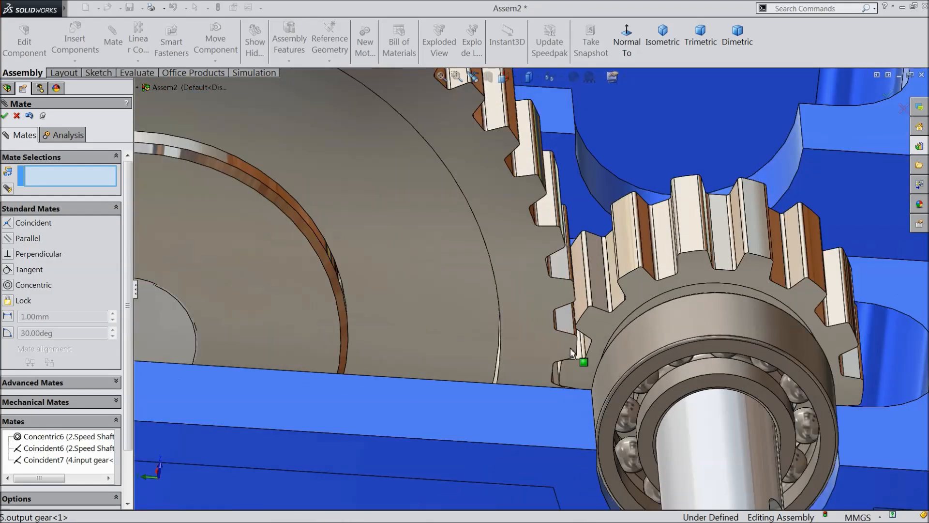
pyautogui.moveTo(571, 347); pyautogui.dragTo(572, 285, button='middle')
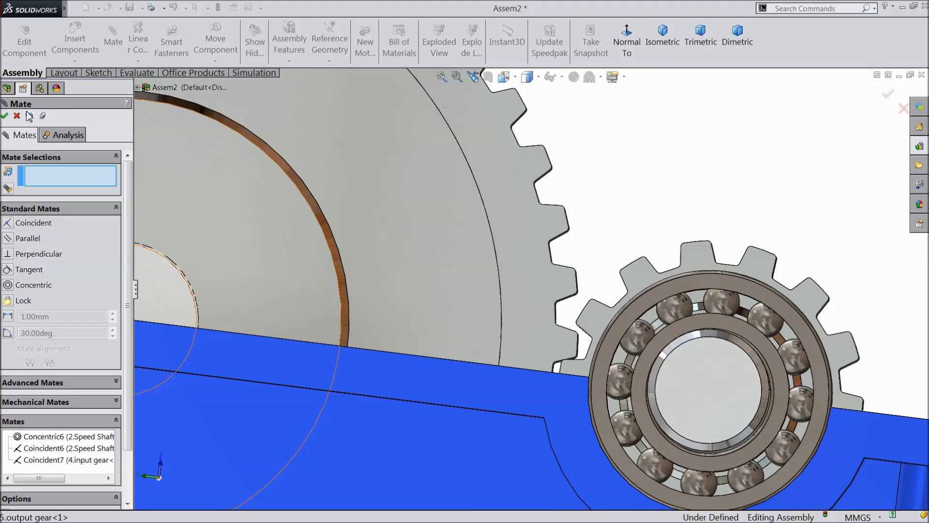
pyautogui.click(18, 117)
# Orient the view normal to the housing's bearing-side face and make the housing transparent.
pyautogui.click(539, 408)
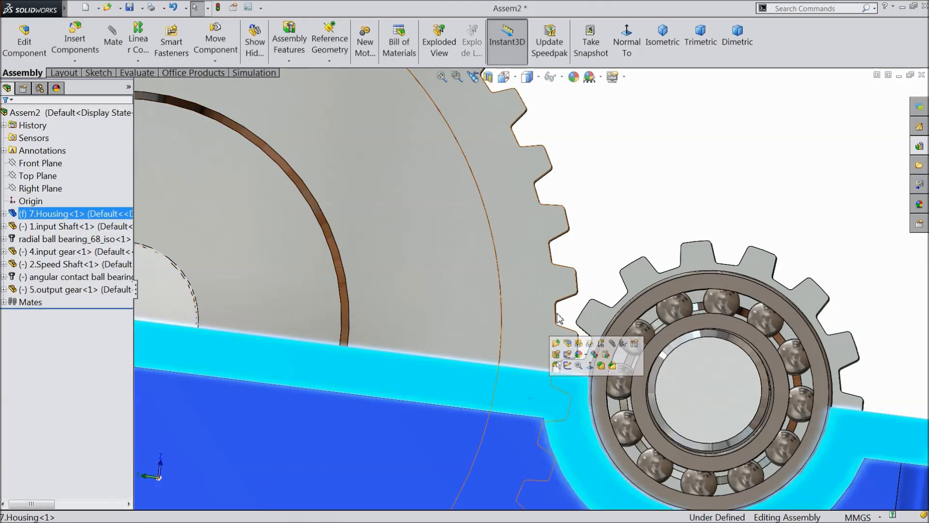
pyautogui.click(627, 47)
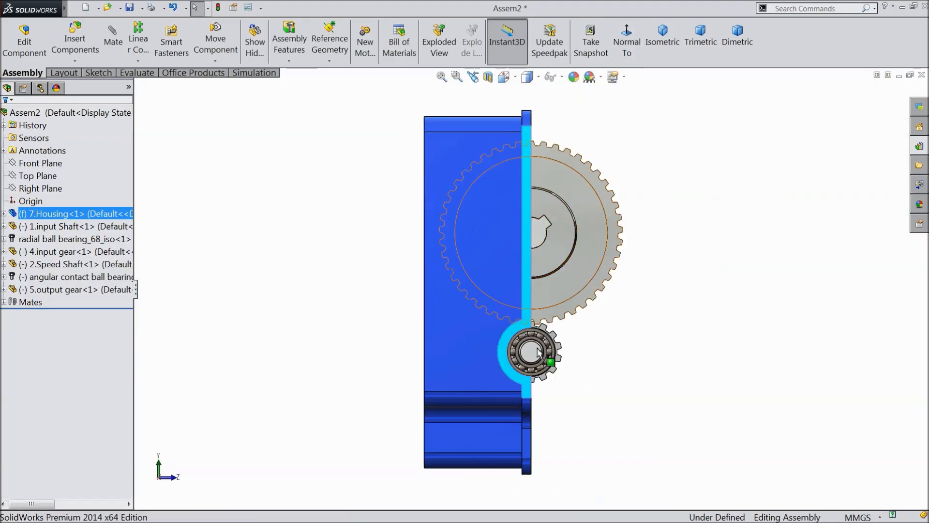
pyautogui.click(270, 299)
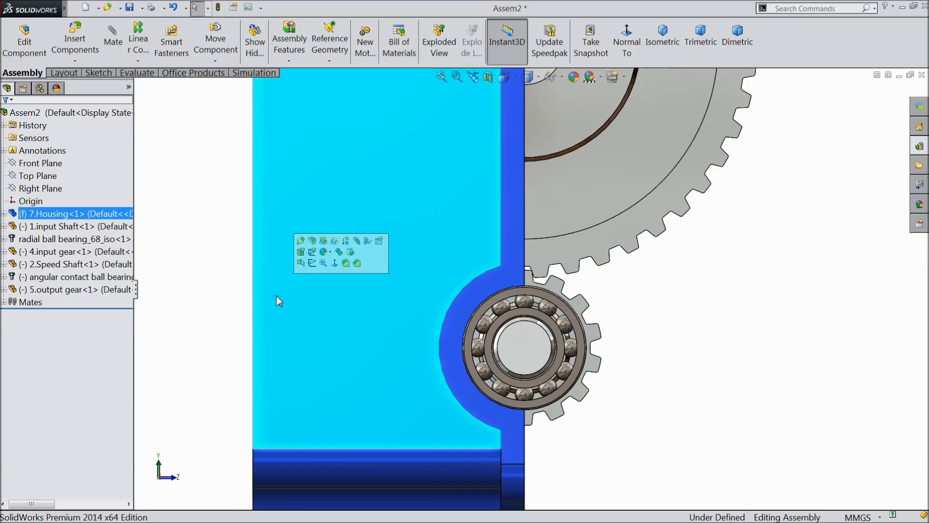
pyautogui.click(334, 242)
pyautogui.scroll(-10, 508, 276)
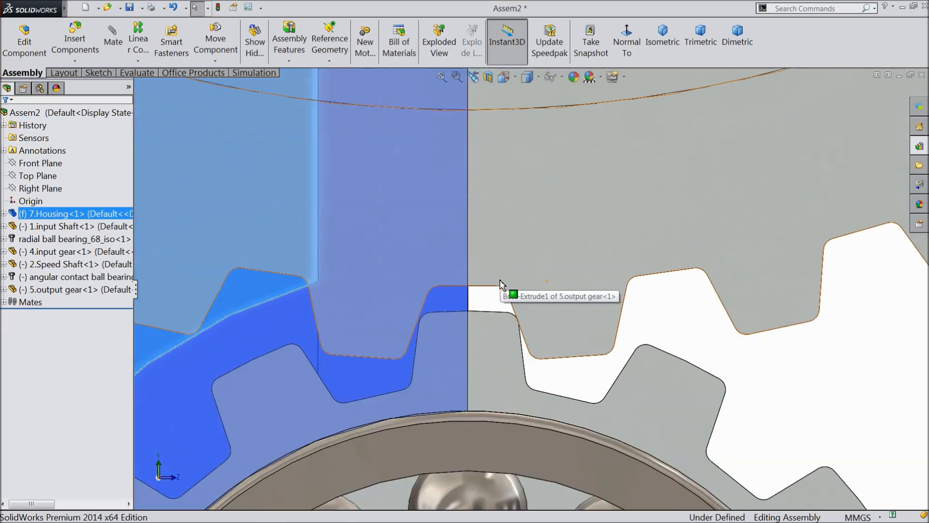
# Turn the input and output gears slightly by hand until their teeth mesh without overlapping.
pyautogui.scroll(-1, 501, 286)
pyautogui.click(490, 347)
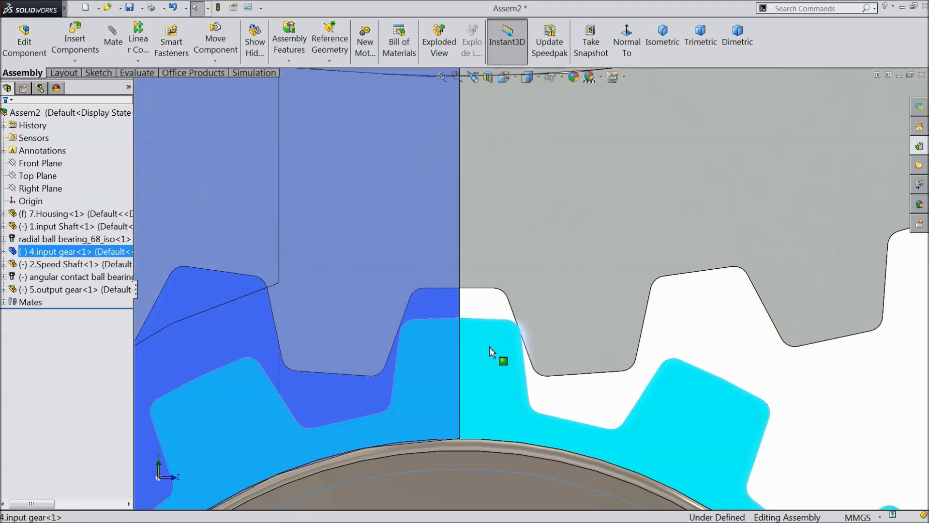
pyautogui.moveTo(489, 346); pyautogui.dragTo(487, 347)
pyautogui.moveTo(558, 319); pyautogui.dragTo(538, 341)
# Turn off the housing's transparency so it is opaque again.
pyautogui.scroll(15, 522, 351)
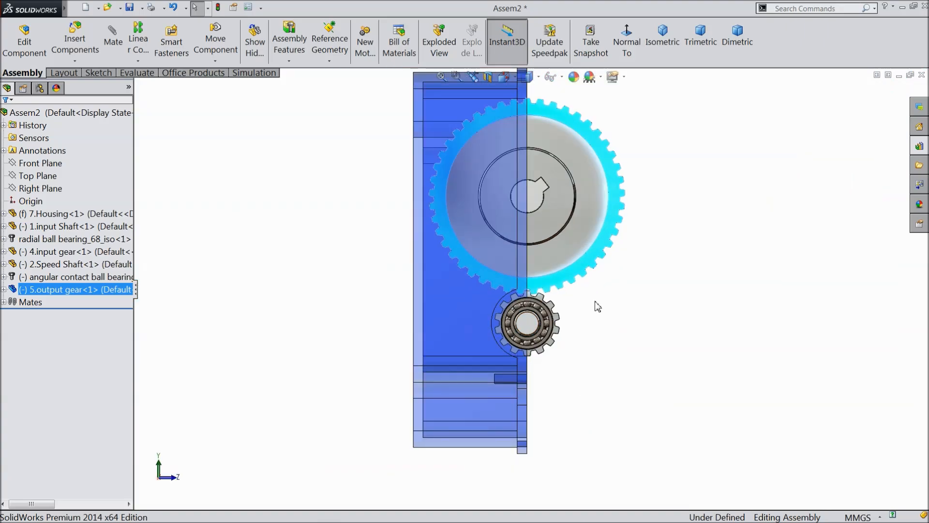
pyautogui.moveTo(599, 306); pyautogui.dragTo(599, 268, button='middle')
pyautogui.scroll(-2, 601, 270)
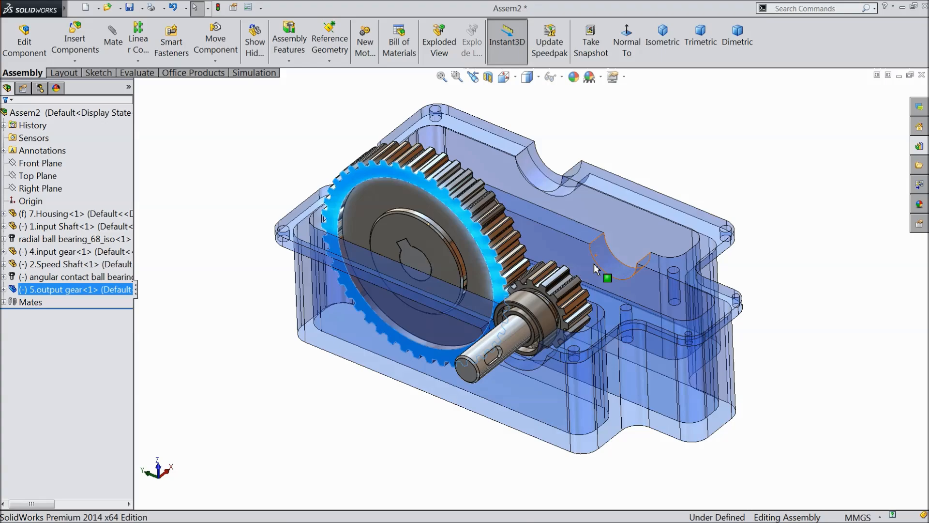
pyautogui.click(544, 402)
pyautogui.click(596, 356)
pyautogui.scroll(-5, 484, 300)
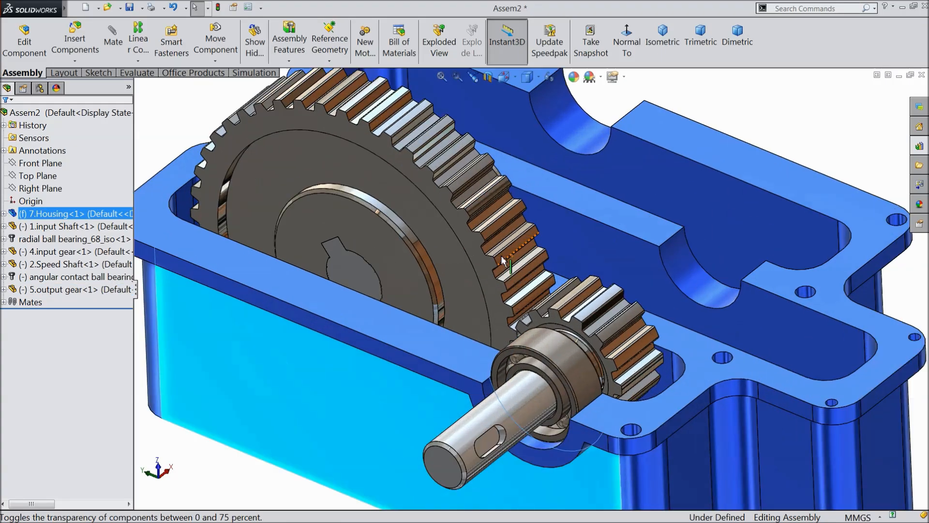
# Add a reversed gear mate between tooth faces of the input and output gears with a 20 mm : 60 mm ratio.
pyautogui.click(113, 36)
pyautogui.rightClick(41, 173)
pyautogui.click(78, 177)
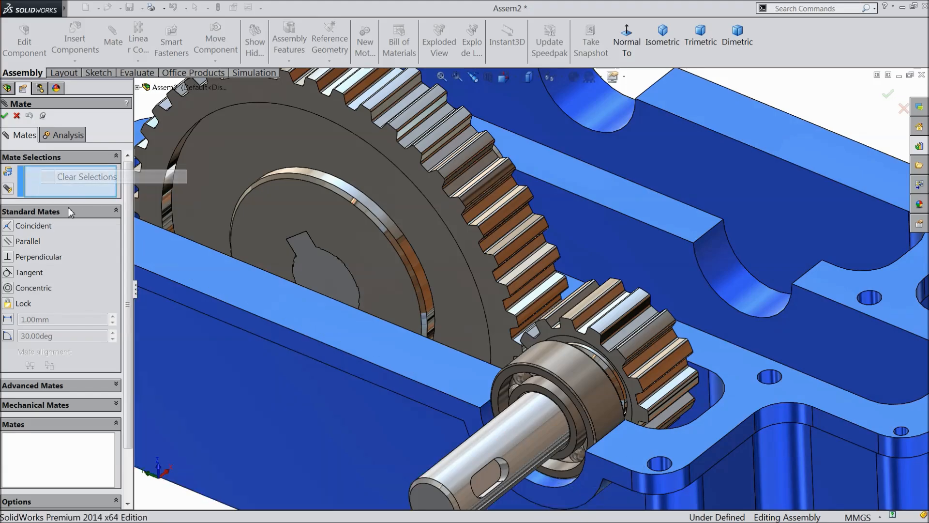
pyautogui.click(41, 408)
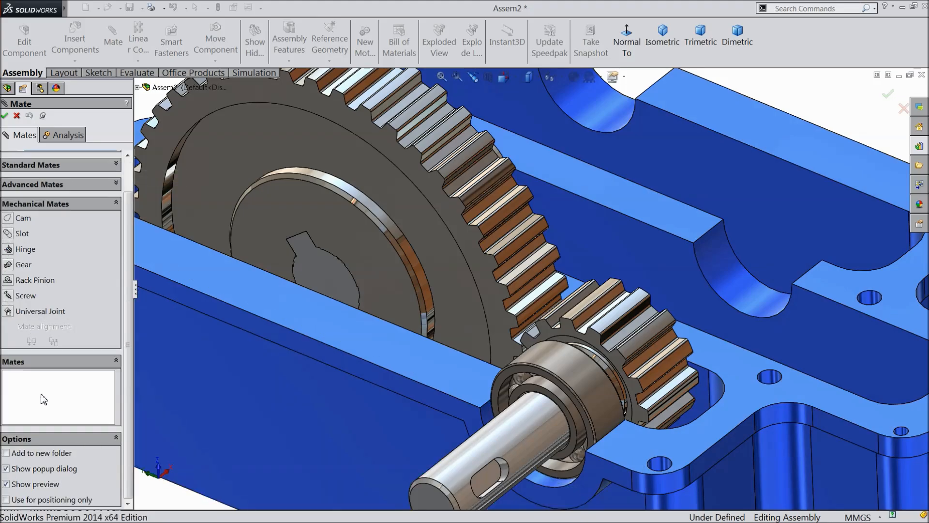
pyautogui.click(19, 265)
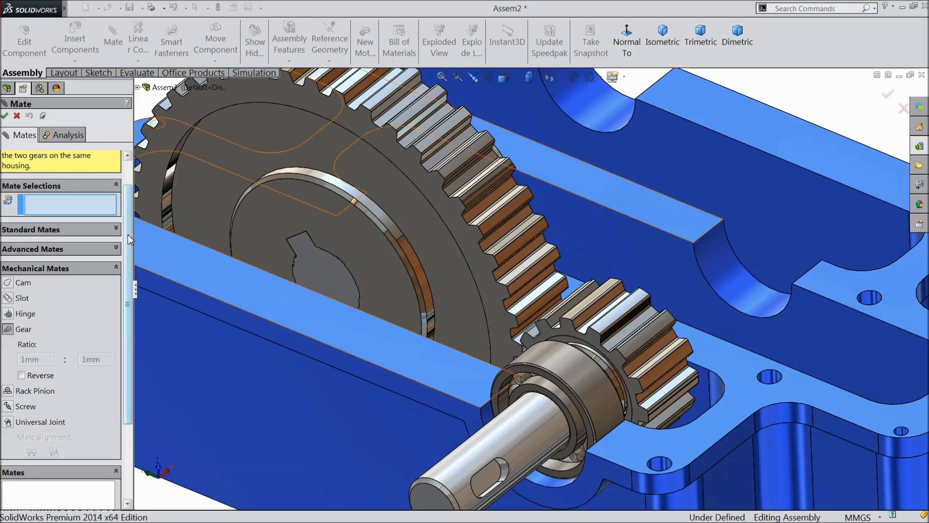
pyautogui.moveTo(128, 237); pyautogui.dragTo(129, 199)
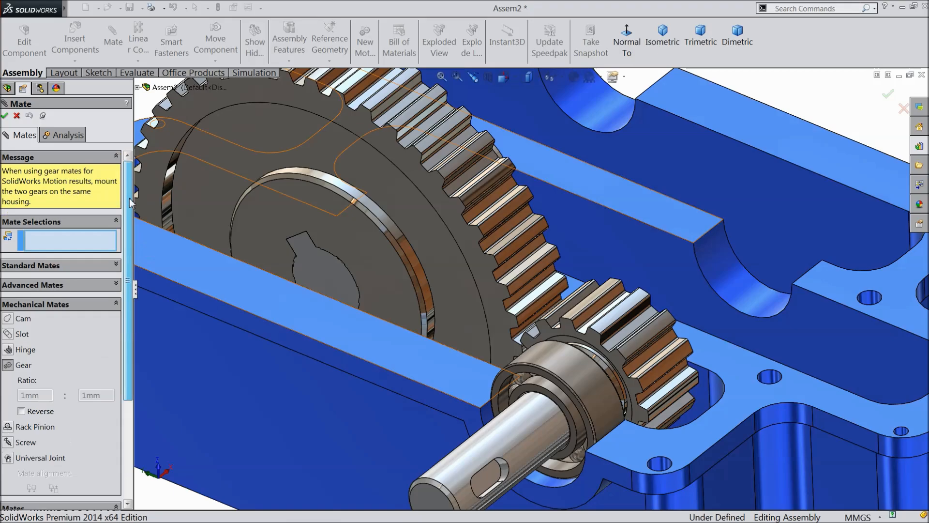
pyautogui.click(605, 320)
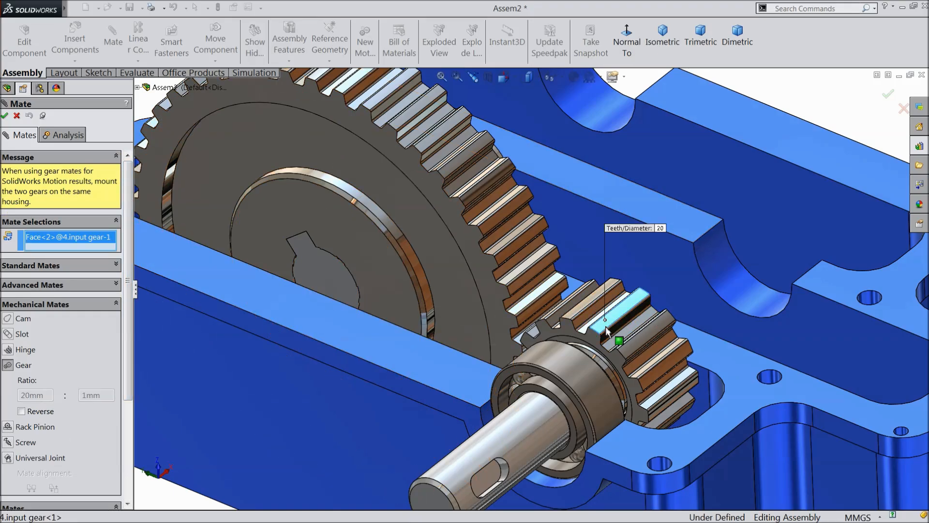
pyautogui.click(509, 257)
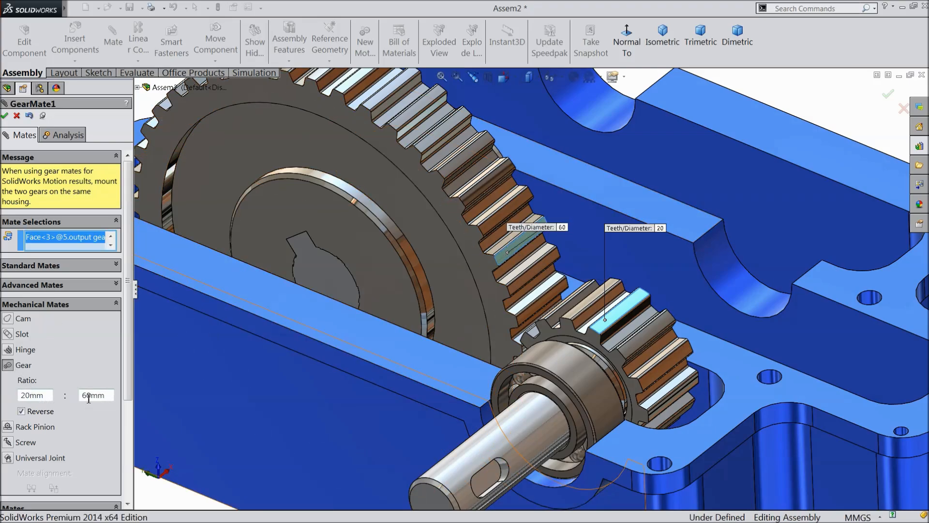
pyautogui.click(4, 116)
pyautogui.click(4, 117)
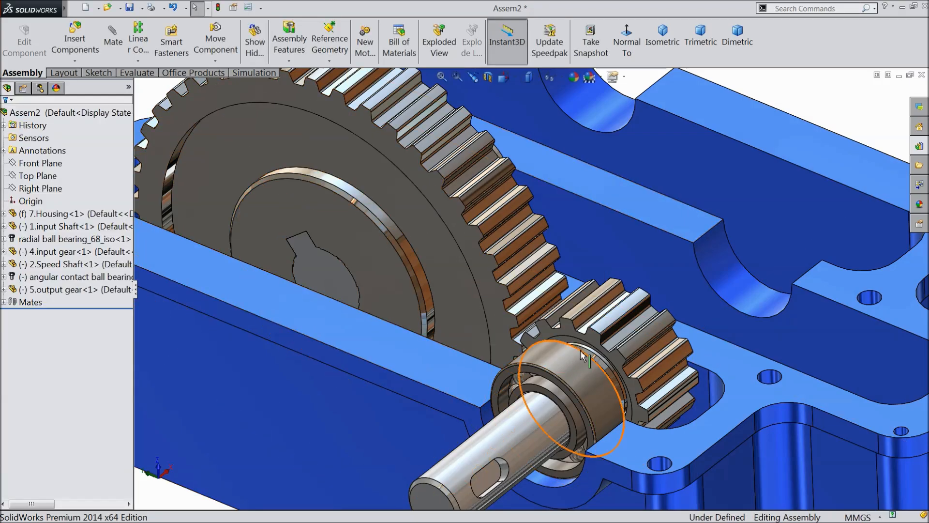
# Rotate the input shaft by hand to check how the two mated gears turn together.
pyautogui.moveTo(520, 437); pyautogui.dragTo(517, 485)
pyautogui.press('Escape')
pyautogui.scroll(5, 484, 459)
pyautogui.moveTo(436, 421); pyautogui.dragTo(464, 355, button='middle')
pyautogui.click(153, 91)
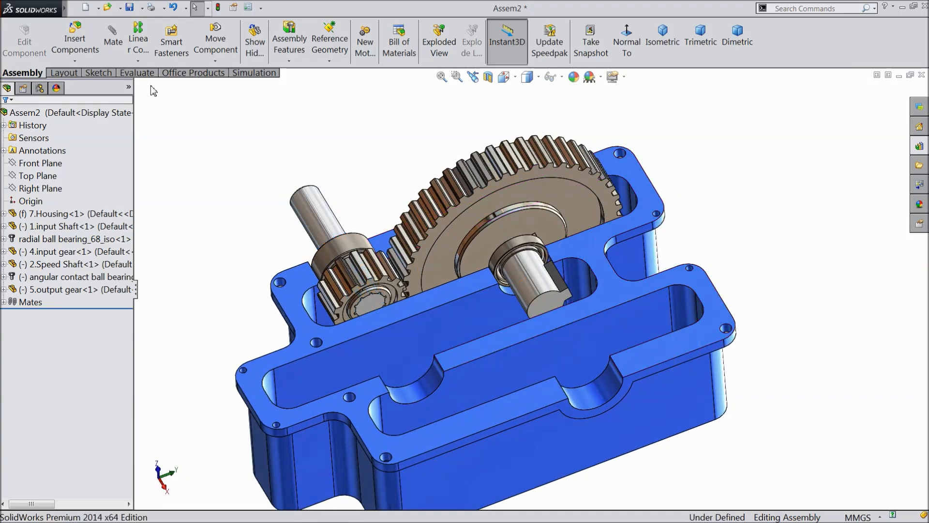
# Insert the 6.middle gear part and place it above the housing beside the speed shaft's free end.
pyautogui.click(75, 44)
pyautogui.click(51, 344)
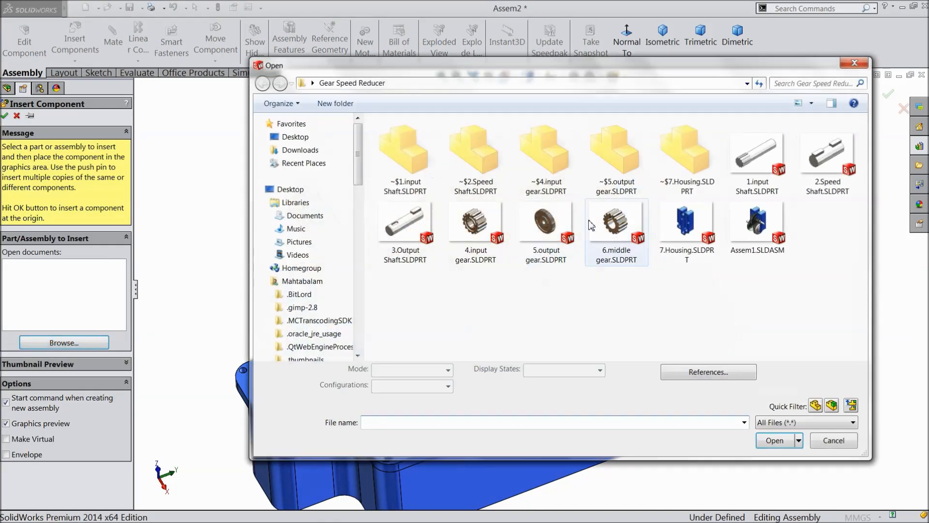
pyautogui.doubleClick(623, 241)
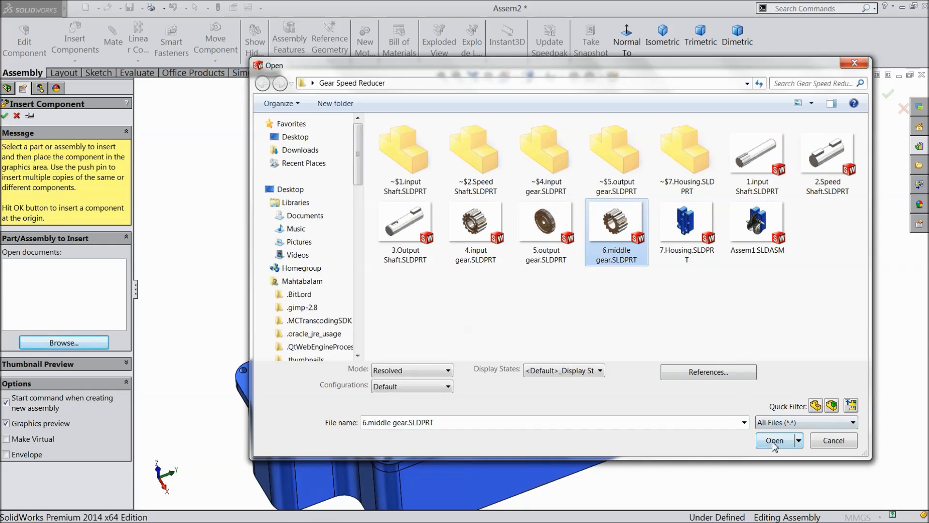
pyautogui.scroll(-3, 620, 322)
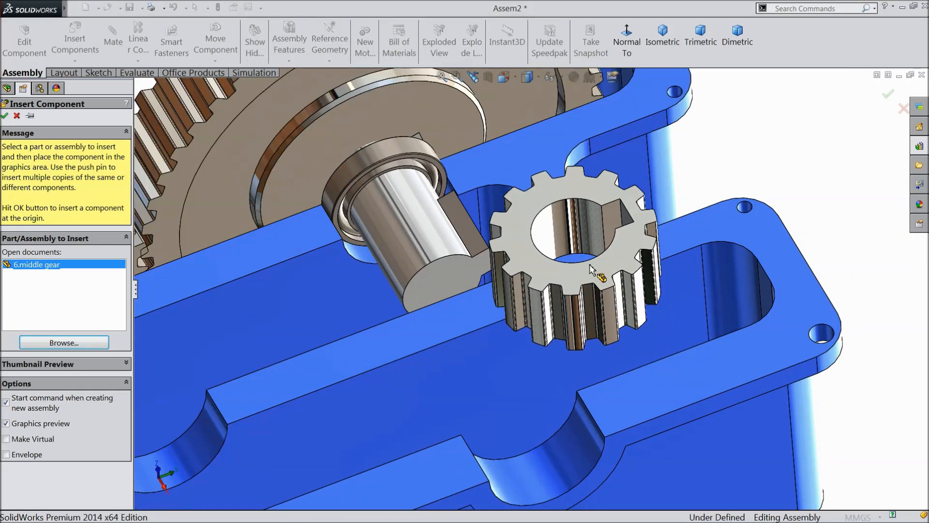
pyautogui.click(583, 264)
# Mate the middle gear's bore concentric with the speed shaft's cylindrical face and slide the gear along the shaft toward the bearing.
pyautogui.click(113, 41)
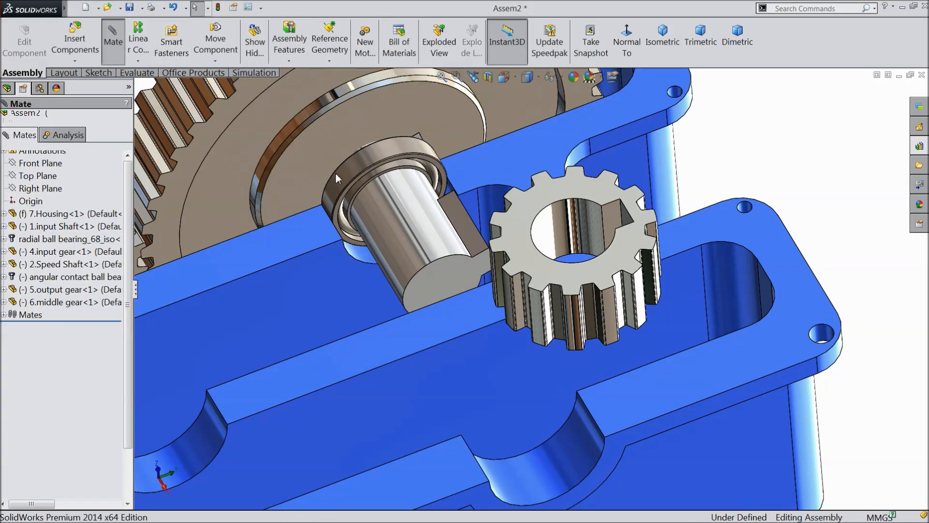
pyautogui.click(421, 228)
pyautogui.click(567, 222)
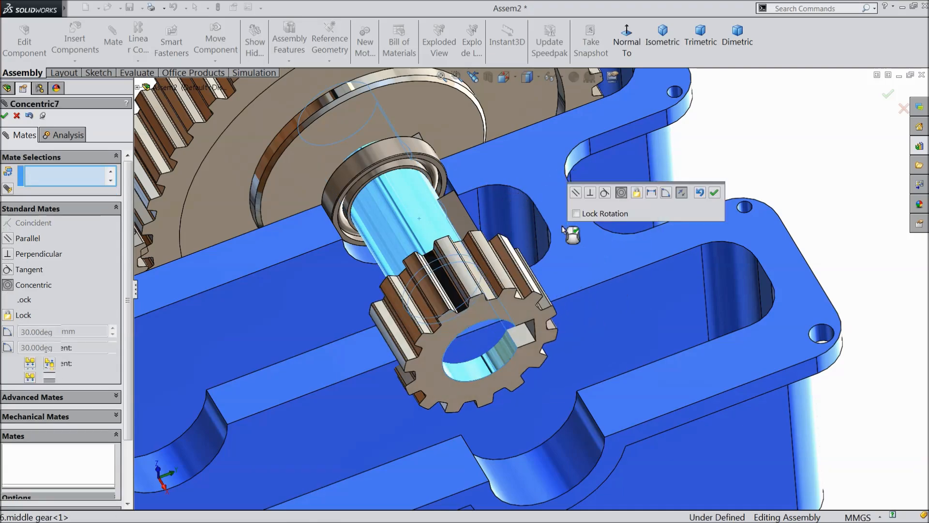
pyautogui.click(715, 194)
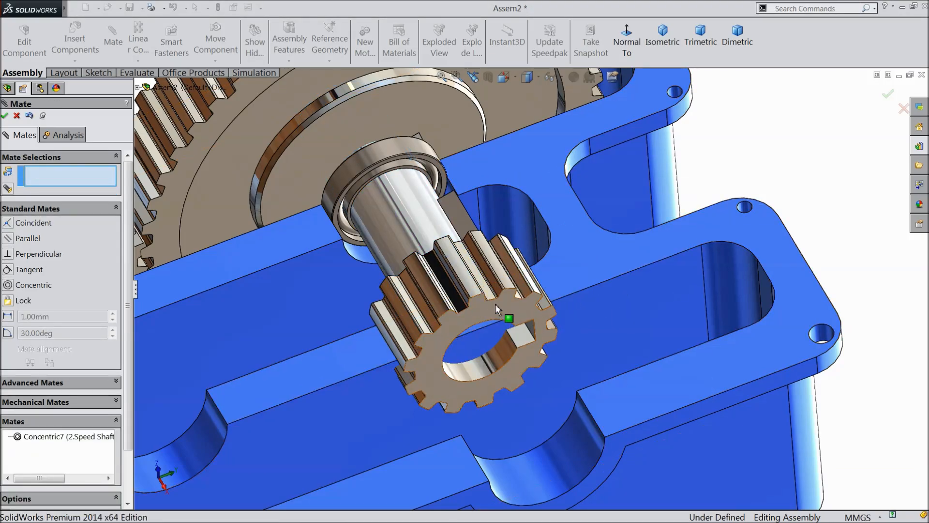
pyautogui.moveTo(495, 304); pyautogui.dragTo(364, 232)
pyautogui.scroll(-6, 363, 232)
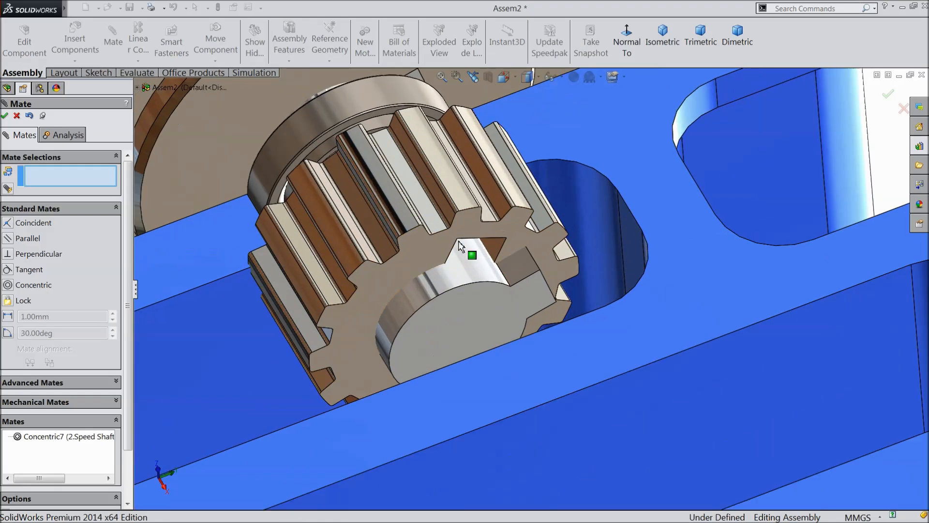
# Add a coincident mate between the middle gear's keyway edge and the speed shaft's key edge.
pyautogui.click(454, 219)
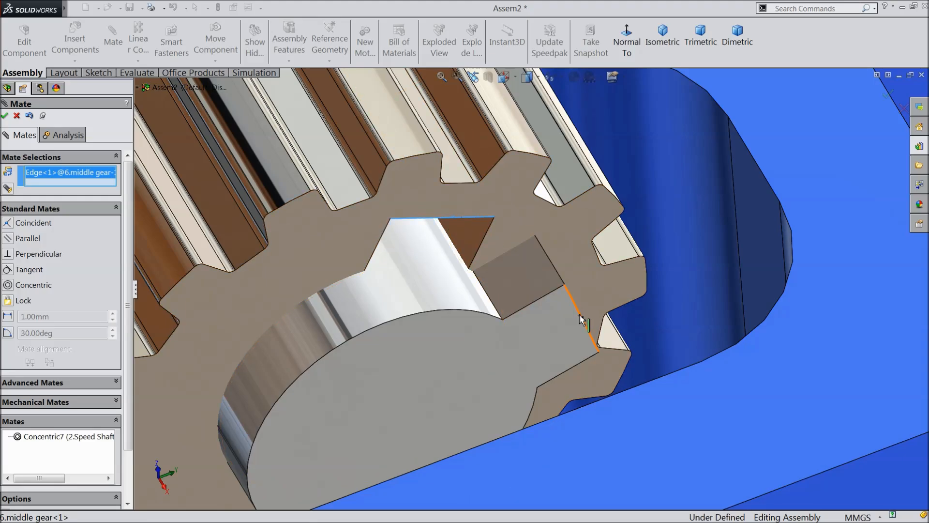
pyautogui.click(579, 313)
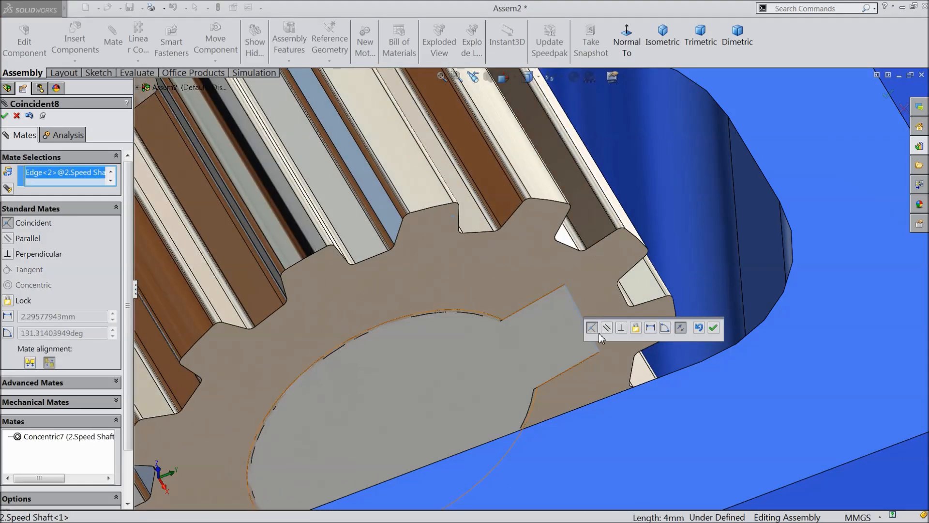
pyautogui.click(714, 328)
pyautogui.scroll(5, 605, 305)
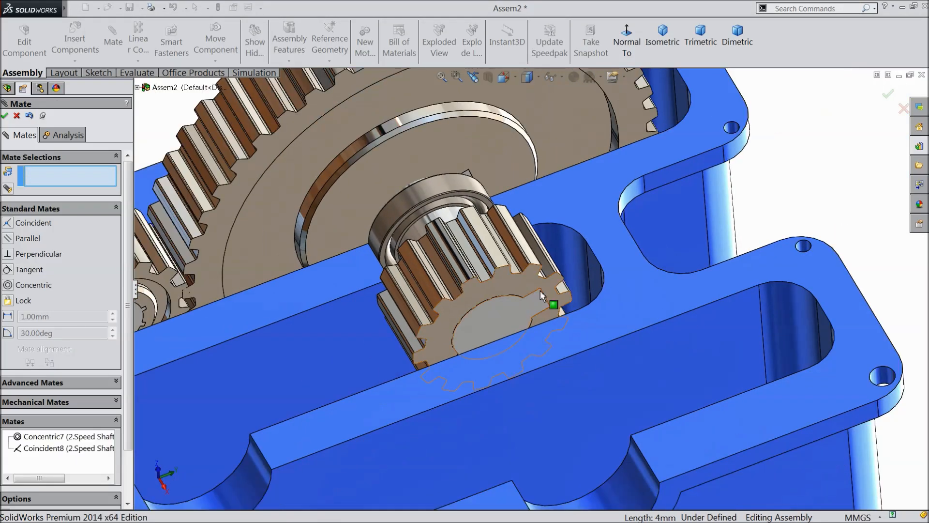
# Slide the middle gear slightly along the speed shaft toward the shaft's end and finish mating the gear.
pyautogui.moveTo(496, 287); pyautogui.dragTo(498, 286)
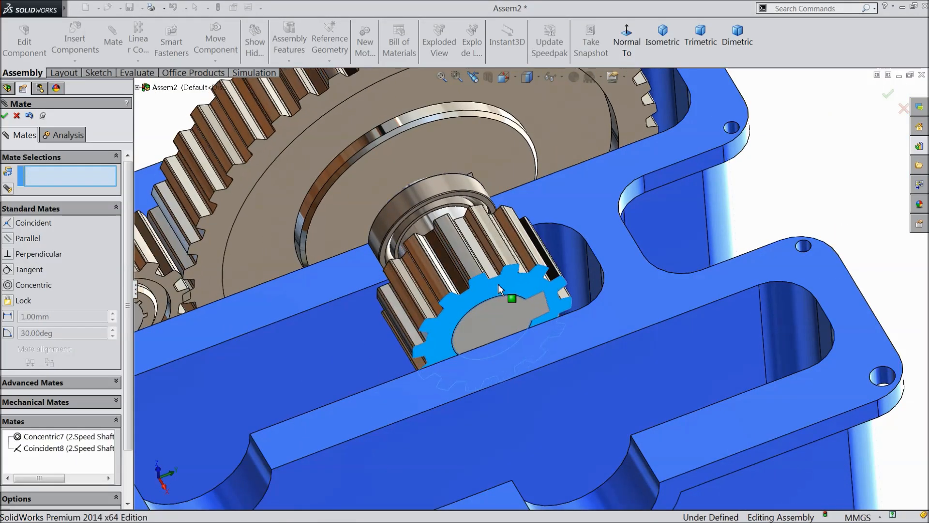
pyautogui.scroll(8, 462, 247)
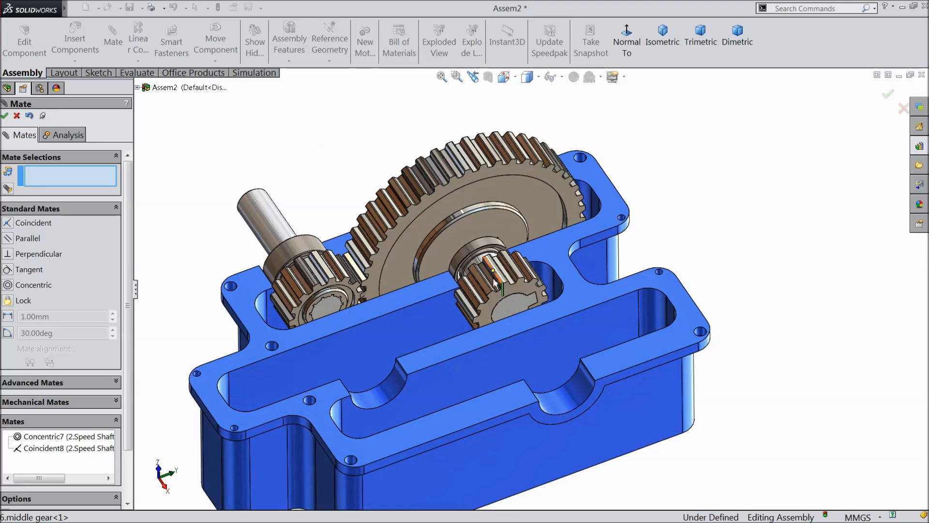
pyautogui.scroll(-4, 426, 385)
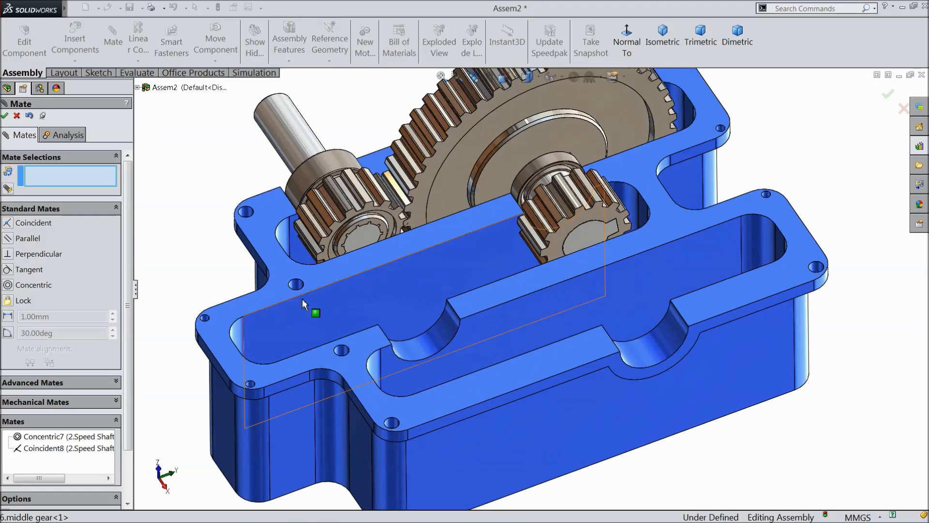
pyautogui.click(5, 116)
# Insert a second 2.Speed Shaft part and place it above the housing near the input gear.
pyautogui.click(90, 54)
pyautogui.click(81, 344)
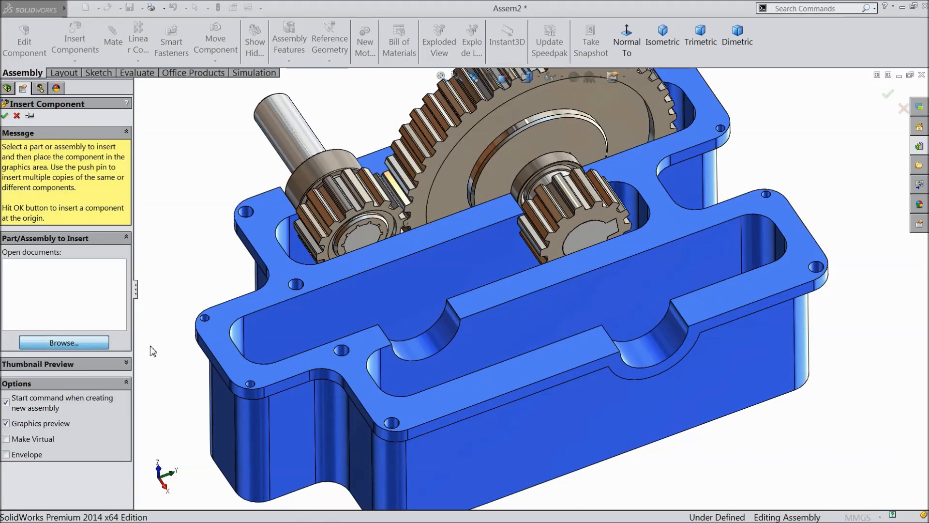
pyautogui.click(424, 255)
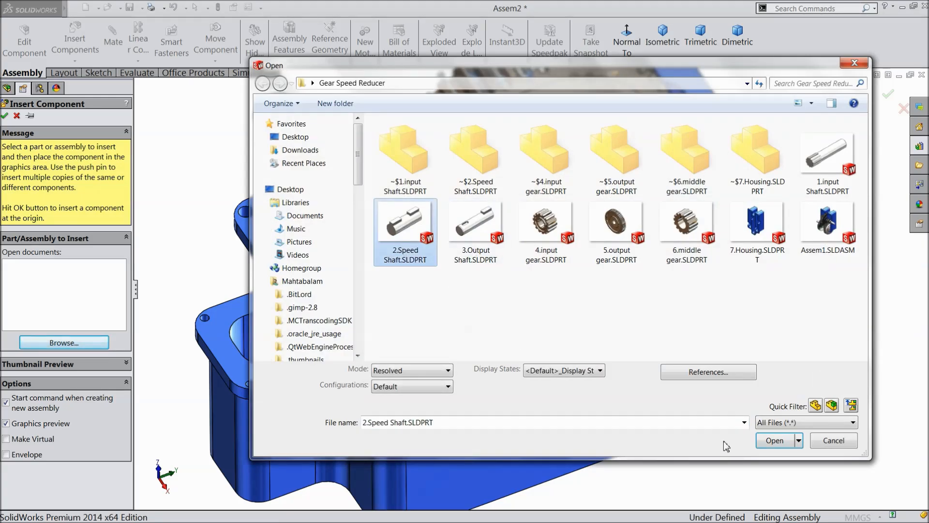
pyautogui.click(775, 441)
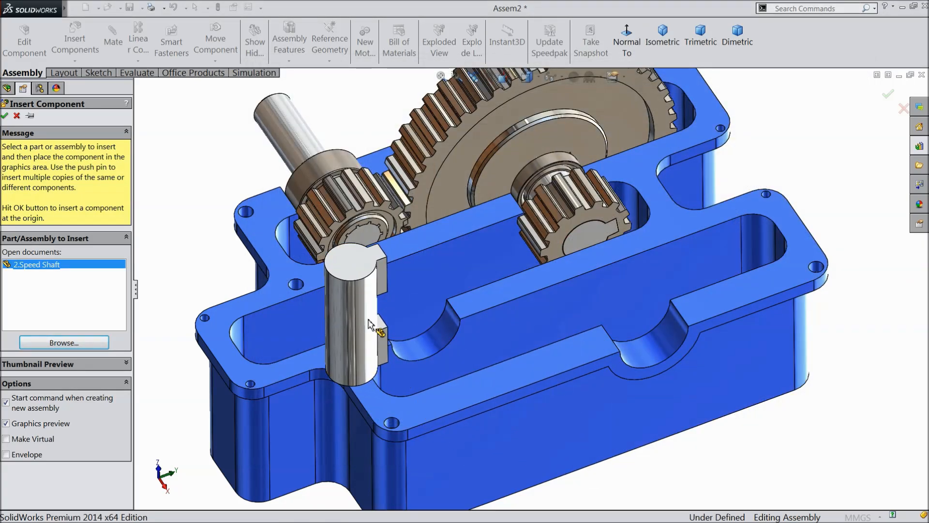
pyautogui.click(370, 325)
# Mate the second speed shaft concentric with the housing's semicircular bearing seat and slide it along its axis toward the input gear.
pyautogui.scroll(-3, 361, 317)
pyautogui.click(359, 316)
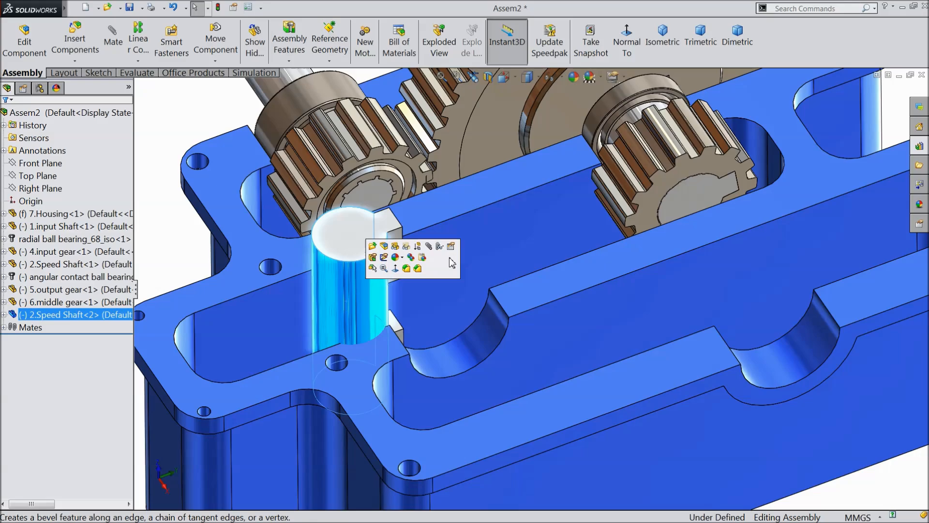
pyautogui.click(428, 247)
pyautogui.click(464, 347)
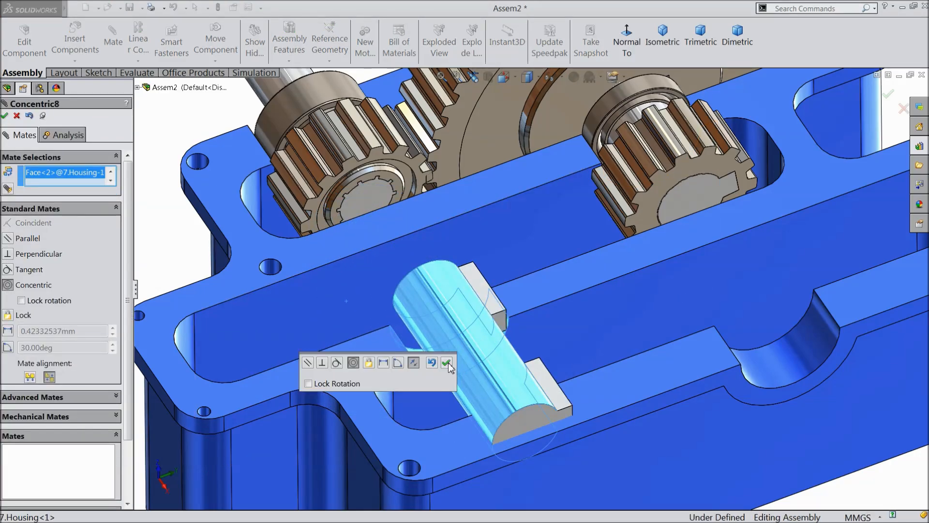
pyautogui.click(446, 363)
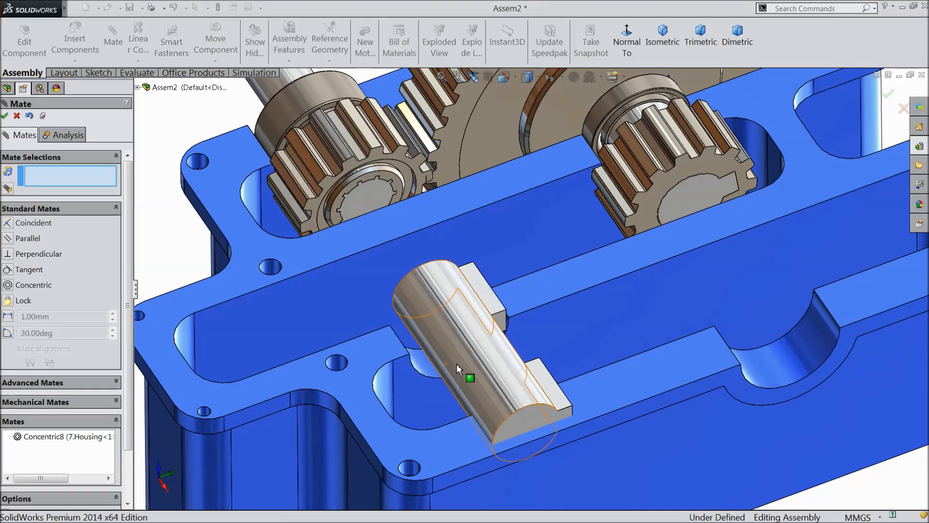
pyautogui.moveTo(457, 364); pyautogui.dragTo(451, 301)
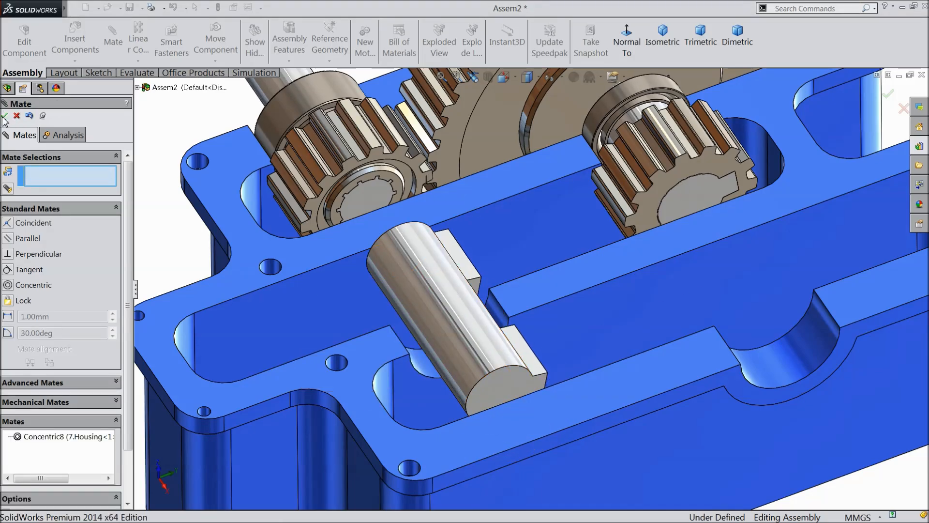
pyautogui.click(5, 115)
# Add an ISO angular contact ball bearing of size 1710 from the Toolbox library onto the second speed shaft.
pyautogui.click(920, 146)
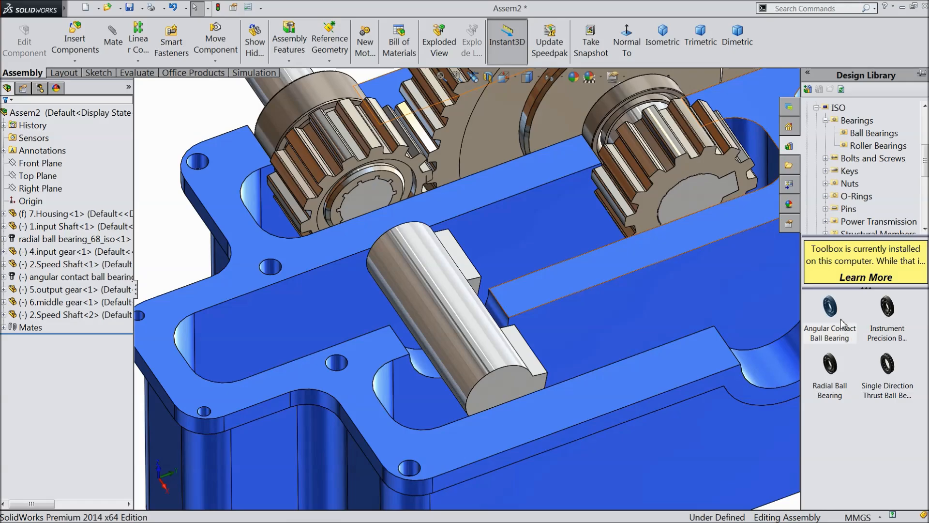
pyautogui.moveTo(841, 323)
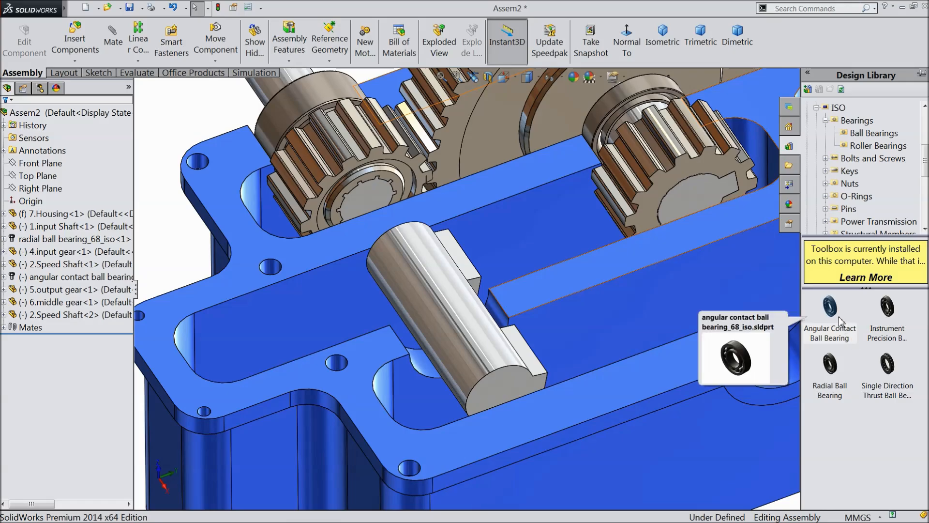
pyautogui.moveTo(838, 320); pyautogui.dragTo(447, 307)
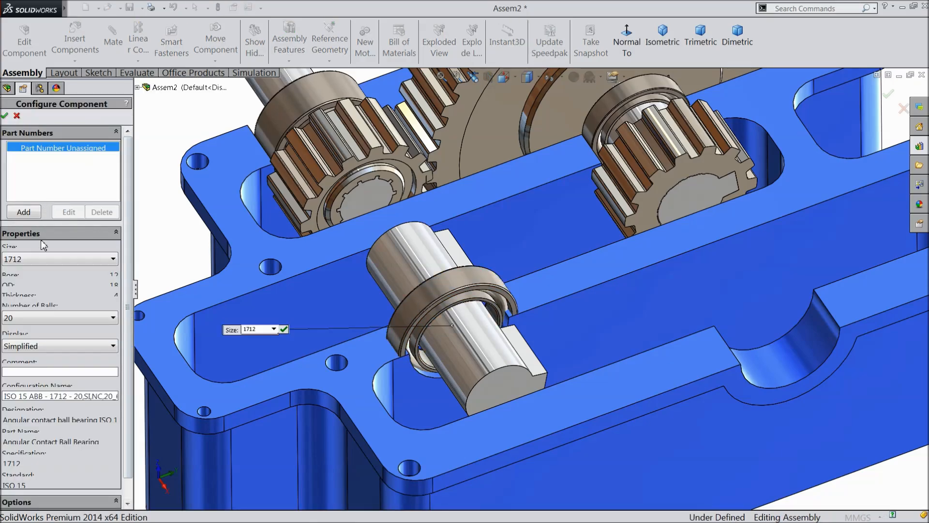
pyautogui.click(29, 260)
pyautogui.scroll(10, 10, 78)
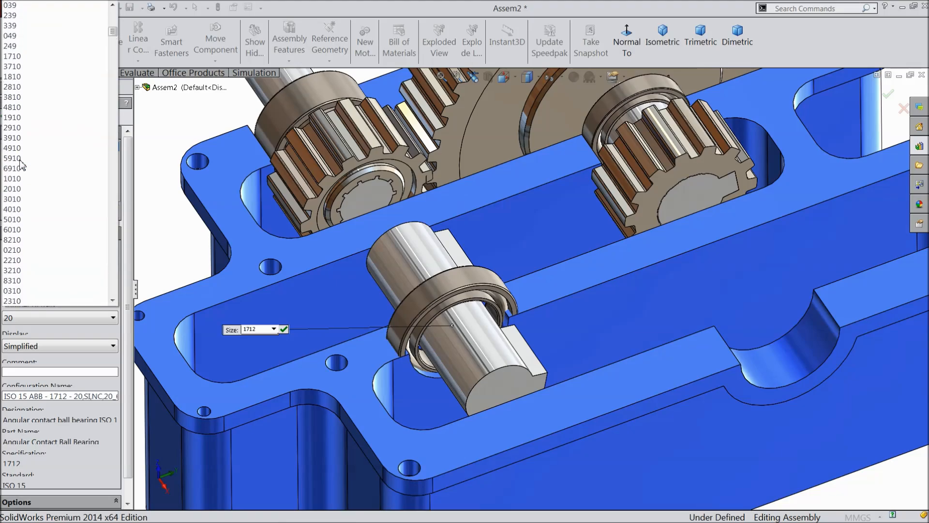
pyautogui.click(11, 57)
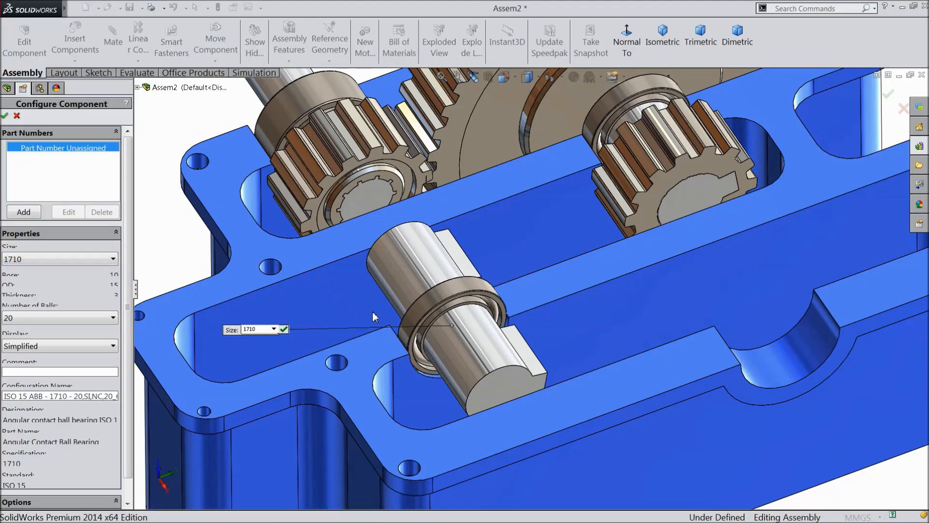
pyautogui.click(4, 115)
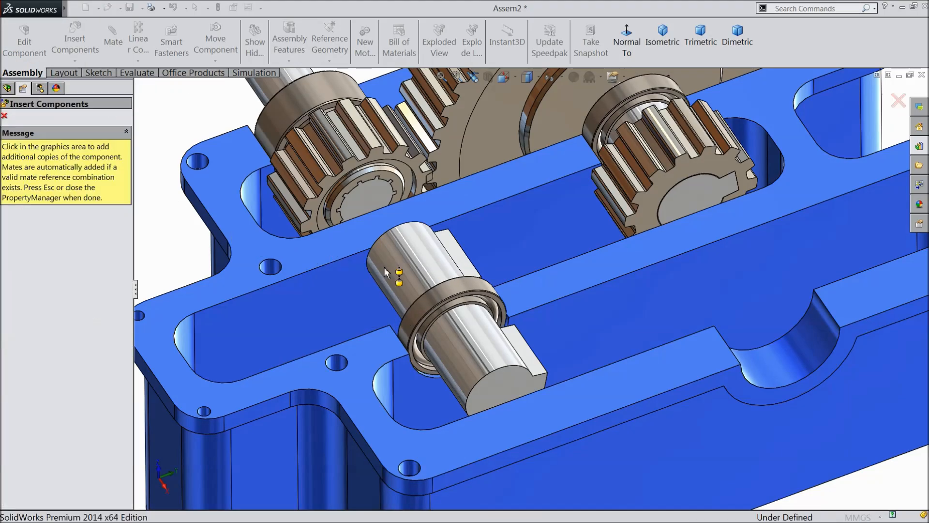
pyautogui.click(4, 117)
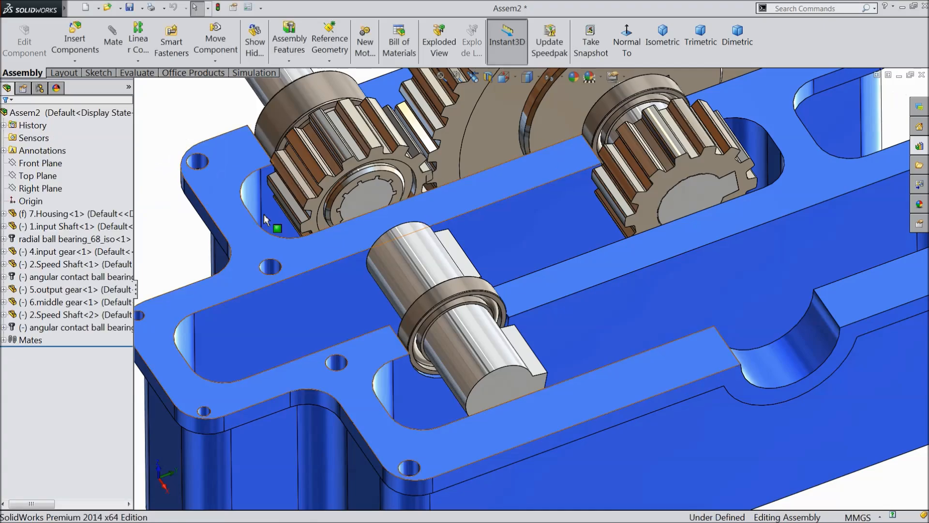
# Add a coincident mate between the new bearing's outer race side face and the housing wall face beside the bearing seat.
pyautogui.moveTo(361, 261); pyautogui.dragTo(410, 376, button='middle')
pyautogui.scroll(-8, 426, 373)
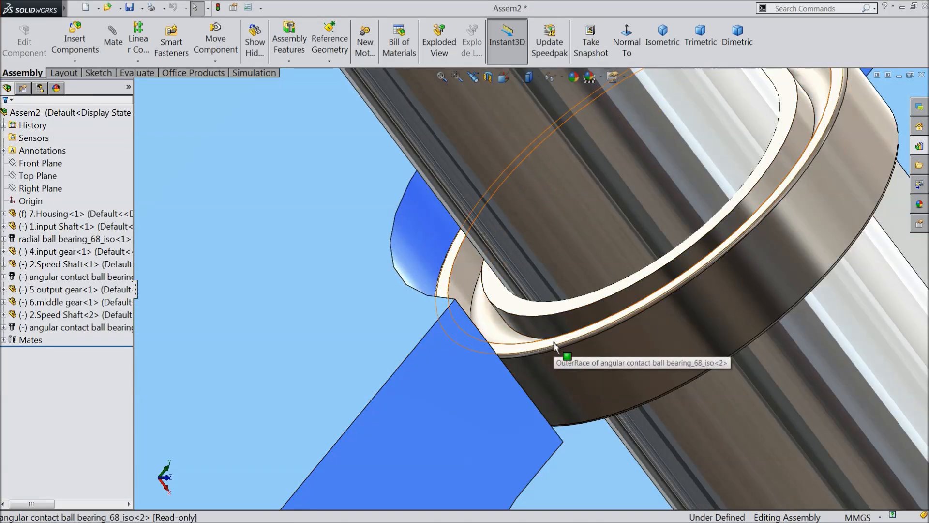
pyautogui.click(554, 346)
pyautogui.click(110, 48)
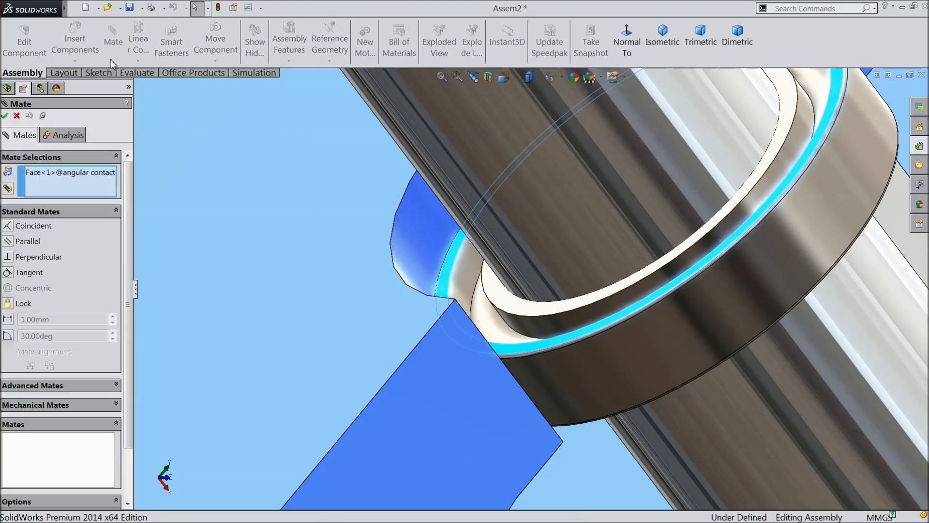
pyautogui.click(368, 327)
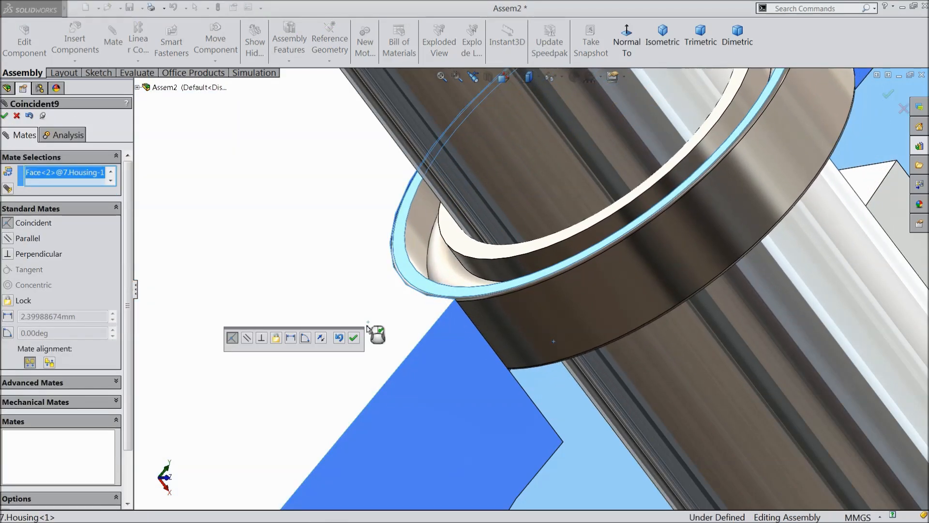
pyautogui.click(354, 338)
pyautogui.moveTo(357, 347); pyautogui.dragTo(408, 253, button='middle')
pyautogui.scroll(8, 390, 283)
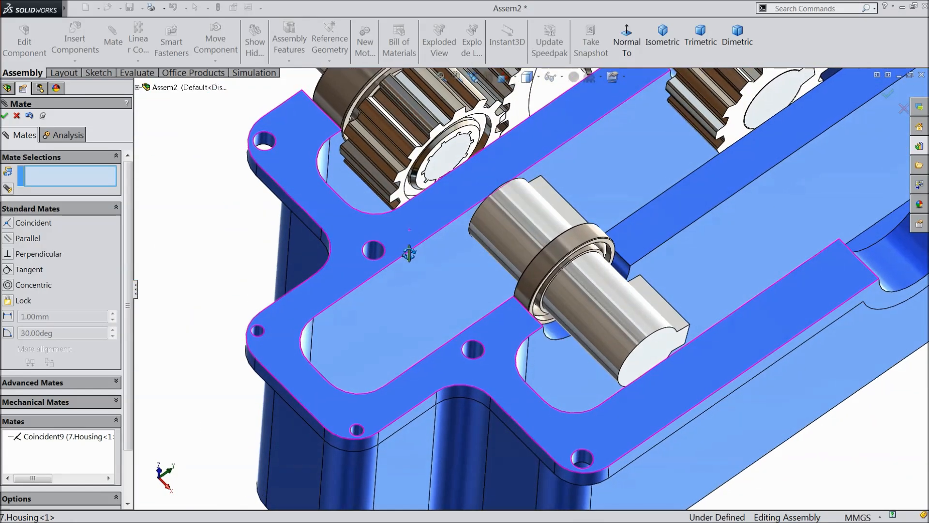
pyautogui.click(5, 116)
# Insert a second 5.output gear part and place it beside the housing near the input shaft.
pyautogui.click(75, 42)
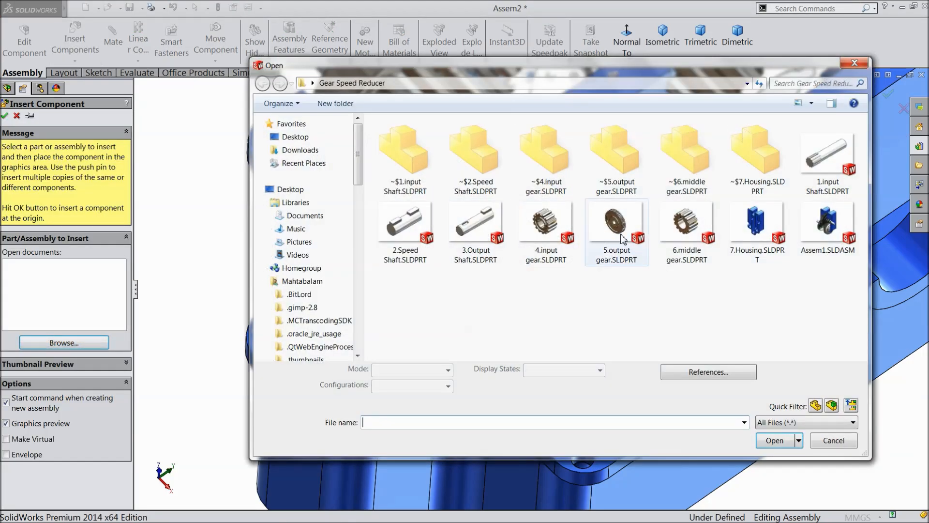
pyautogui.click(616, 225)
pyautogui.click(774, 440)
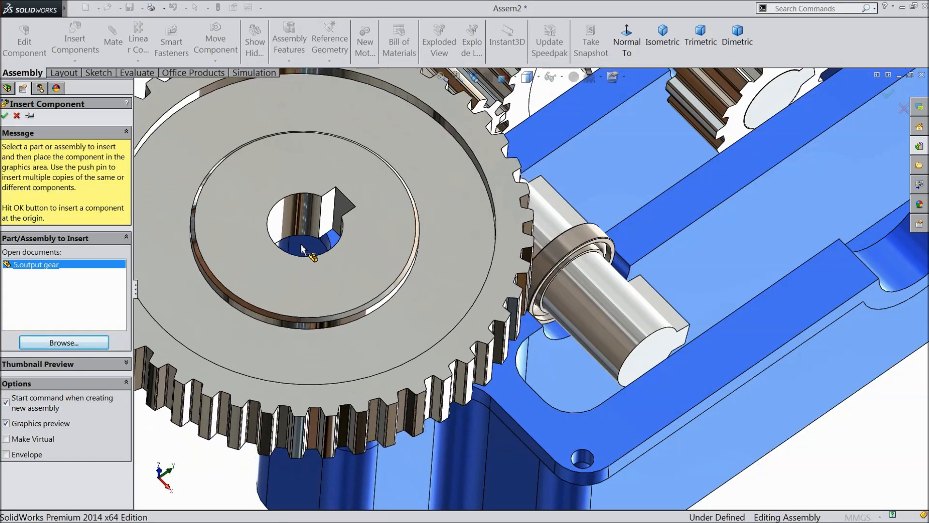
pyautogui.click(319, 263)
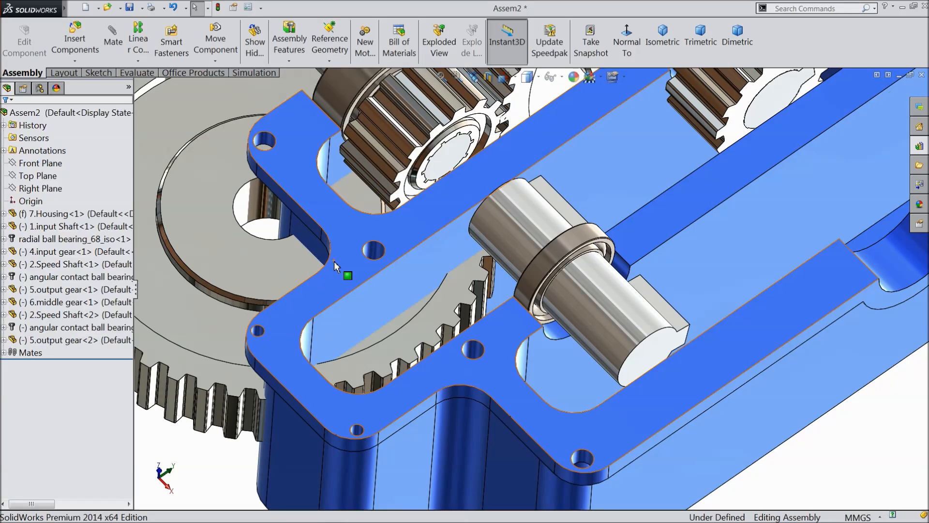
# Mate the second output gear's bore concentric with the second speed shaft and slide the gear into the housing beside the bearing.
pyautogui.scroll(5, 334, 260)
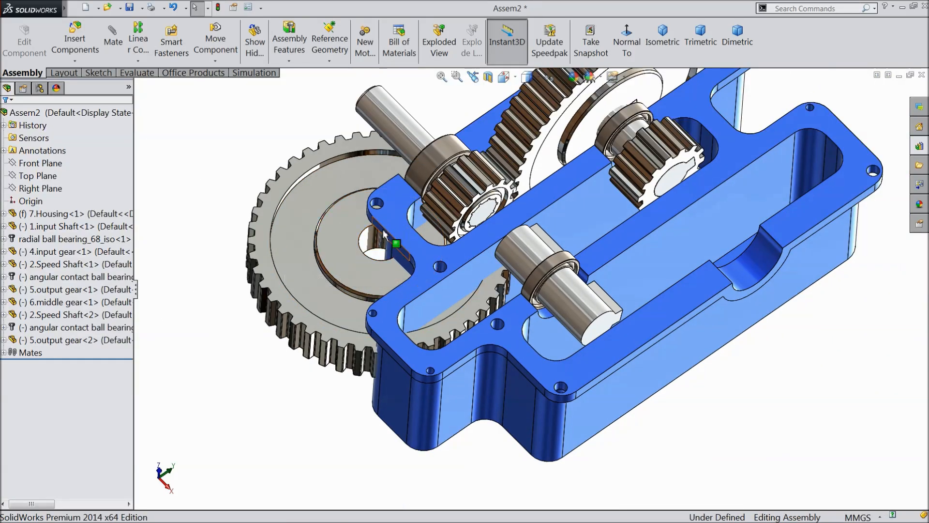
pyautogui.scroll(-1, 384, 234)
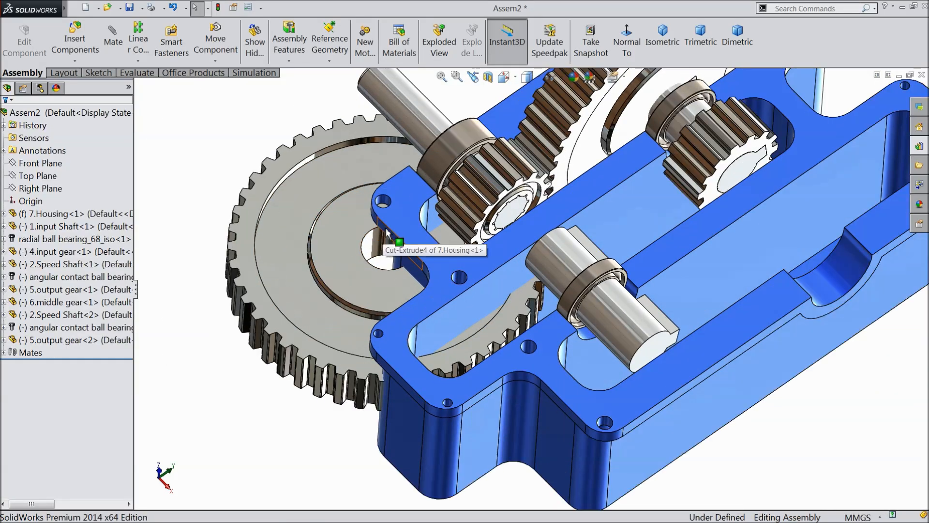
pyautogui.click(369, 251)
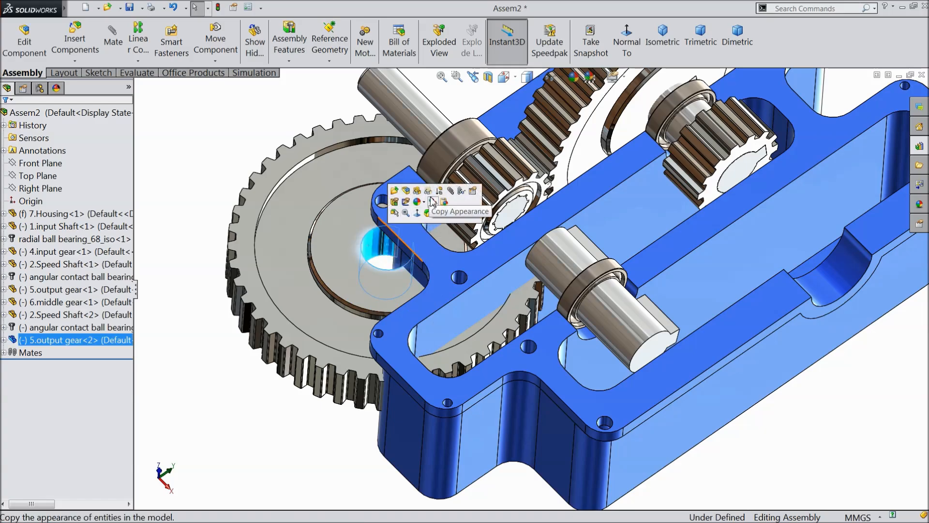
pyautogui.click(451, 192)
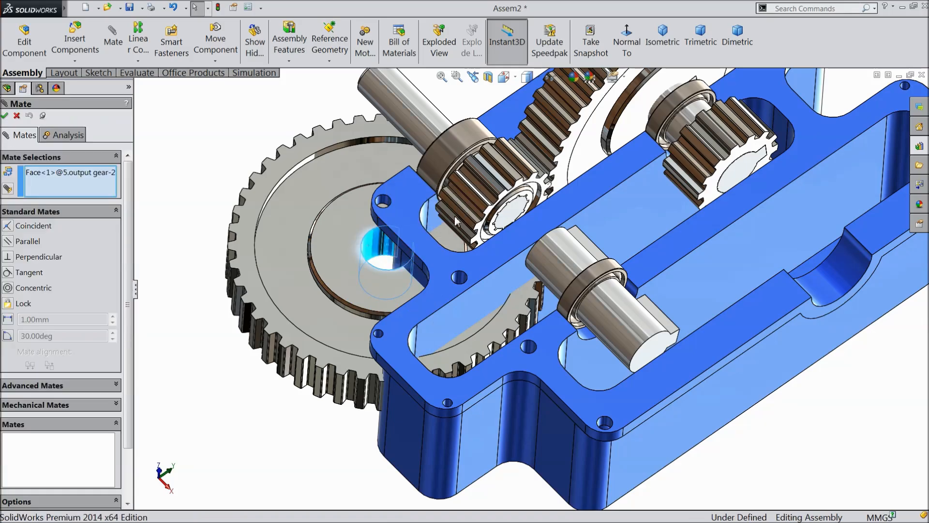
pyautogui.click(563, 263)
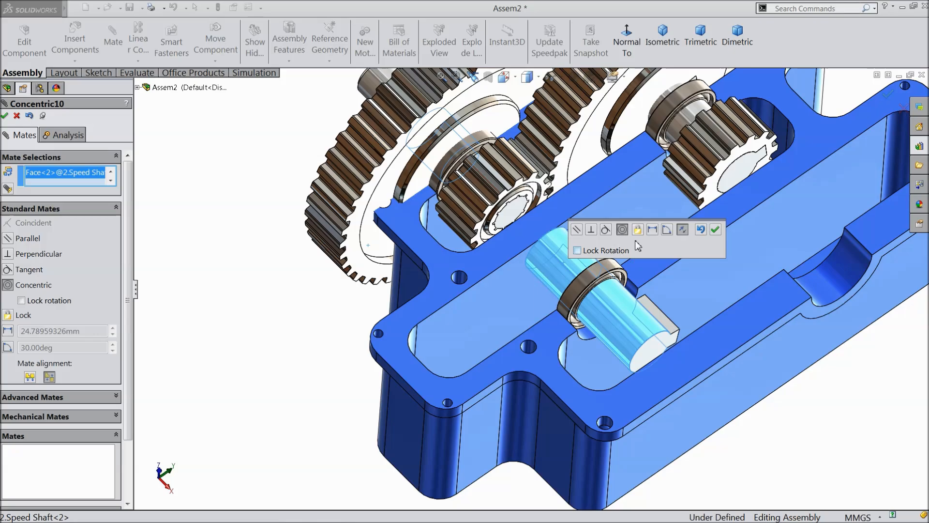
pyautogui.click(715, 230)
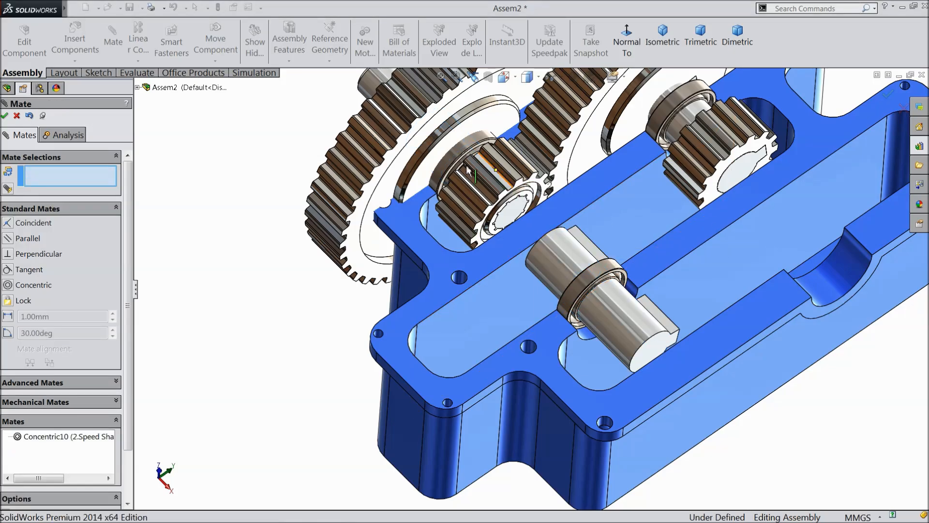
pyautogui.moveTo(403, 158); pyautogui.dragTo(516, 306)
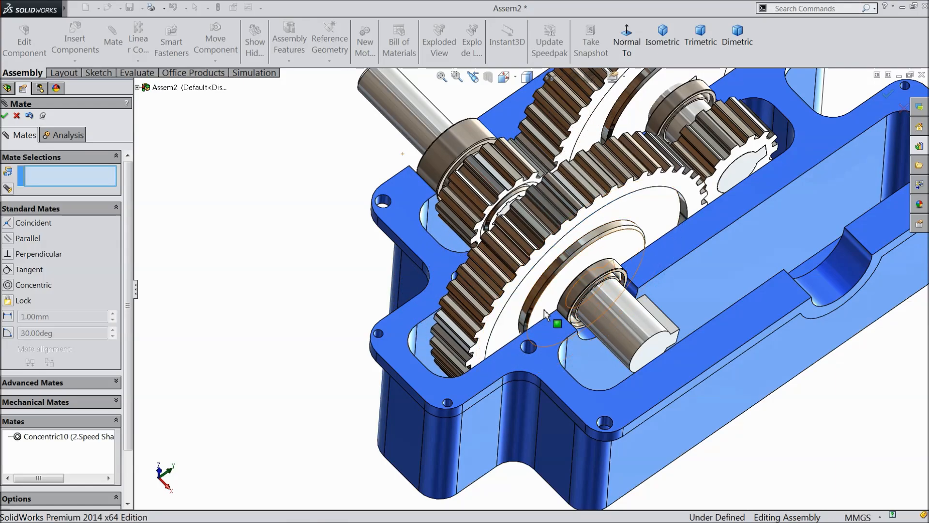
# Add a coincident mate between the second output gear's keyway edge and the key edge at the second speed shaft's end.
pyautogui.moveTo(546, 313); pyautogui.dragTo(586, 376, button='middle')
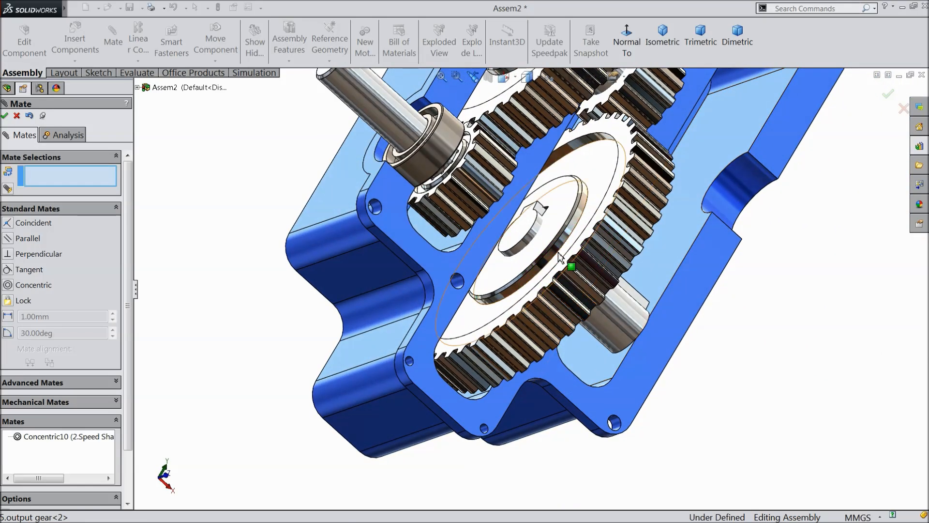
pyautogui.scroll(3, 332, 249)
pyautogui.moveTo(332, 248); pyautogui.dragTo(325, 340, button='middle')
pyautogui.scroll(-6, 556, 233)
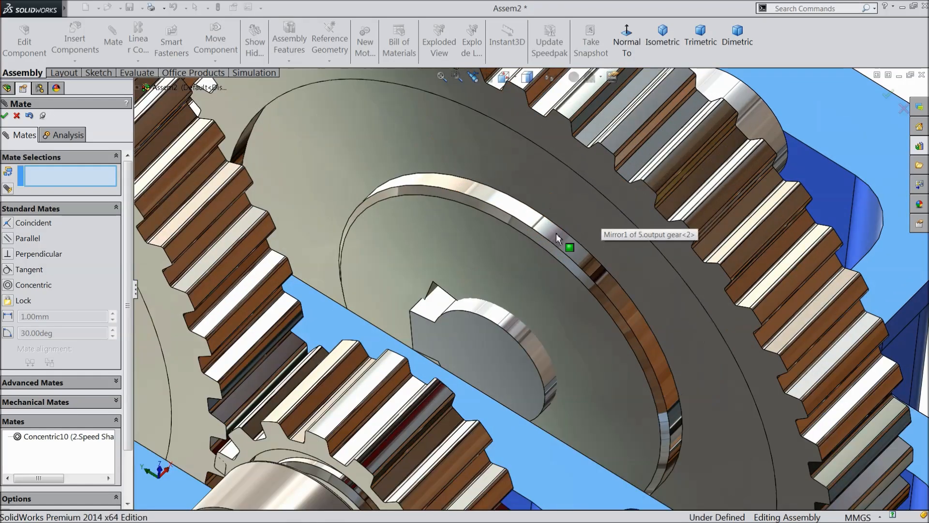
pyautogui.moveTo(472, 246); pyautogui.dragTo(511, 261)
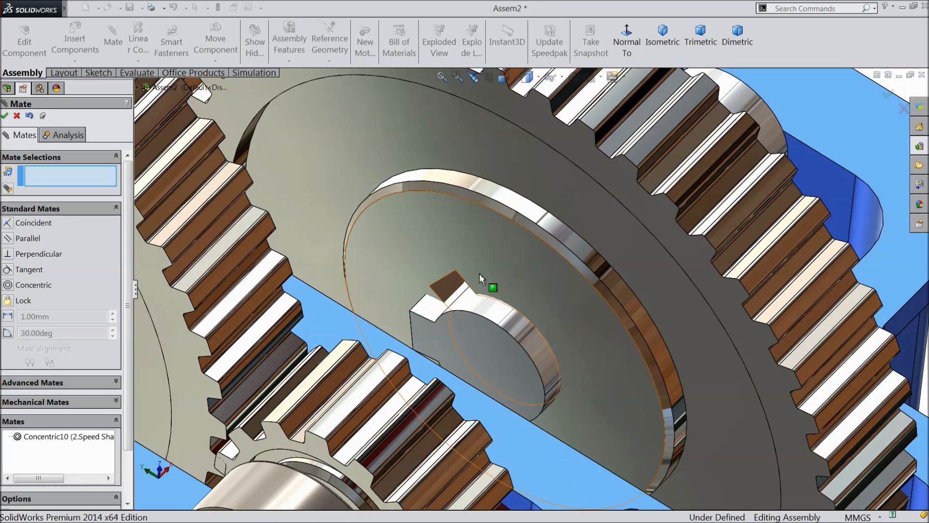
pyautogui.scroll(-5, 425, 286)
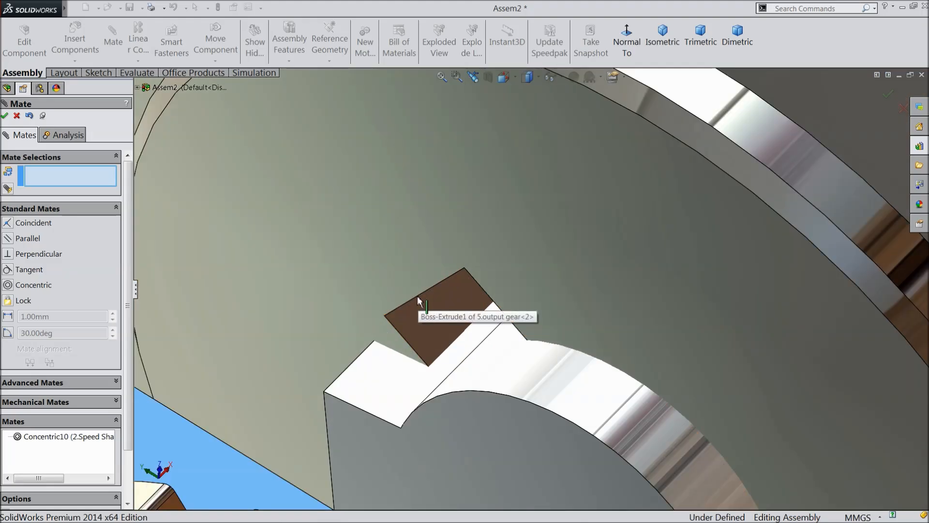
pyautogui.click(418, 297)
pyautogui.scroll(3, 416, 378)
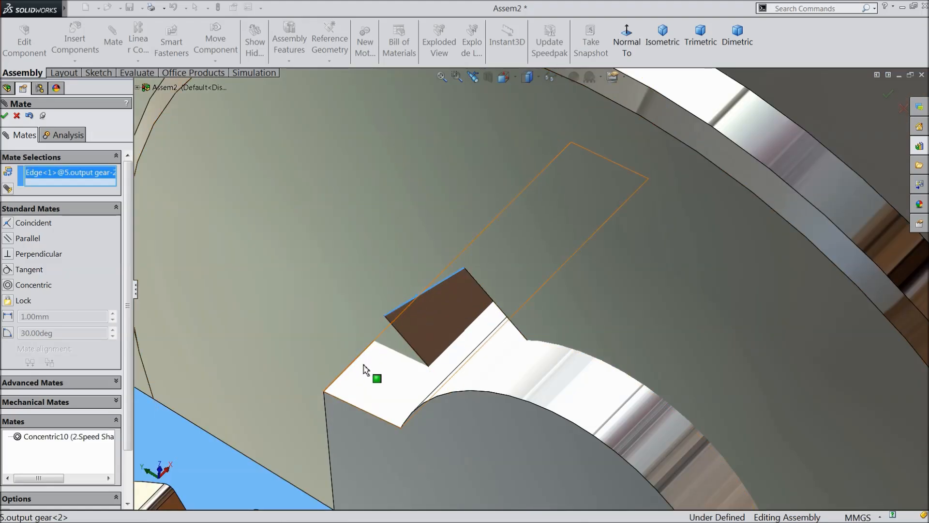
pyautogui.scroll(3, 495, 360)
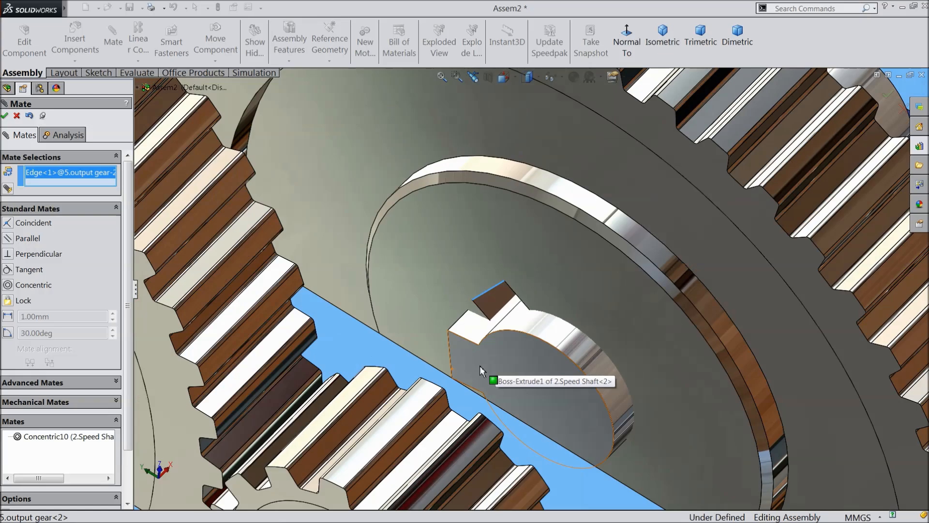
pyautogui.scroll(-4, 465, 353)
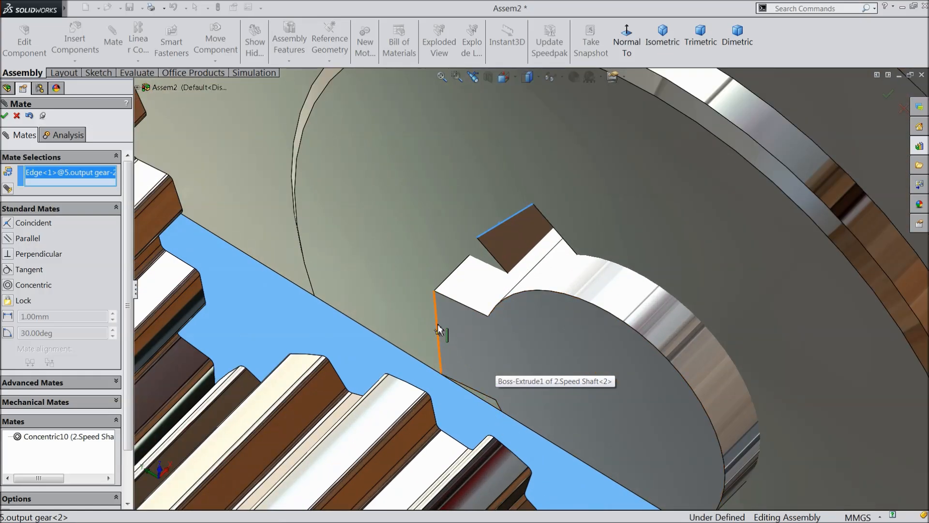
pyautogui.click(438, 325)
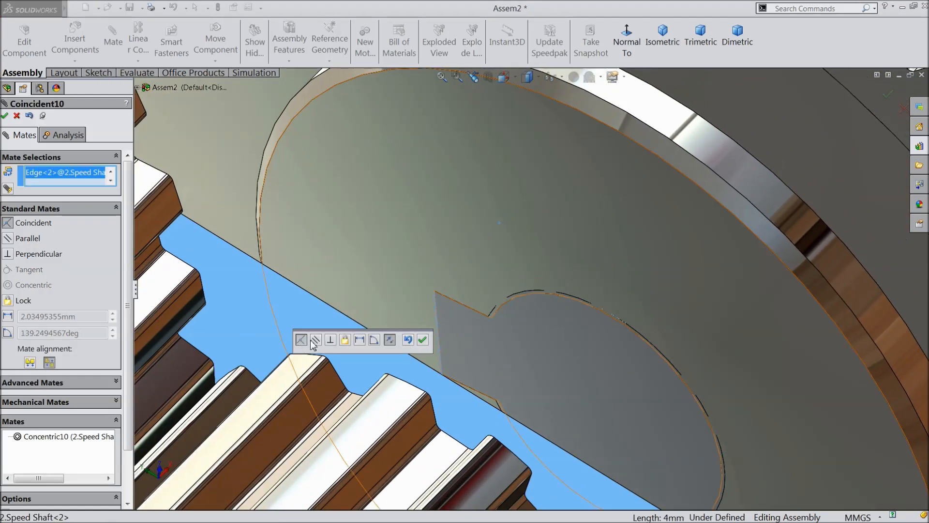
pyautogui.click(423, 342)
# Add a coincident mate between the middle gear's toothed side face and the second output gear's side face, and finish mating.
pyautogui.scroll(10, 479, 315)
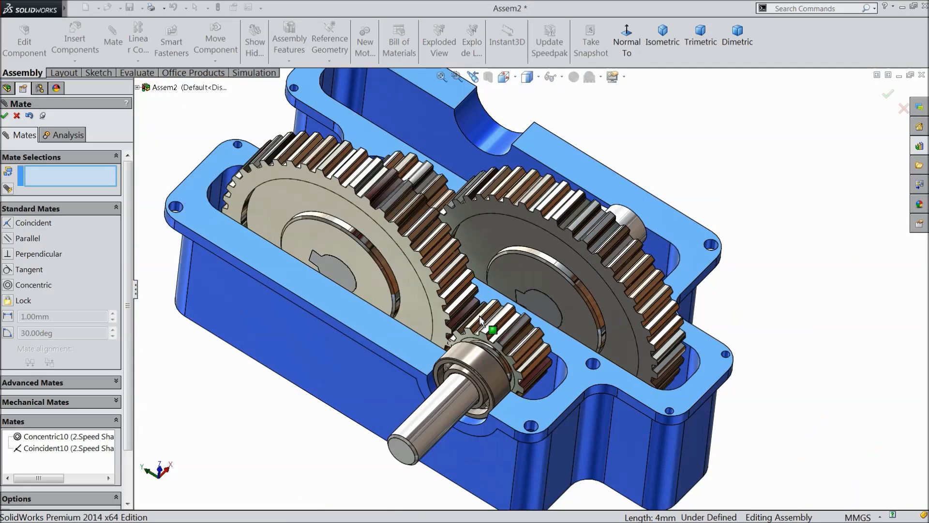
pyautogui.moveTo(479, 316); pyautogui.dragTo(396, 354, button='middle')
pyautogui.scroll(-3, 502, 291)
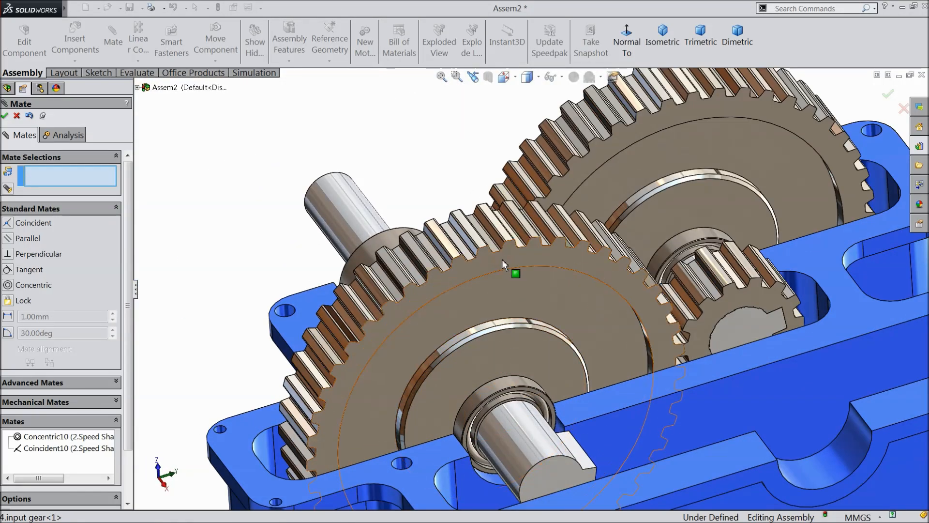
pyautogui.moveTo(590, 260); pyautogui.dragTo(566, 245)
pyautogui.scroll(-3, 681, 310)
pyautogui.click(690, 347)
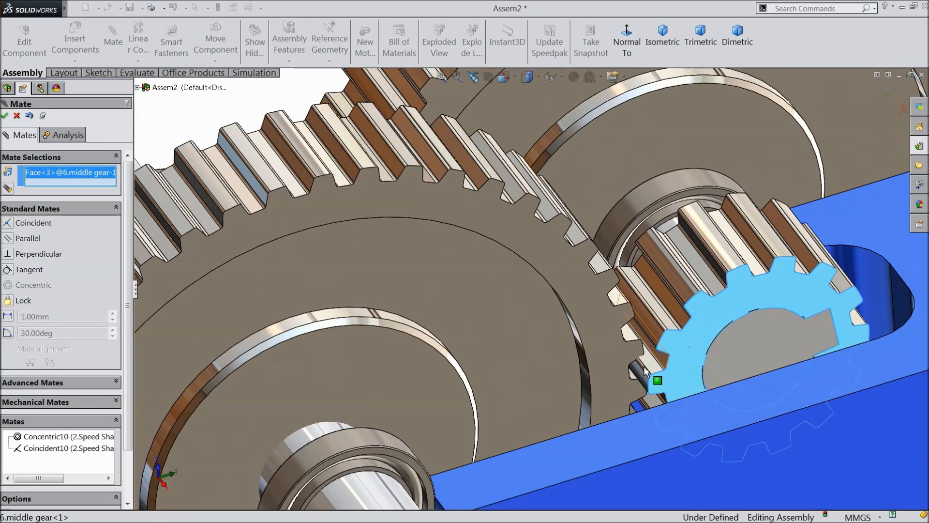
pyautogui.click(610, 349)
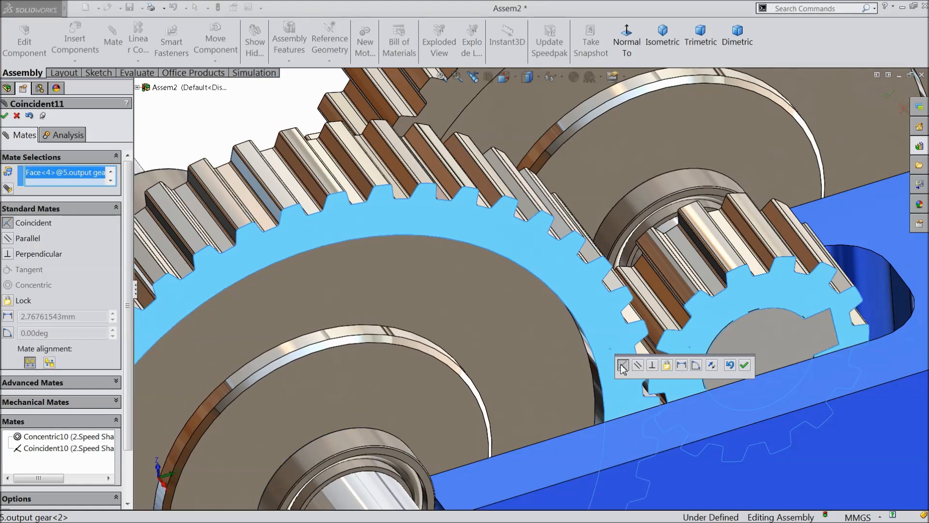
pyautogui.click(744, 366)
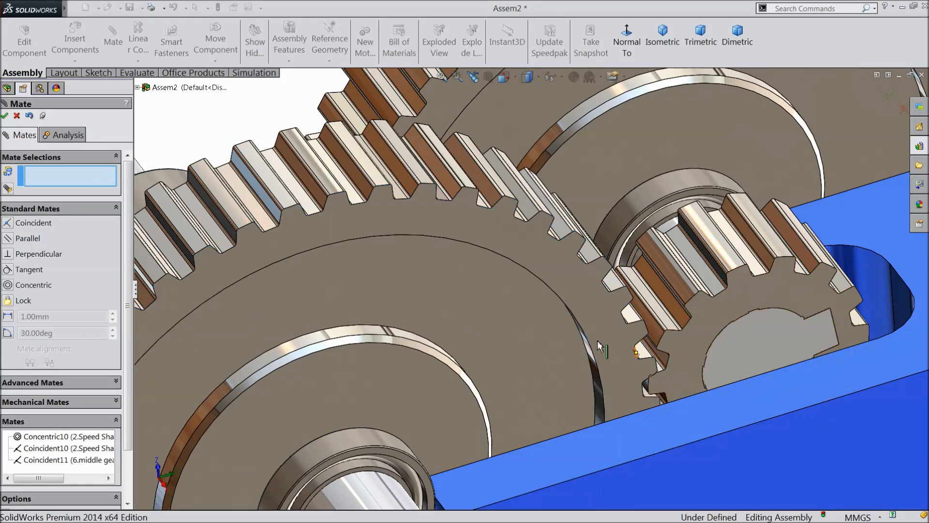
pyautogui.scroll(5, 532, 266)
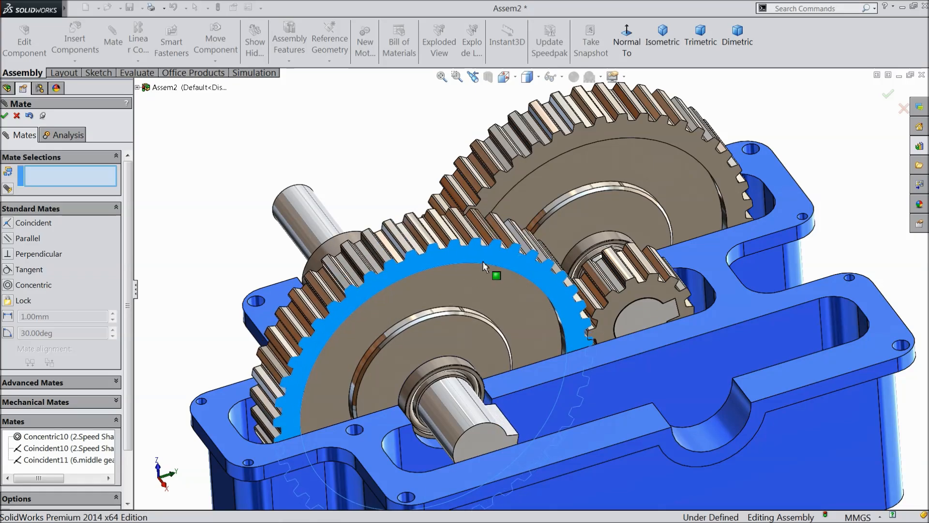
pyautogui.click(5, 116)
# Orient the view normal to the housing's long inner wall and make the housing transparent.
pyautogui.click(611, 386)
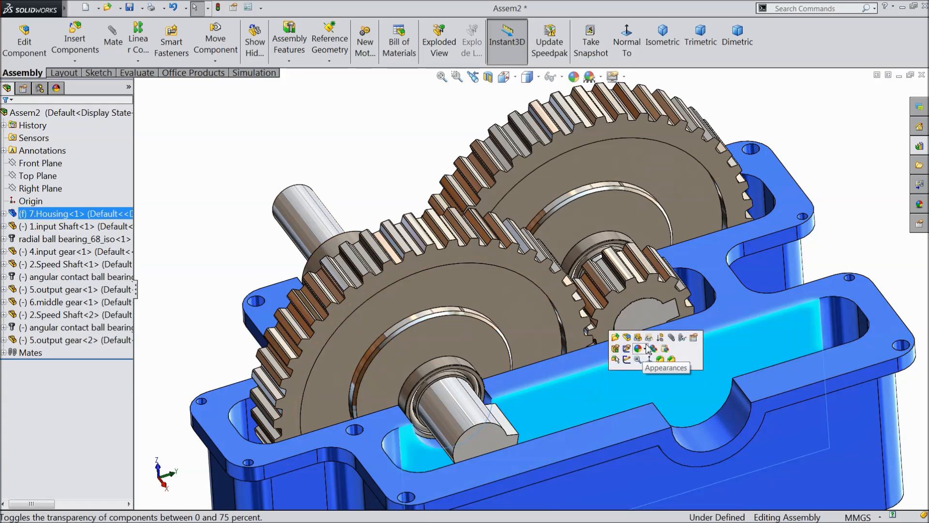
pyautogui.click(627, 44)
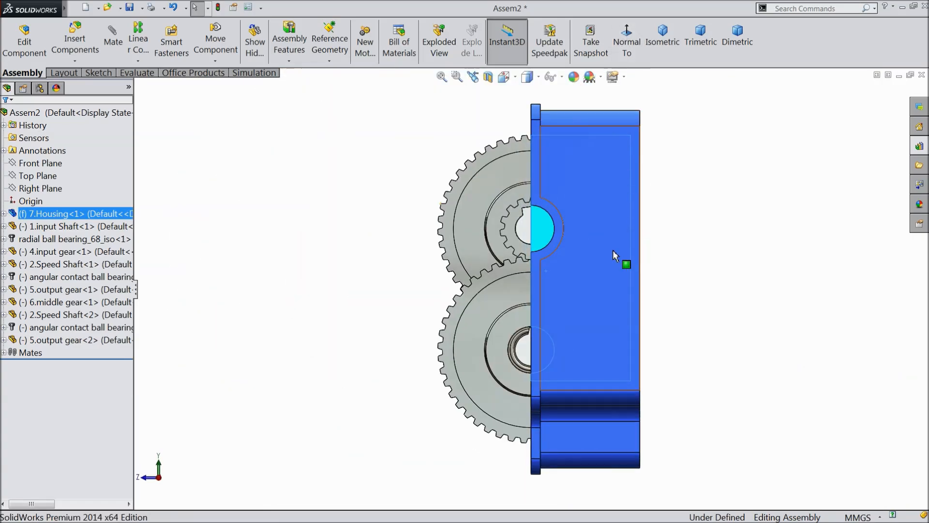
pyautogui.scroll(-2, 615, 256)
pyautogui.click(622, 130)
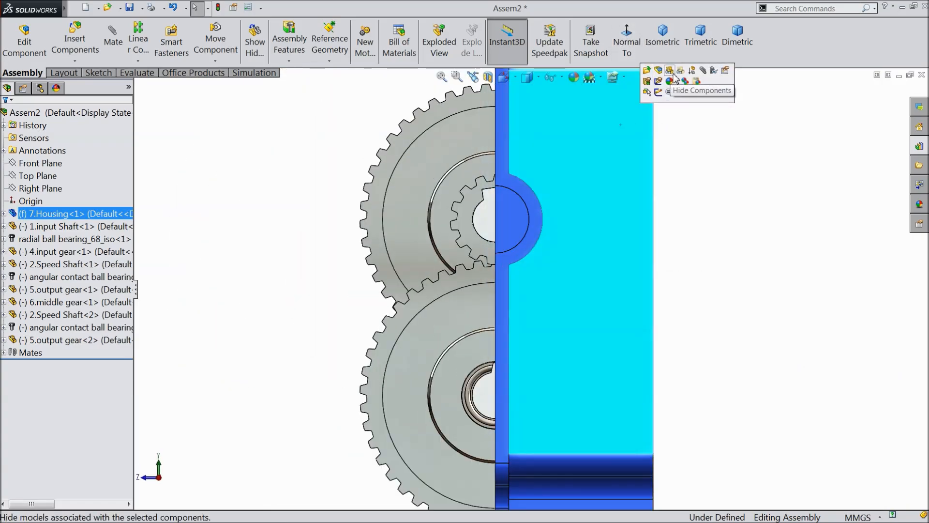
pyautogui.click(678, 111)
pyautogui.click(663, 251)
pyautogui.scroll(-6, 483, 291)
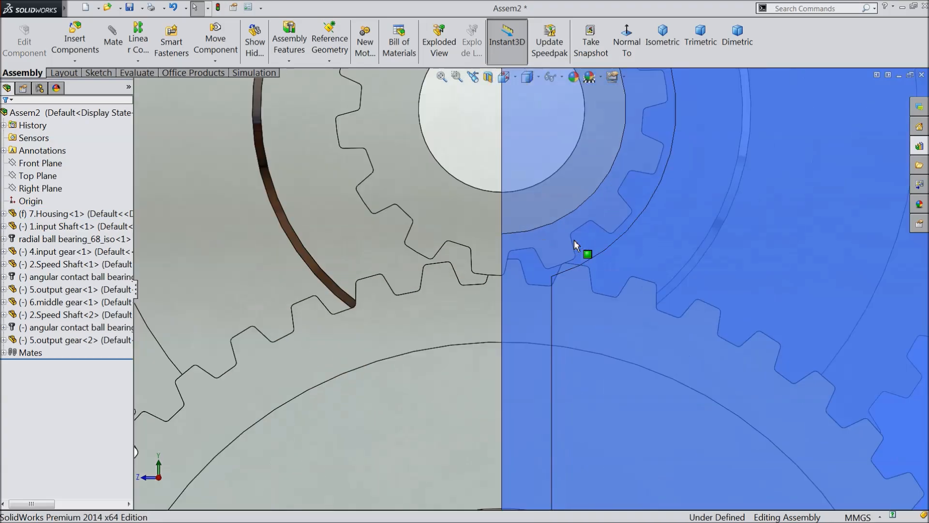
# Rotate the second output gear until its teeth mesh with the middle gear, and turn off the housing's transparency.
pyautogui.moveTo(408, 209)
pyautogui.mouseDown()
pyautogui.moveTo(428, 217)
pyautogui.moveTo(426, 210)
pyautogui.mouseUp()
pyautogui.moveTo(350, 318); pyautogui.dragTo(281, 317)
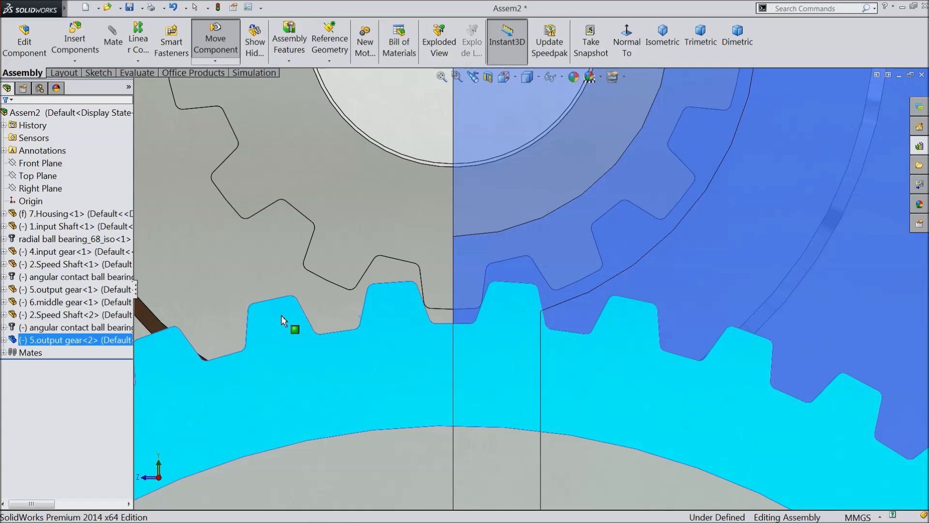
pyautogui.moveTo(280, 315); pyautogui.dragTo(280, 314)
pyautogui.press('f')
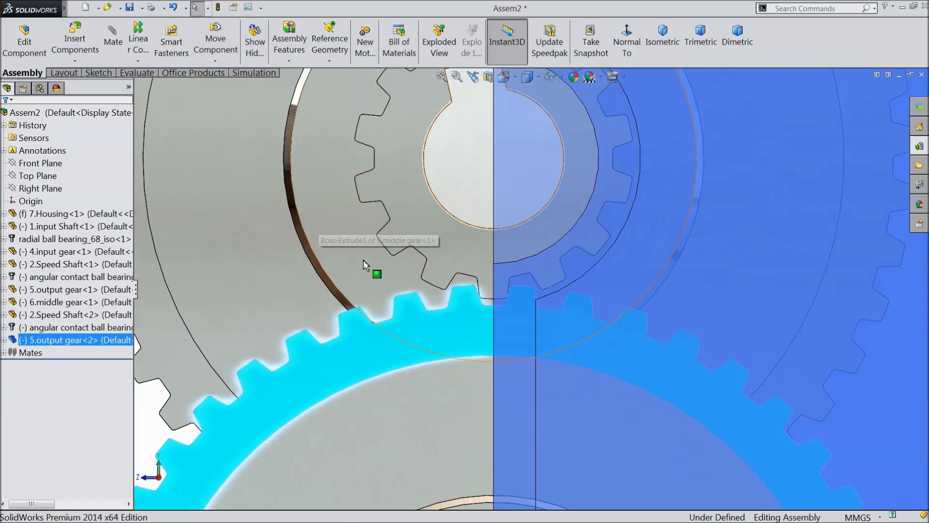
pyautogui.click(614, 172)
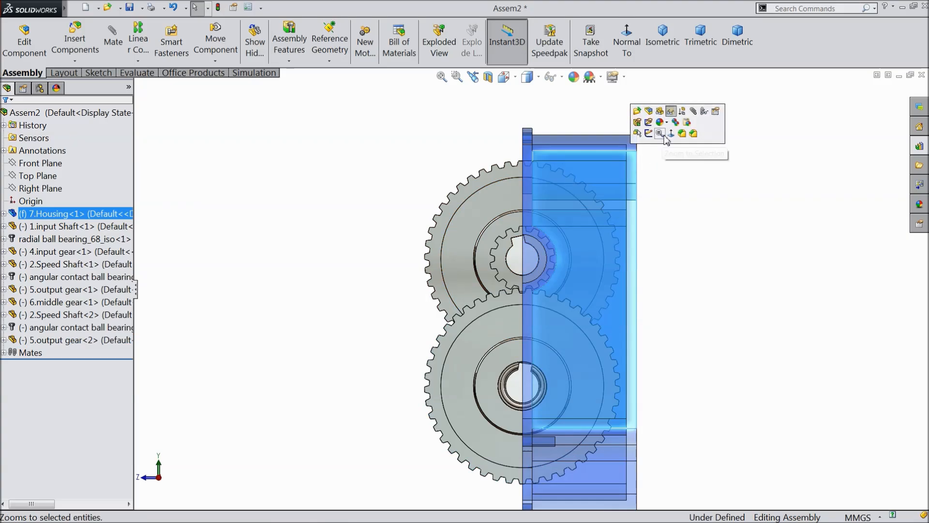
pyautogui.click(672, 111)
# Add a gear mate between the middle gear and second output gear tooth faces with a 20 mm : 60 mm ratio.
pyautogui.moveTo(661, 203); pyautogui.dragTo(721, 316, button='middle')
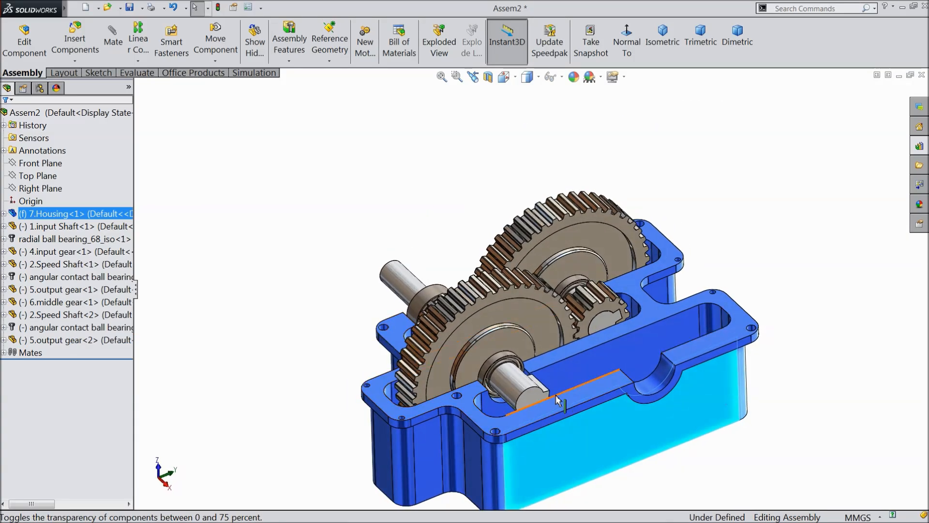
pyautogui.scroll(-8, 557, 400)
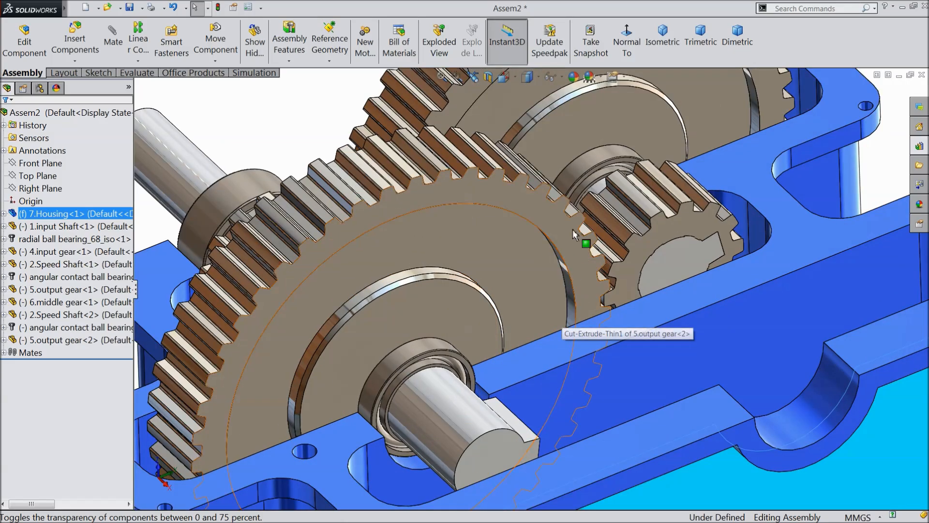
pyautogui.click(117, 40)
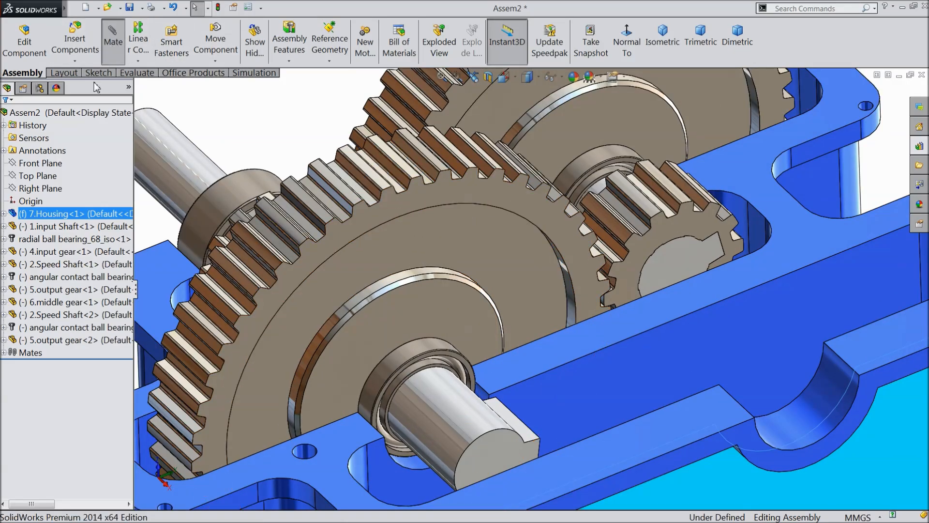
pyautogui.rightClick(40, 173)
pyautogui.click(72, 183)
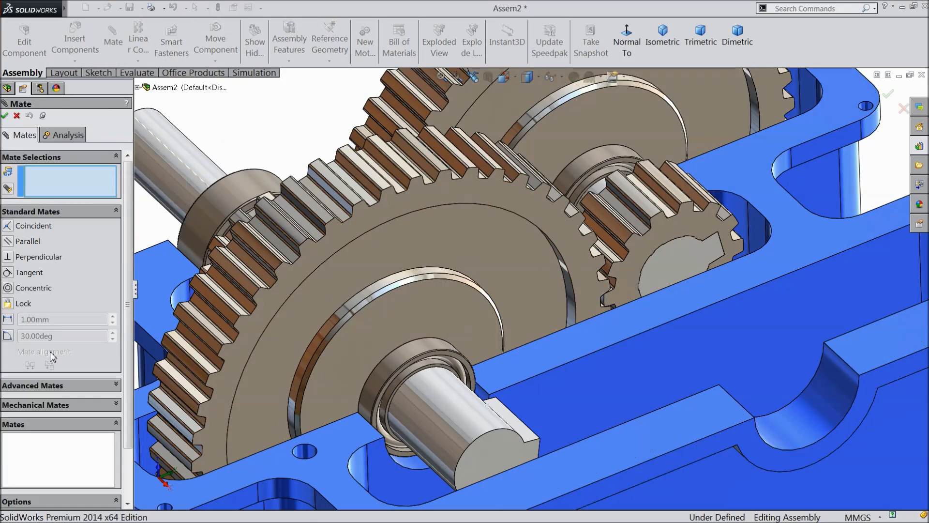
pyautogui.click(49, 405)
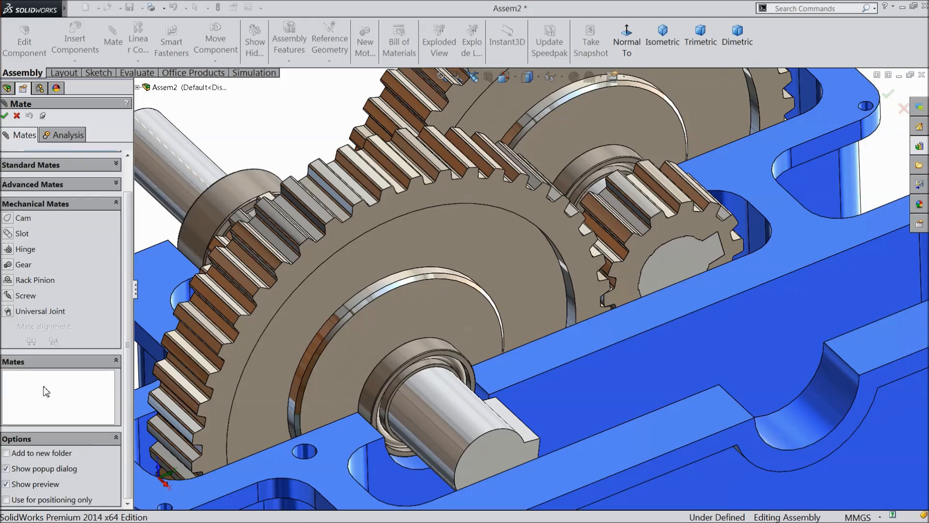
pyautogui.click(8, 265)
pyautogui.scroll(1, 128, 226)
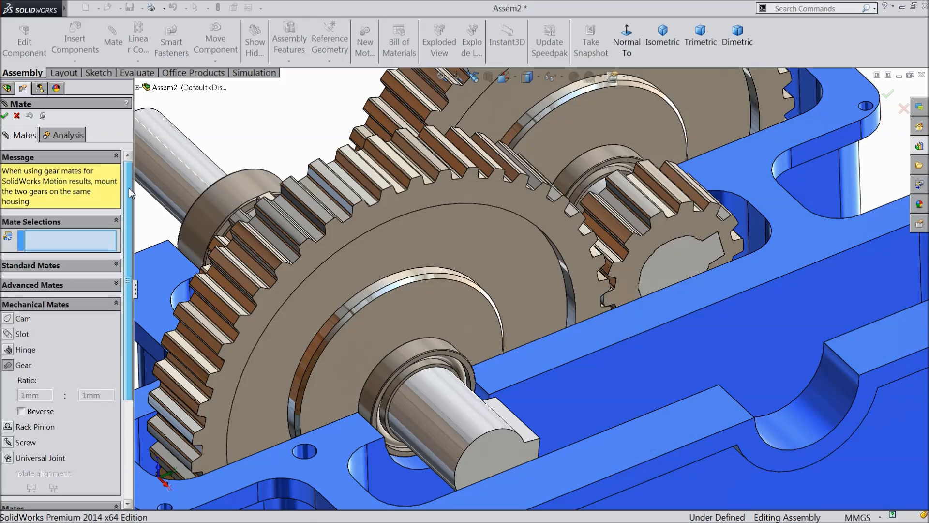
pyautogui.click(648, 209)
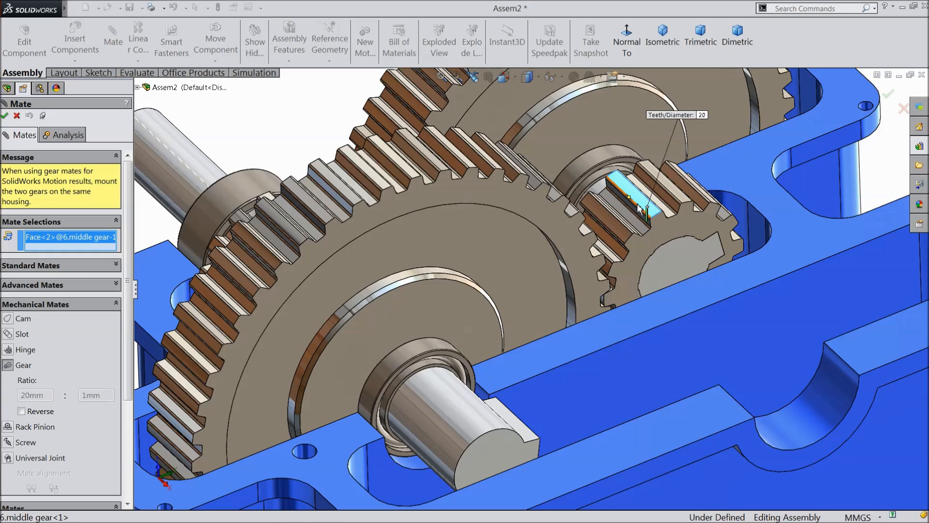
pyautogui.click(321, 214)
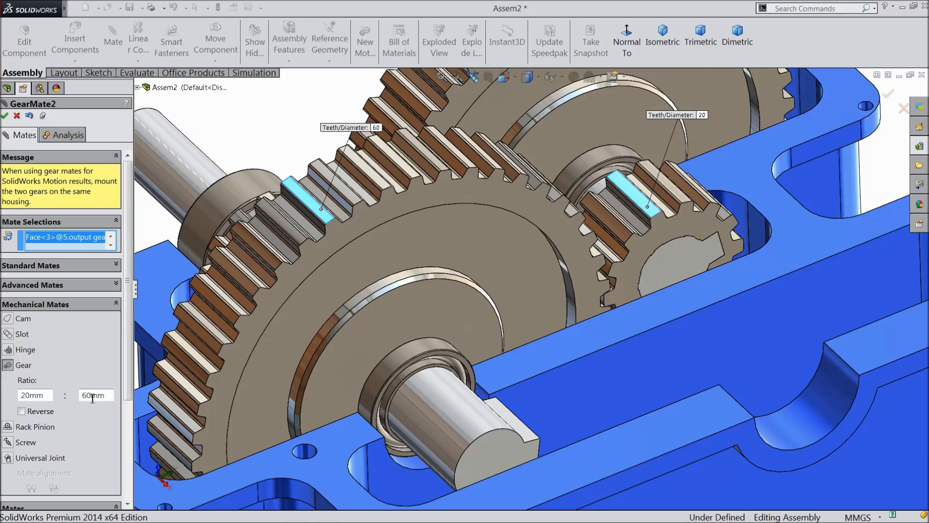
pyautogui.click(4, 116)
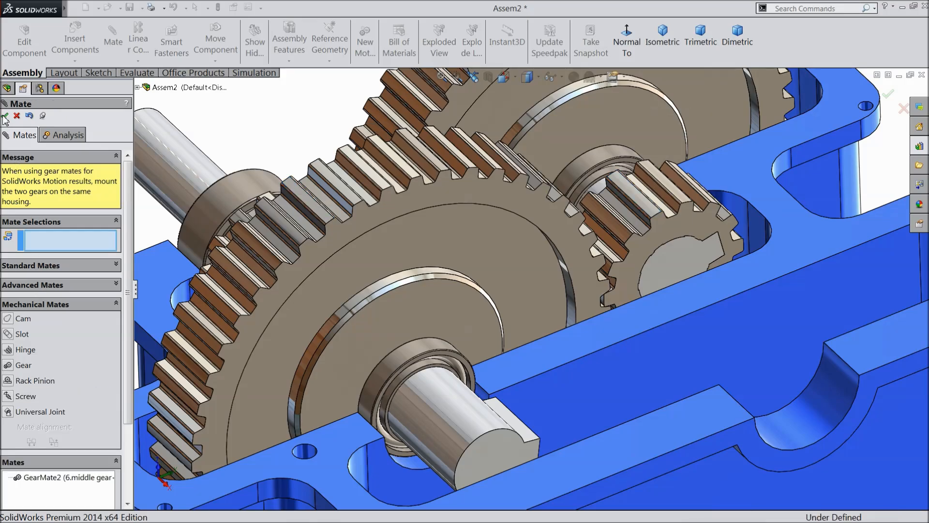
pyautogui.click(4, 116)
# Rotate the middle gear to check how the linked gears turn together in the housing.
pyautogui.moveTo(651, 246); pyautogui.dragTo(615, 318)
pyautogui.press('Escape')
pyautogui.press('f')
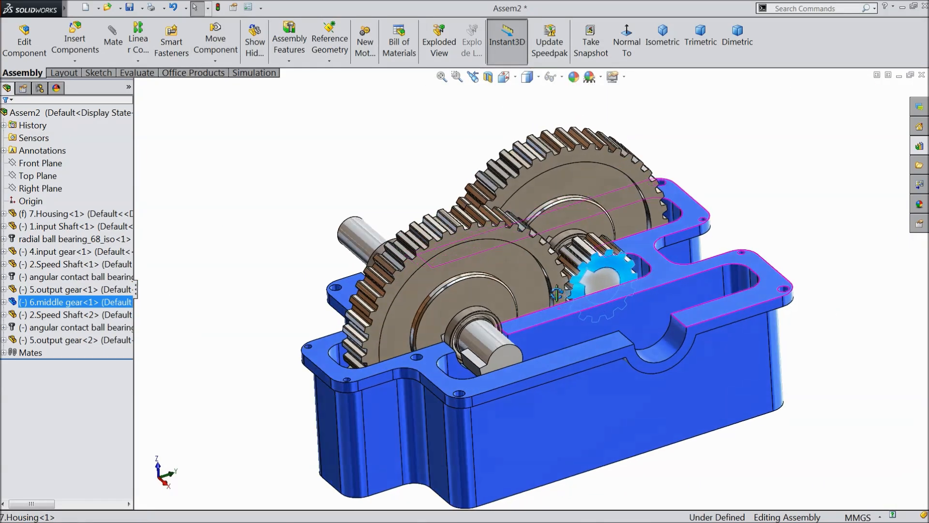
pyautogui.moveTo(583, 267)
pyautogui.mouseDown()
pyautogui.moveTo(573, 275)
pyautogui.moveTo(583, 269)
pyautogui.mouseUp()
pyautogui.press('Escape')
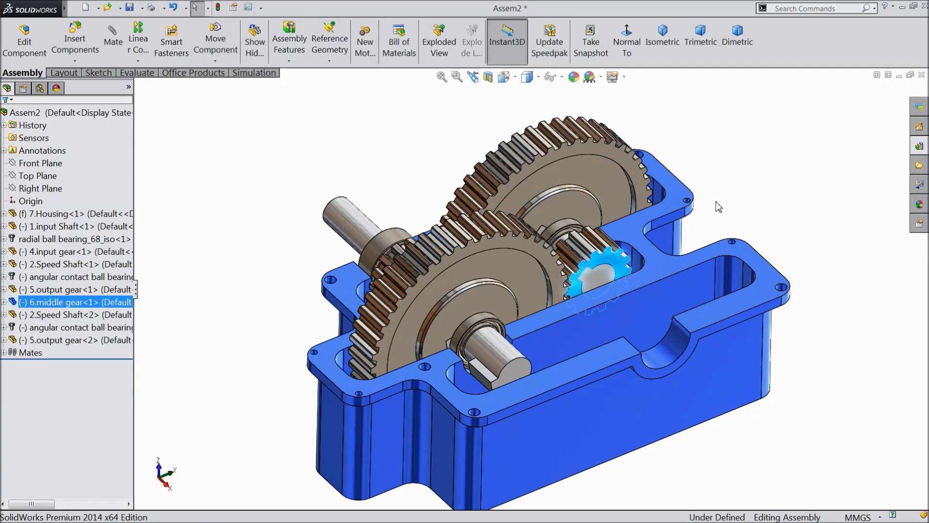
pyautogui.press('Escape')
pyautogui.moveTo(561, 267); pyautogui.dragTo(570, 263, button='middle')
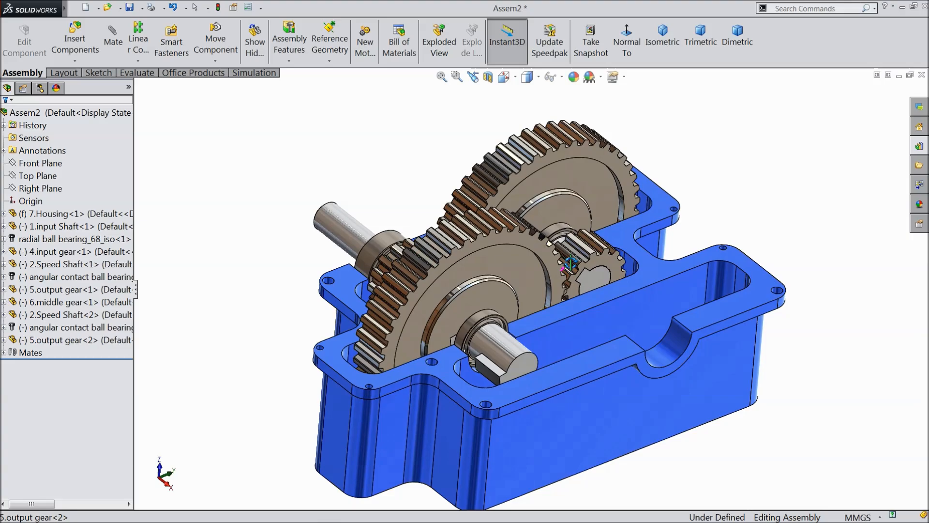
# Insert another 6.middle gear part and position it beside the free end of the second speed shaft.
pyautogui.click(78, 44)
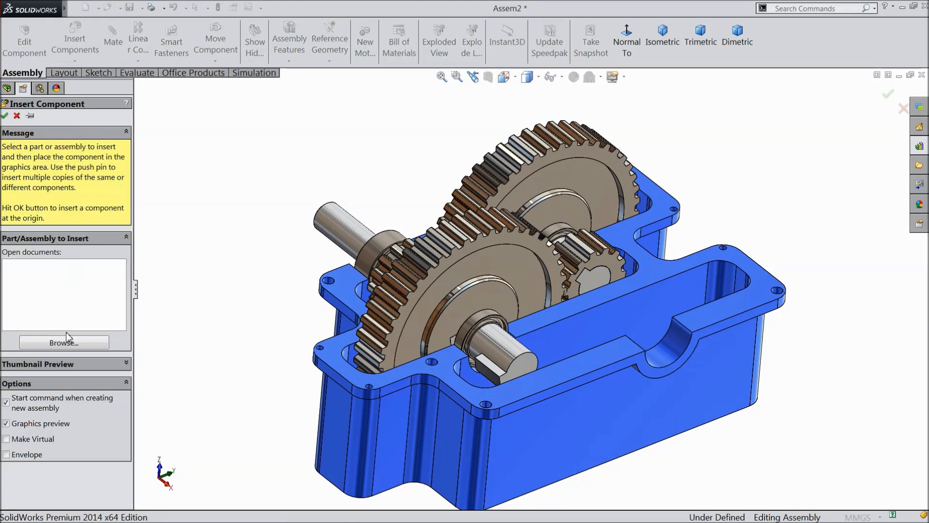
pyautogui.click(64, 343)
pyautogui.click(687, 233)
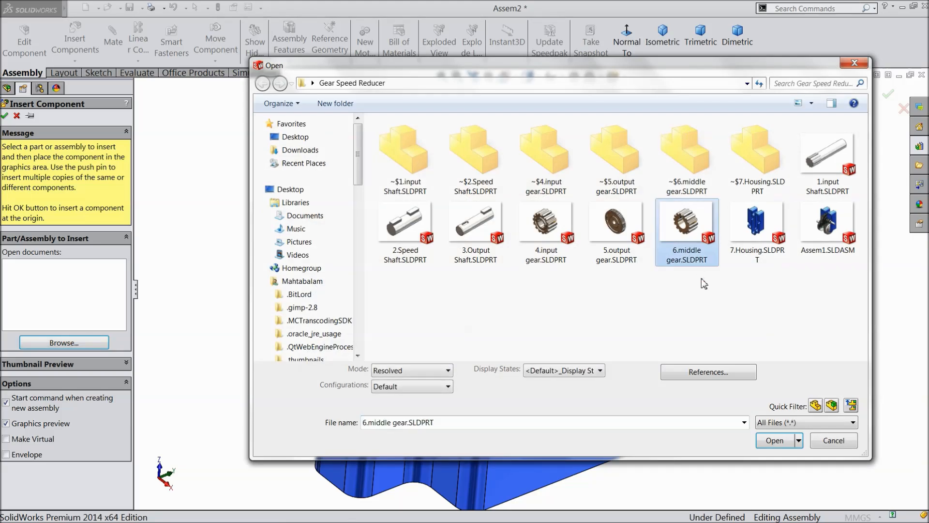
pyautogui.click(779, 446)
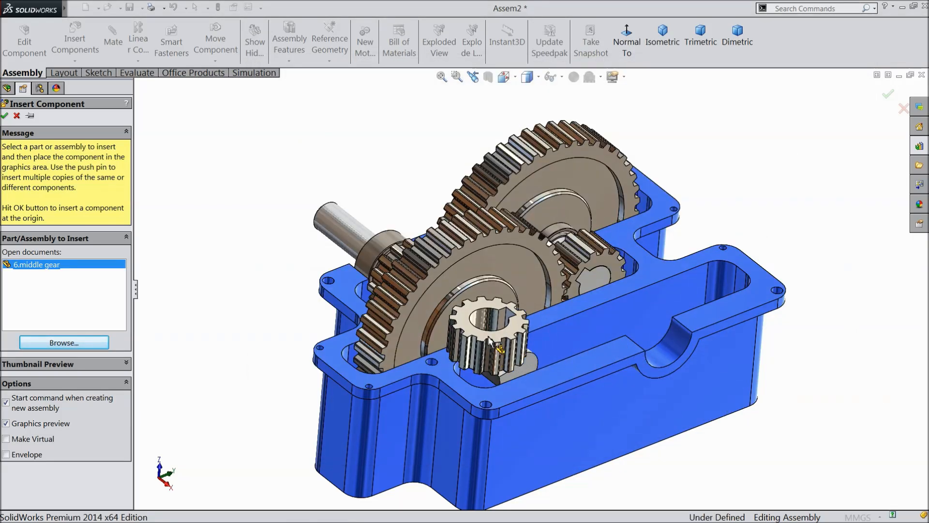
pyautogui.click(547, 332)
pyautogui.scroll(-3, 548, 332)
pyautogui.moveTo(486, 346); pyautogui.dragTo(414, 352)
# Add a concentric mate between the new middle gear's bore and the second speed shaft's cylindrical face.
pyautogui.click(382, 317)
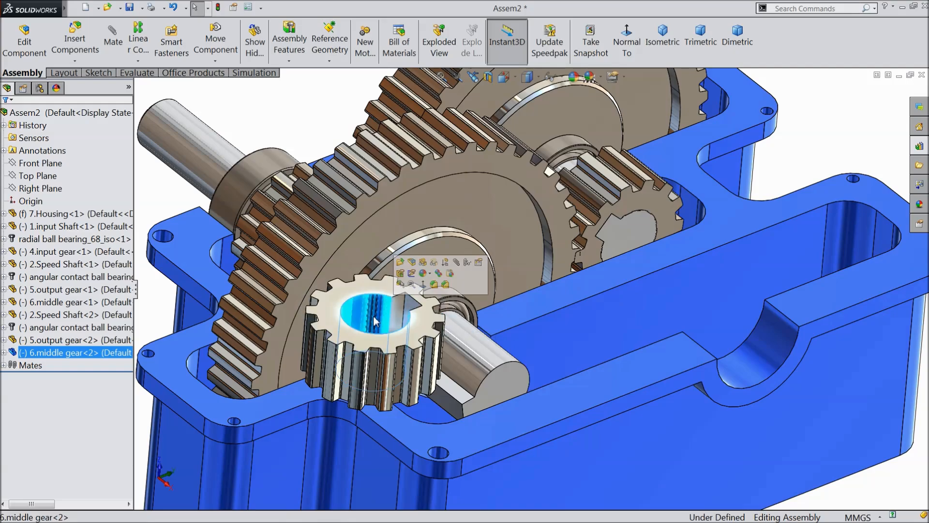
pyautogui.click(456, 263)
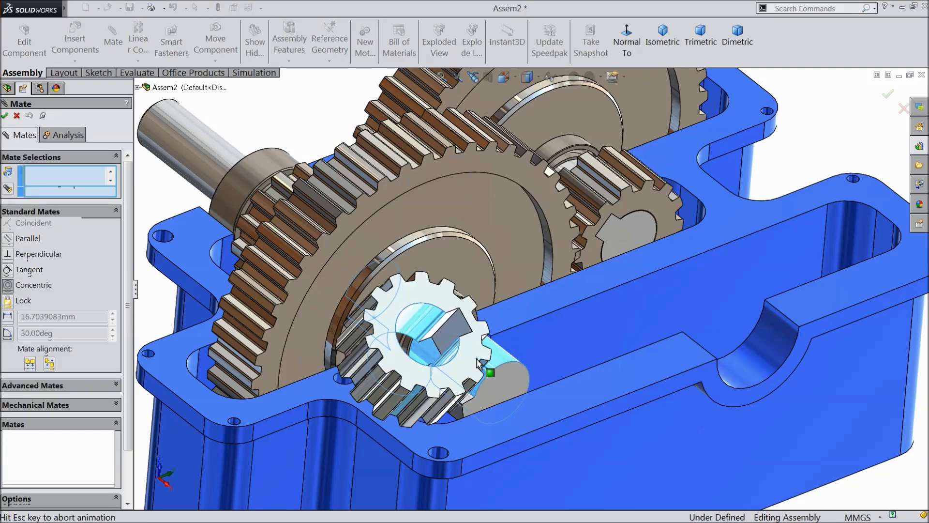
pyautogui.click(476, 358)
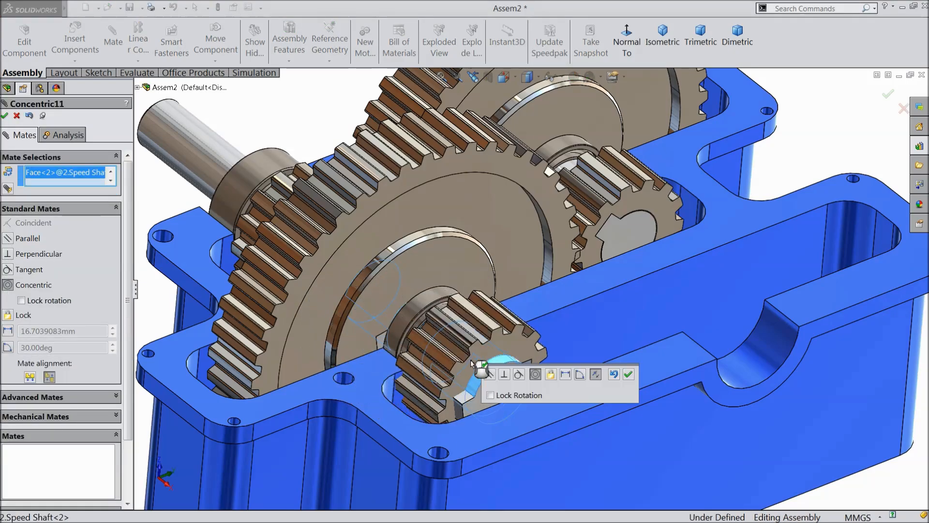
pyautogui.click(628, 375)
# Slide the new middle gear back along the shaft and mate its keyway edge coincident with the shaft key's end edge.
pyautogui.scroll(-5, 504, 379)
pyautogui.moveTo(495, 315); pyautogui.dragTo(399, 334)
pyautogui.click(400, 331)
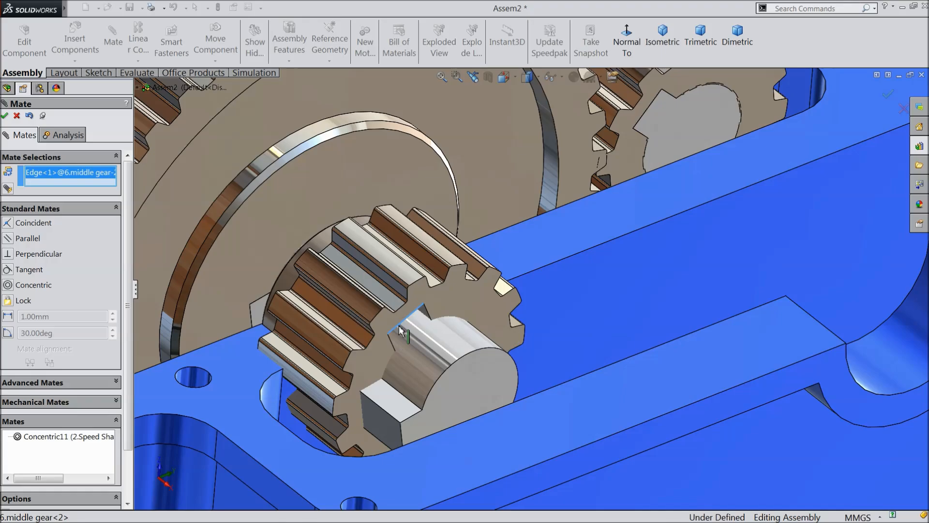
pyautogui.scroll(-4, 405, 396)
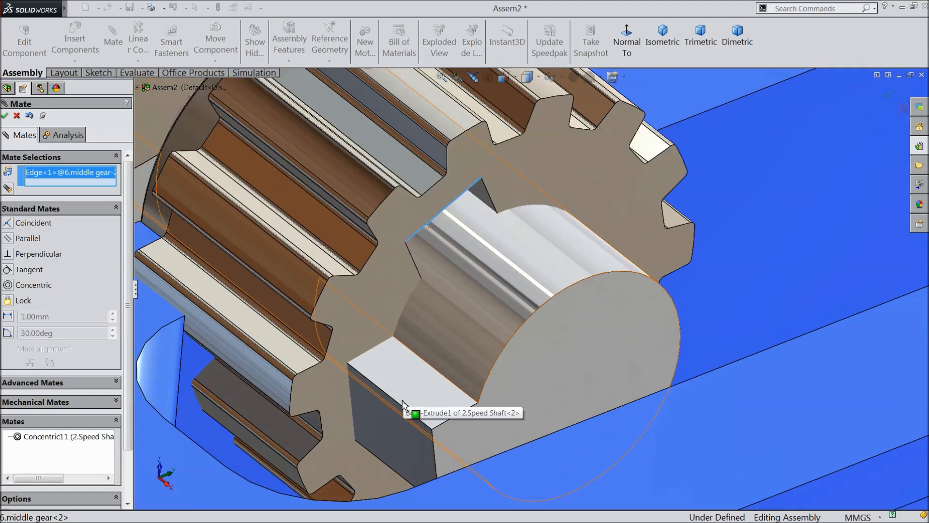
pyautogui.click(435, 453)
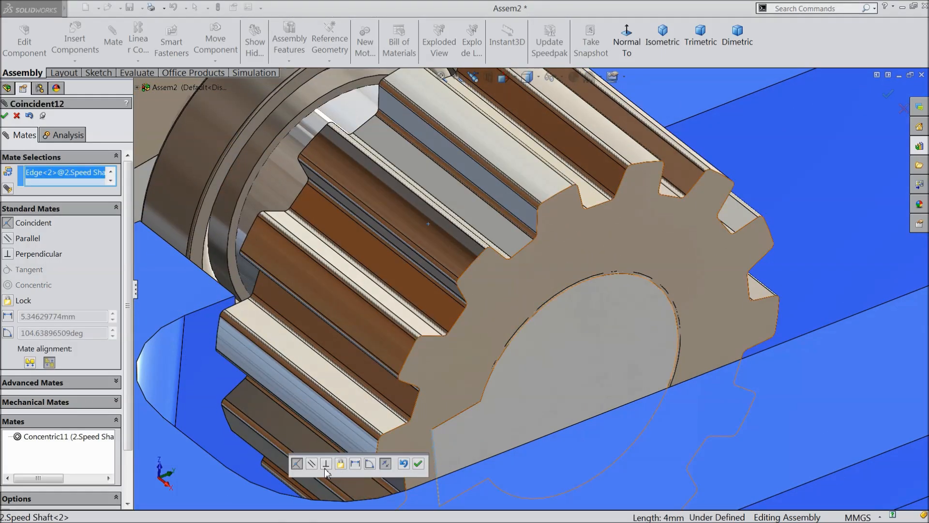
pyautogui.click(419, 464)
# Turn the gear train to check that the new middle gear rotates with its shaft, and finish mating.
pyautogui.scroll(8, 542, 310)
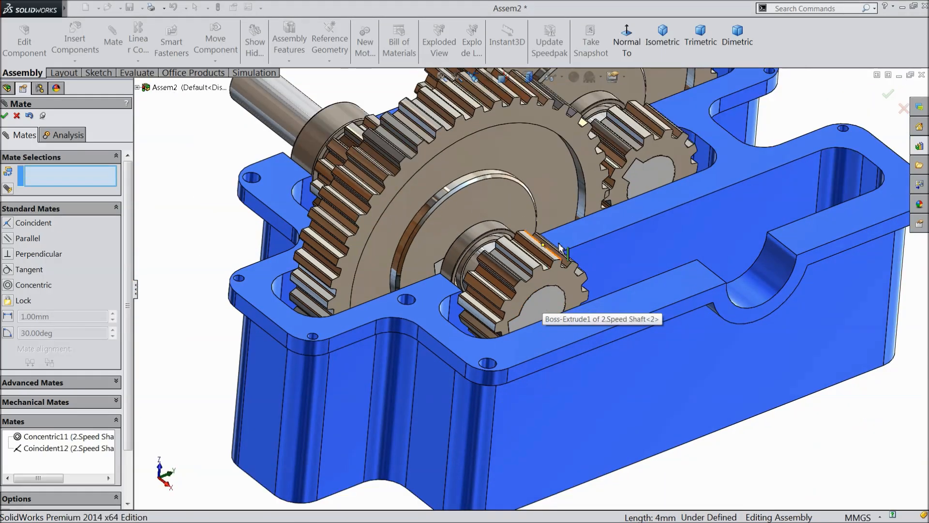
pyautogui.moveTo(596, 160); pyautogui.dragTo(503, 167)
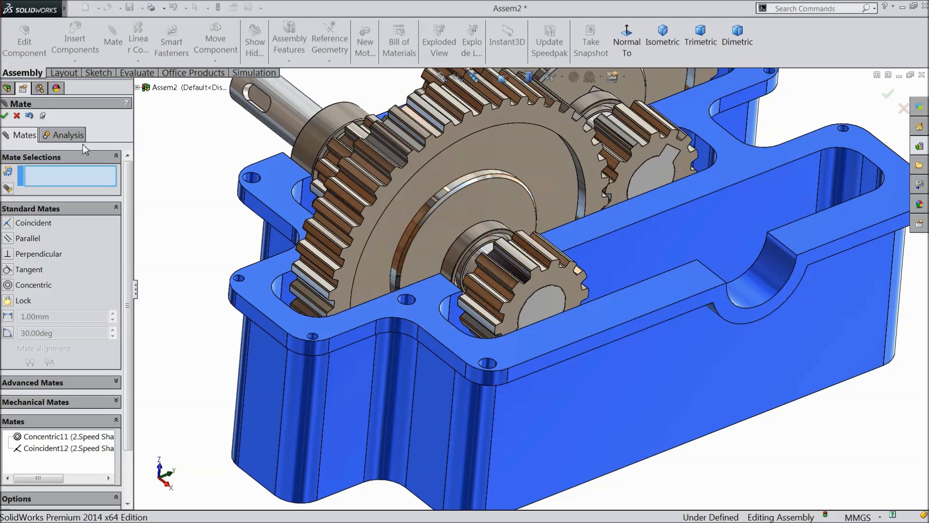
pyautogui.click(5, 115)
# Insert the 3.Output Shaft part and place it in front of the housing's half-round bearing seat.
pyautogui.scroll(5, 505, 373)
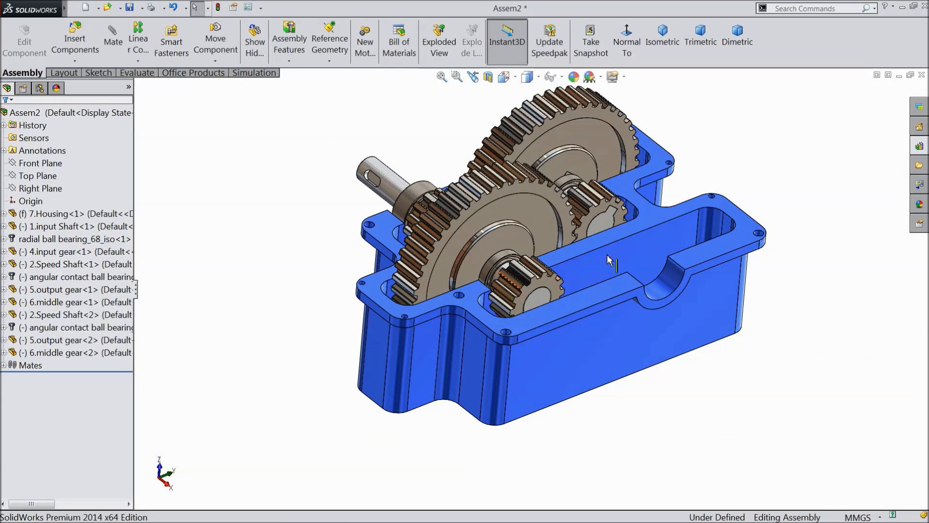
pyautogui.moveTo(636, 244); pyautogui.dragTo(765, 225, button='middle')
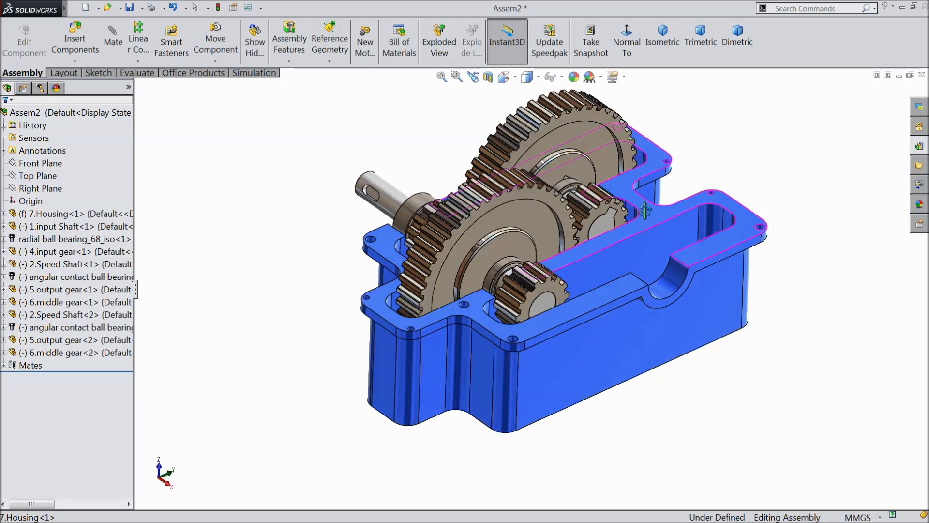
pyautogui.scroll(-3, 716, 244)
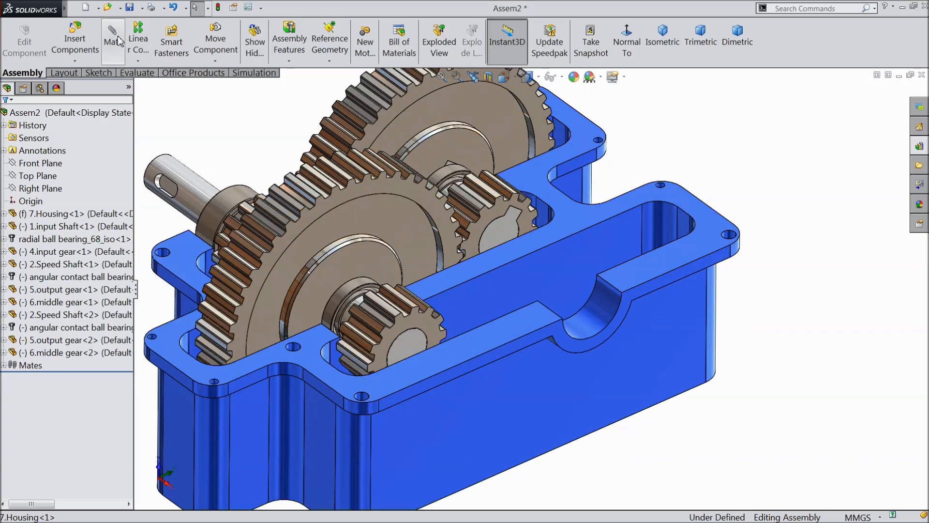
pyautogui.click(75, 41)
pyautogui.click(79, 342)
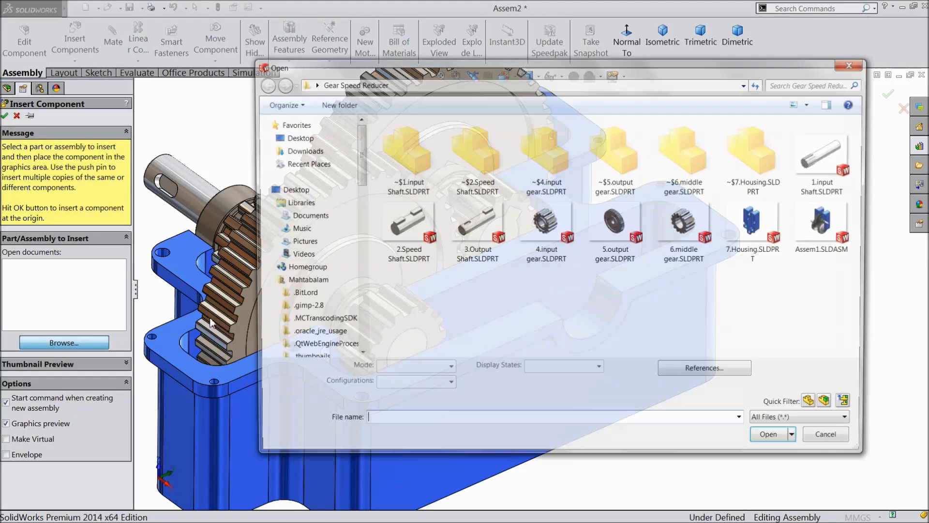
pyautogui.click(471, 241)
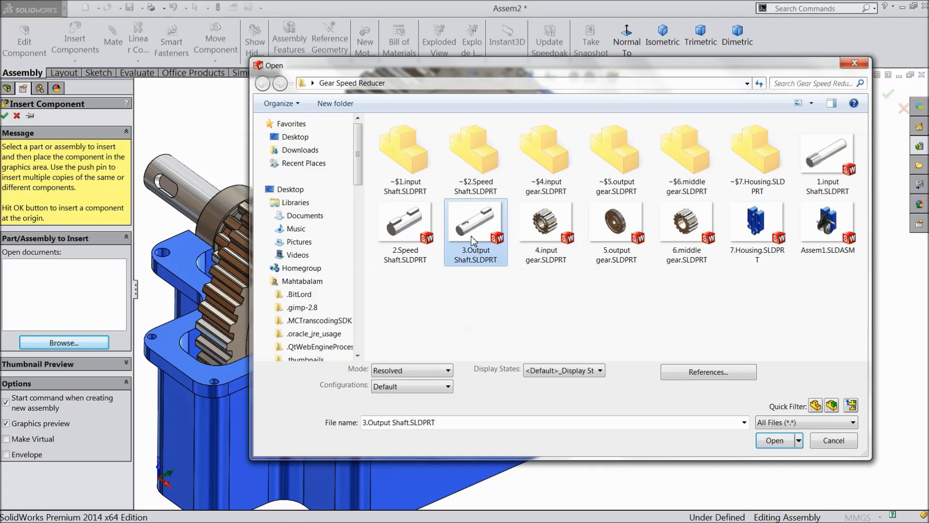
pyautogui.click(770, 442)
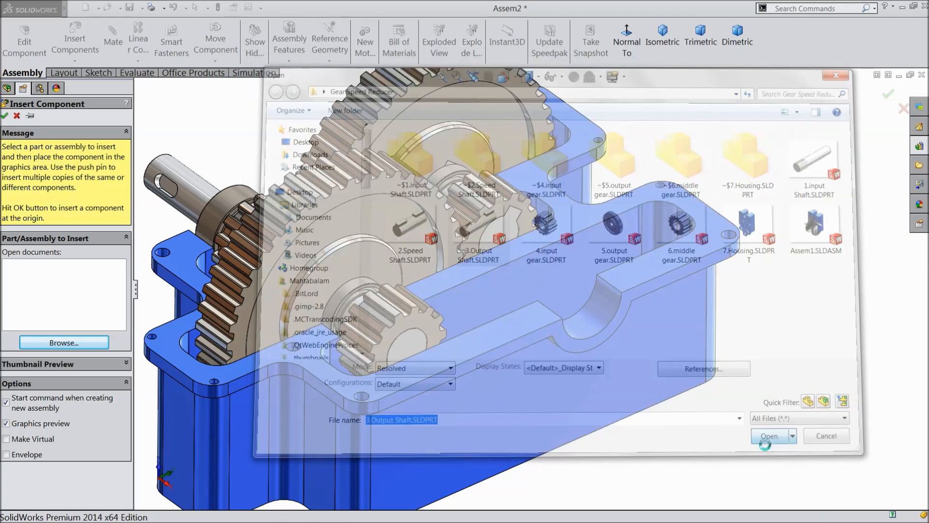
pyautogui.click(638, 332)
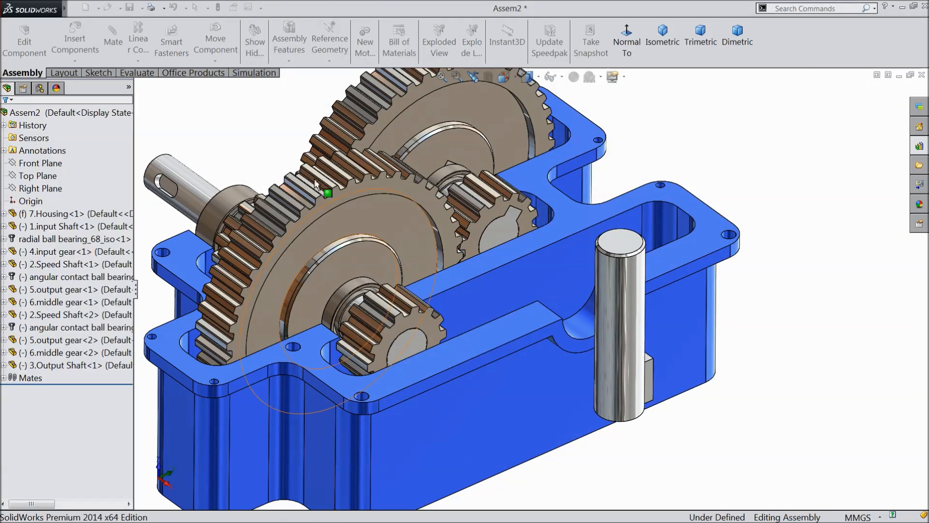
# Rotate the output shaft freely until it lies roughly along the bearing seat's axis with its key facing up and inward.
pyautogui.click(215, 61)
pyautogui.click(230, 89)
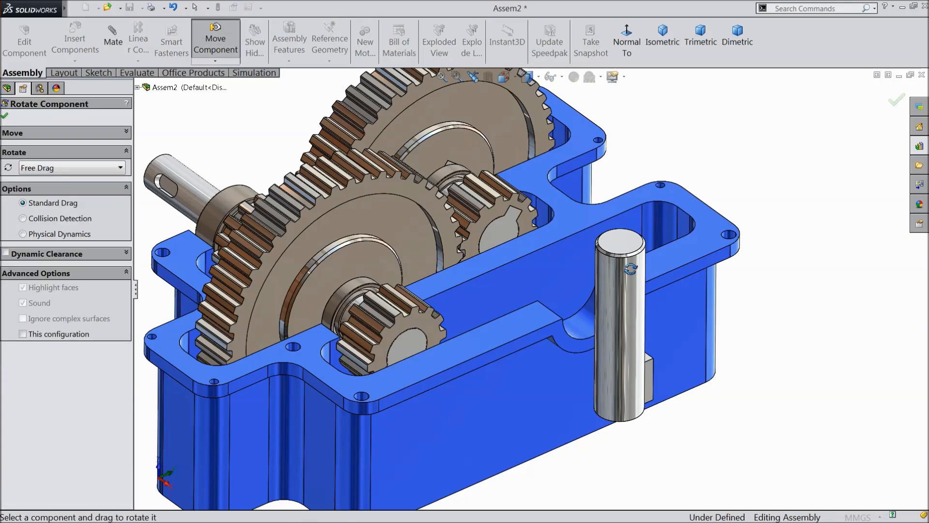
pyautogui.moveTo(627, 266); pyautogui.dragTo(674, 365)
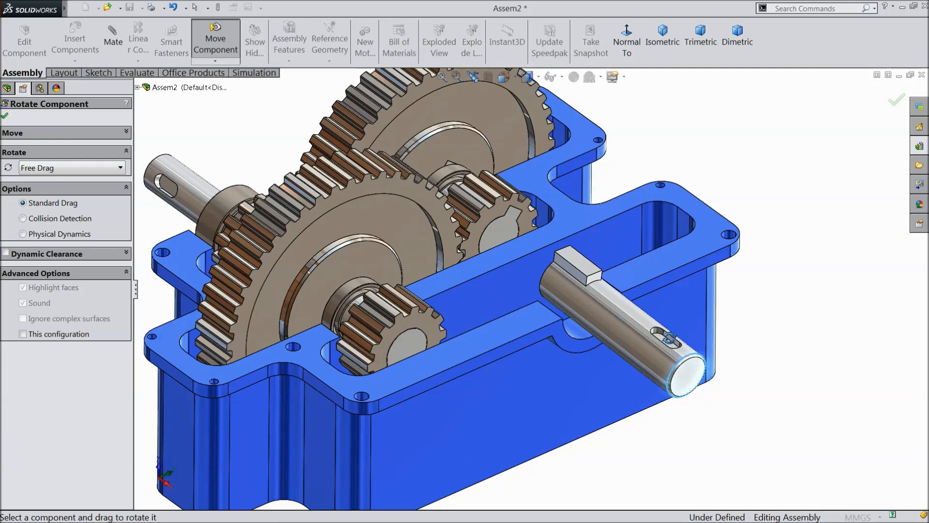
pyautogui.moveTo(602, 304); pyautogui.dragTo(600, 310)
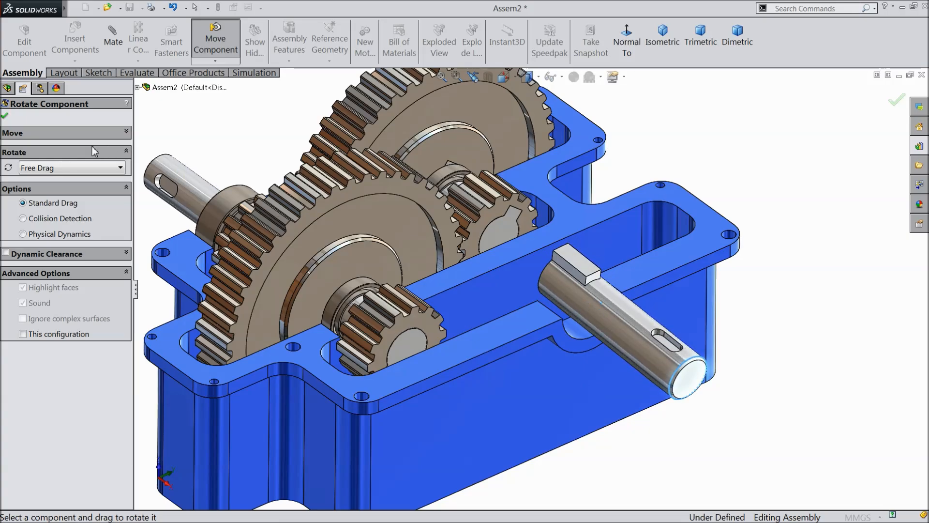
pyautogui.click(5, 117)
# Add a concentric mate between the output shaft's cylindrical face and the housing's half-round seat.
pyautogui.scroll(-5, 653, 281)
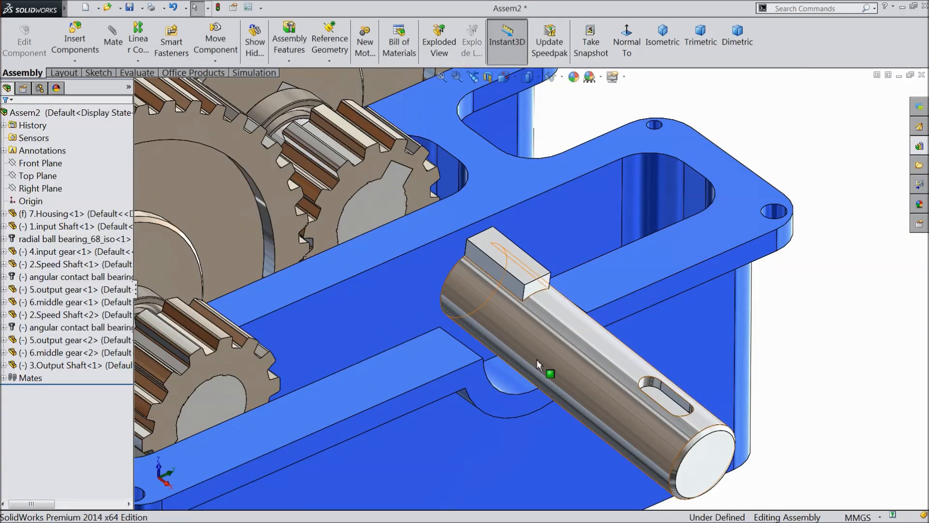
pyautogui.click(493, 375)
pyautogui.click(507, 317)
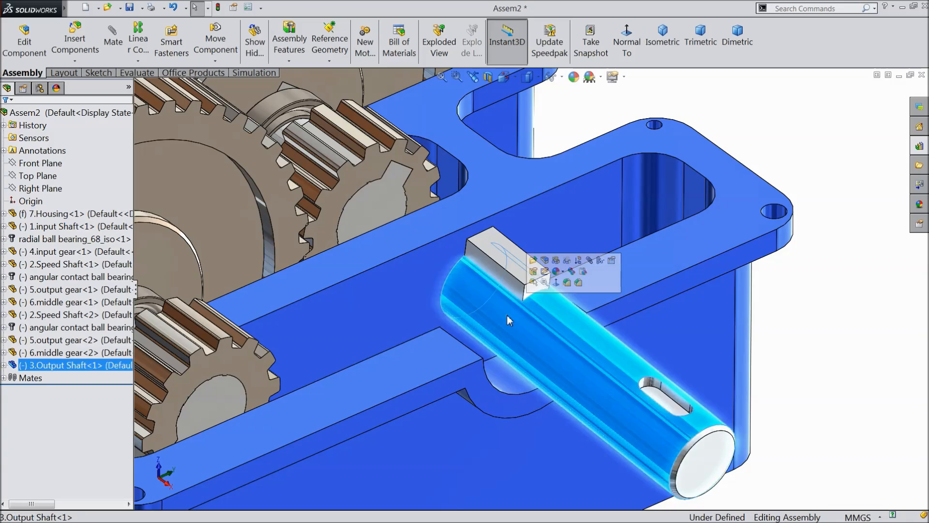
pyautogui.click(589, 261)
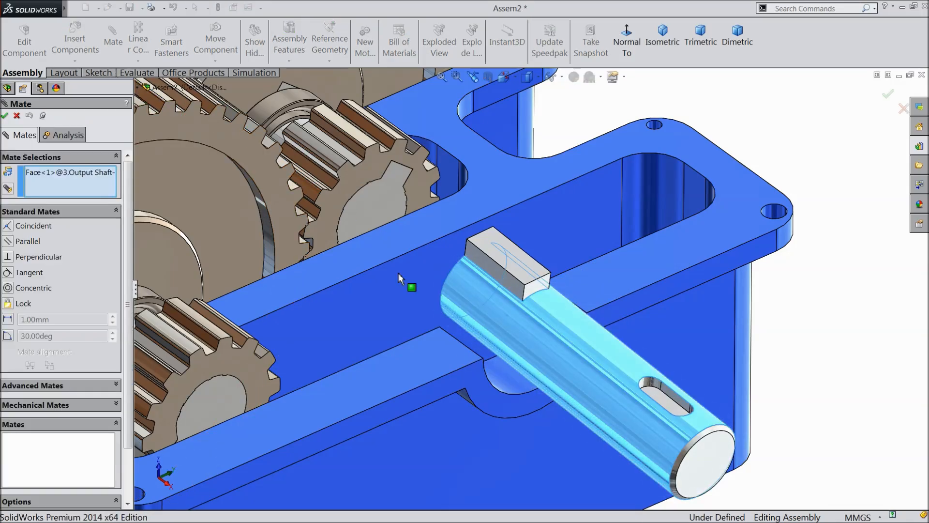
pyautogui.click(510, 381)
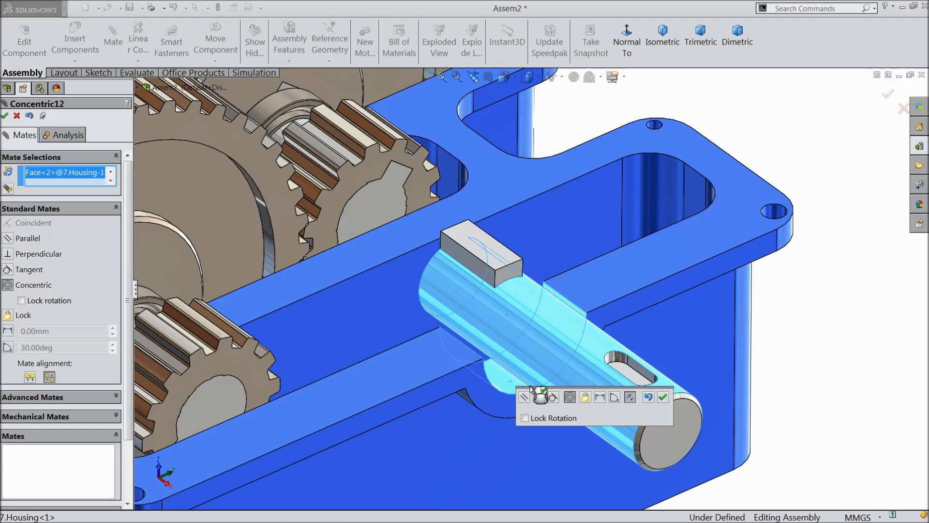
pyautogui.click(663, 396)
pyautogui.scroll(6, 563, 366)
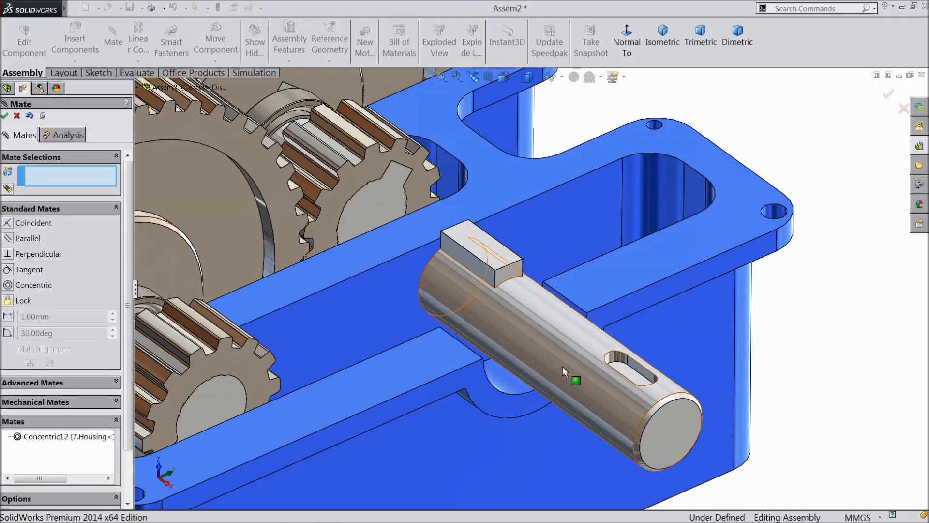
pyautogui.click(4, 116)
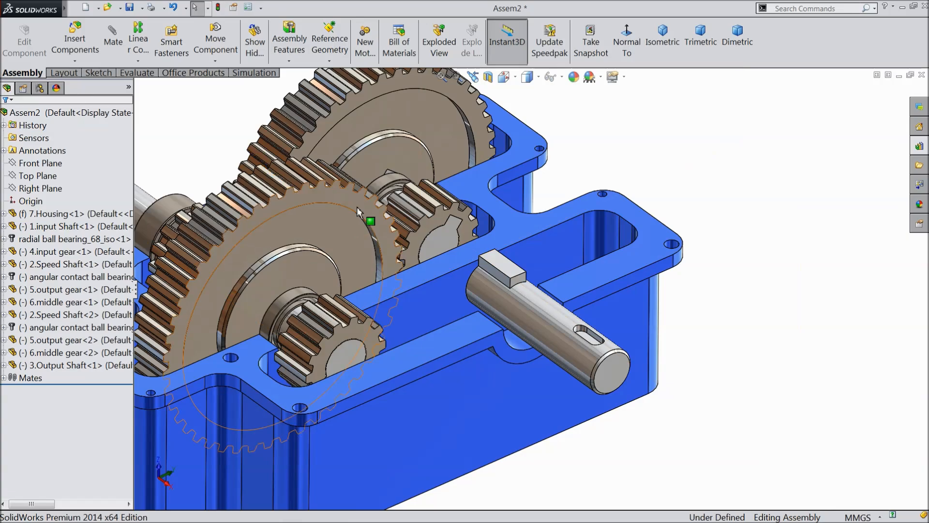
# Place an ISO angular contact ball bearing of size 1710 on the output shaft with its display set to Detailed.
pyautogui.moveTo(367, 213); pyautogui.dragTo(516, 280, button='middle')
pyautogui.click(516, 281)
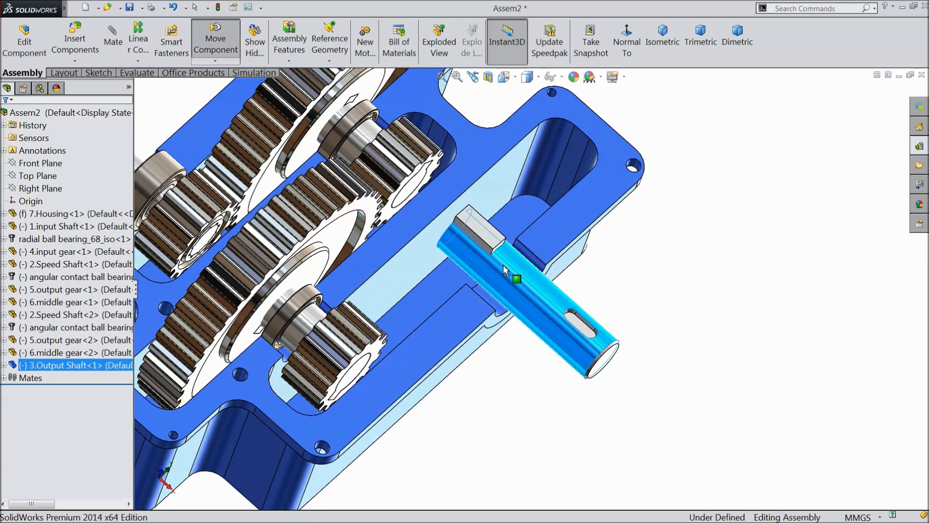
pyautogui.scroll(-3, 605, 271)
pyautogui.click(662, 276)
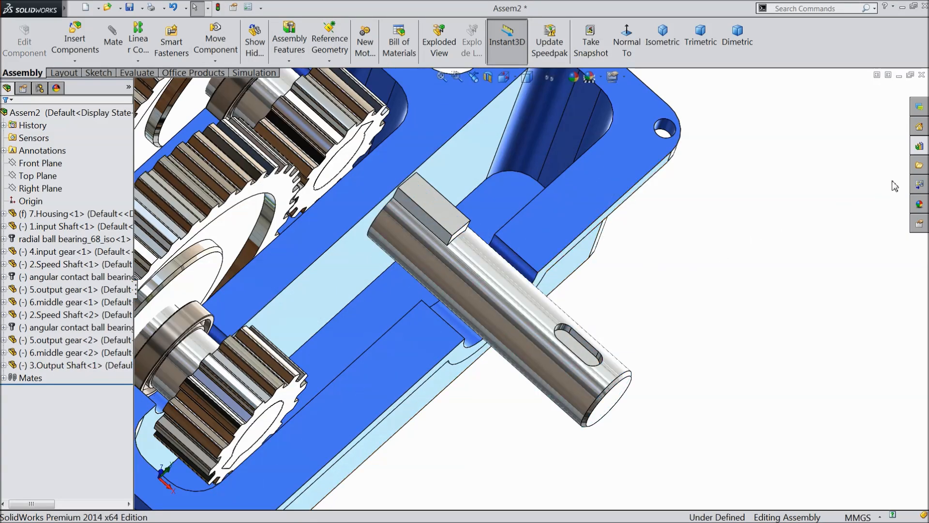
pyautogui.click(922, 148)
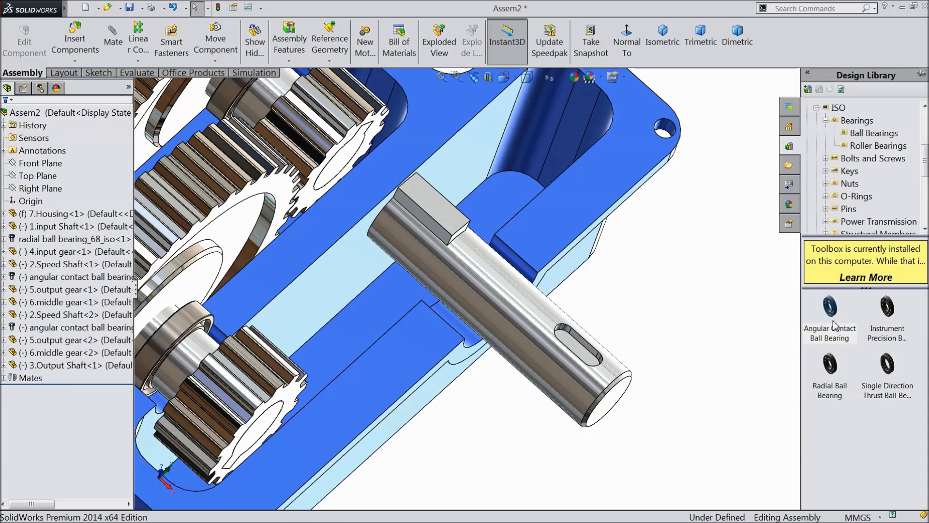
pyautogui.moveTo(833, 322); pyautogui.dragTo(470, 276)
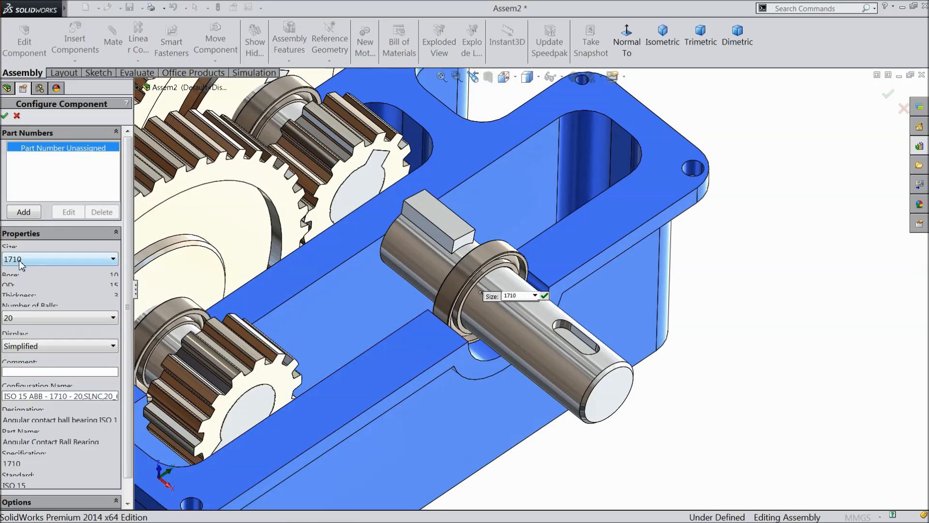
pyautogui.click(24, 347)
pyautogui.click(25, 372)
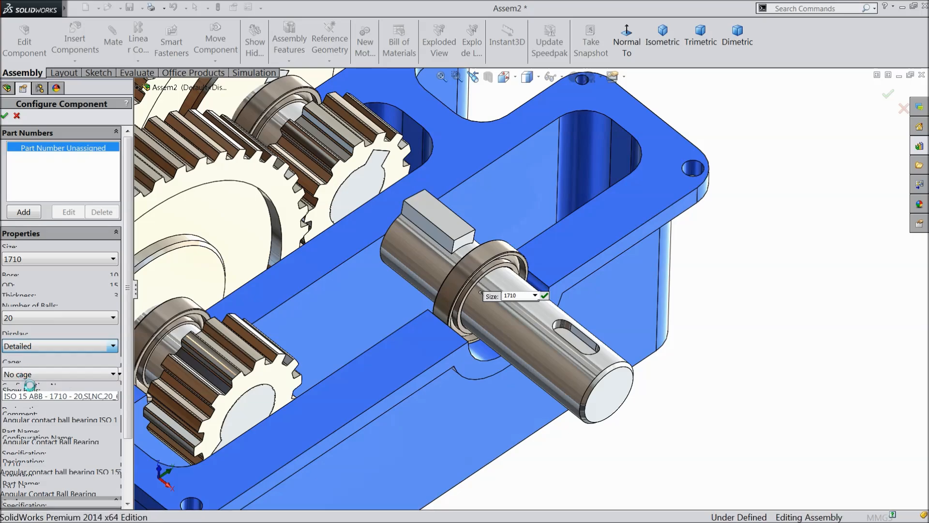
pyautogui.click(5, 116)
pyautogui.click(6, 116)
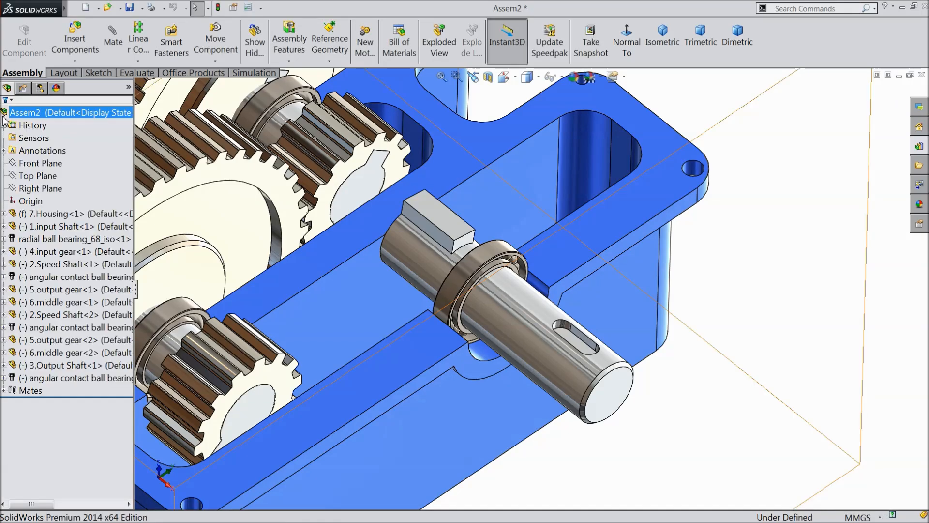
# Slide the new bearing along the output shaft out of the housing seat, toward the shaft's slotted end.
pyautogui.scroll(-6, 457, 302)
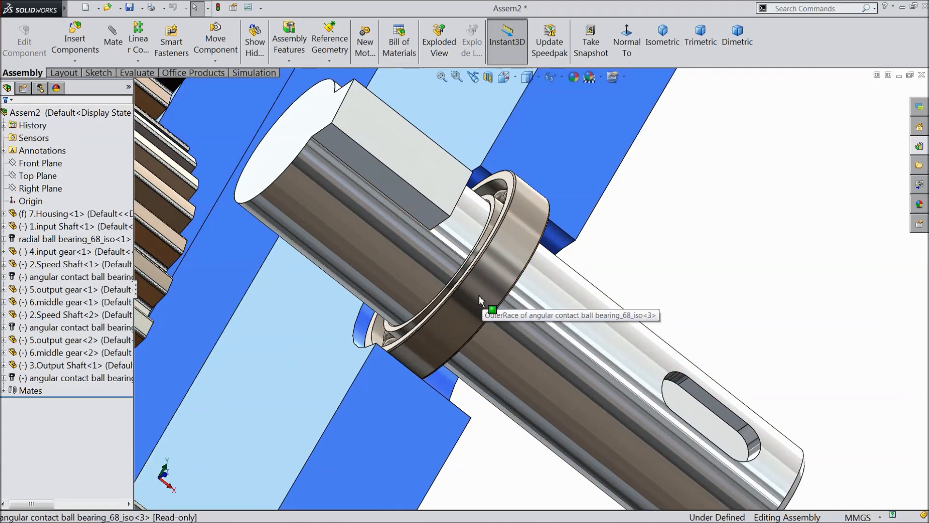
pyautogui.moveTo(478, 295); pyautogui.dragTo(660, 384)
pyautogui.click(668, 257)
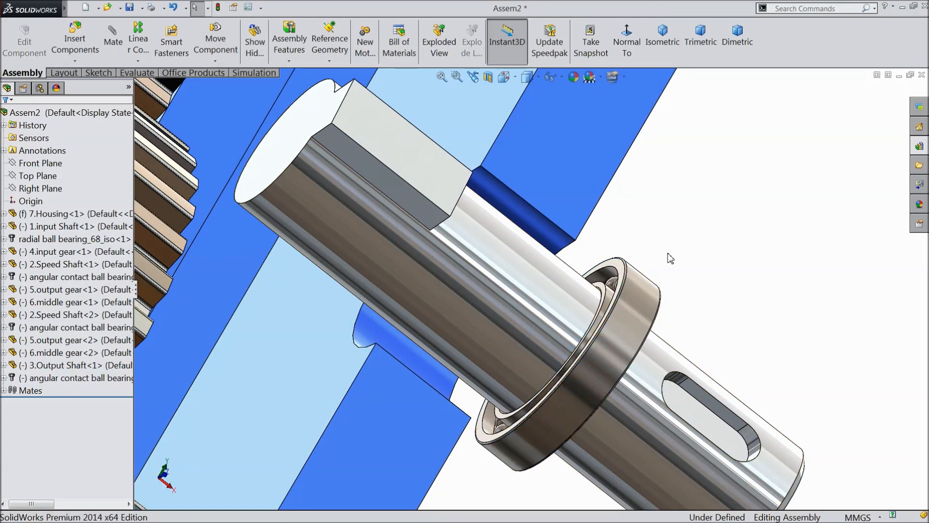
# Add a coincident mate between the output shaft bearing's outer ring side face and the housing's inner wall face.
pyautogui.scroll(-3, 597, 263)
pyautogui.click(119, 30)
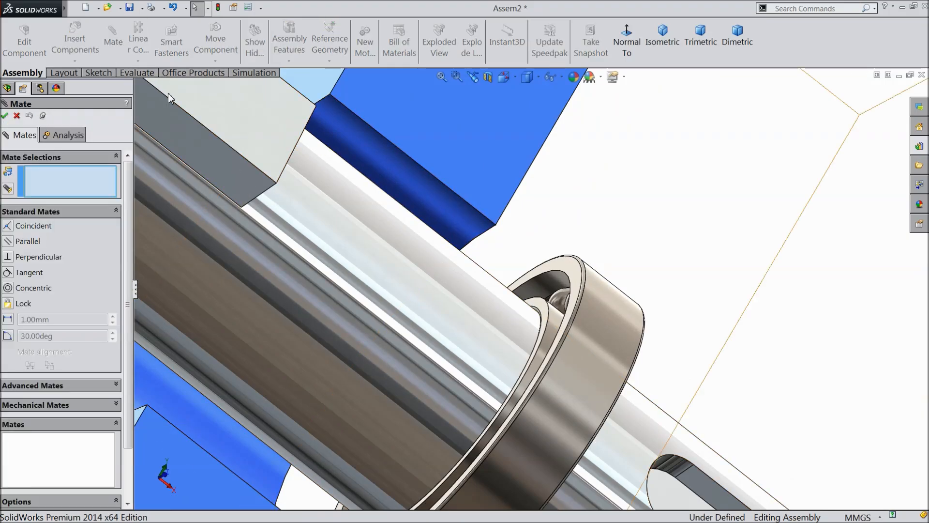
pyautogui.click(569, 271)
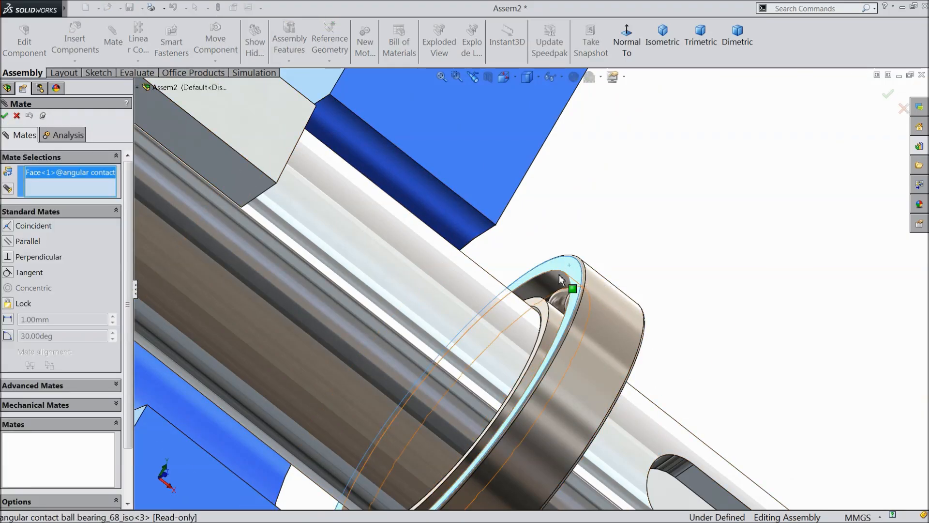
pyautogui.scroll(3, 559, 275)
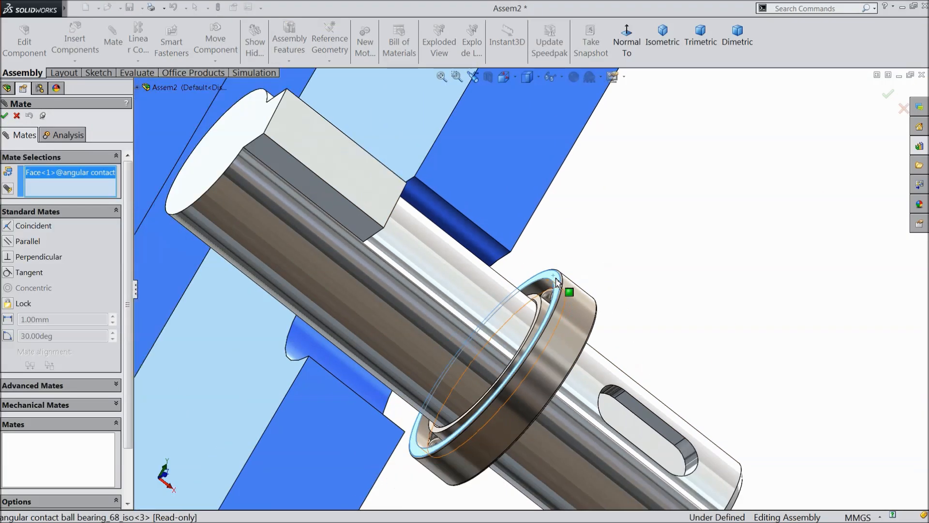
pyautogui.click(270, 378)
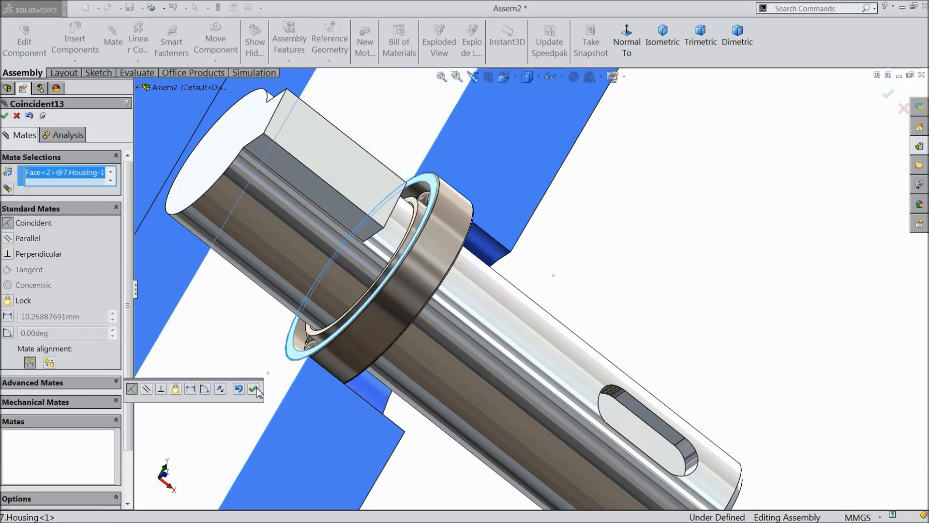
pyautogui.click(253, 389)
pyautogui.click(6, 116)
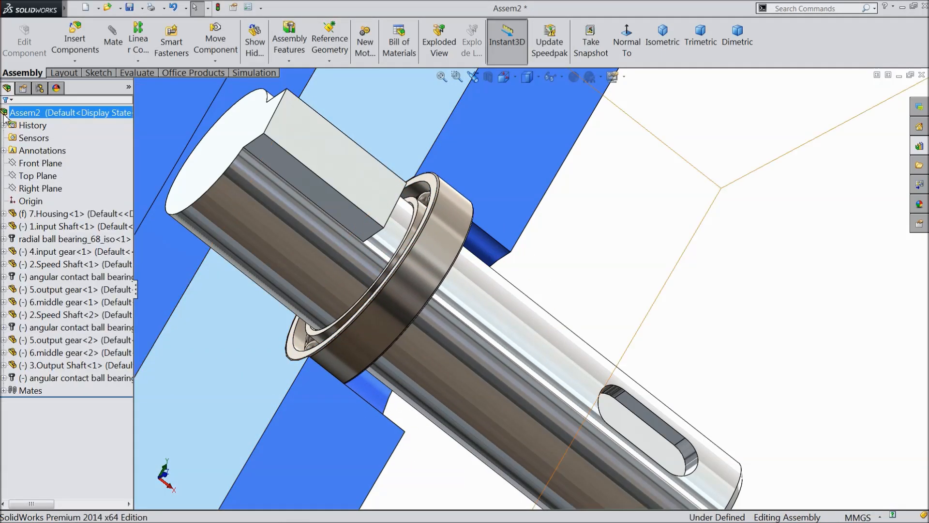
# Nudge the output shaft slightly within its mounted bearing to test its freedom of movement.
pyautogui.scroll(3, 279, 276)
pyautogui.scroll(3, 332, 299)
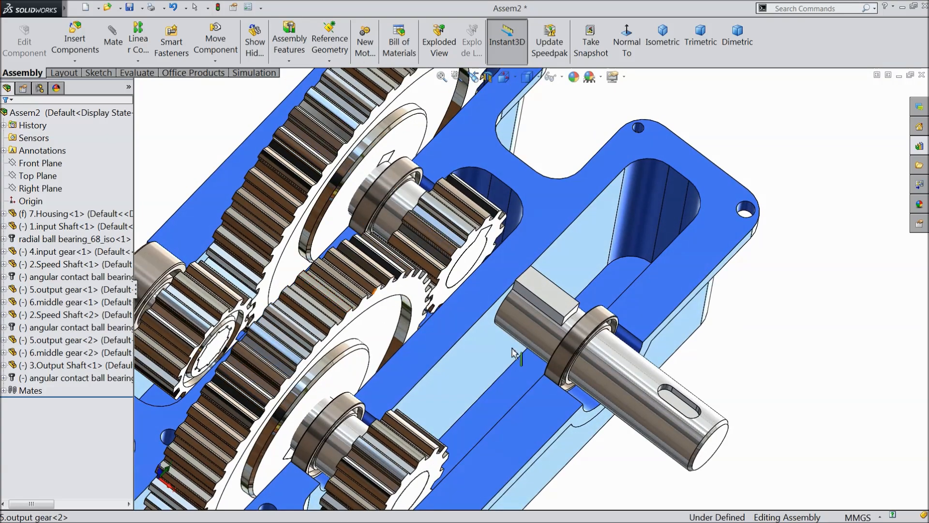
pyautogui.click(603, 368)
pyautogui.moveTo(608, 376); pyautogui.dragTo(608, 371)
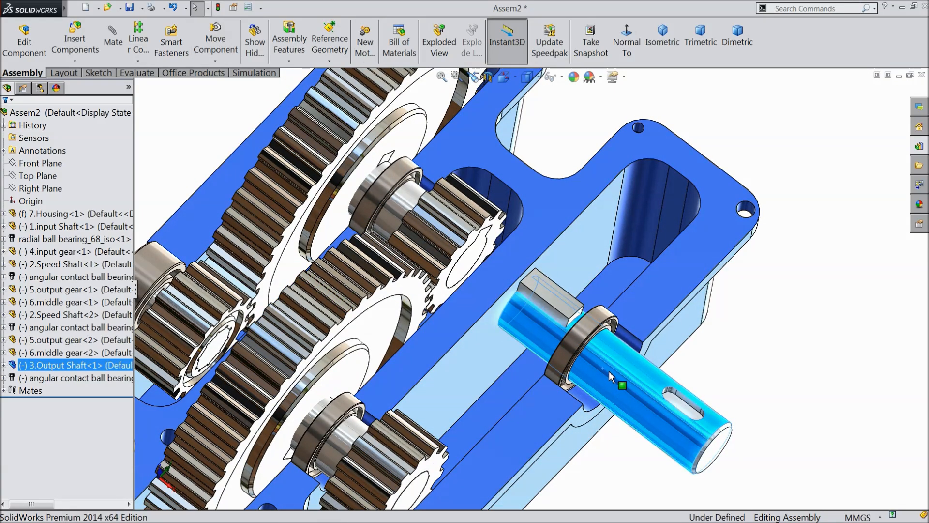
pyautogui.click(771, 354)
# Insert another 5.output gear part and place it above the housing near the output shaft's keyed end.
pyautogui.scroll(5, 338, 181)
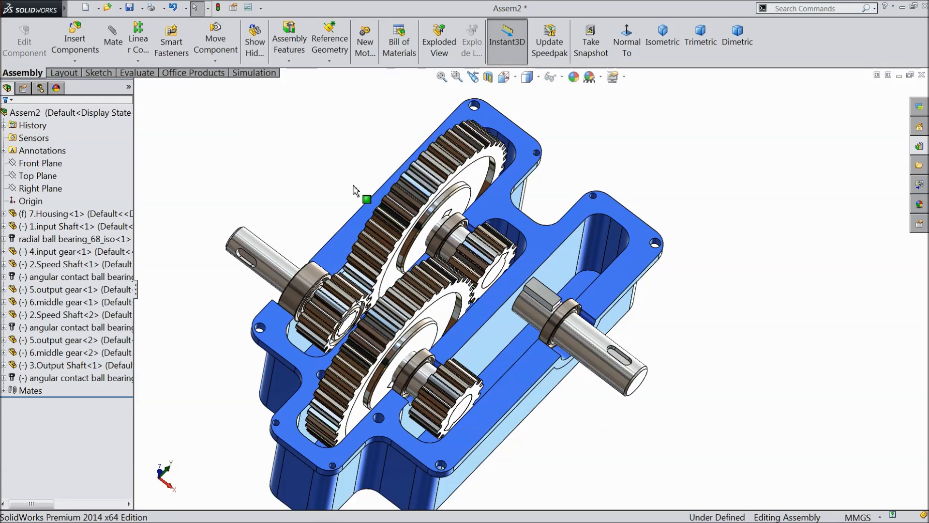
pyautogui.click(75, 41)
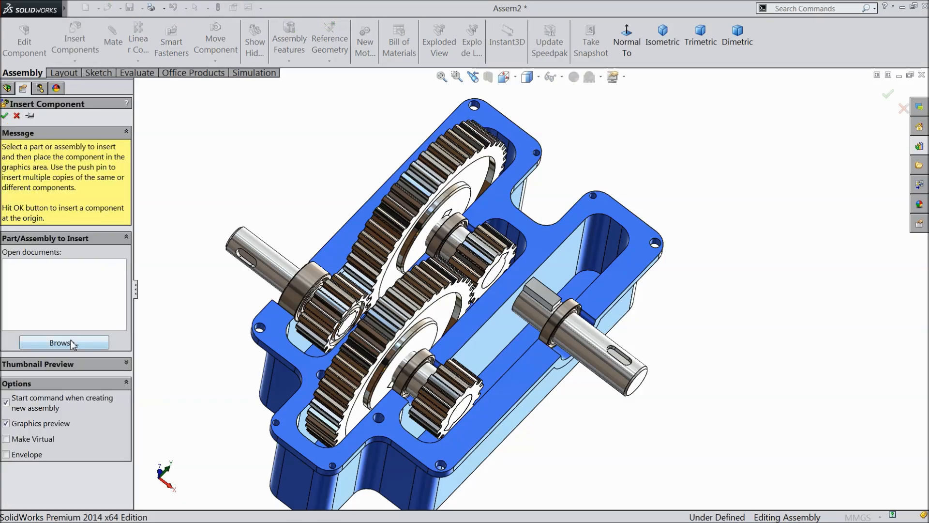
pyautogui.click(72, 343)
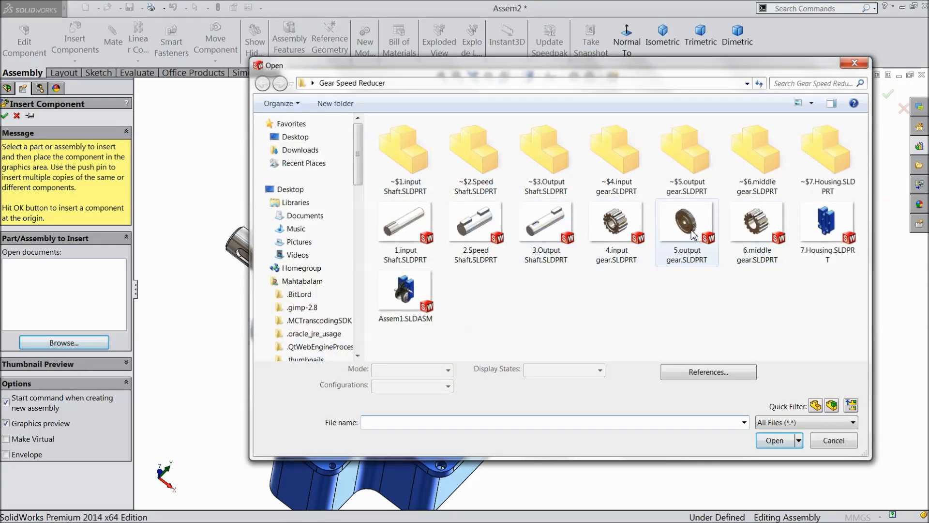
pyautogui.click(692, 234)
pyautogui.click(774, 440)
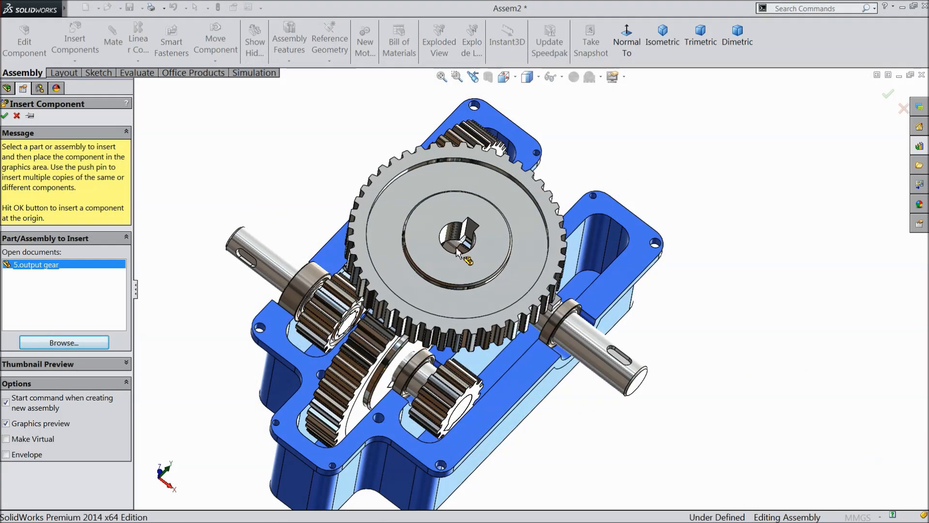
pyautogui.click(589, 318)
# Add a concentric mate between the new output gear's bore and the output shaft's cylindrical face.
pyautogui.scroll(-3, 593, 290)
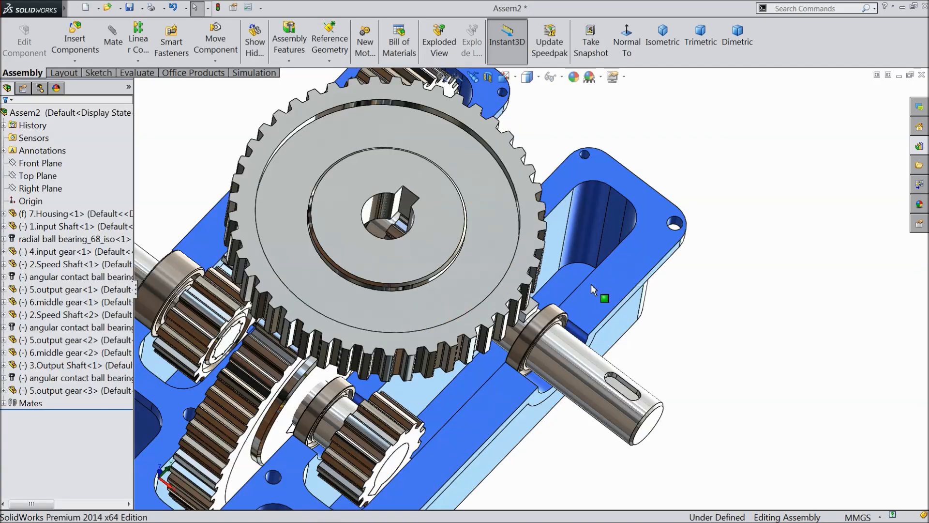
pyautogui.click(373, 211)
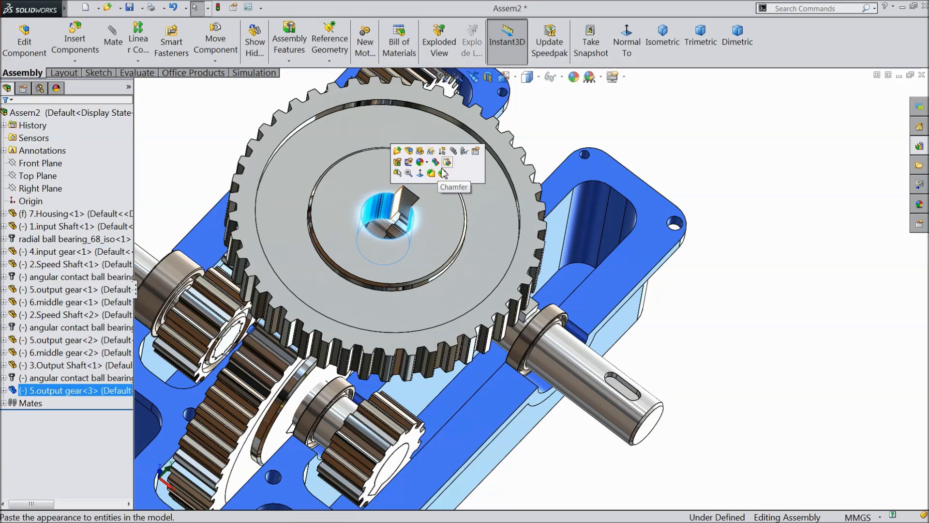
pyautogui.click(453, 151)
pyautogui.click(587, 376)
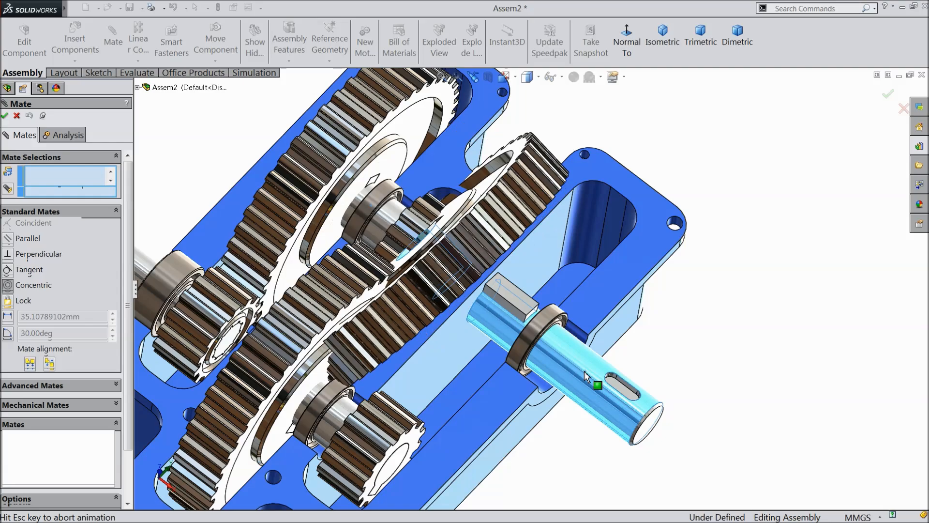
pyautogui.click(735, 385)
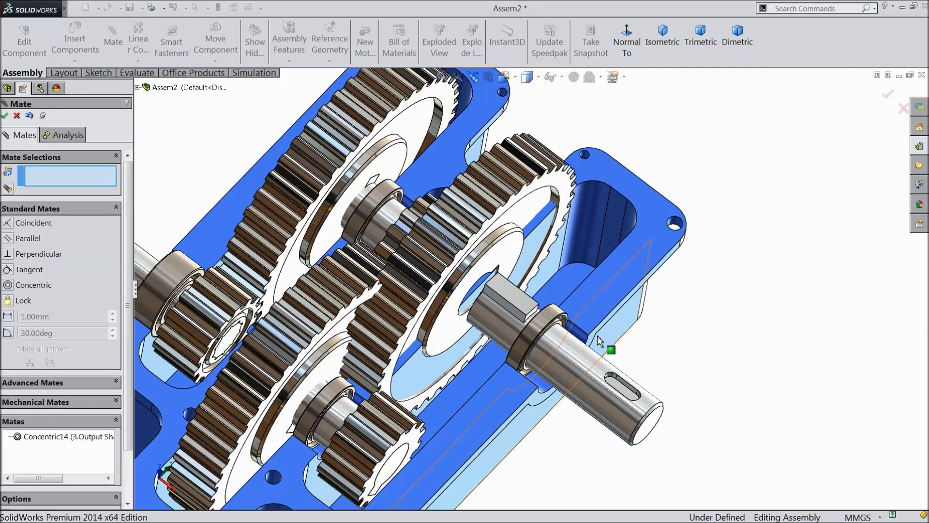
# Slide the output gear along the output shaft toward the bearing until the shaft's keyed end protrudes through the bore.
pyautogui.scroll(-4, 552, 273)
pyautogui.moveTo(474, 253); pyautogui.dragTo(535, 329)
pyautogui.scroll(5, 628, 338)
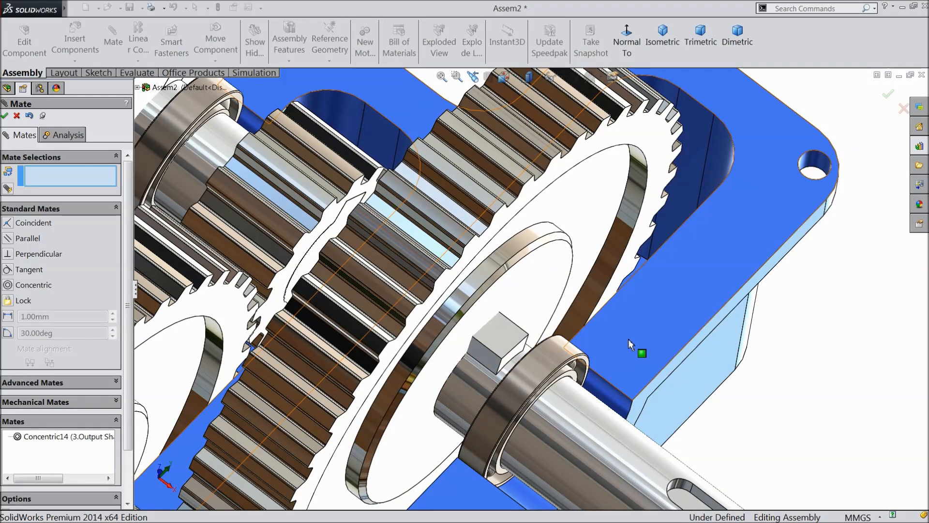
pyautogui.moveTo(614, 359); pyautogui.dragTo(655, 440, button='middle')
pyautogui.scroll(5, 622, 360)
pyautogui.scroll(-5, 435, 255)
pyautogui.scroll(-5, 436, 255)
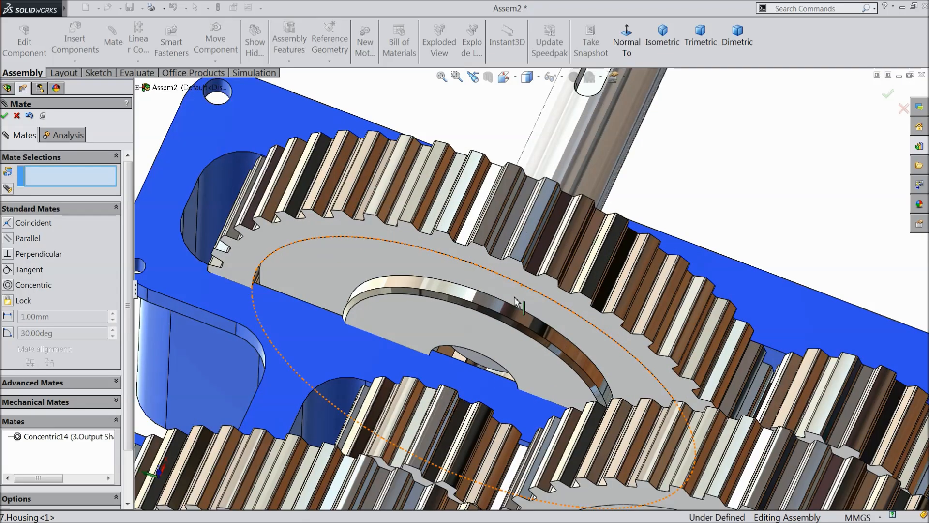
pyautogui.scroll(-3, 504, 267)
pyautogui.moveTo(519, 220); pyautogui.dragTo(667, 282)
pyautogui.scroll(-8, 568, 280)
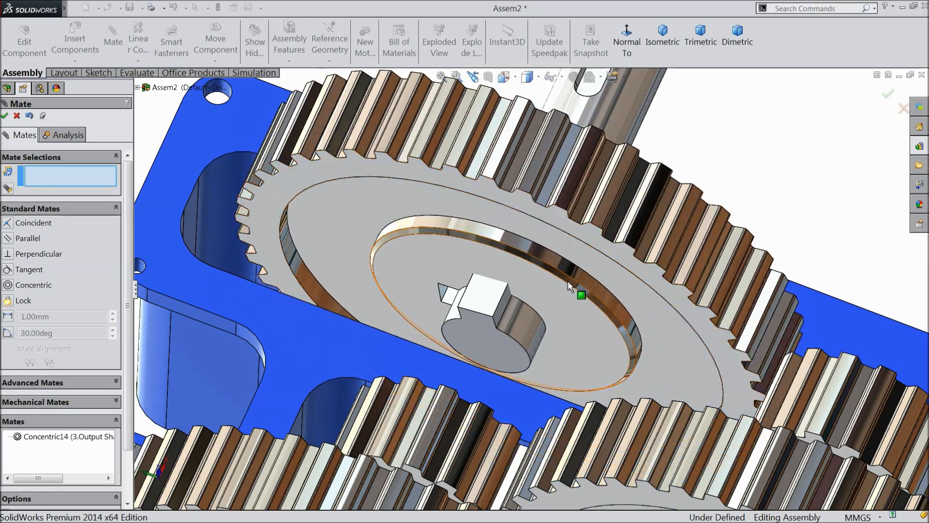
# Add a coincident mate between the outer edge of the gear's keyway and the end edge of the output shaft's key.
pyautogui.scroll(3, 485, 293)
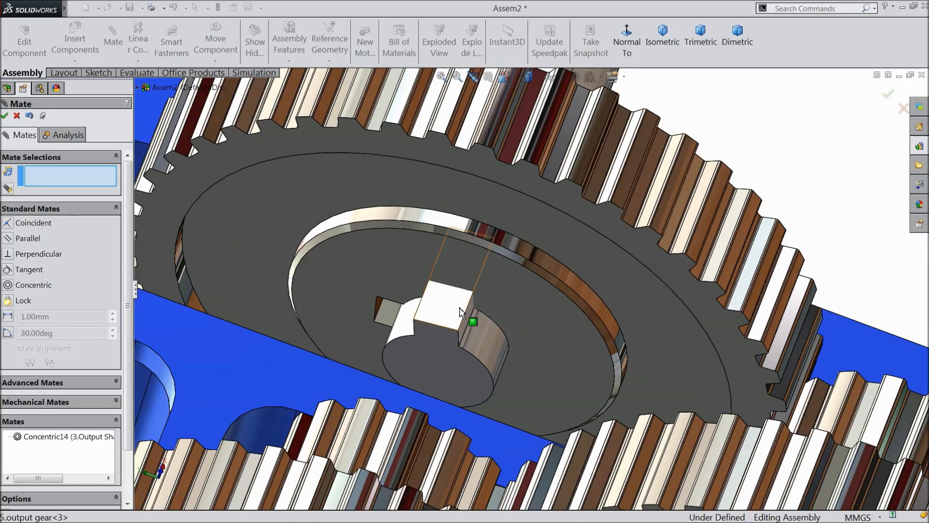
pyautogui.scroll(-2, 461, 312)
pyautogui.scroll(-3, 388, 328)
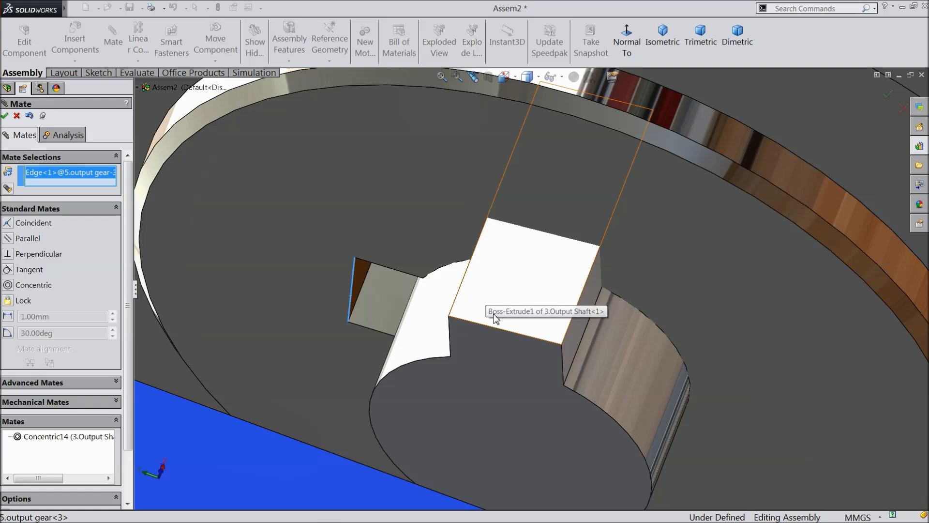
pyautogui.click(500, 331)
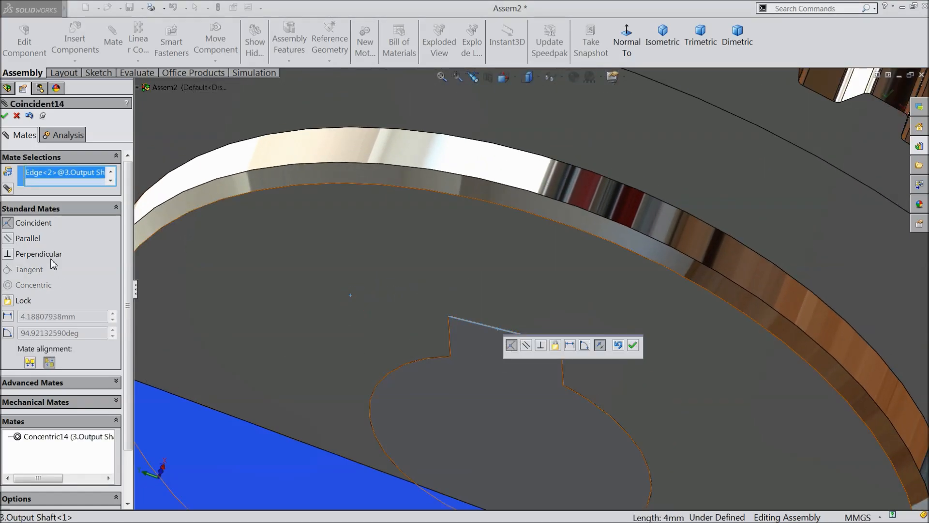
pyautogui.click(634, 345)
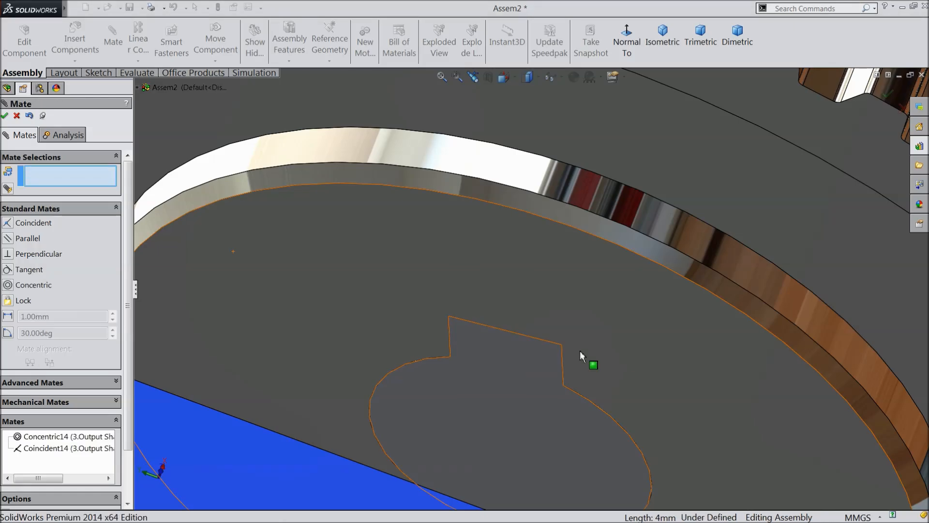
# Add a coincident mate between the side faces of the new output gear and the adjacent middle gear.
pyautogui.scroll(10, 308, 222)
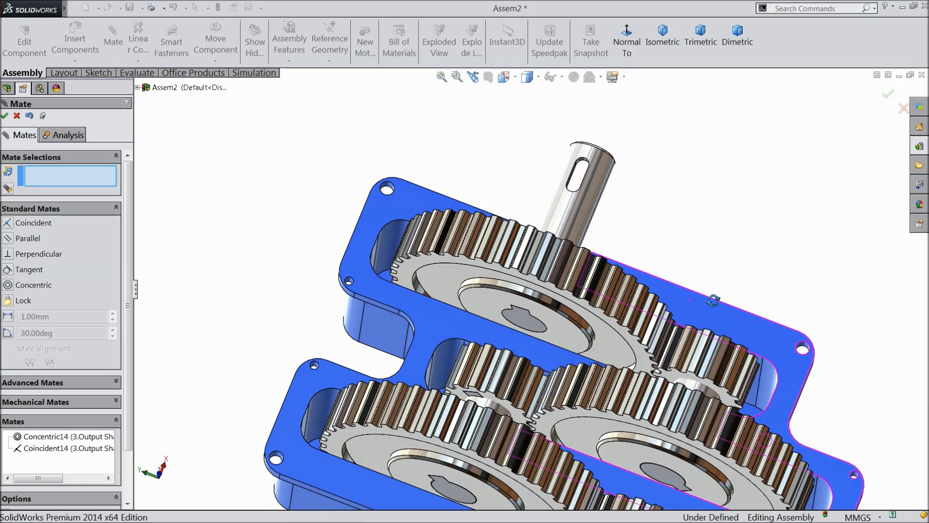
pyautogui.scroll(-6, 611, 353)
pyautogui.moveTo(611, 352); pyautogui.dragTo(657, 257, button='middle')
pyautogui.scroll(-3, 637, 220)
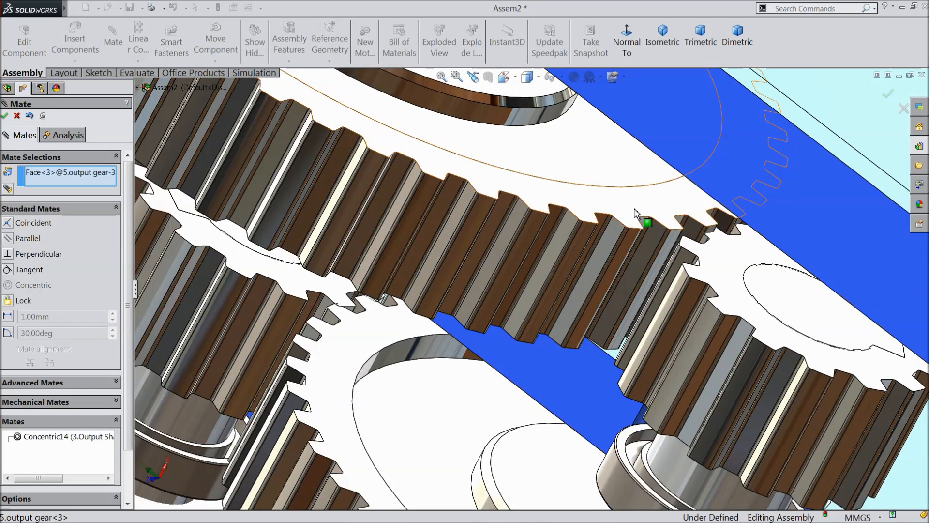
pyautogui.click(635, 213)
pyautogui.click(733, 265)
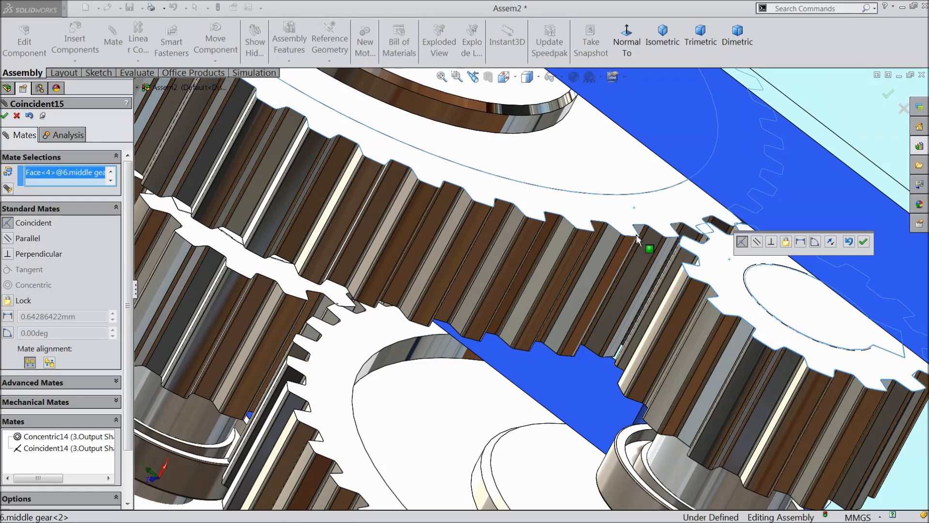
pyautogui.click(865, 242)
# Examine how the teeth of the new output gear mesh with those of the adjacent middle gear.
pyautogui.scroll(6, 605, 275)
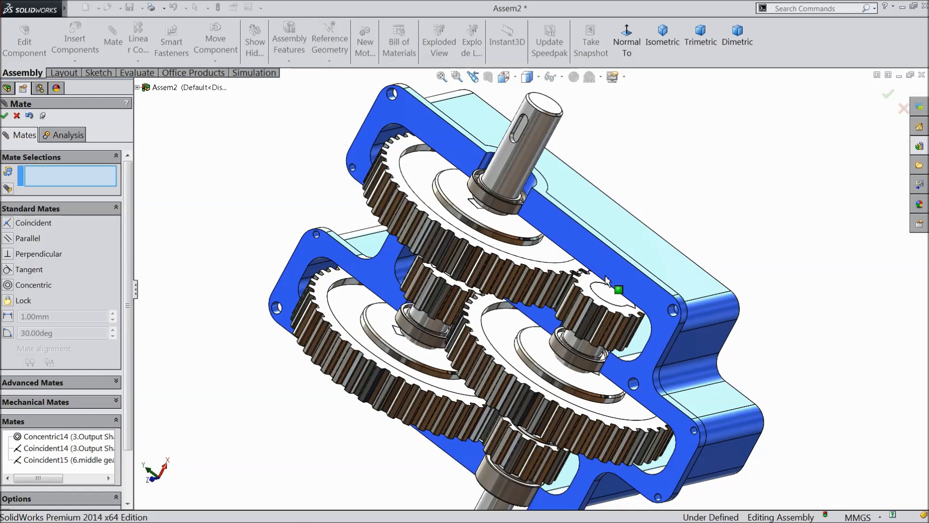
pyautogui.moveTo(605, 275); pyautogui.dragTo(556, 225, button='middle')
pyautogui.scroll(-8, 556, 225)
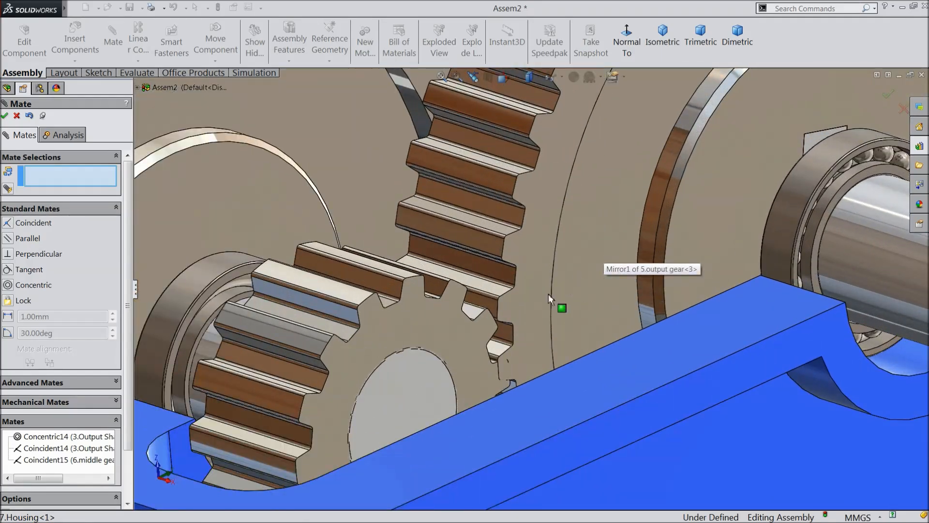
pyautogui.scroll(-5, 525, 273)
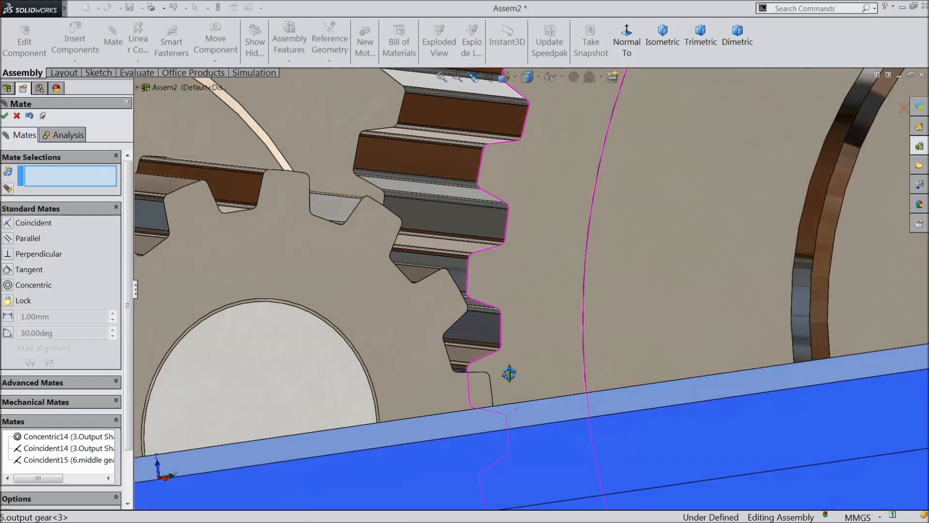
pyautogui.moveTo(510, 373); pyautogui.dragTo(500, 379, button='middle')
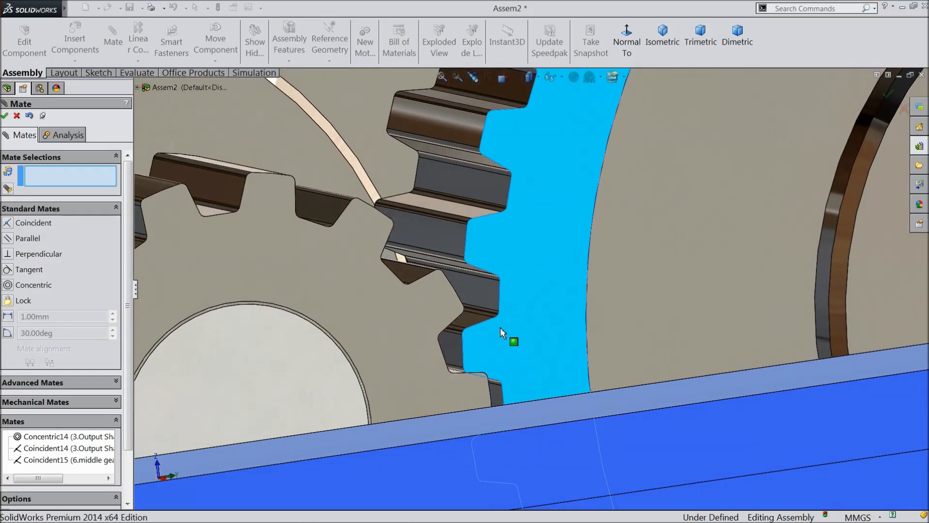
pyautogui.moveTo(499, 321); pyautogui.dragTo(521, 449, button='middle')
pyautogui.scroll(7, 478, 371)
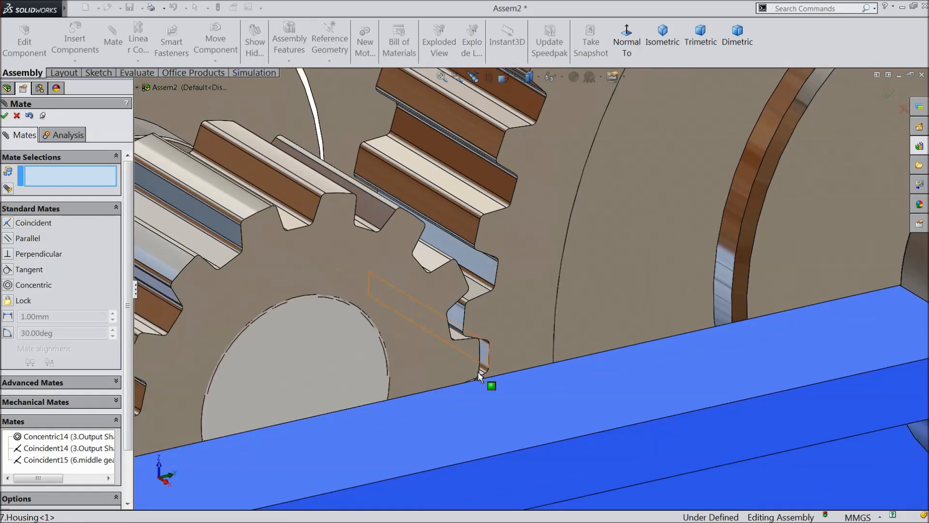
pyautogui.scroll(4, 483, 358)
pyautogui.scroll(-6, 509, 358)
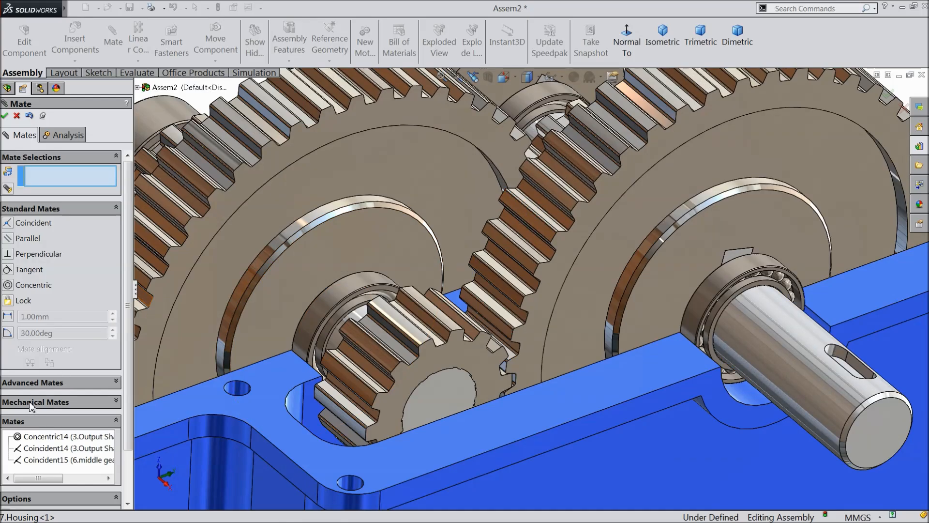
# Add a gear mate between the small middle gear and the large output gear with a reversed 20:60 ratio.
pyautogui.click(32, 402)
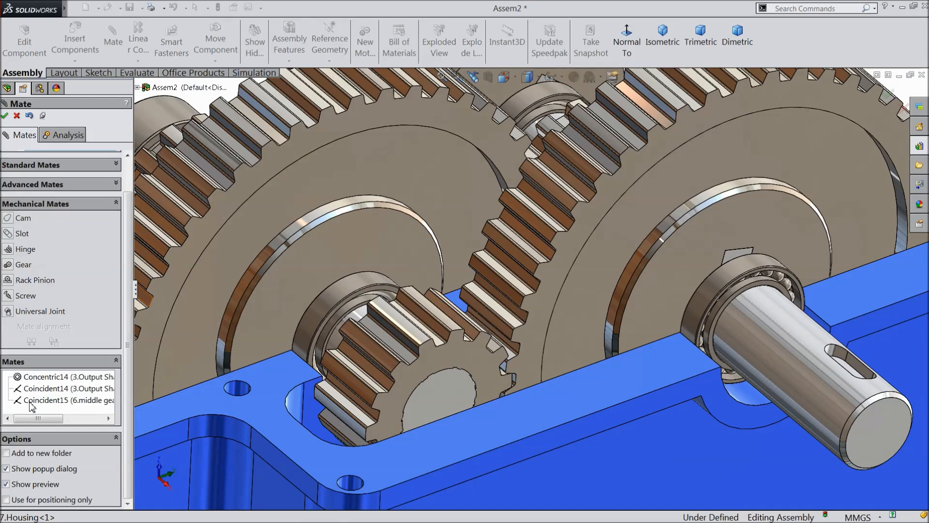
pyautogui.click(18, 266)
pyautogui.moveTo(125, 223); pyautogui.dragTo(130, 192)
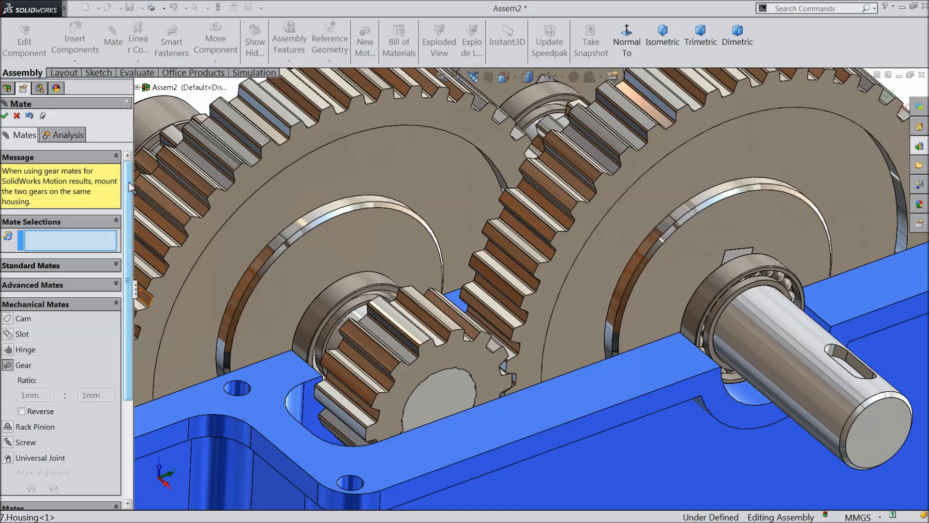
pyautogui.scroll(-3, 423, 288)
pyautogui.click(469, 335)
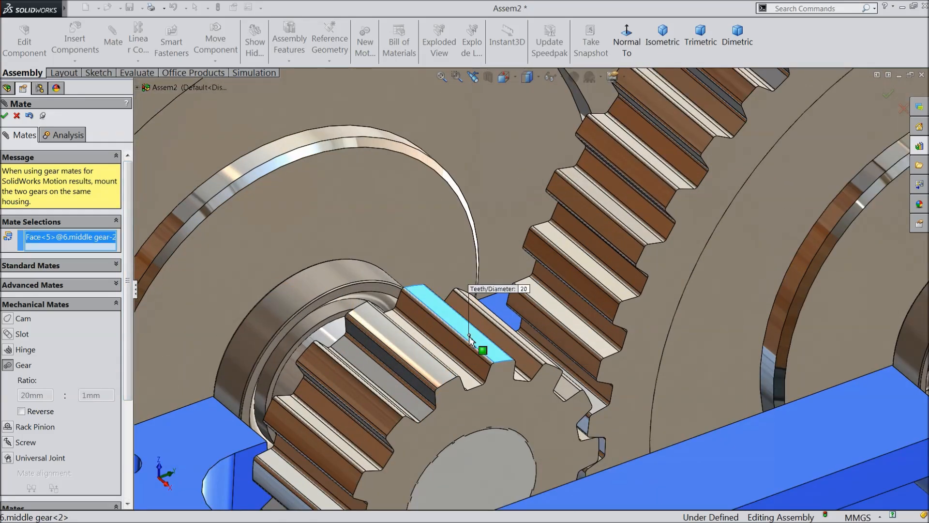
pyautogui.click(575, 279)
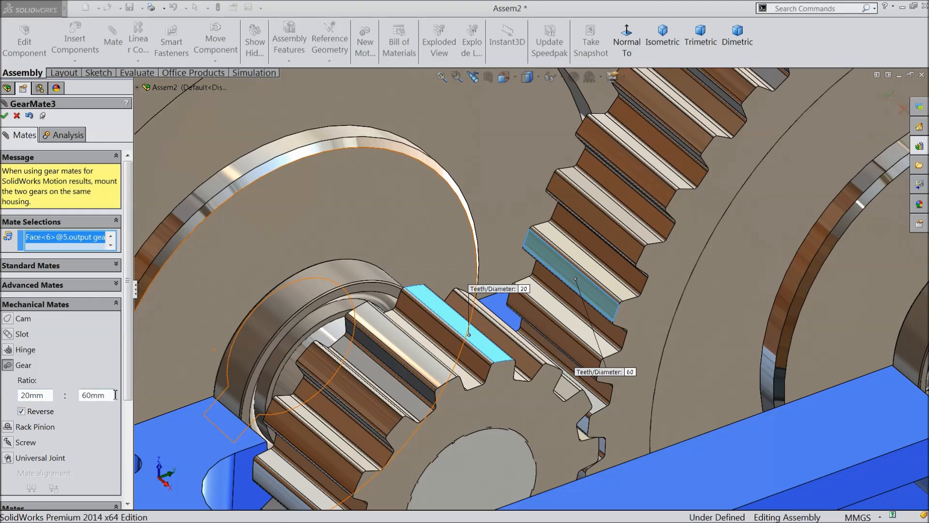
pyautogui.click(4, 117)
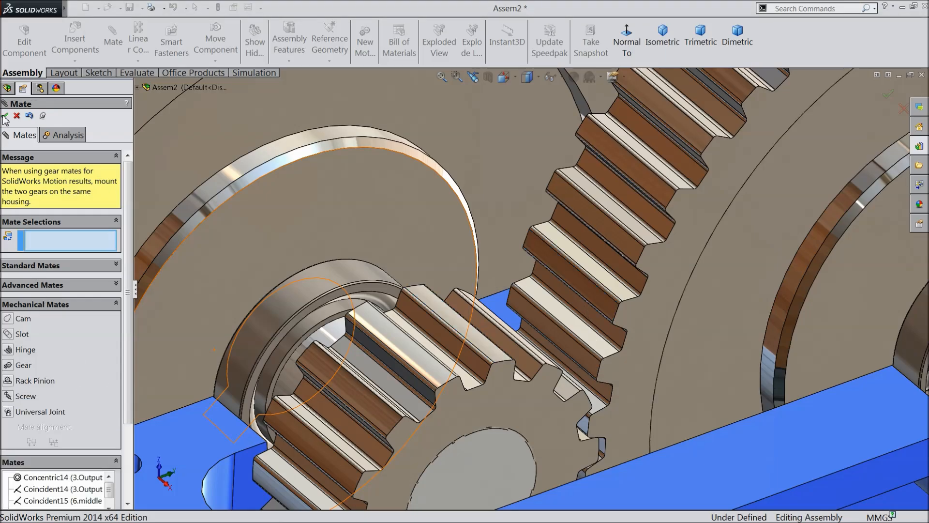
pyautogui.click(4, 117)
# Rotate the large gear on the output shaft to test the new gear mate.
pyautogui.press('f')
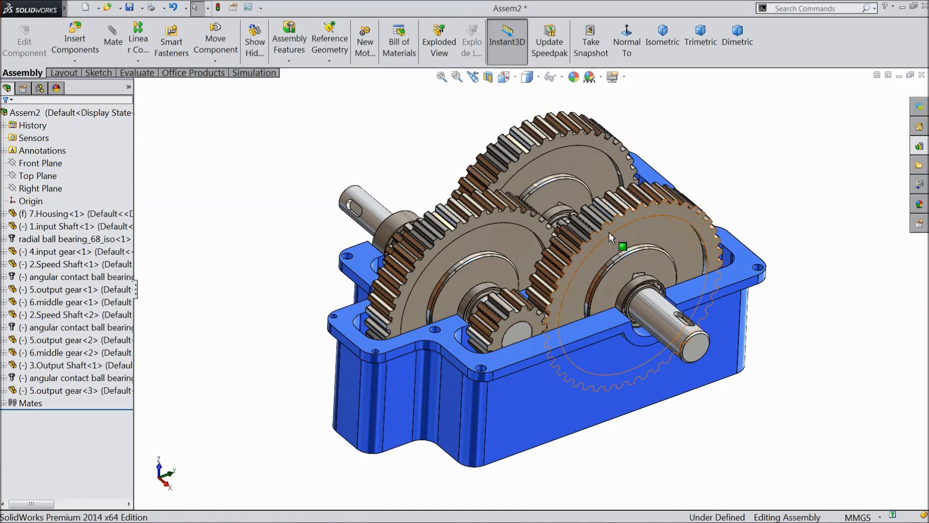
pyautogui.click(592, 271)
pyautogui.scroll(-2, 595, 268)
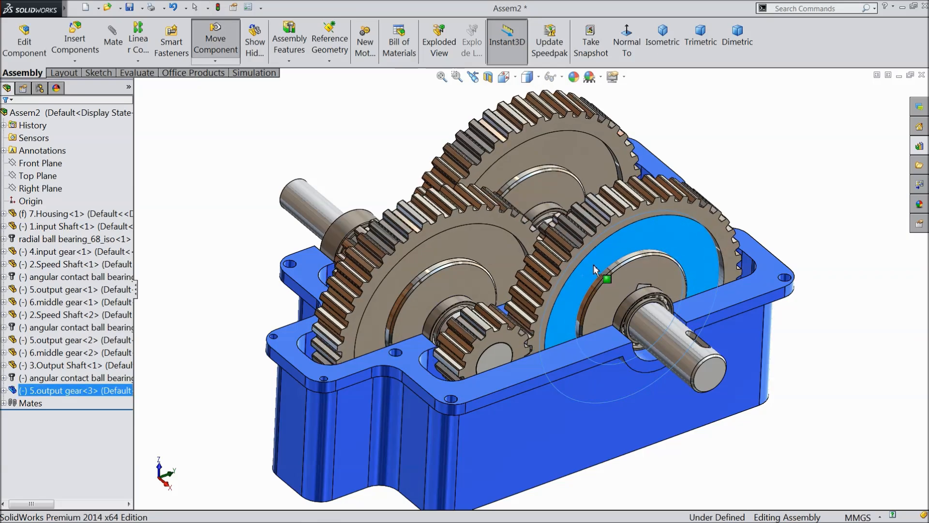
pyautogui.moveTo(595, 269)
pyautogui.mouseDown()
pyautogui.moveTo(599, 263)
pyautogui.moveTo(574, 279)
pyautogui.moveTo(560, 363)
pyautogui.moveTo(605, 372)
pyautogui.moveTo(688, 334)
pyautogui.moveTo(649, 269)
pyautogui.moveTo(633, 273)
pyautogui.moveTo(643, 263)
pyautogui.mouseUp()
pyautogui.click(695, 161)
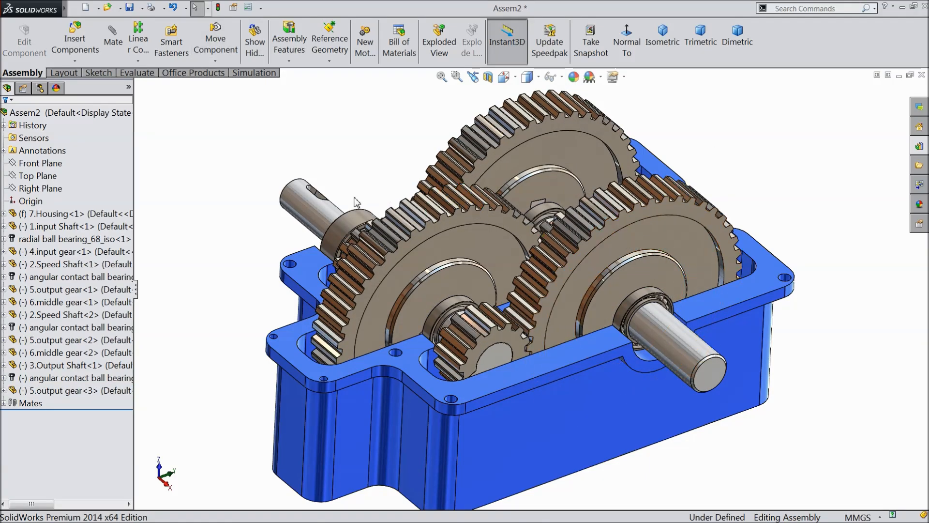
# Rotate the input shaft, the output shaft and the front large gear to check motion through the gear train.
pyautogui.click(316, 218)
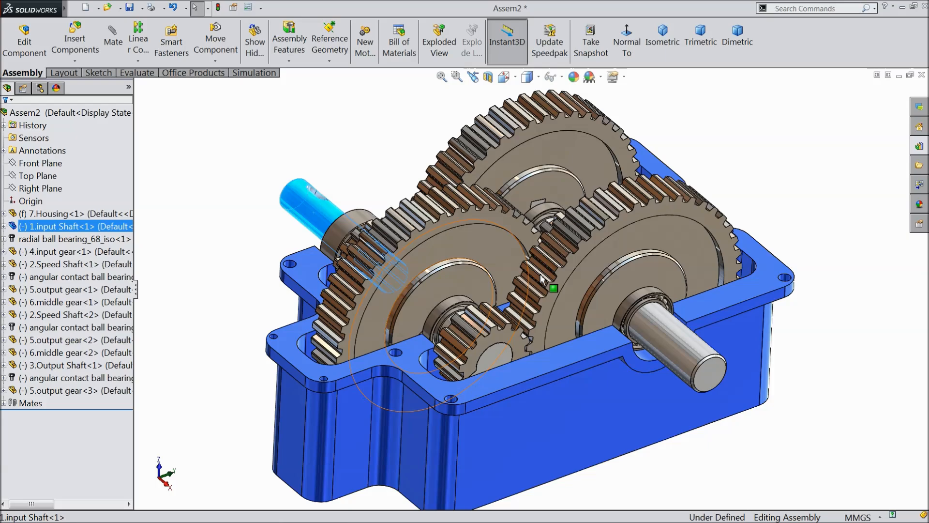
pyautogui.click(657, 336)
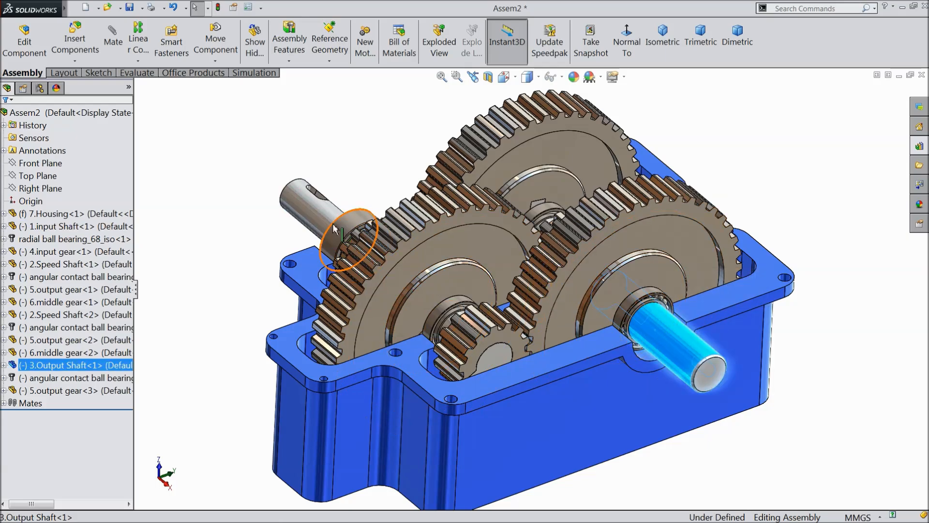
pyautogui.moveTo(317, 213); pyautogui.dragTo(345, 224)
pyautogui.click(687, 357)
pyautogui.moveTo(687, 357); pyautogui.dragTo(756, 339)
pyautogui.moveTo(387, 269); pyautogui.dragTo(483, 264)
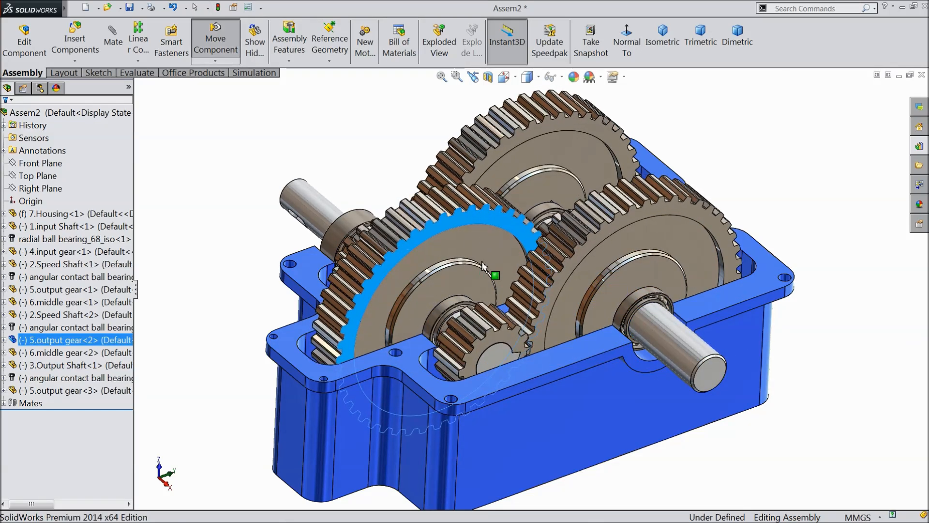
pyautogui.click(339, 149)
# Examine the gear reducer in perspective display and turn perspective off again.
pyautogui.moveTo(353, 191); pyautogui.dragTo(354, 195, button='middle')
pyautogui.scroll(1, 356, 195)
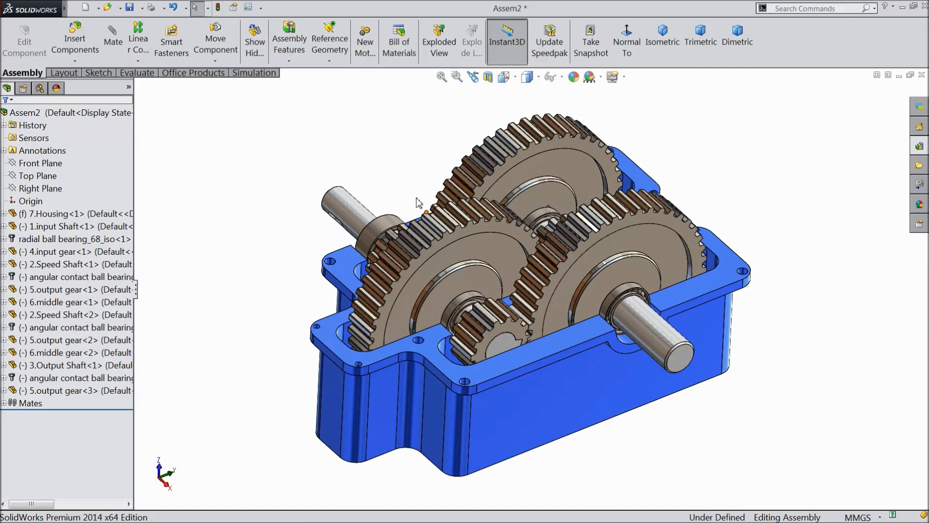
pyautogui.moveTo(393, 162)
pyautogui.mouseDown(button='middle')
pyautogui.moveTo(392, 146)
pyautogui.moveTo(391, 161)
pyautogui.mouseUp(button='middle')
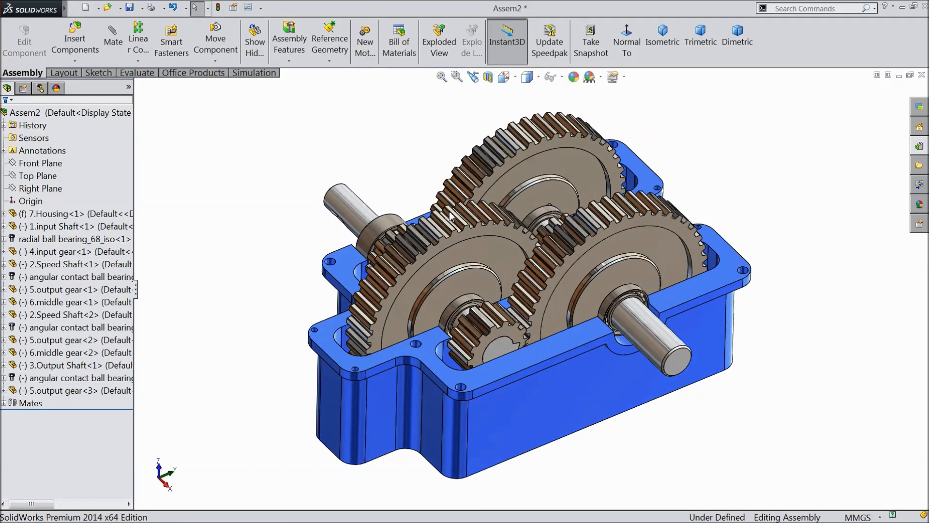
pyautogui.scroll(-2, 508, 225)
pyautogui.click(624, 76)
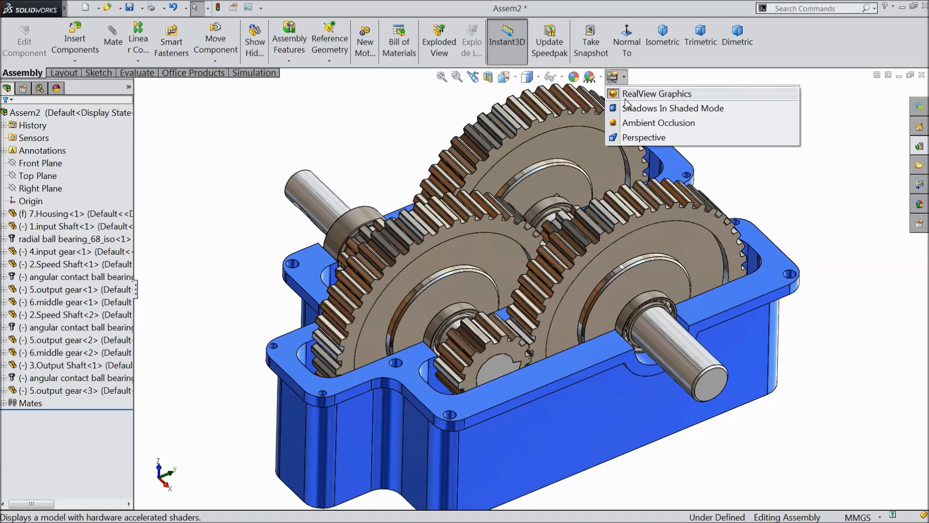
pyautogui.click(630, 137)
pyautogui.moveTo(538, 269); pyautogui.dragTo(545, 255, button='middle')
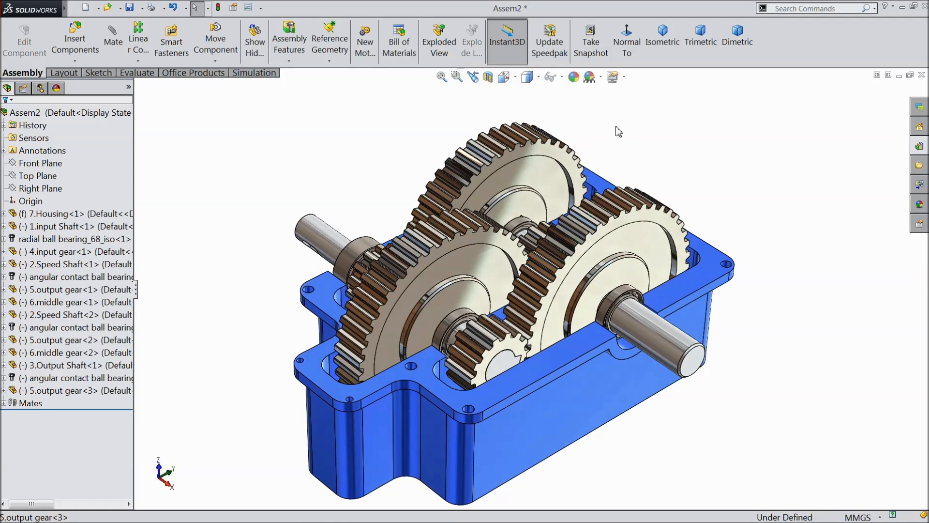
pyautogui.moveTo(506, 321); pyautogui.dragTo(504, 310, button='middle')
pyautogui.scroll(1, 469, 360)
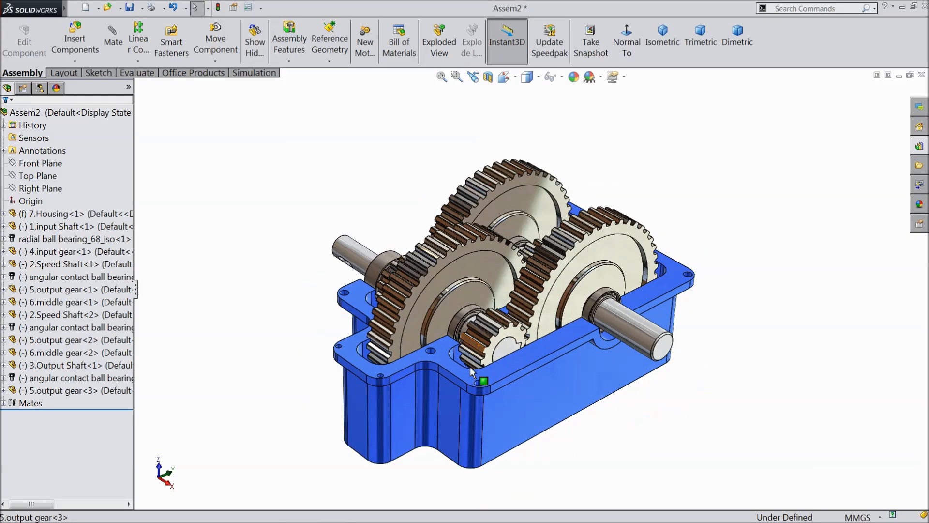
pyautogui.scroll(-1, 499, 343)
pyautogui.click(614, 76)
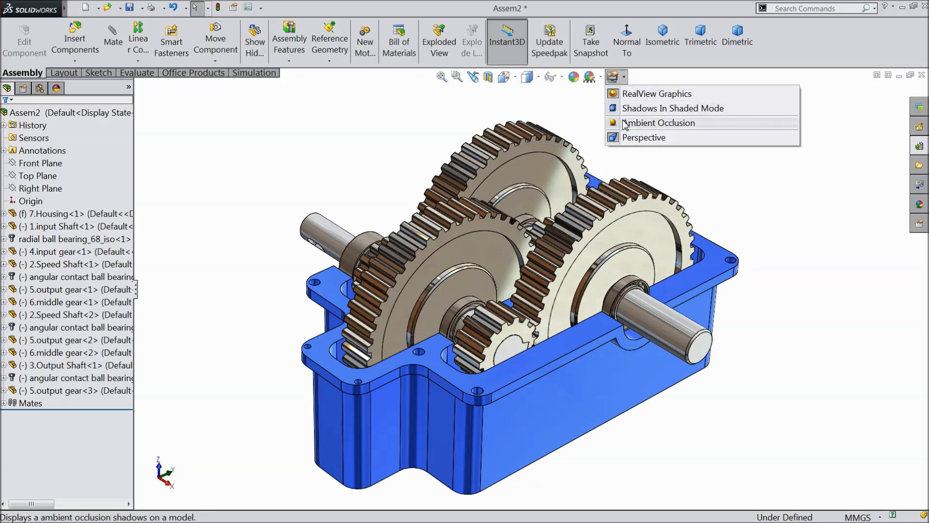
pyautogui.click(634, 137)
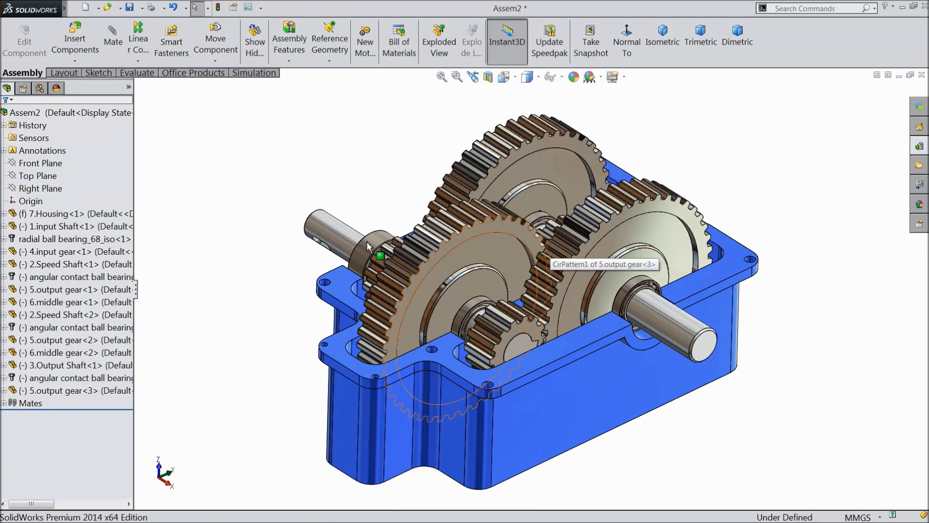
# Save the assembly as Assem2.SLDASM in the Gear Speed Reducer folder.
pyautogui.scroll(1, 477, 303)
pyautogui.moveTo(479, 305); pyautogui.dragTo(477, 301, button='middle')
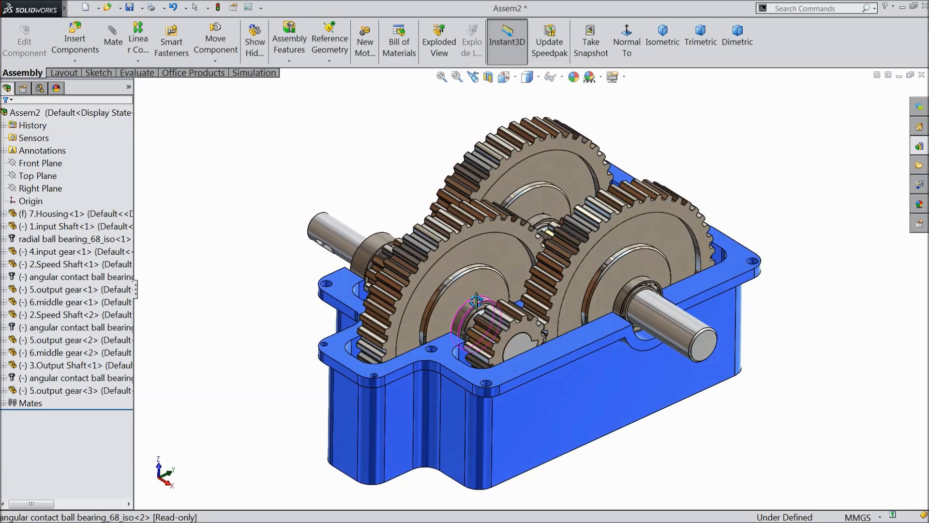
pyautogui.scroll(-1, 512, 362)
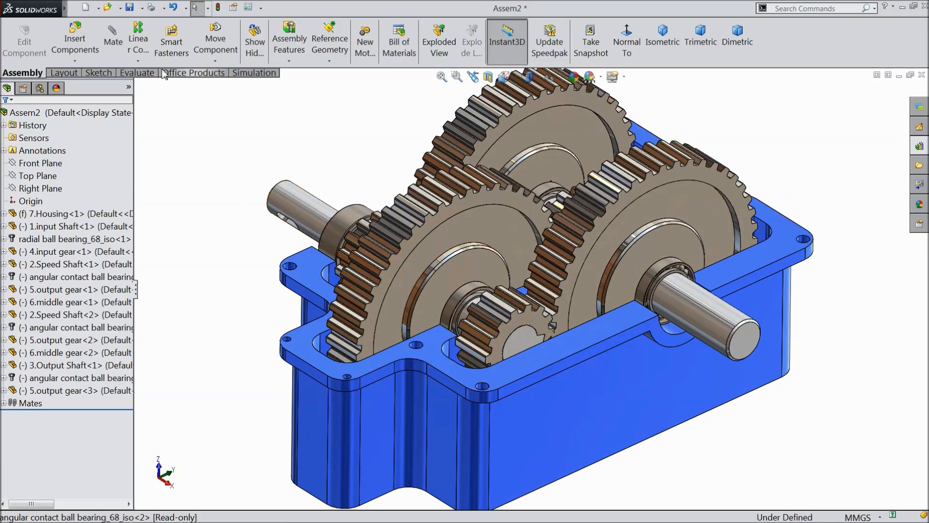
pyautogui.click(130, 8)
pyautogui.click(423, 239)
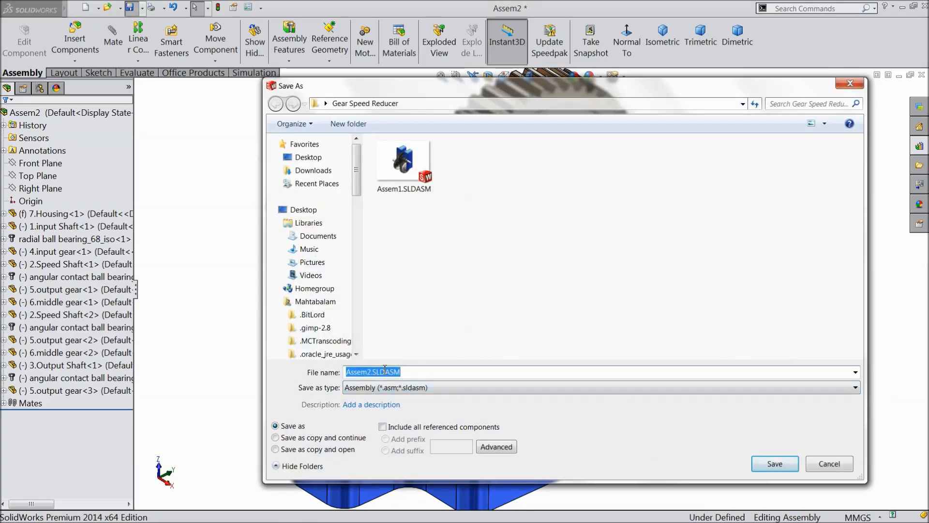
pyautogui.click(770, 465)
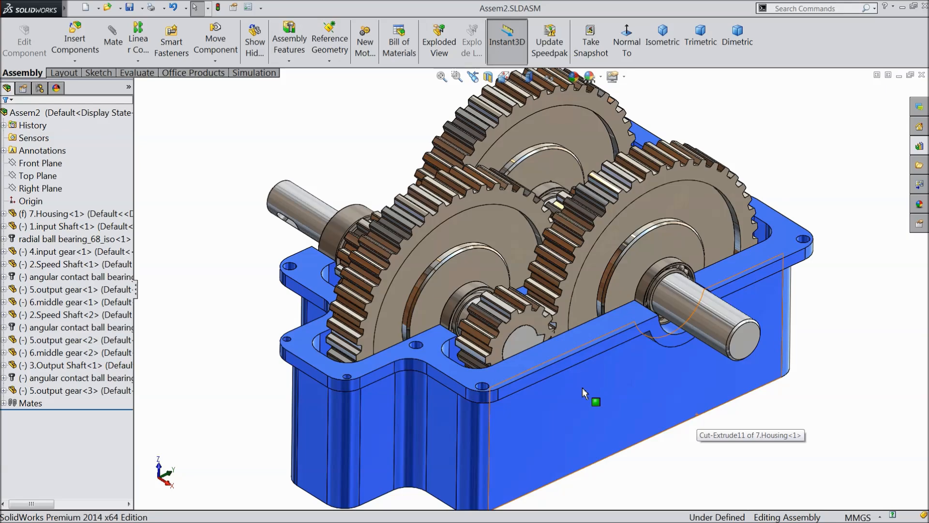
# Show the MotionManager and open Motion Study 1 with its timeline expanded and a duration of 14 seconds.
pyautogui.rightClick(196, 122)
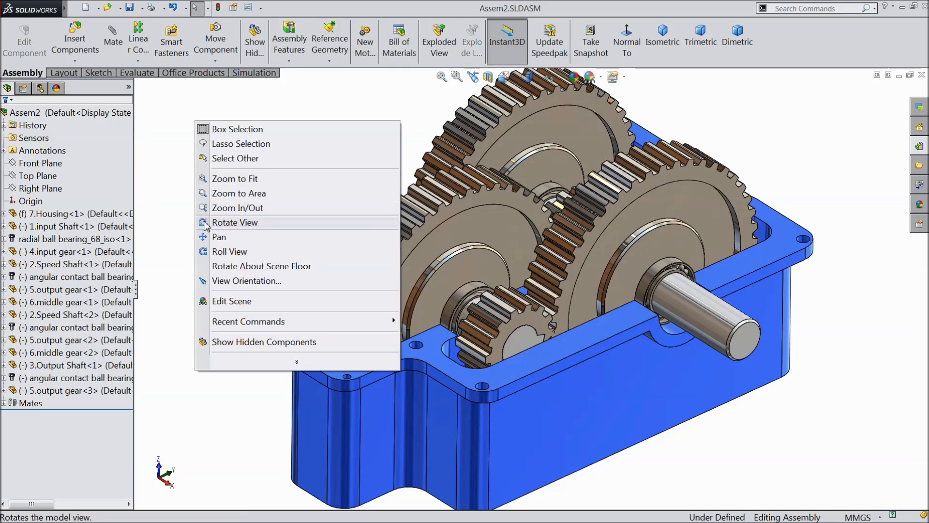
pyautogui.click(218, 208)
pyautogui.moveTo(207, 218); pyautogui.dragTo(206, 229)
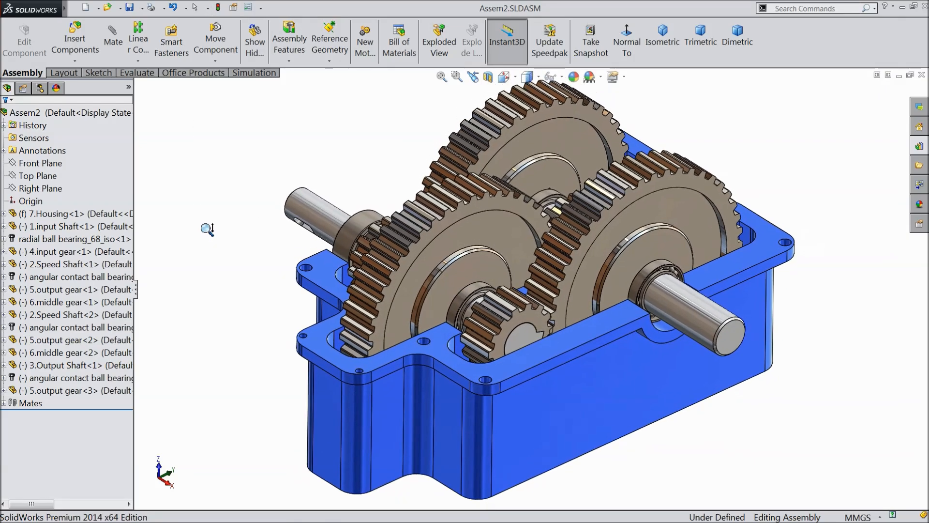
pyautogui.rightClick(204, 185)
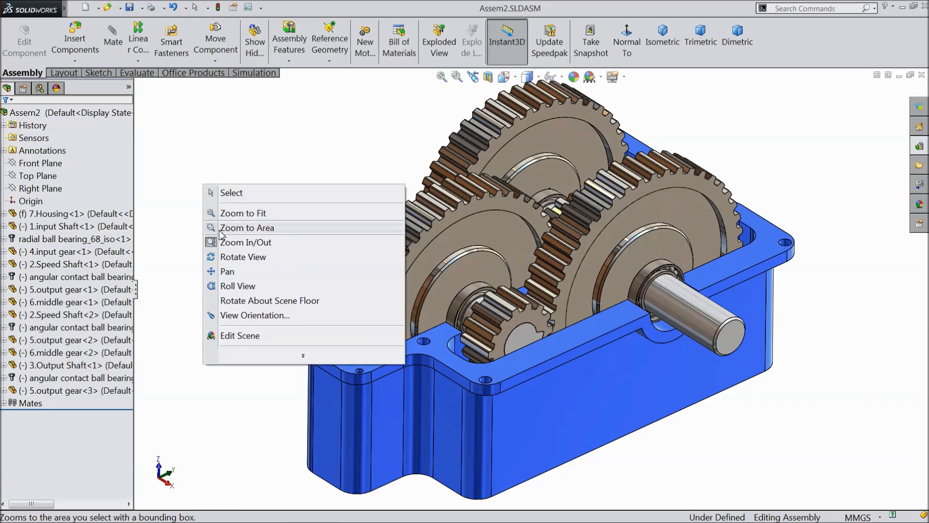
pyautogui.click(226, 271)
pyautogui.moveTo(251, 244); pyautogui.dragTo(230, 249)
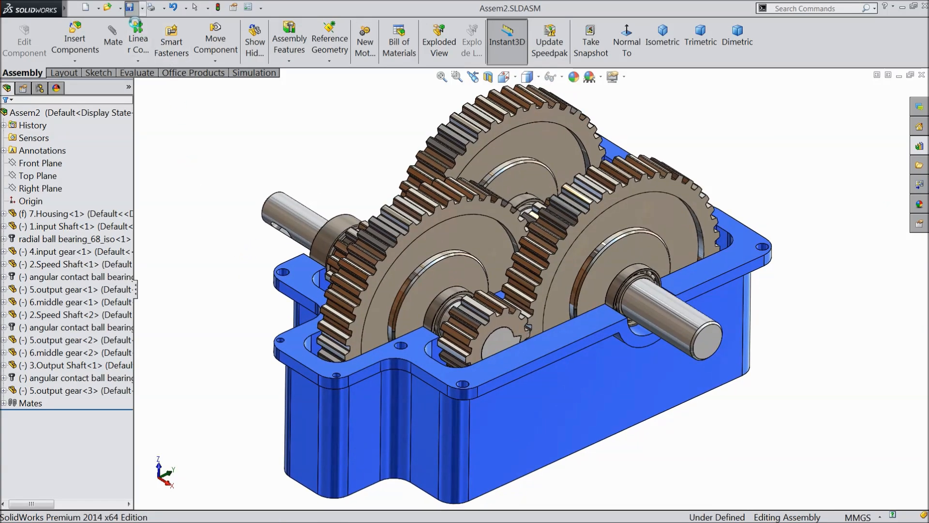
pyautogui.rightClick(808, 49)
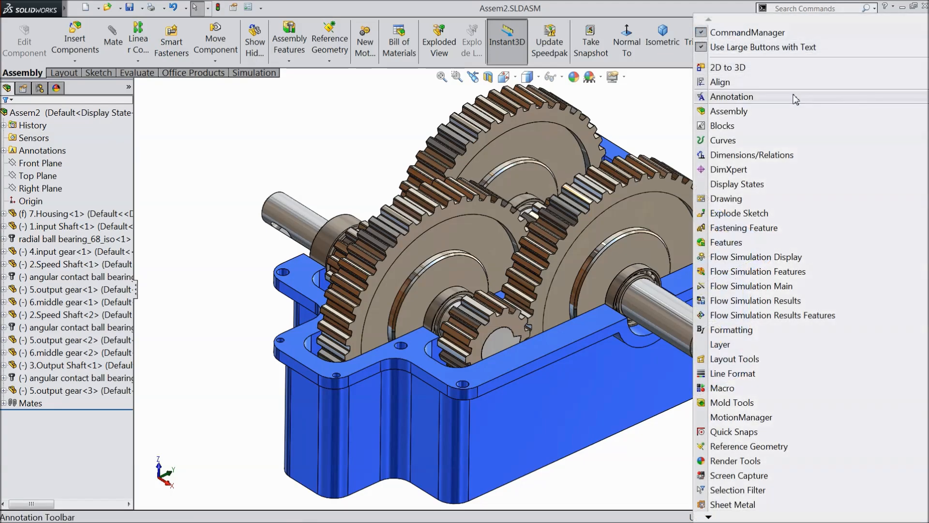
pyautogui.click(726, 416)
pyautogui.click(156, 503)
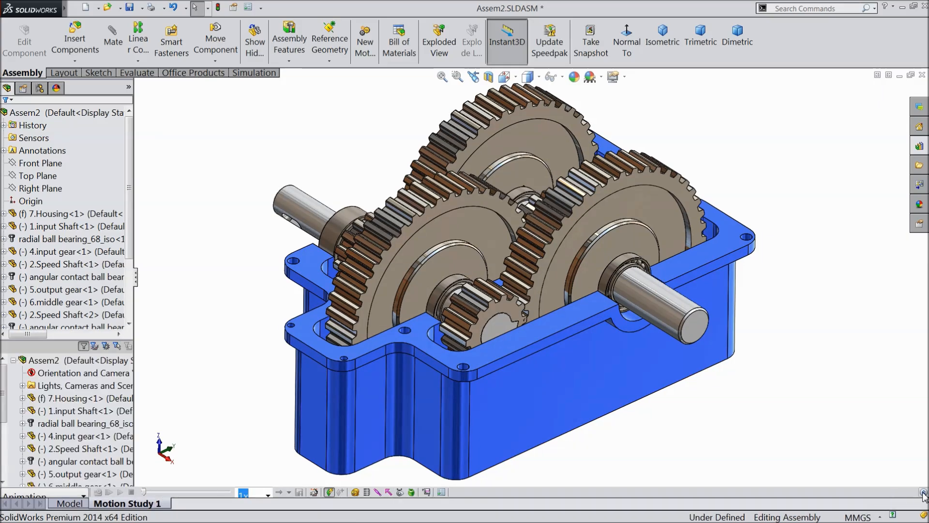
pyautogui.click(923, 493)
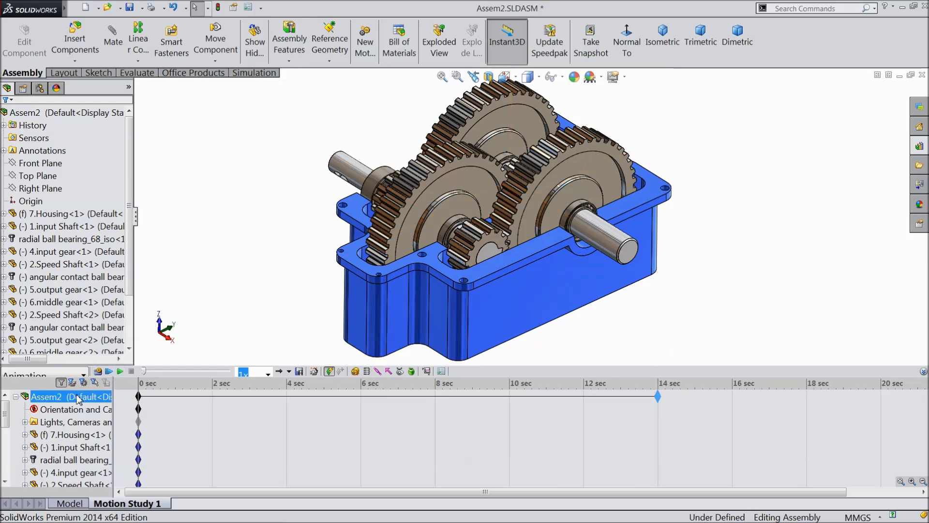
# Add a constant-speed rotary motor of 300 RPM to the cylindrical face of the input shaft.
pyautogui.click(355, 371)
pyautogui.click(349, 174)
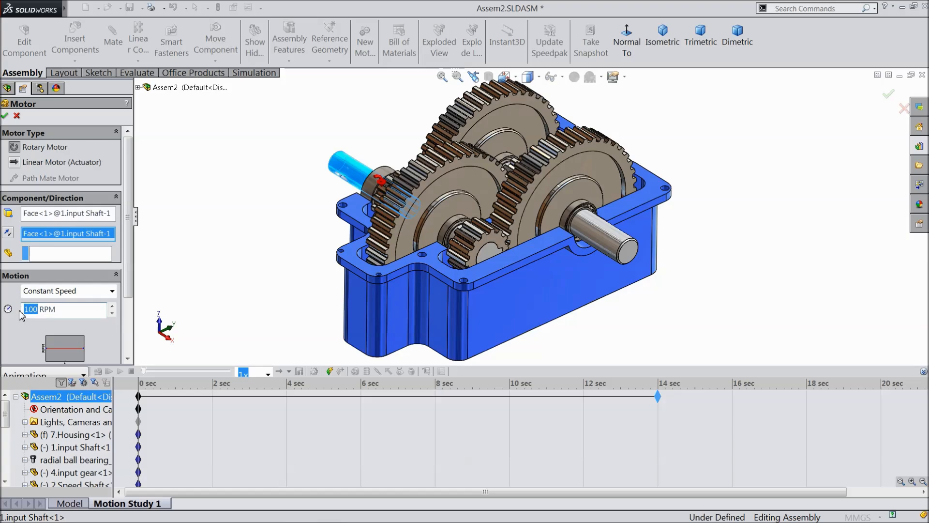
pyautogui.write('300')
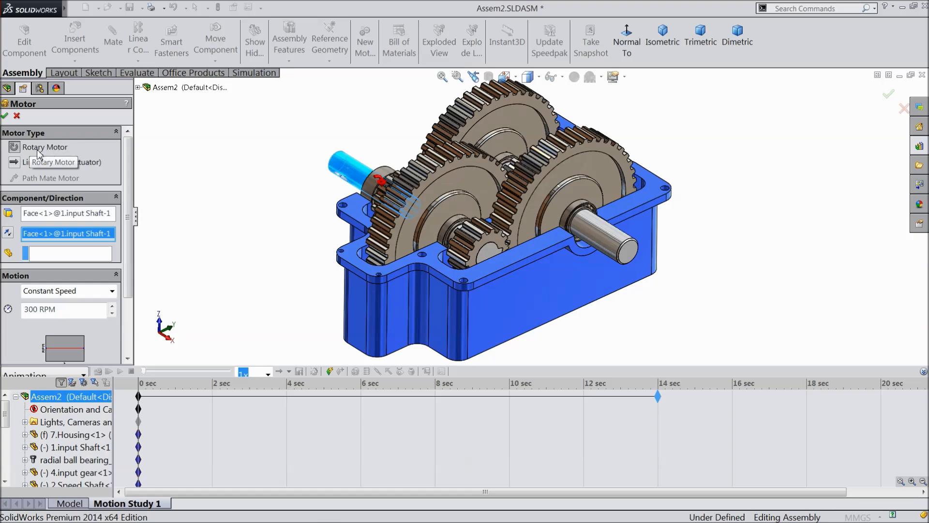
pyautogui.click(6, 117)
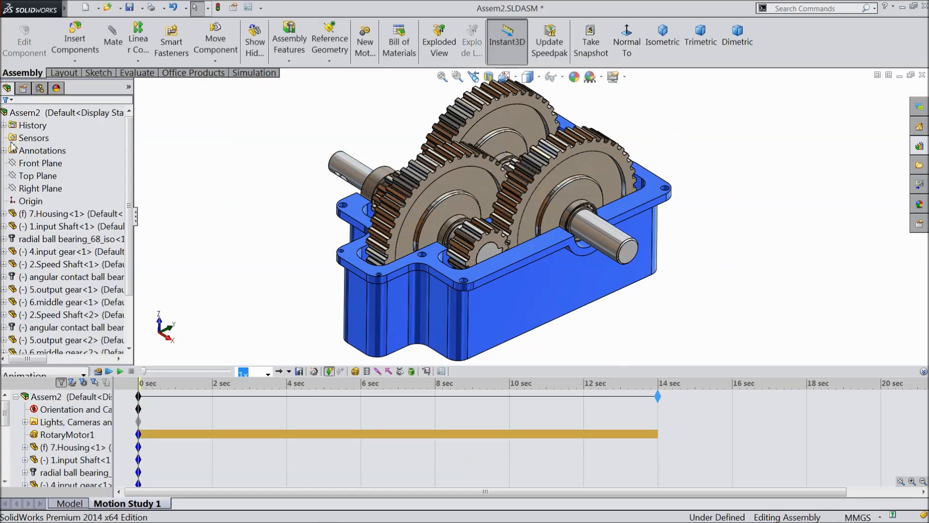
# Calculate the motion study and play the animation with the timeline collapsed.
pyautogui.click(99, 372)
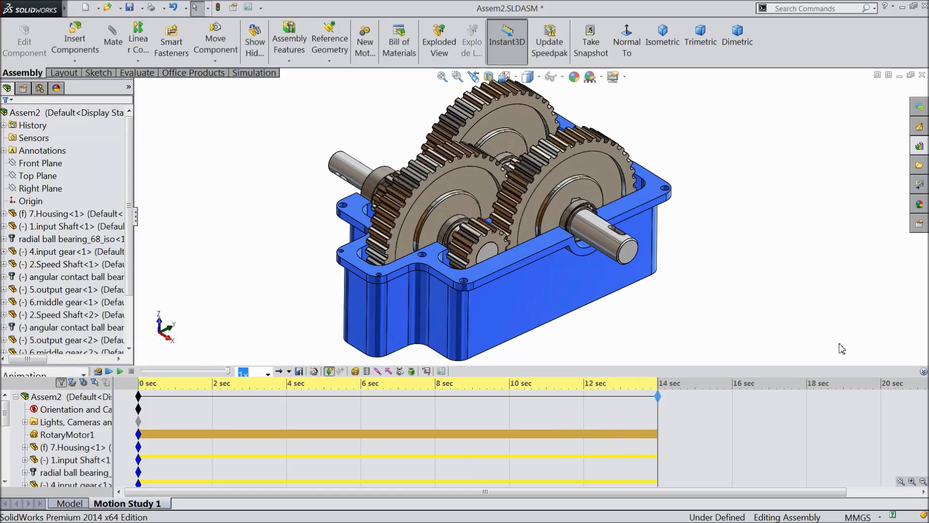
pyautogui.click(923, 372)
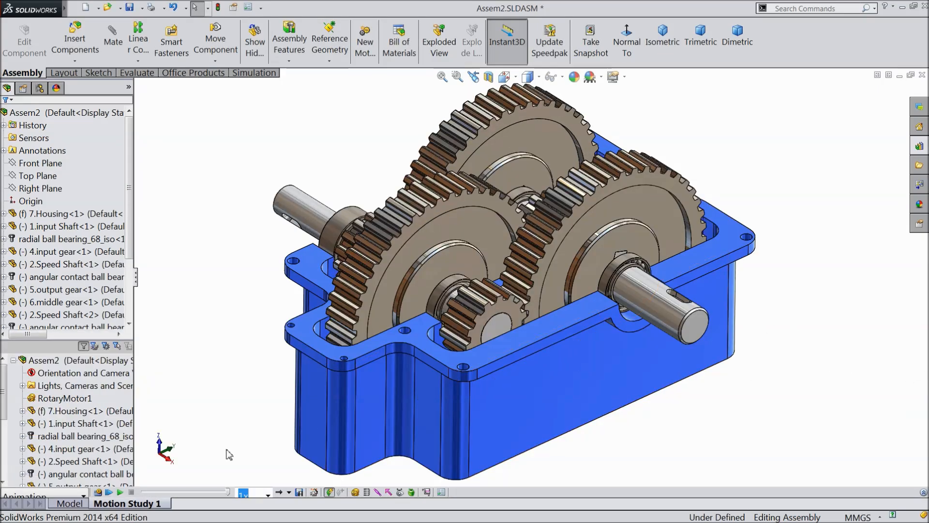
pyautogui.click(119, 493)
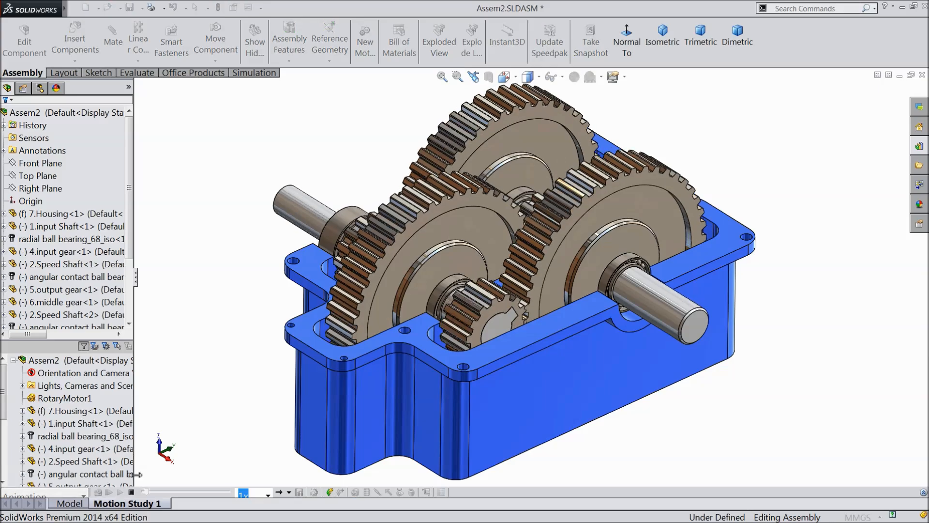
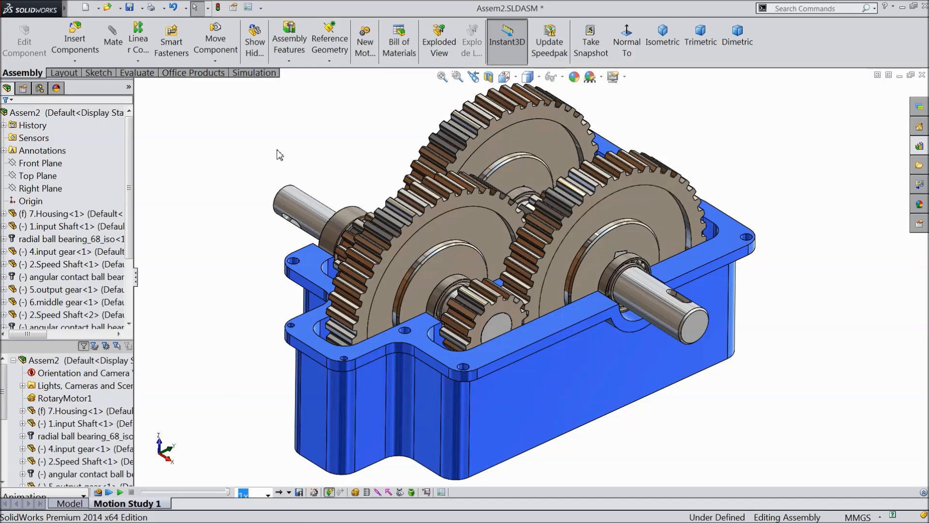
# Start an exploded view and move the radial ball bearing about 89 mm and the input shaft about 55 mm outward along the shaft axis.
pyautogui.scroll(2, 467, 233)
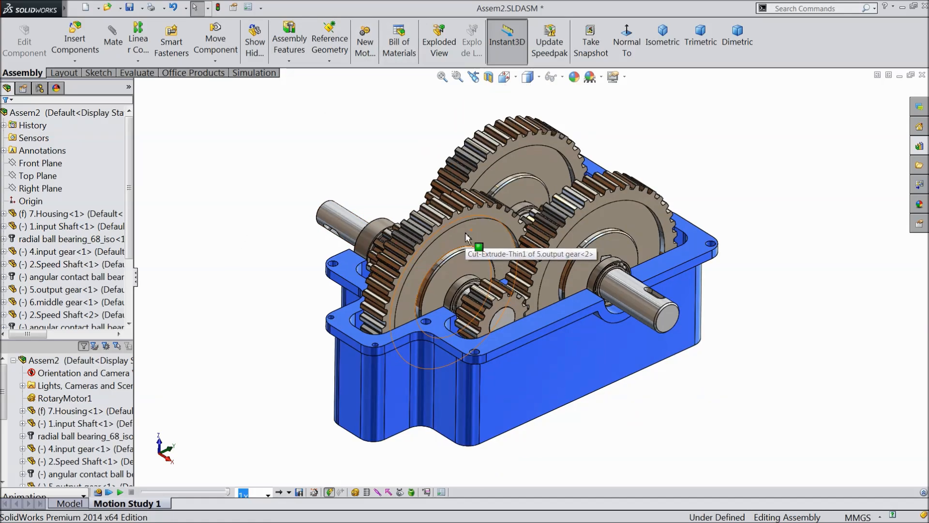
pyautogui.click(439, 46)
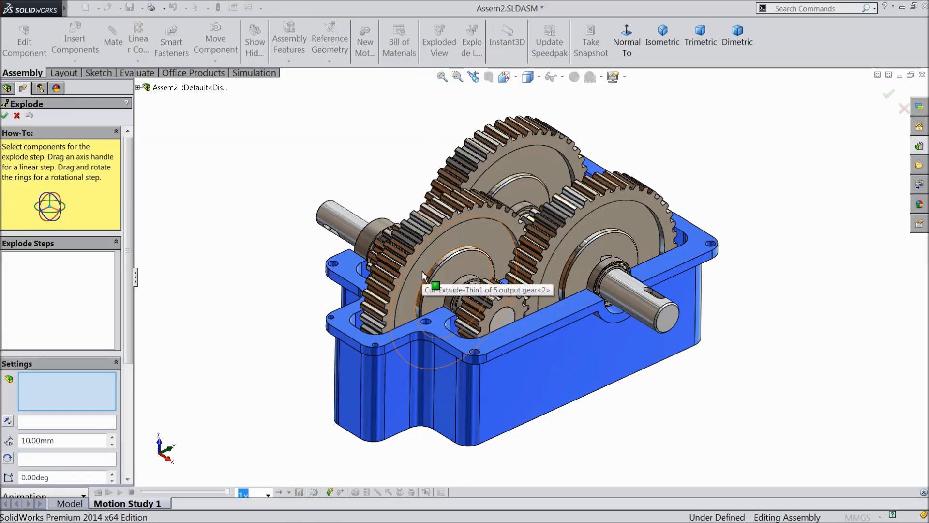
pyautogui.click(370, 233)
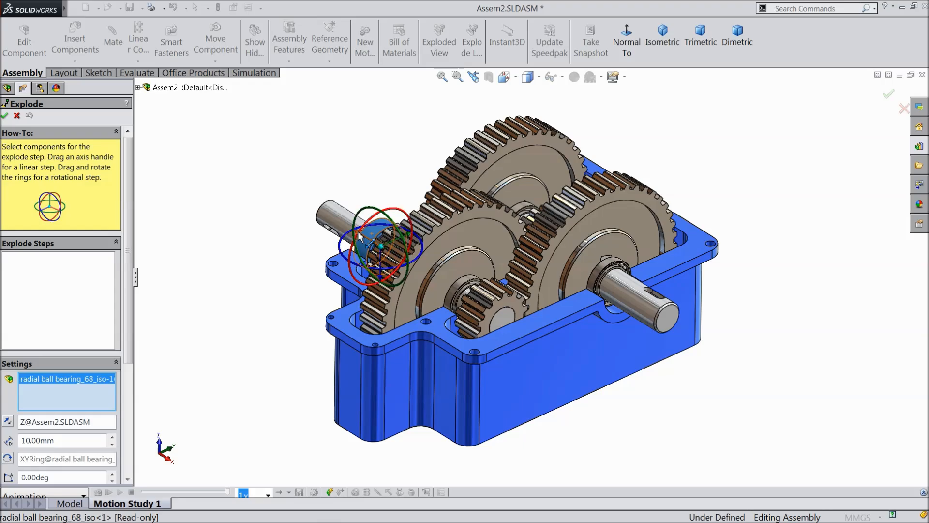
pyautogui.moveTo(359, 237); pyautogui.dragTo(151, 129)
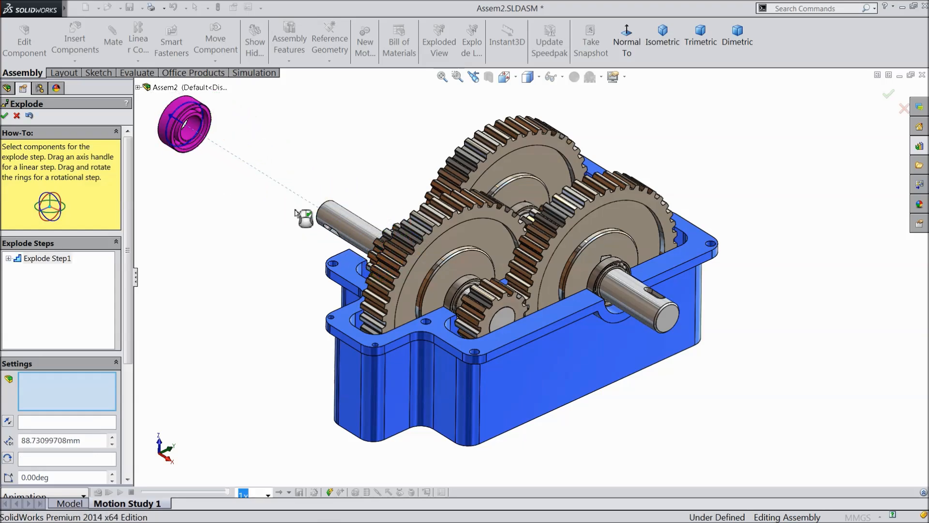
pyautogui.click(355, 233)
pyautogui.moveTo(350, 235); pyautogui.dragTo(223, 167)
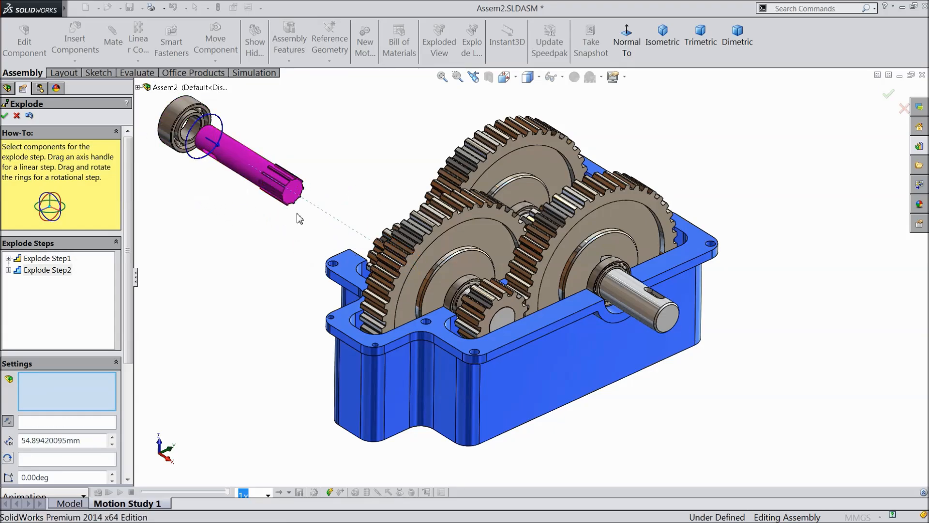
# Explode the input gear upward out of the housing and about 39 mm outward along the input shaft axis.
pyautogui.click(383, 258)
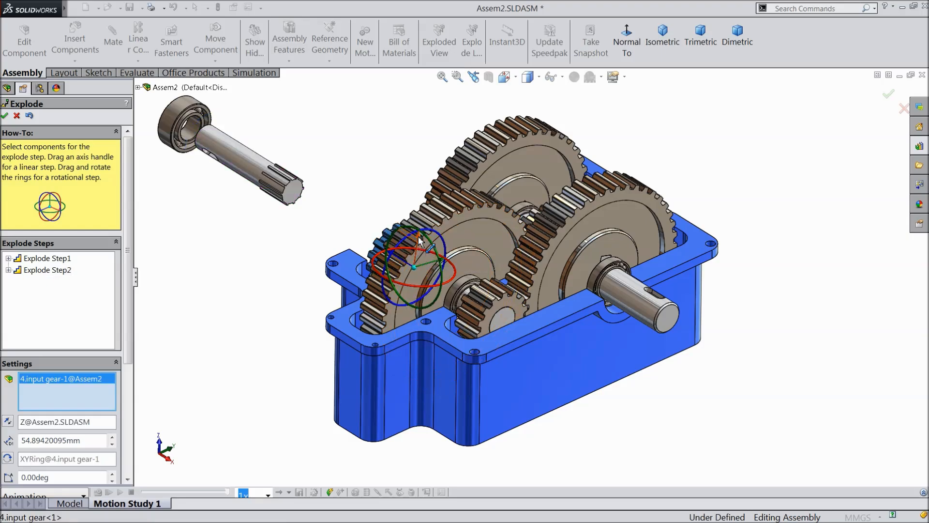
pyautogui.moveTo(419, 234); pyautogui.dragTo(312, 130)
pyautogui.click(409, 189)
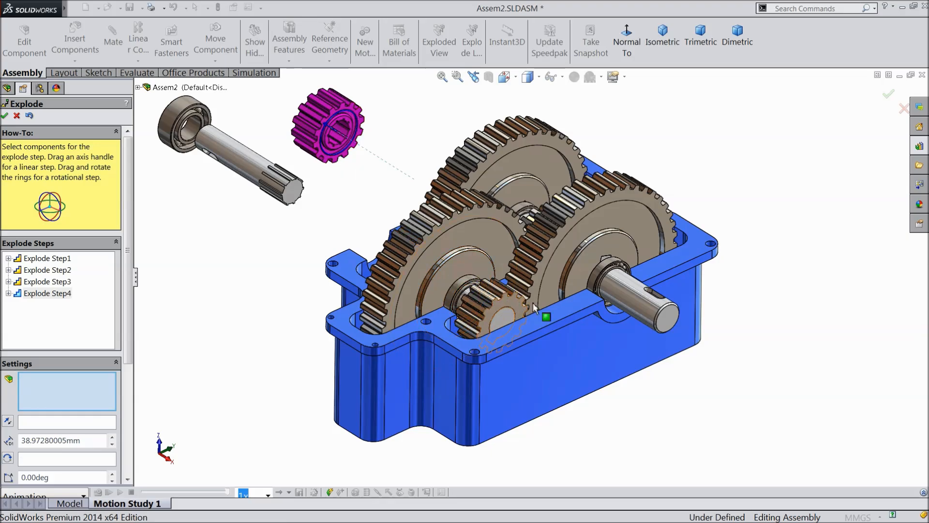
pyautogui.click(622, 293)
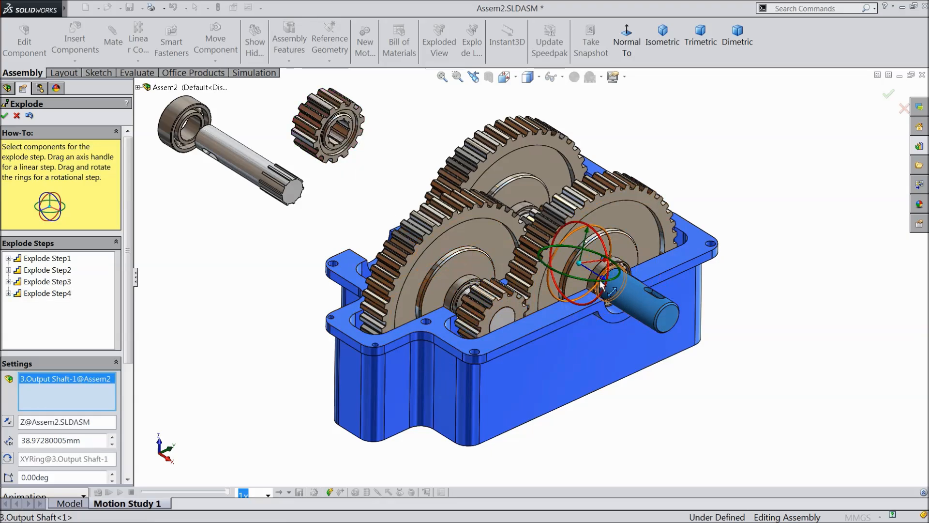
pyautogui.moveTo(603, 285); pyautogui.dragTo(745, 428)
pyautogui.click(29, 116)
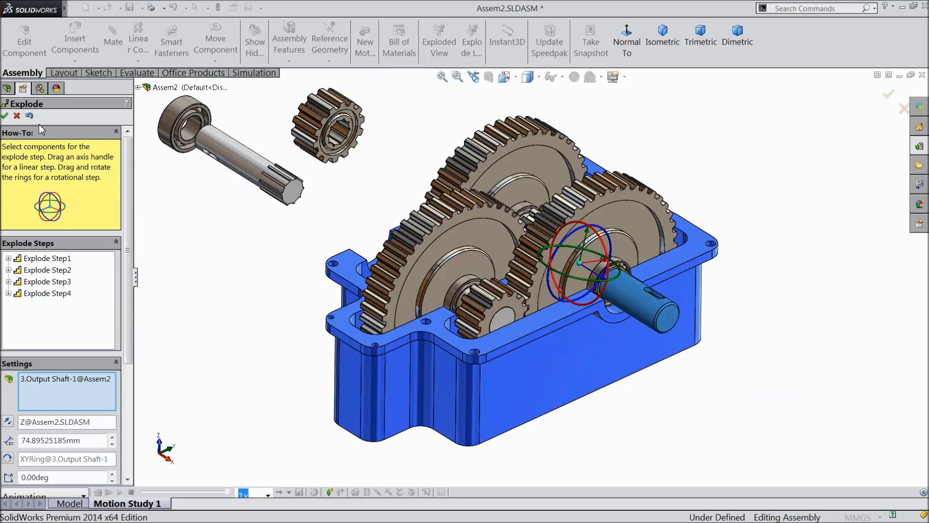
pyautogui.click(600, 274)
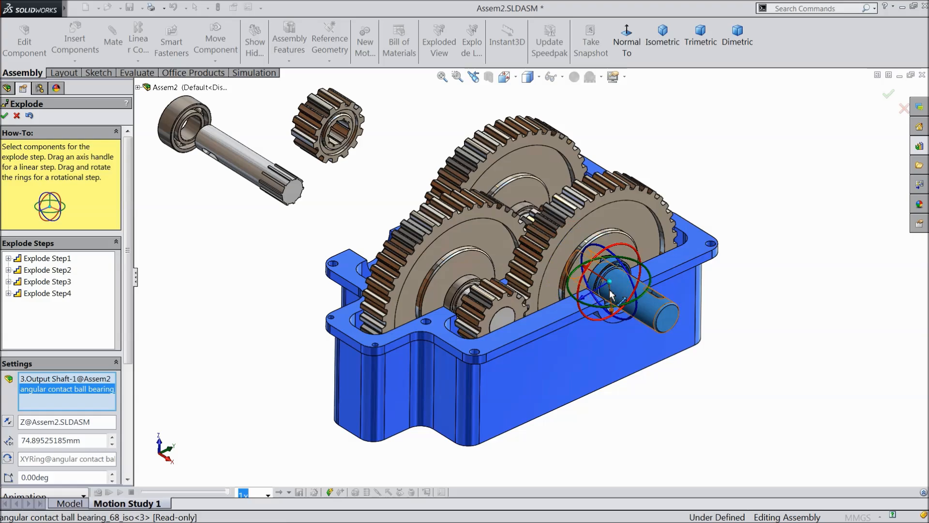
pyautogui.moveTo(586, 268); pyautogui.dragTo(606, 285)
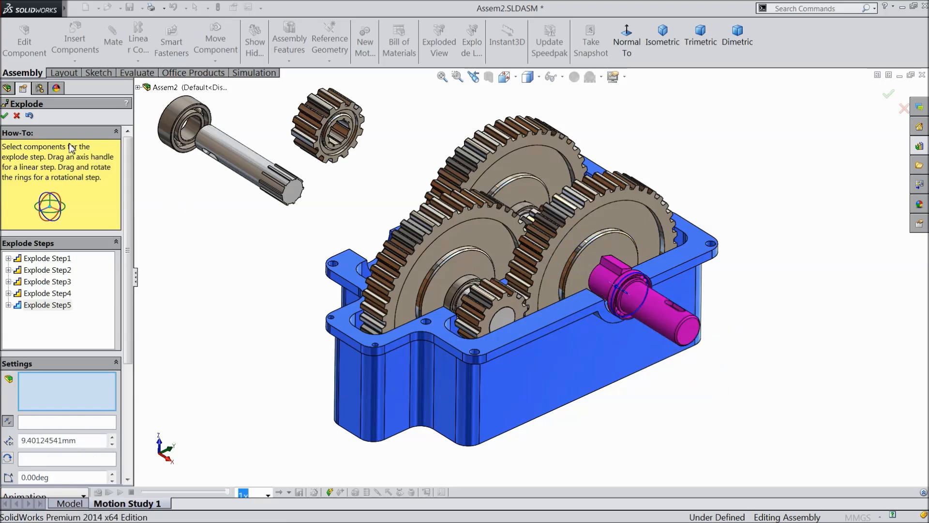
pyautogui.click(30, 116)
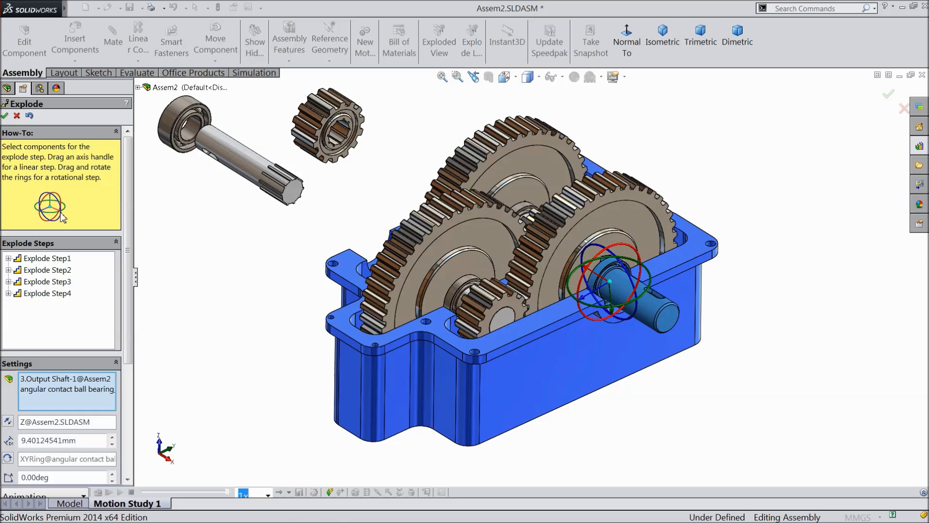
pyautogui.rightClick(50, 393)
pyautogui.click(72, 396)
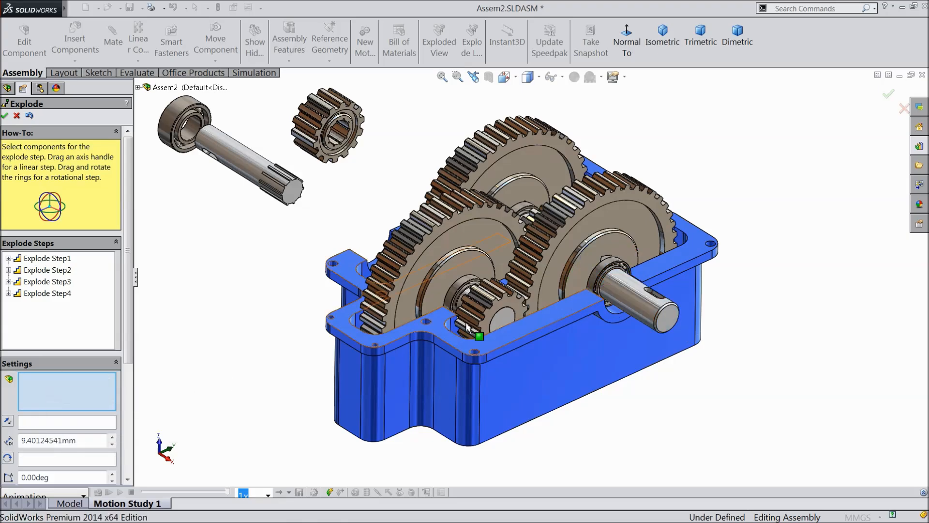
# Explode the output-side angular contact bearing about 103 mm and the output shaft about 66 mm outward along the shaft axis.
pyautogui.click(603, 265)
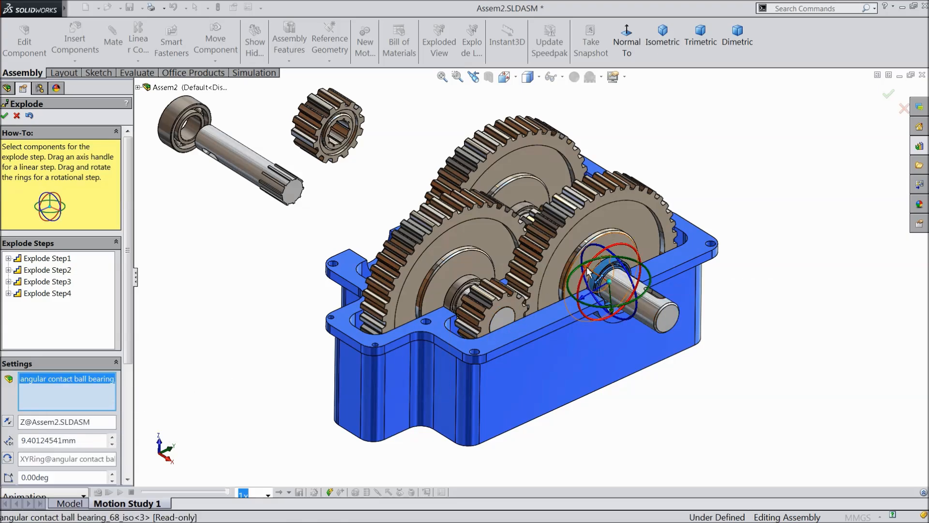
pyautogui.moveTo(587, 266); pyautogui.dragTo(799, 441)
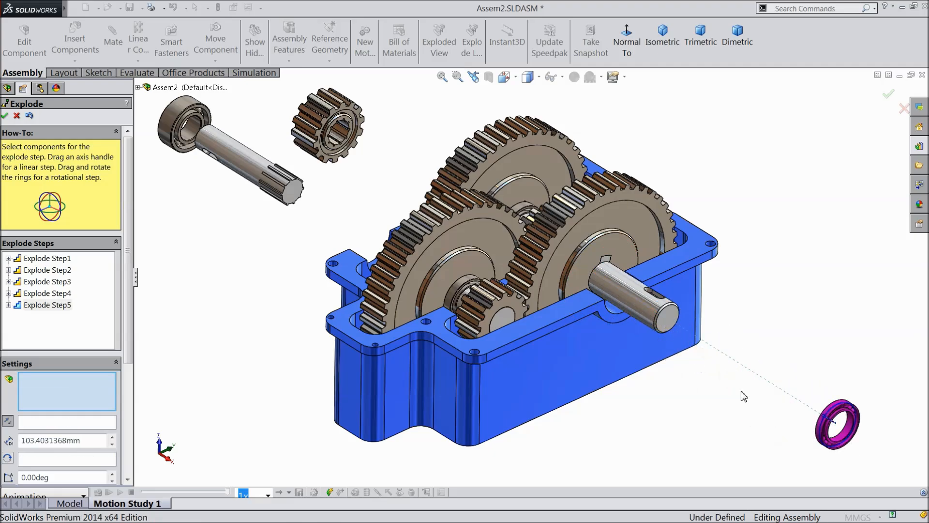
pyautogui.click(586, 273)
pyautogui.moveTo(584, 271); pyautogui.dragTo(746, 391)
# Explode the output shaft's gear about 47 mm upward and 59 mm outward, and the front middle gear about 37 mm outward along its shaft.
pyautogui.click(580, 232)
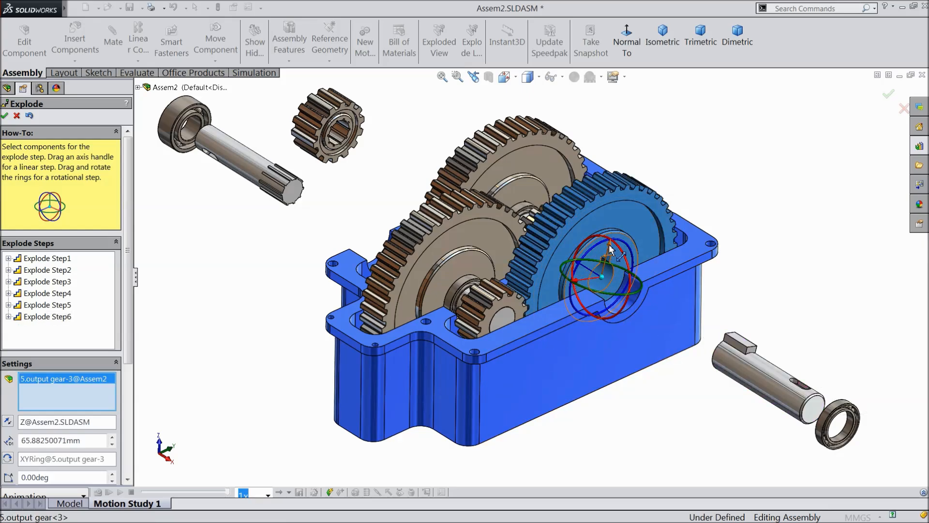
pyautogui.moveTo(610, 250); pyautogui.dragTo(628, 103)
pyautogui.click(622, 167)
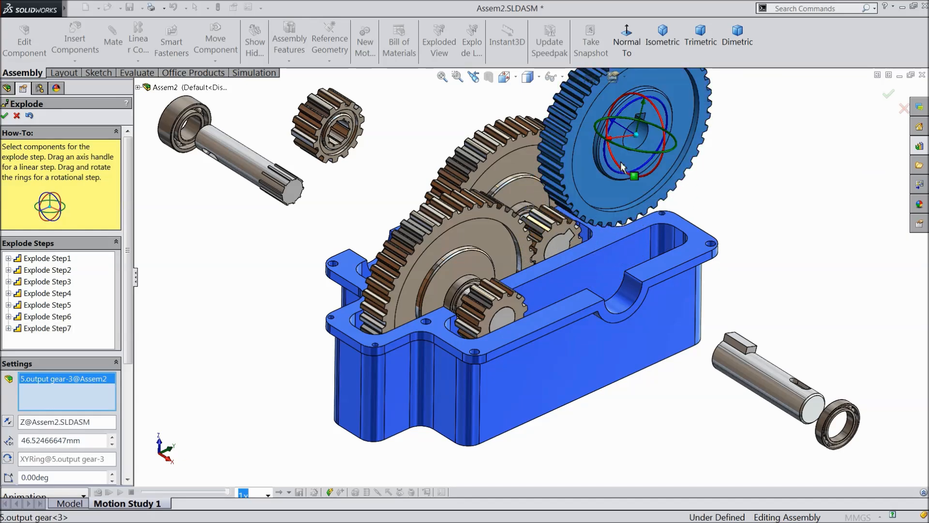
pyautogui.moveTo(631, 145); pyautogui.dragTo(750, 222)
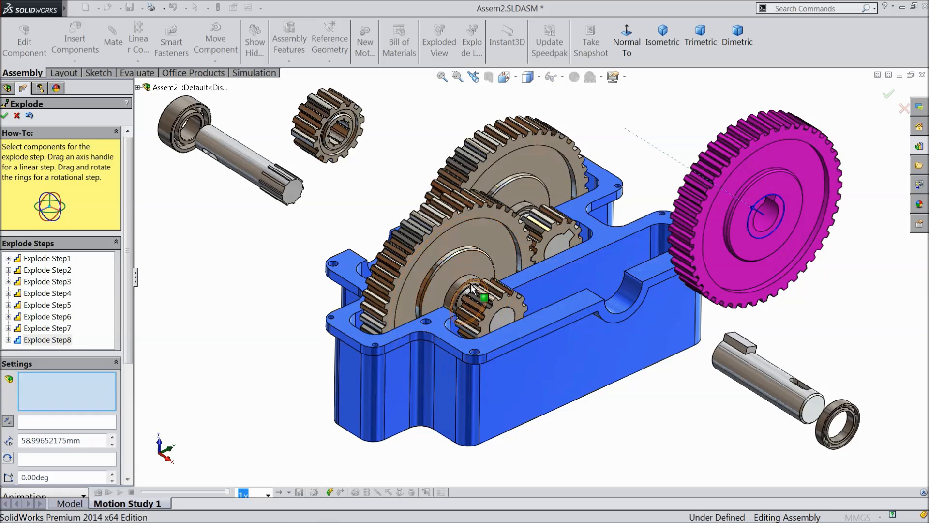
pyautogui.click(496, 312)
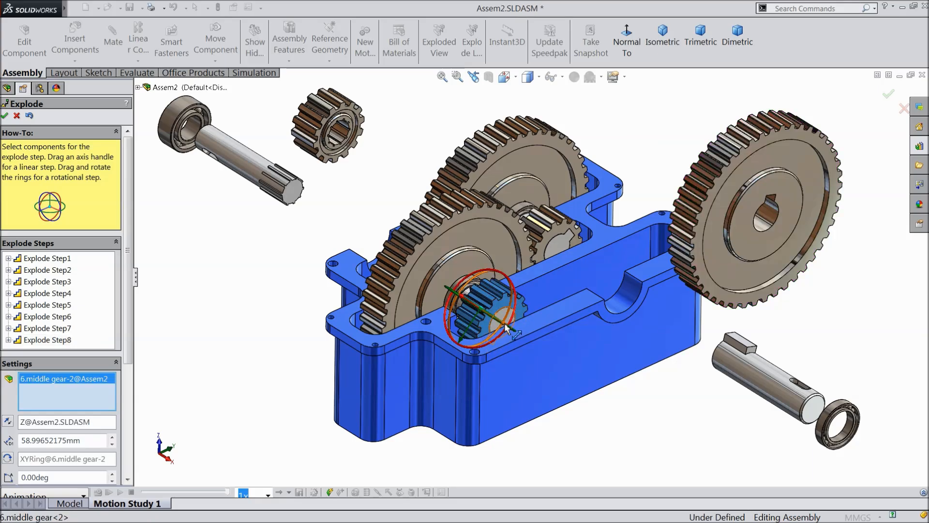
pyautogui.moveTo(506, 329); pyautogui.dragTo(579, 397)
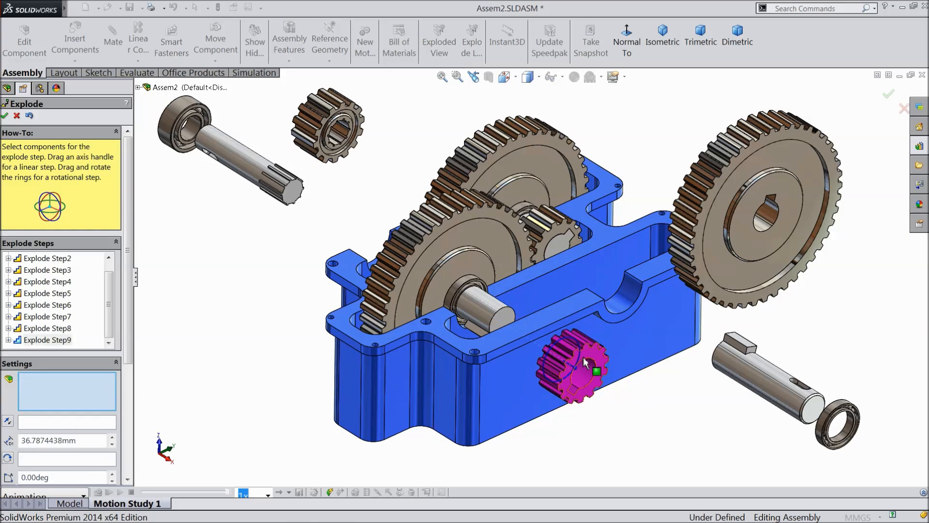
pyautogui.moveTo(546, 353); pyautogui.dragTo(586, 379)
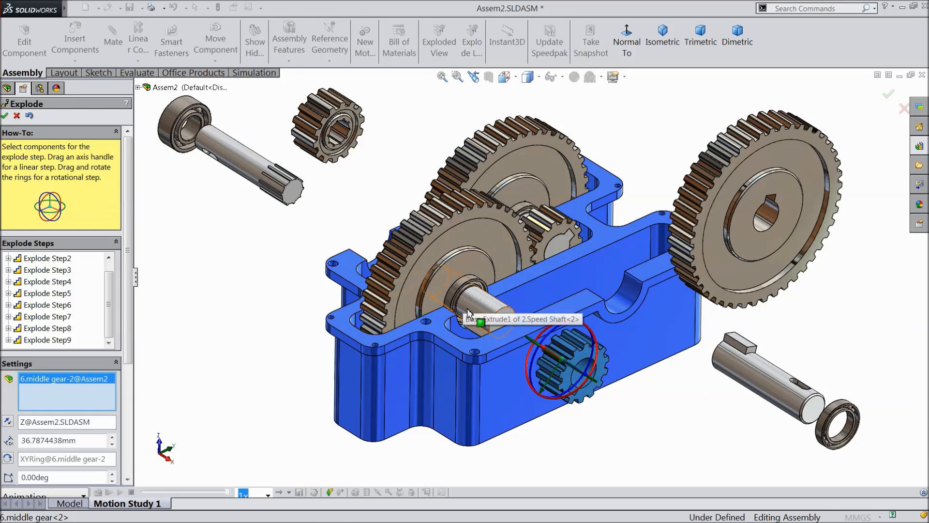
pyautogui.click(482, 315)
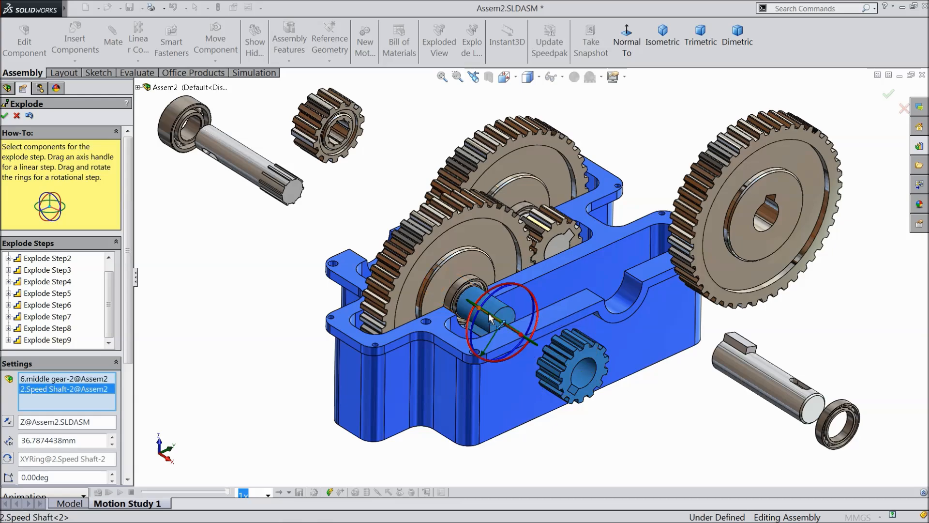
pyautogui.moveTo(523, 339); pyautogui.dragTo(540, 354)
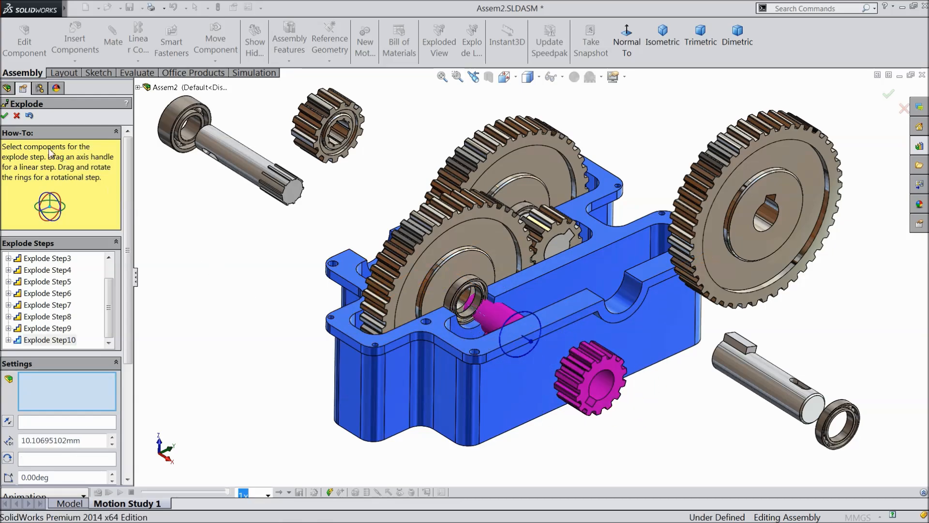
pyautogui.click(29, 116)
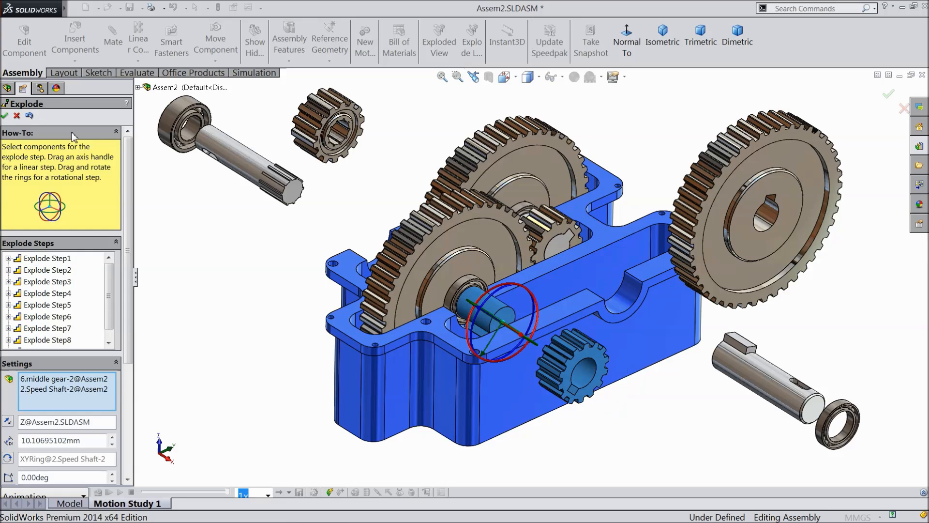
pyautogui.rightClick(43, 387)
pyautogui.click(82, 391)
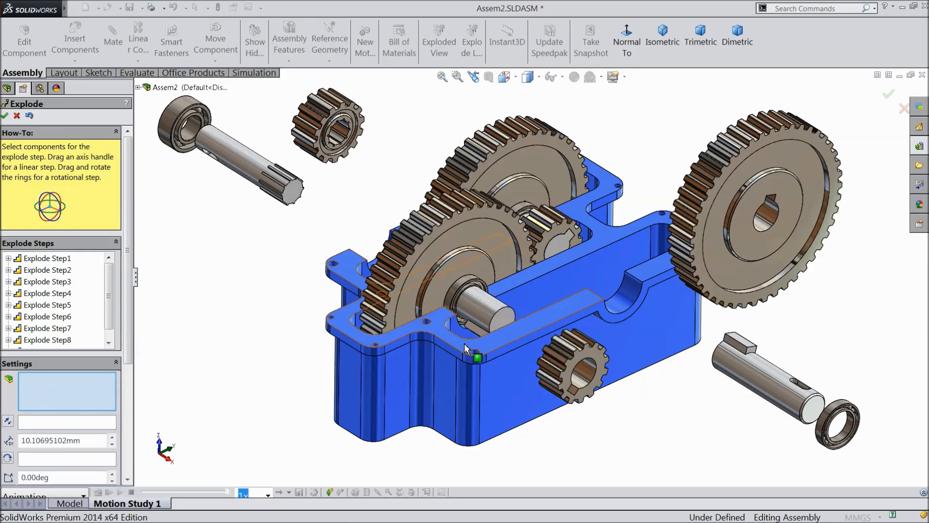
# Explode the front speed shaft about 84 mm outward along its axis, past the middle gear.
pyautogui.click(492, 315)
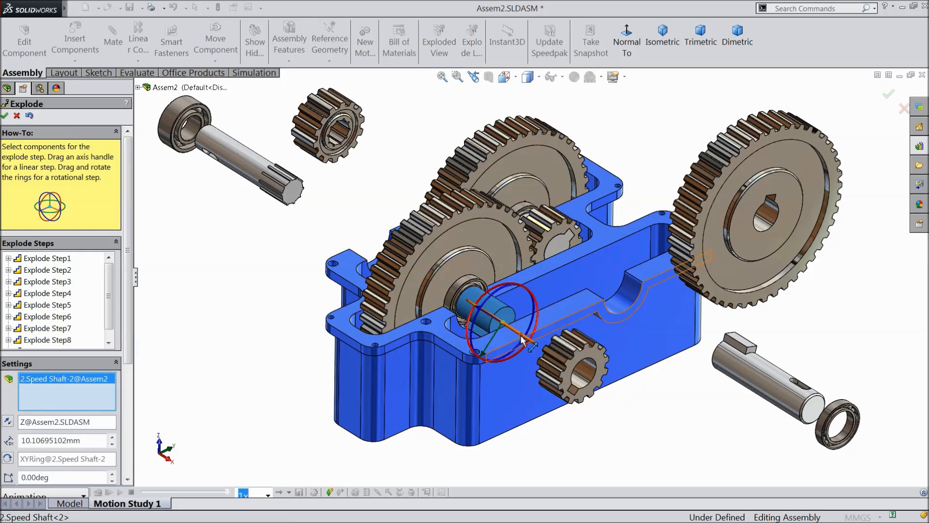
pyautogui.moveTo(522, 338); pyautogui.dragTo(697, 462)
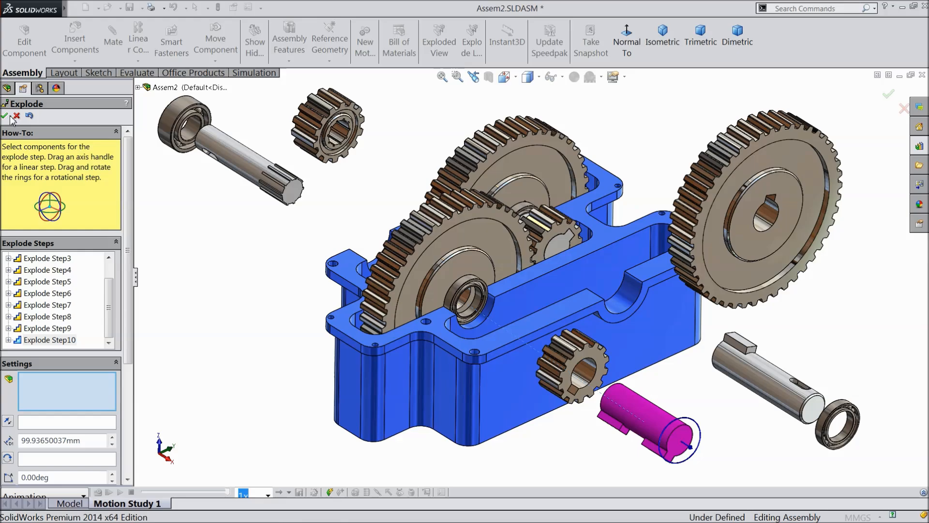
pyautogui.click(28, 116)
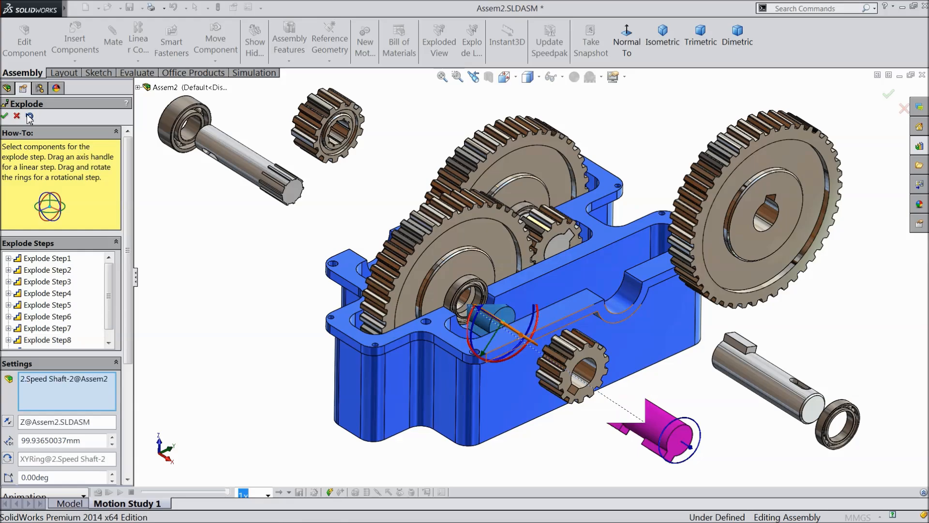
pyautogui.moveTo(297, 283); pyautogui.dragTo(276, 336, button='middle')
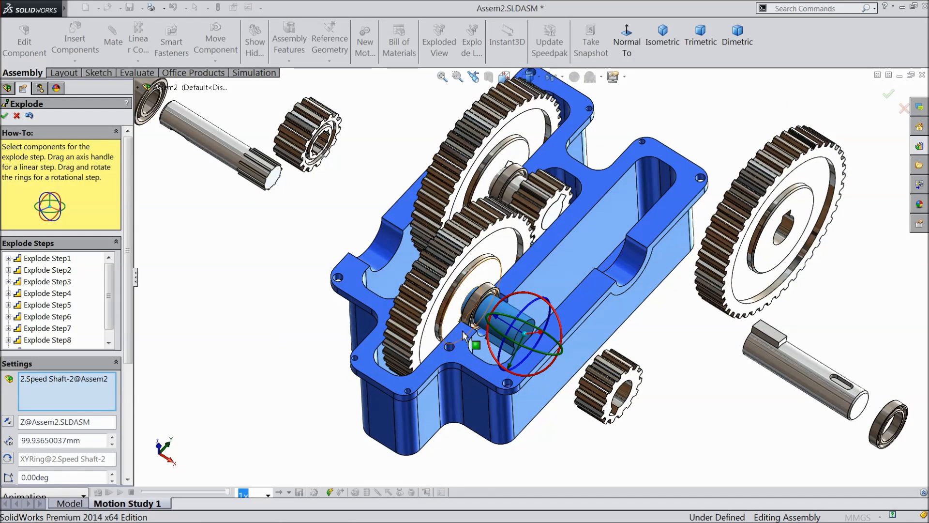
pyautogui.moveTo(498, 322); pyautogui.dragTo(736, 440)
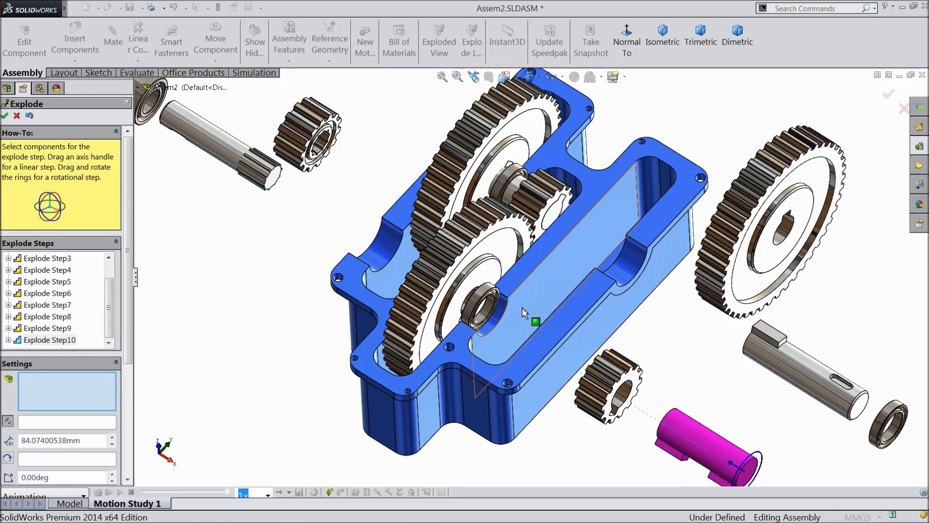
# Explode the front speed shaft's angular contact bearing about 24 mm upward and about 74 mm outward along the shaft axis.
pyautogui.click(478, 304)
pyautogui.moveTo(494, 301); pyautogui.dragTo(490, 289, button='middle')
pyautogui.moveTo(483, 290); pyautogui.dragTo(483, 247)
pyautogui.click(483, 248)
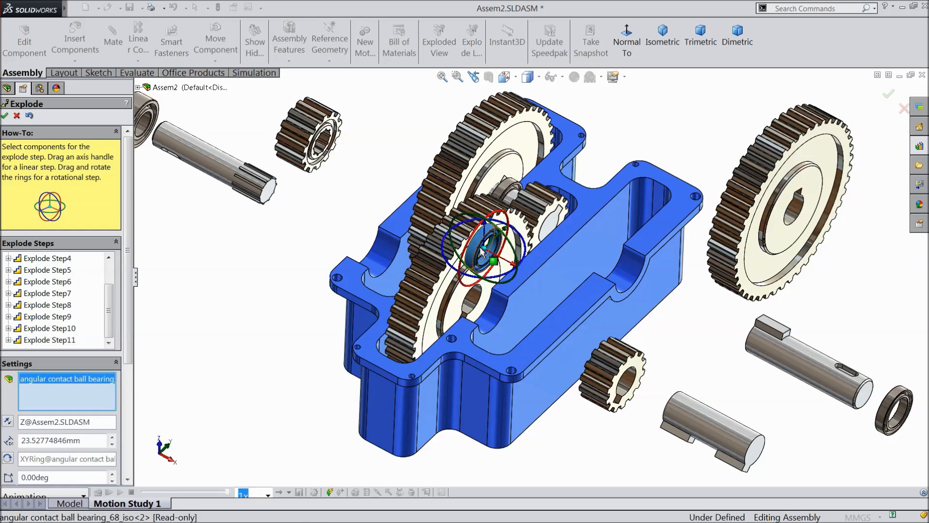
pyautogui.moveTo(524, 270); pyautogui.dragTo(720, 381)
# Try to explode the front output gear out of the housing, undo the stray move and rotation, and deselect the gear.
pyautogui.click(455, 267)
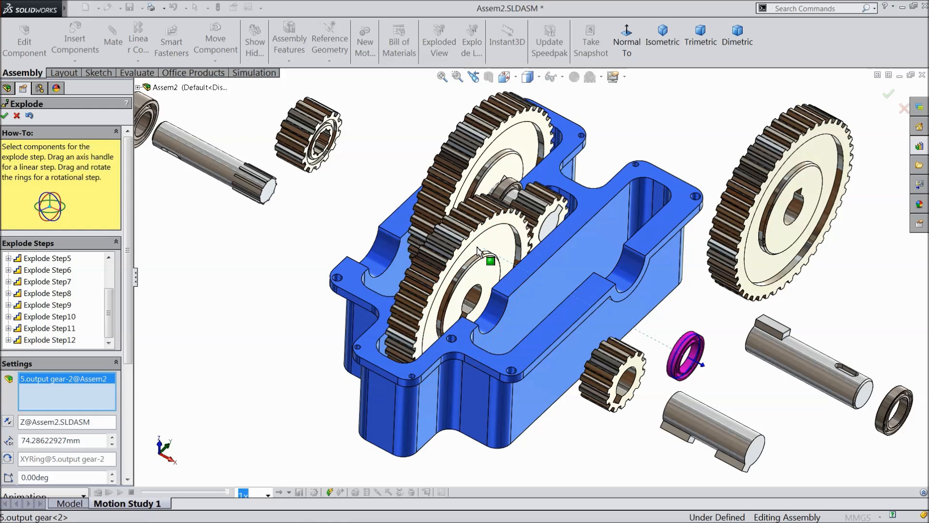
pyautogui.moveTo(467, 264)
pyautogui.mouseDown(button='middle')
pyautogui.moveTo(474, 258)
pyautogui.moveTo(451, 243)
pyautogui.moveTo(438, 266)
pyautogui.moveTo(457, 250)
pyautogui.mouseUp(button='middle')
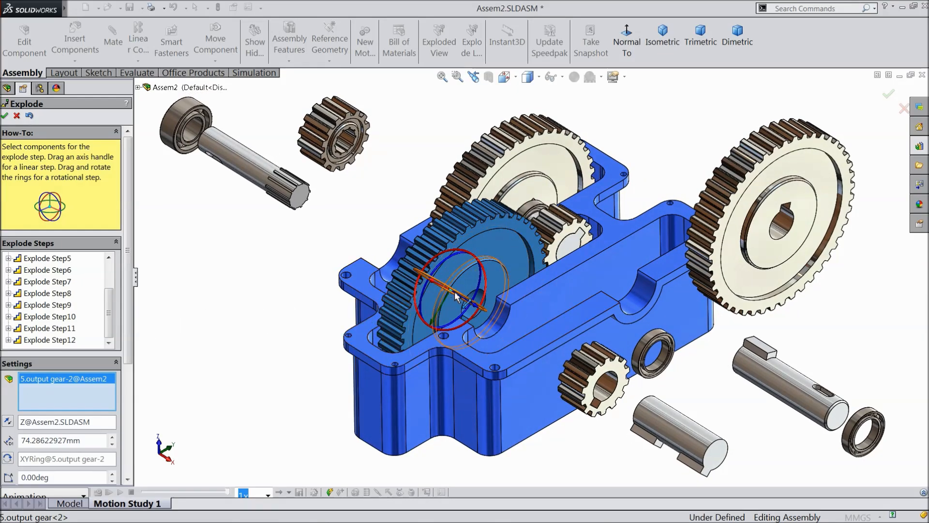
pyautogui.click(440, 254)
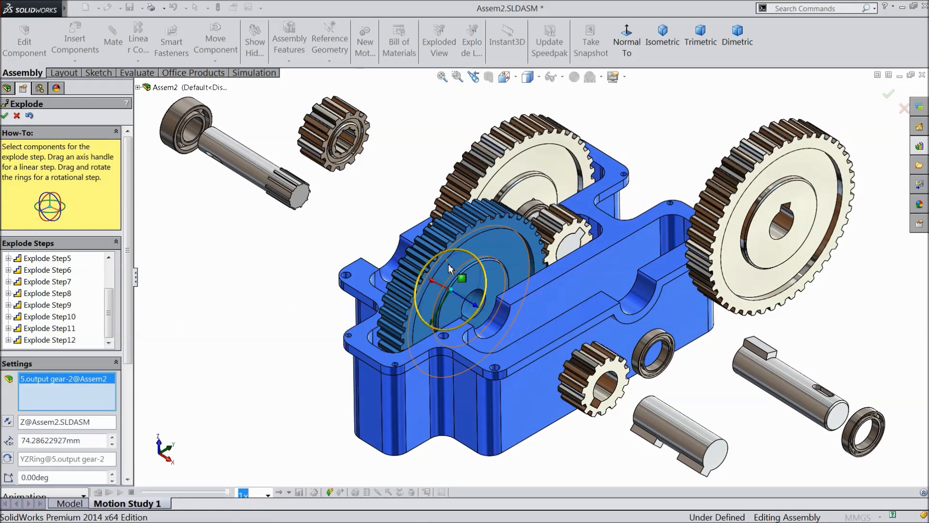
pyautogui.moveTo(462, 290); pyautogui.dragTo(455, 288, button='middle')
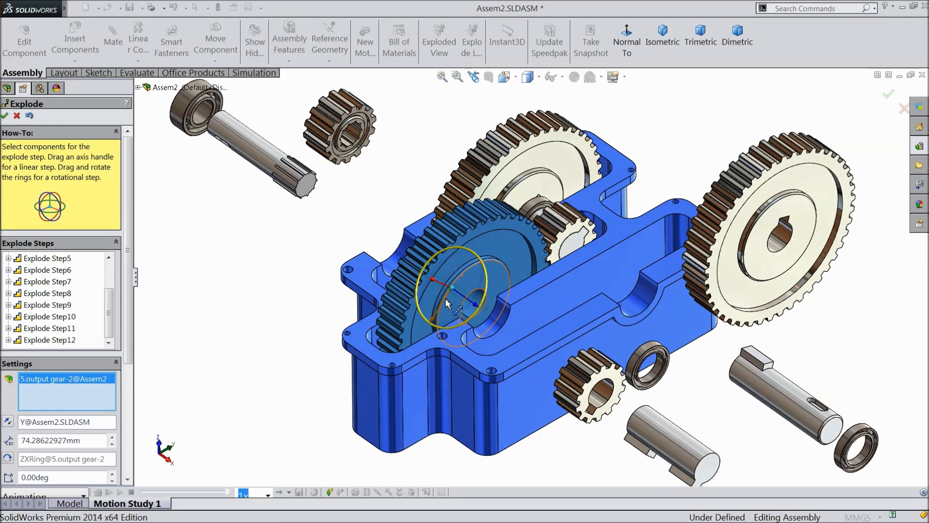
pyautogui.moveTo(446, 298); pyautogui.dragTo(448, 296)
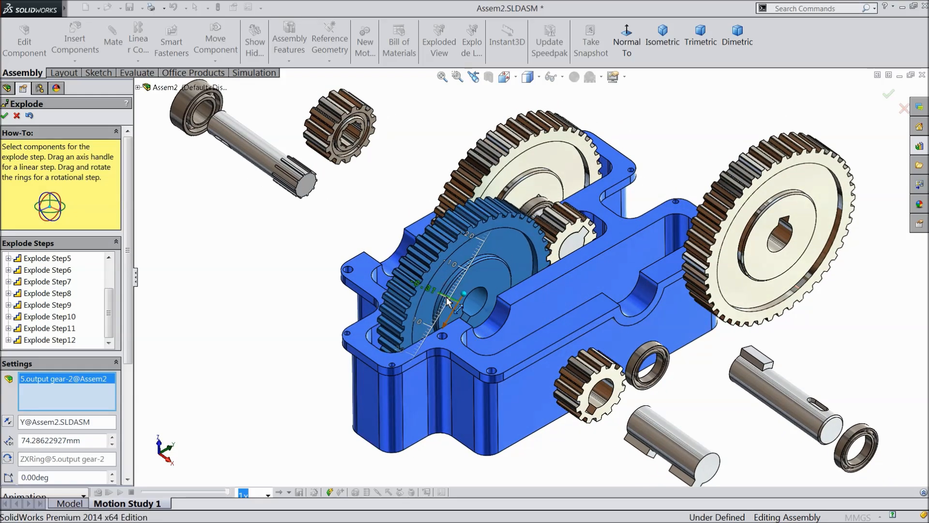
pyautogui.click(29, 116)
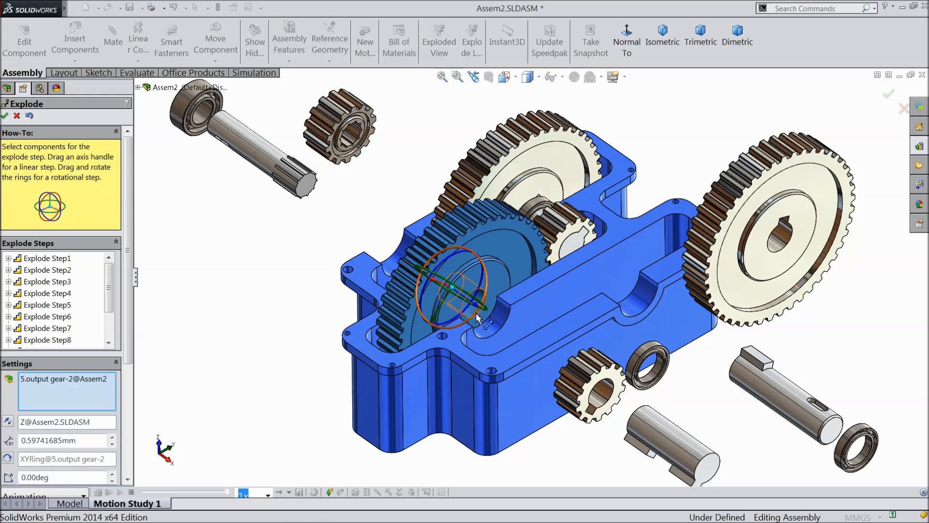
pyautogui.moveTo(477, 318); pyautogui.dragTo(482, 326)
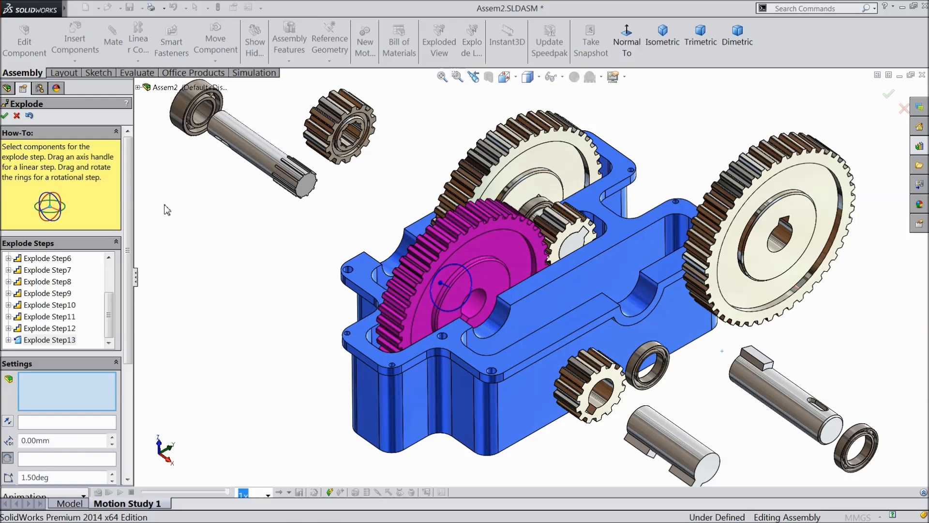
pyautogui.click(29, 117)
pyautogui.scroll(-3, 527, 326)
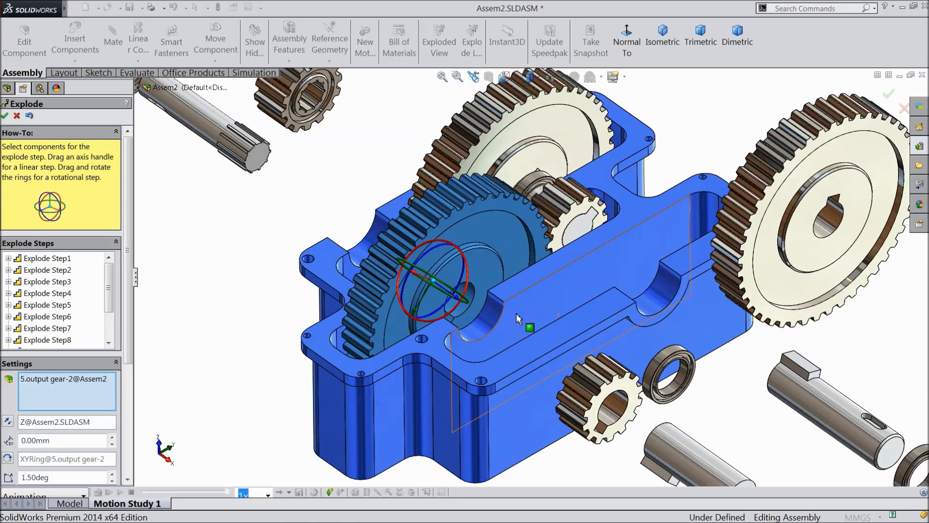
pyautogui.moveTo(532, 294); pyautogui.dragTo(526, 317, button='middle')
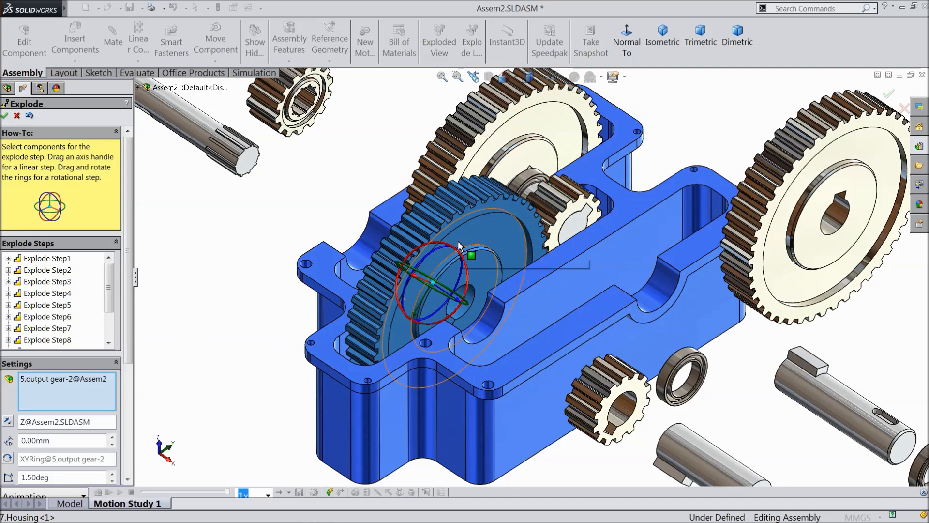
pyautogui.click(496, 224)
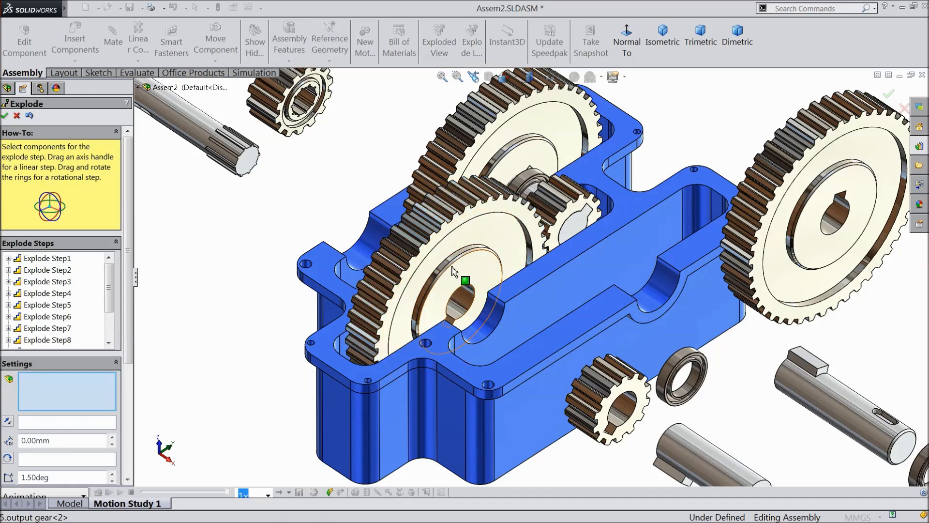
# Explode the rear speed shaft about 61 mm outward along its axis, past the outer face of the large gear.
pyautogui.scroll(-2, 564, 206)
pyautogui.scroll(3, 563, 203)
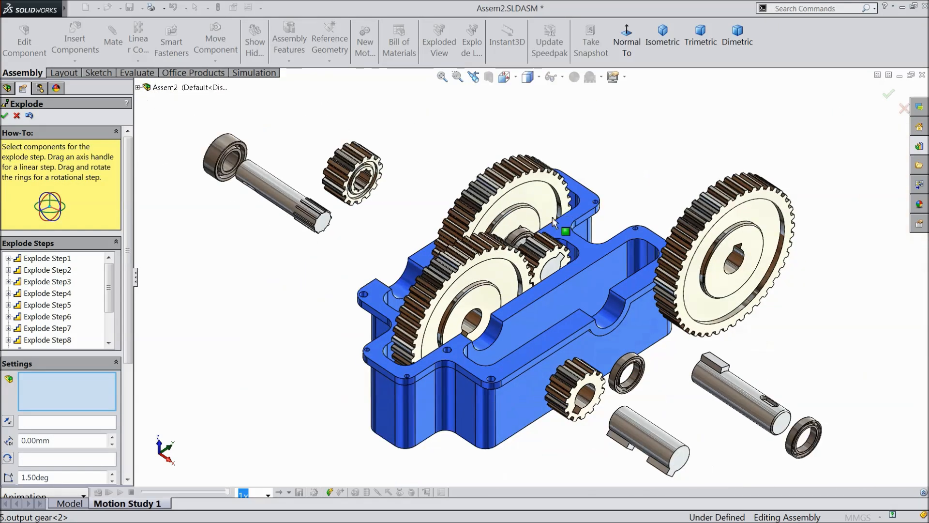
pyautogui.moveTo(553, 217); pyautogui.dragTo(602, 284, button='middle')
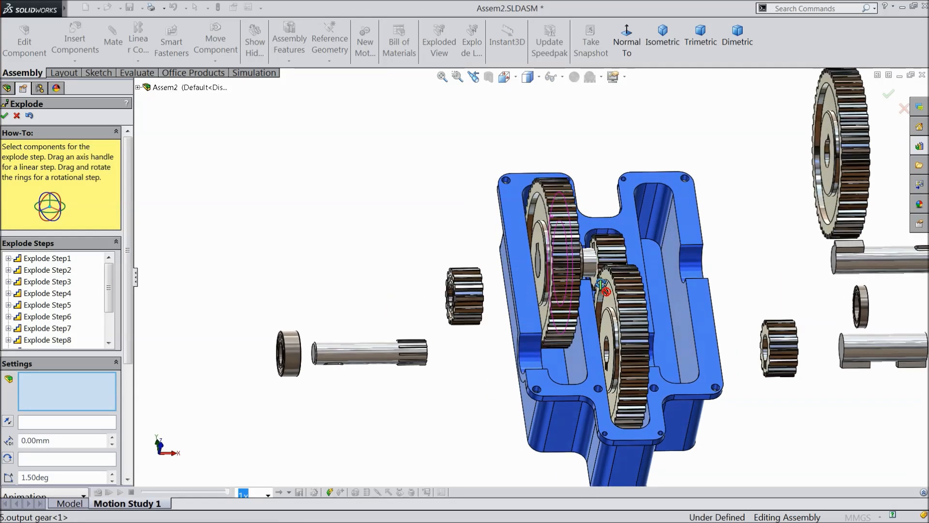
pyautogui.click(539, 270)
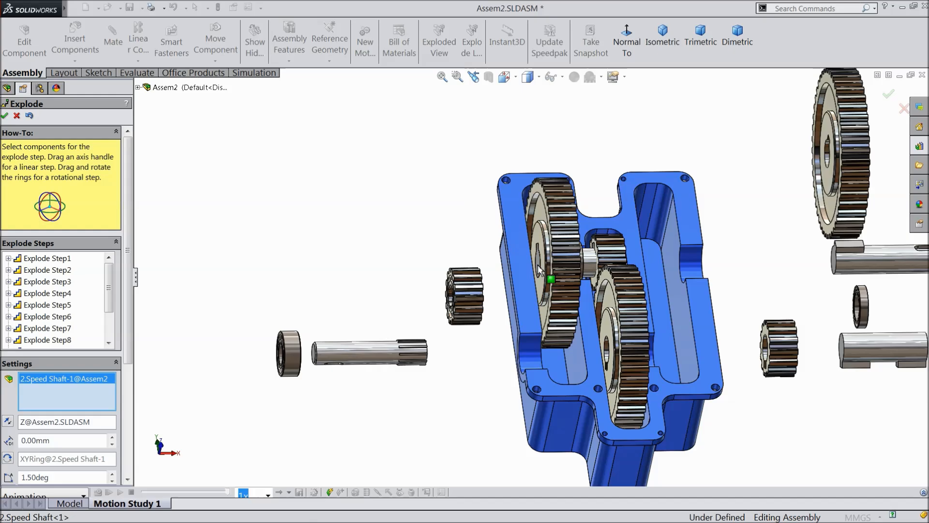
pyautogui.moveTo(612, 278); pyautogui.dragTo(600, 251, button='middle')
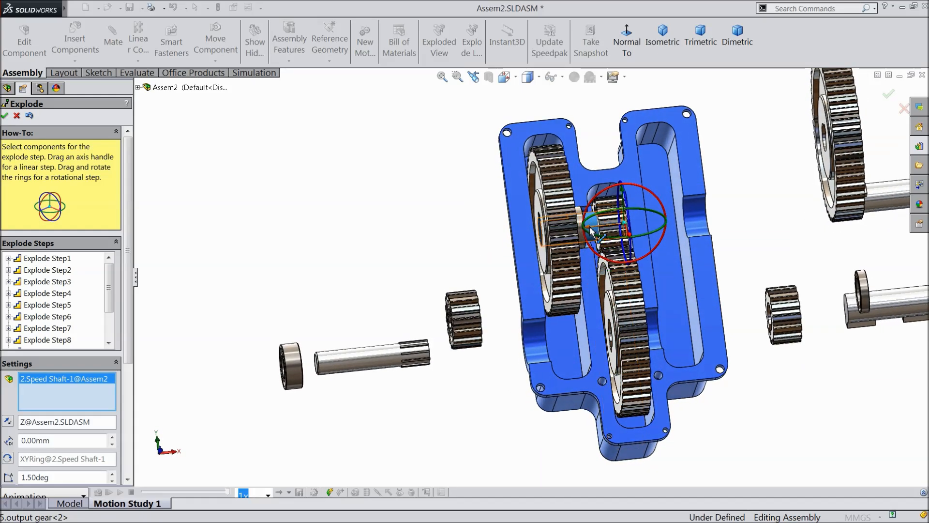
pyautogui.moveTo(590, 231); pyautogui.dragTo(444, 233)
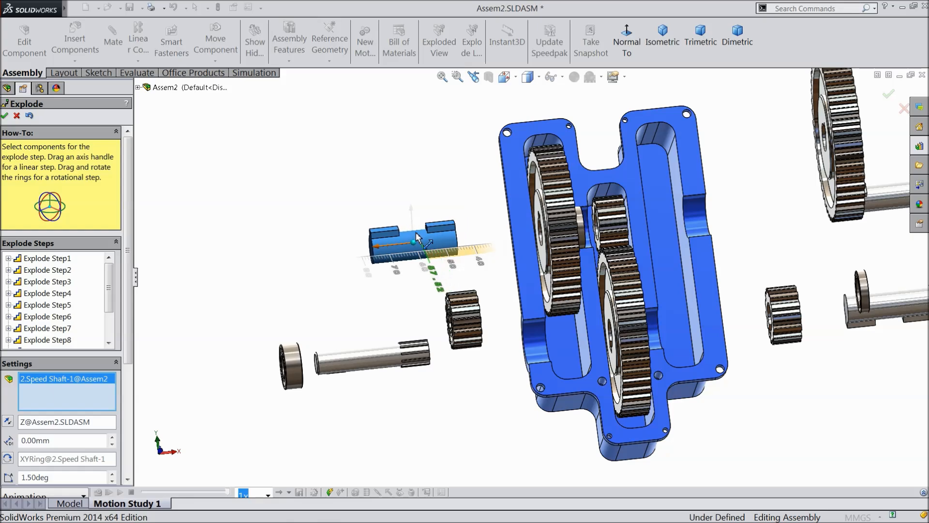
pyautogui.moveTo(417, 238); pyautogui.dragTo(422, 239)
# Try to explode the rear output gear, undo its rotation, and clear the component selection.
pyautogui.moveTo(515, 272); pyautogui.dragTo(543, 194, button='middle')
pyautogui.click(544, 192)
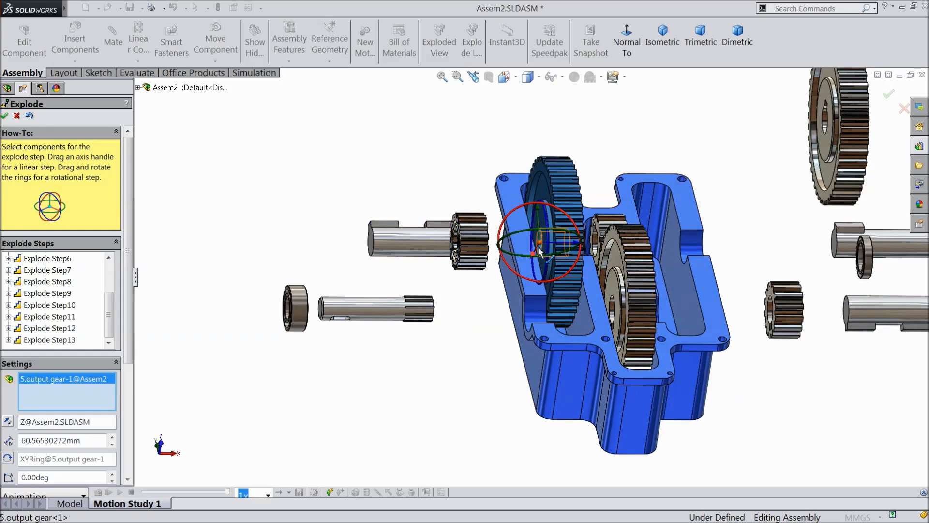
pyautogui.moveTo(553, 250); pyautogui.dragTo(544, 276, button='middle')
pyautogui.scroll(-5, 538, 260)
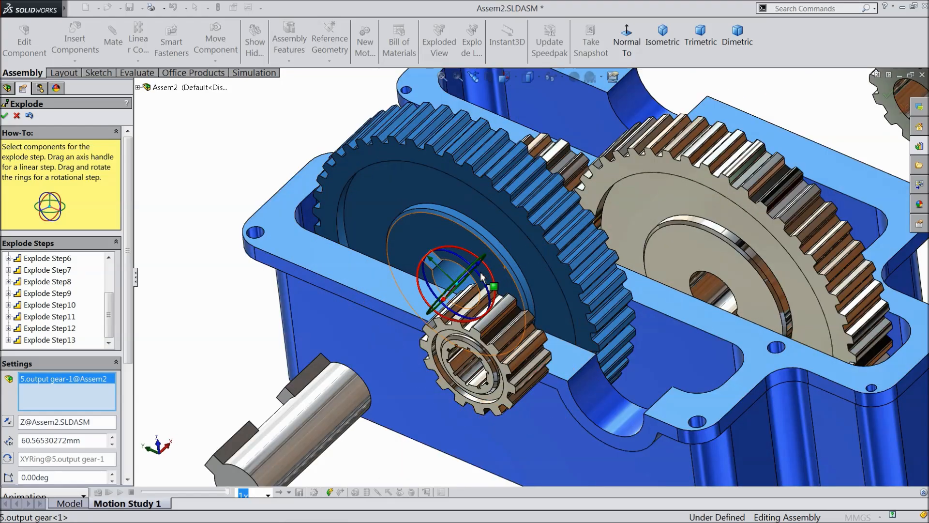
pyautogui.moveTo(479, 276); pyautogui.dragTo(498, 323)
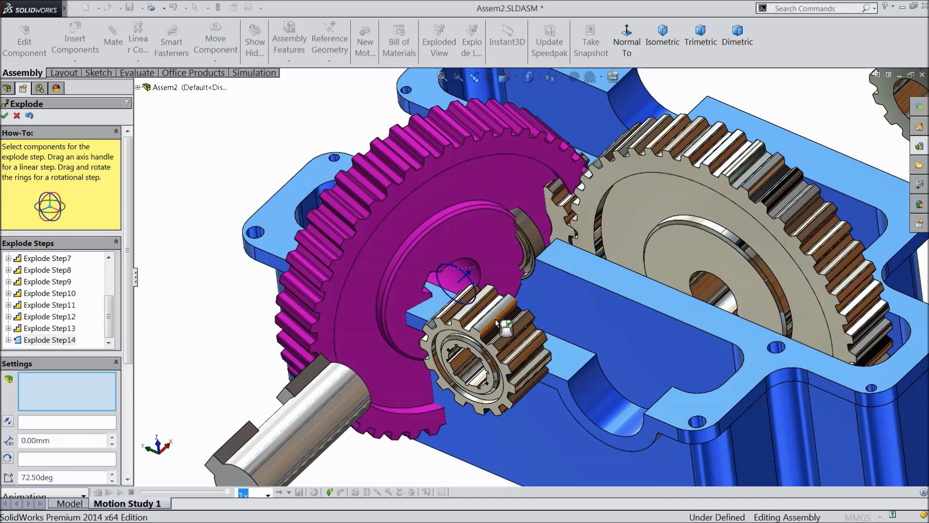
pyautogui.click(446, 242)
pyautogui.moveTo(495, 283); pyautogui.dragTo(301, 242, button='middle')
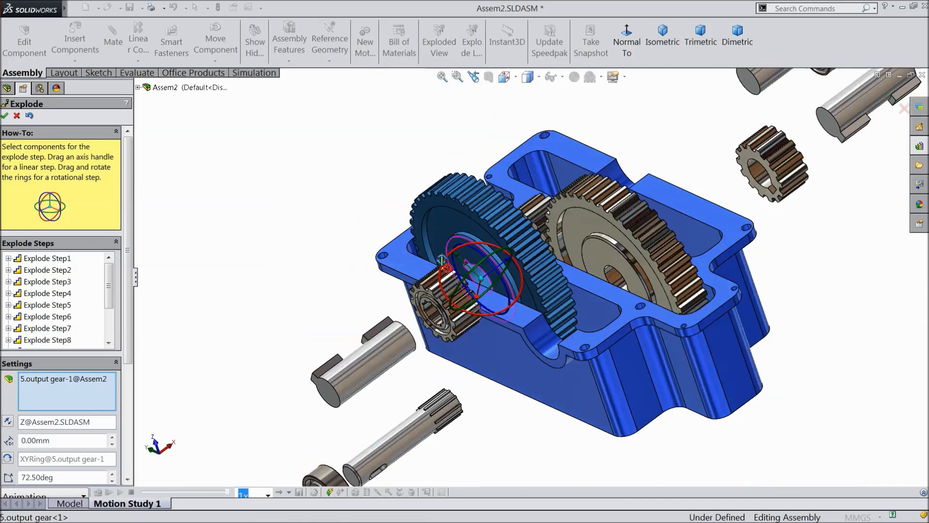
pyautogui.moveTo(442, 261); pyautogui.dragTo(379, 346, button='middle')
pyautogui.scroll(-2, 548, 330)
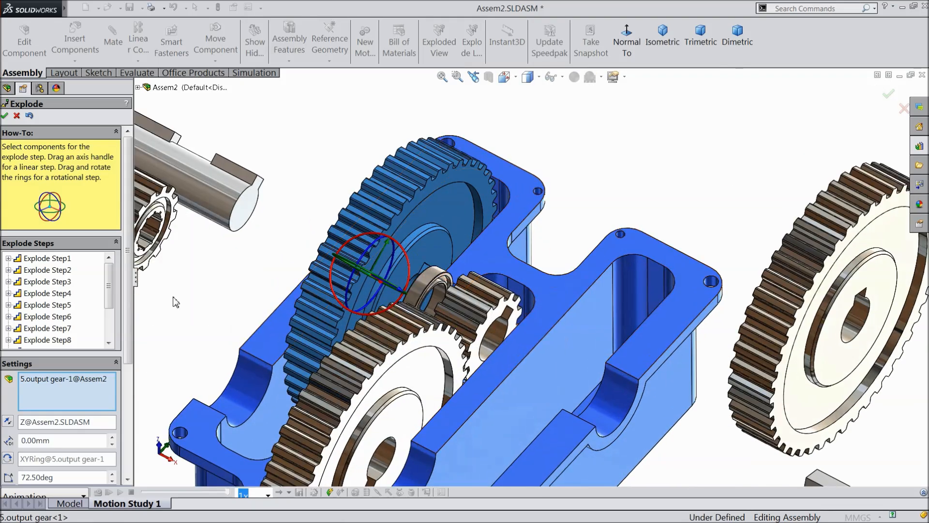
pyautogui.rightClick(56, 391)
pyautogui.click(145, 393)
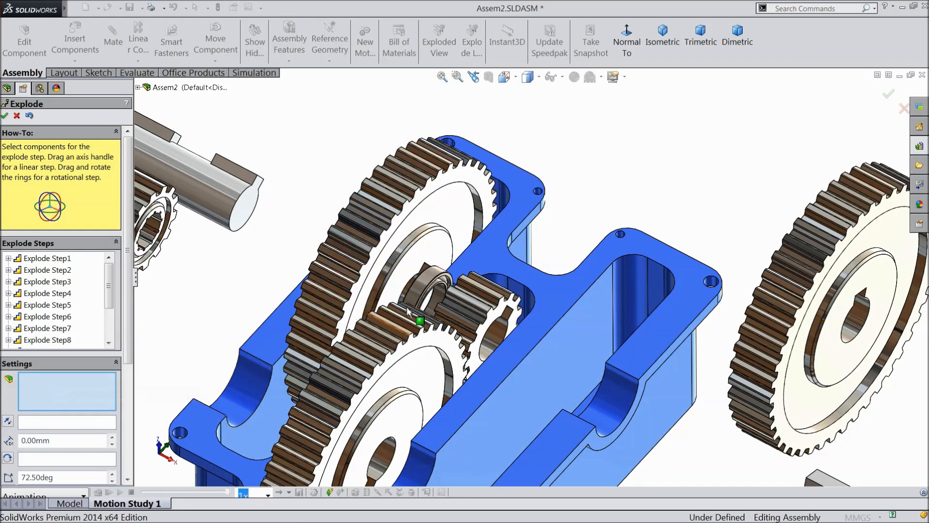
# Explode the rear speed shaft's angular contact bearing upward and about 68 mm outward along the shaft axis.
pyautogui.click(430, 286)
pyautogui.moveTo(430, 289); pyautogui.dragTo(750, 309)
pyautogui.click(438, 154)
# Try to explode the rear middle gear out of the housing and undo its rotation.
pyautogui.click(472, 313)
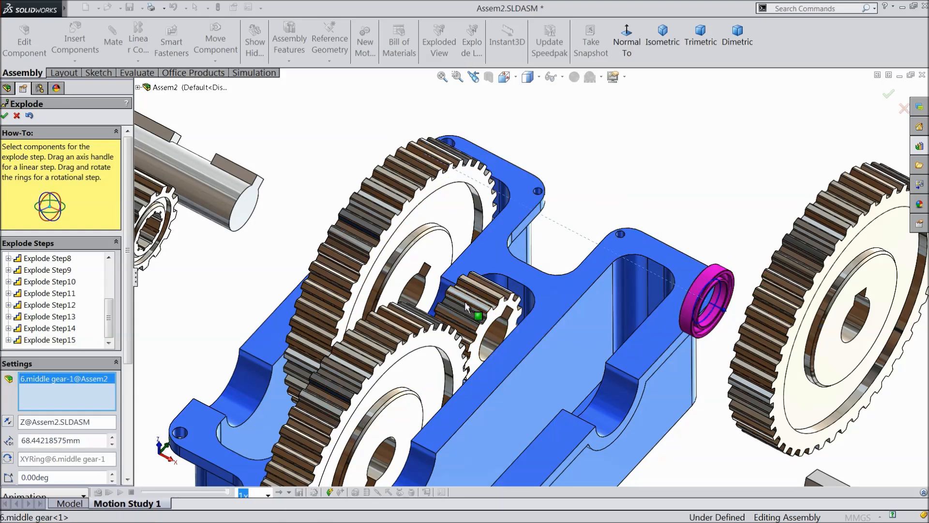
pyautogui.moveTo(475, 296); pyautogui.dragTo(455, 286, button='middle')
pyautogui.scroll(-6, 466, 292)
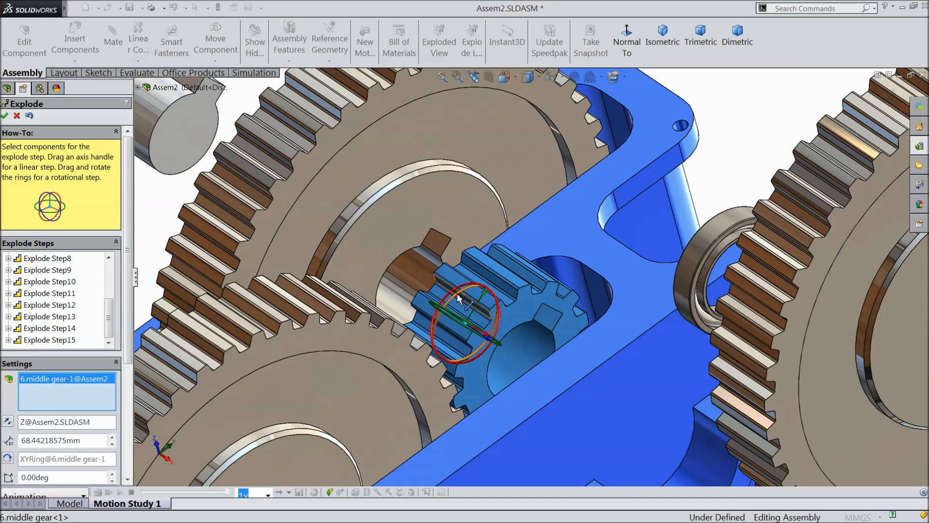
pyautogui.moveTo(457, 292); pyautogui.dragTo(442, 345)
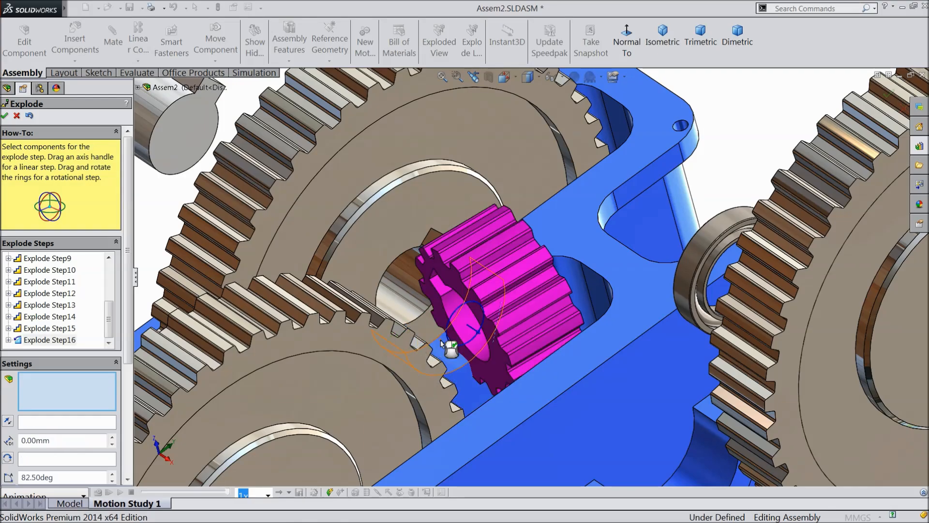
pyautogui.click(29, 116)
# Try an 87.50° rotation angle for the rear middle gear and clear the component selection.
pyautogui.moveTo(556, 342); pyautogui.dragTo(537, 339, button='middle')
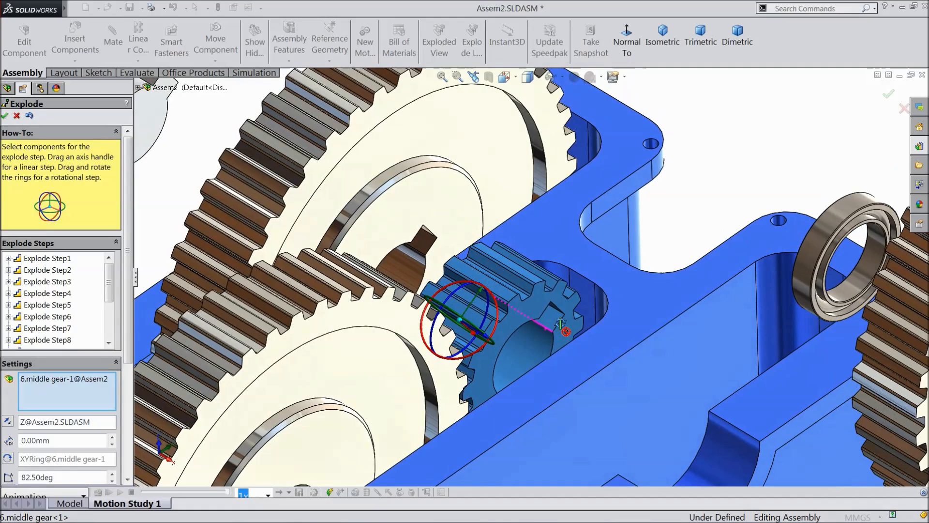
pyautogui.scroll(3, 488, 335)
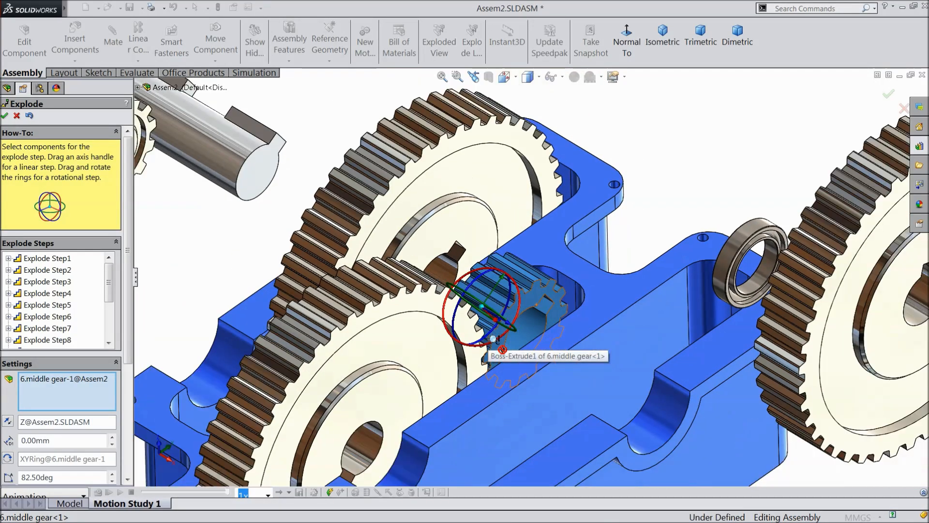
pyautogui.scroll(-2, 125, 356)
pyautogui.moveTo(125, 356); pyautogui.dragTo(125, 429)
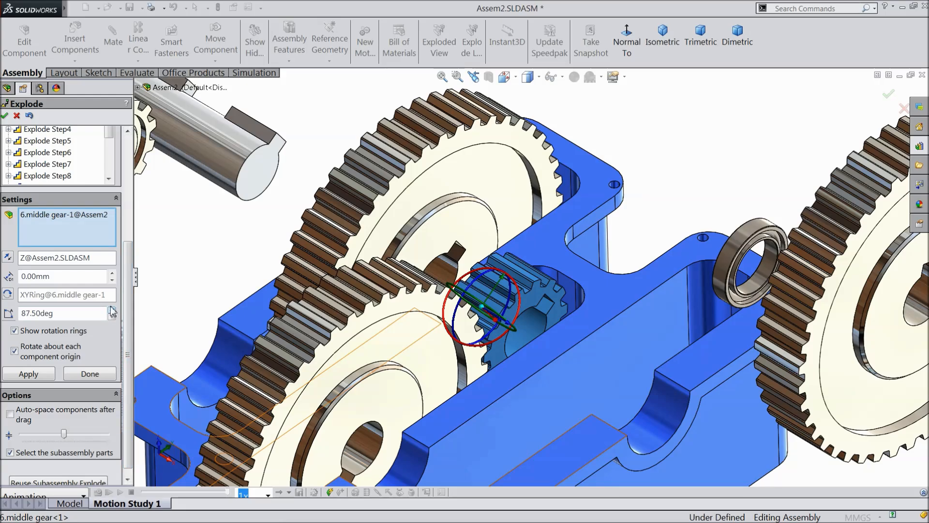
pyautogui.scroll(-6, 493, 331)
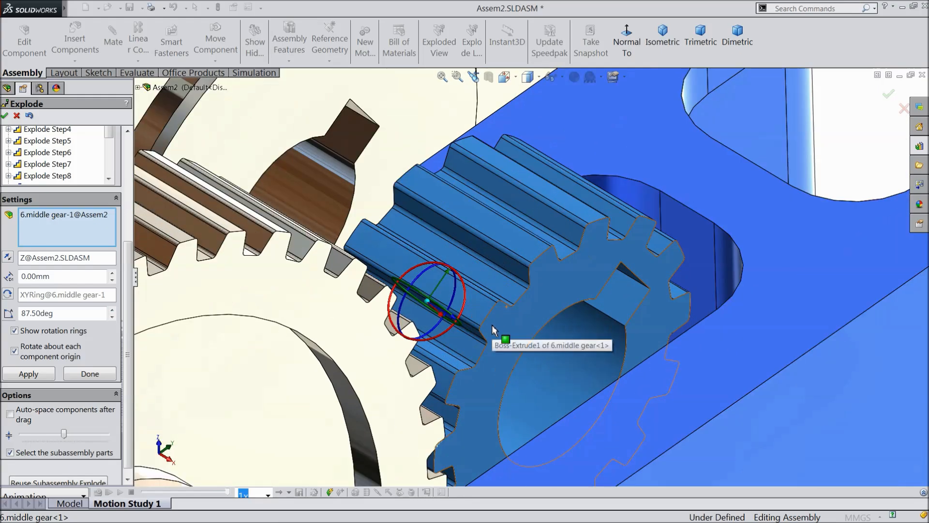
pyautogui.scroll(8, 492, 329)
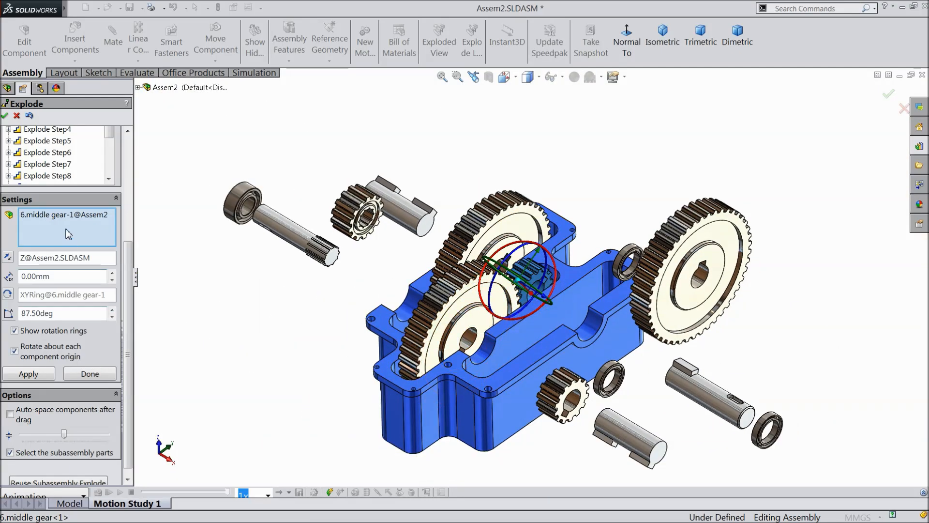
pyautogui.rightClick(68, 234)
pyautogui.click(97, 235)
# Explode the front output gear together with an angular contact bearing about 48 mm along the shaft axis toward the input shaft side.
pyautogui.scroll(-3, 508, 336)
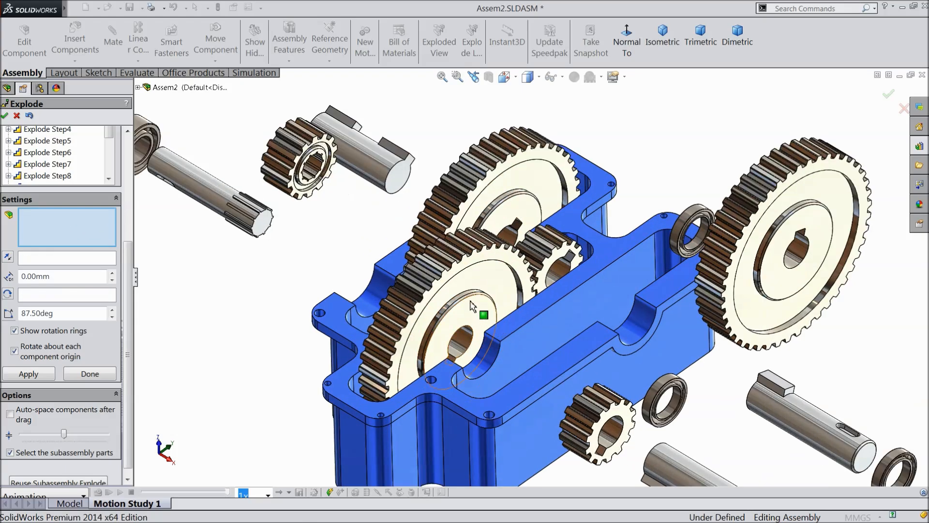
pyautogui.click(471, 303)
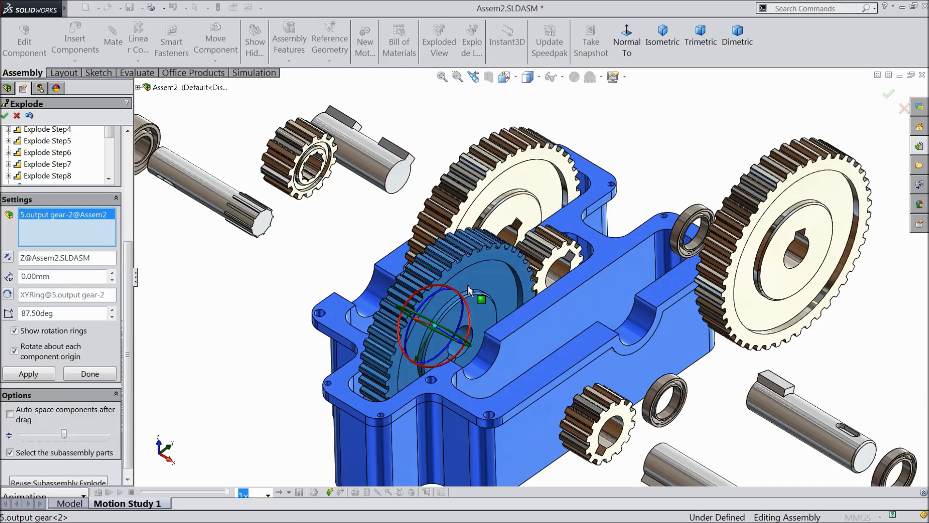
pyautogui.click(417, 320)
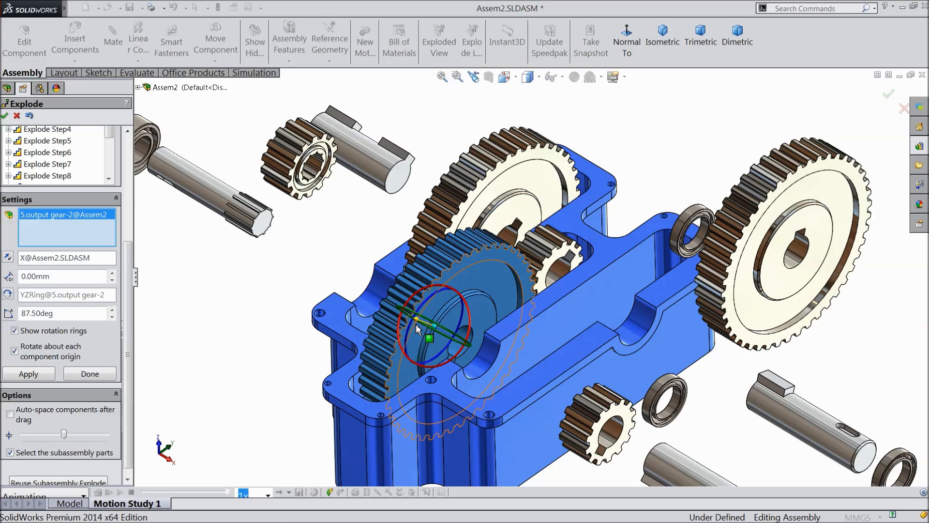
pyautogui.scroll(-3, 418, 333)
pyautogui.scroll(-2, 417, 331)
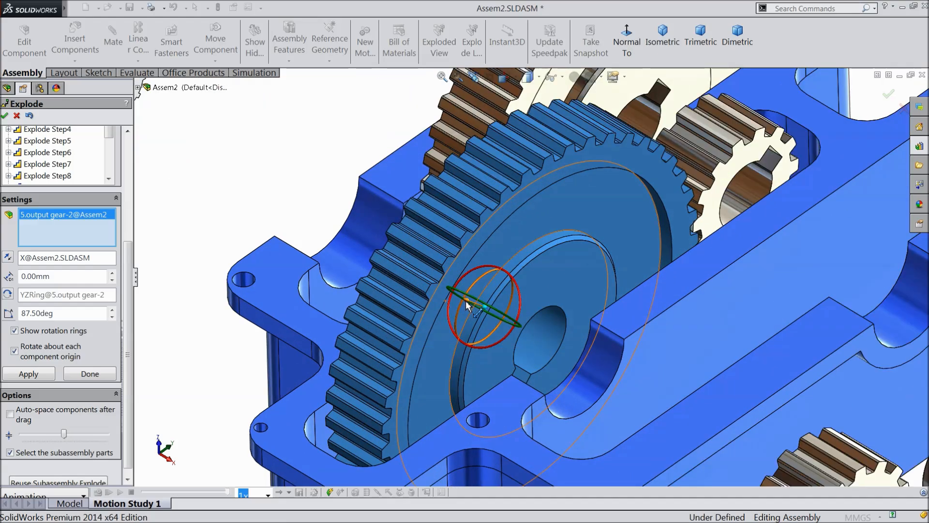
pyautogui.moveTo(477, 311); pyautogui.dragTo(466, 342, button='middle')
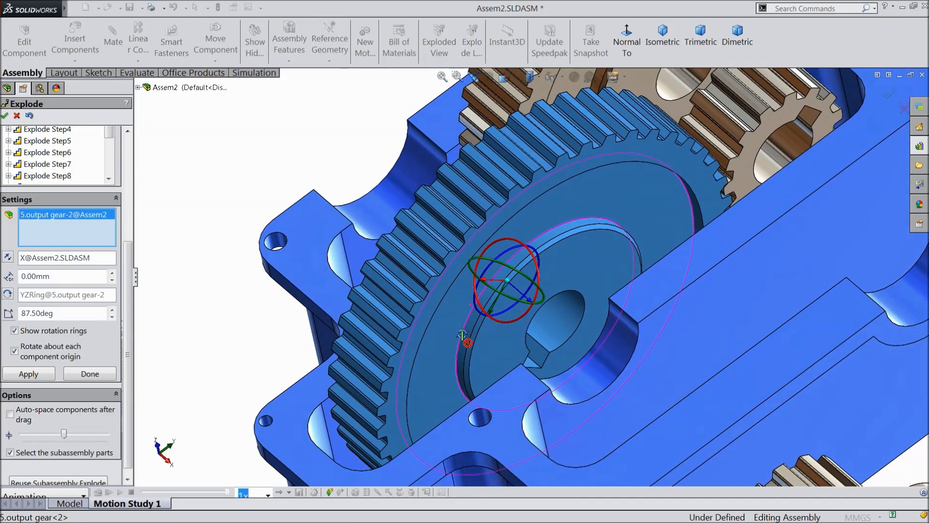
pyautogui.moveTo(536, 266)
pyautogui.mouseDown()
pyautogui.moveTo(530, 305)
pyautogui.moveTo(535, 272)
pyautogui.mouseUp()
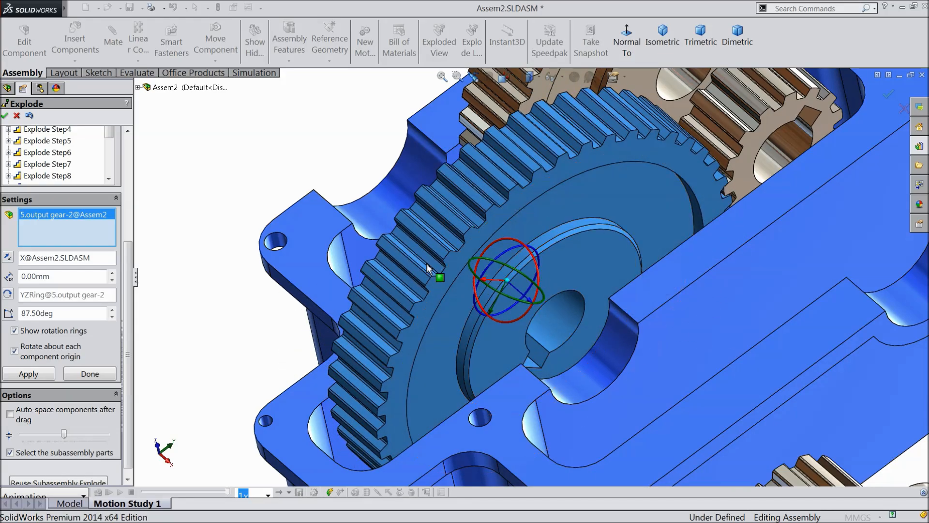
pyautogui.click(29, 115)
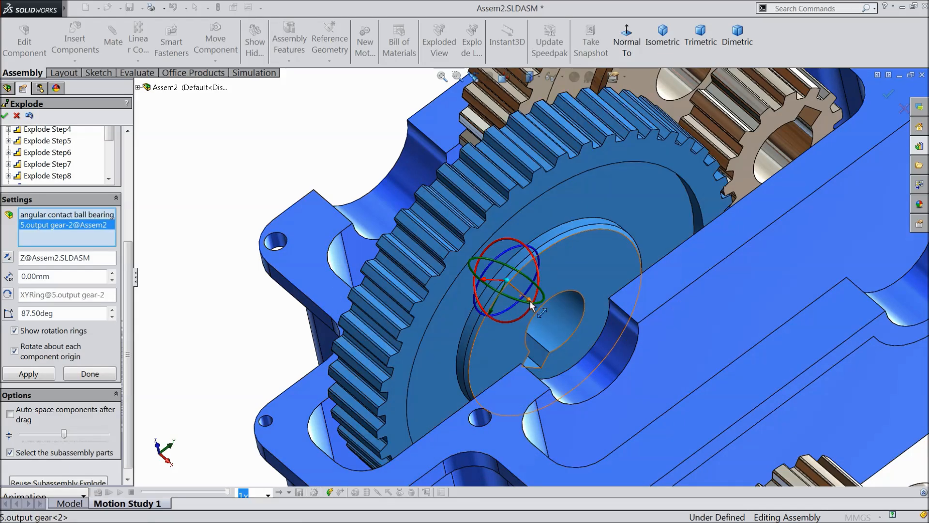
pyautogui.scroll(4, 530, 301)
pyautogui.moveTo(544, 306); pyautogui.dragTo(438, 257)
pyautogui.moveTo(426, 266)
pyautogui.mouseDown(button='middle')
pyautogui.moveTo(438, 286)
pyautogui.moveTo(442, 267)
pyautogui.mouseUp(button='middle')
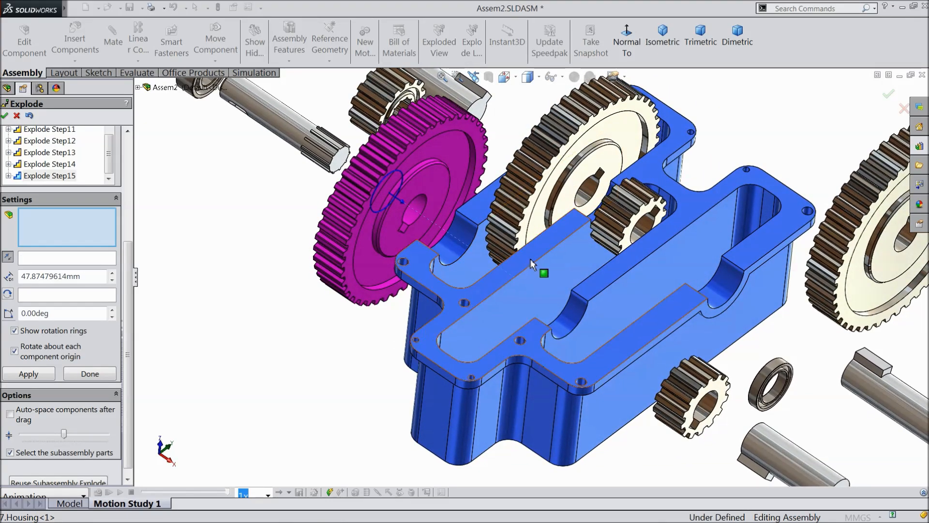
# Explode the rear middle gear about 60 mm outward along the shaft axis, away from the input shaft side.
pyautogui.scroll(4, 530, 258)
pyautogui.scroll(-3, 588, 286)
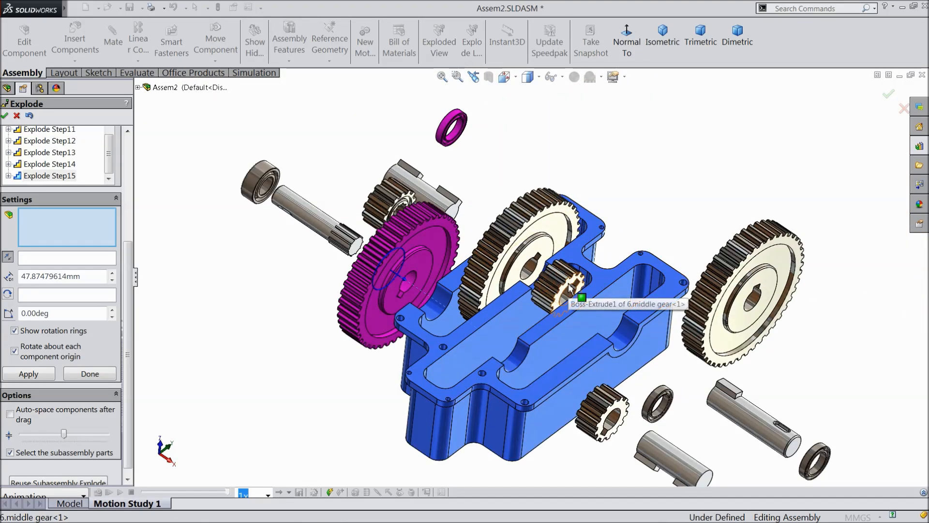
pyautogui.click(572, 292)
pyautogui.moveTo(579, 303); pyautogui.dragTo(707, 371)
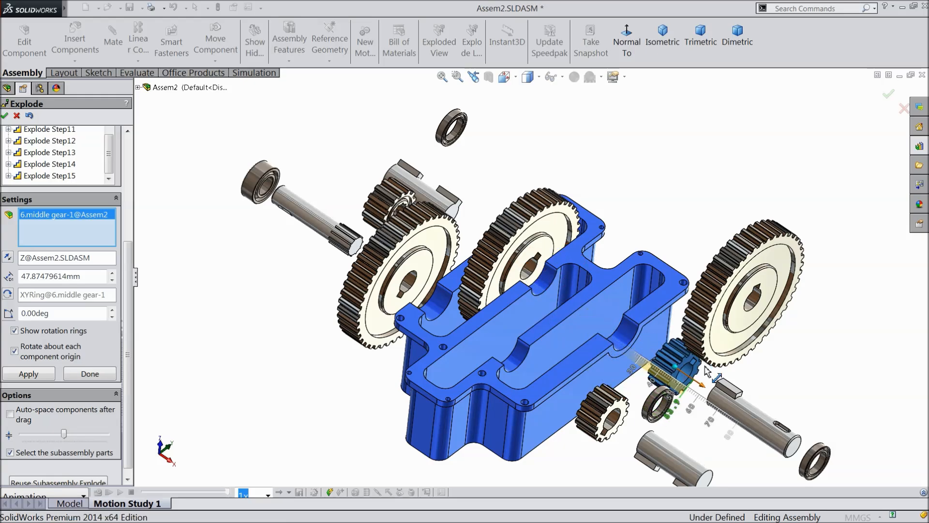
# Explode the rear output gear about 67 mm upward out of the housing and accept the exploded view.
pyautogui.click(536, 250)
pyautogui.moveTo(533, 280); pyautogui.dragTo(560, 261, button='middle')
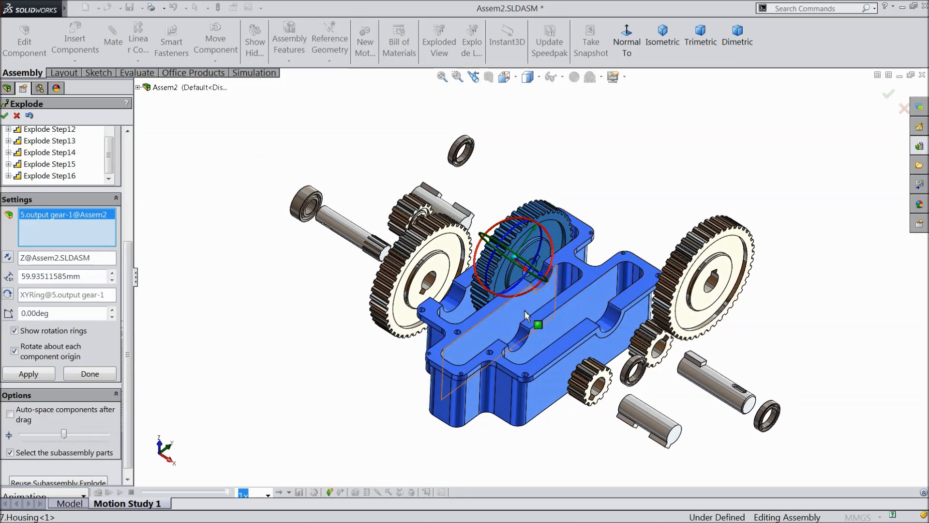
pyautogui.scroll(-2, 525, 310)
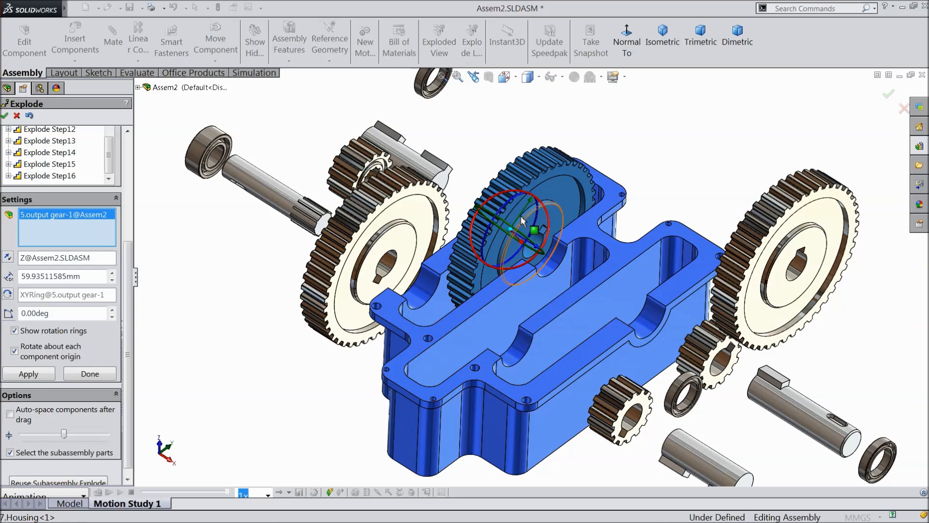
pyautogui.moveTo(534, 206); pyautogui.dragTo(620, 6)
pyautogui.press('f')
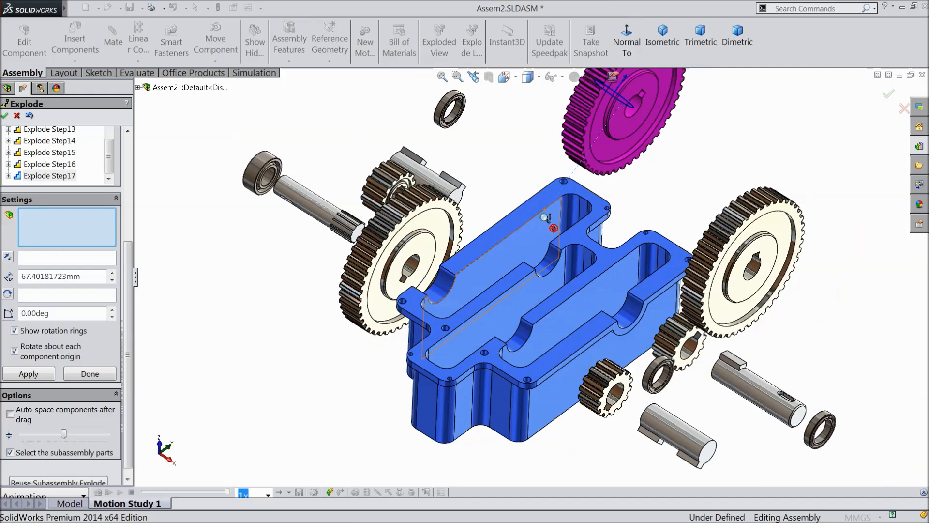
pyautogui.click(5, 116)
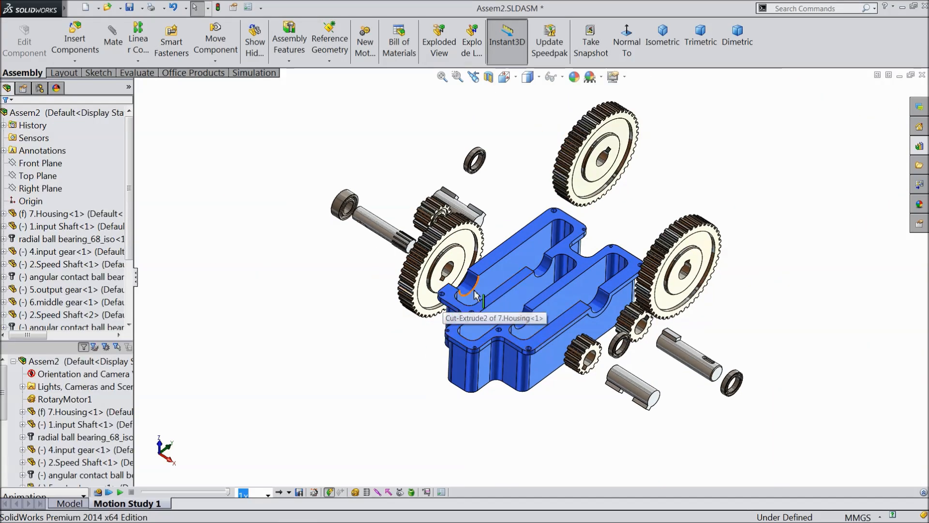
# Collapse the exploded view of the top assembly.
pyautogui.moveTo(622, 263); pyautogui.dragTo(619, 244, button='middle')
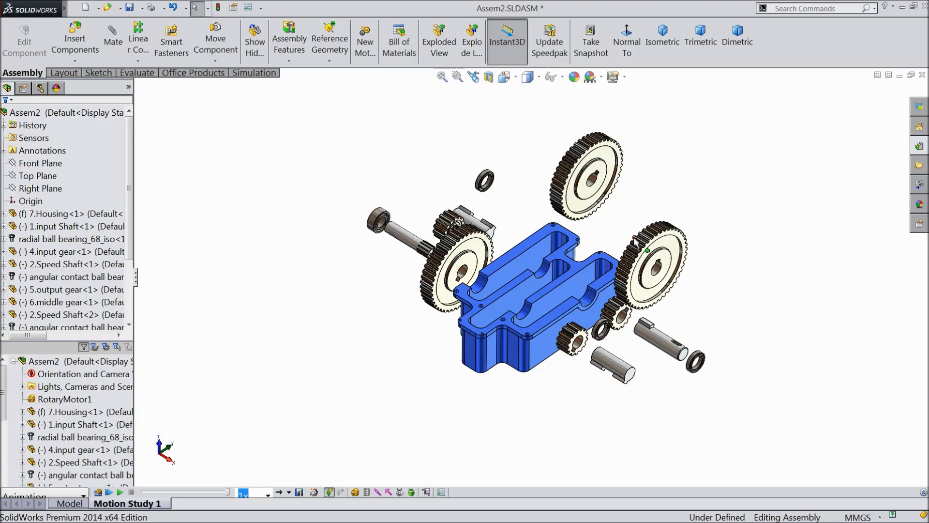
pyautogui.scroll(-3, 634, 238)
pyautogui.rightClick(41, 114)
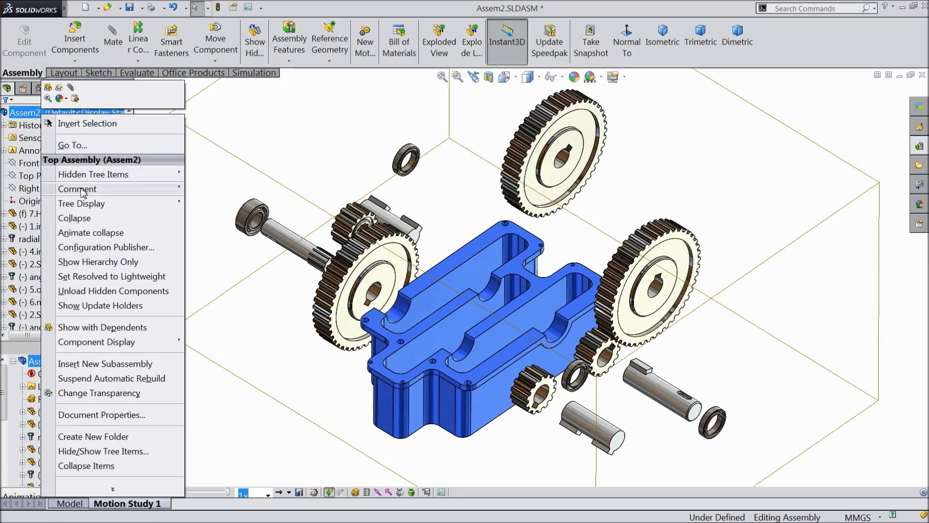
pyautogui.click(82, 218)
pyautogui.click(73, 238)
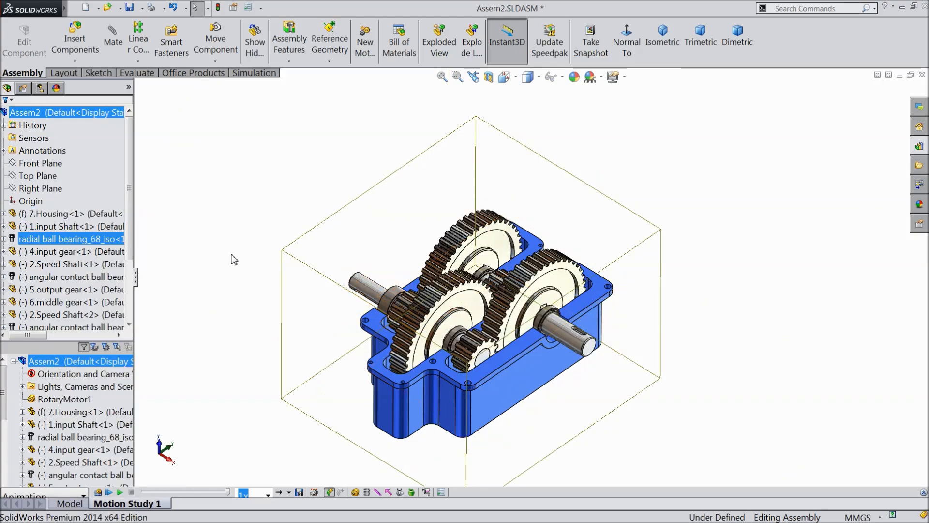
pyautogui.scroll(-3, 526, 422)
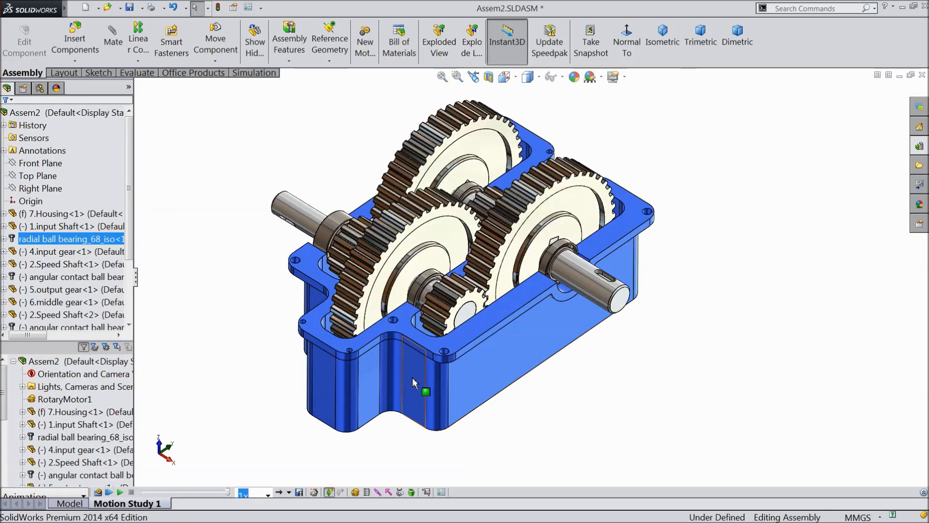
# Add an explode animation to the motion study with a 12-second duration and a start time of 14 seconds.
pyautogui.click(314, 492)
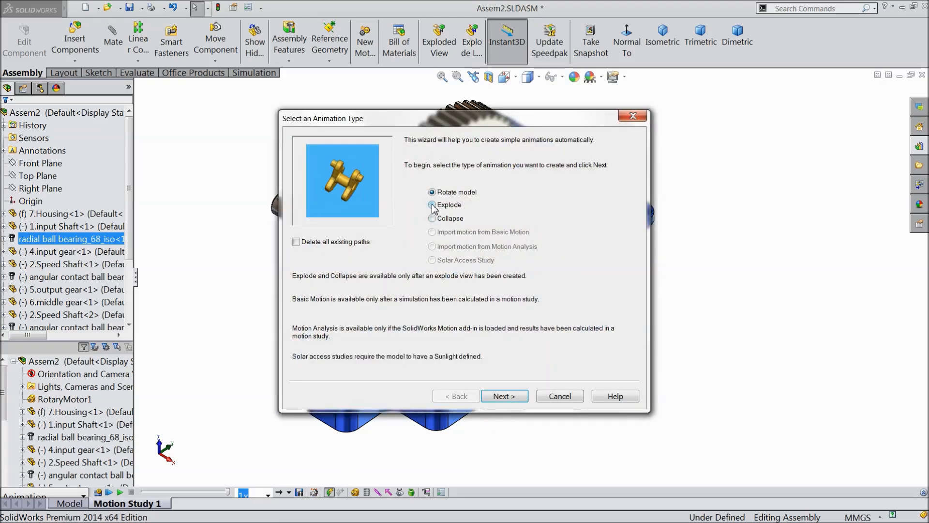
pyautogui.click(431, 205)
pyautogui.click(507, 398)
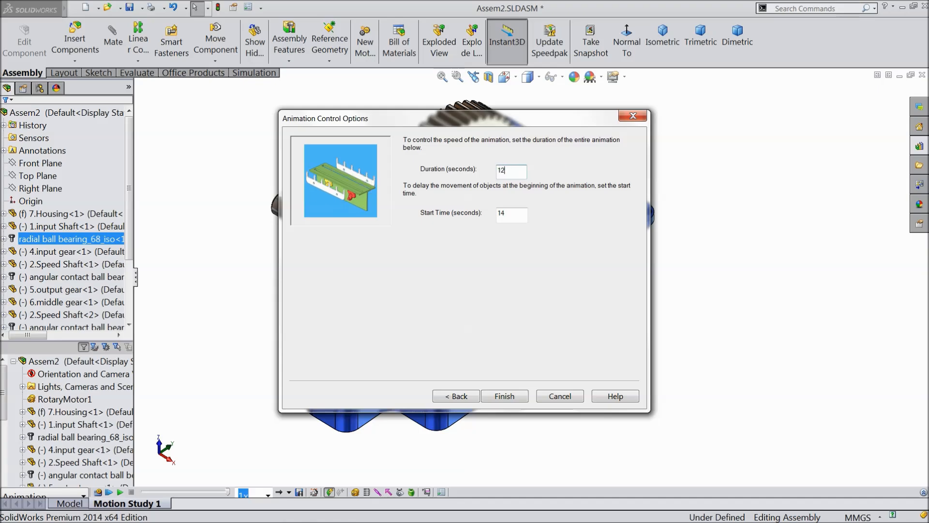
pyautogui.click(505, 397)
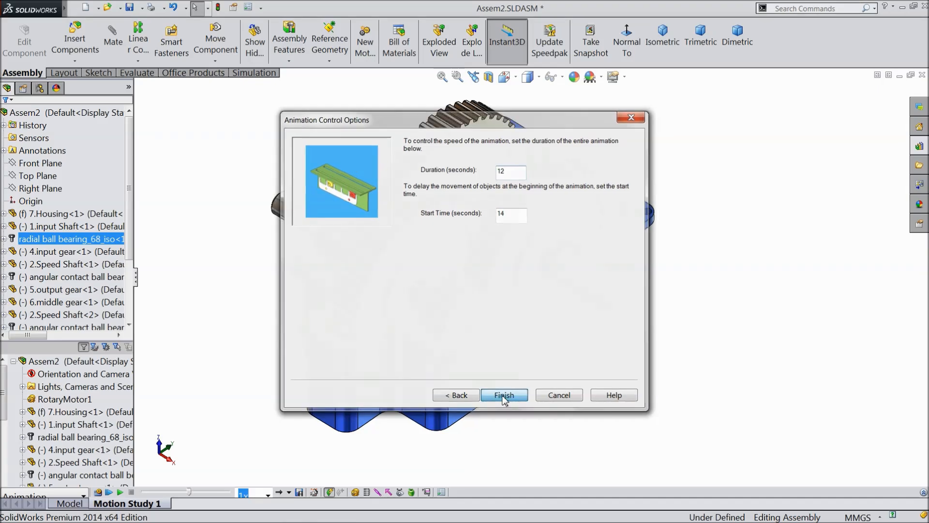
# Add a collapse animation with a 14-second duration, set its start time, and calculate the motion study.
pyautogui.click(314, 492)
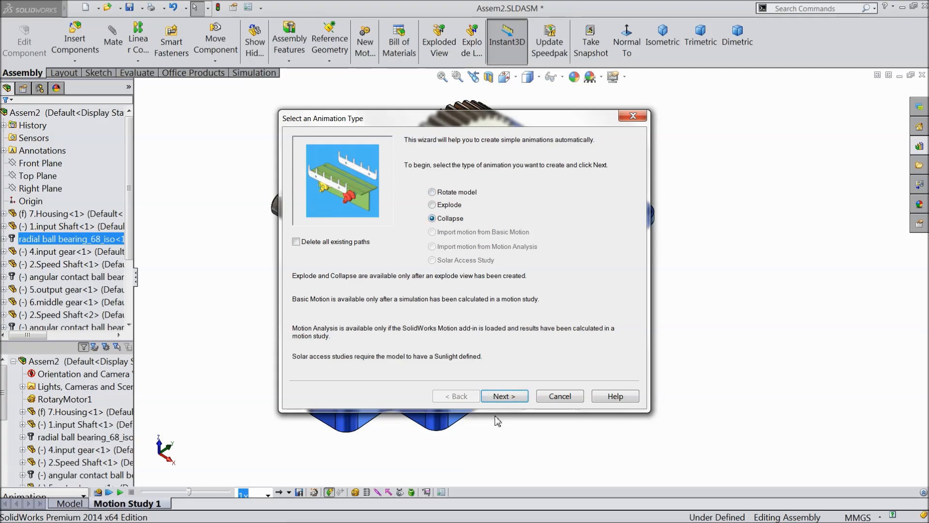
pyautogui.click(503, 397)
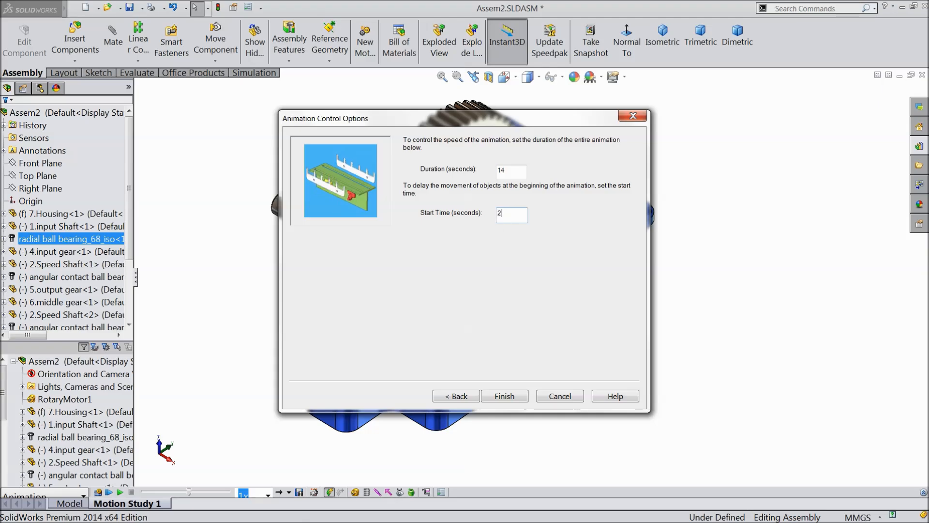
pyautogui.click(504, 396)
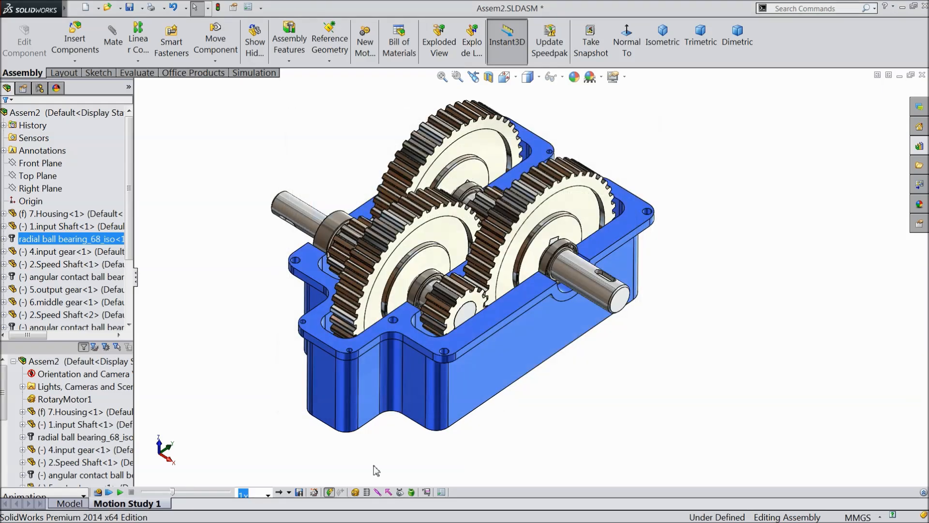
pyautogui.click(99, 492)
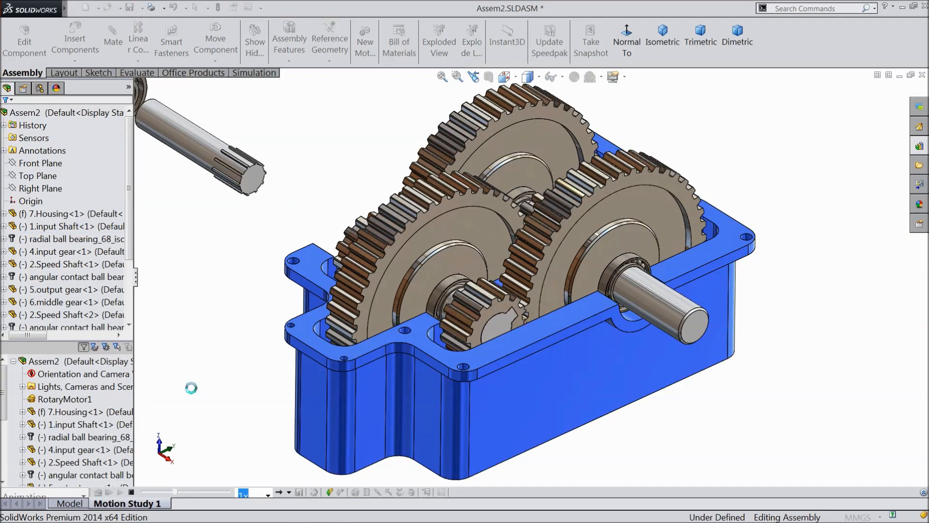